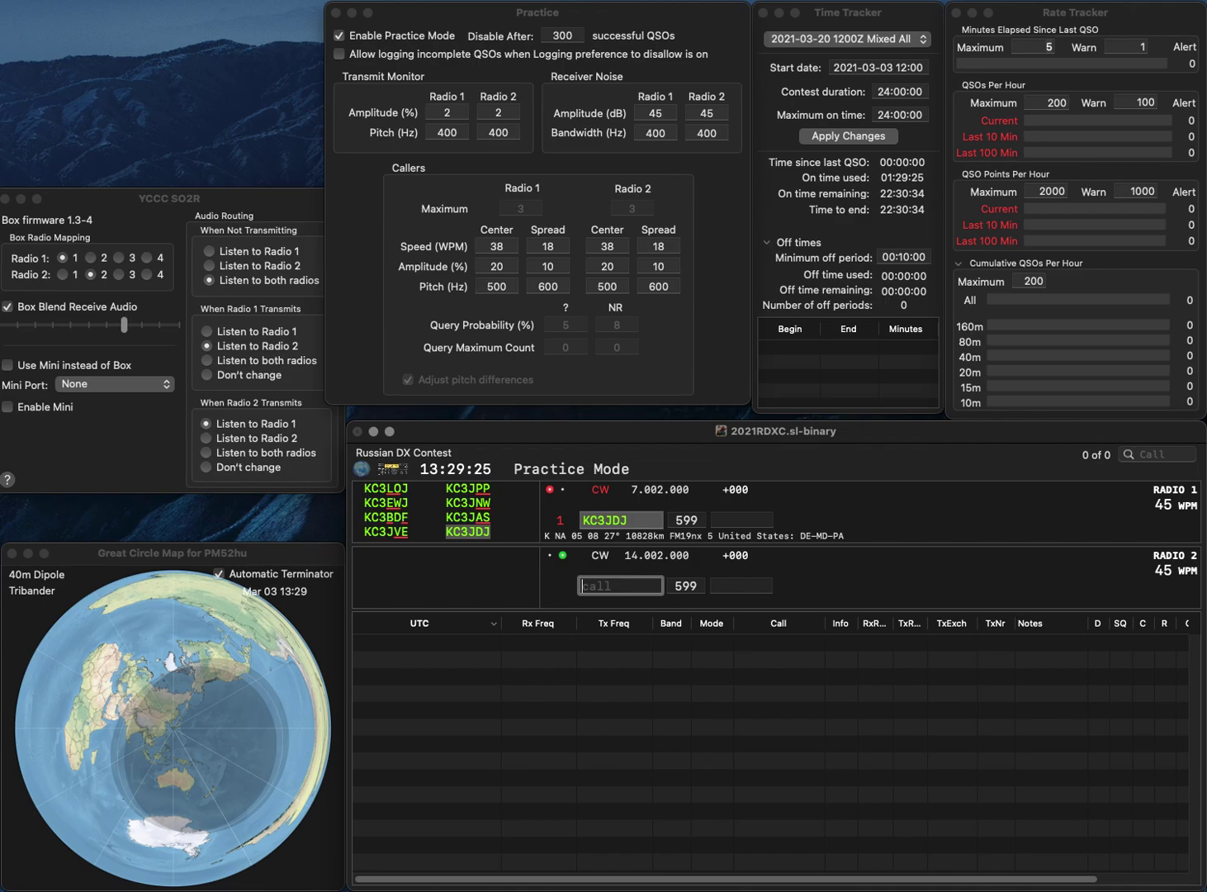
{"action": "key", "text": "Return"}
{"action": "key", "text": "space"}
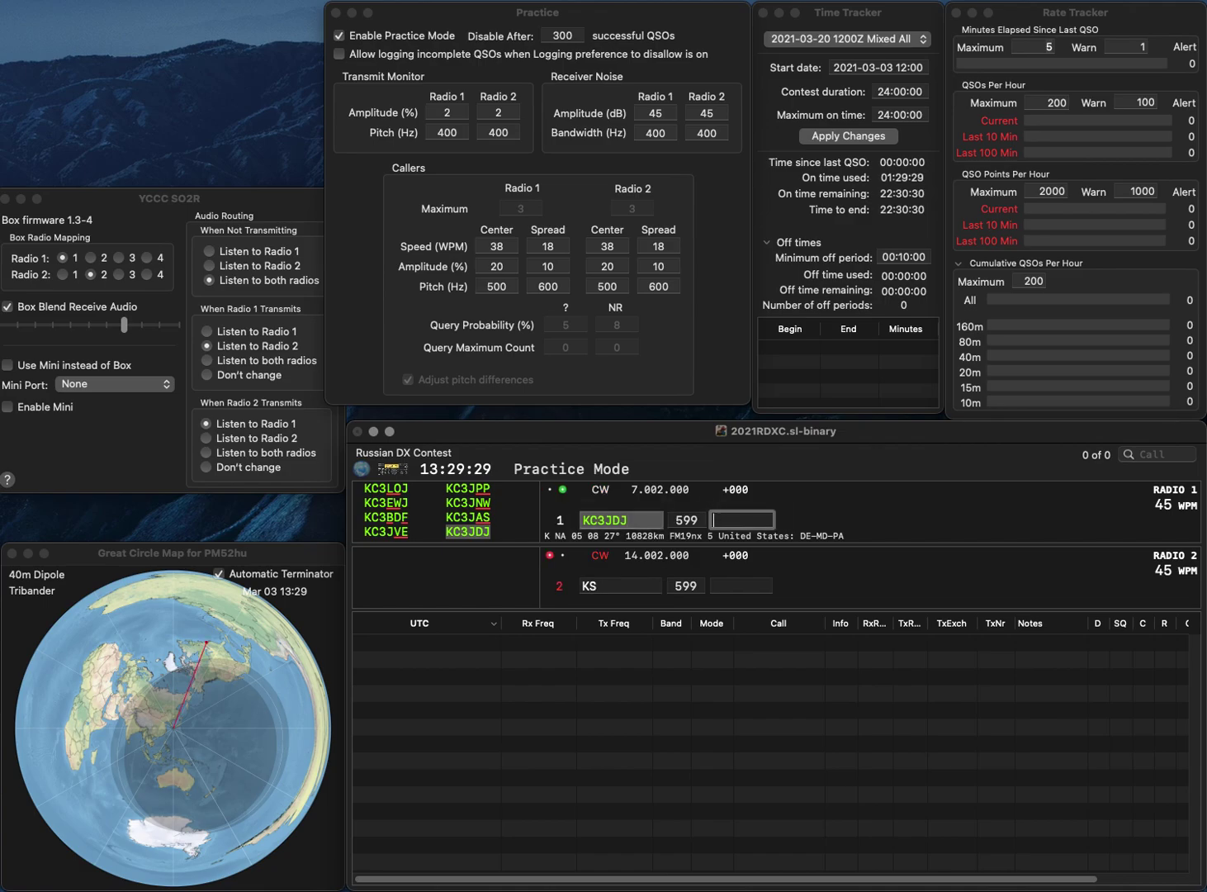
{"action": "type", "text": "36"}
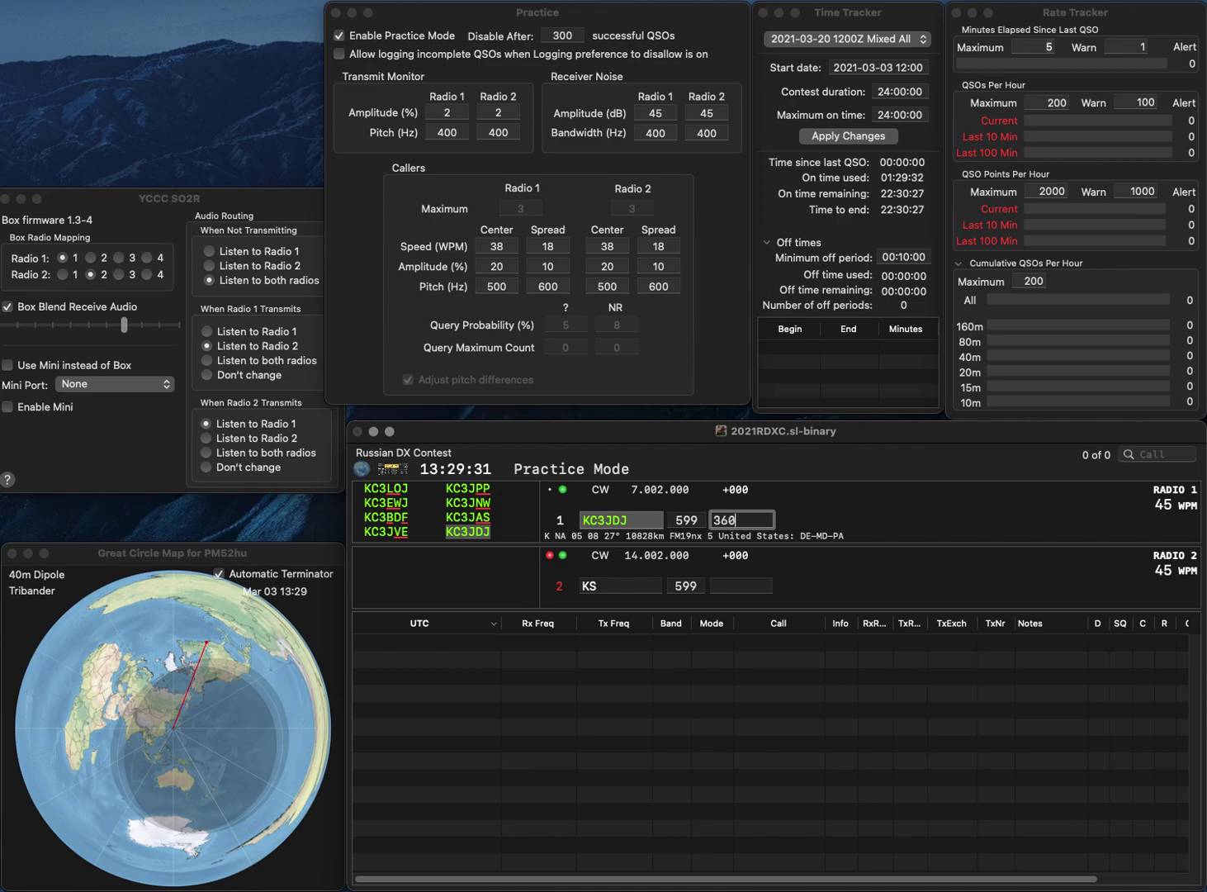
{"action": "type", "text": "0"}
{"action": "key", "text": "Return"}
{"action": "type", "text": "YX"}
{"action": "left_click", "coordinate": [596, 586]}
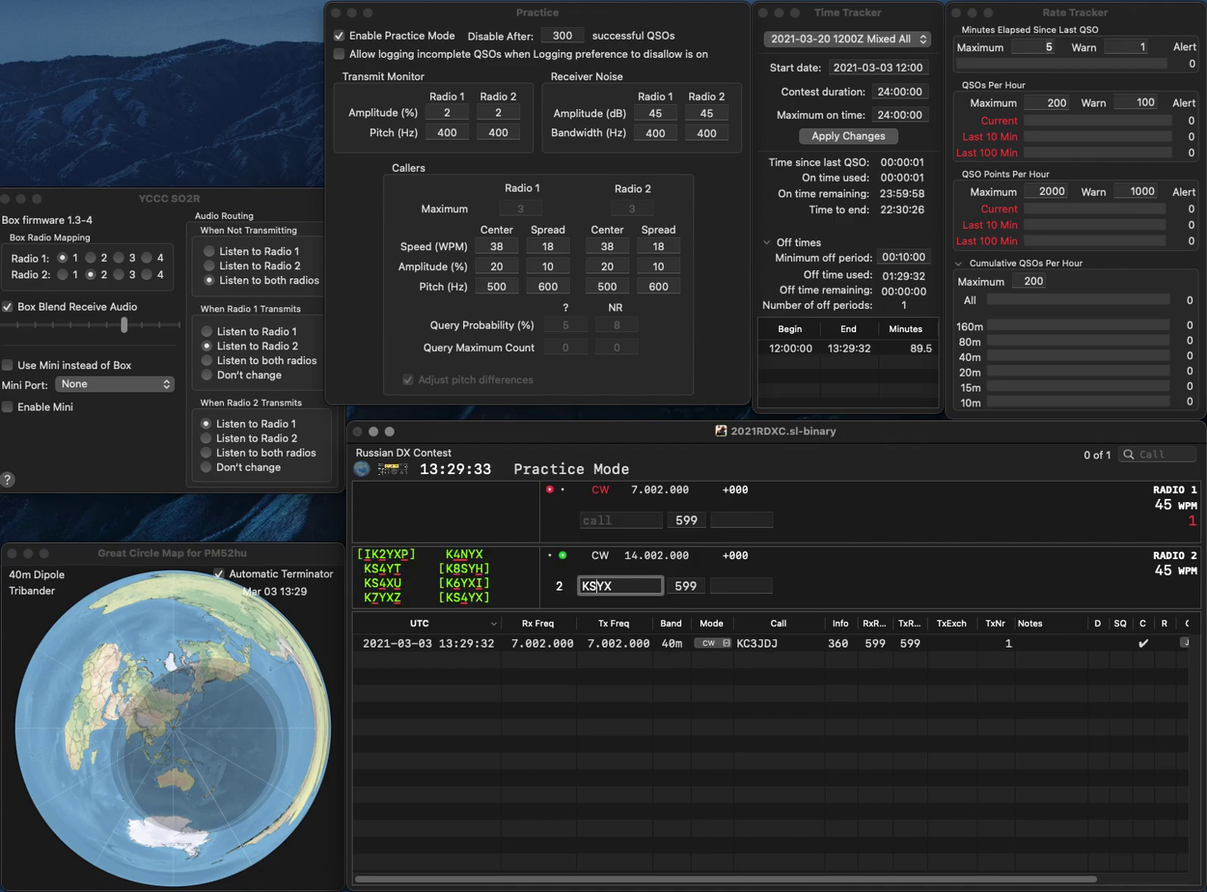
{"action": "type", "text": "4"}
{"action": "key", "text": "Return"}
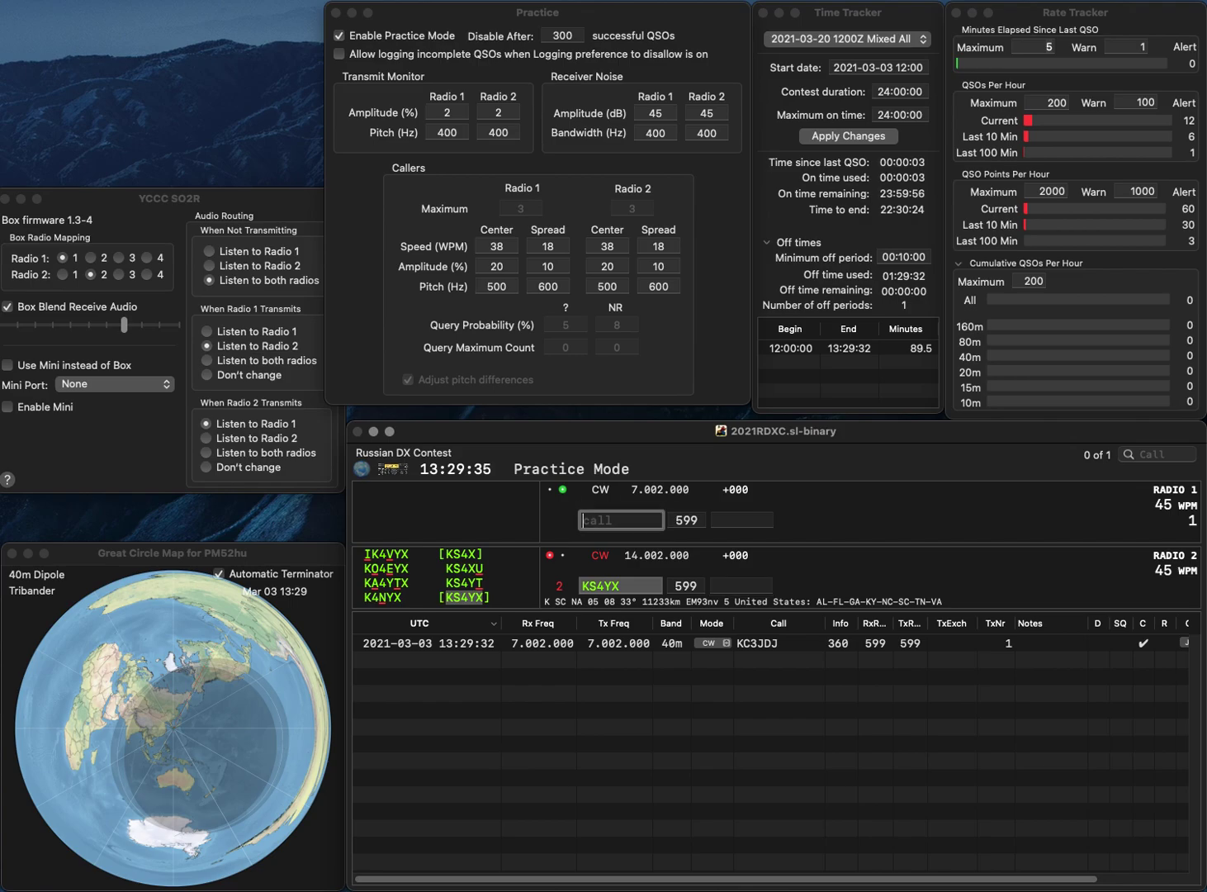
{"action": "type", "text": "2DU"}
{"action": "key", "text": "Return"}
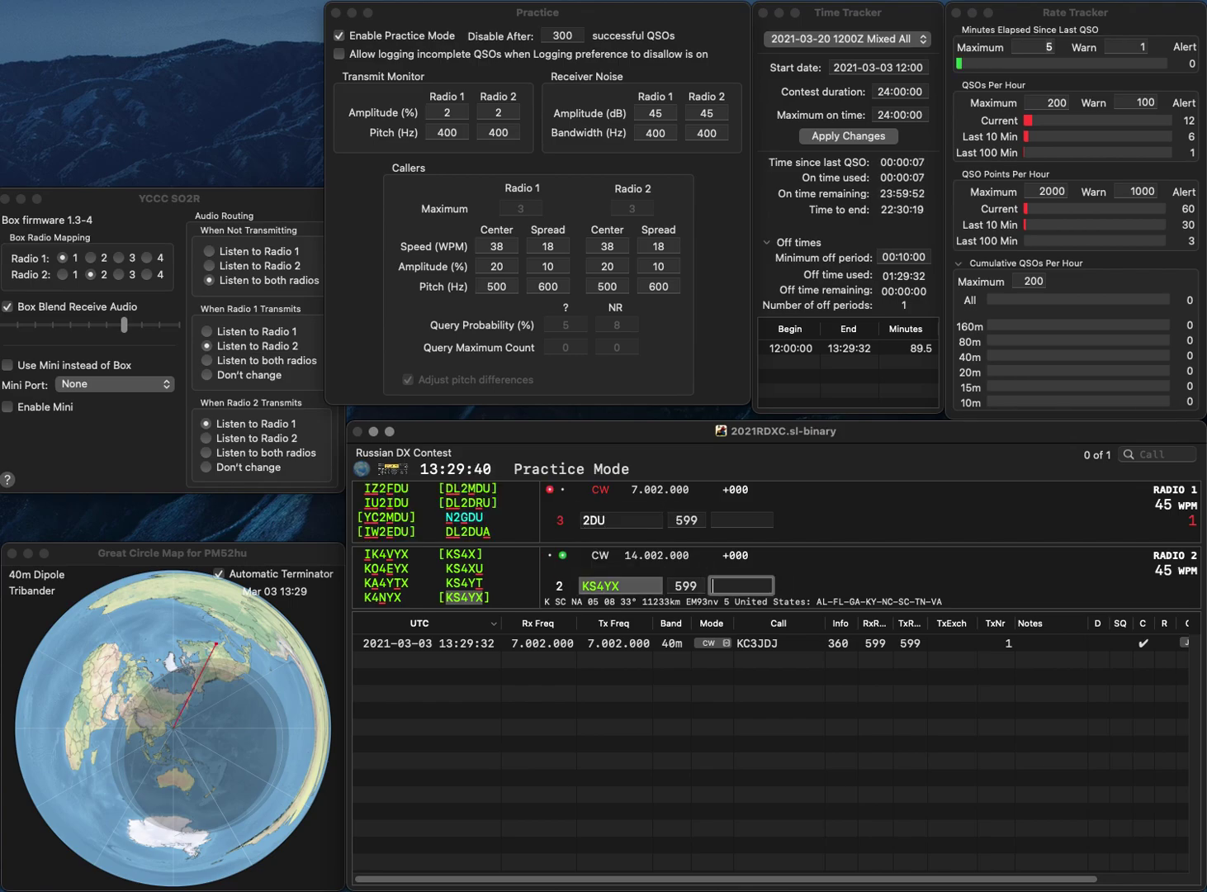
{"action": "type", "text": "464"}
{"action": "key", "text": "Return"}
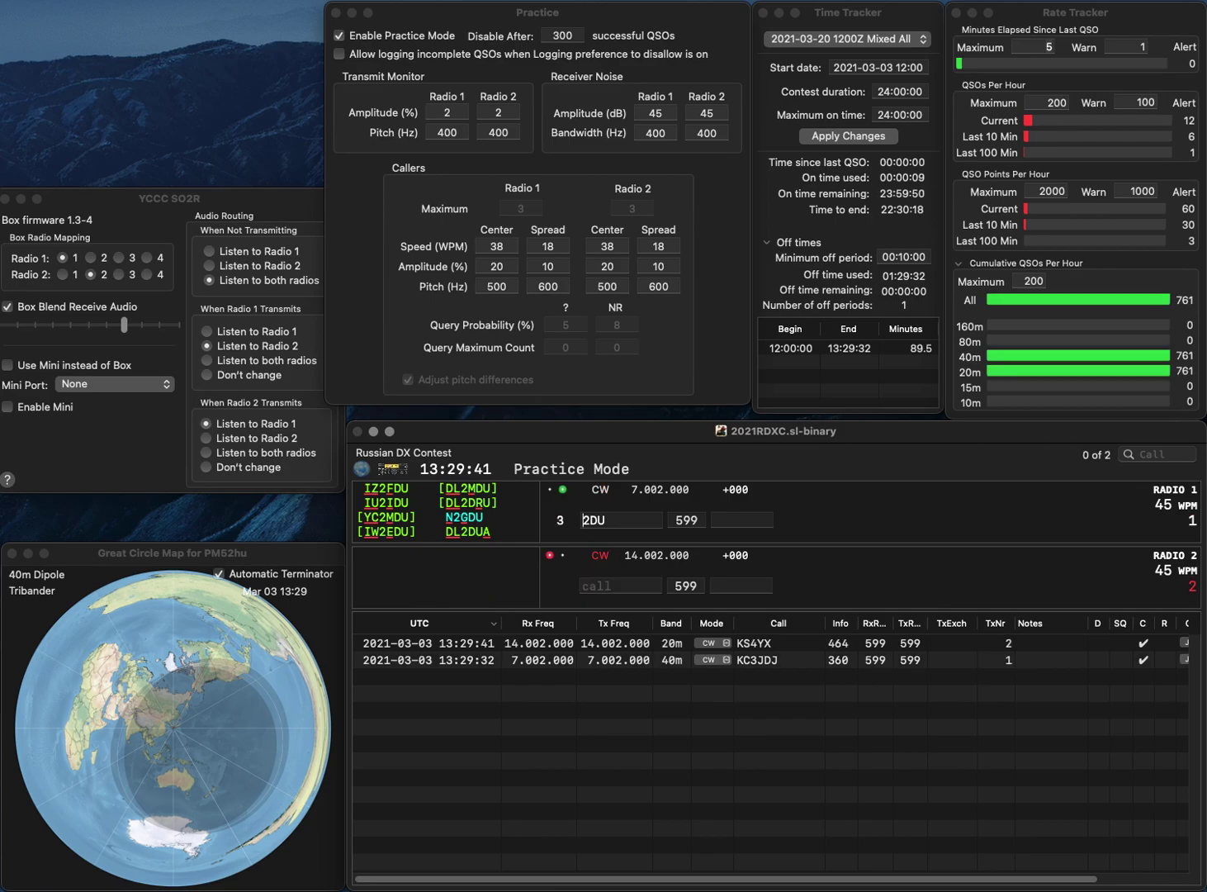
Complete and correct the Radio 1 call to RW3DU and send the exchange
{"action": "type", "text": "RW"}
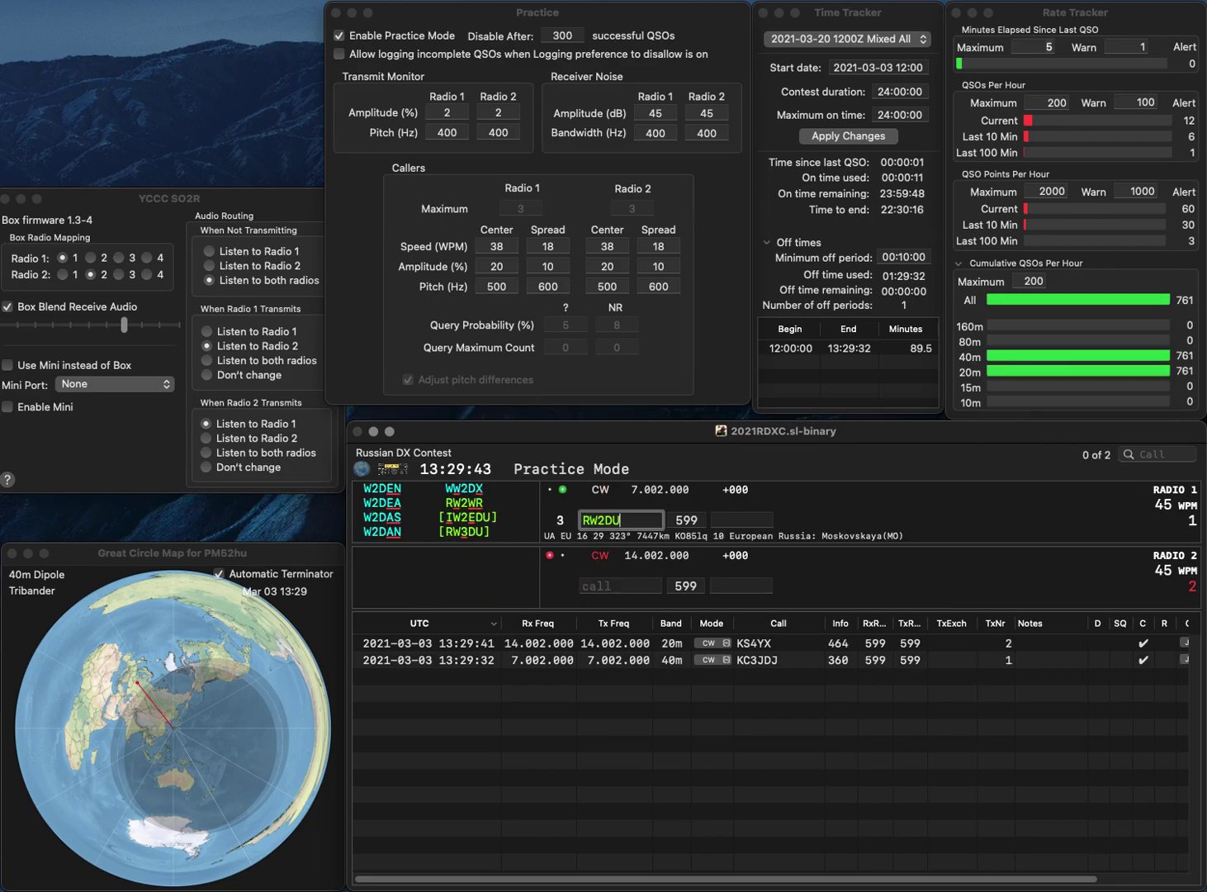
{"action": "key", "text": "Left"}
{"action": "key", "text": "Left"}
{"action": "key", "text": "BackSpace"}
{"action": "type", "text": "3"}
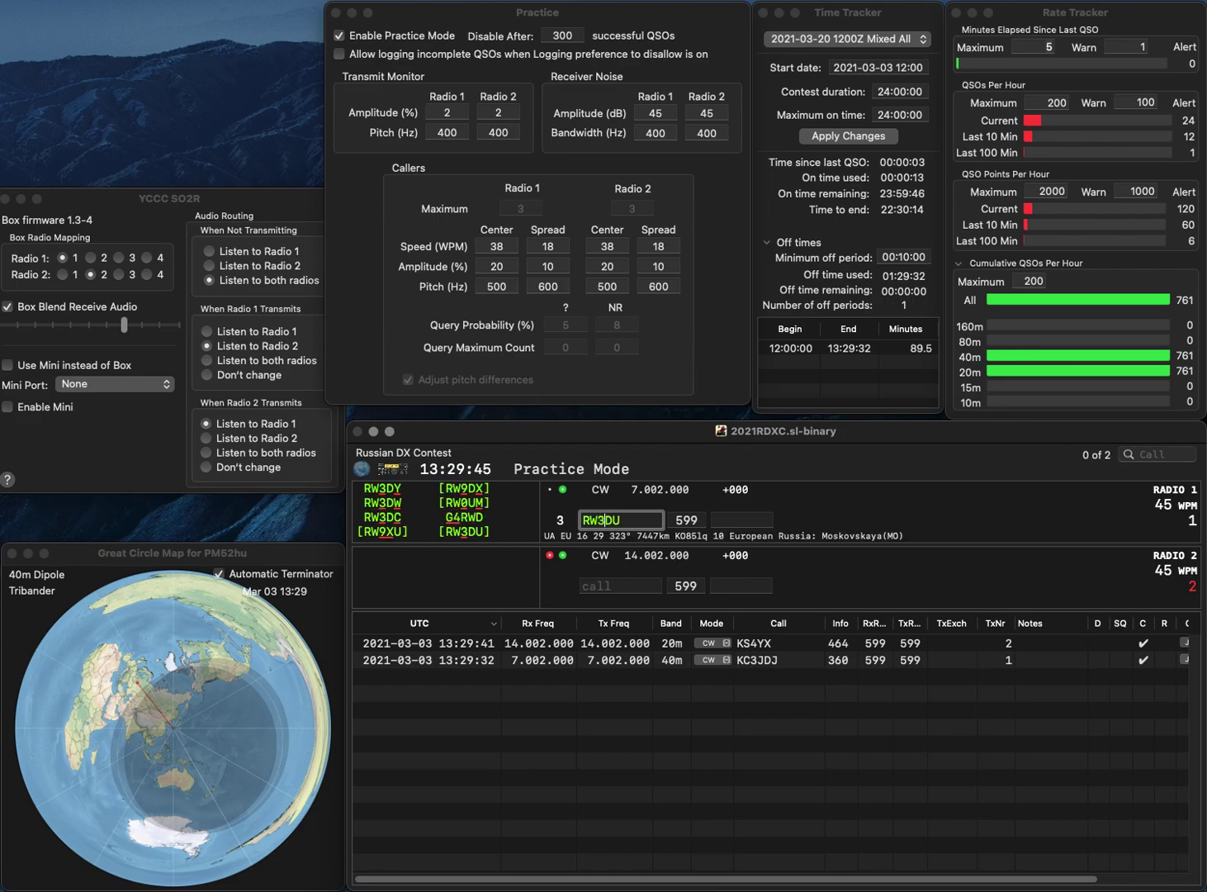
{"action": "key", "text": "Return"}
{"action": "left_click", "coordinate": [621, 585]}
{"action": "type", "text": "2GS"}
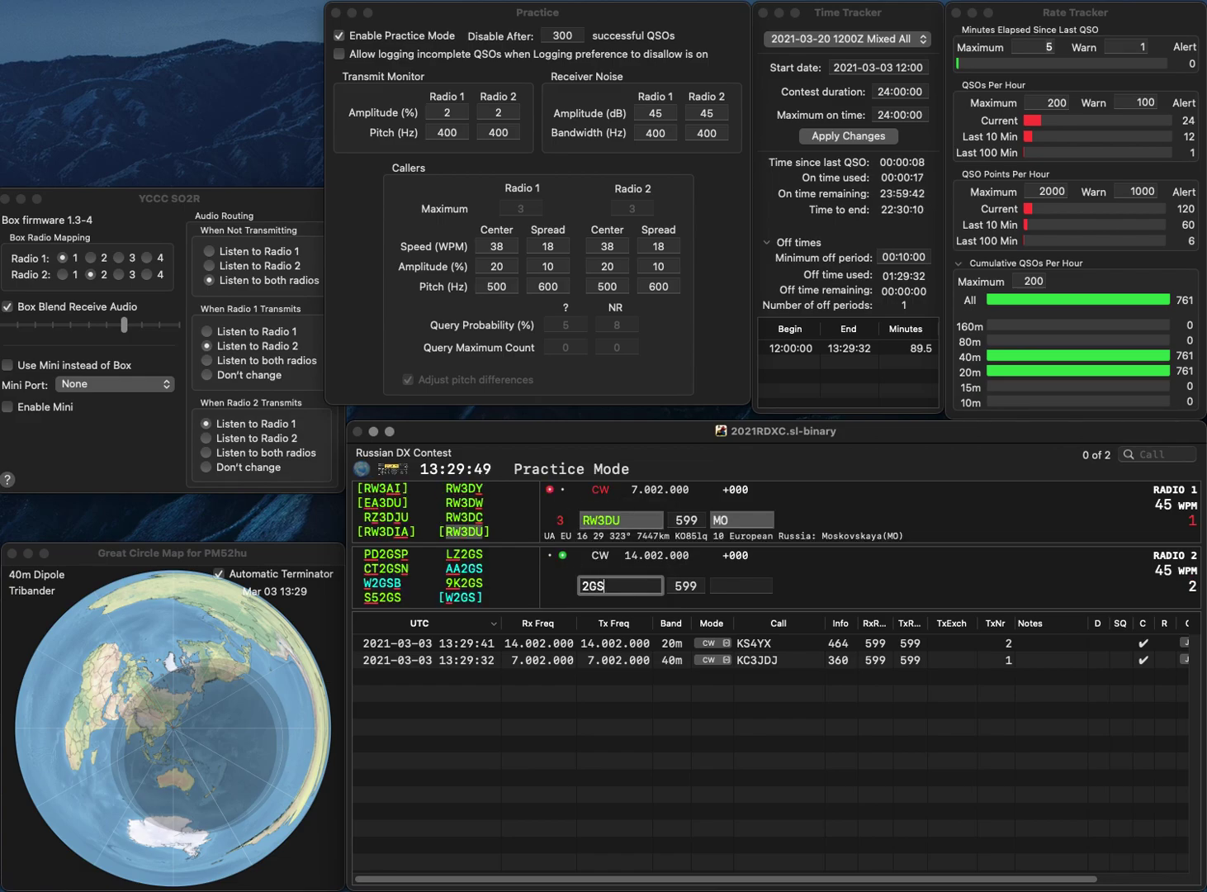
{"action": "type", "text": "M"}
{"action": "key", "text": "Home"}
{"action": "type", "text": "VU"}
{"action": "key", "text": "Return"}
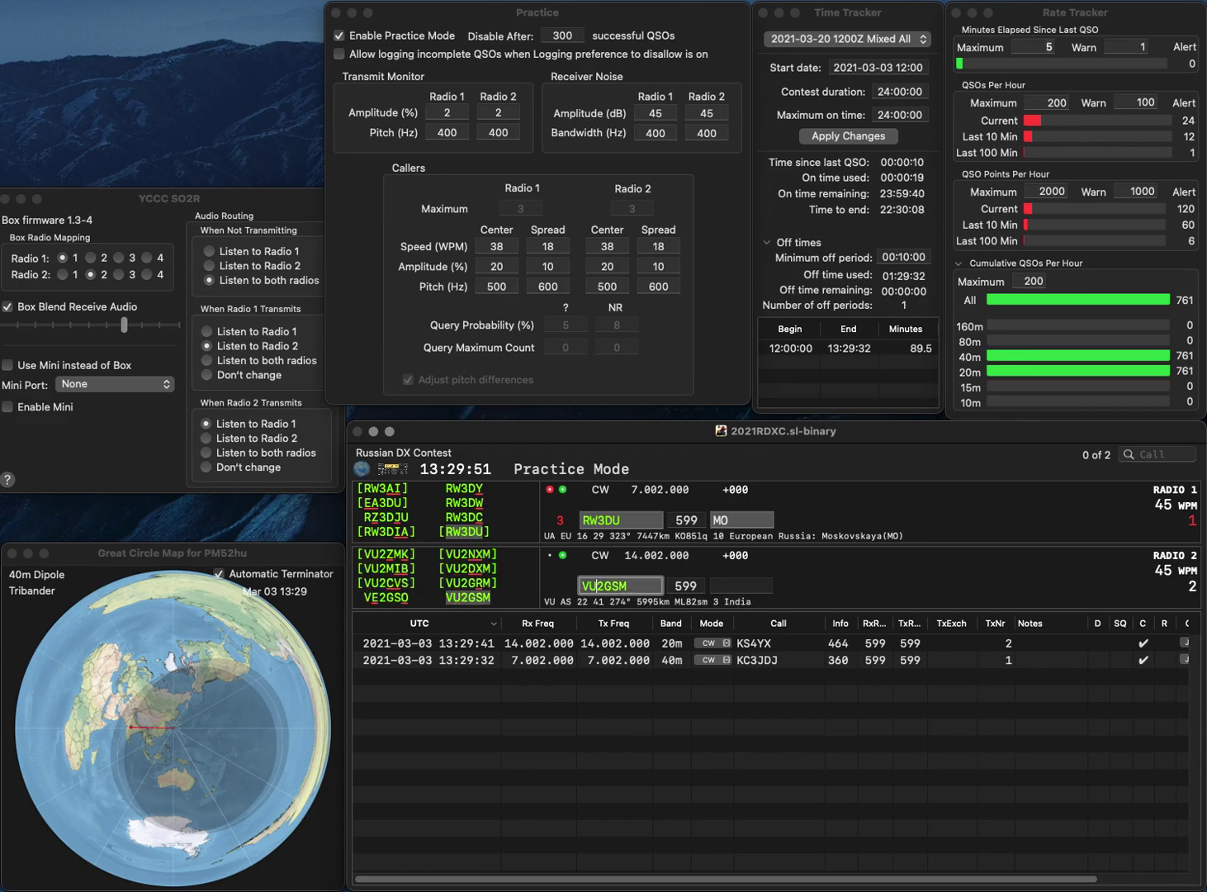
Log RW3DU on Radio 1 with exchange MO and VU2GSM on Radio 2 with exchange 824
{"action": "key", "text": "Return"}
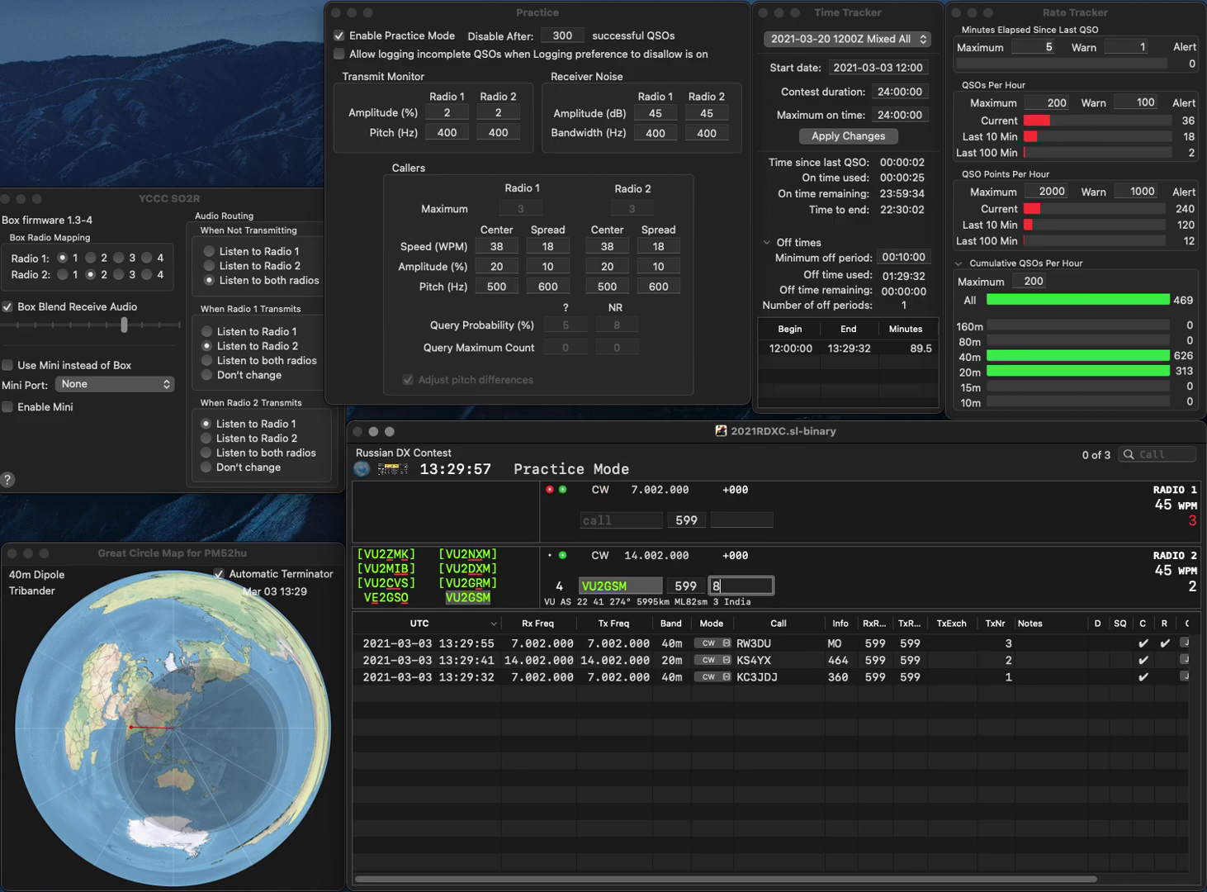
{"action": "type", "text": "4"}
{"action": "key", "text": "Return"}
Enter the calls F5LKW on Radio 1 and NO8I on Radio 2, sending each station its exchange
{"action": "type", "text": "F5LKW"}
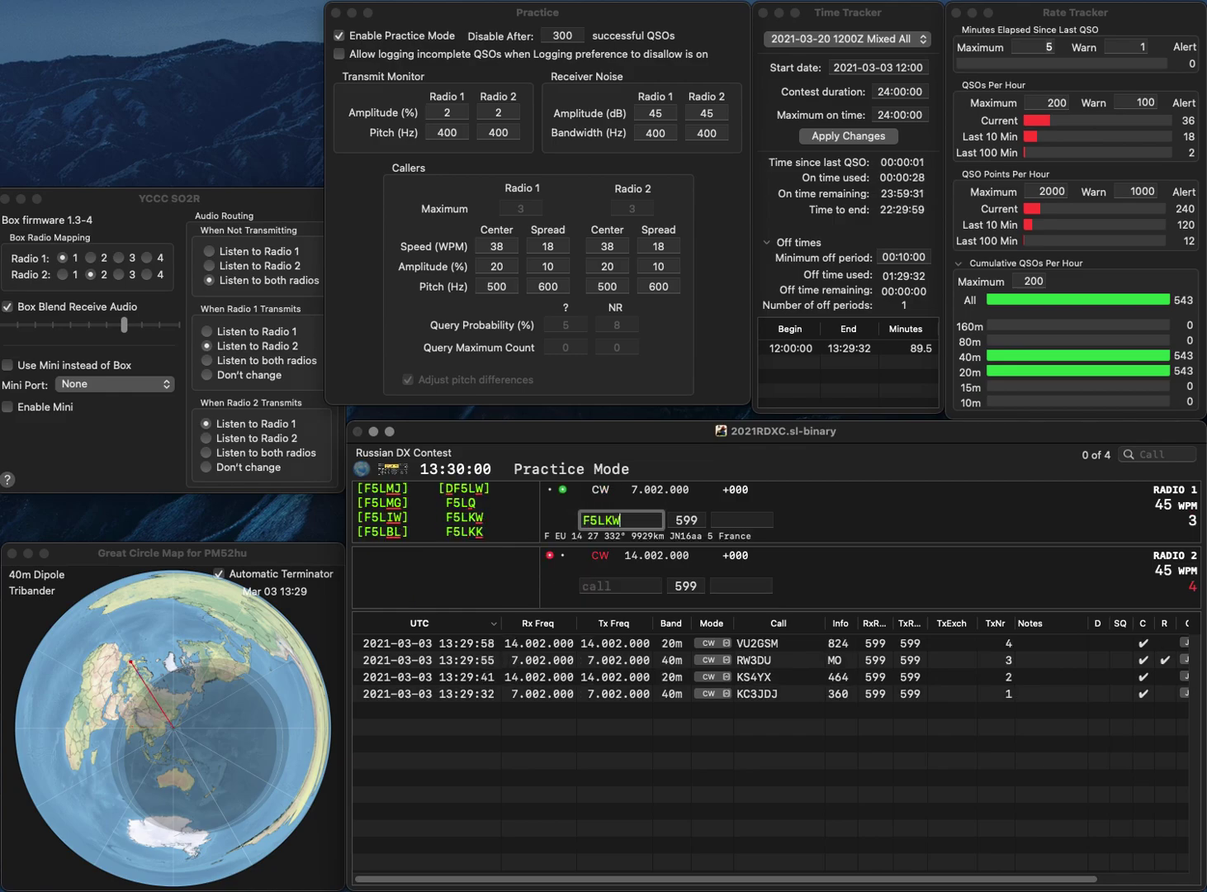
{"action": "key", "text": "Return"}
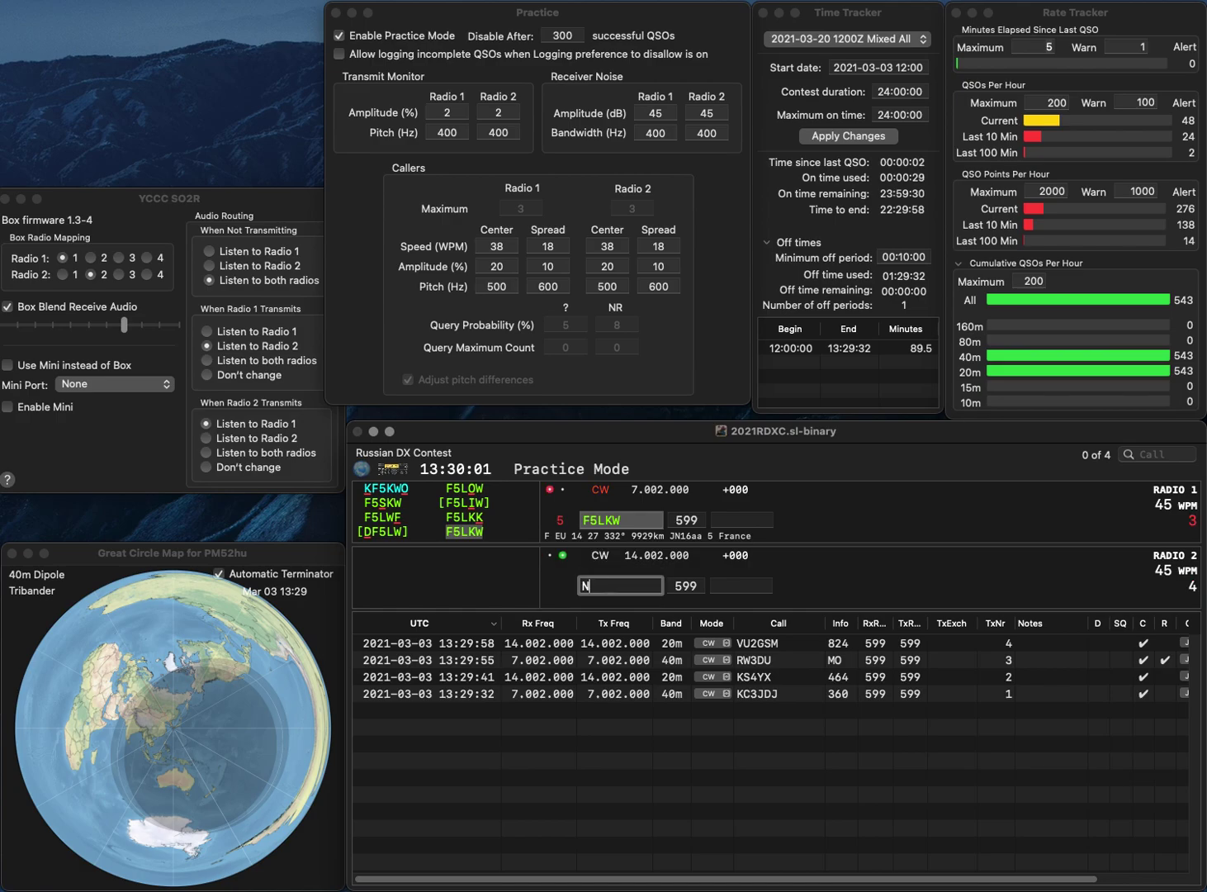
{"action": "type", "text": "NO7"}
{"action": "key", "text": "BackSpace"}
{"action": "type", "text": "8I"}
{"action": "key", "text": "Return"}
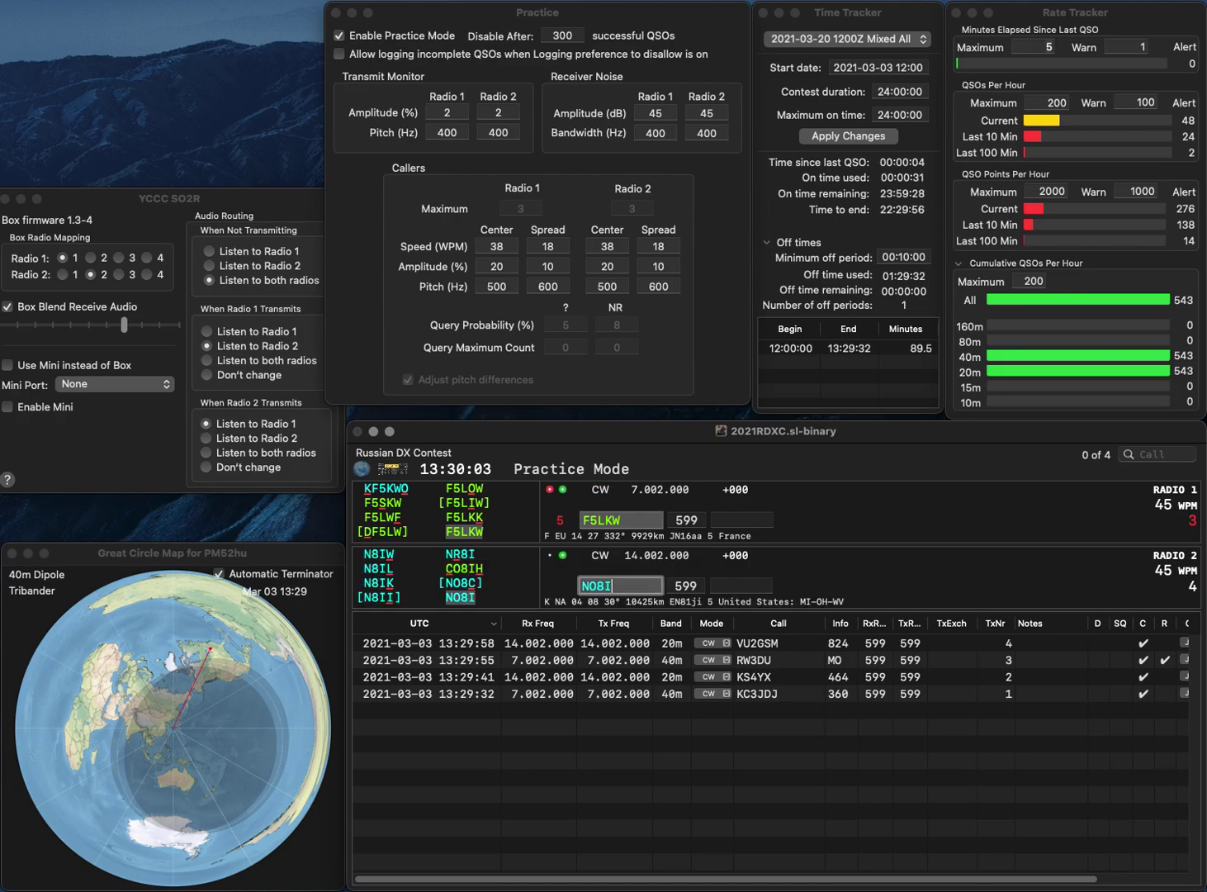
{"action": "type", "text": "63"}
{"action": "key", "text": "Return"}
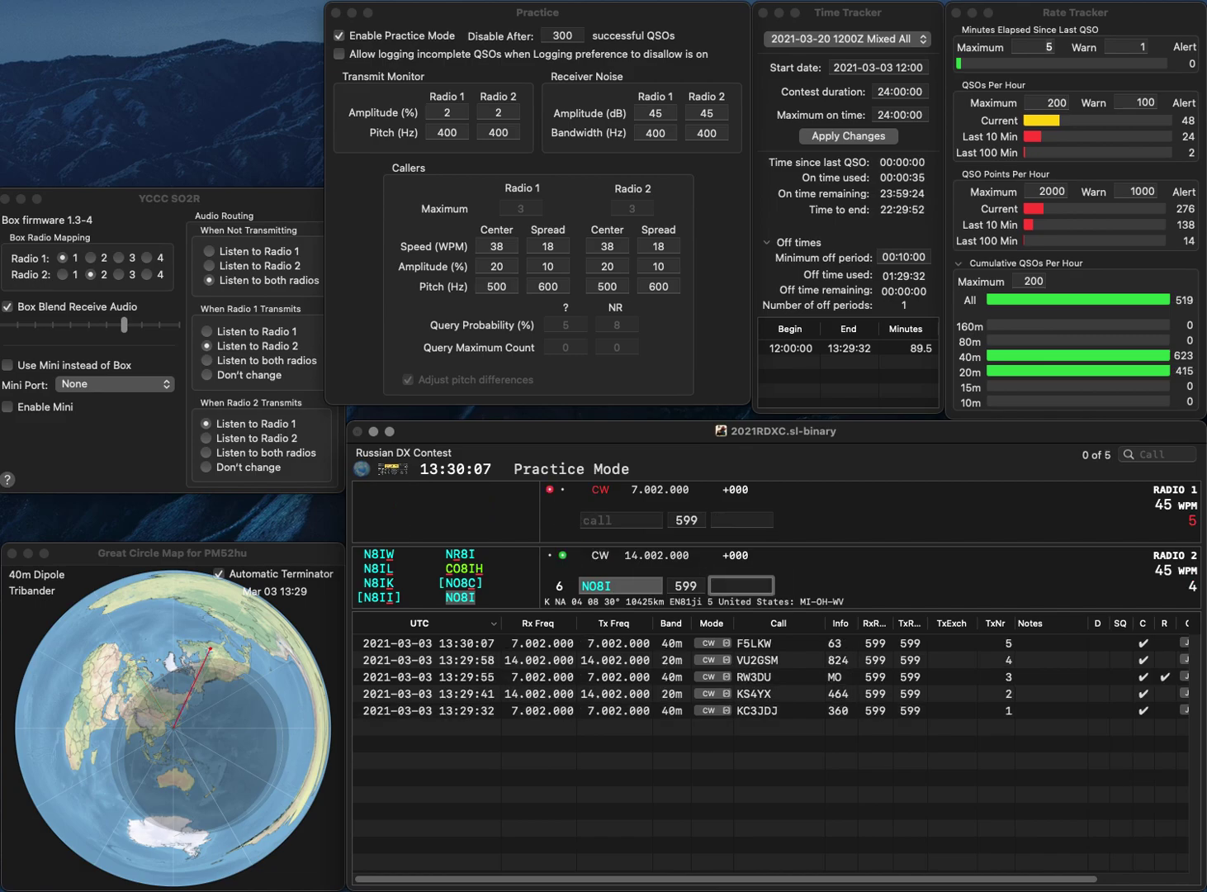
{"action": "type", "text": "69"}
{"action": "key", "text": "Return"}
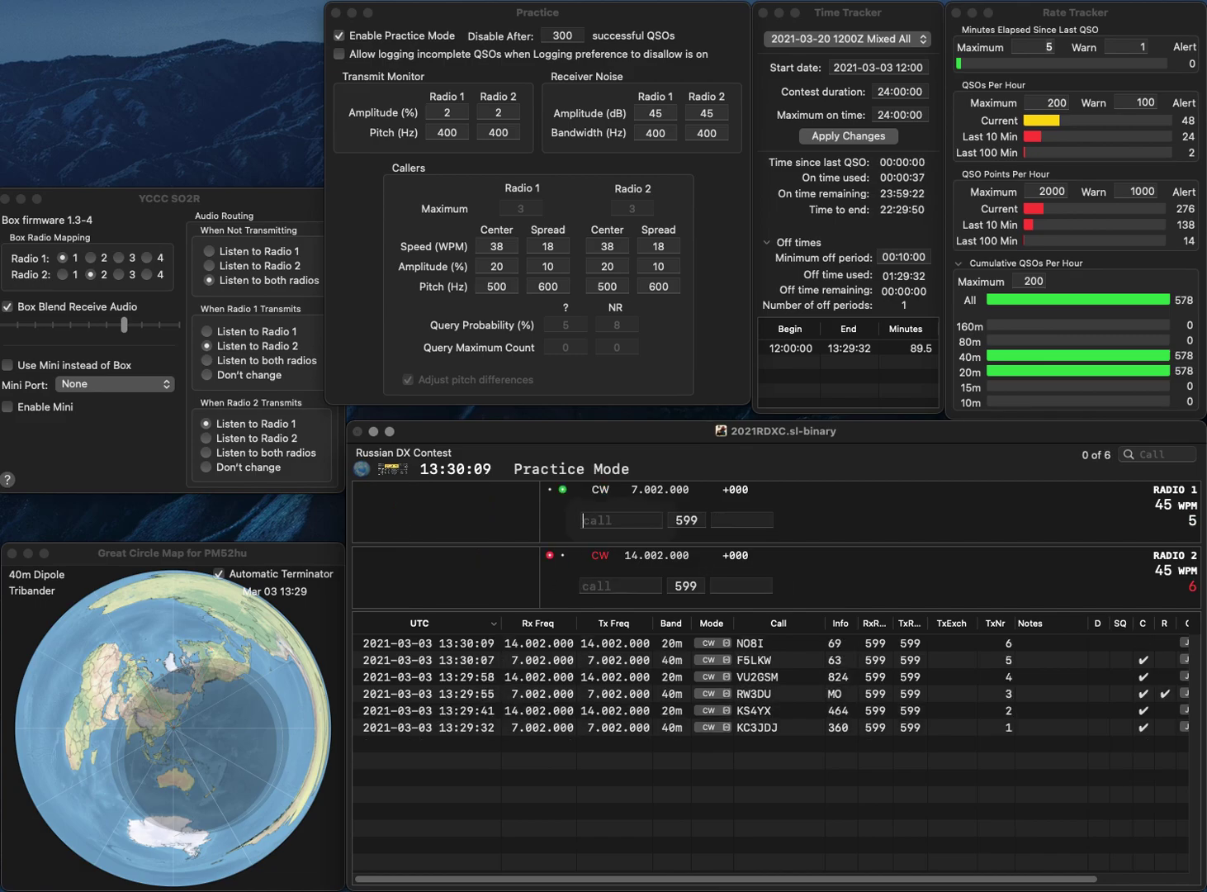
Enter the call MM0IVR on Radio 1 and send its exchange
{"action": "type", "text": "MMIVR"}
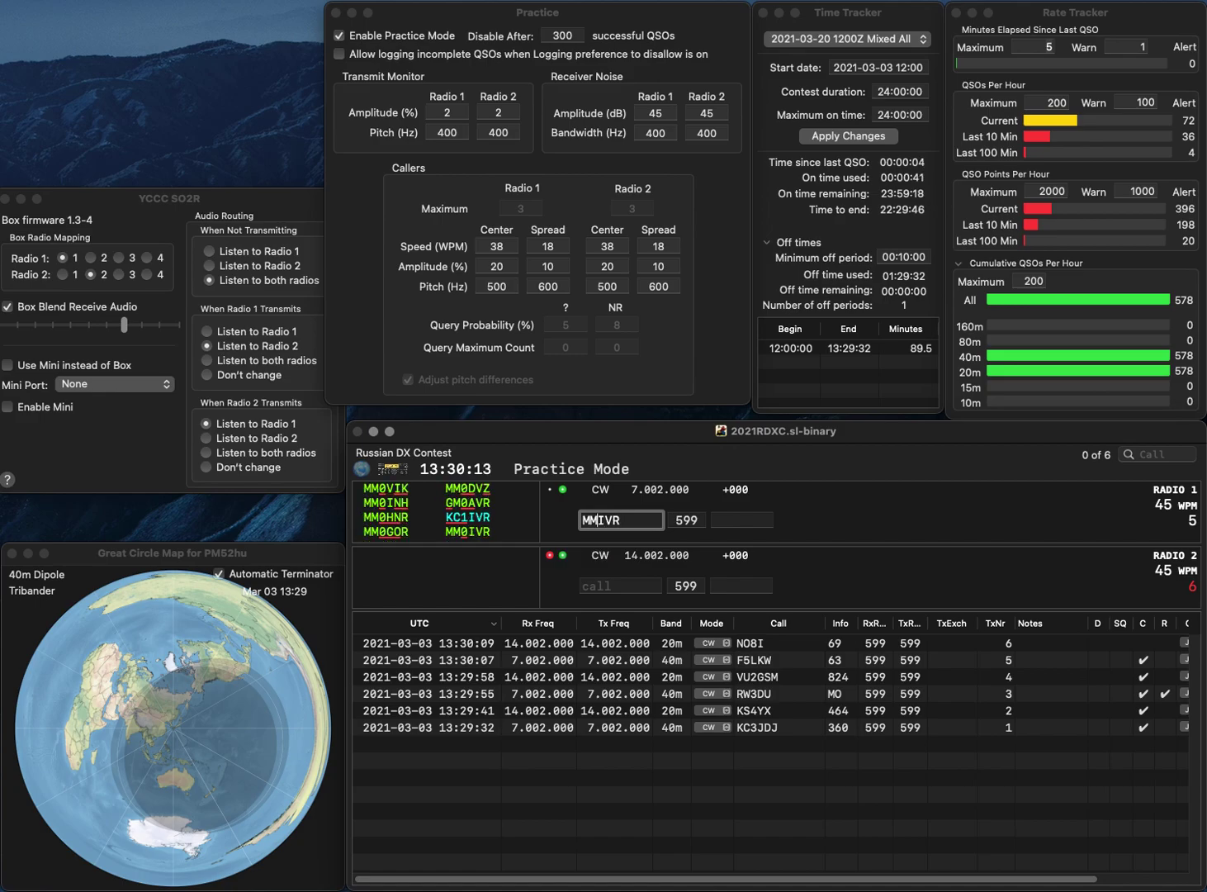
{"action": "key", "text": "Left"}
{"action": "key", "text": "Left"}
{"action": "key", "text": "Left"}
{"action": "type", "text": "0"}
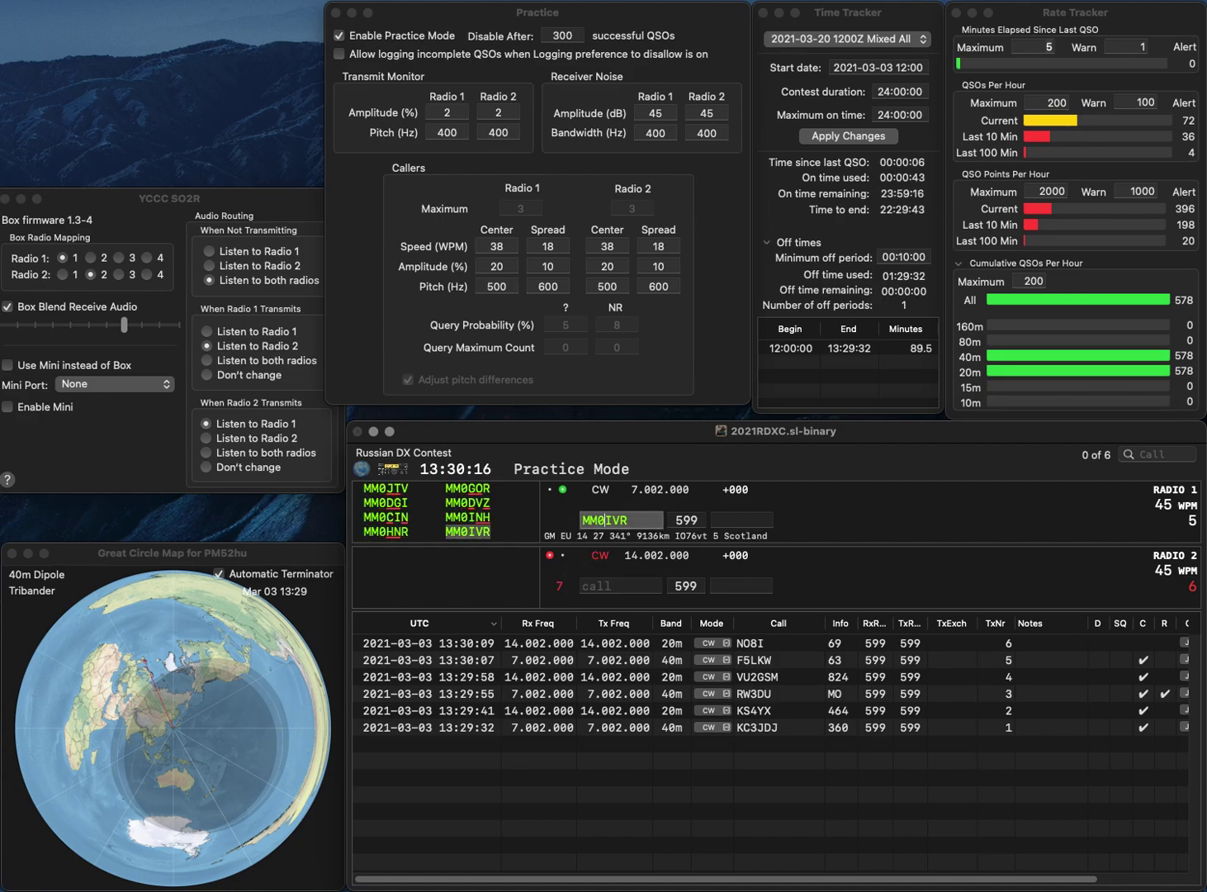
{"action": "key", "text": "Return"}
Enter the partial call GWX on Radio 2 and log MM0IVR on Radio 1 with exchange 560
{"action": "type", "text": "WX"}
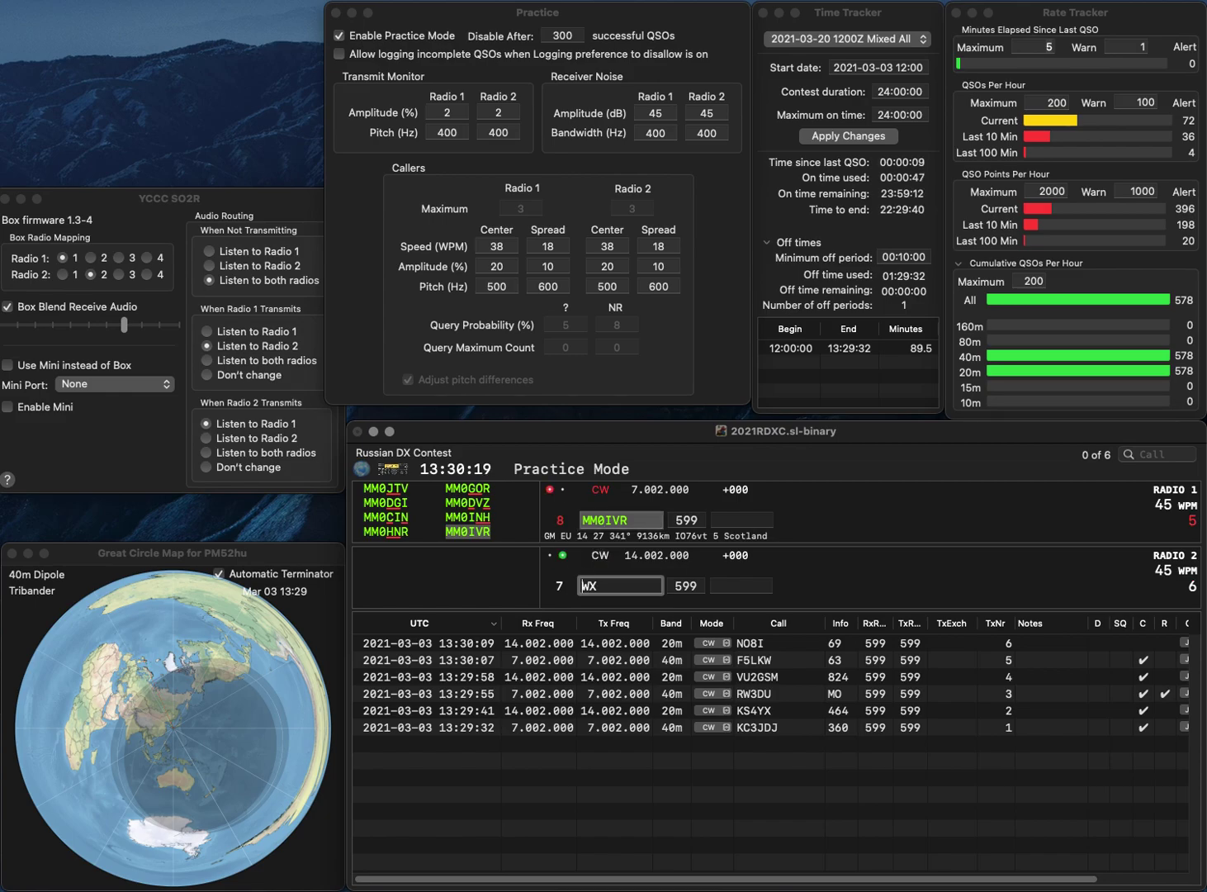
{"action": "type", "text": "G"}
{"action": "key", "text": "Return"}
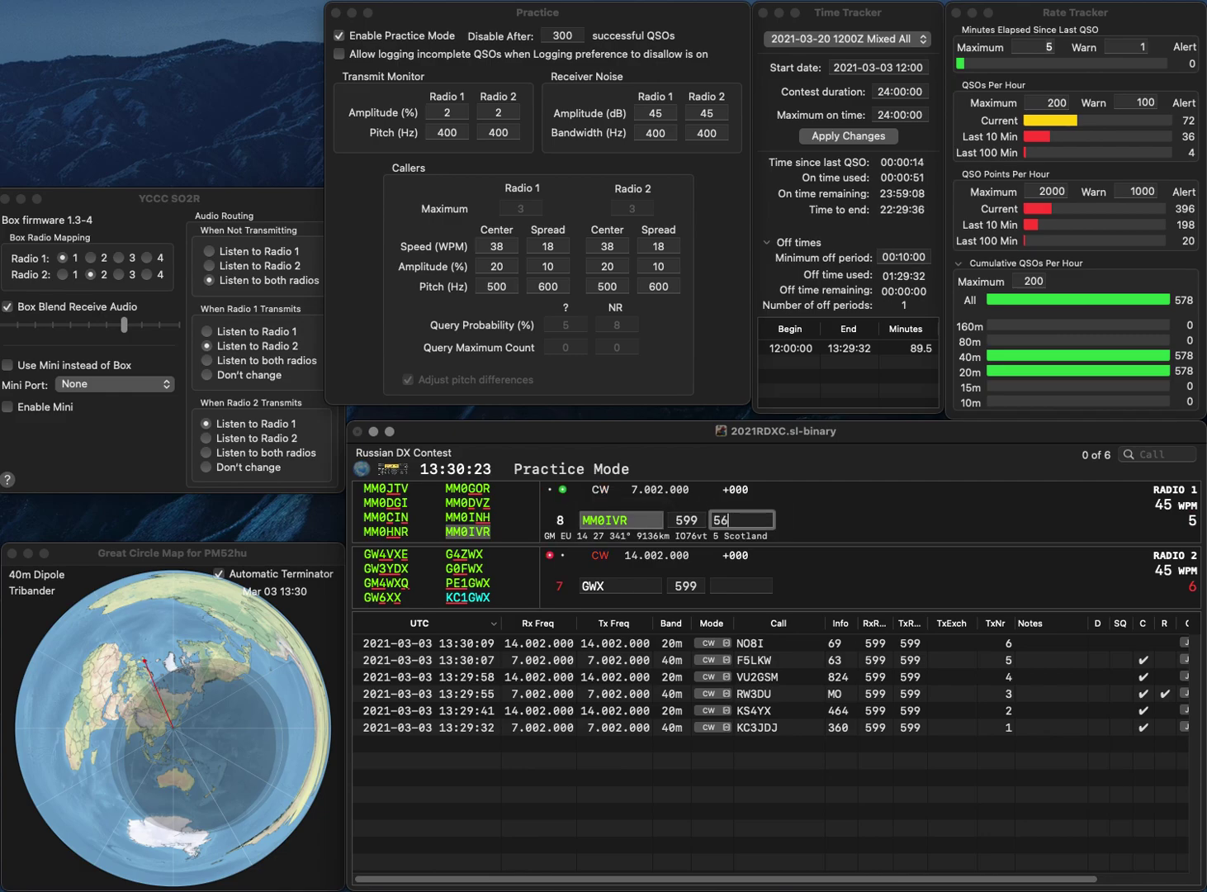
{"action": "key", "text": "Return"}
{"action": "type", "text": "7T"}
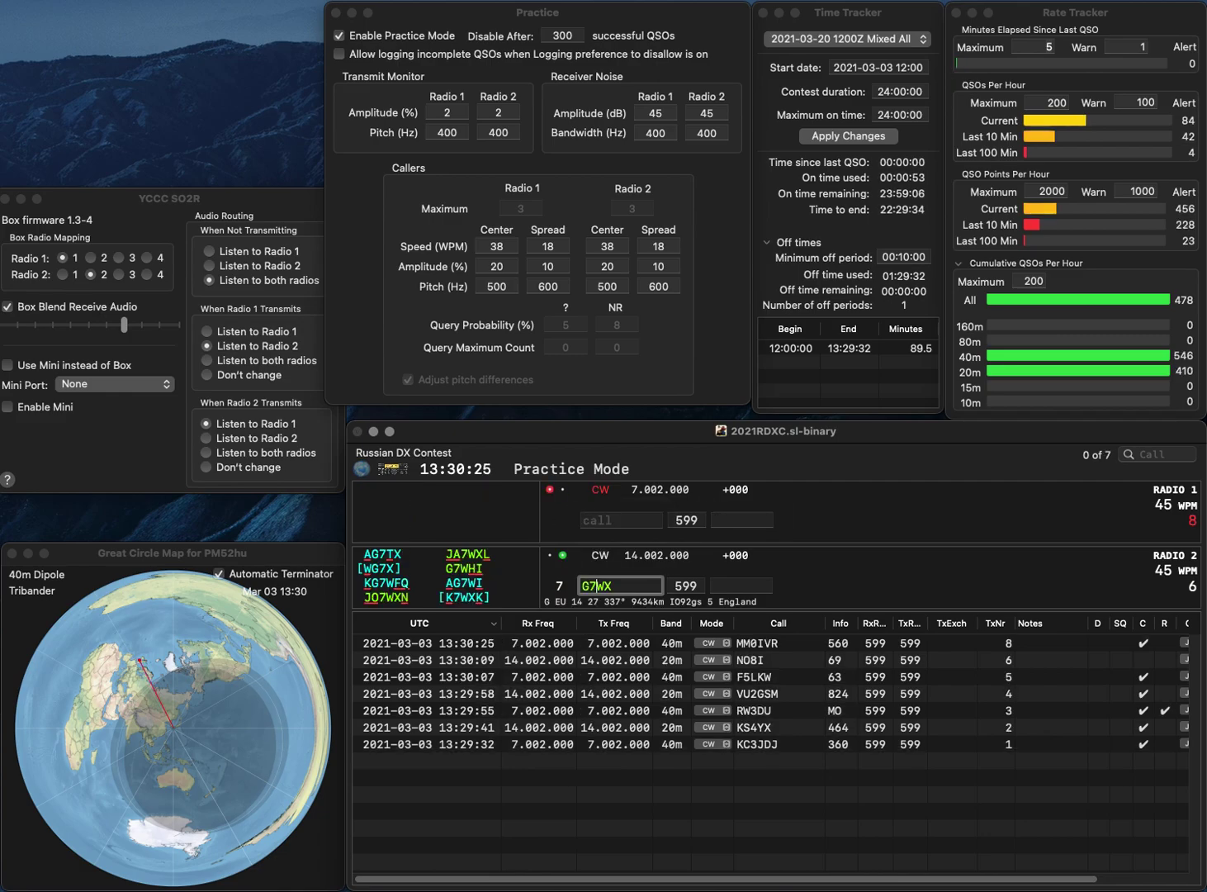
{"action": "key", "text": "BackSpace"}
{"action": "type", "text": "C"}
{"action": "key", "text": "Return"}
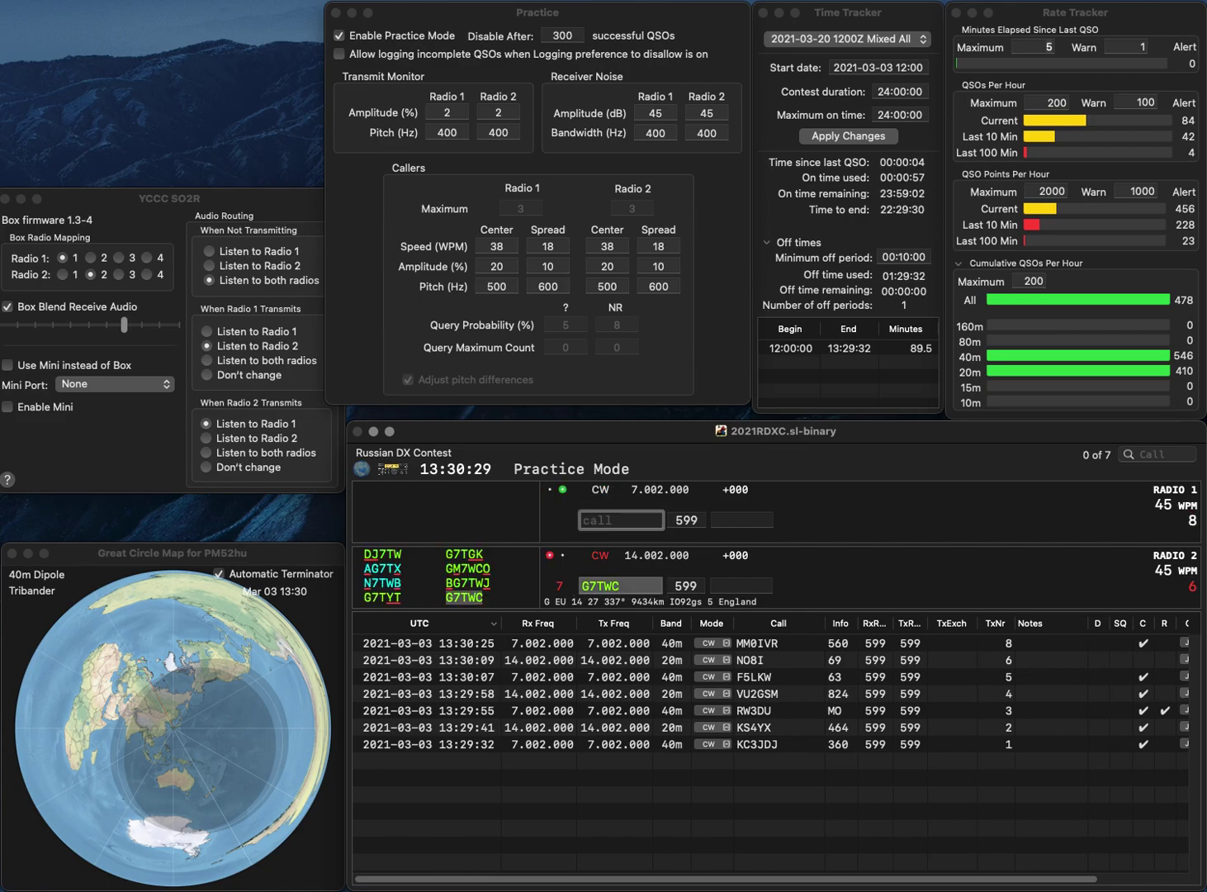
{"action": "type", "text": "X"}
{"action": "type", "text": "LZ"}
{"action": "key", "text": "Return"}
{"action": "key", "text": "space"}
{"action": "type", "text": "515"}
{"action": "key", "text": "Return"}
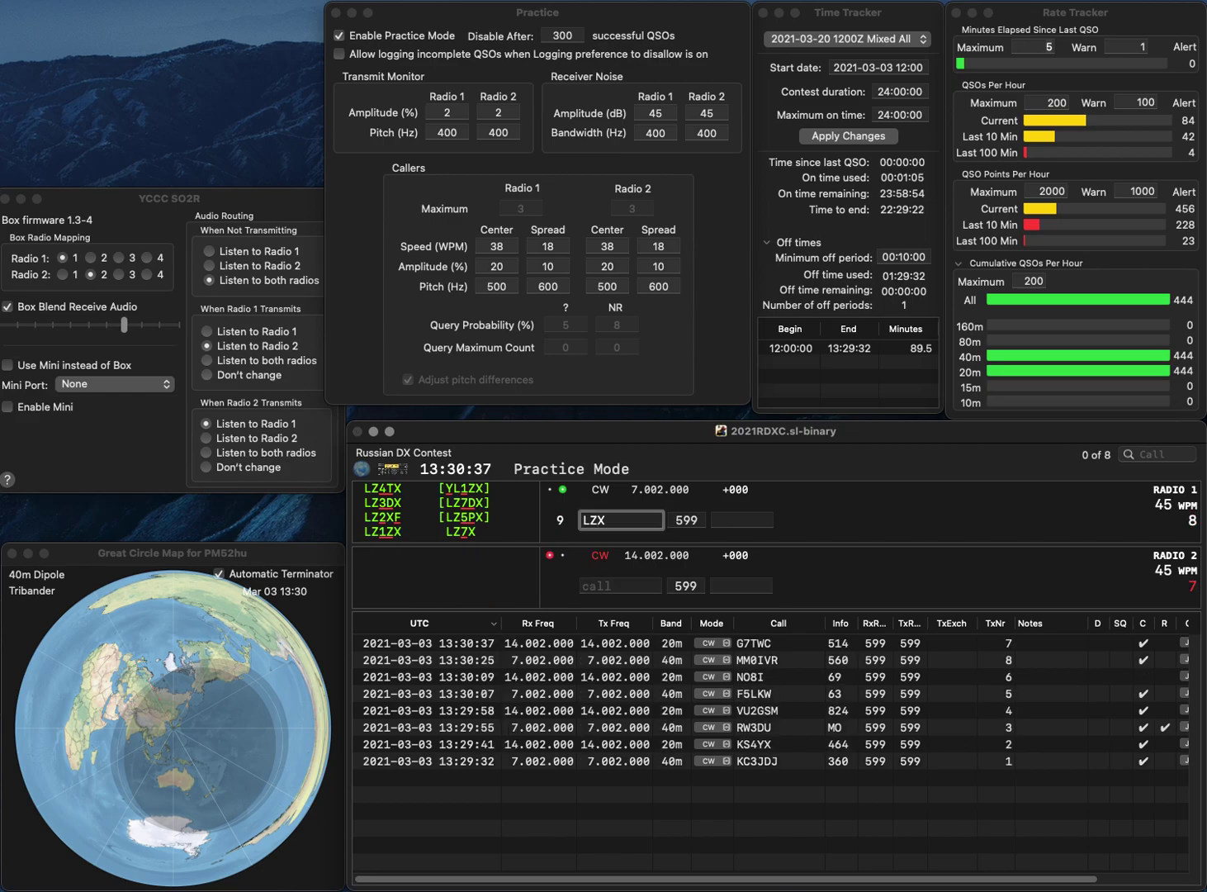
{"action": "type", "text": "7"}
{"action": "key", "text": "Return"}
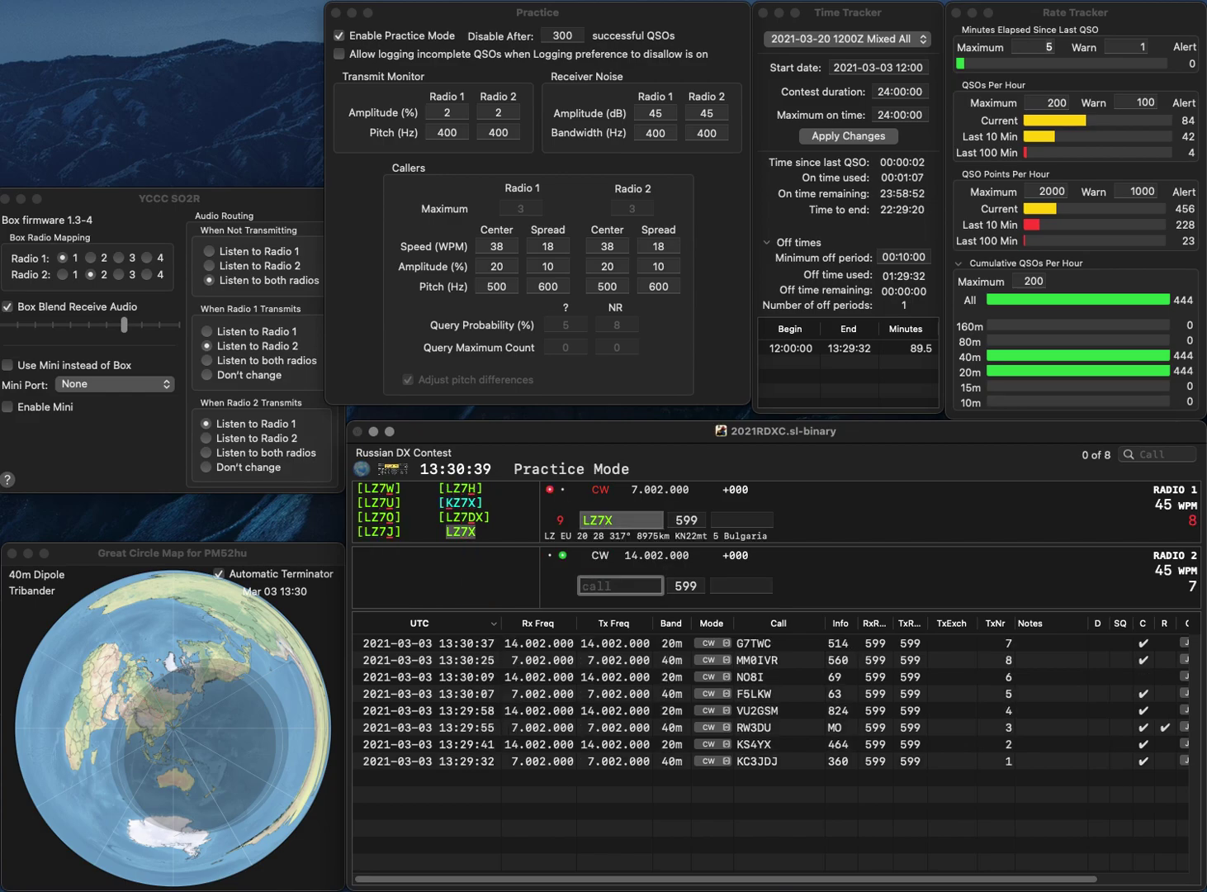
{"action": "type", "text": "OK1TVL"}
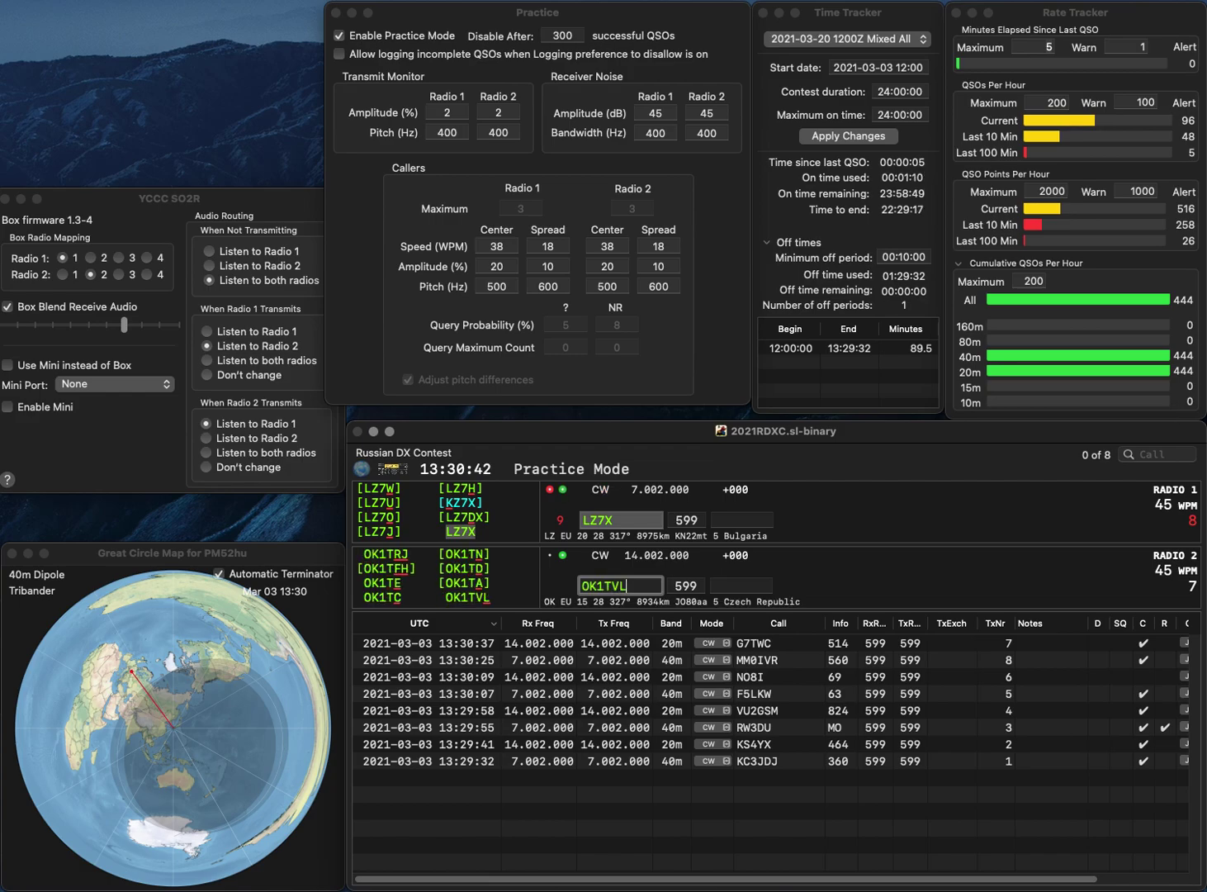
{"action": "key", "text": "Return"}
Log LZ7X on Radio 1 with exchange 133 and OK1TVL on Radio 2 with exchange 257
{"action": "key", "text": "space"}
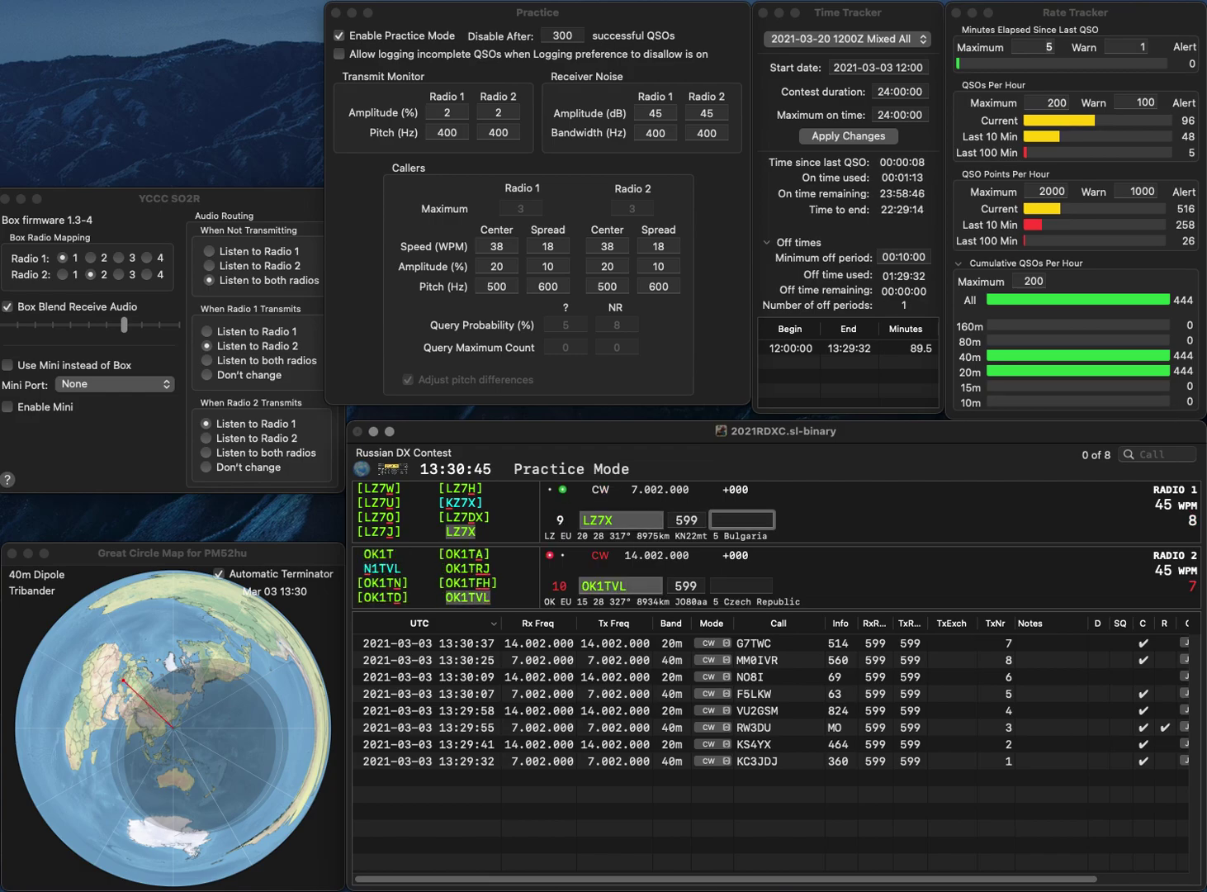
{"action": "type", "text": "133"}
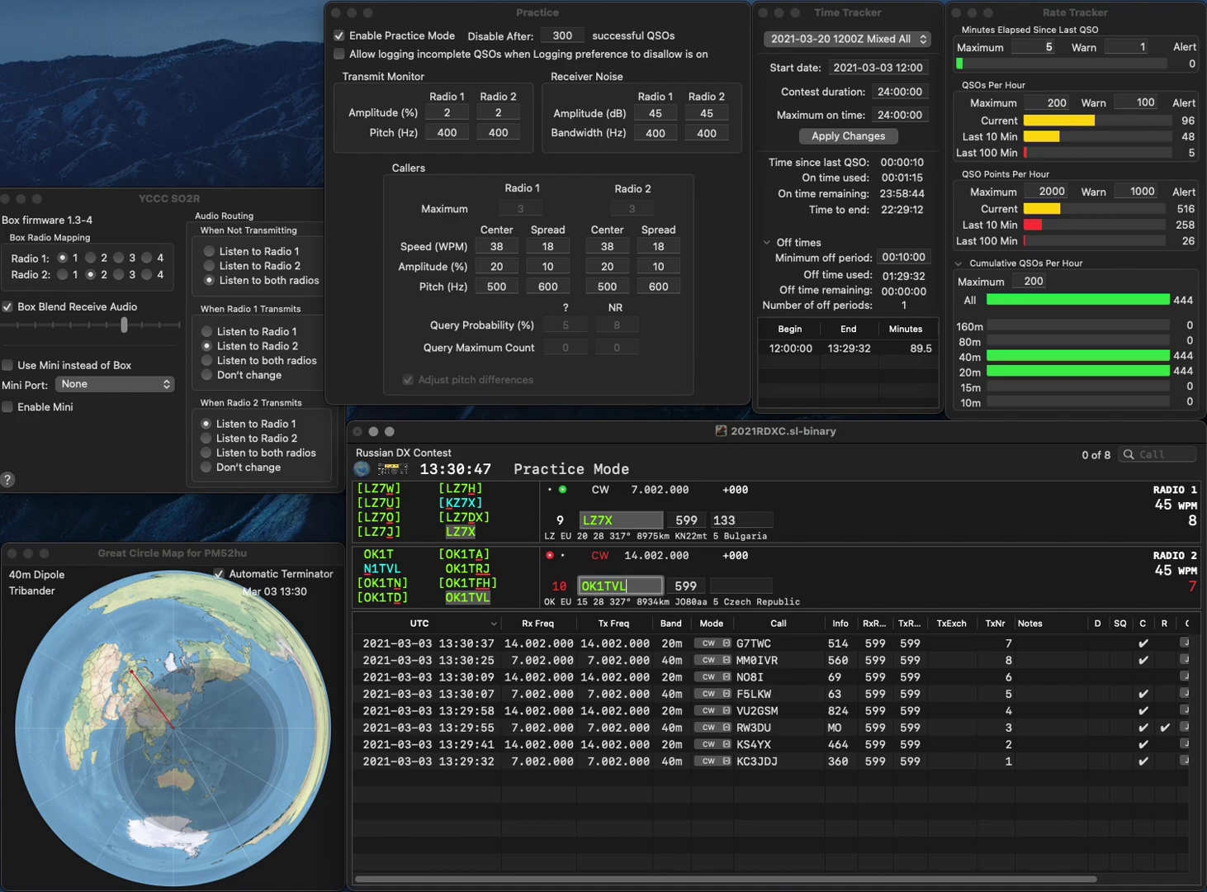
{"action": "key", "text": "Return"}
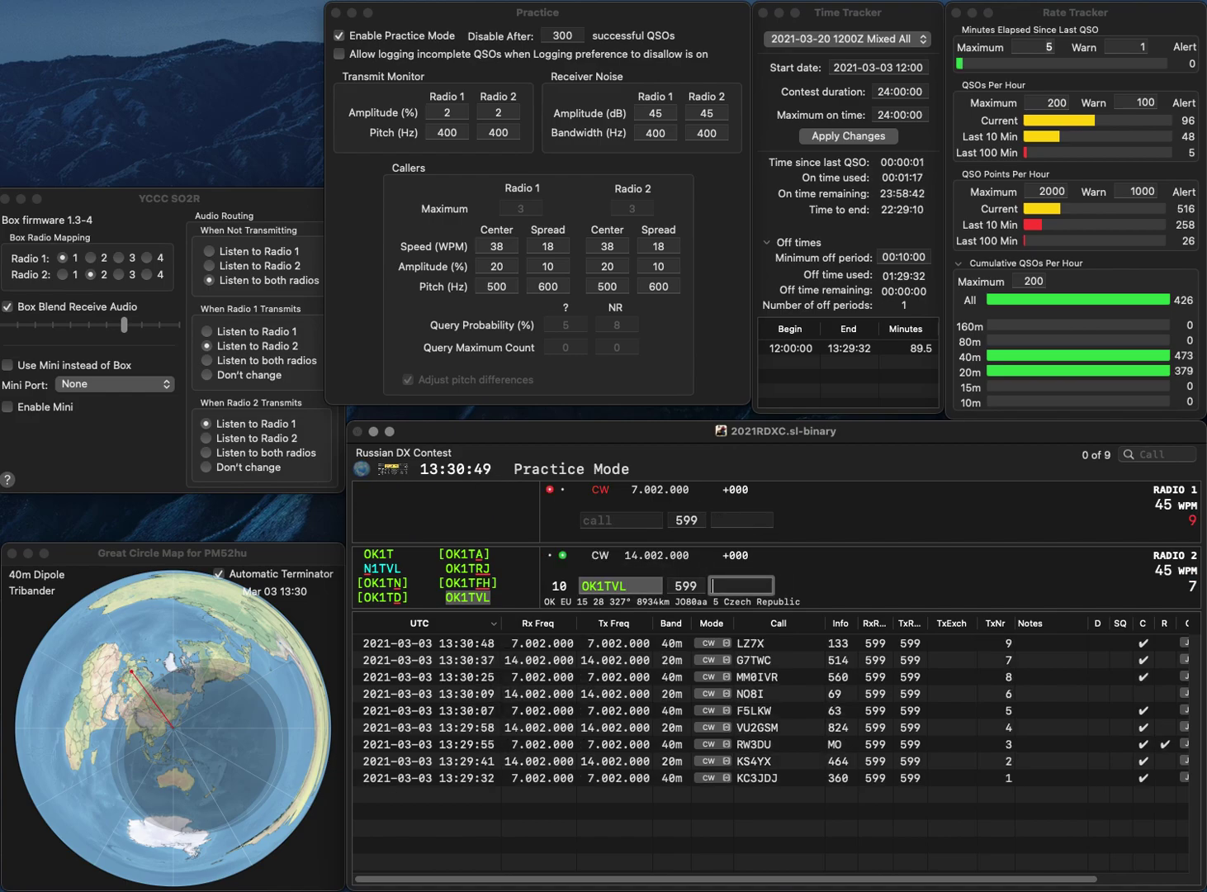
{"action": "type", "text": "257"}
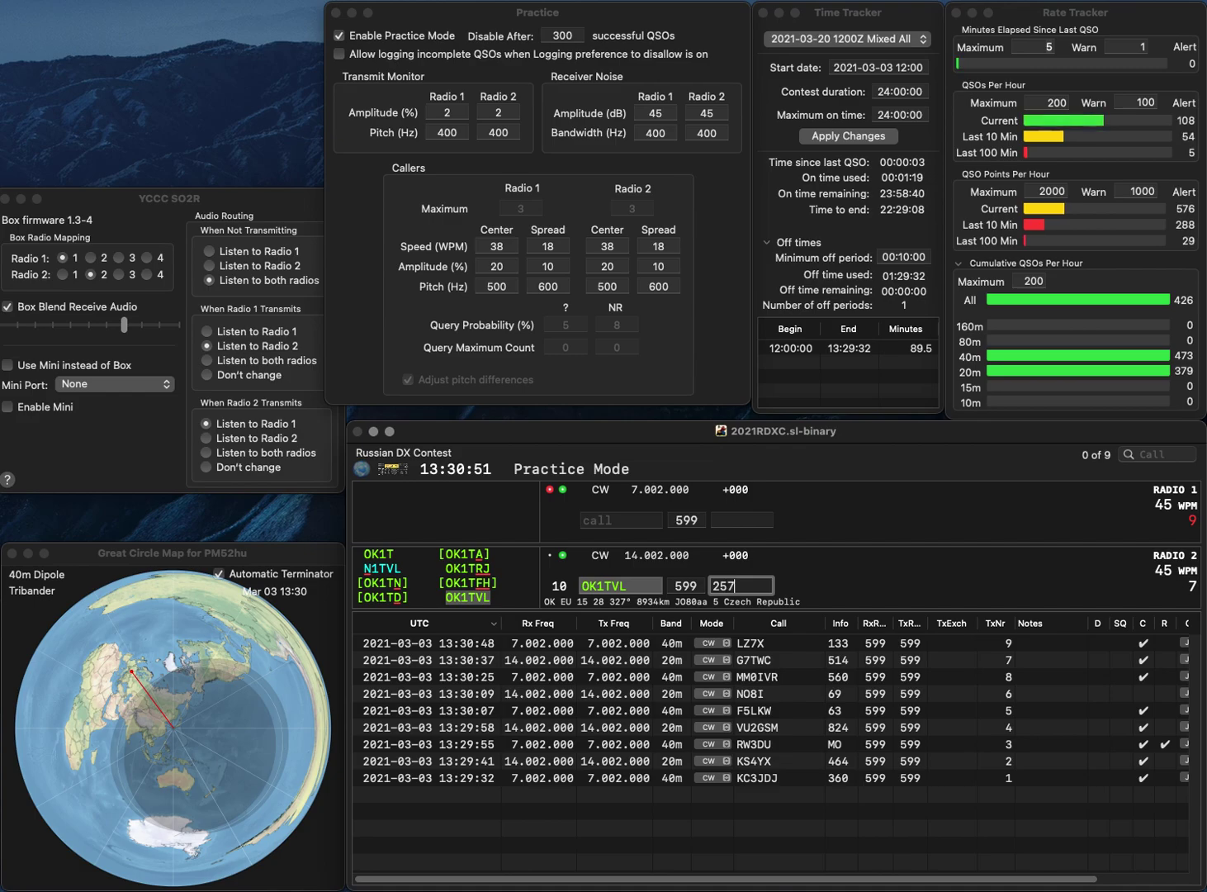
{"action": "key", "text": "Return"}
Enter the call W2VRK on Radio 1 and send its exchange
{"action": "type", "text": "2VRK"}
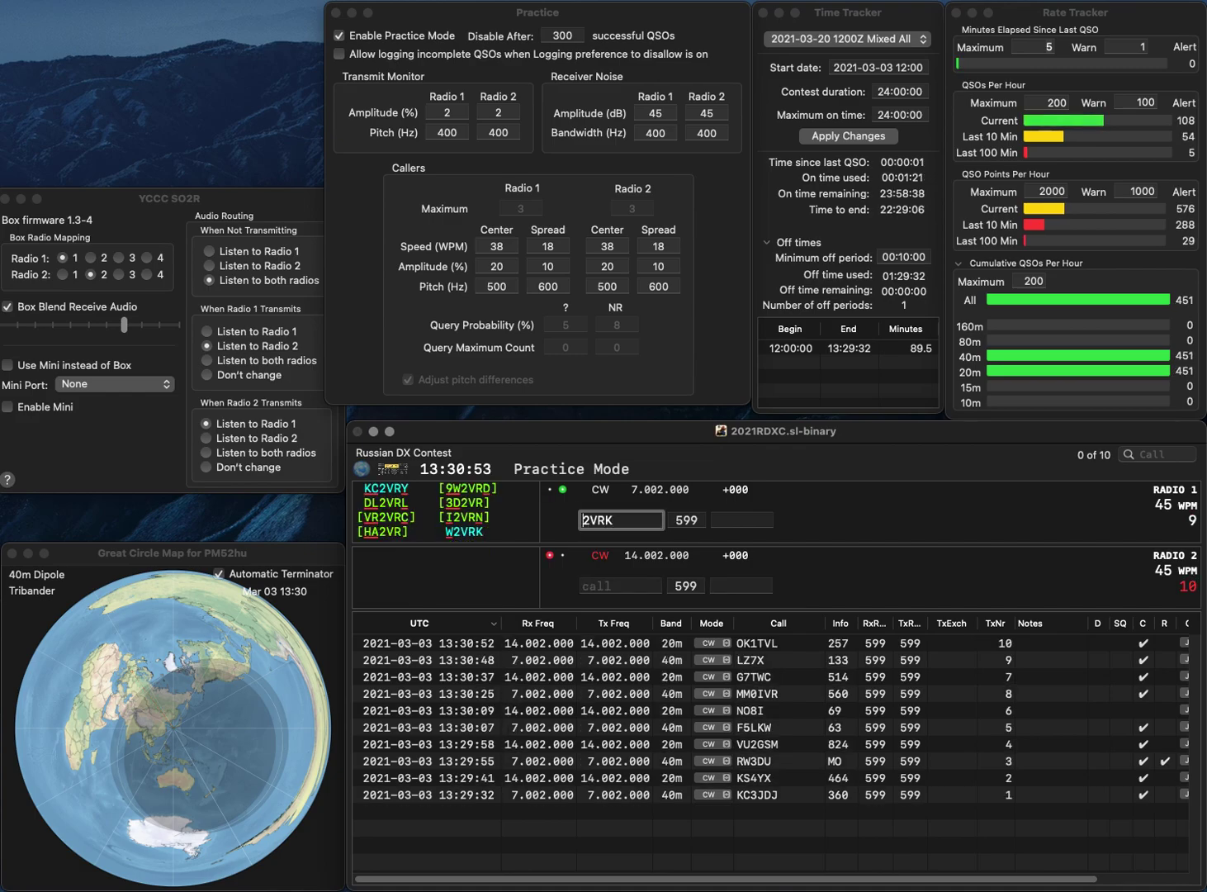
{"action": "key", "text": "Return"}
Enter the call DH1TST on Radio 2 and send its exchange
{"action": "type", "text": "DH"}
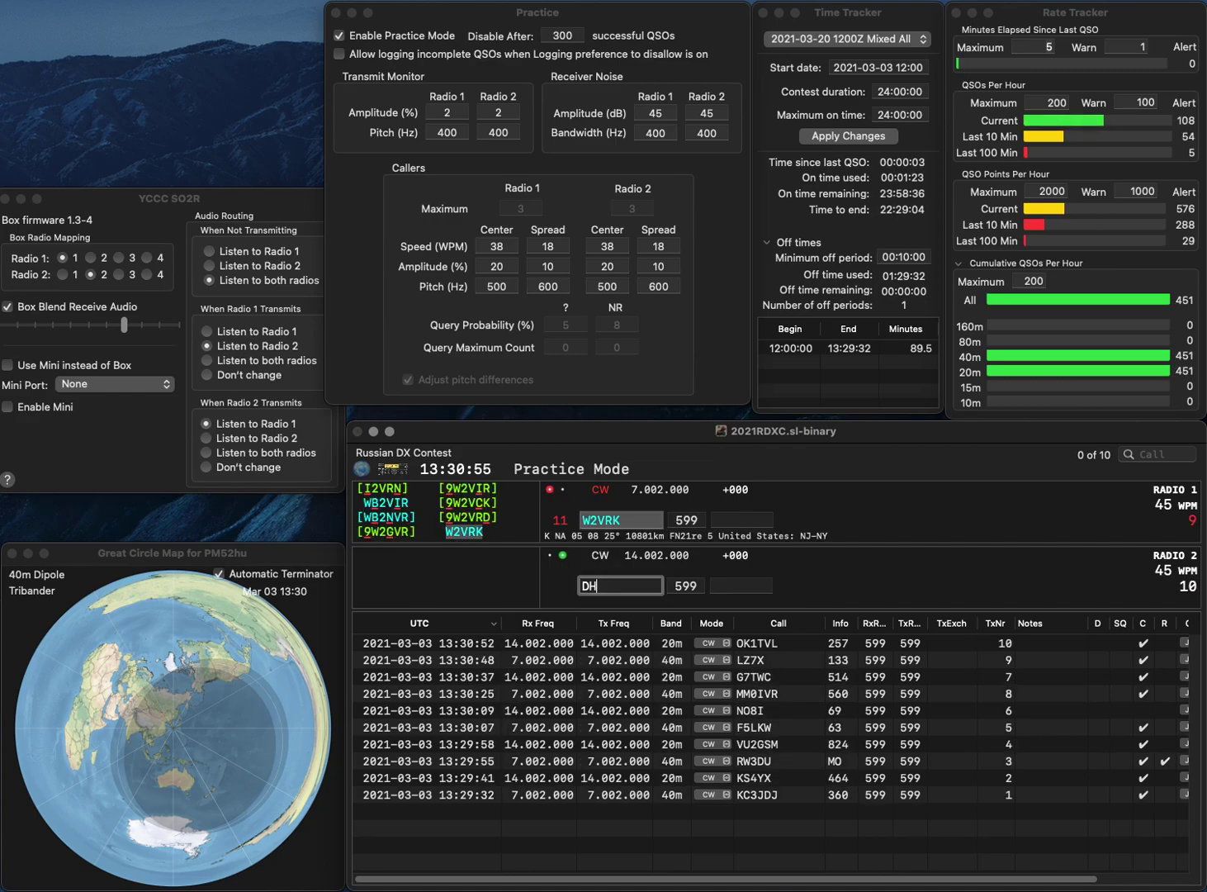
{"action": "type", "text": "2TS"}
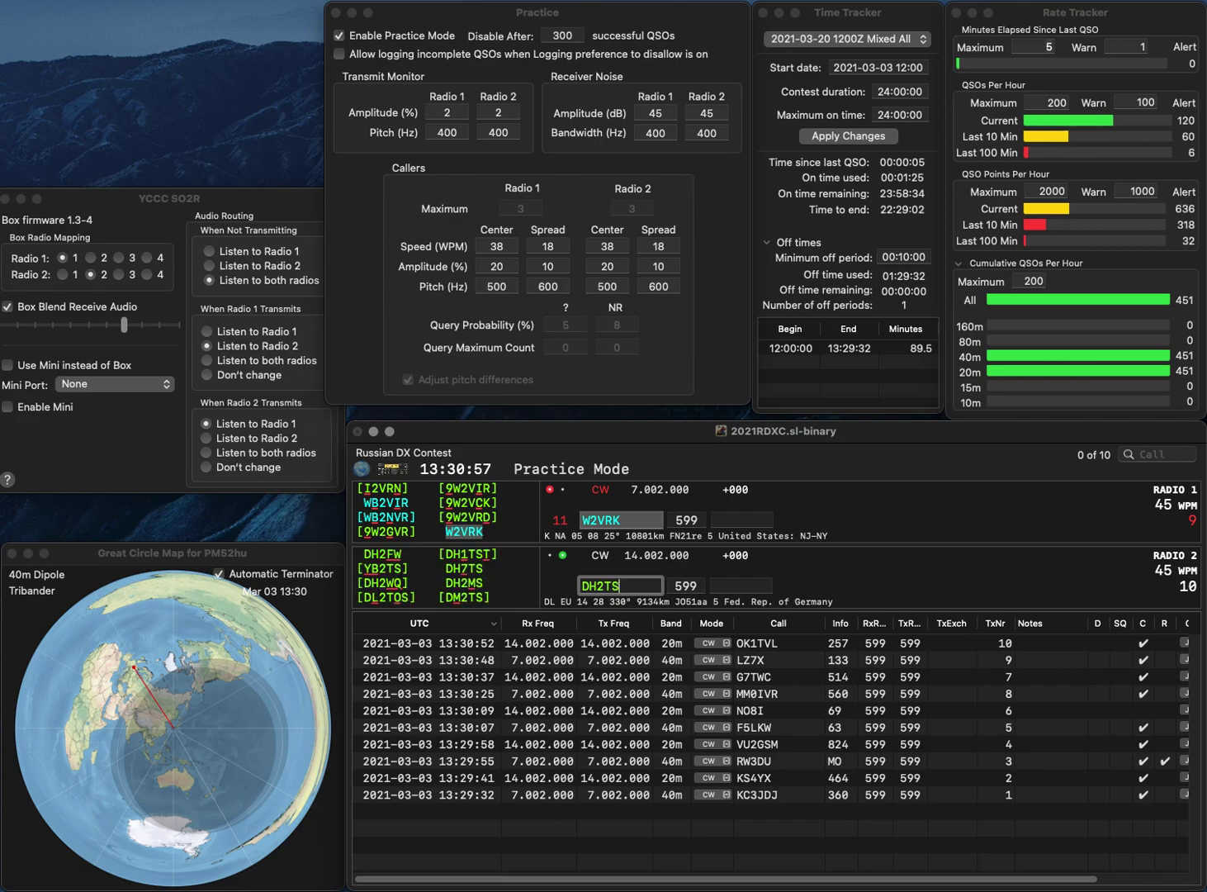
{"action": "type", "text": "T"}
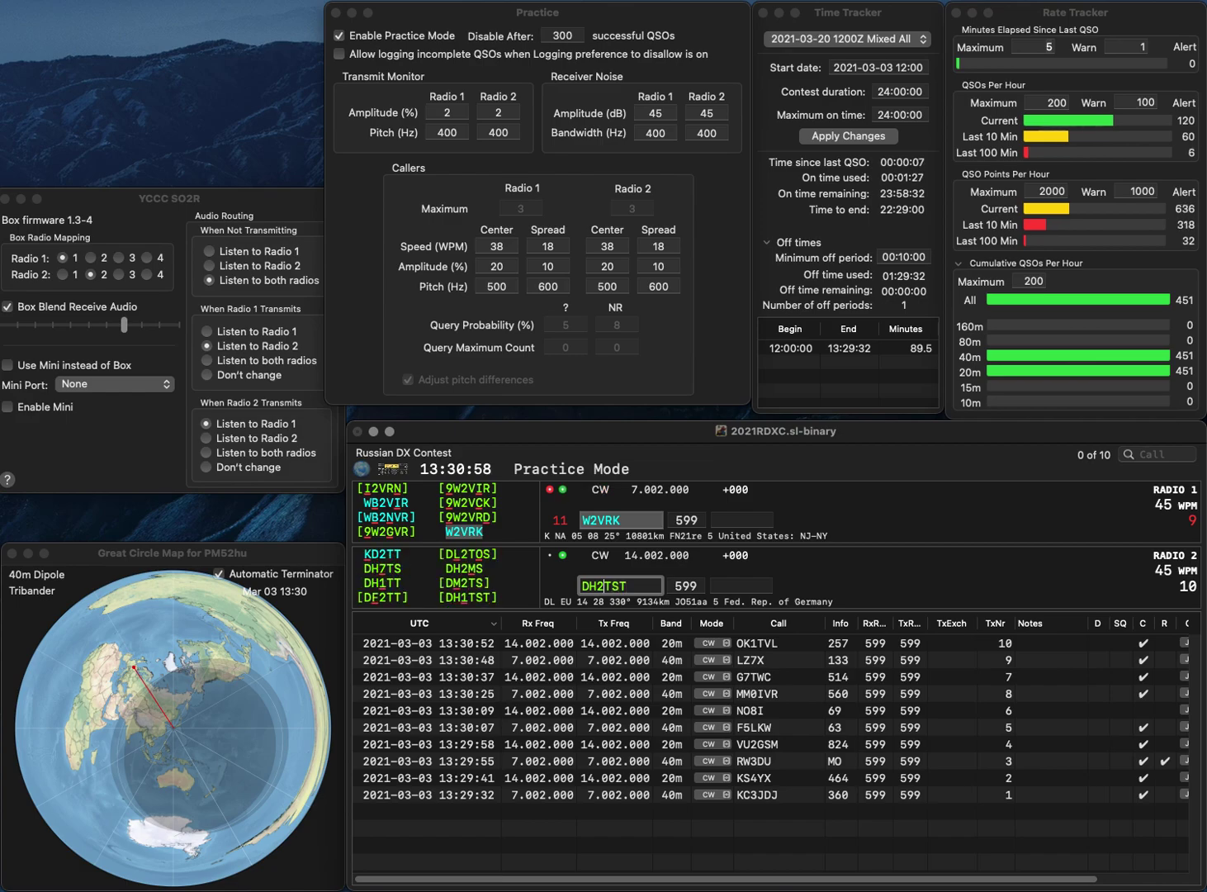
{"action": "key", "text": "Left"}
{"action": "key", "text": "Left"}
{"action": "key", "text": "Left"}
{"action": "key", "text": "BackSpace"}
{"action": "type", "text": "1"}
{"action": "key", "text": "Return"}
Log W2VRK on Radio 1 with exchange 744 and DH1TST on Radio 2 with exchange 379
{"action": "key", "text": "space"}
{"action": "type", "text": "744"}
{"action": "key", "text": "Return"}
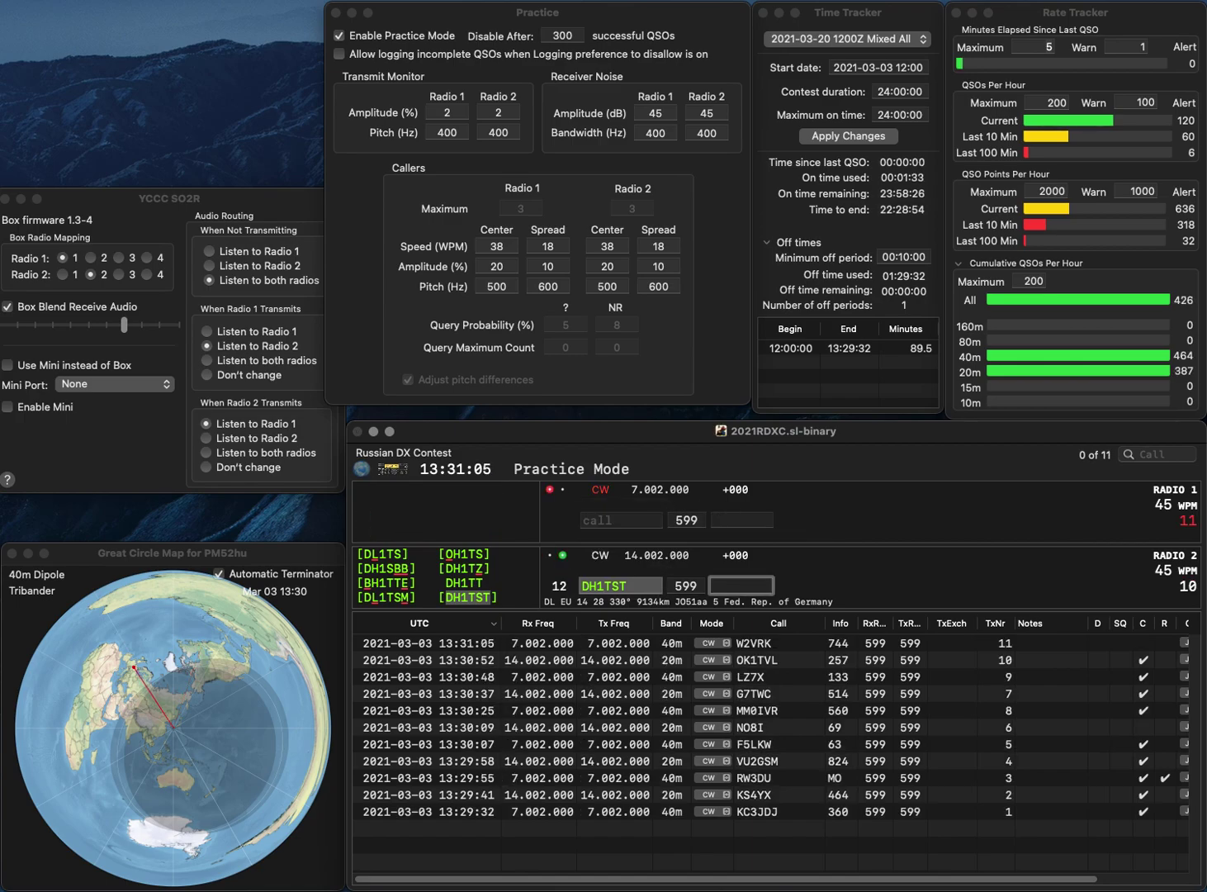
{"action": "type", "text": "379"}
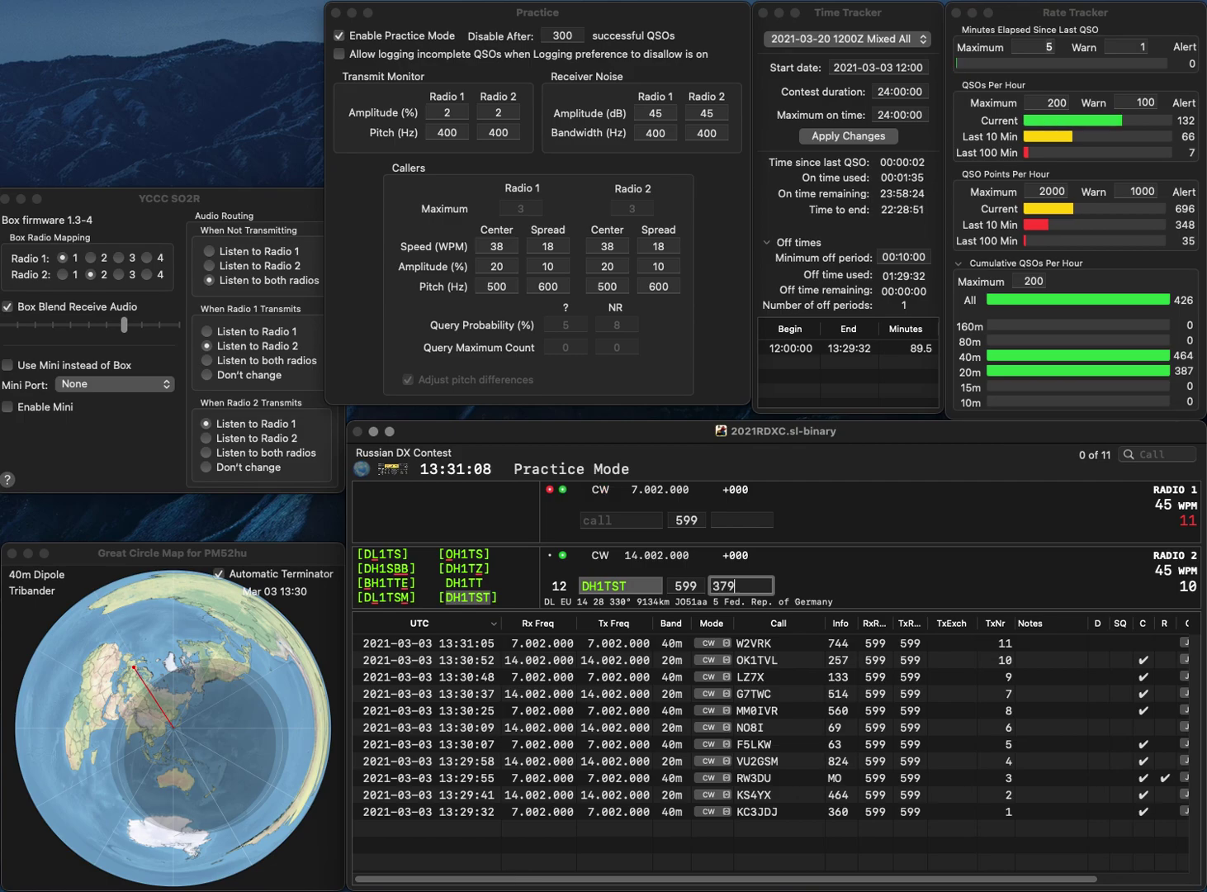
{"action": "key", "text": "Return"}
{"action": "type", "text": "OK1"}
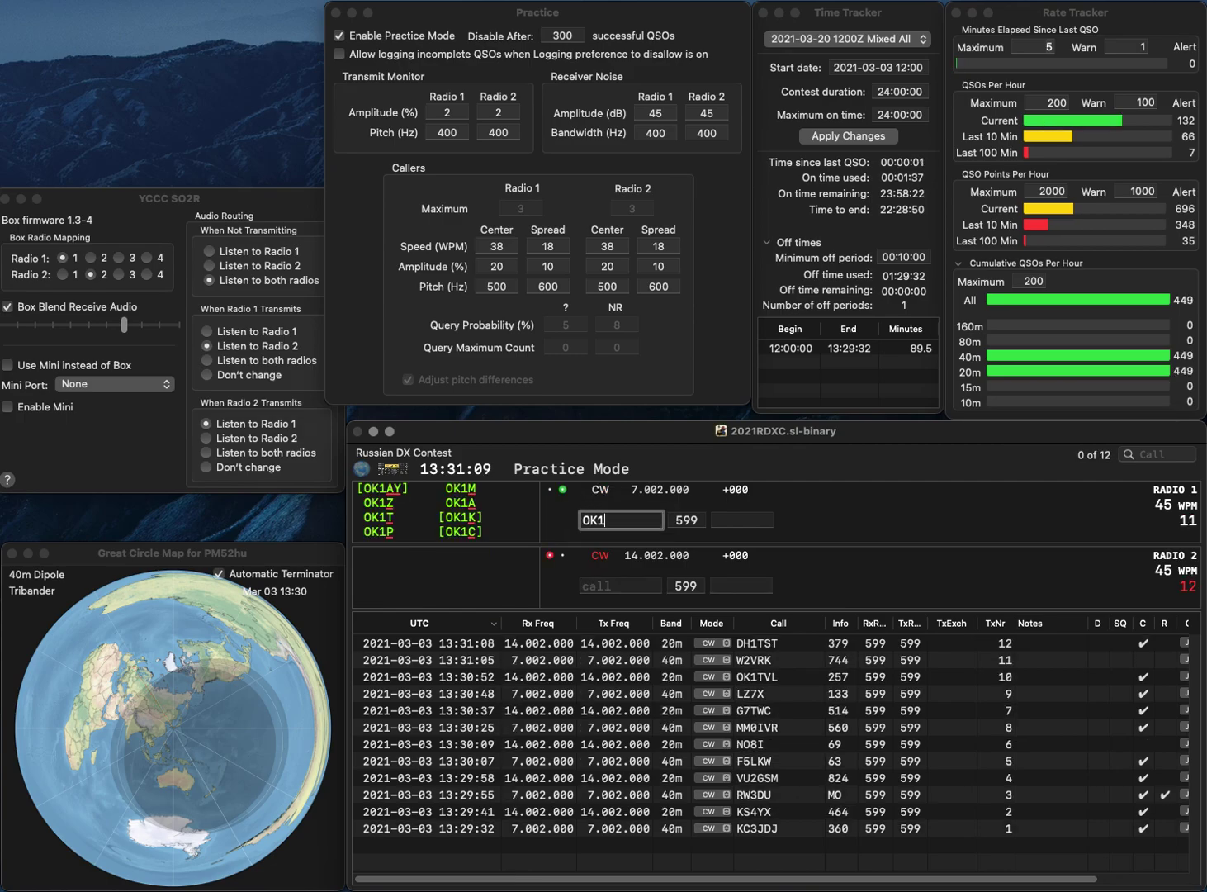
{"action": "type", "text": "JUS"}
{"action": "key", "text": "Return"}
{"action": "type", "text": "LZ1KCO"}
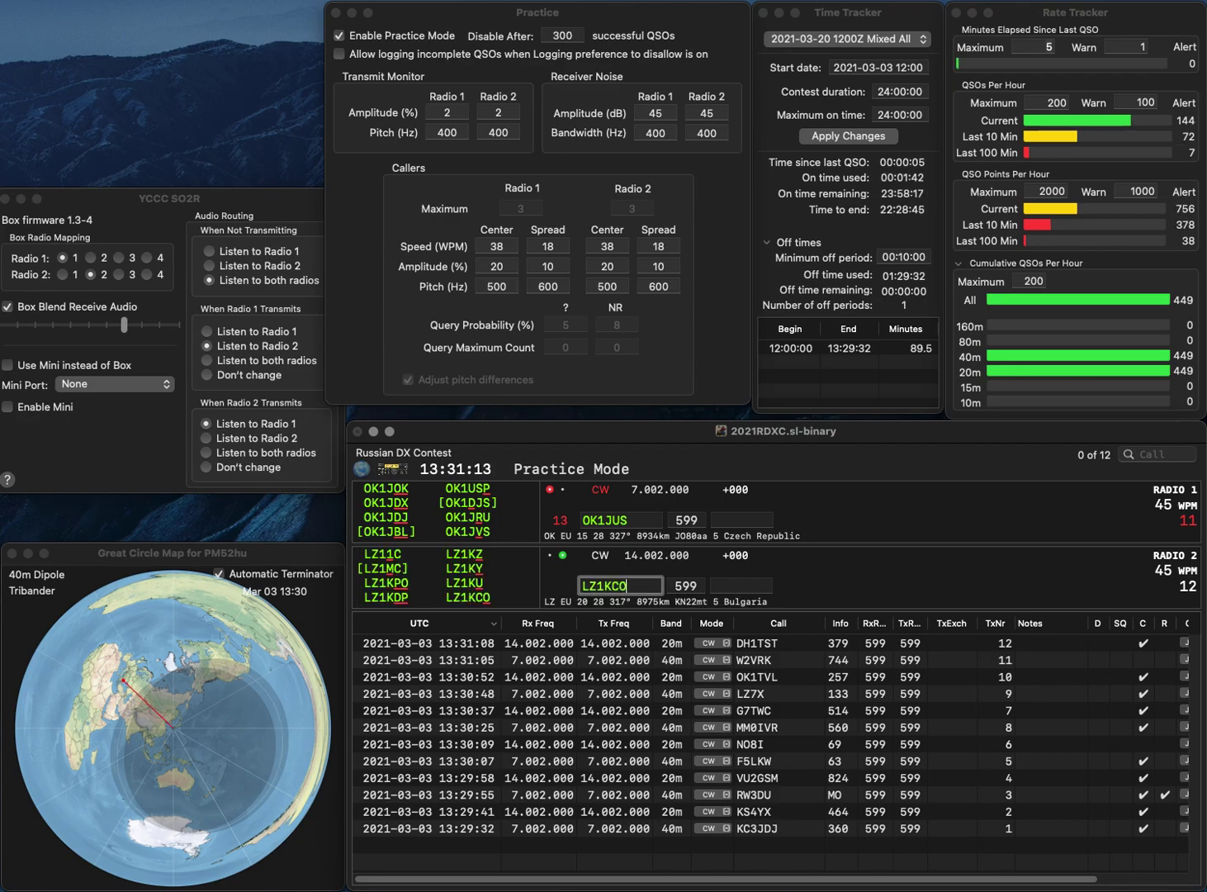
{"action": "key", "text": "Return"}
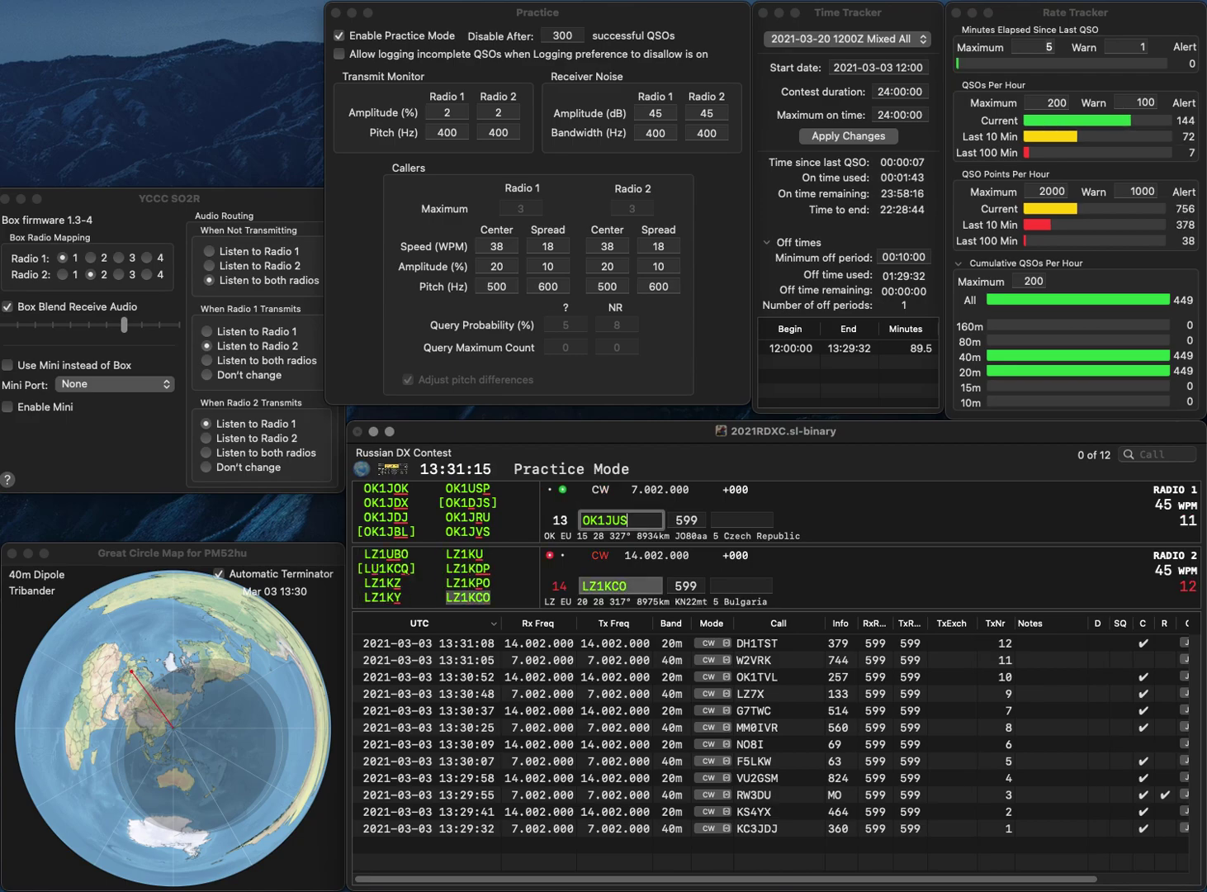
{"action": "key", "text": "BackSpace"}
{"action": "type", "text": "V"}
{"action": "key", "text": "Return"}
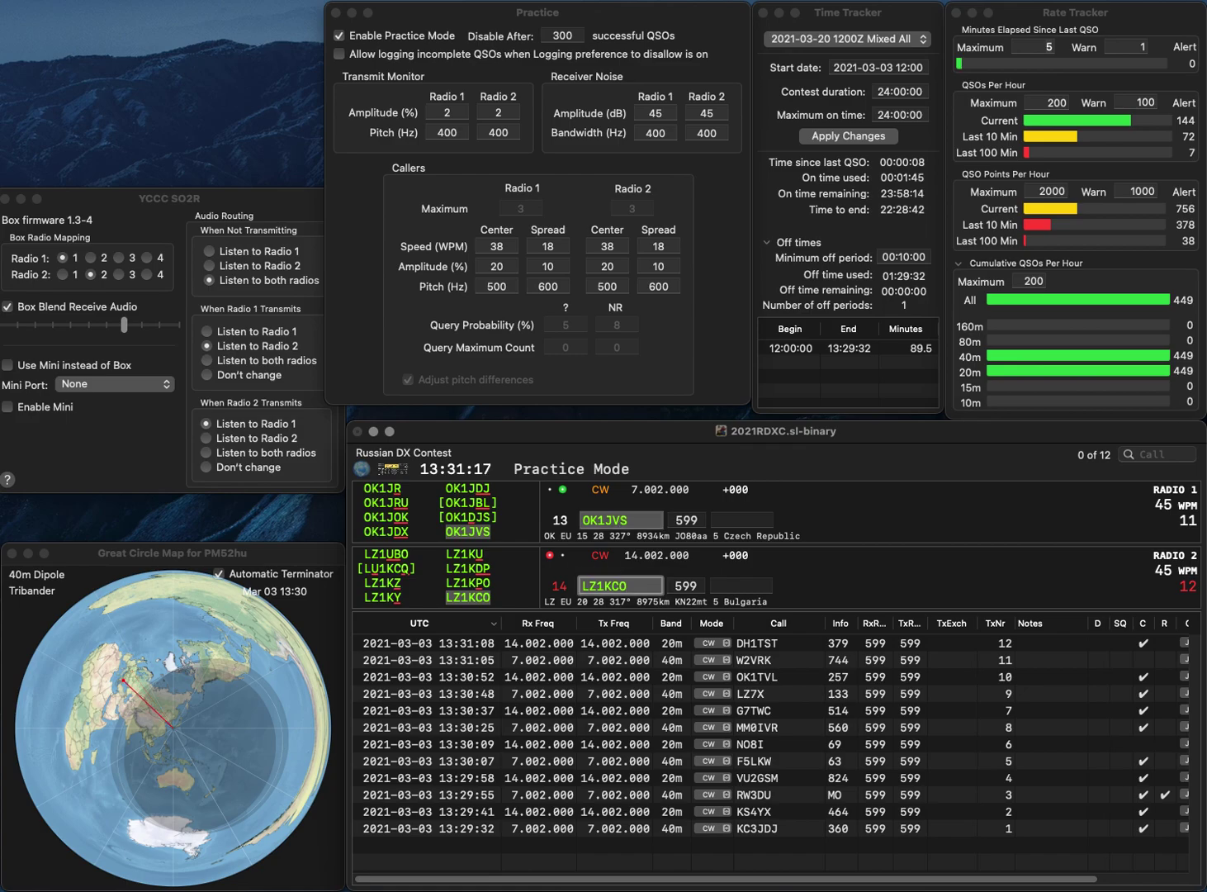
{"action": "key", "text": "space"}
{"action": "type", "text": "641"}
{"action": "key", "text": "Return"}
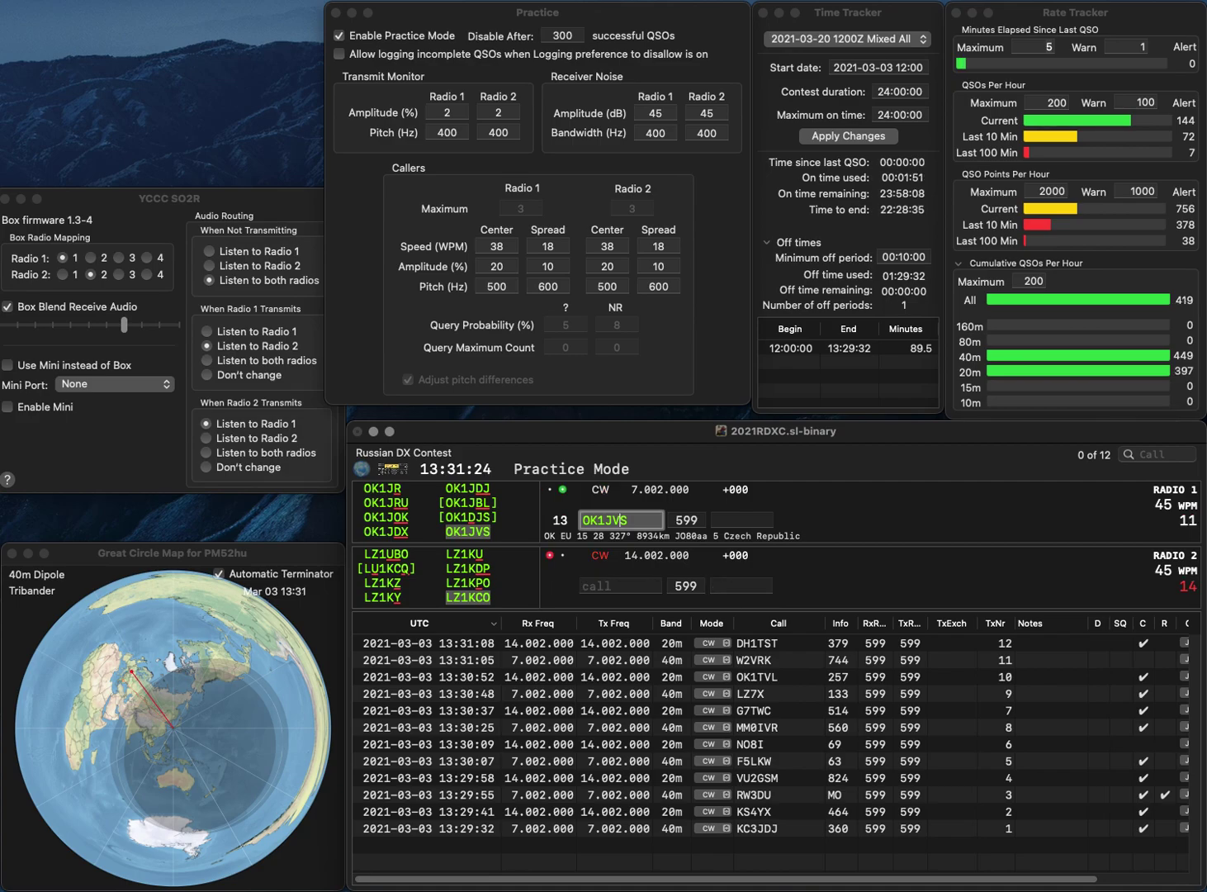
{"action": "type", "text": "995"}
{"action": "key", "text": "Return"}
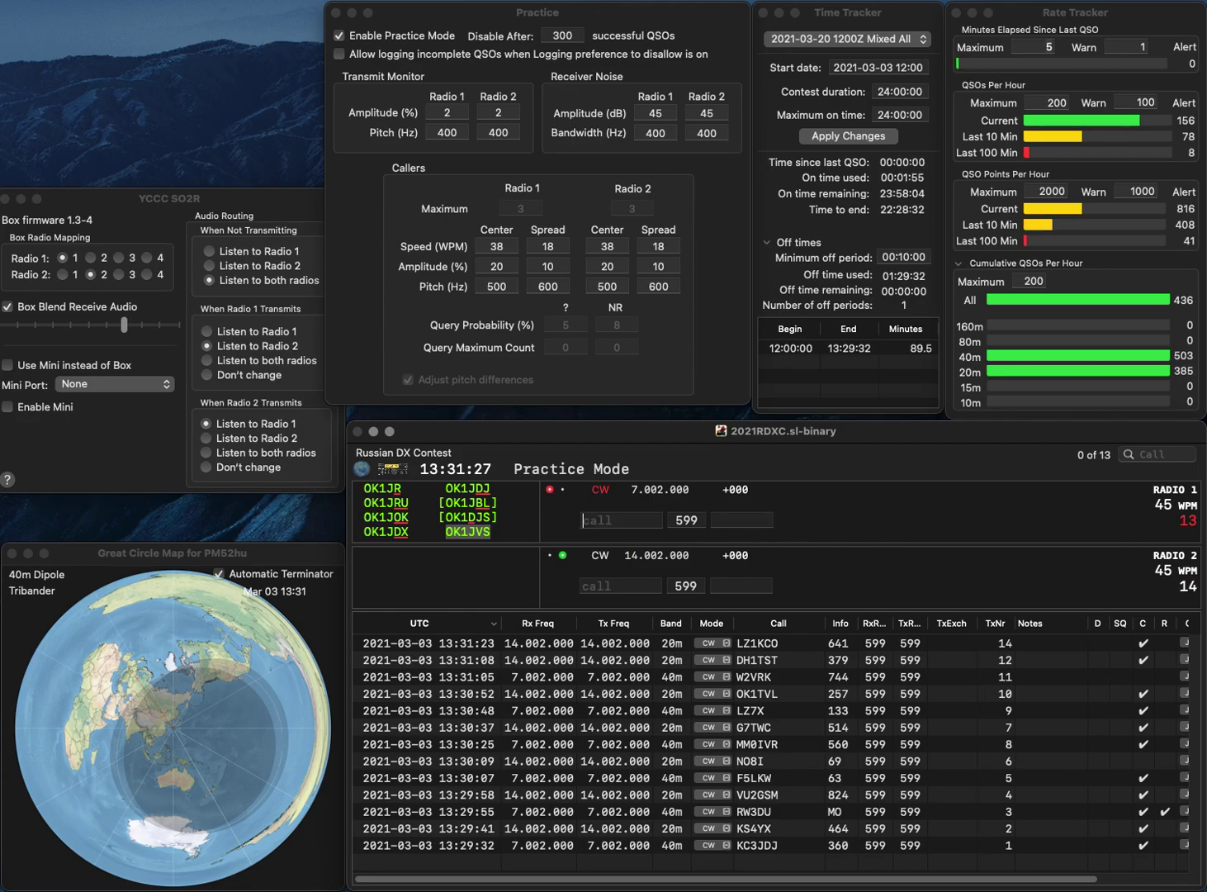
Enter and send the partial calls 1D on Radio 2 and N5 on Radio 1
{"action": "type", "text": "1D"}
{"action": "key", "text": "Return"}
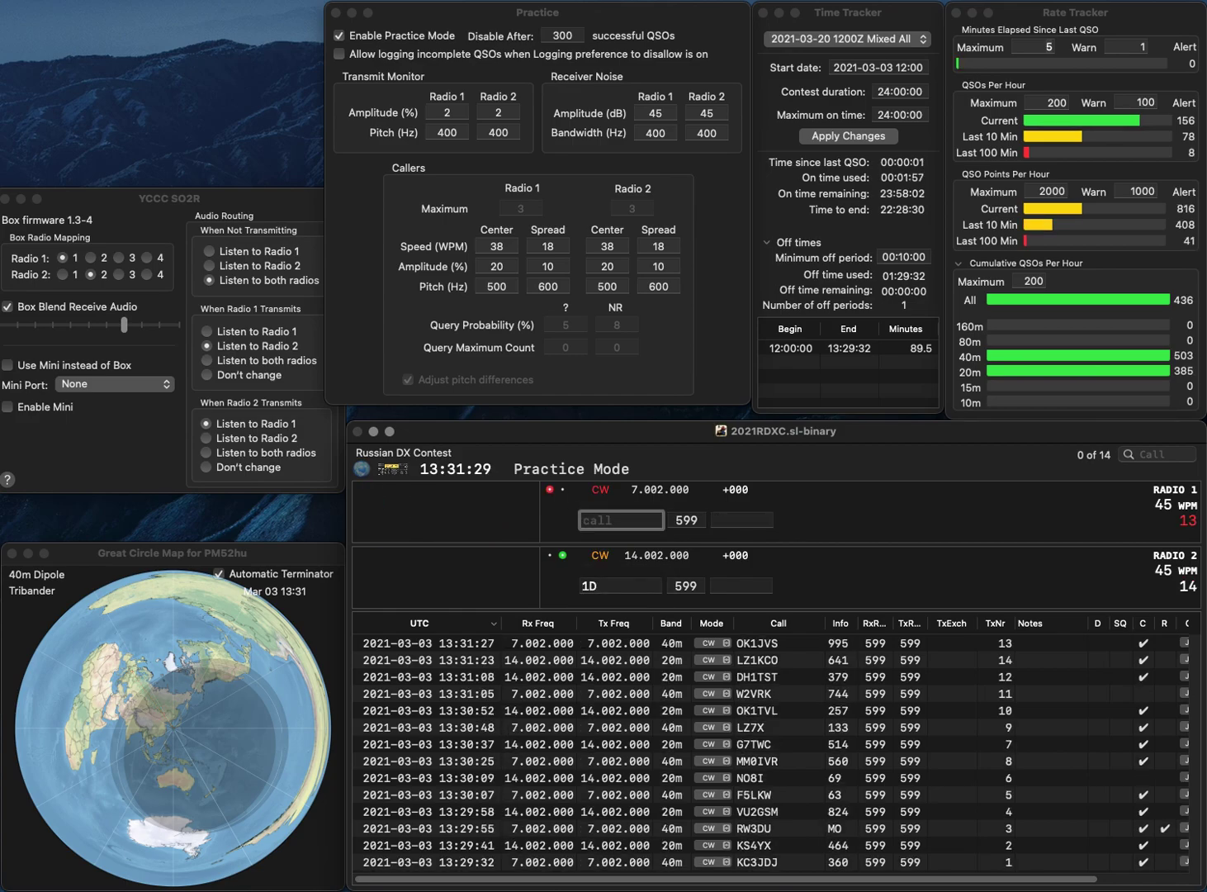
{"action": "type", "text": "N5"}
{"action": "key", "text": "Return"}
Try the prefixes WW and WJ in the Radio 2 call, and send the partial call WJD
{"action": "type", "text": "WJ"}
{"action": "key", "text": "BackSpace"}
{"action": "type", "text": "W"}
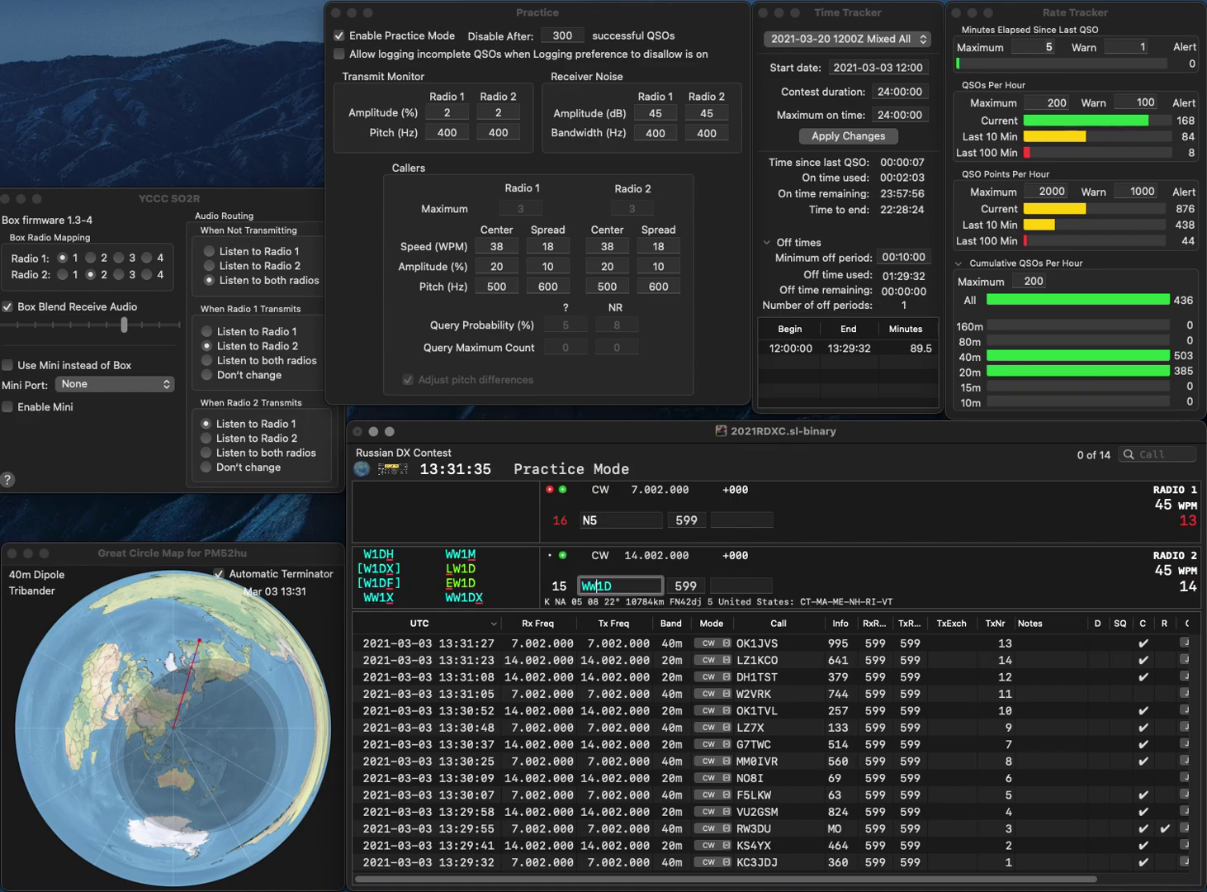
{"action": "key", "text": "BackSpace"}
{"action": "type", "text": "J"}
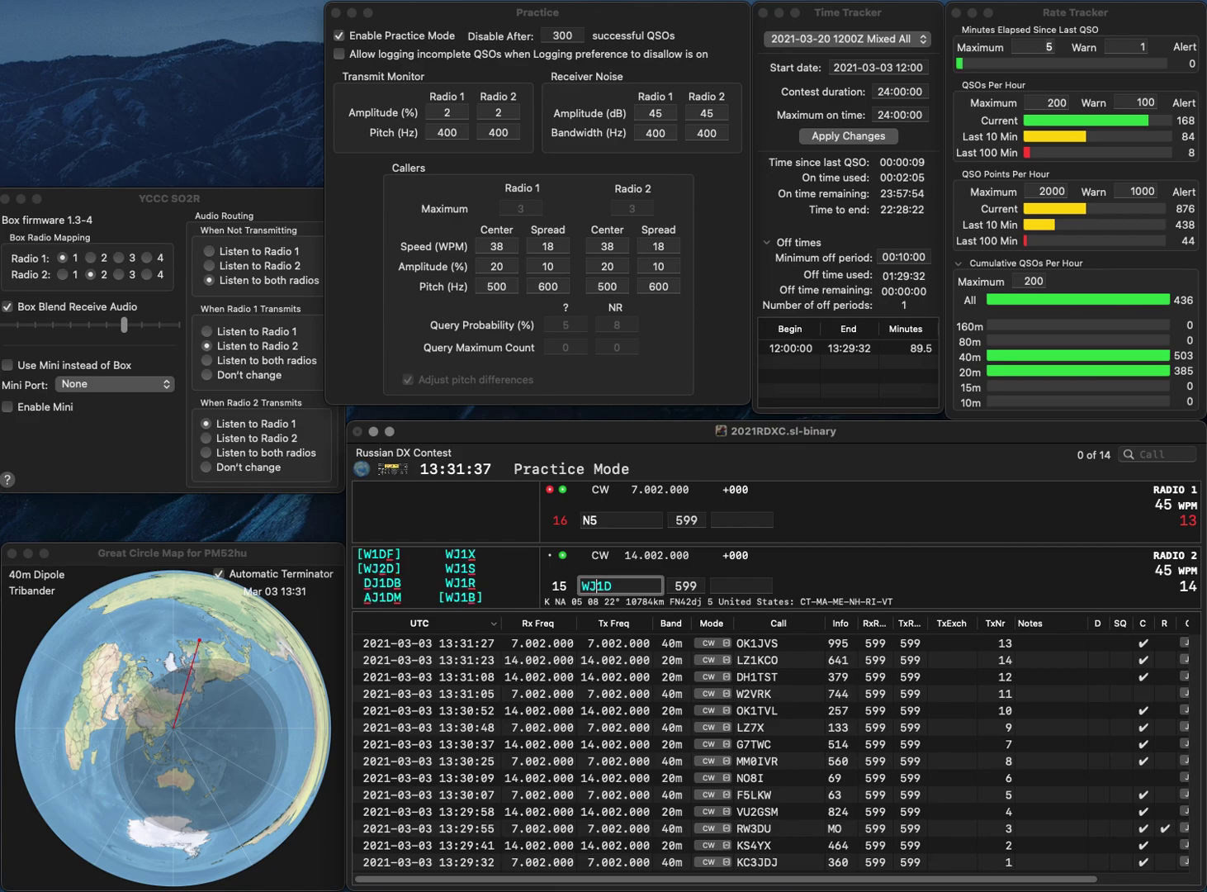
{"action": "key", "text": "Delete"}
{"action": "key", "text": "Return"}
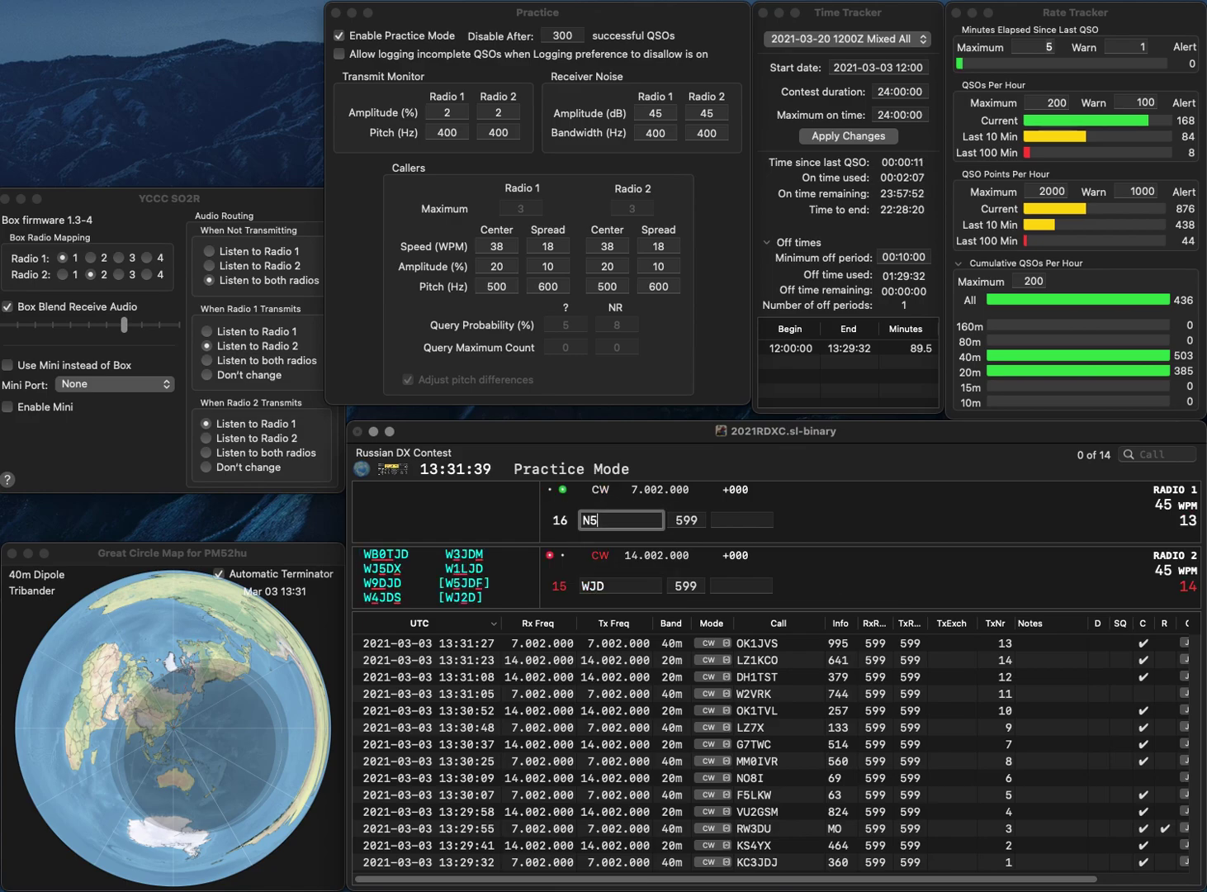
{"action": "type", "text": "NYM"}
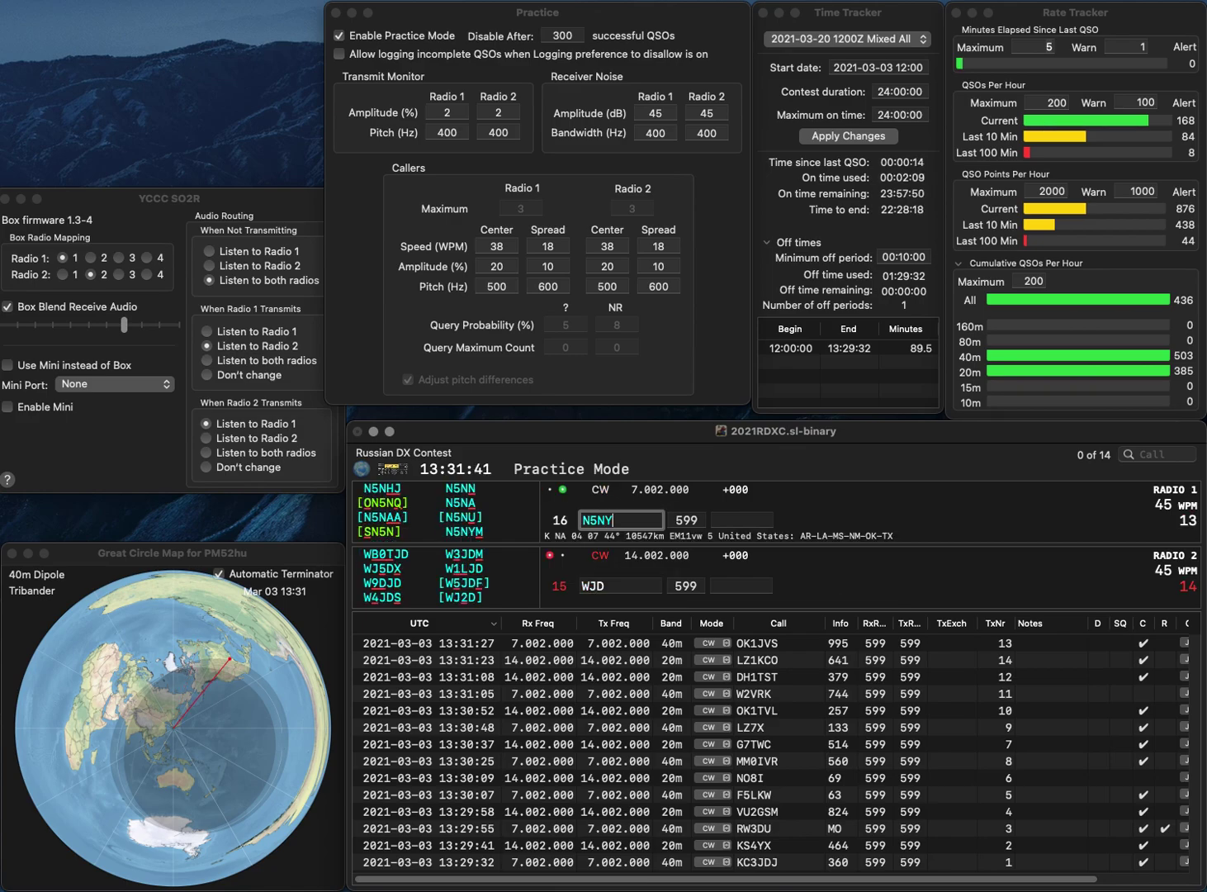
{"action": "key", "text": "Return"}
{"action": "type", "text": "1"}
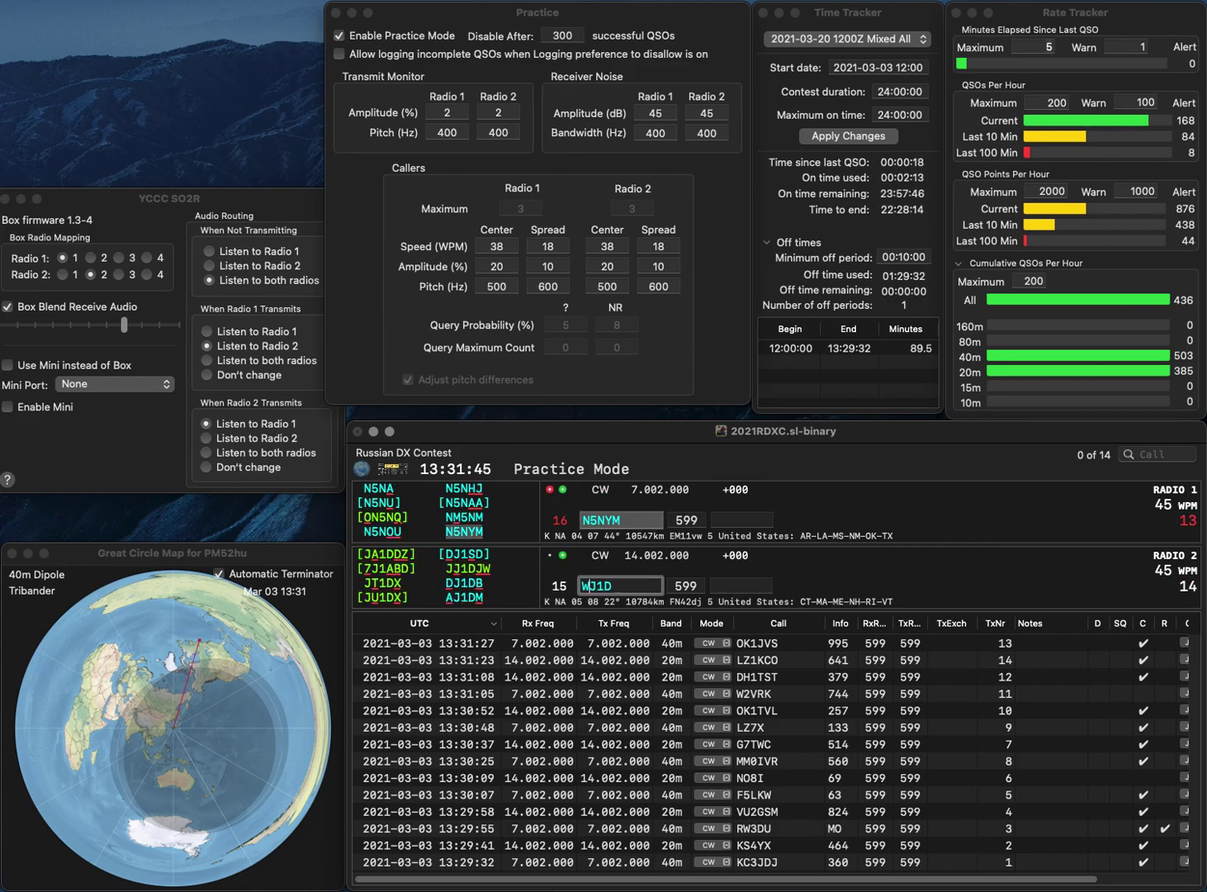
{"action": "key", "text": "BackSpace"}
{"action": "type", "text": "B"}
{"action": "key", "text": "Return"}
Log N5NYM on Radio 1 with exchange 257 and WJ1B on Radio 2 with exchange 357
{"action": "type", "text": "257"}
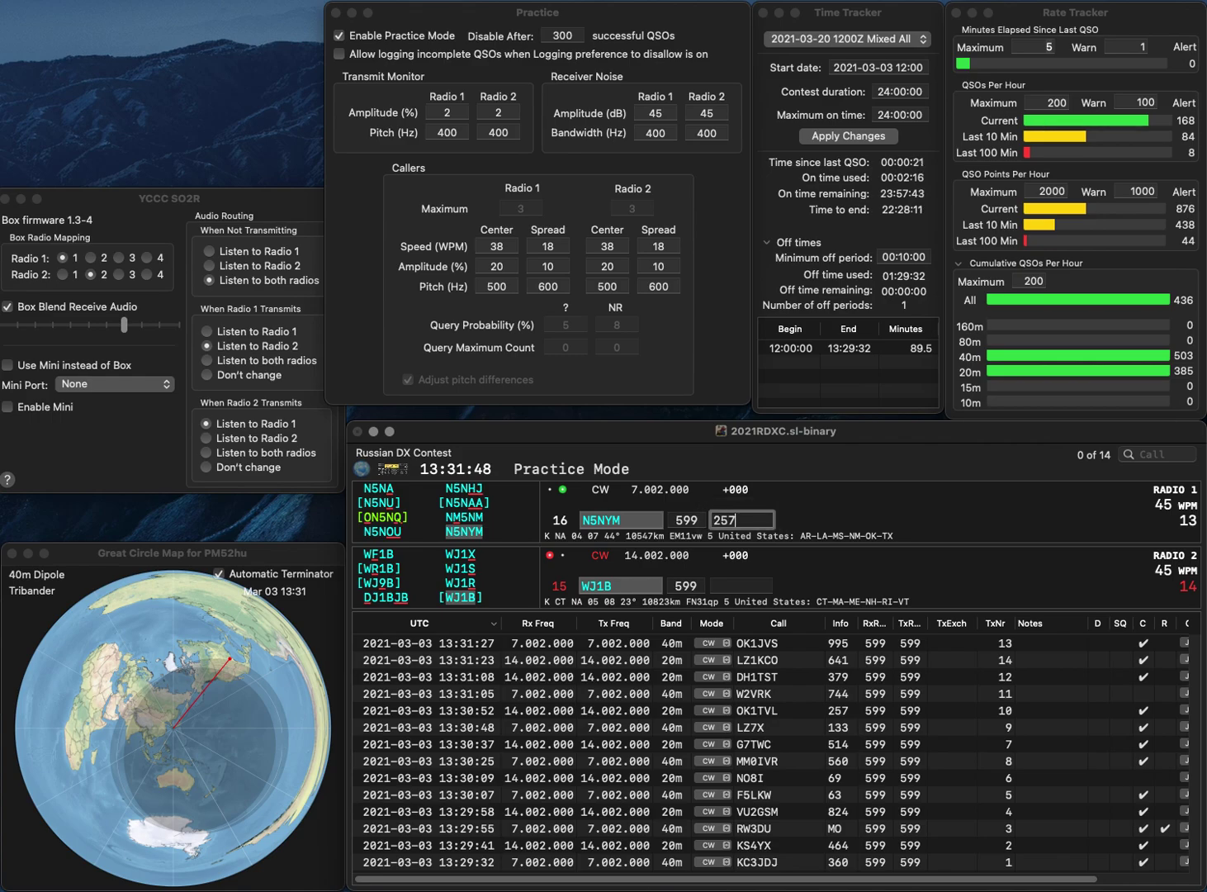
{"action": "key", "text": "Return"}
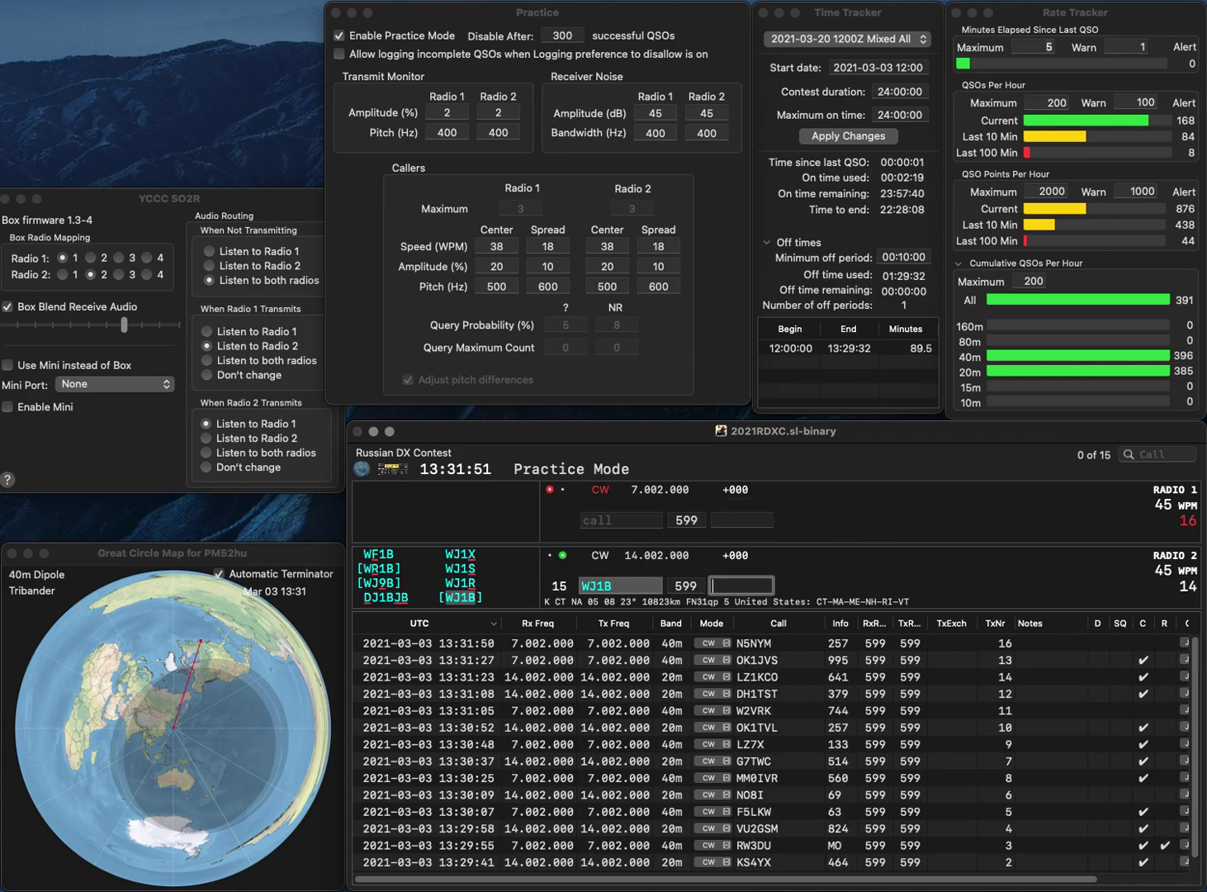
{"action": "type", "text": "35"}
{"action": "key", "text": "Return"}
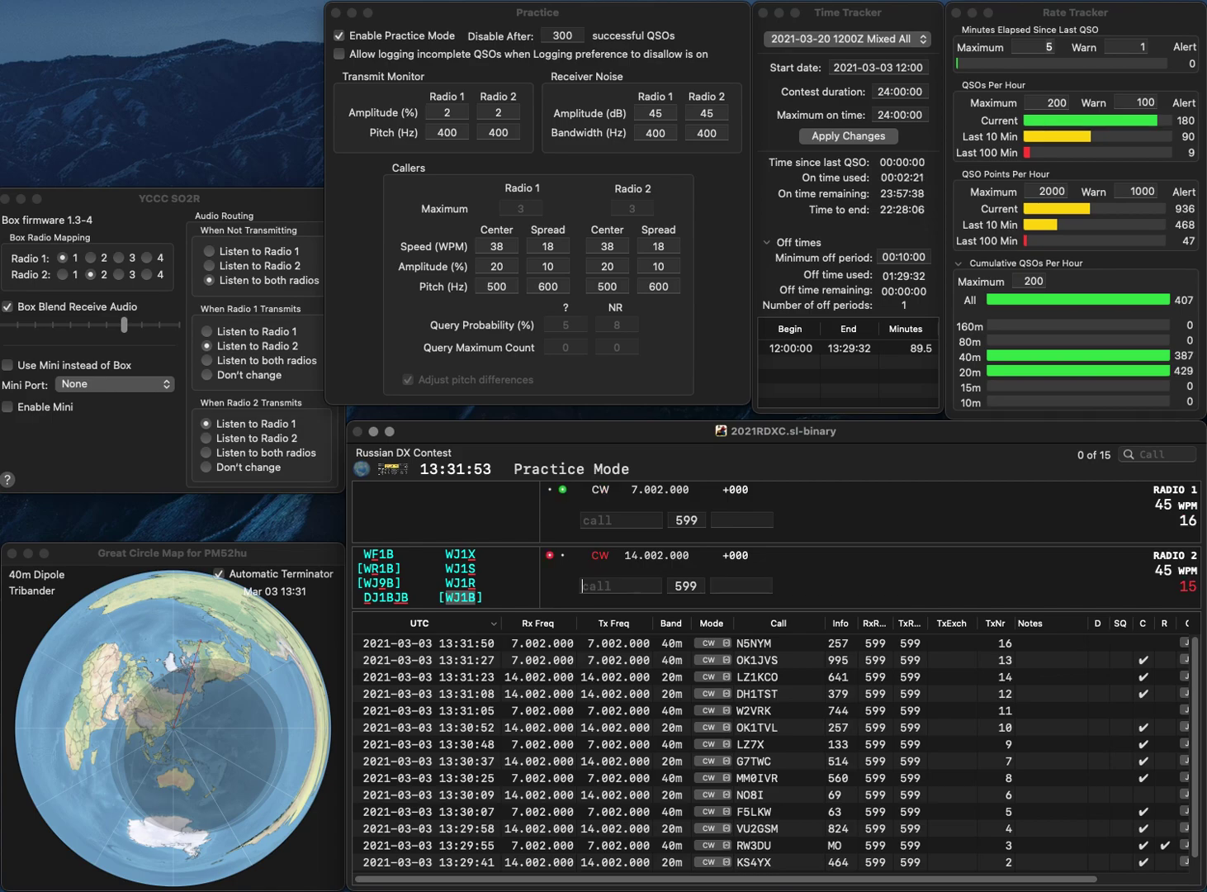
Enter the calls SV2SDP on Radio 1 and W0NYA on Radio 2, sending each station its exchange
{"action": "type", "text": "SV2SDP"}
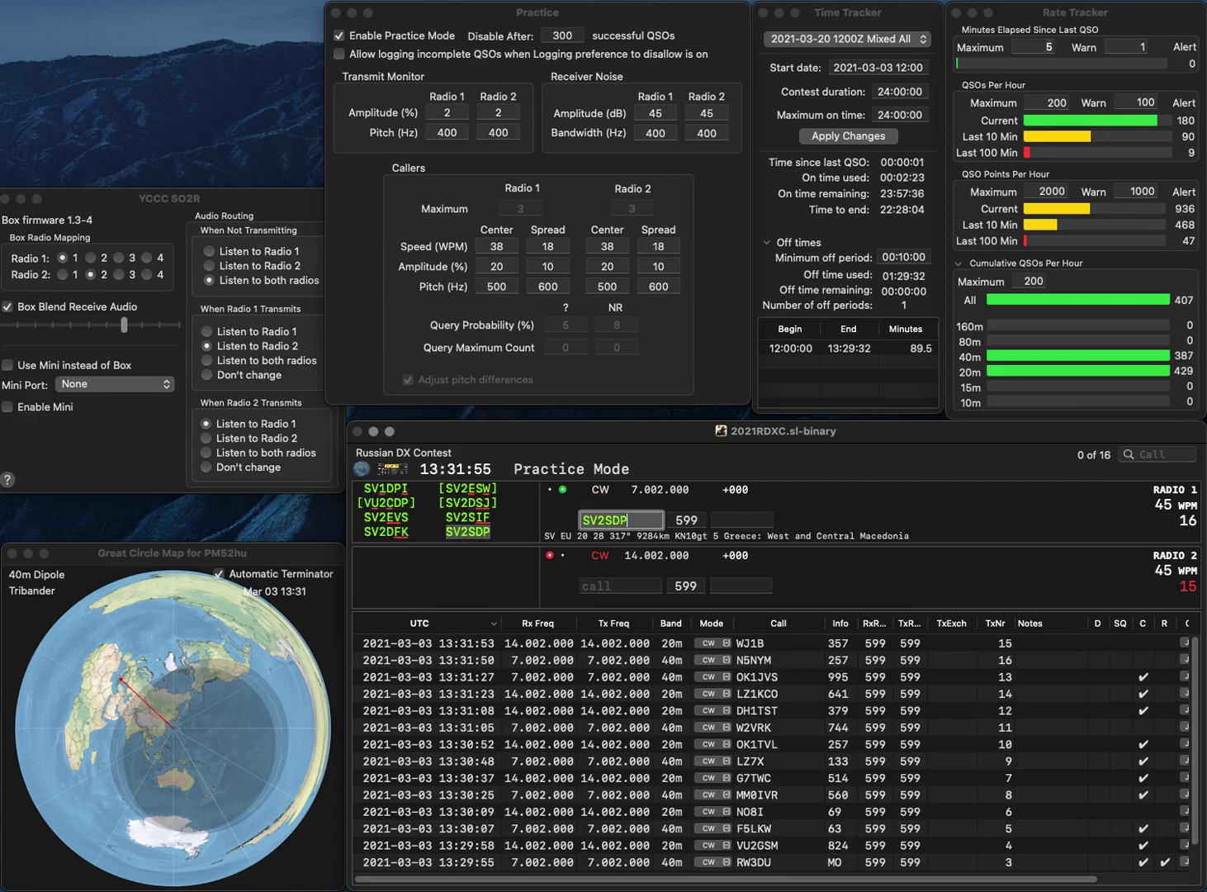
{"action": "key", "text": "Return"}
{"action": "type", "text": "W0"}
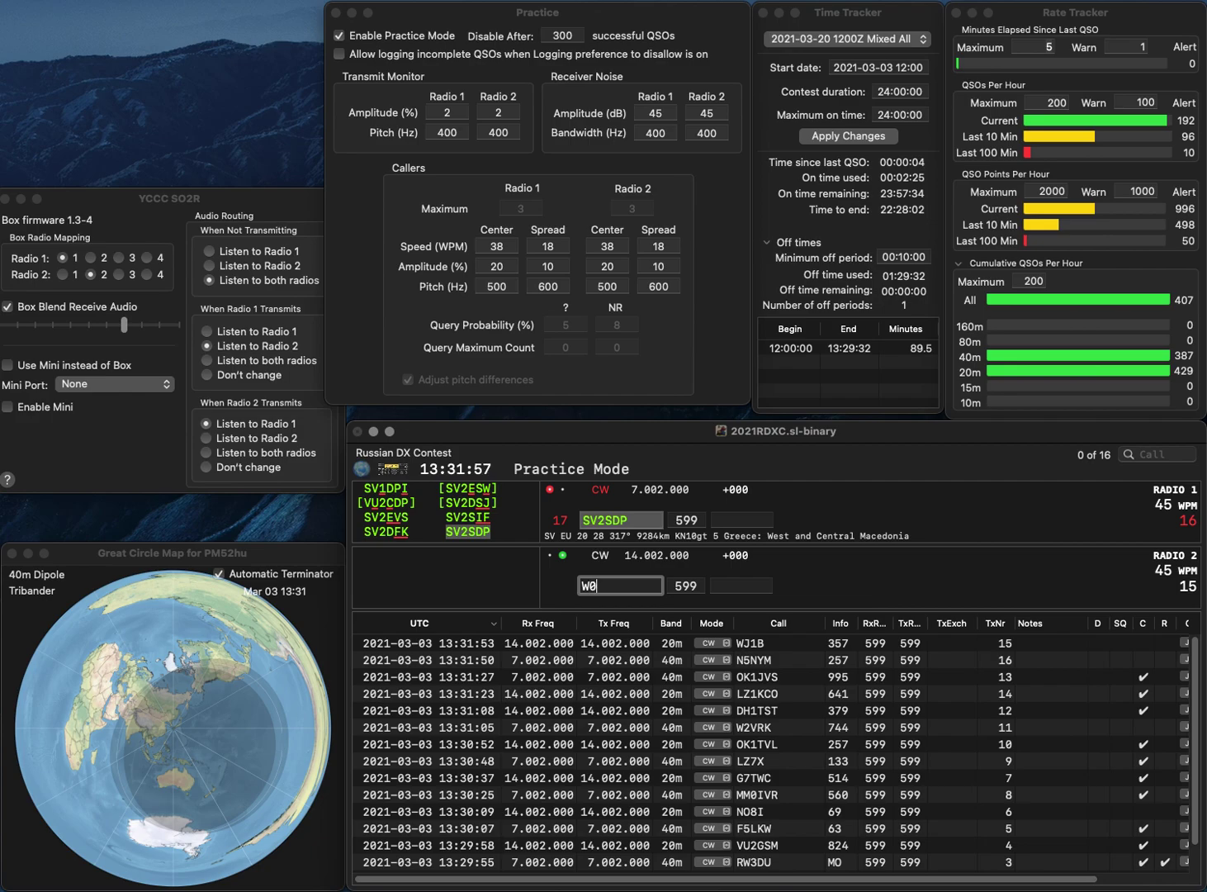
{"action": "type", "text": "NYA"}
{"action": "key", "text": "Return"}
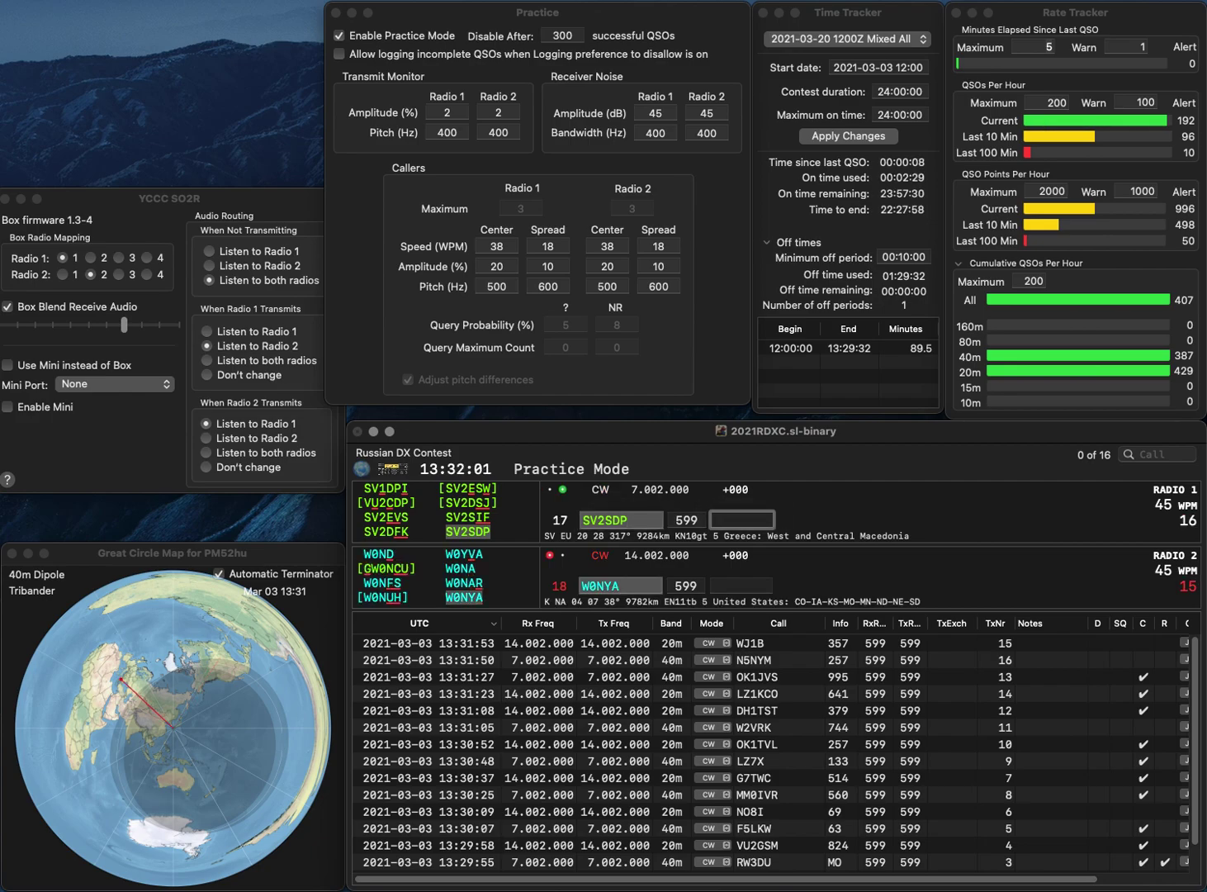
Log SV2SDP on Radio 1 with exchange 216 and W0NYA on Radio 2 with exchange 842
{"action": "key", "text": "Return"}
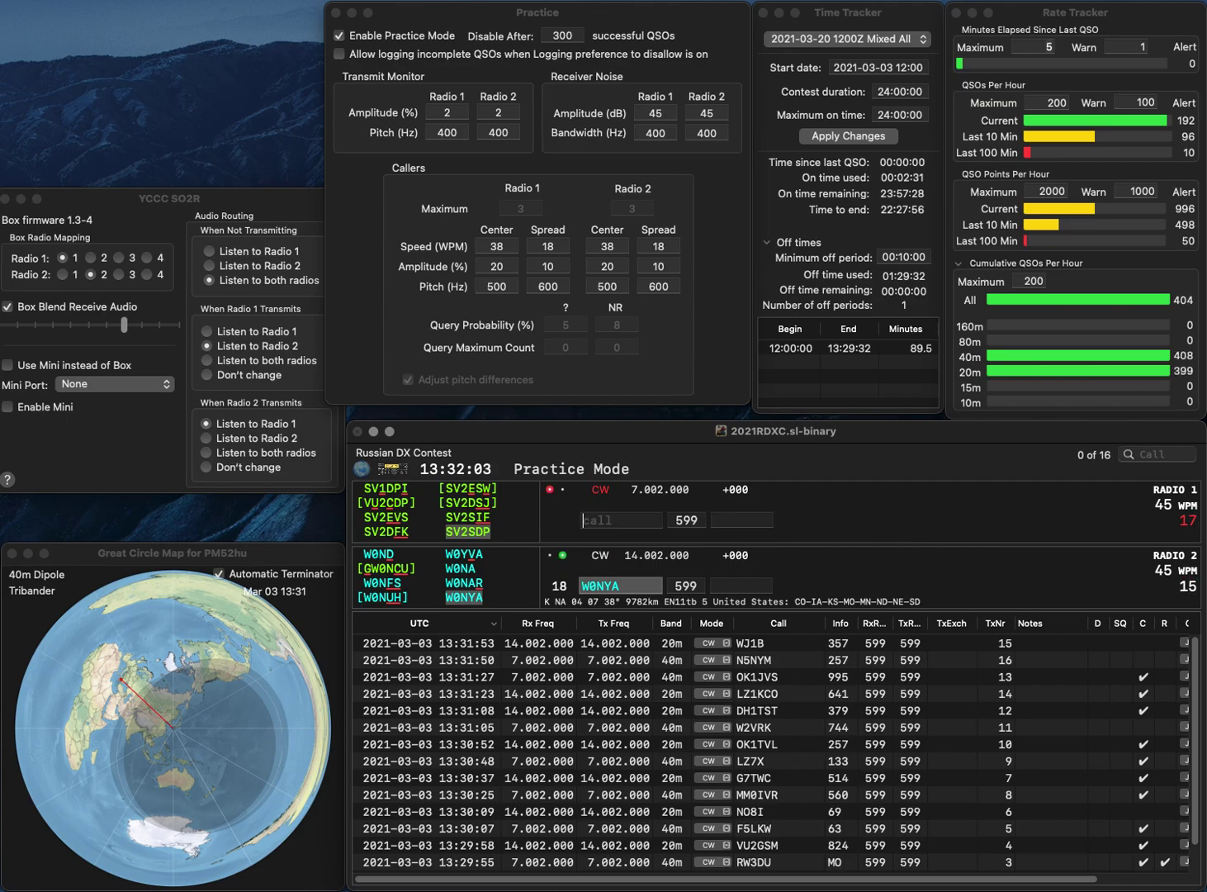
{"action": "type", "text": "842"}
{"action": "key", "text": "Return"}
Enter the call SP5TT on Radio 1 and the partial call AGO on Radio 2, and send both
{"action": "type", "text": "SPTT"}
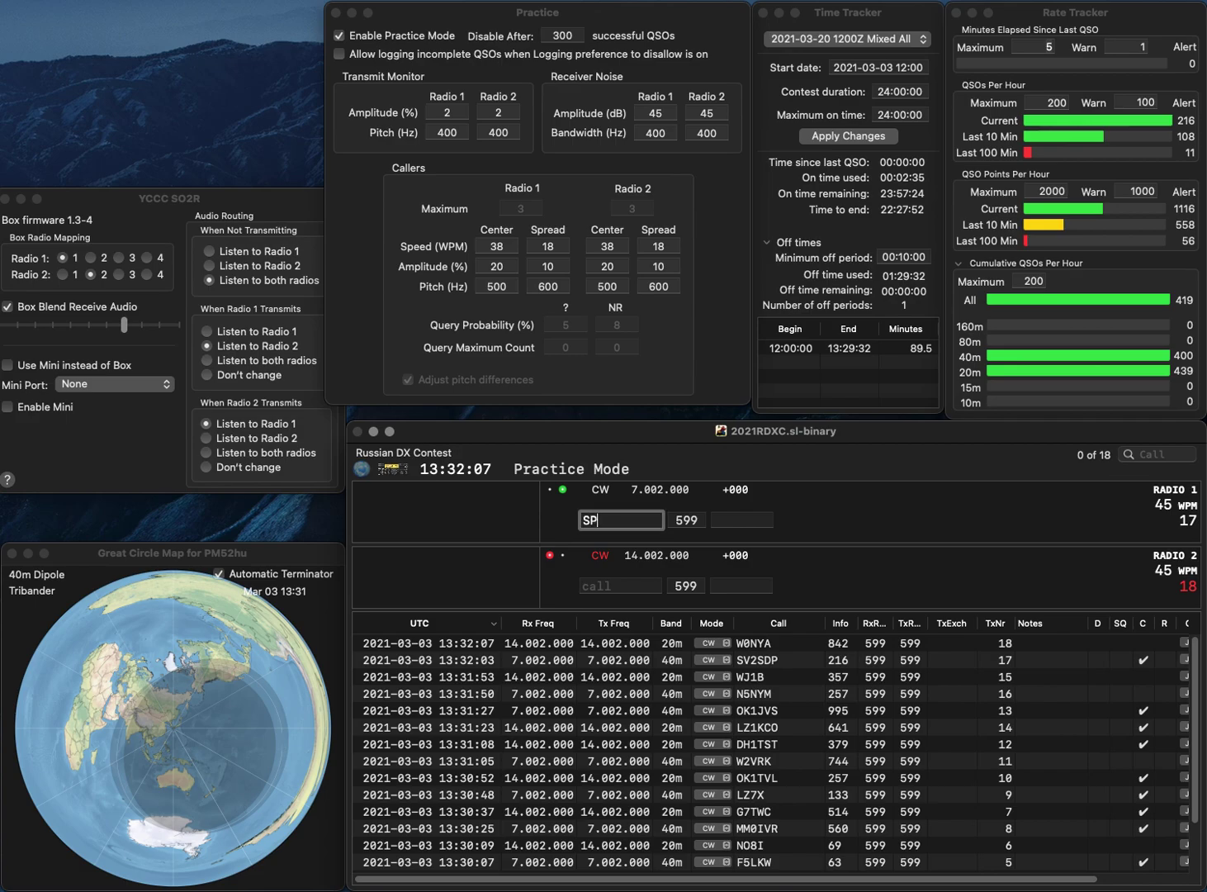
{"action": "left_click", "coordinate": [598, 519]}
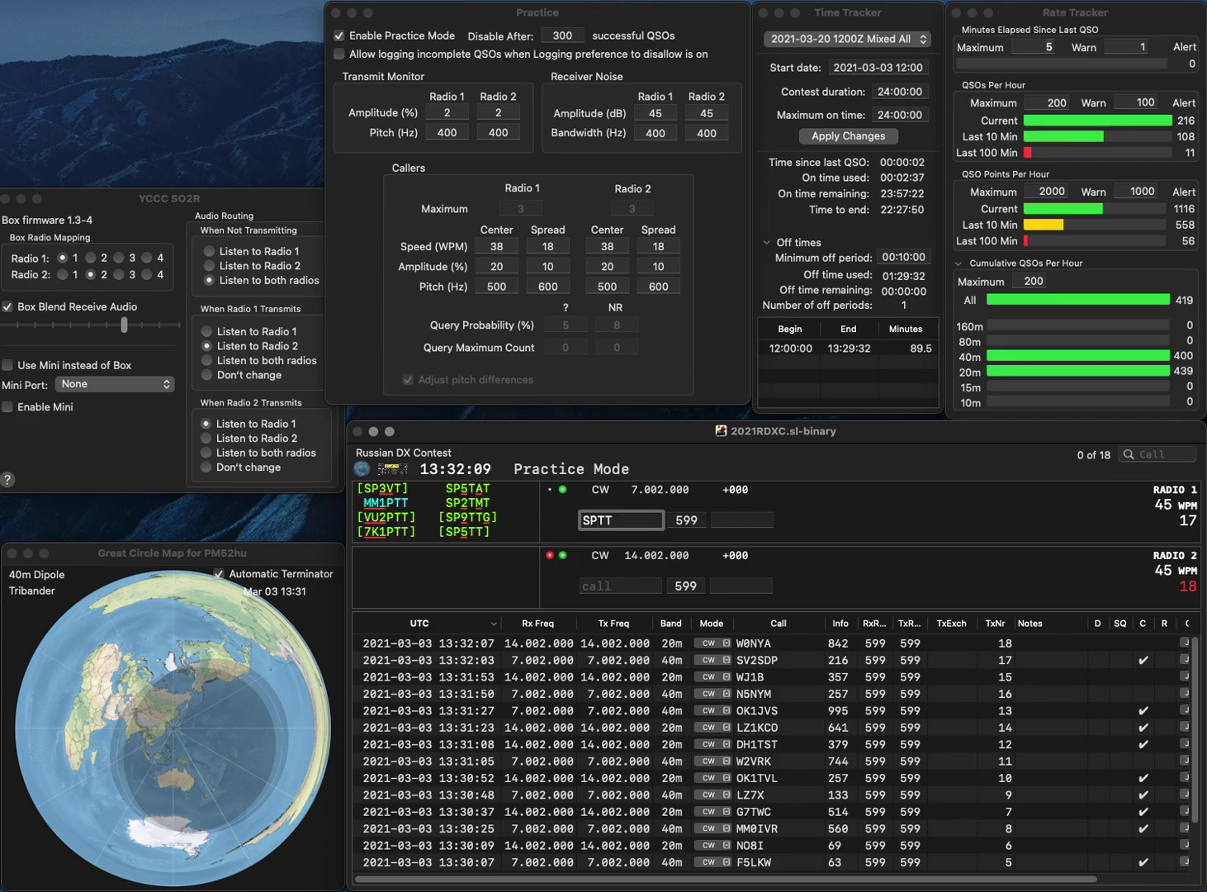
{"action": "type", "text": "5"}
{"action": "key", "text": "Return"}
{"action": "type", "text": "AG"}
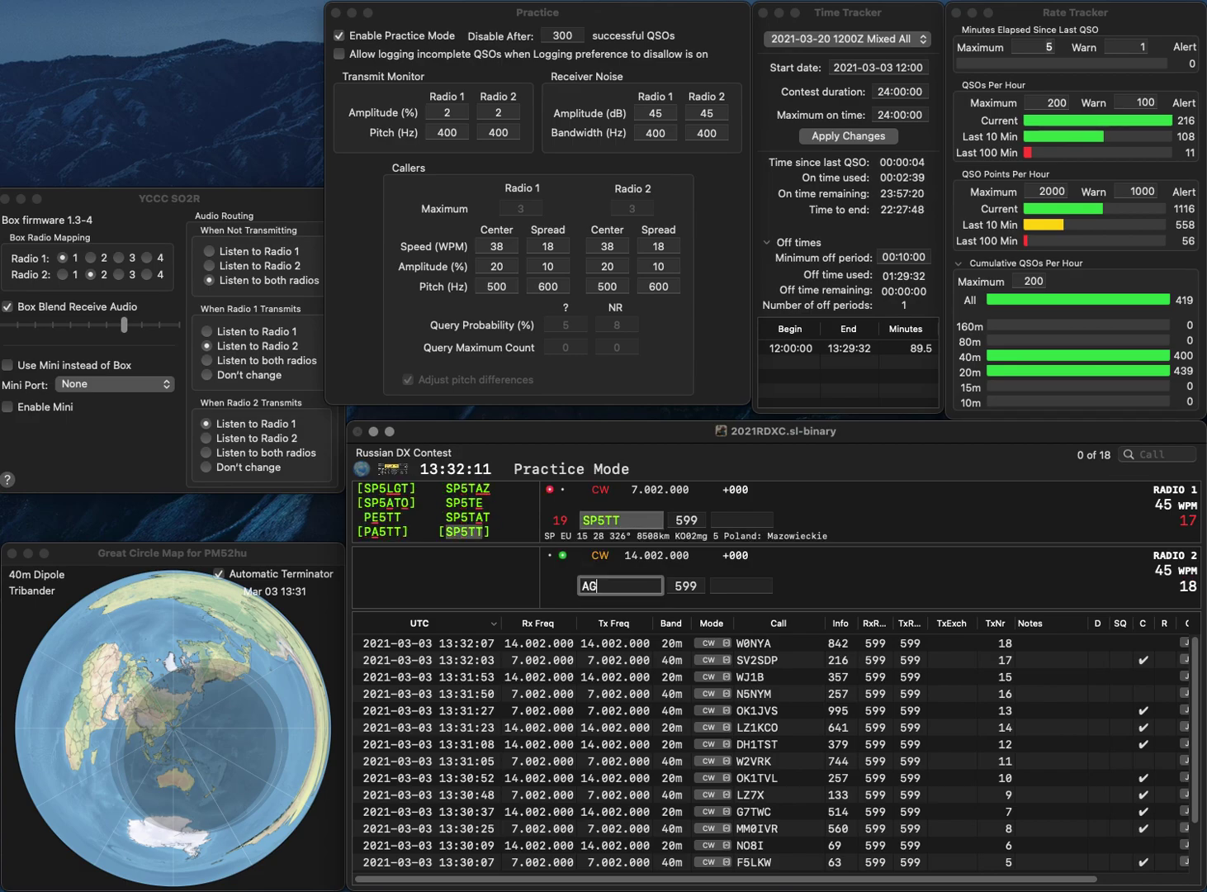
{"action": "type", "text": "O"}
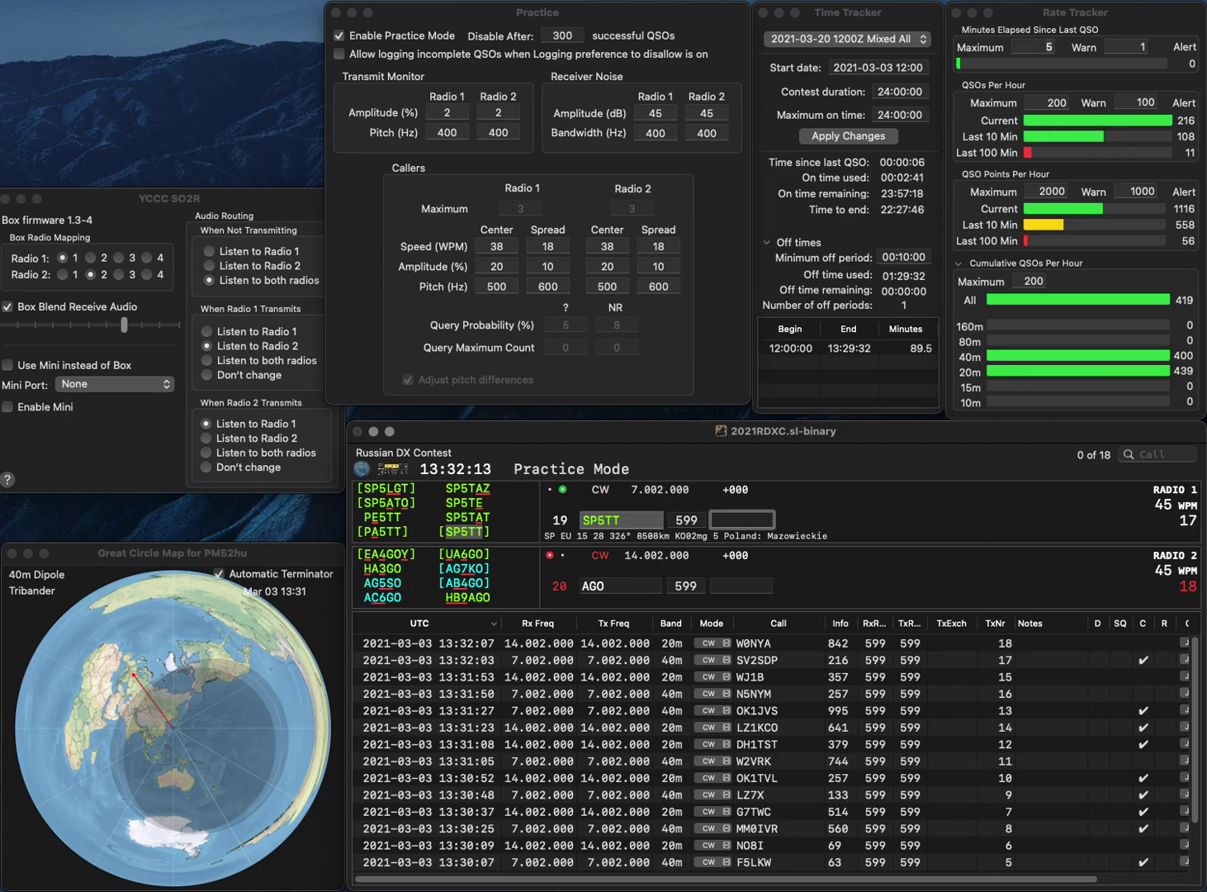
{"action": "type", "text": "4"}
{"action": "key", "text": "Return"}
{"action": "type", "text": "7K"}
{"action": "key", "text": "Return"}
Enter the partial call HN on Radio 1 and send it
{"action": "type", "text": "HIN"}
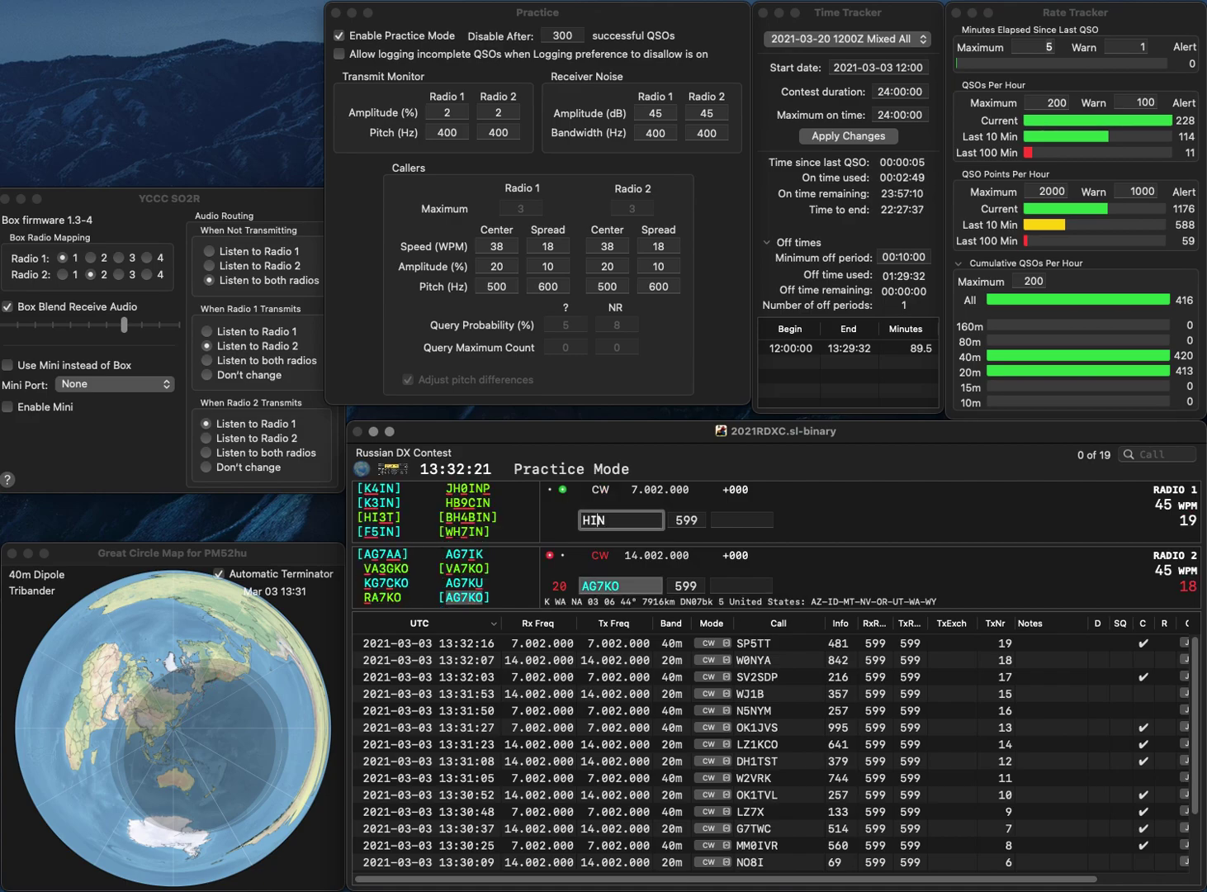
{"action": "key", "text": "BackSpace"}
{"action": "key", "text": "Return"}
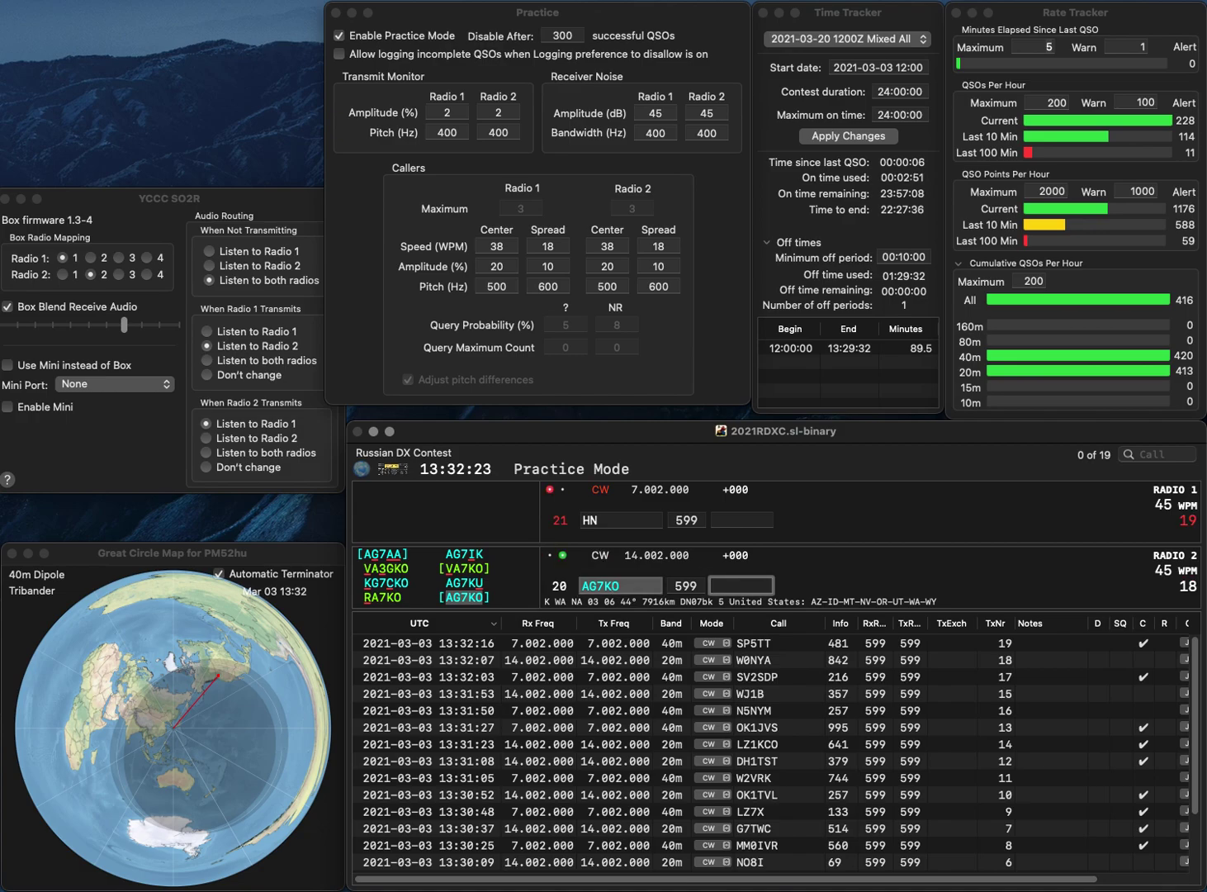
{"action": "type", "text": "900"}
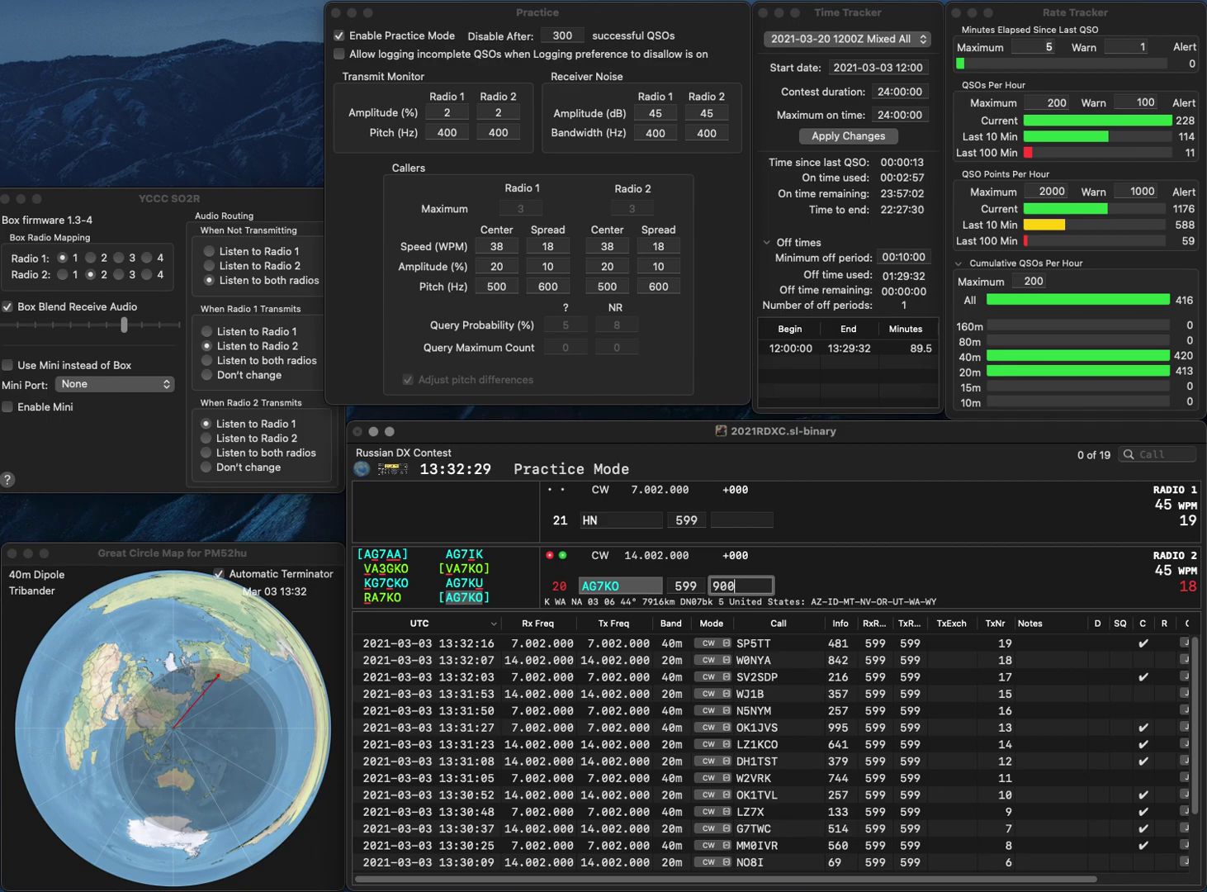
{"action": "key", "text": "Return"}
Complete the Radio 1 call as HG5N and enter KB2ZVP on Radio 2, sending each station its exchange
{"action": "type", "text": "HNG5"}
{"action": "key", "text": "Return"}
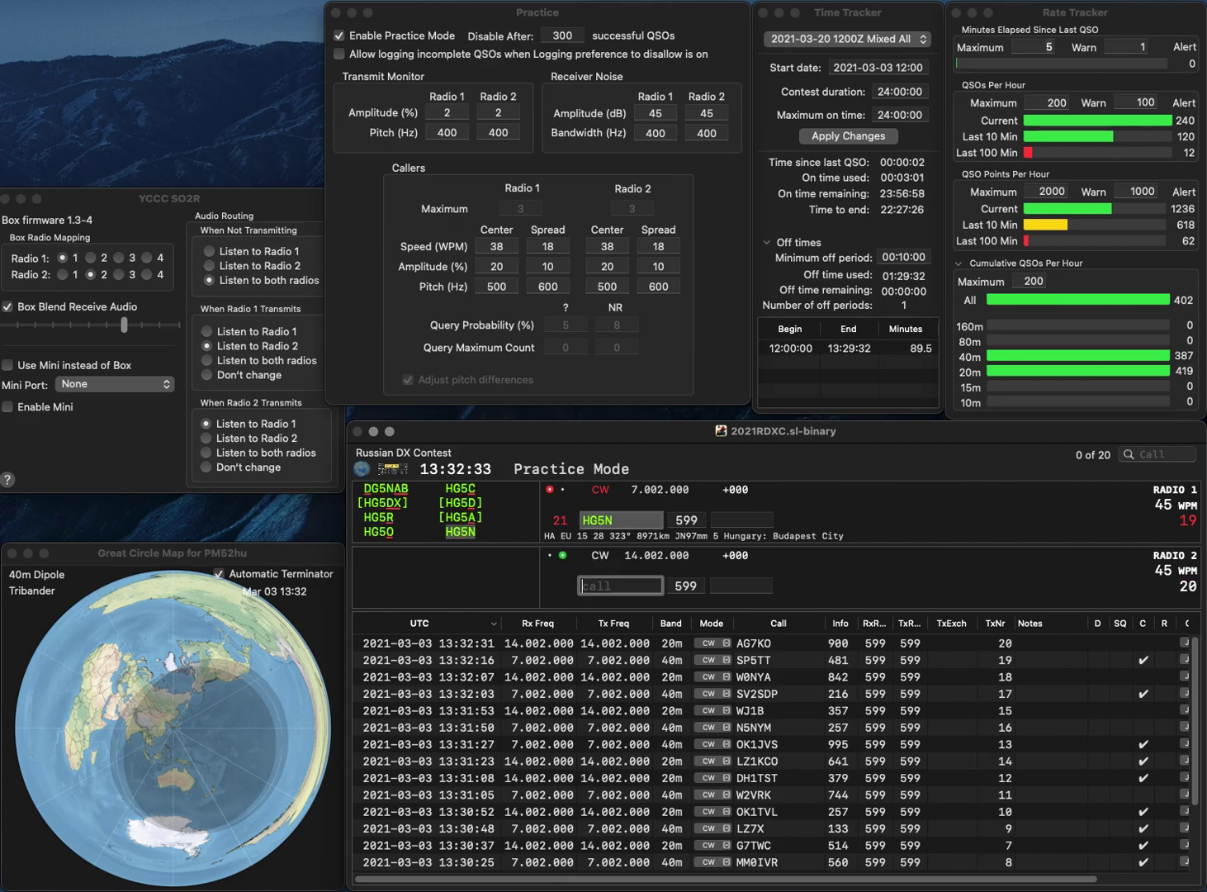
{"action": "type", "text": "KB2"}
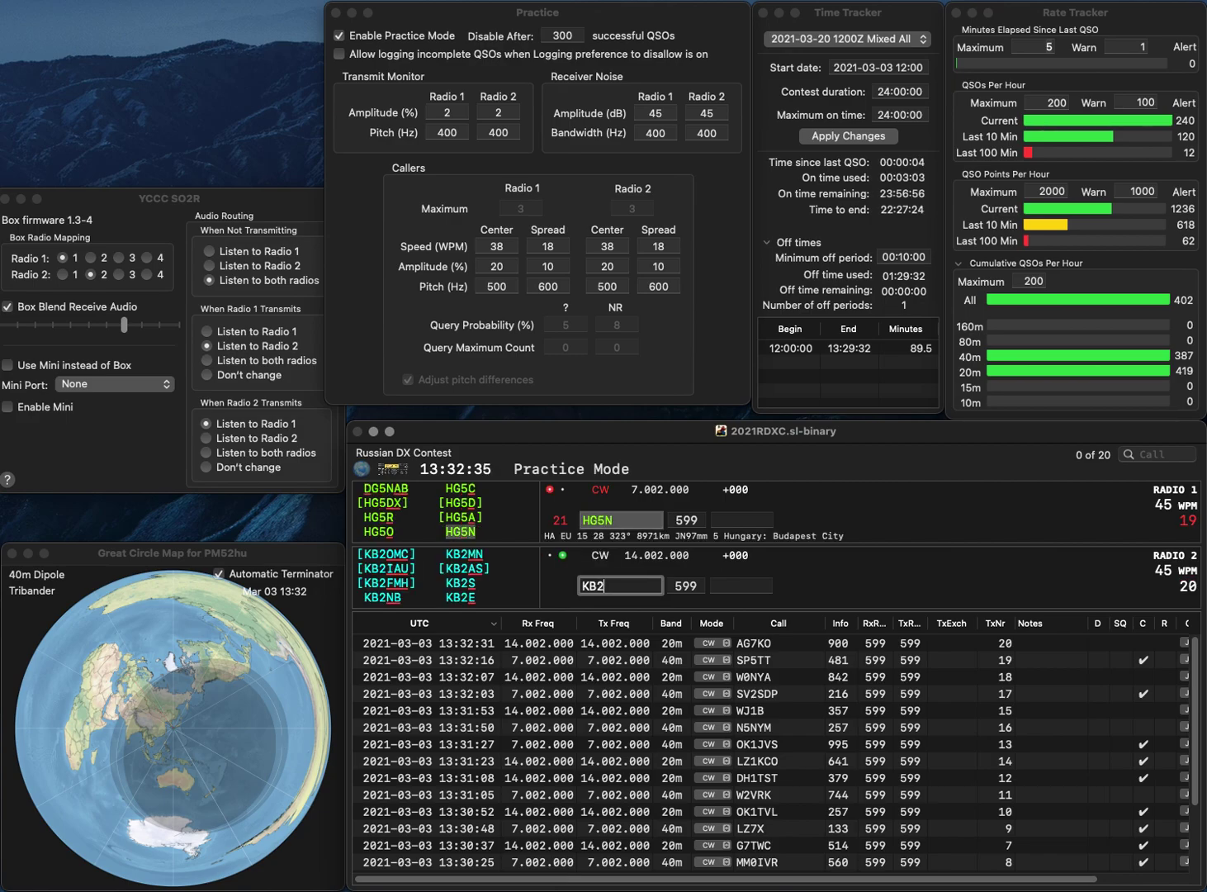
{"action": "type", "text": "ZVP"}
{"action": "key", "text": "Return"}
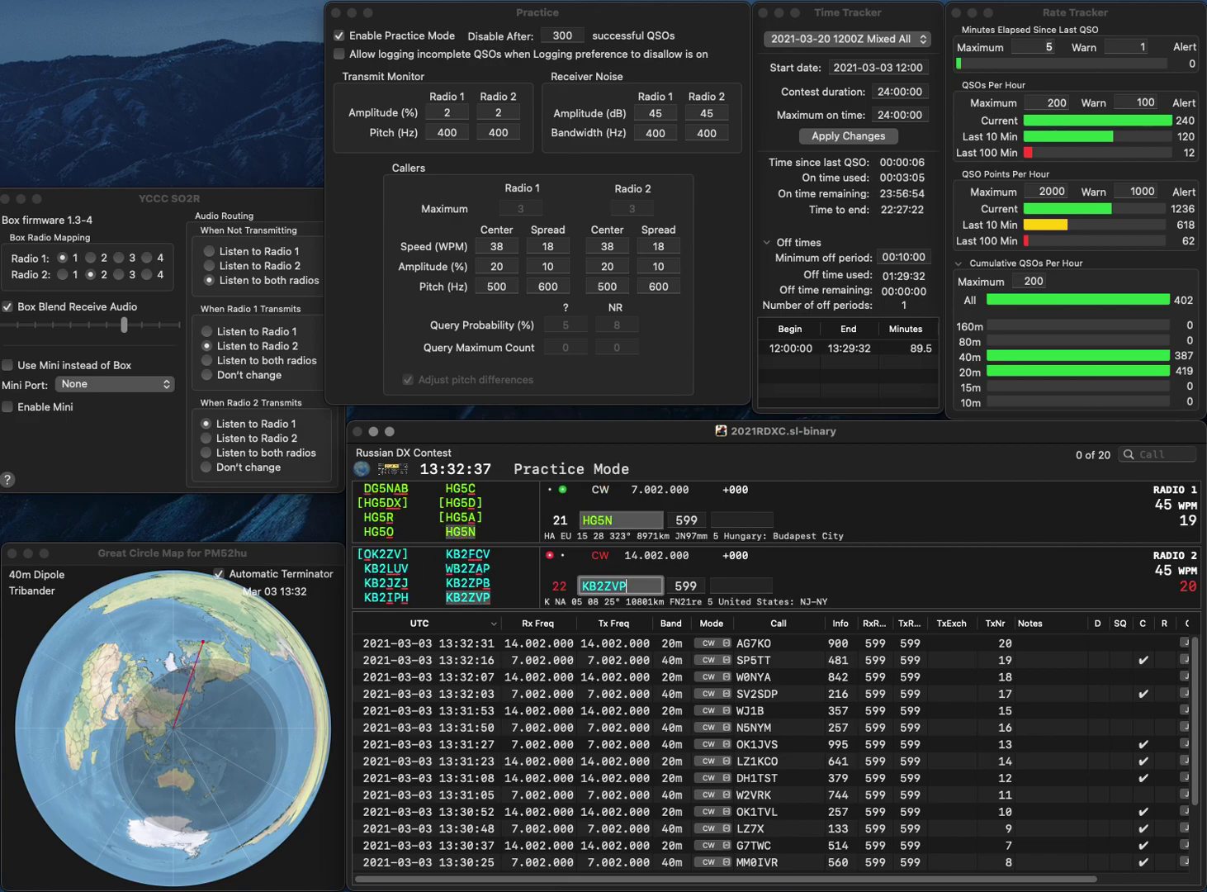
{"action": "key", "text": "Return"}
{"action": "type", "text": "526"}
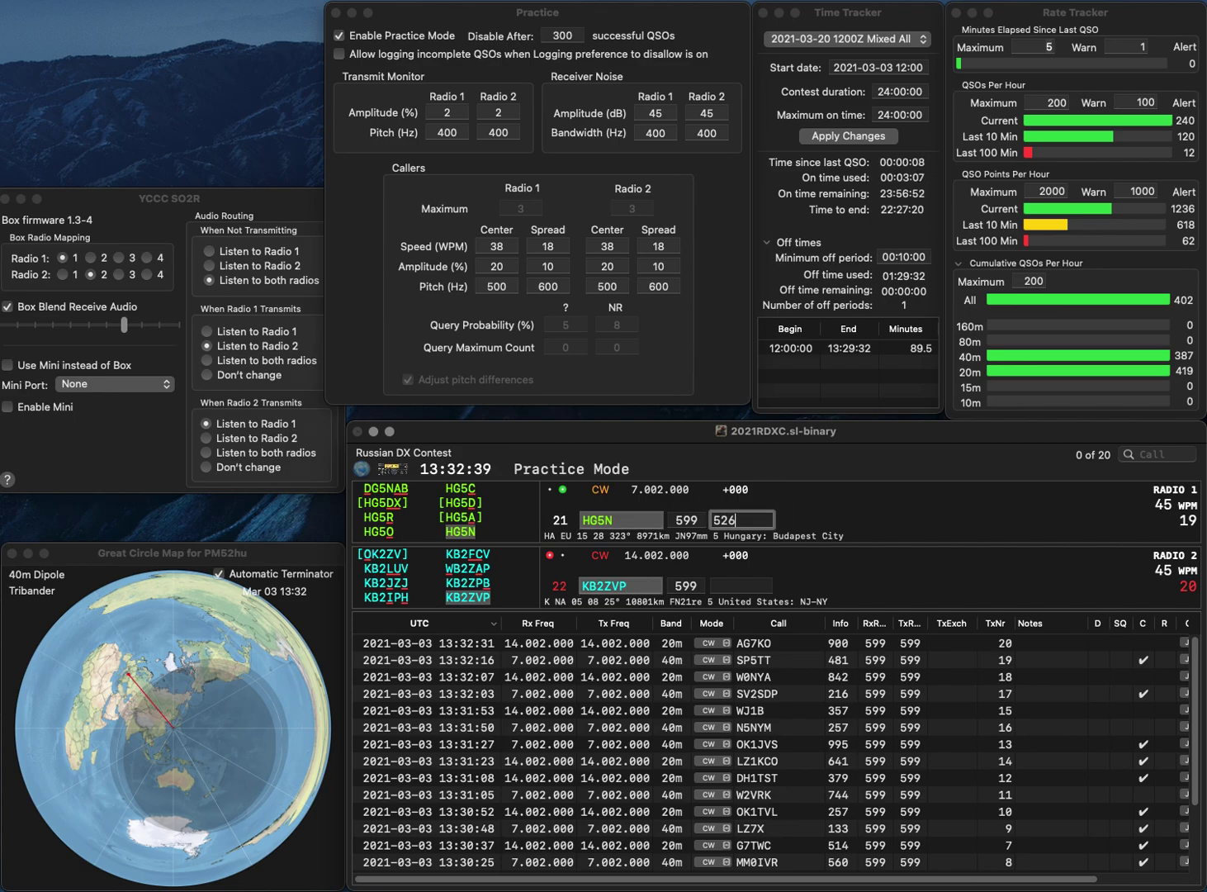
{"action": "key", "text": "Return"}
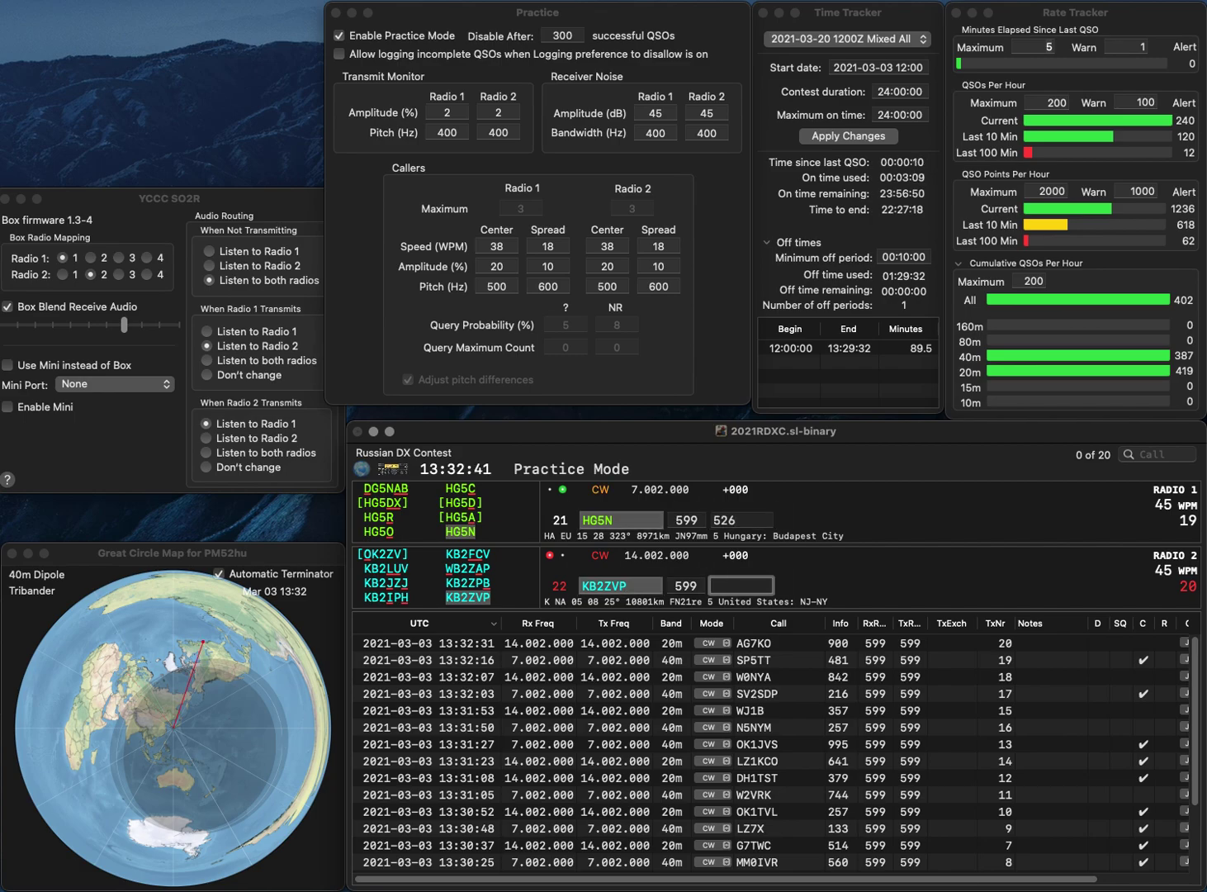
{"action": "type", "text": "678"}
{"action": "key", "text": "Return"}
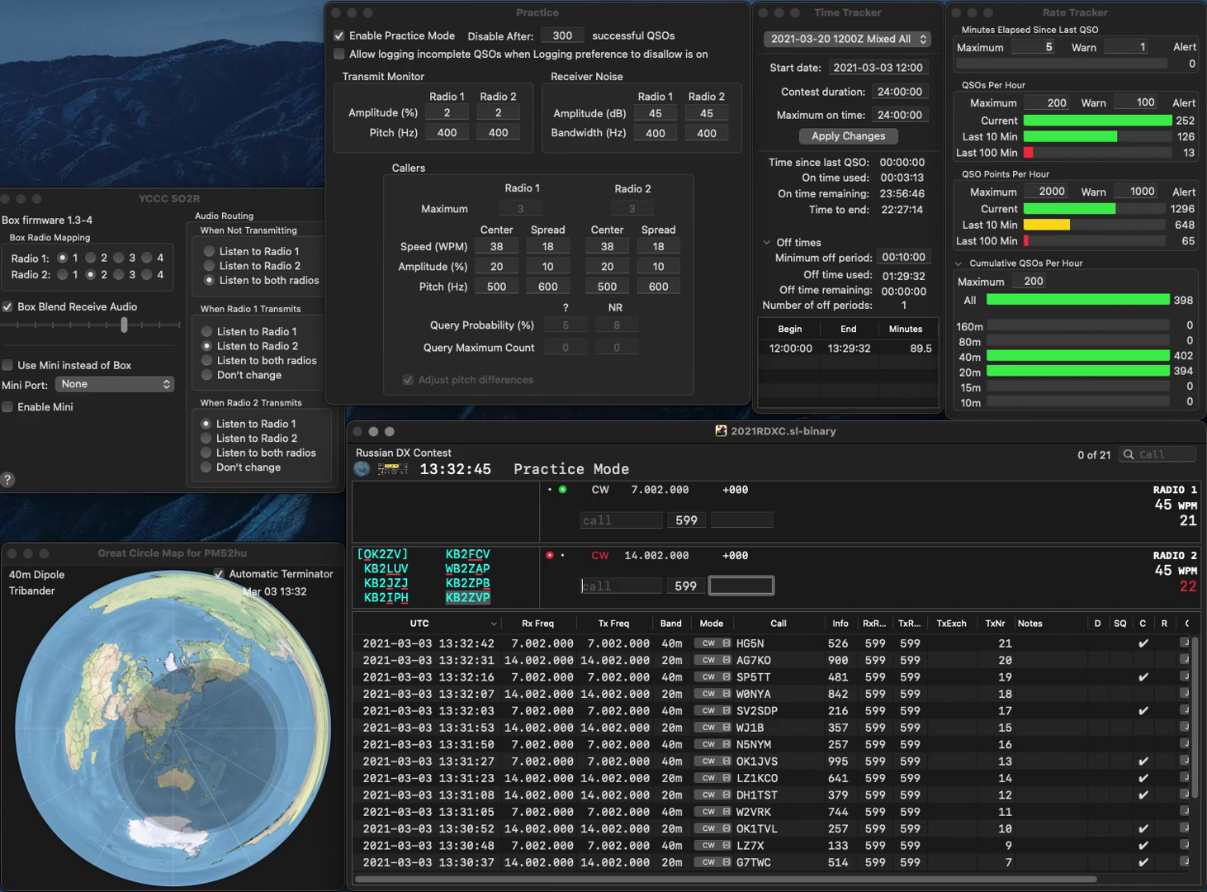
{"action": "type", "text": "W3MA"}
{"action": "key", "text": "Return"}
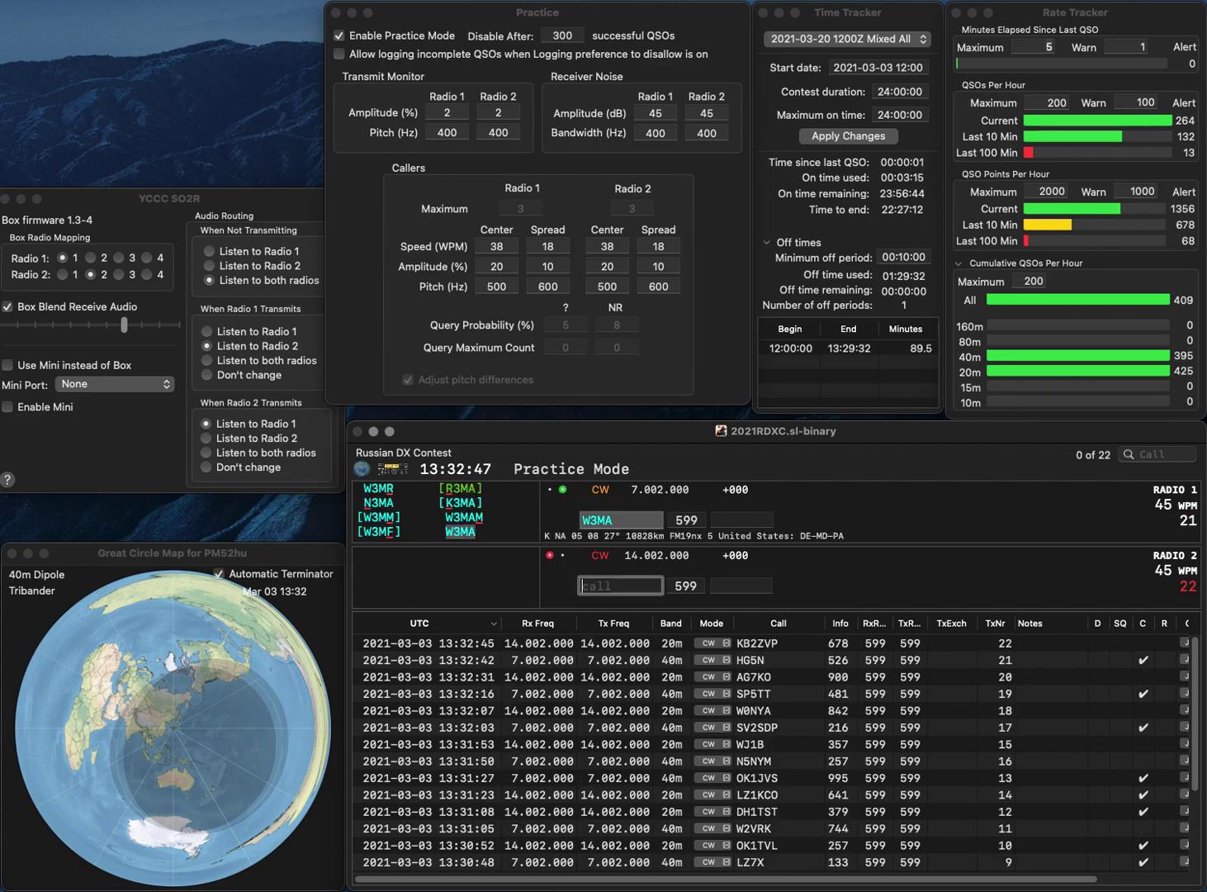
Enter the call WU4G on Radio 2 and send its exchange, and log W3MA on Radio 1 with exchange 469
{"action": "type", "text": "WU4G"}
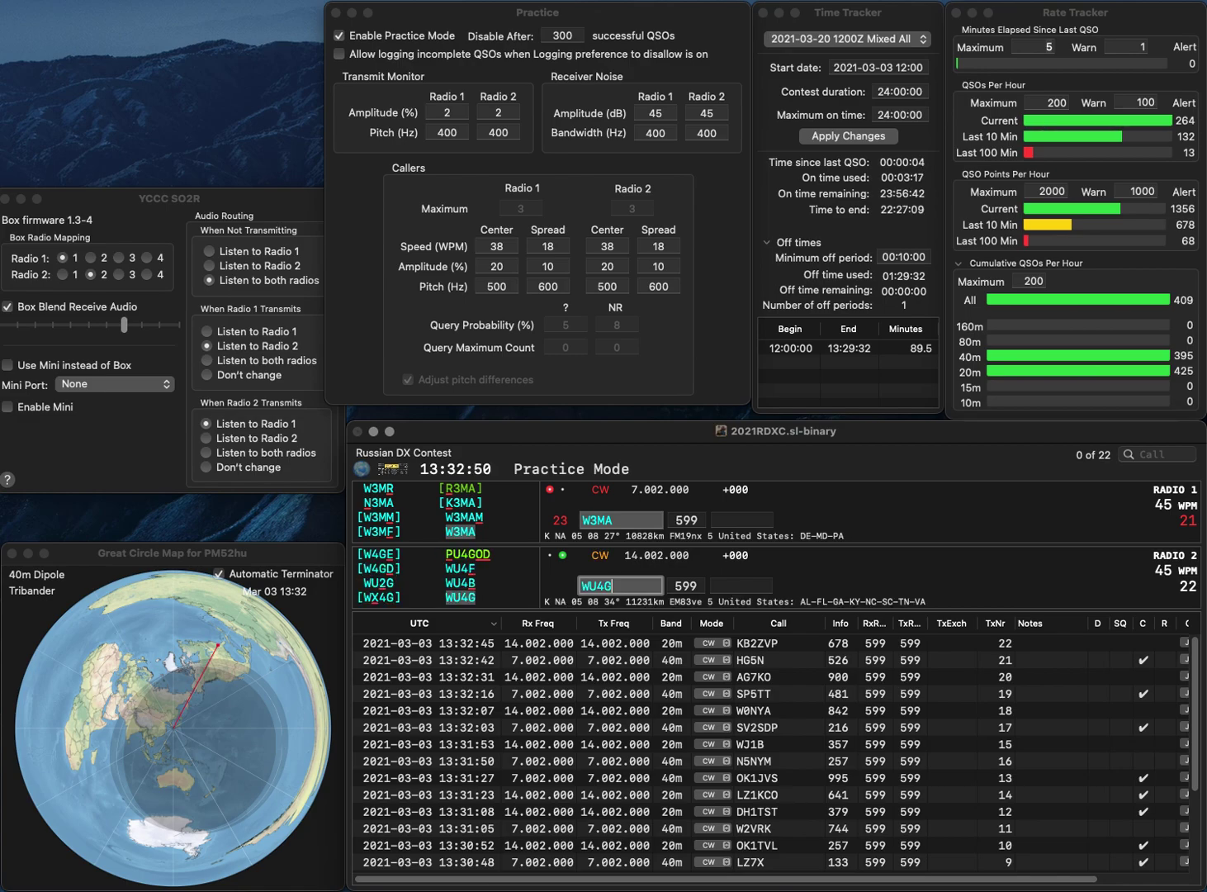
{"action": "key", "text": "Return"}
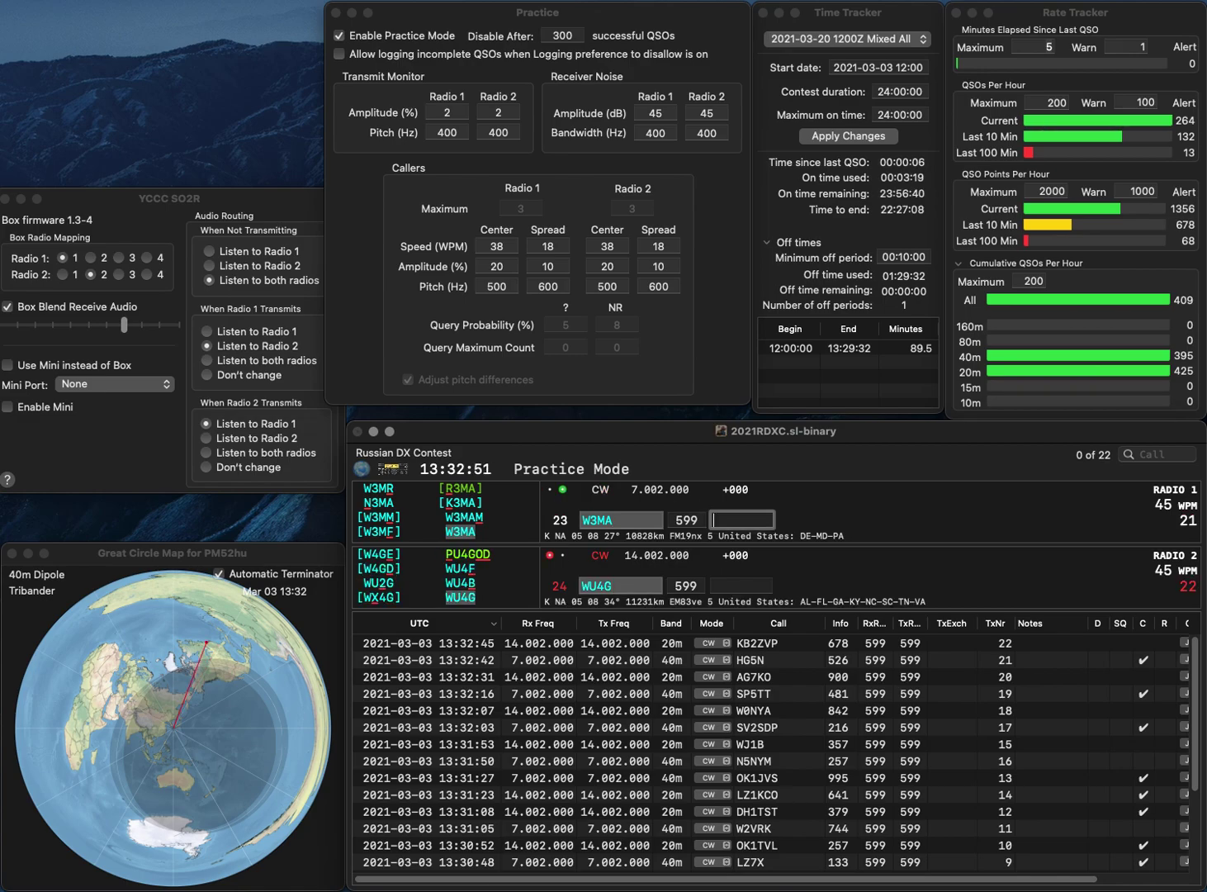
{"action": "type", "text": "46"}
{"action": "key", "text": "Return"}
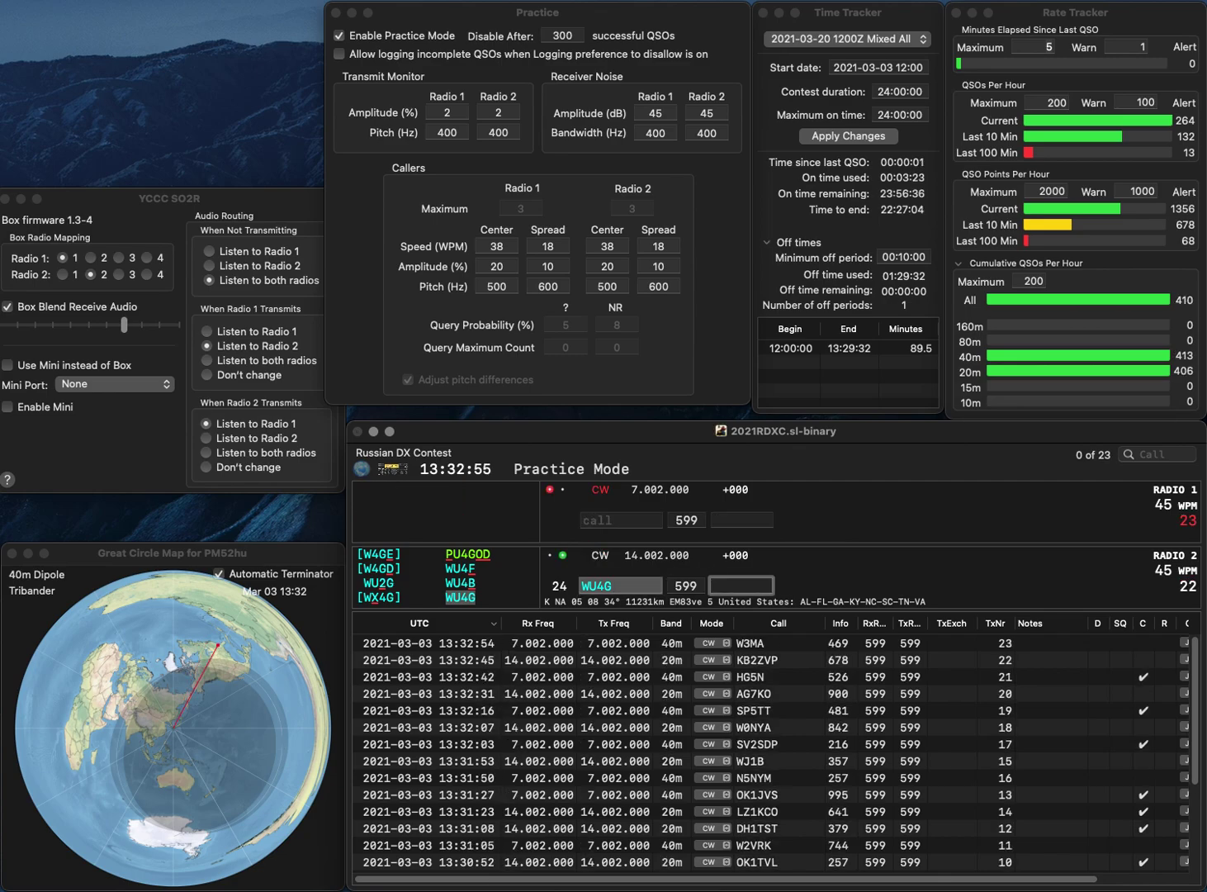
Log WU4G on Radio 2 with exchange 506
{"action": "type", "text": "50"}
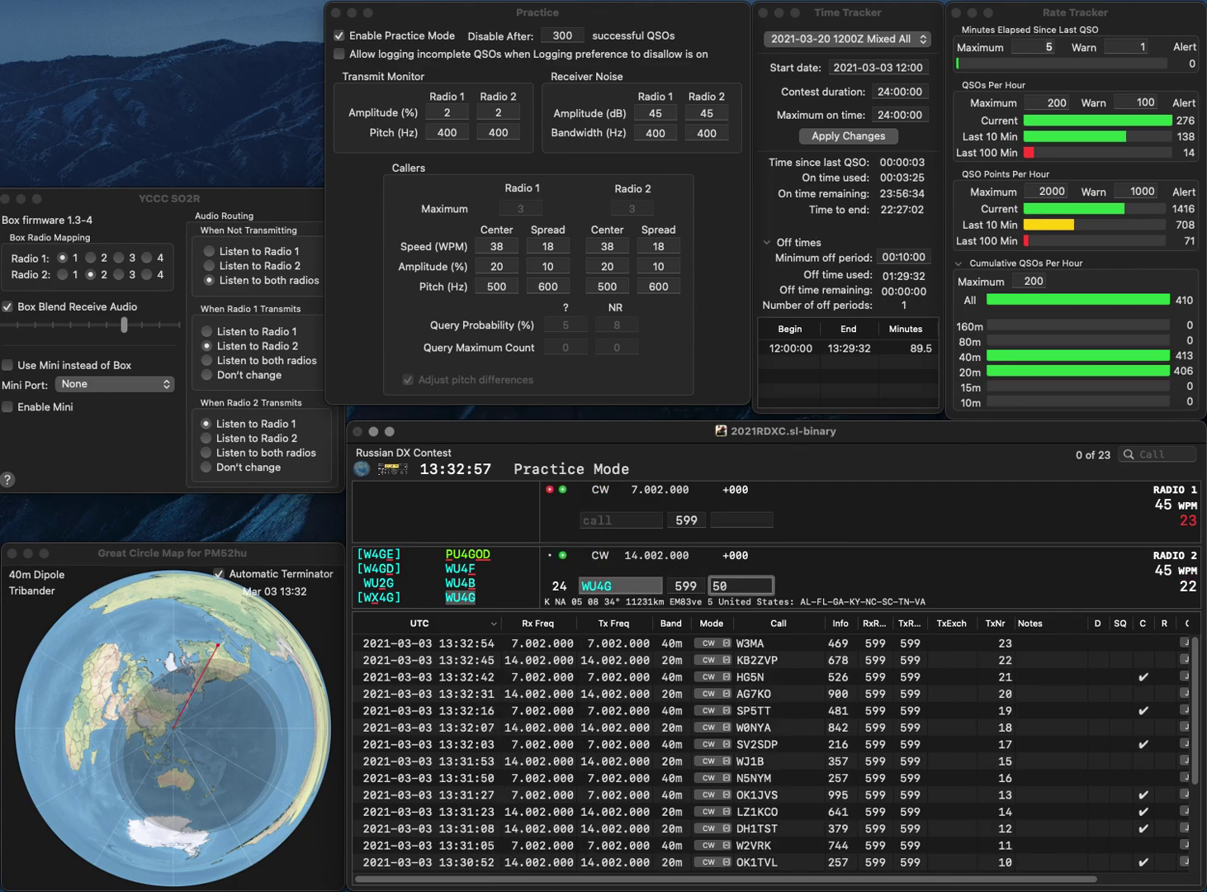
{"action": "type", "text": "6"}
{"action": "key", "text": "Return"}
{"action": "type", "text": "N"}
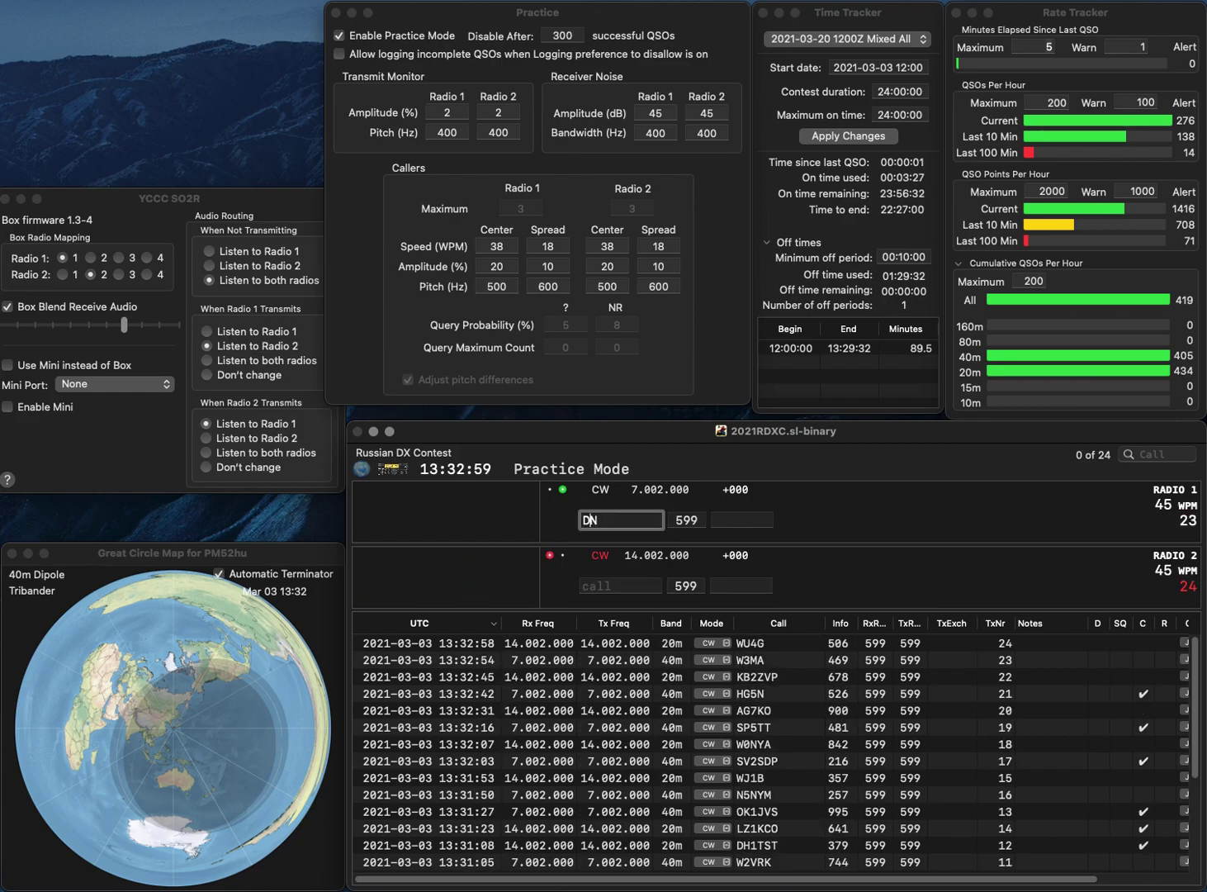
{"action": "type", "text": "E"}
{"action": "key", "text": "Return"}
{"action": "type", "text": "JH"}
{"action": "key", "text": "Return"}
{"action": "key", "text": "Left"}
{"action": "key", "text": "BackSpace"}
Complete the Radio 2 call as JH1GTU and send its exchange
{"action": "key", "text": "BackSpace"}
{"action": "type", "text": "NS2"}
{"action": "key", "text": "Return"}
{"action": "key", "text": "BackSpace"}
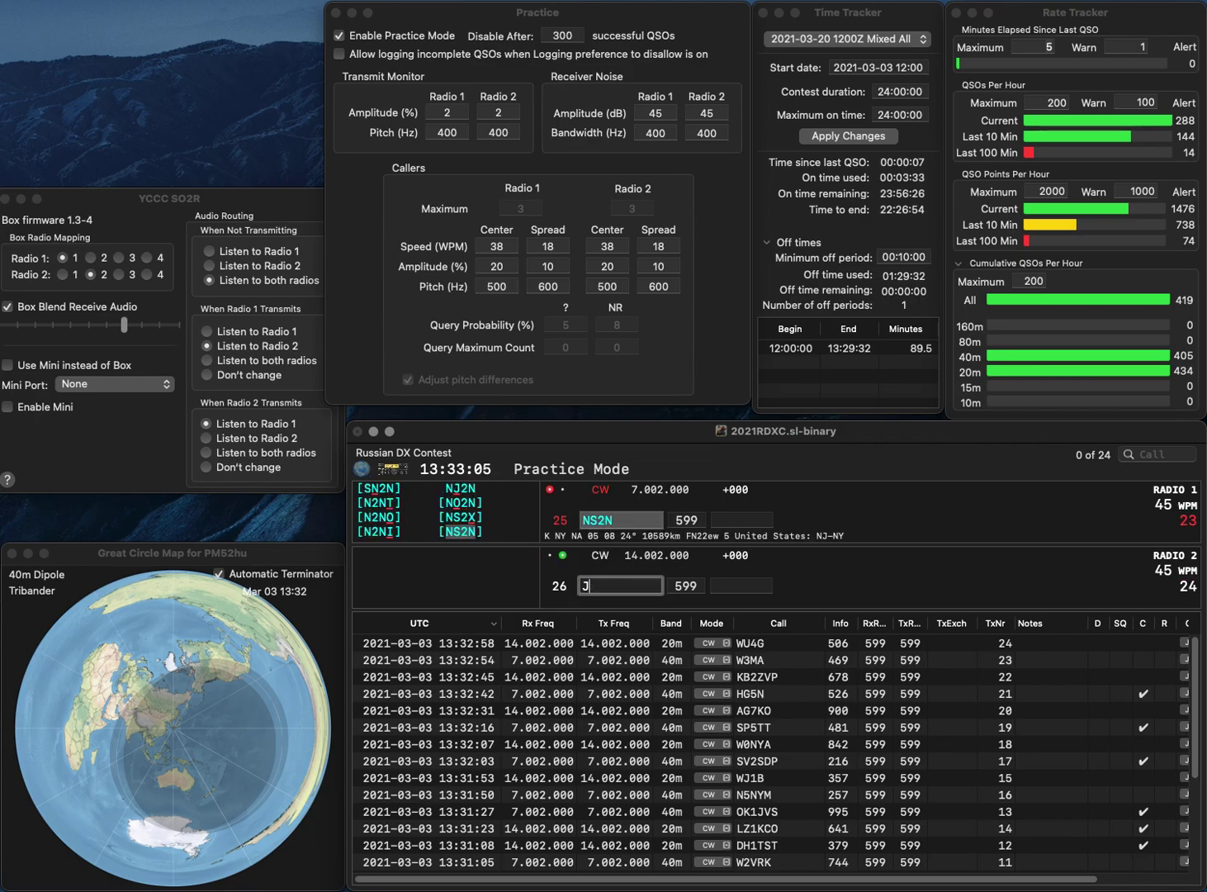
{"action": "type", "text": "H1GTU"}
{"action": "key", "text": "Return"}
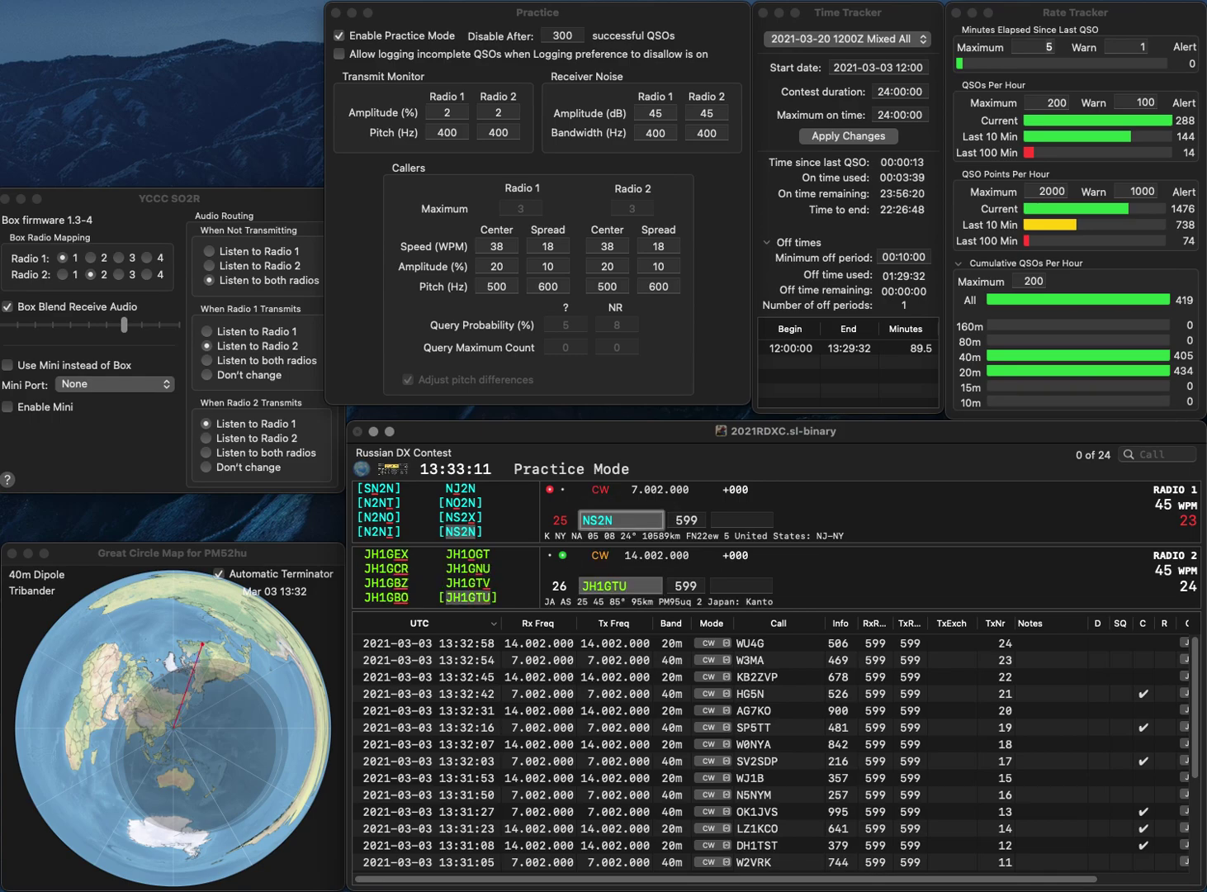
{"action": "key", "text": "space"}
{"action": "type", "text": "771"}
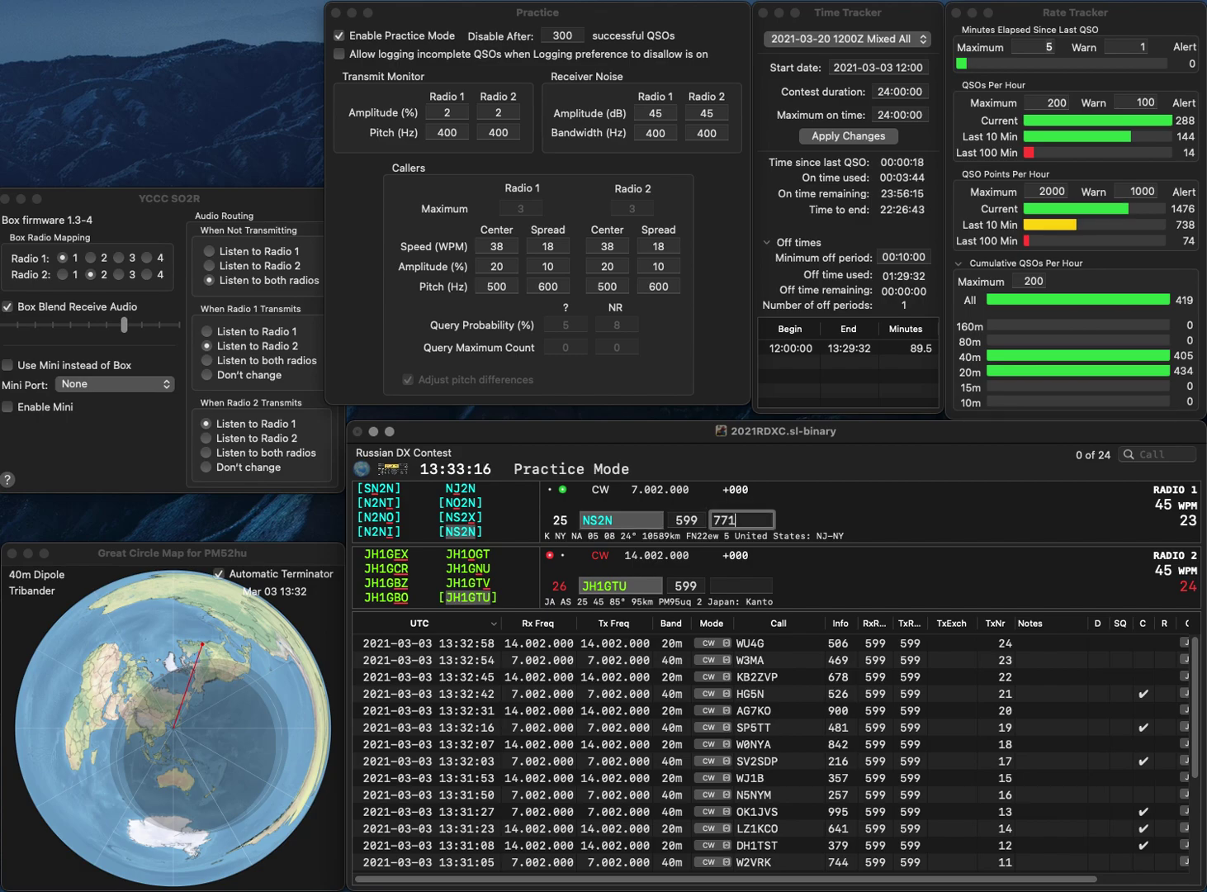
{"action": "key", "text": "Return"}
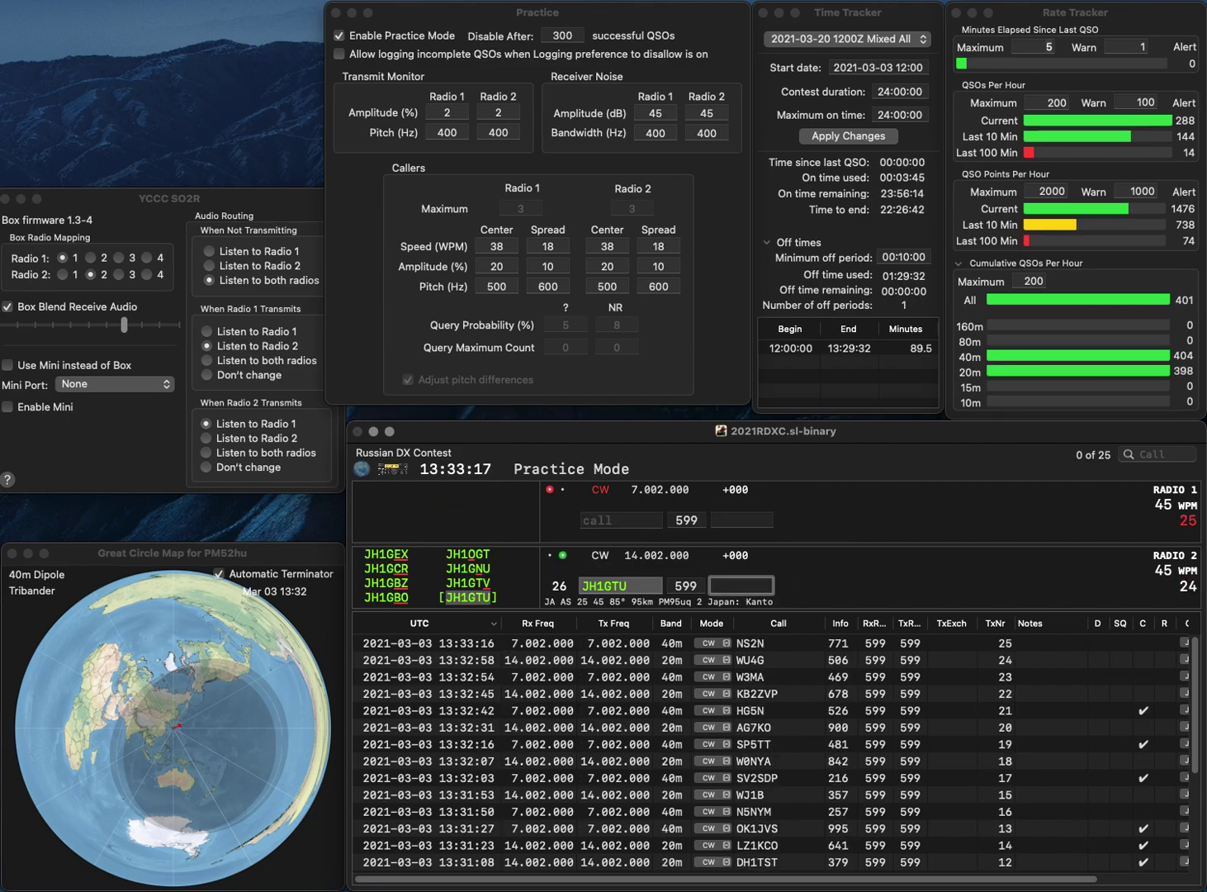
{"action": "type", "text": "923"}
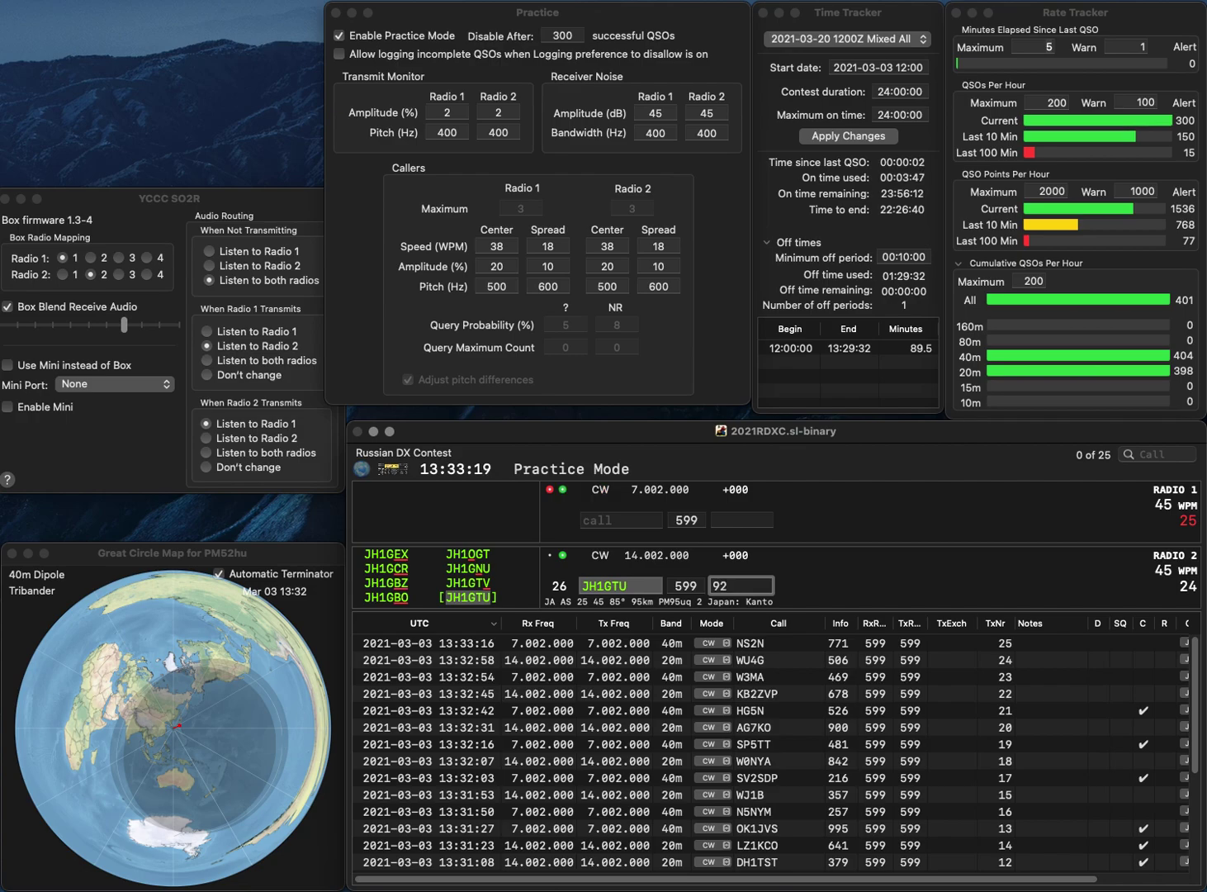
{"action": "key", "text": "Return"}
Enter the calls JA7BEW on Radio 1 and CR2WW on Radio 2, sending each station its exchange
{"action": "type", "text": "JA7BEW"}
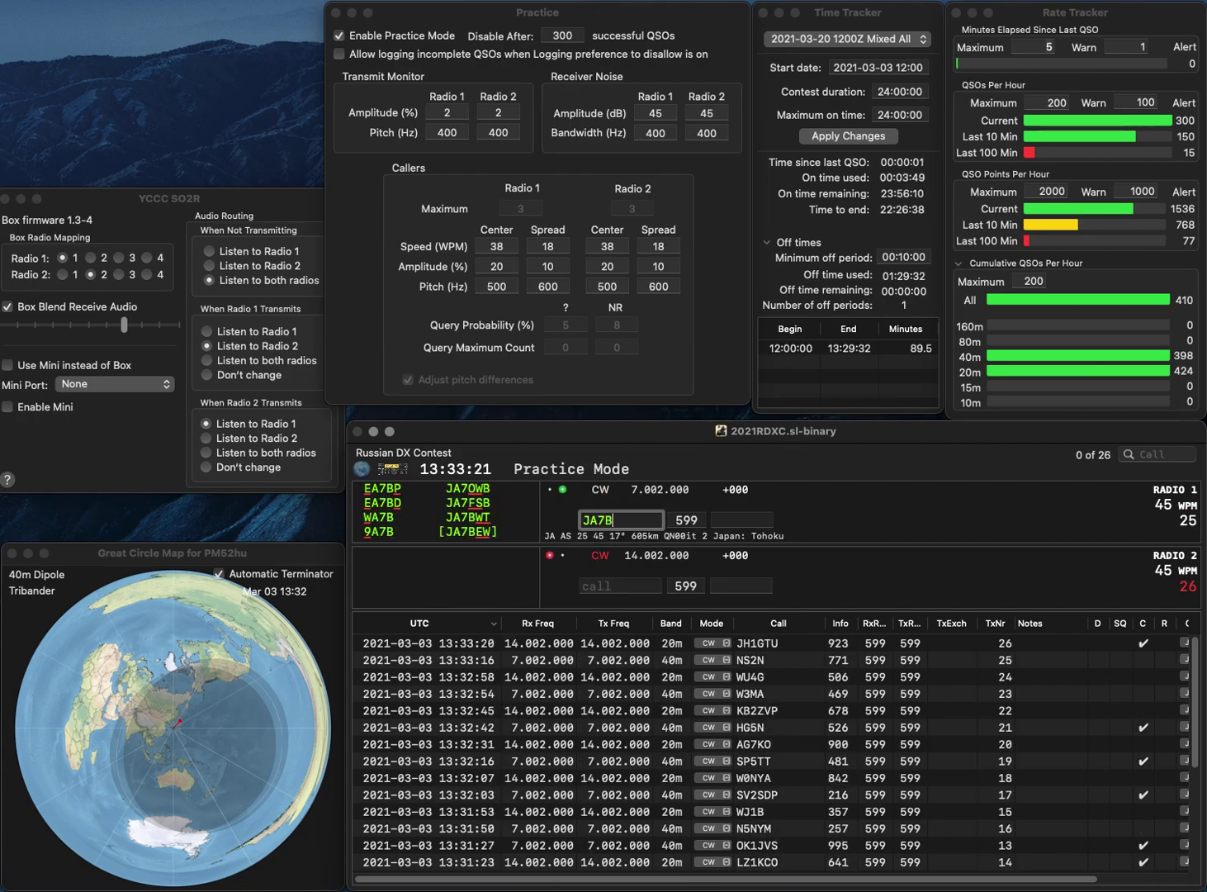
{"action": "key", "text": "Return"}
{"action": "type", "text": "C"}
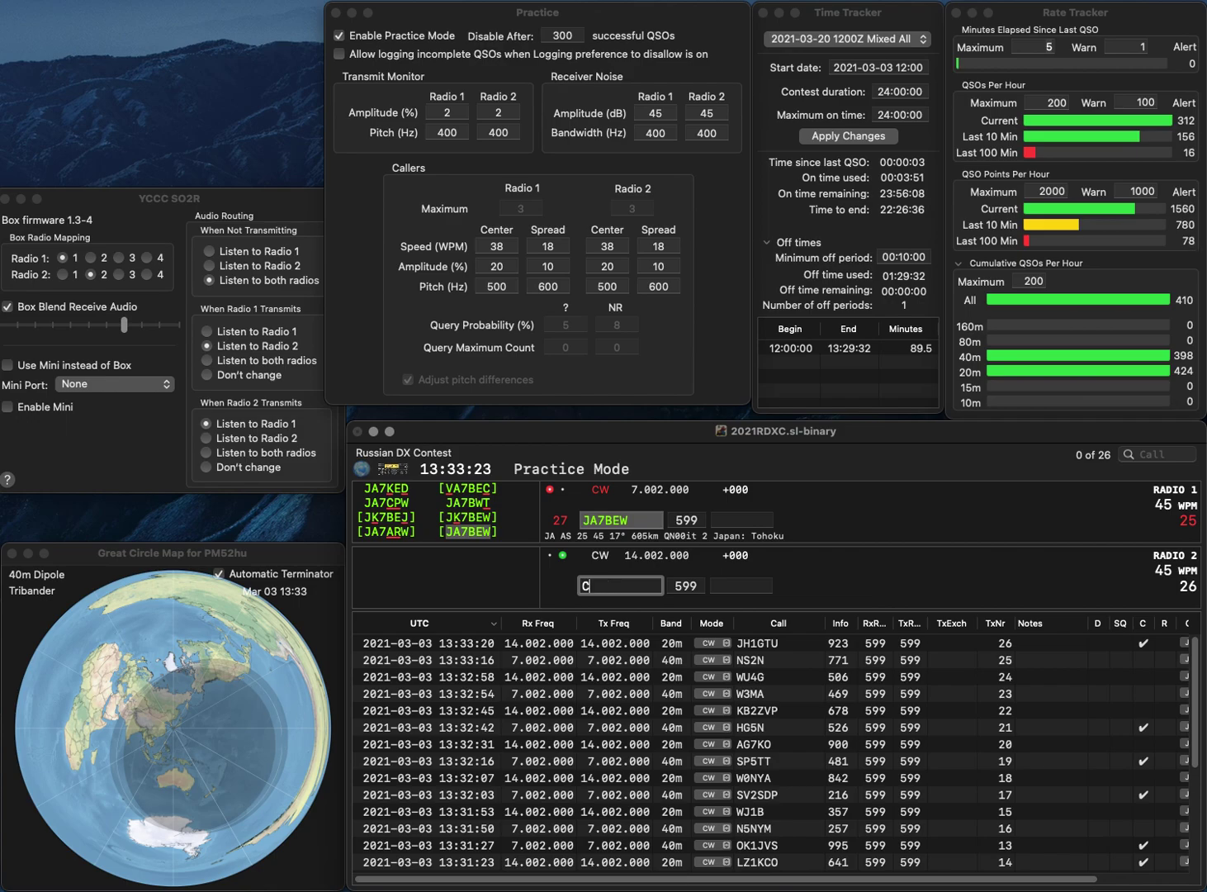
{"action": "type", "text": "R2WW"}
{"action": "key", "text": "Return"}
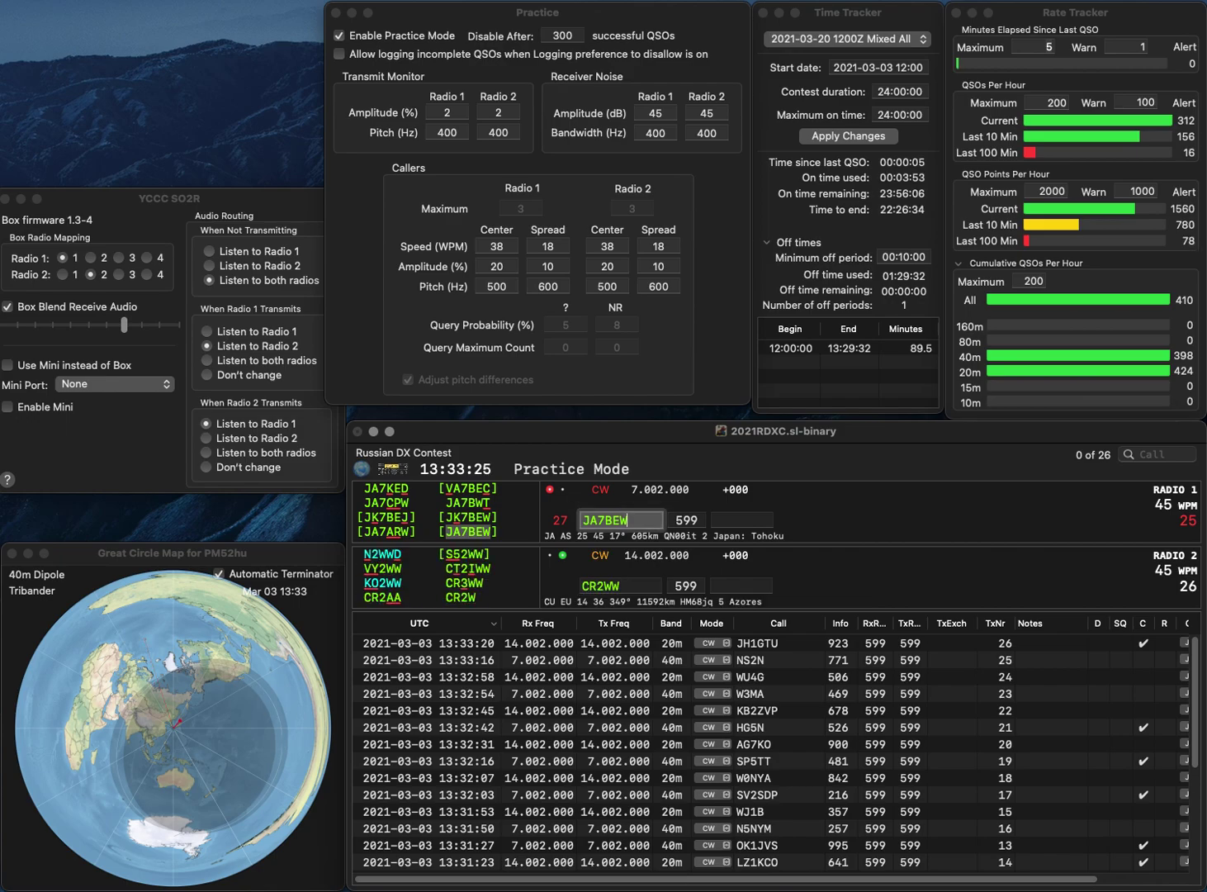
Log JA7BEW on Radio 1 with exchange 57 and correct the Radio 2 call to CR3WW
{"action": "type", "text": "57"}
{"action": "key", "text": "Return"}
{"action": "key", "text": "Left"}
{"action": "key", "text": "Left"}
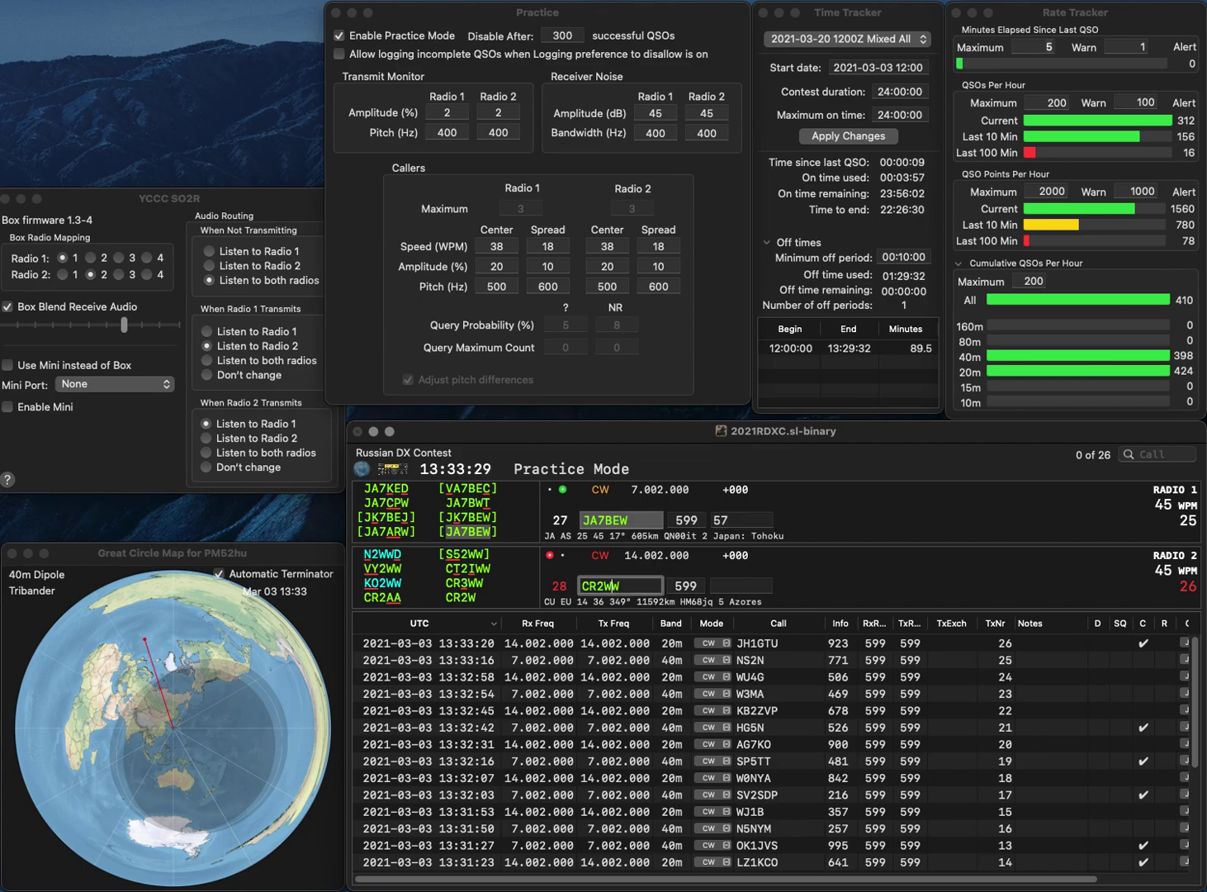
{"action": "key", "text": "BackSpace"}
{"action": "type", "text": "3"}
{"action": "key", "text": "Return"}
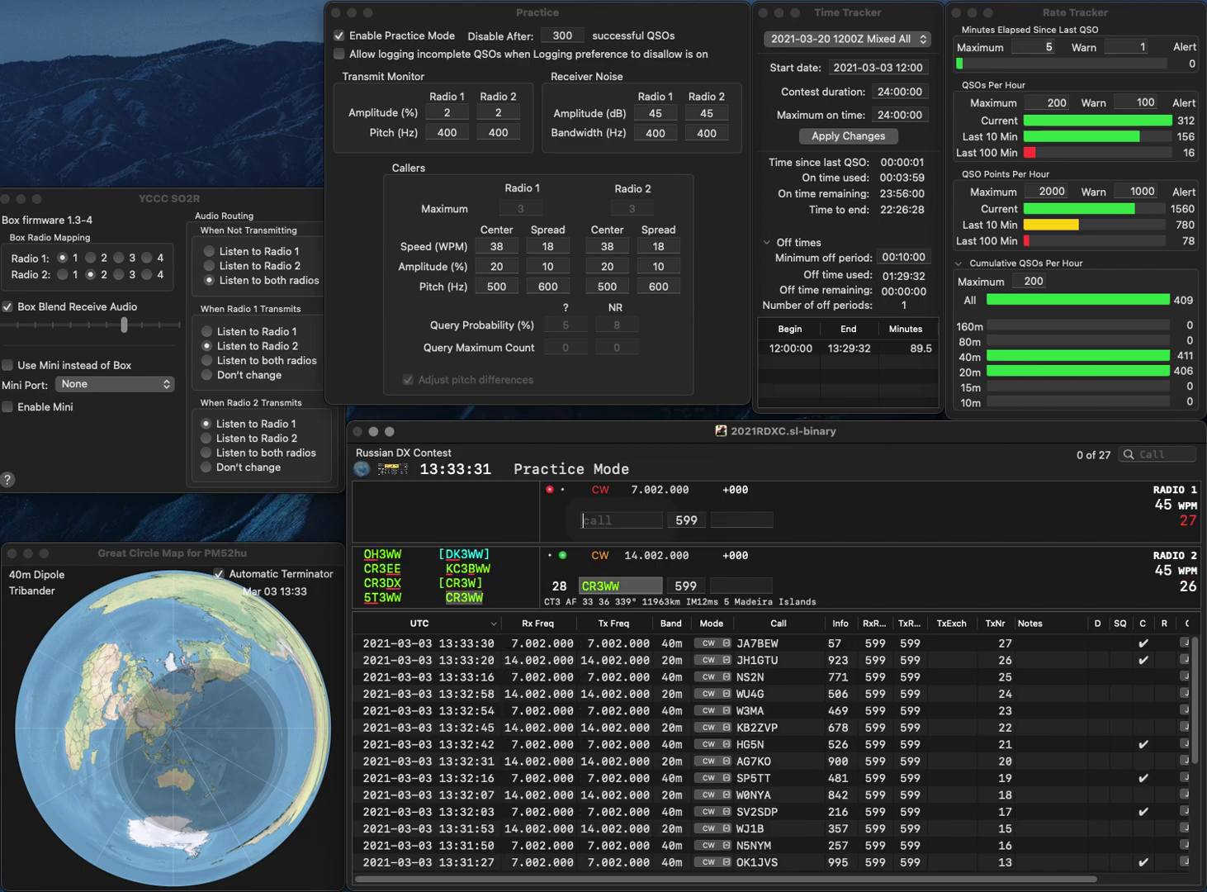
Enter the Radio 1 call as ON4UN and send its exchange
{"action": "type", "text": "ON5UN"}
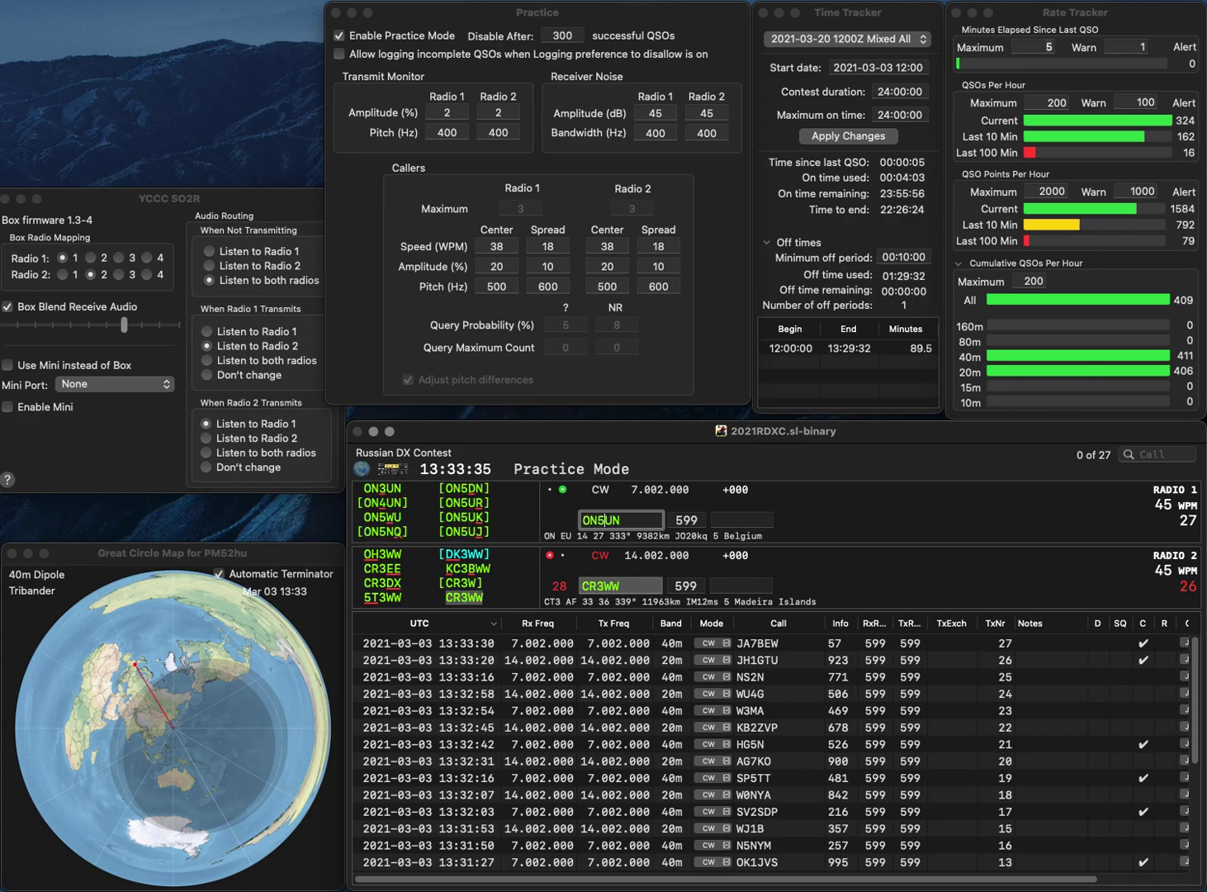
{"action": "key", "text": "BackSpace"}
{"action": "type", "text": "4"}
{"action": "key", "text": "Return"}
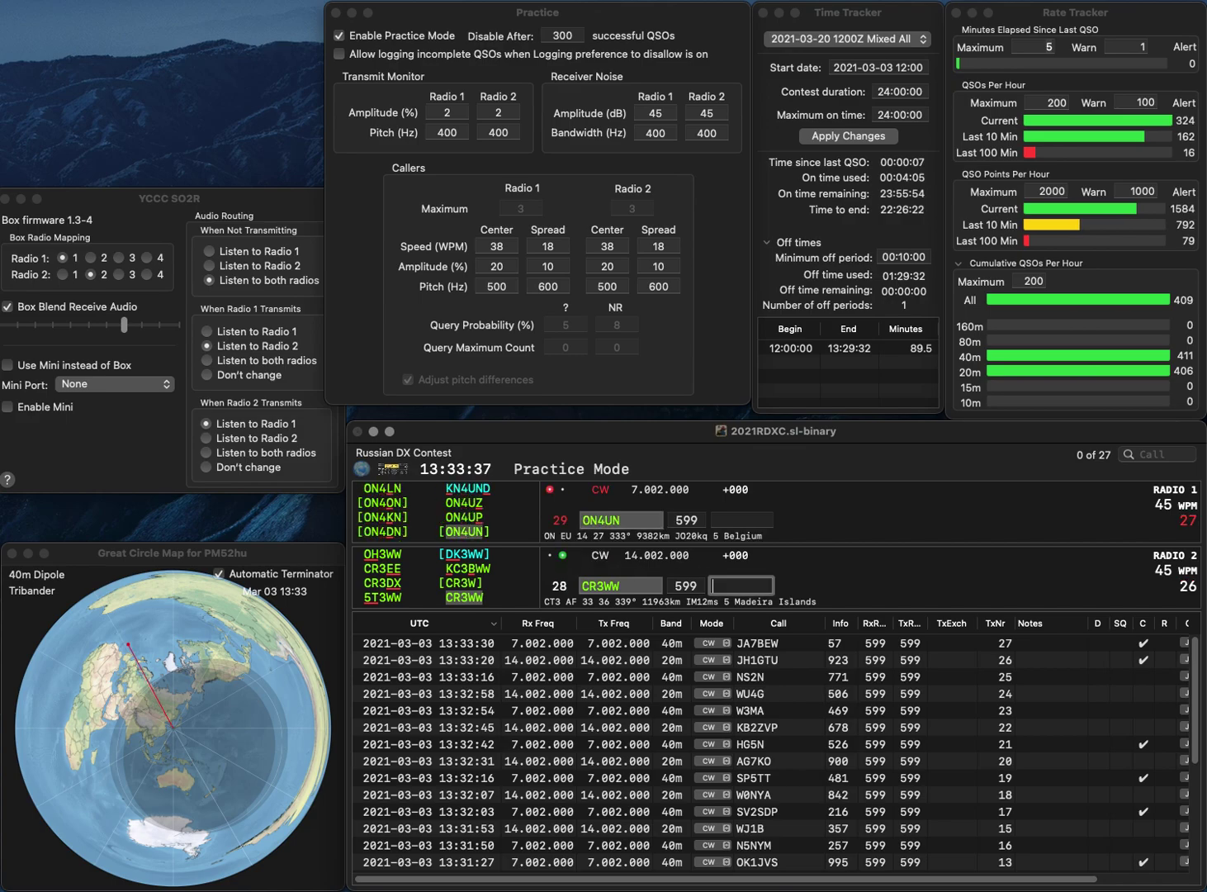
{"action": "type", "text": "175"}
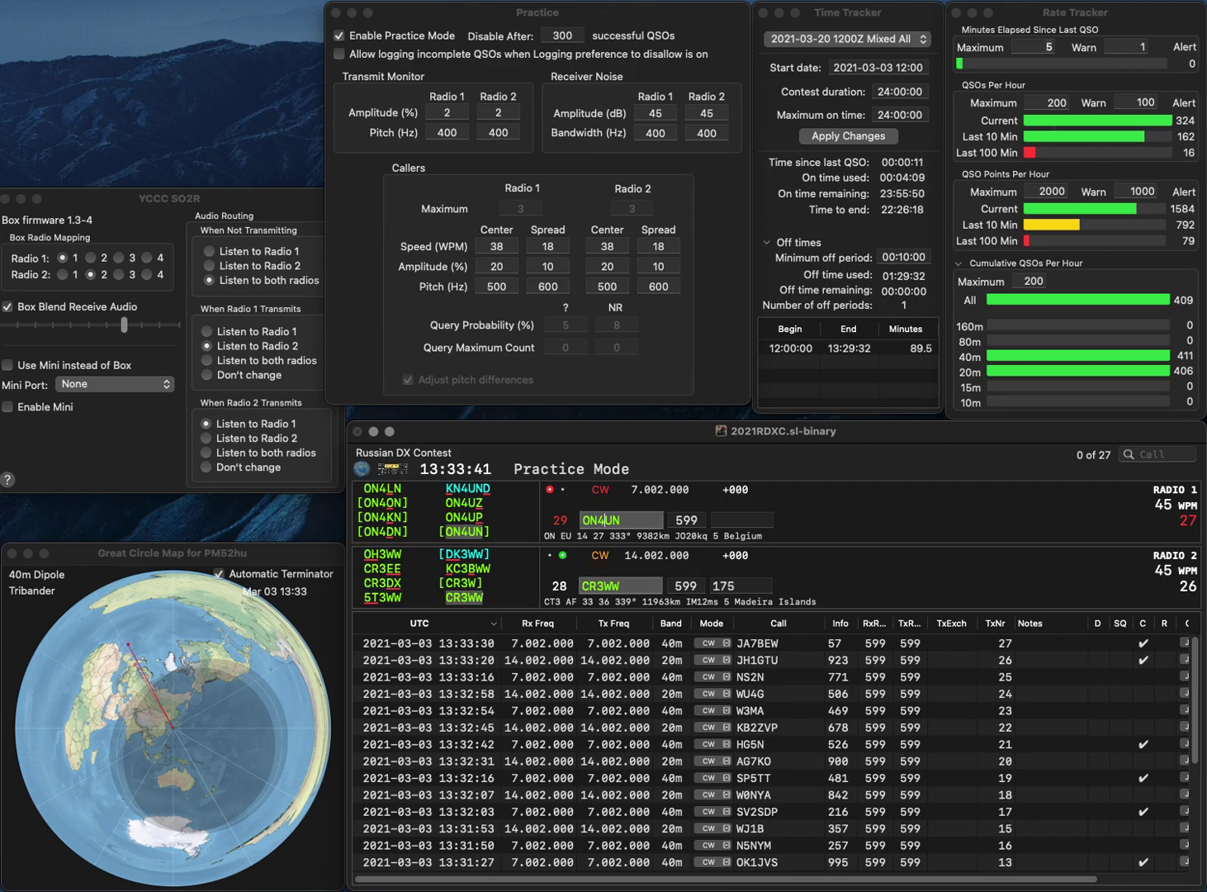
{"action": "key", "text": "Return"}
{"action": "type", "text": "8"}
{"action": "key", "text": "Return"}
Enter the calls KX7L on Radio 2 and WB5IWW on Radio 1, sending each station its exchange
{"action": "type", "text": "KX7L"}
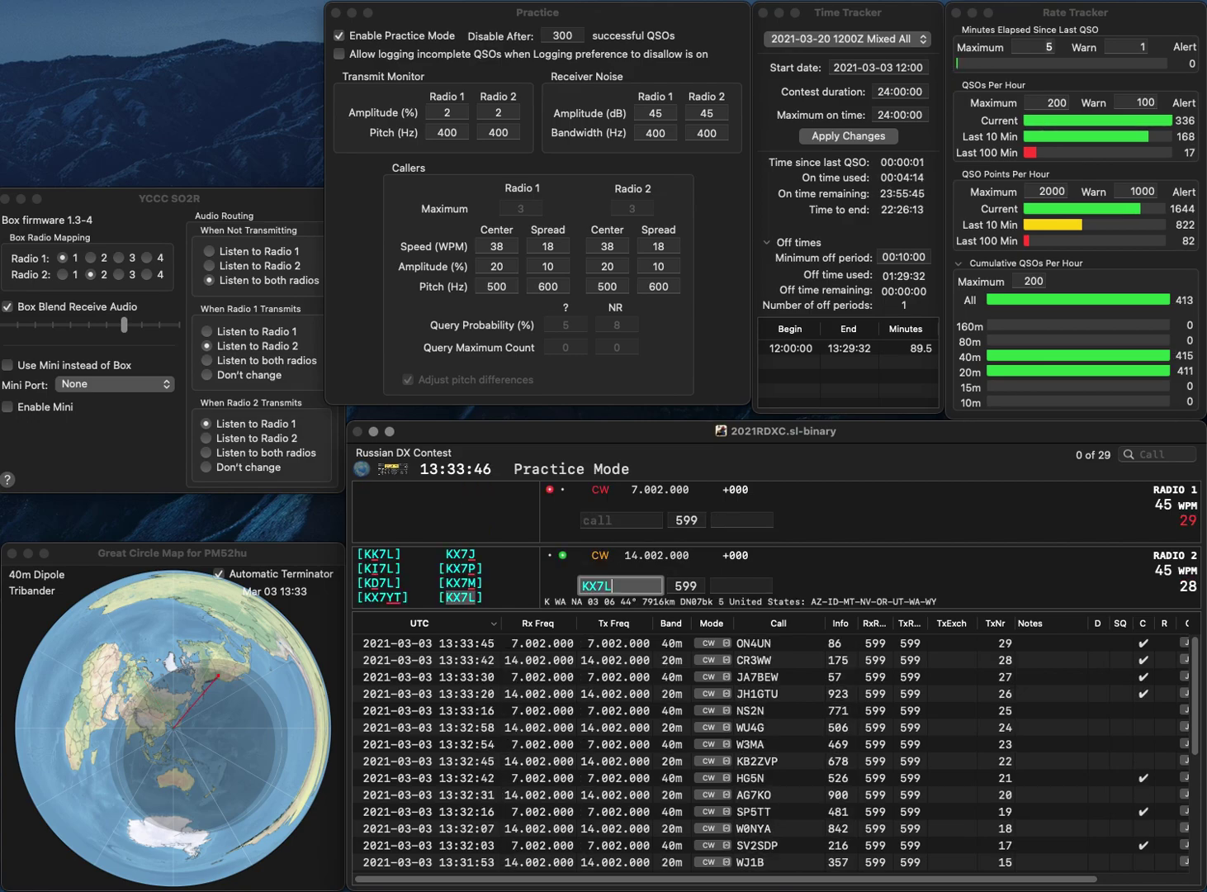
{"action": "key", "text": "Return"}
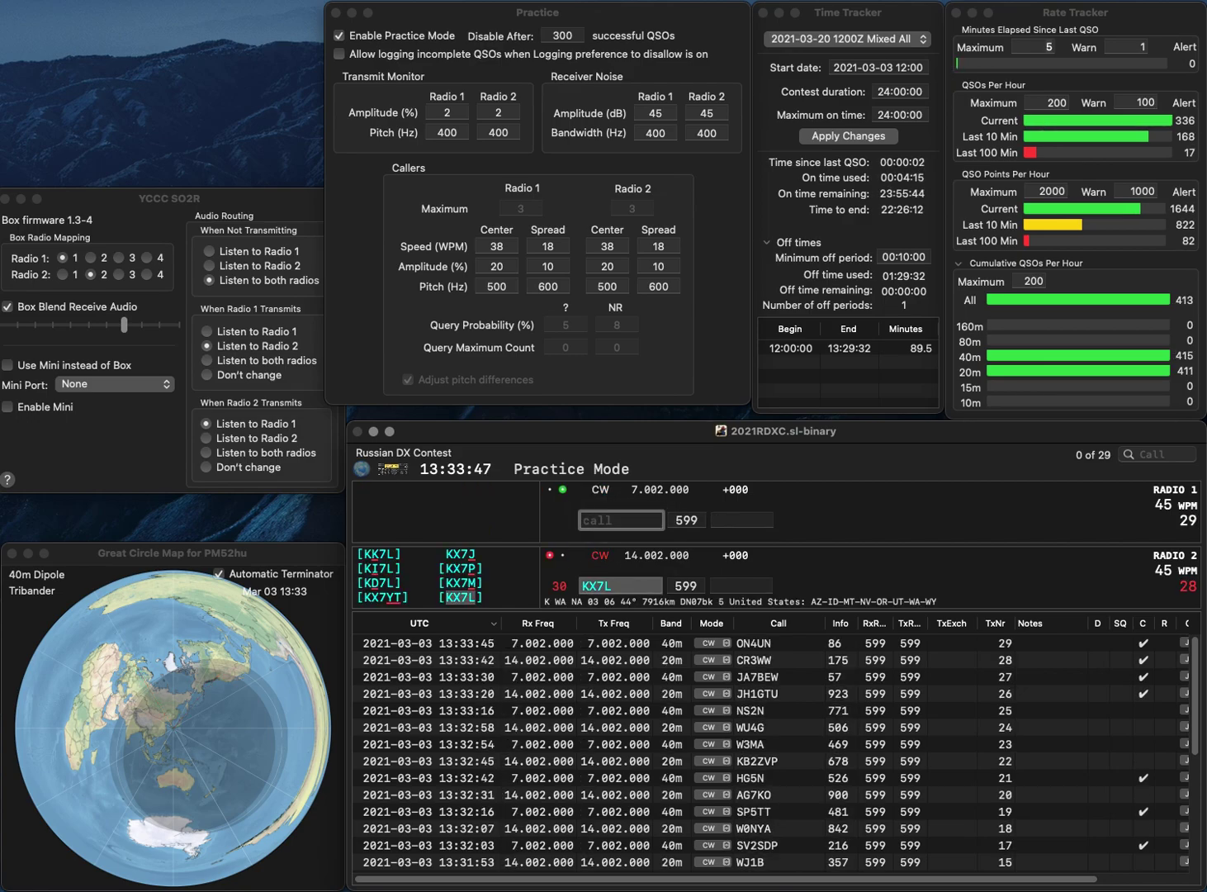
{"action": "type", "text": "WB5IWW"}
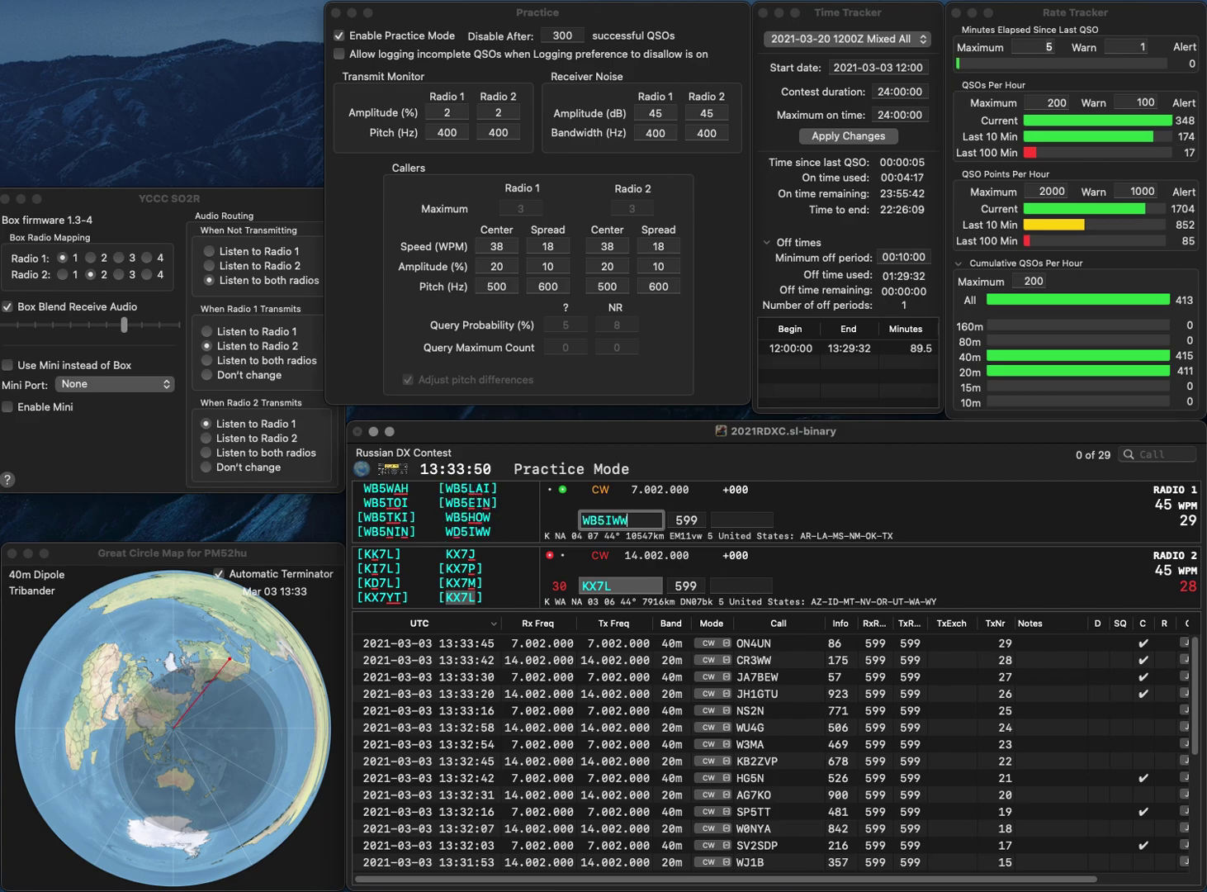
{"action": "key", "text": "Return"}
{"action": "key", "text": "space"}
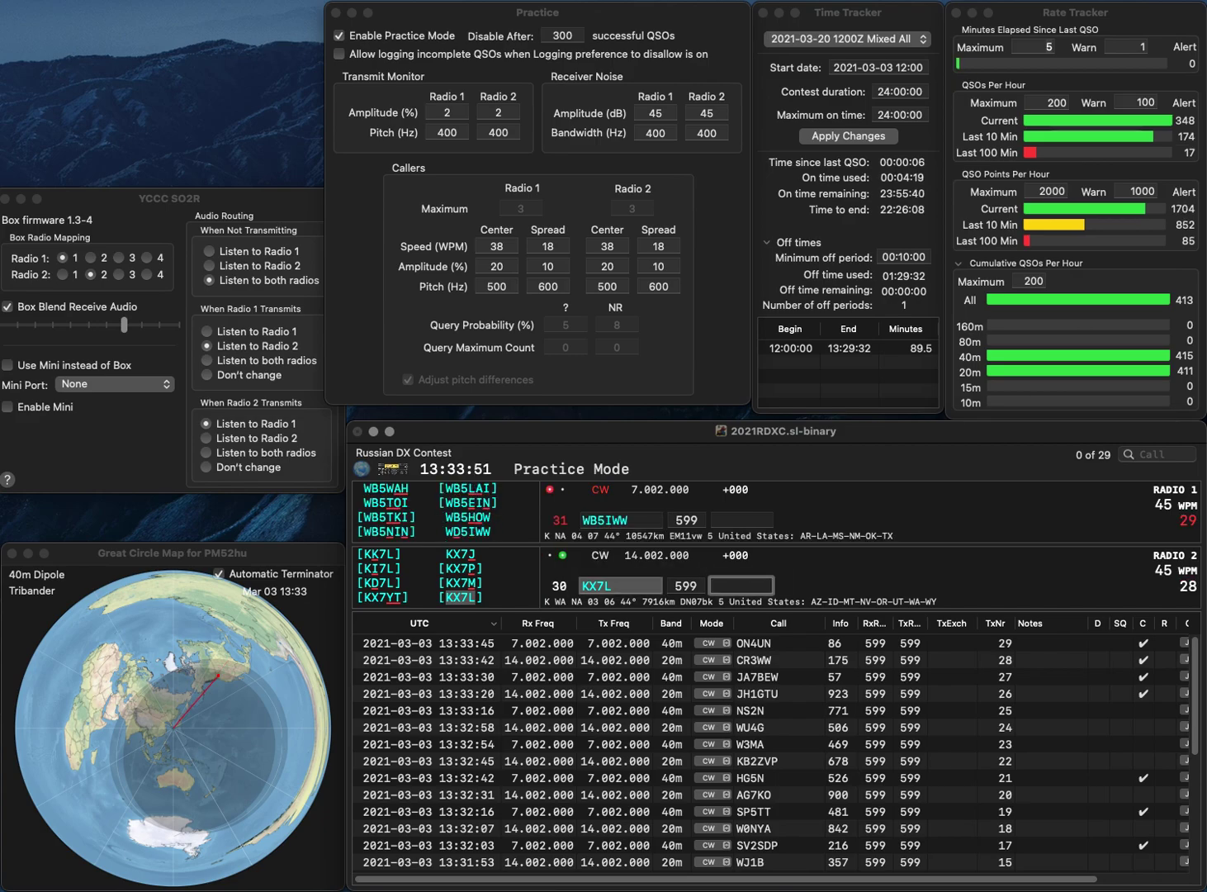
{"action": "type", "text": "40"}
{"action": "key", "text": "Return"}
{"action": "key", "text": "Delete"}
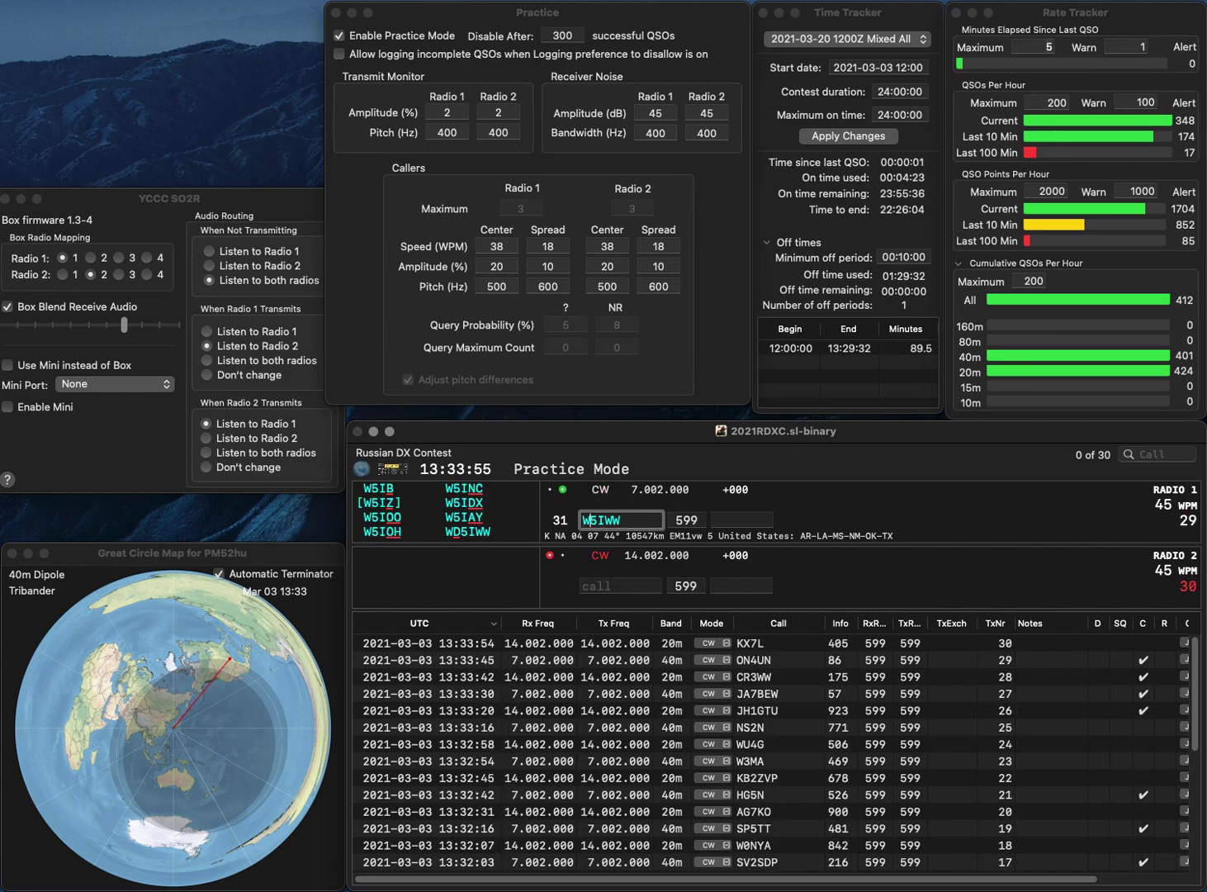
{"action": "type", "text": "D"}
{"action": "key", "text": "Return"}
{"action": "type", "text": "E"}
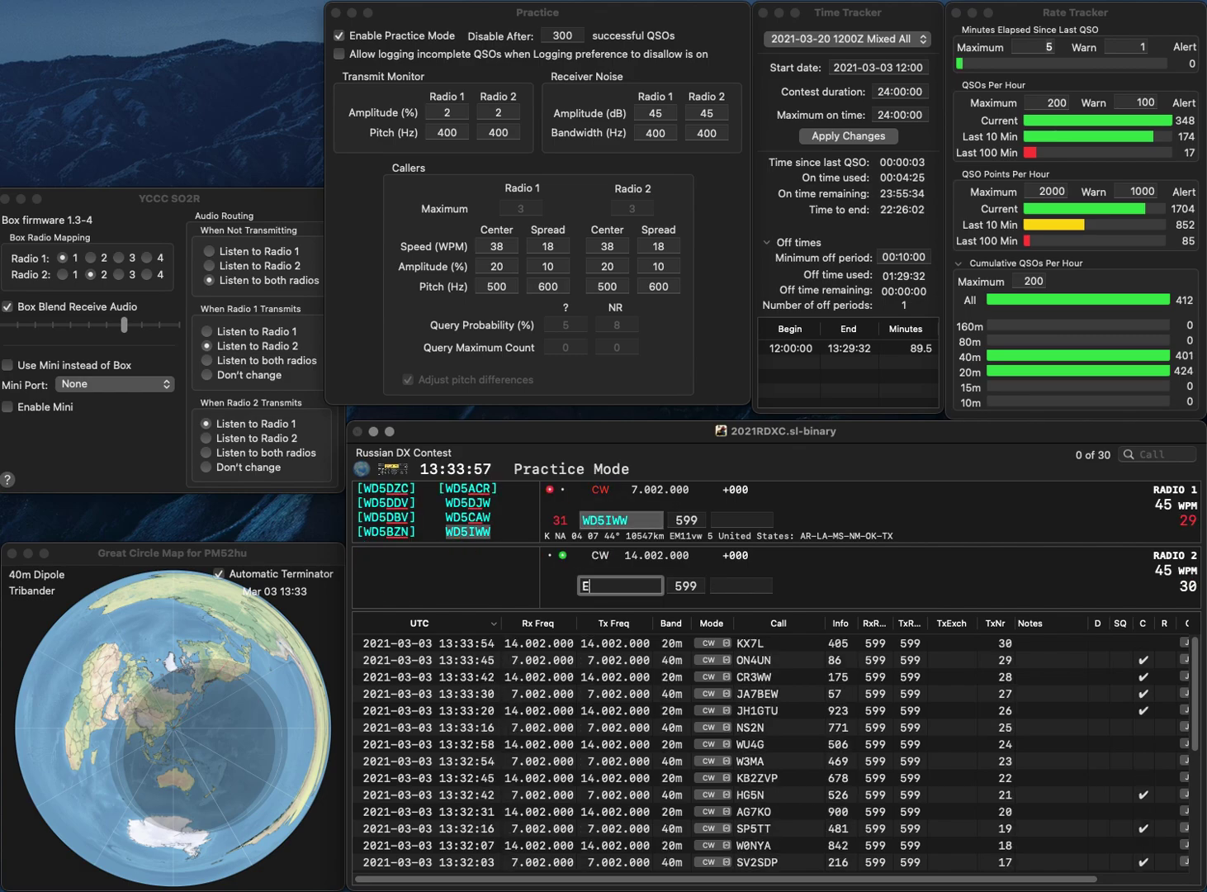
{"action": "type", "text": "T2II"}
{"action": "key", "text": "Return"}
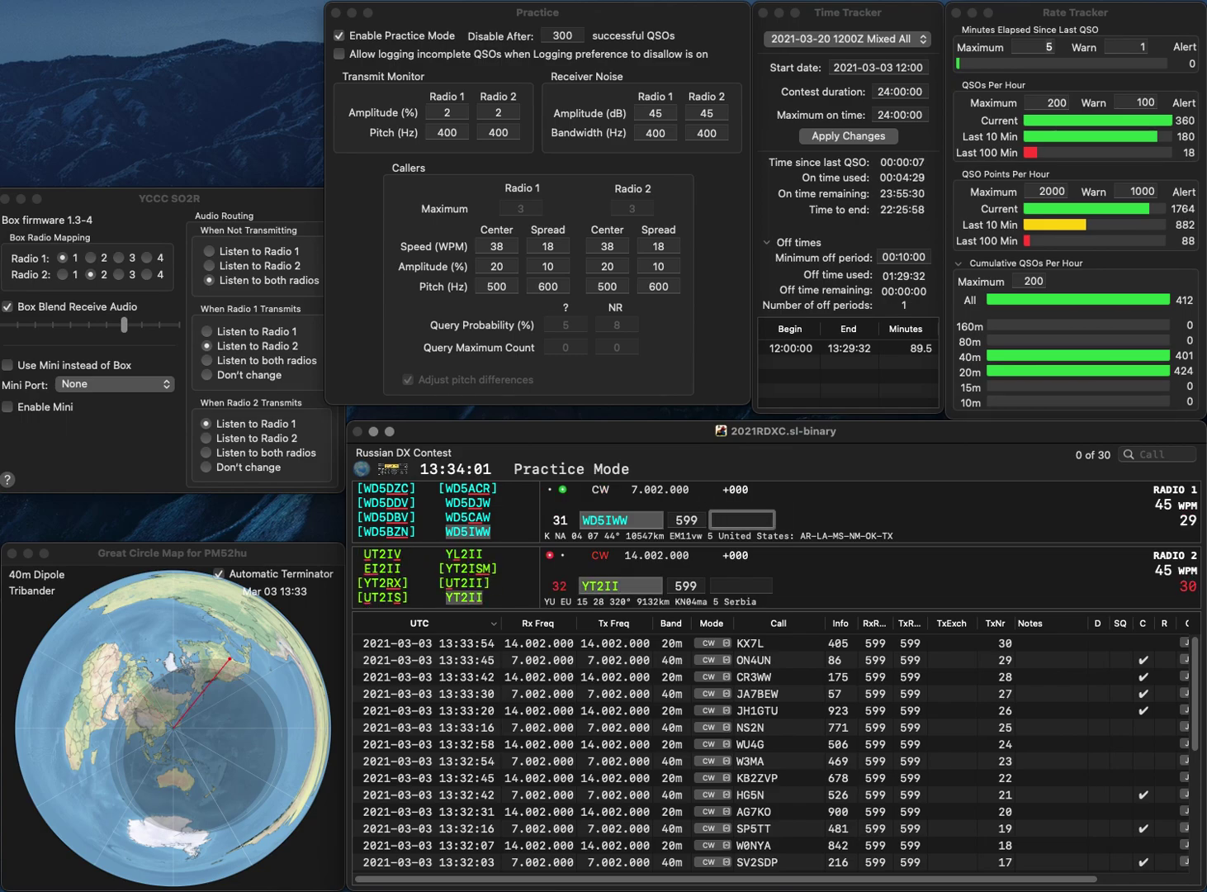
{"action": "type", "text": "81"}
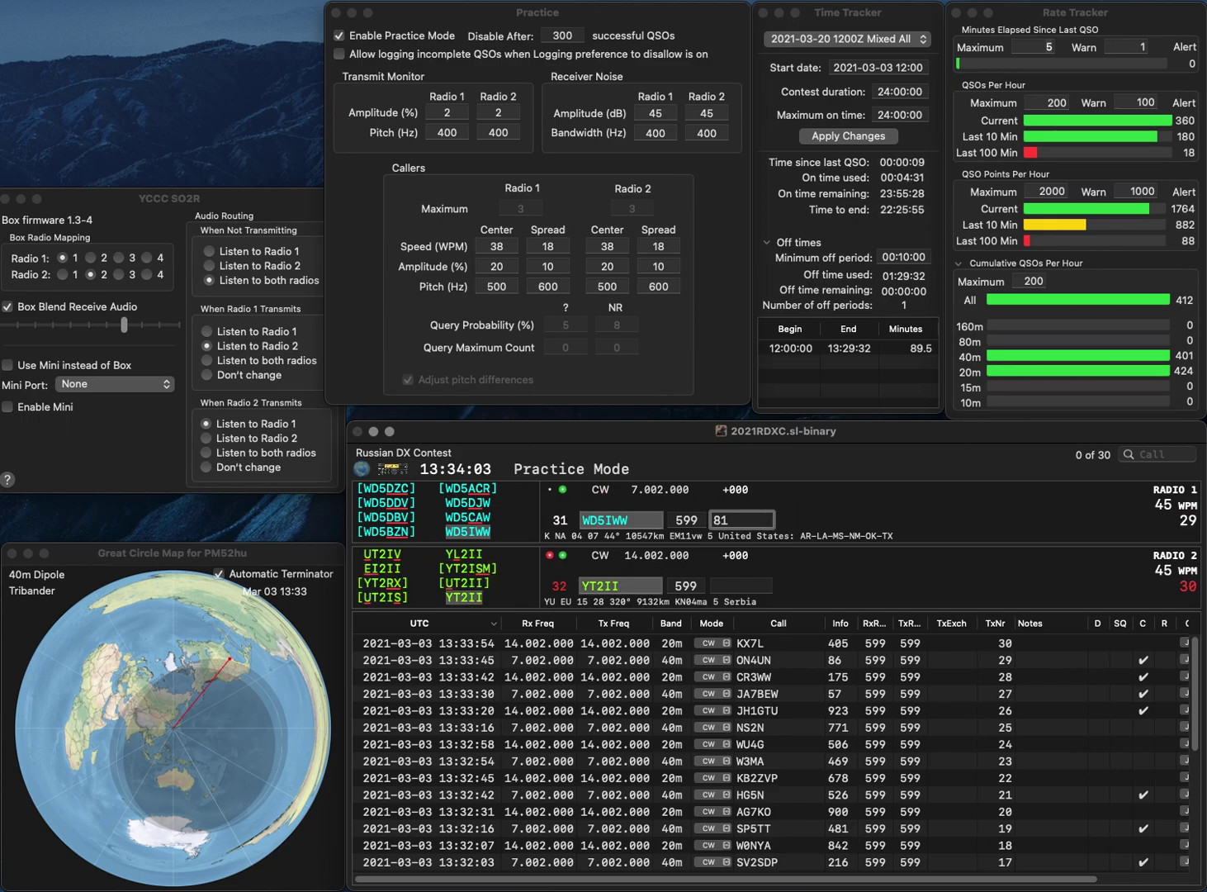
{"action": "type", "text": "2"}
{"action": "key", "text": "Return"}
{"action": "type", "text": "3"}
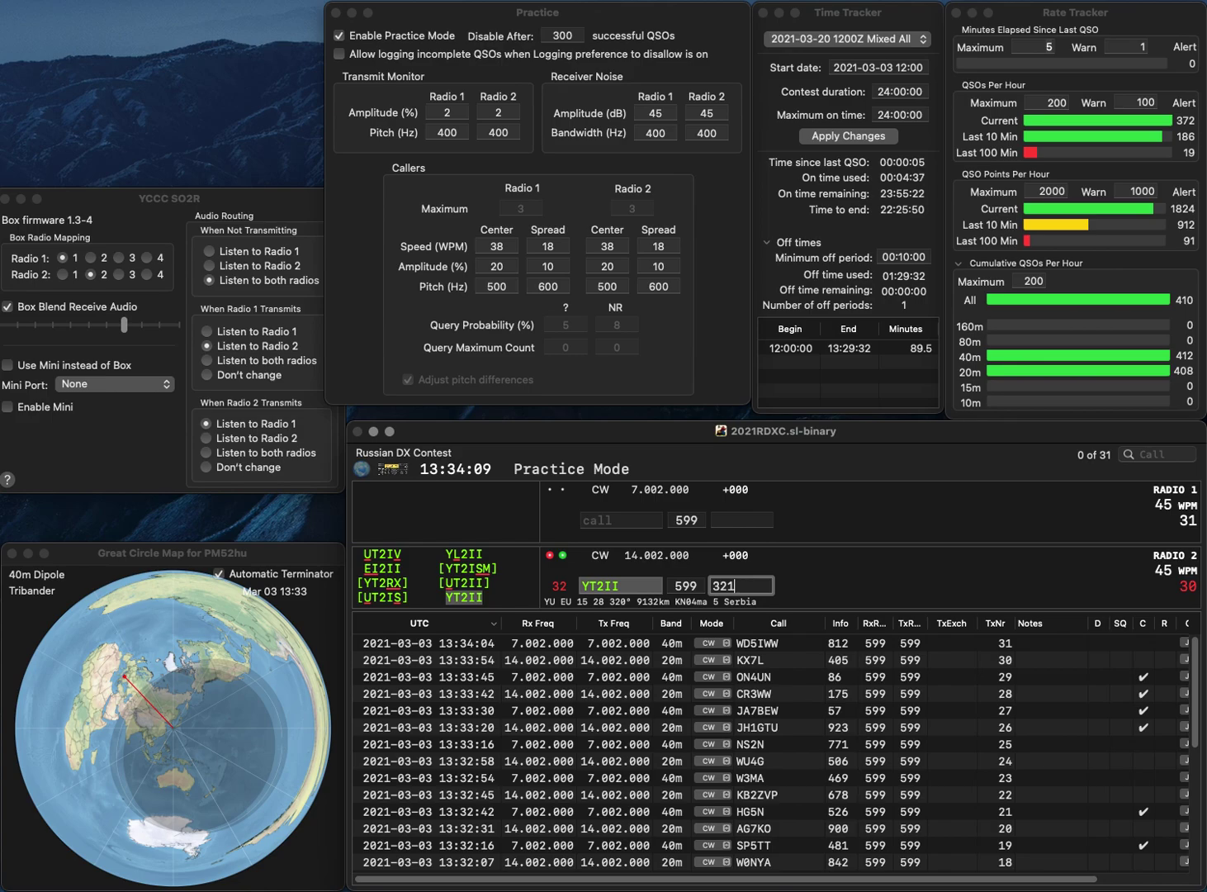
{"action": "key", "text": "Return"}
Enter the call JA1FGB on Radio 1 and the partial call LCE on Radio 2, sending each station its exchange
{"action": "type", "text": "JA1FGB"}
{"action": "key", "text": "Return"}
{"action": "type", "text": "LC"}
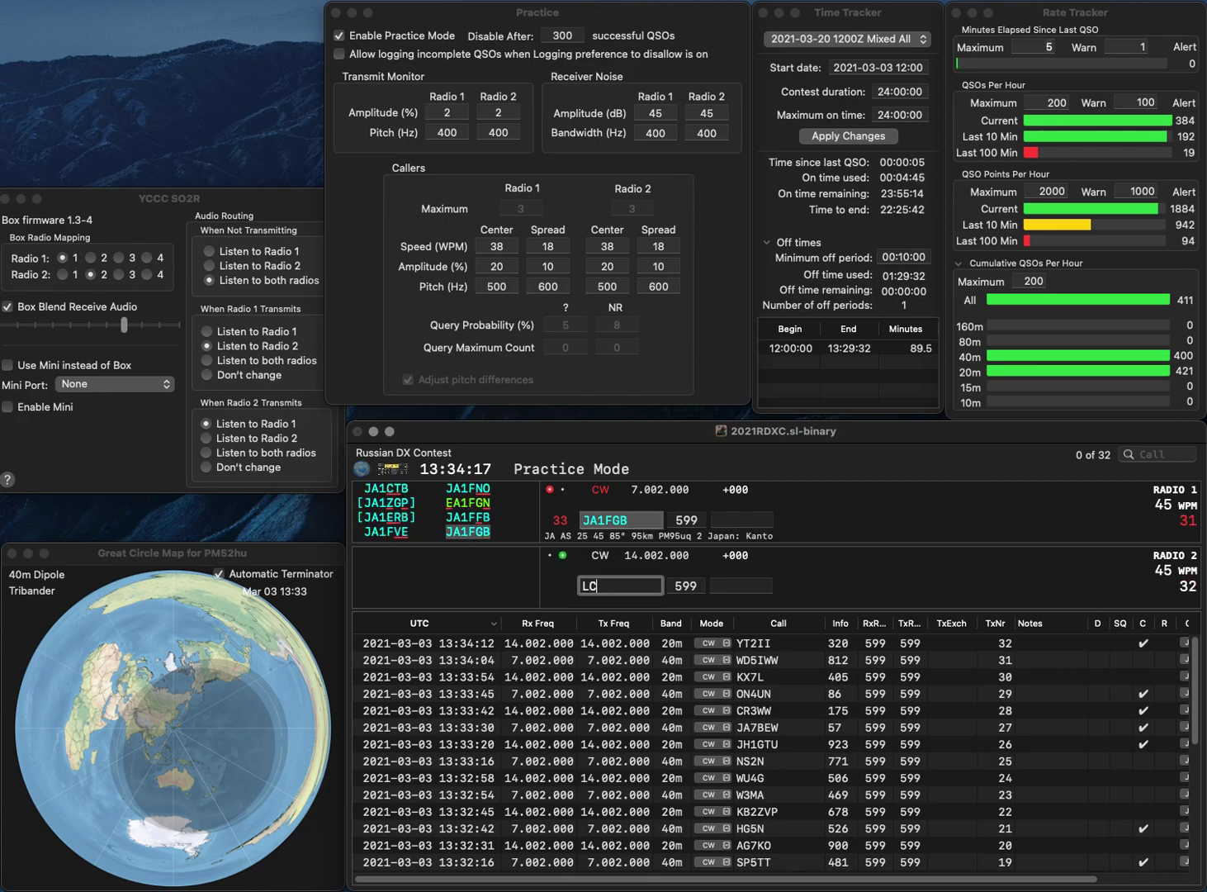
{"action": "type", "text": "E"}
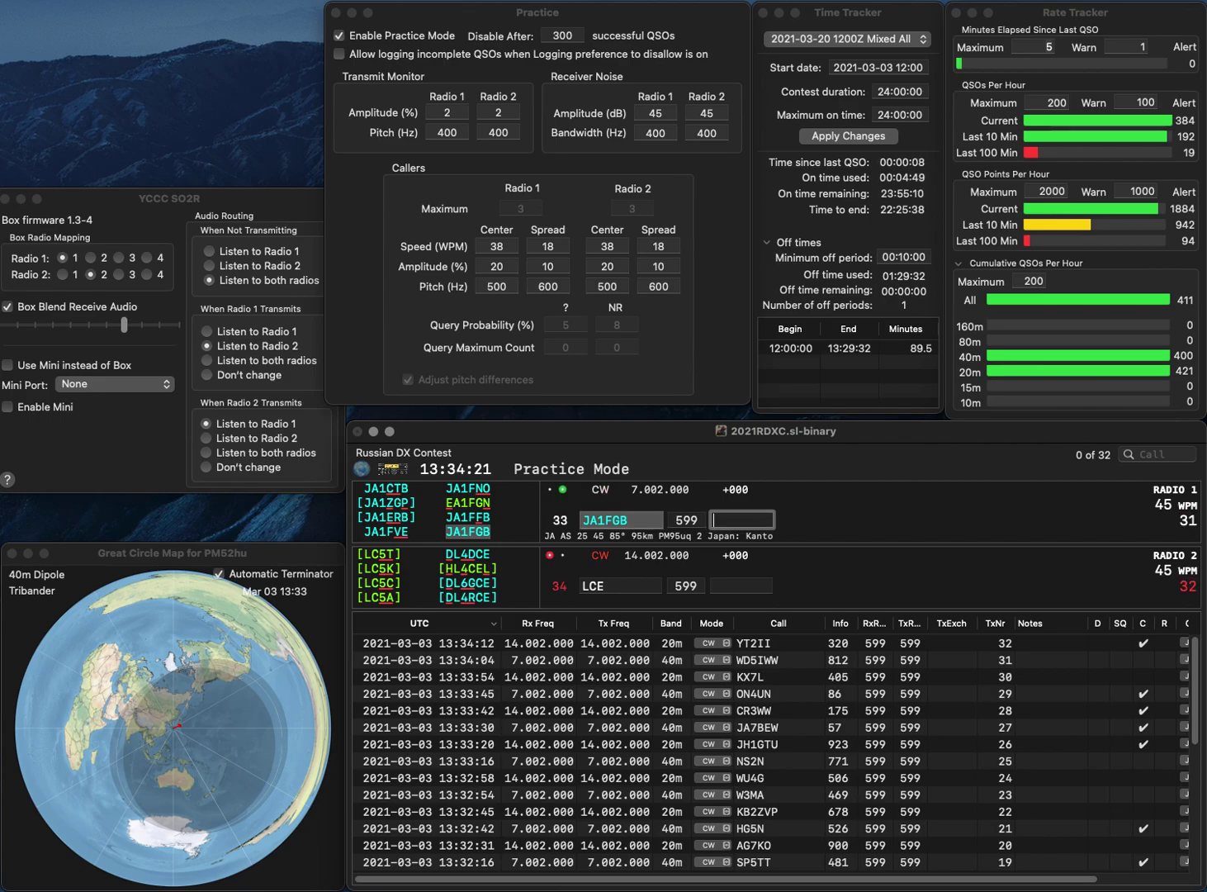
{"action": "type", "text": "88"}
{"action": "key", "text": "Return"}
{"action": "type", "text": "7"}
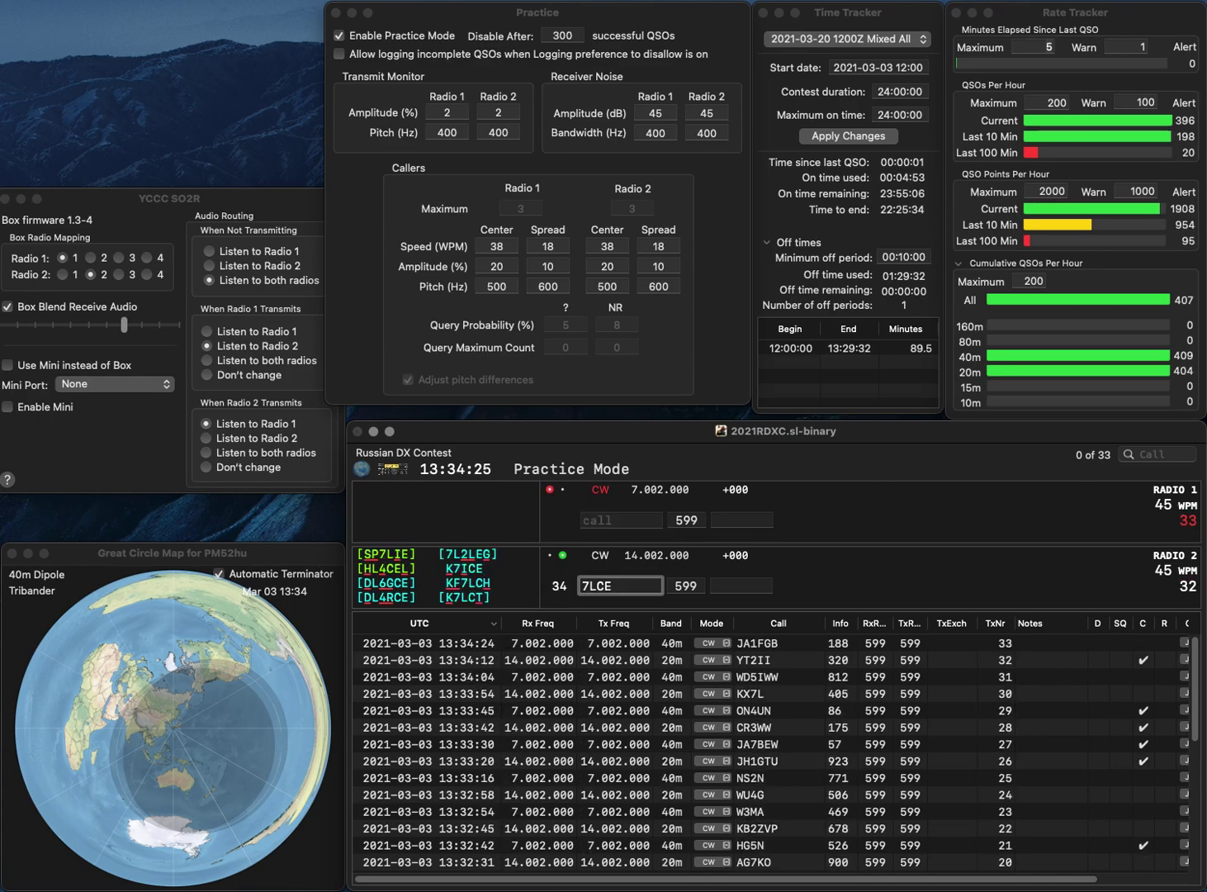
{"action": "type", "text": "G"}
{"action": "key", "text": "Delete"}
{"action": "type", "text": "UN"}
{"action": "key", "text": "Return"}
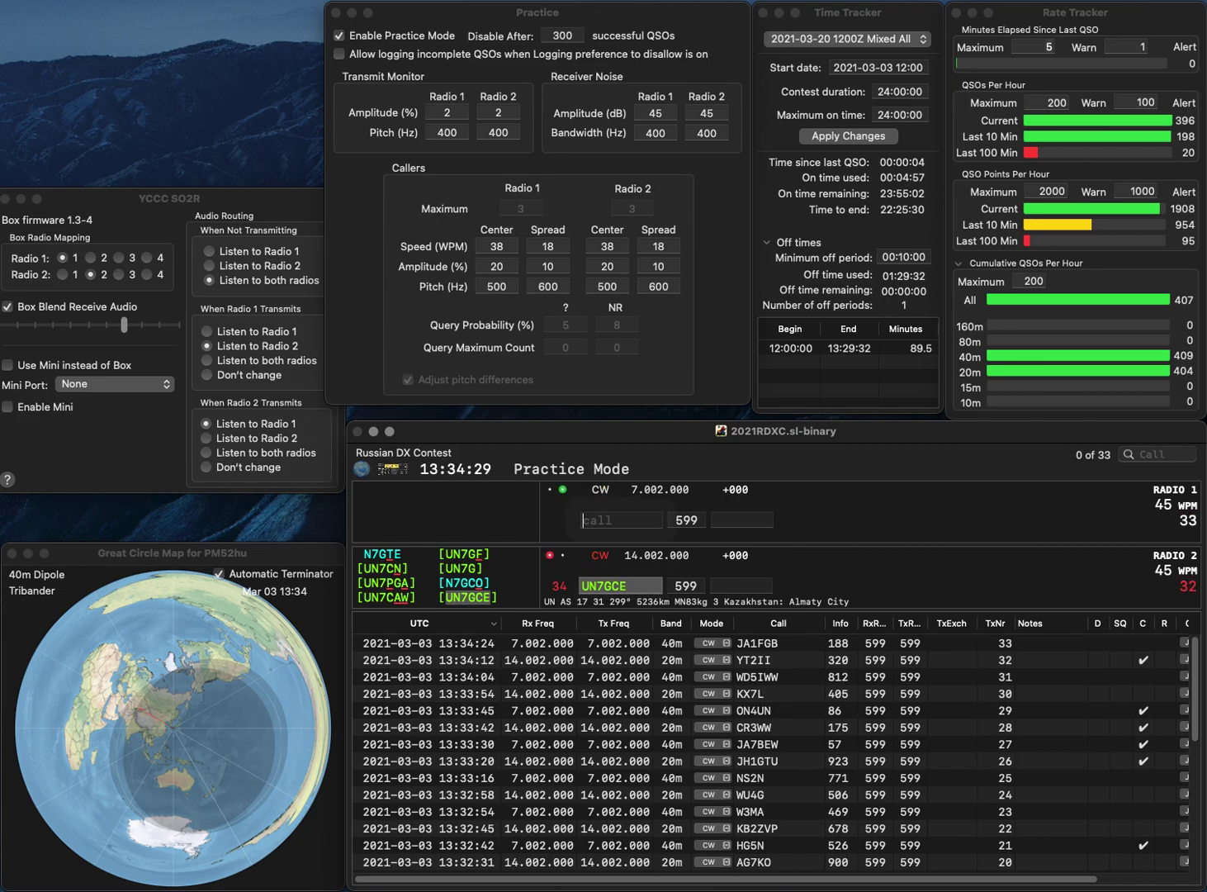
Enter the partial call AE6 on Radio 1 and send its exchange
{"action": "type", "text": "EA3"}
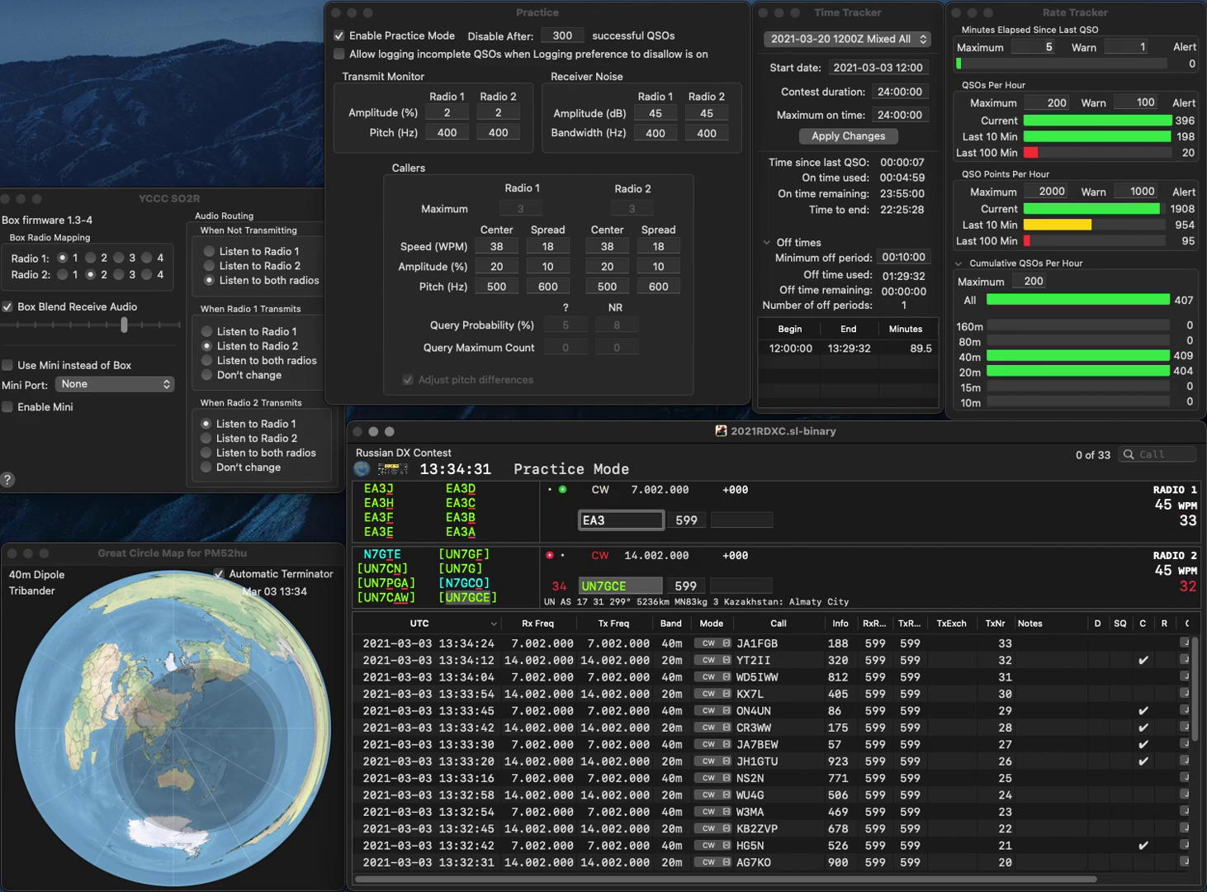
{"action": "key", "text": "Right"}
{"action": "key", "text": "BackSpace"}
{"action": "key", "text": "Right"}
{"action": "type", "text": "E"}
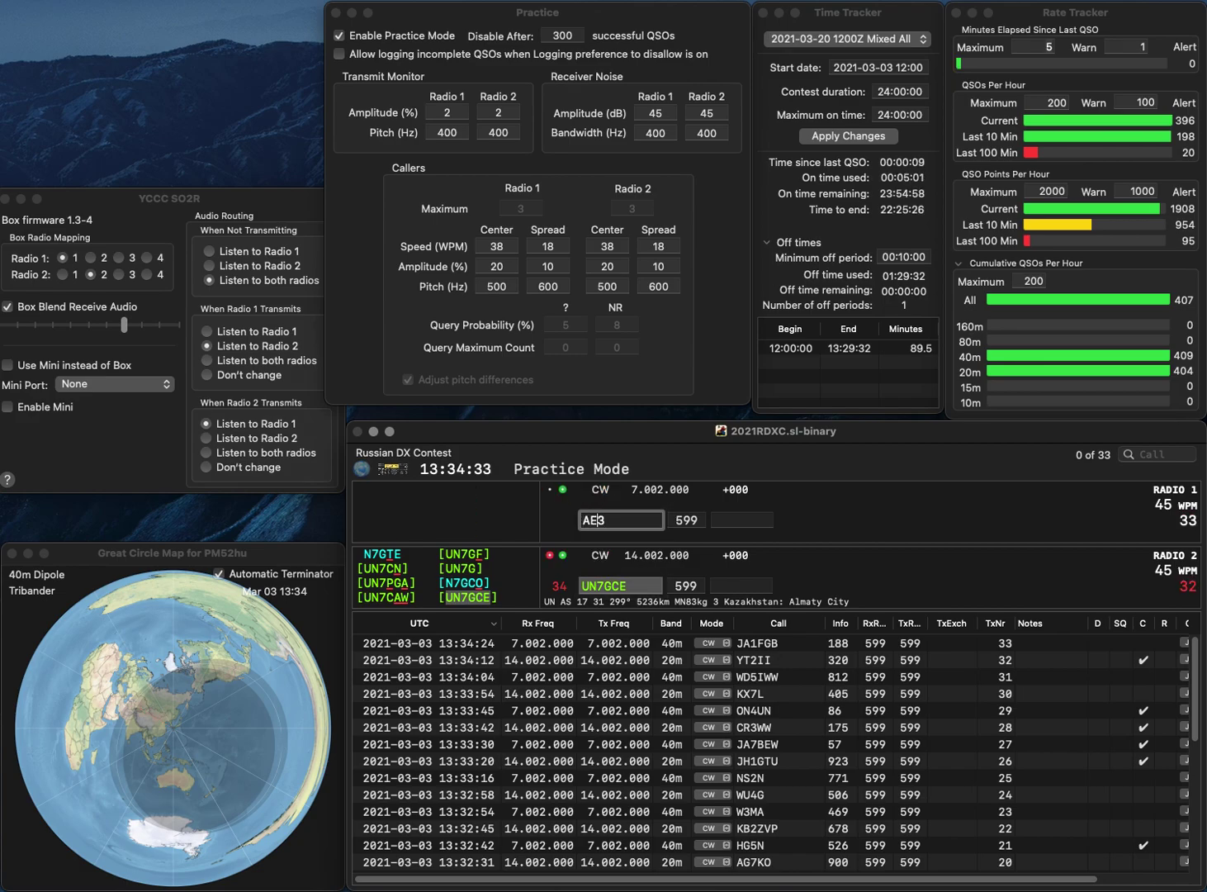
{"action": "key", "text": "Delete"}
{"action": "type", "text": "6"}
{"action": "key", "text": "Return"}
{"action": "type", "text": "913"}
{"action": "key", "text": "Return"}
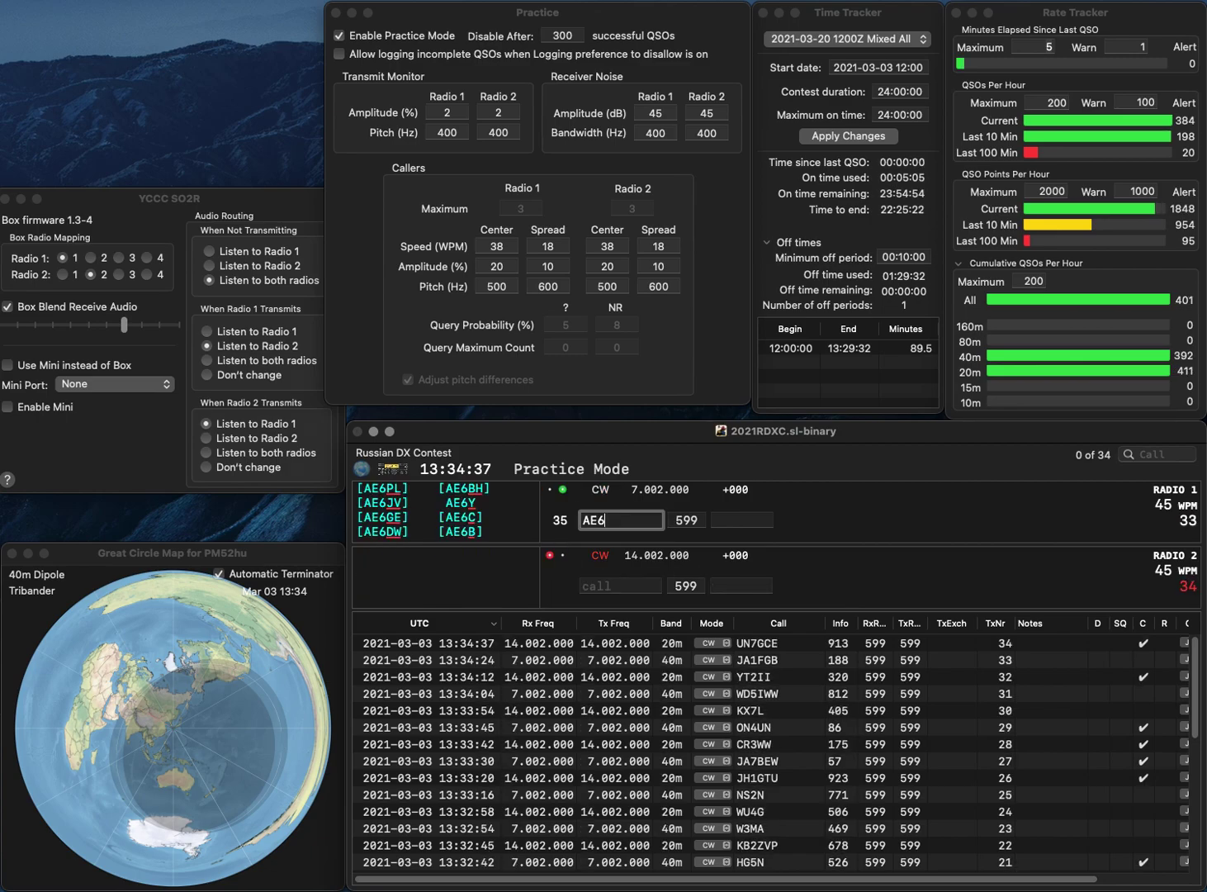
{"action": "type", "text": "JV"}
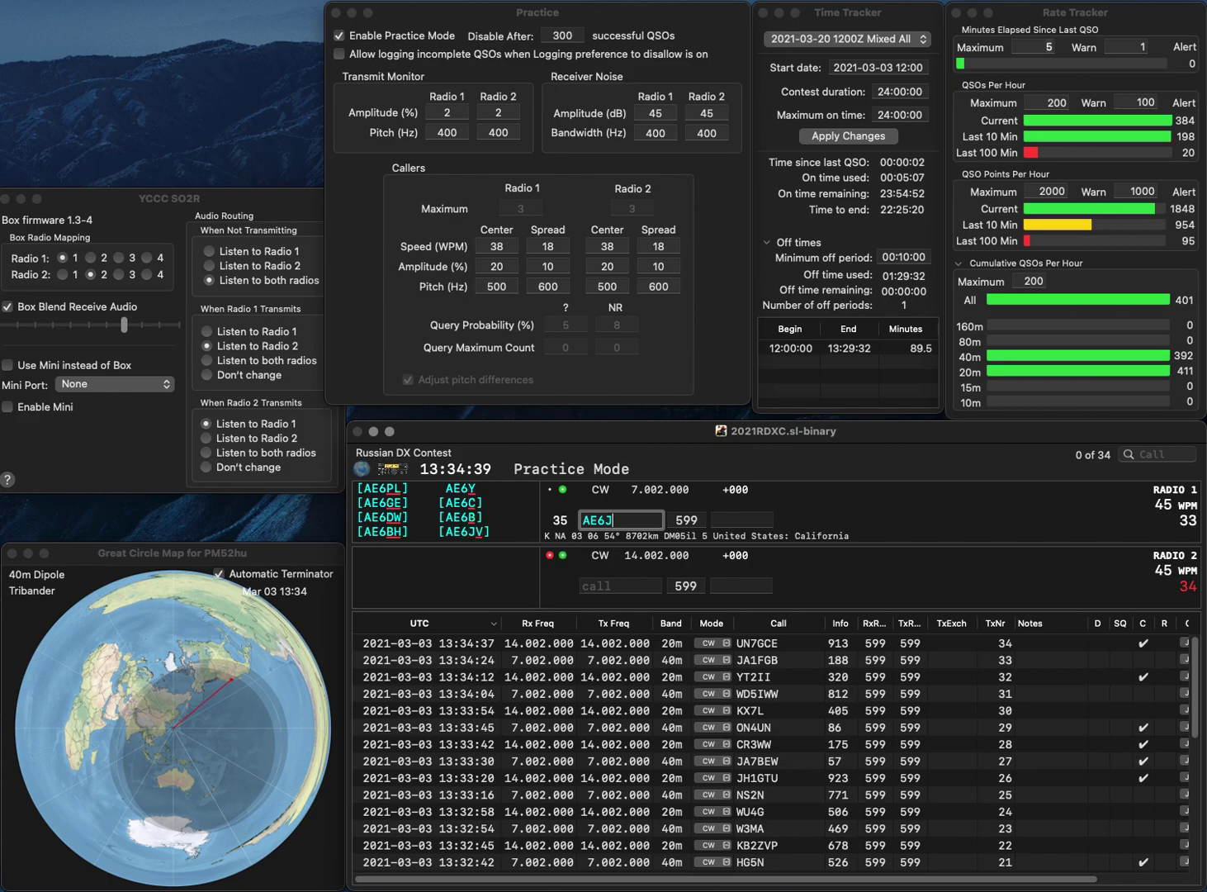
{"action": "key", "text": "Return"}
Enter the call EA2CYJ on Radio 2 and send its exchange, leaving Radio 1's received exchange ready for entry
{"action": "type", "text": "EA2CYJ"}
{"action": "key", "text": "Return"}
{"action": "key", "text": "Tab"}
{"action": "key", "text": "Tab"}
{"action": "key", "text": "Tab"}
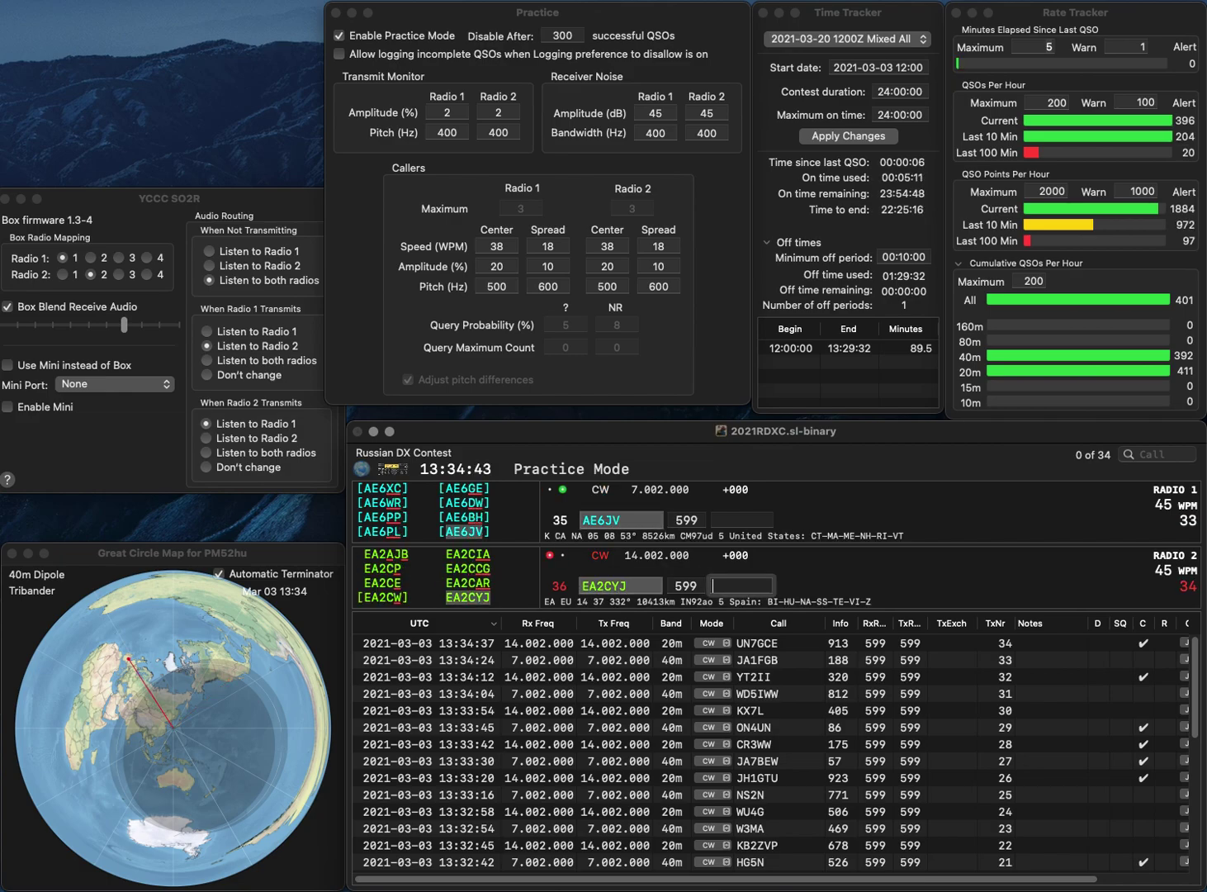
{"action": "type", "text": "44"}
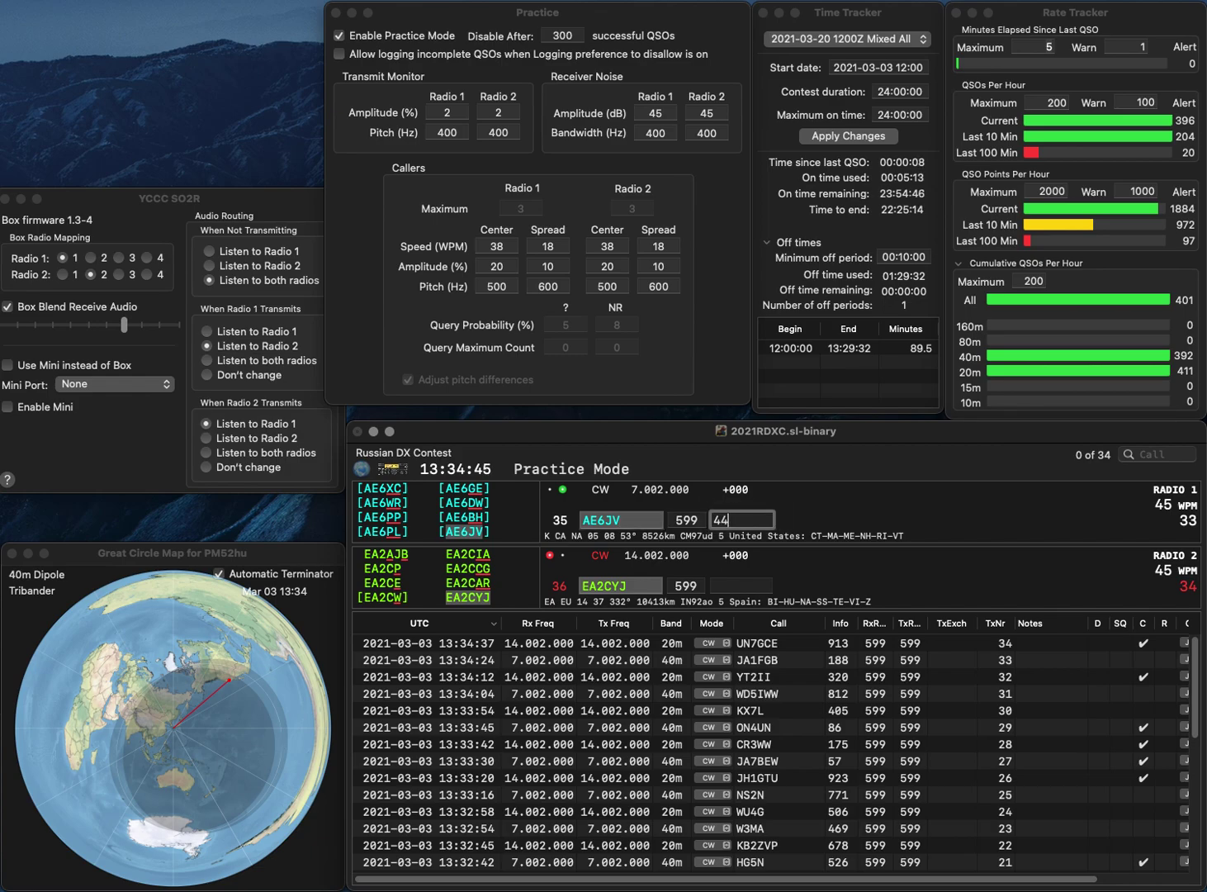
{"action": "type", "text": "9"}
{"action": "key", "text": "Return"}
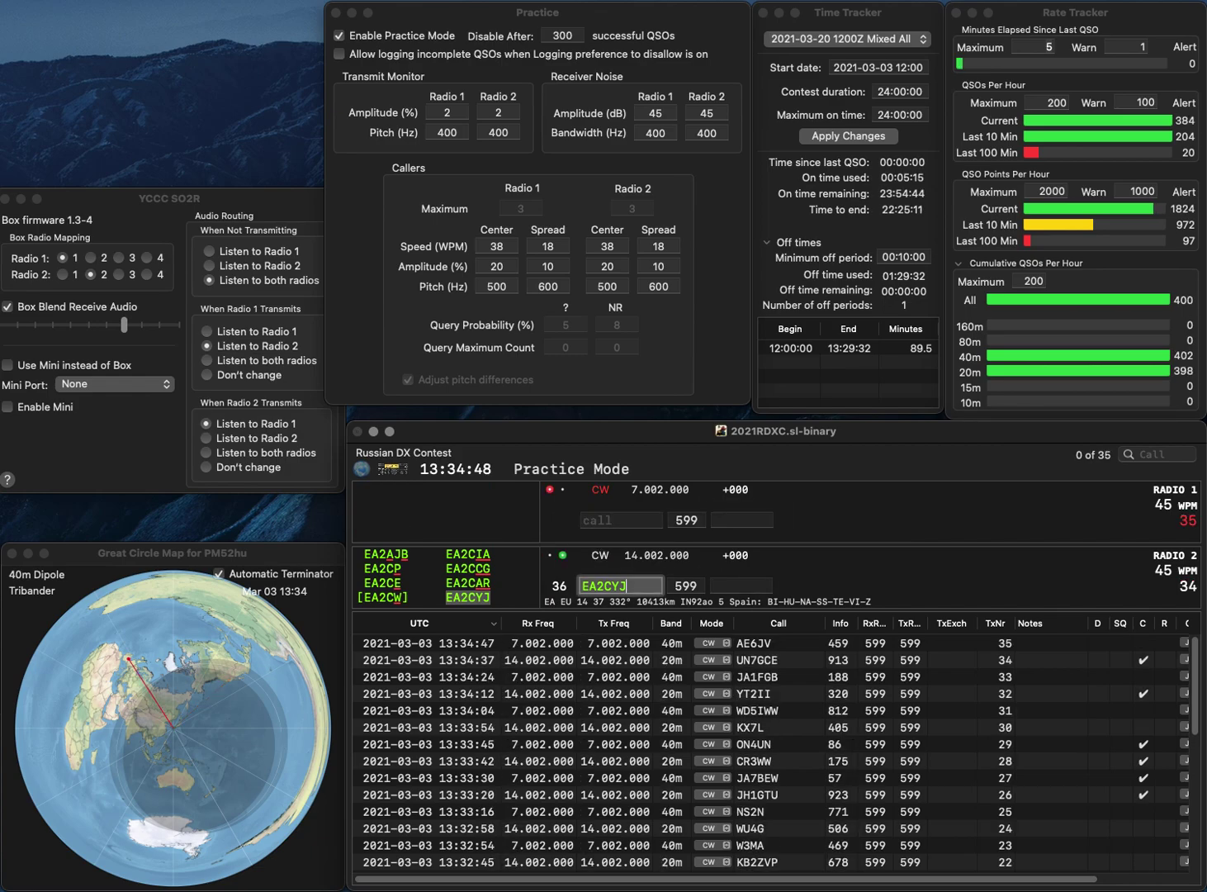
{"action": "type", "text": "39"}
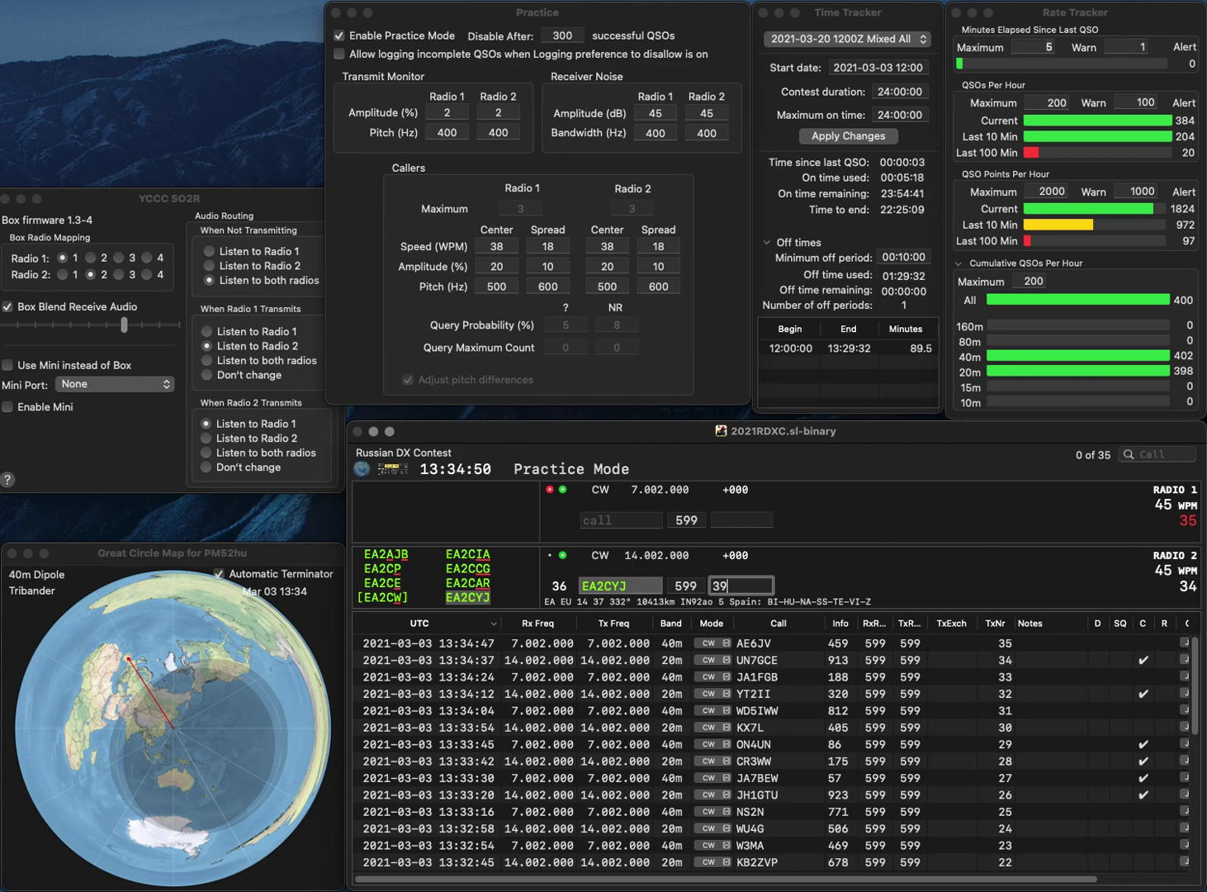
{"action": "key", "text": "Return"}
{"action": "type", "text": "EA4AW"}
{"action": "key", "text": "Return"}
{"action": "type", "text": "L"}
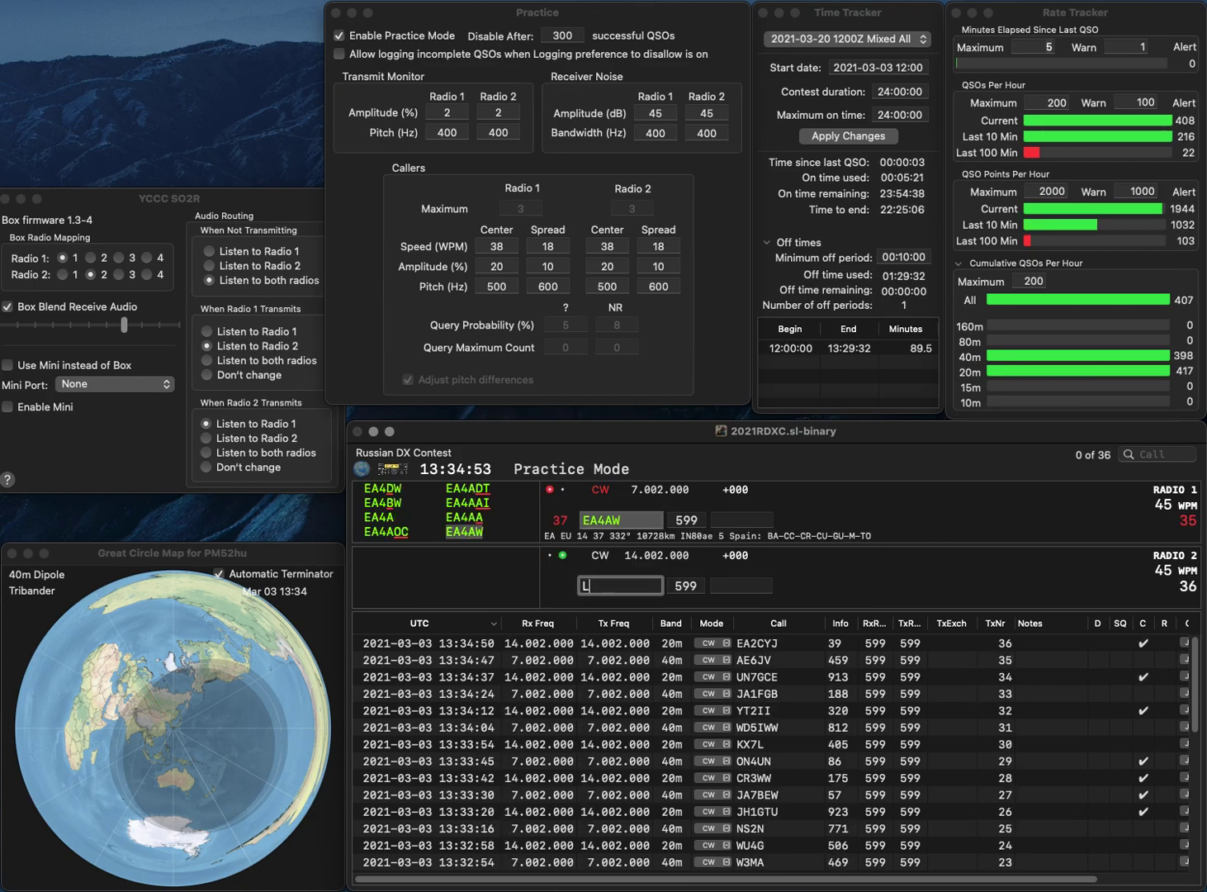
{"action": "type", "text": "Y7T"}
{"action": "key", "text": "Return"}
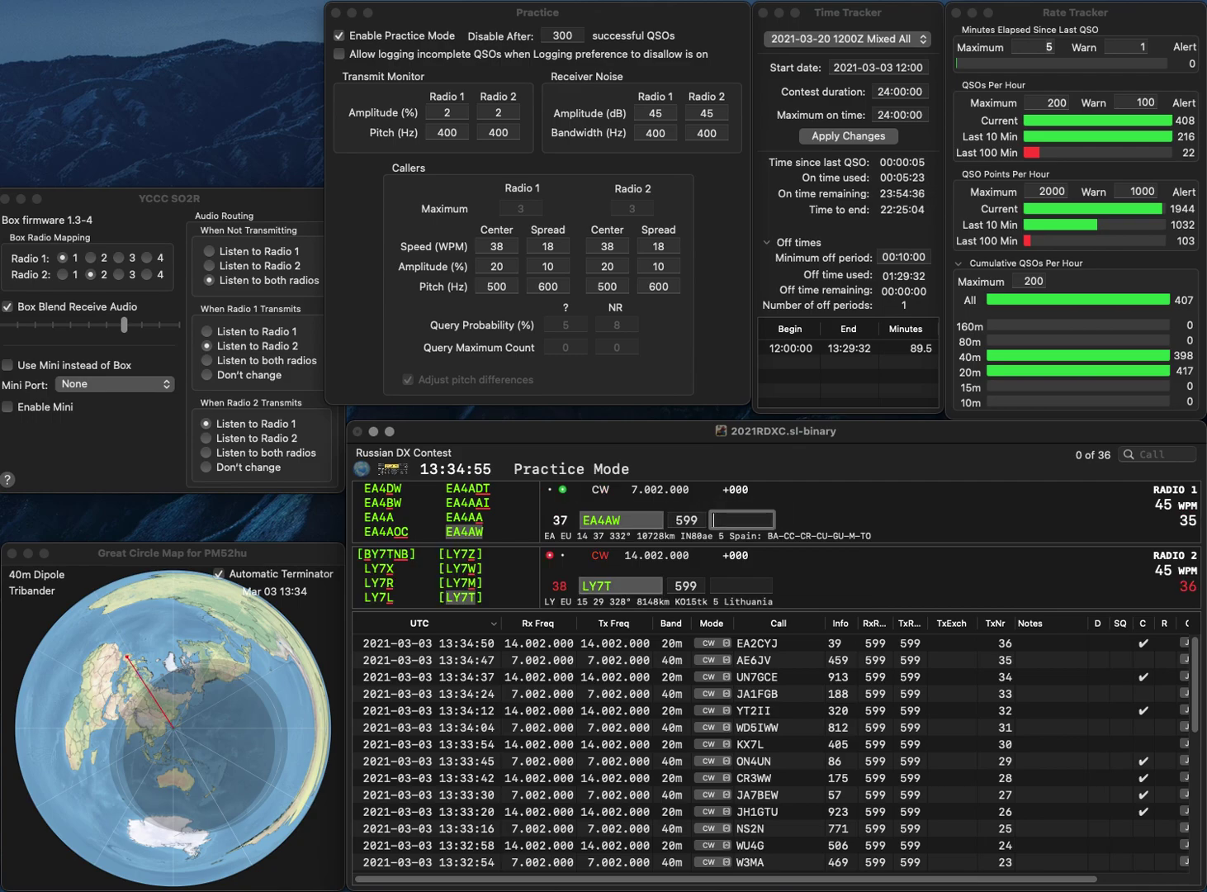
Log EA4AW on Radio 1 with exchange 54 and LY7T on Radio 2 with exchange 410
{"action": "type", "text": "54"}
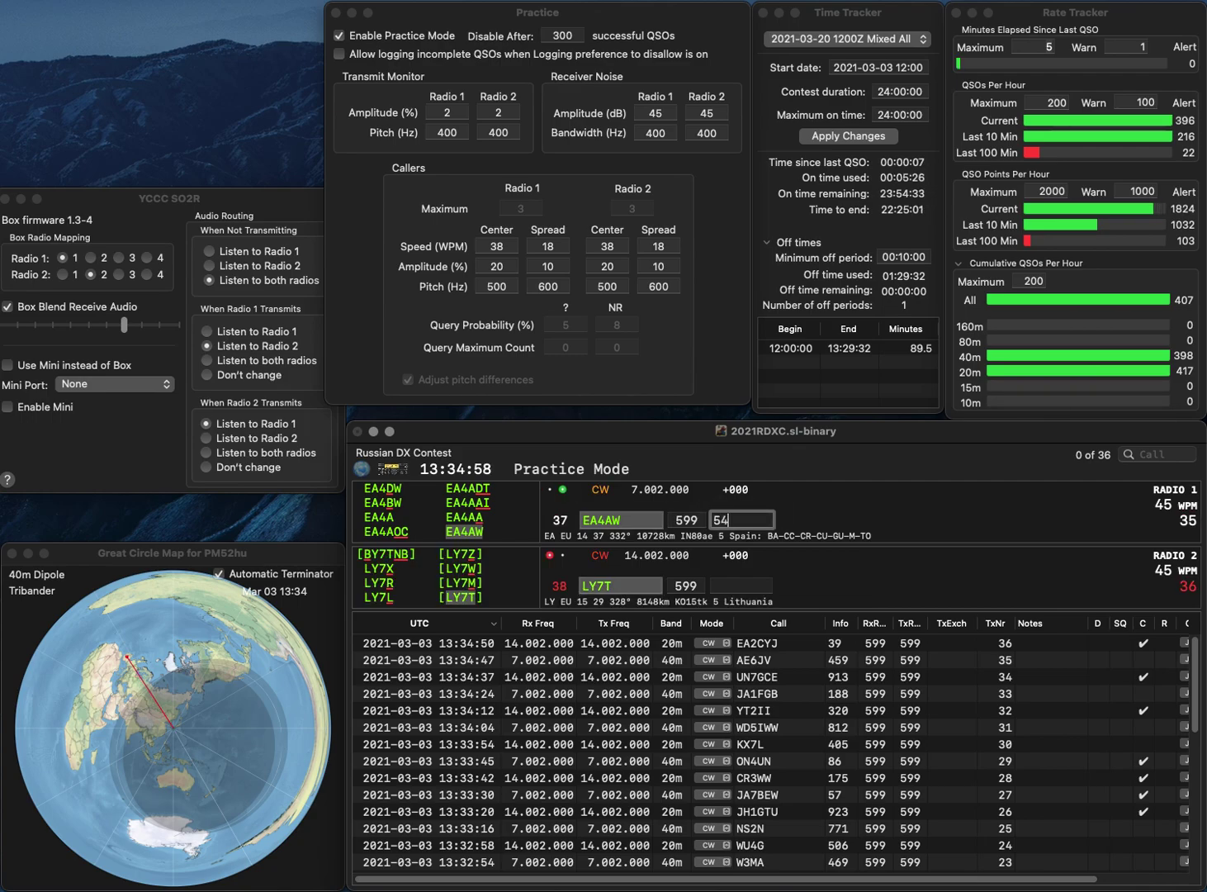
{"action": "key", "text": "Return"}
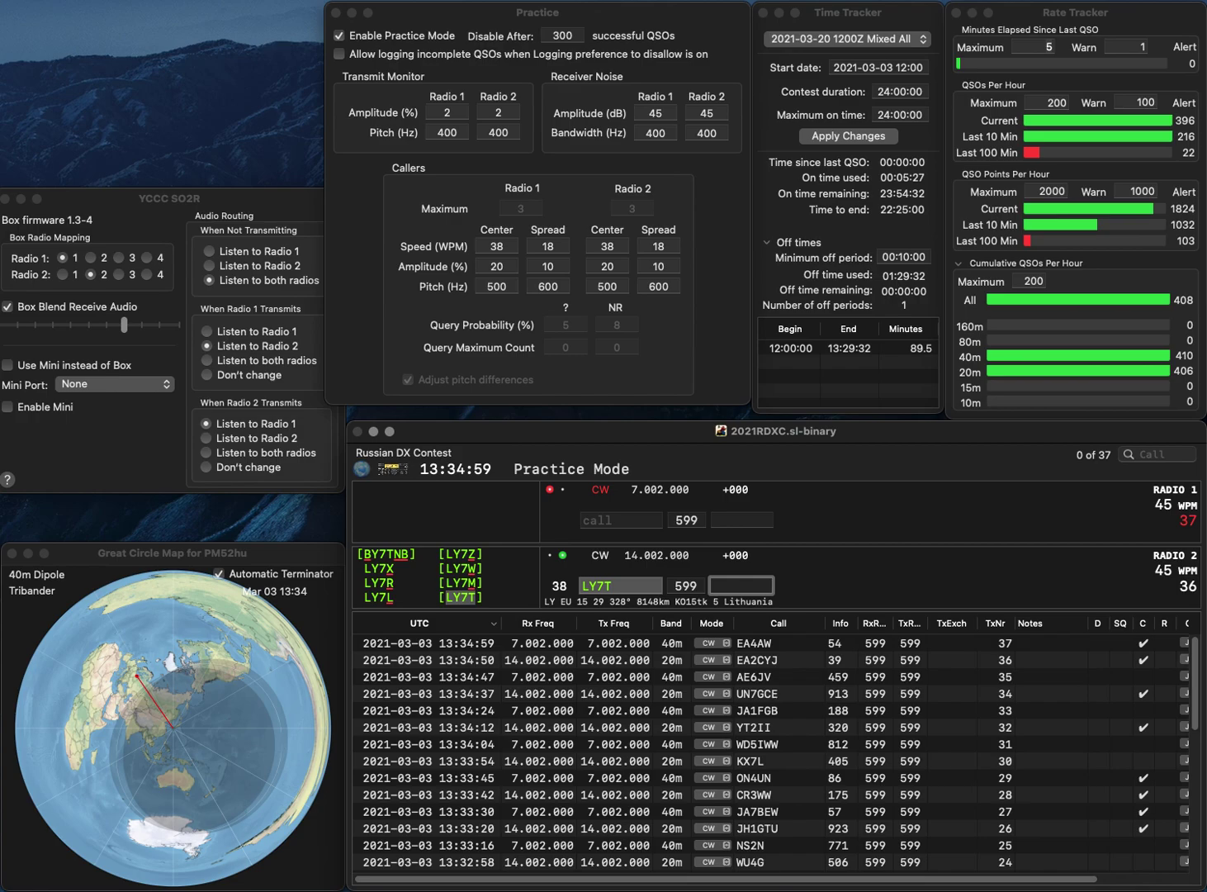
{"action": "type", "text": "410"}
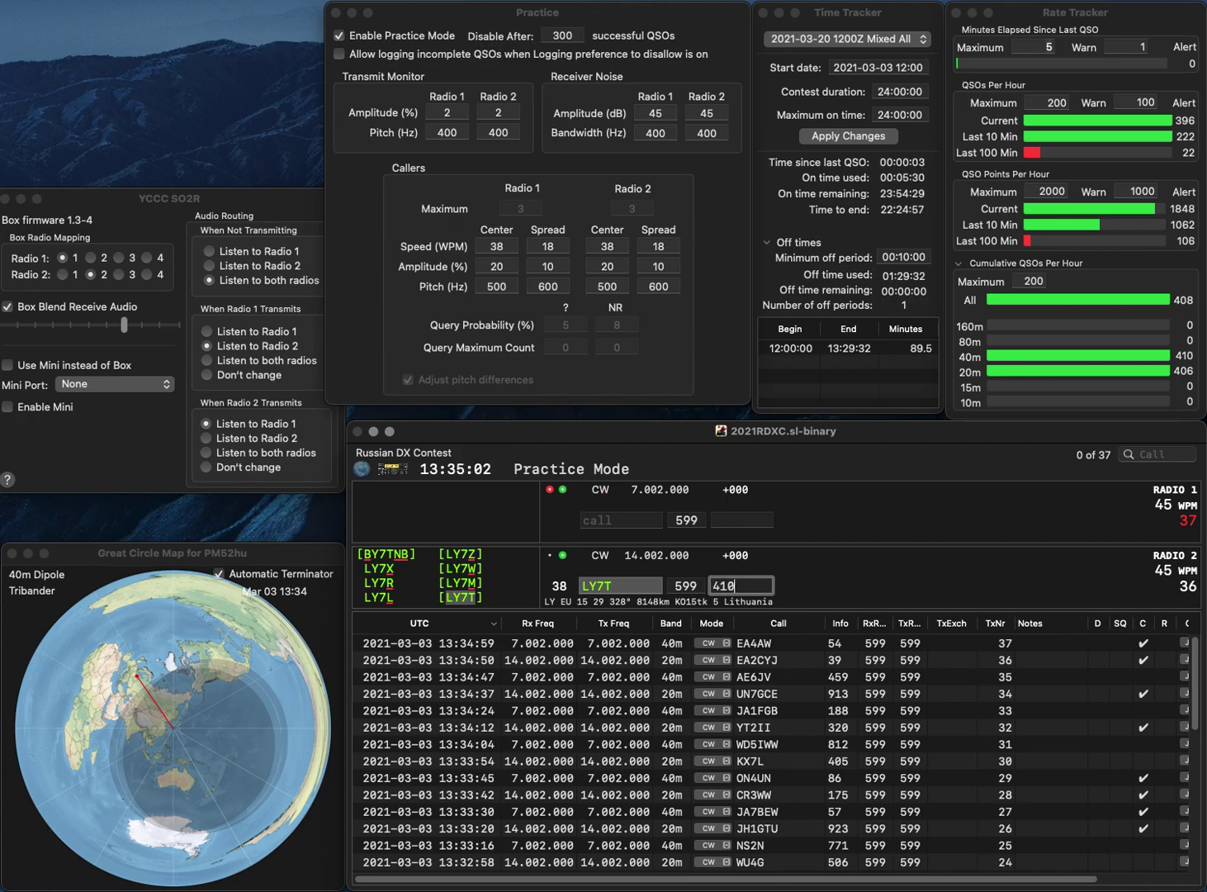
{"action": "key", "text": "Return"}
Enter the partial calls EIZ on Radio 1 and IC on Radio 2, sending each station its exchange
{"action": "type", "text": "EIZ"}
{"action": "key", "text": "Return"}
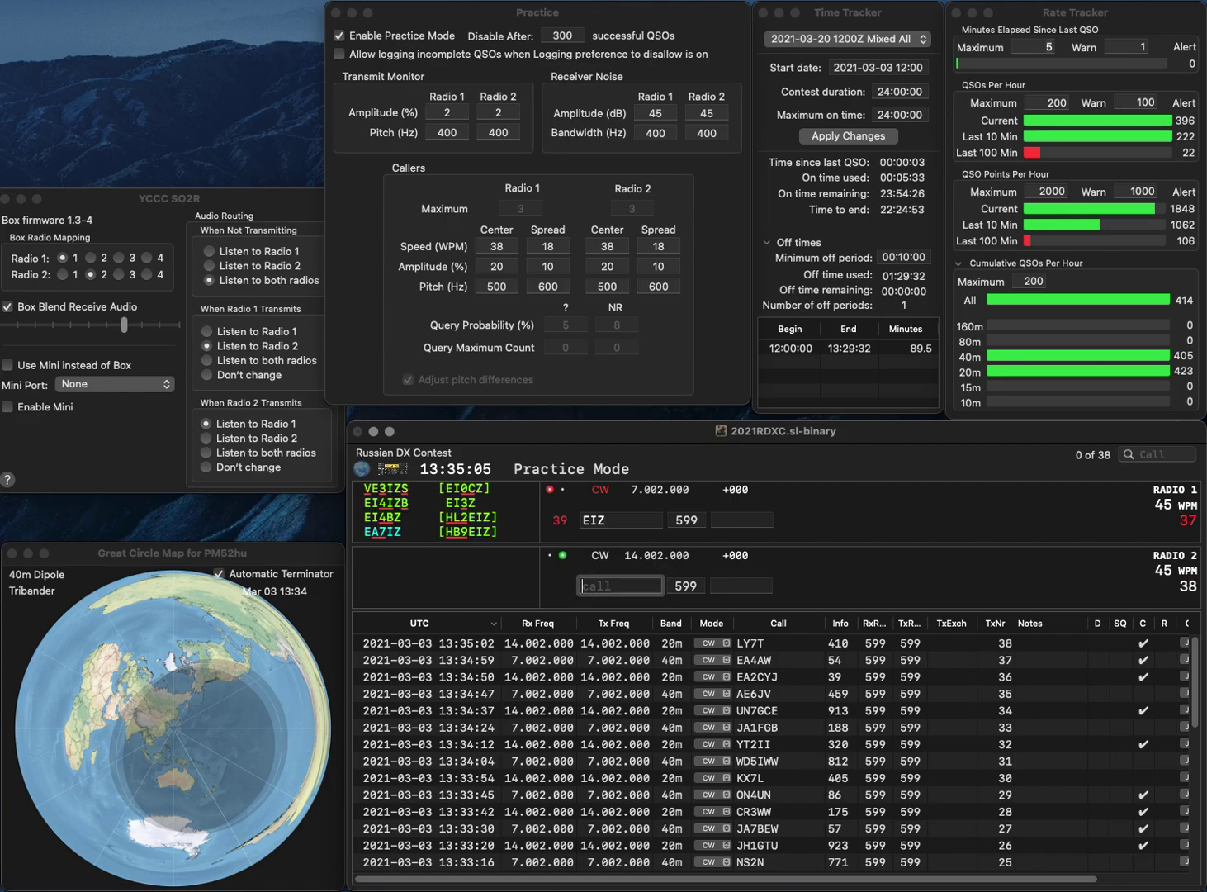
{"action": "type", "text": "IC"}
{"action": "key", "text": "Return"}
Change the partial call on Radio 1 to YL3Z and resend its exchange
{"action": "key", "text": "Left"}
{"action": "key", "text": "Left"}
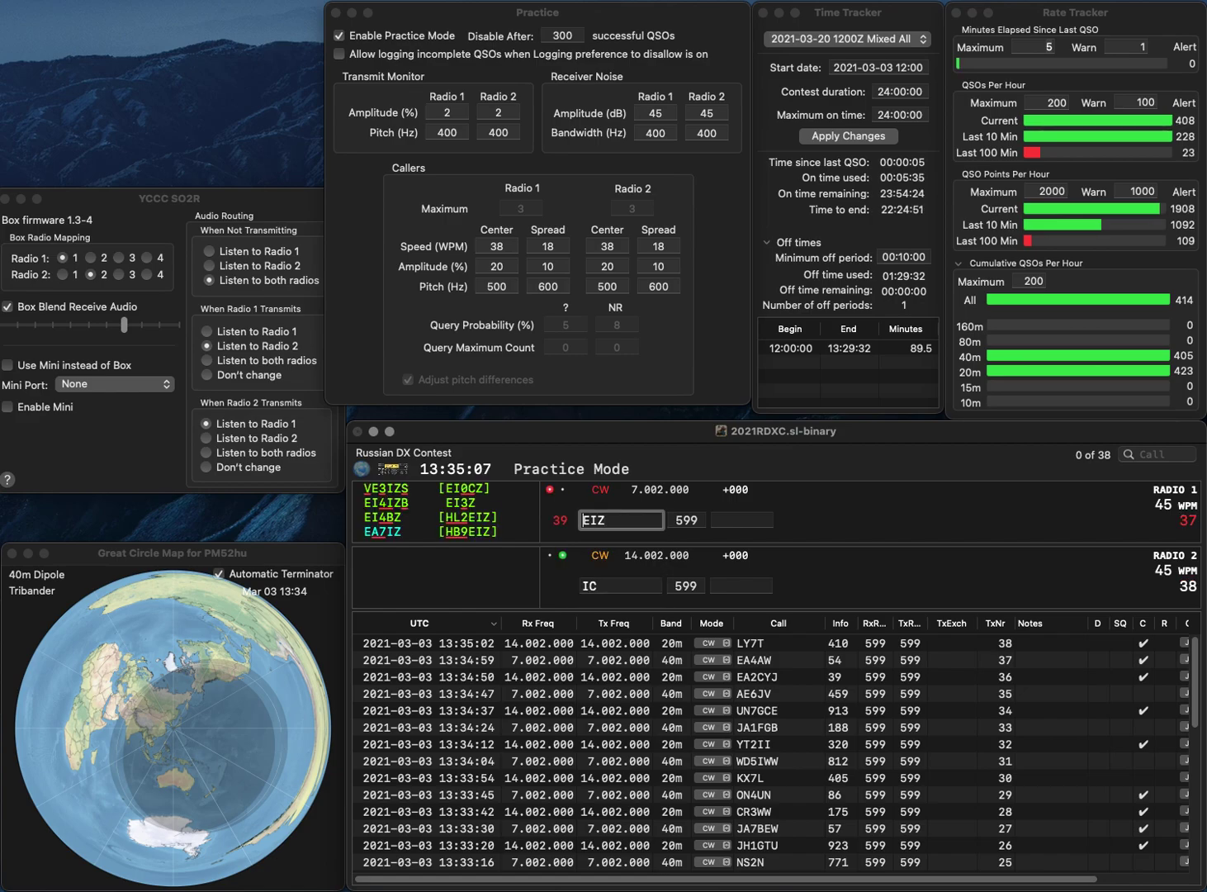
{"action": "key", "text": "BackSpace"}
{"action": "type", "text": "YL"}
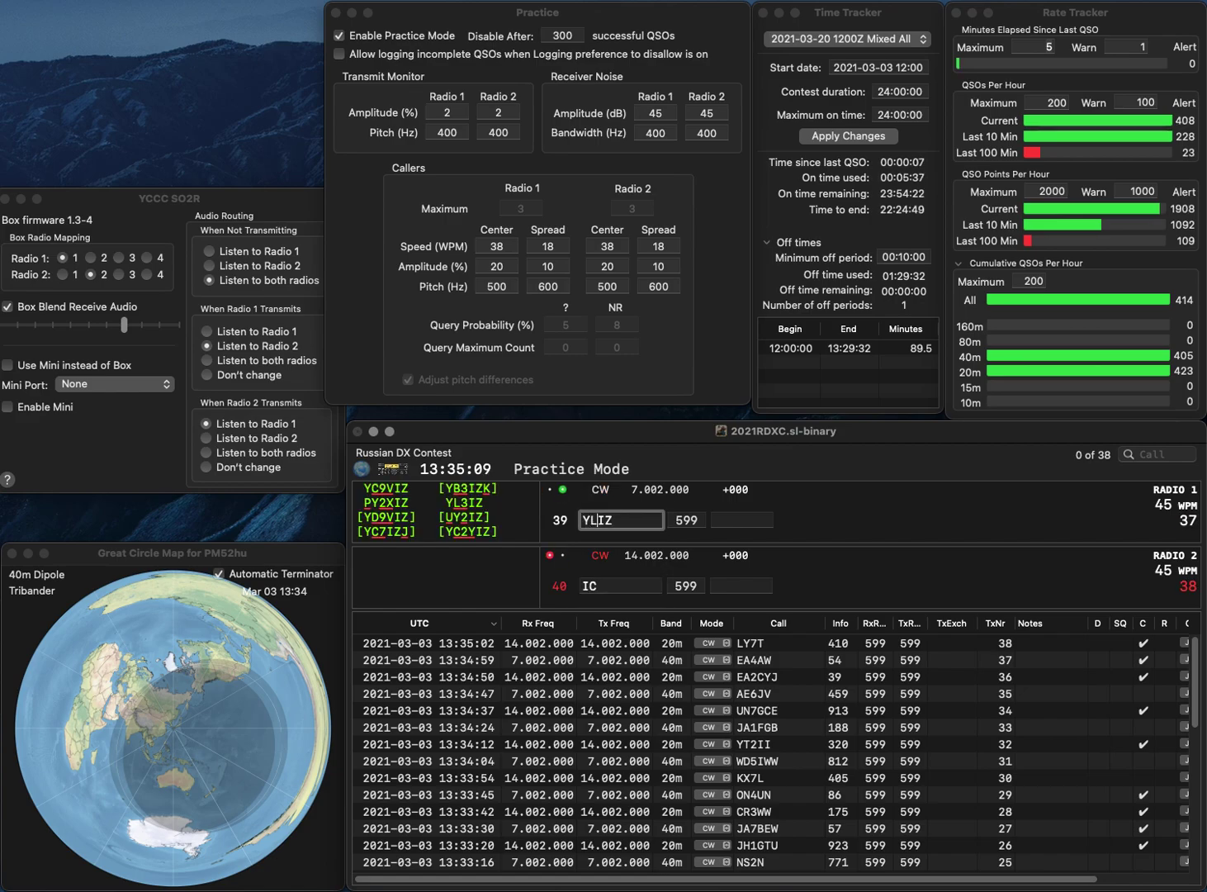
{"action": "key", "text": "Delete"}
{"action": "type", "text": "3"}
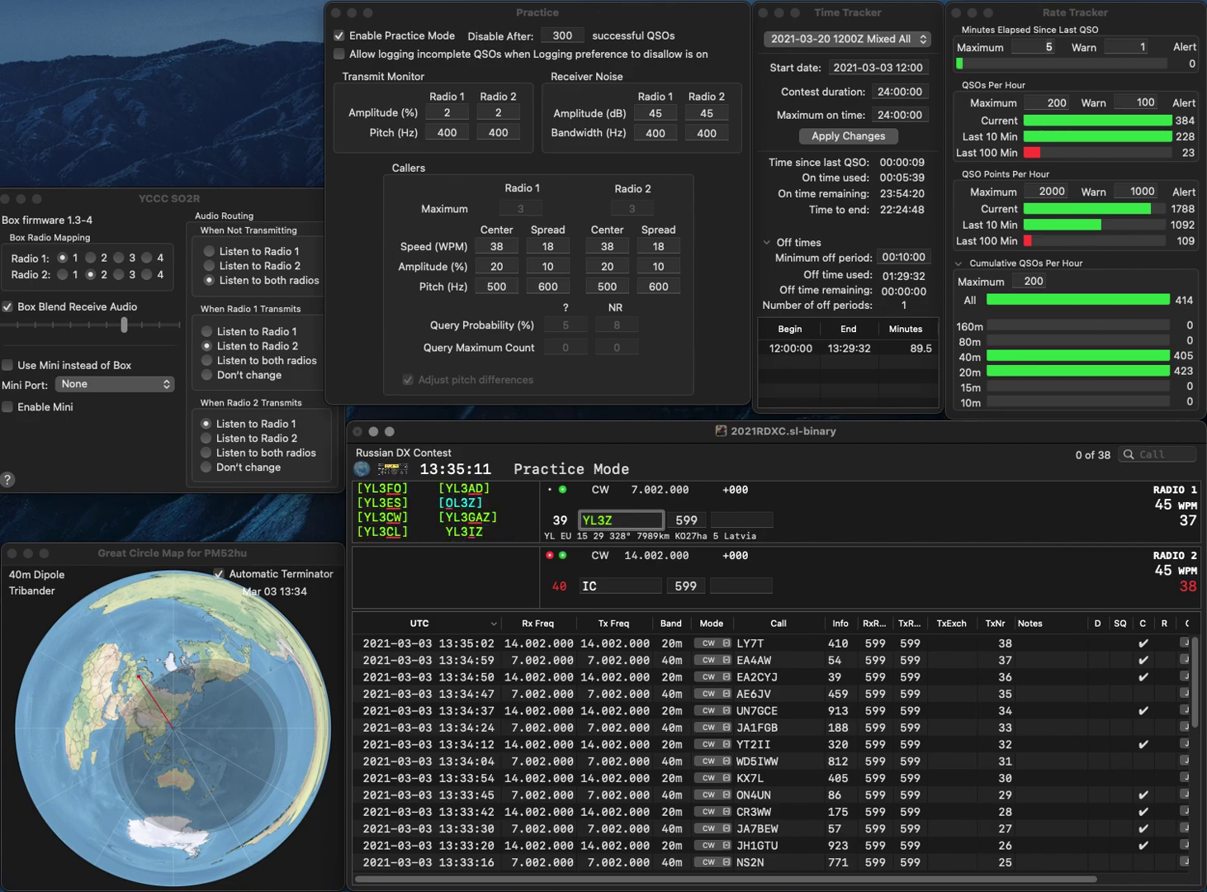
{"action": "key", "text": "Return"}
Correct the Radio 2 call to TC3N and the Radio 1 call to YL3IZ, resending each station its exchange
{"action": "key", "text": "BackSpace"}
{"action": "key", "text": "BackSpace"}
{"action": "type", "text": "TC3N"}
{"action": "key", "text": "Return"}
{"action": "key", "text": "BackSpace"}
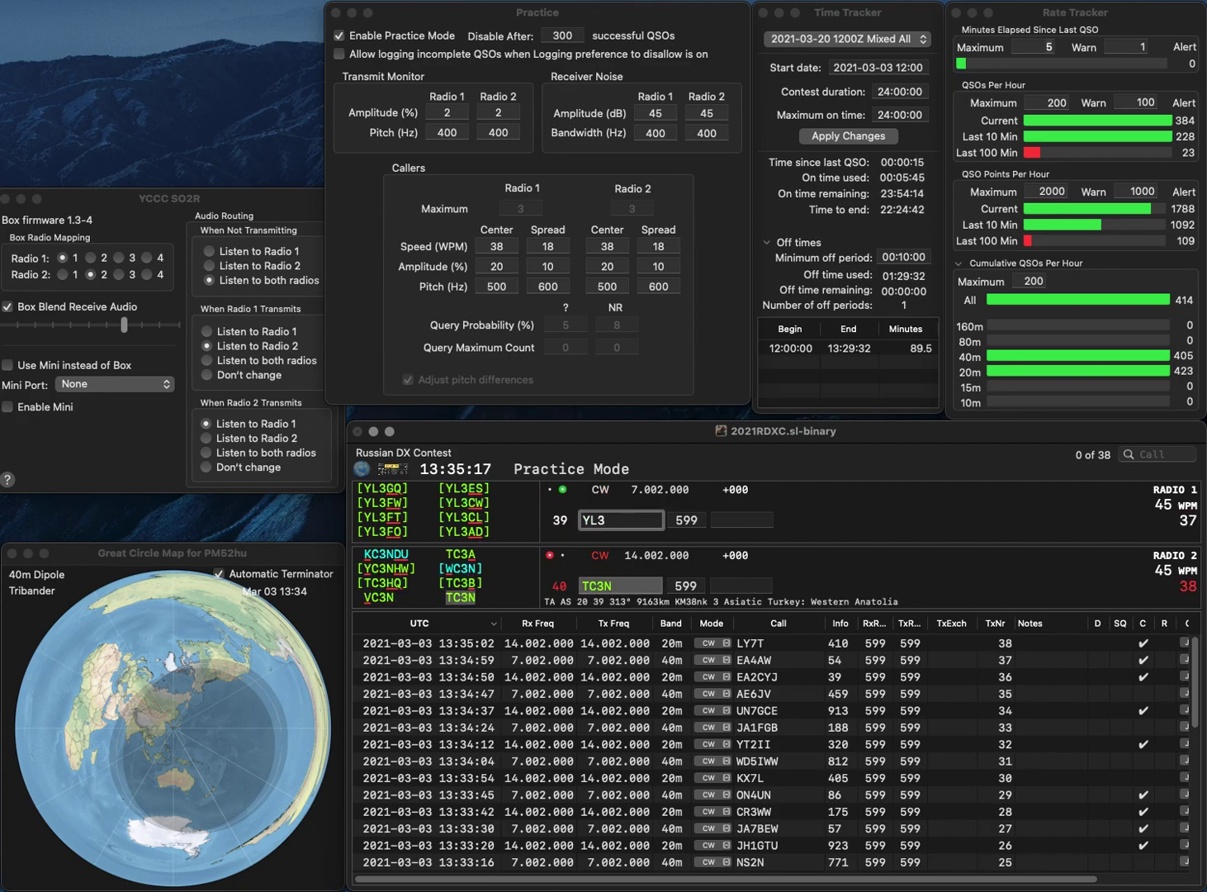
{"action": "type", "text": "IZ"}
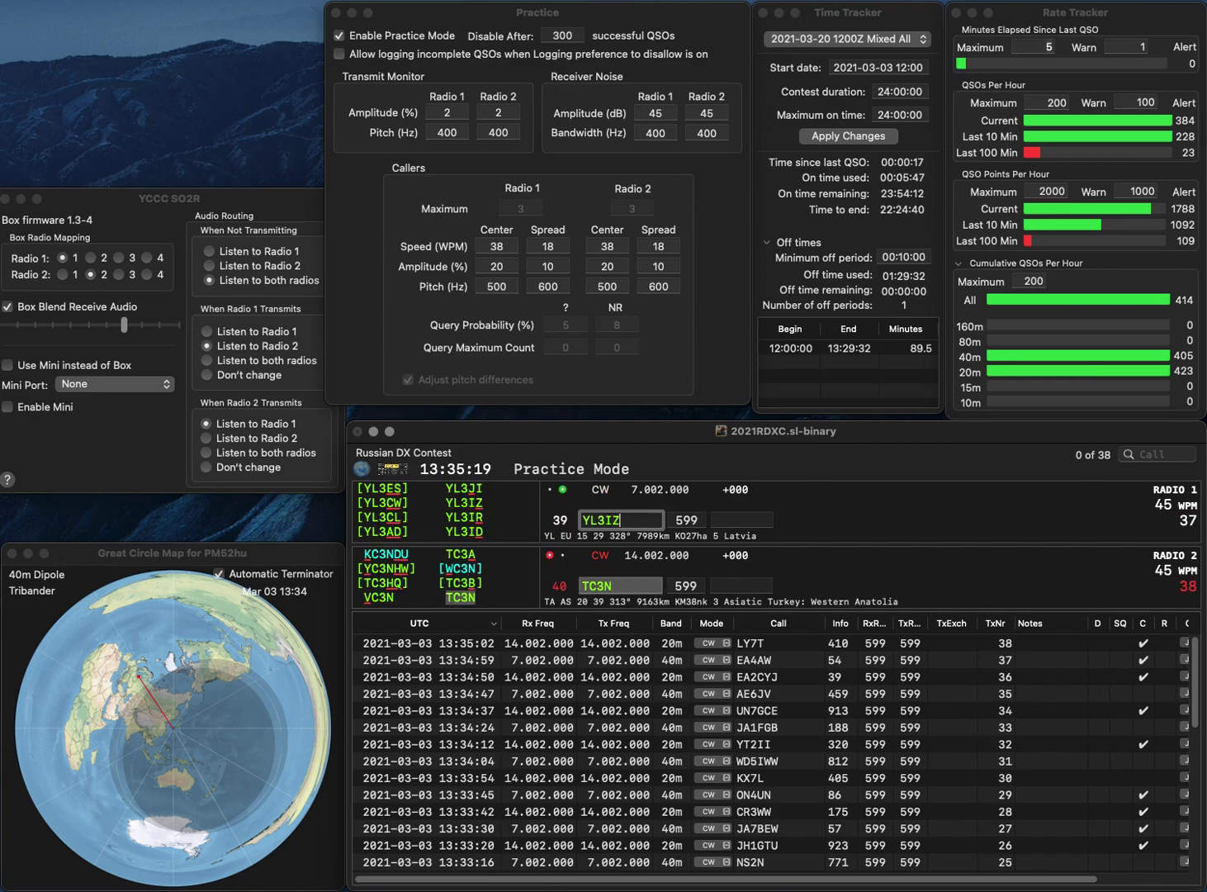
{"action": "key", "text": "Return"}
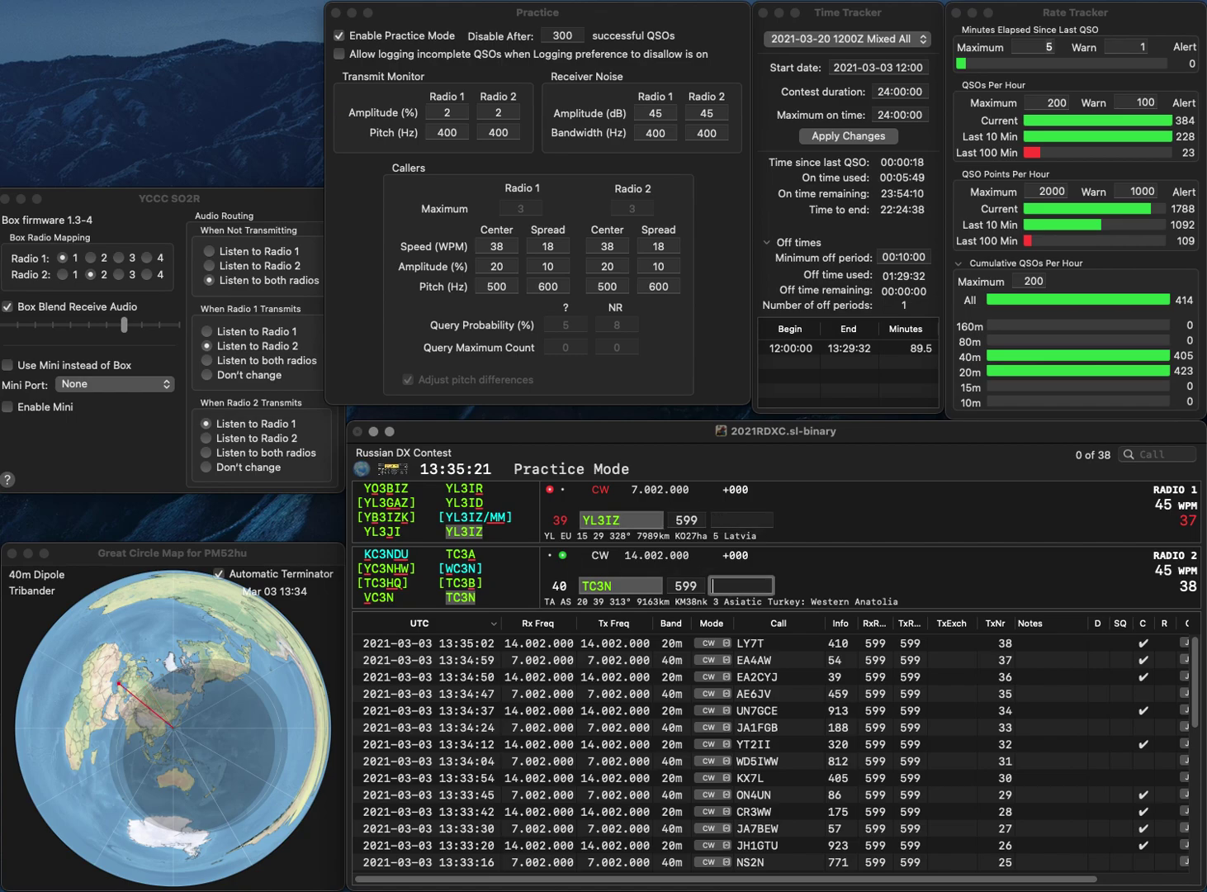
Log TC3N on Radio 2 with exchange 928 and YL3IZ on Radio 1 with exchange 176
{"action": "type", "text": "928"}
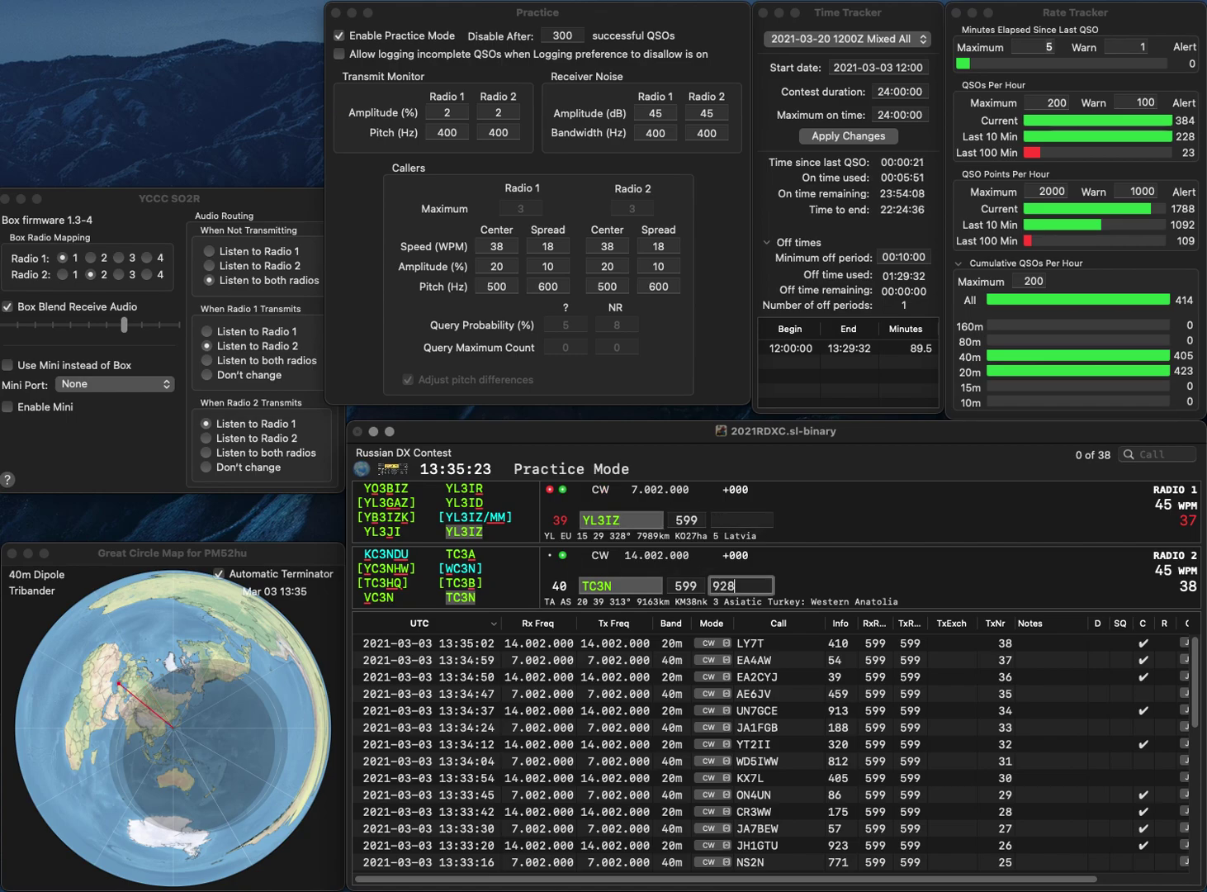
{"action": "key", "text": "Return"}
{"action": "type", "text": "176"}
{"action": "key", "text": "Return"}
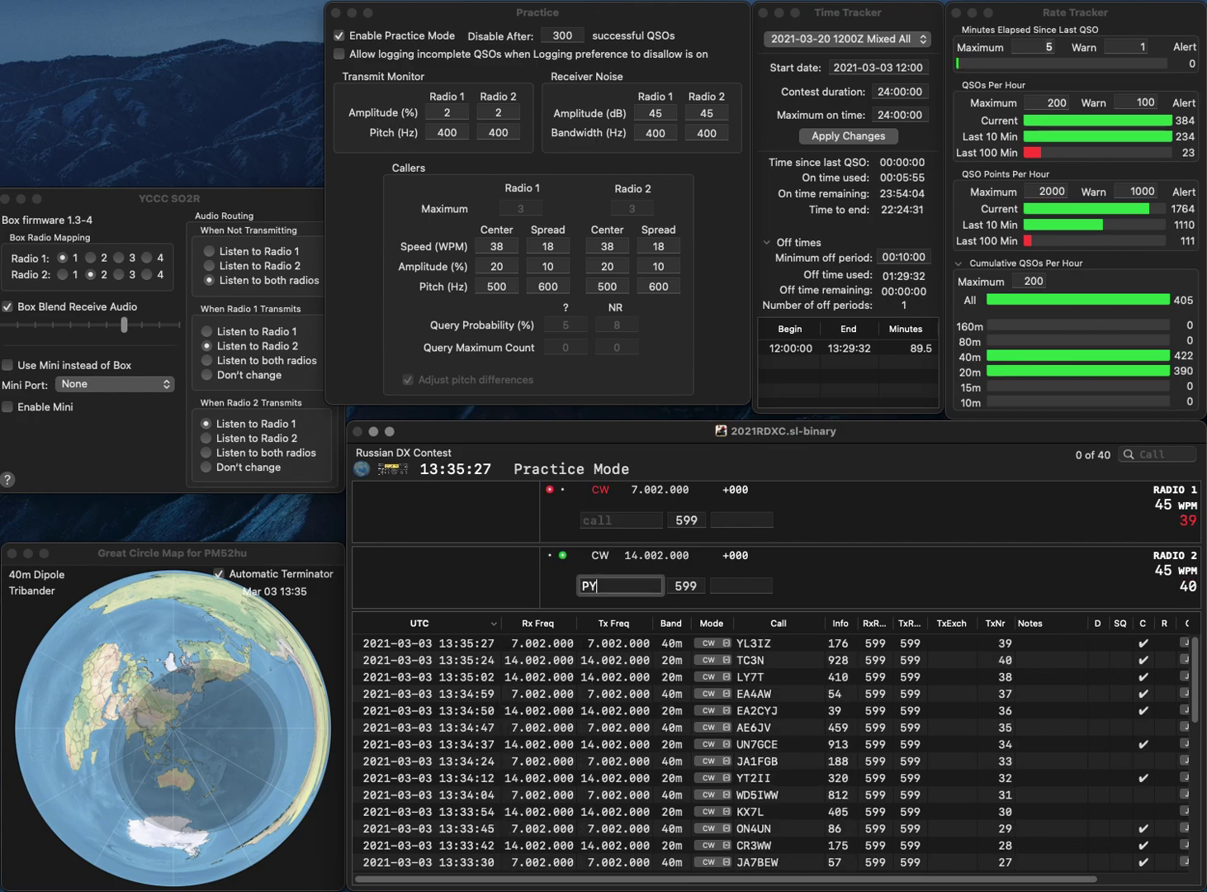
{"action": "type", "text": "PY3TX"}
{"action": "key", "text": "Return"}
{"action": "type", "text": "W4EF"}
{"action": "key", "text": "Return"}
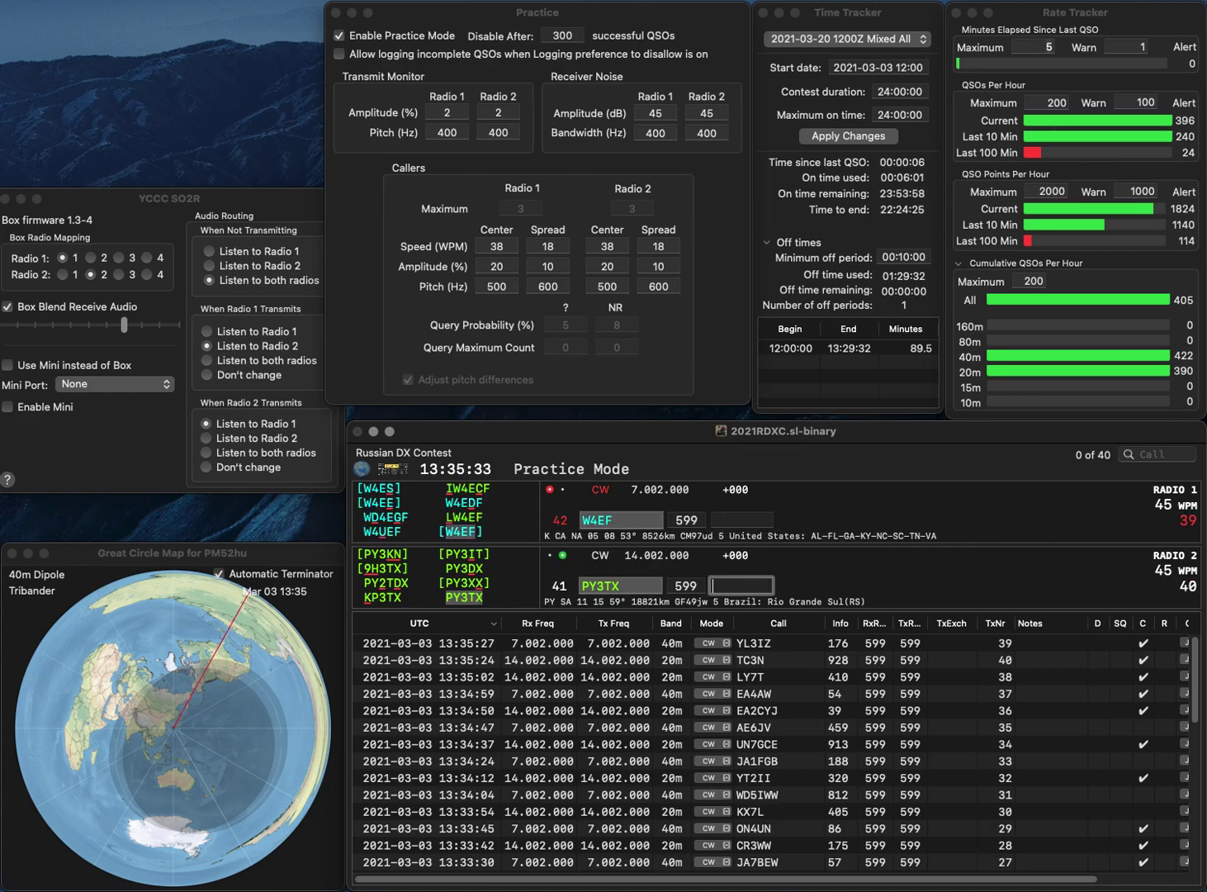
{"action": "type", "text": "266"}
{"action": "key", "text": "Return"}
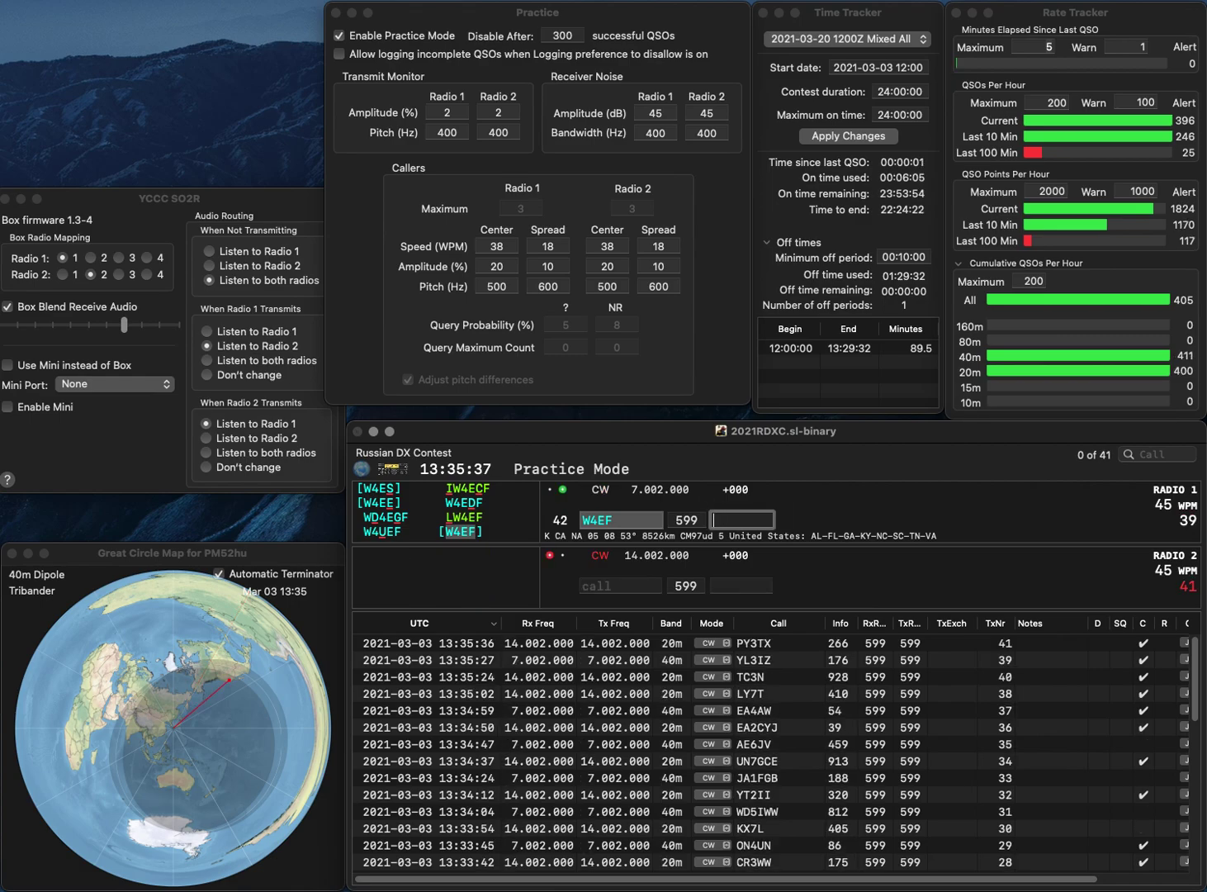
{"action": "type", "text": "617"}
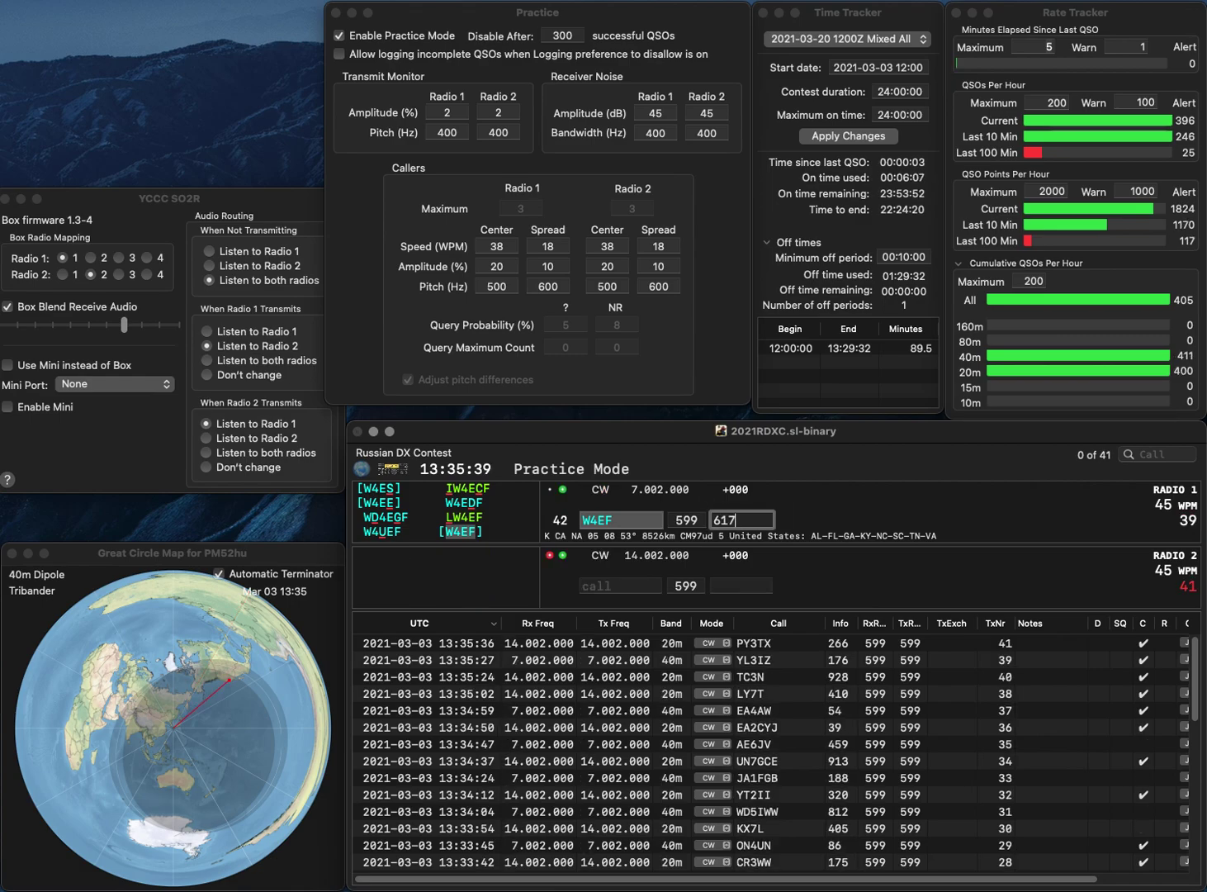
{"action": "key", "text": "Return"}
Enter the partial call X on Radio 2 and the call AA5XA on Radio 1, sending each station its exchange
{"action": "type", "text": "X"}
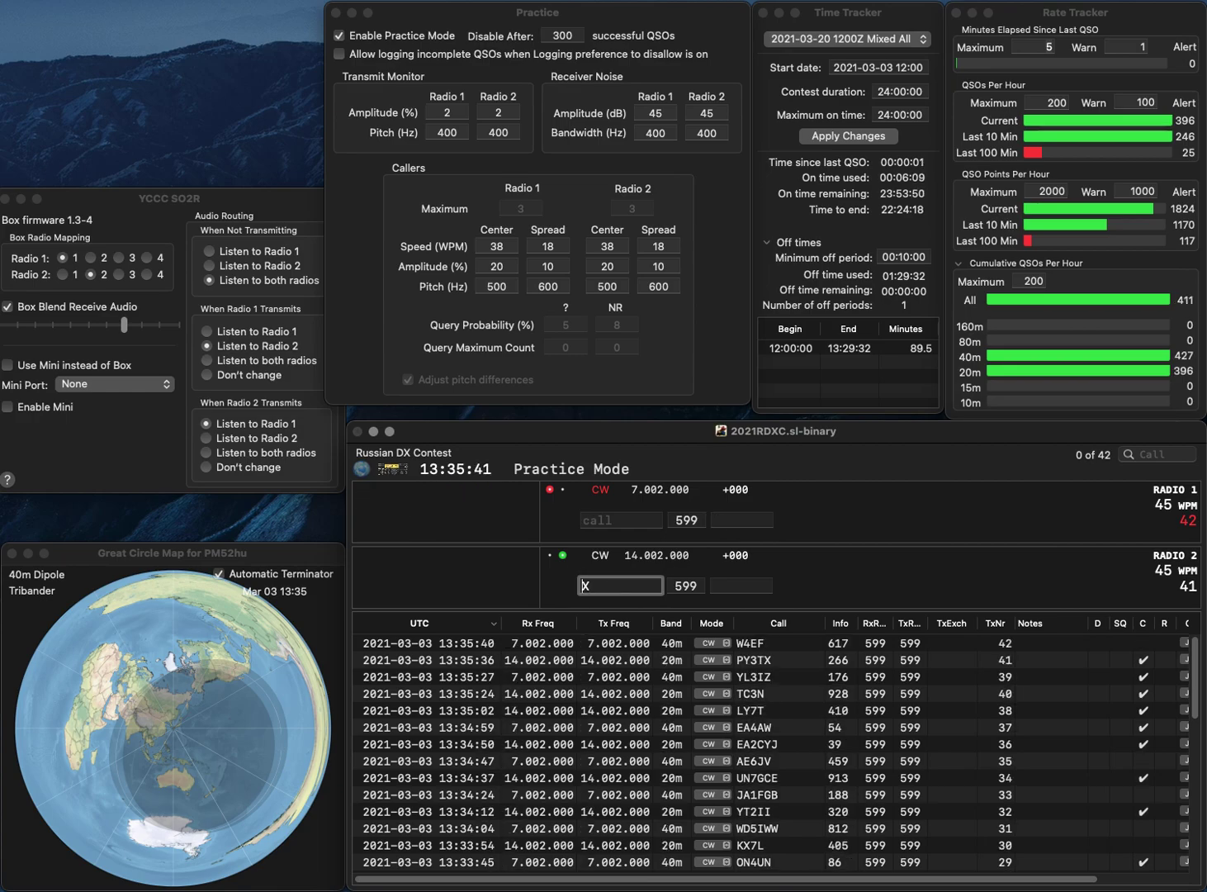
{"action": "key", "text": "Return"}
{"action": "type", "text": "AA"}
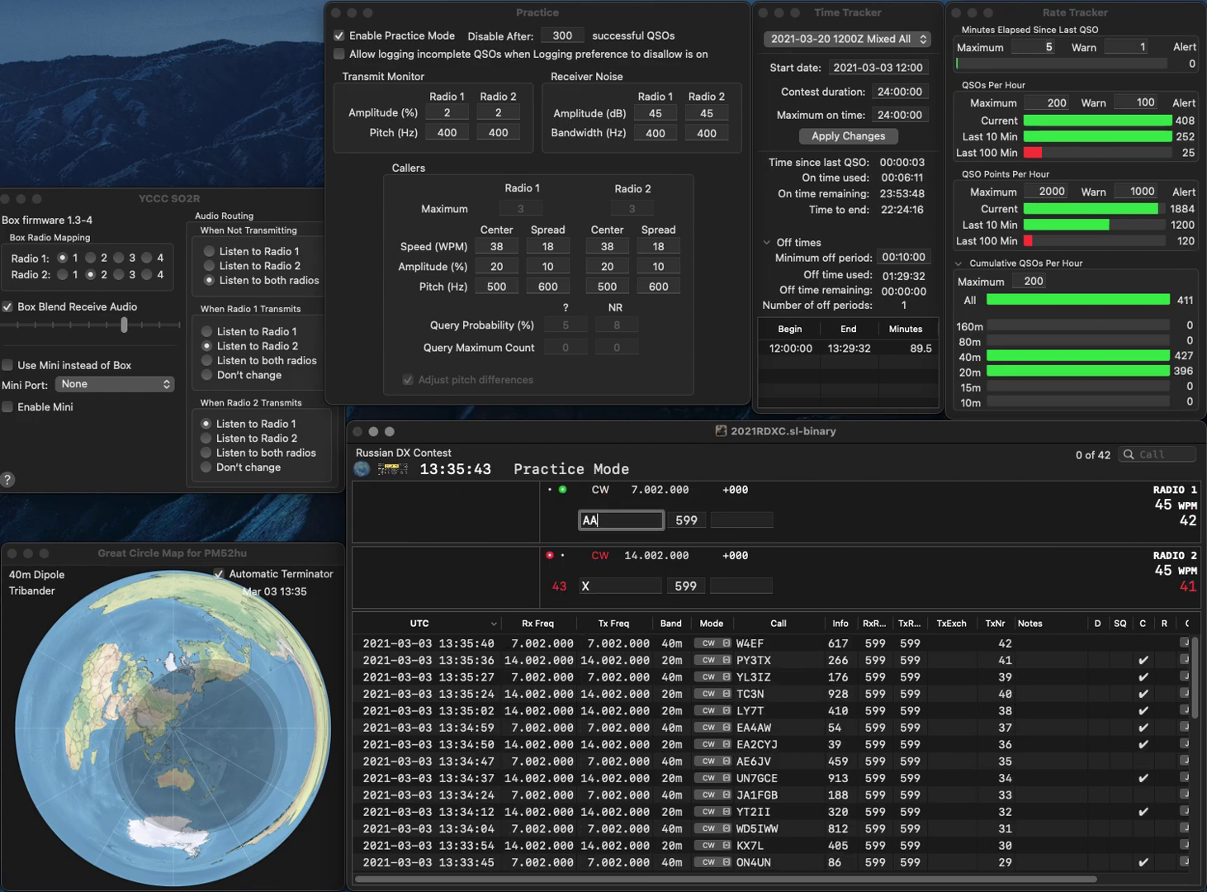
{"action": "type", "text": "5XA"}
{"action": "key", "text": "Return"}
{"action": "type", "text": "U"}
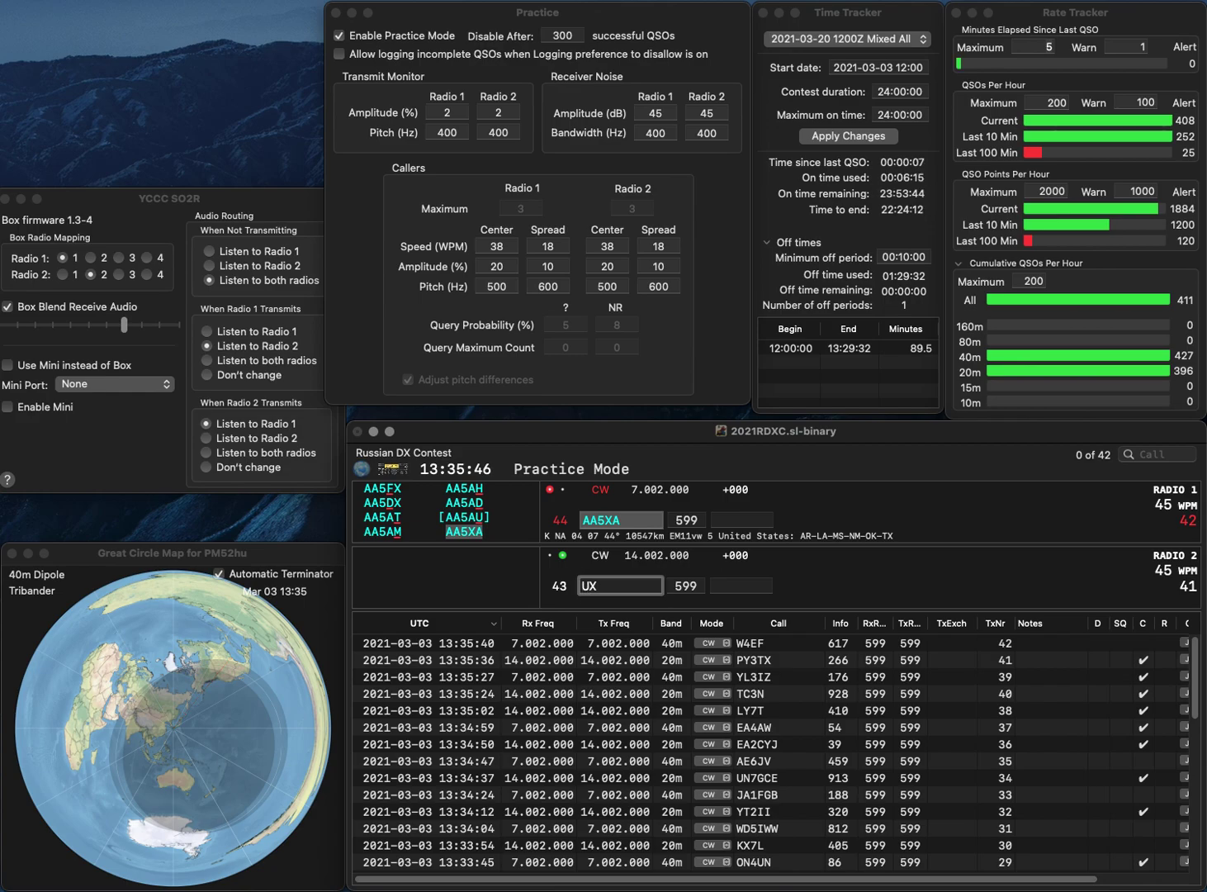
{"action": "key", "text": "Return"}
{"action": "type", "text": "828"}
{"action": "key", "text": "Return"}
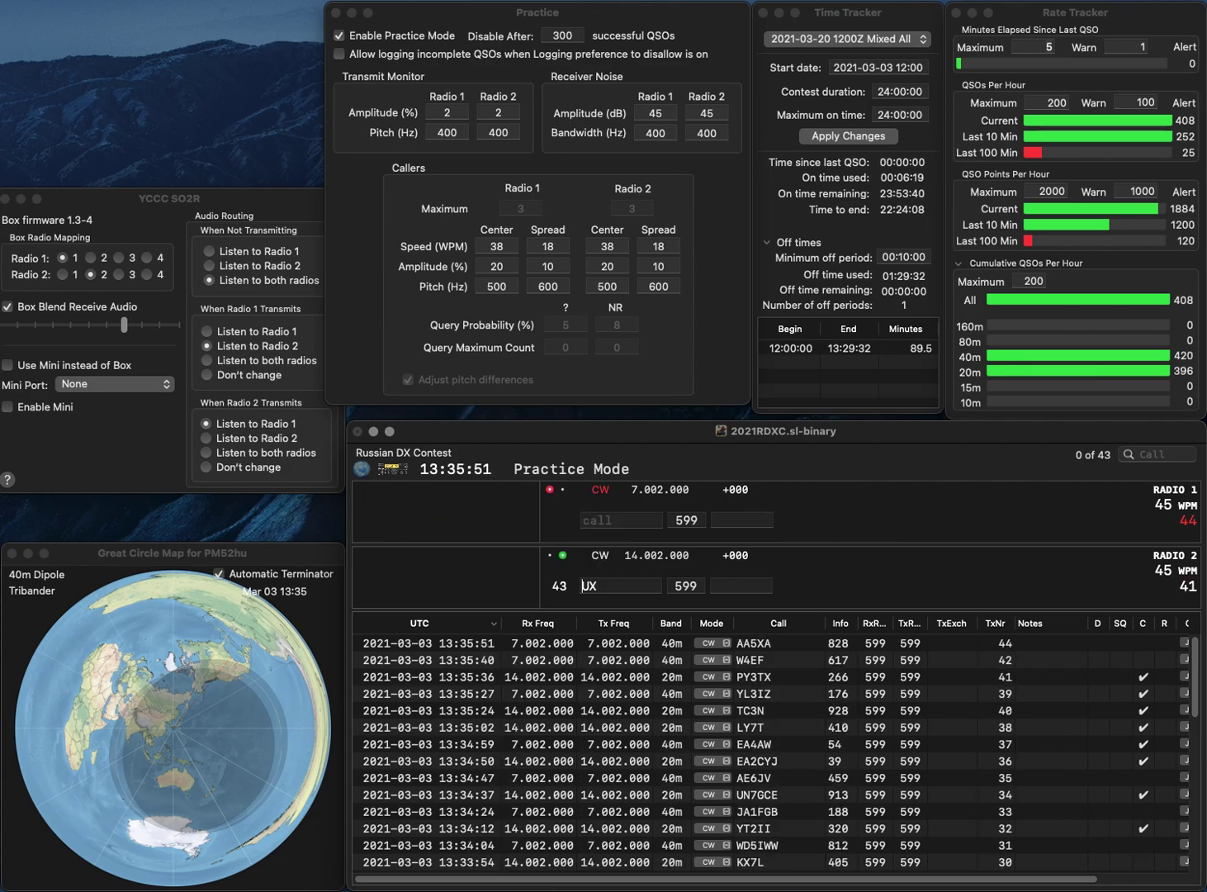
Correct the Radio 2 call to WU5X and resend its exchange
{"action": "key", "text": "BackSpace"}
{"action": "type", "text": "W"}
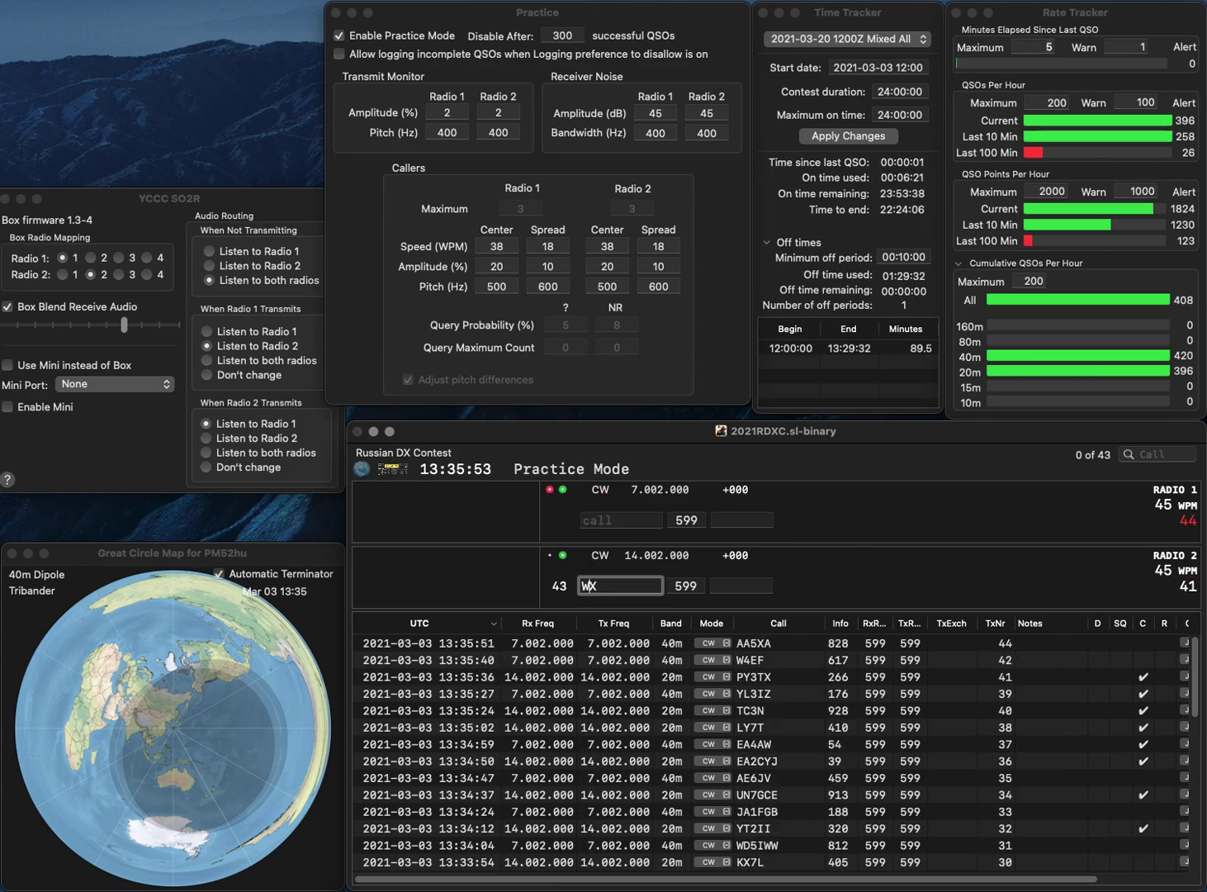
{"action": "type", "text": "U5"}
{"action": "key", "text": "Return"}
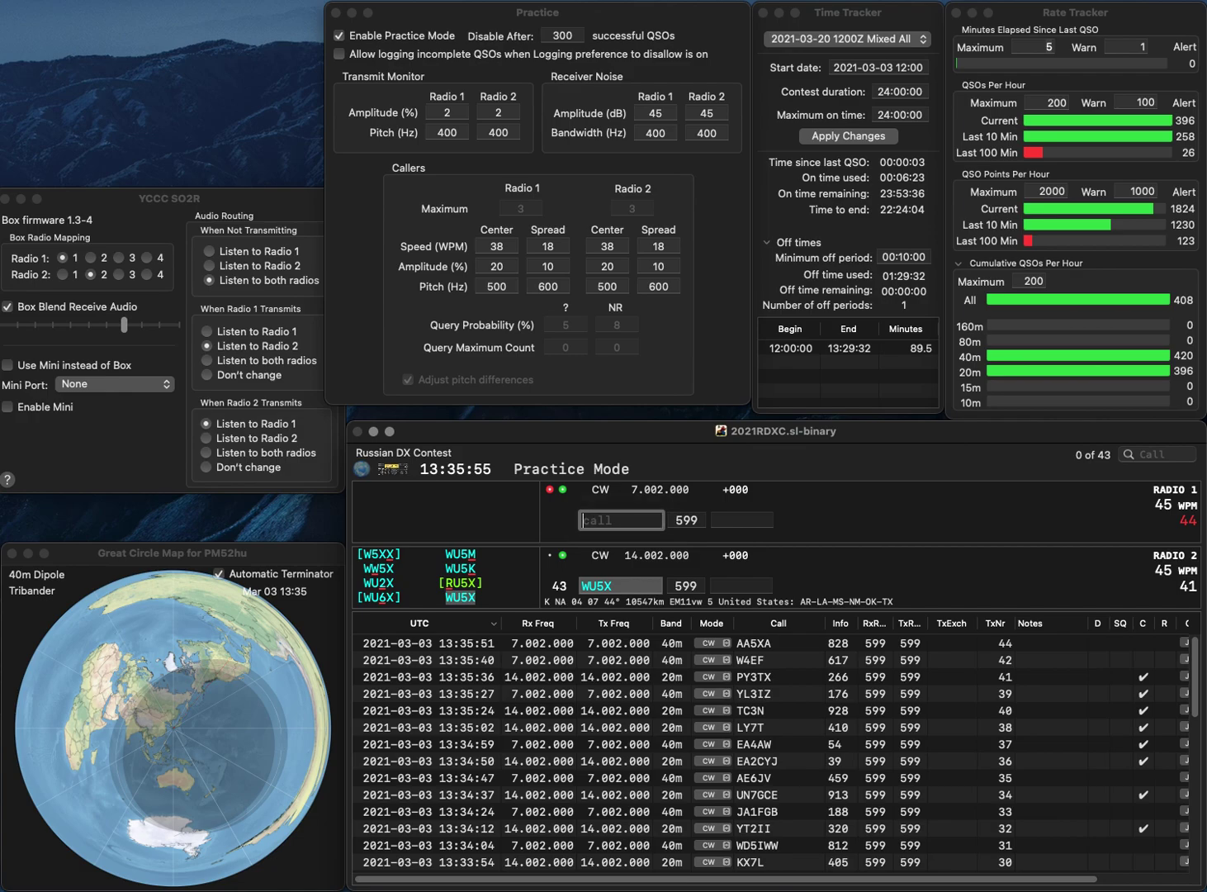
{"action": "key", "text": "Down"}
{"action": "key", "text": "Return"}
{"action": "type", "text": "WA4GGK"}
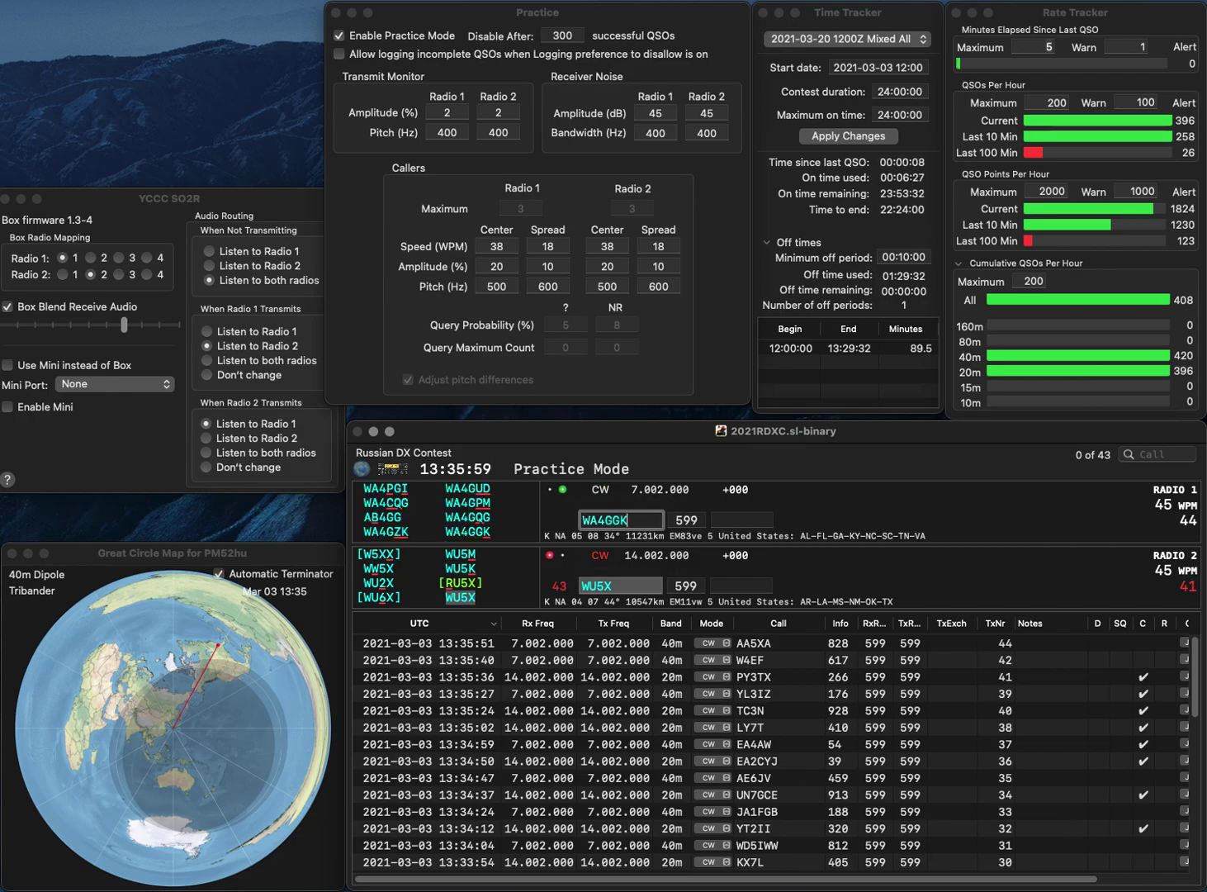
{"action": "key", "text": "Return"}
{"action": "type", "text": "84"}
{"action": "key", "text": "Return"}
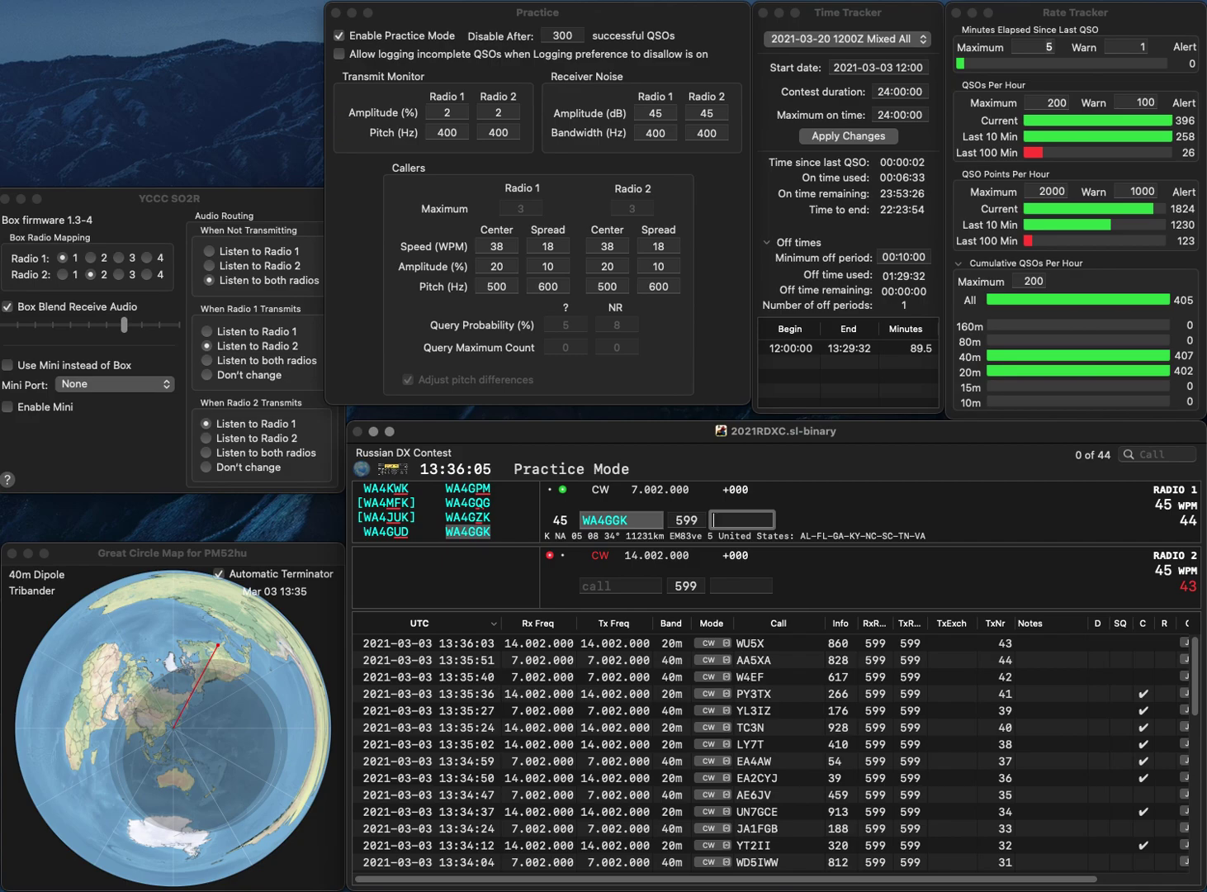
{"action": "key", "text": "Return"}
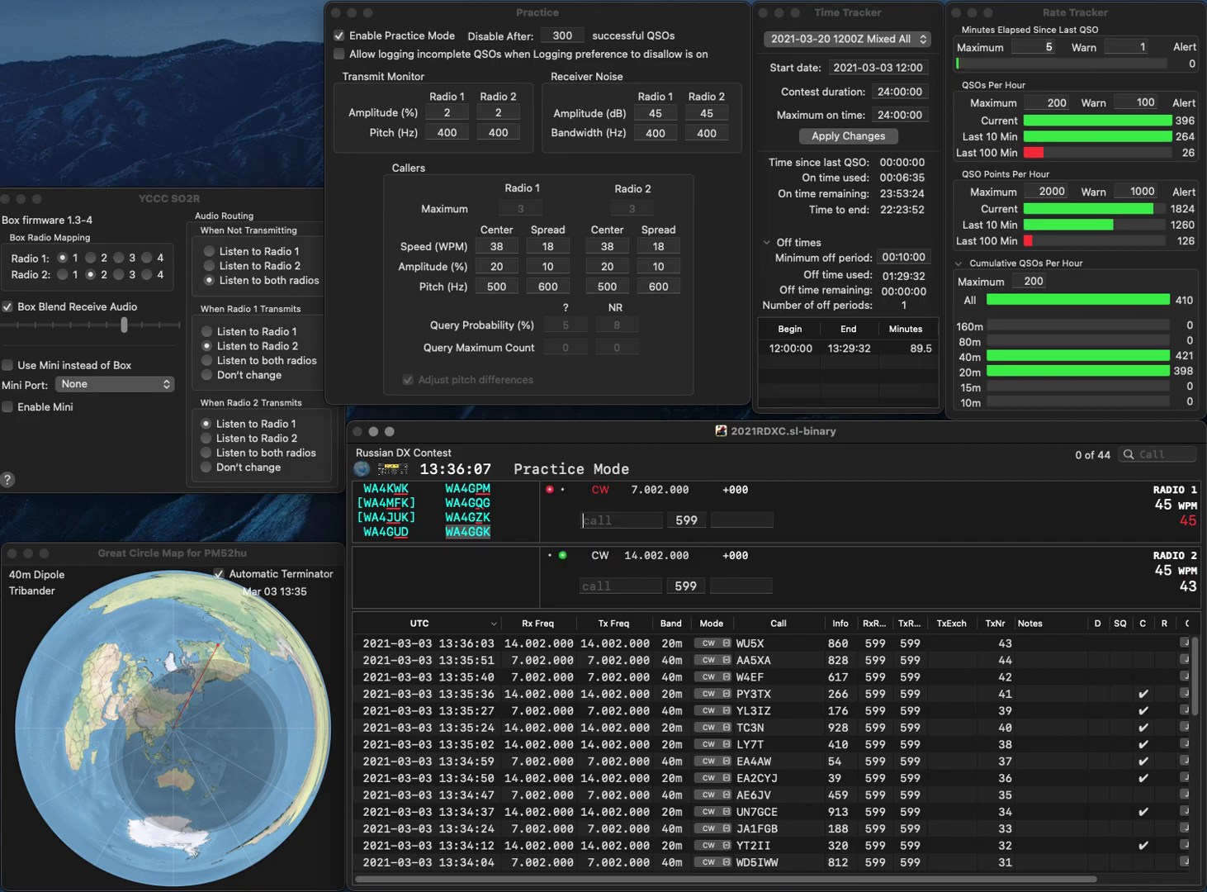
{"action": "type", "text": "Q"}
{"action": "key", "text": "BackSpace"}
{"action": "type", "text": "P"}
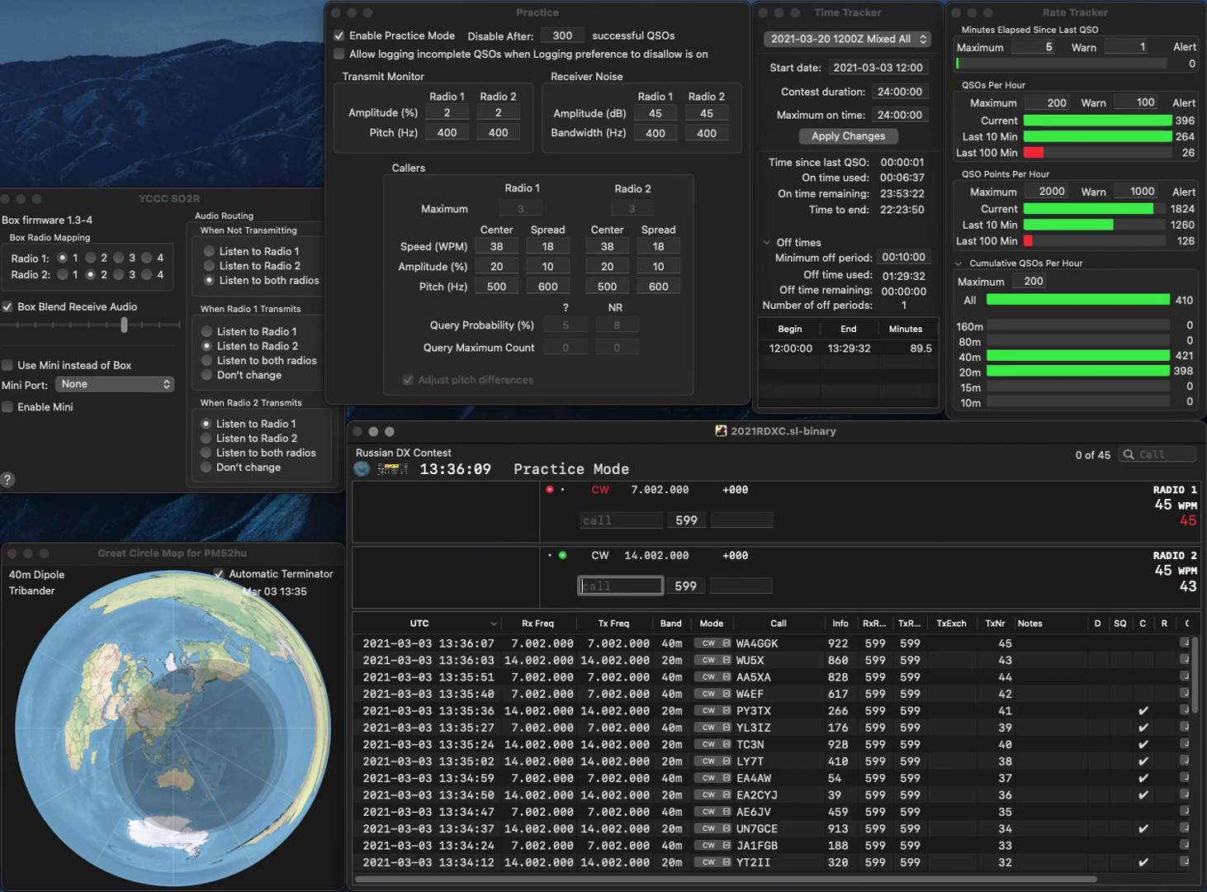
{"action": "type", "text": "IP"}
{"action": "key", "text": "Return"}
Enter the call W1RQ on Radio 1 and correct the Radio 2 call to NT6Q, sending each station its exchange
{"action": "type", "text": "W1RQ"}
{"action": "key", "text": "Return"}
{"action": "type", "text": "NT6"}
{"action": "key", "text": "Delete"}
{"action": "key", "text": "Delete"}
{"action": "type", "text": "Q"}
{"action": "key", "text": "Return"}
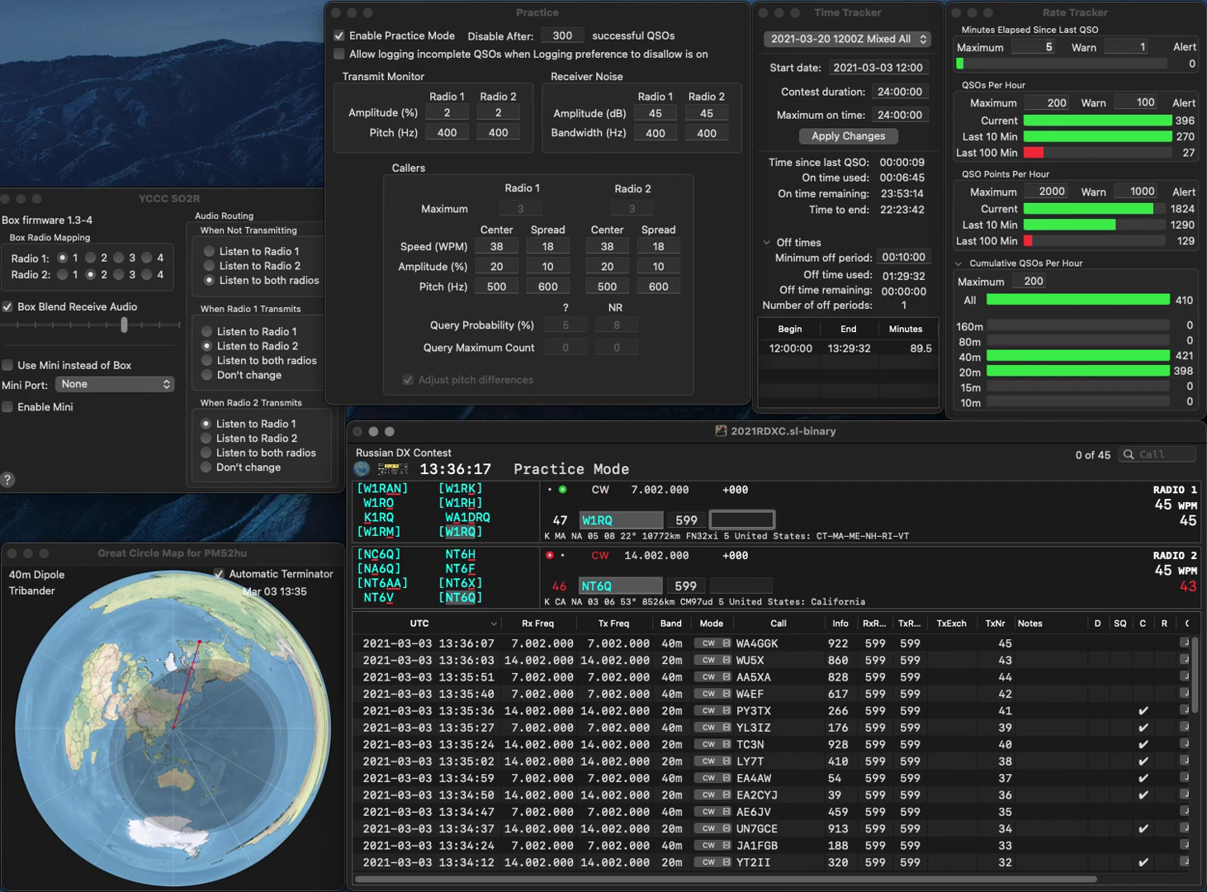
{"action": "type", "text": "871"}
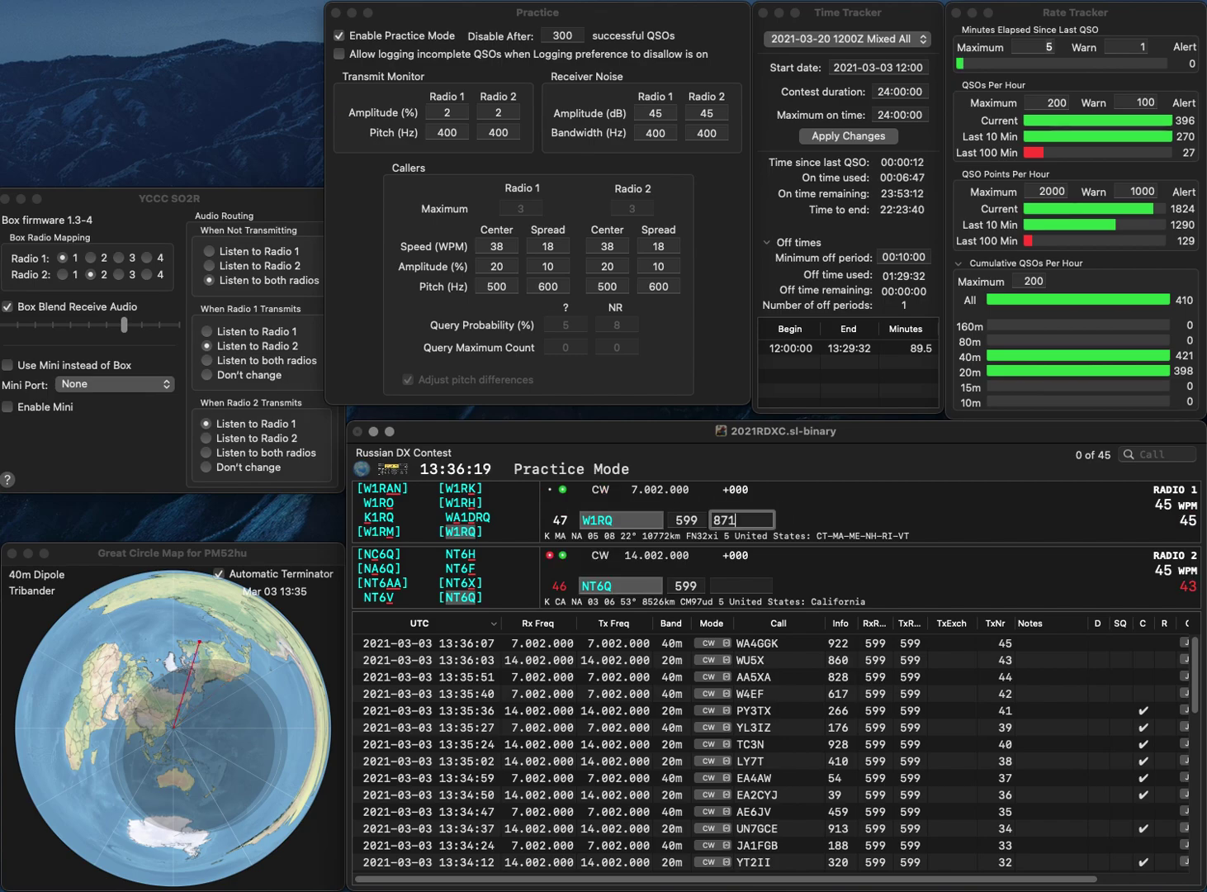
{"action": "key", "text": "Return"}
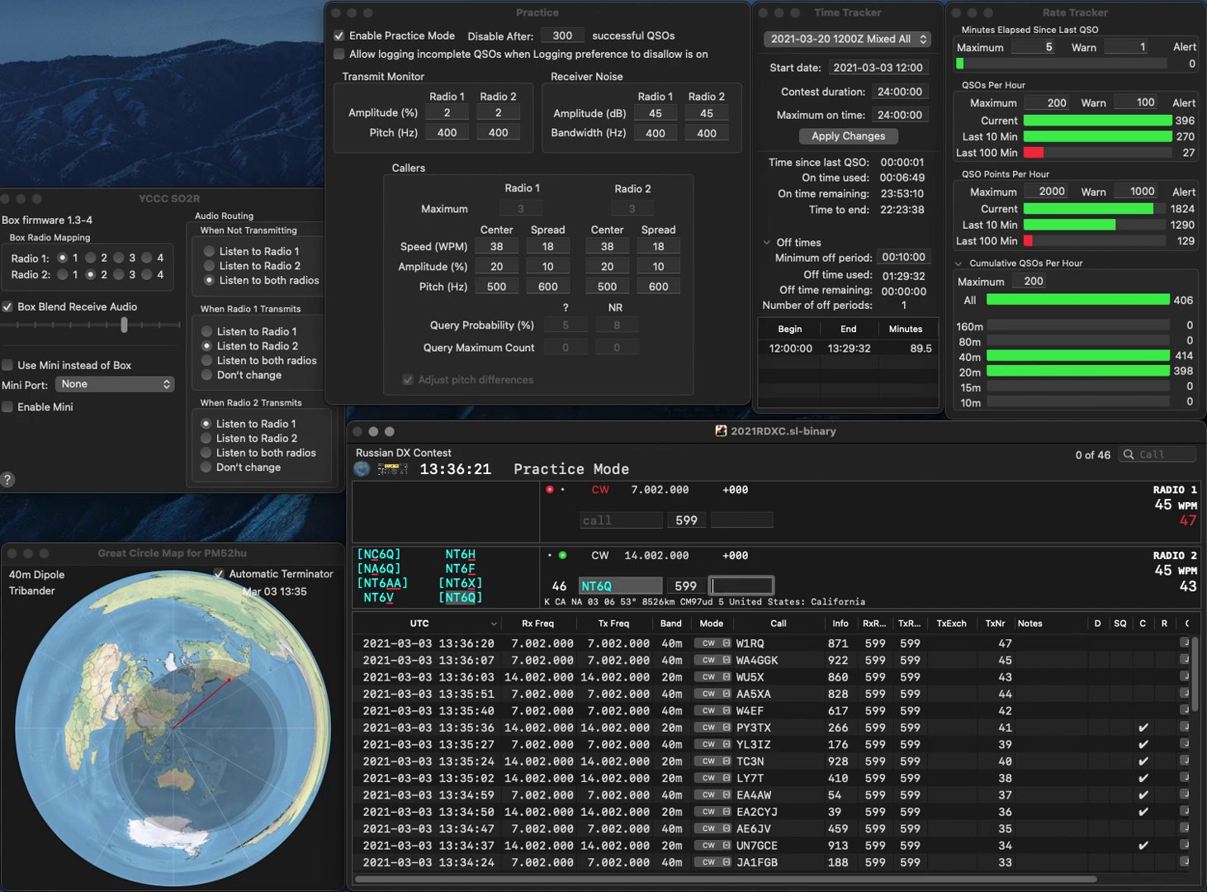
{"action": "type", "text": "32"}
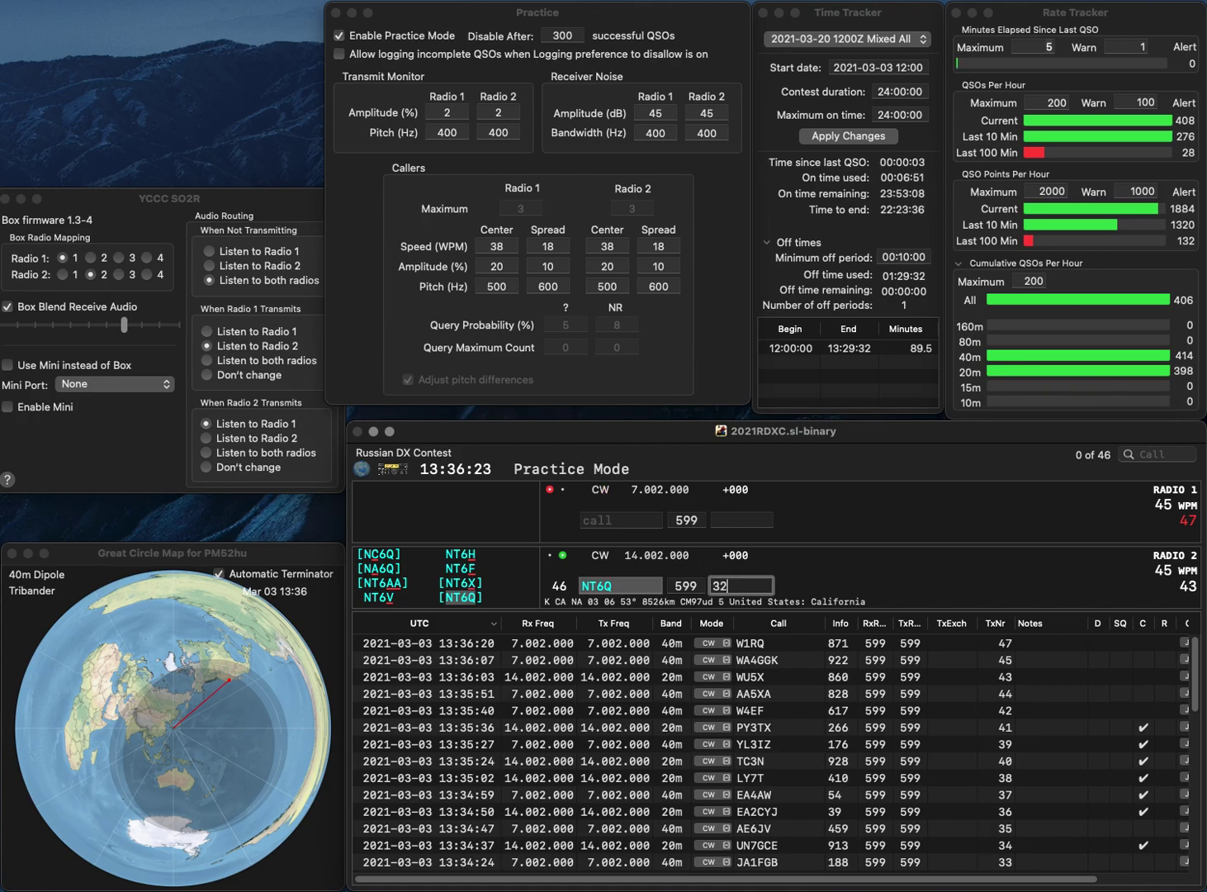
{"action": "type", "text": "9"}
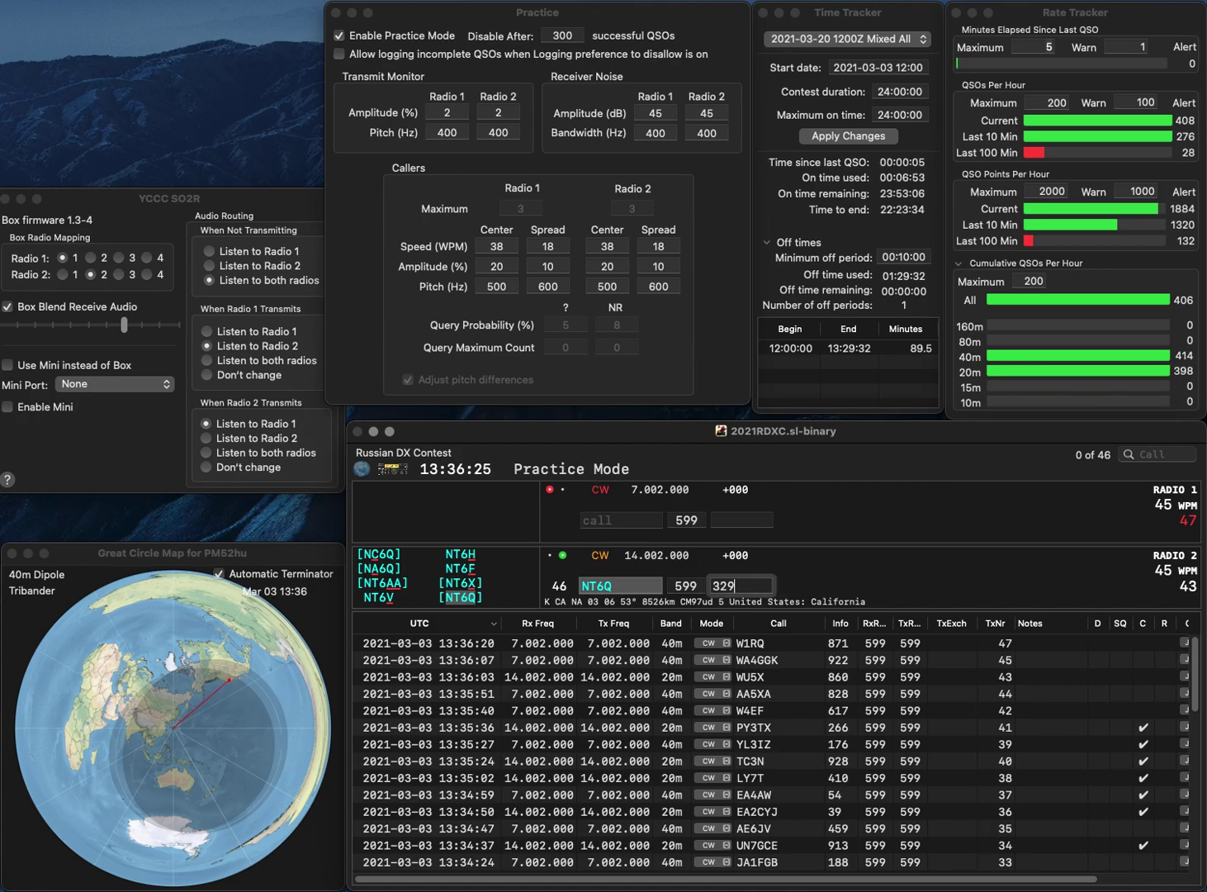
{"action": "key", "text": "Return"}
Enter the partial calls KRA on Radio 1 and WZTP on Radio 2, sending each station its exchange
{"action": "type", "text": "KRA"}
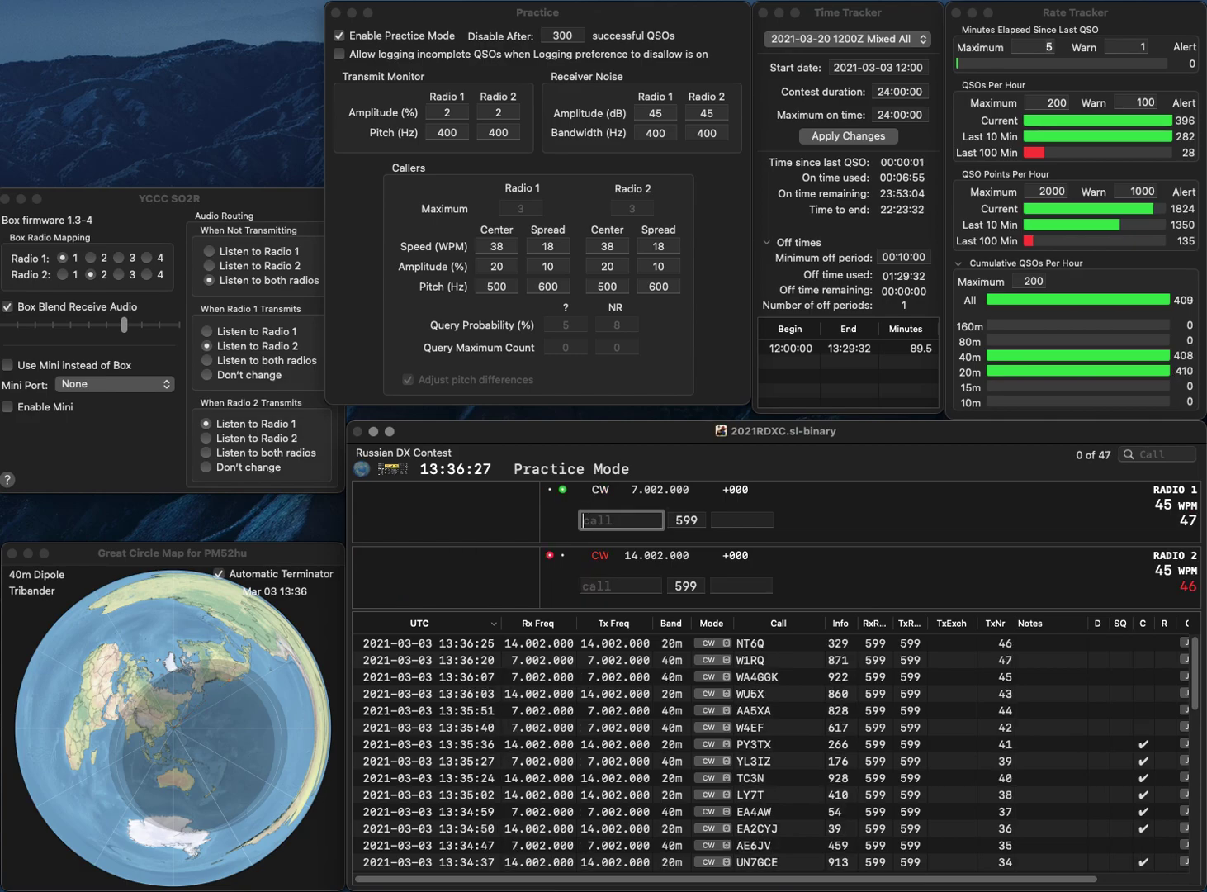
{"action": "left_click", "coordinate": [621, 586]}
{"action": "type", "text": "WZ"}
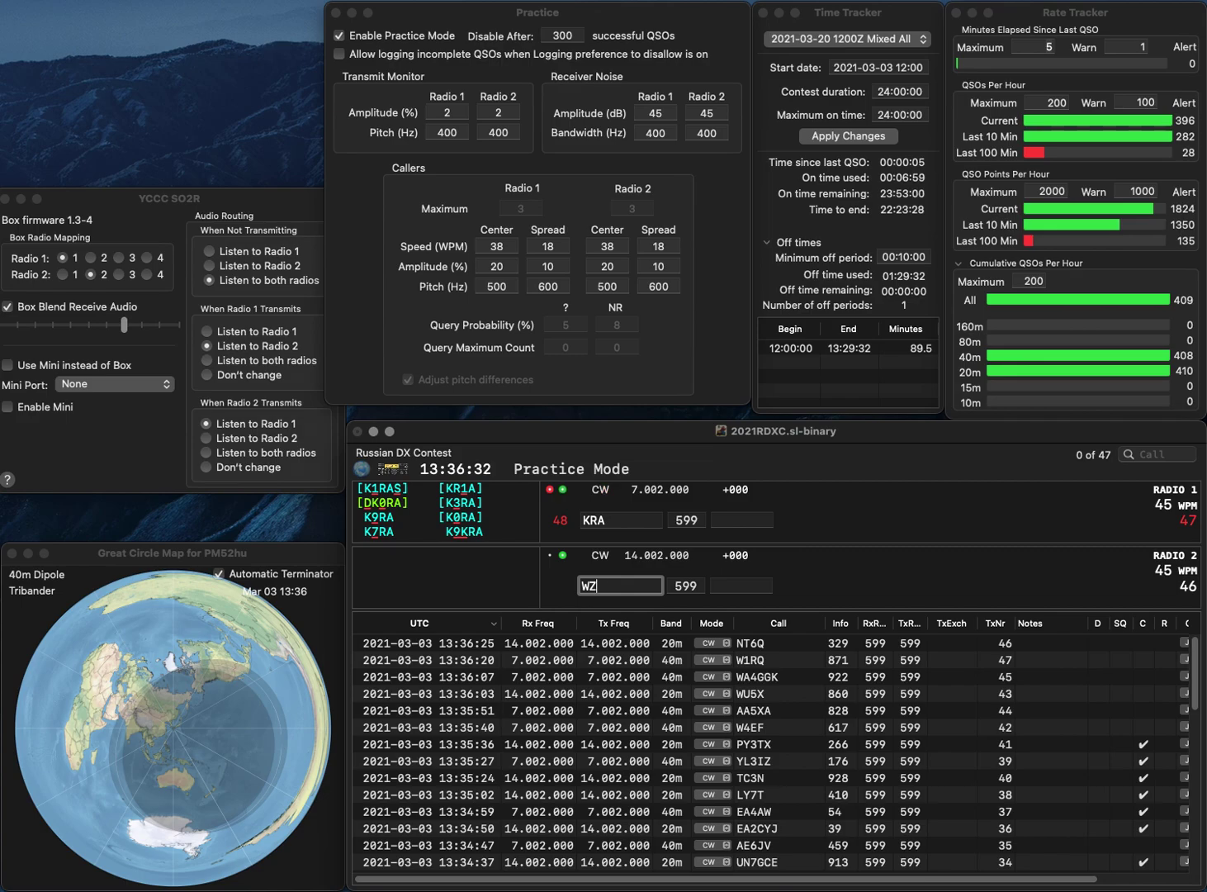
{"action": "type", "text": "TP"}
{"action": "key", "text": "Return"}
{"action": "left_click", "coordinate": [591, 521]}
{"action": "type", "text": "5Z"}
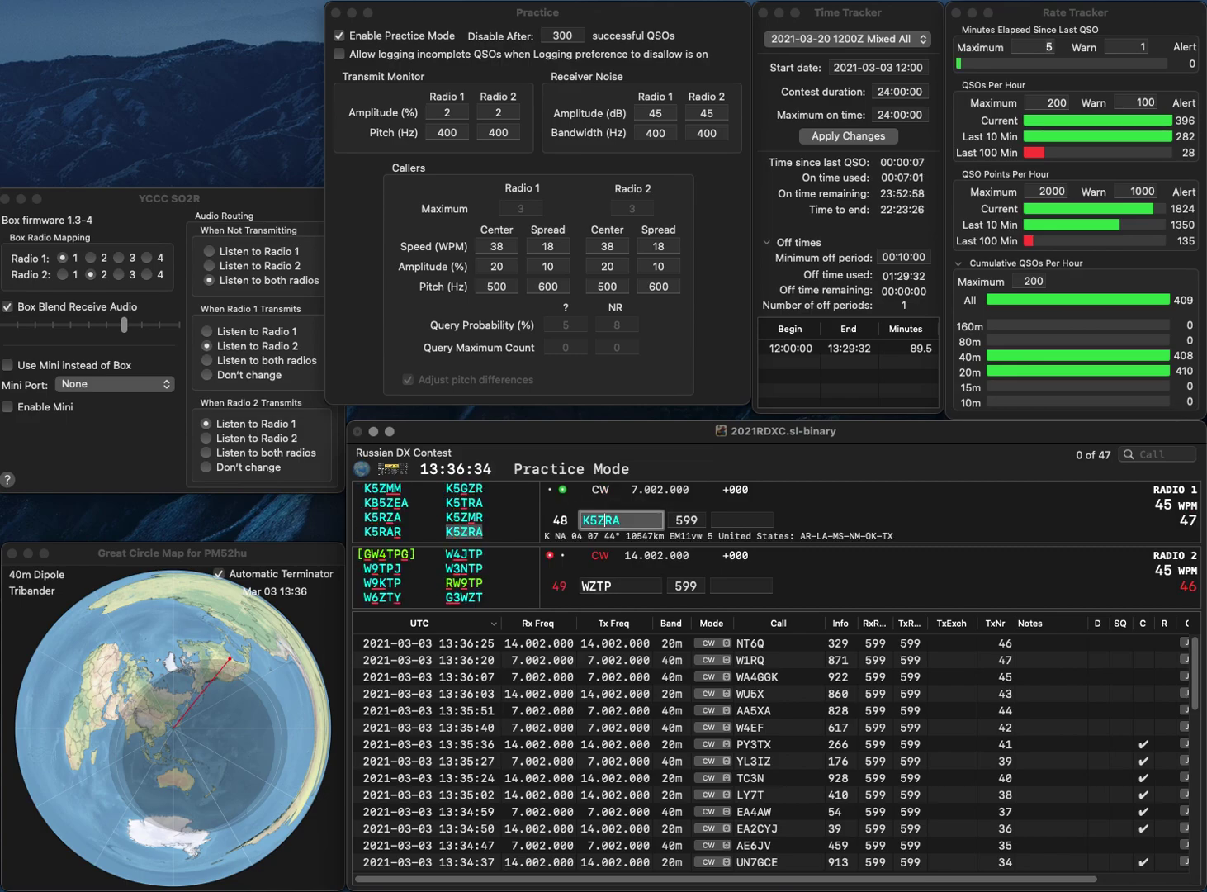
{"action": "key", "text": "Return"}
{"action": "type", "text": "2"}
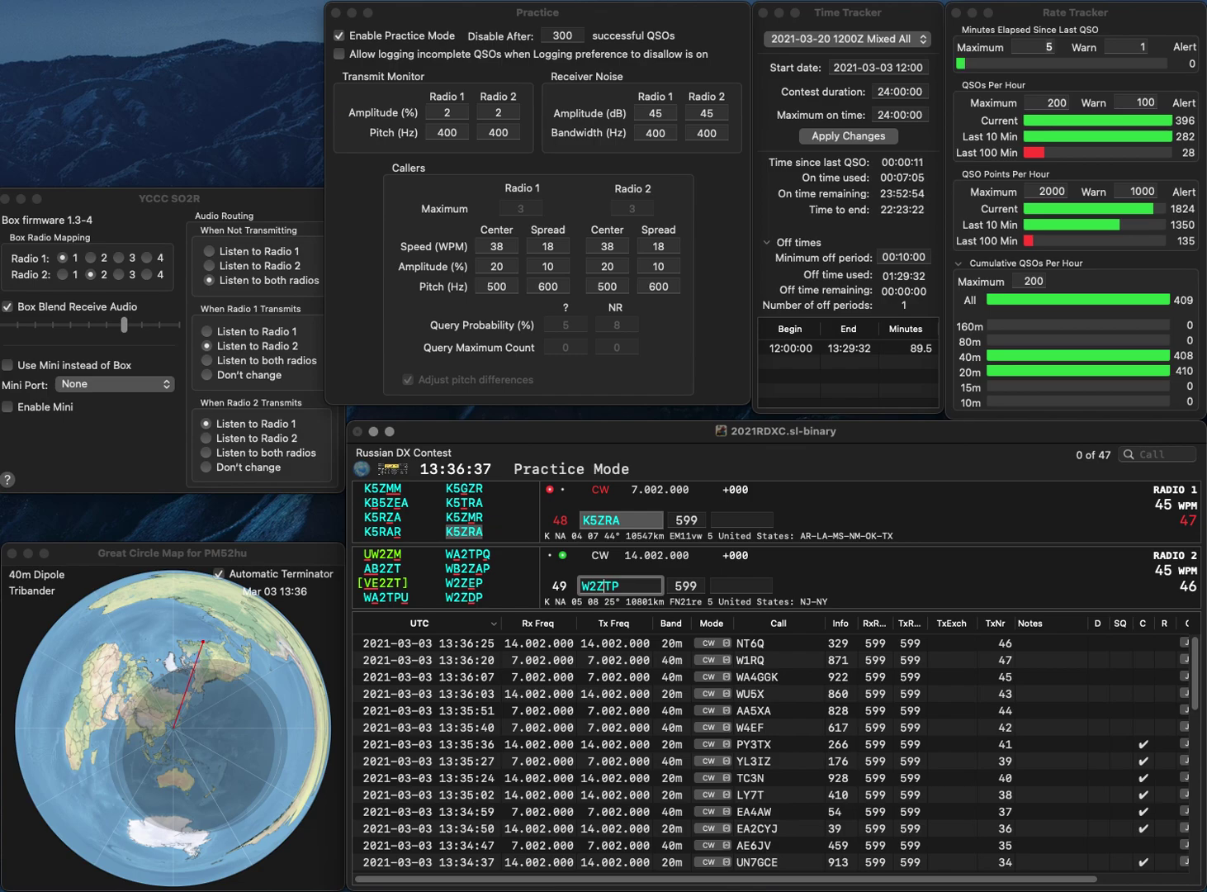
{"action": "key", "text": "Delete"}
{"action": "type", "text": "D"}
{"action": "key", "text": "Return"}
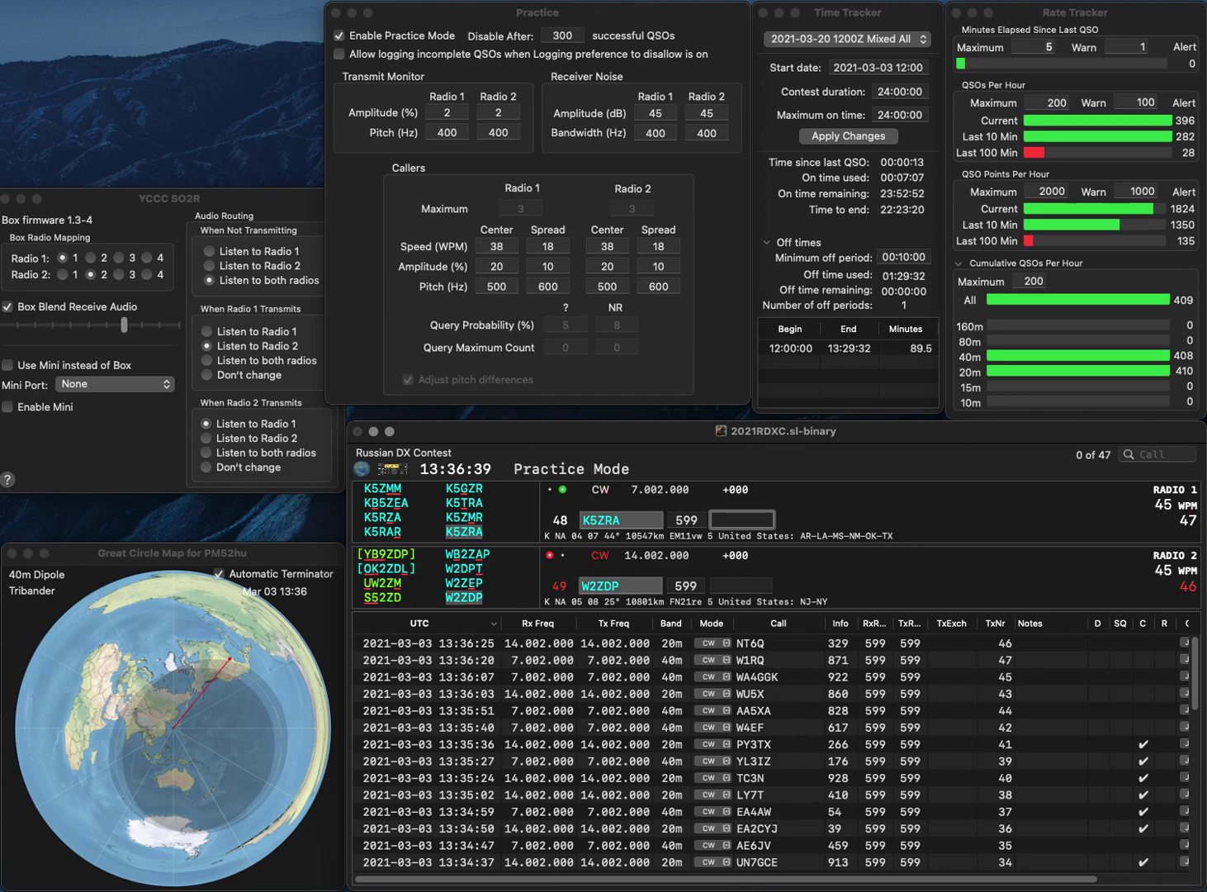
Log K5ZRA on Radio 1 with exchange 923 and W2ZDP on Radio 2 with exchange 429
{"action": "type", "text": "923"}
{"action": "key", "text": "Return"}
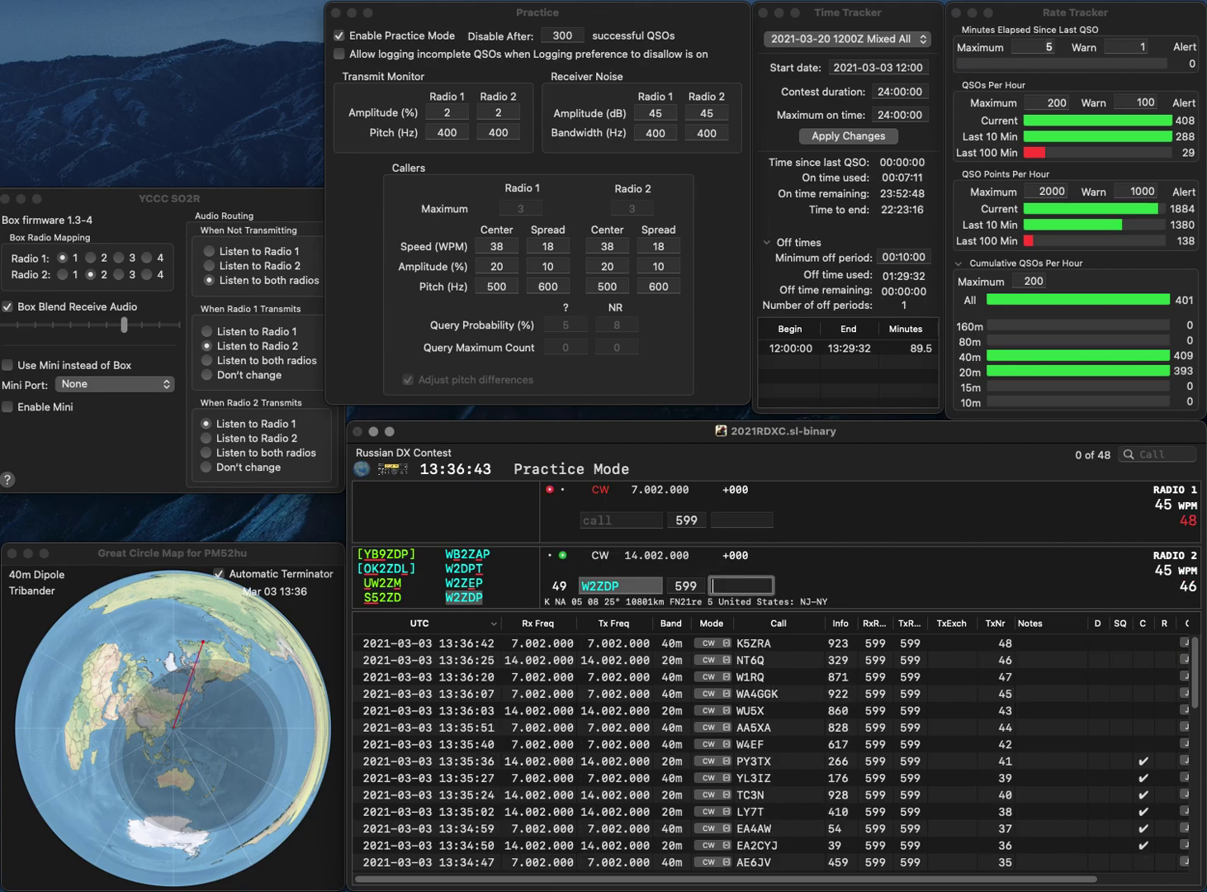
{"action": "type", "text": "429"}
{"action": "key", "text": "Return"}
Enter the calls KE0EFP on Radio 1 and M5GUS on Radio 2, sending each station its exchange
{"action": "type", "text": "KE0EFP"}
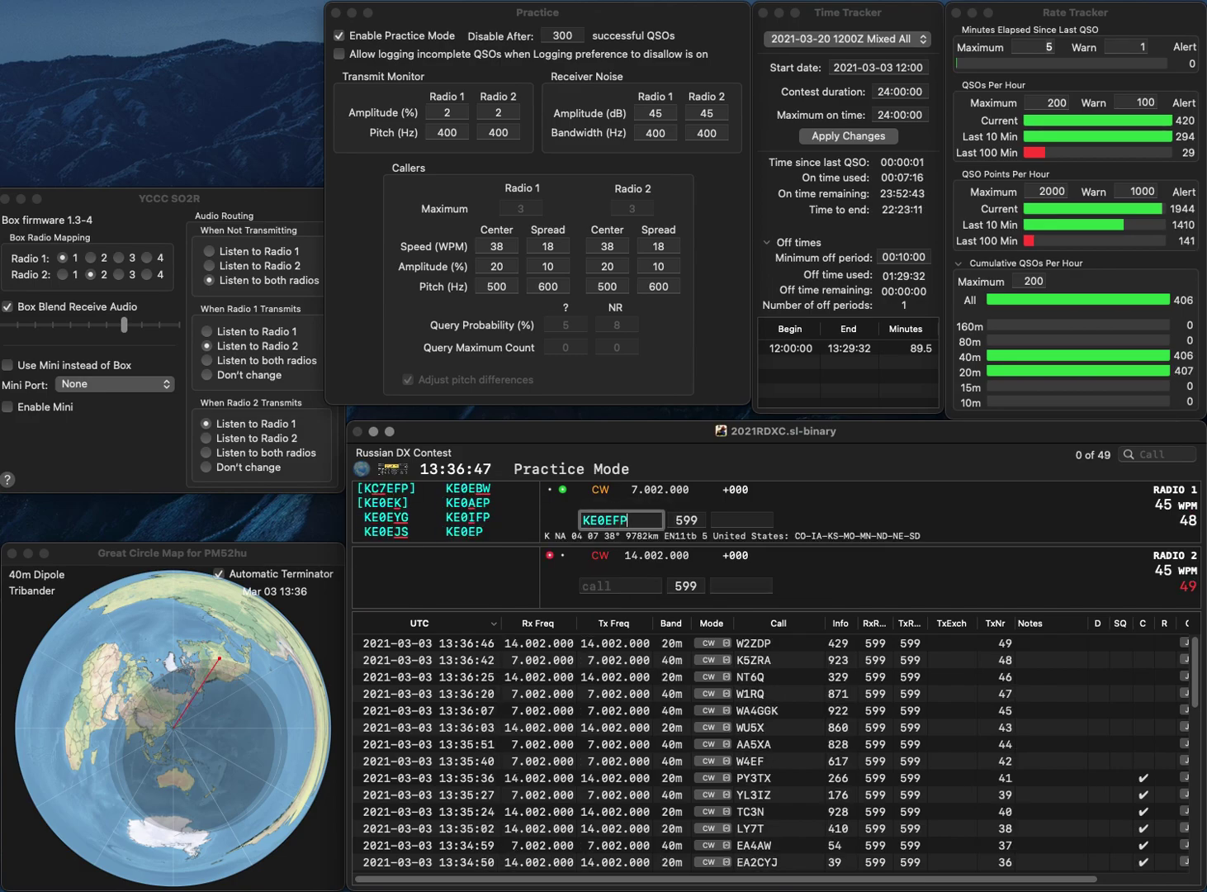
{"action": "key", "text": "Return"}
{"action": "type", "text": "M5GU"}
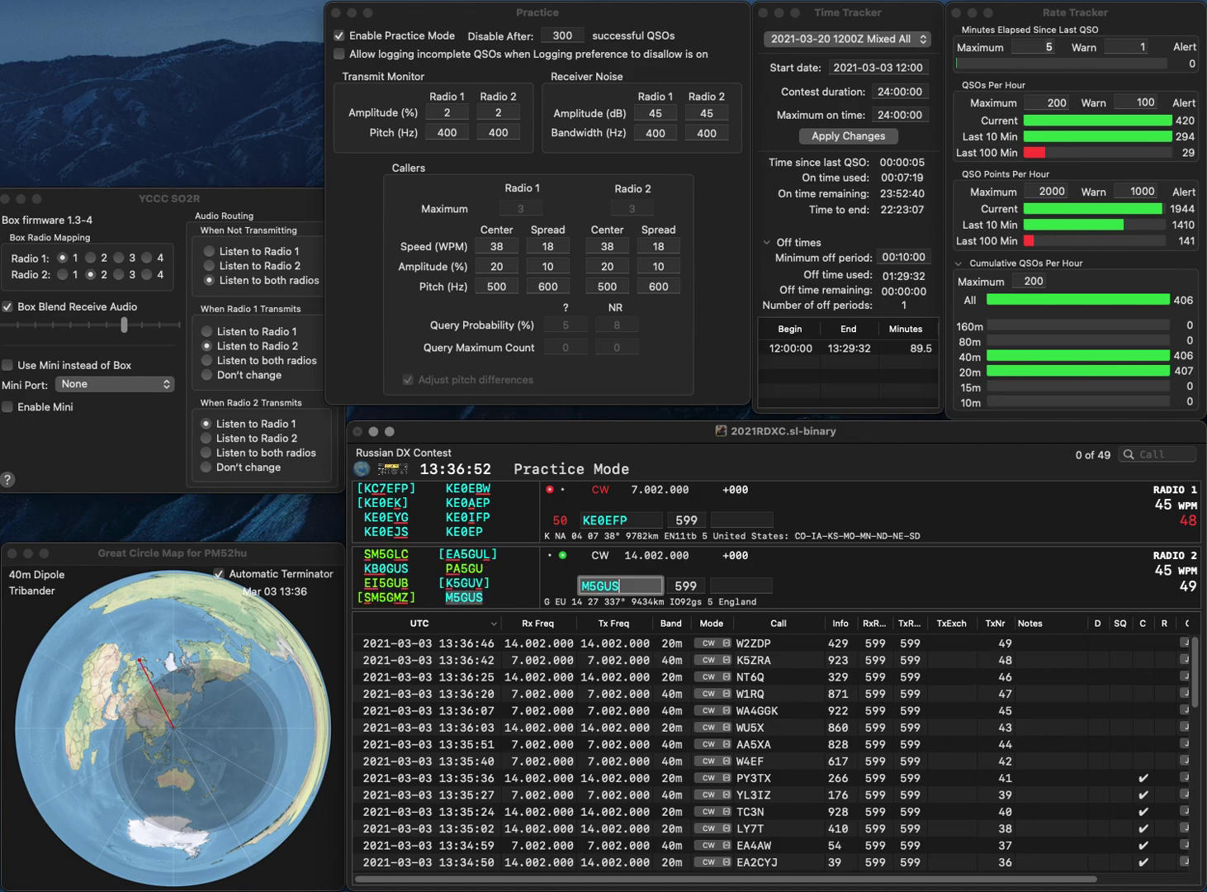
{"action": "type", "text": "S"}
{"action": "key", "text": "Return"}
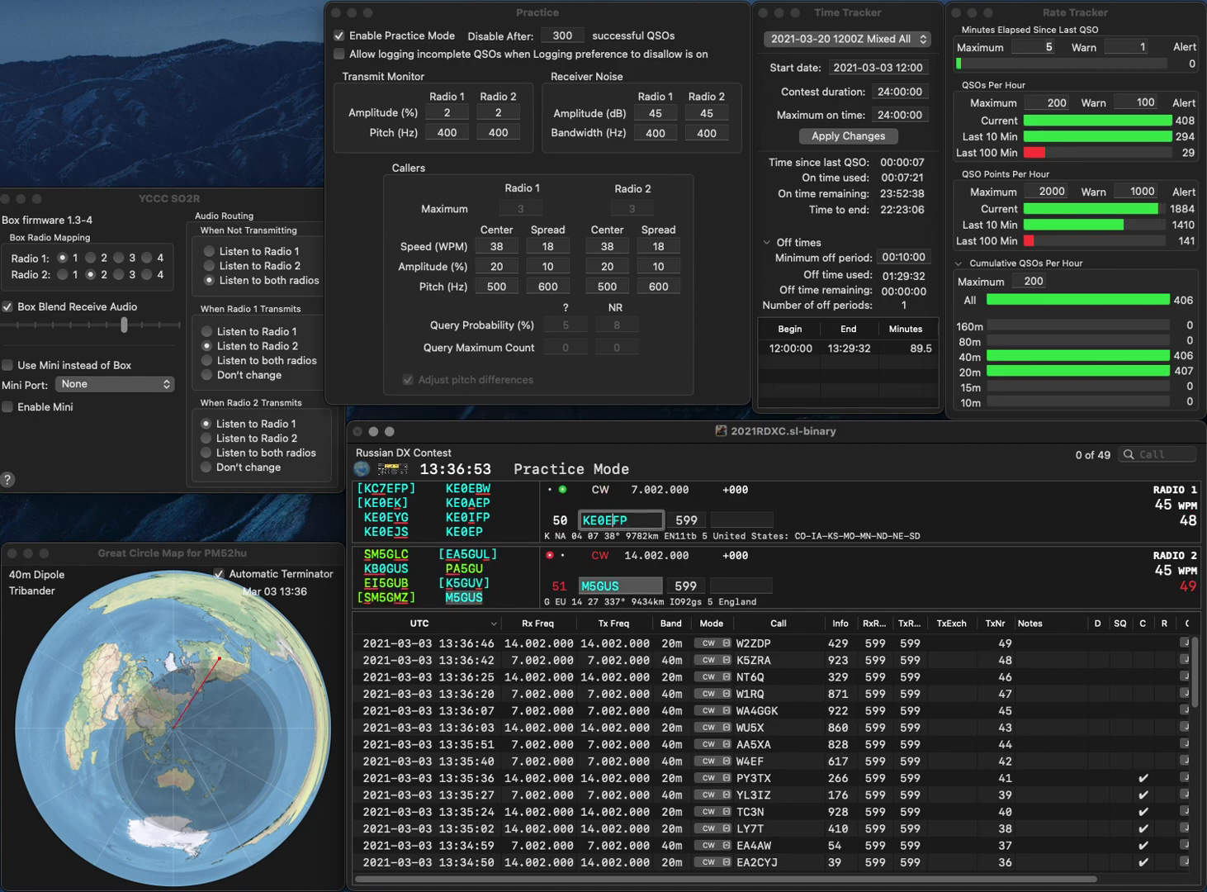
Correct the Radio 1 call to KE0IFP and resend its exchange
{"action": "key", "text": "Left"}
{"action": "key", "text": "Left"}
{"action": "key", "text": "BackSpace"}
{"action": "type", "text": "I"}
{"action": "key", "text": "Return"}
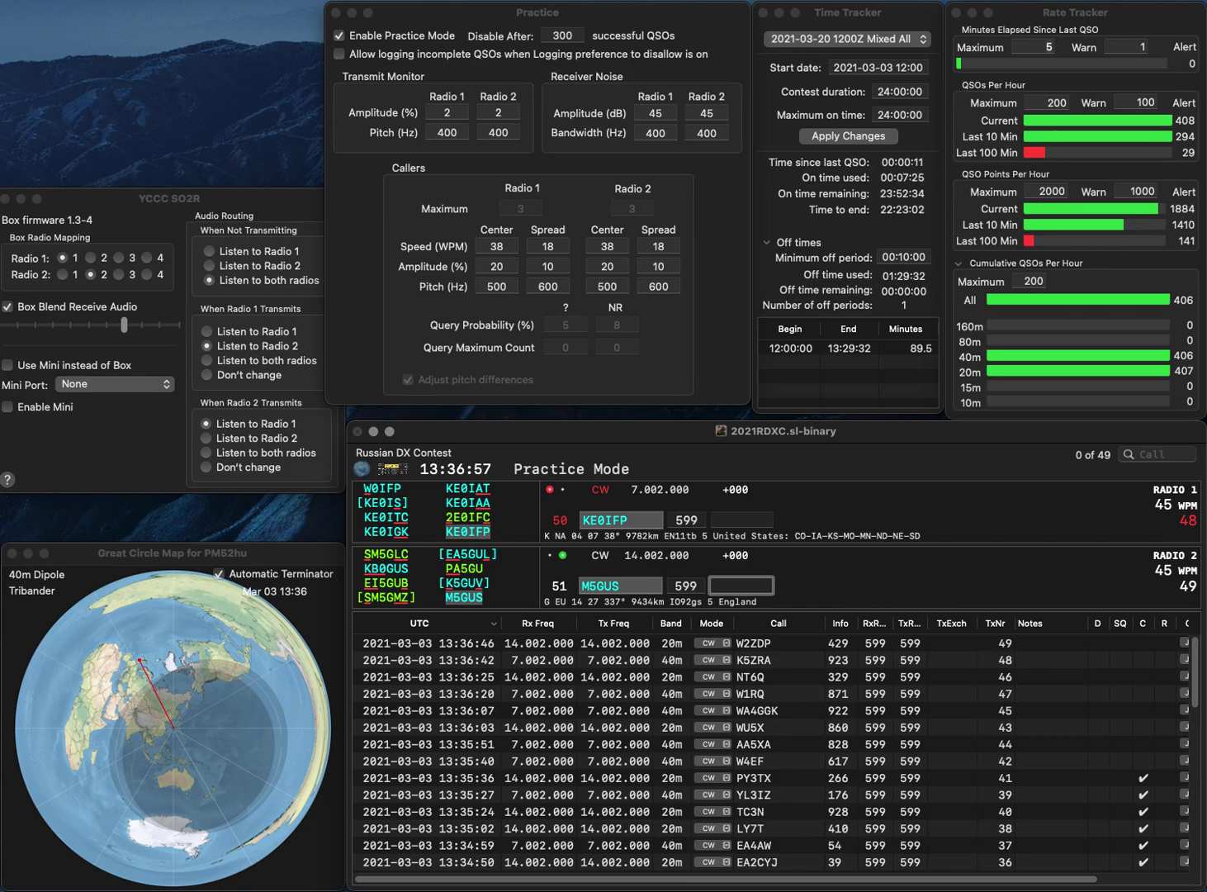
{"action": "type", "text": "857"}
{"action": "key", "text": "Return"}
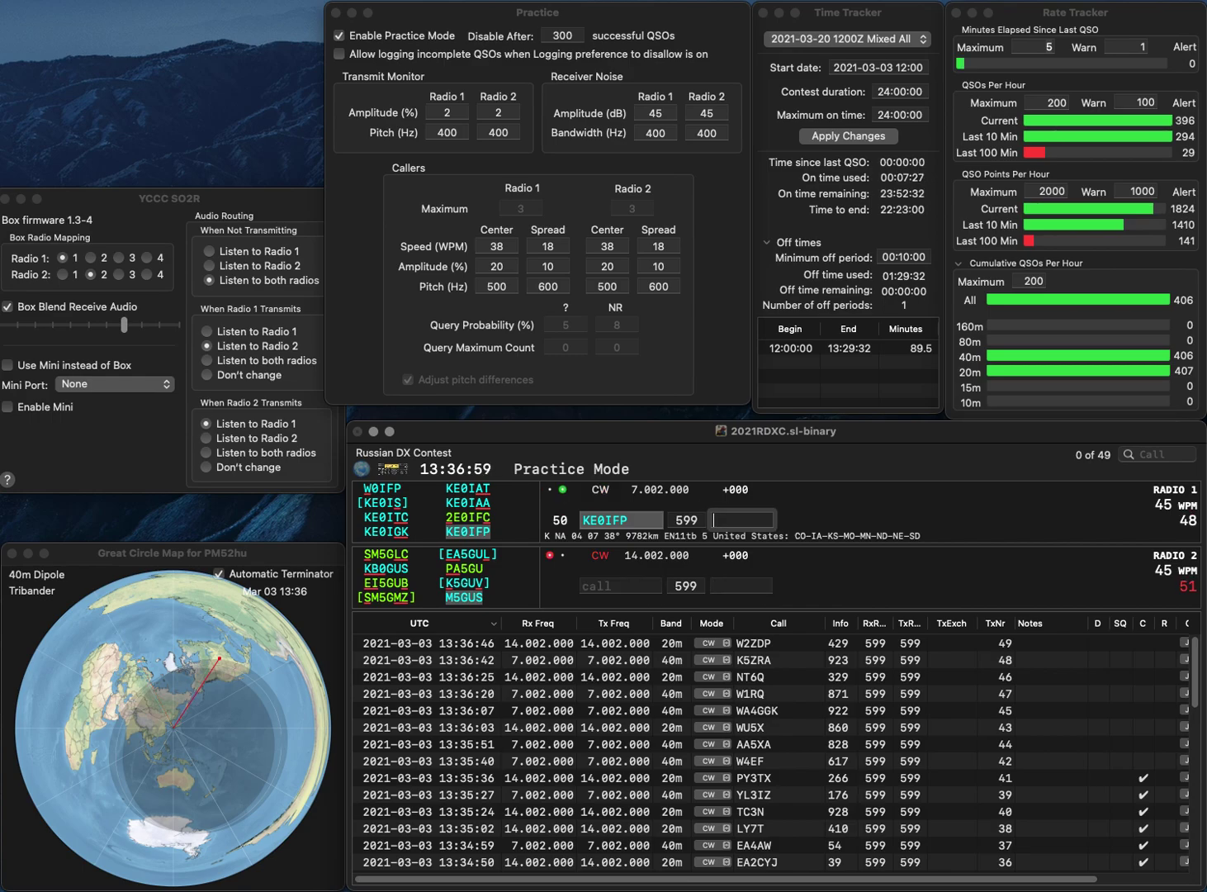
{"action": "type", "text": "549"}
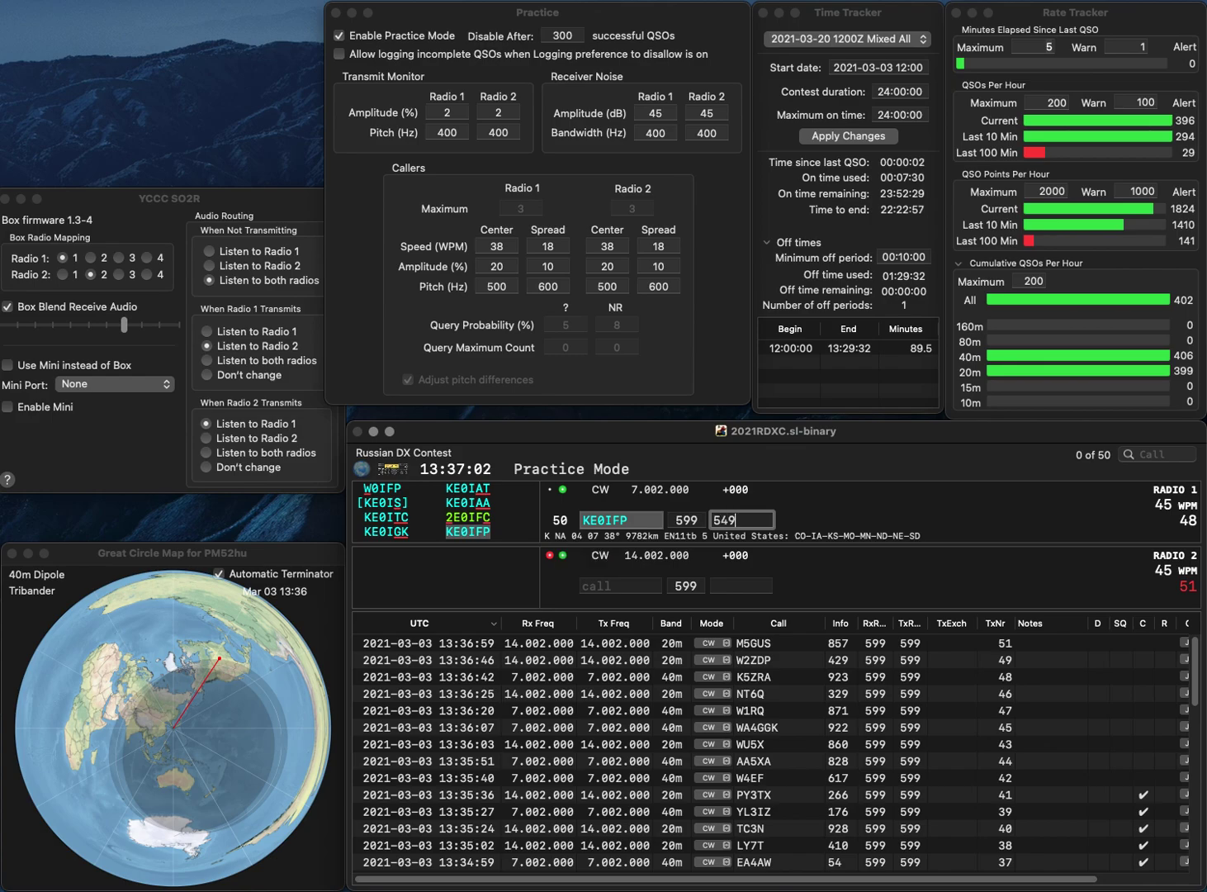
{"action": "key", "text": "Return"}
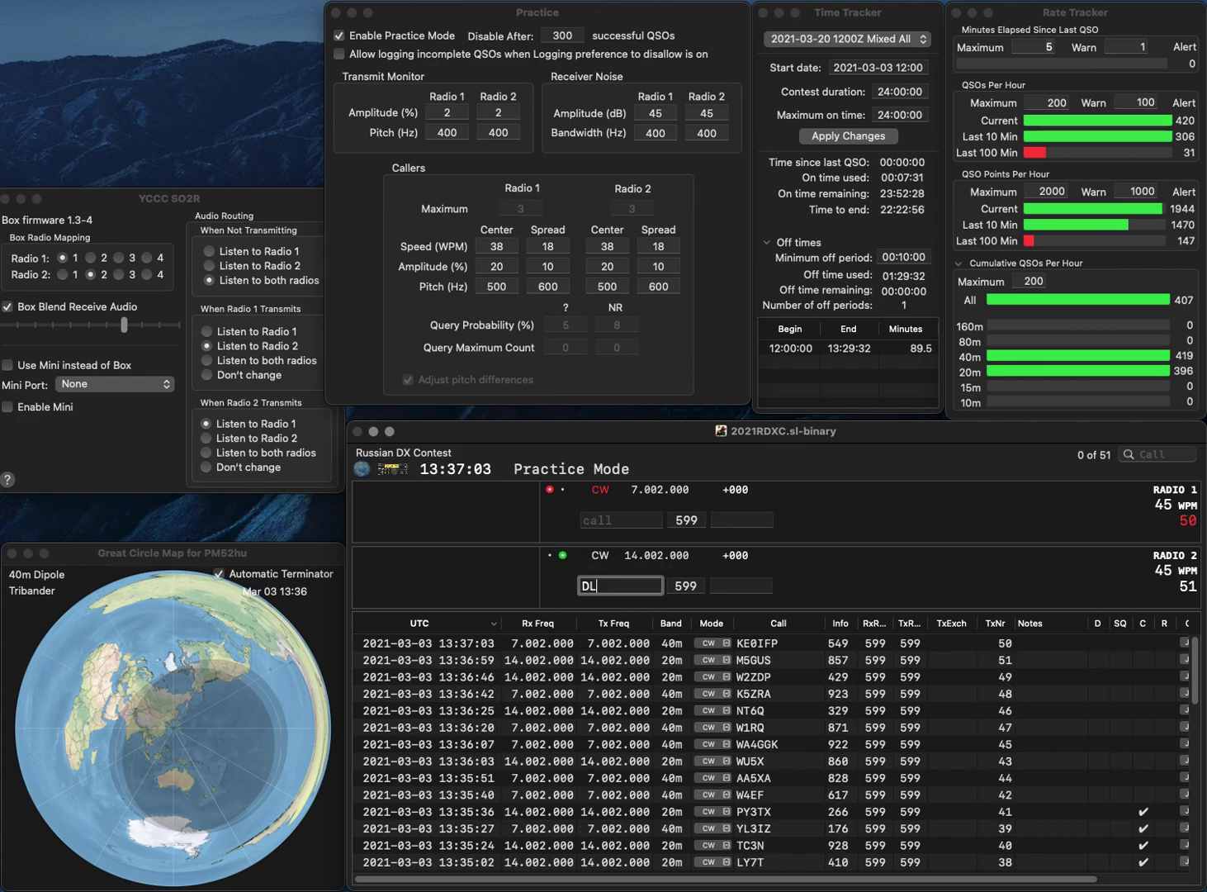
{"action": "type", "text": "DL5W"}
{"action": "key", "text": "BackSpace"}
{"action": "type", "text": "PSH"}
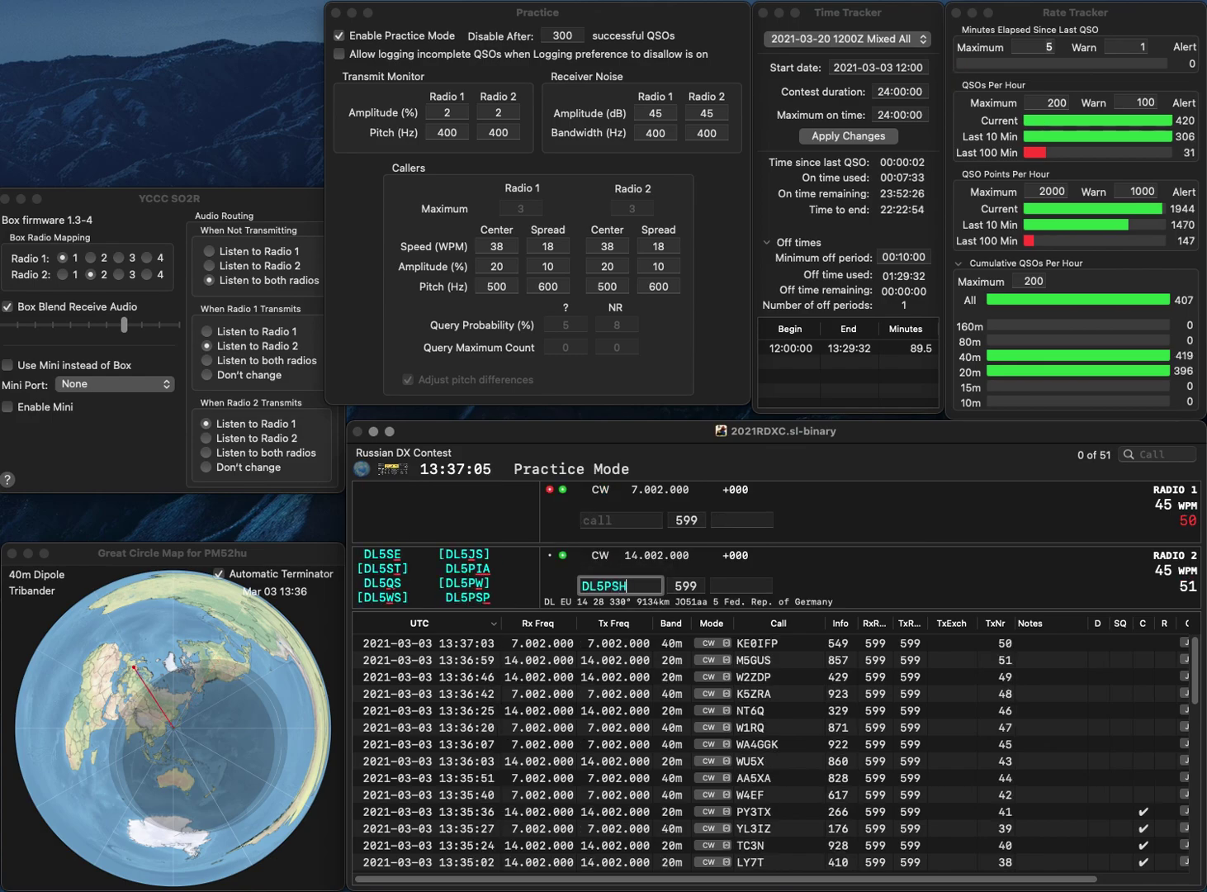
{"action": "type", "text": "P"}
{"action": "key", "text": "Return"}
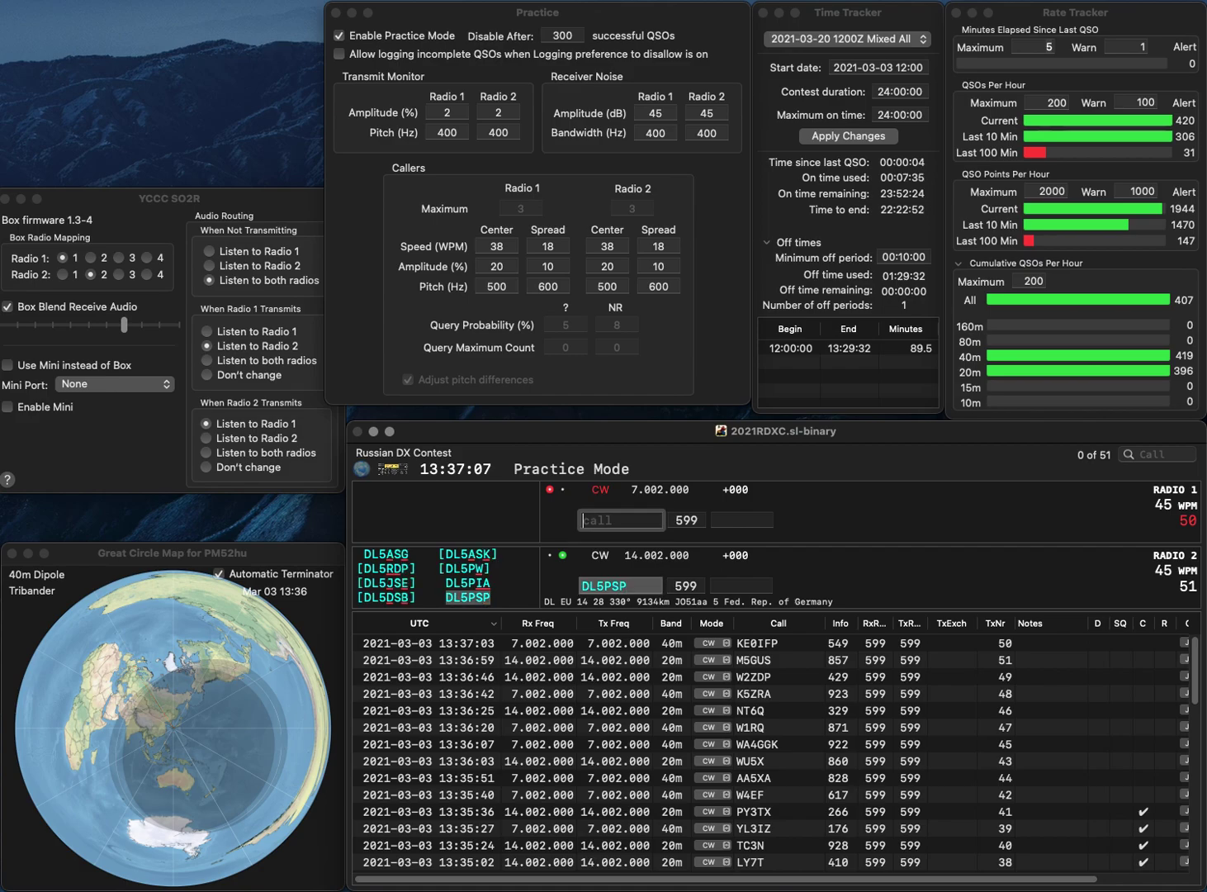
Enter the call W9VW on Radio 1 and send its exchange
{"action": "type", "text": "M"}
{"action": "key", "text": "BackSpace"}
{"action": "type", "text": "W9VW"}
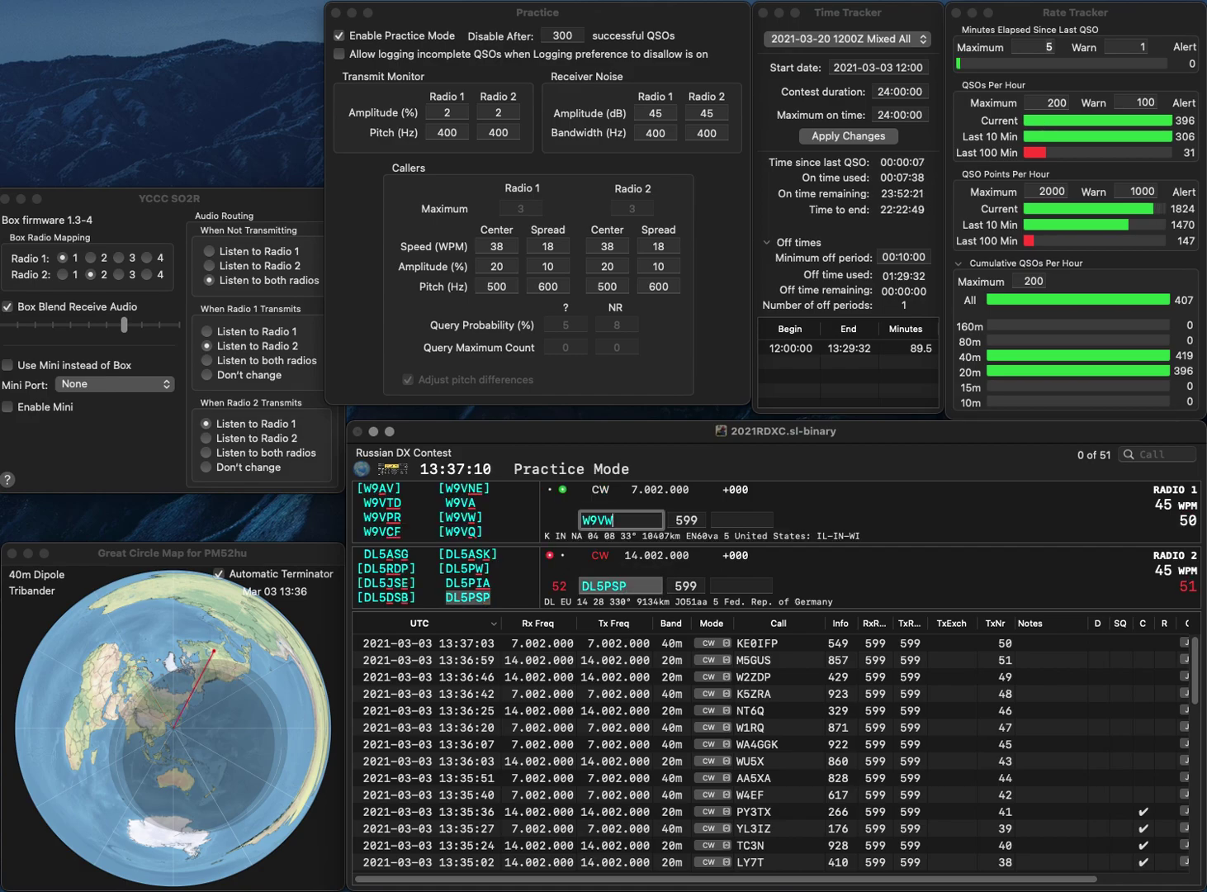
{"action": "key", "text": "Return"}
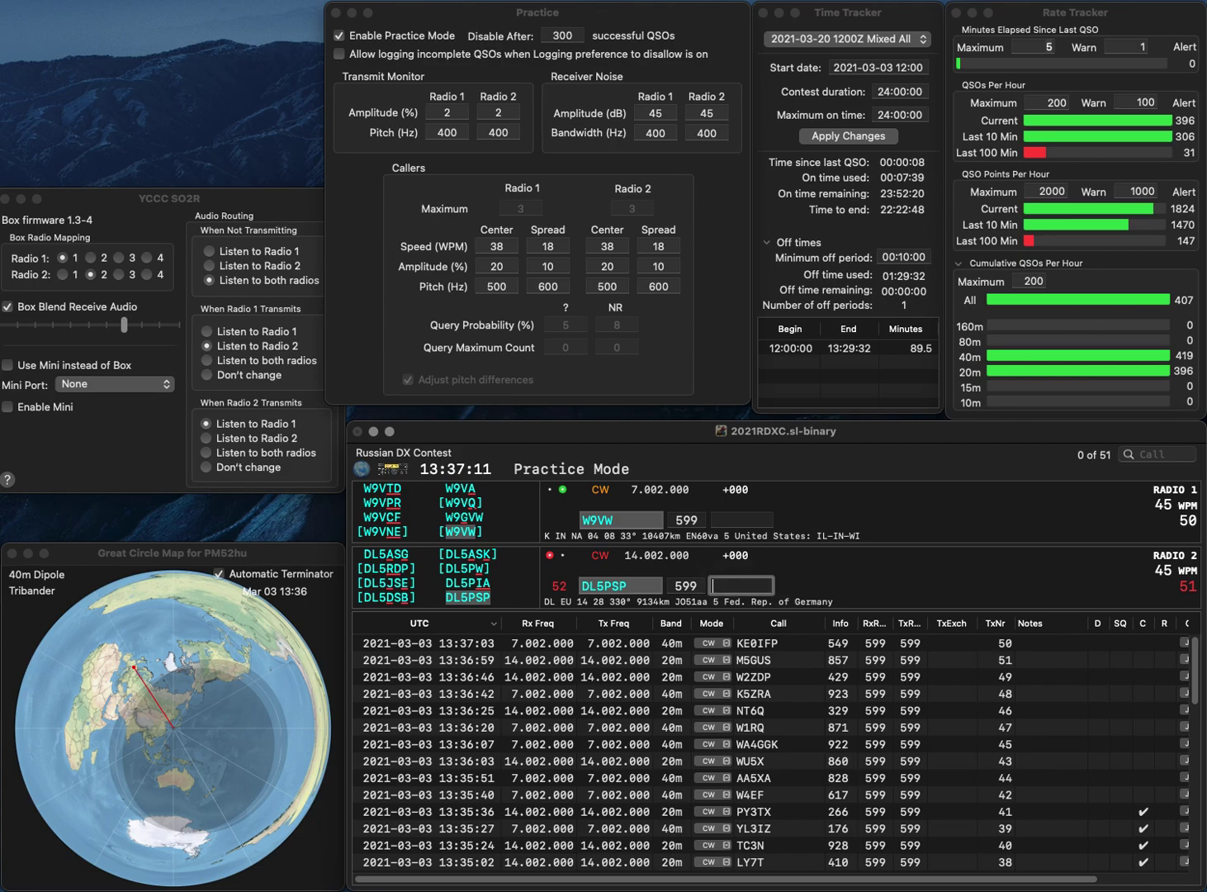
{"action": "type", "text": "30"}
{"action": "key", "text": "Return"}
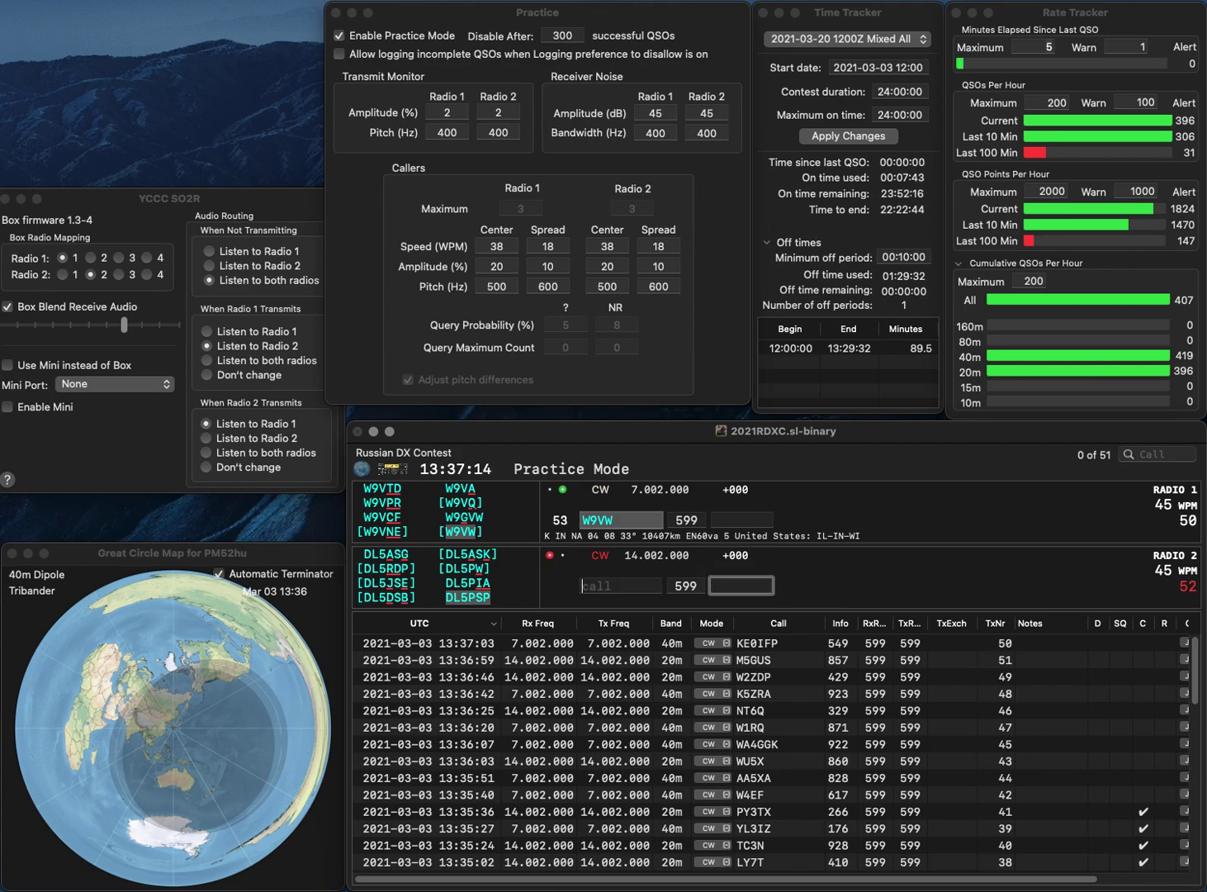
{"action": "type", "text": "4"}
{"action": "key", "text": "BackSpace"}
{"action": "type", "text": "330"}
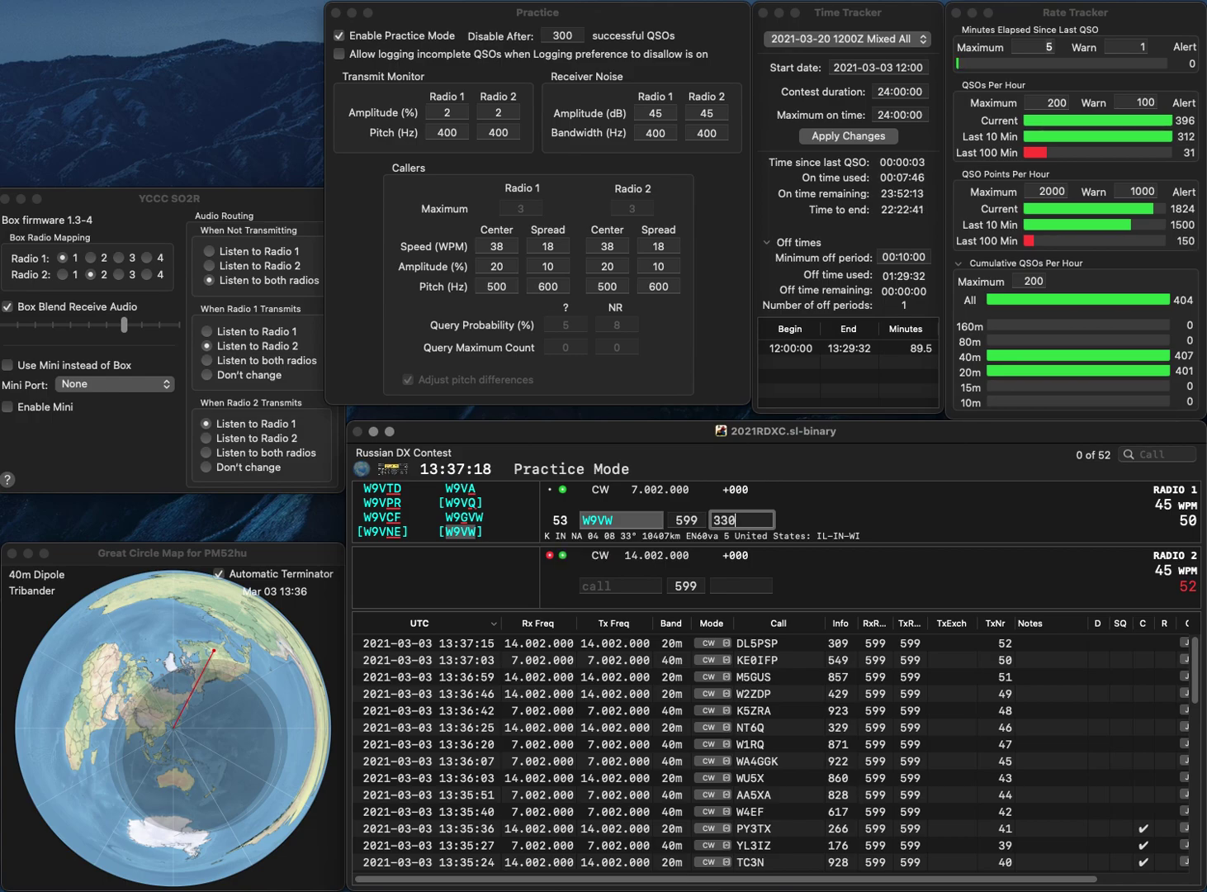
{"action": "key", "text": "Return"}
Enter the call M0SUI on Radio 2 and send its exchange
{"action": "type", "text": "MM0S"}
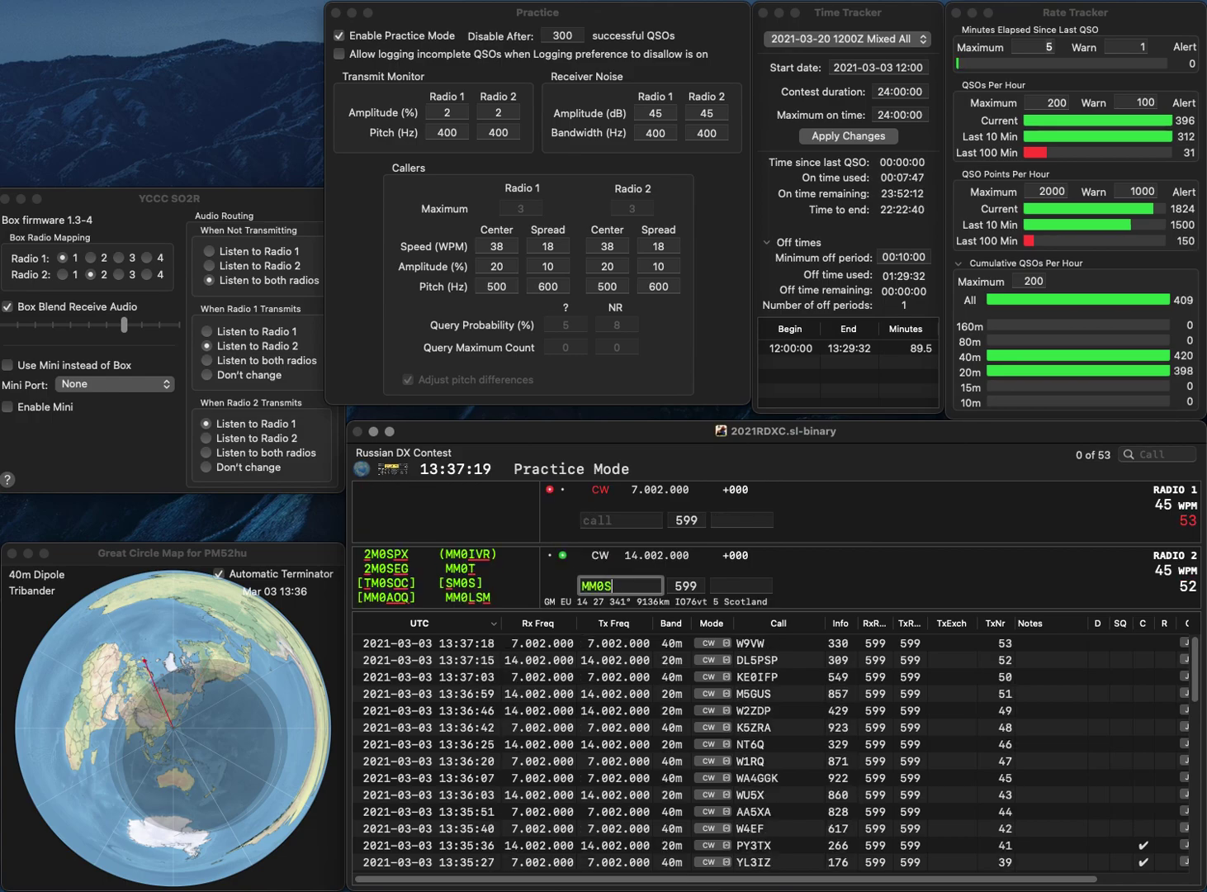
{"action": "type", "text": "UI"}
{"action": "key", "text": "Home"}
{"action": "key", "text": "Delete"}
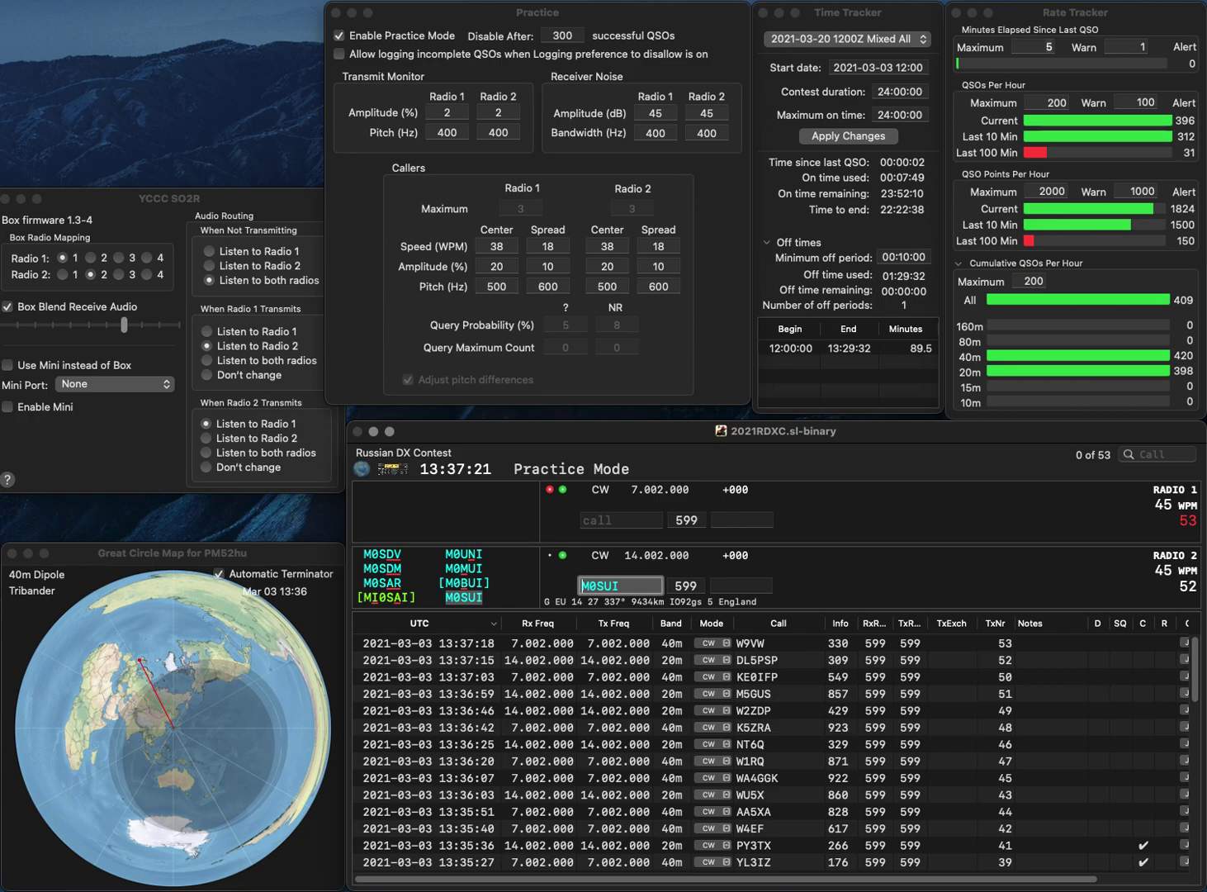
{"action": "key", "text": "Return"}
{"action": "type", "text": "2"}
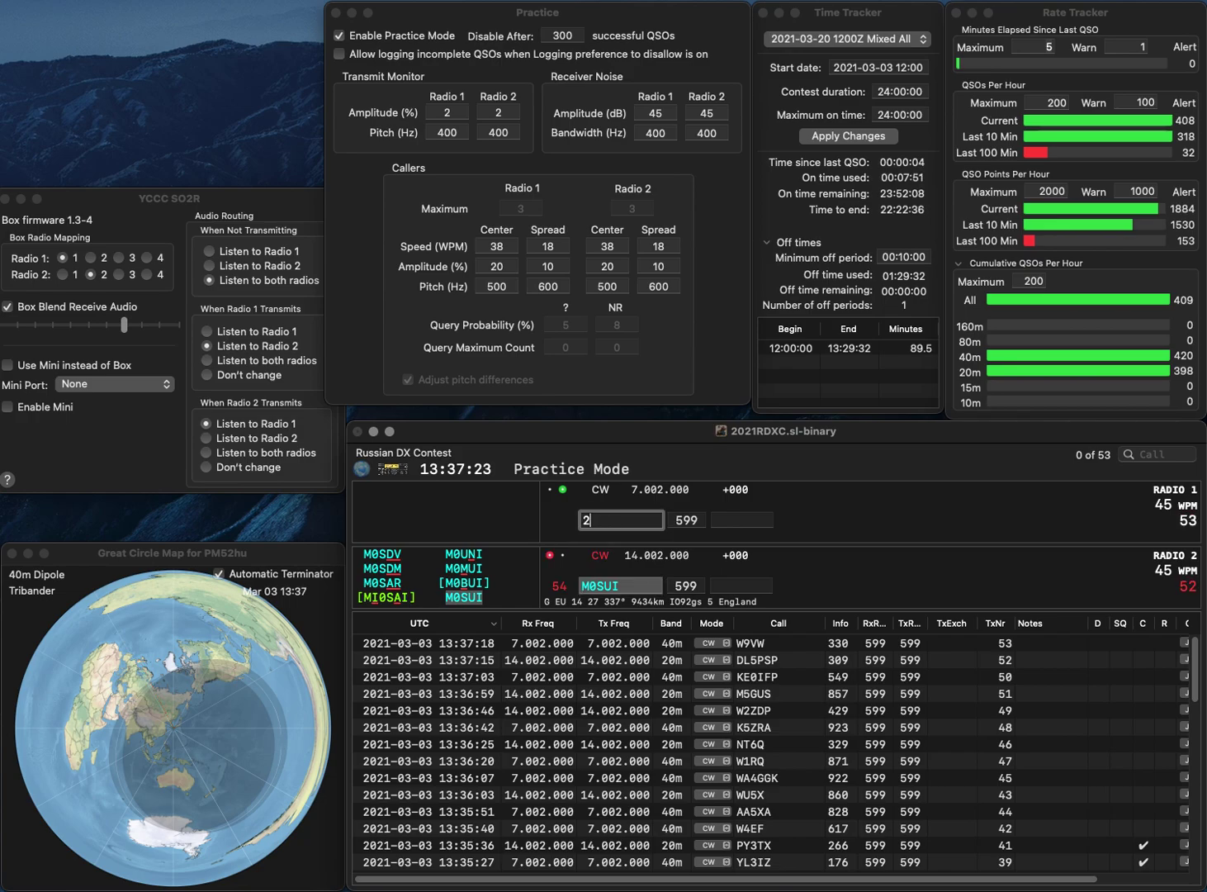
{"action": "type", "text": "LLC"}
{"action": "key", "text": "Home"}
{"action": "type", "text": "K"}
{"action": "key", "text": "Return"}
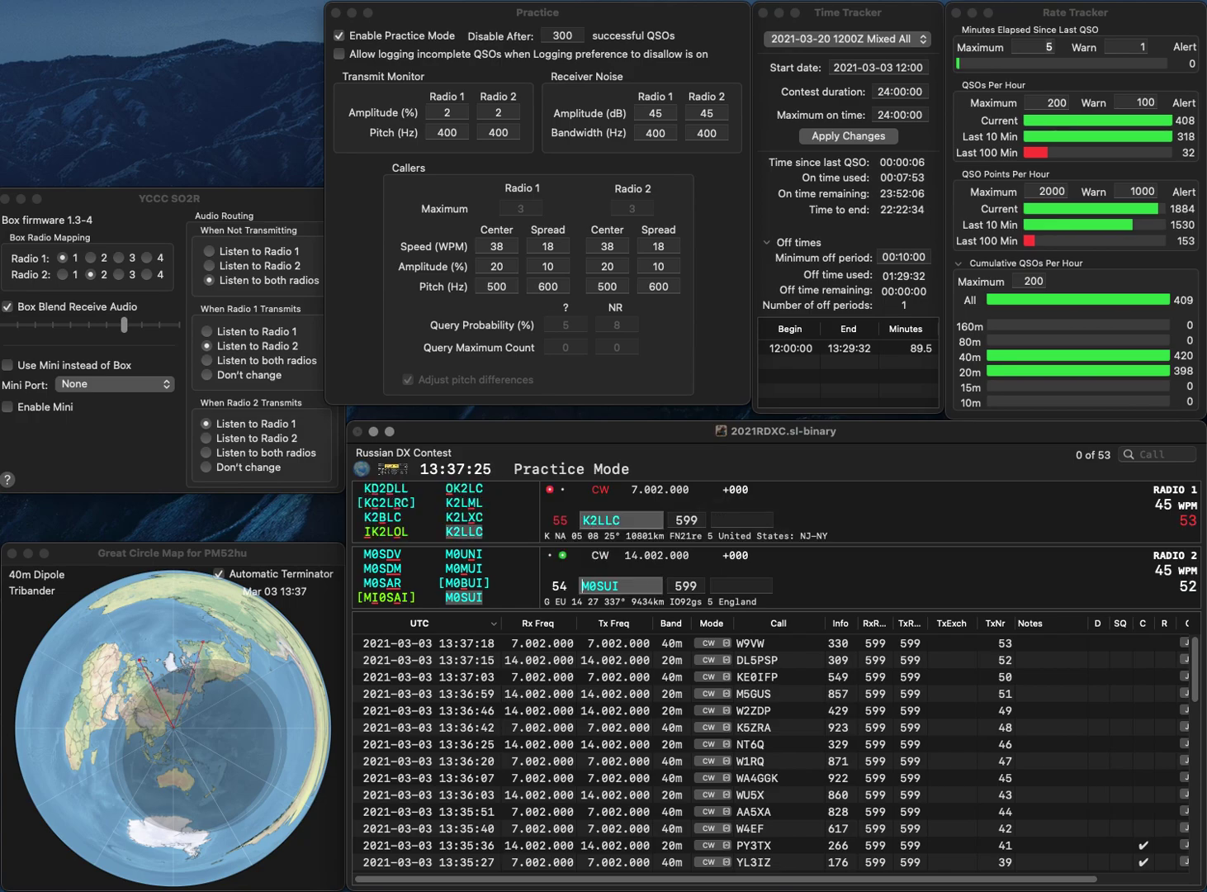
Log M0SUI on Radio 2 with exchange 110 and K2LLC on Radio 1 with exchange 117
{"action": "type", "text": "110"}
{"action": "key", "text": "Return"}
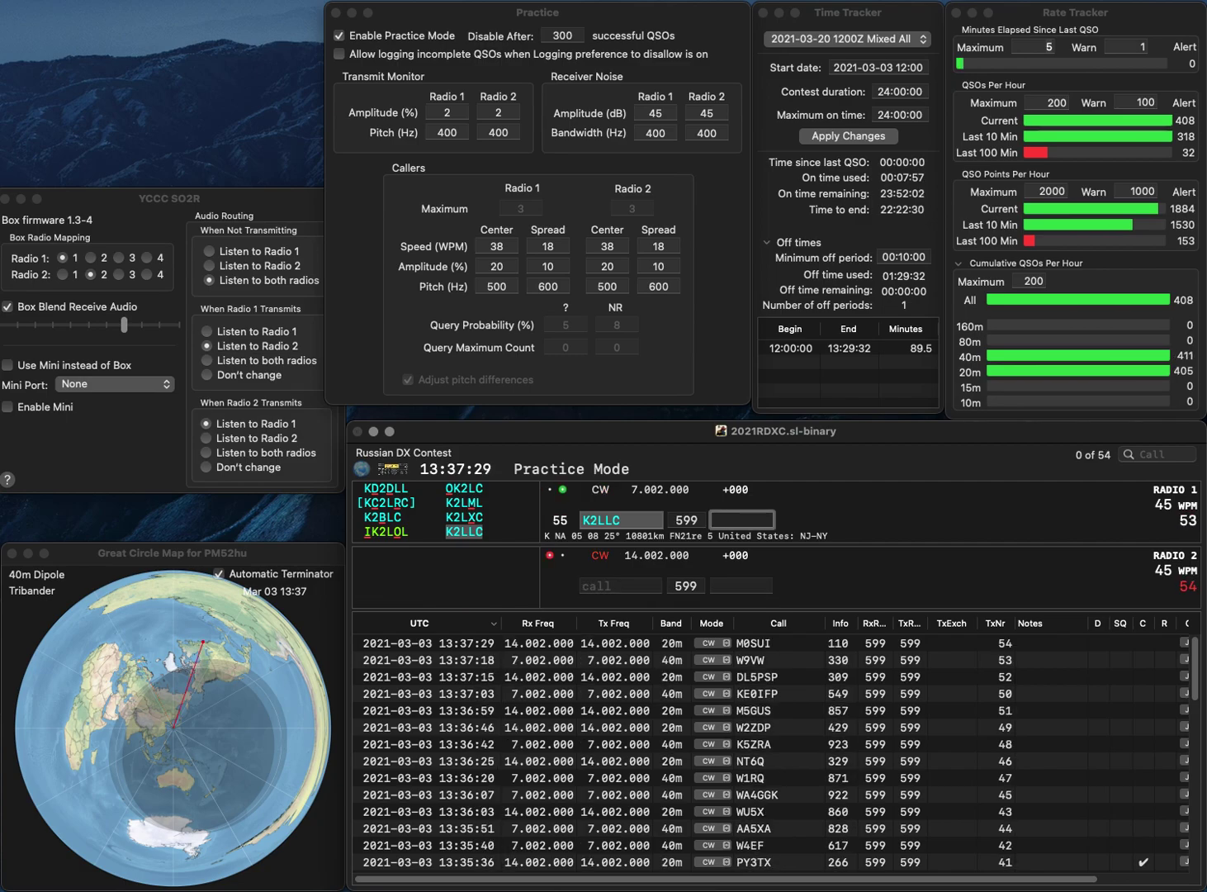
{"action": "type", "text": "117"}
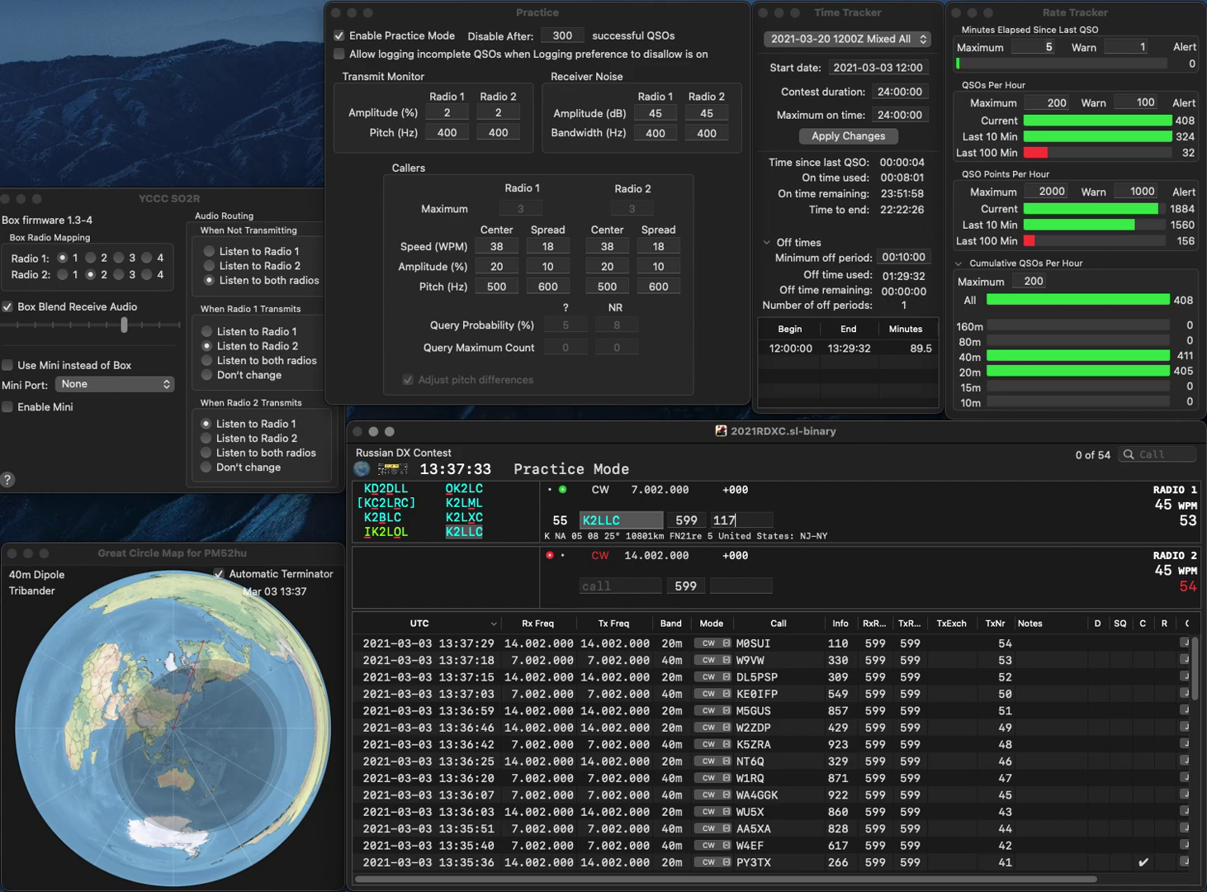
{"action": "key", "text": "Return"}
{"action": "type", "text": "EA6R"}
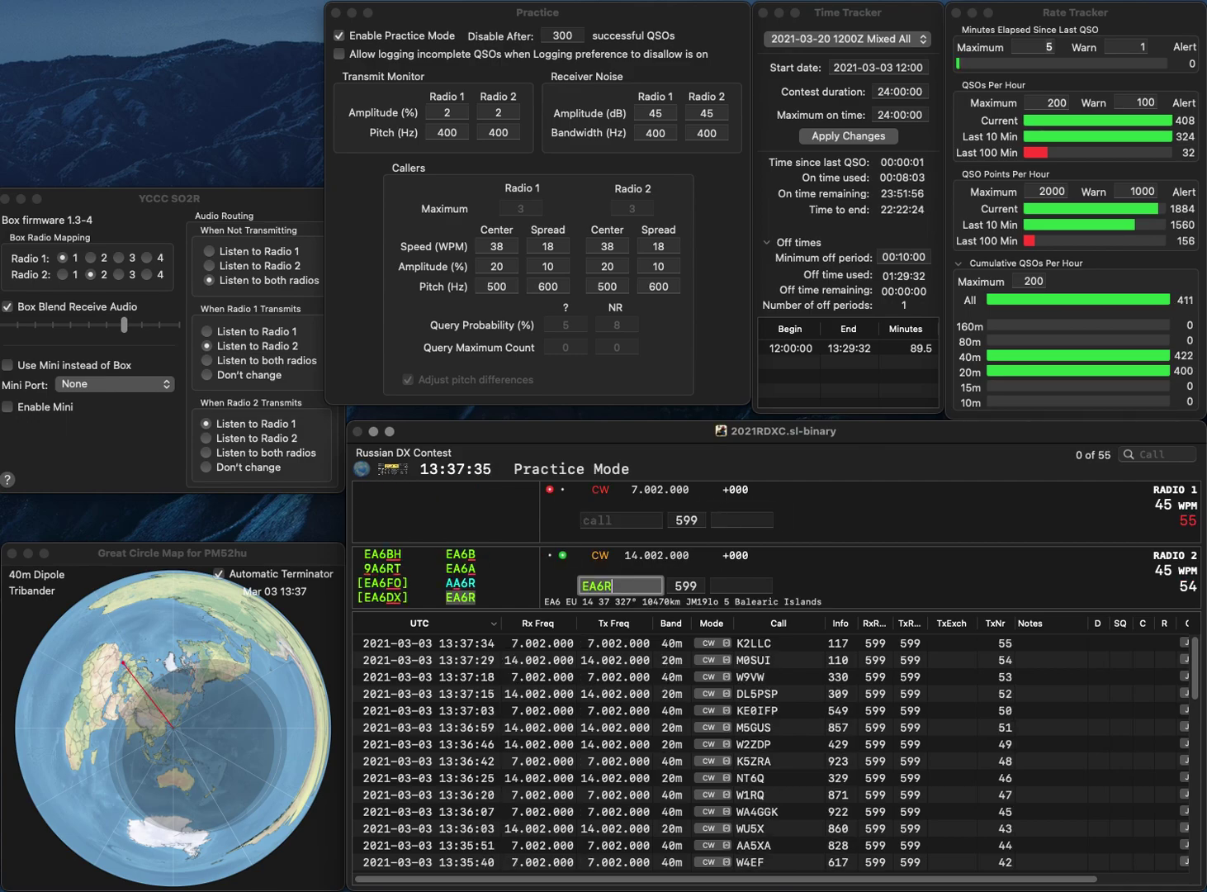
{"action": "key", "text": "Return"}
{"action": "type", "text": "DC2CL"}
{"action": "key", "text": "Return"}
{"action": "type", "text": "753"}
{"action": "key", "text": "Return"}
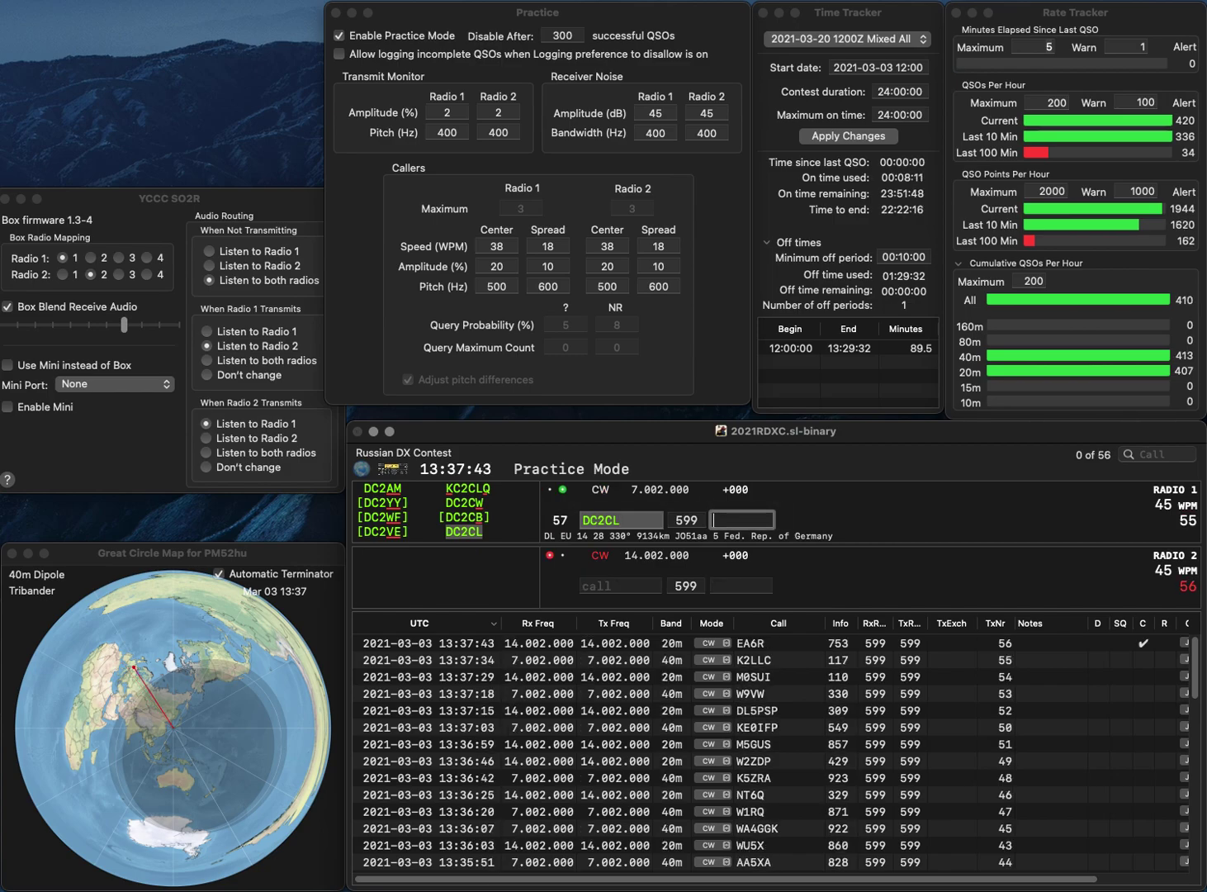
{"action": "type", "text": "600"}
{"action": "key", "text": "Return"}
Enter the call PY2TDX on Radio 2 and send its exchange
{"action": "type", "text": "Y2TDX"}
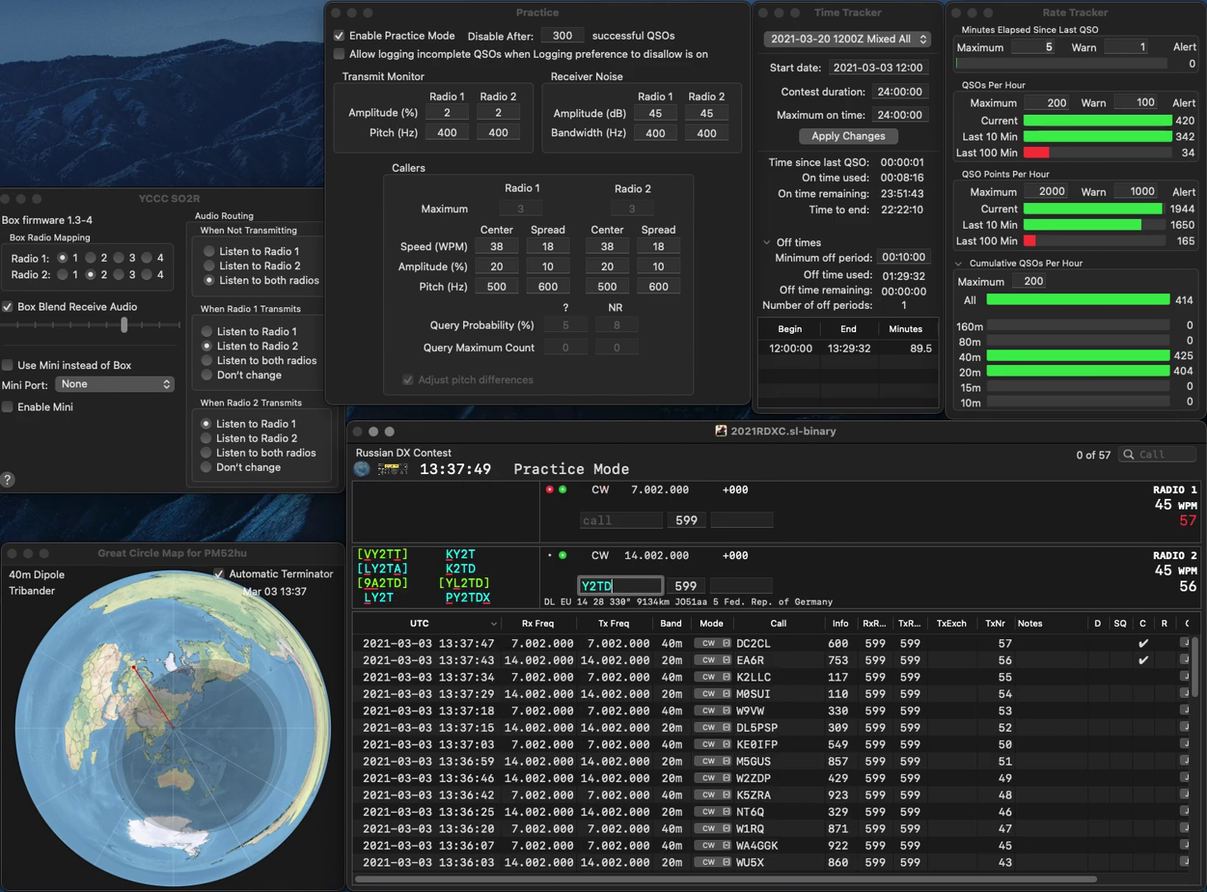
{"action": "key", "text": "Home"}
{"action": "type", "text": "P"}
{"action": "key", "text": "Return"}
Enter the call WA0IYY on Radio 1 and send its exchange, and log PY2TDX on Radio 2 with exchange 775
{"action": "type", "text": "0IYY"}
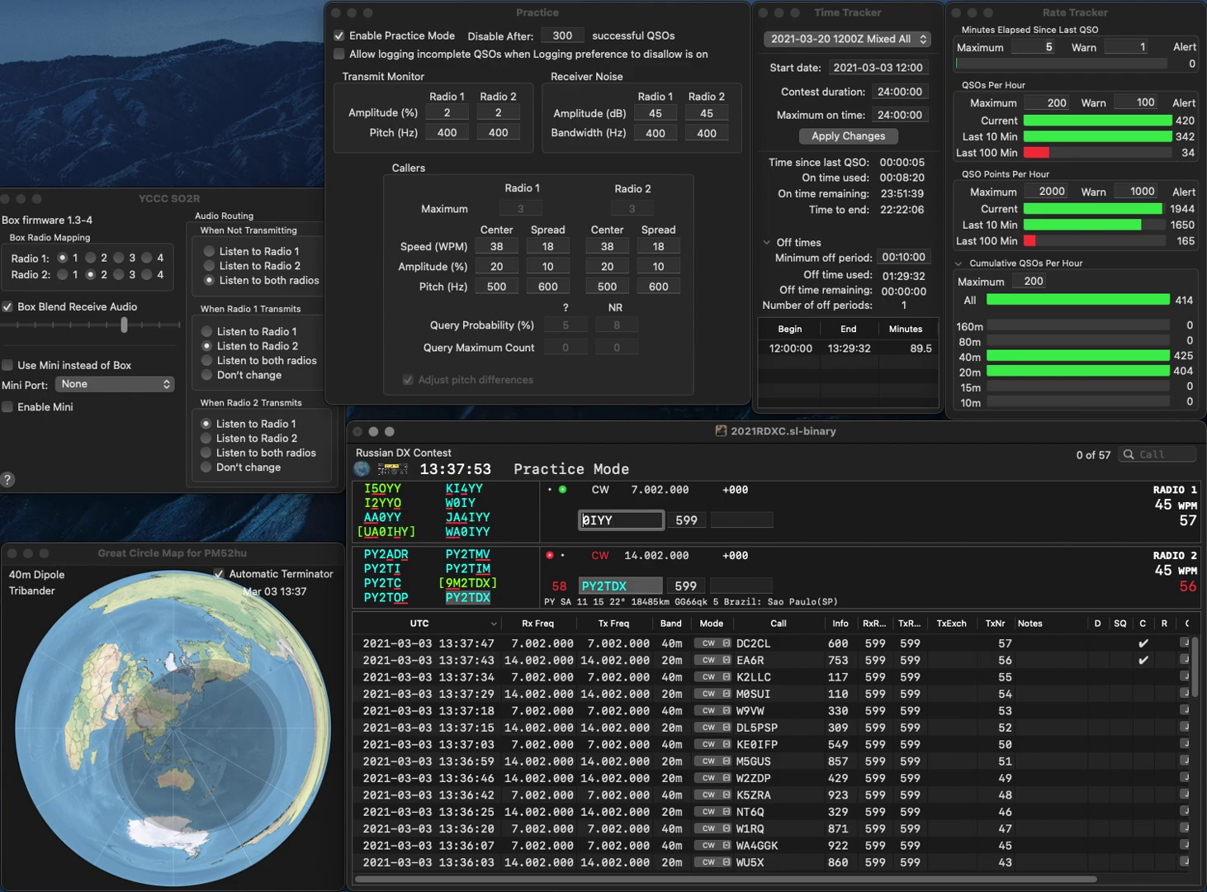
{"action": "key", "text": "Home"}
{"action": "type", "text": "WA"}
{"action": "key", "text": "Return"}
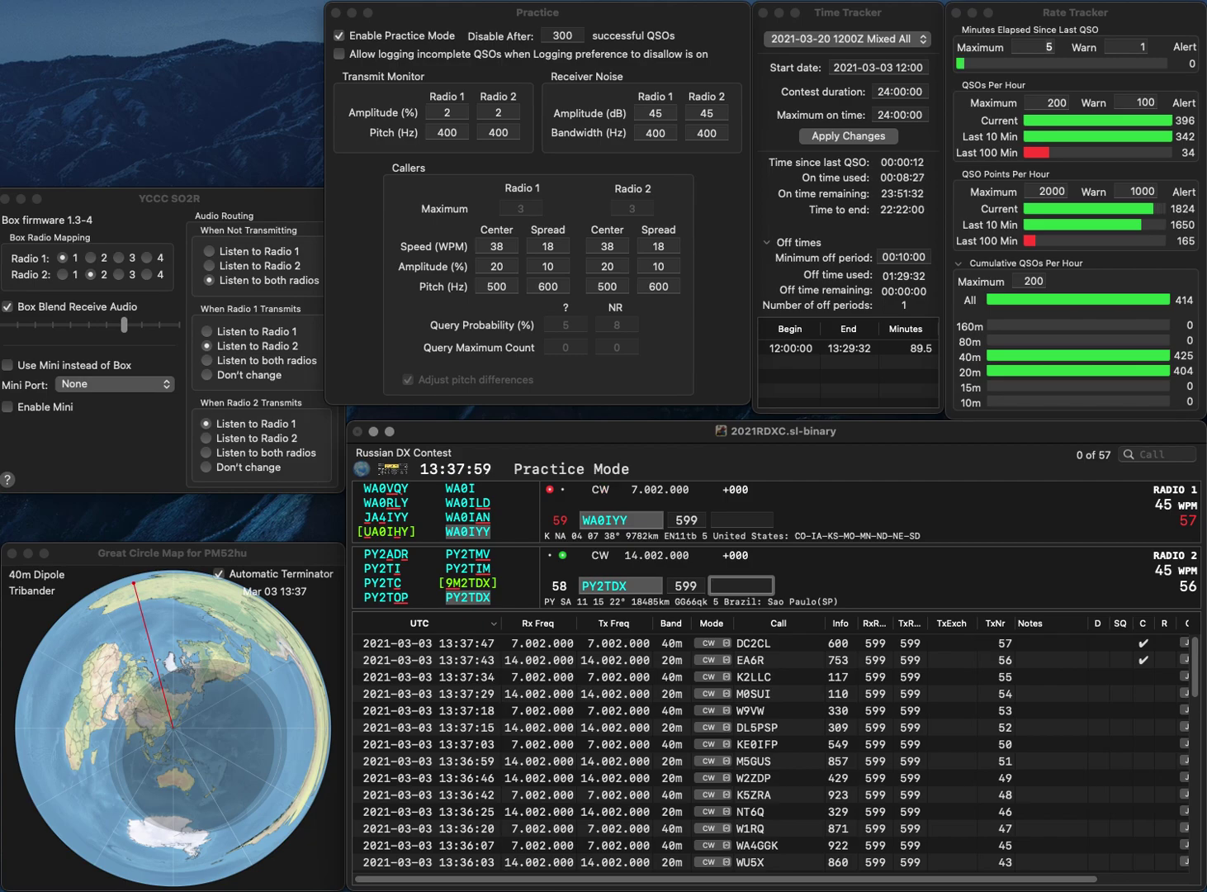
{"action": "type", "text": "775"}
{"action": "key", "text": "Return"}
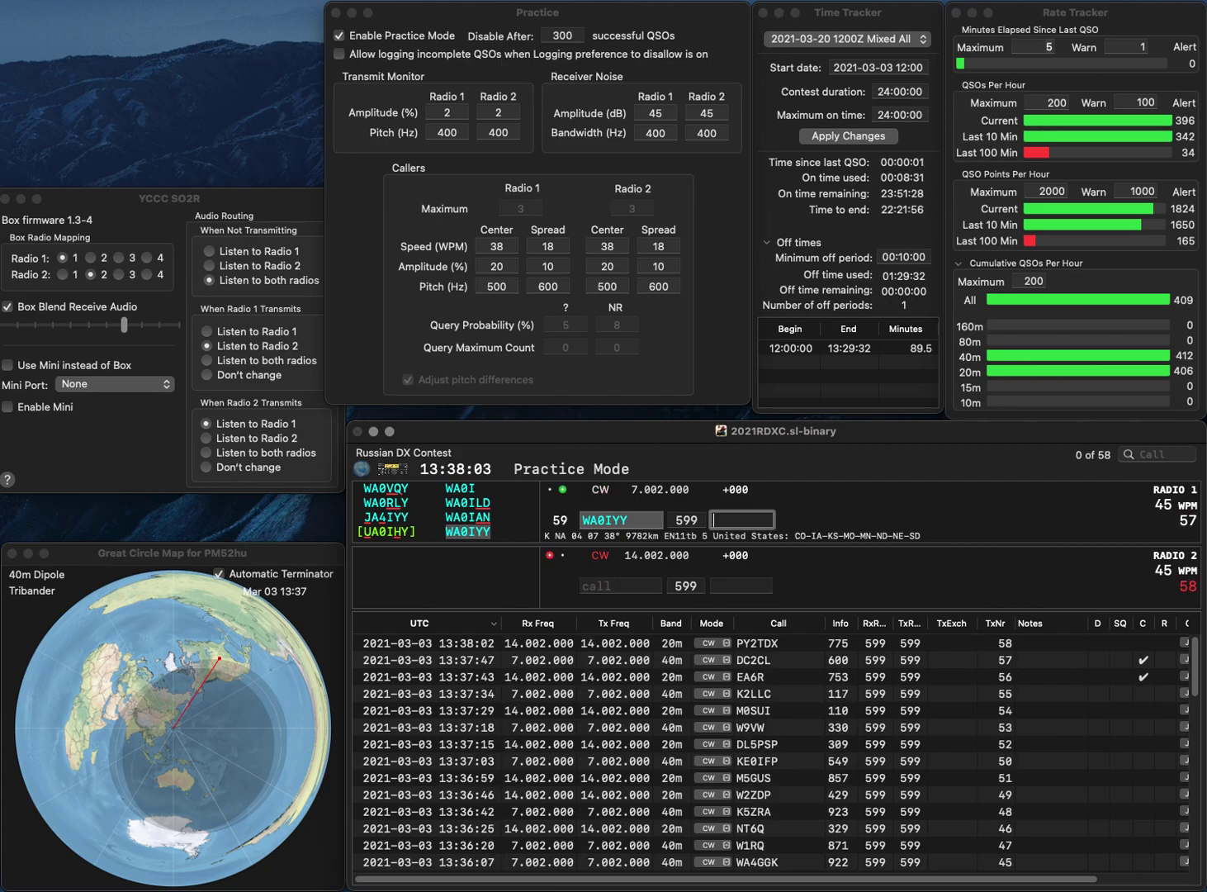
{"action": "type", "text": "27"}
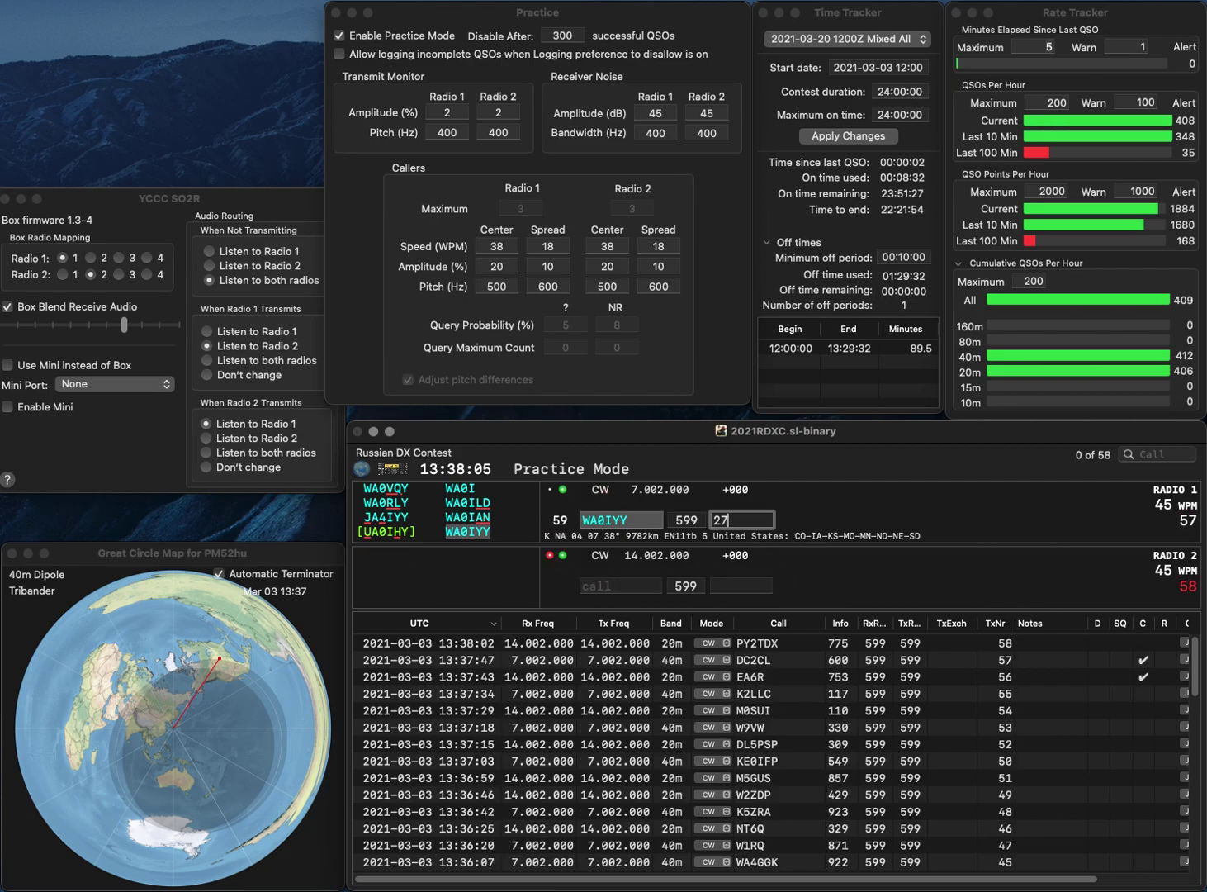
{"action": "type", "text": "4"}
{"action": "key", "text": "Return"}
{"action": "type", "text": "DL2RN"}
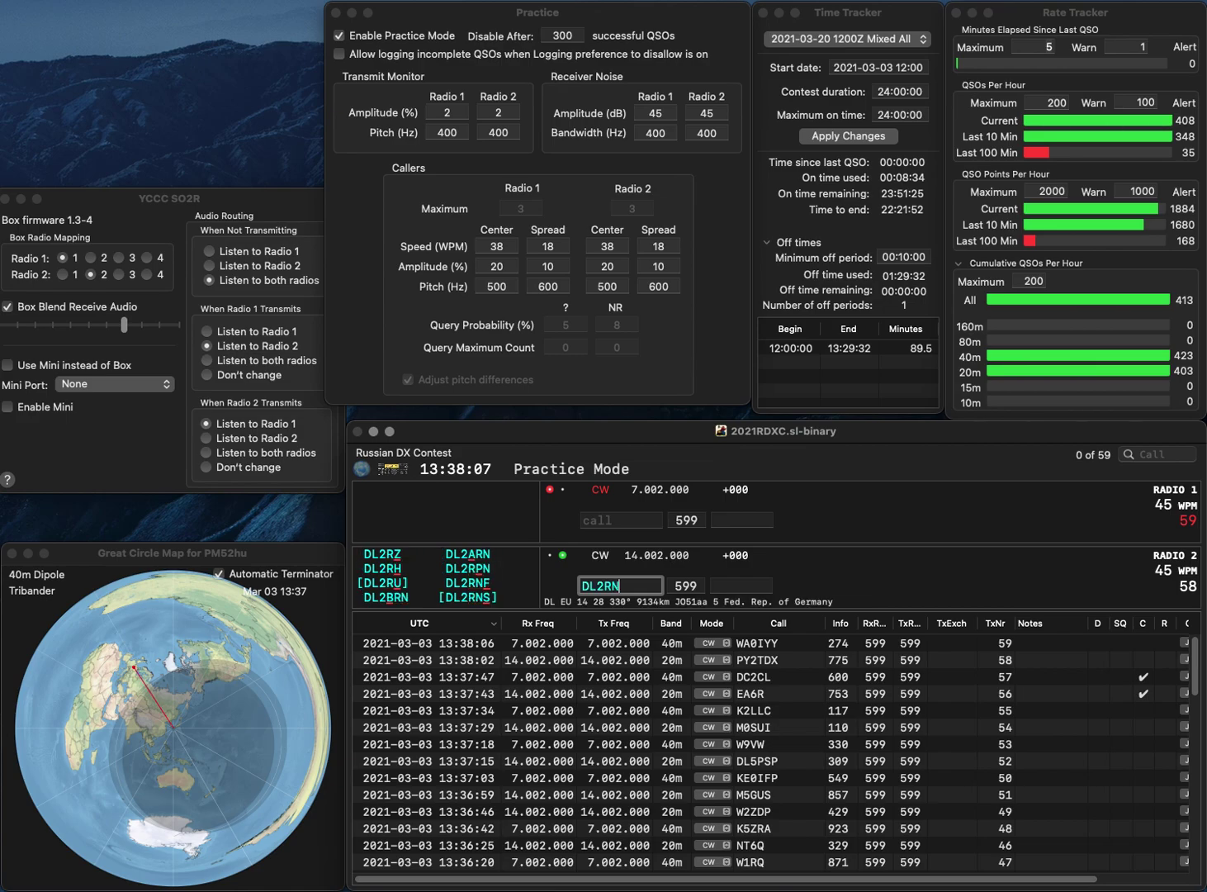
{"action": "type", "text": "F"}
{"action": "key", "text": "Return"}
{"action": "type", "text": "DK9BM"}
{"action": "key", "text": "Return"}
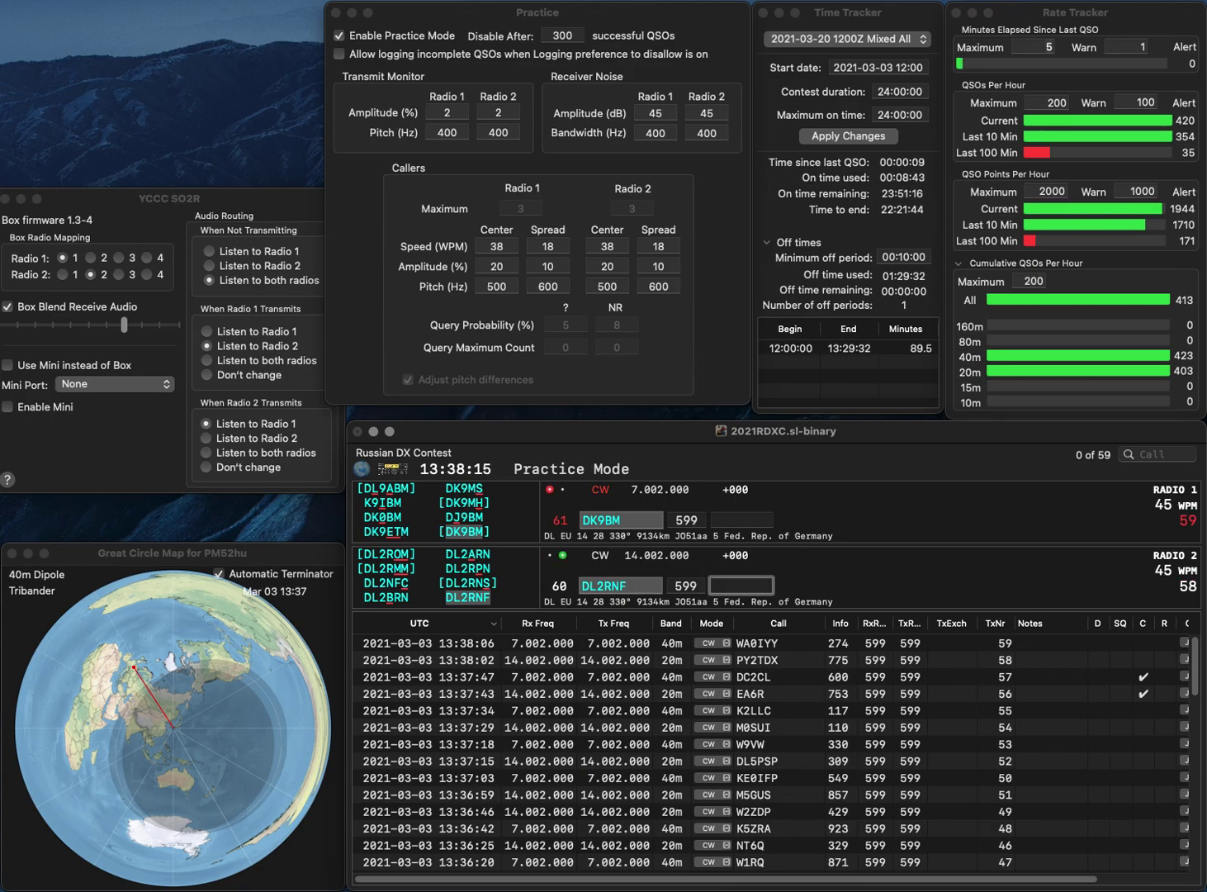
{"action": "type", "text": "800"}
{"action": "key", "text": "Return"}
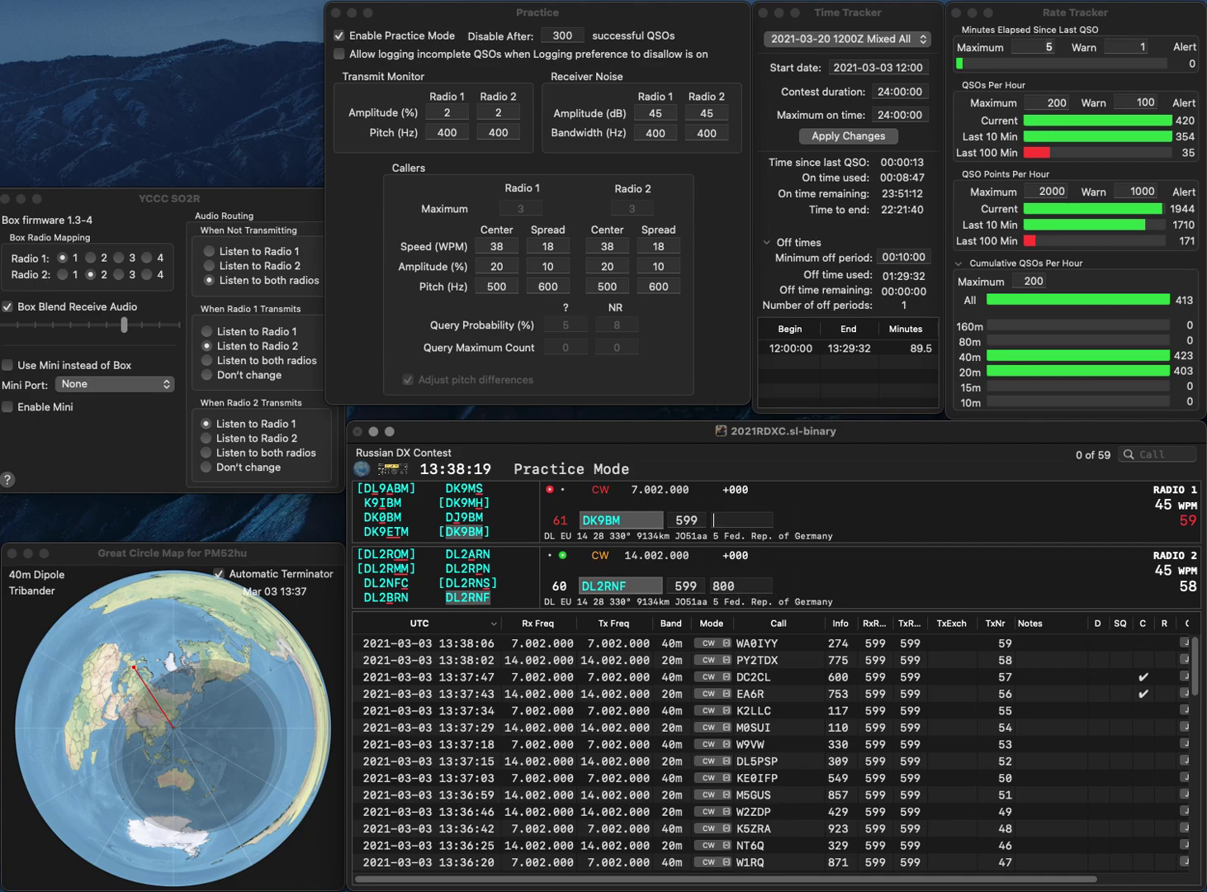
{"action": "type", "text": "538"}
{"action": "key", "text": "Return"}
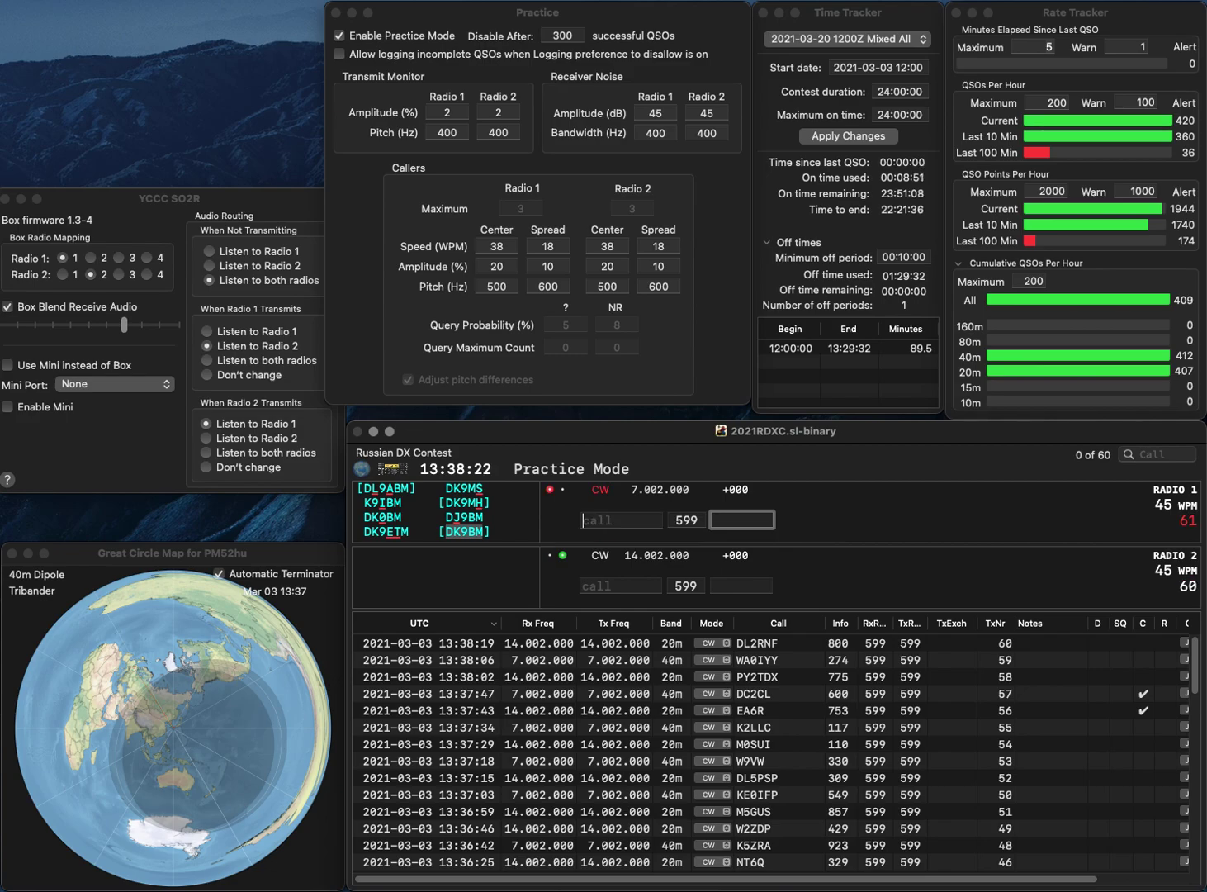
{"action": "type", "text": "MM6SJK"}
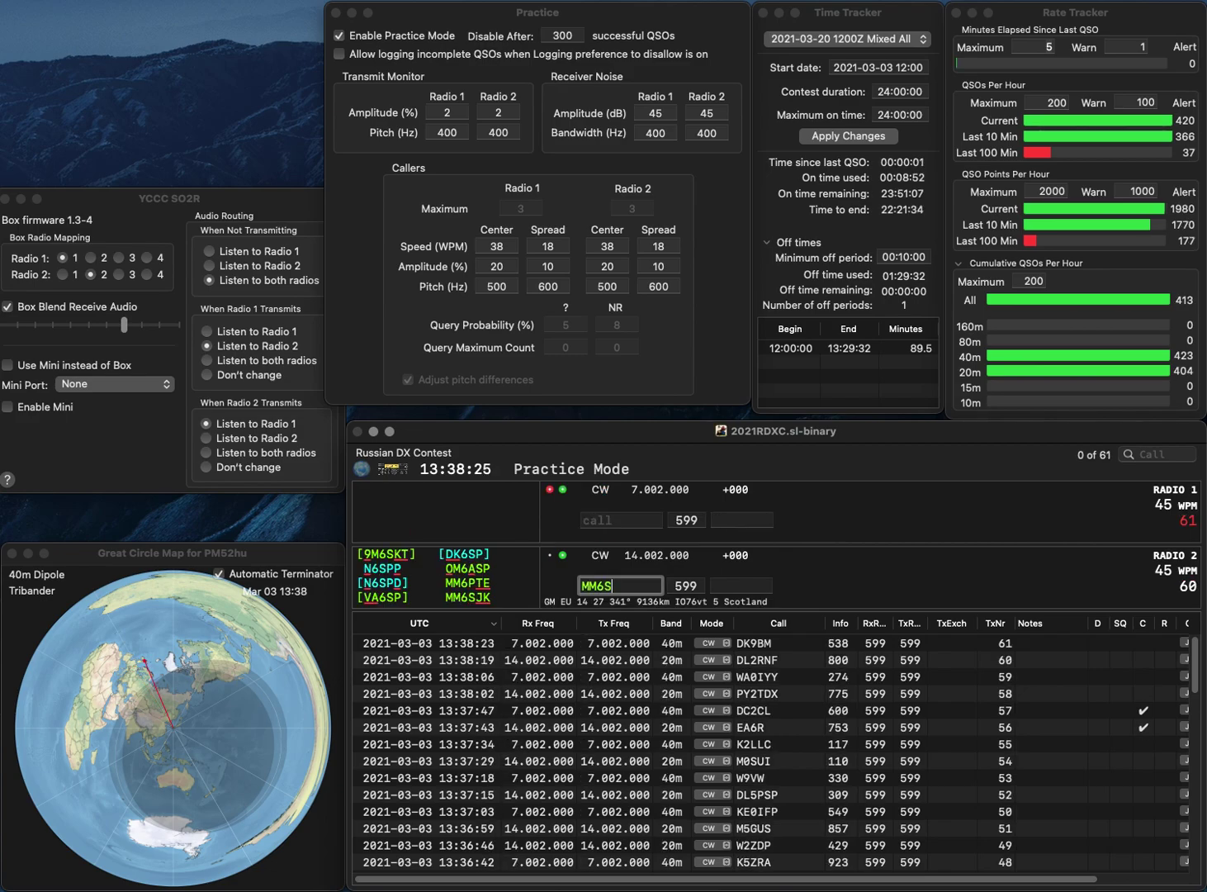
{"action": "key", "text": "Return"}
{"action": "type", "text": "KDL3BRE"}
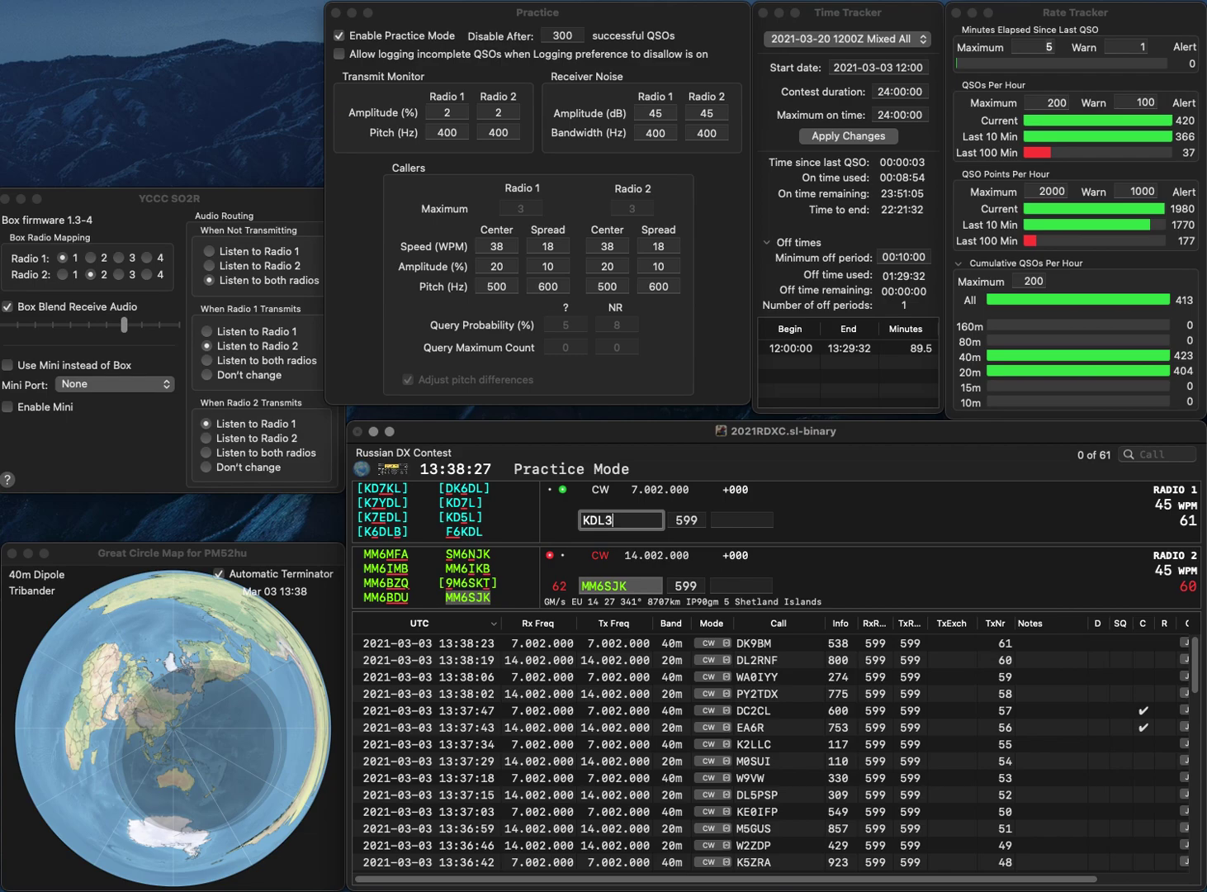
{"action": "key", "text": "Delete"}
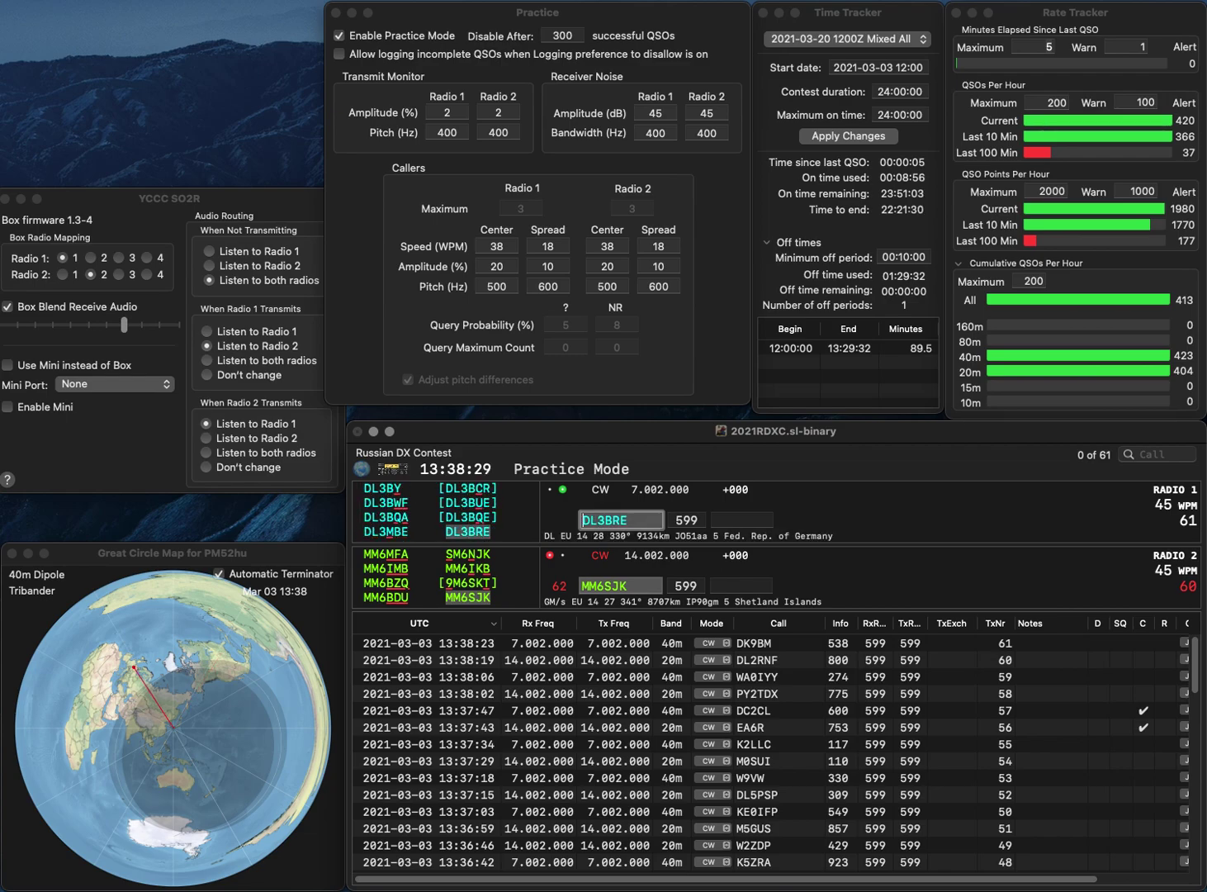
{"action": "key", "text": "Return"}
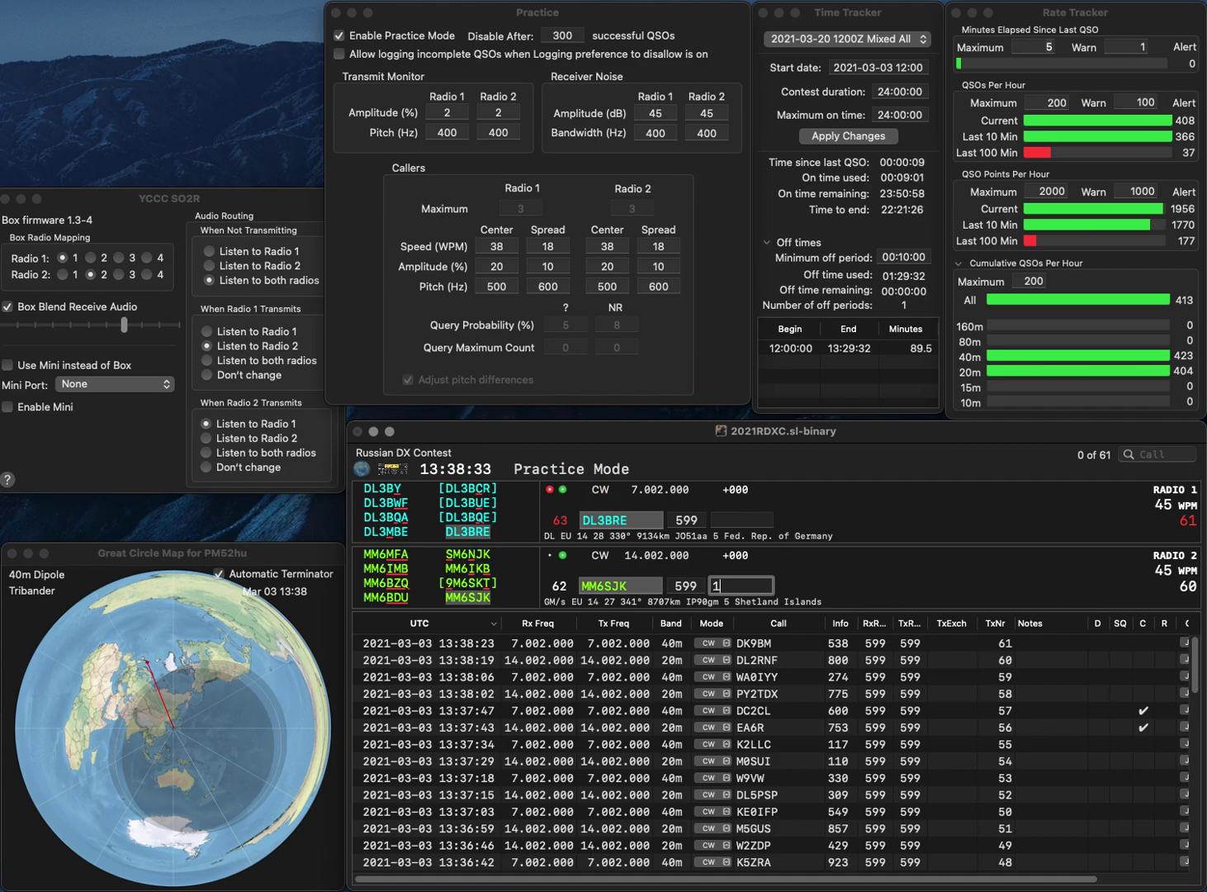
{"action": "key", "text": "Return"}
{"action": "type", "text": "1"}
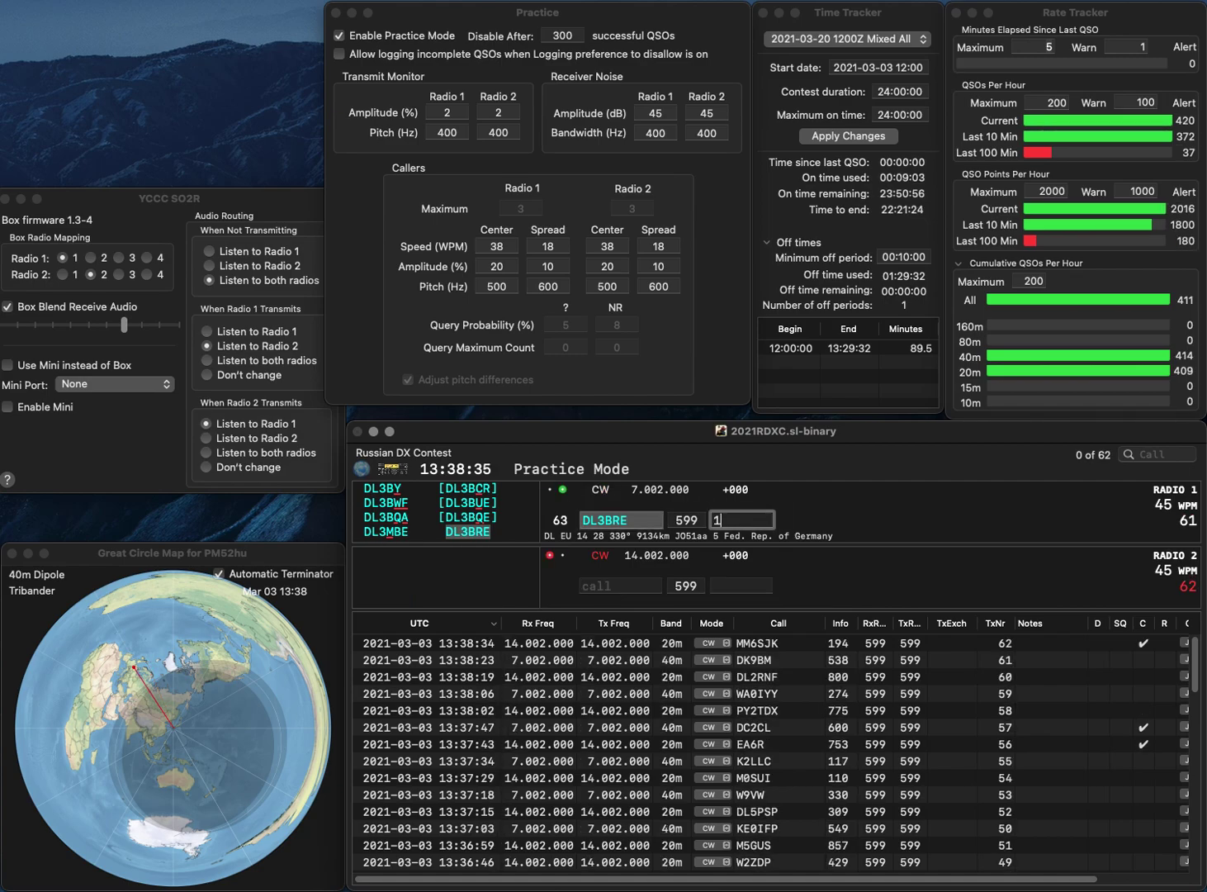
{"action": "type", "text": "8"}
{"action": "key", "text": "Return"}
Enter the calls N1IDQ on Radio 2 and EA1FA/2 on Radio 1, sending each station its exchange
{"action": "type", "text": "N1IDQ"}
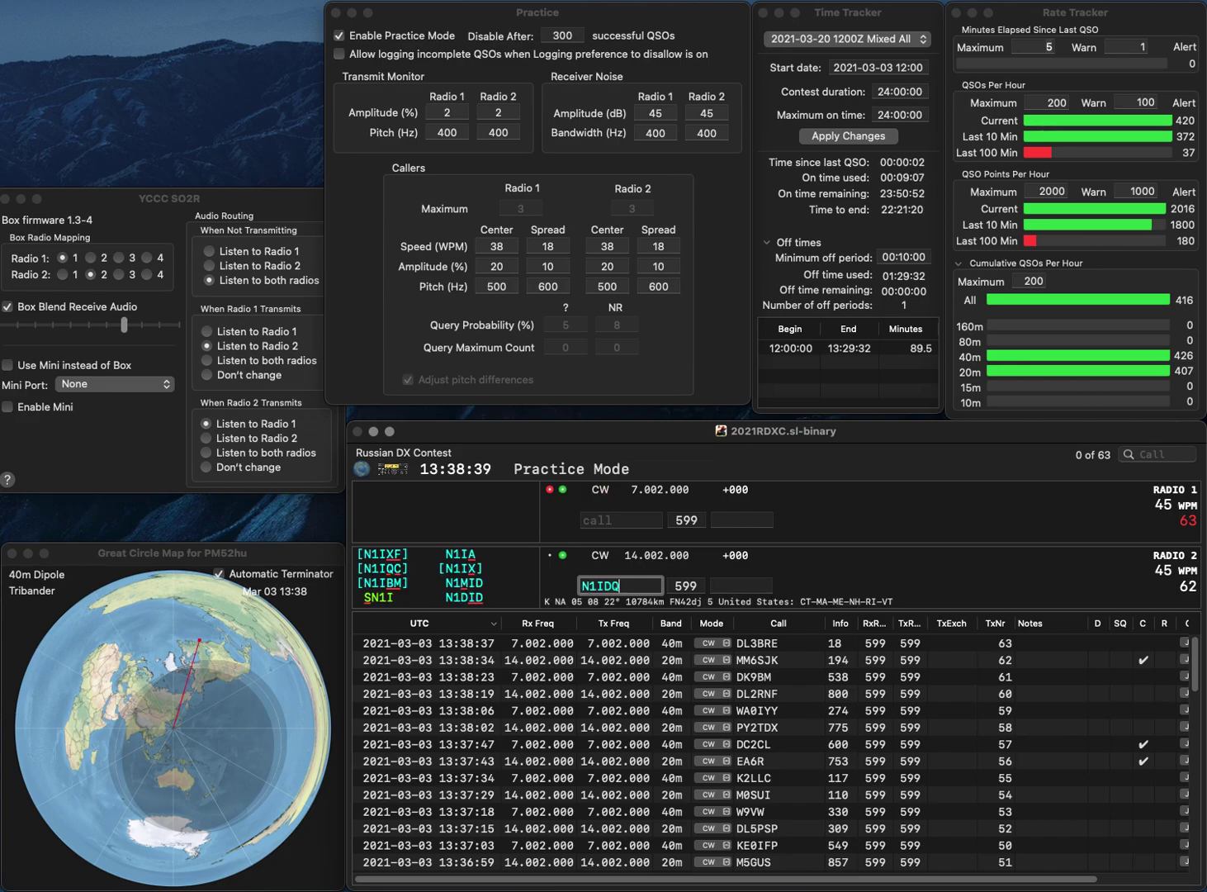
{"action": "type", "text": "EA1FA/2"}
{"action": "key", "text": "Return"}
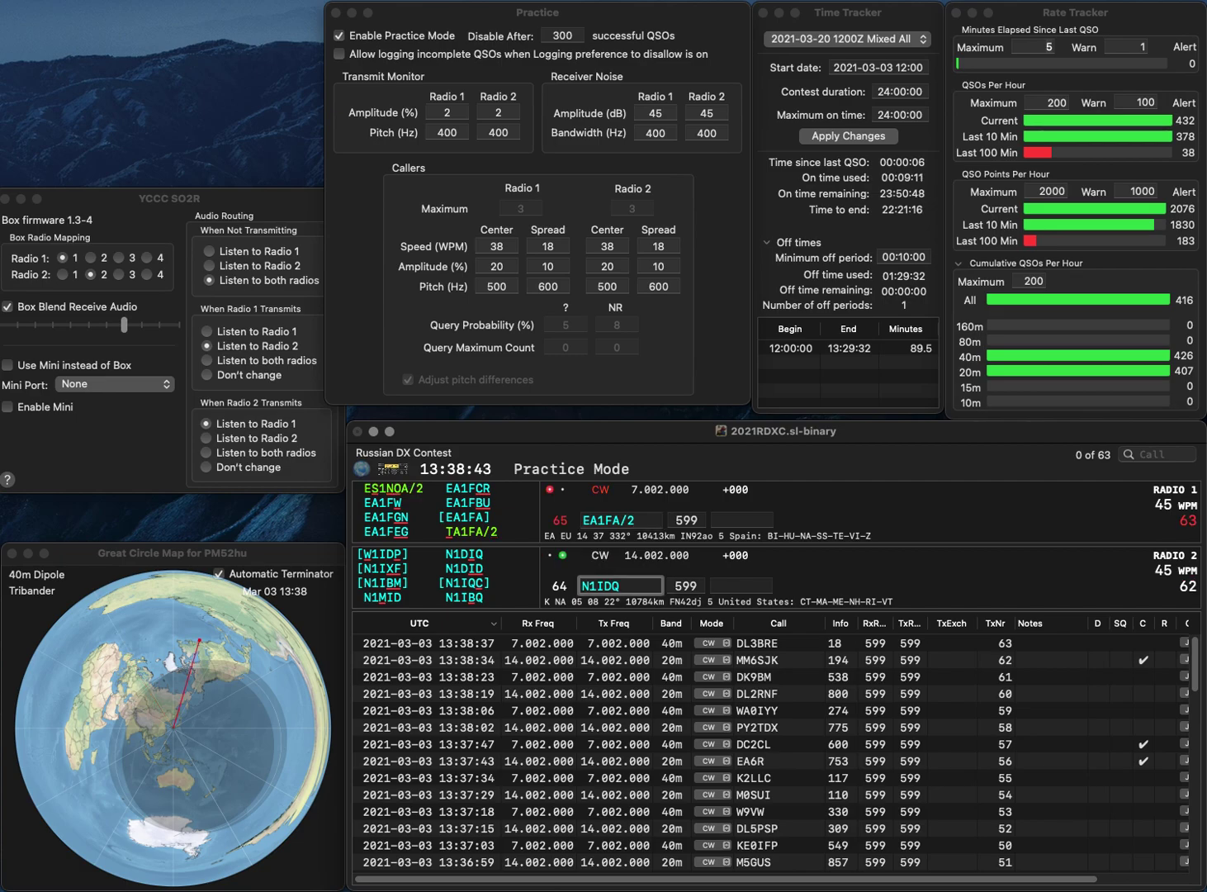
{"action": "key", "text": "Left"}
{"action": "key", "text": "BackSpace"}
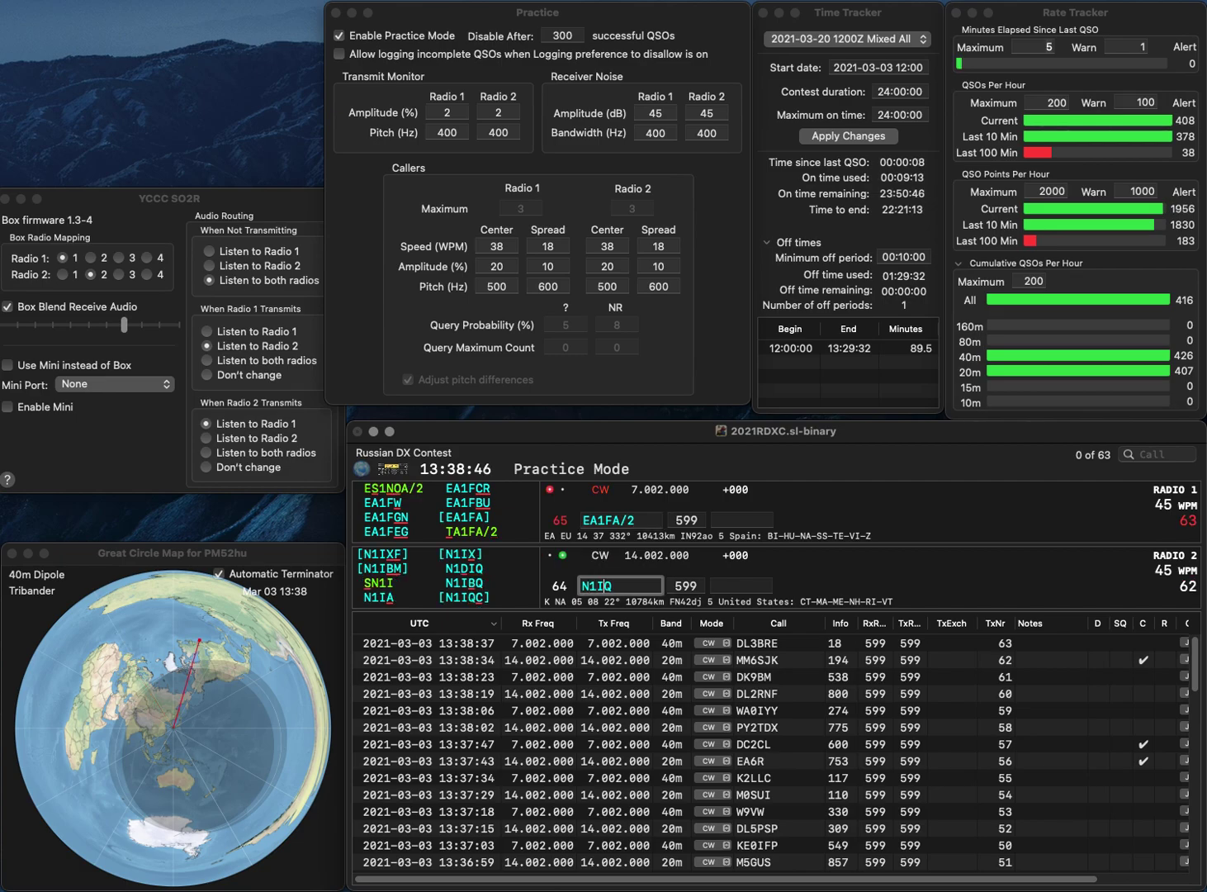
{"action": "type", "text": "B"}
{"action": "key", "text": "Return"}
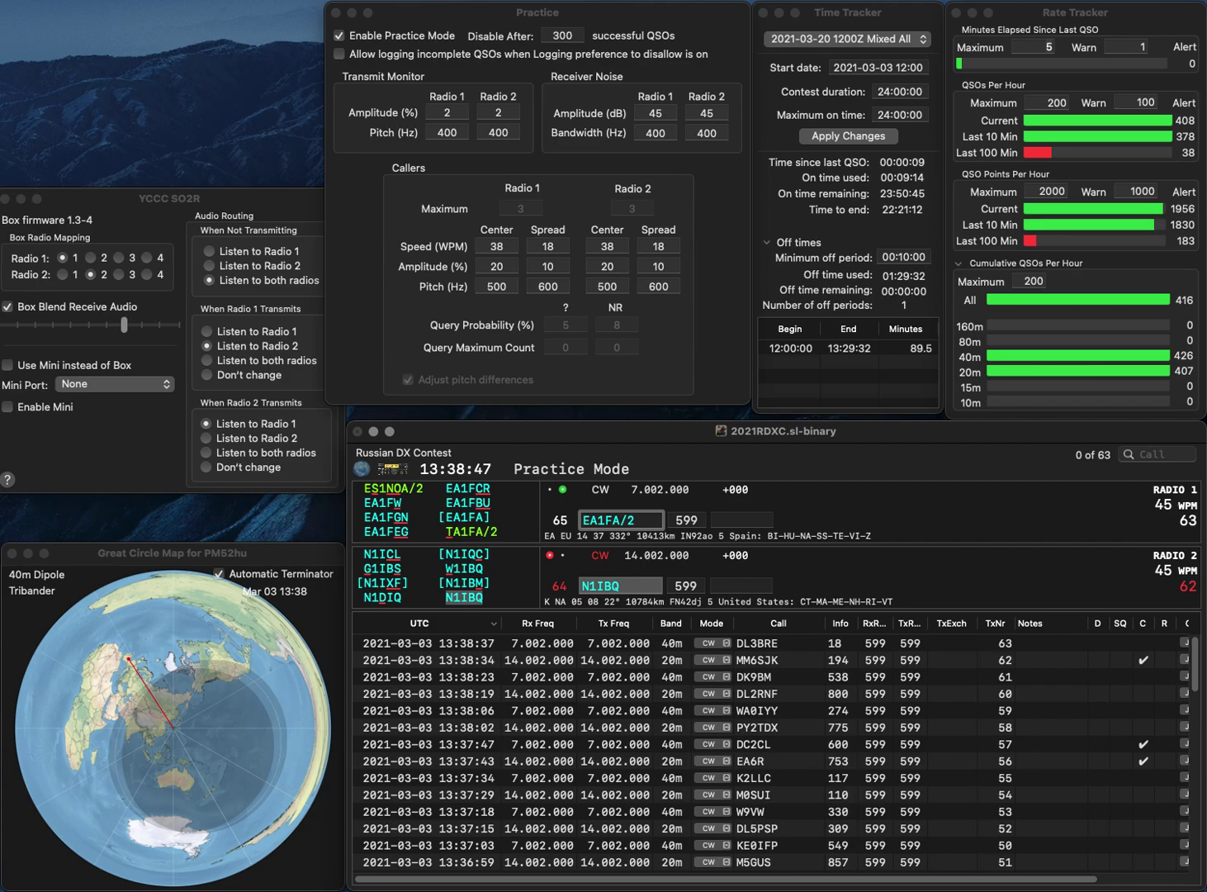
{"action": "key", "text": "Delete"}
{"action": "type", "text": "T"}
{"action": "key", "text": "Return"}
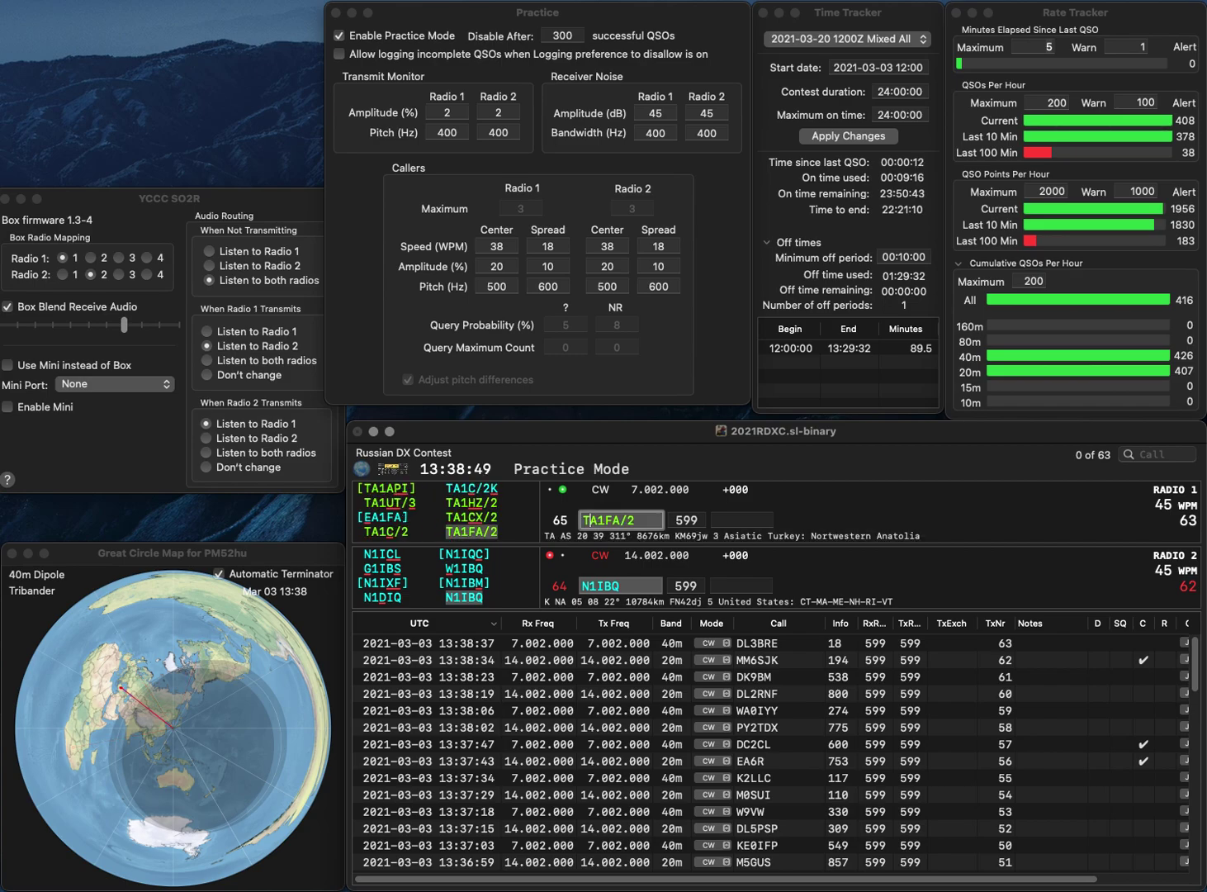
{"action": "key", "text": "space"}
{"action": "type", "text": "24"}
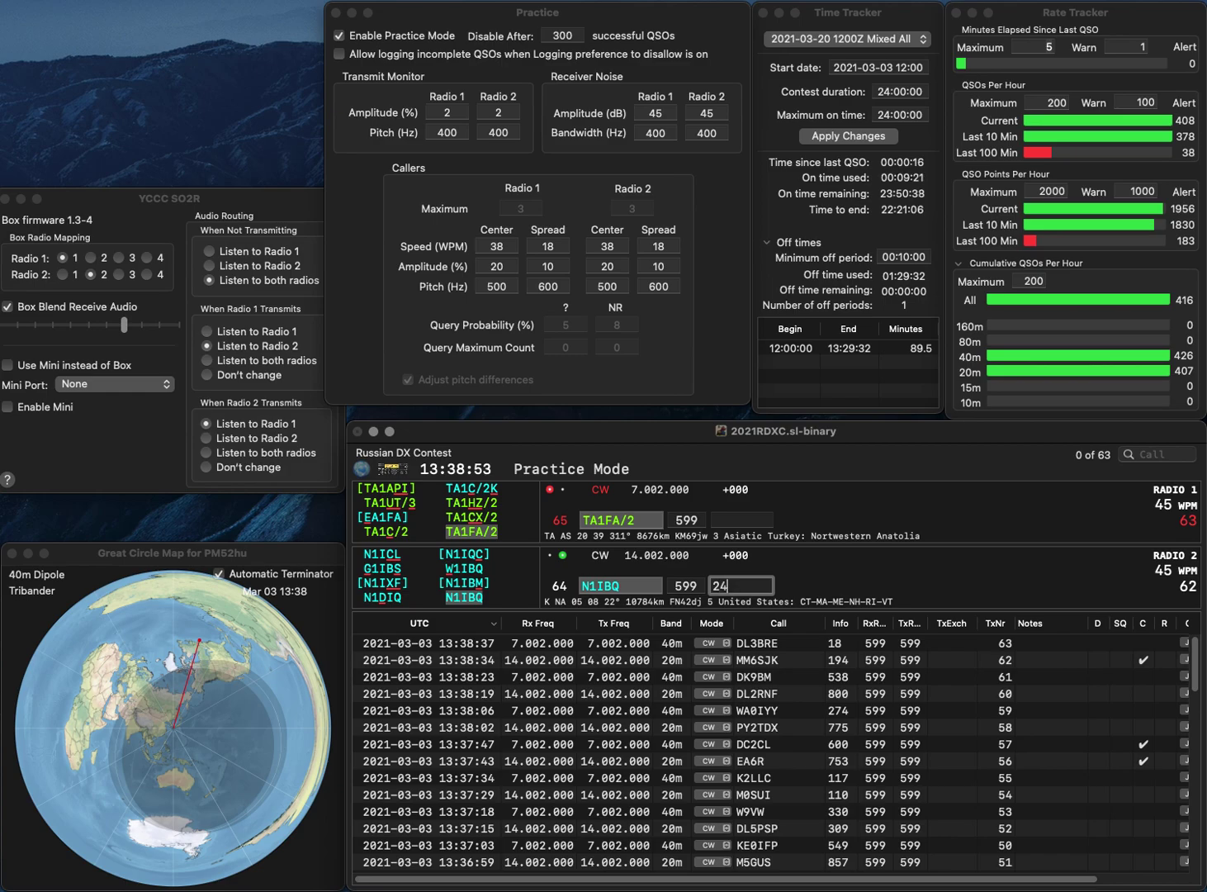
{"action": "key", "text": "Return"}
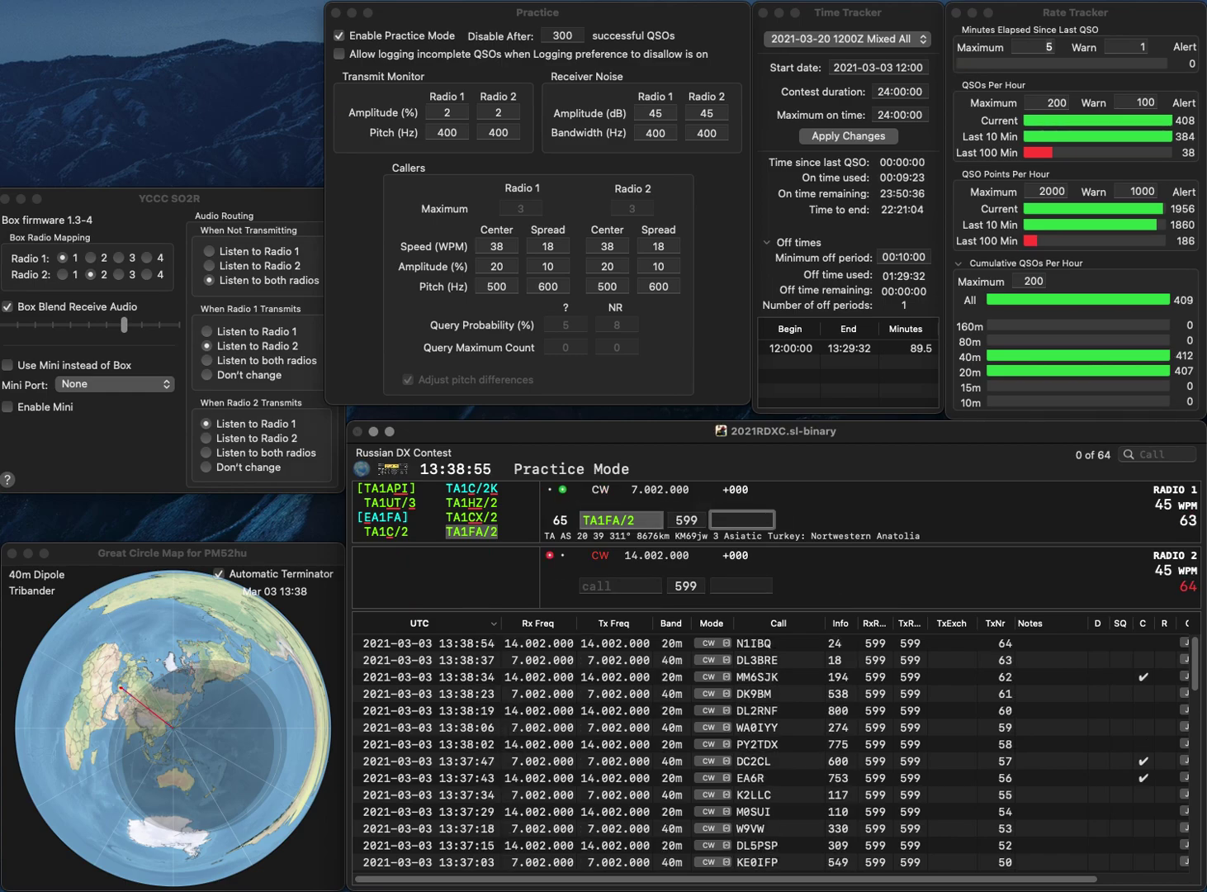
{"action": "type", "text": "73"}
{"action": "key", "text": "Return"}
{"action": "type", "text": "SQ8NGO"}
{"action": "key", "text": "Return"}
{"action": "type", "text": "RT5R"}
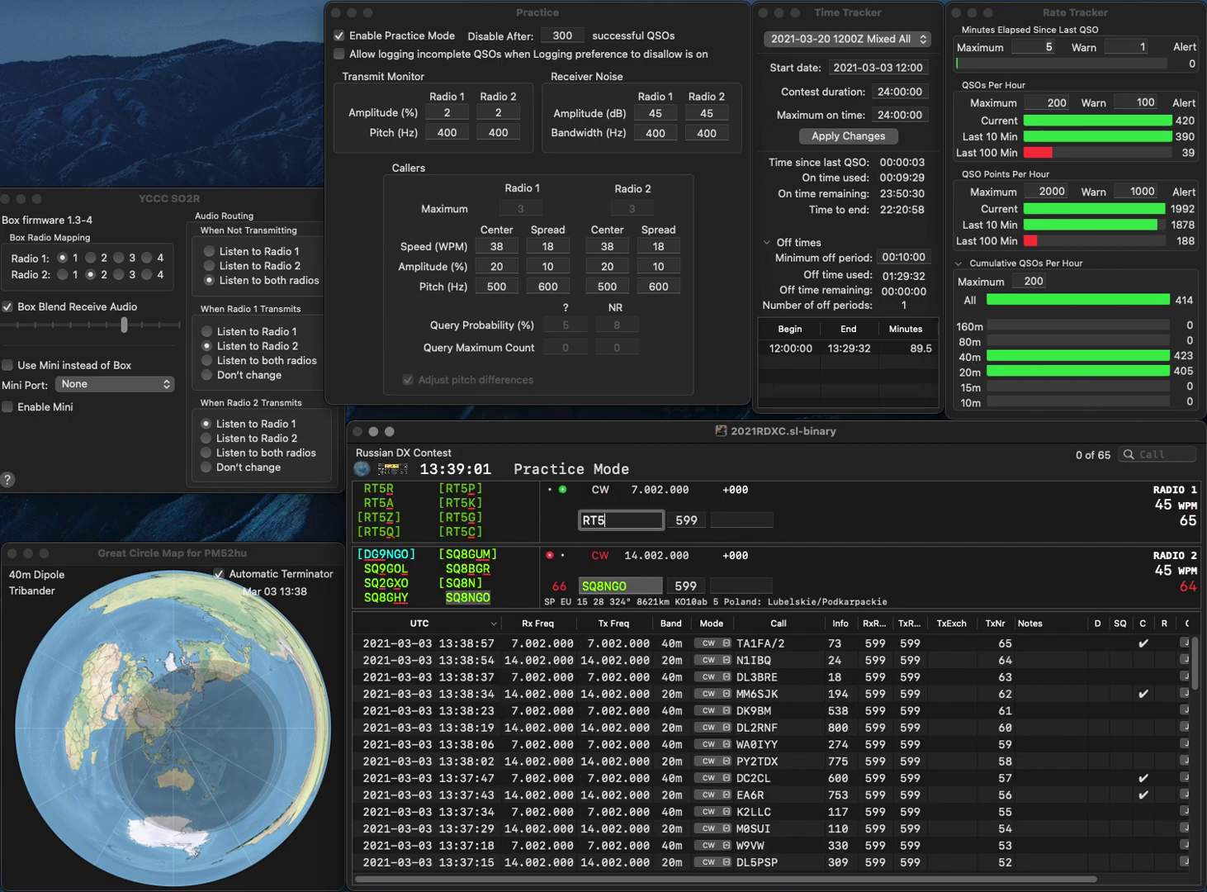
{"action": "key", "text": "Return"}
{"action": "left_click", "coordinate": [715, 586]}
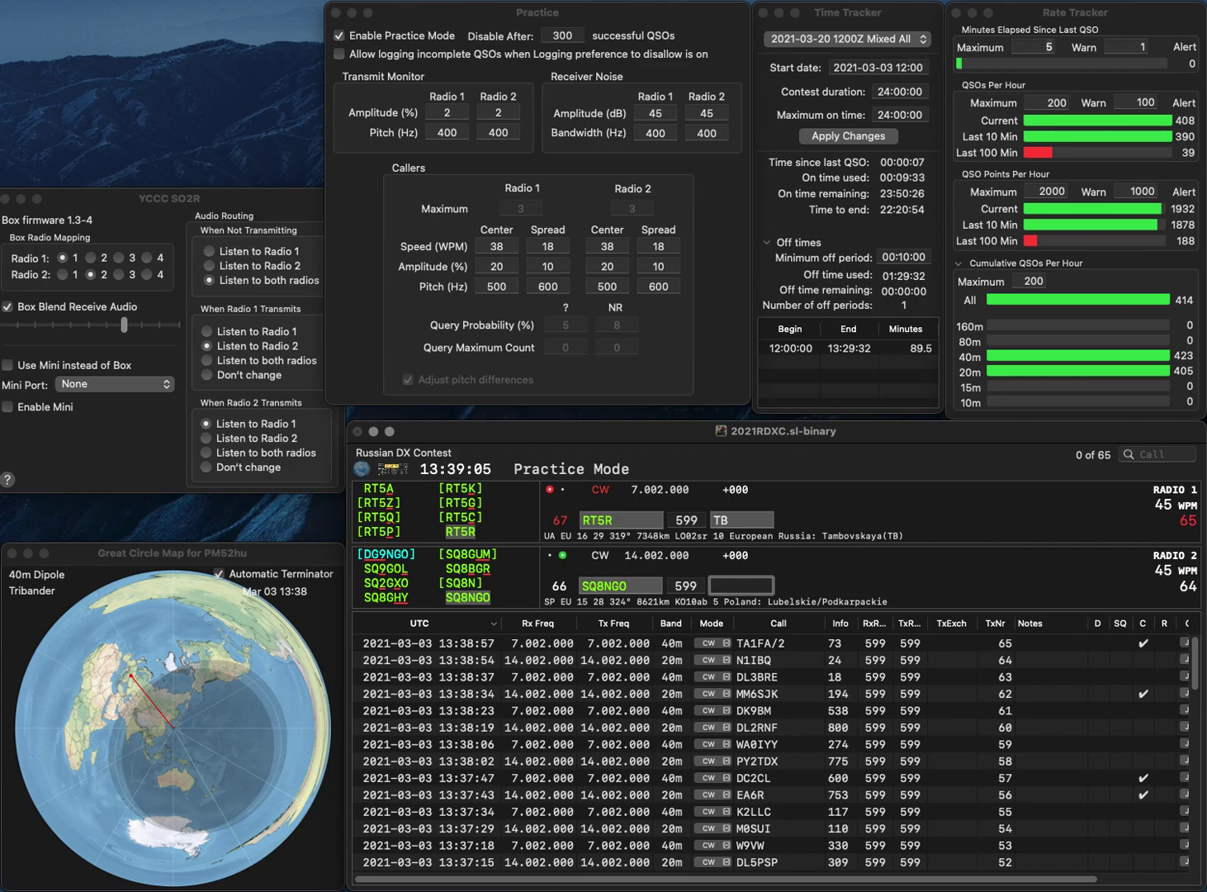
{"action": "type", "text": "575"}
{"action": "key", "text": "Return"}
Enter the calls G4AWP on Radio 2 and F6YA on Radio 1, sending each station its exchange
{"action": "key", "text": "Return"}
{"action": "type", "text": "G4AWP"}
{"action": "key", "text": "Return"}
{"action": "type", "text": "6Y"}
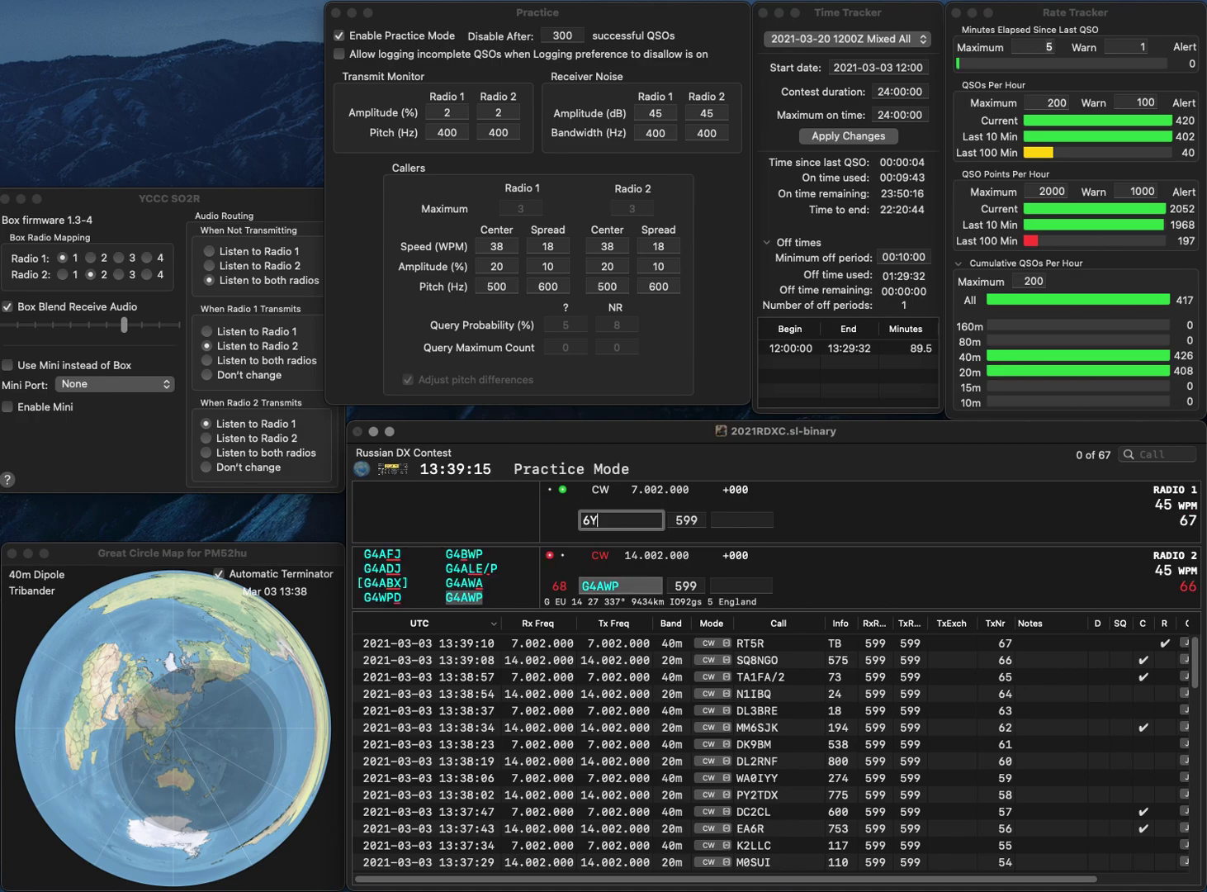
{"action": "type", "text": "F"}
{"action": "type", "text": "A"}
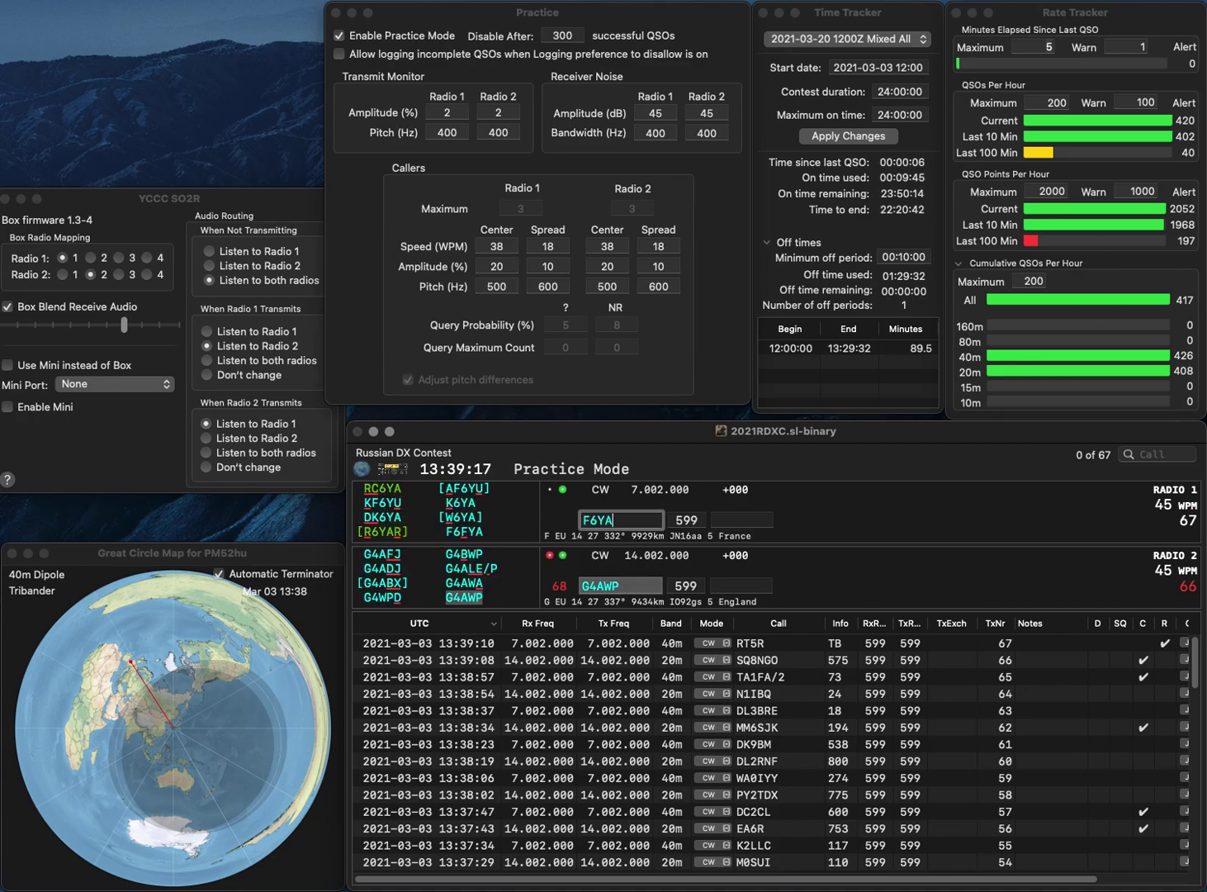
{"action": "key", "text": "Return"}
{"action": "type", "text": "3"}
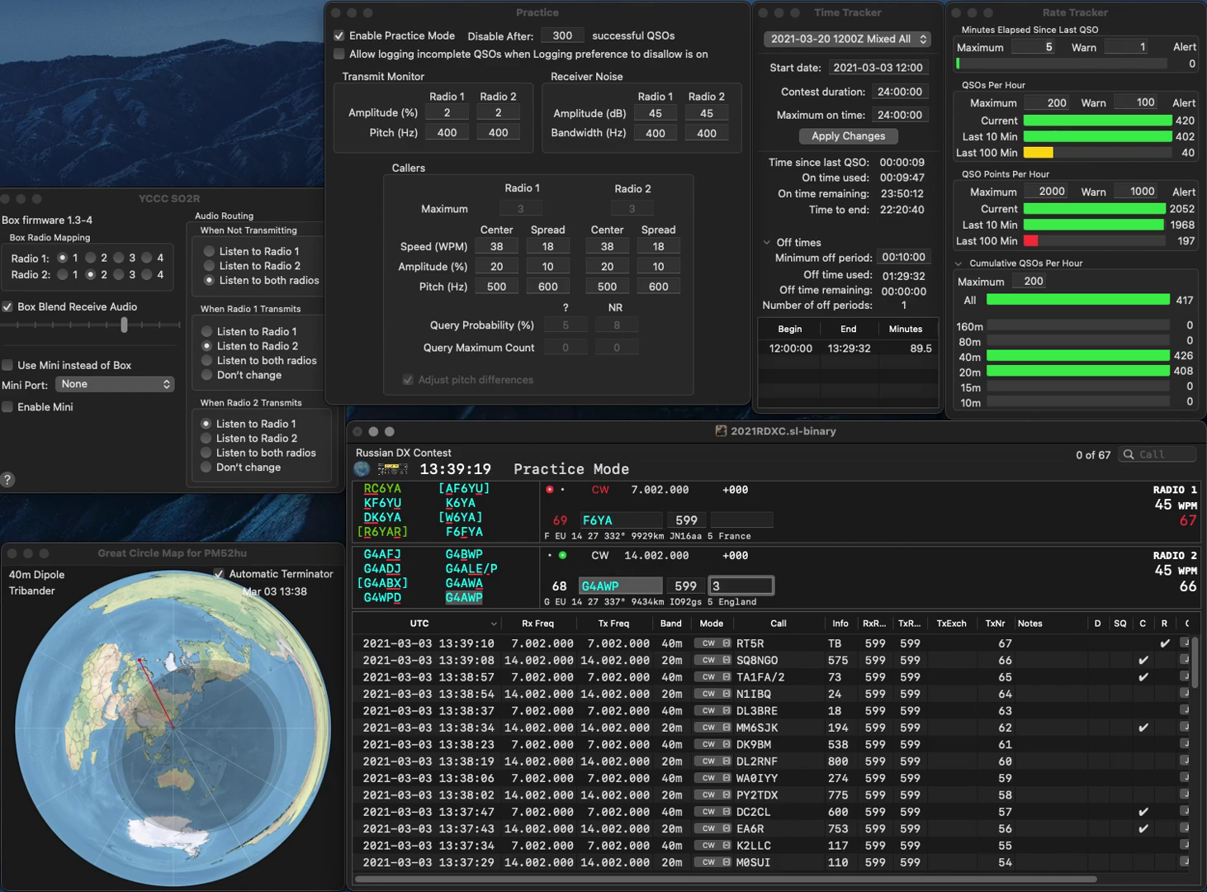
{"action": "type", "text": "9"}
{"action": "key", "text": "Return"}
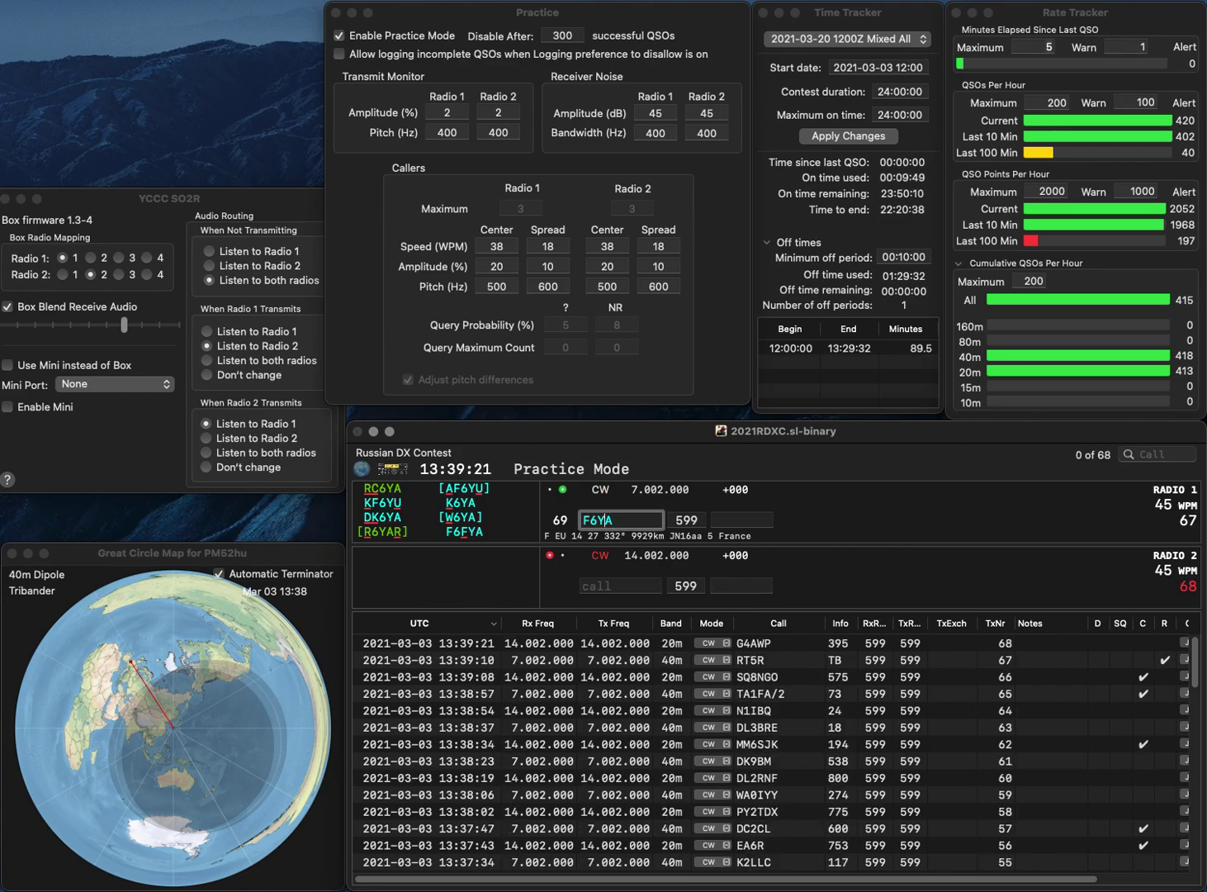
Correct the Radio 1 call to F6FYA and send the partial call 7S with its exchange on Radio 2
{"action": "key", "text": "Return"}
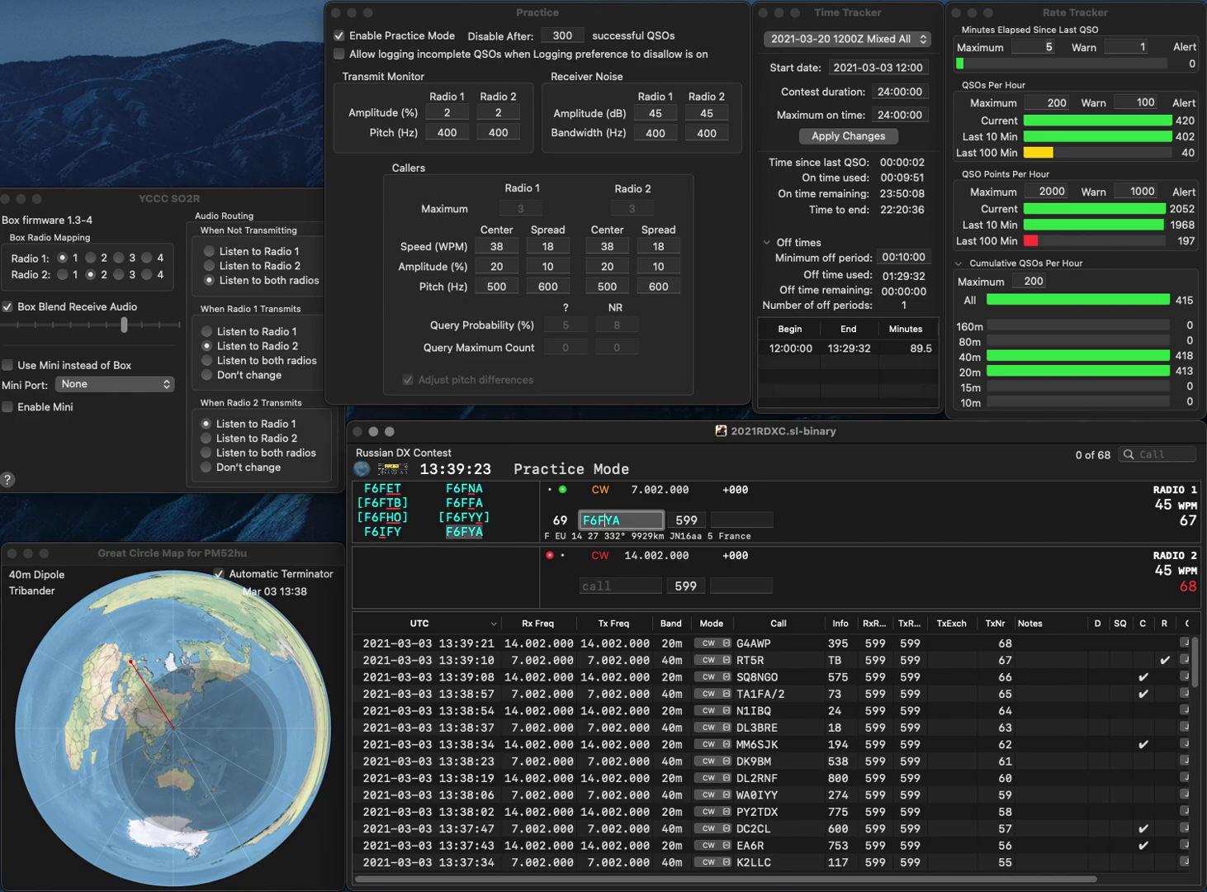
{"action": "type", "text": "7S"}
{"action": "key", "text": "Return"}
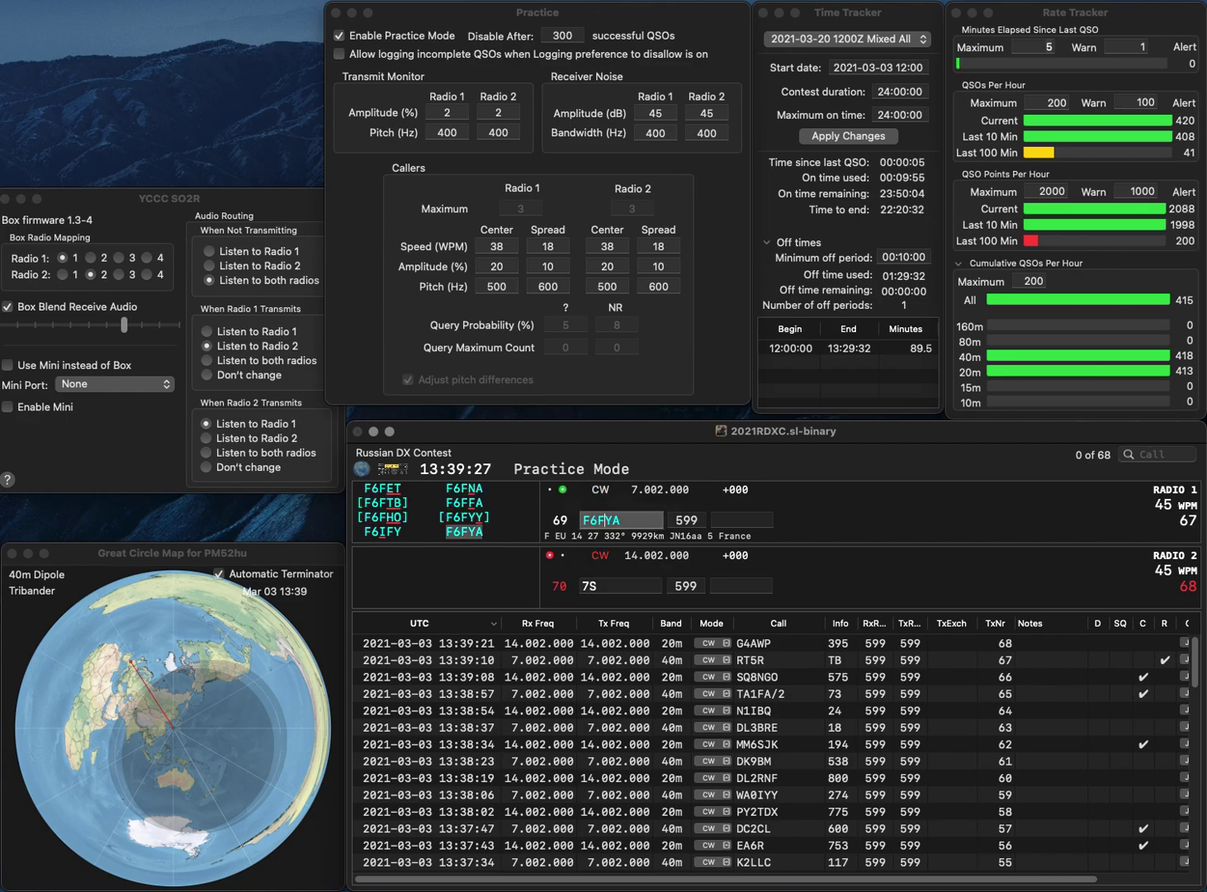
Log F6FYA on Radio 1 with exchange 92
{"action": "key", "text": "space"}
{"action": "type", "text": "92"}
{"action": "key", "text": "Return"}
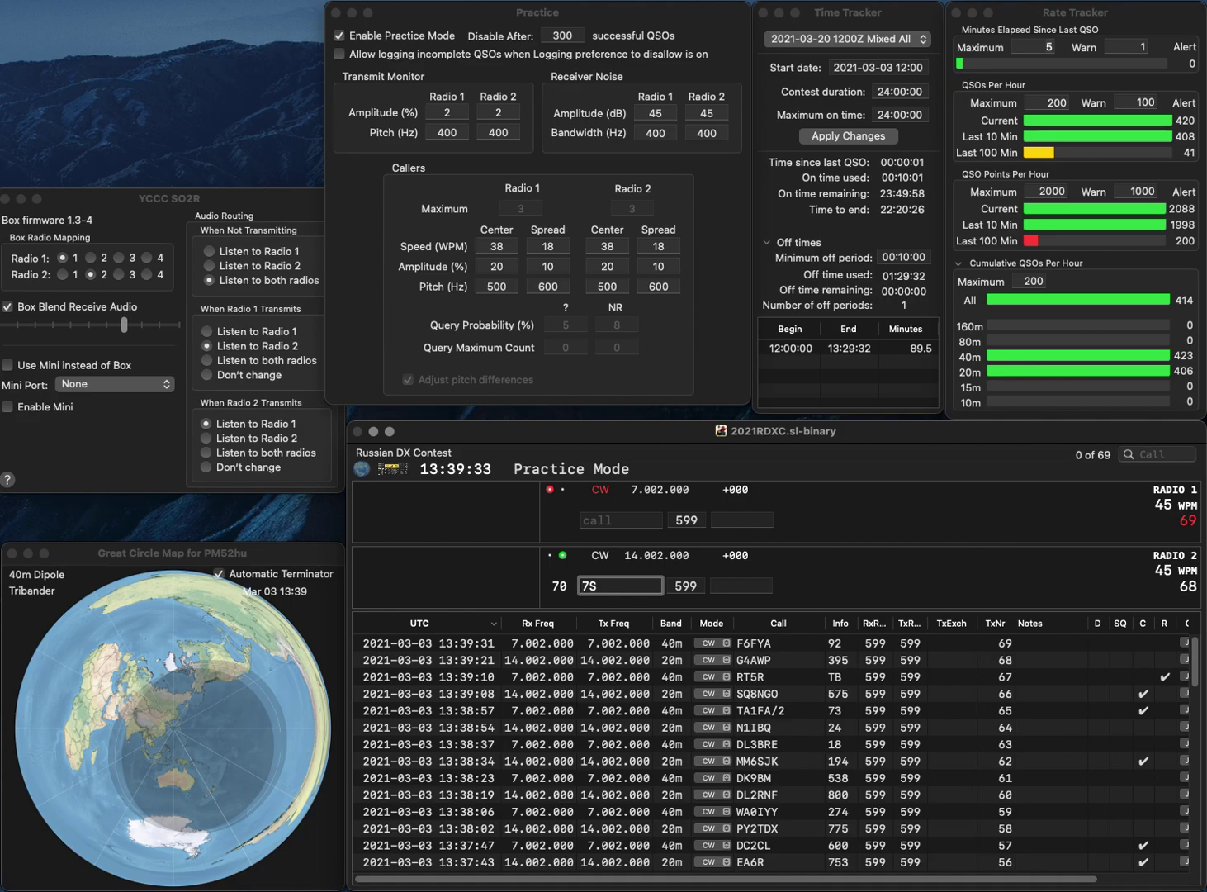
Extend the Radio 2 call to 47S and enter N5L on Radio 1, sending each station its exchange
{"action": "type", "text": "4"}
{"action": "key", "text": "Return"}
{"action": "type", "text": "N5"}
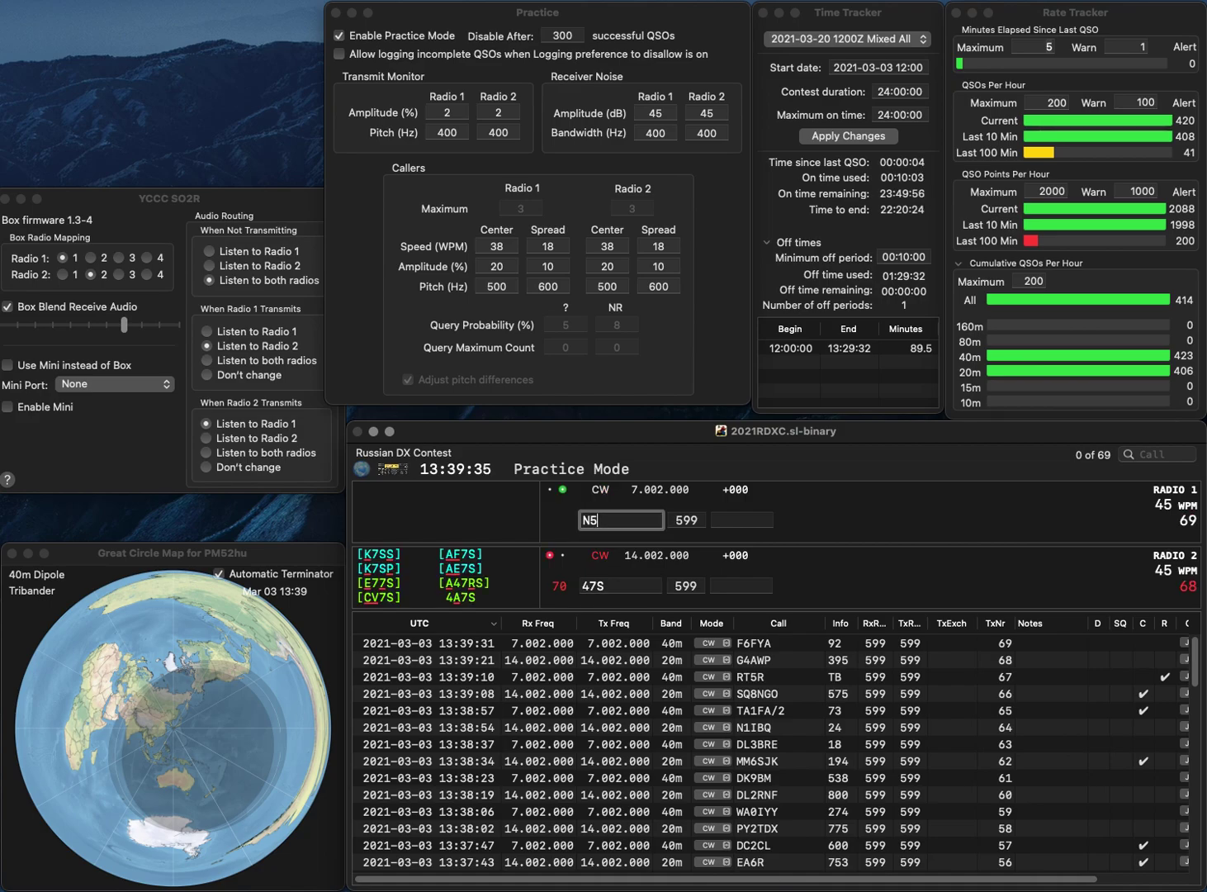
{"action": "type", "text": "L"}
{"action": "key", "text": "Return"}
{"action": "type", "text": "A"}
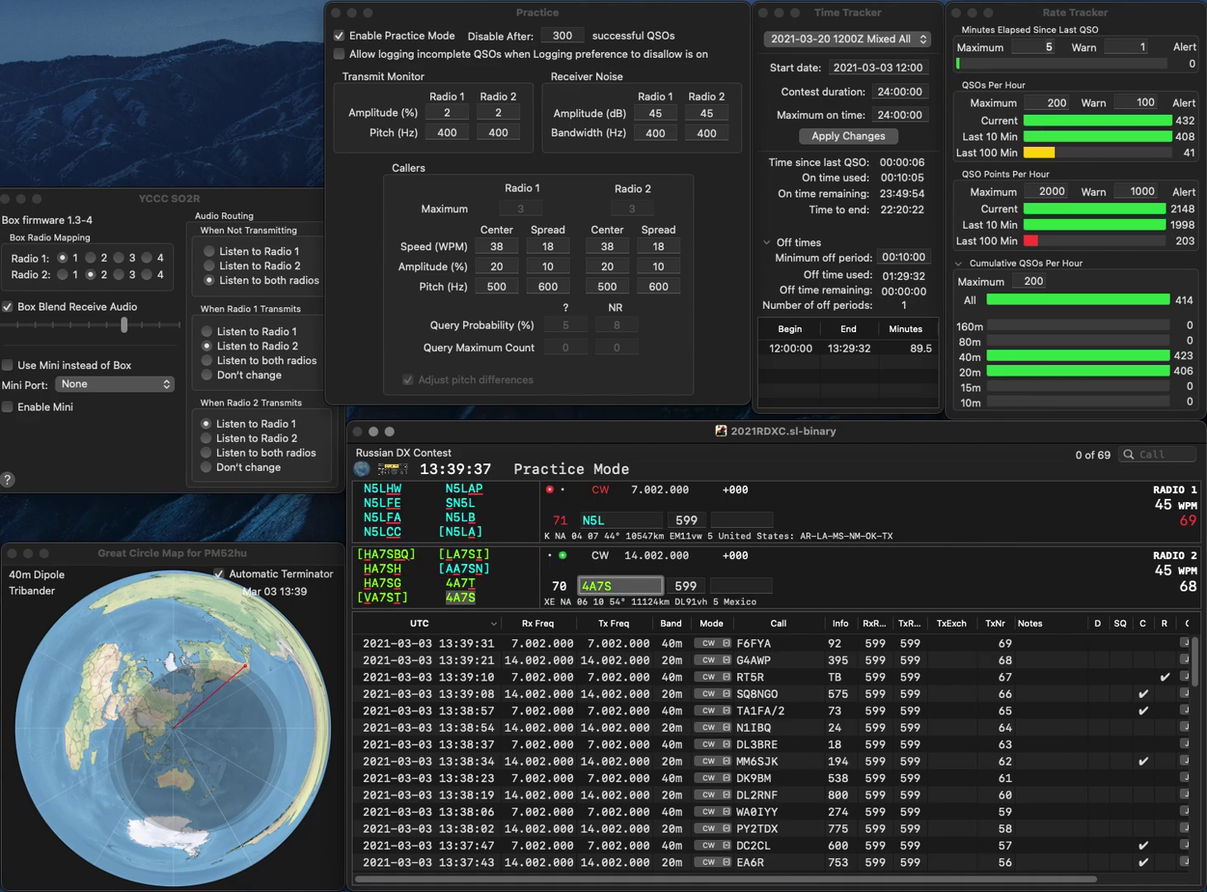
{"action": "key", "text": "Return"}
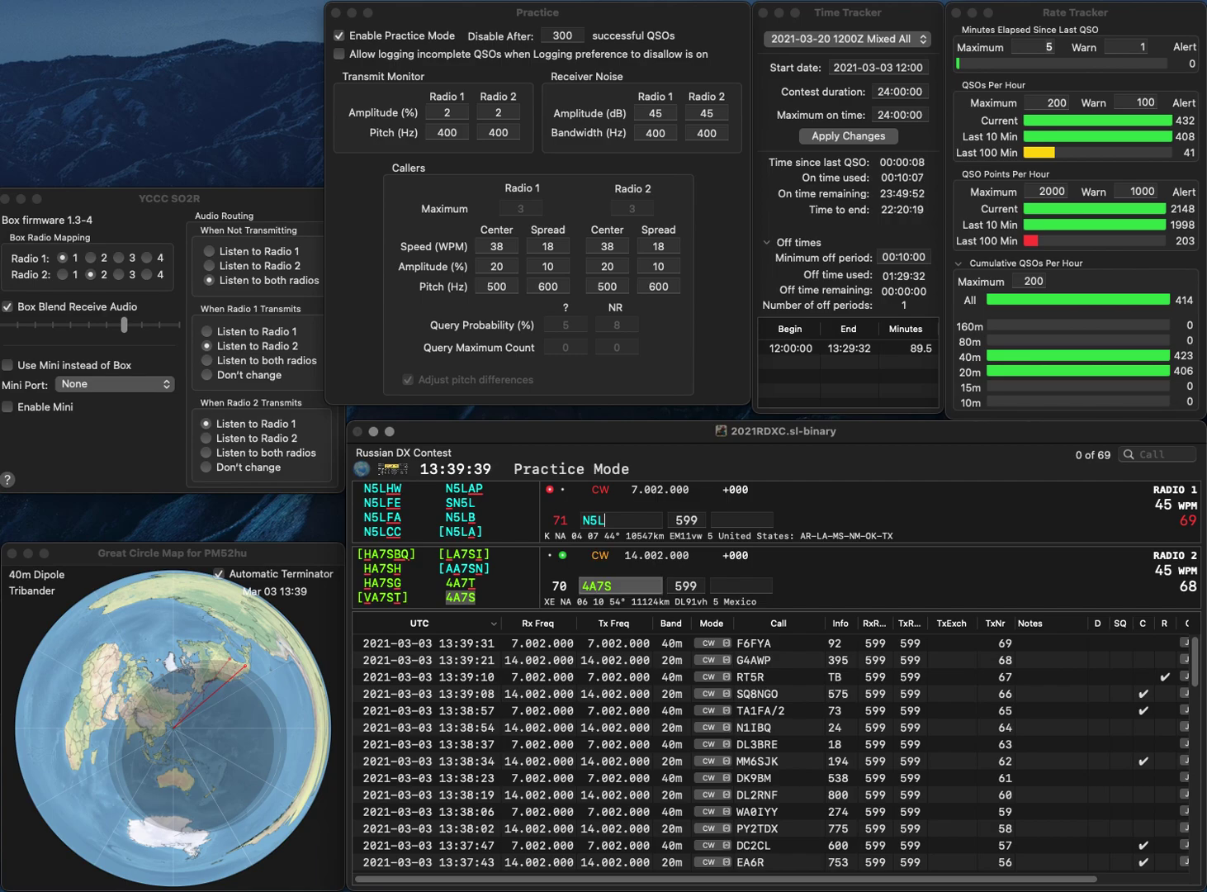
{"action": "key", "text": "Left"}
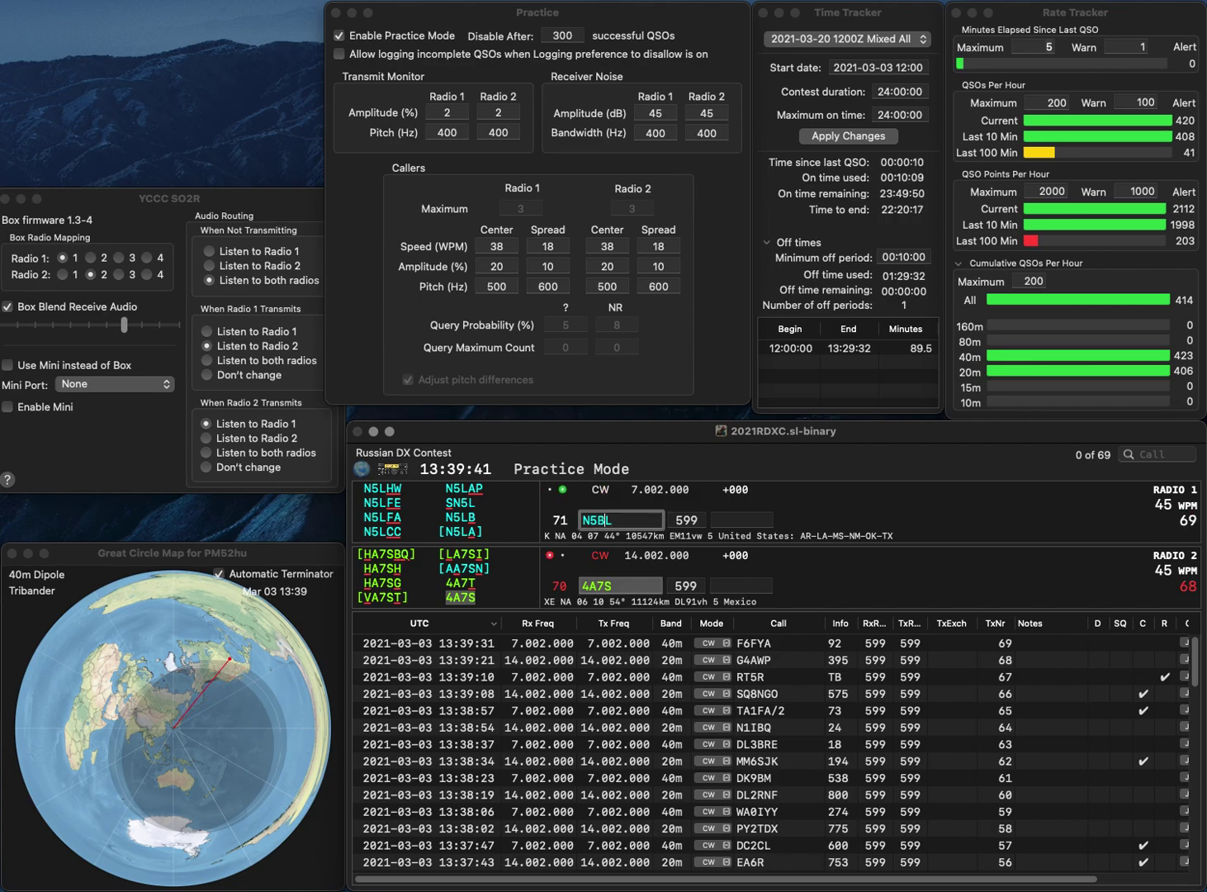
{"action": "type", "text": "B"}
{"action": "key", "text": "Left"}
{"action": "key", "text": "BackSpace"}
{"action": "key", "text": "Delete"}
{"action": "type", "text": "H6"}
{"action": "key", "text": "Return"}
{"action": "type", "text": "174"}
{"action": "key", "text": "Return"}
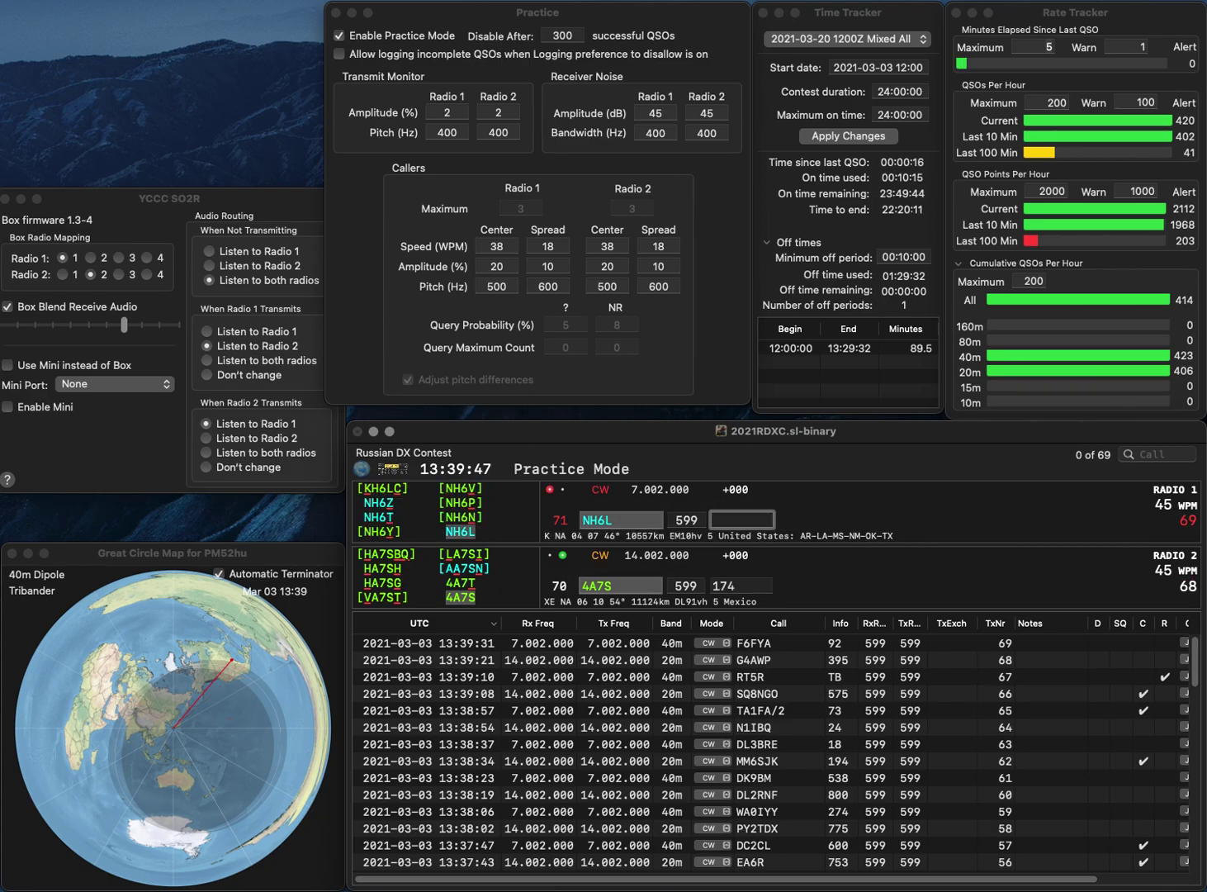
{"action": "type", "text": "526"}
{"action": "key", "text": "Return"}
{"action": "type", "text": "N"}
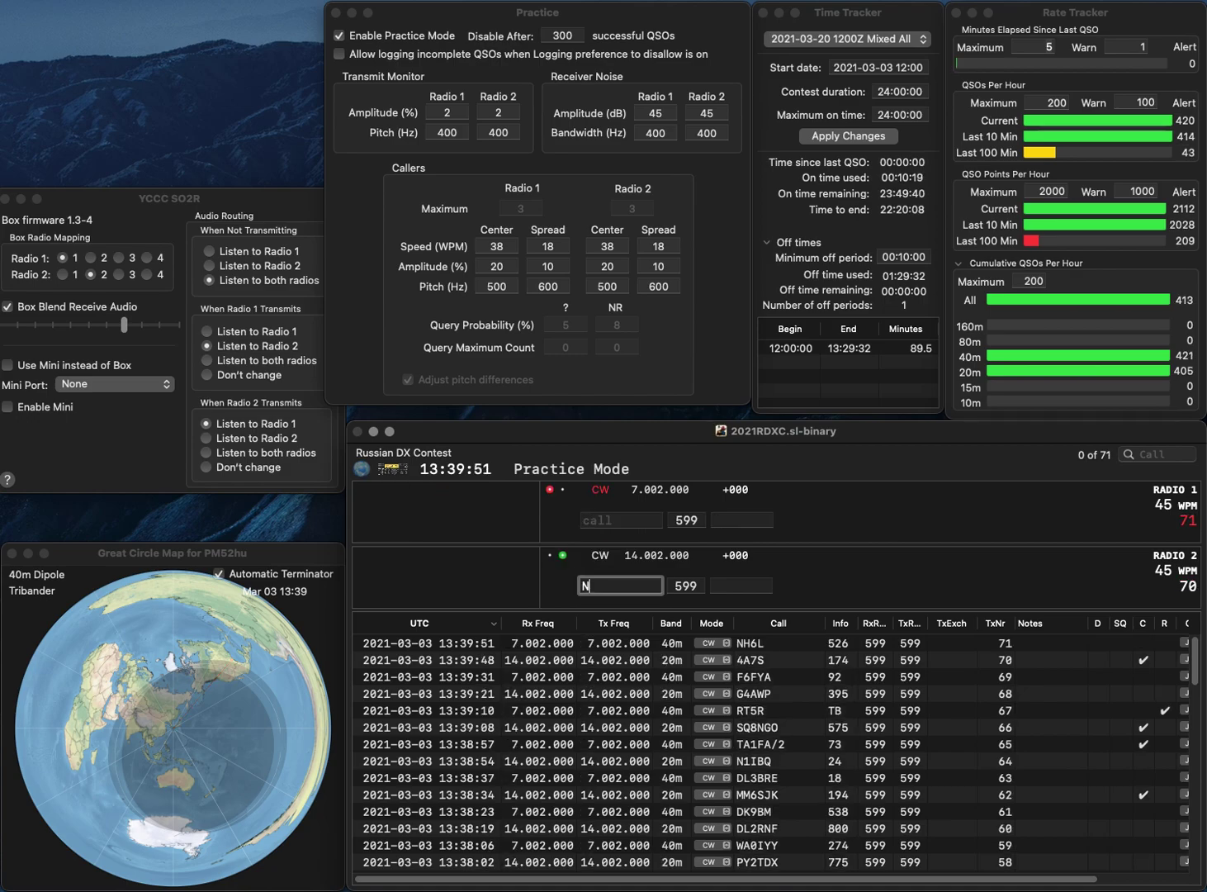
{"action": "type", "text": "7AUE"}
{"action": "key", "text": "Return"}
{"action": "type", "text": "W5ZN"}
{"action": "key", "text": "Return"}
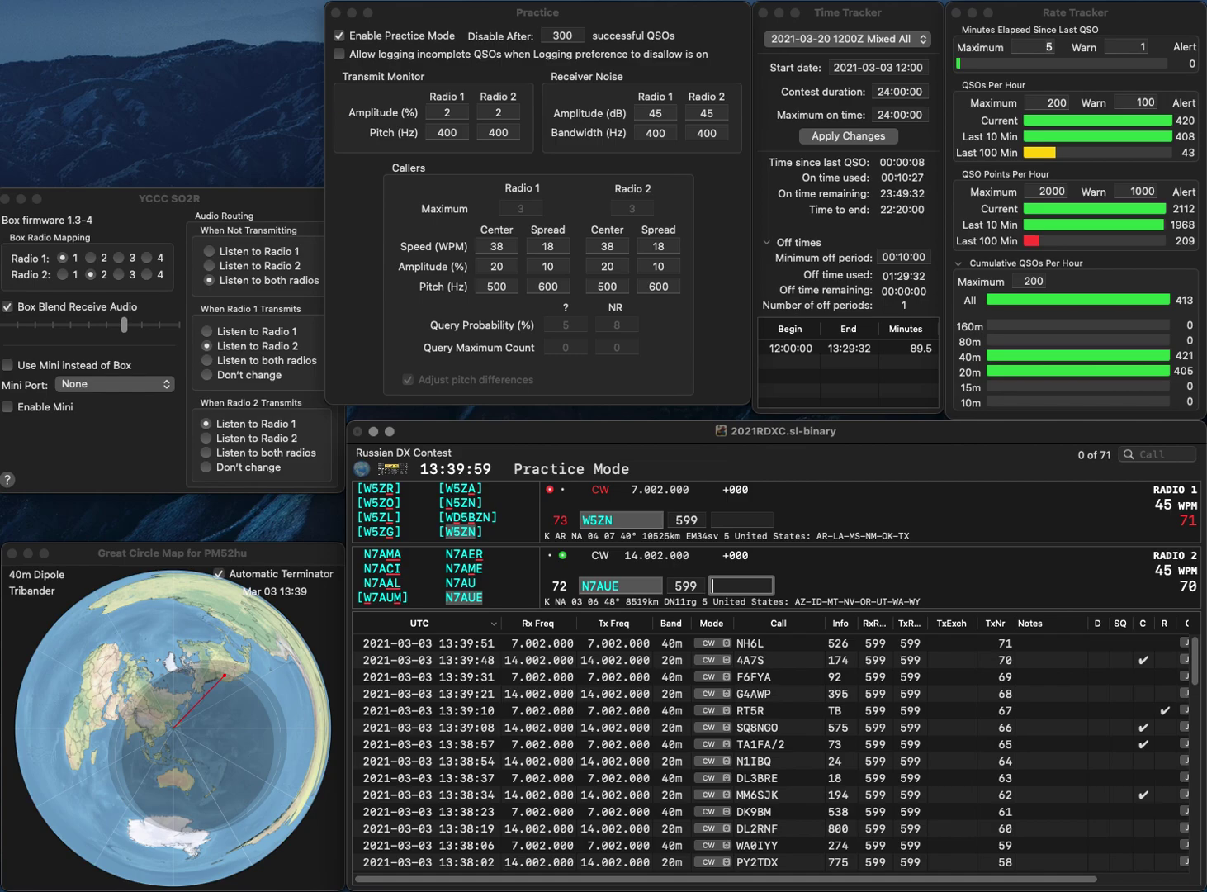
Log N7AUE on Radio 2 with exchange 630
{"action": "type", "text": "39"}
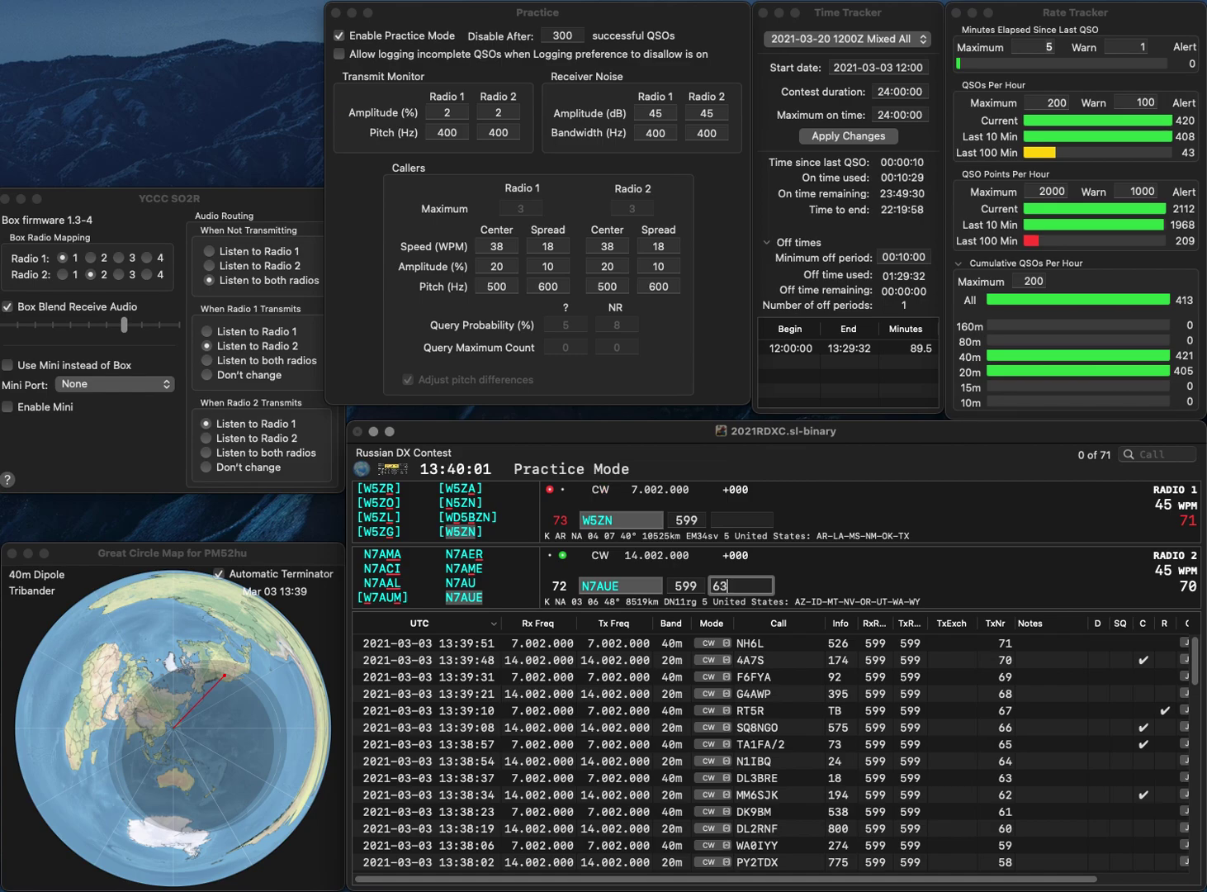
{"action": "key", "text": "Return"}
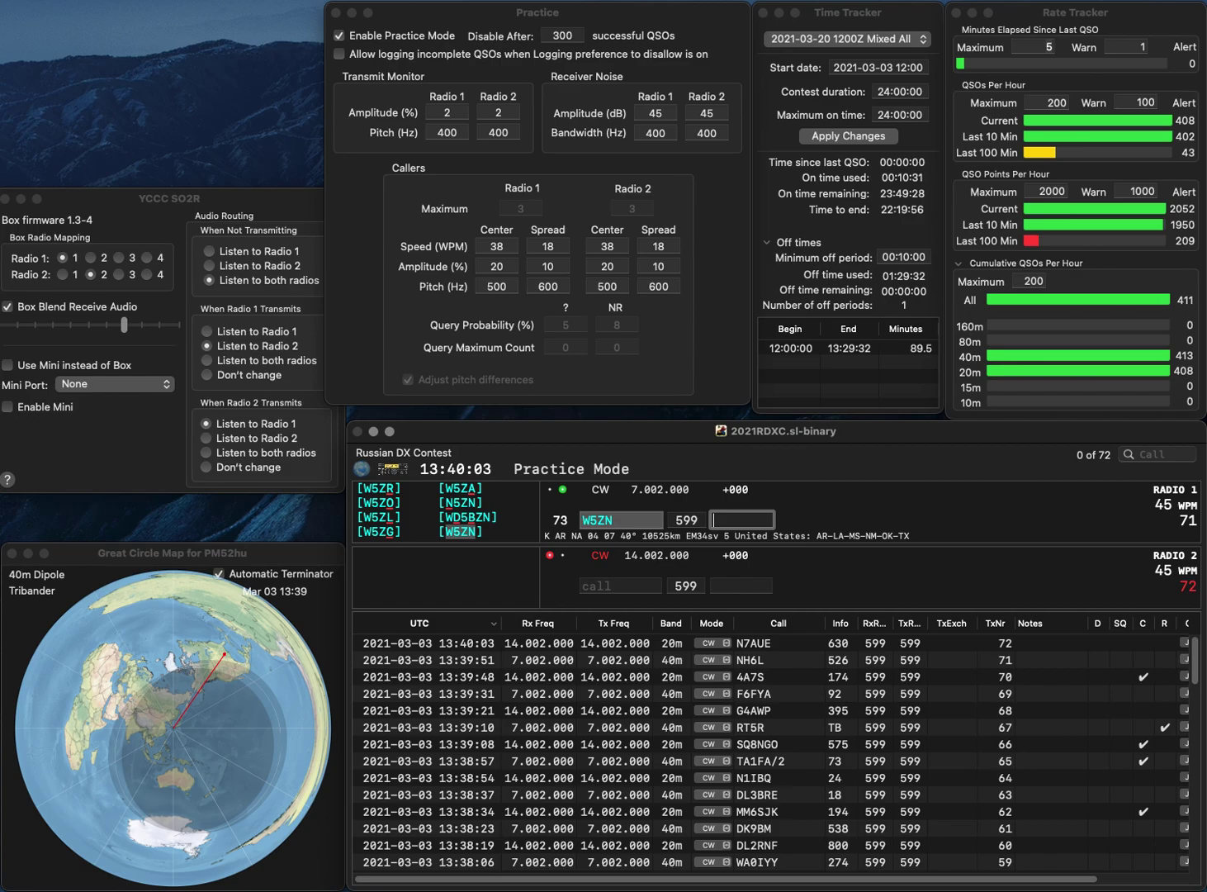
{"action": "type", "text": "68"}
{"action": "key", "text": "Return"}
{"action": "type", "text": "UR"}
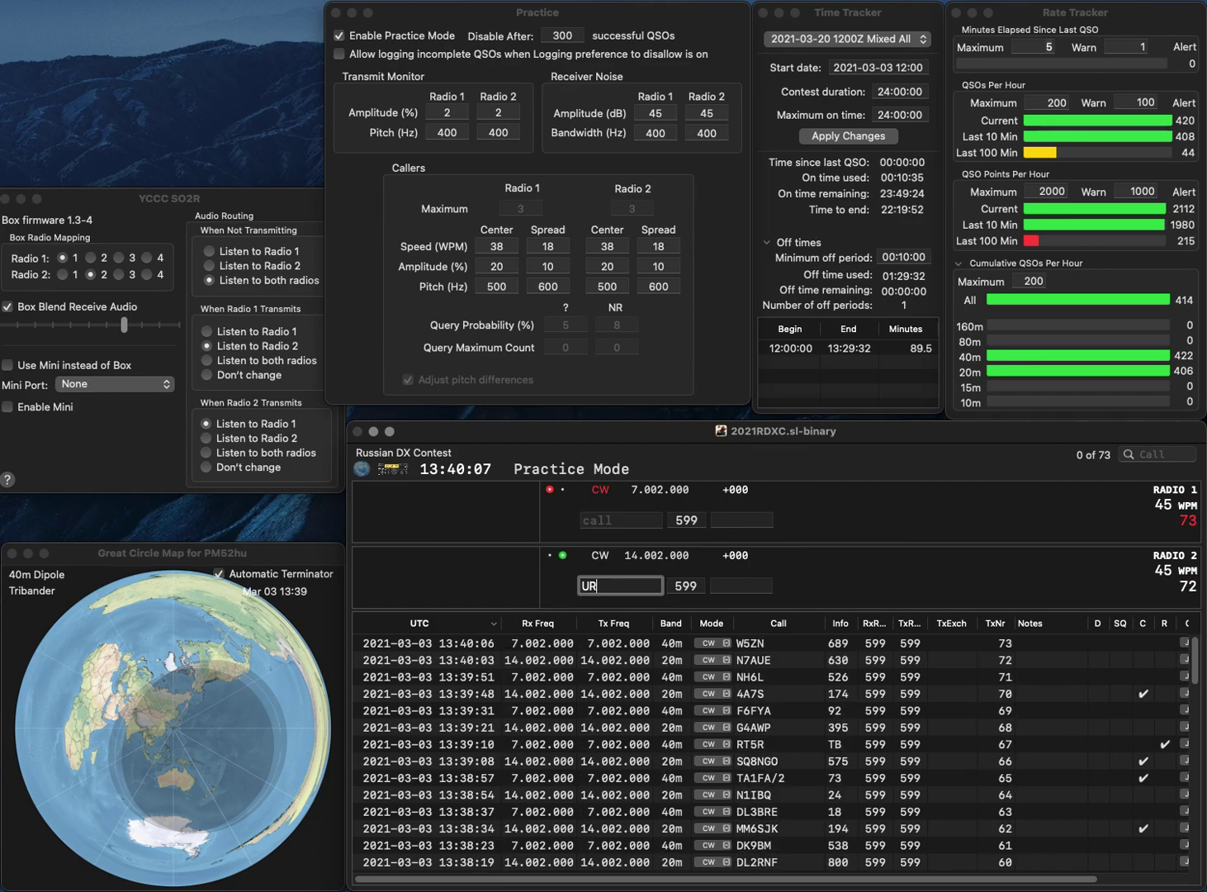
{"action": "type", "text": "I"}
{"action": "key", "text": "Home"}
{"action": "type", "text": "EA7"}
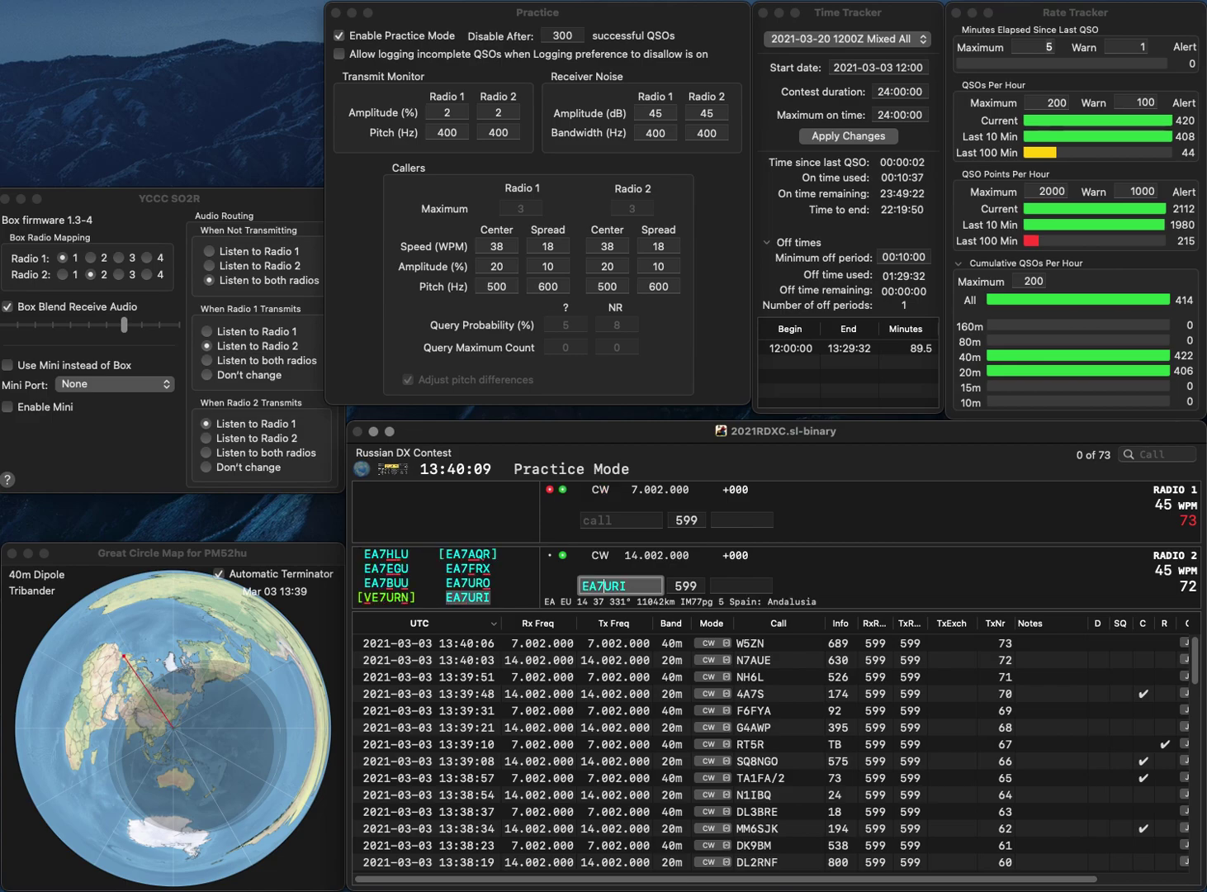
{"action": "key", "text": "Return"}
{"action": "type", "text": "Z3XMJ"}
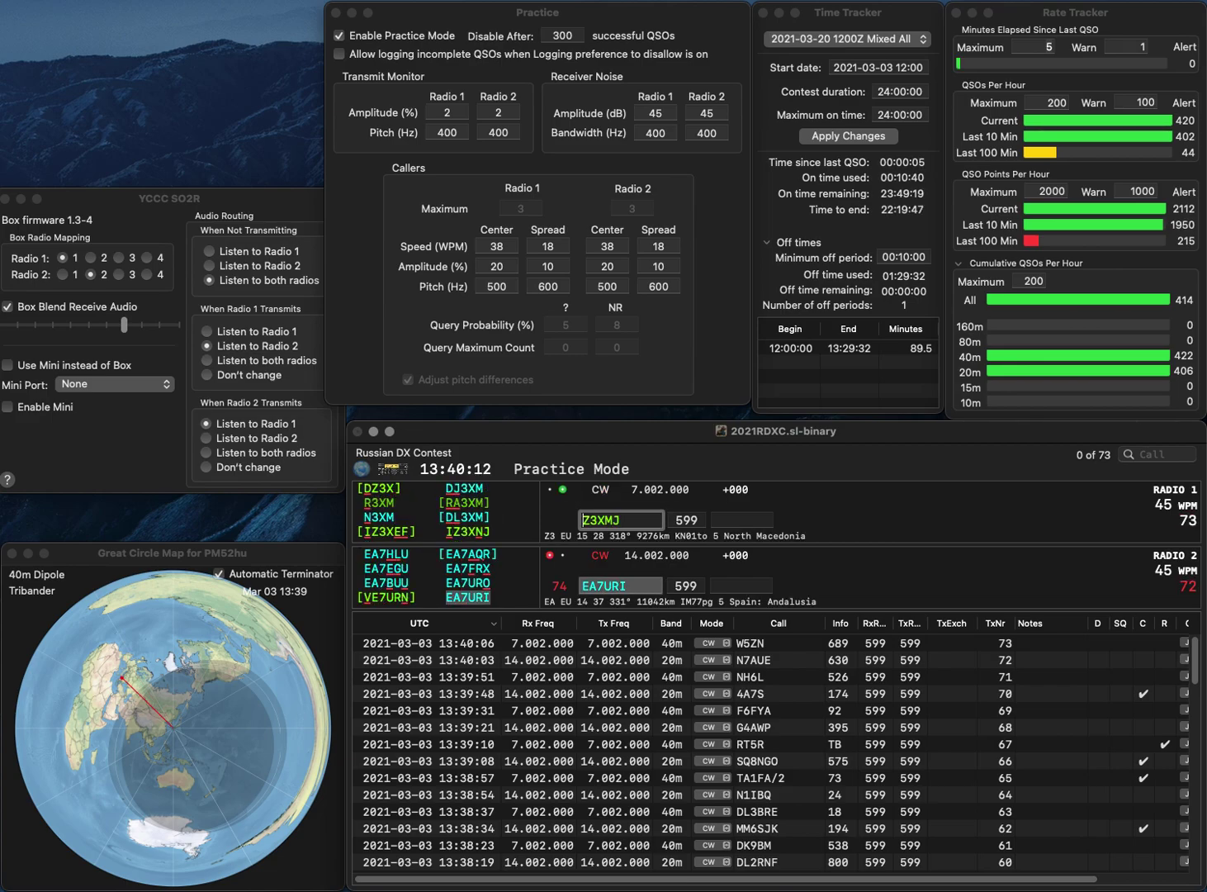
{"action": "key", "text": "super+Left"}
{"action": "type", "text": "I"}
{"action": "key", "text": "Return"}
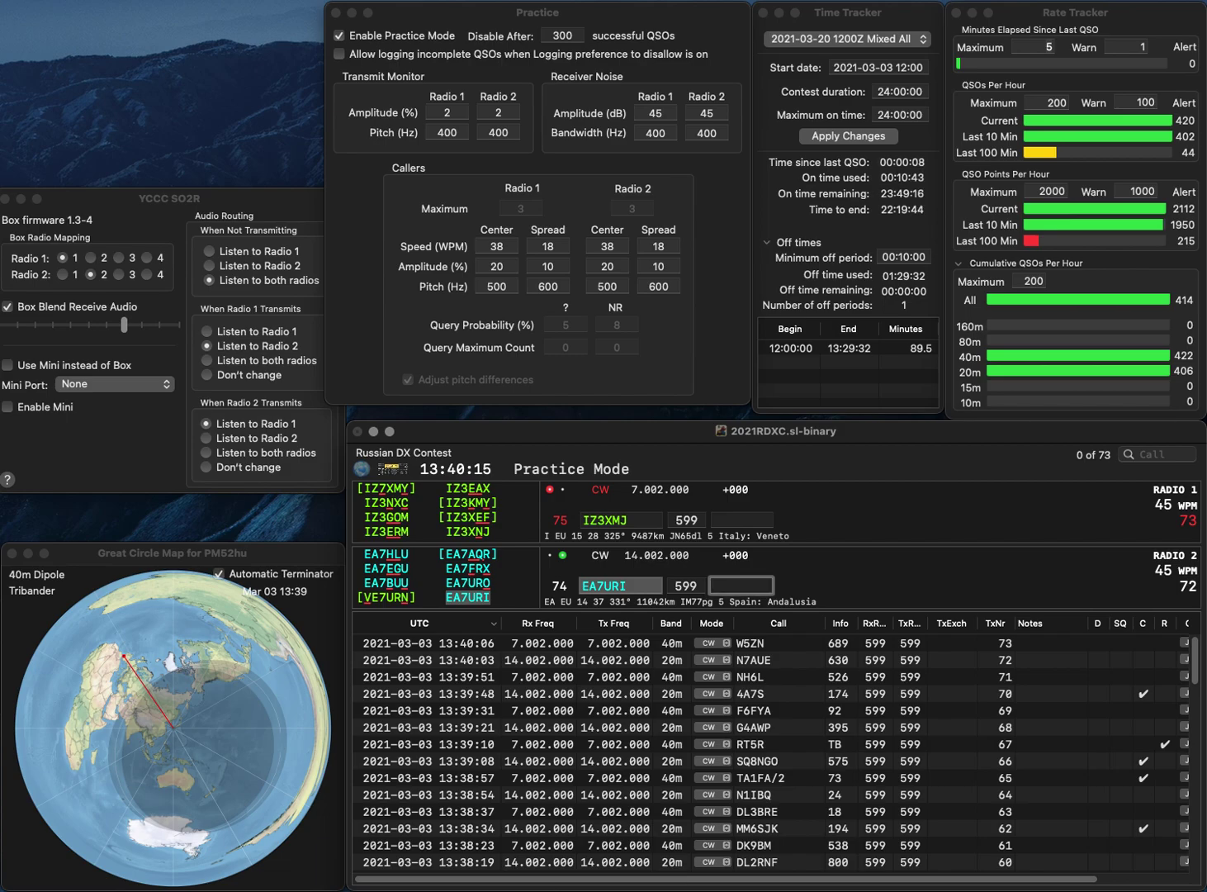
{"action": "type", "text": "690"}
{"action": "key", "text": "Return"}
Correct the Radio 1 call to IZ3XNJ and resend the exchange
{"action": "key", "text": "space"}
{"action": "key", "text": "Right"}
{"action": "key", "text": "Right"}
{"action": "key", "text": "Right"}
{"action": "type", "text": "N"}
{"action": "key", "text": "Delete"}
{"action": "key", "text": "Return"}
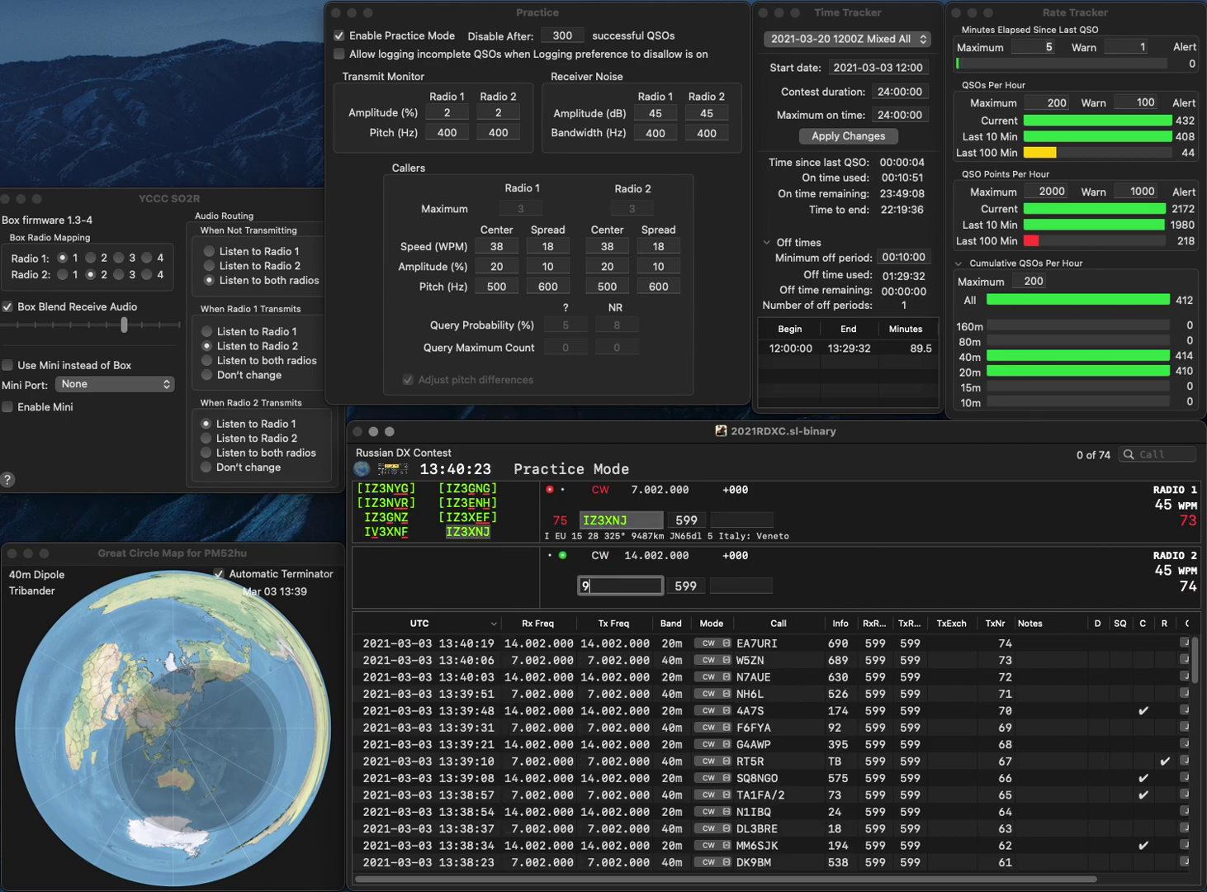
{"action": "type", "text": "9NUB"}
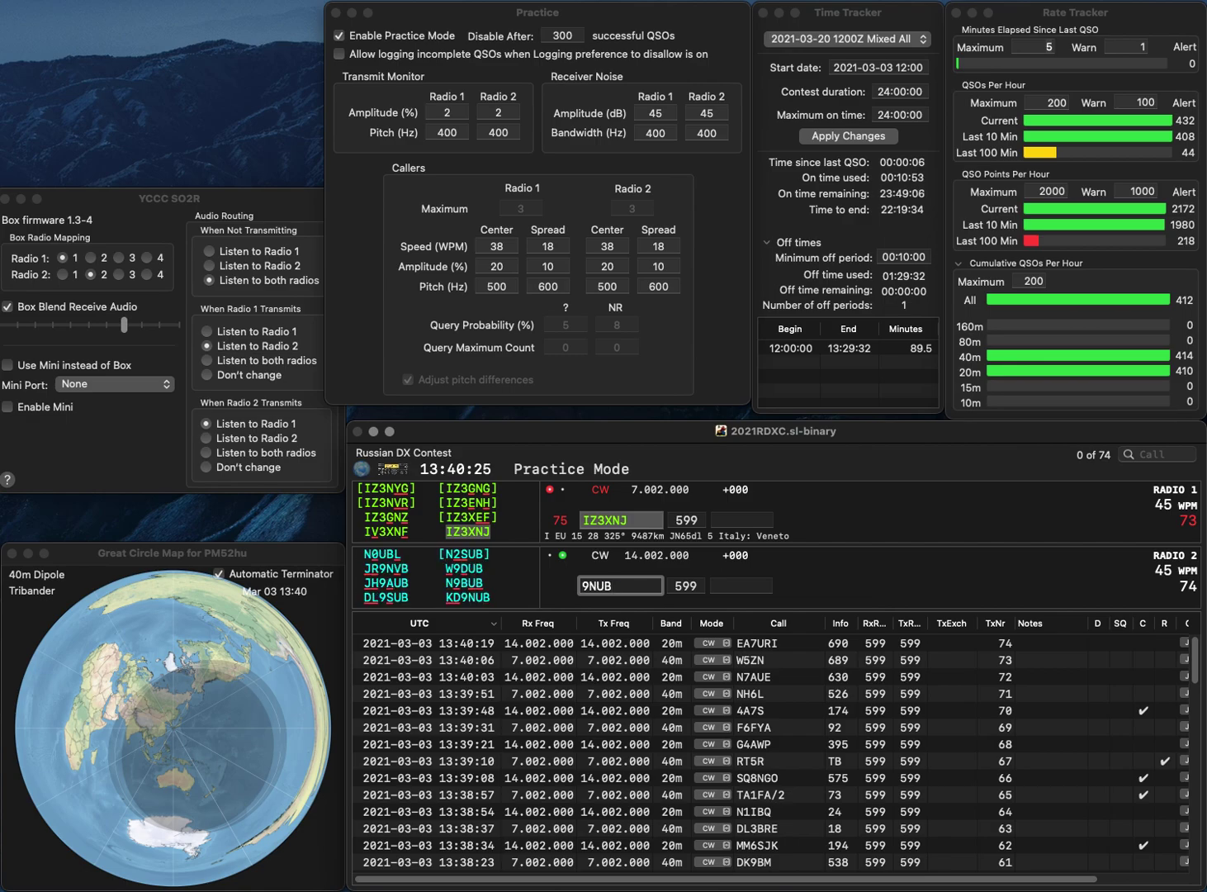
{"action": "key", "text": "Home"}
{"action": "type", "text": "KD"}
{"action": "key", "text": "Return"}
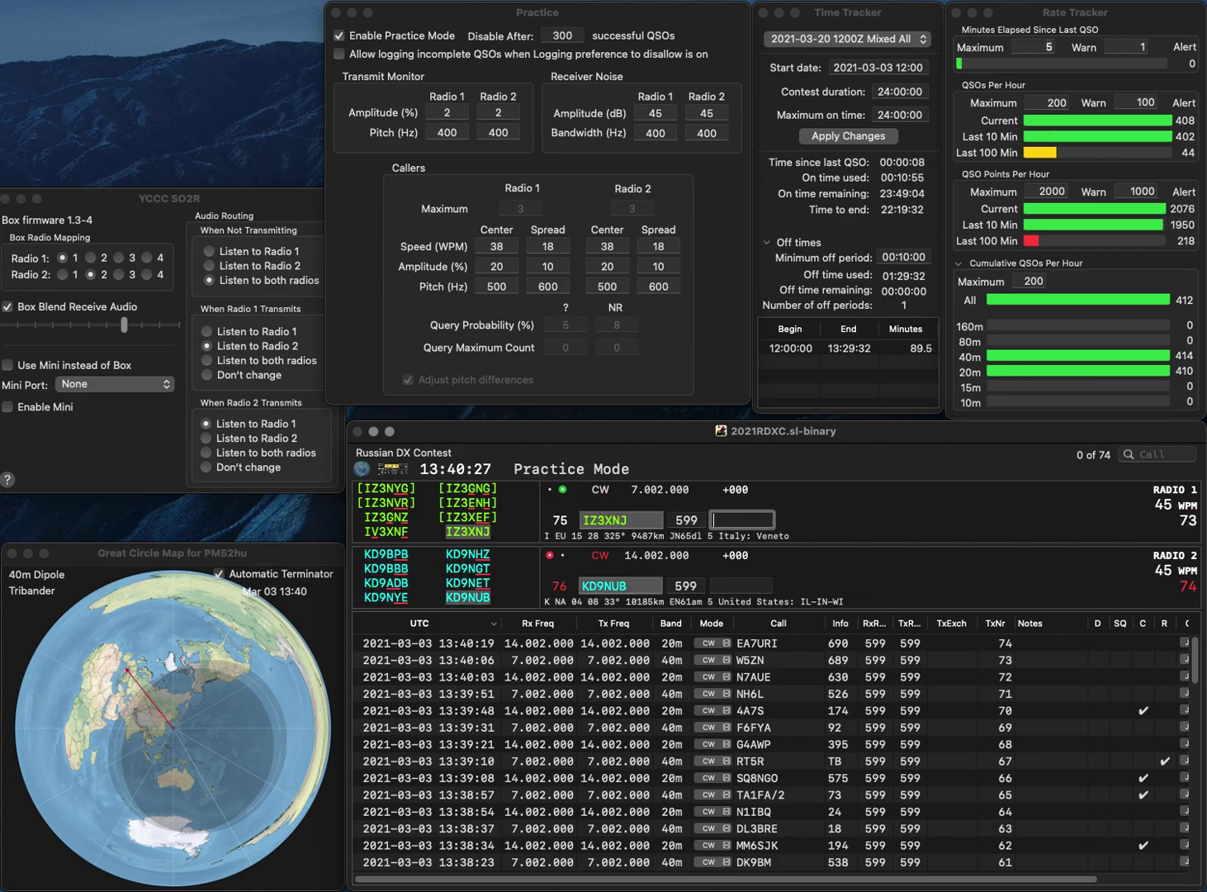
{"action": "type", "text": "241"}
{"action": "key", "text": "Return"}
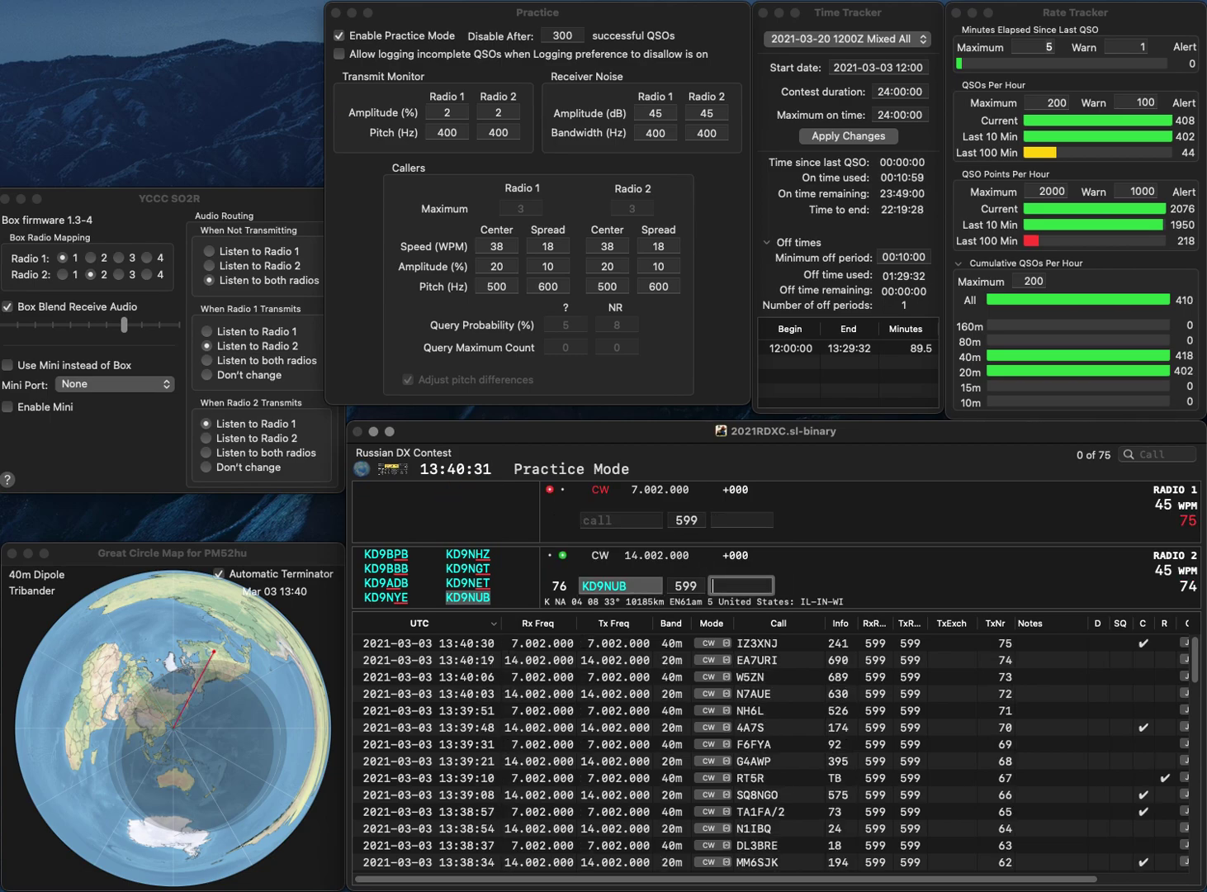
{"action": "type", "text": "76"}
{"action": "key", "text": "Return"}
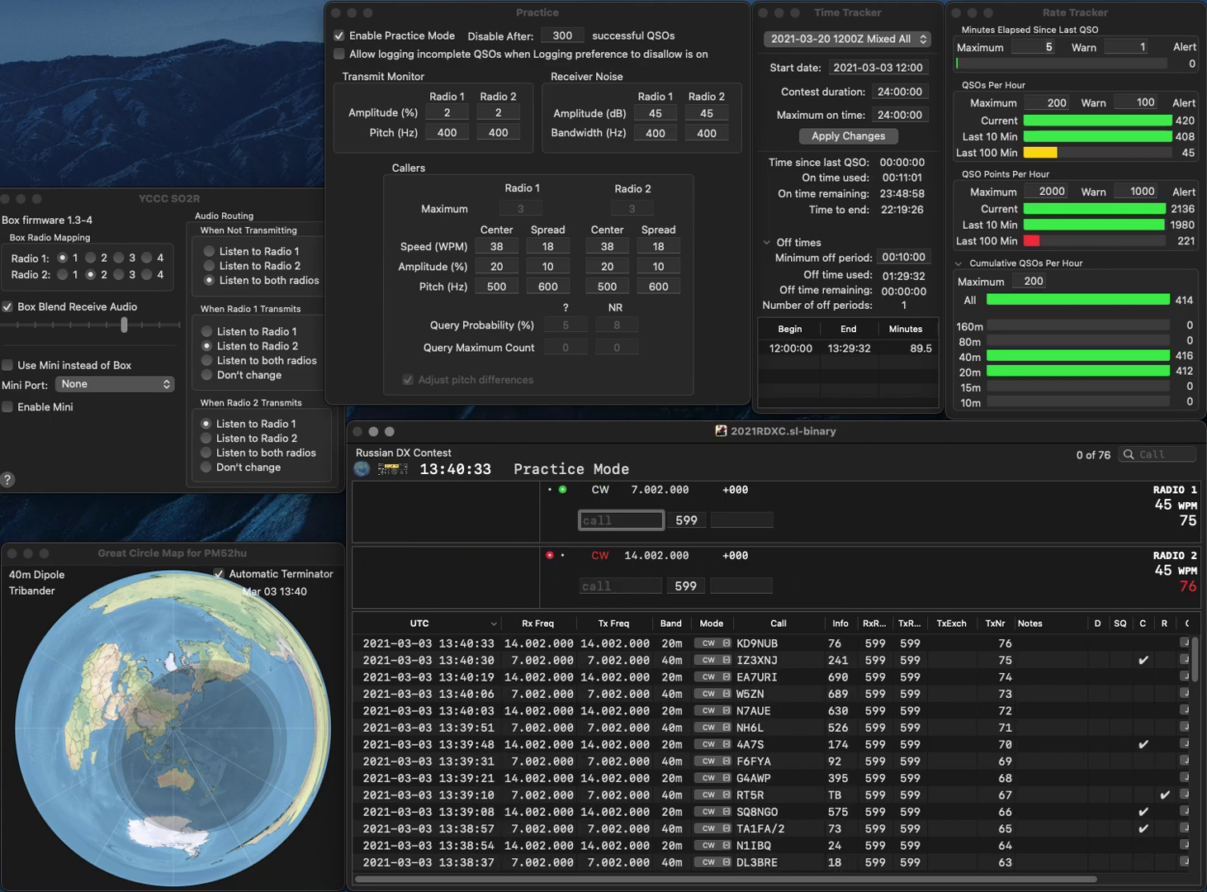
{"action": "type", "text": "JA8BLD"}
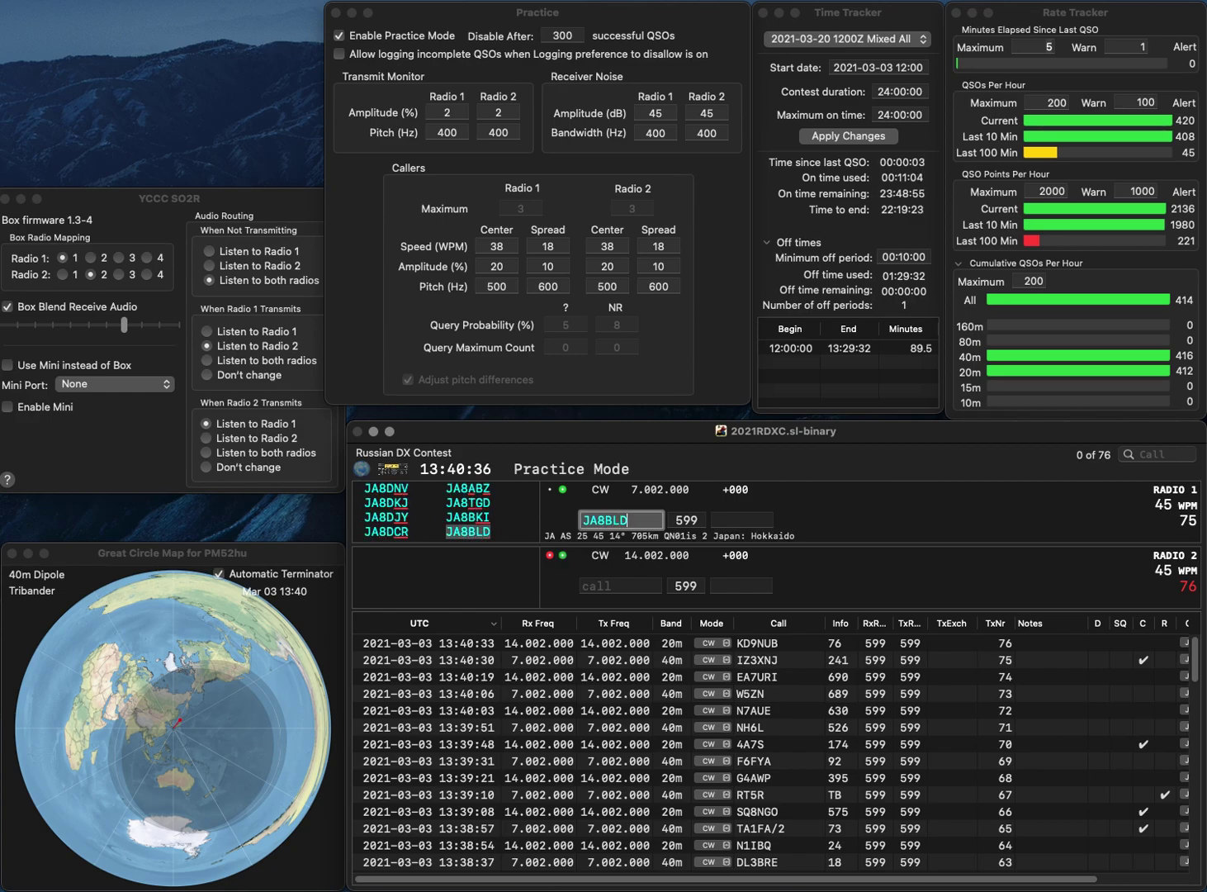
{"action": "key", "text": "Return"}
{"action": "type", "text": "F"}
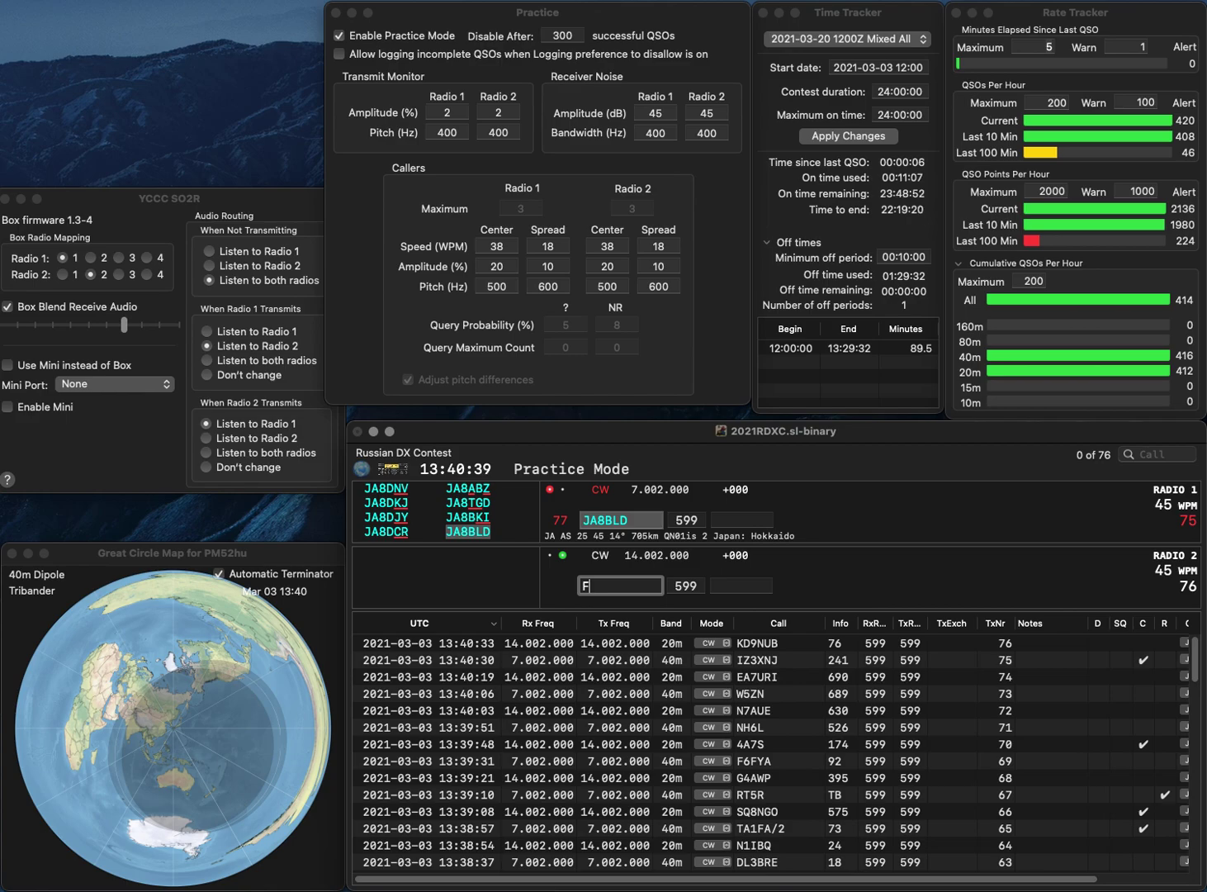
{"action": "type", "text": "5ICC"}
{"action": "key", "text": "Return"}
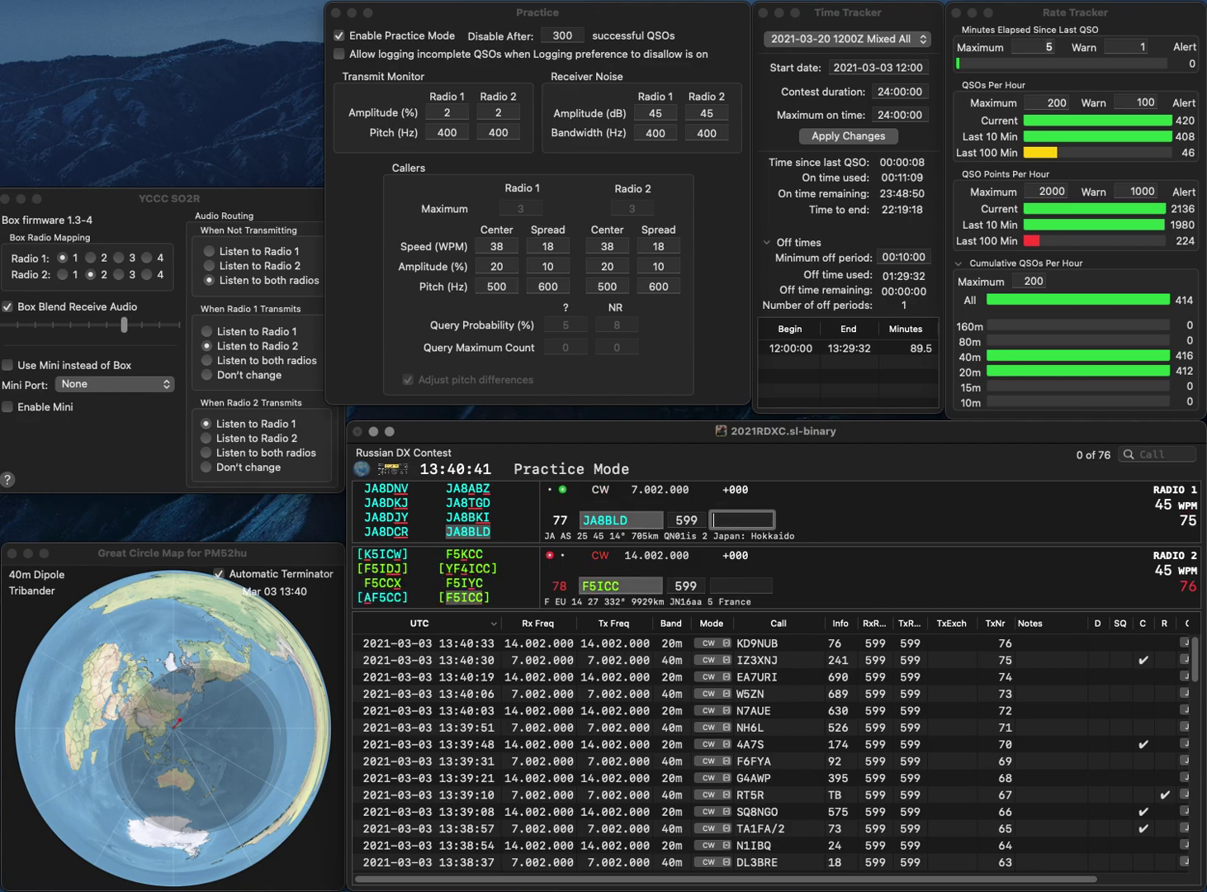
{"action": "type", "text": "900"}
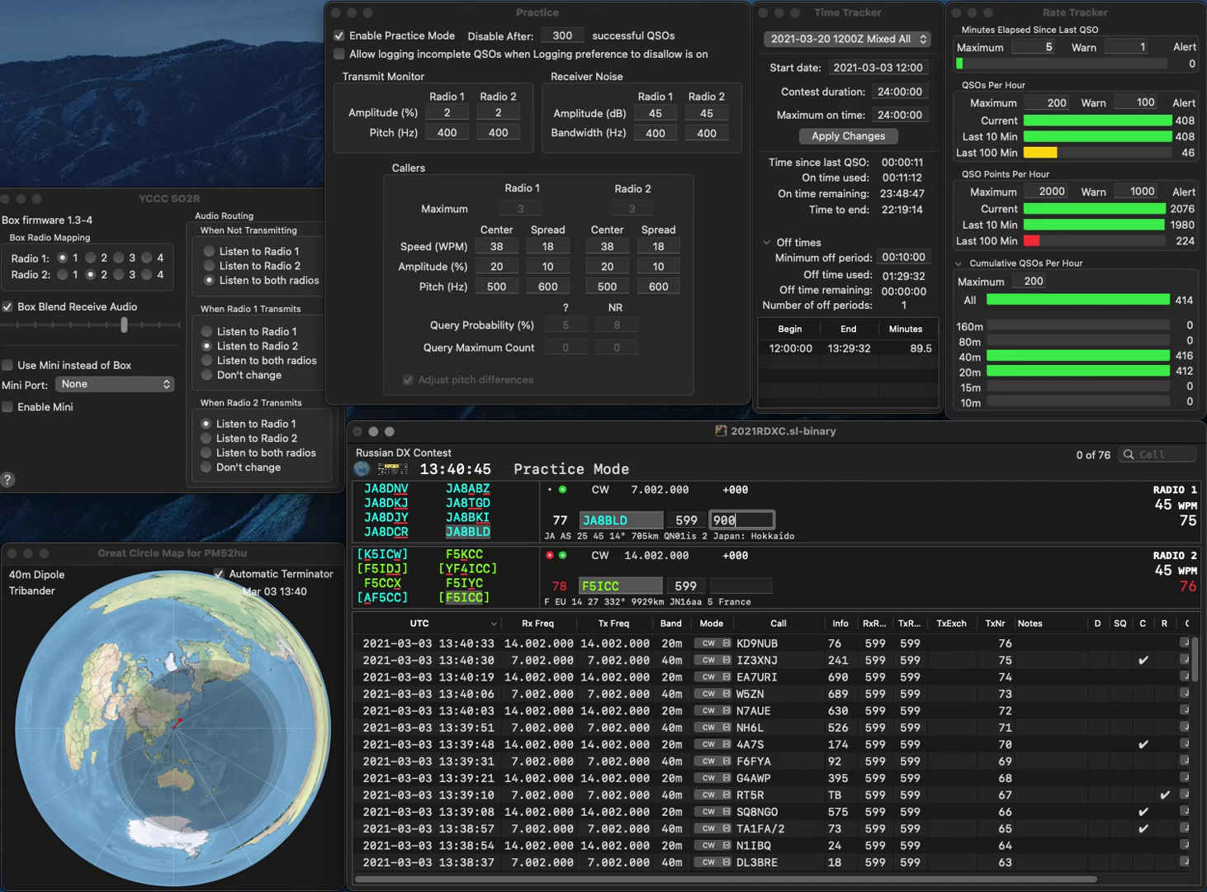
{"action": "key", "text": "Return"}
{"action": "type", "text": "958"}
{"action": "key", "text": "Return"}
Enter the calls W7FZY on Radio 1 and N3SY on Radio 2, sending each station its exchange
{"action": "type", "text": "W"}
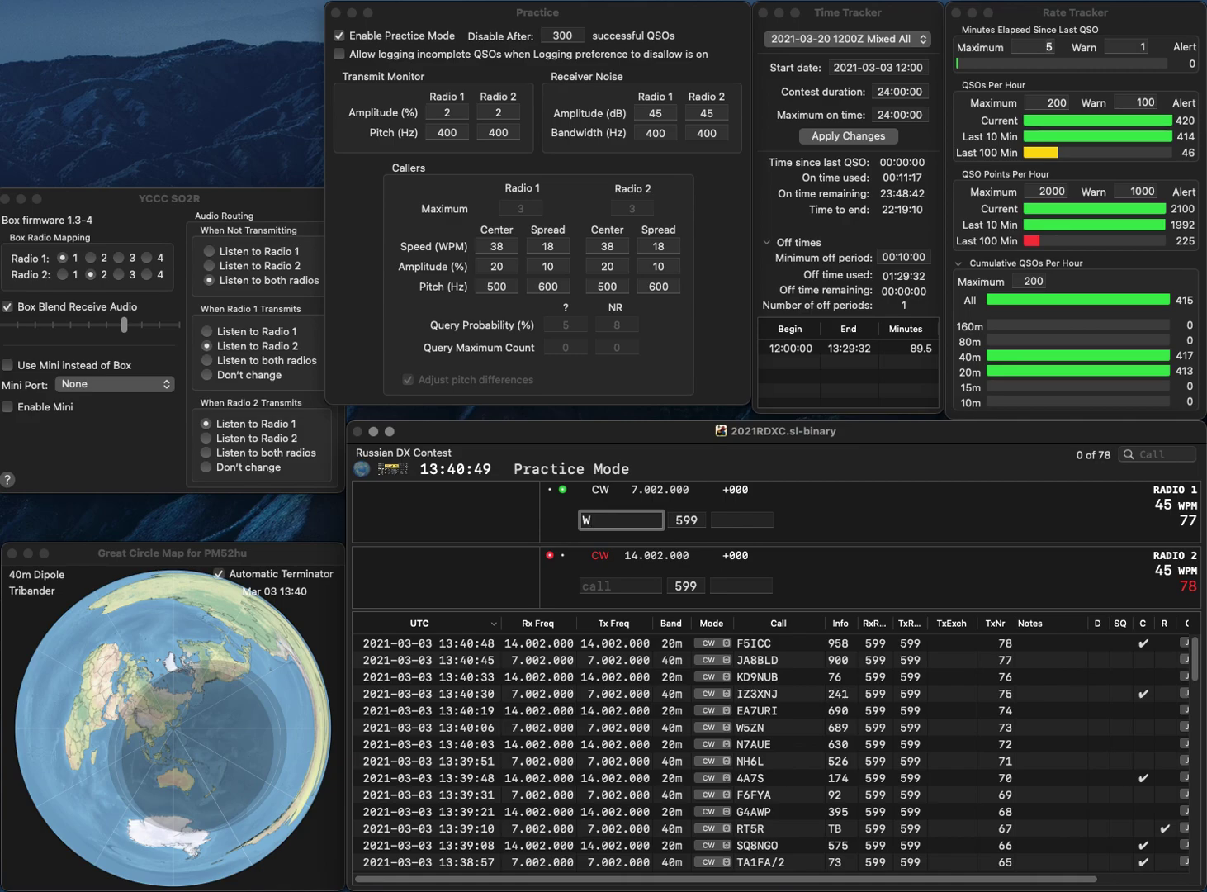
{"action": "type", "text": "7Y"}
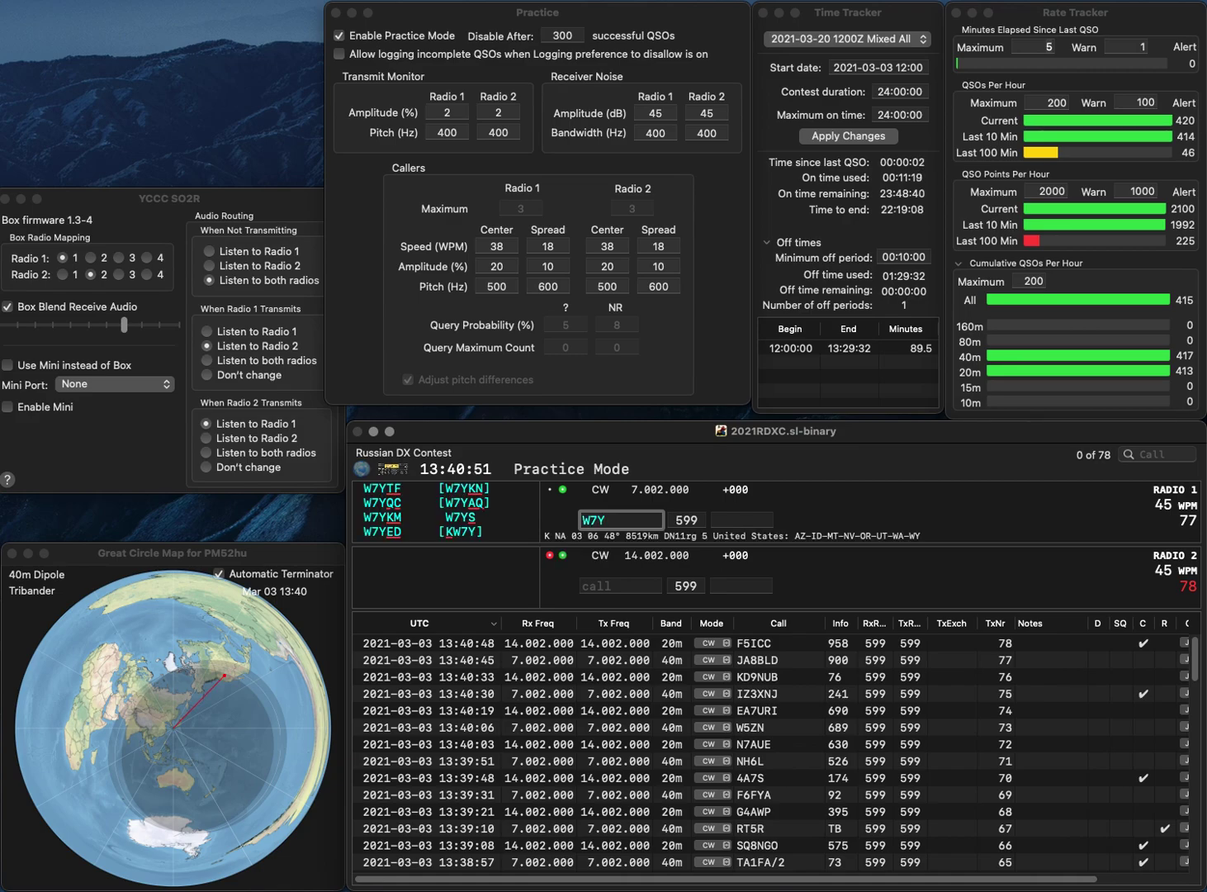
{"action": "type", "text": "FZ"}
{"action": "key", "text": "Return"}
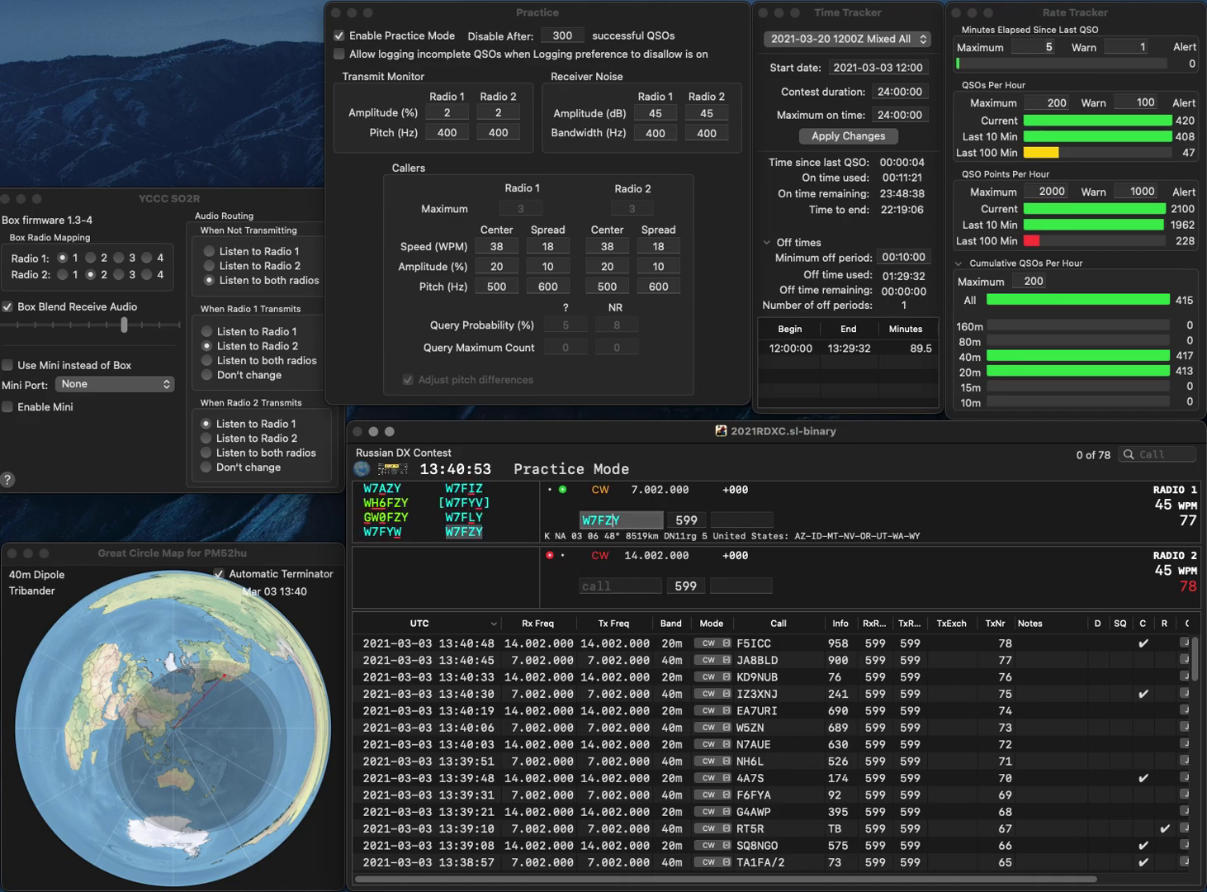
{"action": "type", "text": "N3SY"}
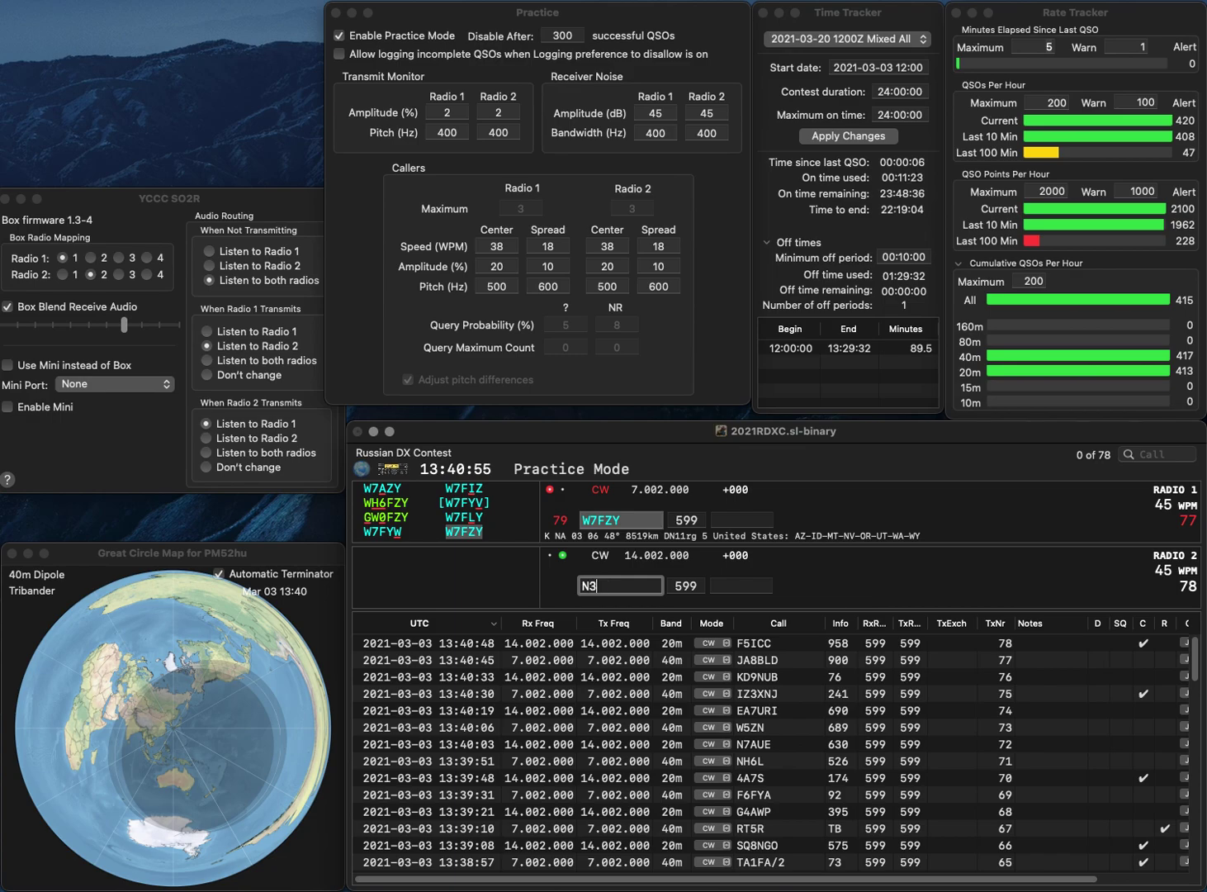
{"action": "key", "text": "Return"}
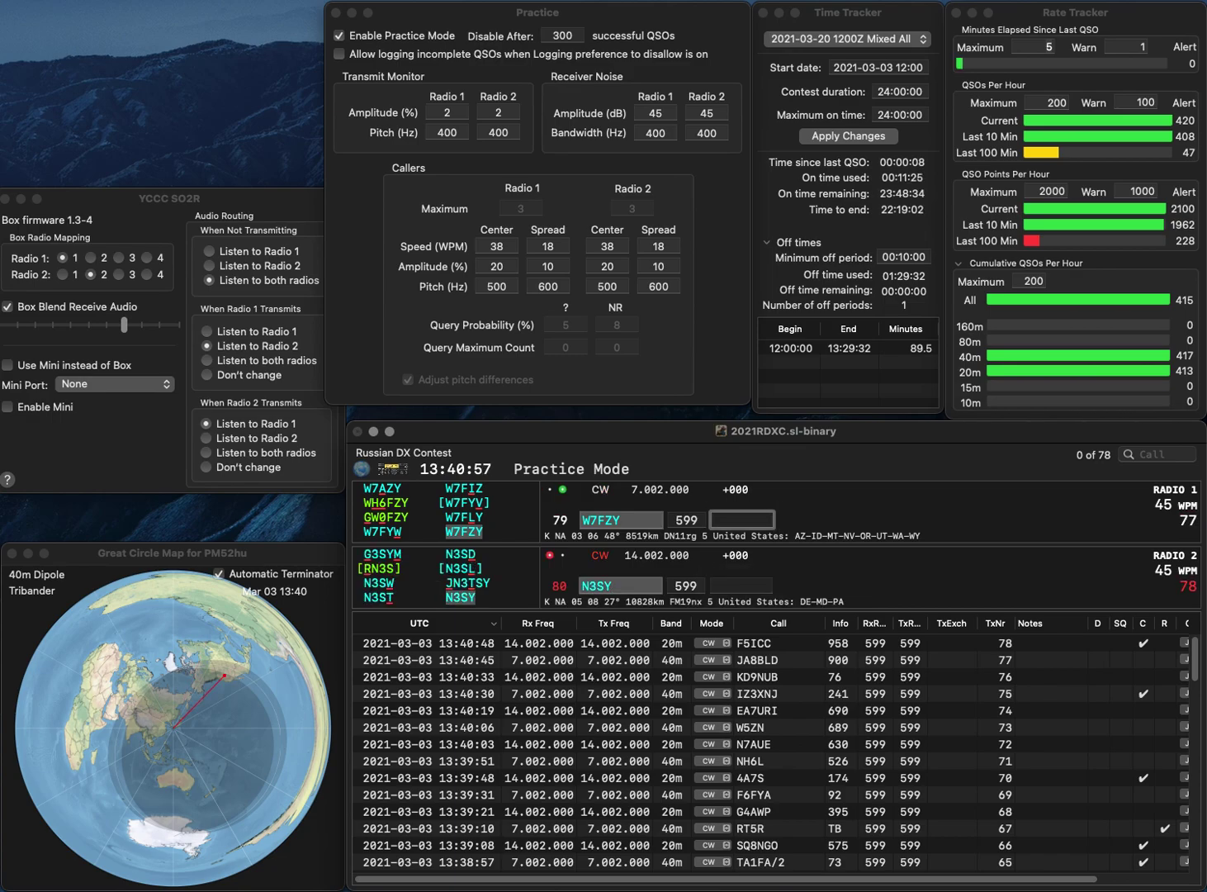
Log W7FZY on Radio 1 with exchange 612
{"action": "type", "text": "612"}
{"action": "key", "text": "Return"}
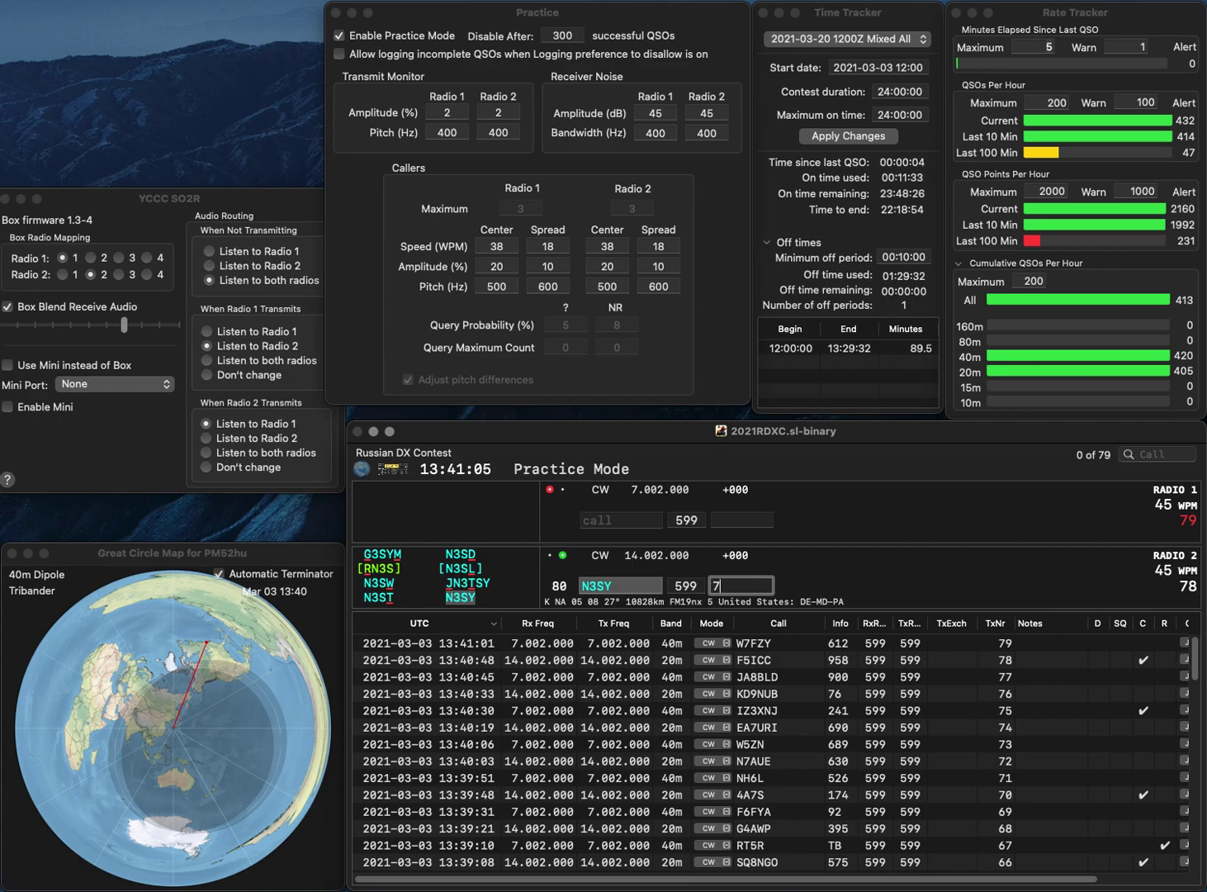
{"action": "key", "text": "Return"}
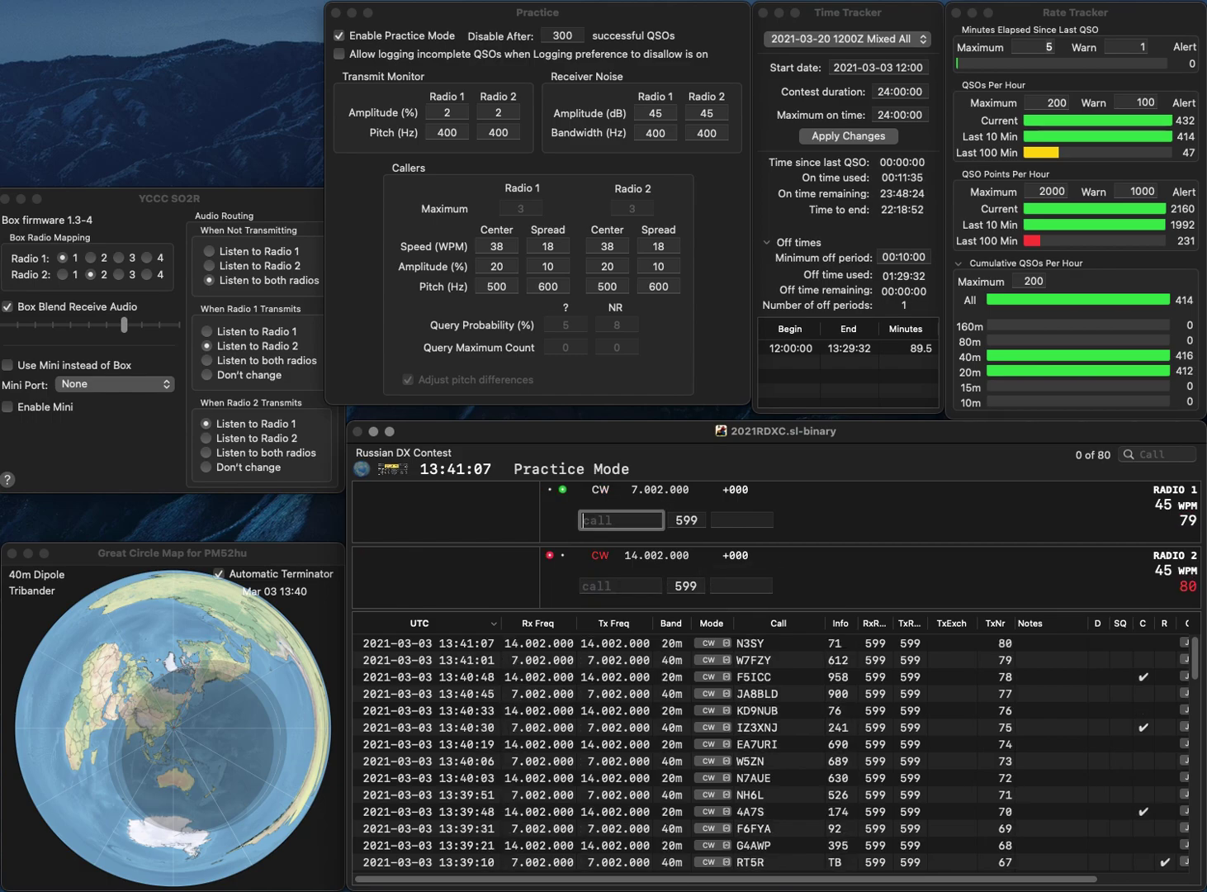
{"action": "type", "text": "N4JR"}
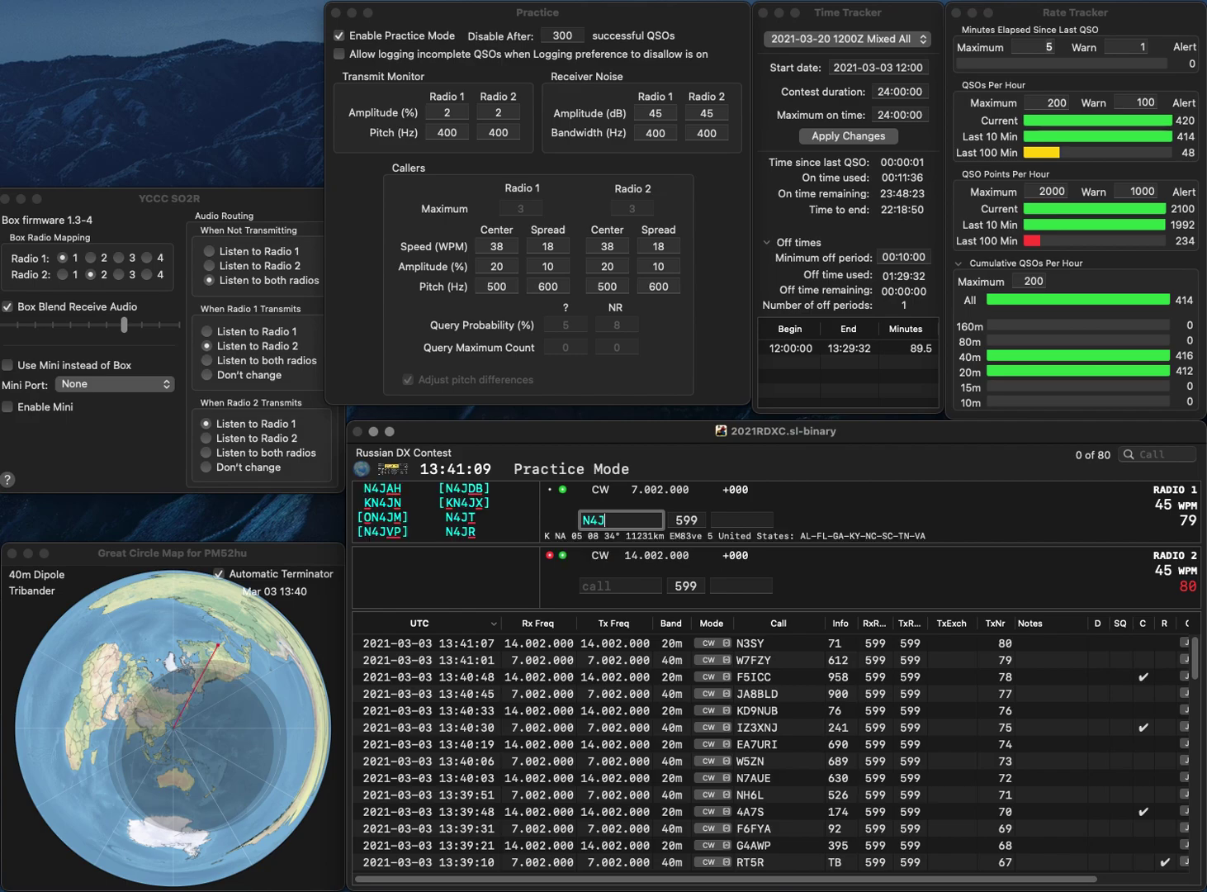
{"action": "key", "text": "Return"}
{"action": "type", "text": "R"}
{"action": "key", "text": "BackSpace"}
{"action": "type", "text": "F5"}
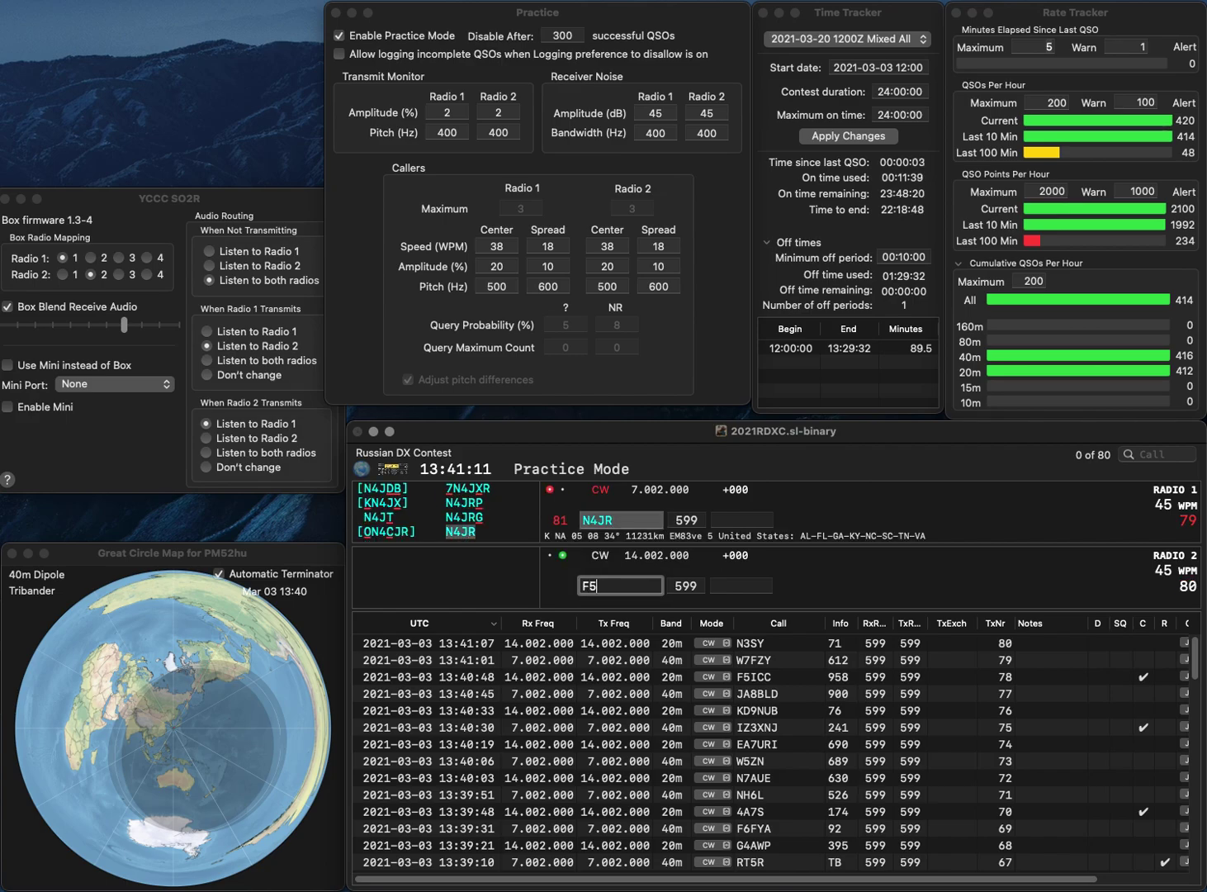
{"action": "type", "text": "DBT"}
{"action": "key", "text": "Return"}
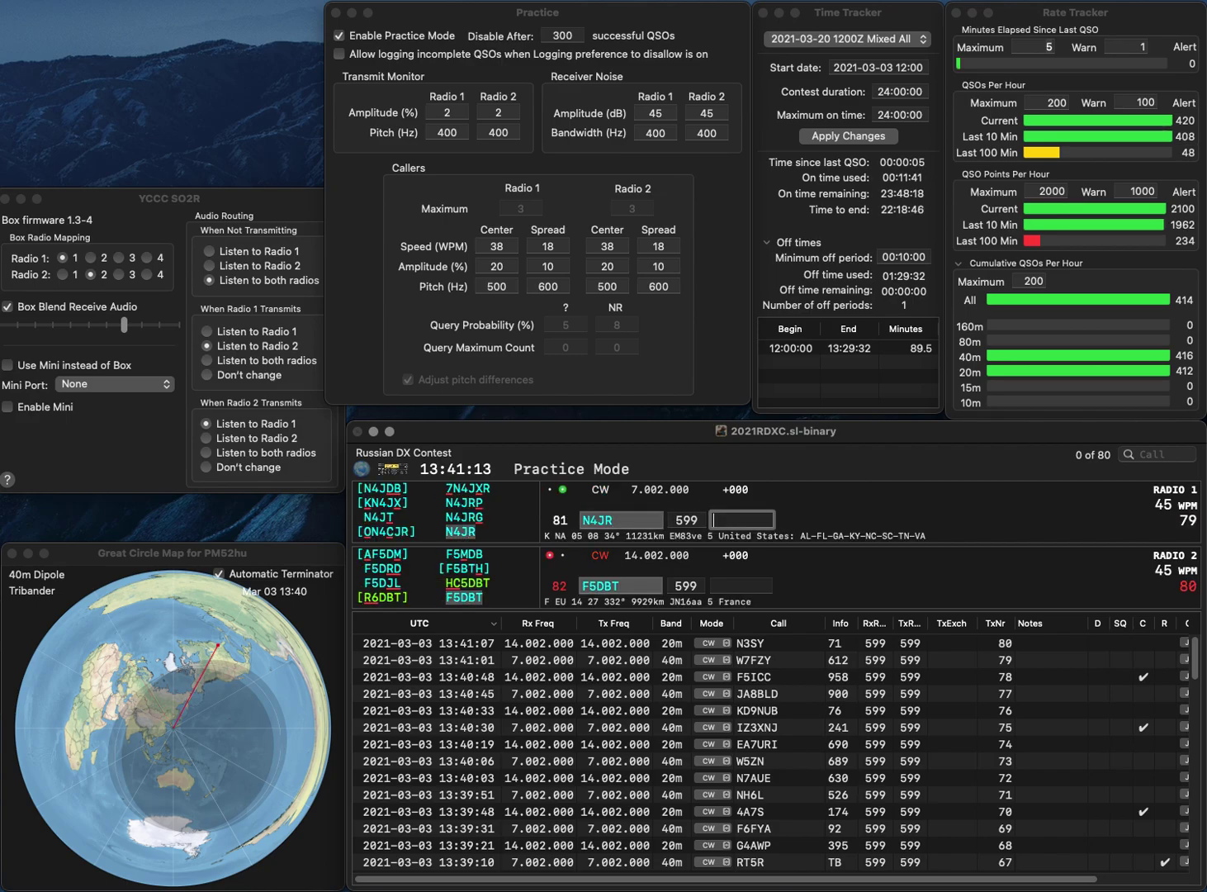
{"action": "type", "text": "238"}
{"action": "key", "text": "Return"}
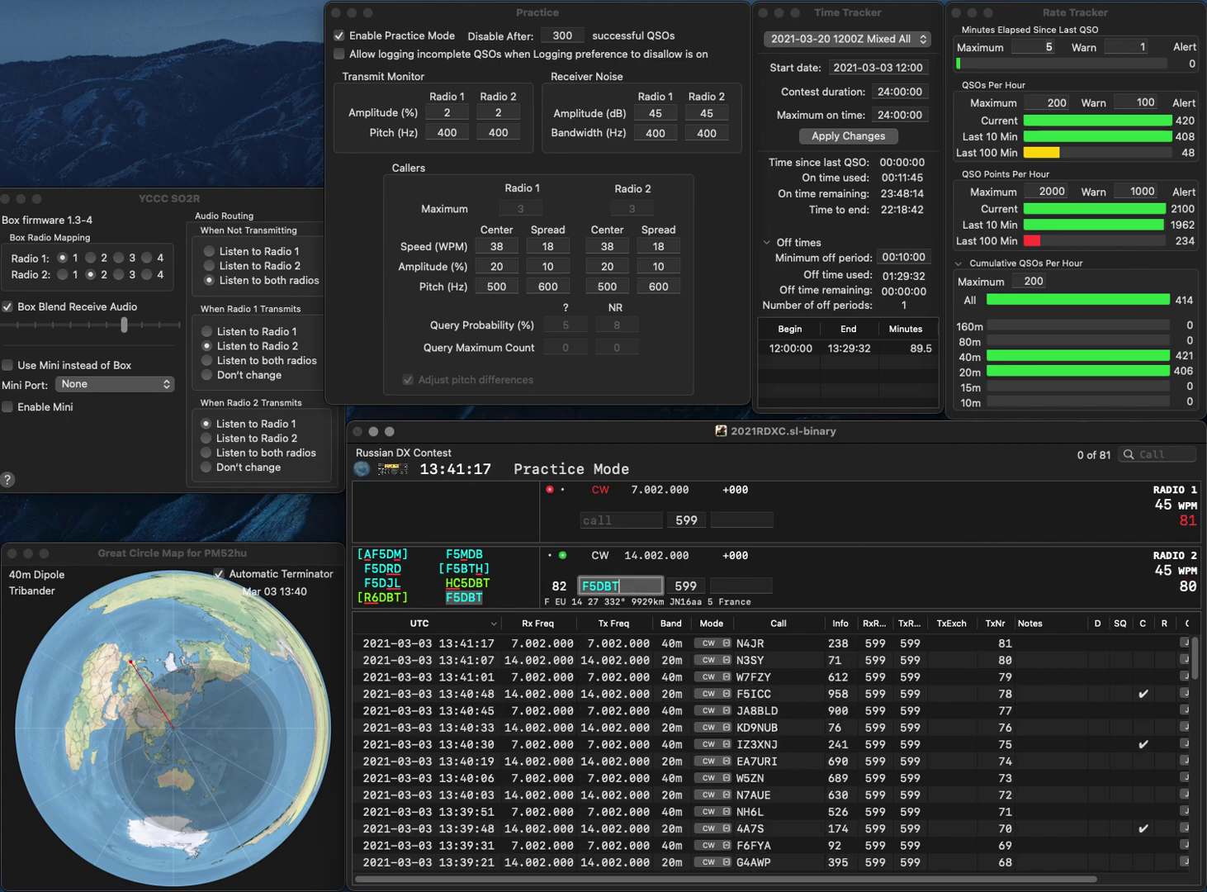
{"action": "type", "text": "61"}
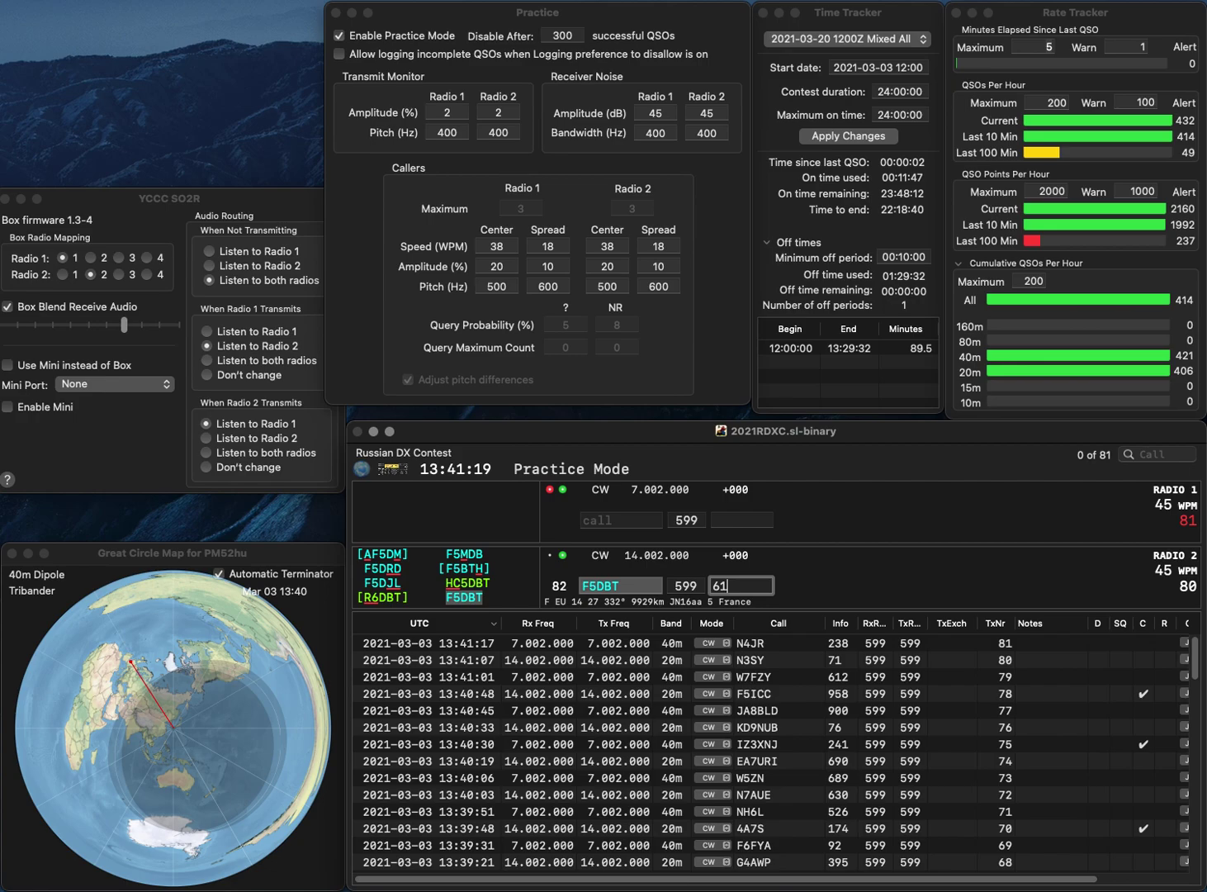
{"action": "type", "text": "9"}
{"action": "key", "text": "Return"}
Enter the calls SV2DFK on Radio 1 and R4AB on Radio 2, sending each station its exchange
{"action": "type", "text": "2D"}
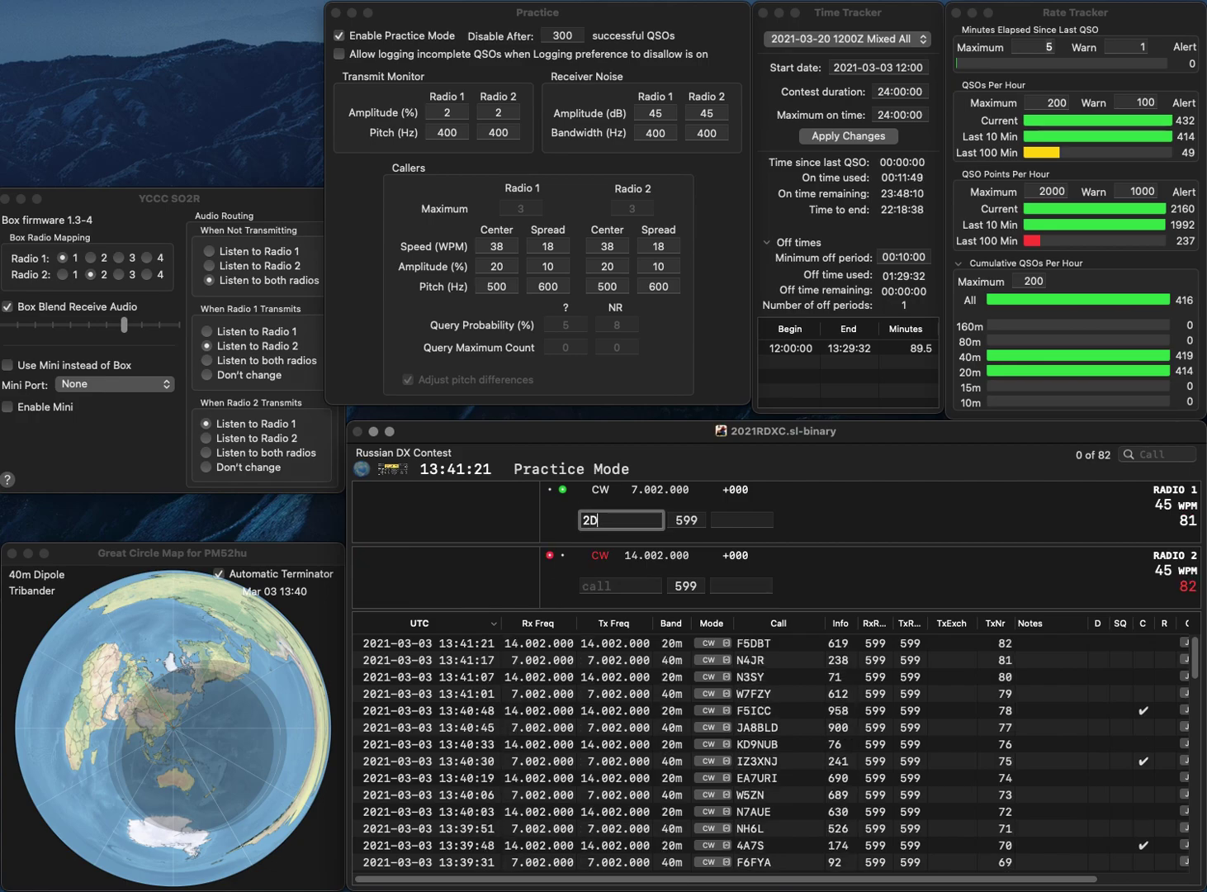
{"action": "type", "text": "FK"}
{"action": "key", "text": "Home"}
{"action": "type", "text": "SV"}
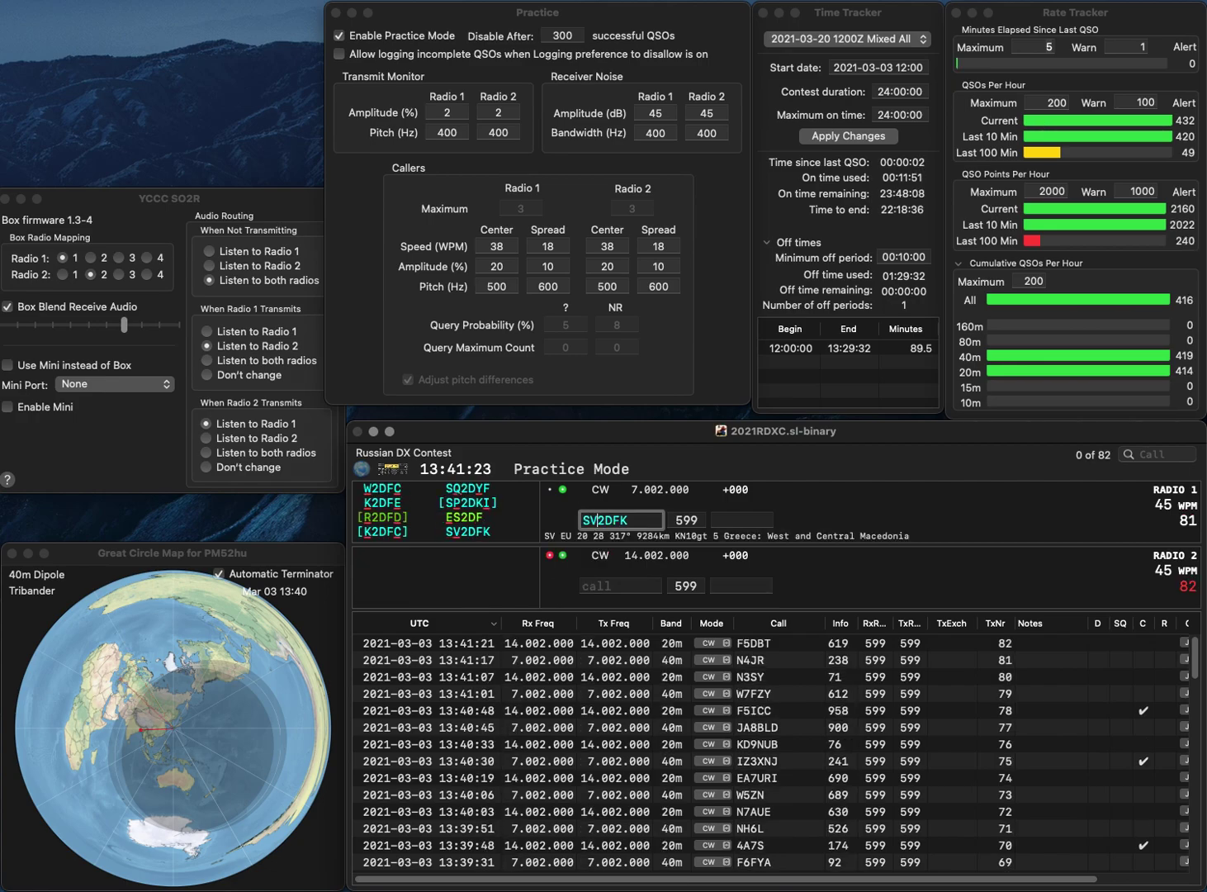
{"action": "key", "text": "Return"}
{"action": "type", "text": "R4AB"}
{"action": "key", "text": "Return"}
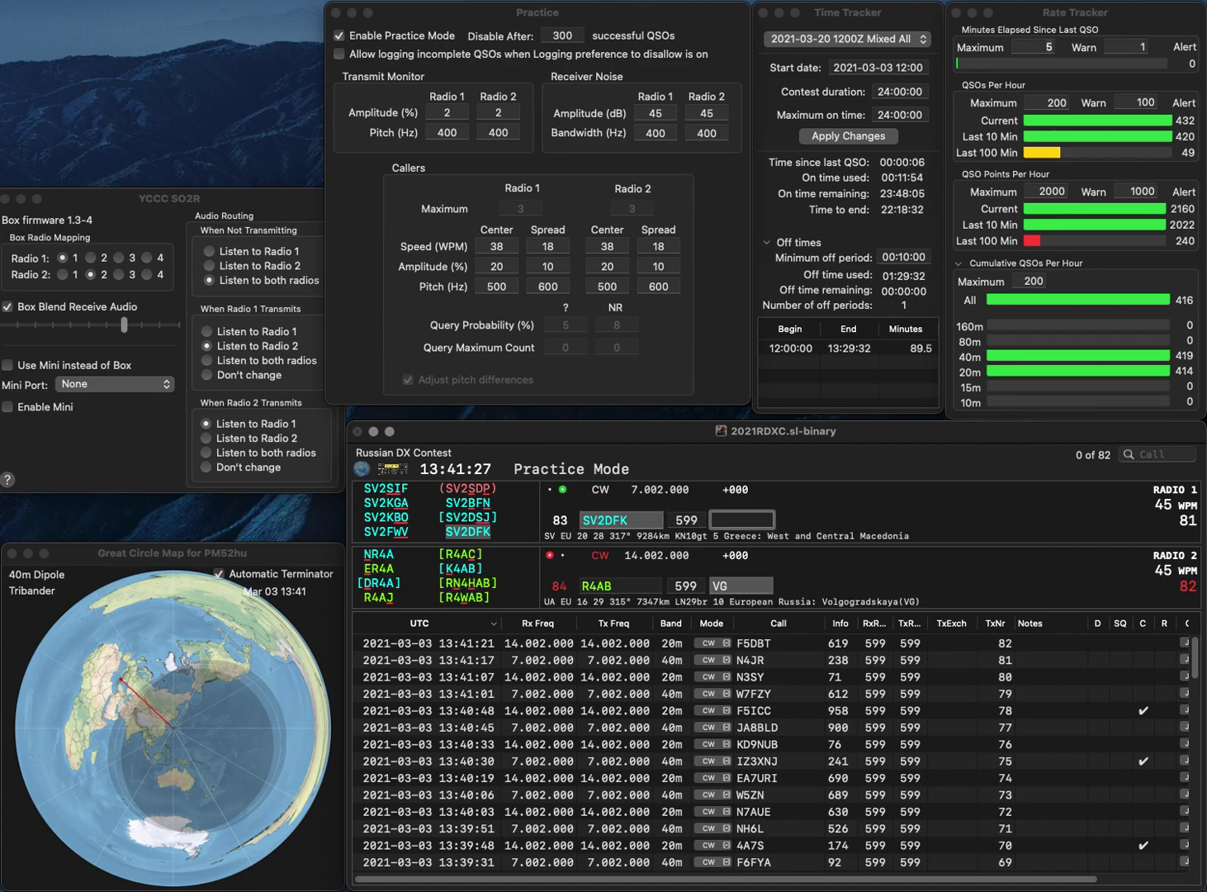
{"action": "type", "text": "423"}
{"action": "key", "text": "Return"}
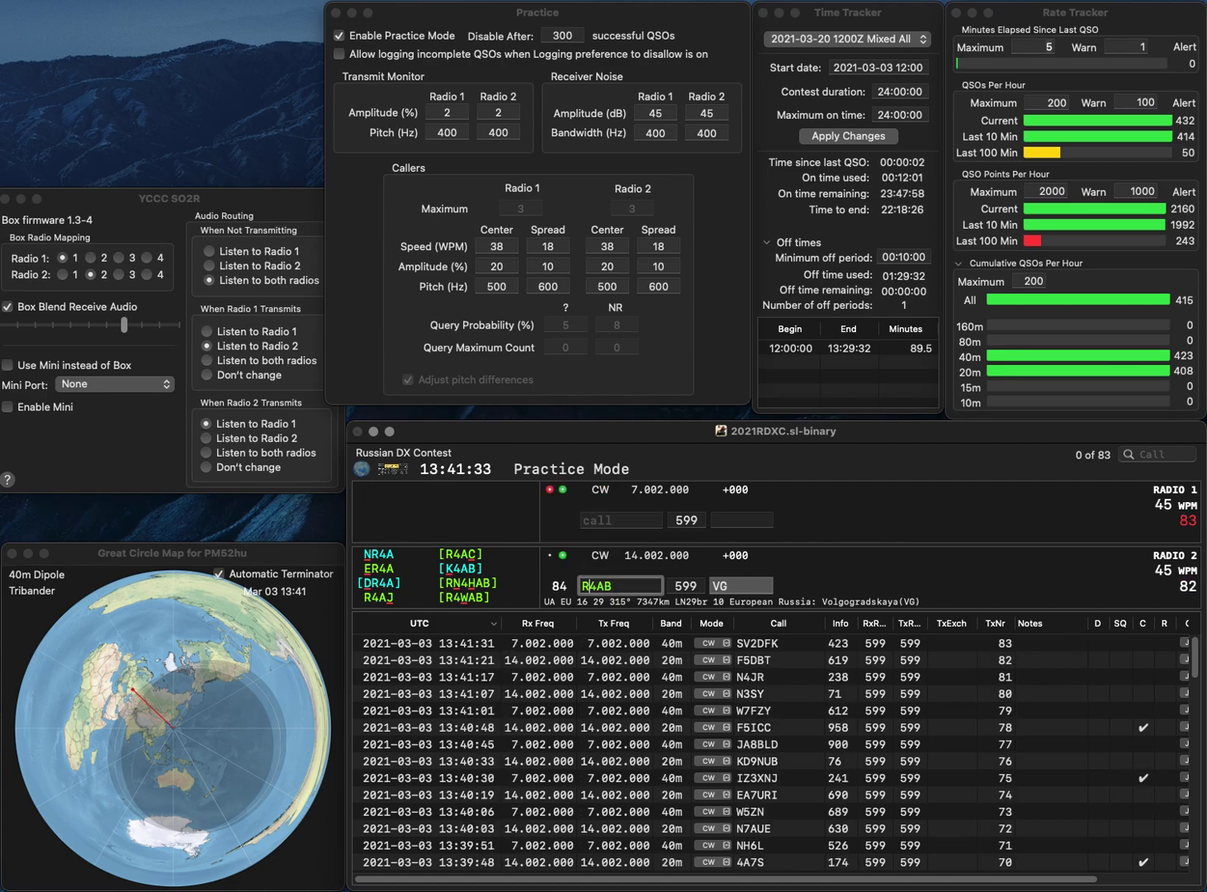
{"action": "key", "text": "Right"}
{"action": "type", "text": "W"}
{"action": "key", "text": "Return"}
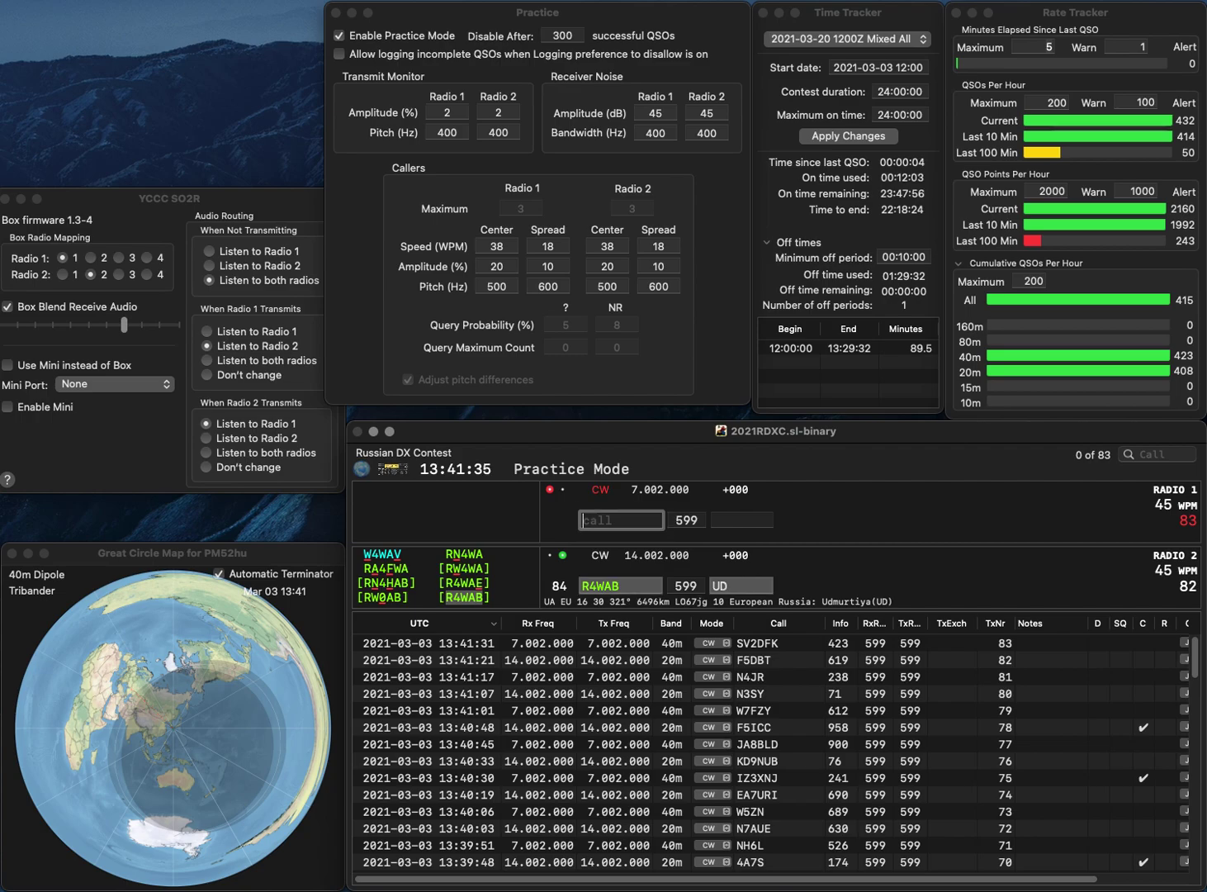
{"action": "type", "text": "N6AJS"}
{"action": "key", "text": "Return"}
{"action": "key", "text": "Tab"}
{"action": "key", "text": "space"}
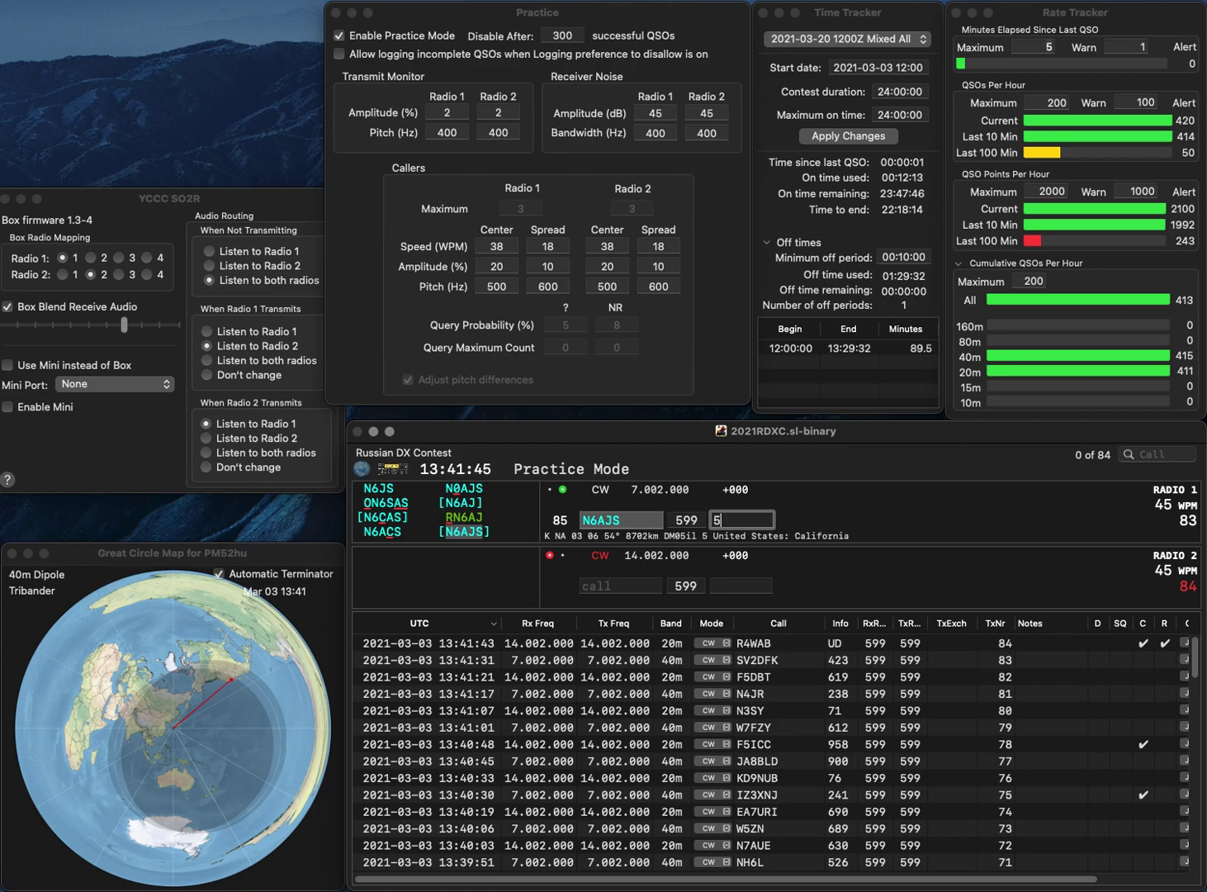
{"action": "type", "text": "5"}
{"action": "key", "text": "Return"}
{"action": "key", "text": "BackSpace"}
{"action": "type", "text": "2CR"}
{"action": "key", "text": "Return"}
{"action": "type", "text": "A"}
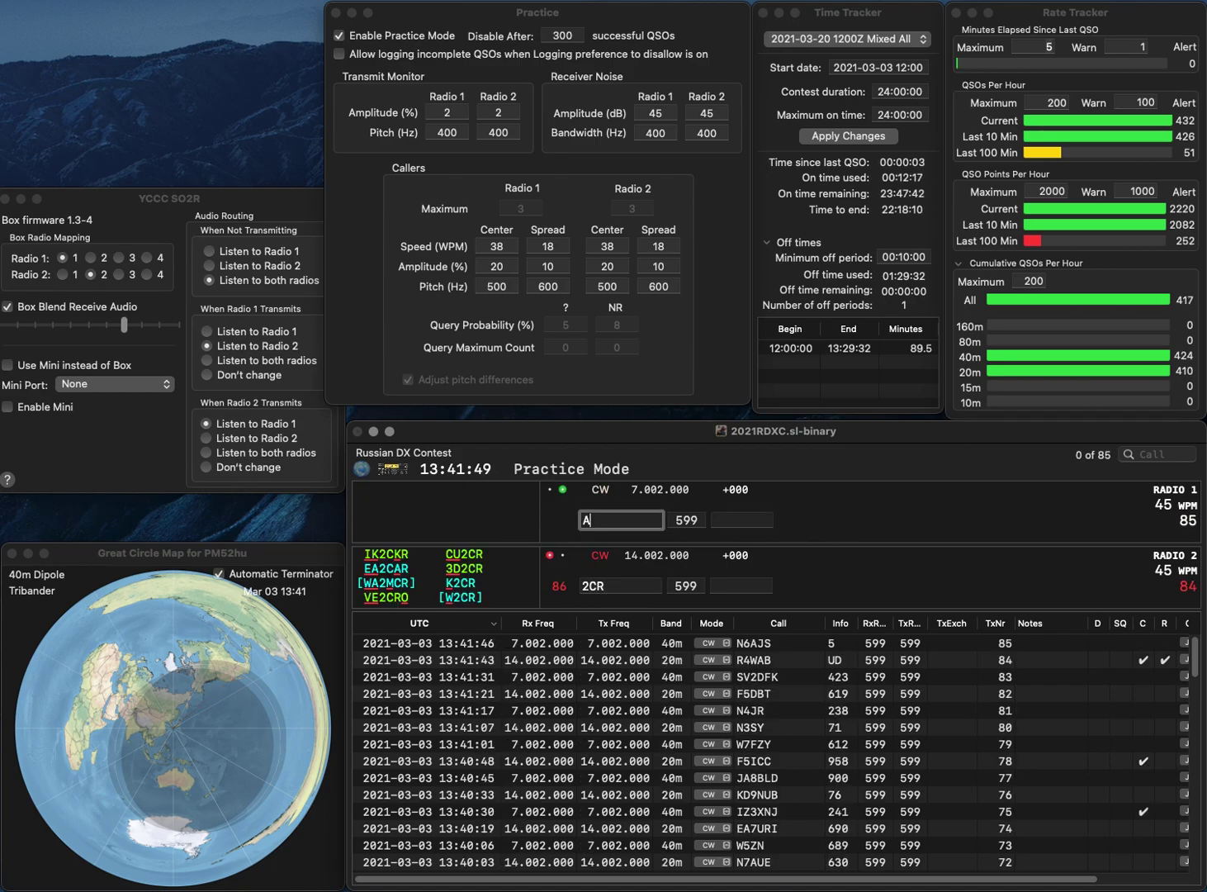
{"action": "type", "text": "0ID"}
{"action": "key", "text": "Return"}
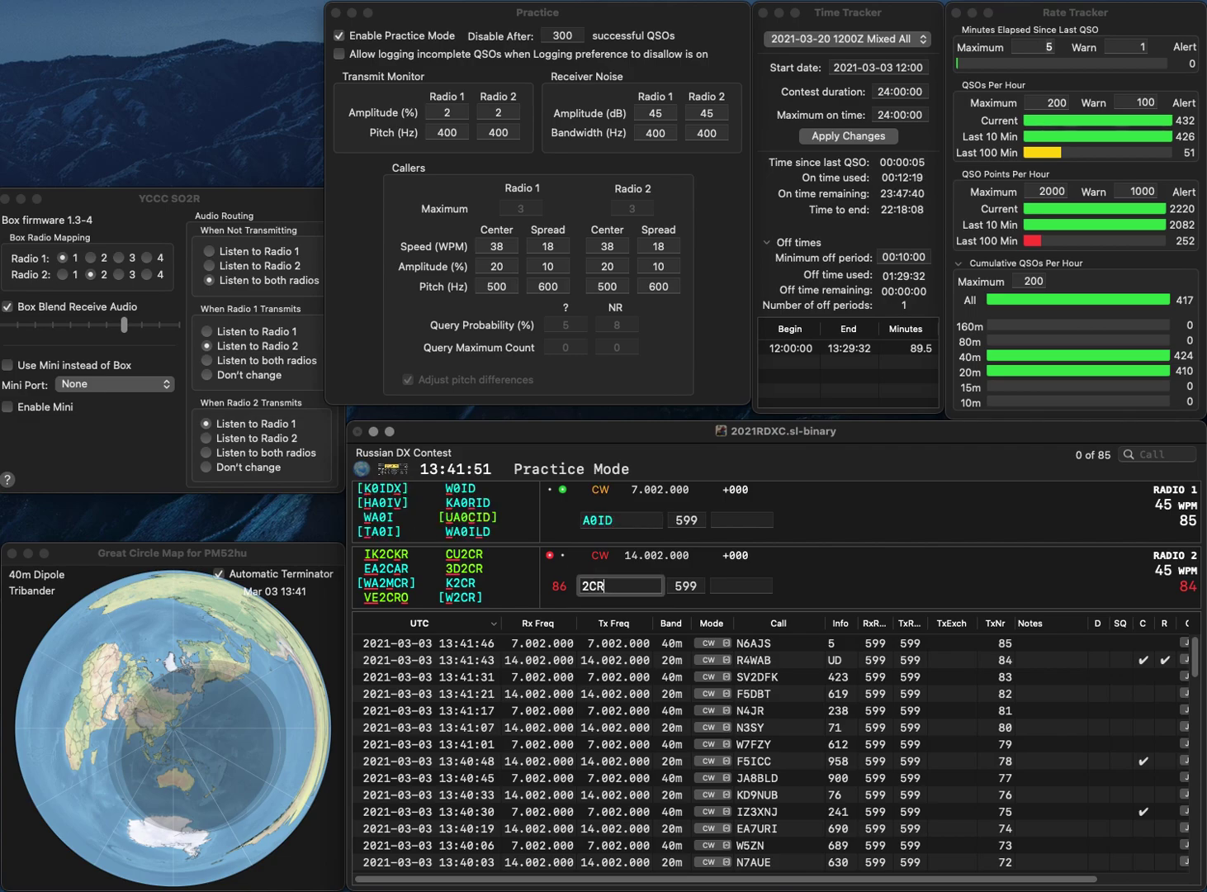
{"action": "type", "text": "W"}
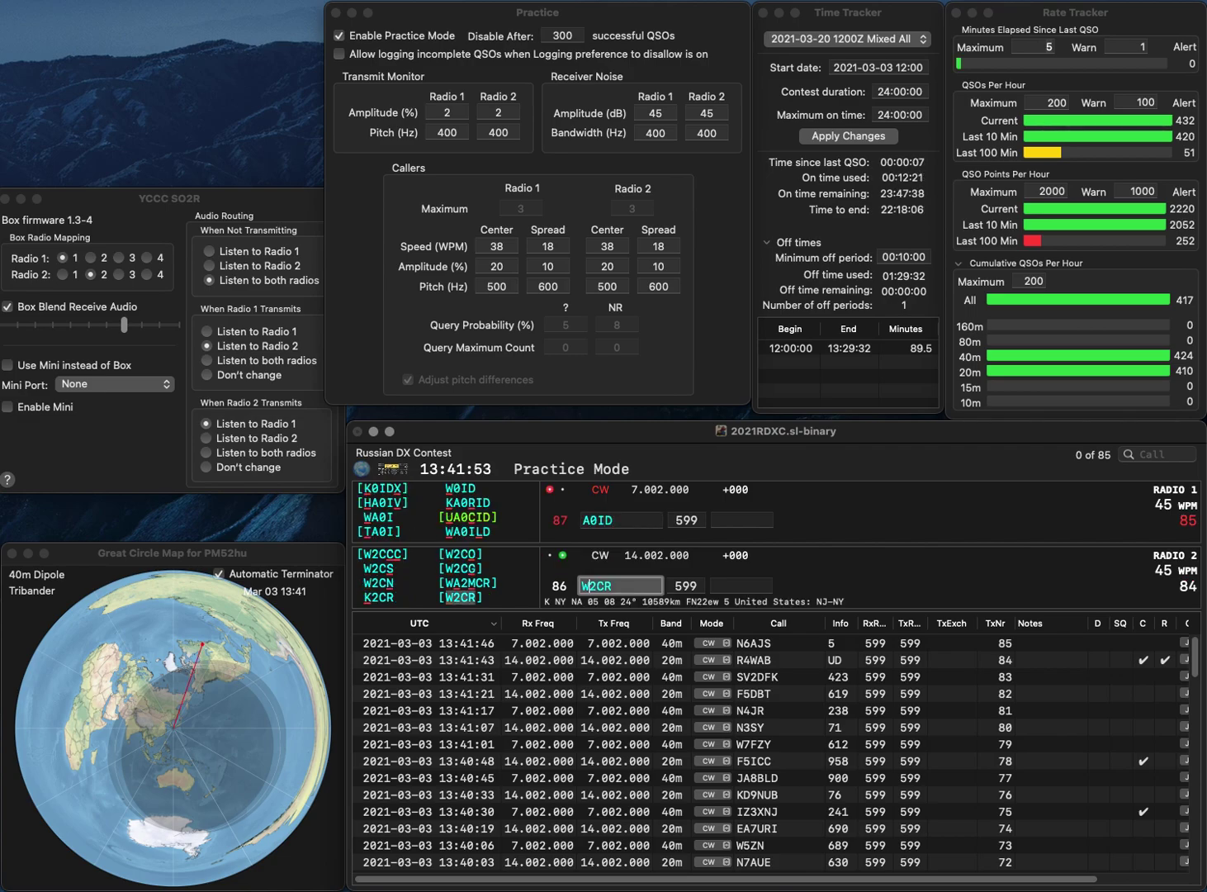
{"action": "key", "text": "Return"}
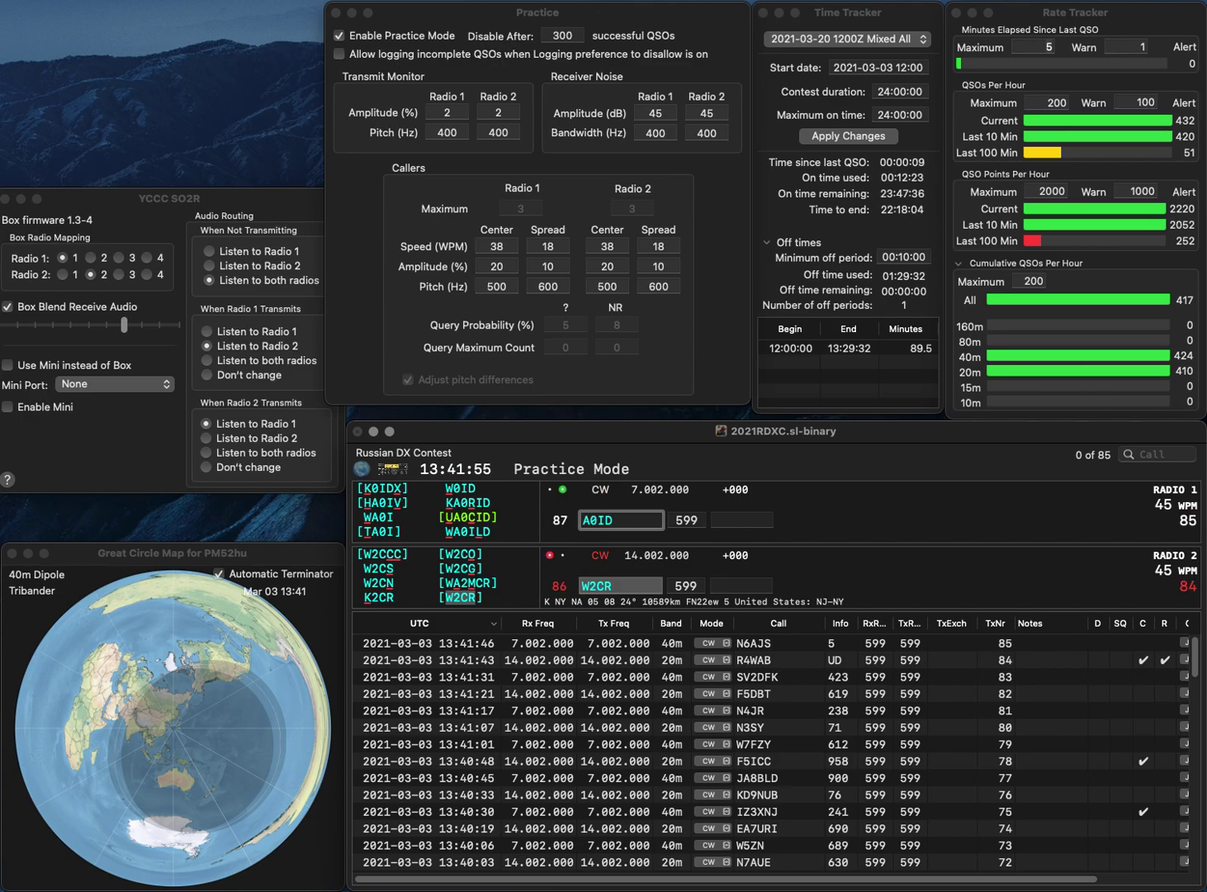
{"action": "type", "text": "H"}
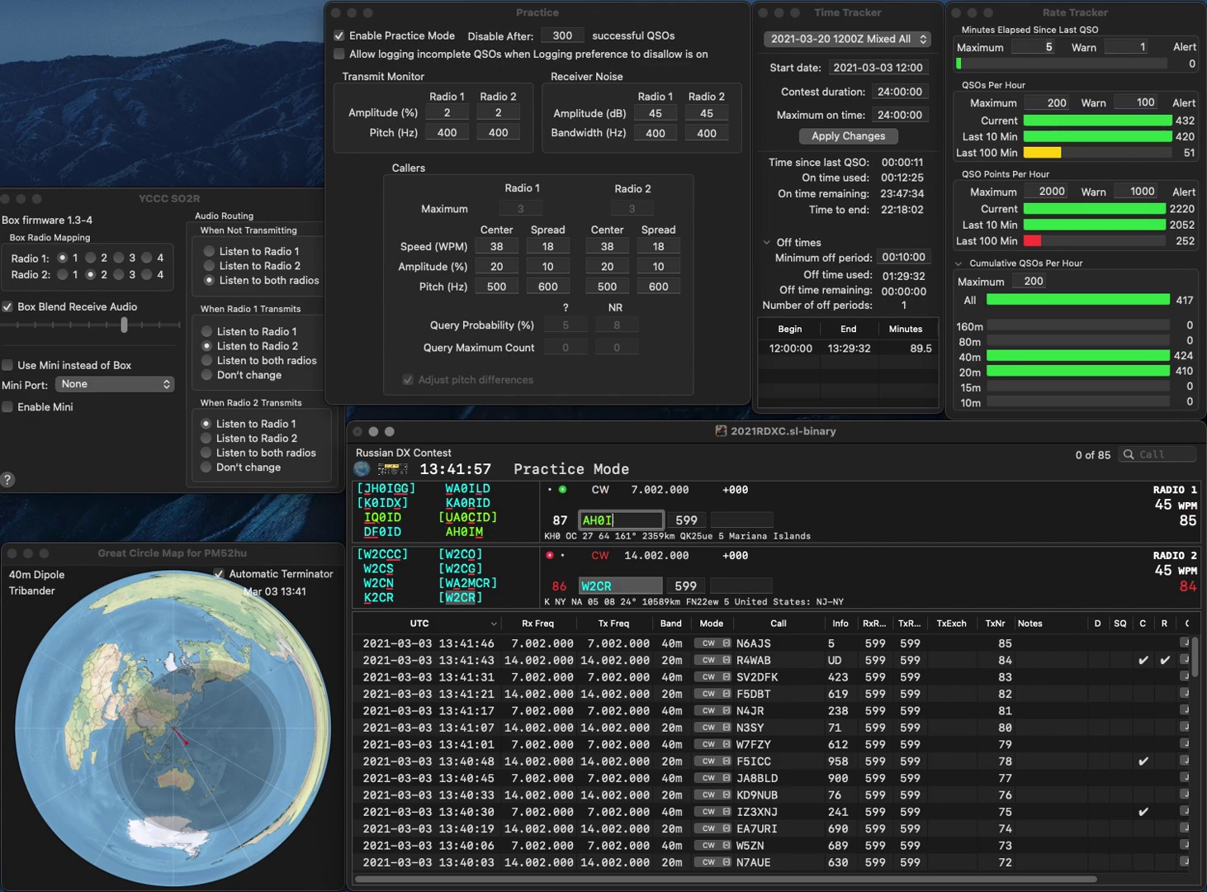
{"action": "key", "text": "BackSpace"}
{"action": "type", "text": "M"}
{"action": "key", "text": "Return"}
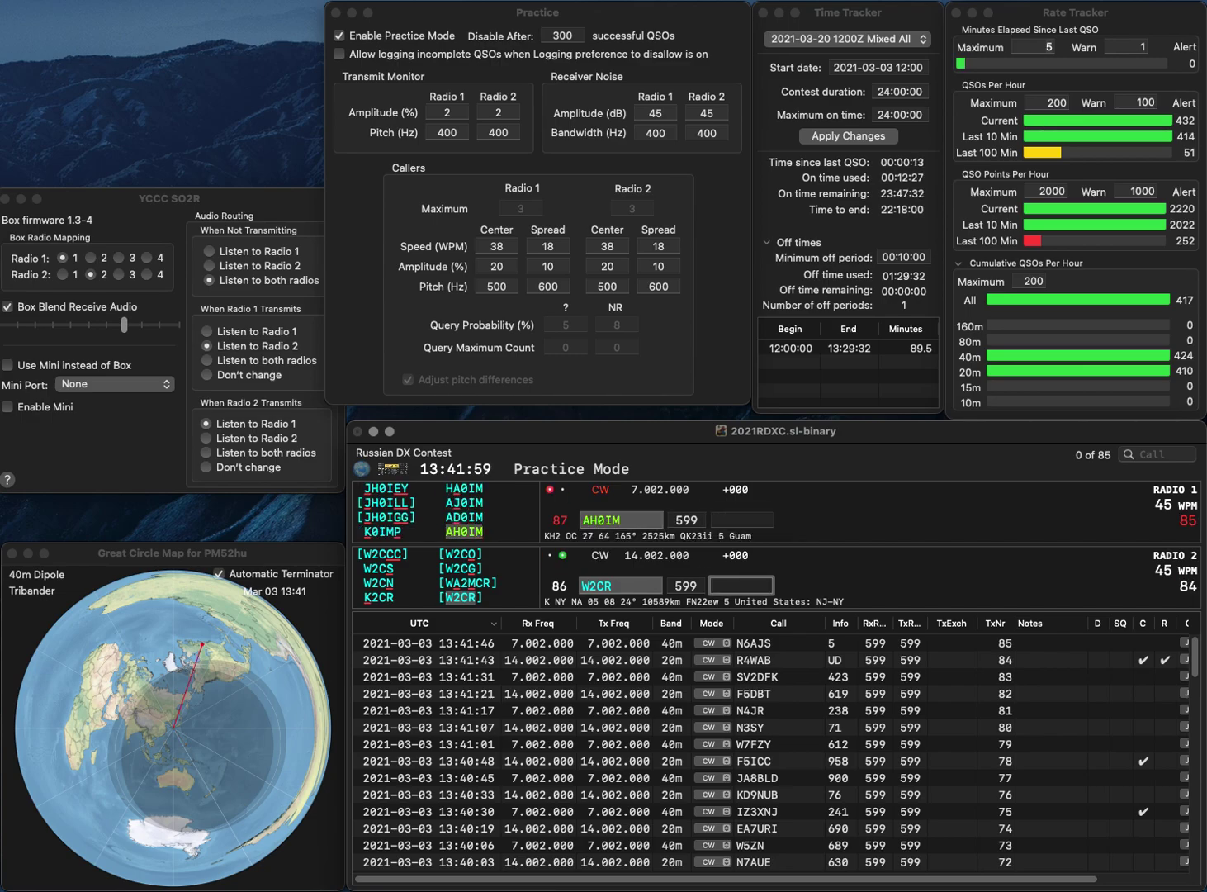
{"action": "type", "text": "302"}
{"action": "key", "text": "Return"}
{"action": "type", "text": "755"}
{"action": "key", "text": "Return"}
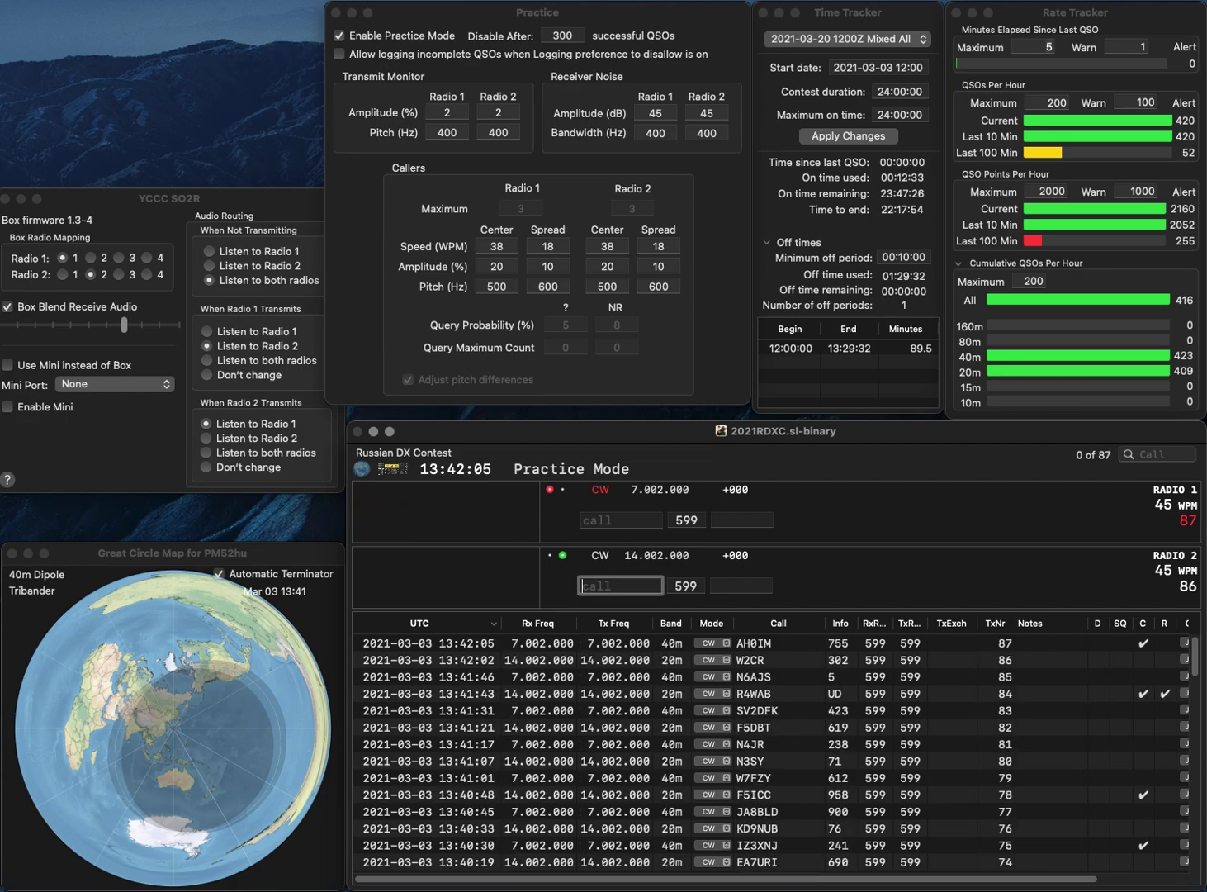
Enter the partial call CG on Radio 2 and the call PD7CJT on Radio 1, sending each its exchange
{"action": "type", "text": "Y"}
{"action": "key", "text": "BackSpace"}
{"action": "type", "text": "CG"}
{"action": "key", "text": "Return"}
{"action": "type", "text": "PD7"}
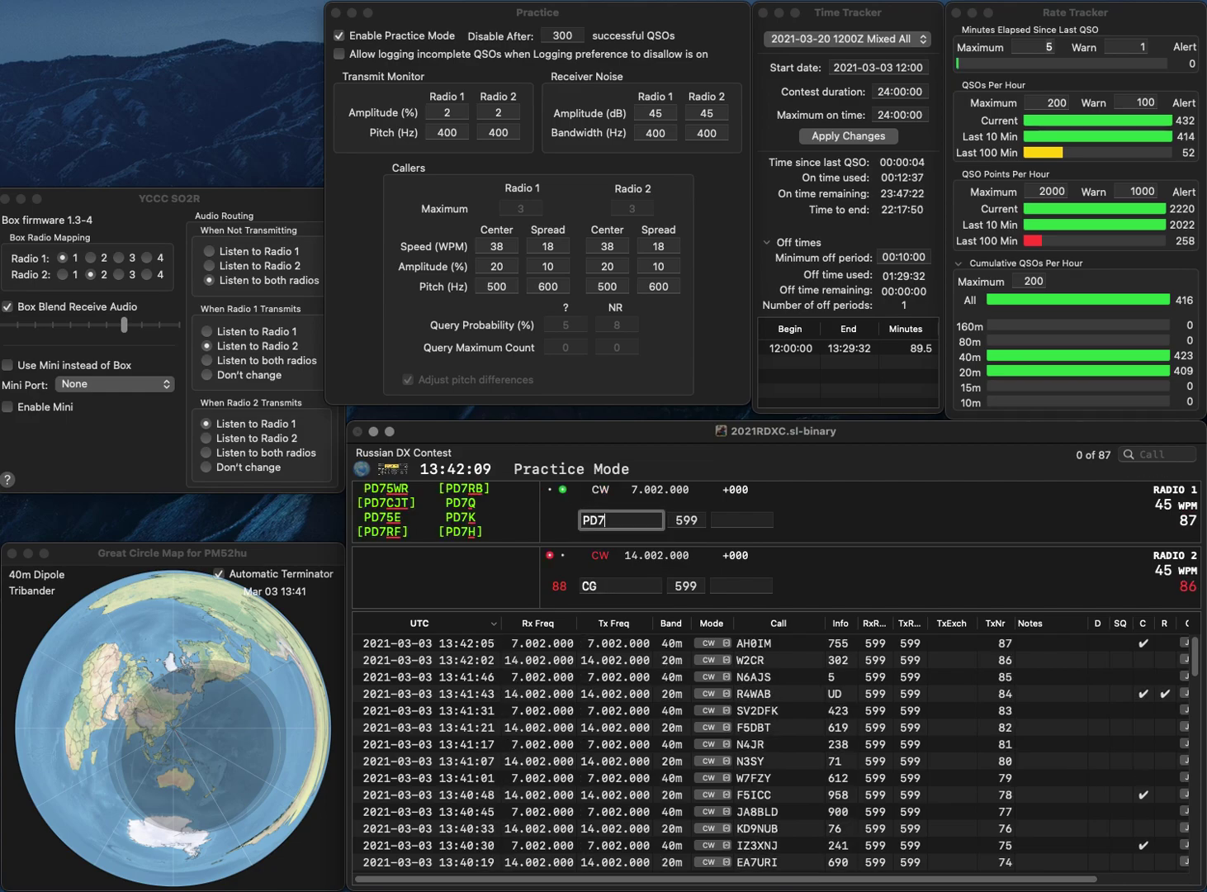
{"action": "type", "text": "CJT"}
{"action": "key", "text": "Return"}
Correct the partial call on Radio 2 to CR5T and send it to the station
{"action": "type", "text": "R5CG"}
{"action": "key", "text": "BackSpace"}
{"action": "key", "text": "BackSpace"}
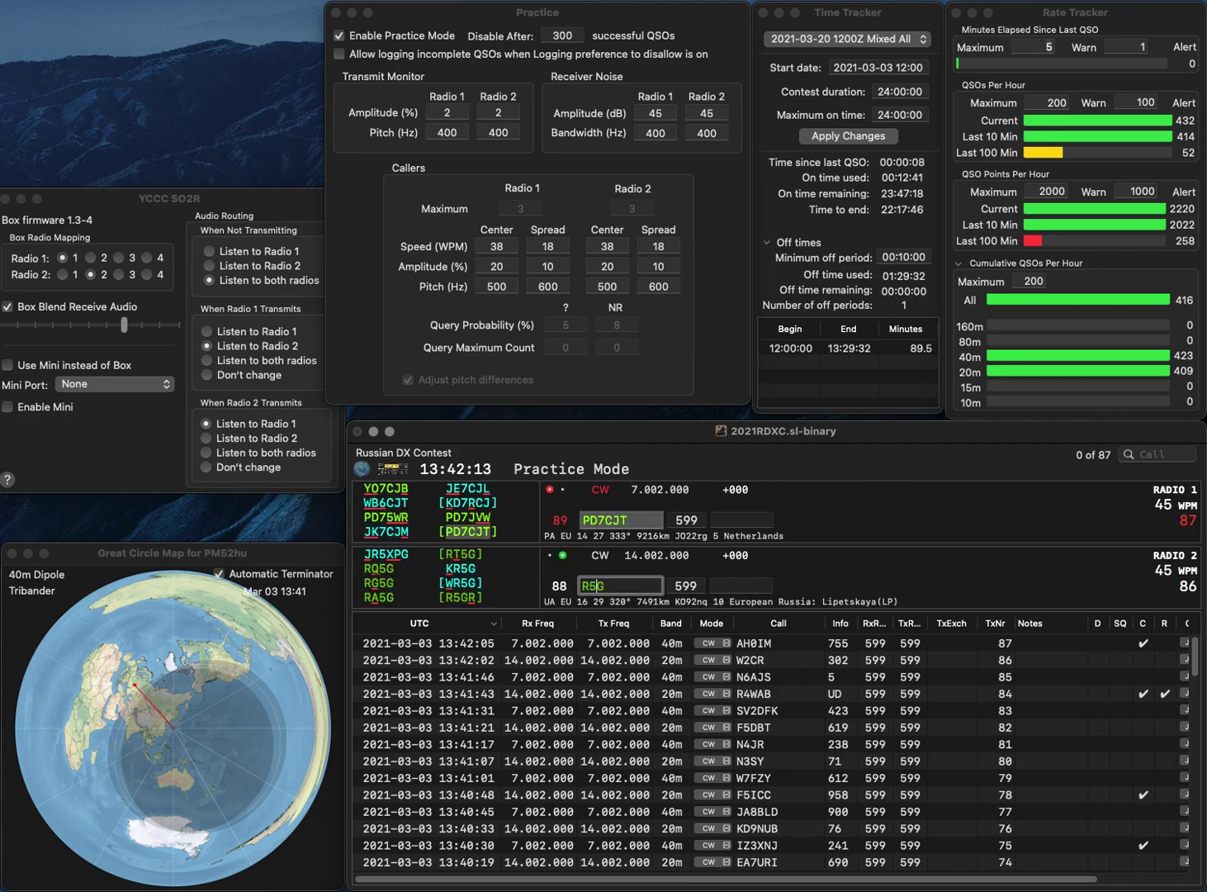
{"action": "type", "text": "T"}
{"action": "key", "text": "Home"}
{"action": "type", "text": "C"}
{"action": "key", "text": "Return"}
{"action": "type", "text": "57"}
{"action": "key", "text": "Return"}
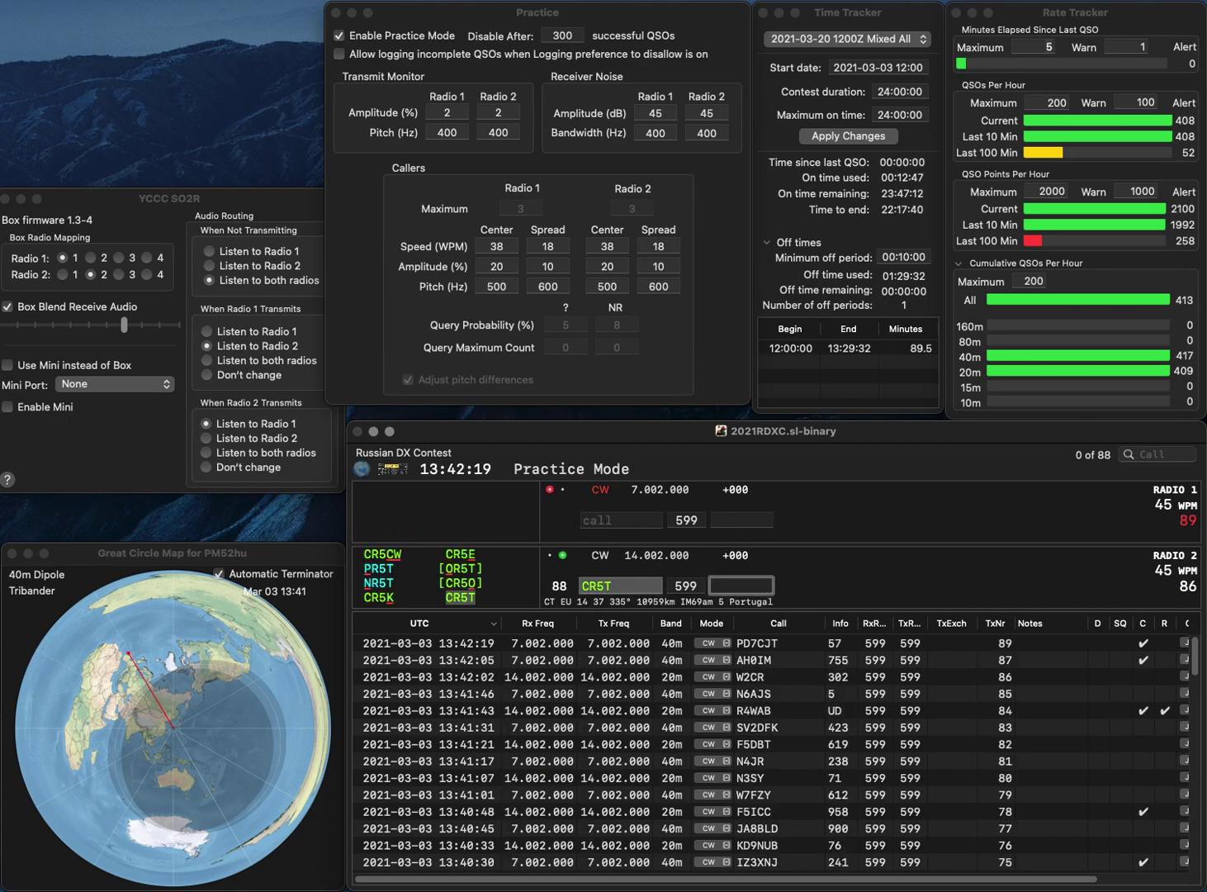
{"action": "type", "text": "63"}
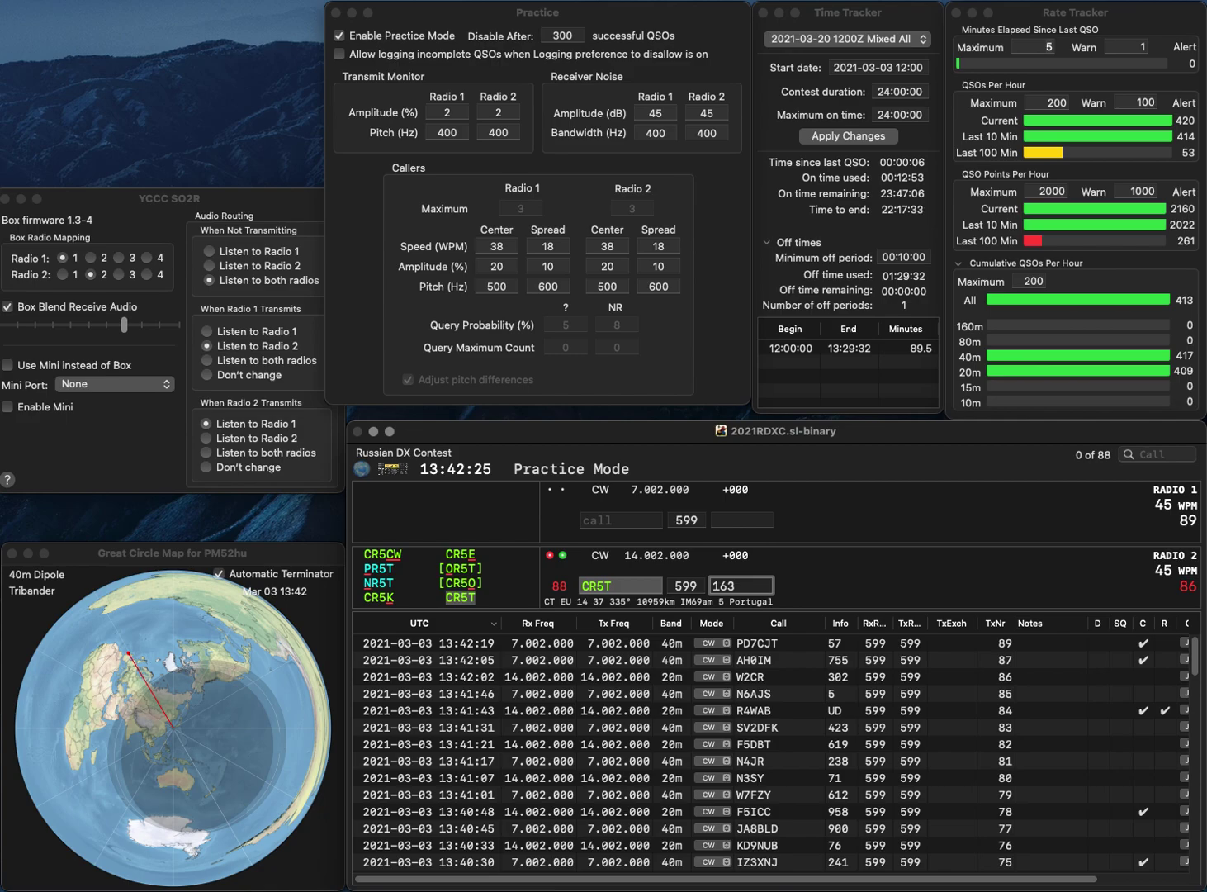
{"action": "type", "text": "2"}
{"action": "key", "text": "Return"}
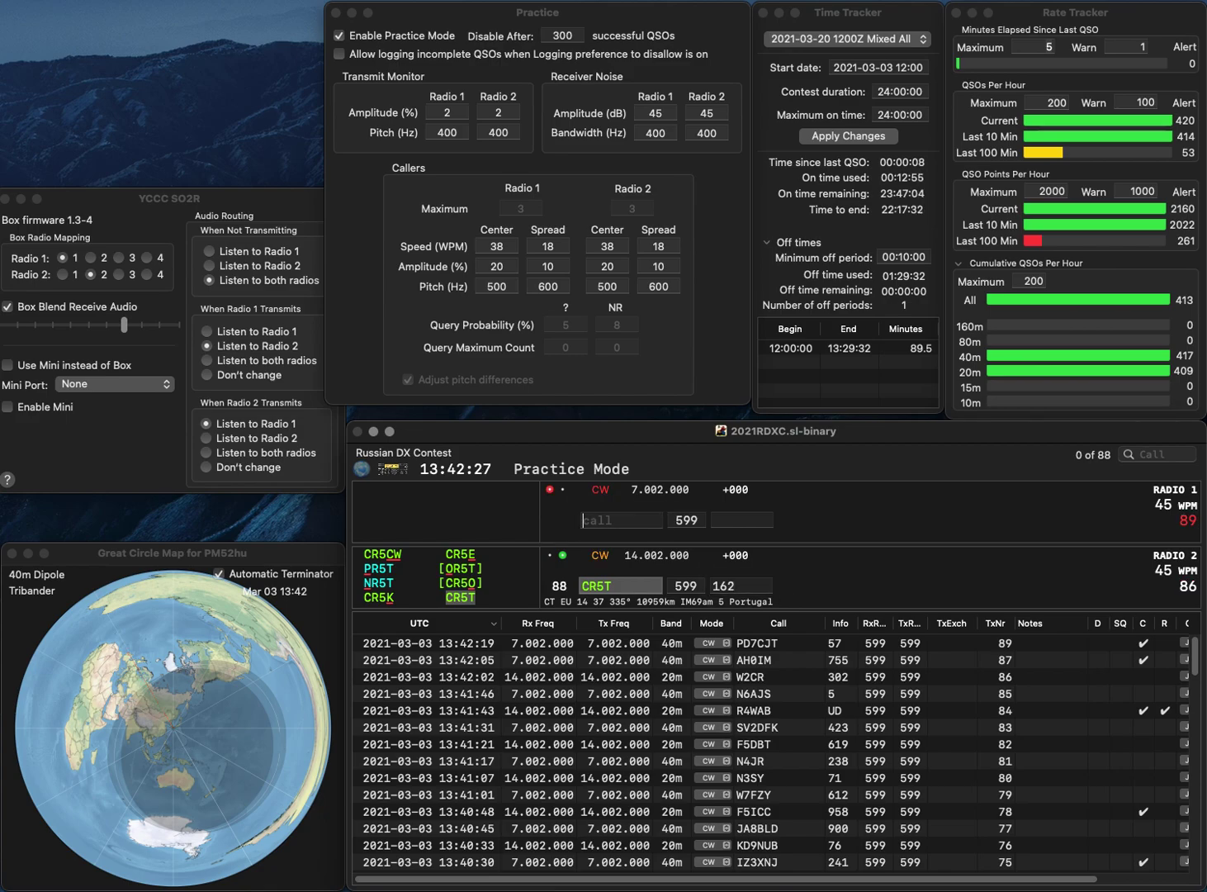
Enter the calls K5XO on Radio 1 and UR5EPG on Radio 2, sending each station its exchange
{"action": "type", "text": "K5XO"}
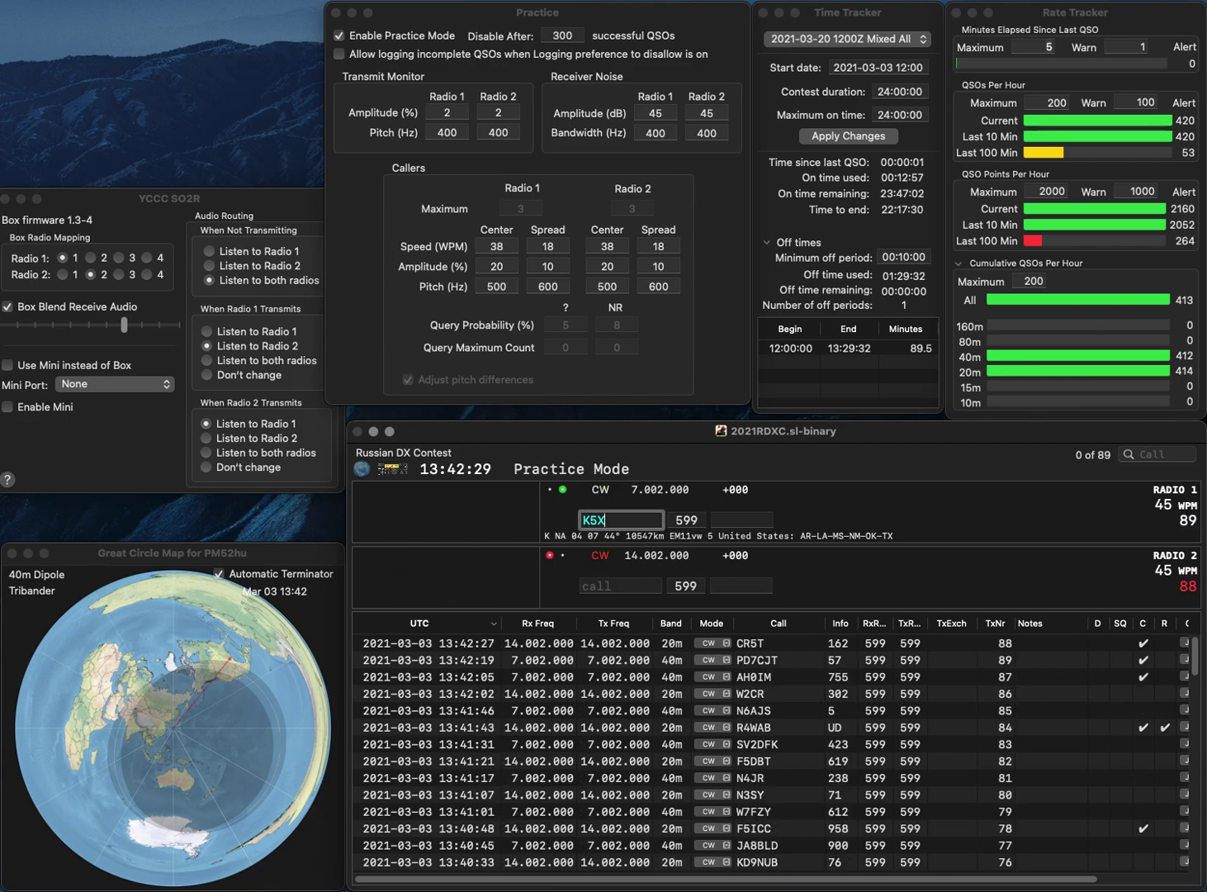
{"action": "key", "text": "Return"}
{"action": "type", "text": "REI"}
{"action": "key", "text": "BackSpace"}
{"action": "type", "text": "PG"}
{"action": "key", "text": "Left"}
{"action": "key", "text": "Left"}
{"action": "key", "text": "Left"}
{"action": "key", "text": "BackSpace"}
{"action": "type", "text": "UR5"}
{"action": "key", "text": "Return"}
{"action": "type", "text": "688"}
{"action": "key", "text": "Return"}
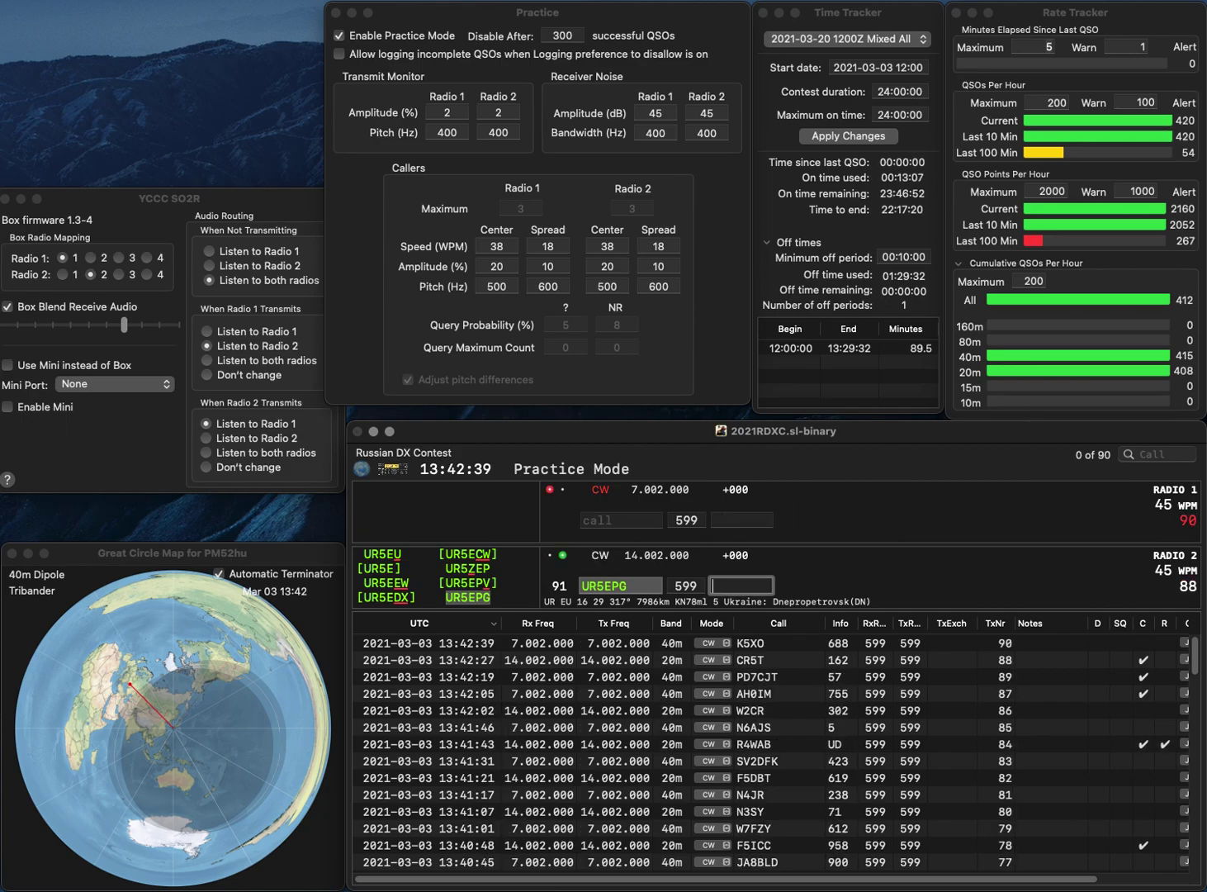
{"action": "type", "text": "92"}
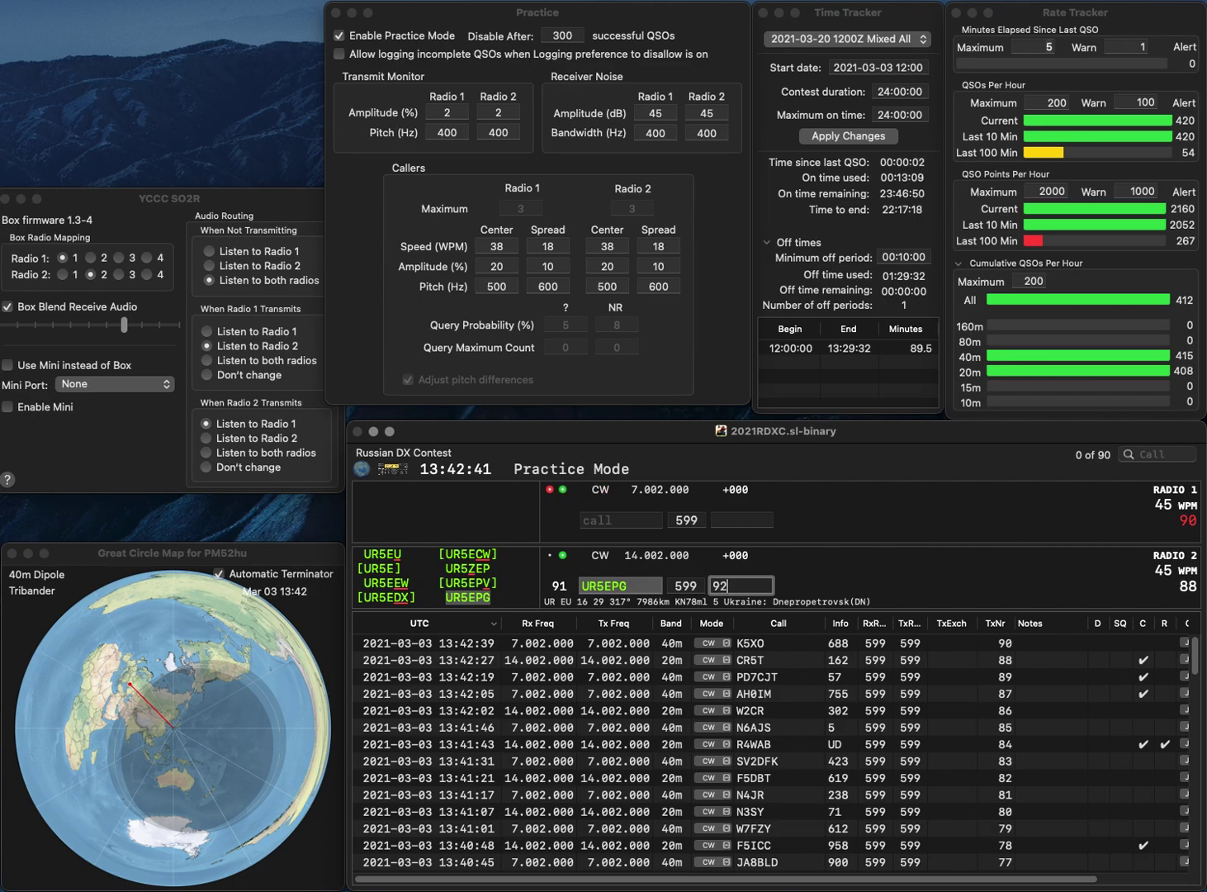
{"action": "key", "text": "Return"}
Enter the calls JT1DV on Radio 1 and DK2LO on Radio 2, sending each station its exchange
{"action": "type", "text": "JT1"}
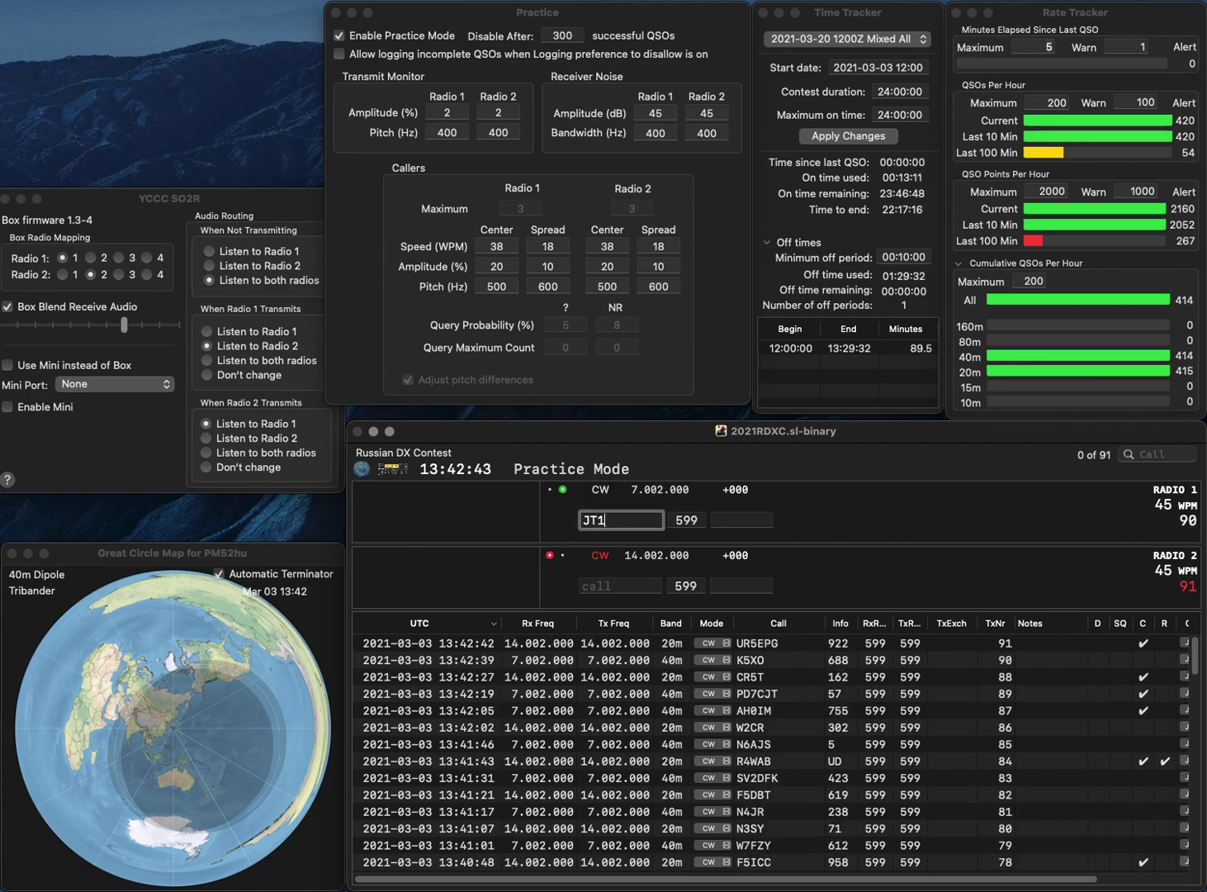
{"action": "type", "text": "DV"}
{"action": "key", "text": "Return"}
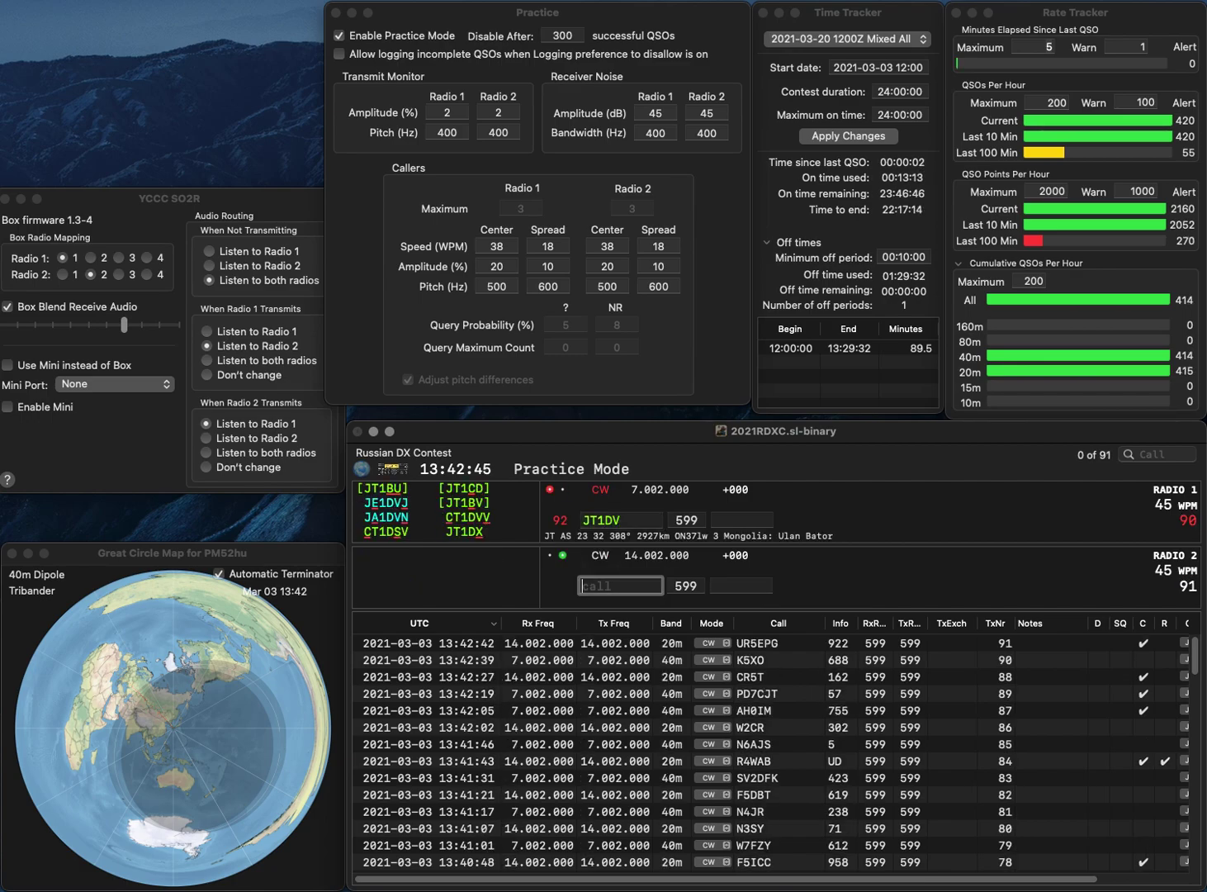
{"action": "type", "text": "K2LO"}
{"action": "key", "text": "Home"}
{"action": "type", "text": "D"}
{"action": "key", "text": "Return"}
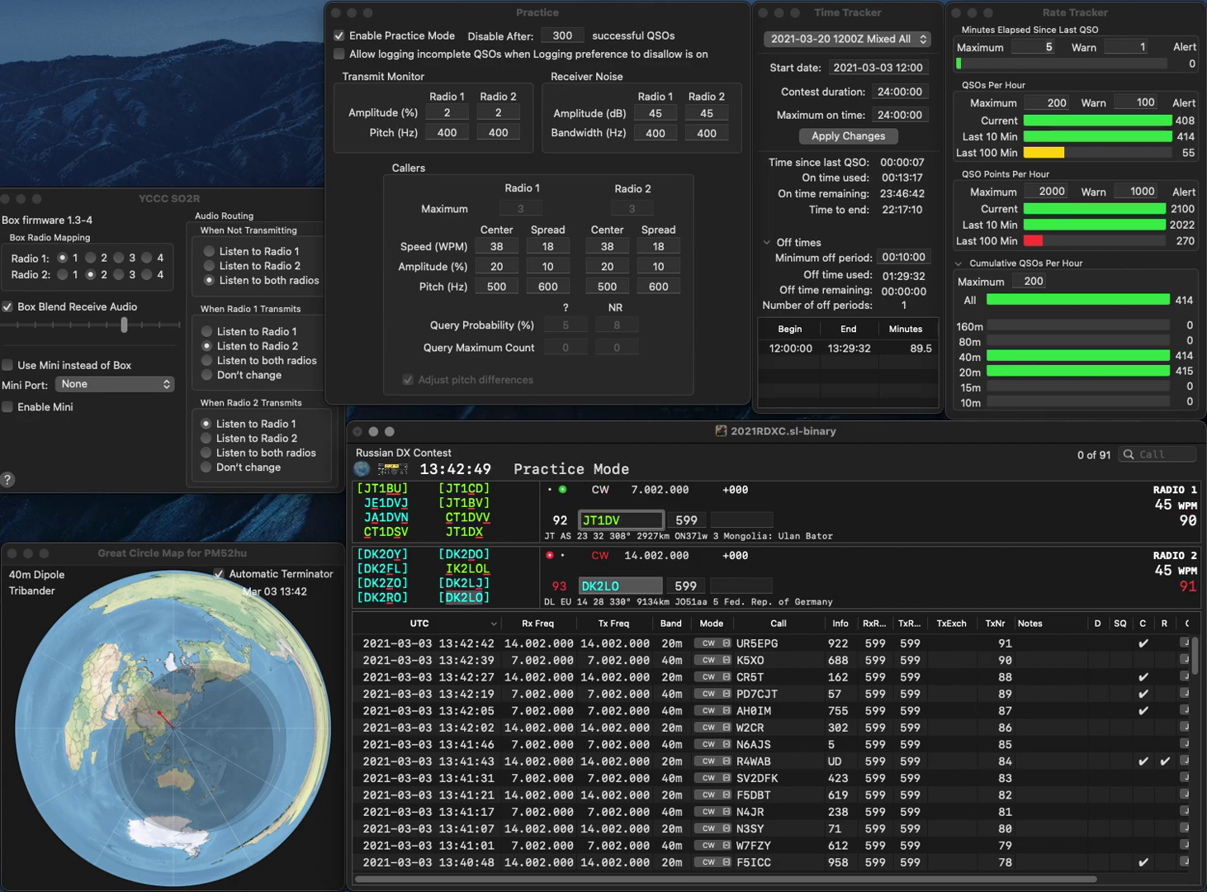
Correct the Radio 1 call to JT1BV and log DK2LO on Radio 2 with exchange 912
{"action": "type", "text": "B"}
{"action": "key", "text": "Return"}
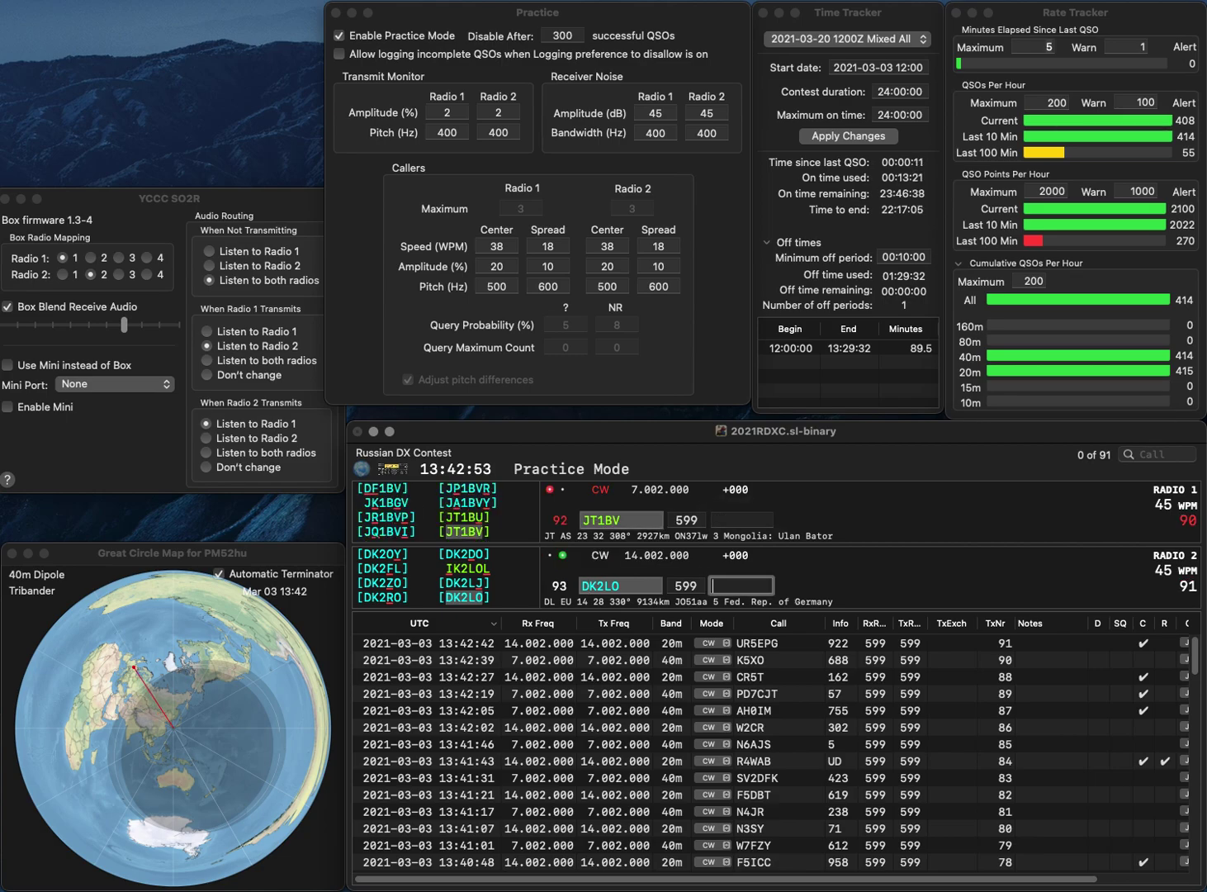
{"action": "type", "text": "912"}
{"action": "key", "text": "Return"}
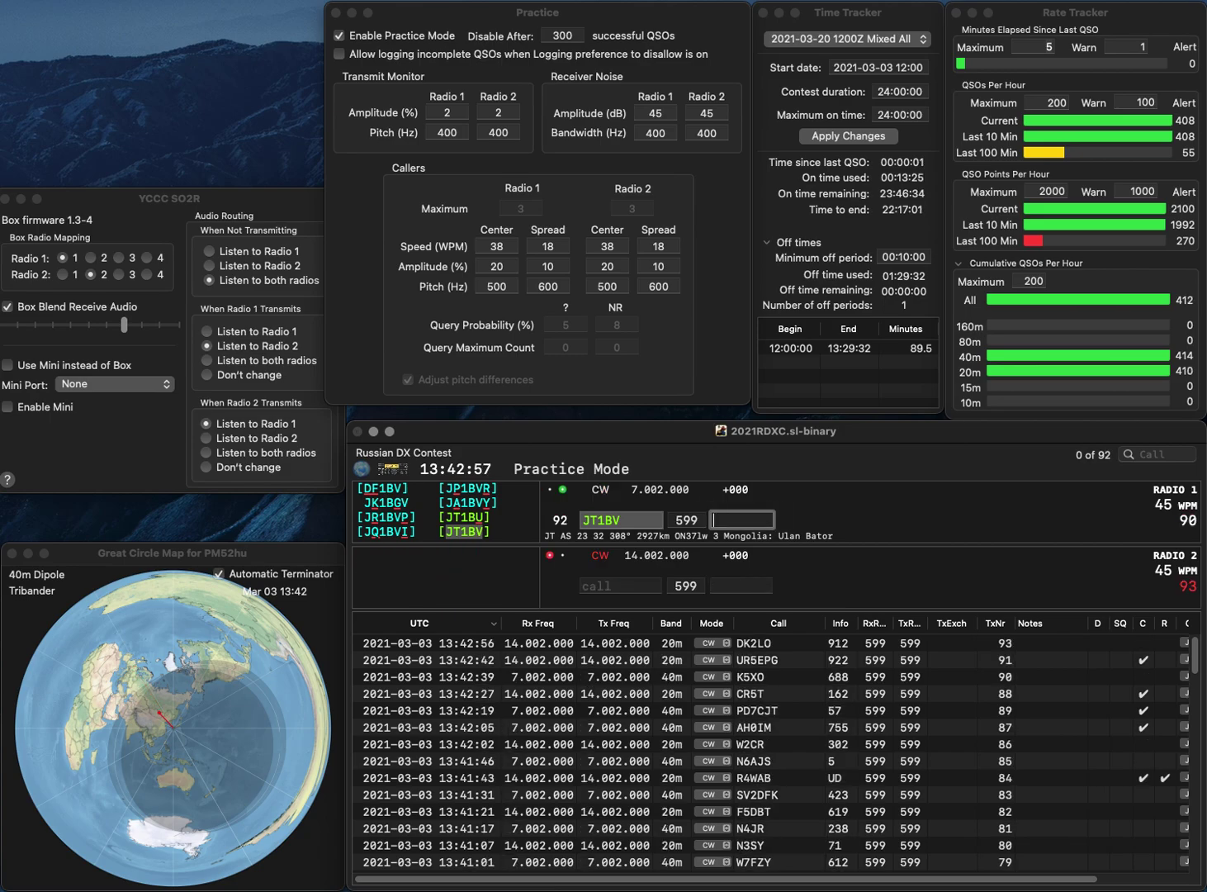
{"action": "type", "text": "328"}
{"action": "key", "text": "Return"}
{"action": "type", "text": "YB"}
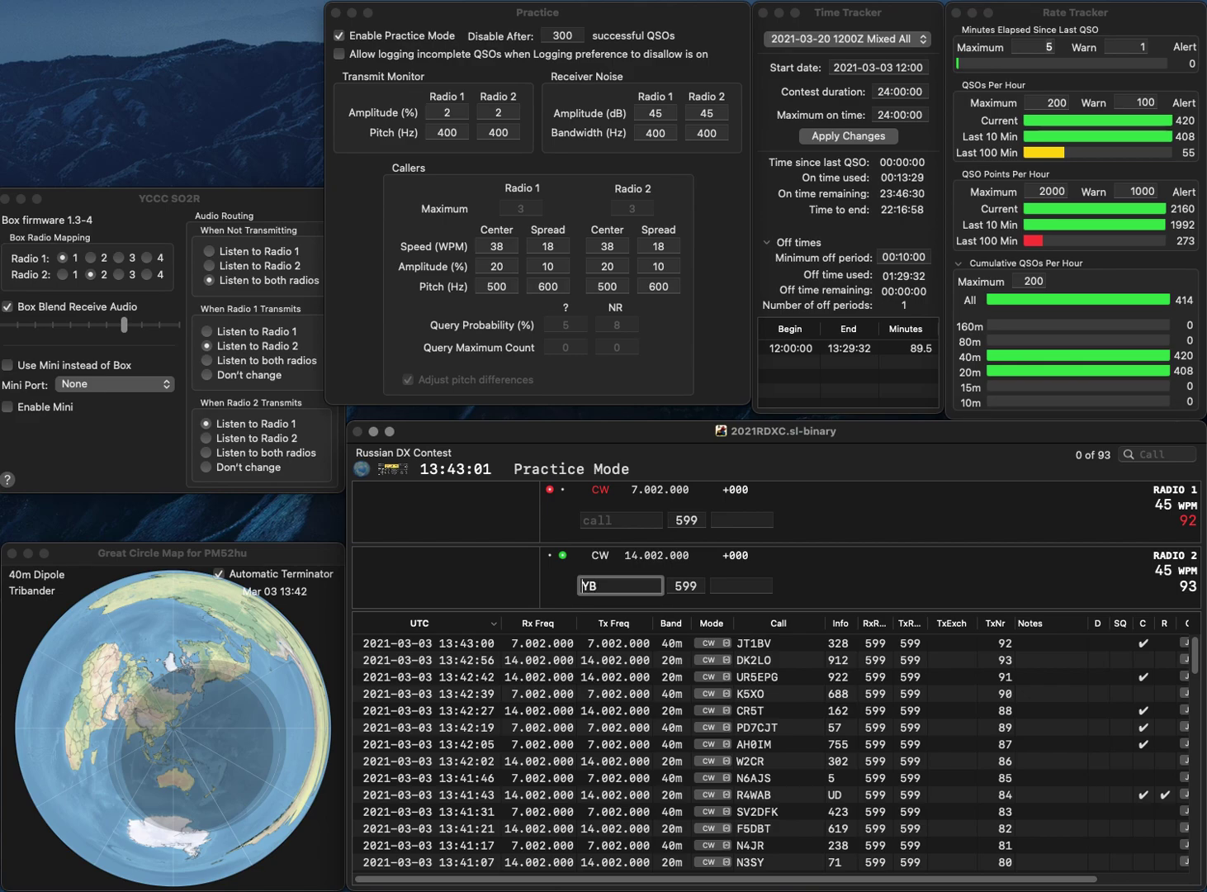
{"action": "type", "text": "N5A"}
{"action": "key", "text": "Return"}
{"action": "type", "text": "KA3GIK"}
{"action": "key", "text": "Return"}
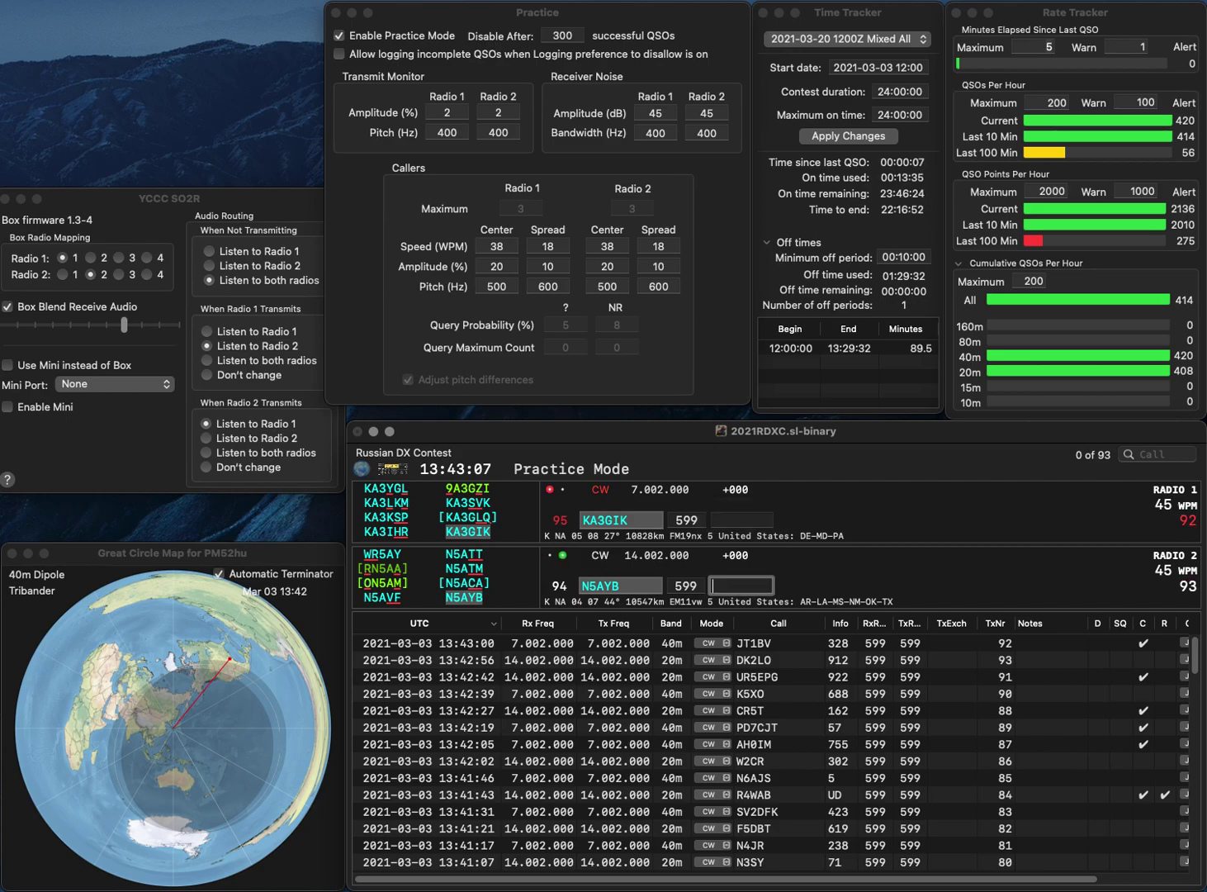
{"action": "type", "text": "611"}
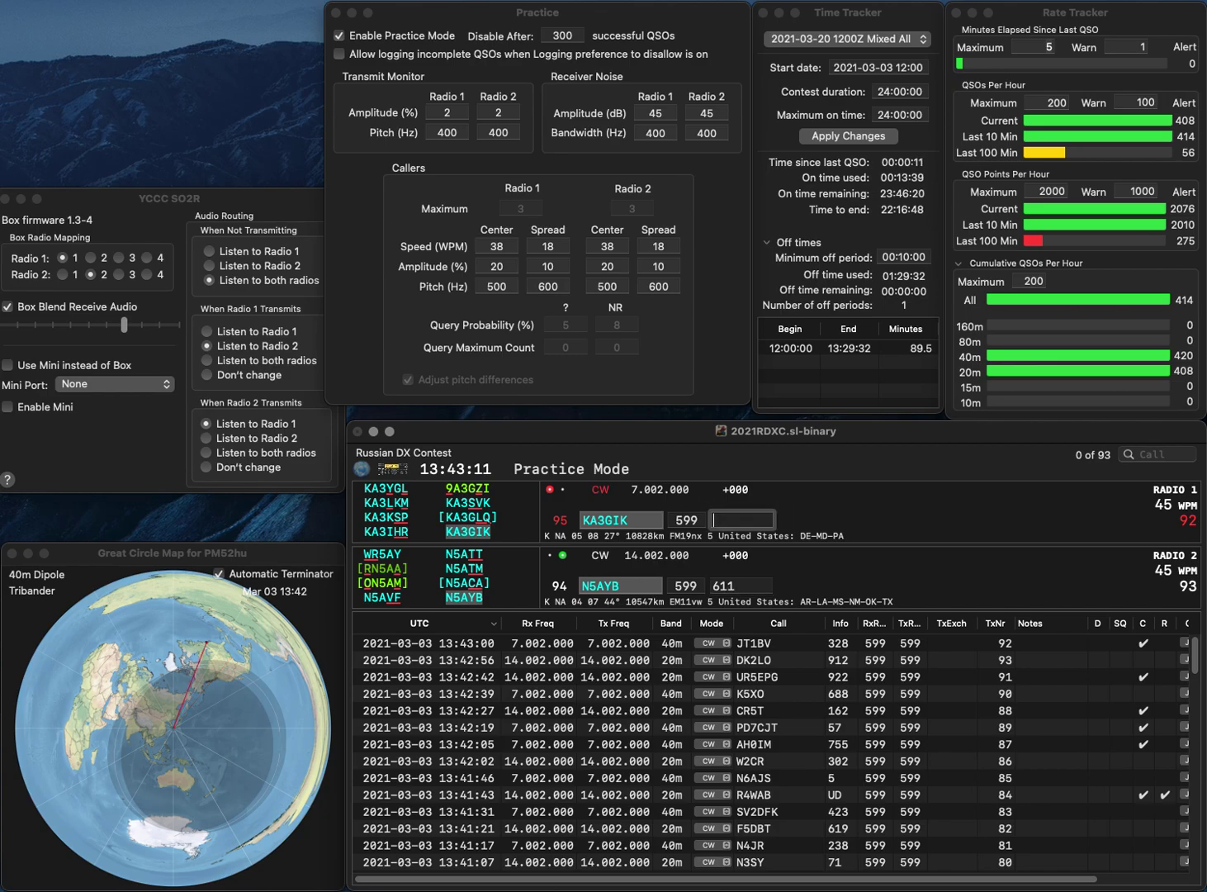
{"action": "key", "text": "Return"}
{"action": "type", "text": "638"}
{"action": "key", "text": "Return"}
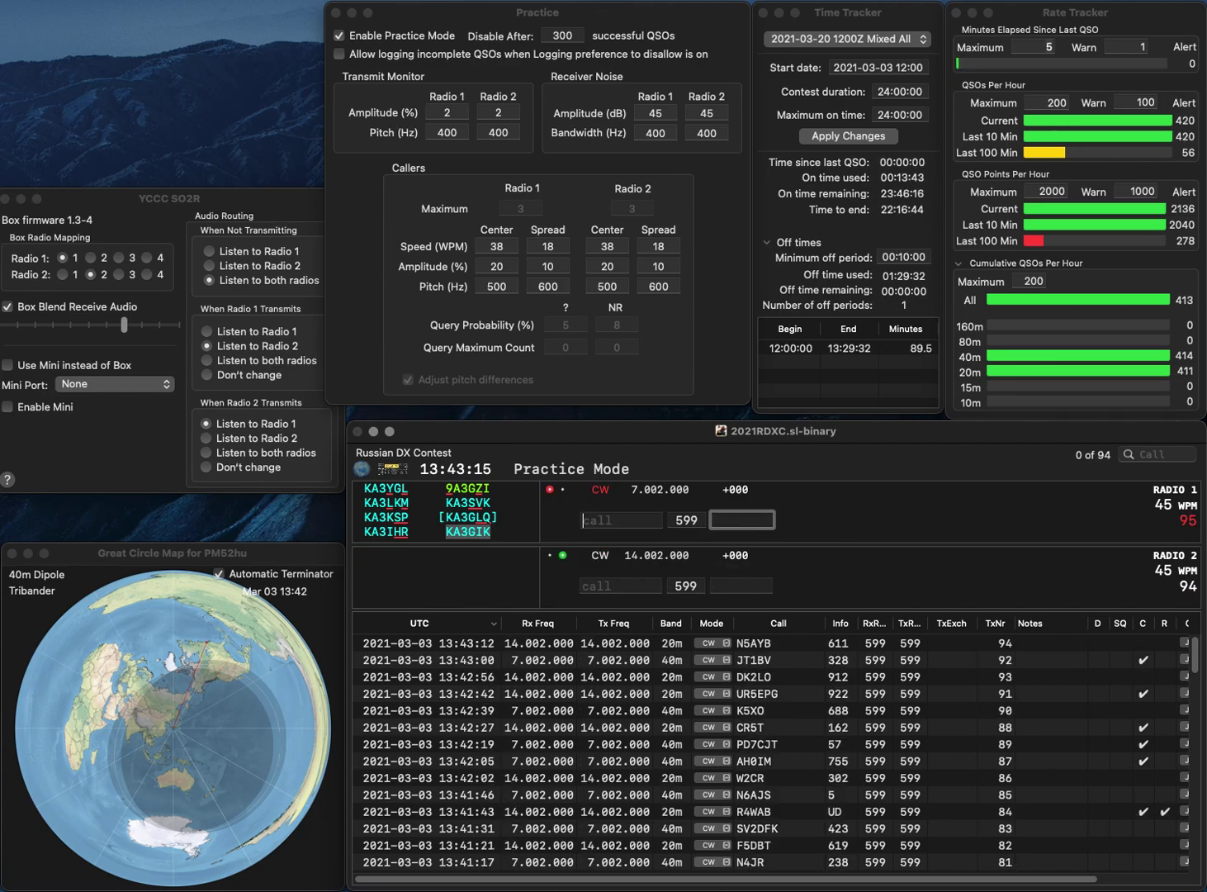
Enter the call N8JLM on Radio 2 and send the station its exchange
{"action": "type", "text": "N8"}
{"action": "key", "text": "BackSpace"}
{"action": "type", "text": "7JLM"}
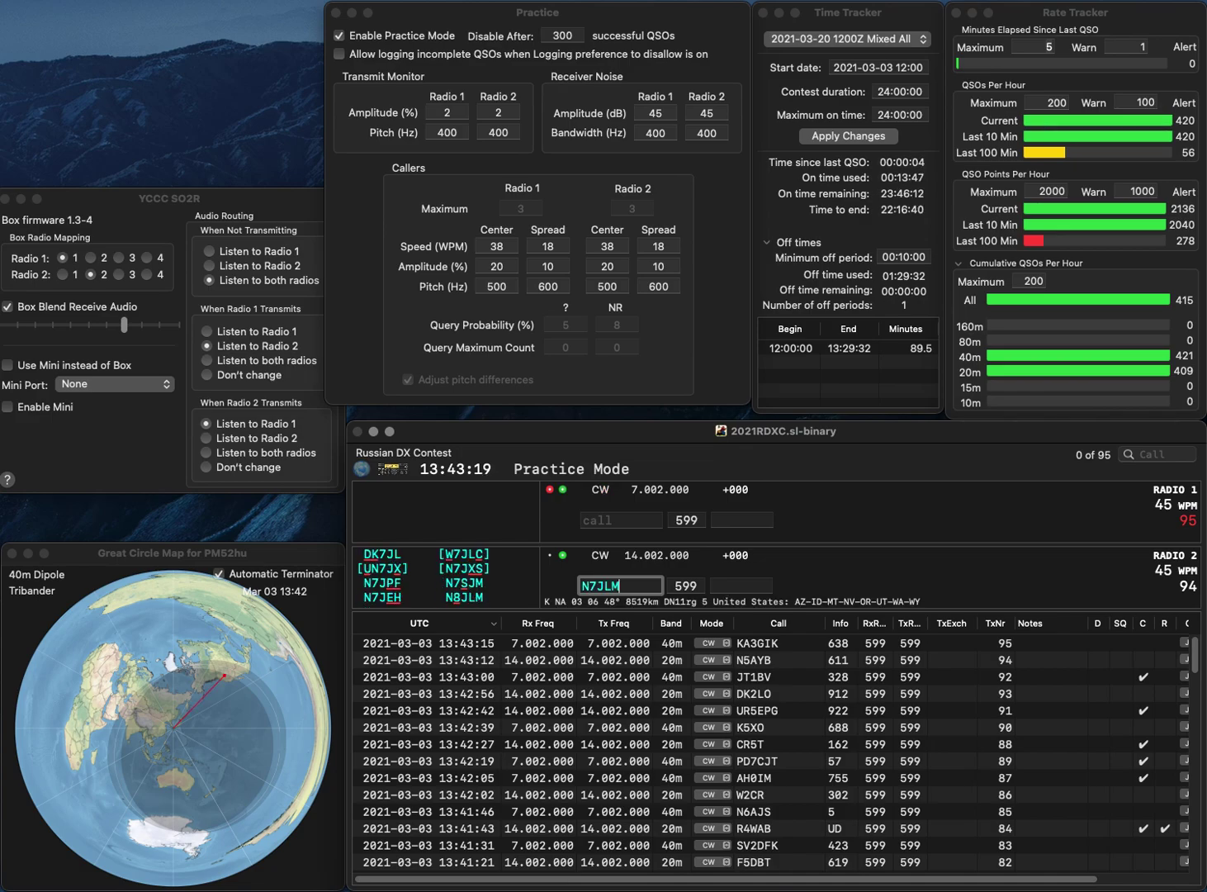
{"action": "key", "text": "Delete"}
{"action": "type", "text": "8"}
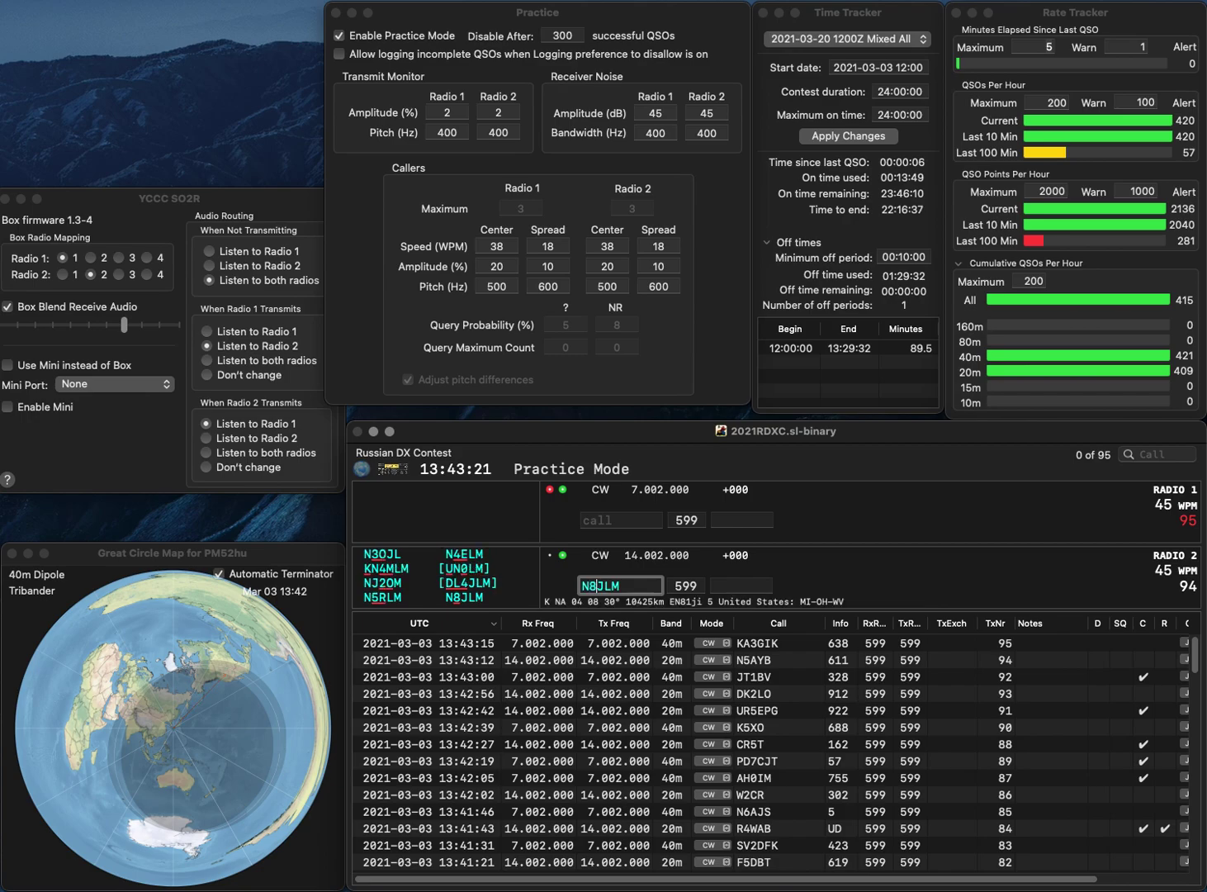
{"action": "key", "text": "Return"}
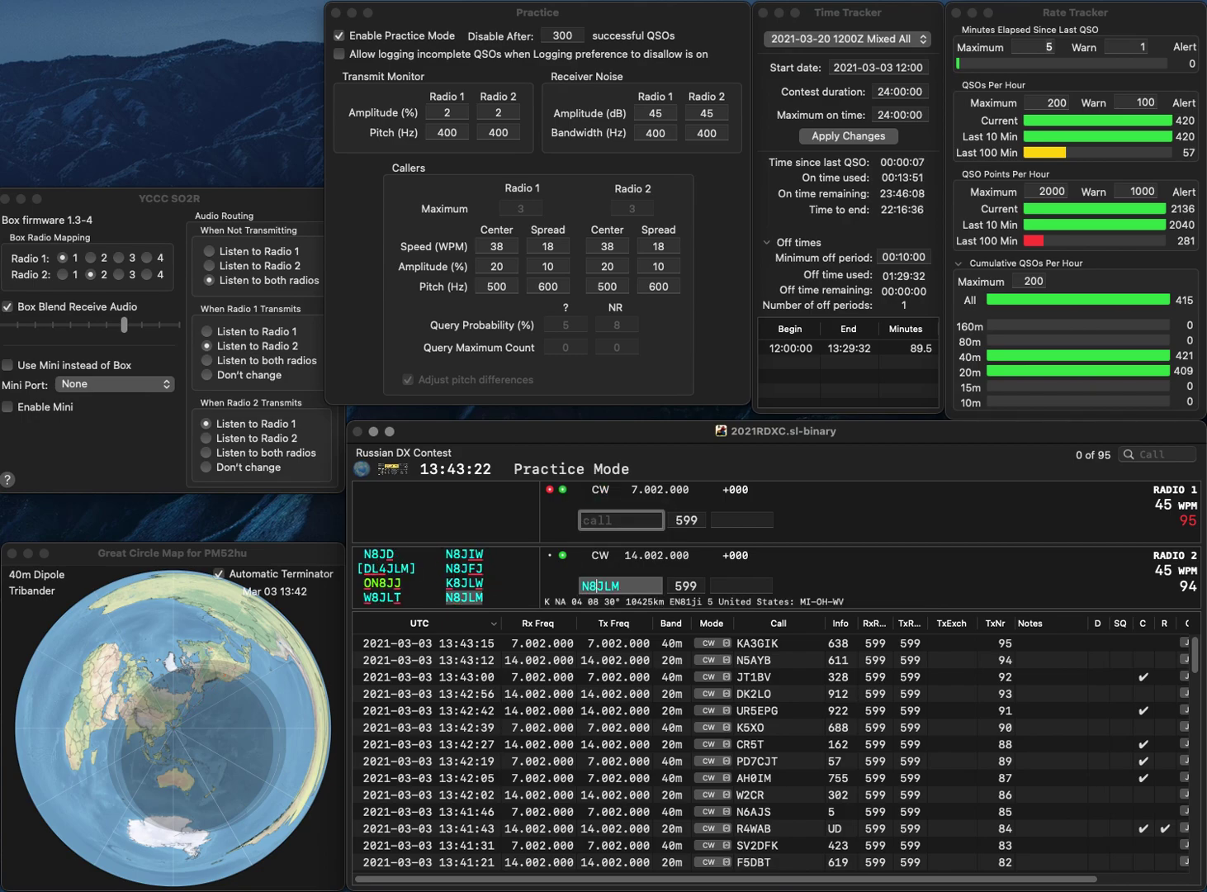
{"action": "type", "text": "YL"}
{"action": "key", "text": "Left"}
{"action": "key", "text": "Left"}
{"action": "type", "text": "K5"}
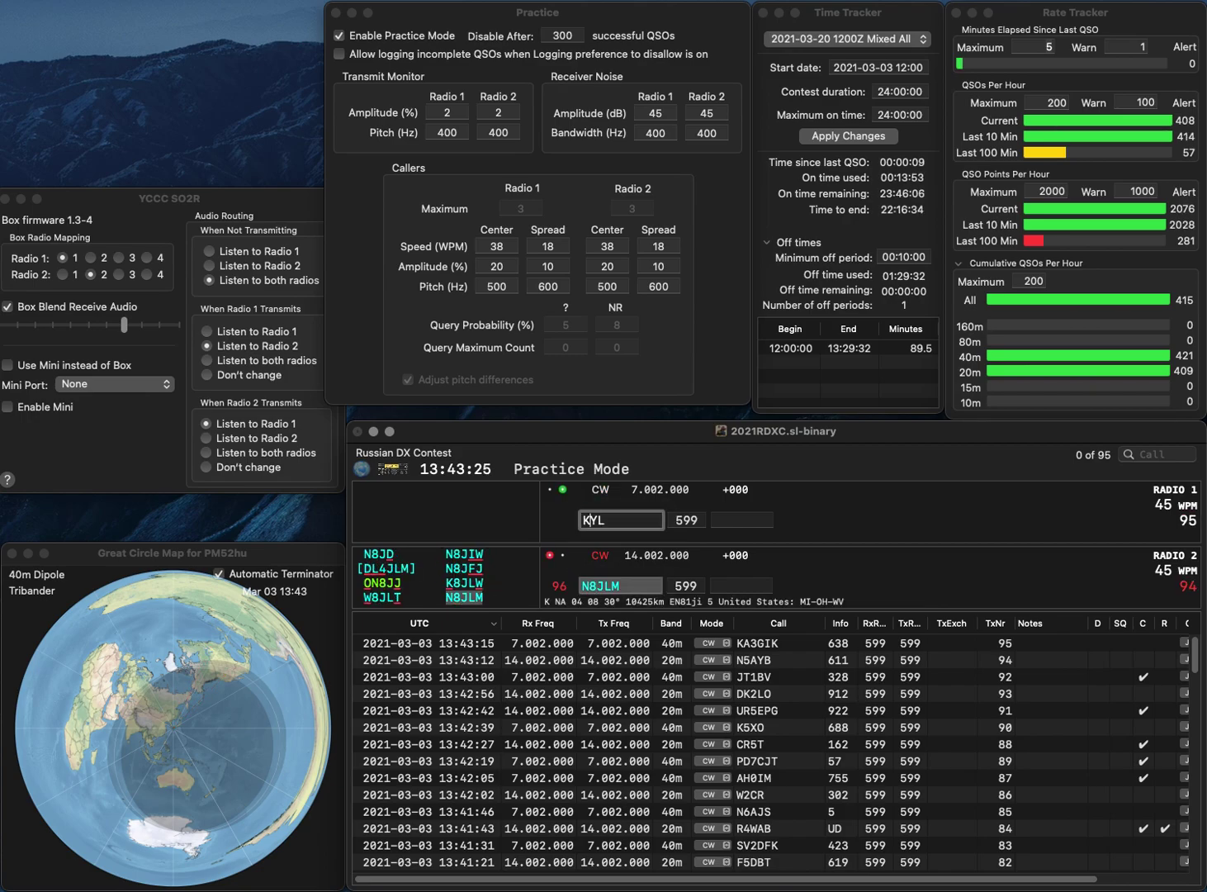
{"action": "key", "text": "Return"}
{"action": "key", "text": "space"}
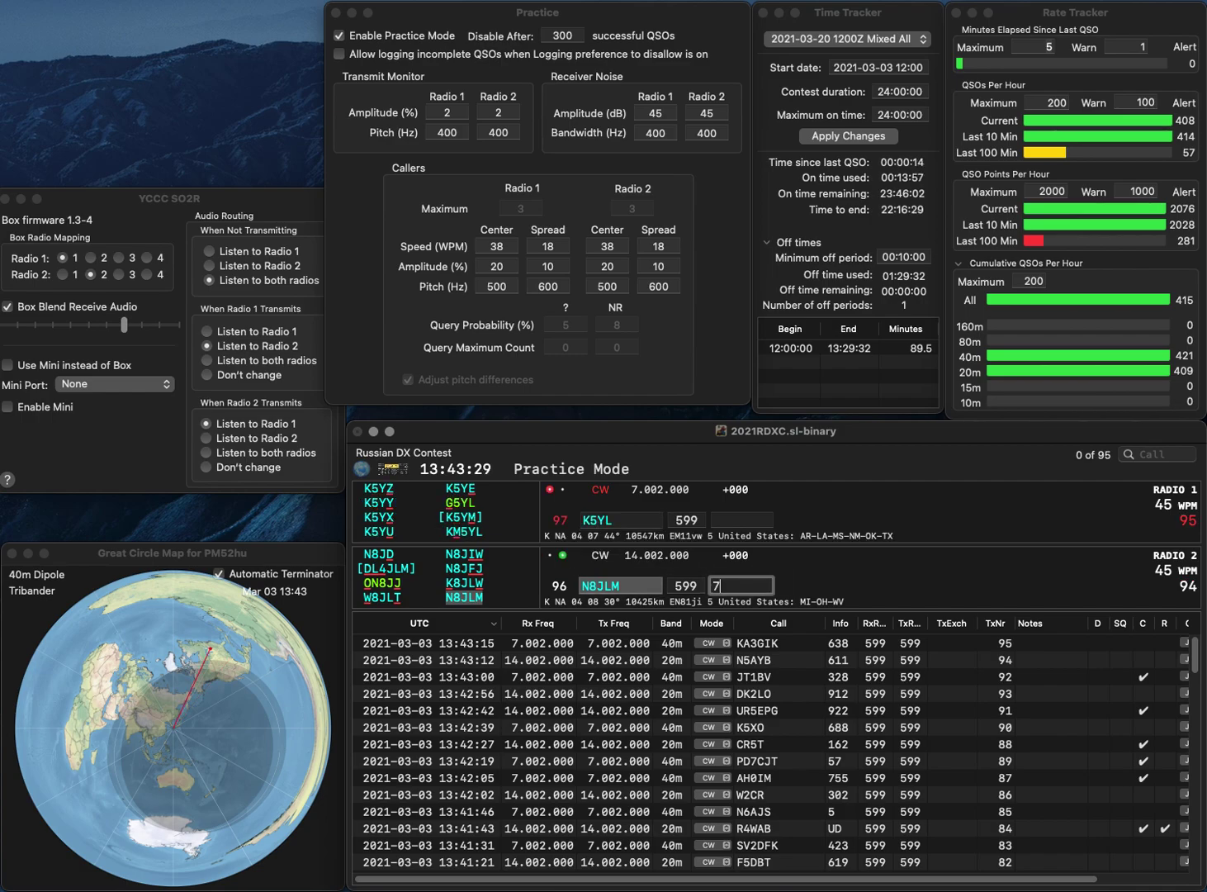
{"action": "key", "text": "Return"}
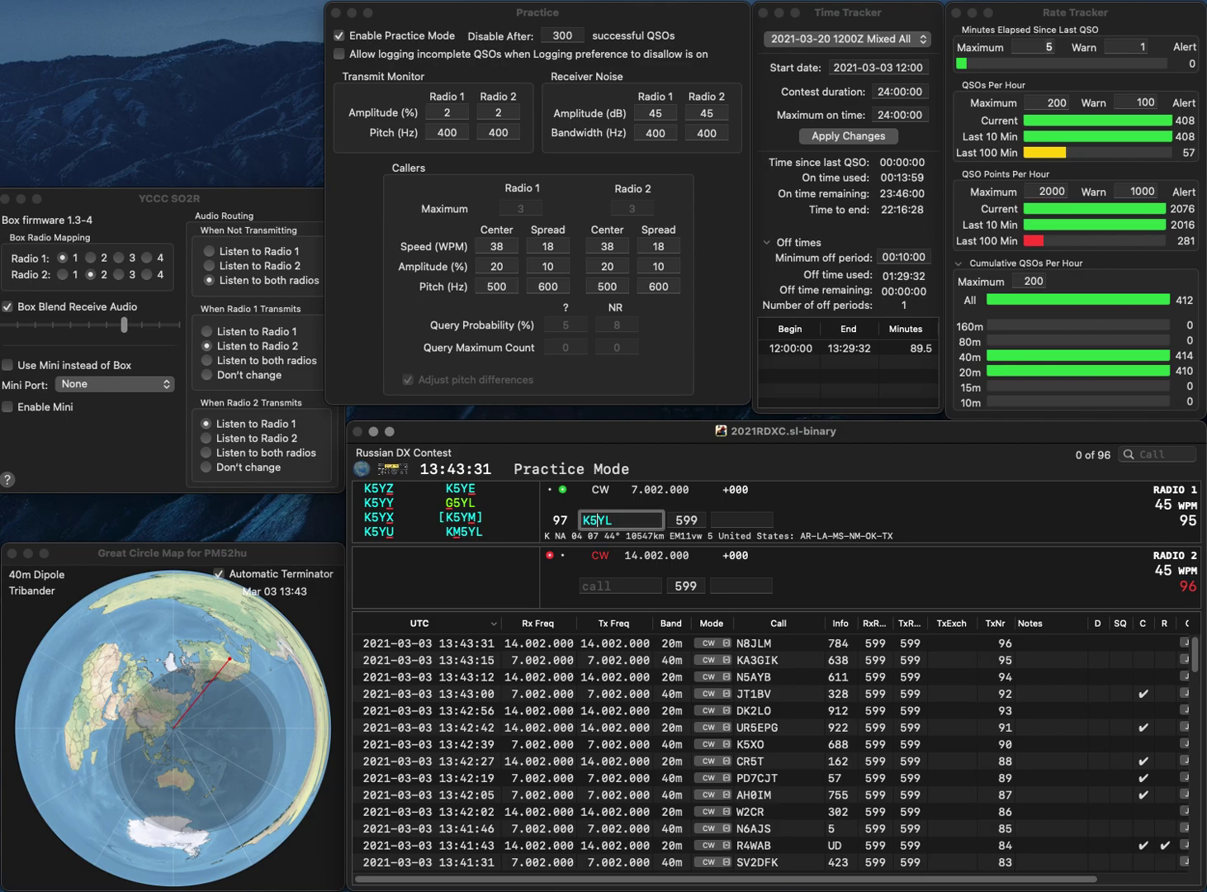
{"action": "key", "text": "Left"}
{"action": "key", "text": "Left"}
{"action": "key", "text": "BackSpace"}
{"action": "type", "text": "M5"}
{"action": "key", "text": "Return"}
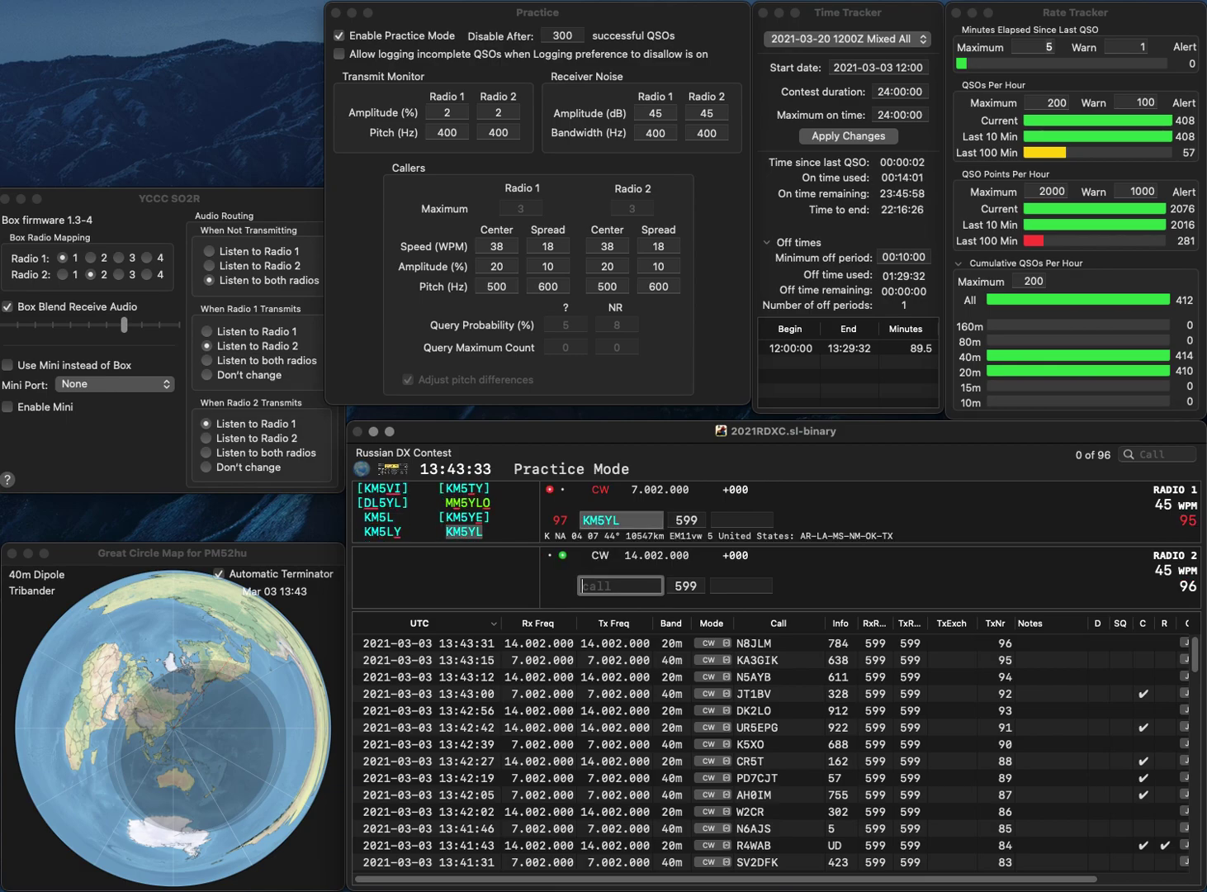
Enter the call KC0LKV on Radio 2 and send the station its exchange
{"action": "type", "text": "KC0"}
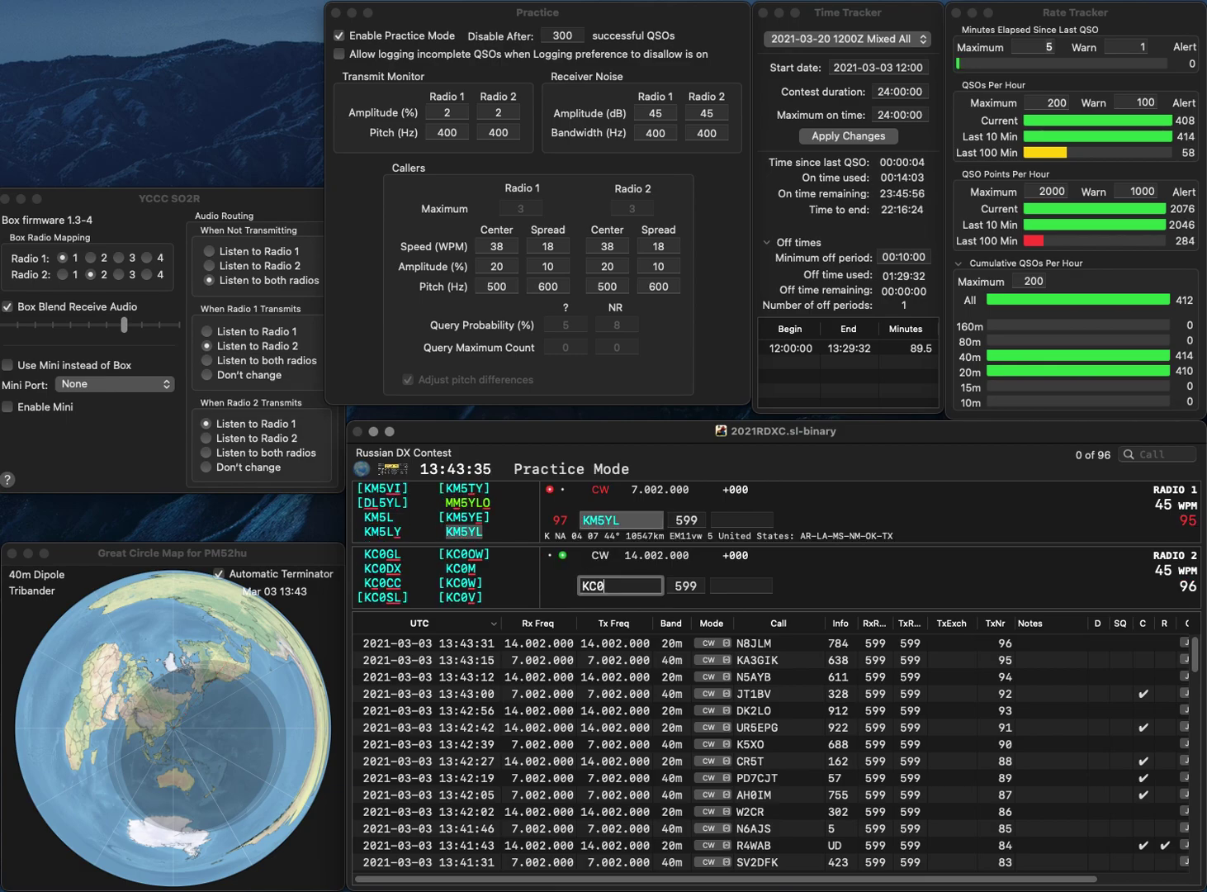
{"action": "type", "text": "LKV"}
{"action": "key", "text": "Return"}
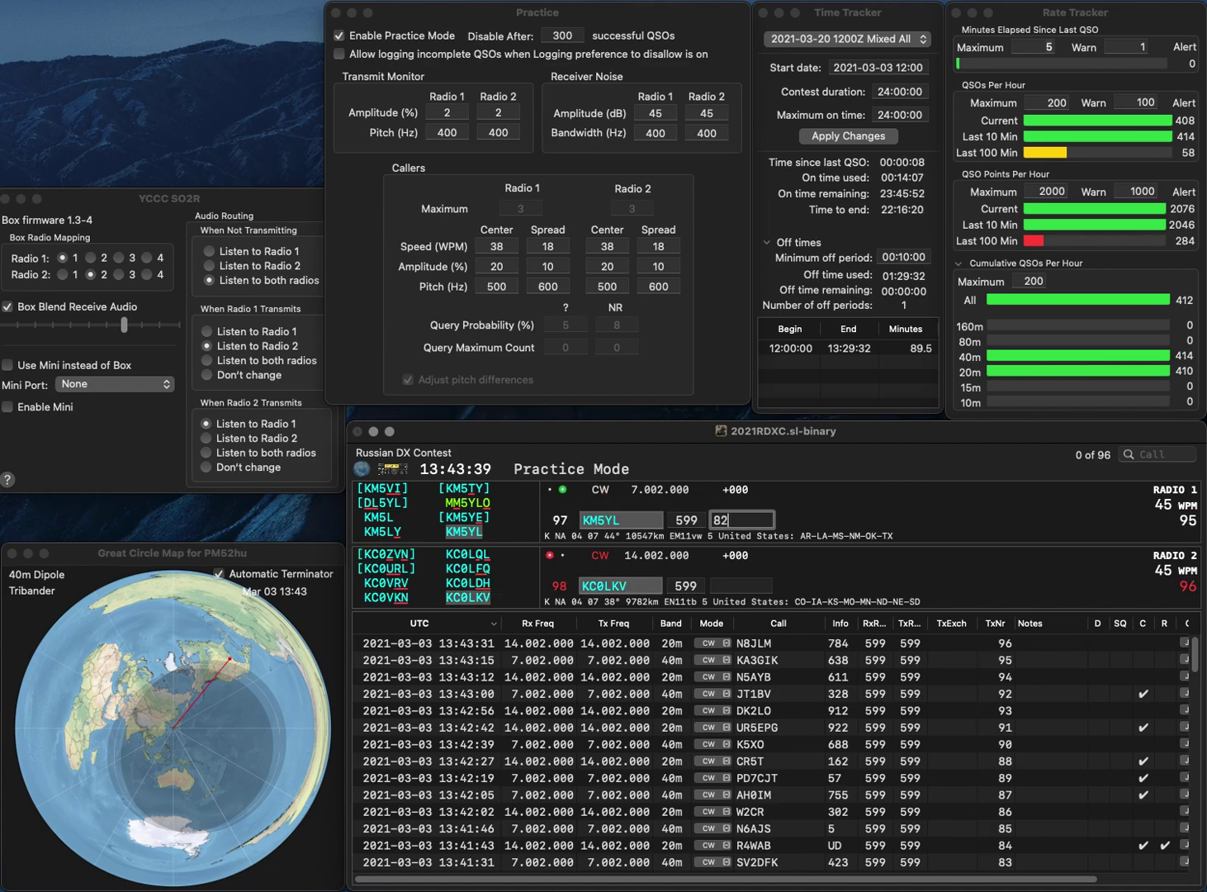
{"action": "type", "text": "829"}
{"action": "key", "text": "Return"}
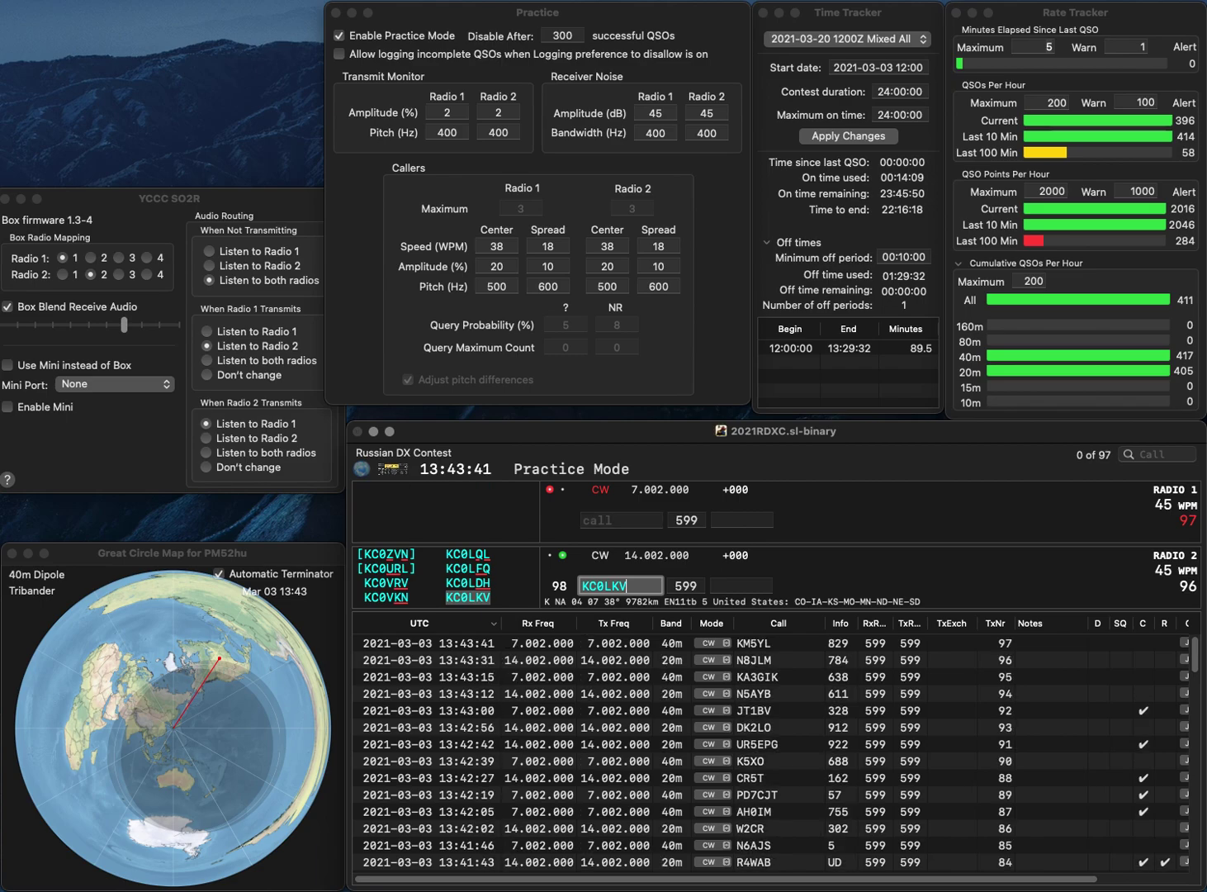
{"action": "type", "text": "475"}
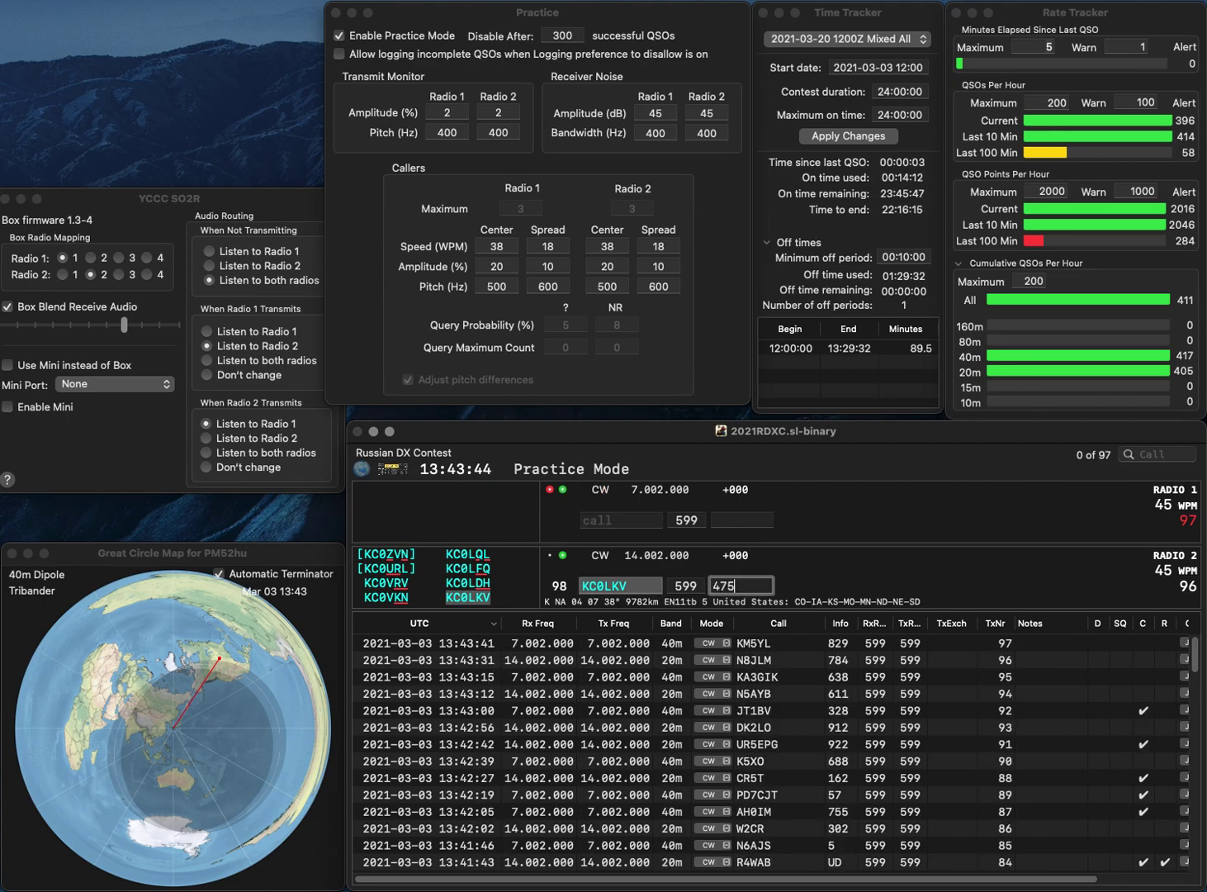
{"action": "key", "text": "Return"}
Enter the calls N9AM on Radio 1 and F4GTT on Radio 2, sending each station its exchange
{"action": "type", "text": "9A"}
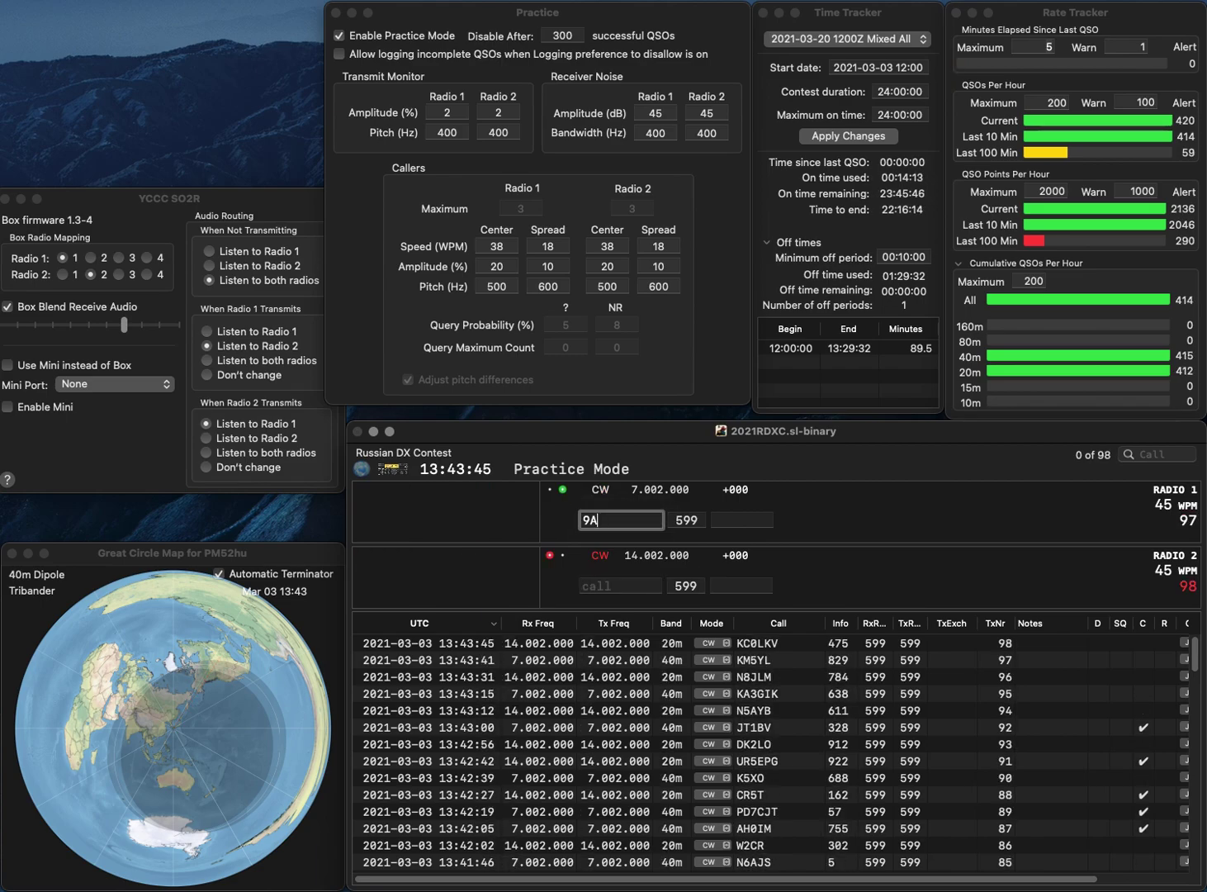
{"action": "type", "text": "MN"}
{"action": "key", "text": "Return"}
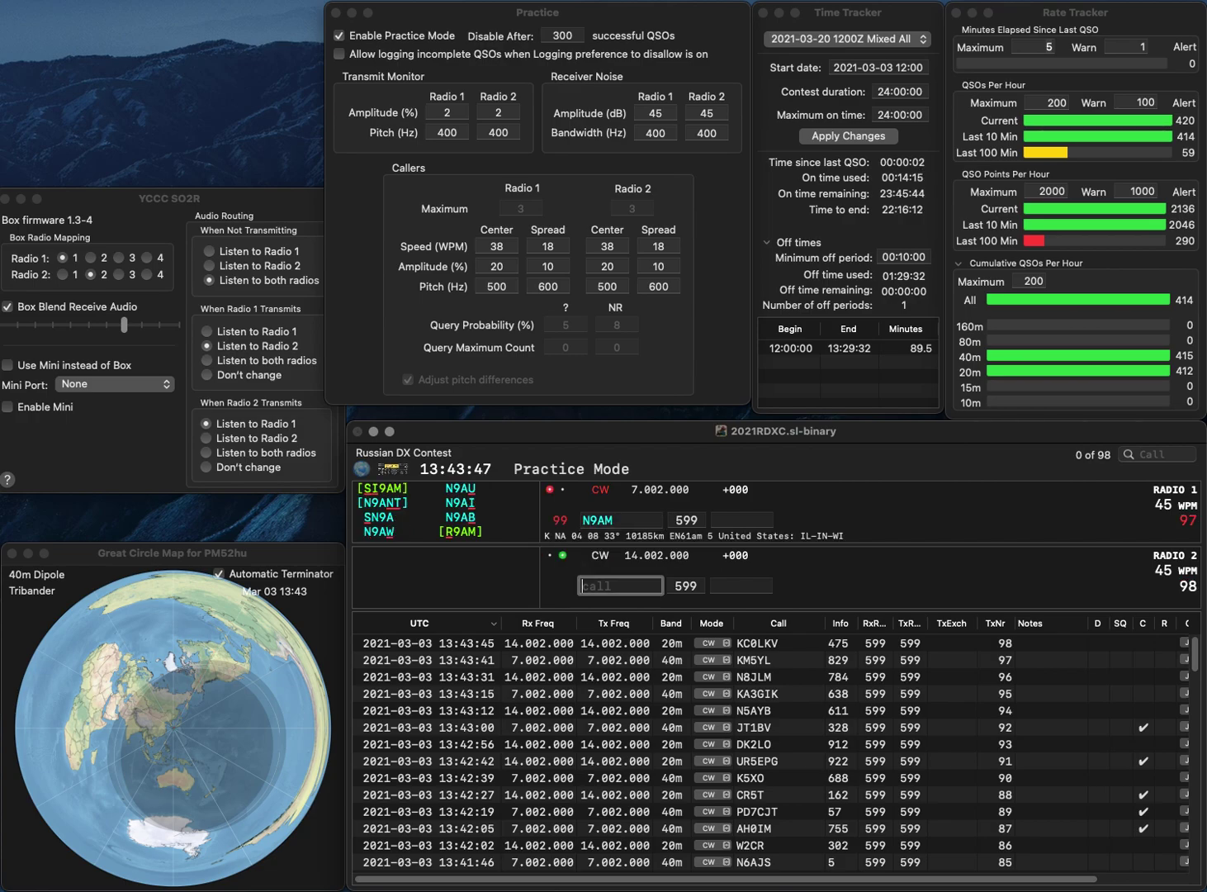
{"action": "type", "text": "F4GTT"}
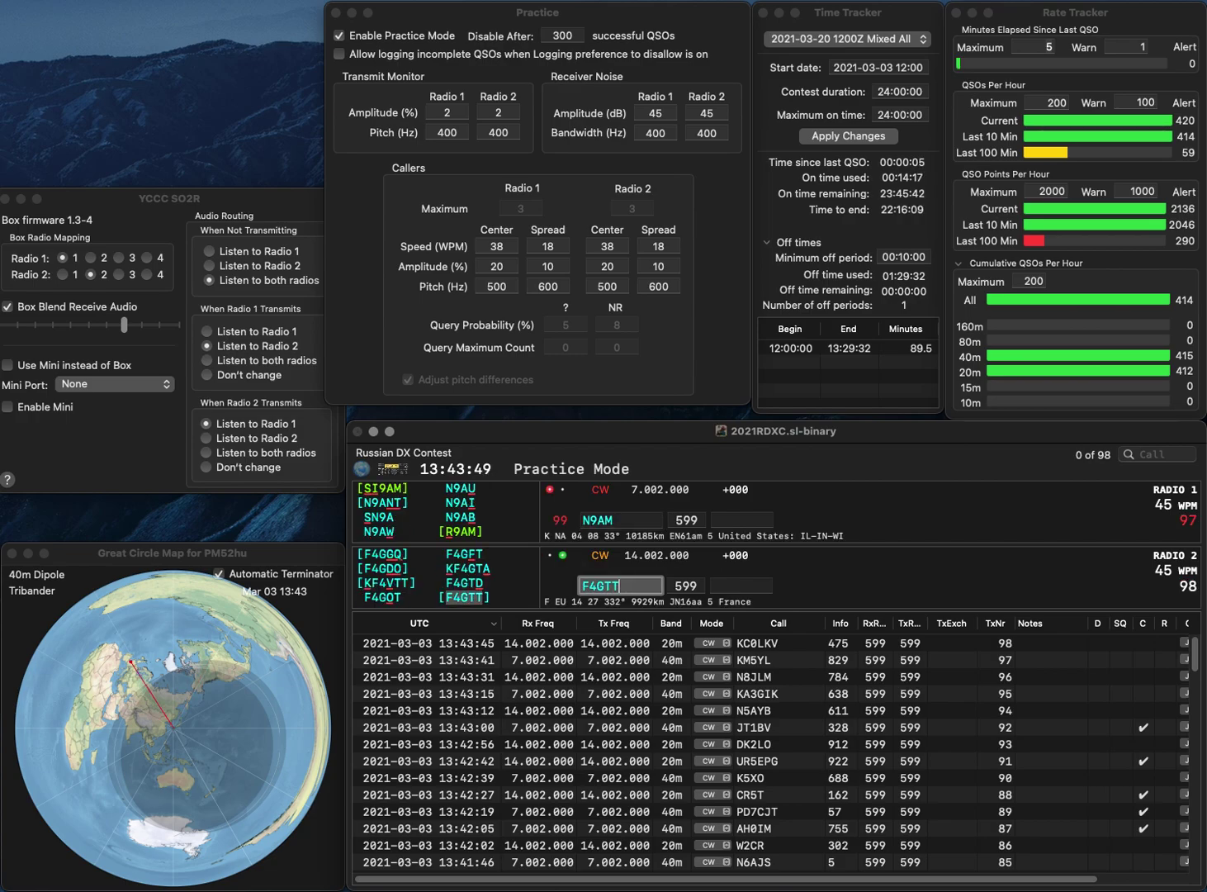
{"action": "key", "text": "Return"}
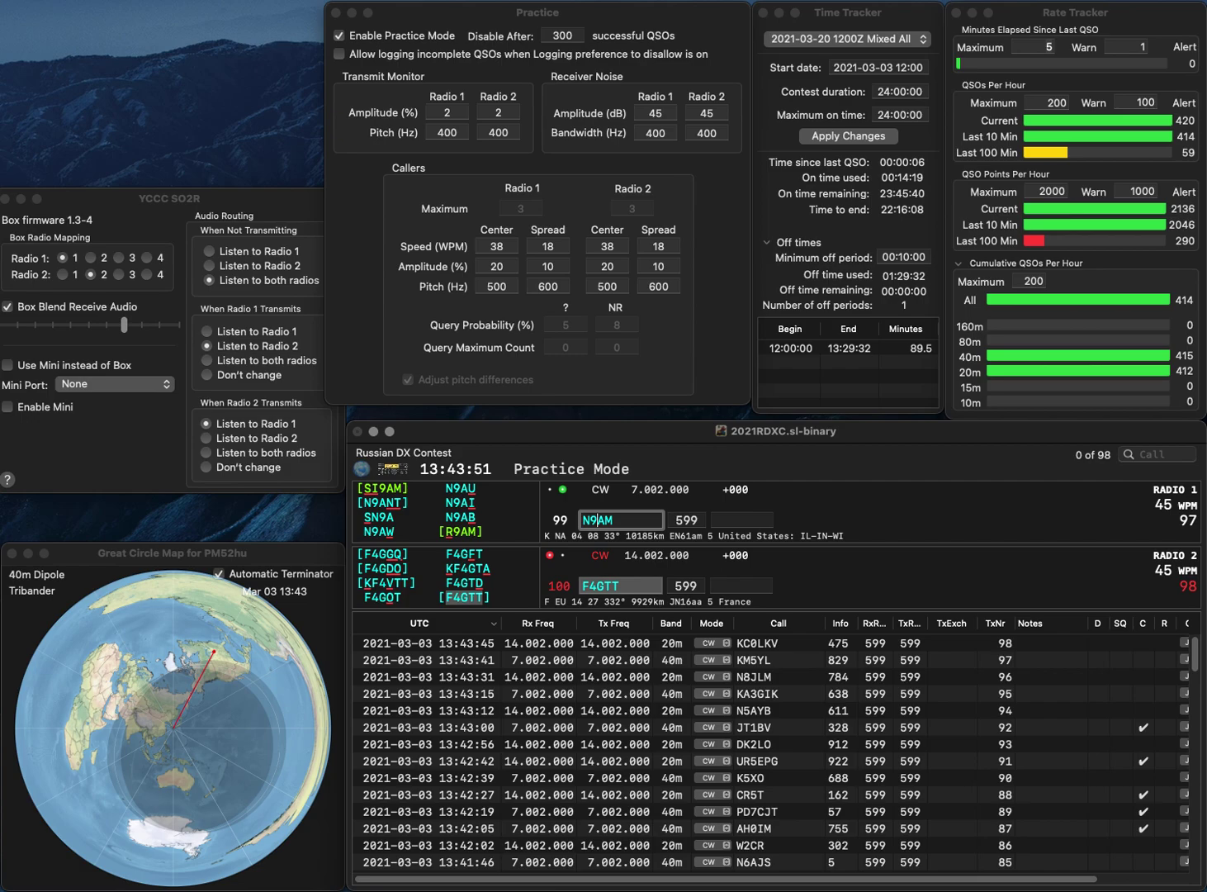
{"action": "key", "text": "BackSpace"}
{"action": "type", "text": "GC"}
{"action": "key", "text": "Return"}
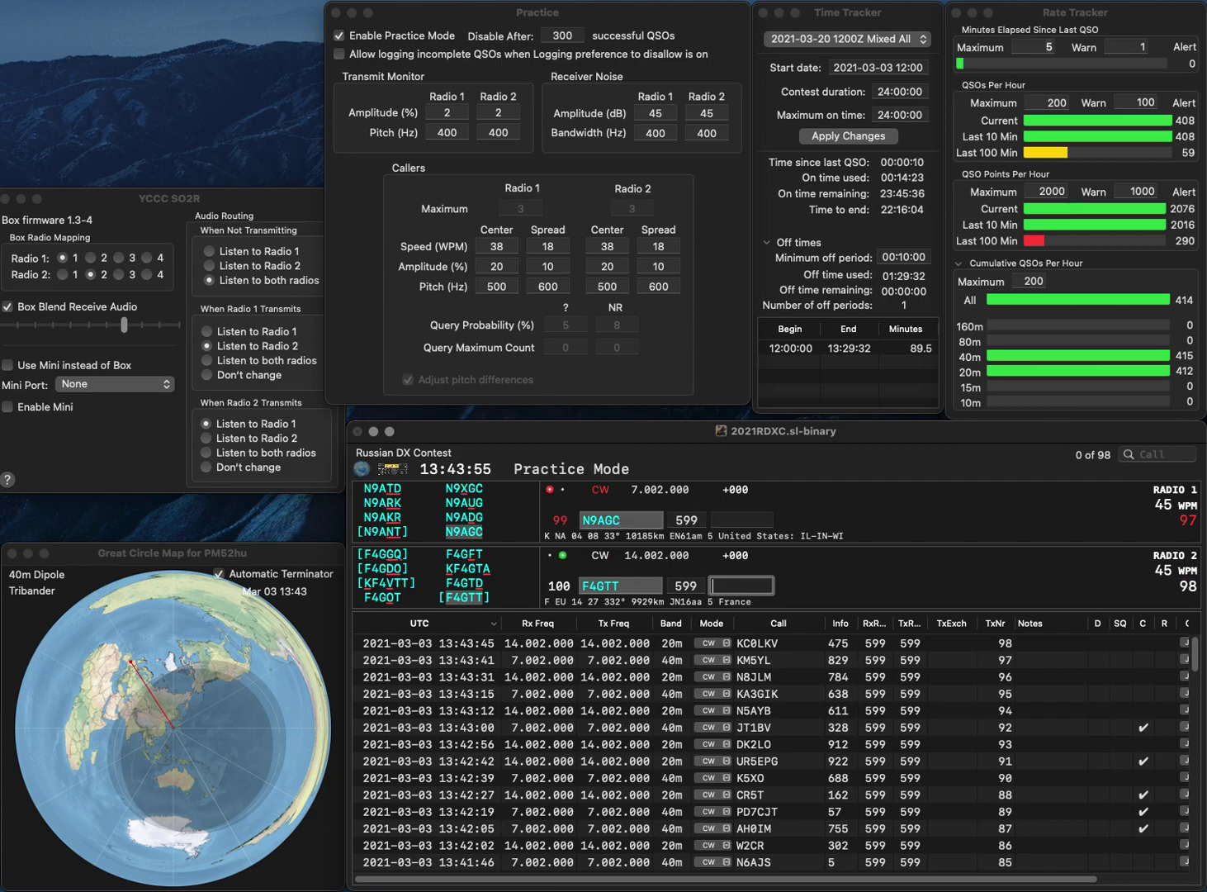
Log F4GTT on Radio 2 with exchange 561 and N9AGC on Radio 1 with exchange 117
{"action": "type", "text": "561"}
{"action": "key", "text": "Return"}
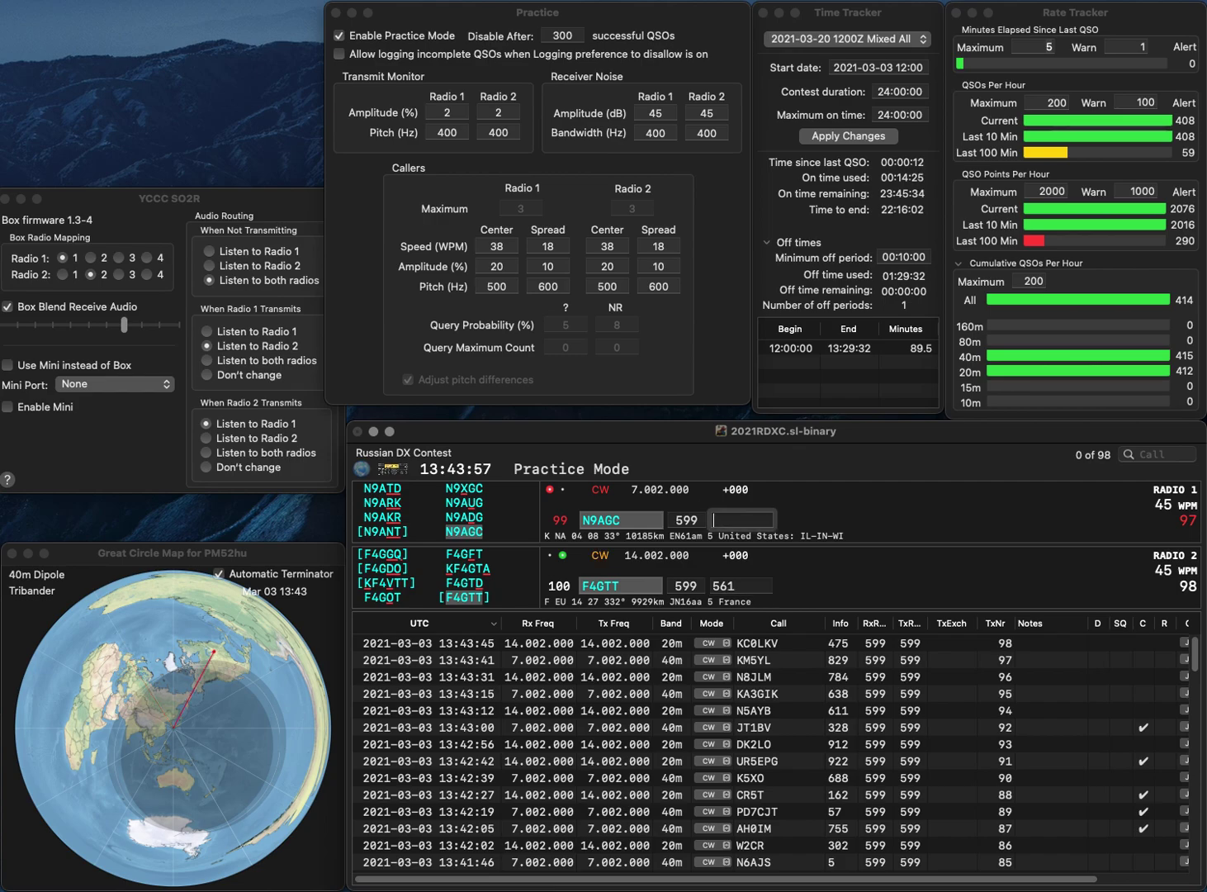
{"action": "type", "text": "117"}
{"action": "key", "text": "Return"}
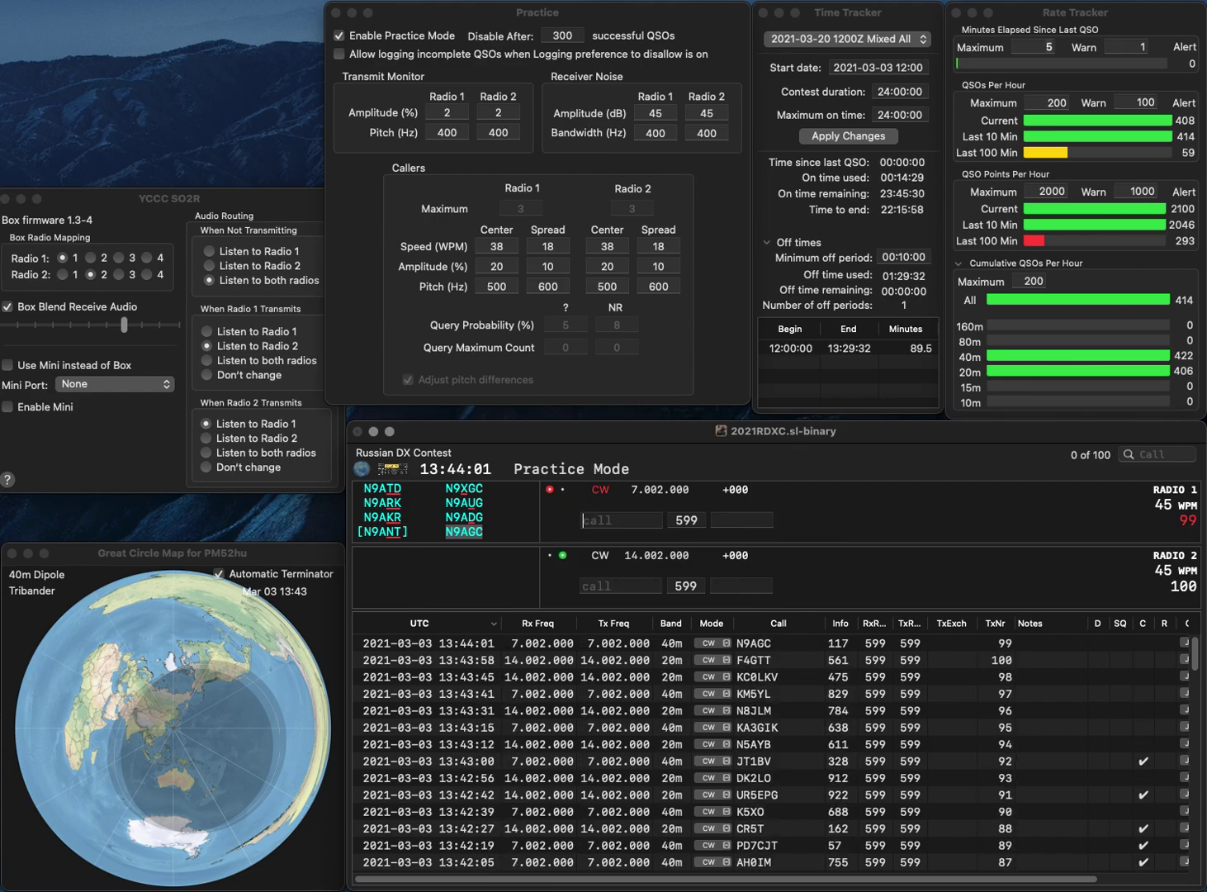
Enter the calls KB3HJK on Radio 2 and YT1CI on Radio 1, sending each station its exchange
{"action": "type", "text": "KB3HJK"}
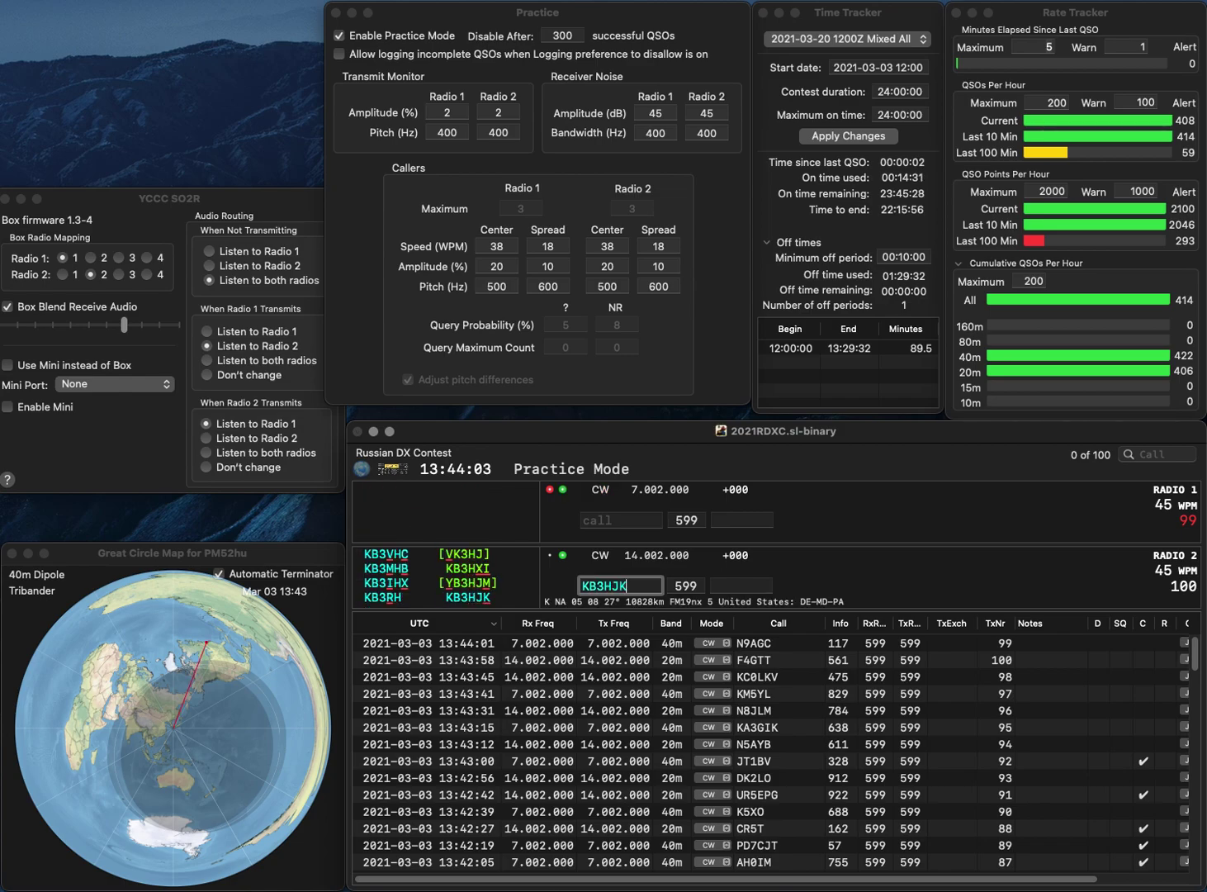
{"action": "key", "text": "Return"}
{"action": "type", "text": "YT1"}
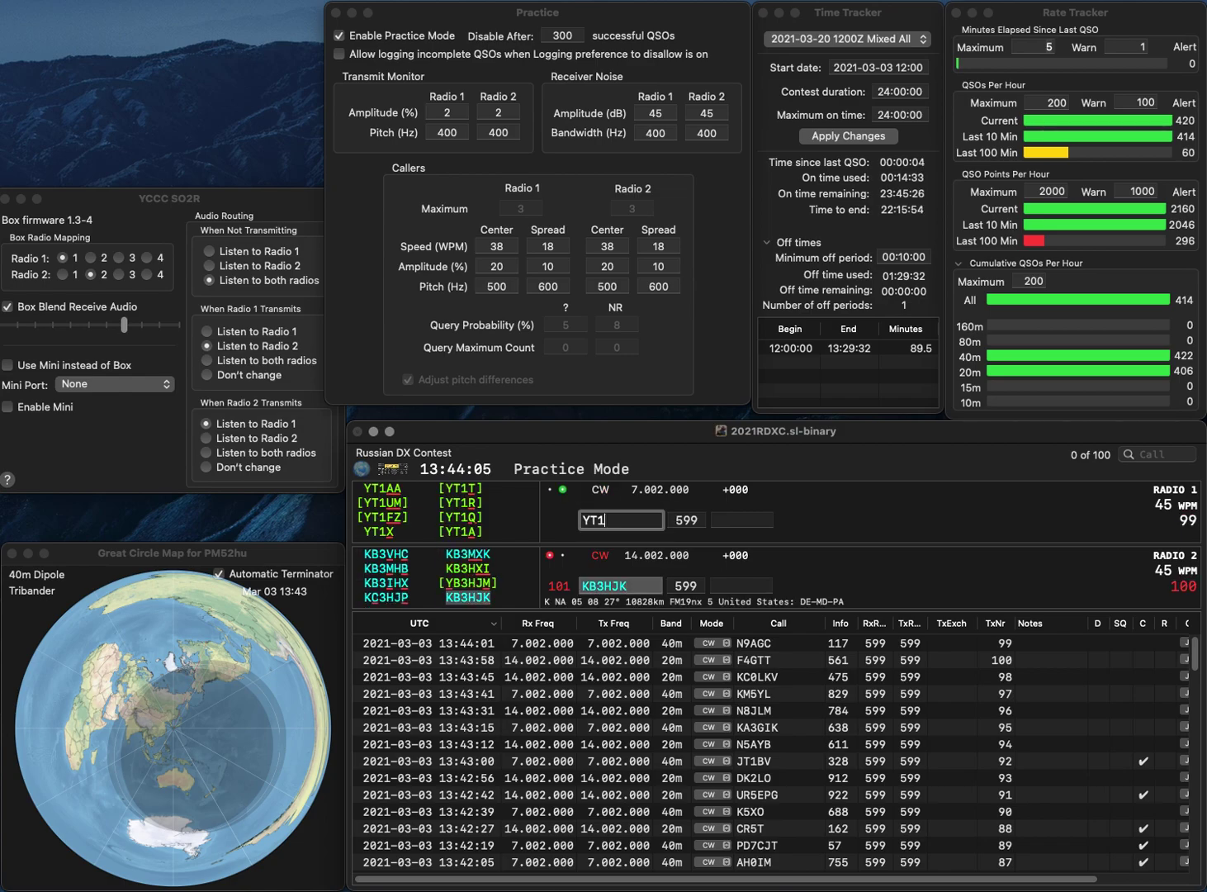
{"action": "type", "text": "CI"}
{"action": "key", "text": "Return"}
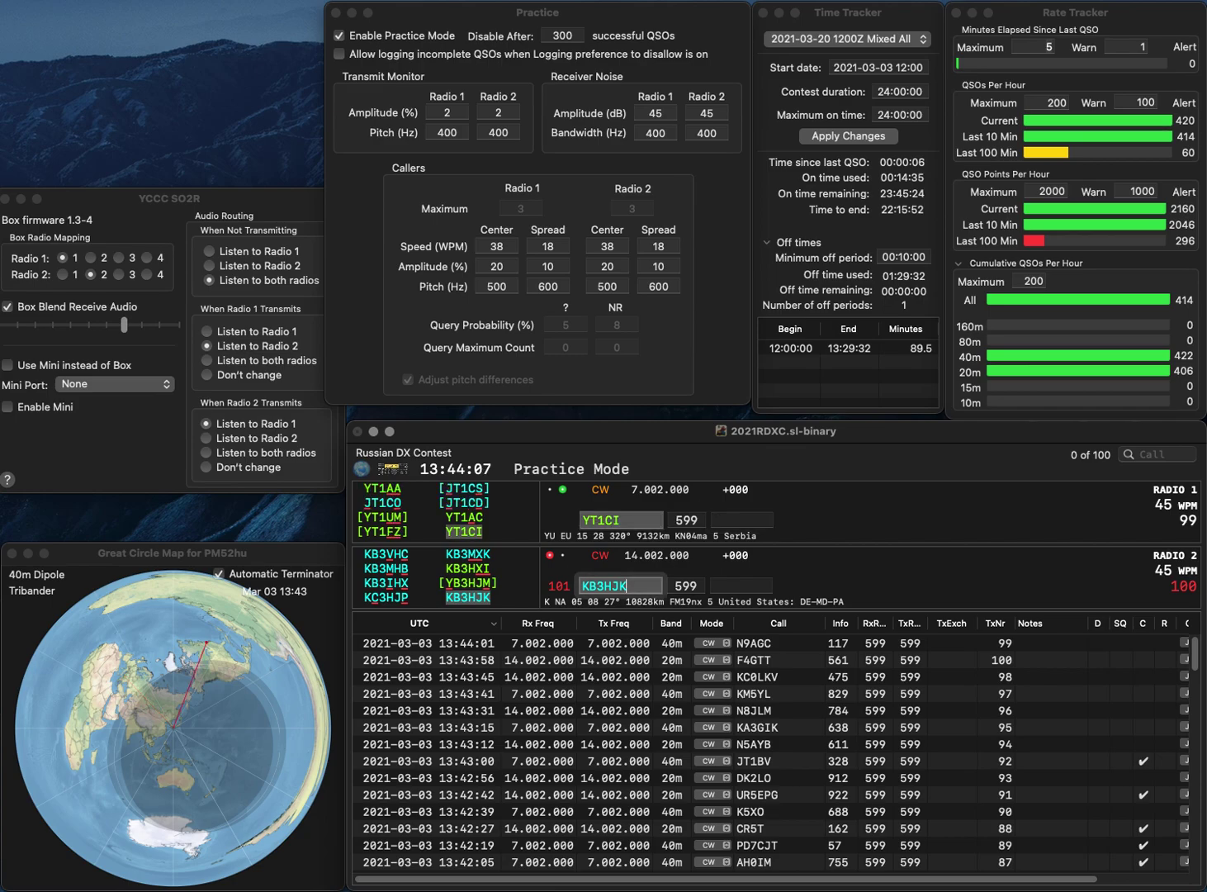
Log KB3HJK on Radio 2 with exchange 169 and YT1CI on Radio 1 with exchange 287
{"action": "type", "text": "169"}
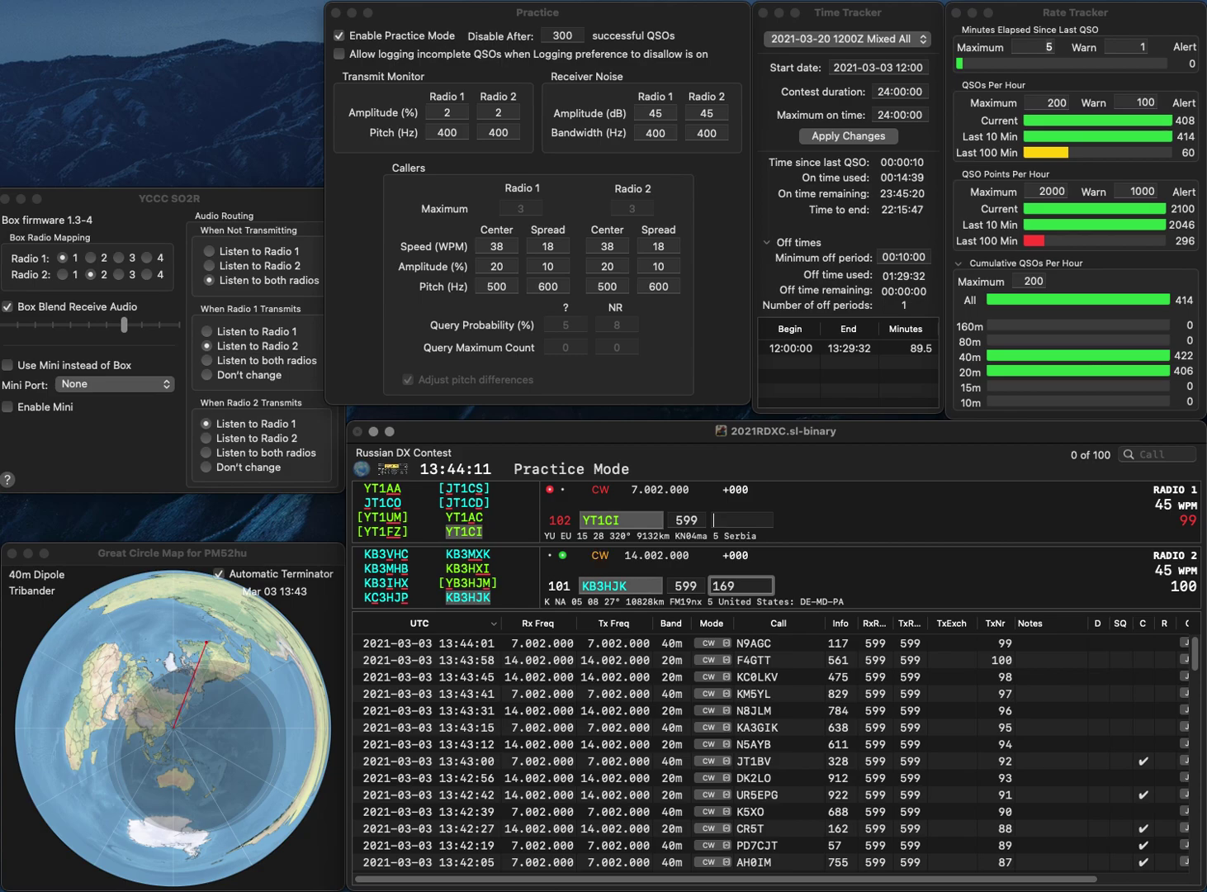
{"action": "key", "text": "Return"}
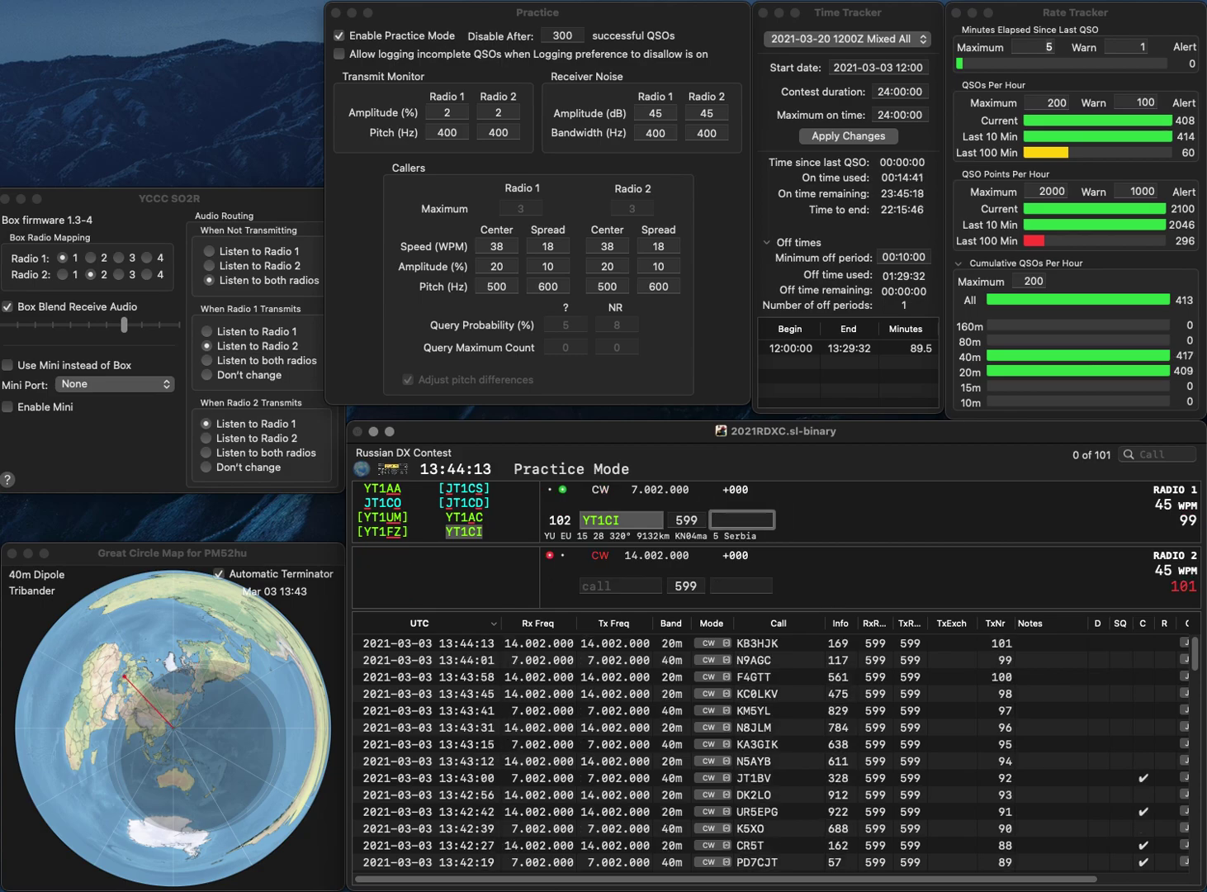
{"action": "type", "text": "2"}
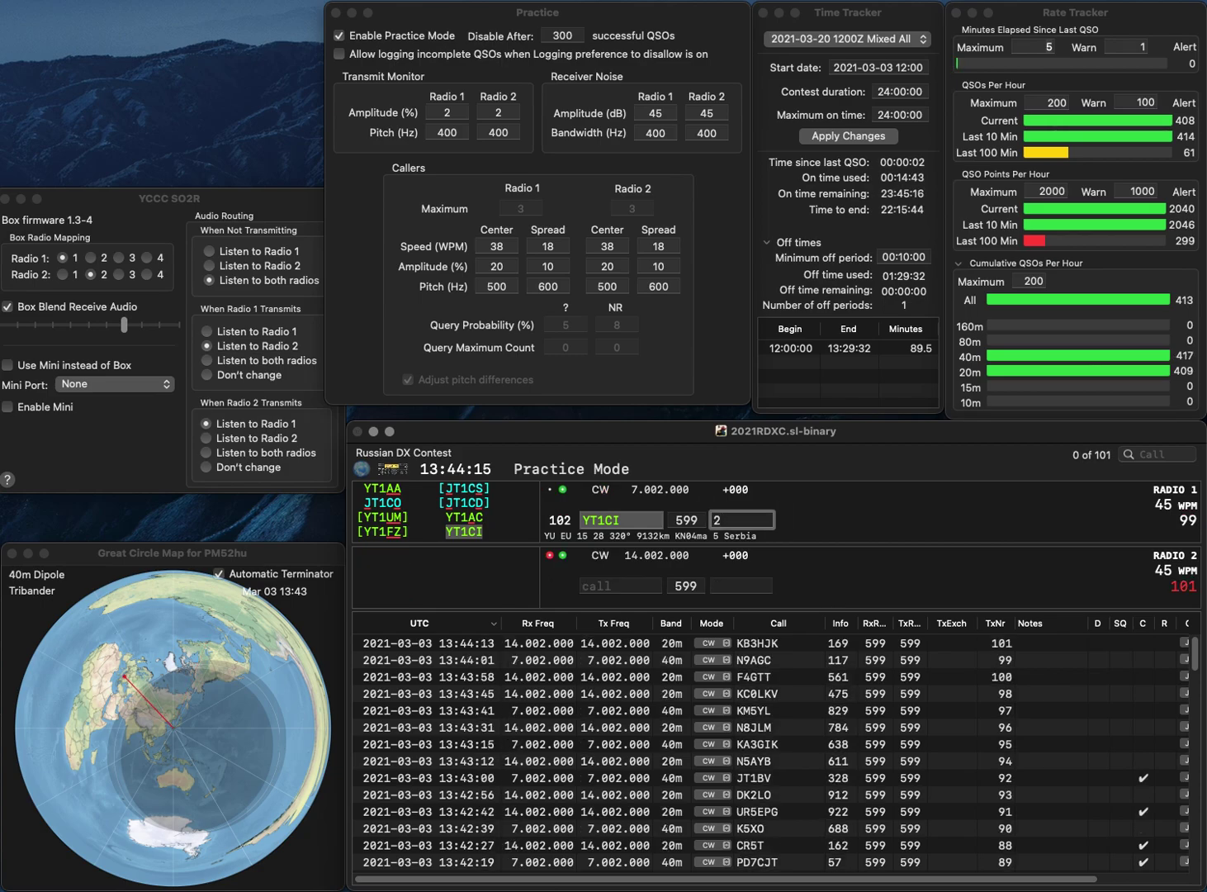
{"action": "type", "text": "87"}
{"action": "key", "text": "Return"}
{"action": "type", "text": "DL6SC"}
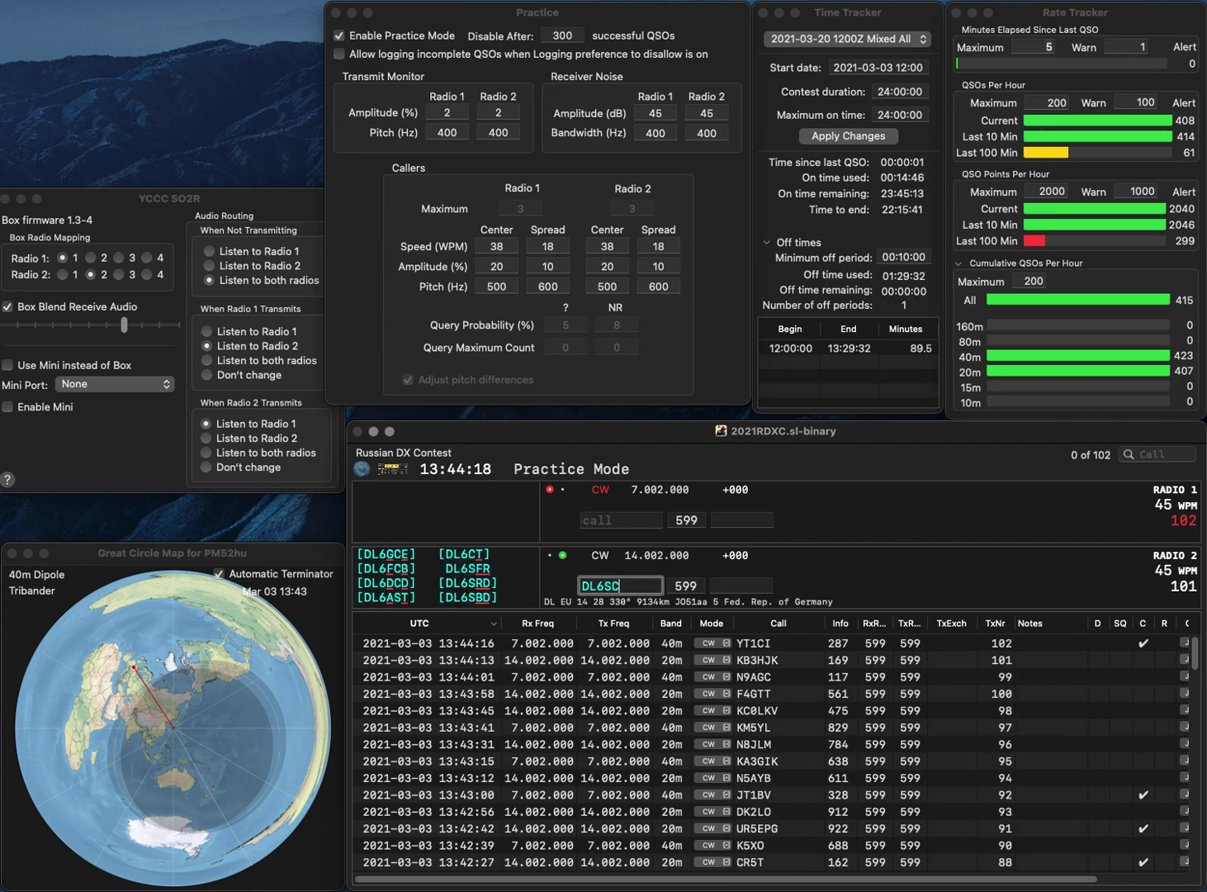
{"action": "key", "text": "BackSpace"}
{"action": "type", "text": "BQ"}
{"action": "key", "text": "Return"}
{"action": "type", "text": "LA1U"}
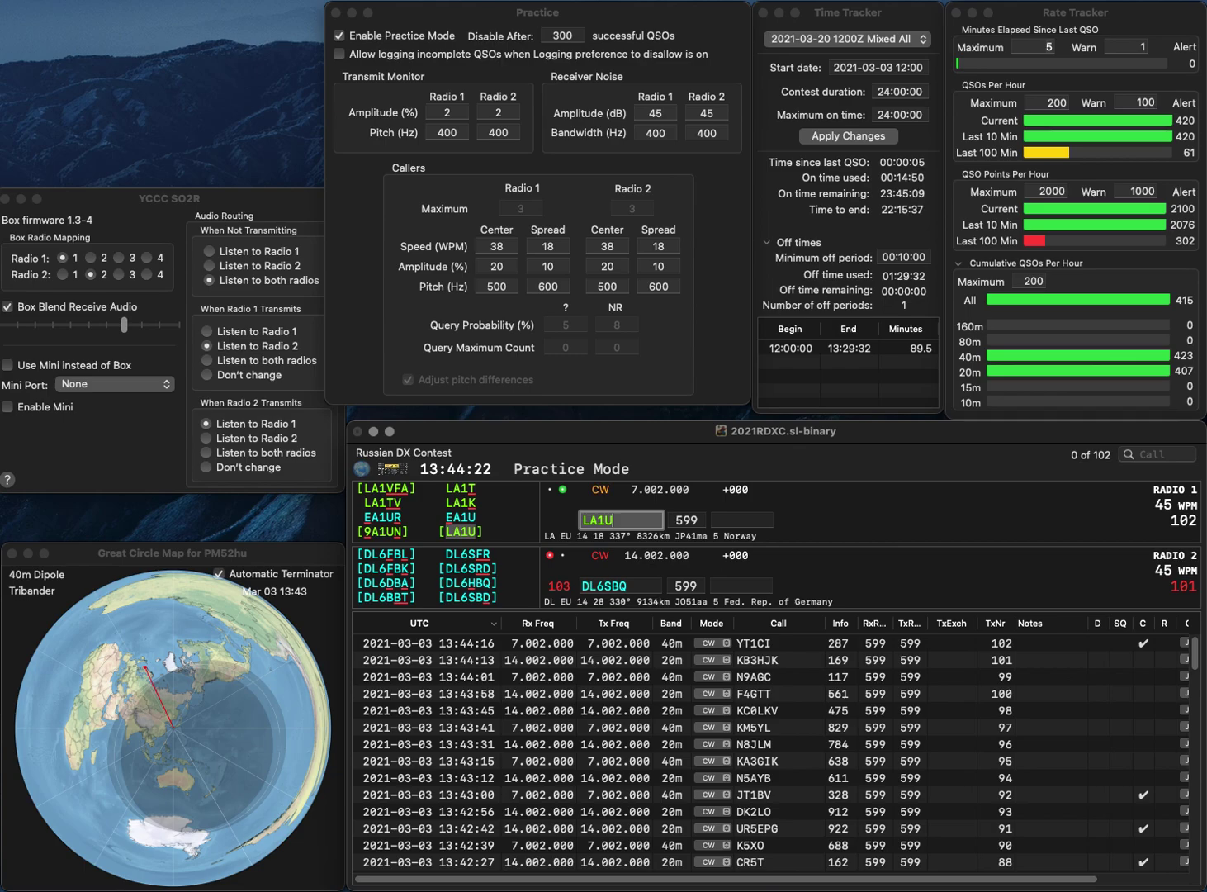
{"action": "key", "text": "Return"}
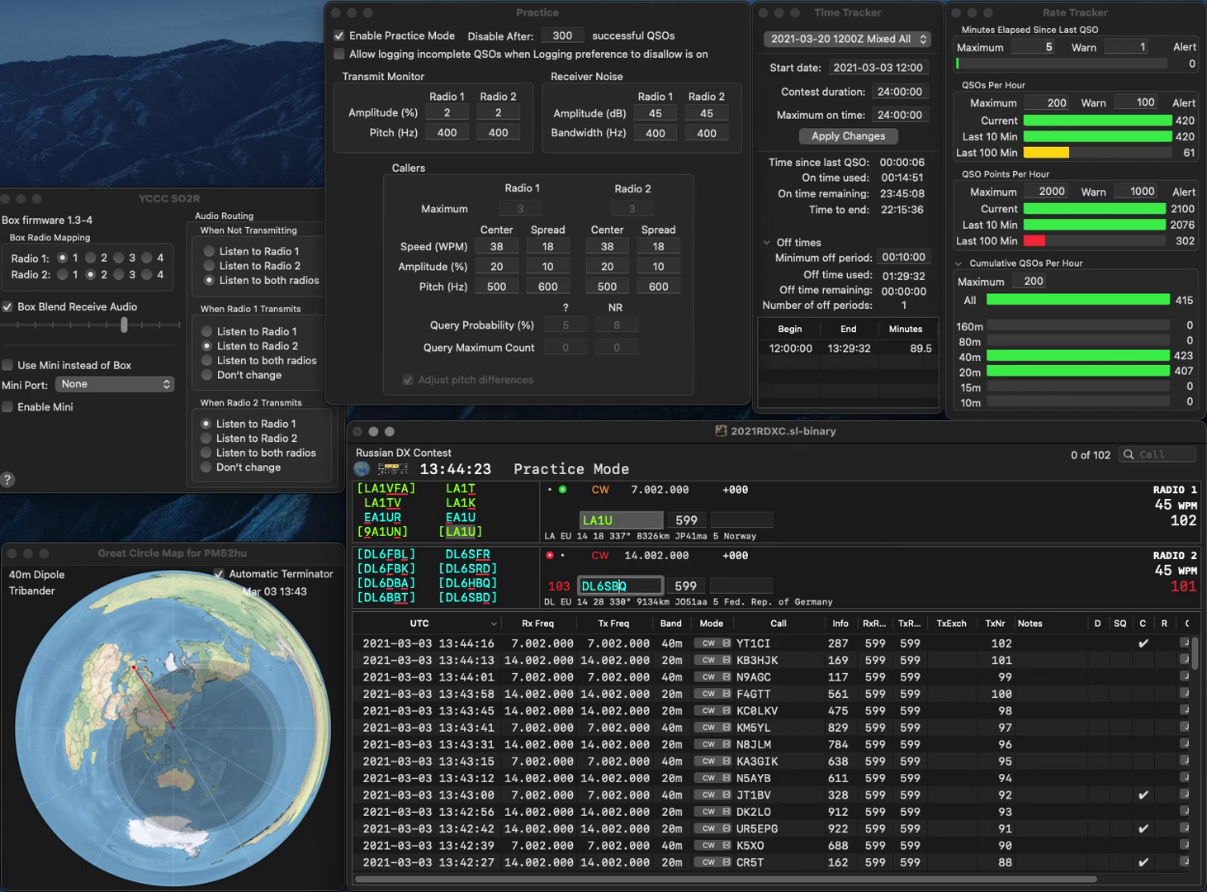
{"action": "key", "text": "BackSpace"}
{"action": "type", "text": "D"}
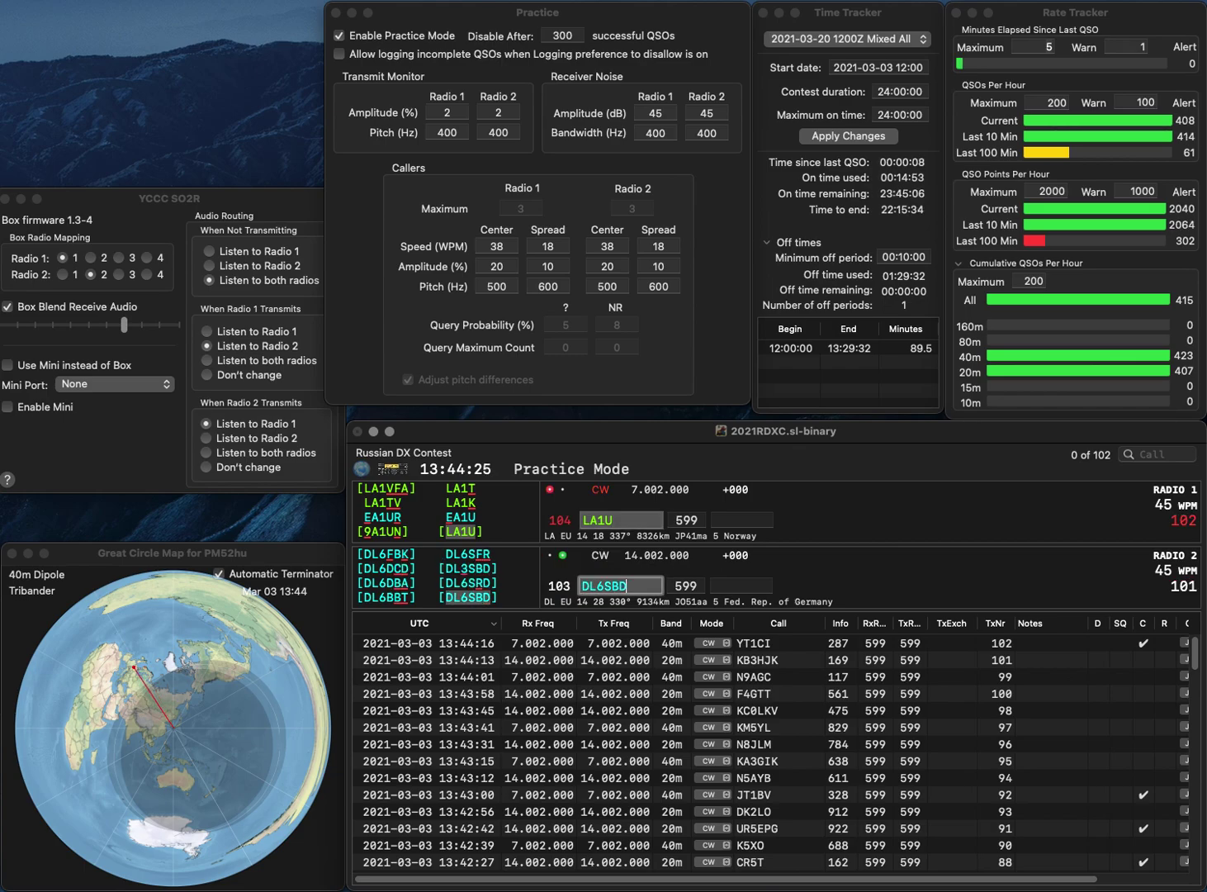
{"action": "key", "text": "BackSpace"}
{"action": "type", "text": "Q"}
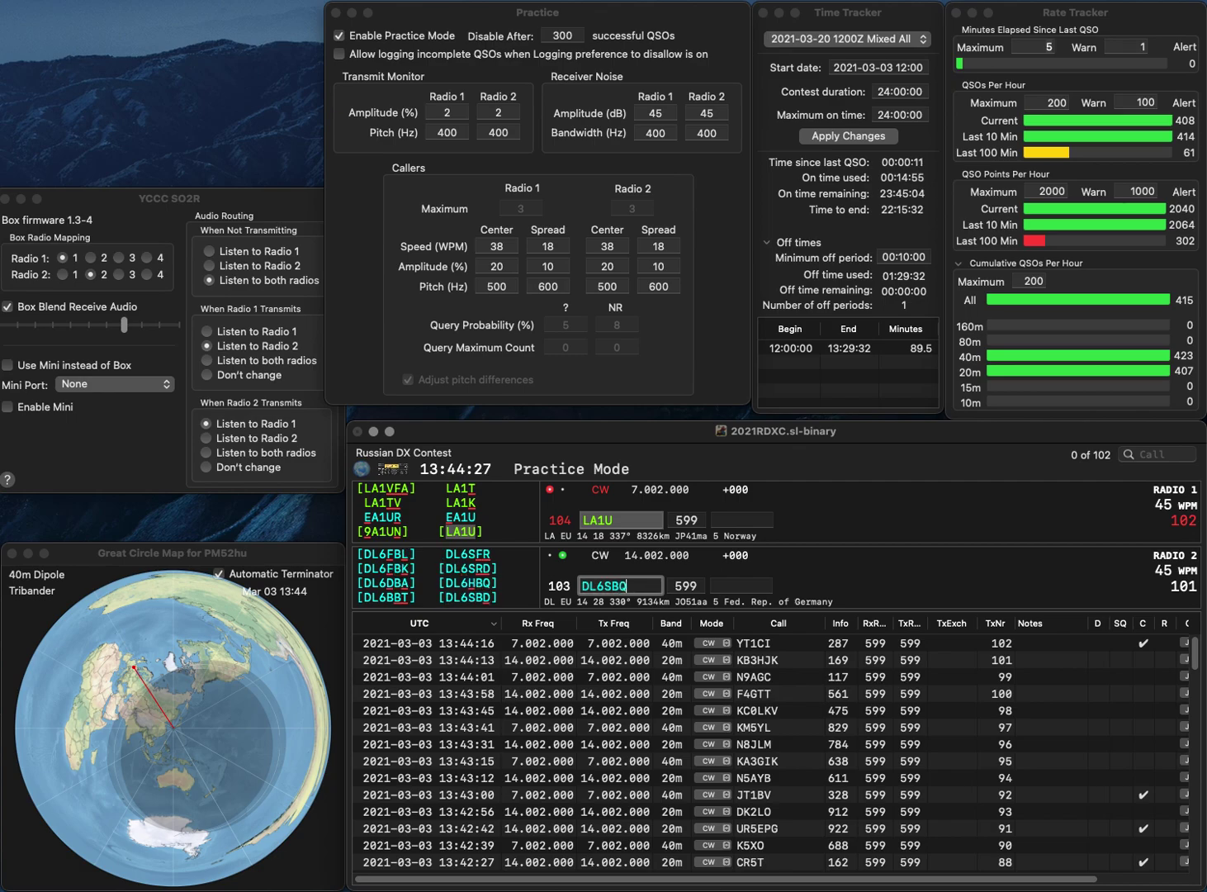
{"action": "type", "text": "H"}
{"action": "key", "text": "Return"}
{"action": "type", "text": "9"}
{"action": "key", "text": "Return"}
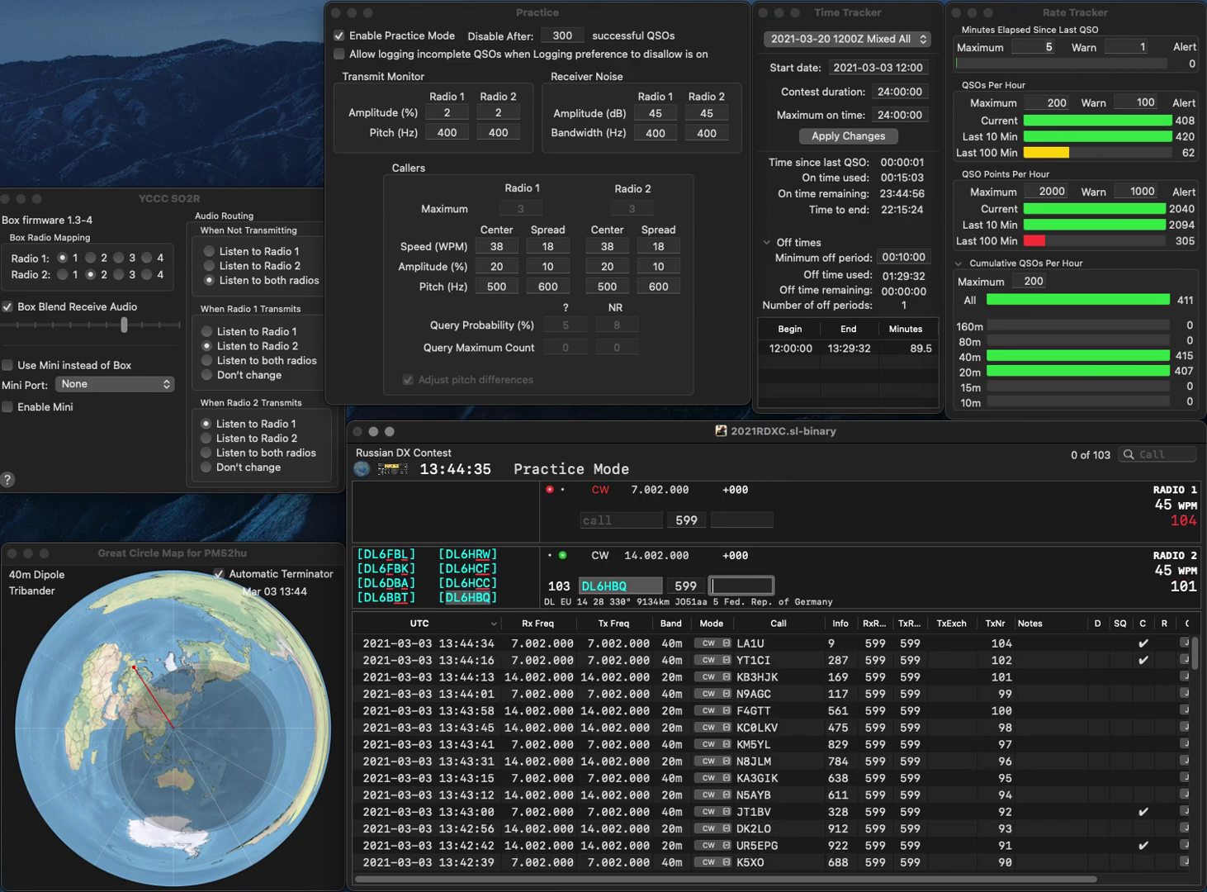
{"action": "type", "text": "911"}
{"action": "key", "text": "Return"}
Enter the partial calls LW on Radio 1 and DL on Radio 2, sending each one to the callers
{"action": "type", "text": "LW"}
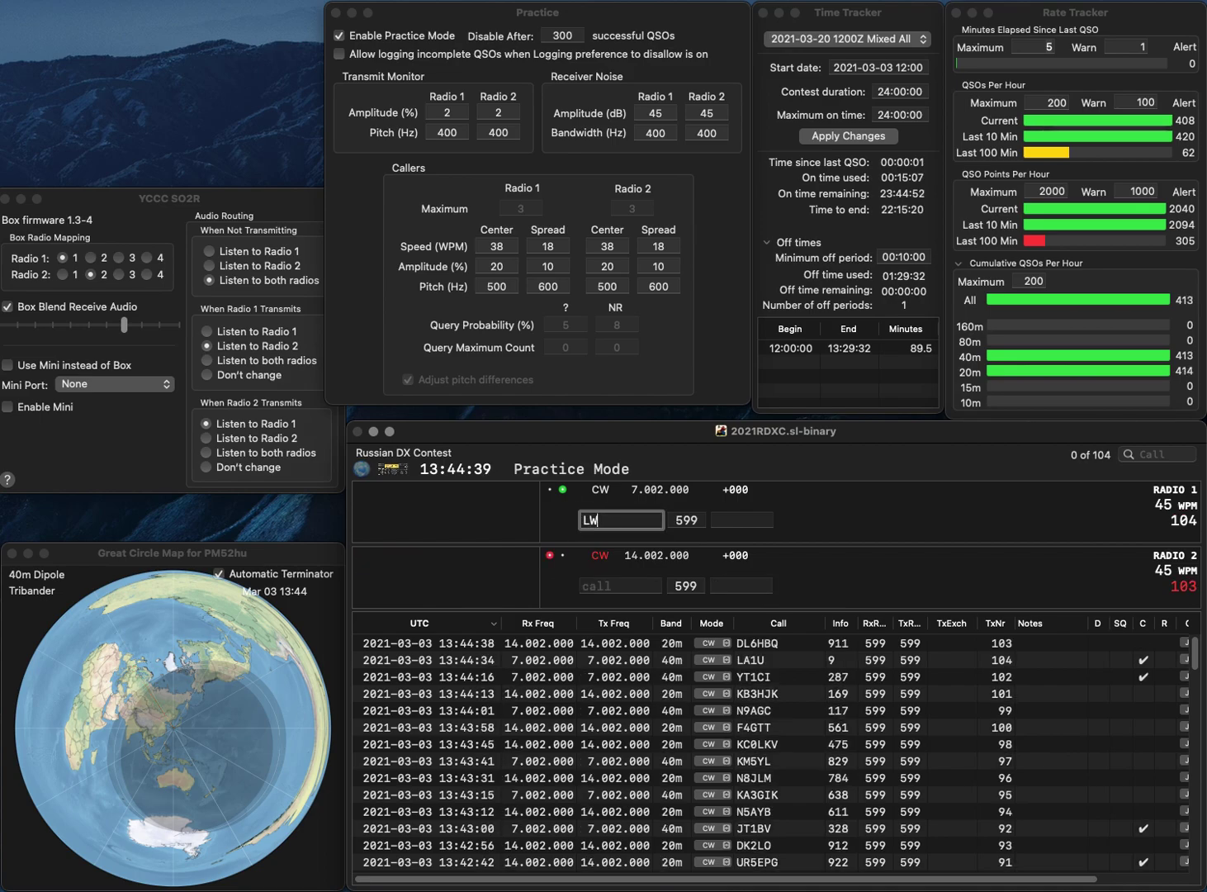
{"action": "key", "text": "Return"}
{"action": "type", "text": "DL"}
{"action": "key", "text": "Return"}
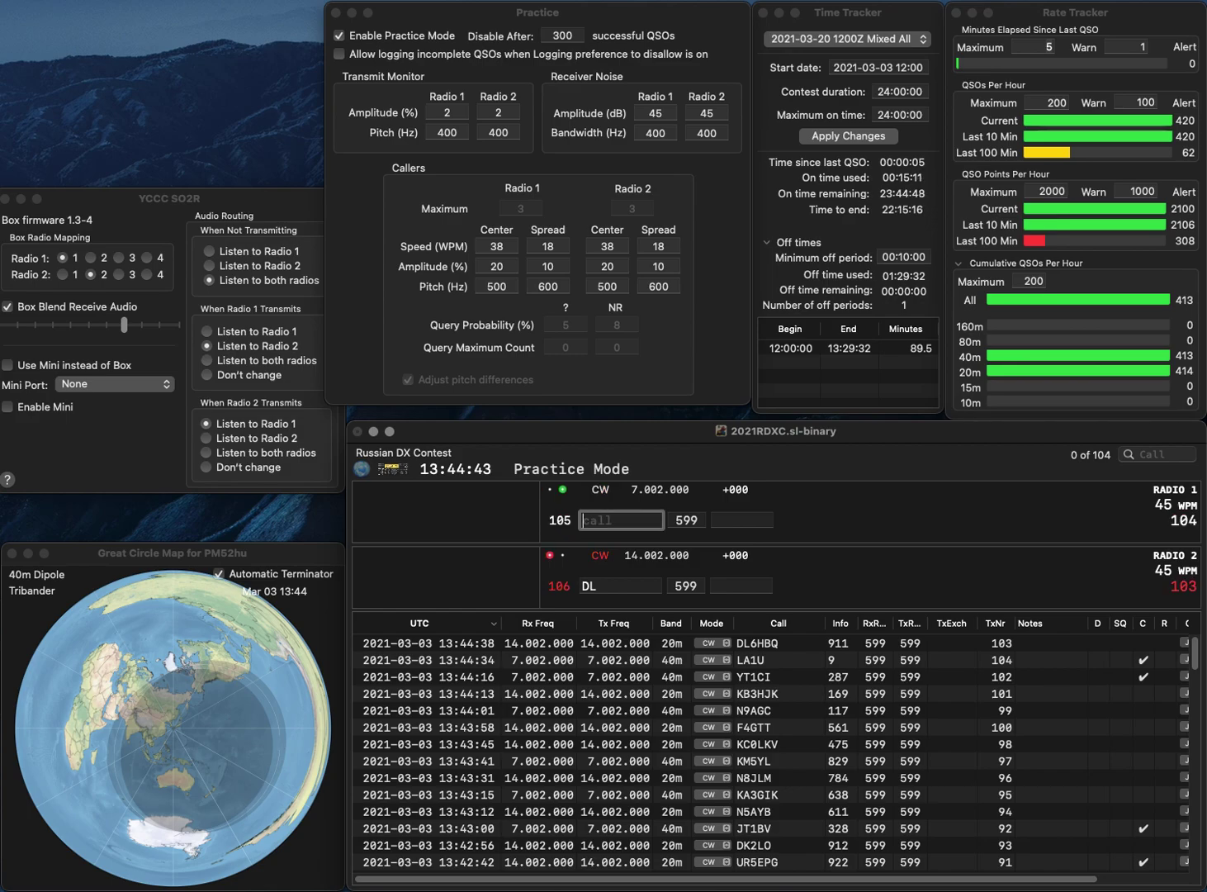
{"action": "type", "text": "VE5TLW"}
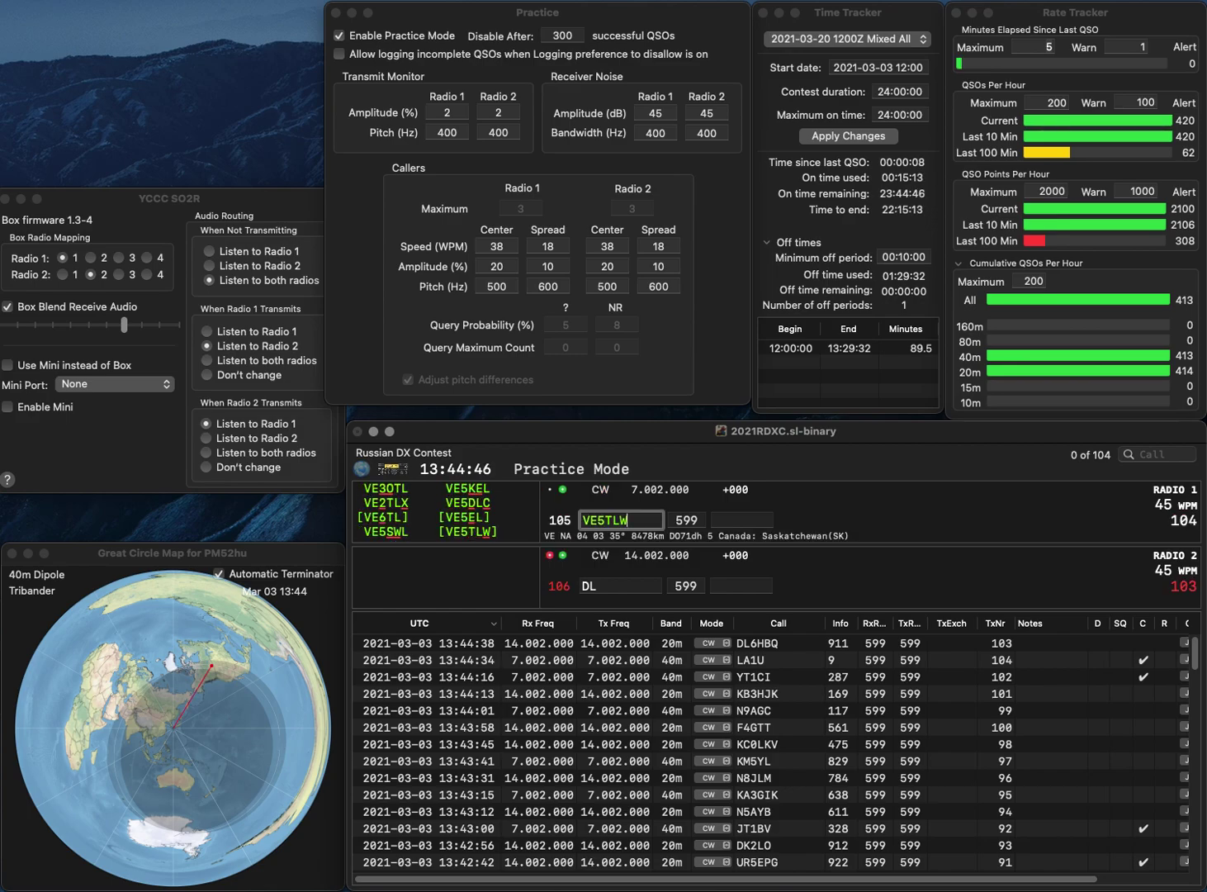
{"action": "key", "text": "Return"}
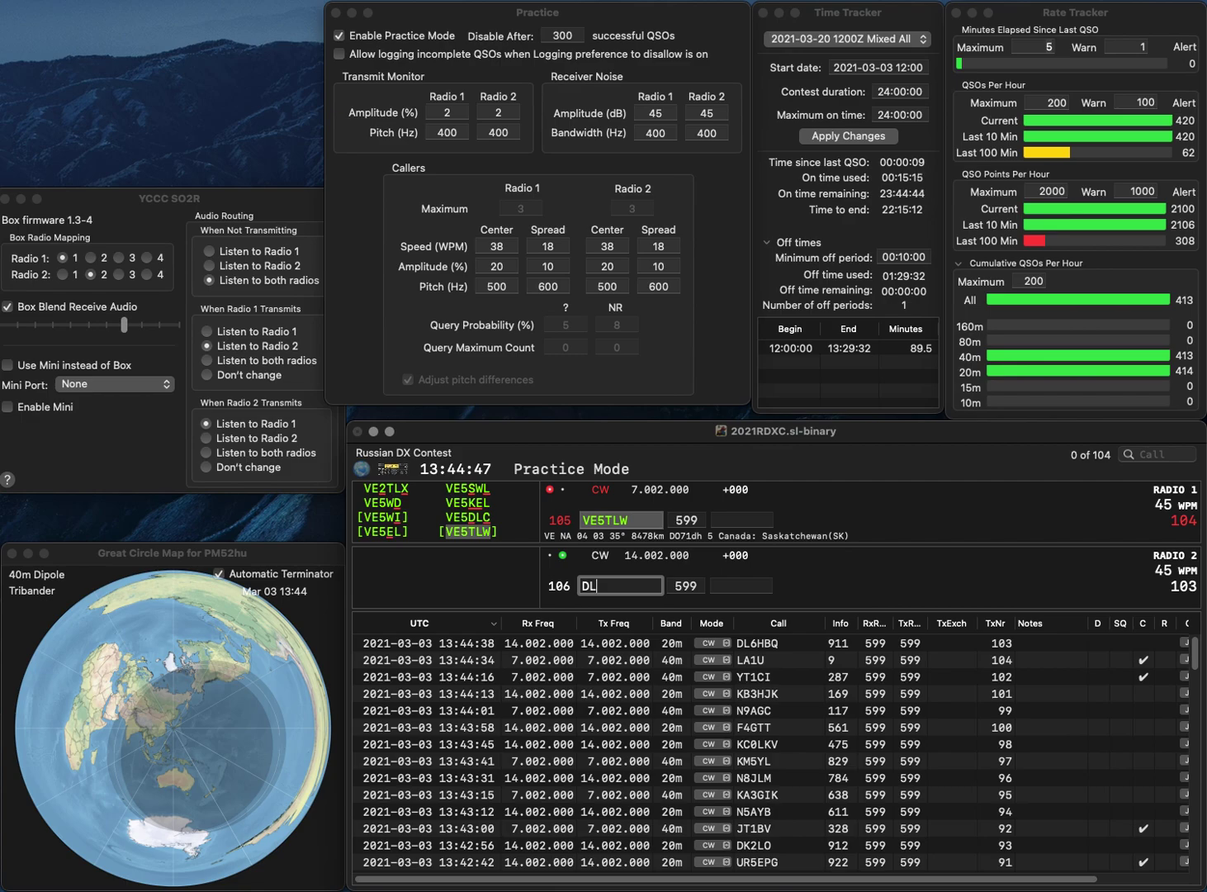
{"action": "type", "text": "8TR"}
{"action": "key", "text": "Return"}
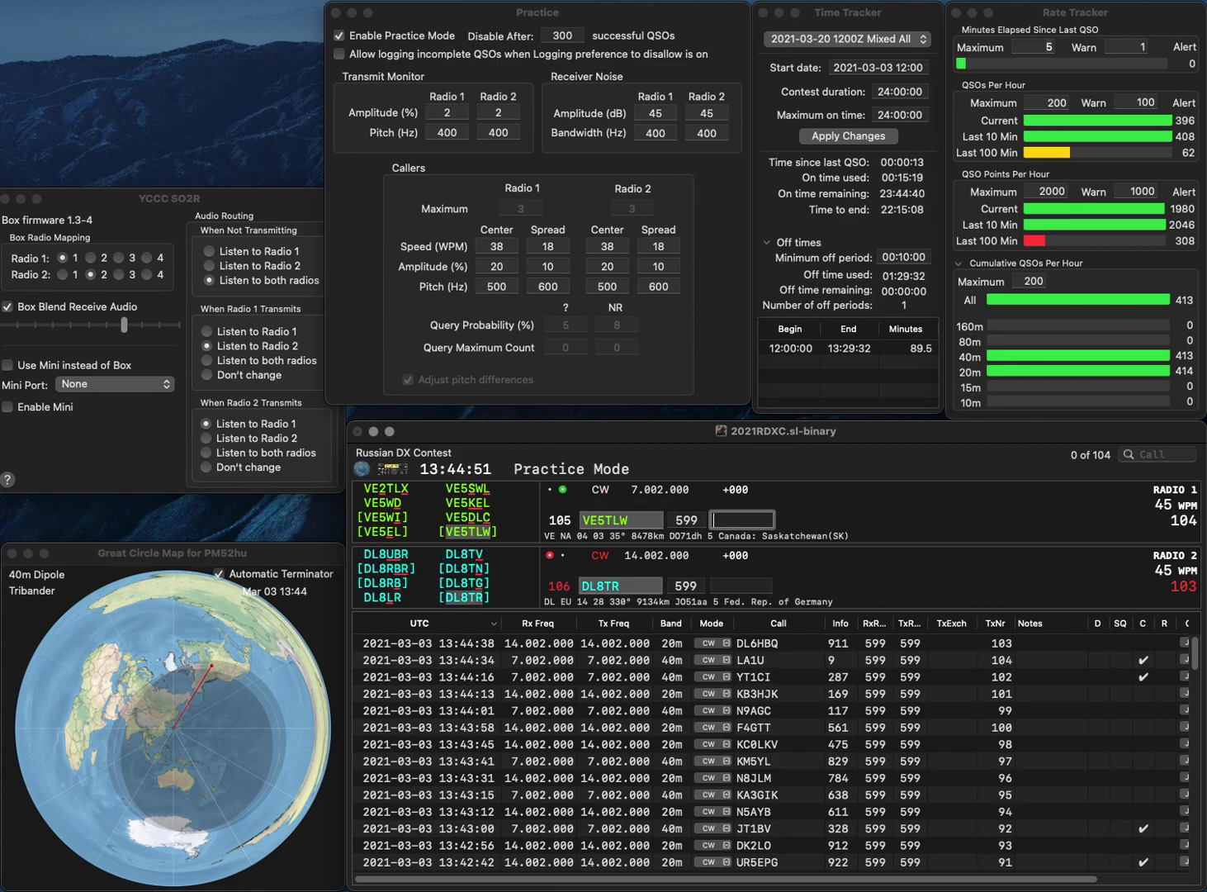
{"action": "type", "text": "117"}
{"action": "key", "text": "Return"}
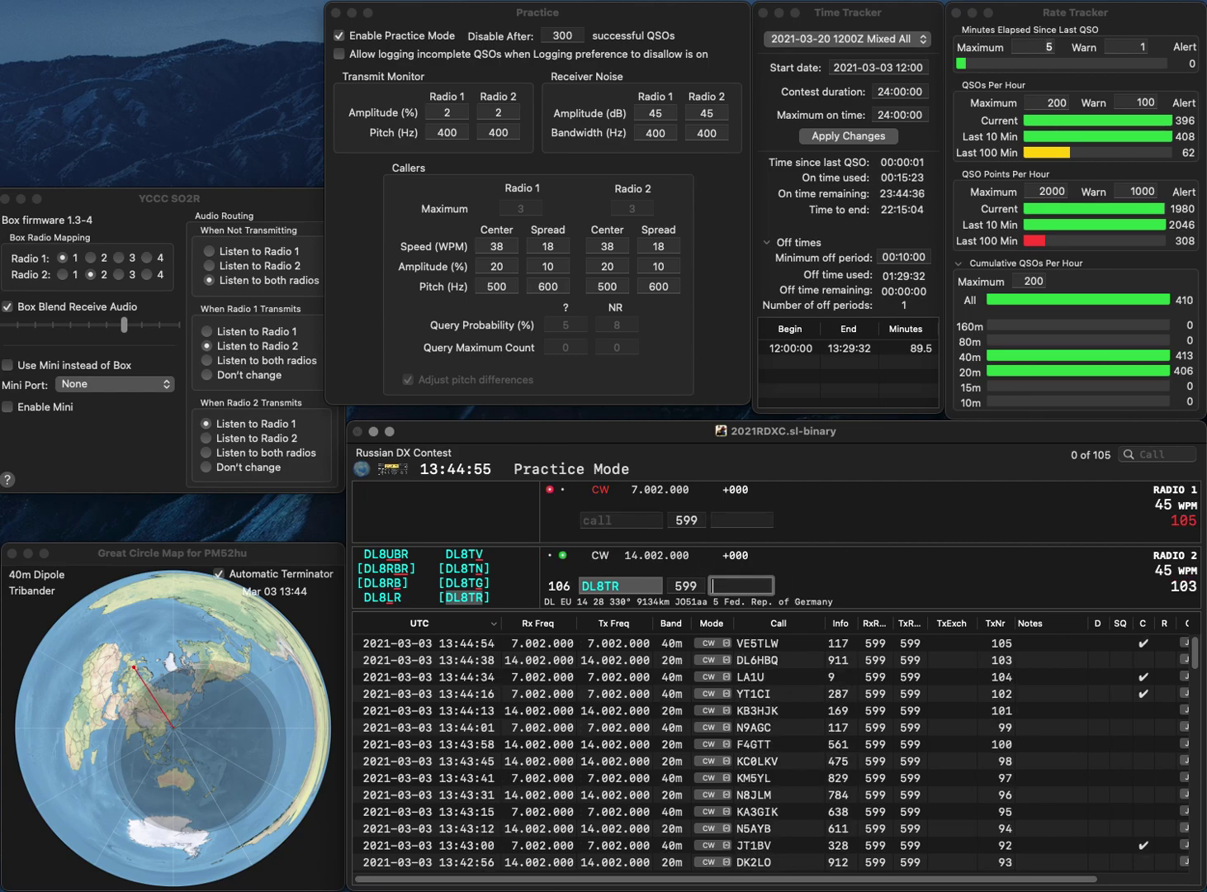
{"action": "type", "text": "922"}
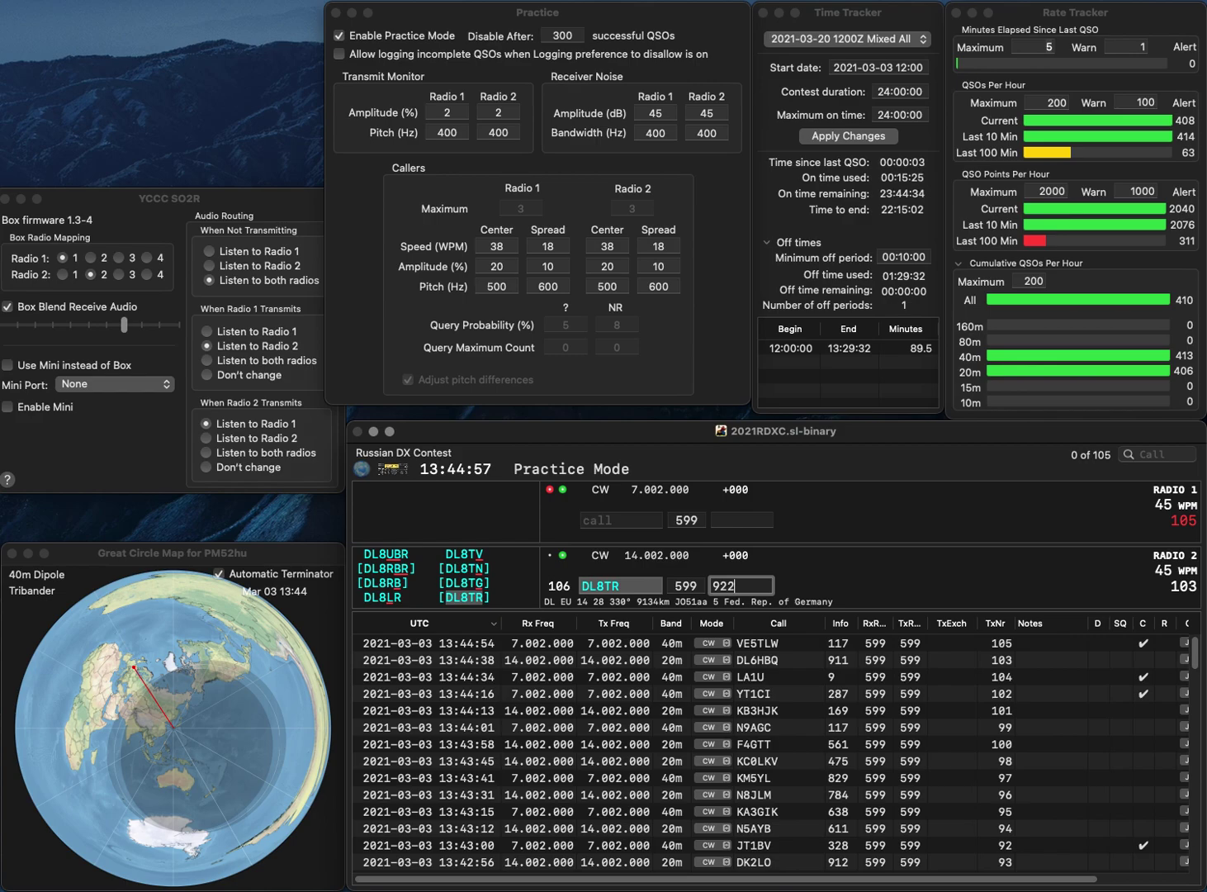
{"action": "key", "text": "Return"}
{"action": "type", "text": "RY2NFE"}
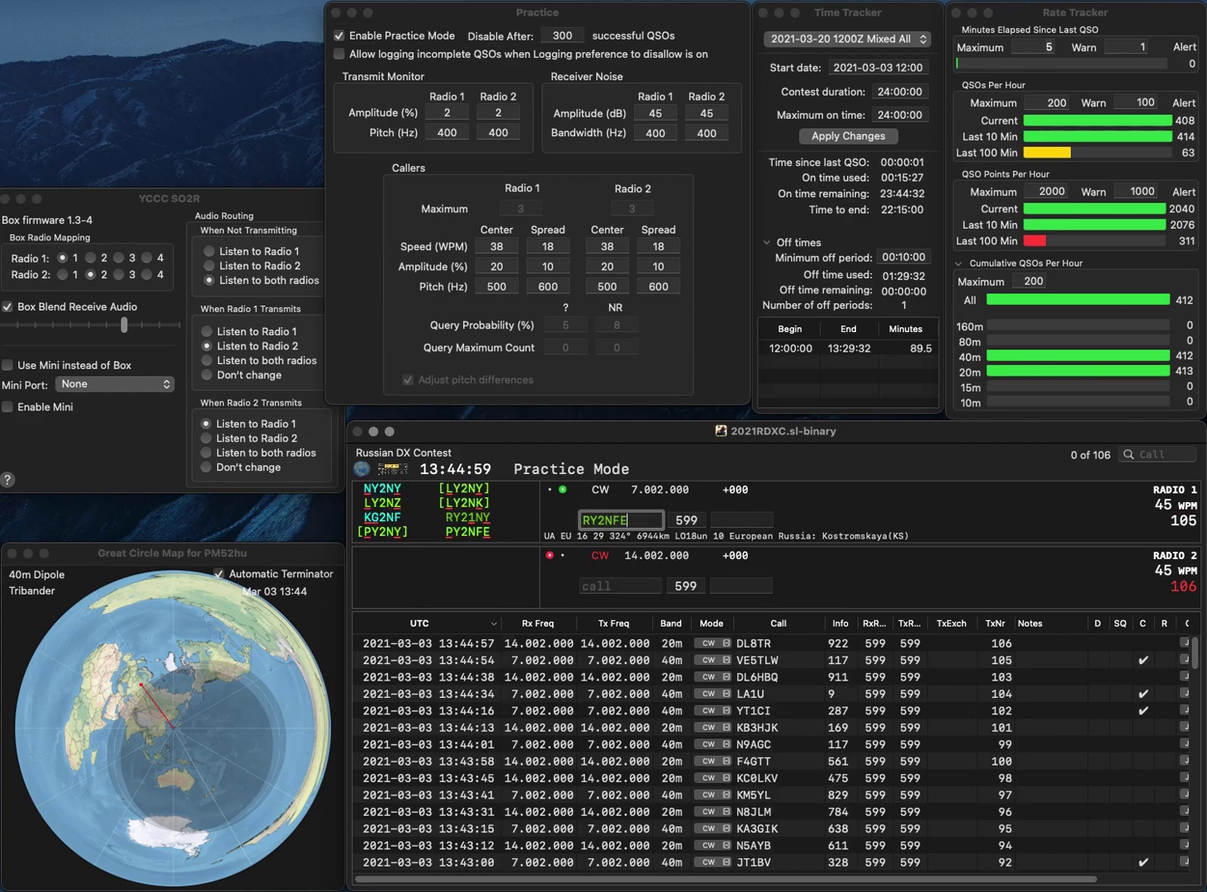
{"action": "key", "text": "super+Left"}
{"action": "key", "text": "Delete"}
{"action": "type", "text": "P"}
{"action": "key", "text": "Return"}
{"action": "type", "text": "K2BS"}
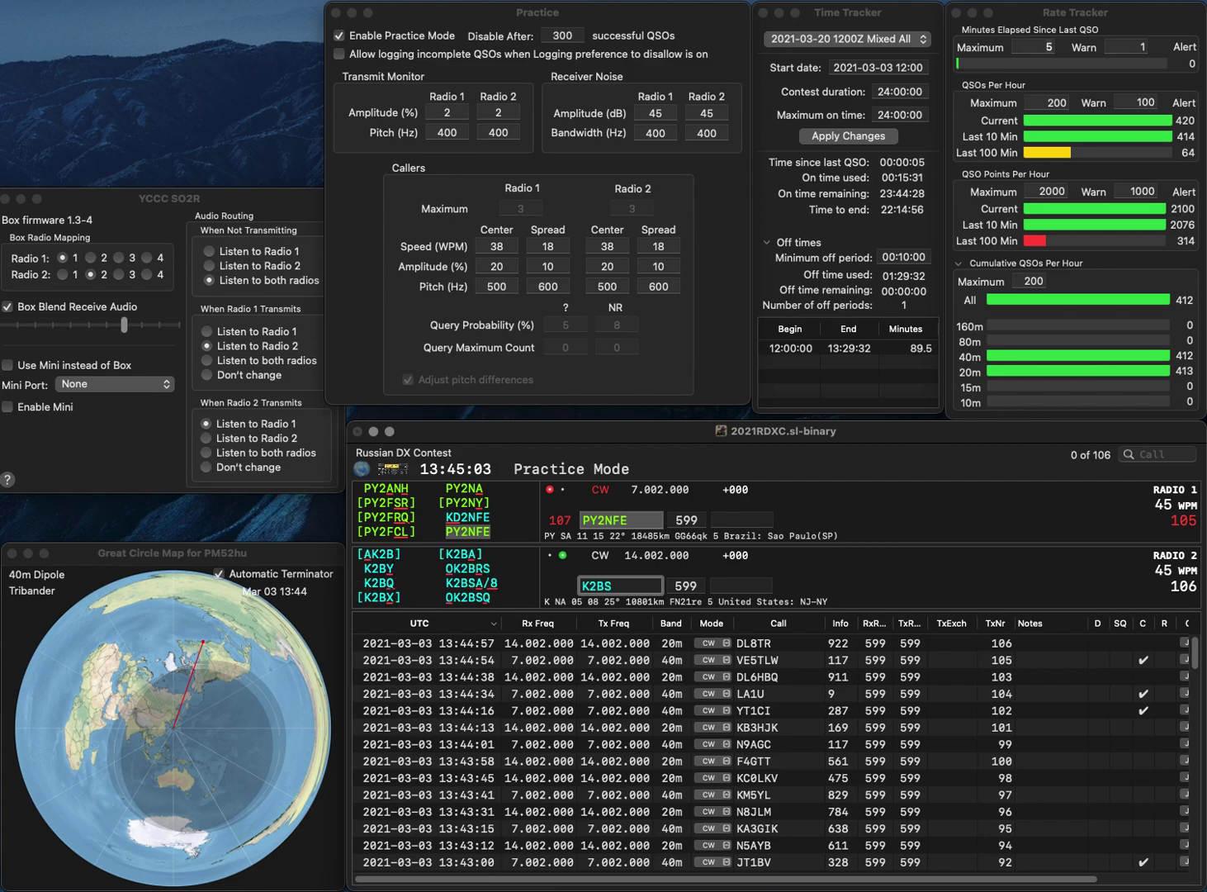
{"action": "type", "text": "A/8"}
{"action": "key", "text": "Return"}
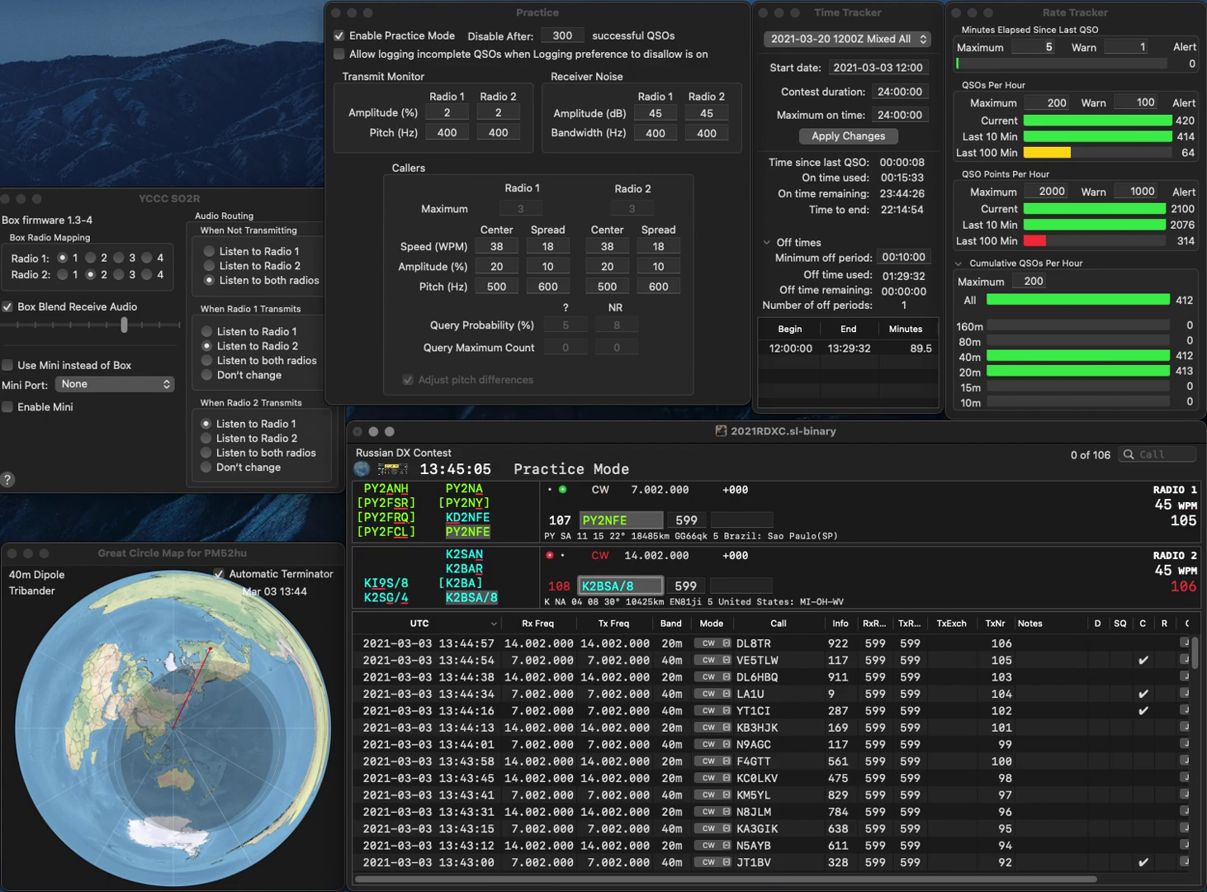
Log PY2NFE on Radio 1 with exchange 601 and K2BSA/8 on Radio 2 with exchange 533
{"action": "key", "text": "Up"}
{"action": "key", "text": "space"}
{"action": "type", "text": "601"}
{"action": "key", "text": "Down"}
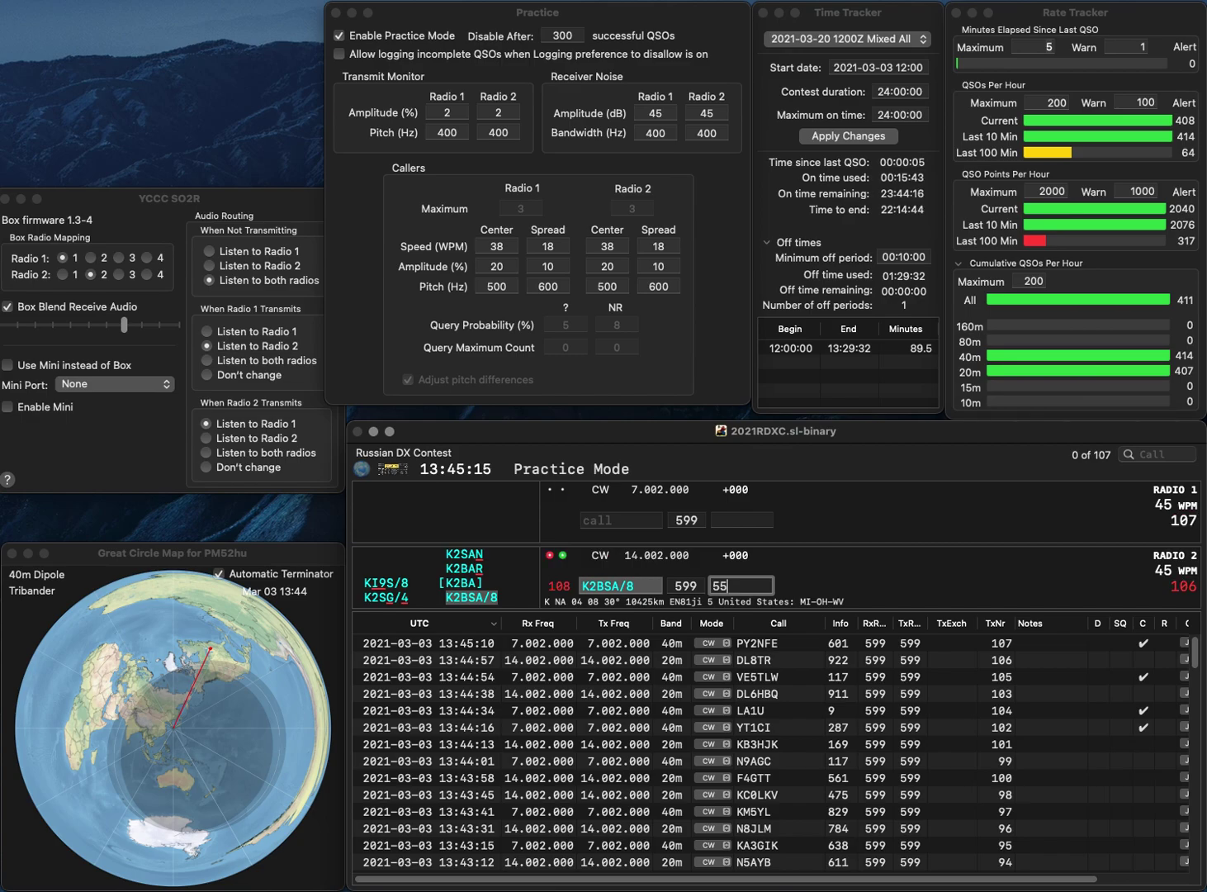
{"action": "type", "text": "3"}
{"action": "key", "text": "Return"}
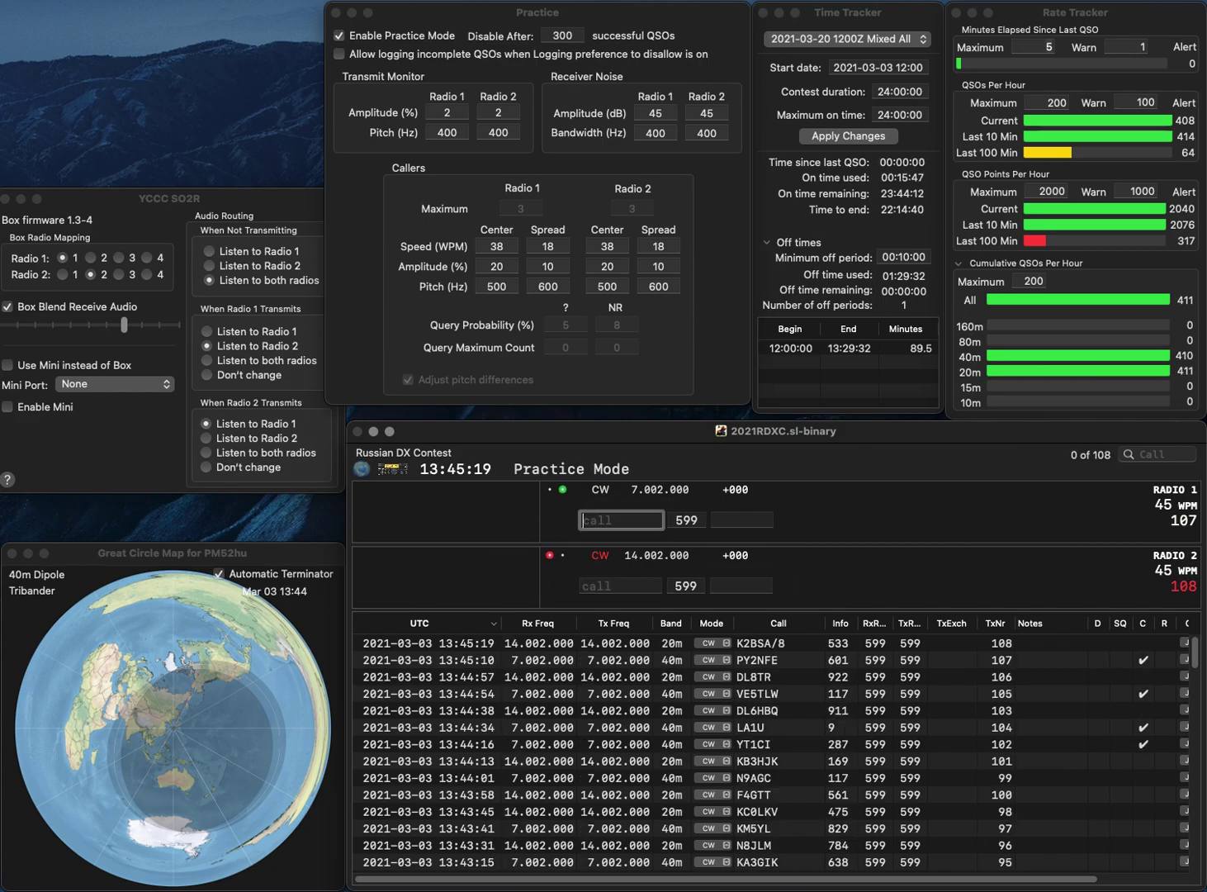
Enter the calls PP5XA on Radio 1 and KE9UR on Radio 2, sending each station its exchange
{"action": "type", "text": "PP5XA"}
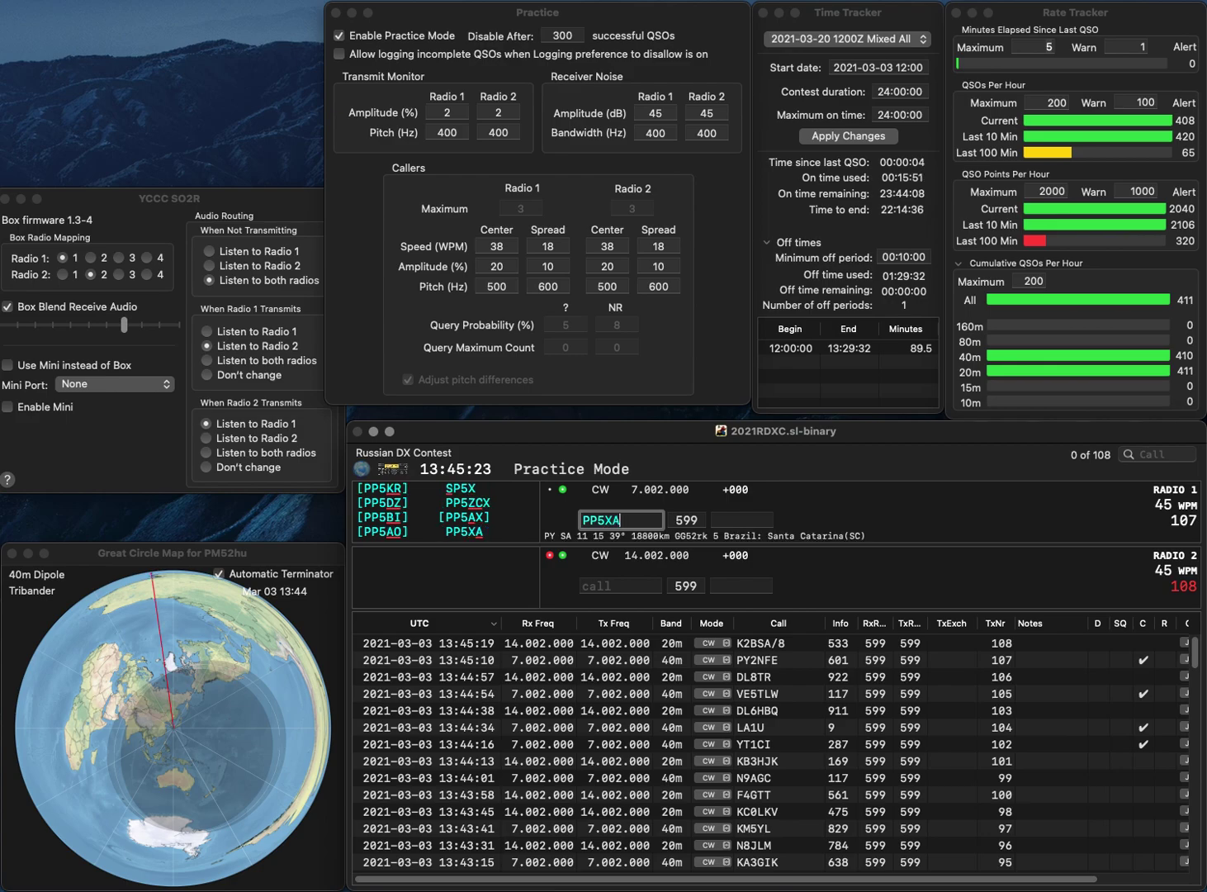
{"action": "key", "text": "Return"}
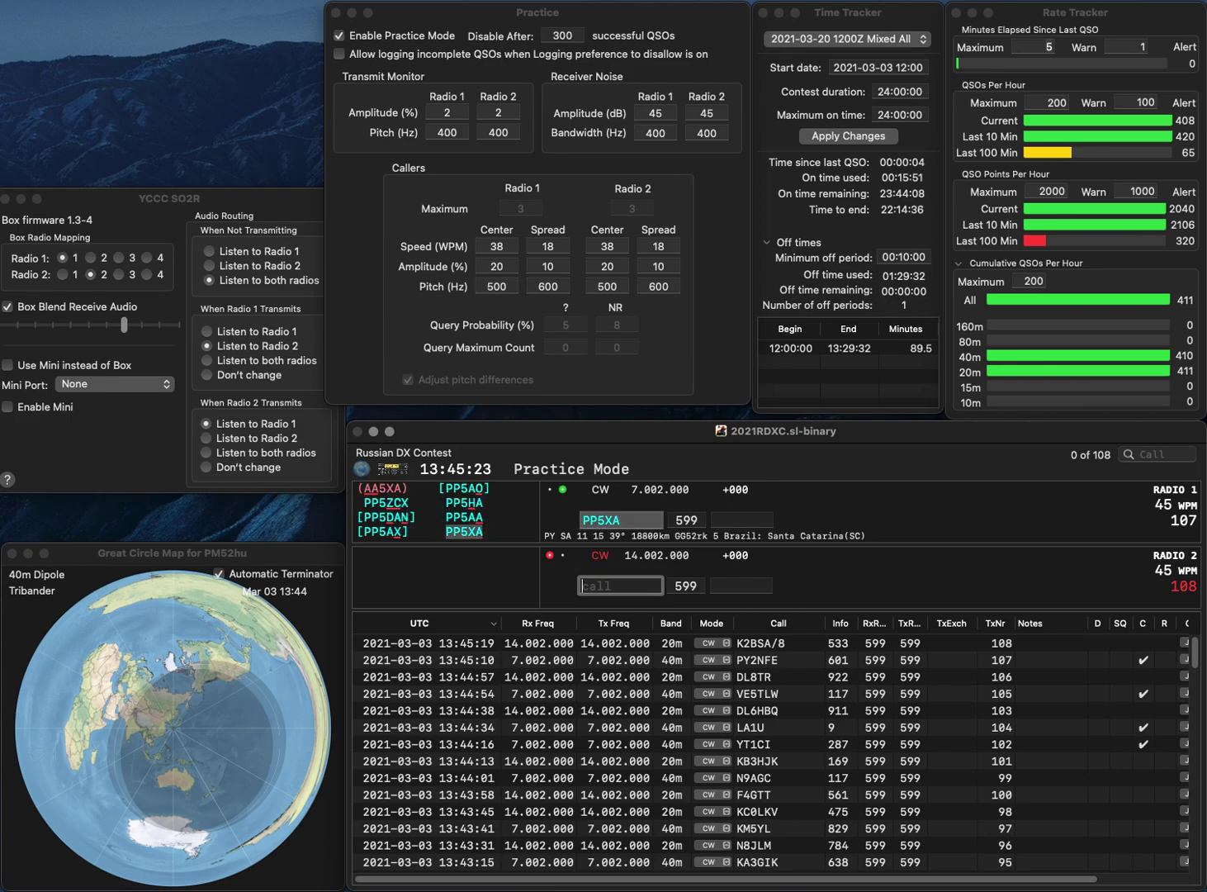
{"action": "type", "text": "KE"}
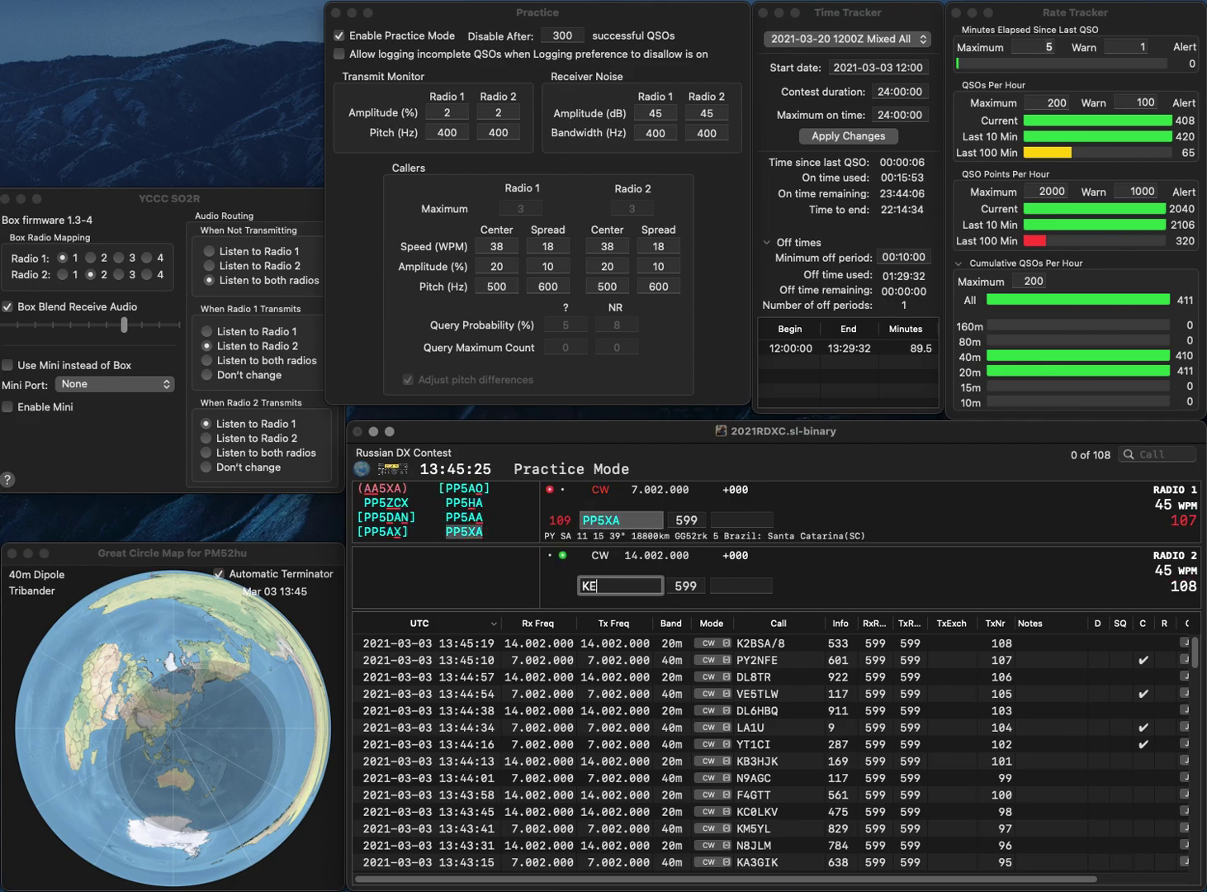
{"action": "type", "text": "9UR"}
{"action": "key", "text": "Return"}
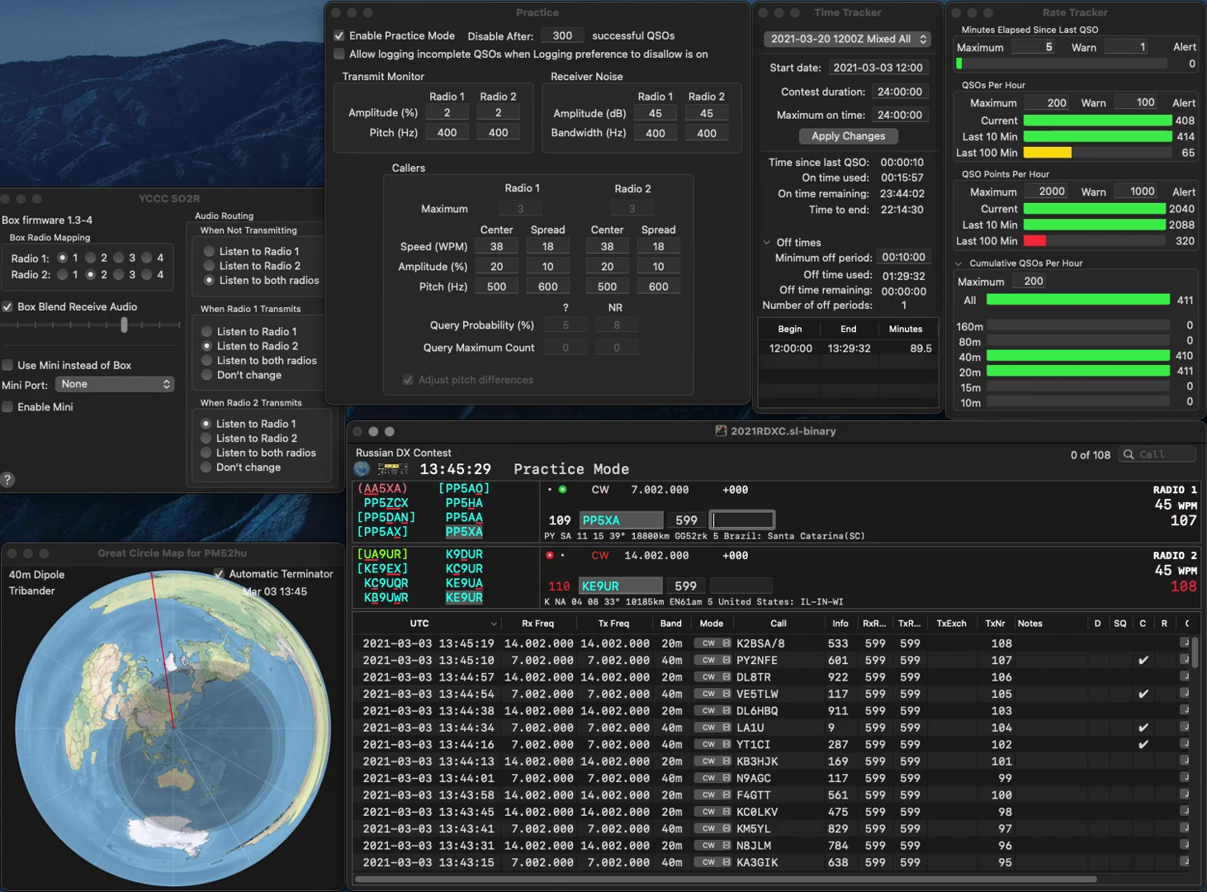
Log PP5XA on Radio 1 with exchange 980 and KE9UR on Radio 2 with exchange 715
{"action": "type", "text": "980"}
{"action": "key", "text": "Return"}
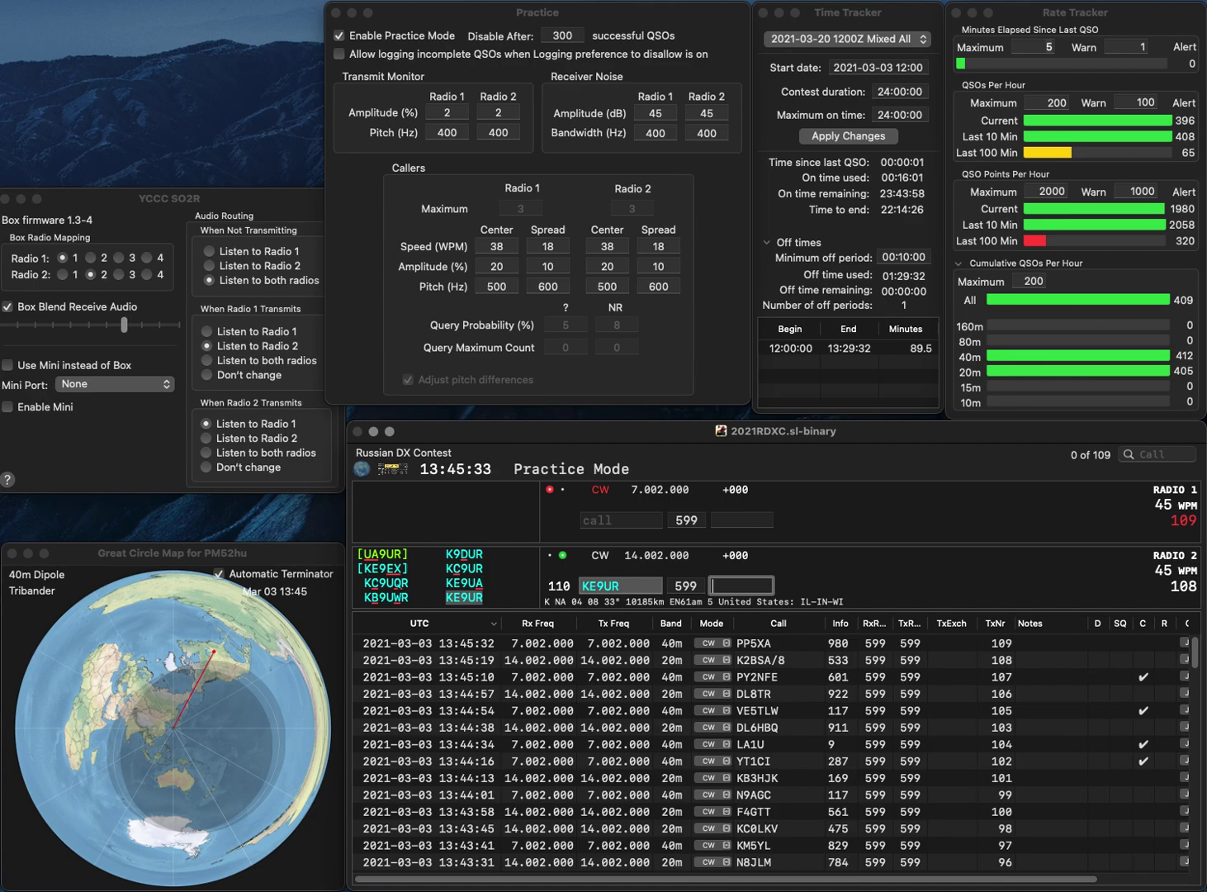
{"action": "type", "text": "71"}
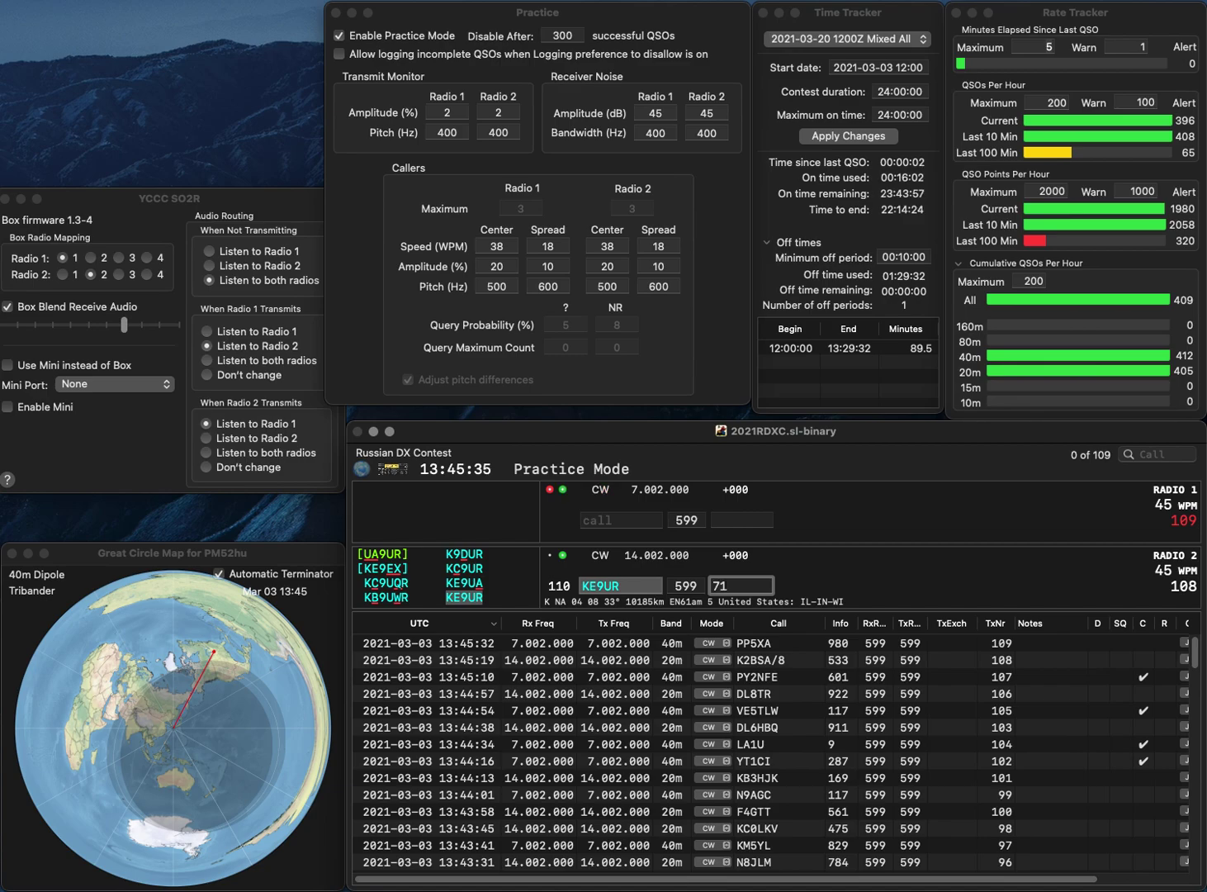
{"action": "type", "text": "5"}
{"action": "key", "text": "Return"}
{"action": "type", "text": "ON5"}
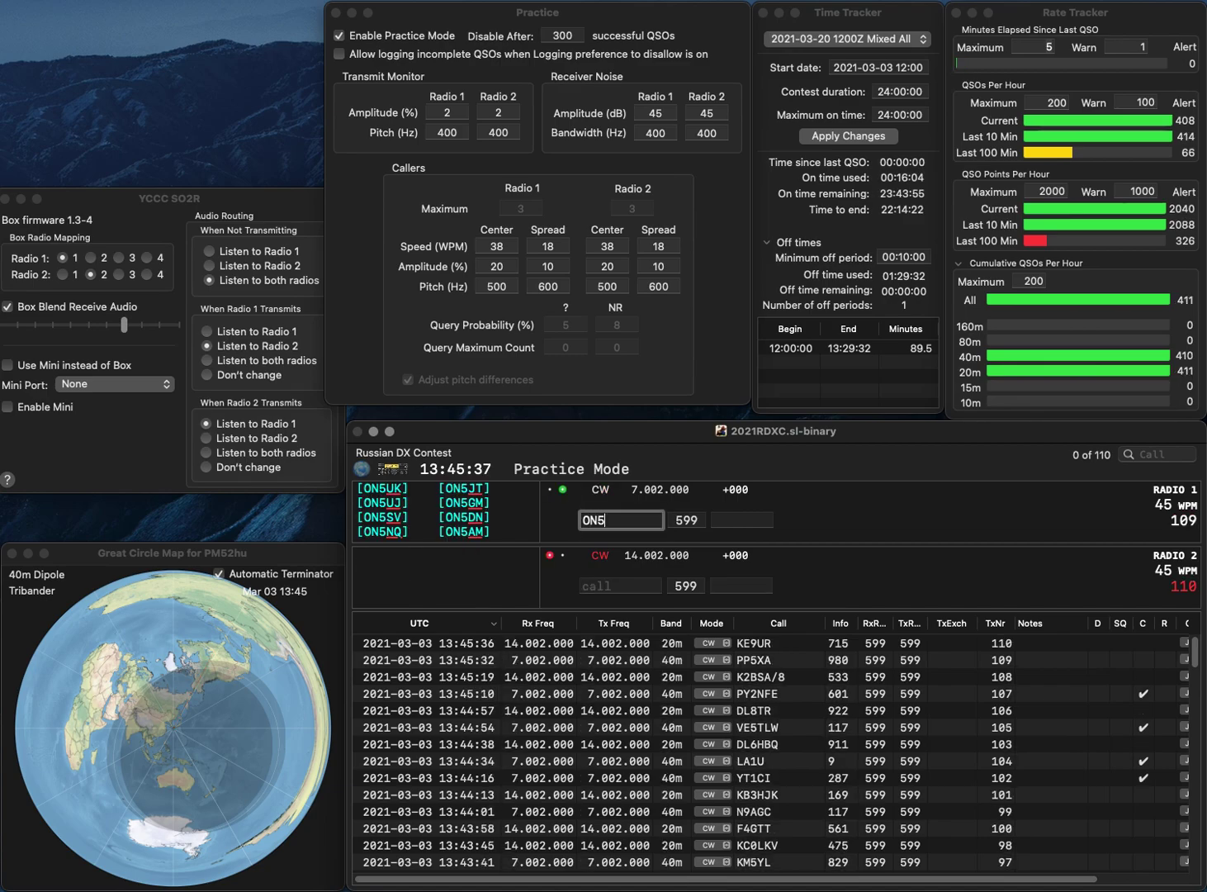
{"action": "type", "text": "MA"}
{"action": "key", "text": "Return"}
{"action": "type", "text": "KE"}
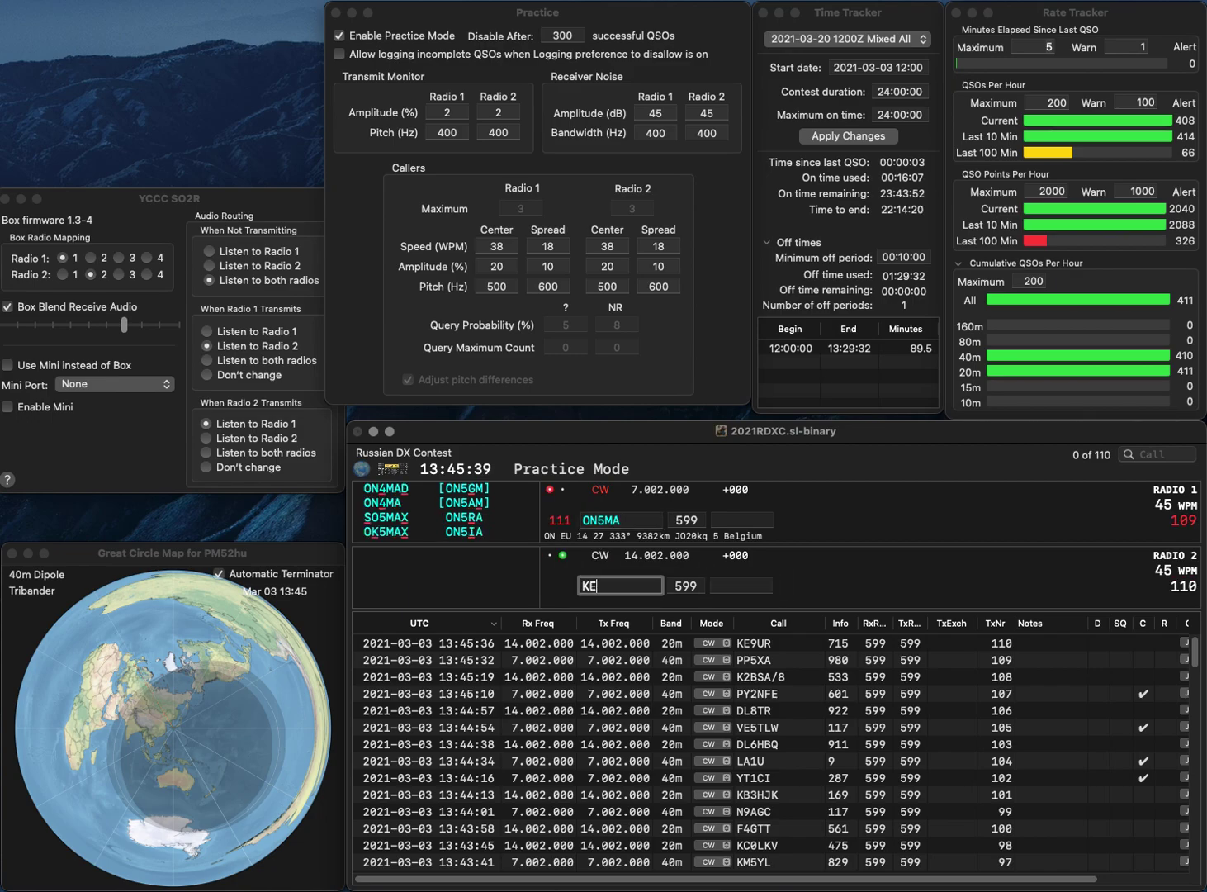
{"action": "type", "text": "0OC"}
{"action": "key", "text": "Return"}
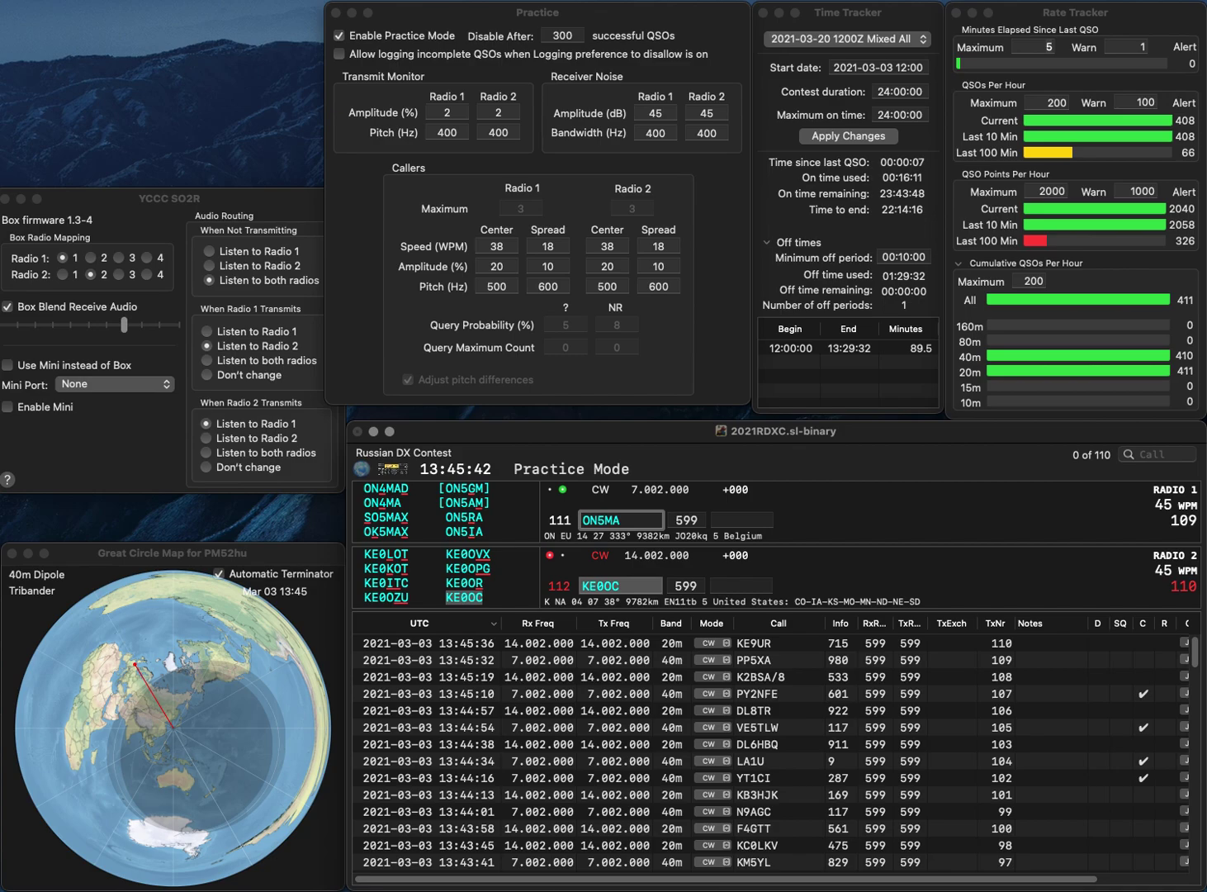
{"action": "key", "text": "BackSpace"}
{"action": "type", "text": "4"}
{"action": "key", "text": "Tab"}
{"action": "key", "text": "Return"}
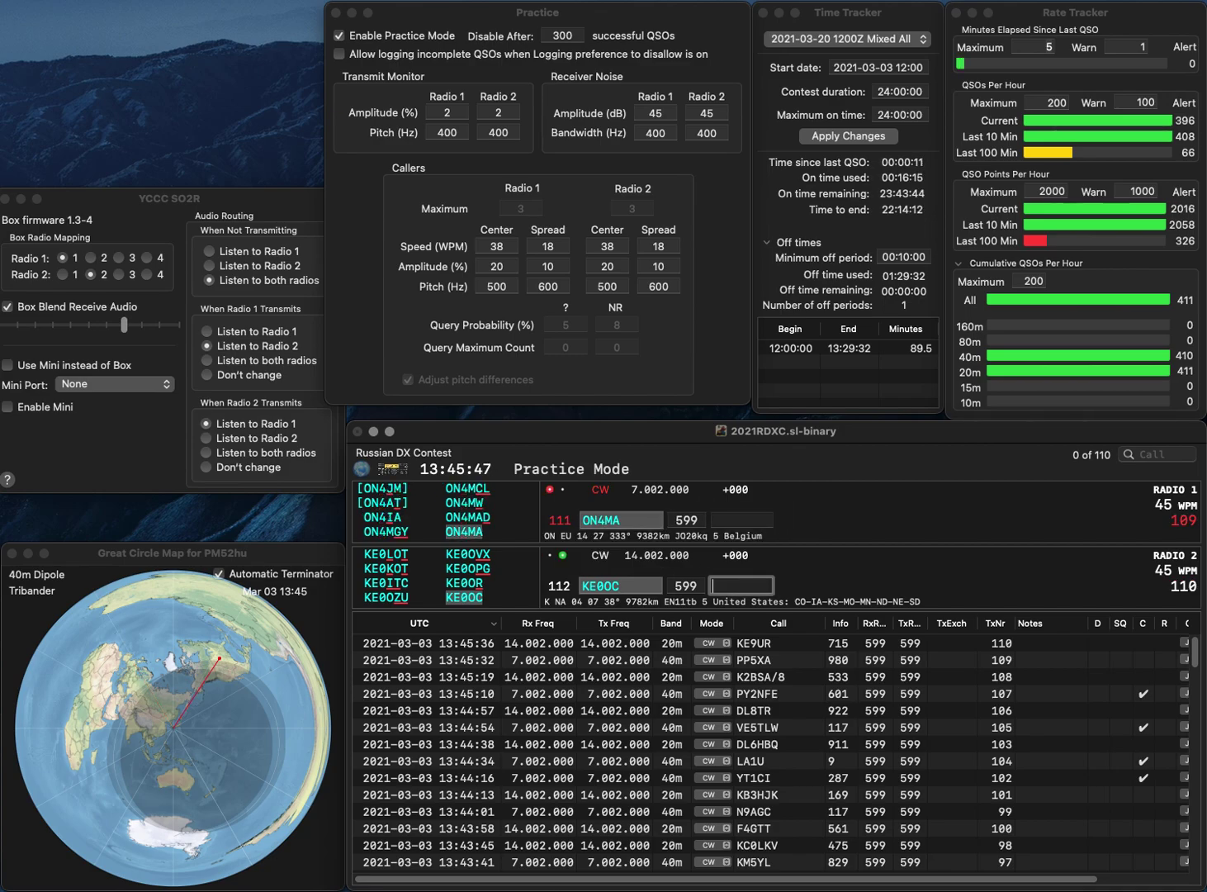
Log KE0OC on Radio 2 with exchange 54 and ON4MA on Radio 1 with exchange 126
{"action": "type", "text": "54"}
{"action": "key", "text": "Return"}
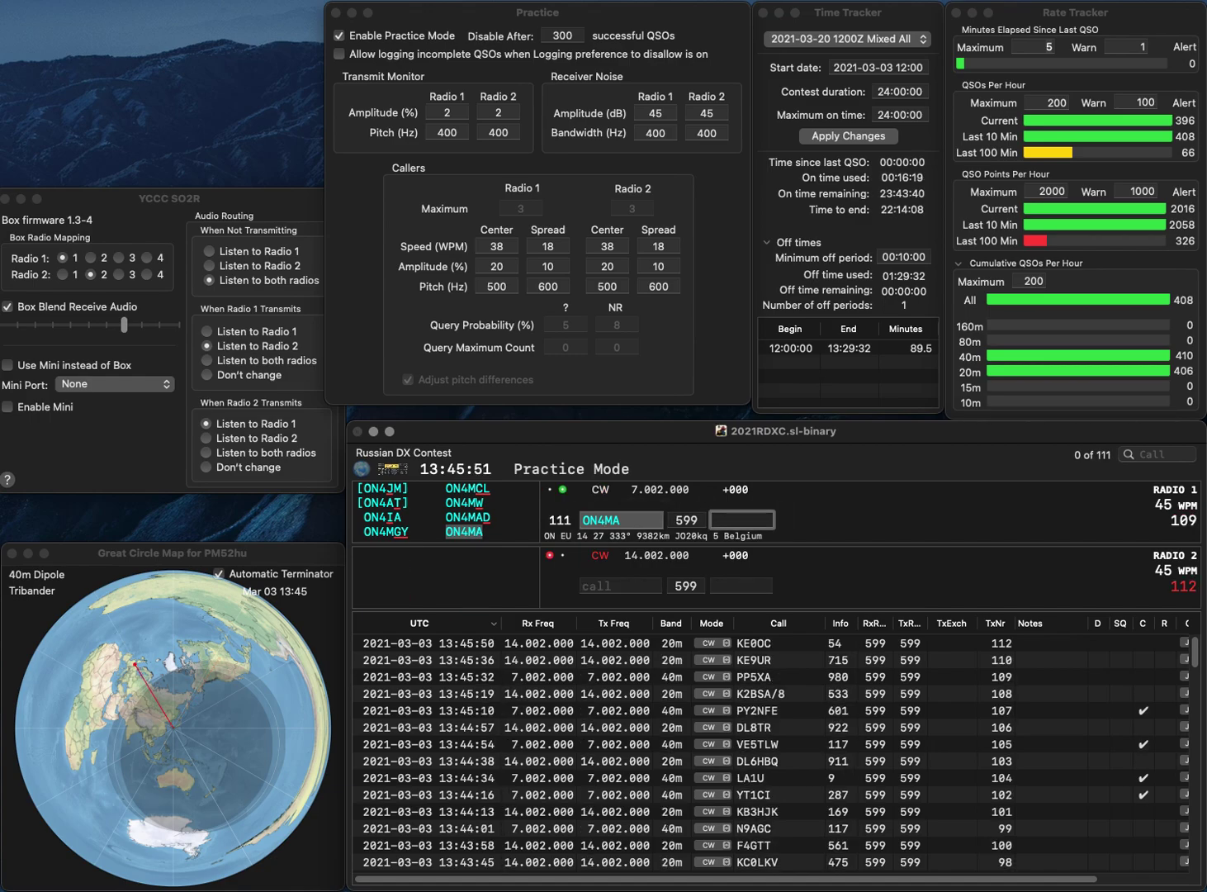
{"action": "type", "text": "12"}
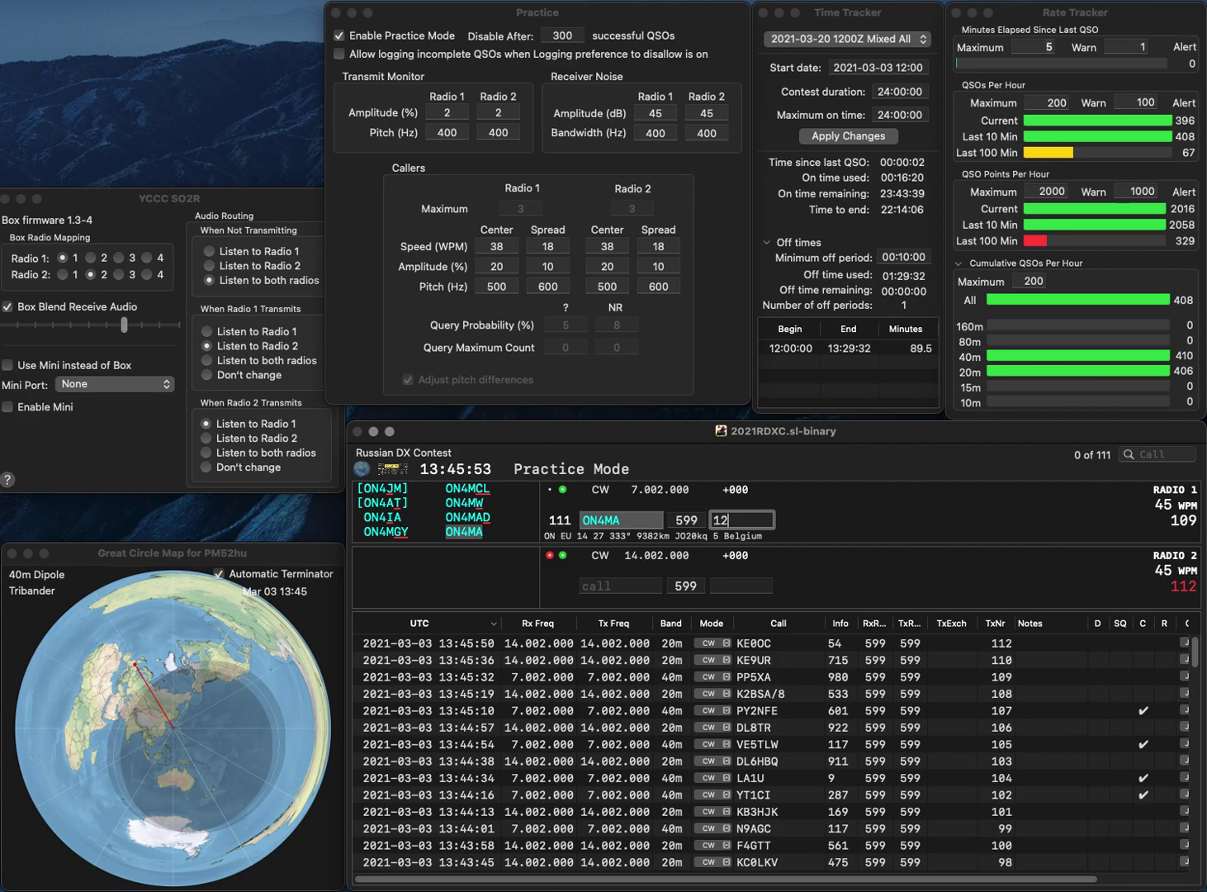
{"action": "type", "text": "6"}
{"action": "key", "text": "Return"}
Enter the calls WW7DX on Radio 2 and HA8JV on Radio 1, sending each station its exchange
{"action": "type", "text": "PPP"}
{"action": "key", "text": "BackSpace"}
{"action": "key", "text": "BackSpace"}
{"action": "type", "text": "WW7DX"}
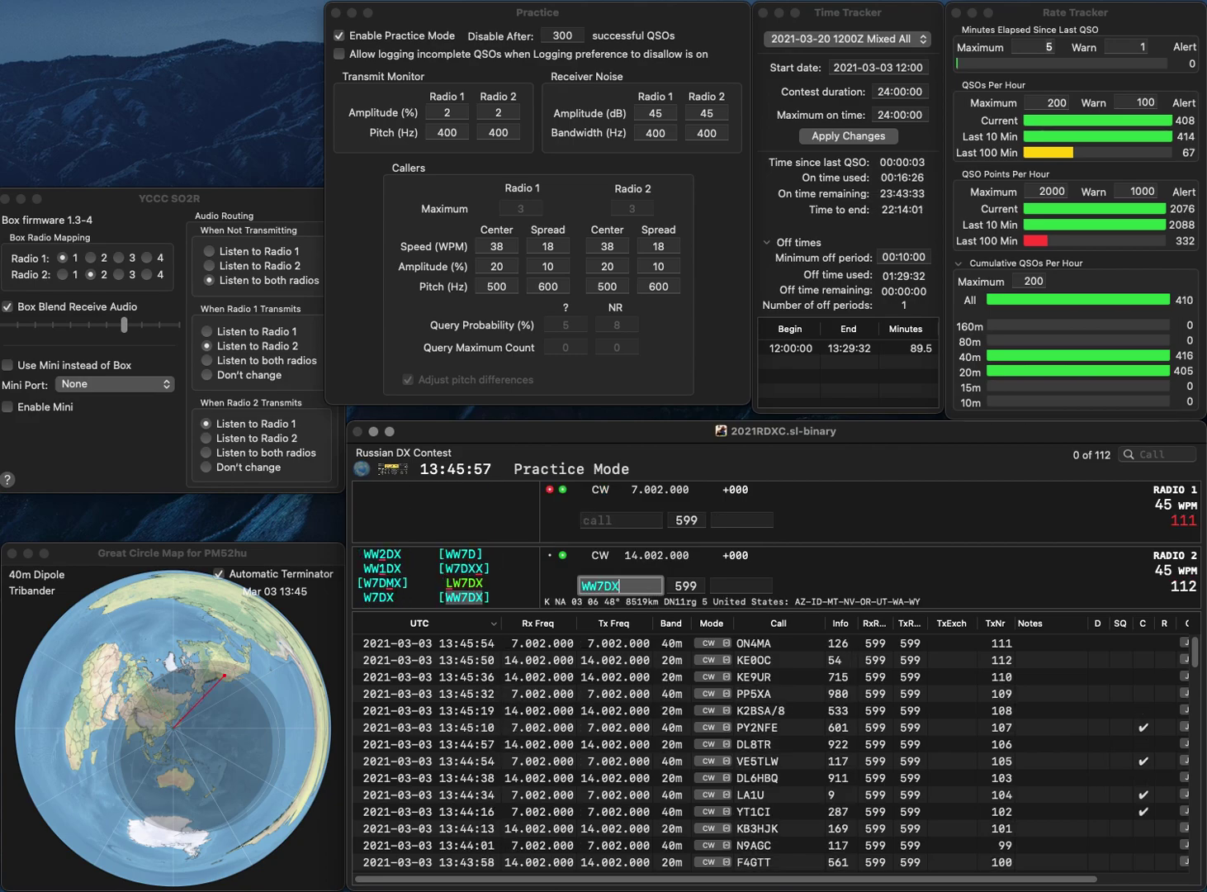
{"action": "key", "text": "Return"}
{"action": "type", "text": "H"}
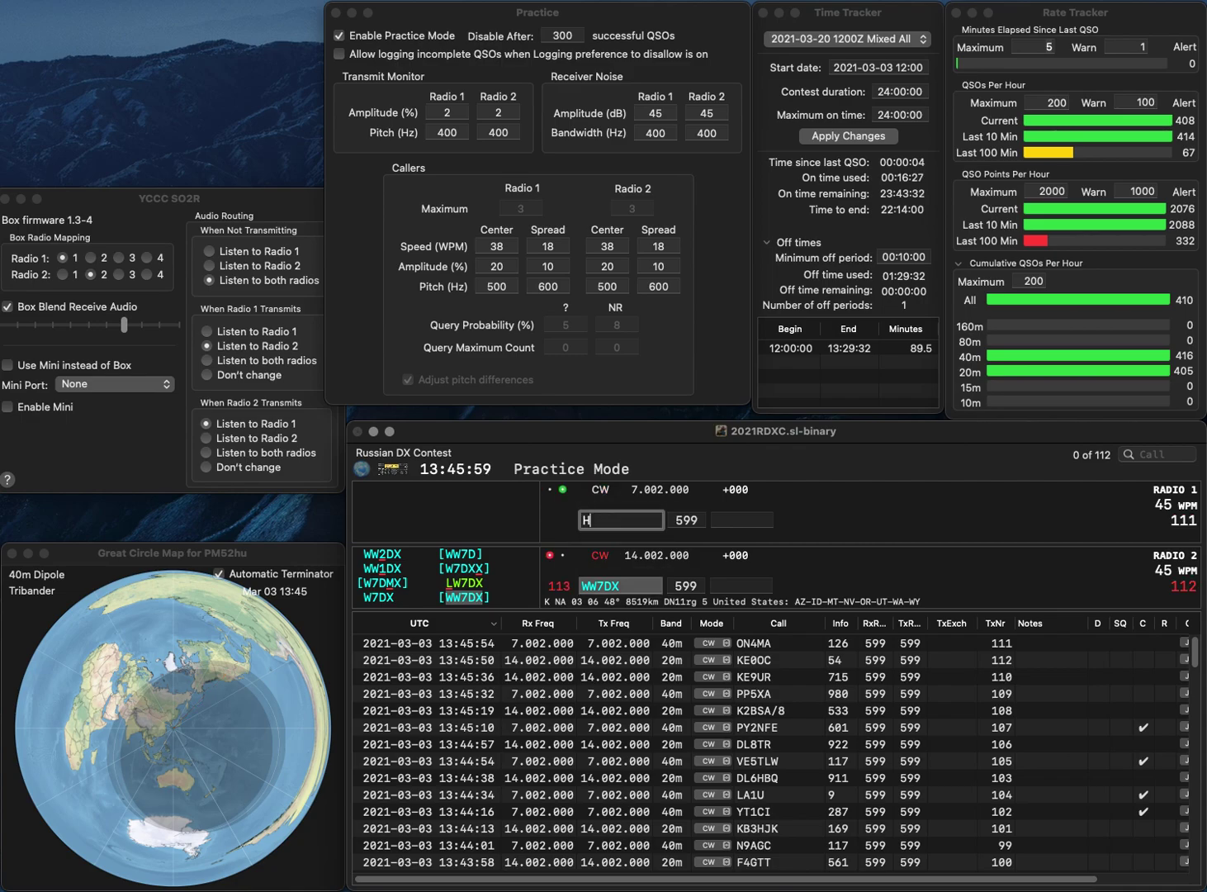
{"action": "type", "text": "A8JV"}
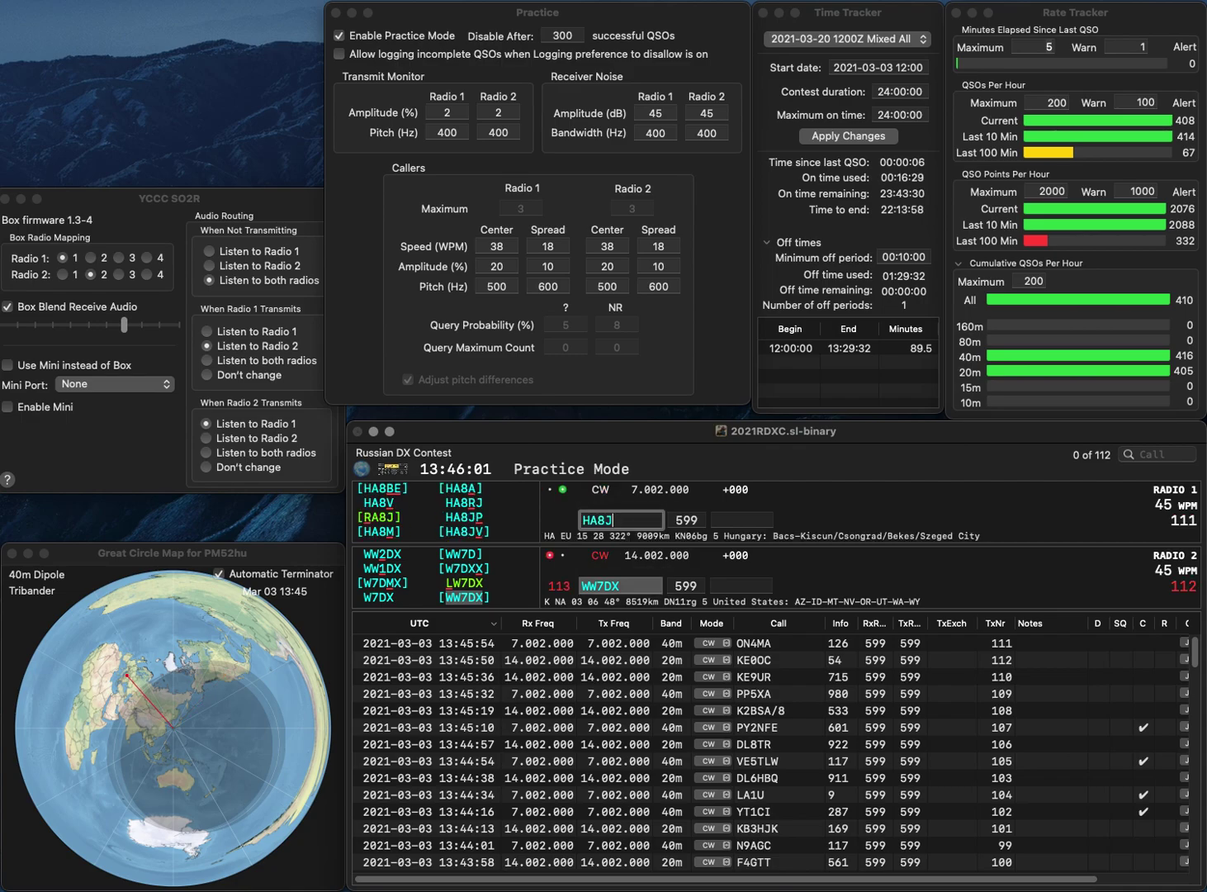
{"action": "key", "text": "Return"}
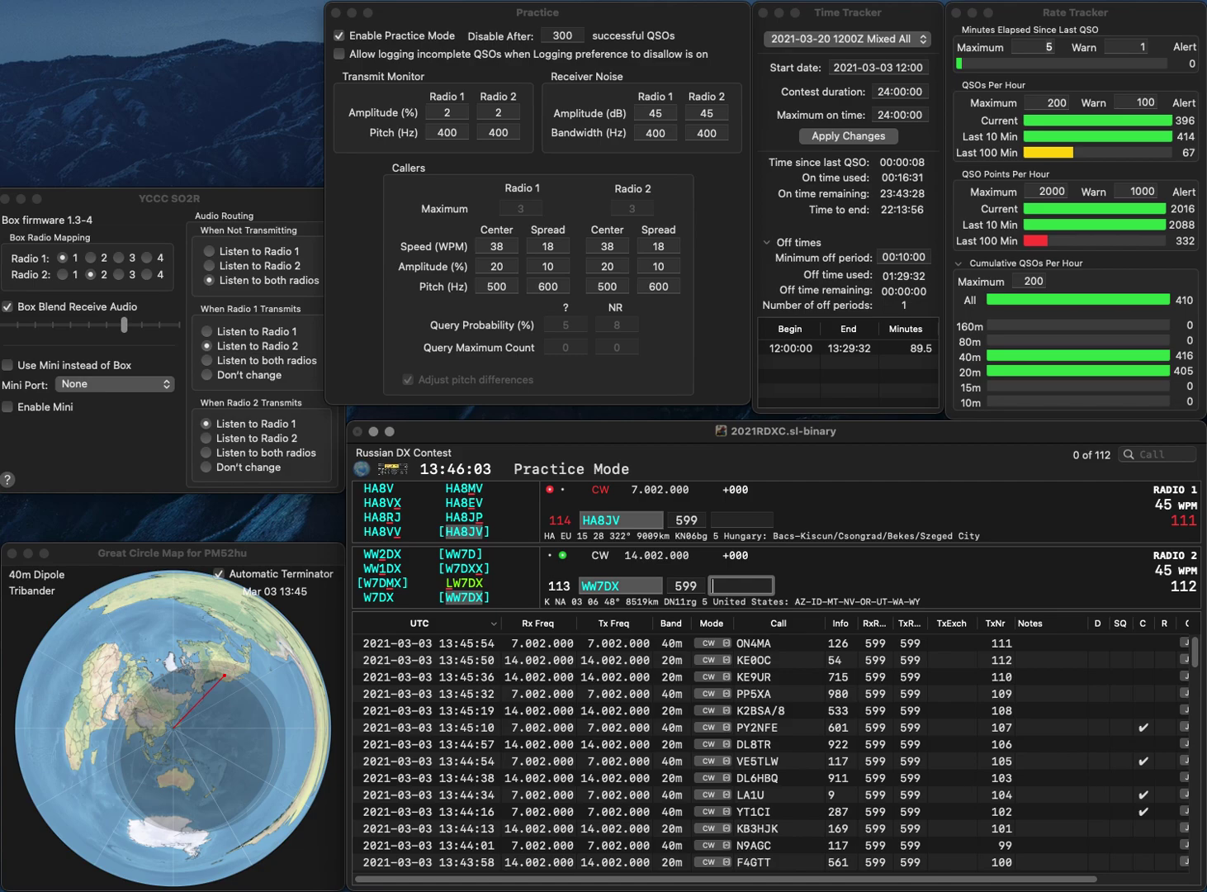
Correct the Radio 2 call to WW9DX and send the exchange again
{"action": "key", "text": "space"}
{"action": "key", "text": "Left"}
{"action": "key", "text": "Left"}
{"action": "key", "text": "BackSpace"}
{"action": "type", "text": "9"}
{"action": "key", "text": "Return"}
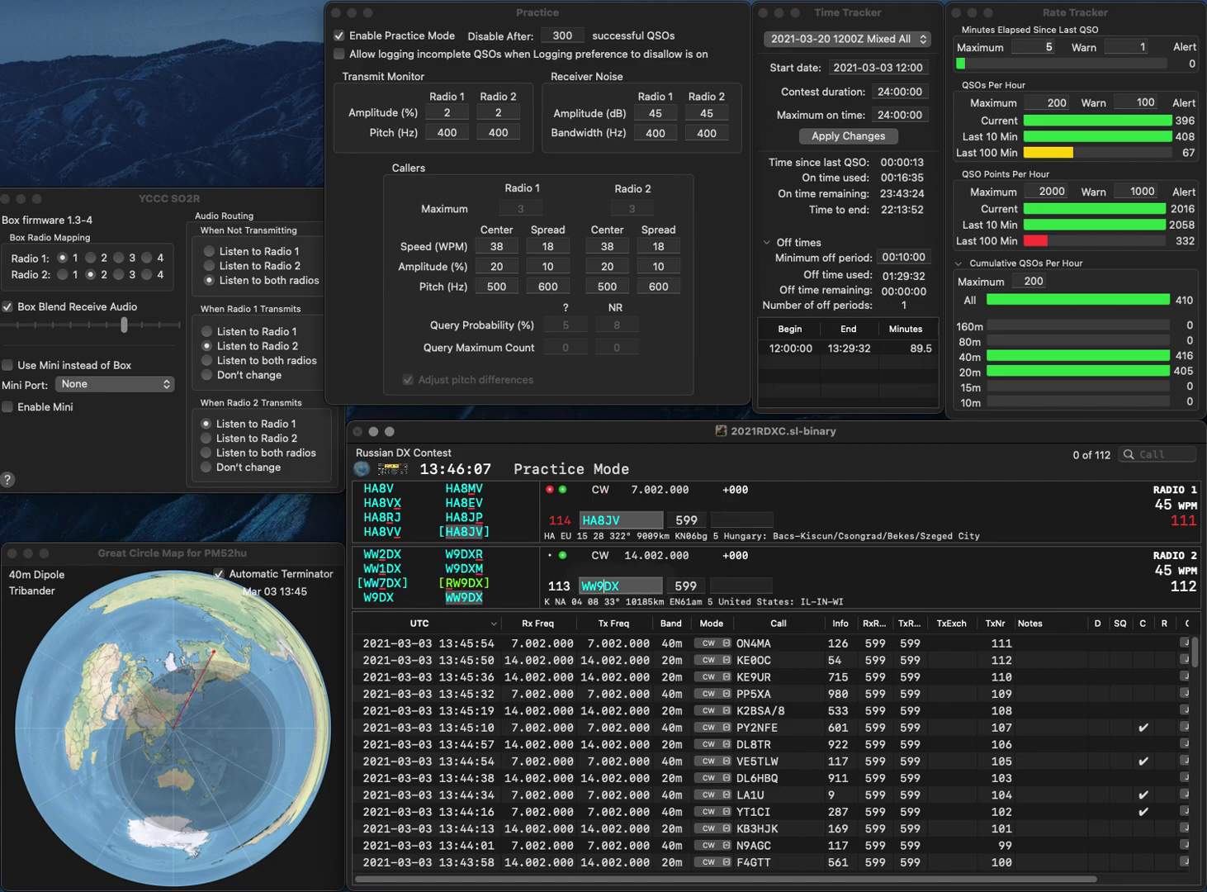
{"action": "type", "text": "98"}
{"action": "key", "text": "BackSpace"}
{"action": "type", "text": "883"}
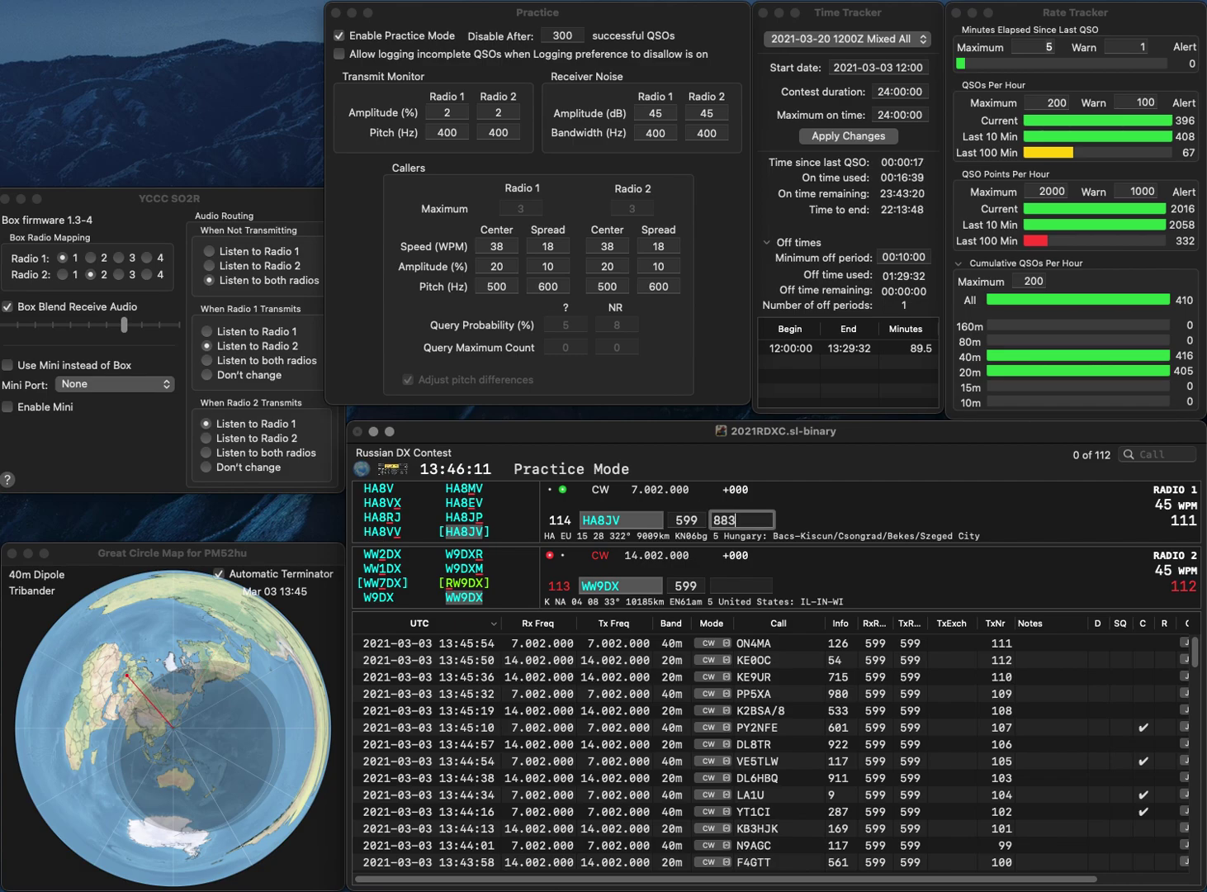
{"action": "key", "text": "Return"}
{"action": "key", "text": "Tab"}
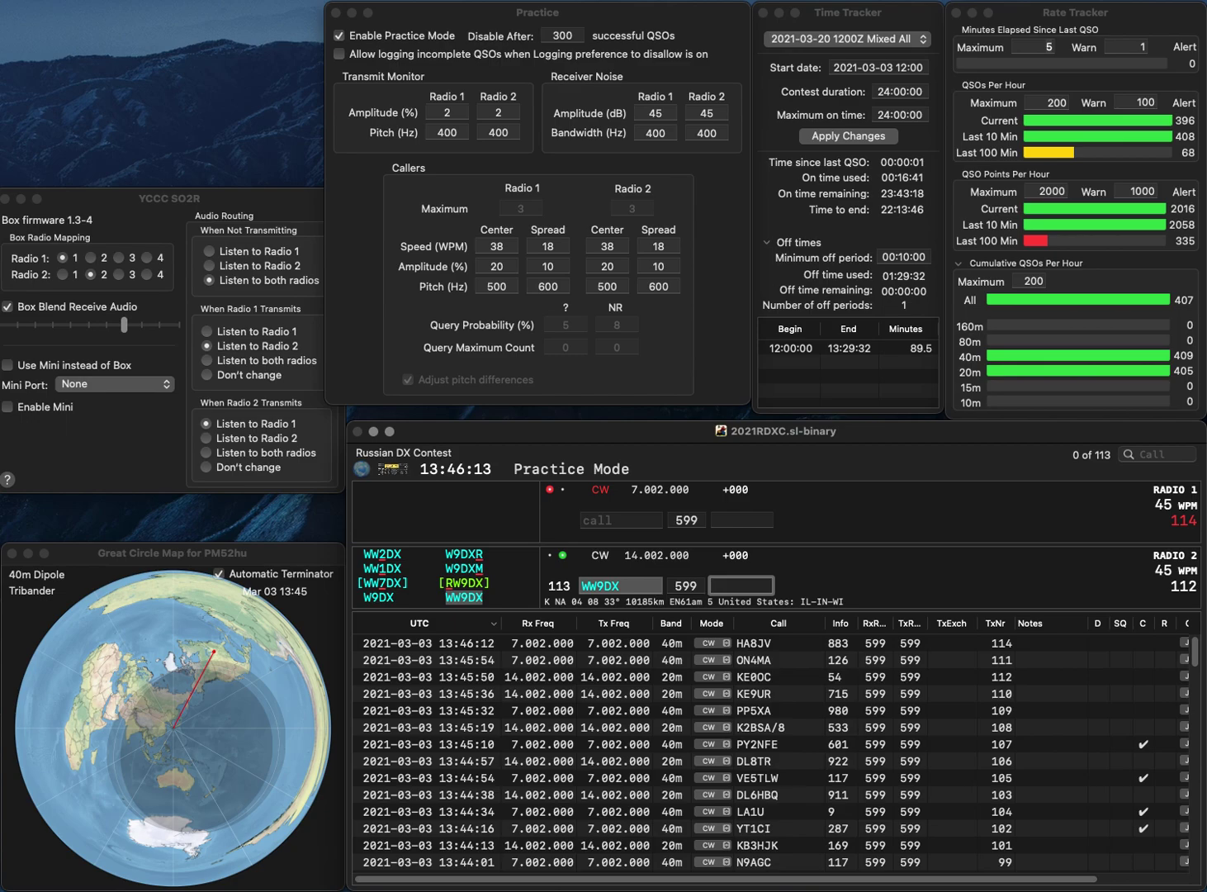
{"action": "type", "text": "994"}
{"action": "key", "text": "Return"}
Enter the partial call BDW on Radio 1 and the call KE6PR on Radio 2, sending to each station
{"action": "type", "text": "BDW"}
{"action": "key", "text": "Return"}
{"action": "type", "text": "KE6PR"}
{"action": "key", "text": "Return"}
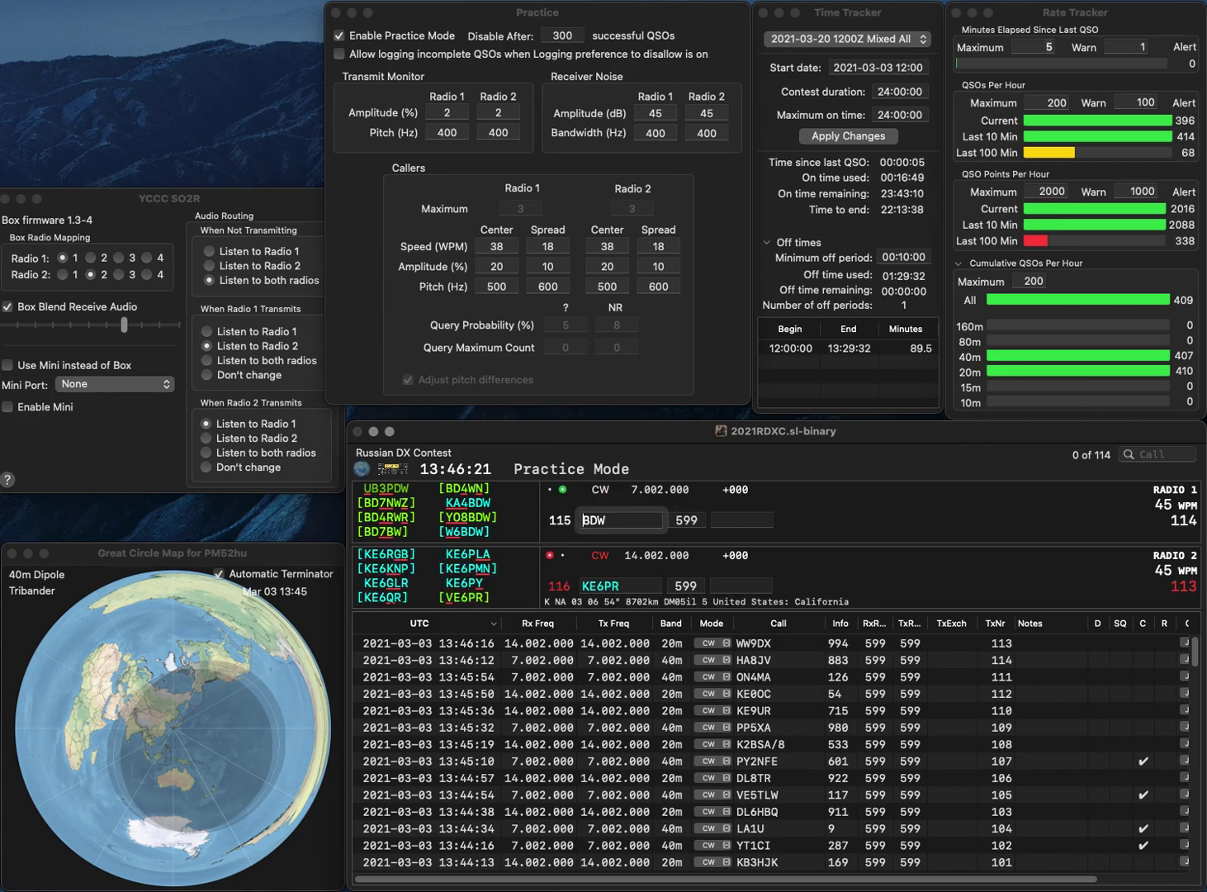
{"action": "type", "text": "VK6"}
{"action": "key", "text": "Delete"}
{"action": "key", "text": "Return"}
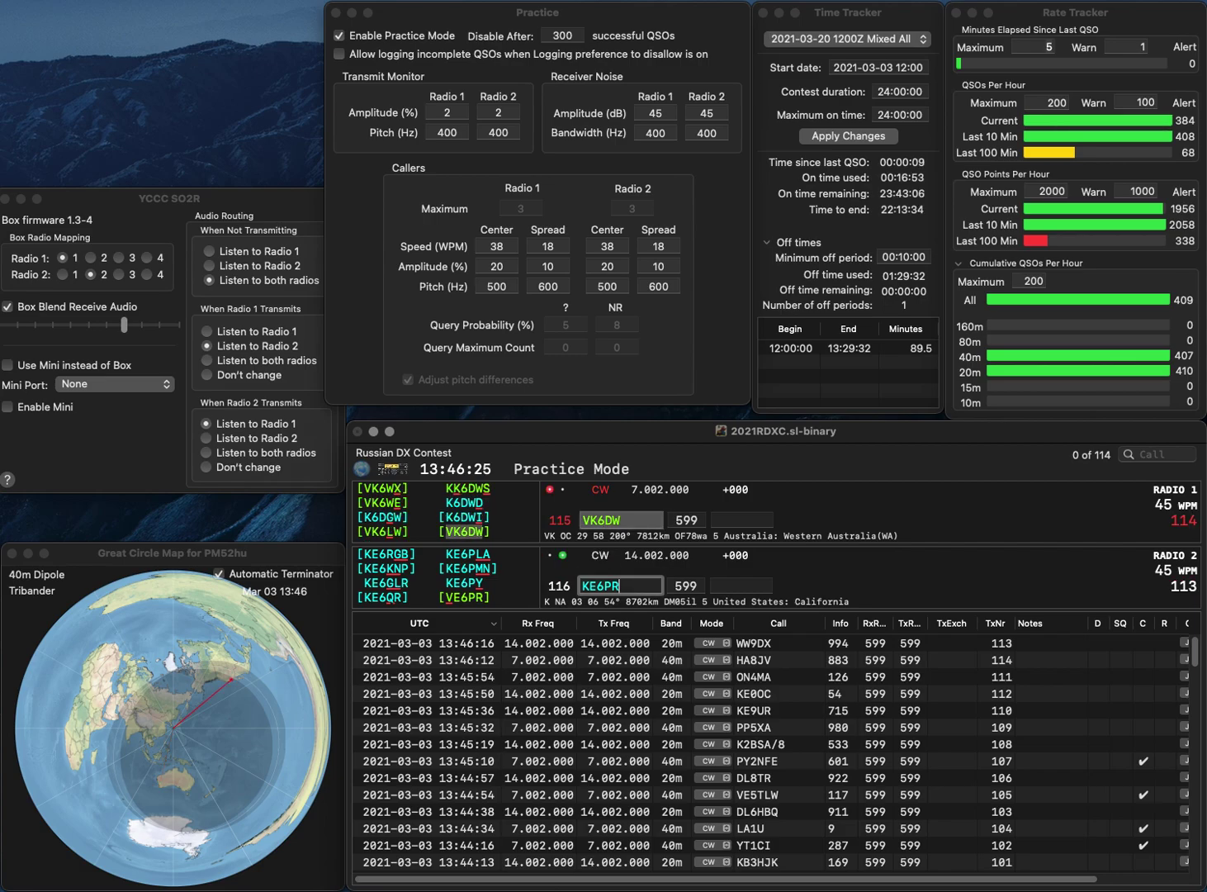
{"action": "type", "text": "V"}
{"action": "key", "text": "Delete"}
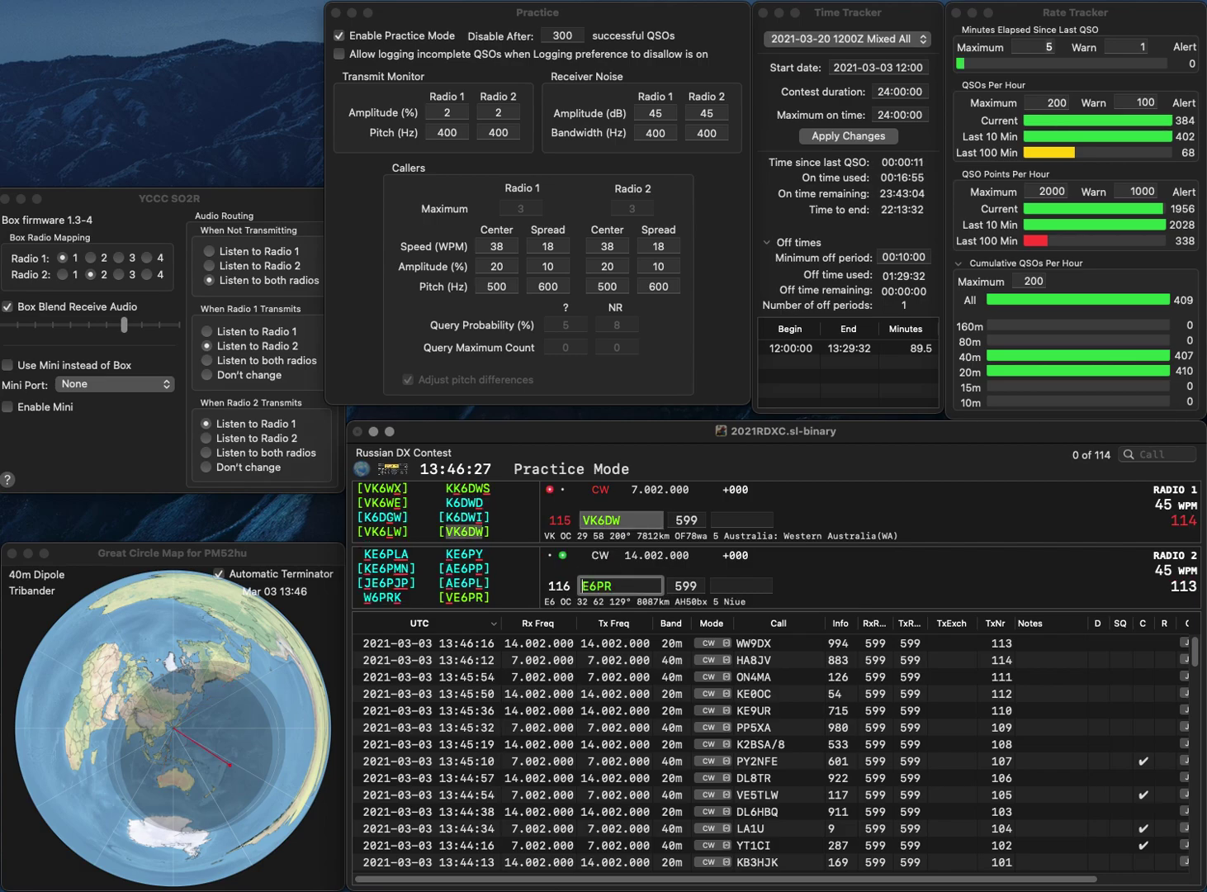
{"action": "key", "text": "Return"}
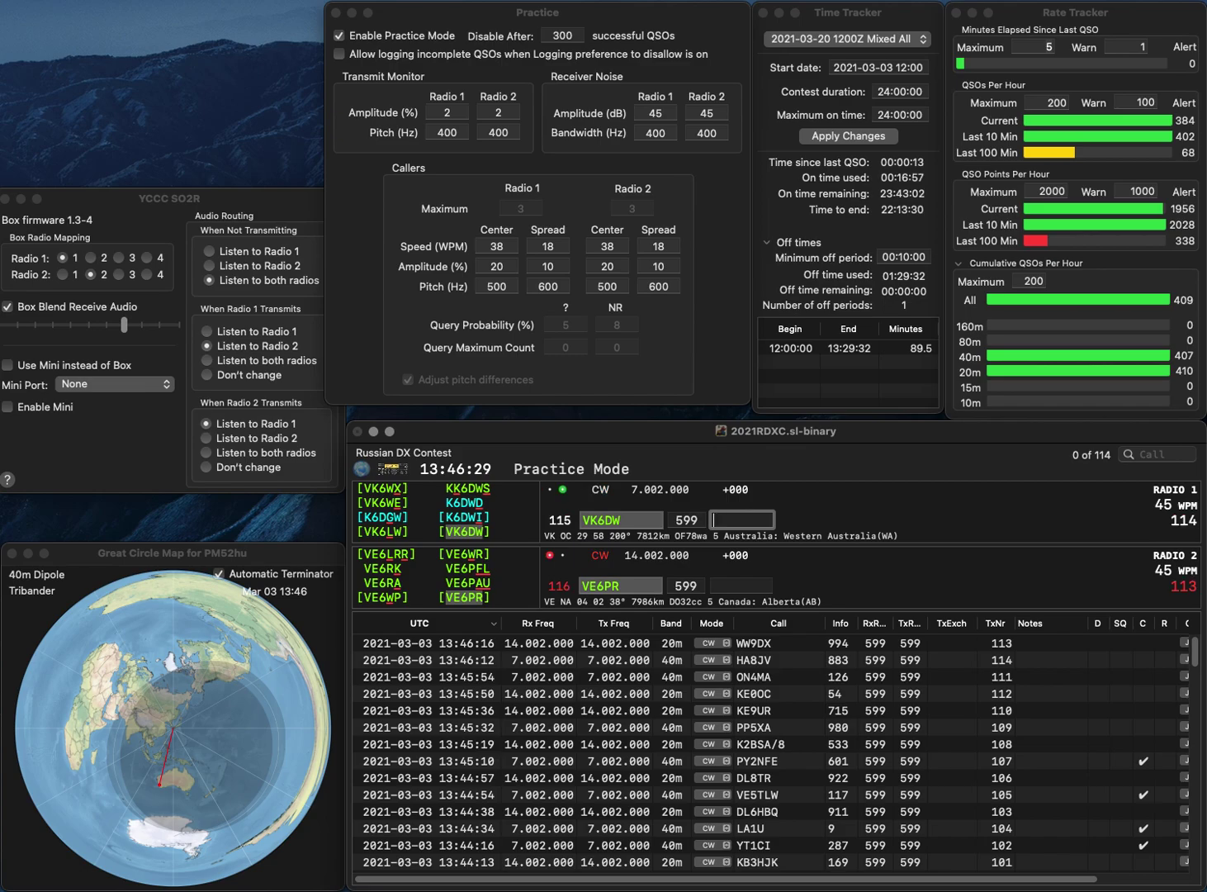
{"action": "type", "text": "555"}
{"action": "key", "text": "Return"}
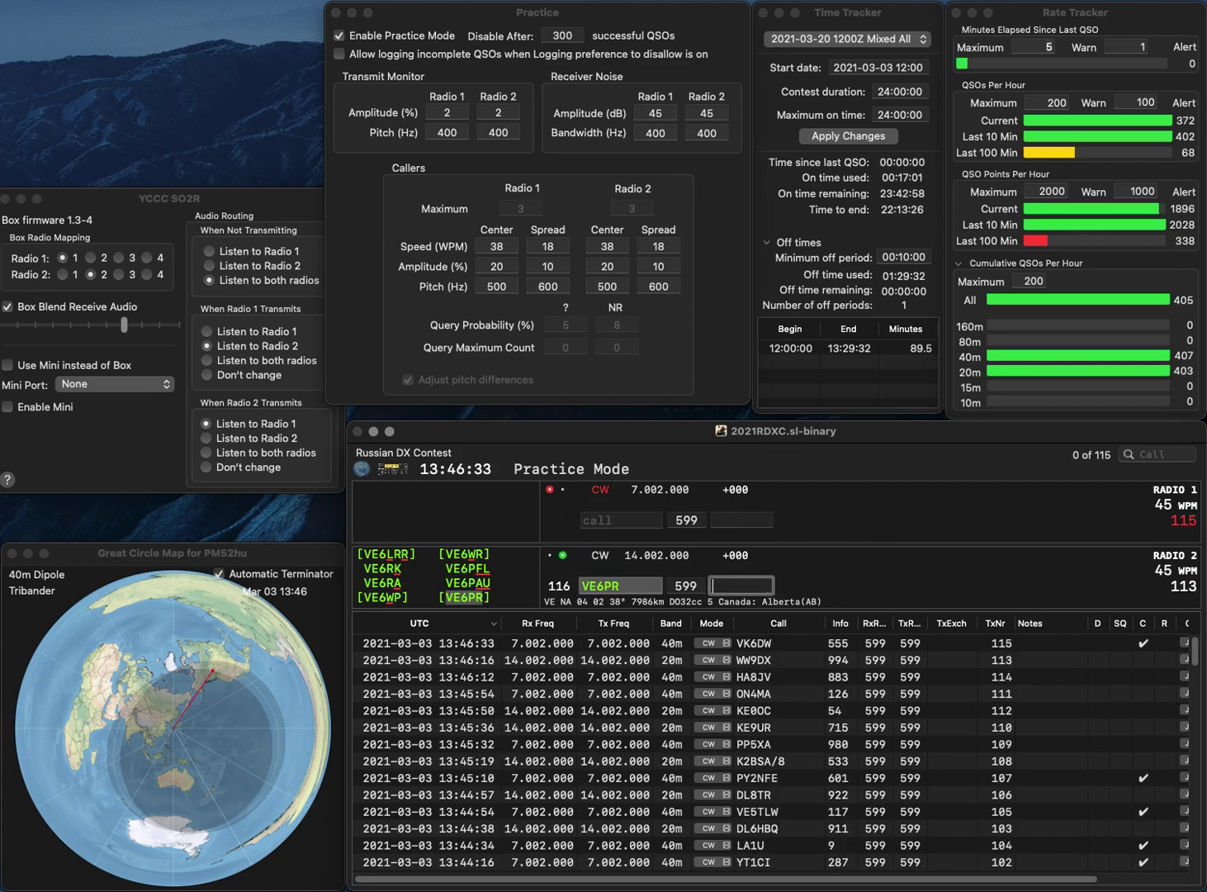
{"action": "type", "text": "987"}
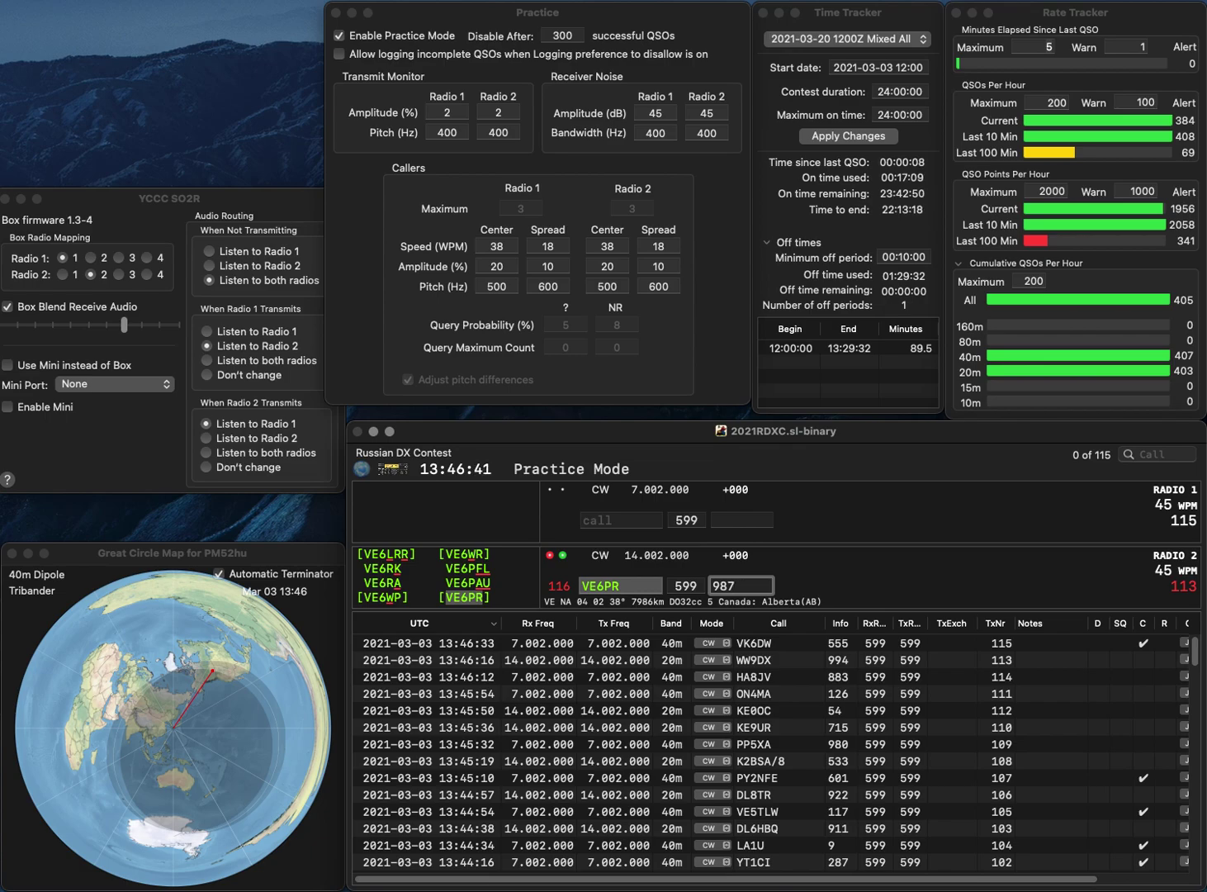
{"action": "key", "text": "Return"}
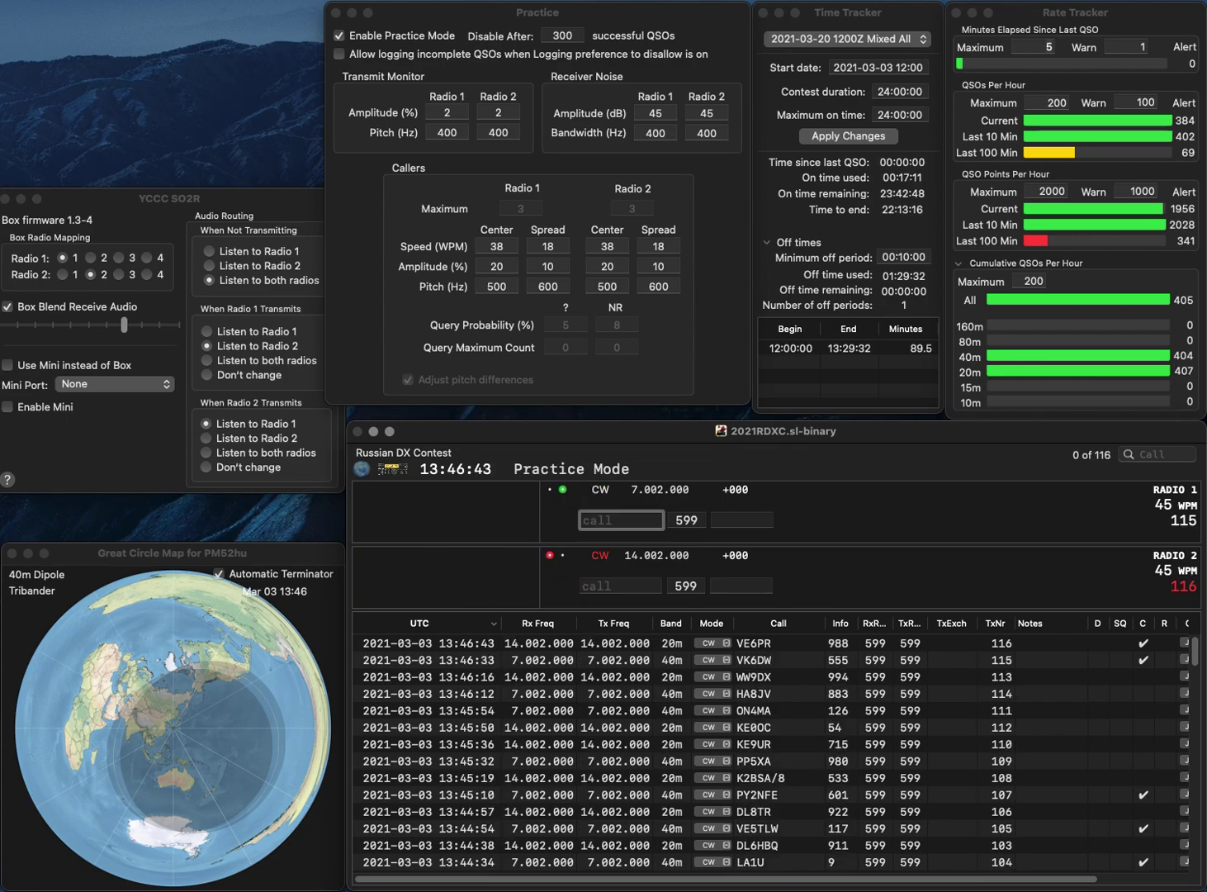
{"action": "type", "text": "MMNA"}
{"action": "key", "text": "Return"}
{"action": "type", "text": "N2ZX"}
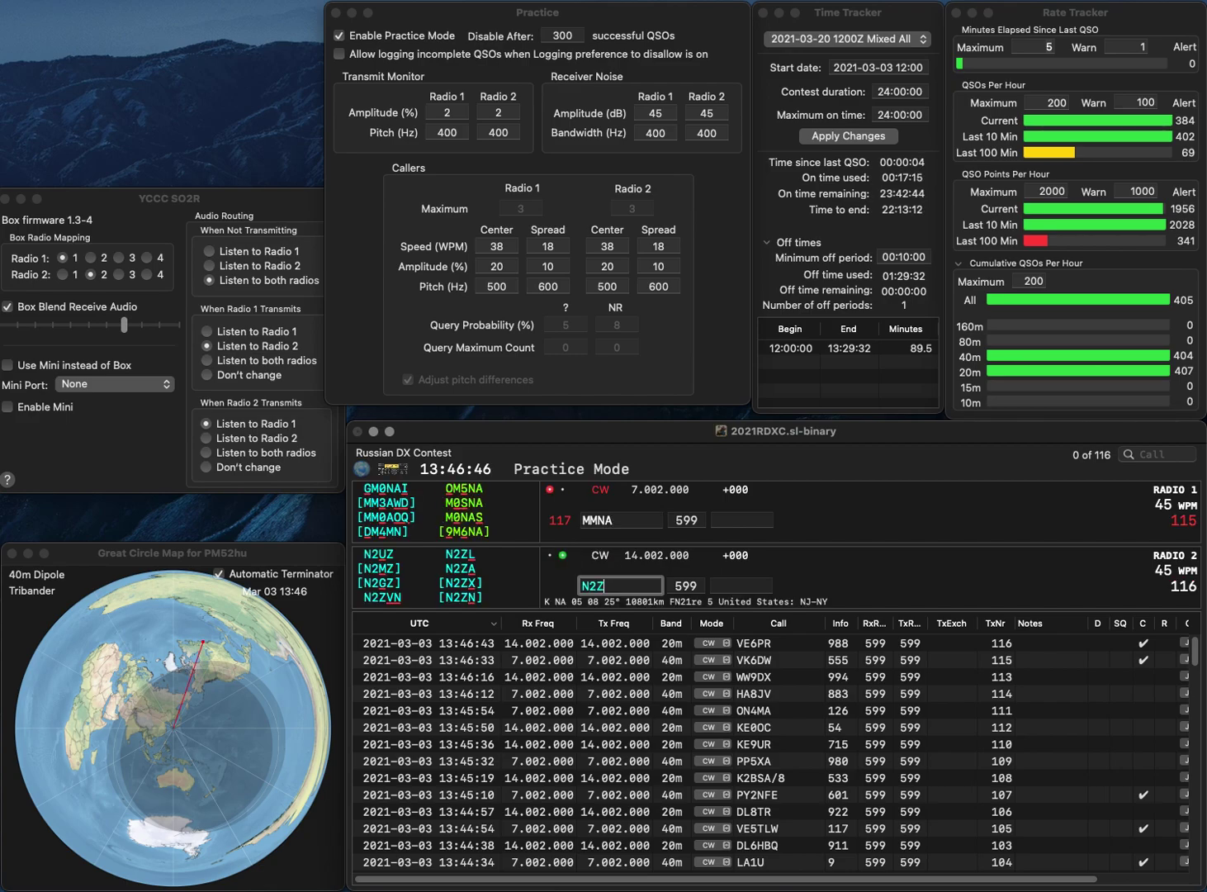
{"action": "key", "text": "Return"}
{"action": "type", "text": "M"}
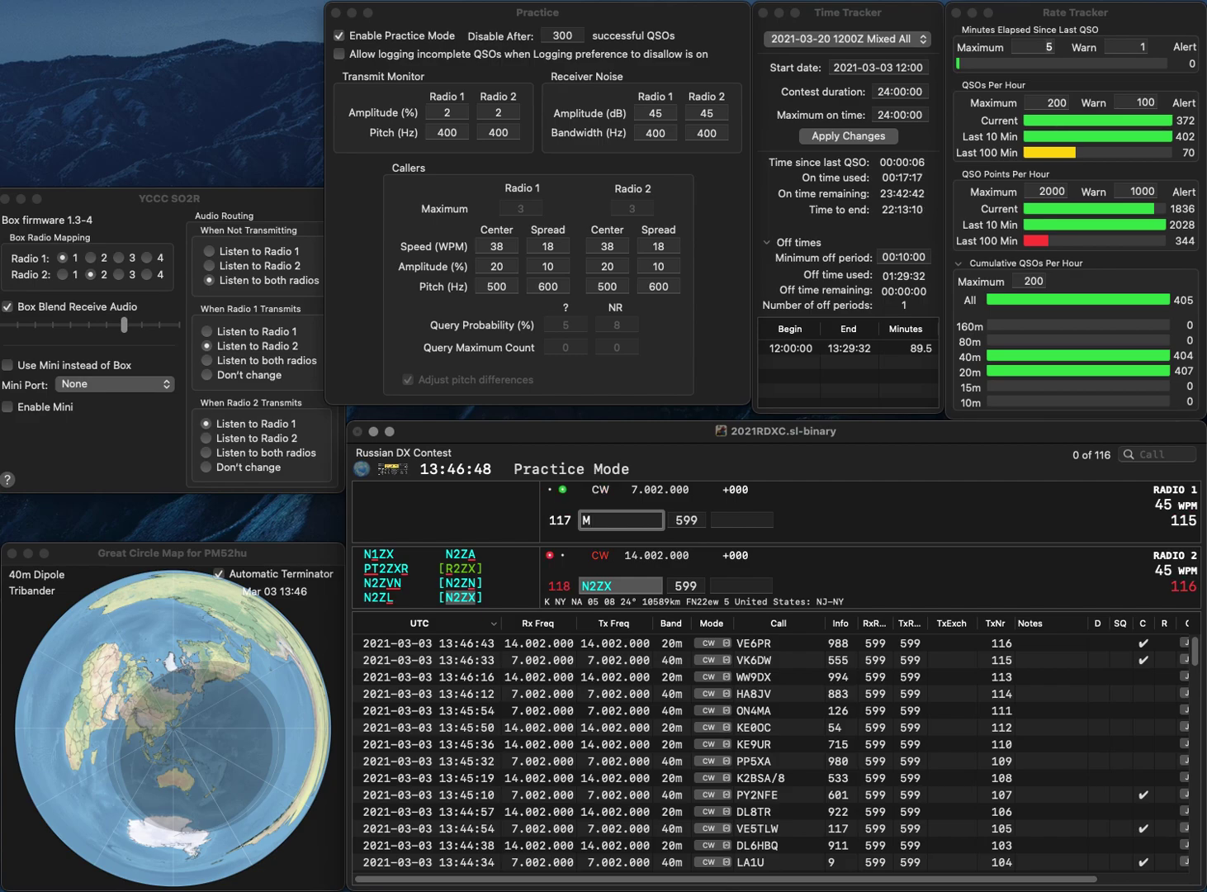
{"action": "type", "text": "N5A"}
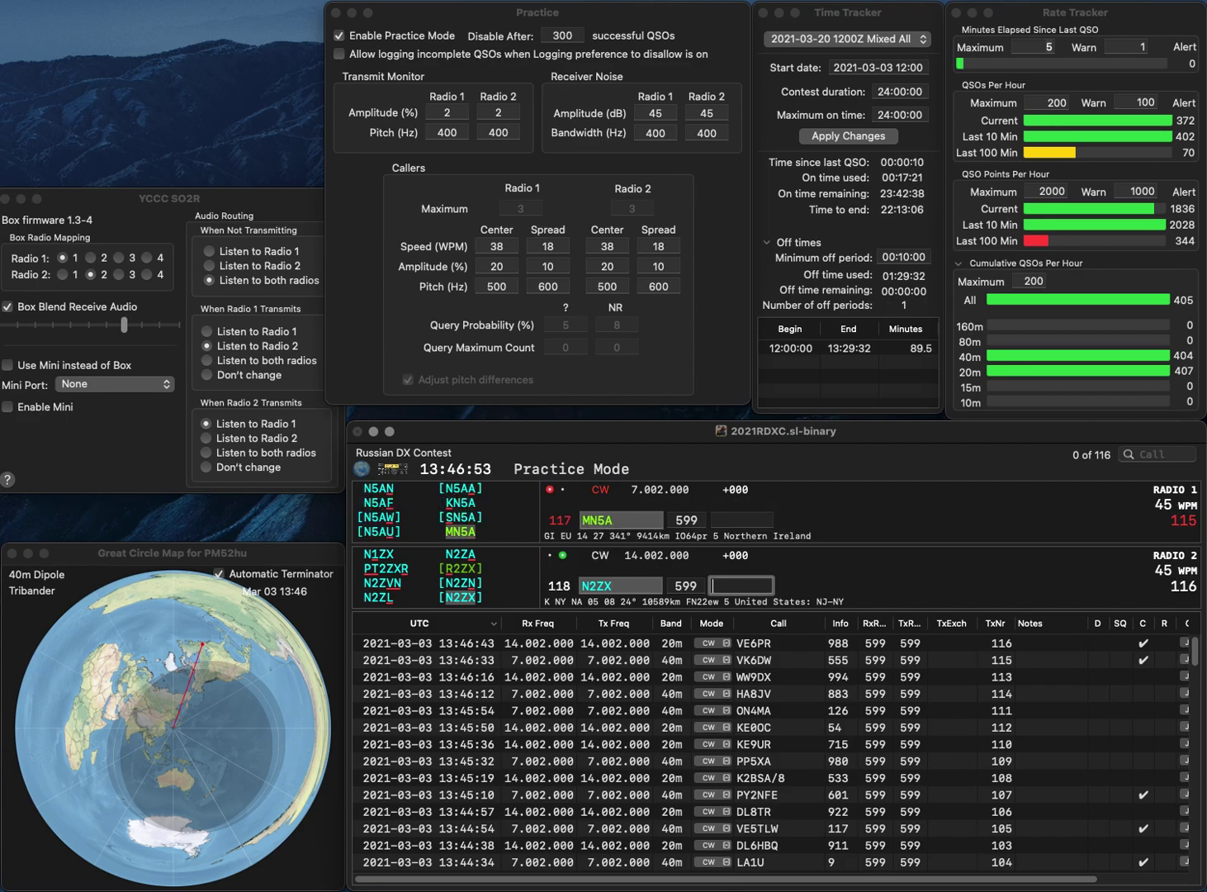
{"action": "type", "text": "510"}
{"action": "key", "text": "Return"}
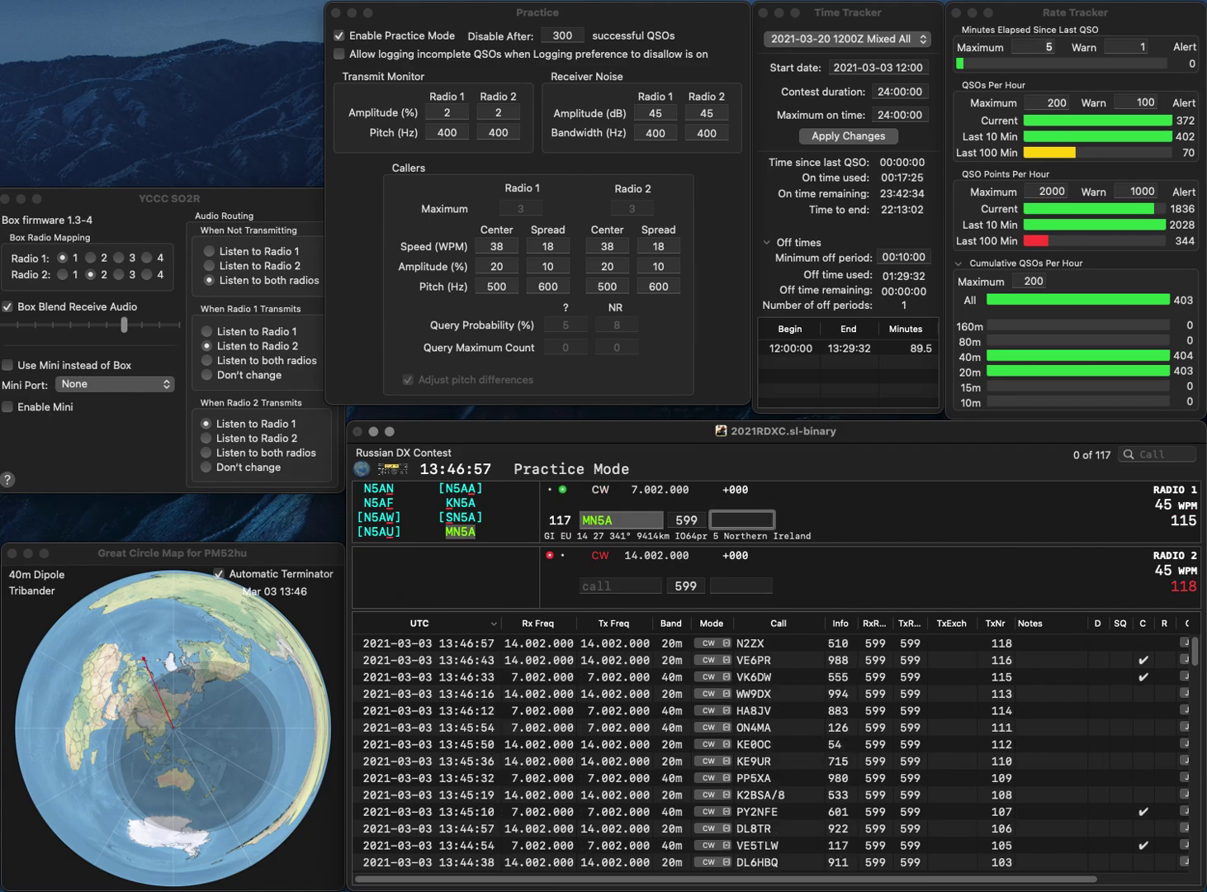
{"action": "type", "text": "964"}
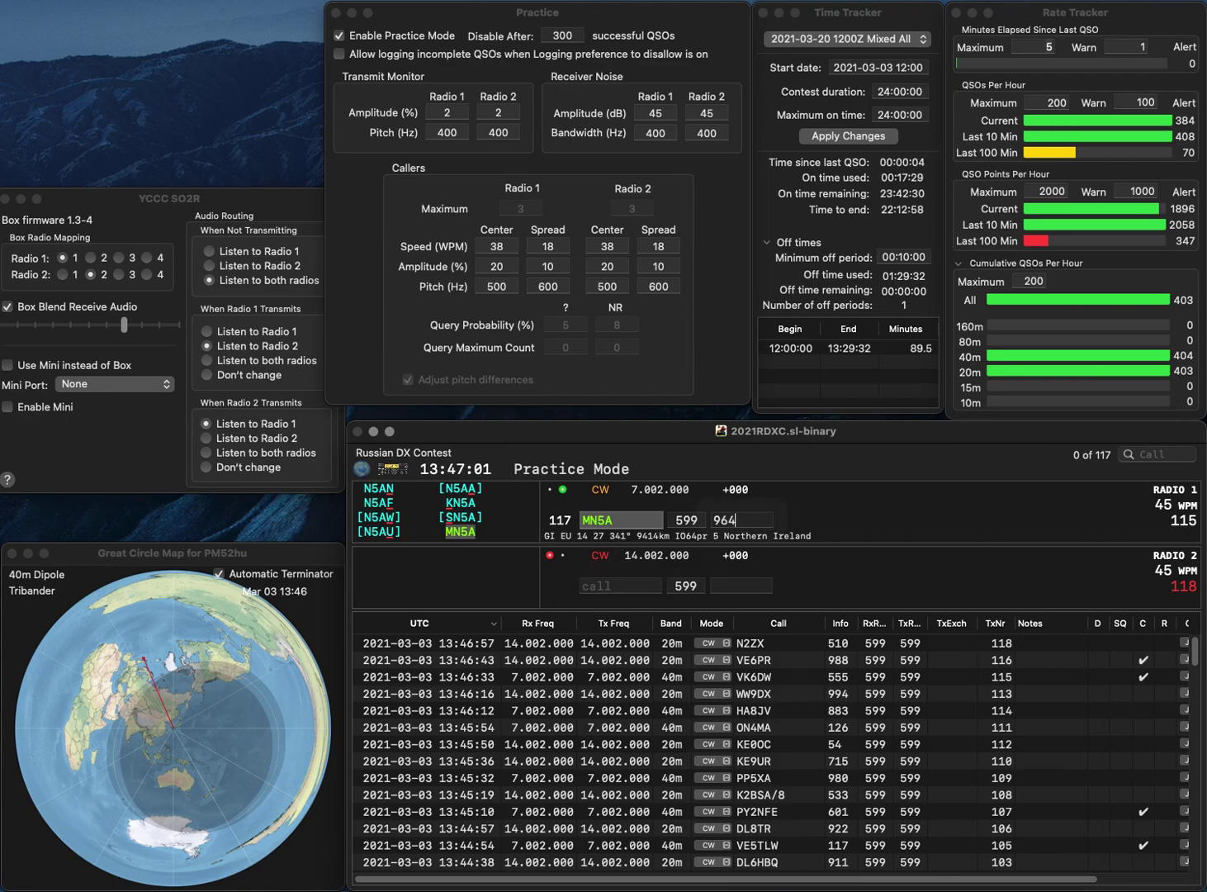
{"action": "key", "text": "Return"}
{"action": "type", "text": "DL5BL"}
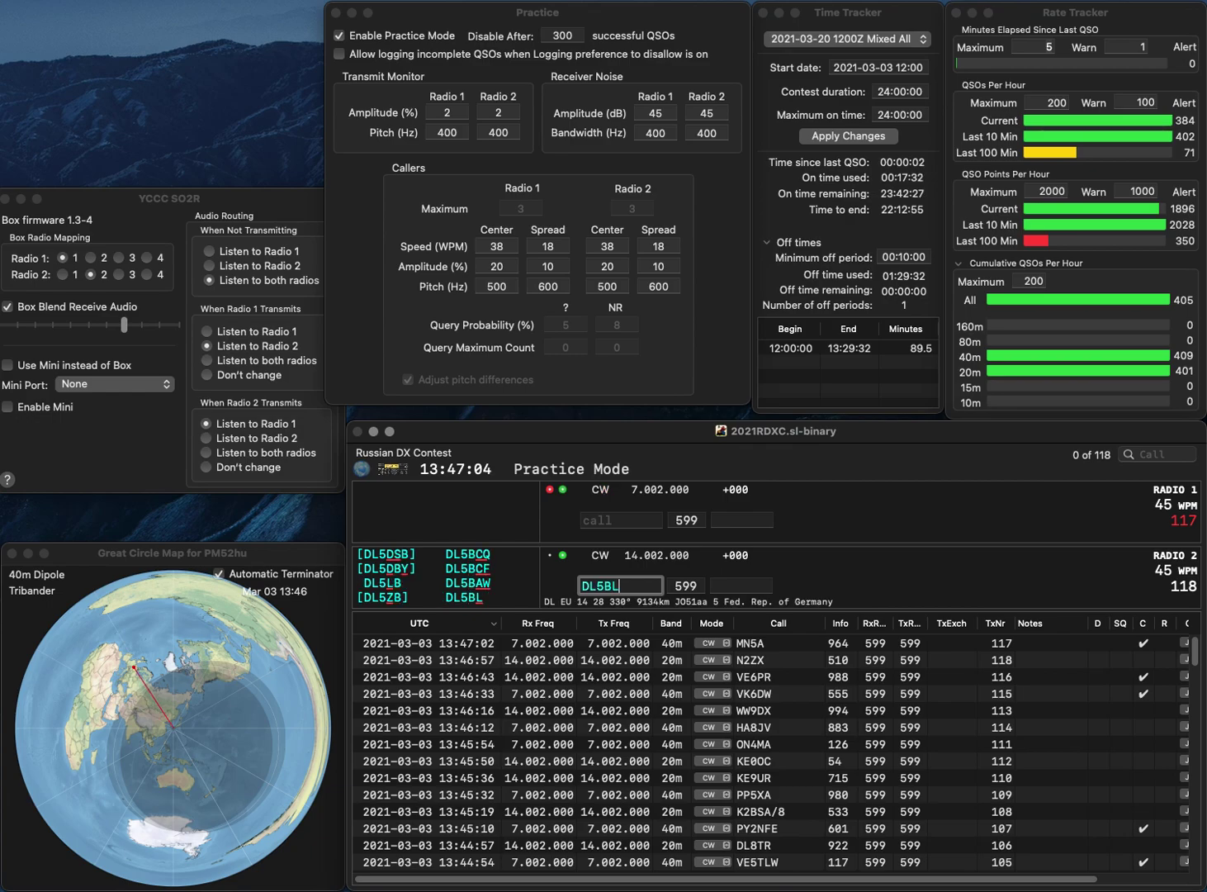
{"action": "key", "text": "Return"}
{"action": "type", "text": "9A2K"}
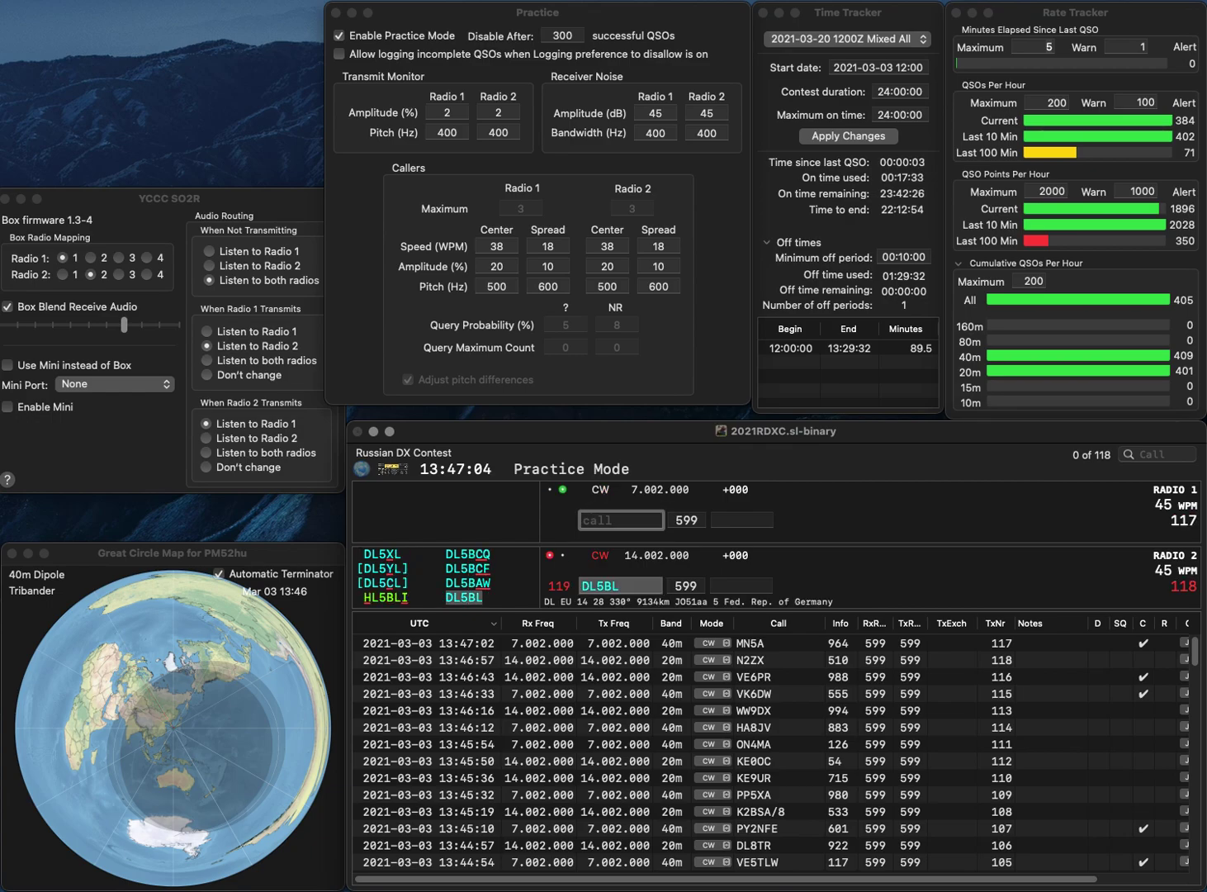
{"action": "type", "text": "I"}
{"action": "key", "text": "Return"}
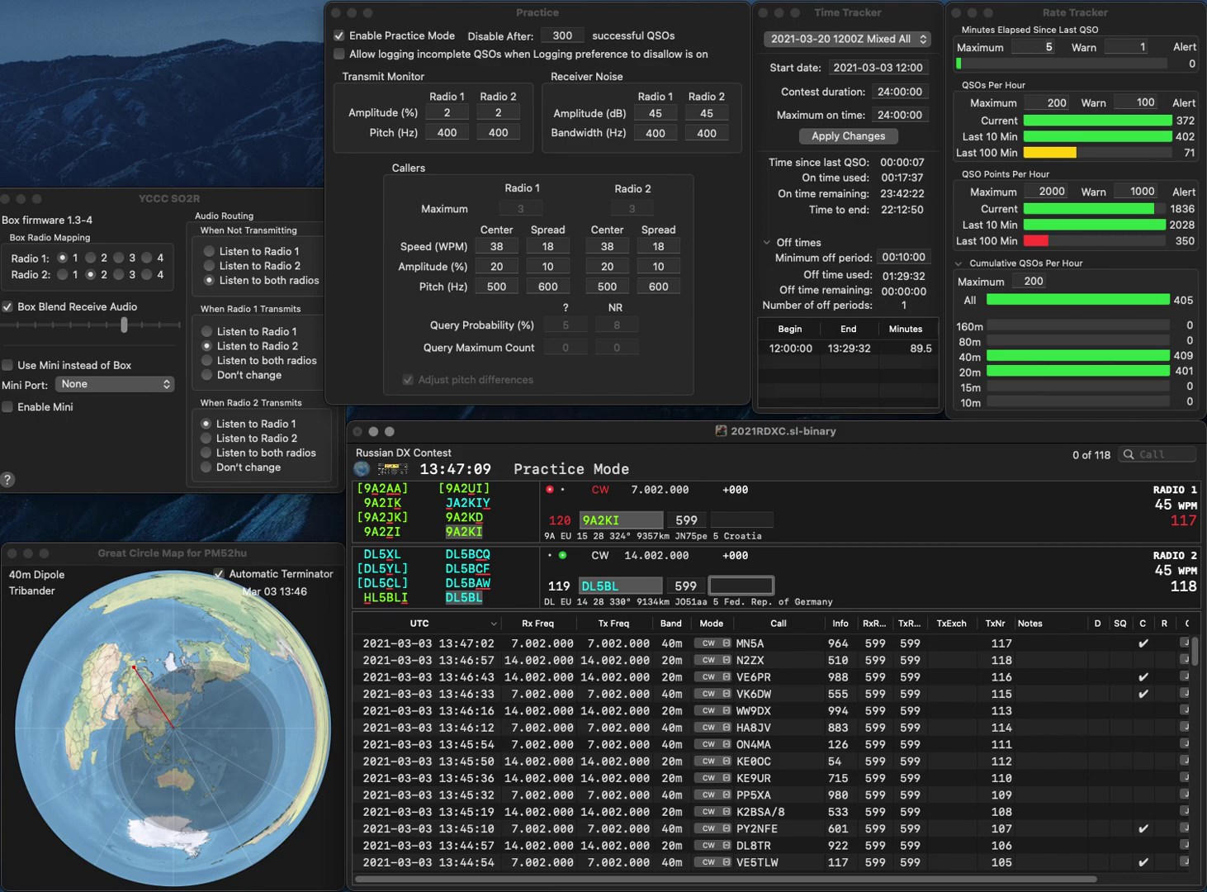
{"action": "type", "text": "619"}
{"action": "key", "text": "Return"}
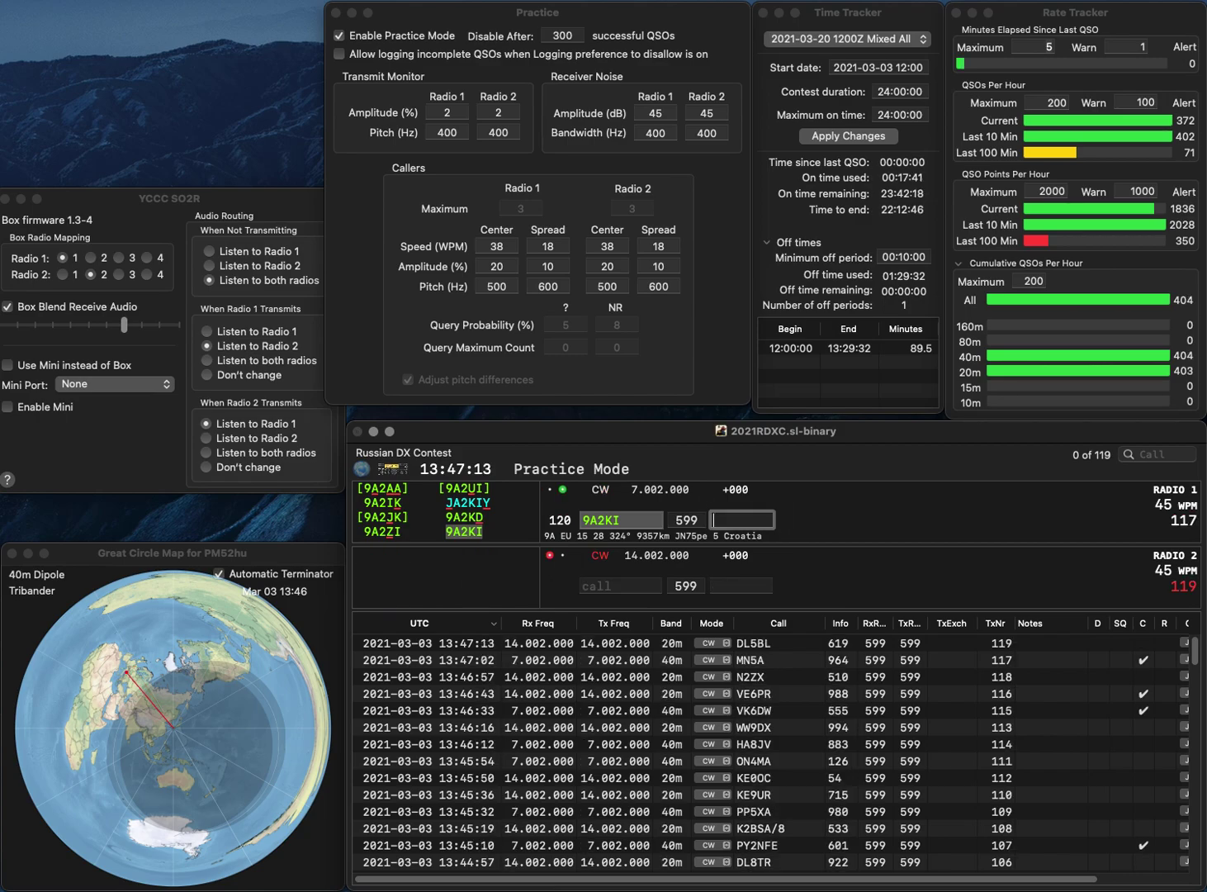
{"action": "type", "text": "542"}
{"action": "key", "text": "Return"}
{"action": "type", "text": "NR6O"}
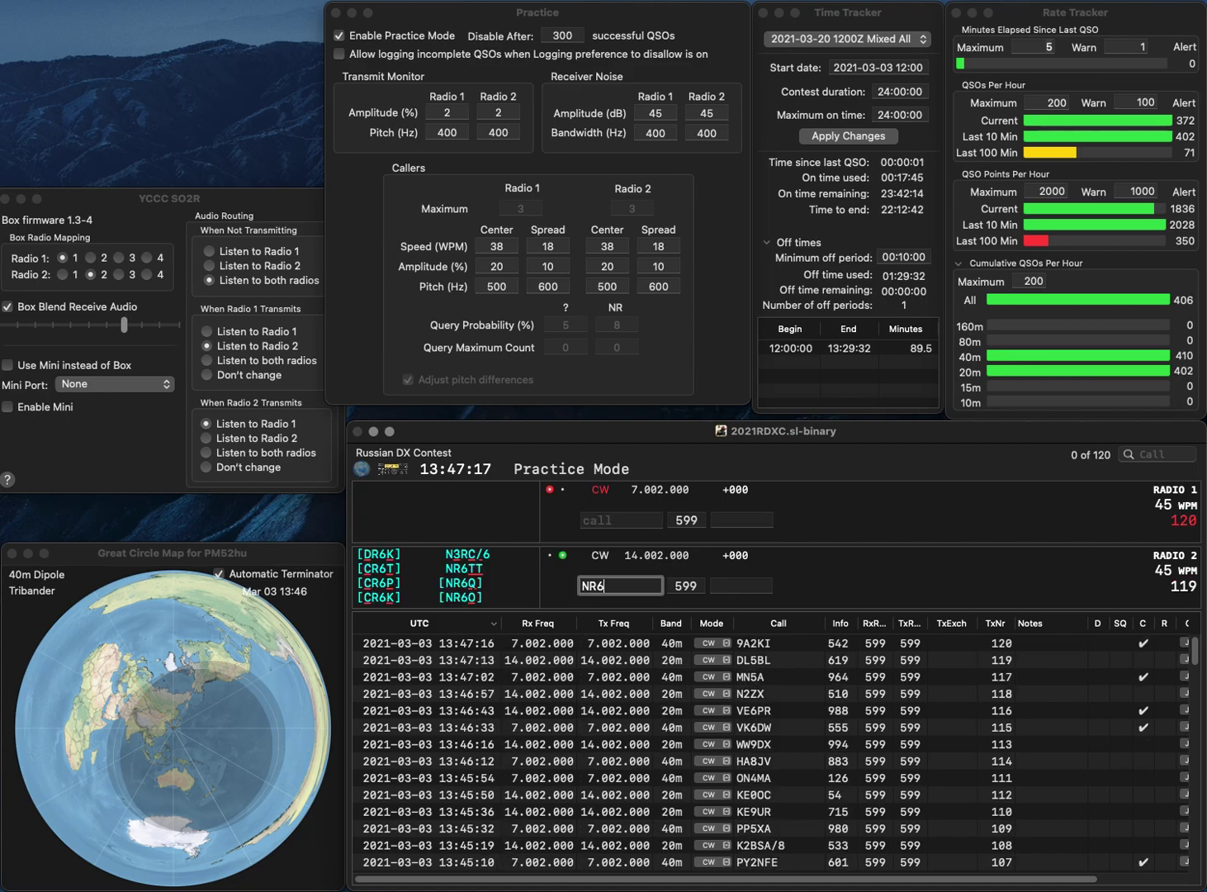
{"action": "key", "text": "Return"}
{"action": "type", "text": "IZ2DPX"}
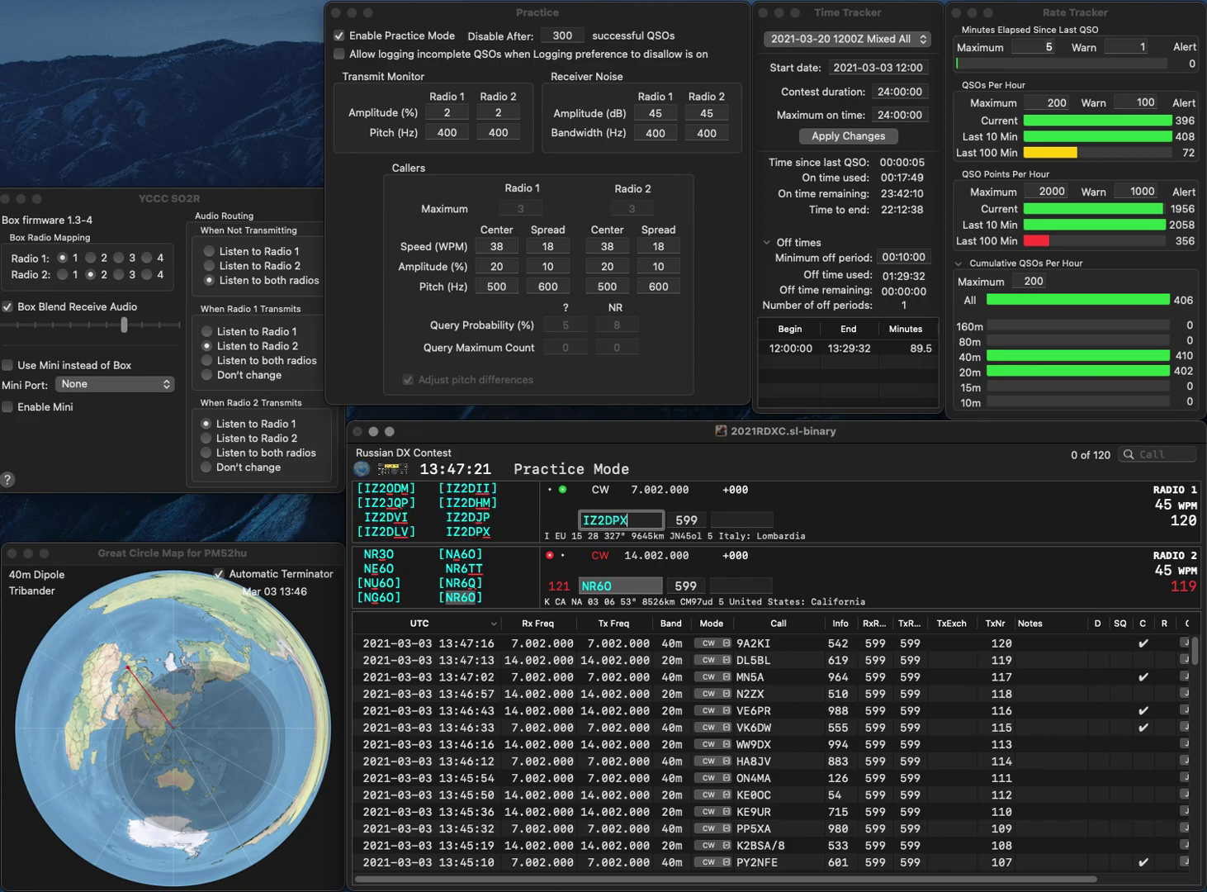
{"action": "key", "text": "Return"}
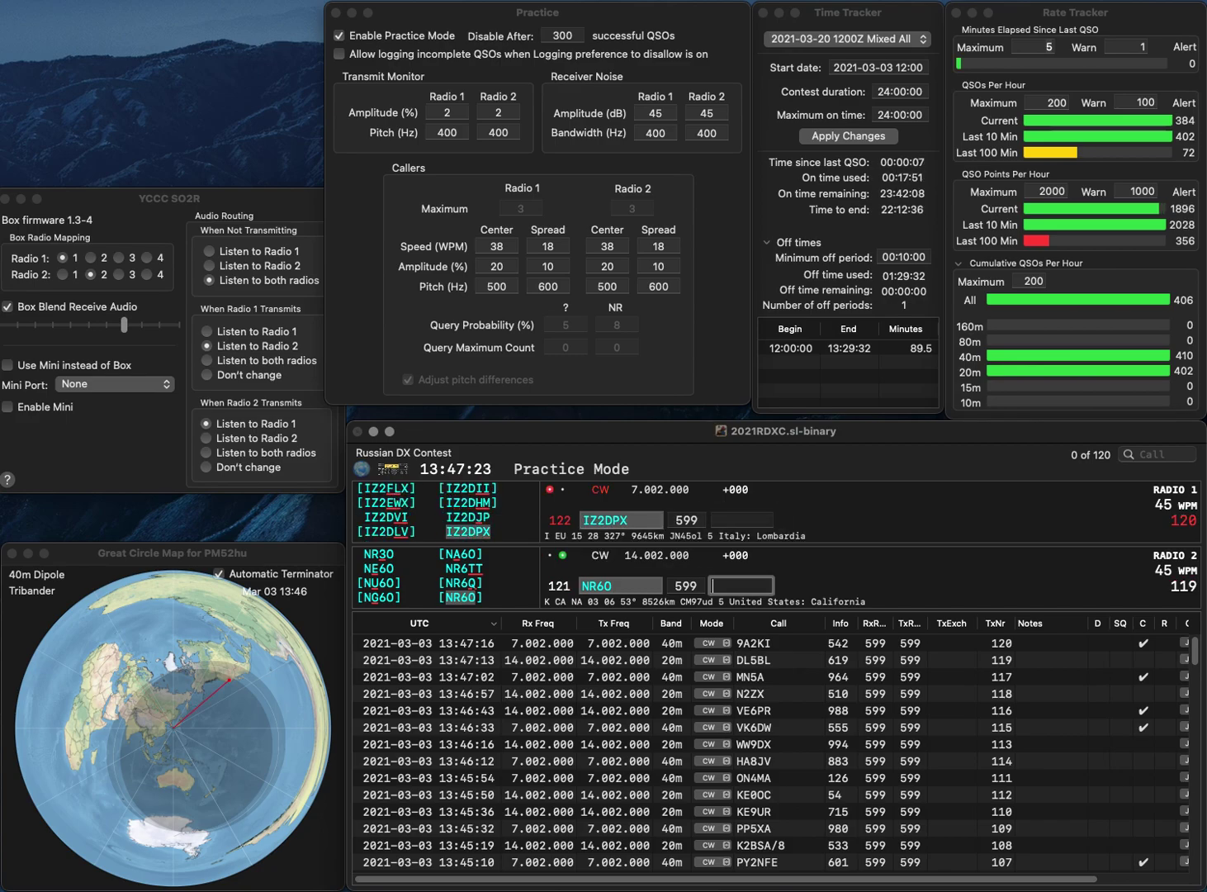
{"action": "type", "text": "191"}
{"action": "key", "text": "Return"}
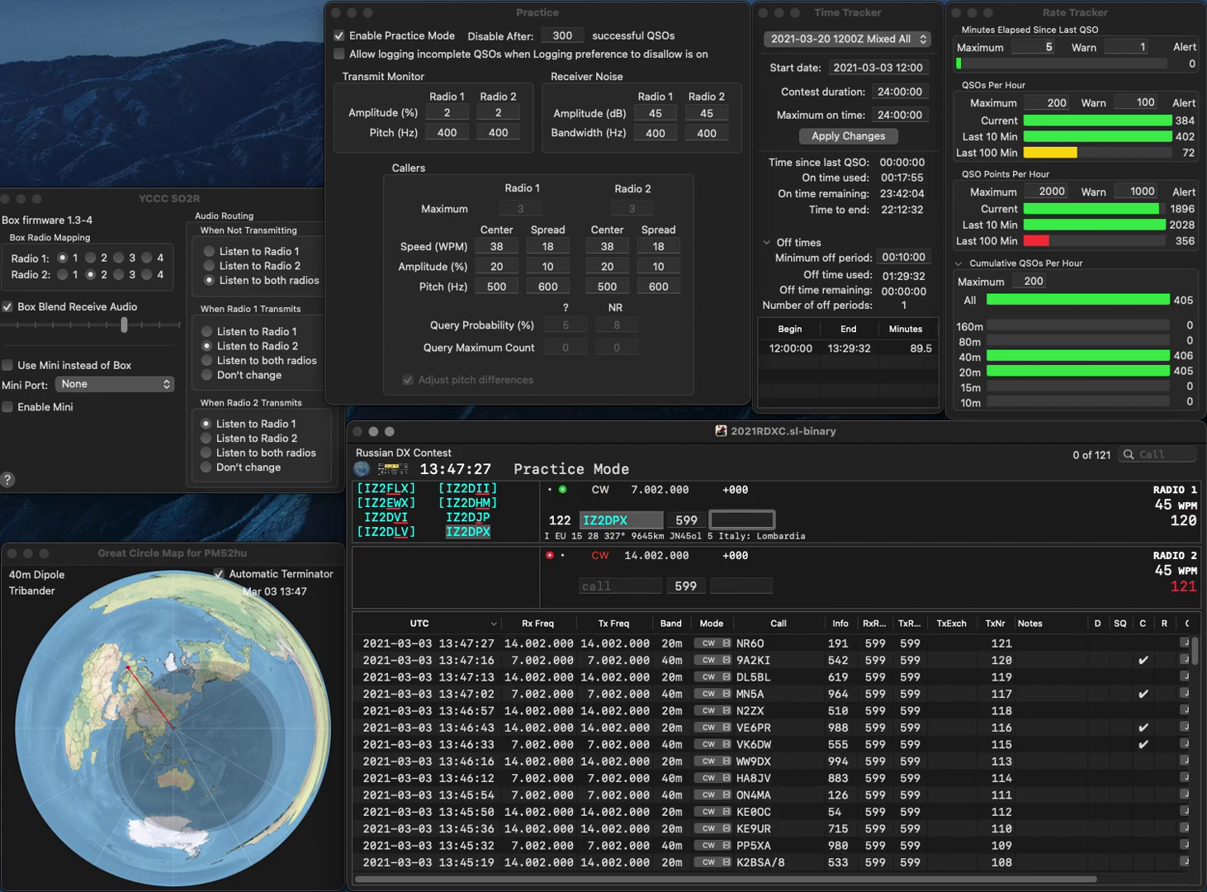
{"action": "type", "text": "74"}
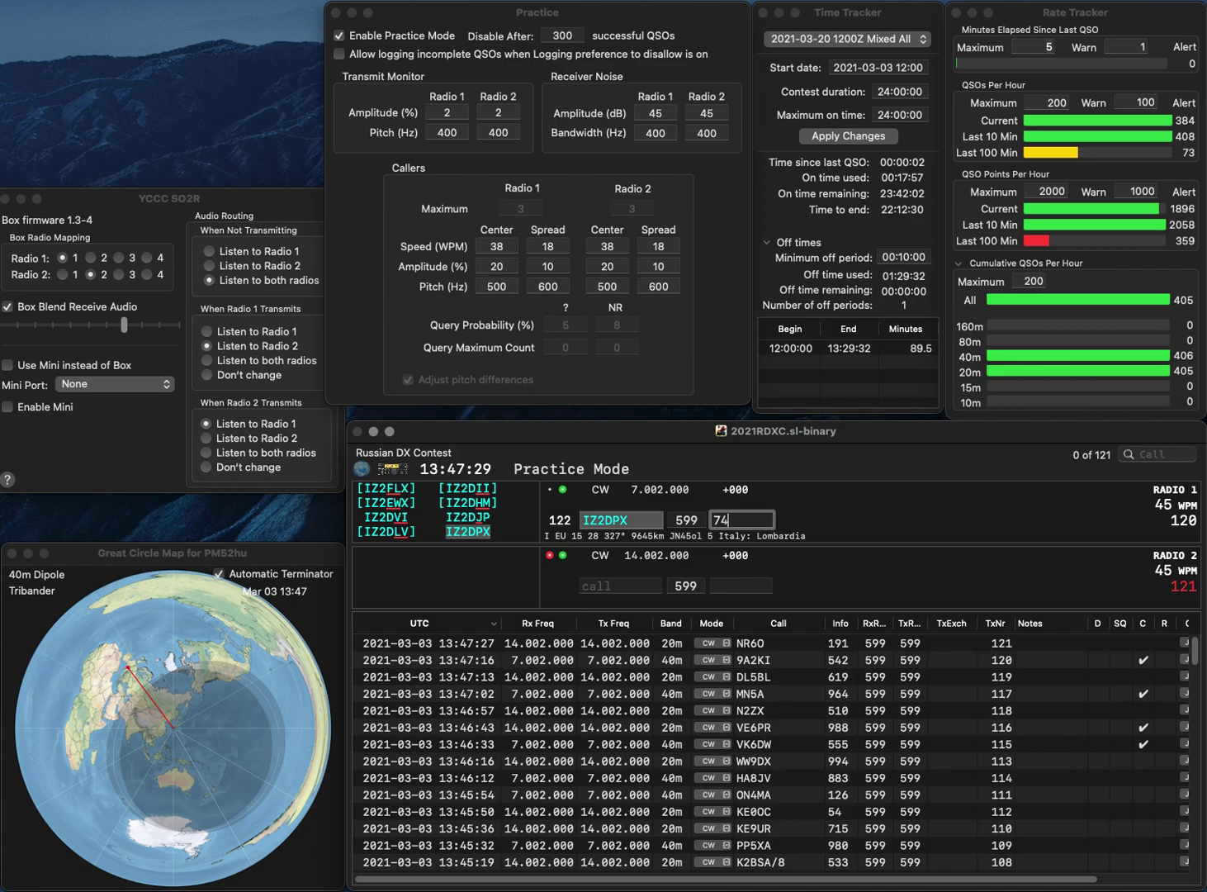
{"action": "key", "text": "Return"}
{"action": "type", "text": "IZ5FDD"}
{"action": "key", "text": "Return"}
{"action": "type", "text": "NA6"}
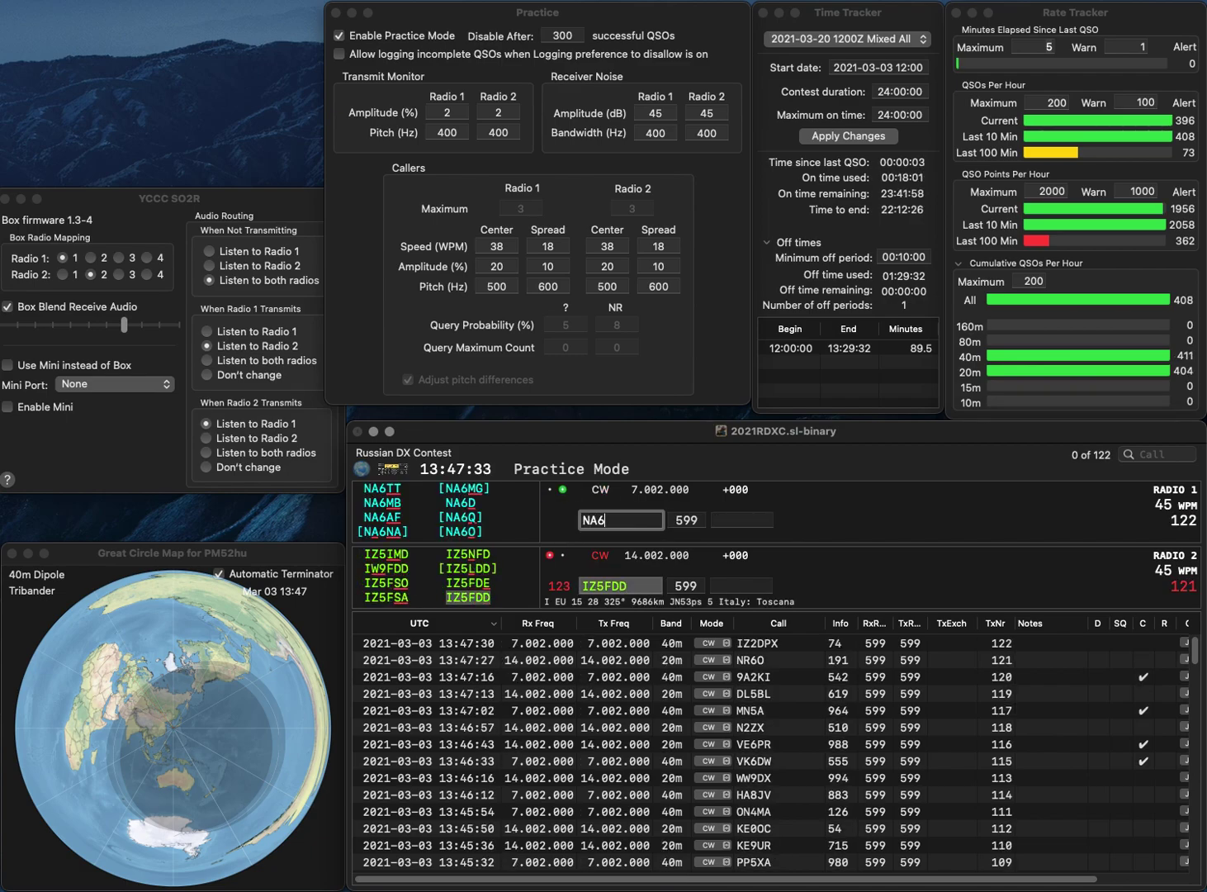
{"action": "type", "text": "MB"}
{"action": "key", "text": "Return"}
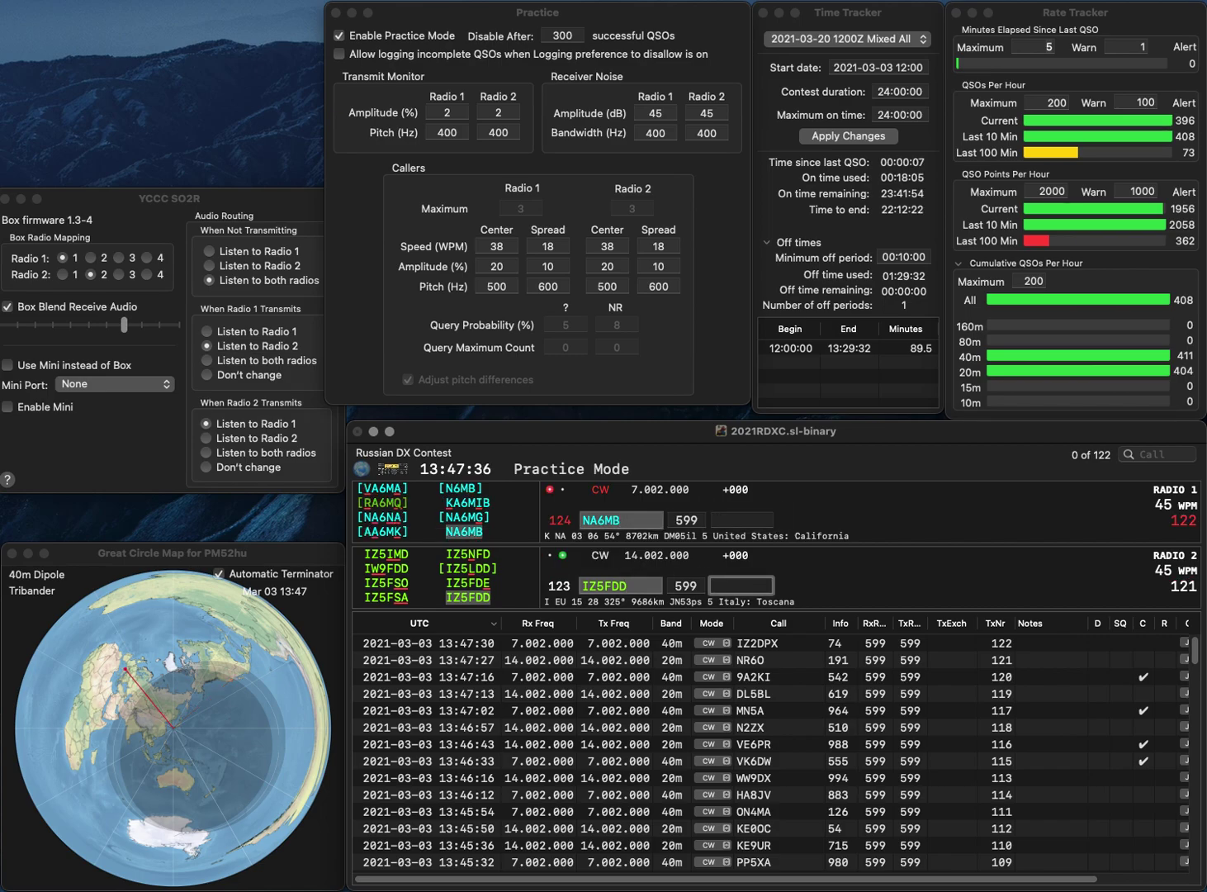
{"action": "type", "text": "302"}
{"action": "key", "text": "Return"}
{"action": "type", "text": "358"}
{"action": "key", "text": "Return"}
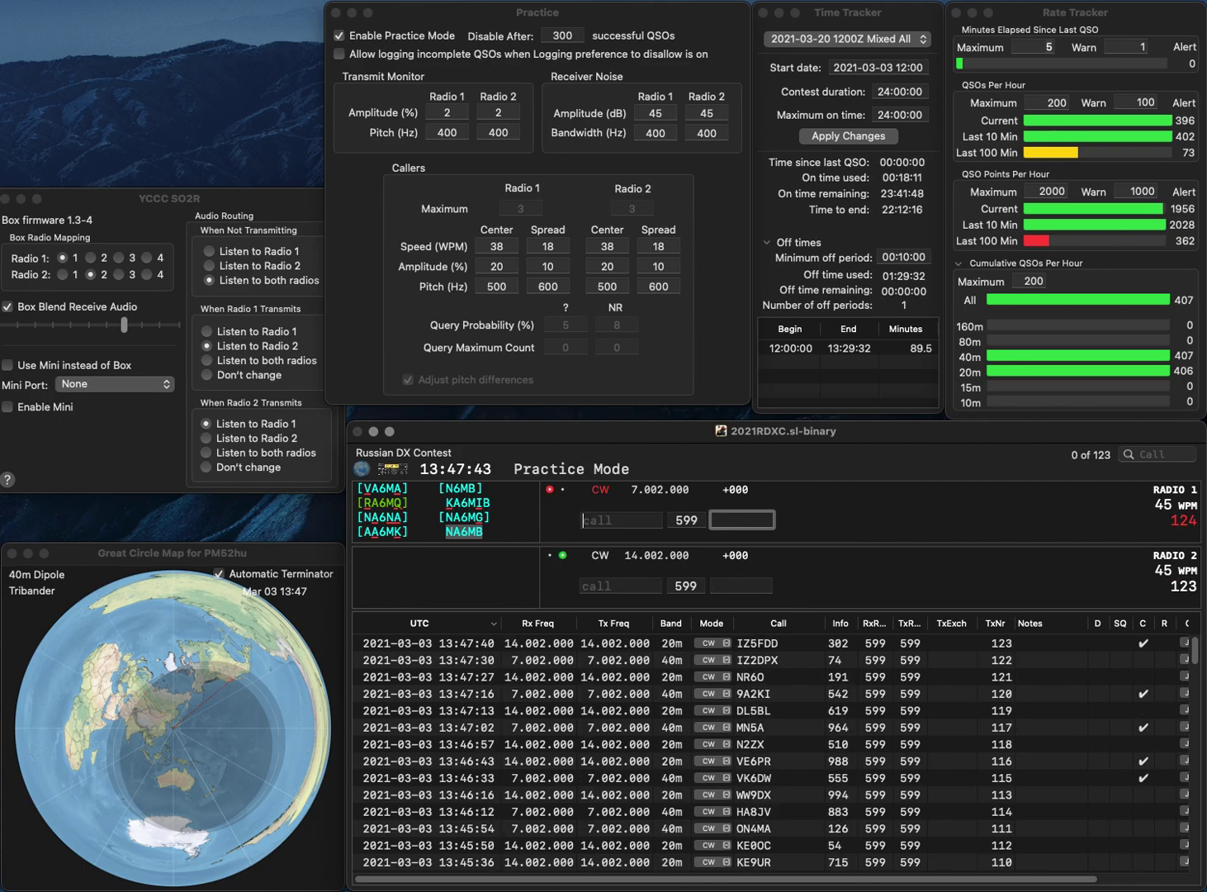
Enter the call SF7W on Radio 2 and the partial call BNHH on Radio 1, sending to each station
{"action": "type", "text": "SF7W"}
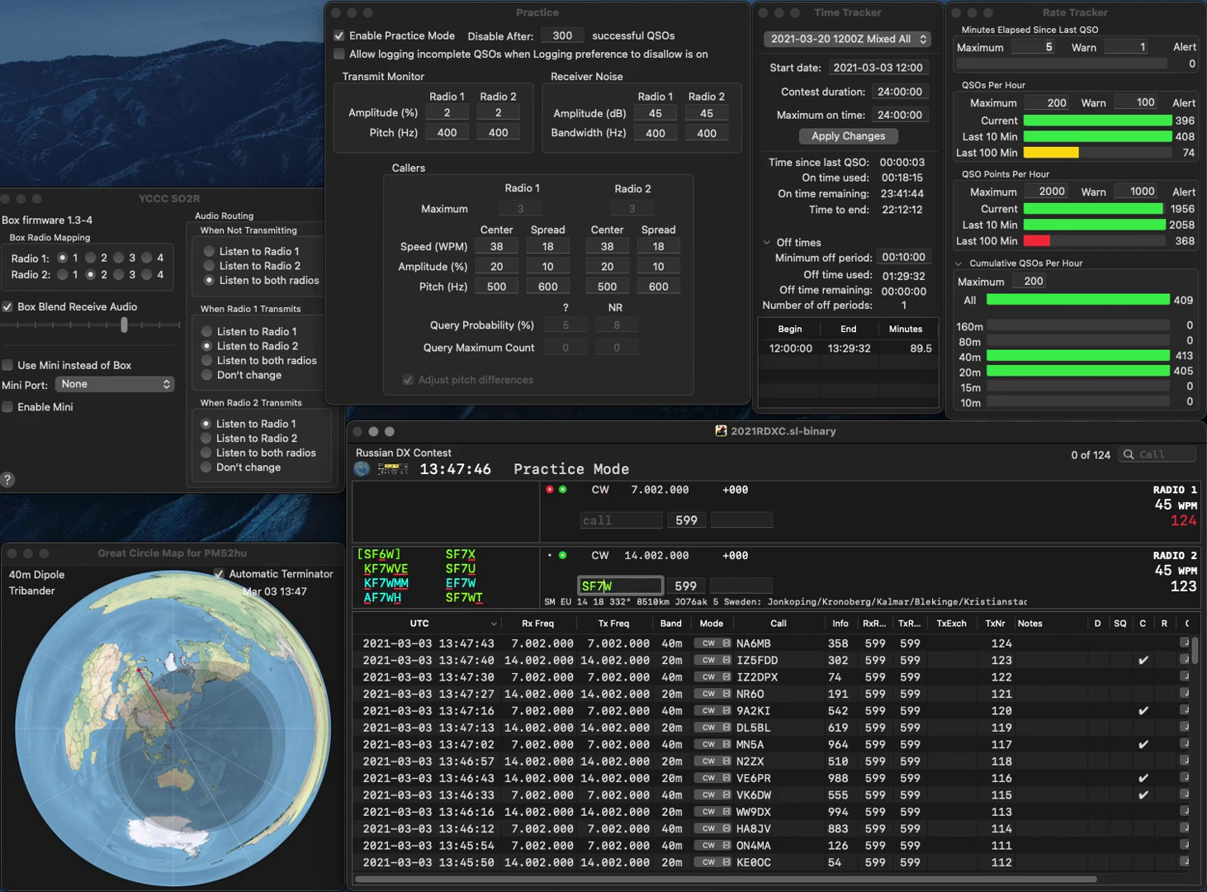
{"action": "key", "text": "Return"}
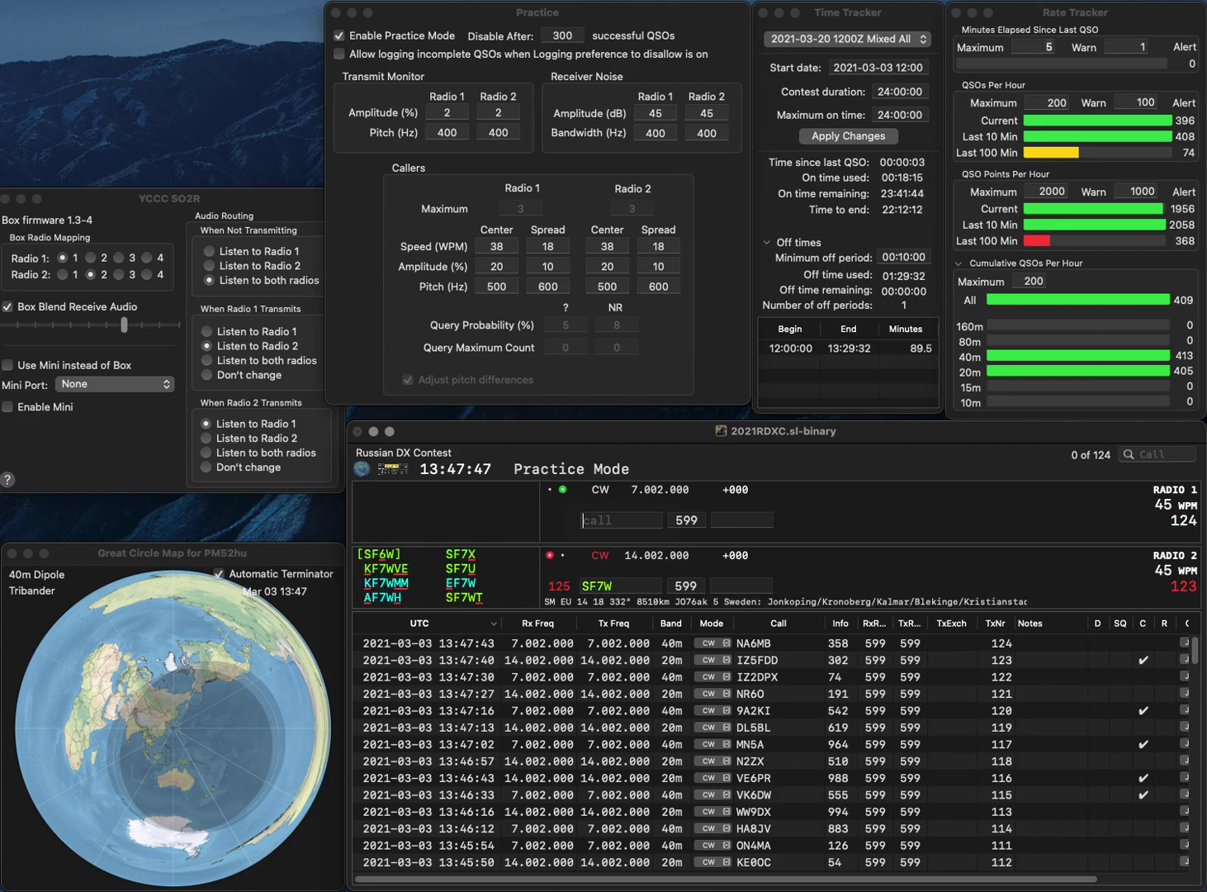
{"action": "type", "text": "BNHH"}
{"action": "key", "text": "Return"}
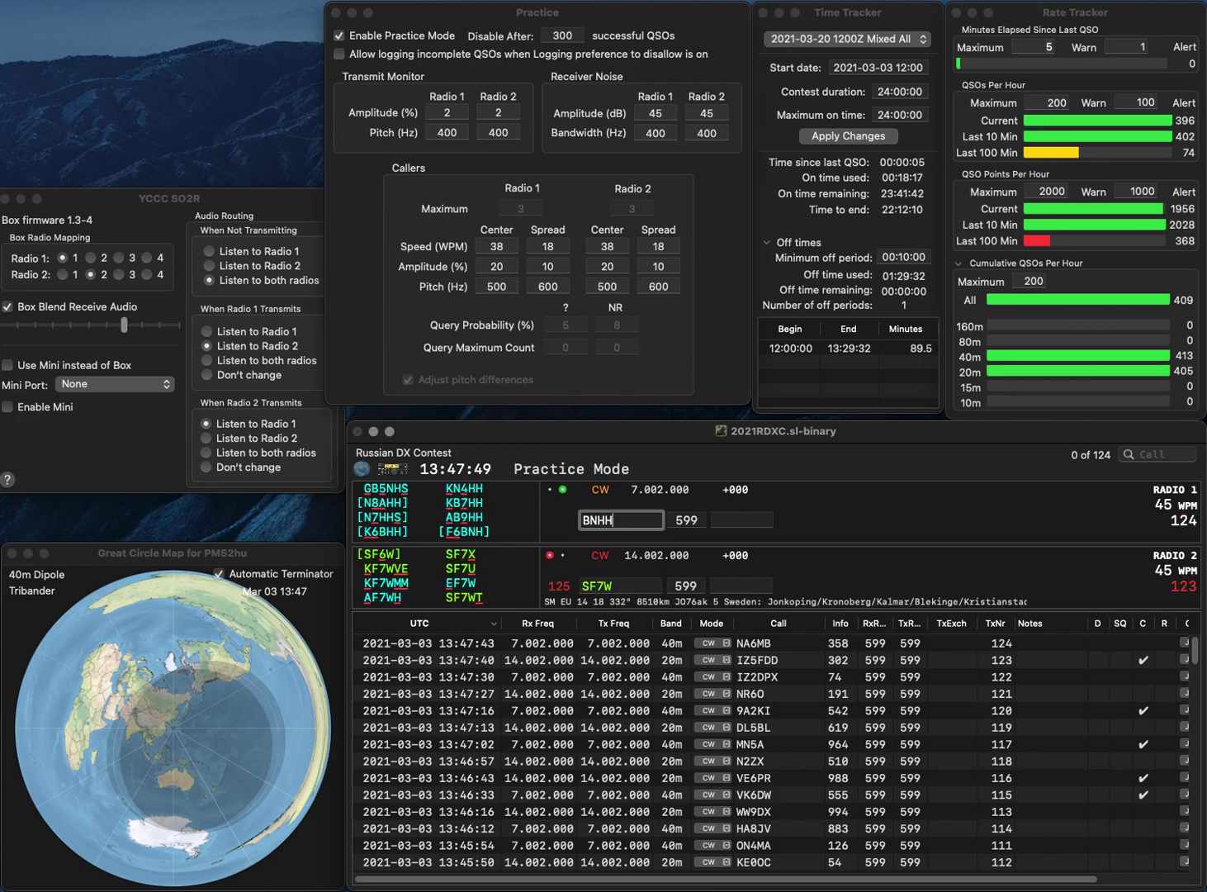
Correct the Radio 2 call to SF6W and send the exchange again
{"action": "key", "text": "BackSpace"}
{"action": "key", "text": "BackSpace"}
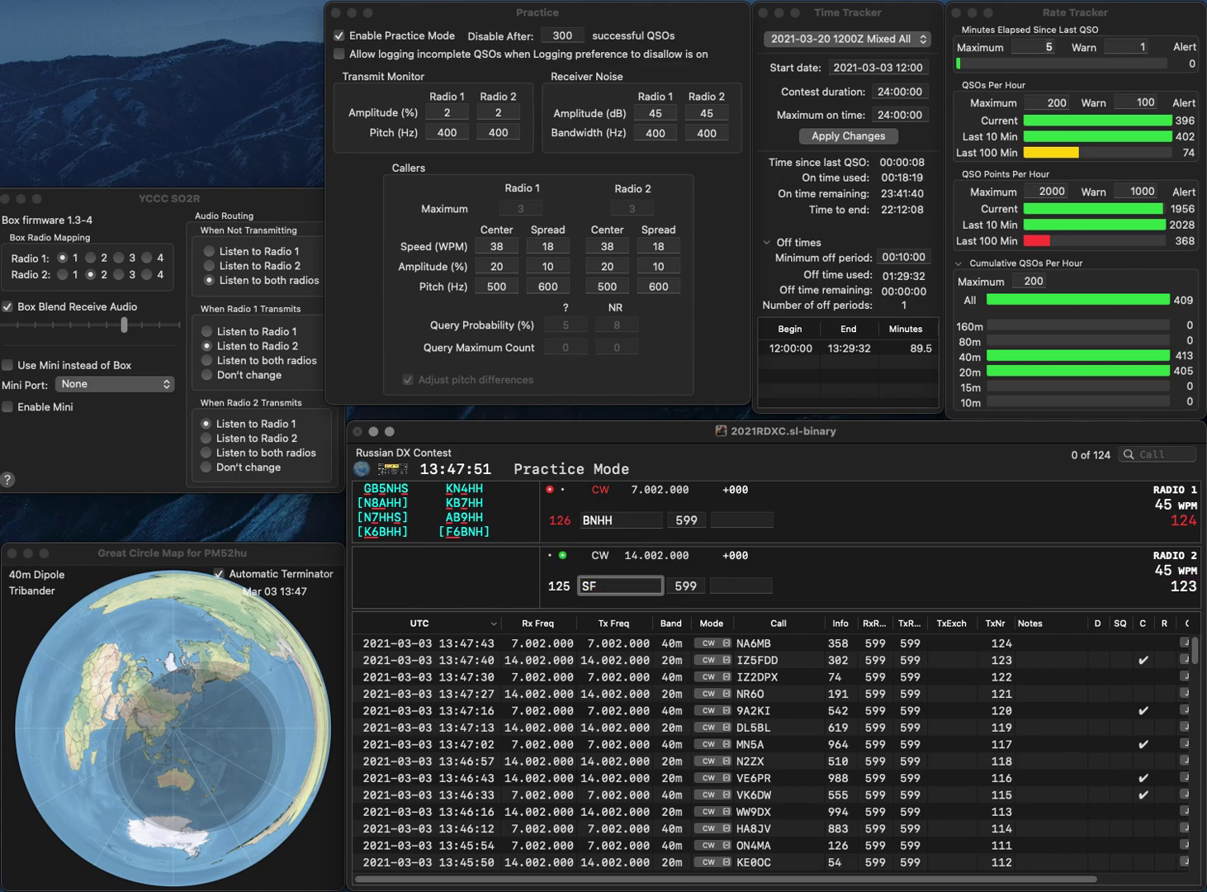
{"action": "type", "text": "6W"}
{"action": "key", "text": "Return"}
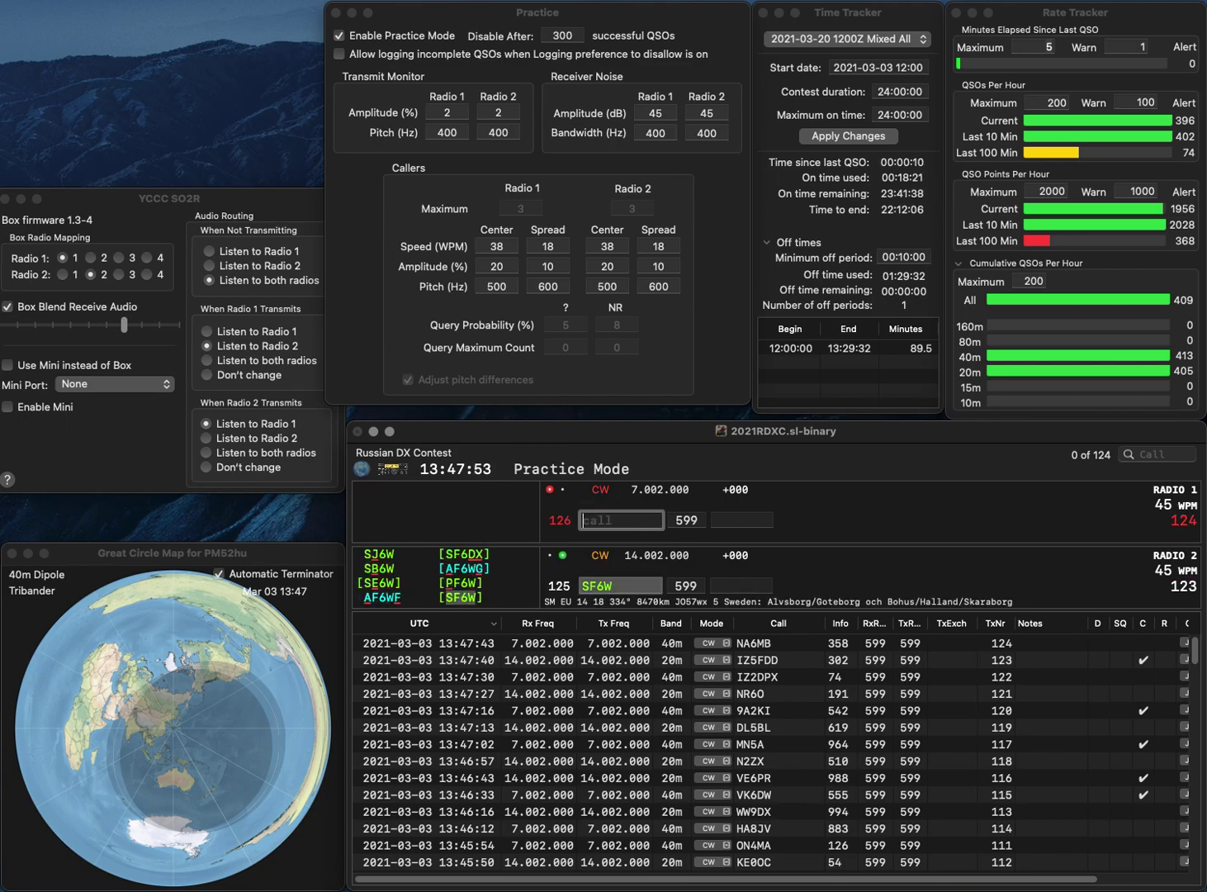
{"action": "type", "text": "G"}
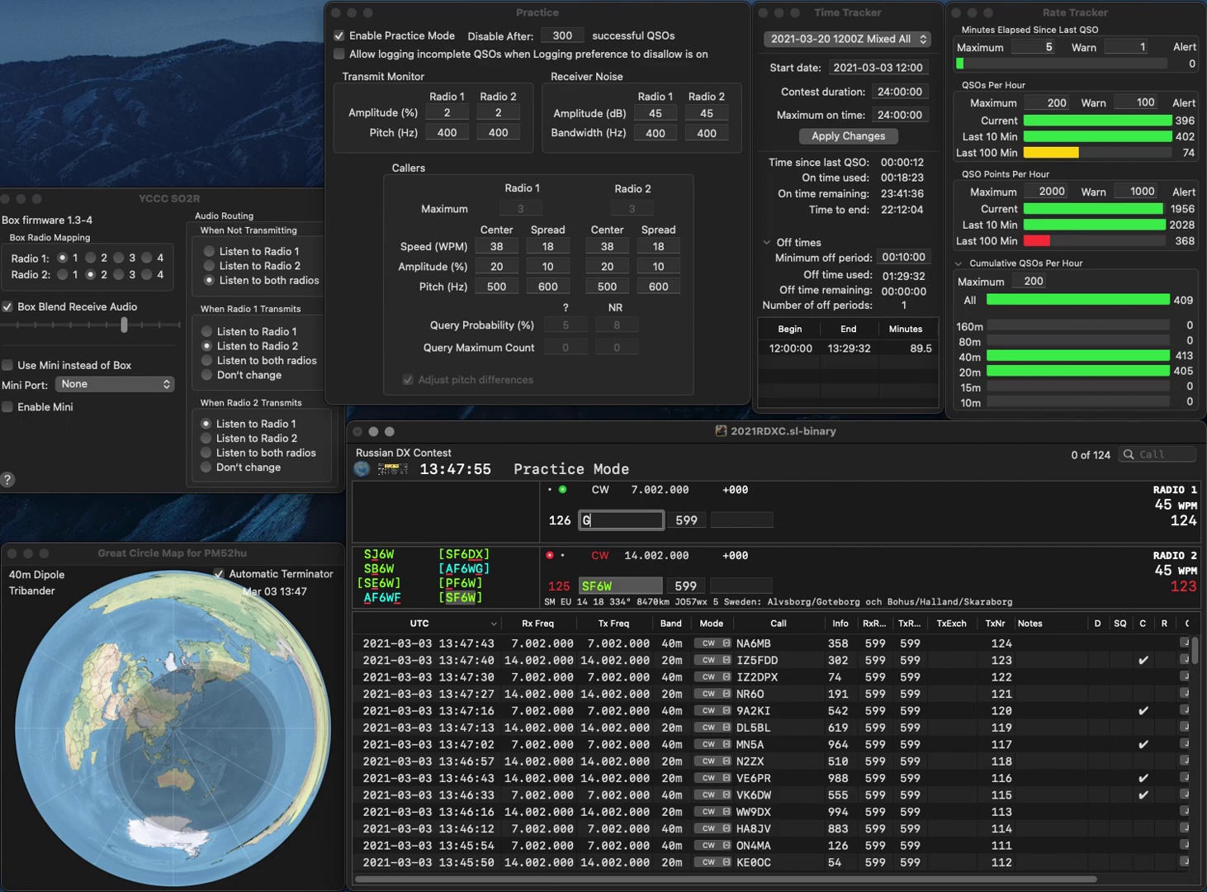
{"action": "type", "text": "BNSS"}
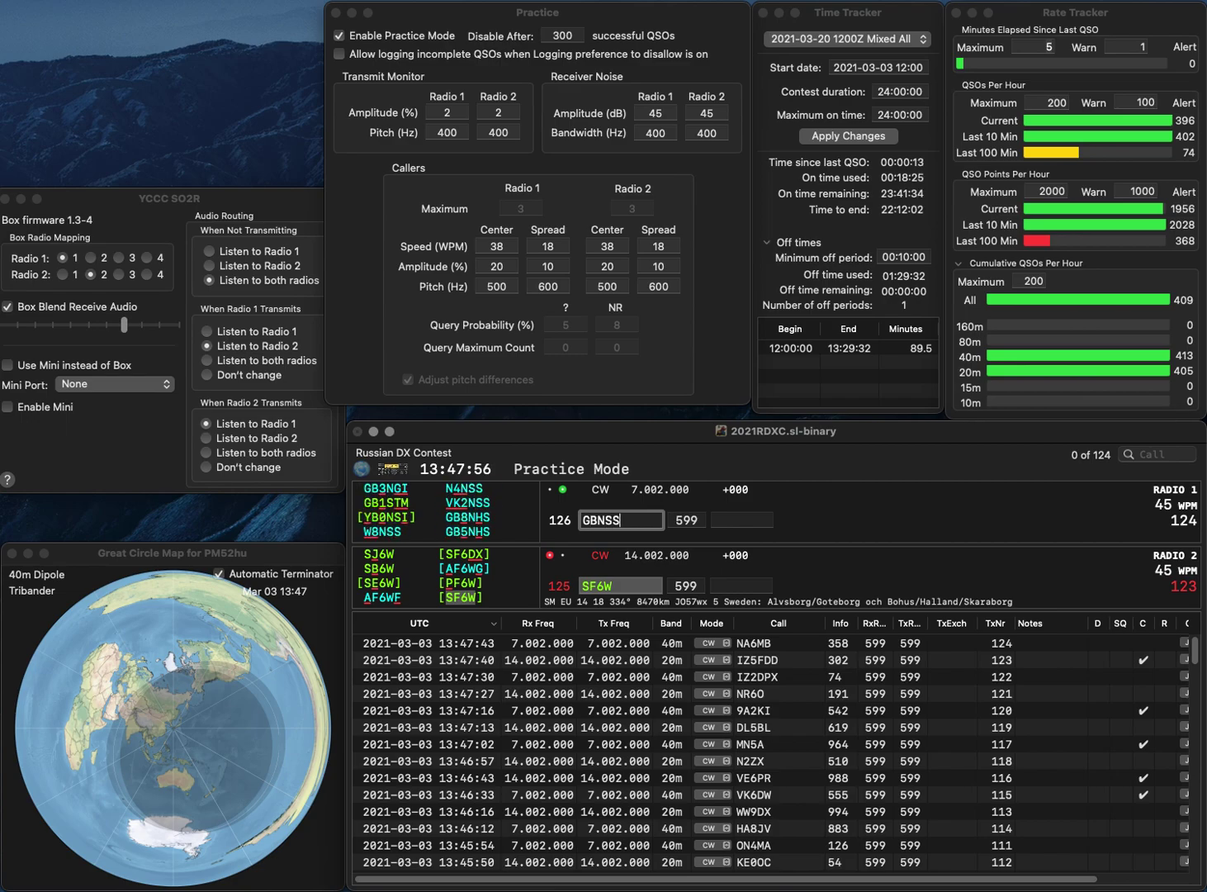
{"action": "key", "text": "Left"}
{"action": "key", "text": "Left"}
{"action": "key", "text": "Delete"}
{"action": "key", "text": "Delete"}
{"action": "type", "text": "HS"}
{"action": "key", "text": "Return"}
{"action": "key", "text": "Left"}
{"action": "key", "text": "Left"}
{"action": "key", "text": "Left"}
{"action": "type", "text": "5"}
{"action": "key", "text": "Return"}
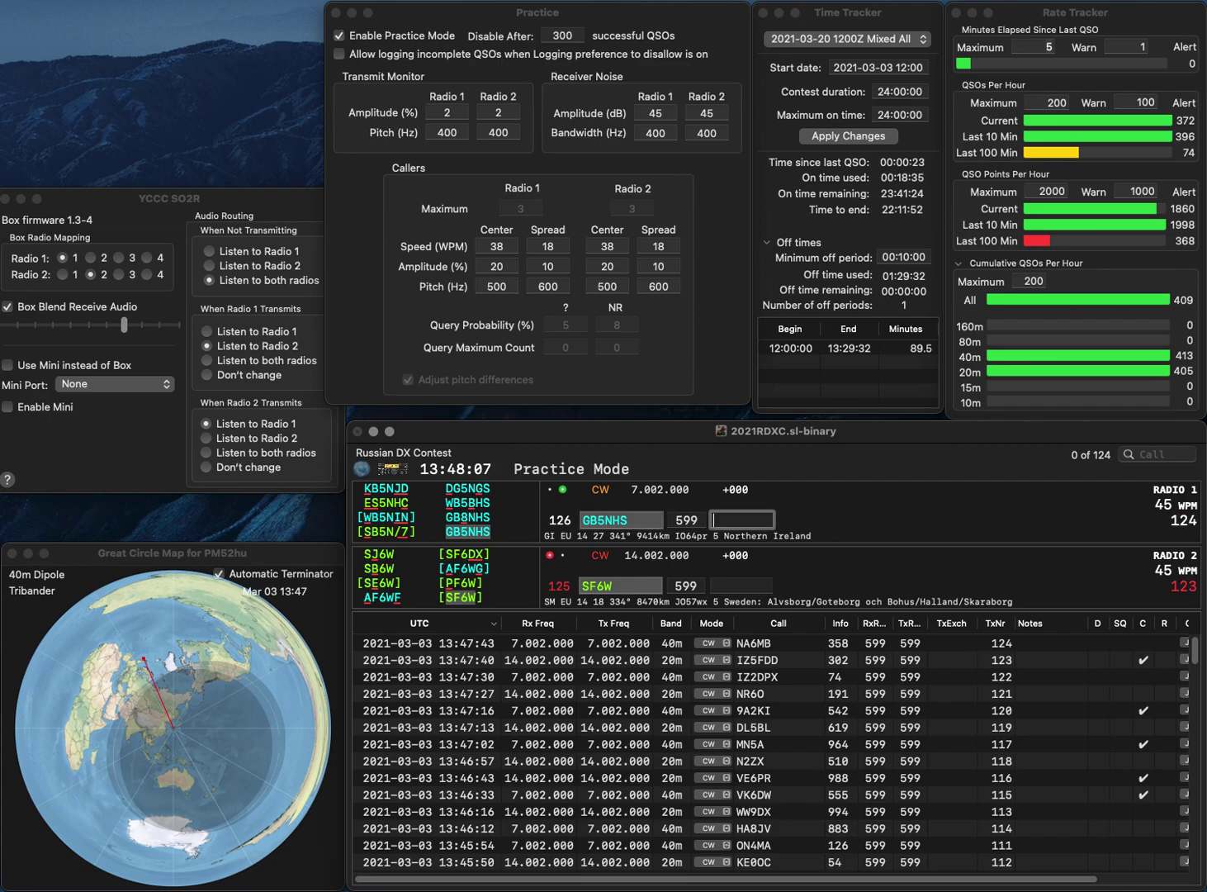
{"action": "left_click", "coordinate": [741, 586]}
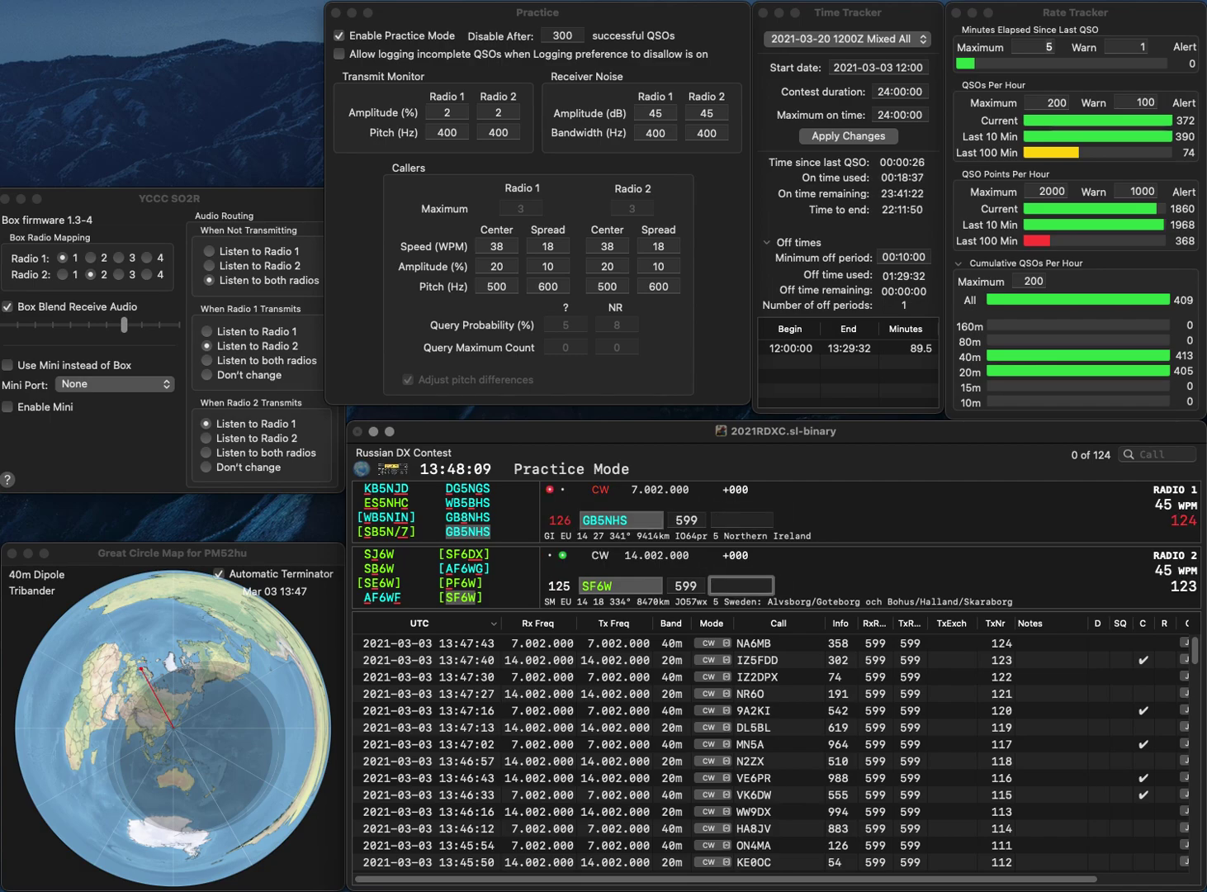
{"action": "type", "text": "834"}
{"action": "key", "text": "Return"}
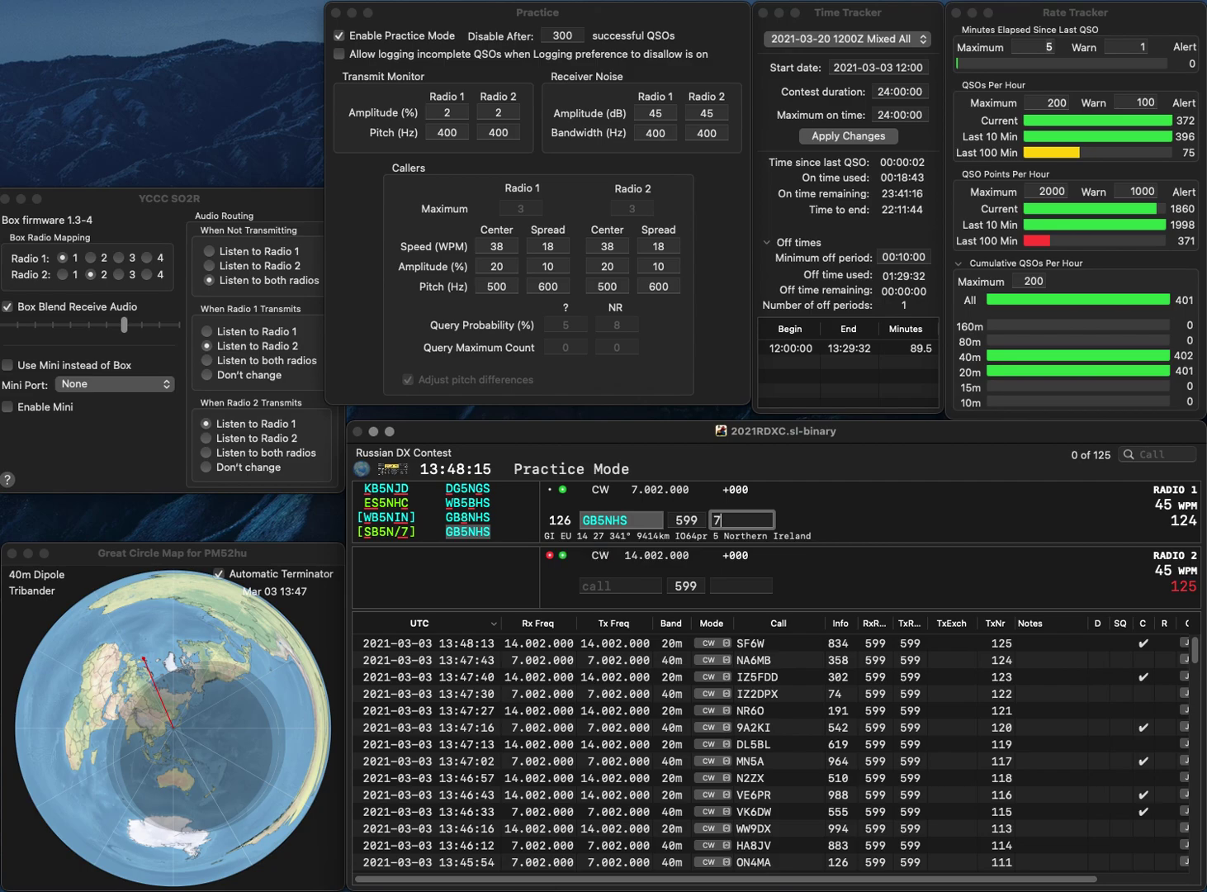
{"action": "type", "text": "760"}
{"action": "key", "text": "Return"}
Enter the partial call YF on Radio 2 and the call EU4T on Radio 1, sending to each station
{"action": "type", "text": "W"}
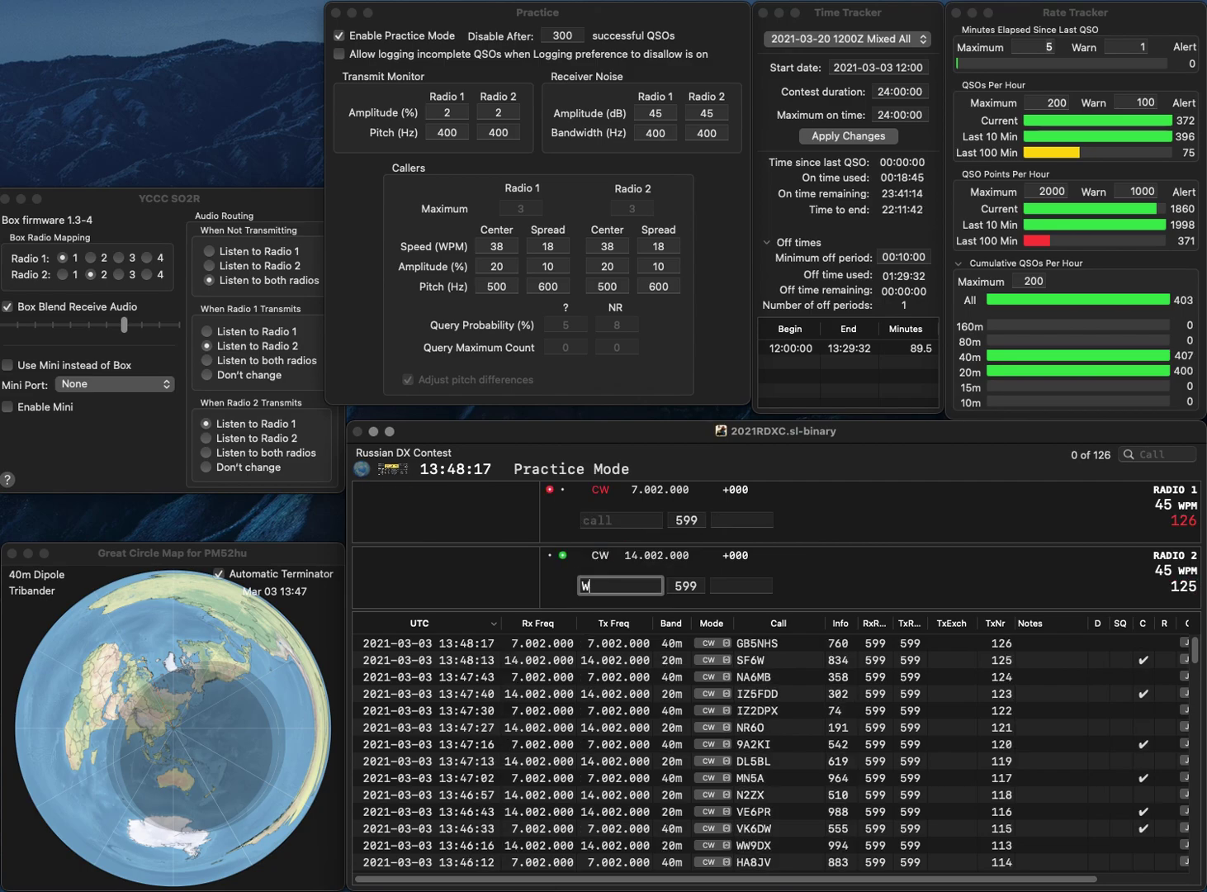
{"action": "type", "text": "YF"}
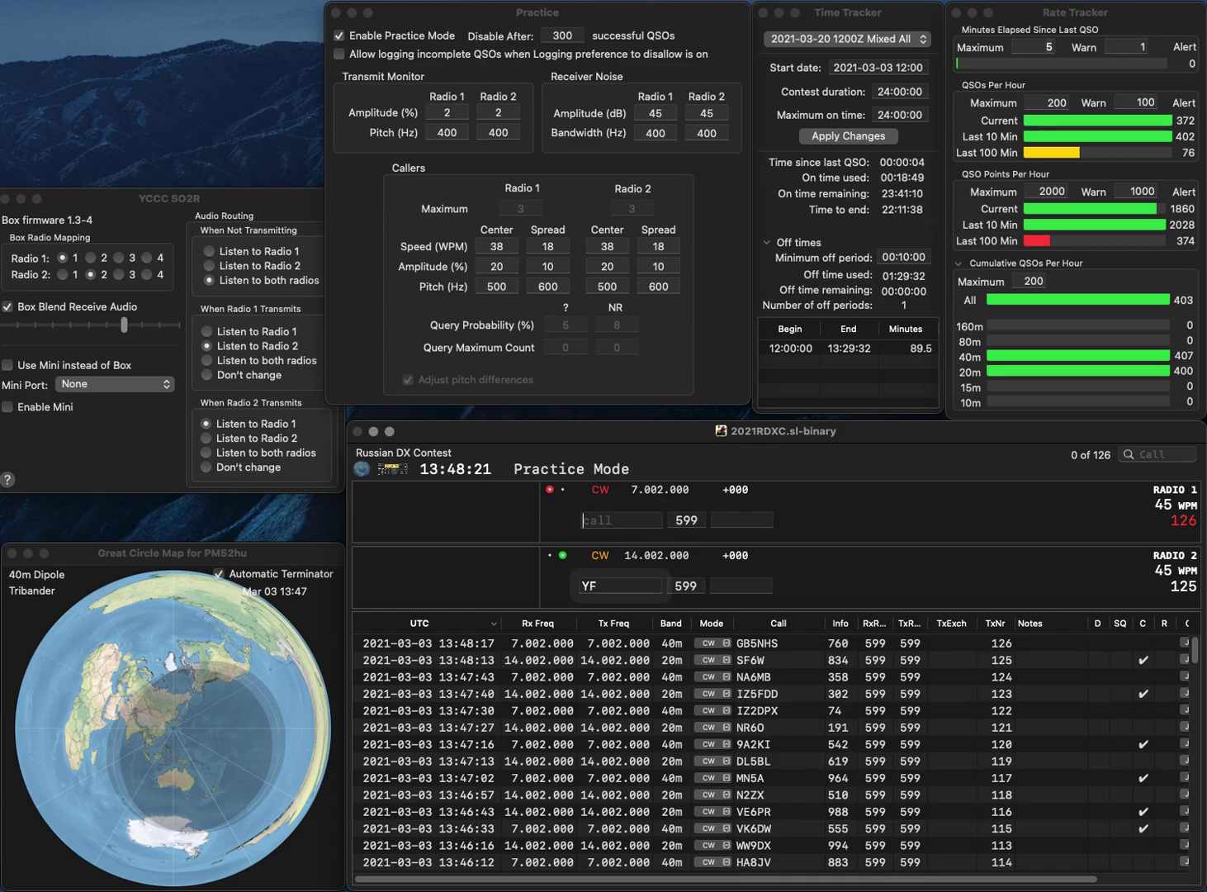
{"action": "key", "text": "Return"}
{"action": "type", "text": "E"}
{"action": "type", "text": "F"}
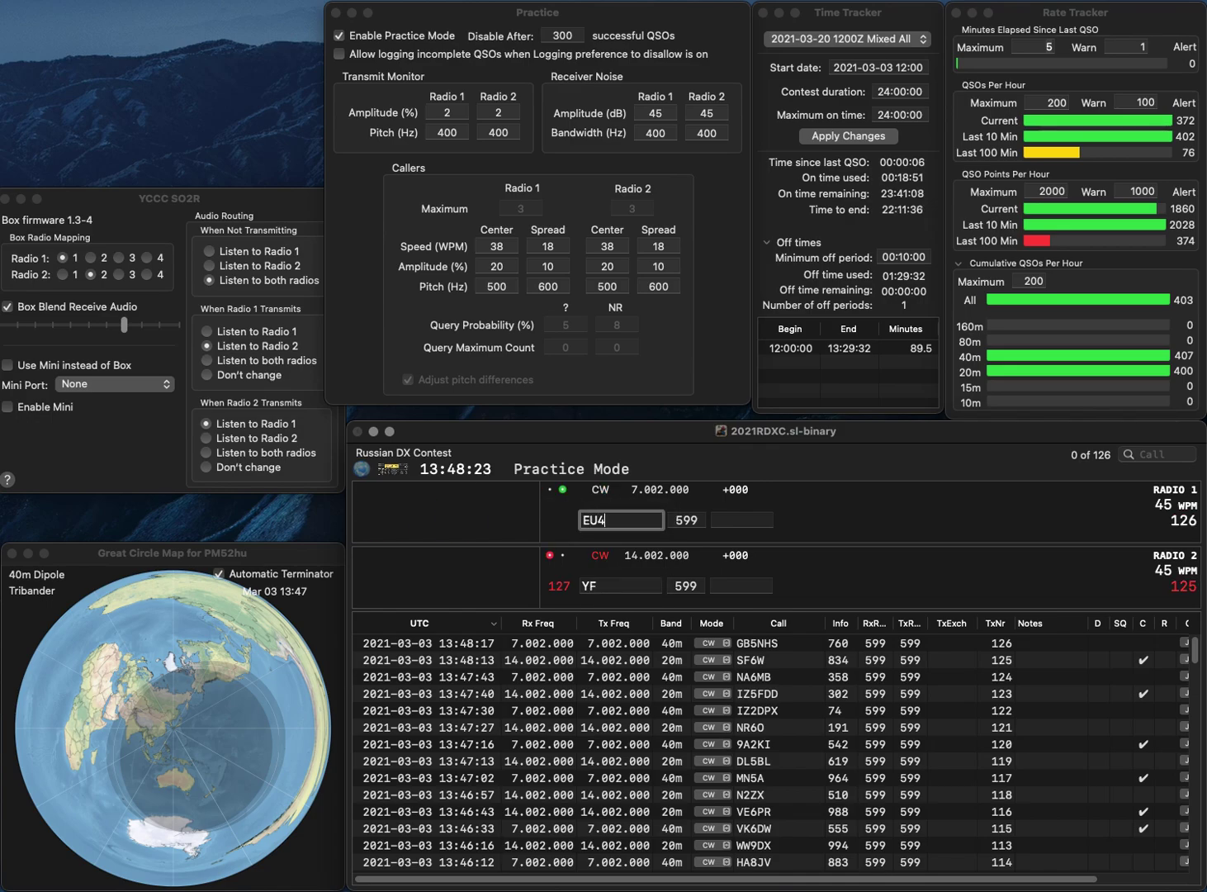
{"action": "type", "text": "T"}
{"action": "key", "text": "Return"}
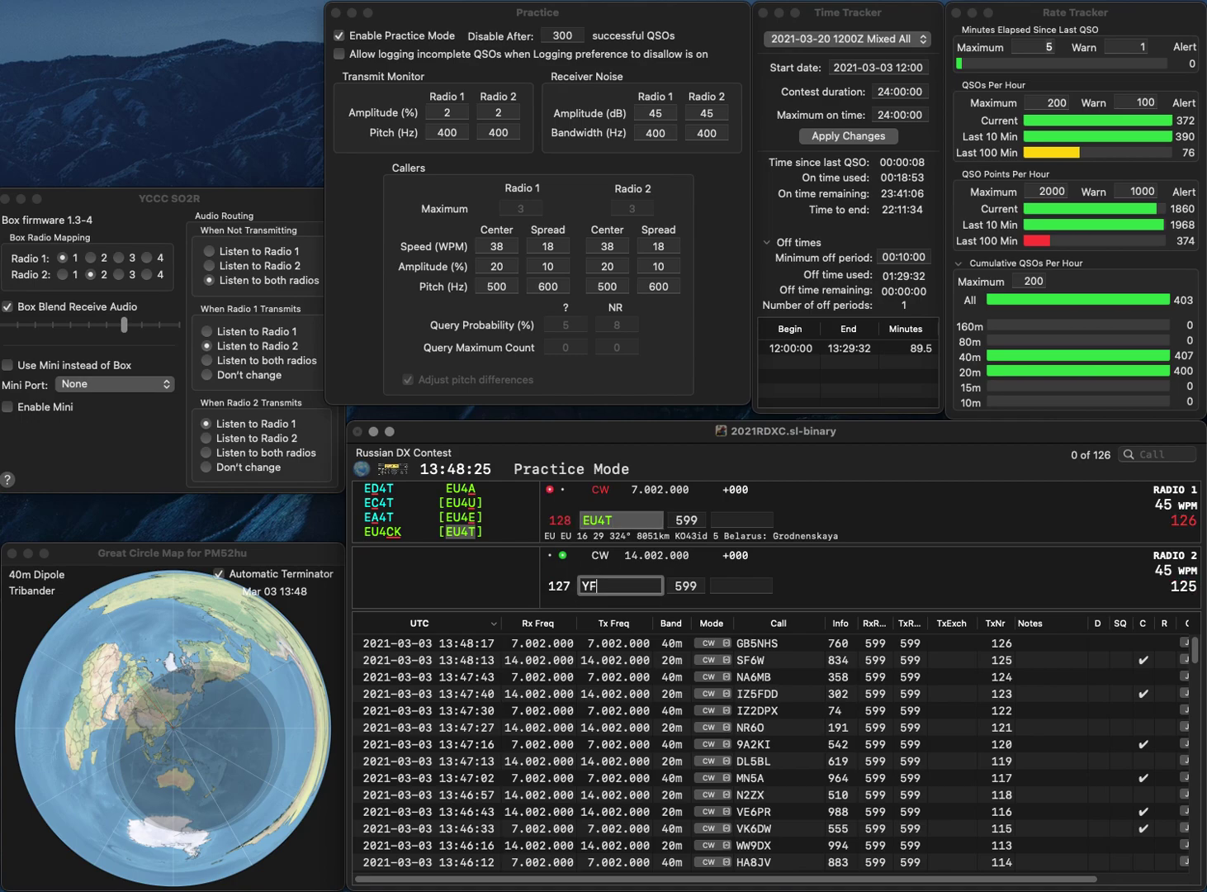
Complete the Radio 2 call as YF3BWY and correct the Radio 1 call to EU4E, sending each station its exchange
{"action": "type", "text": "3BWY"}
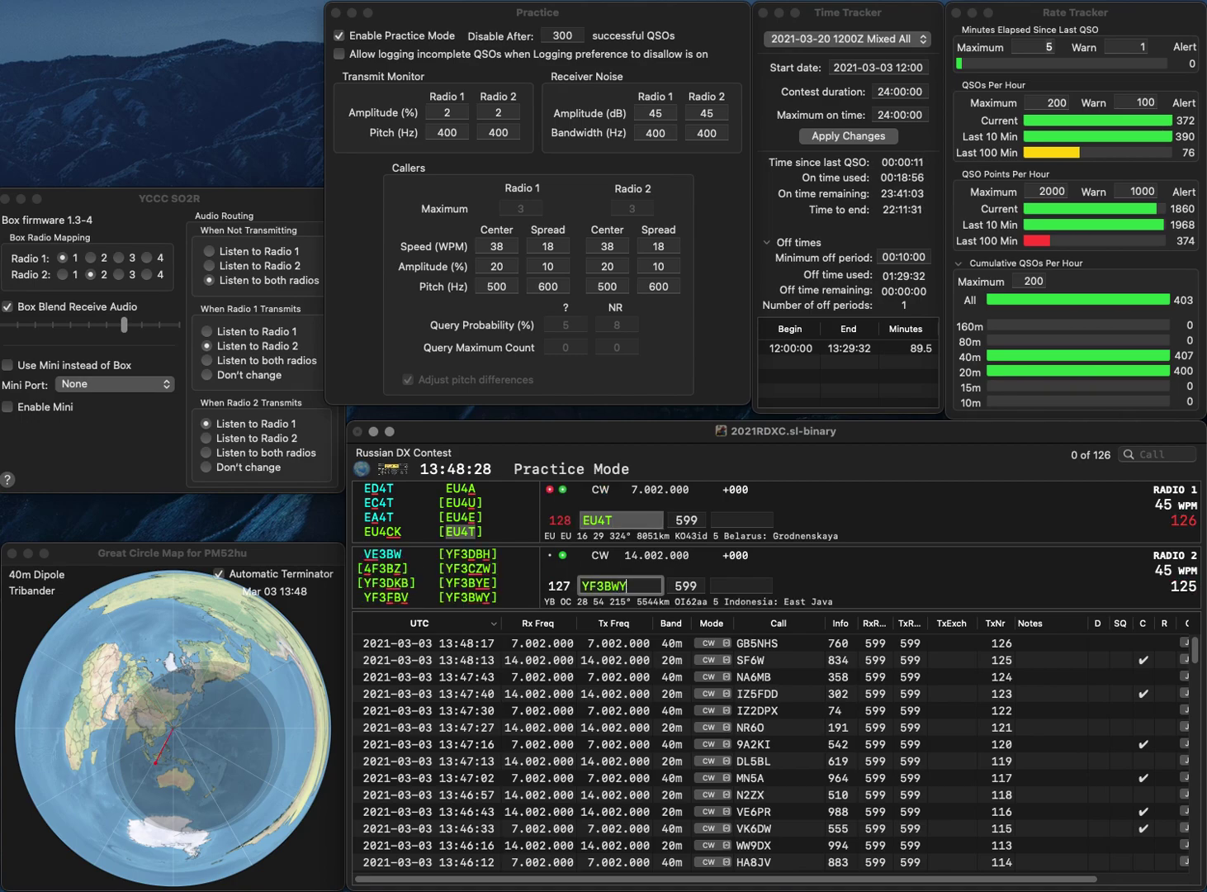
{"action": "key", "text": "Return"}
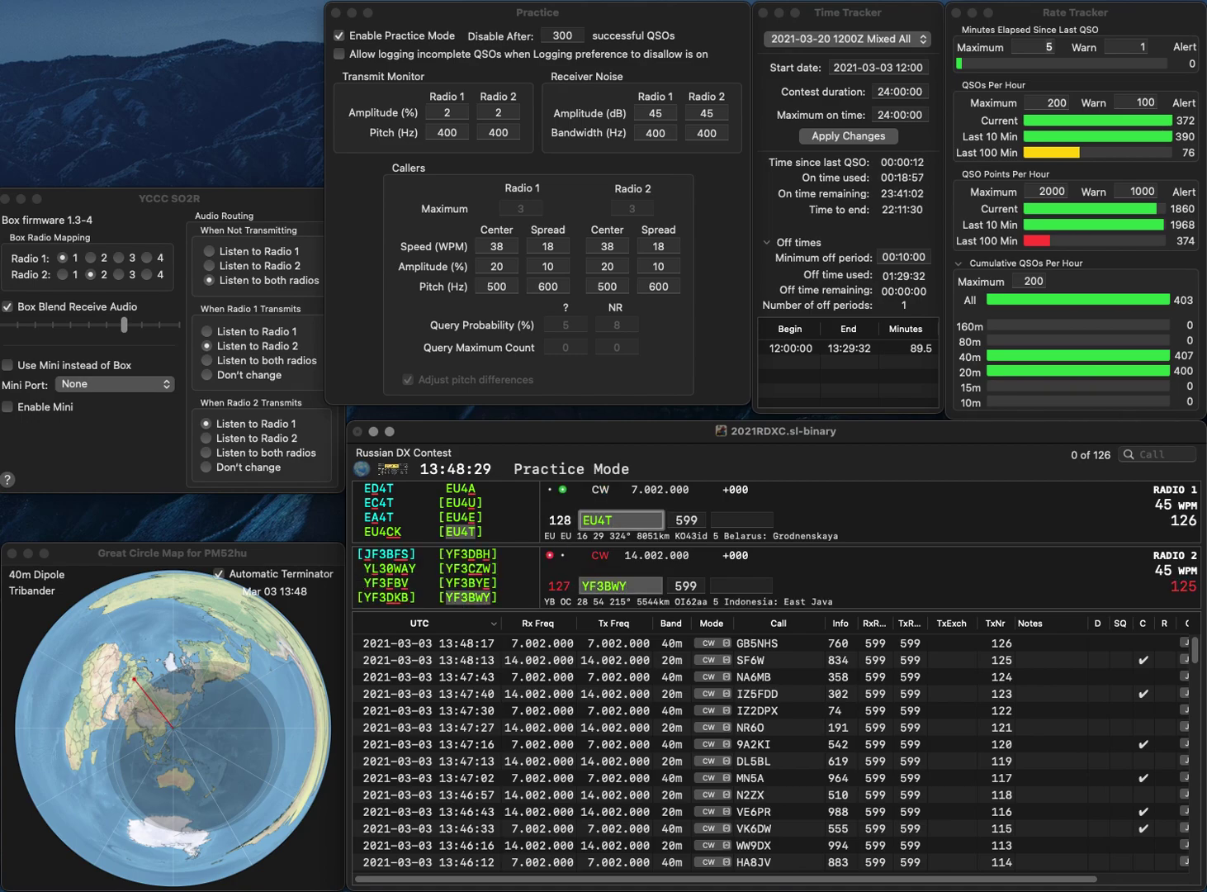
{"action": "key", "text": "BackSpace"}
{"action": "type", "text": "E"}
{"action": "key", "text": "Return"}
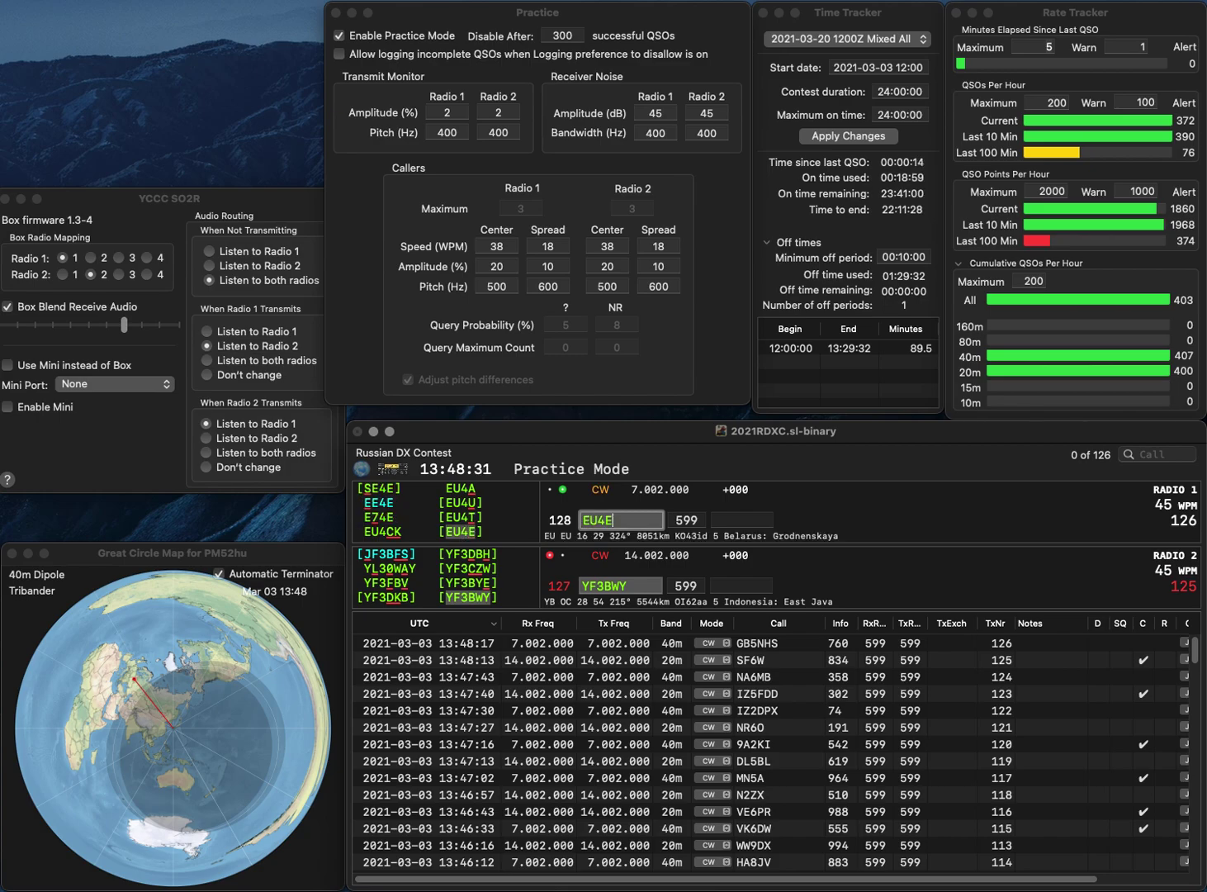
{"action": "key", "text": "space"}
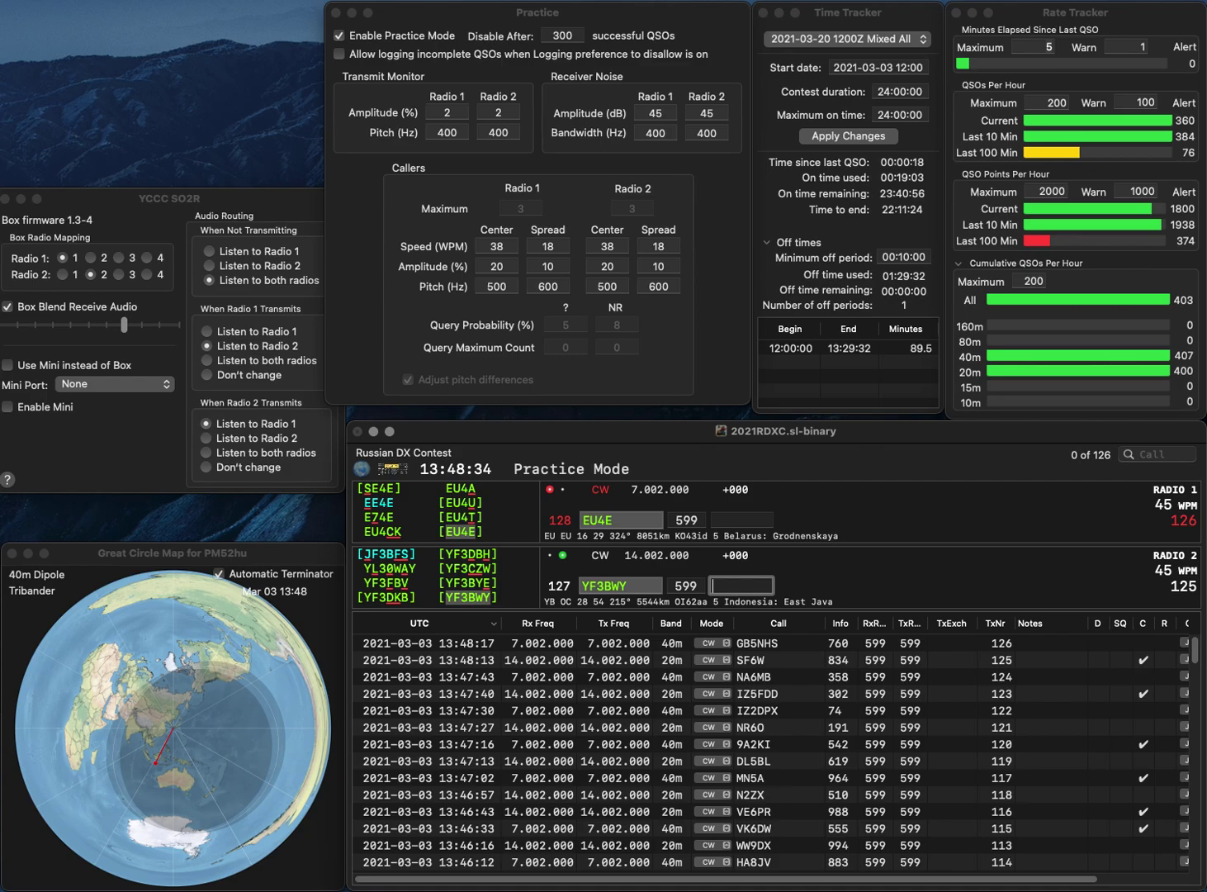
{"action": "type", "text": "634"}
{"action": "key", "text": "Return"}
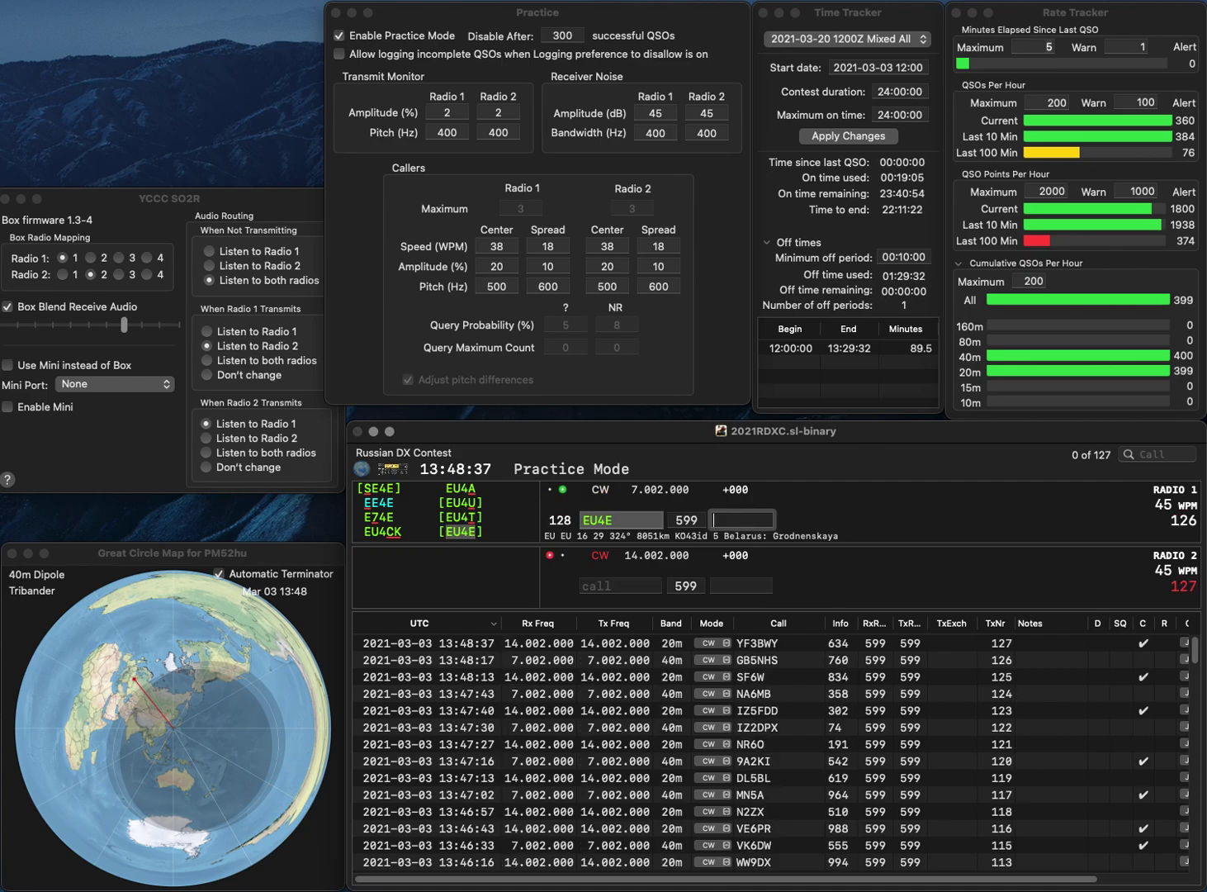
{"action": "type", "text": "462"}
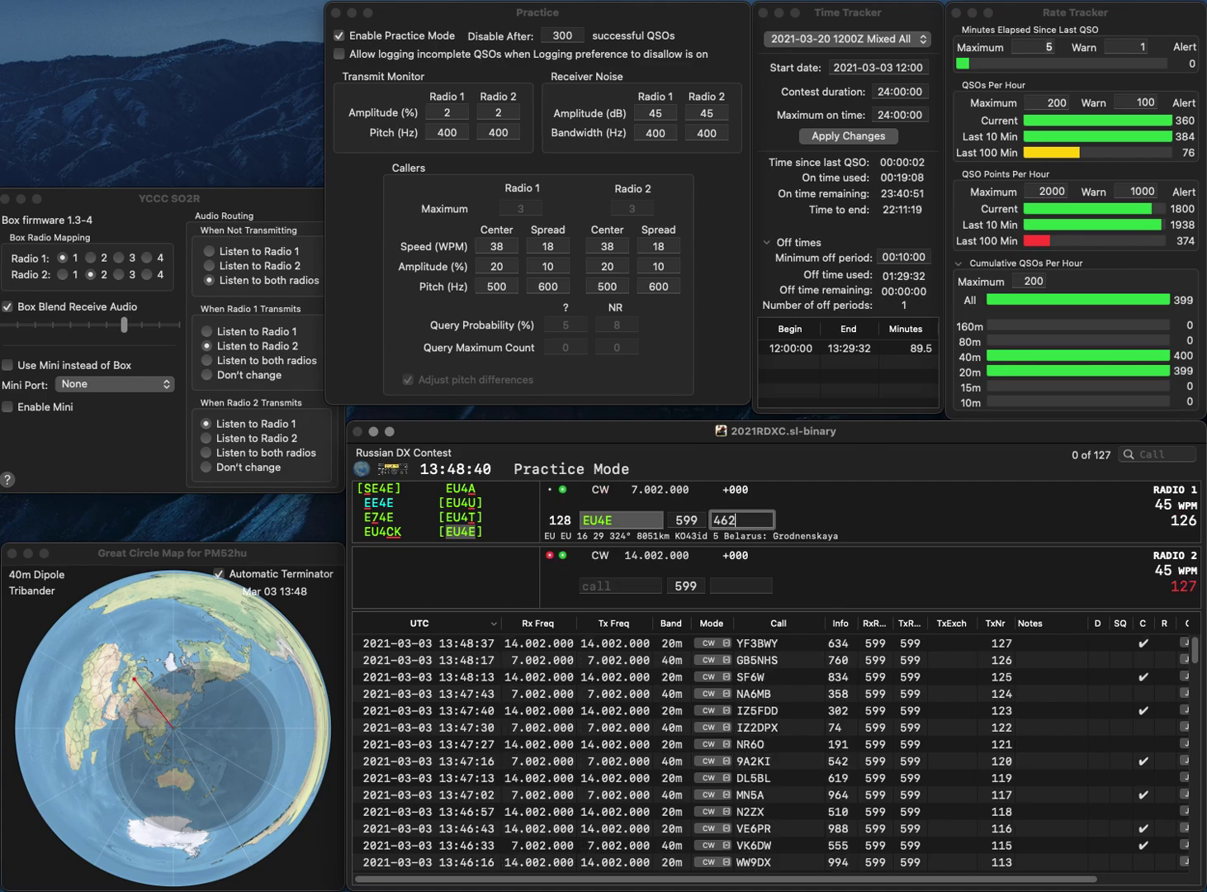
{"action": "key", "text": "Return"}
Enter the calls SP6NIF on Radio 2 and AJ0V on Radio 1, sending each station its exchange
{"action": "type", "text": "SP6NIF"}
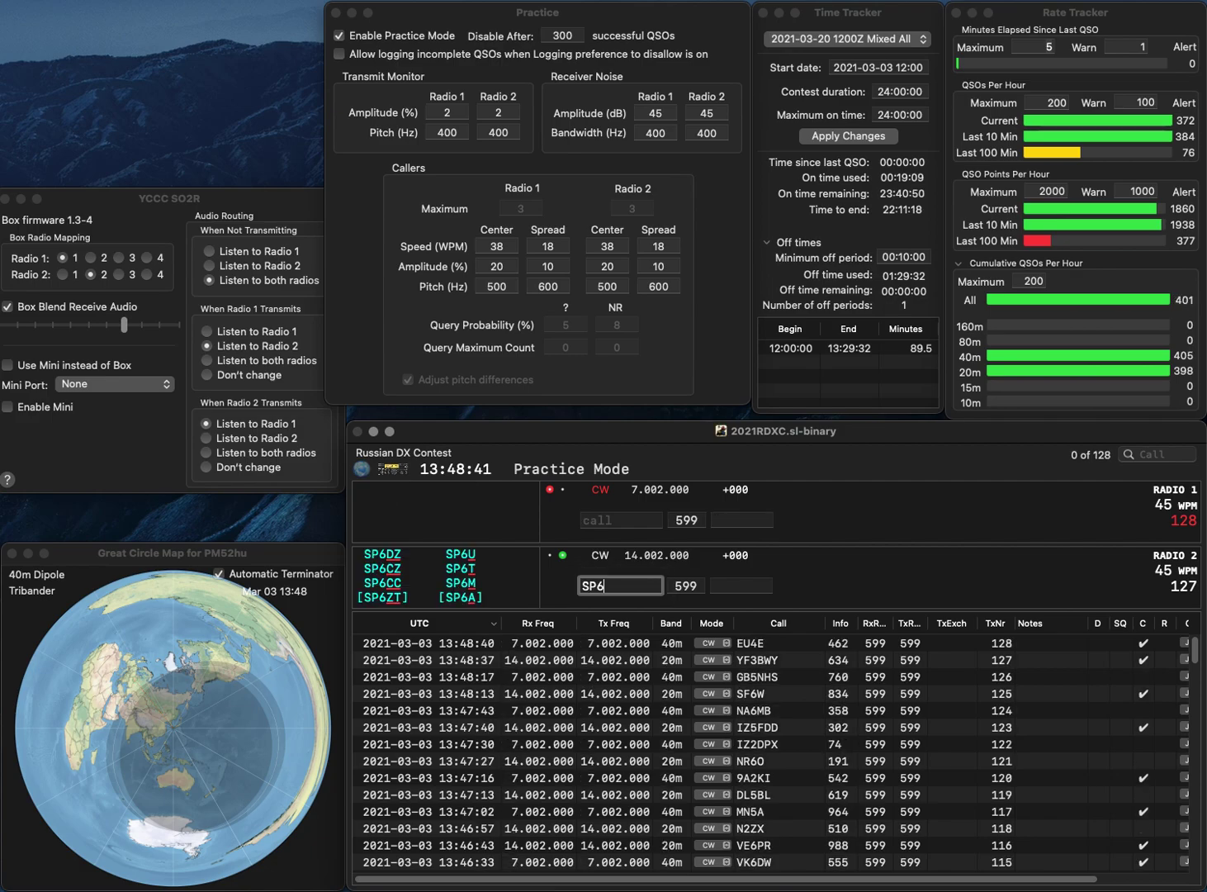
{"action": "key", "text": "Return"}
{"action": "type", "text": "AJ0"}
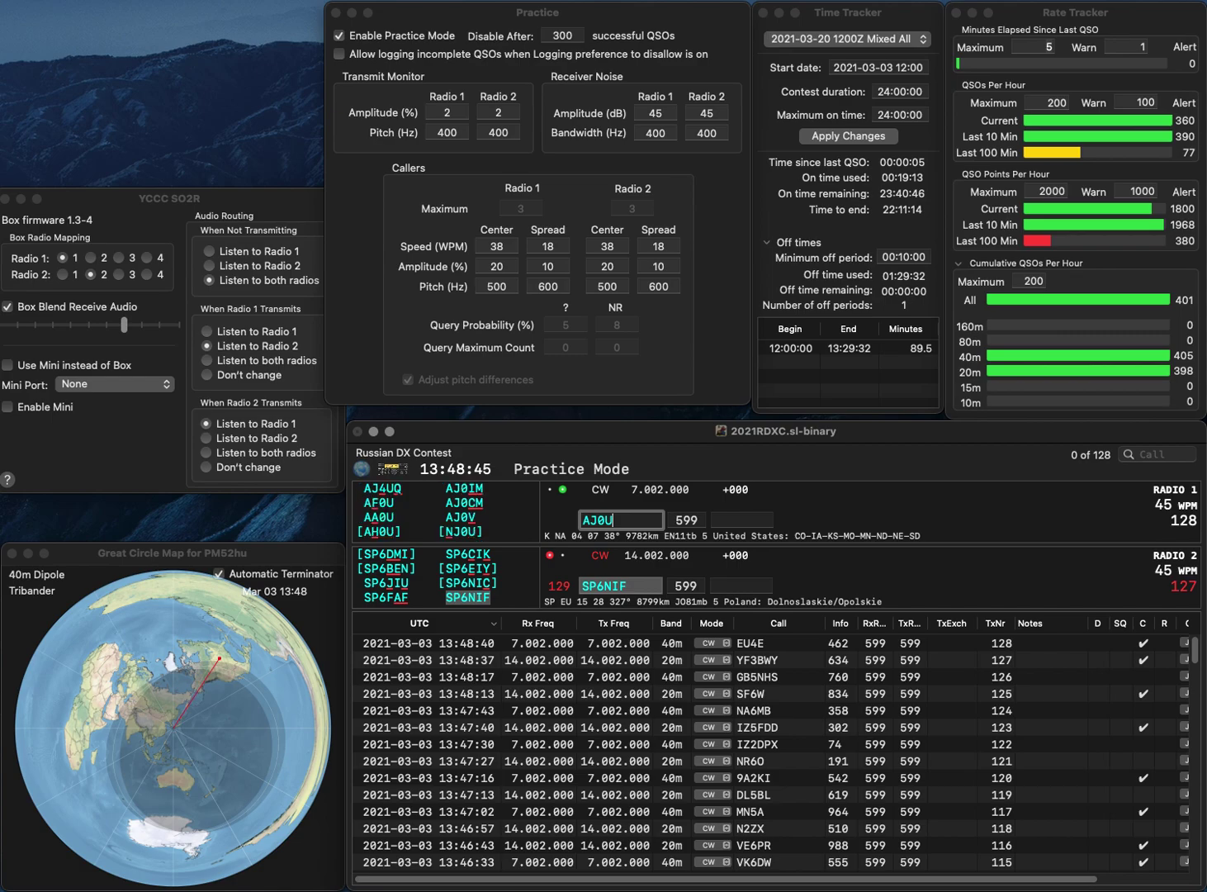
{"action": "type", "text": "V"}
{"action": "key", "text": "Return"}
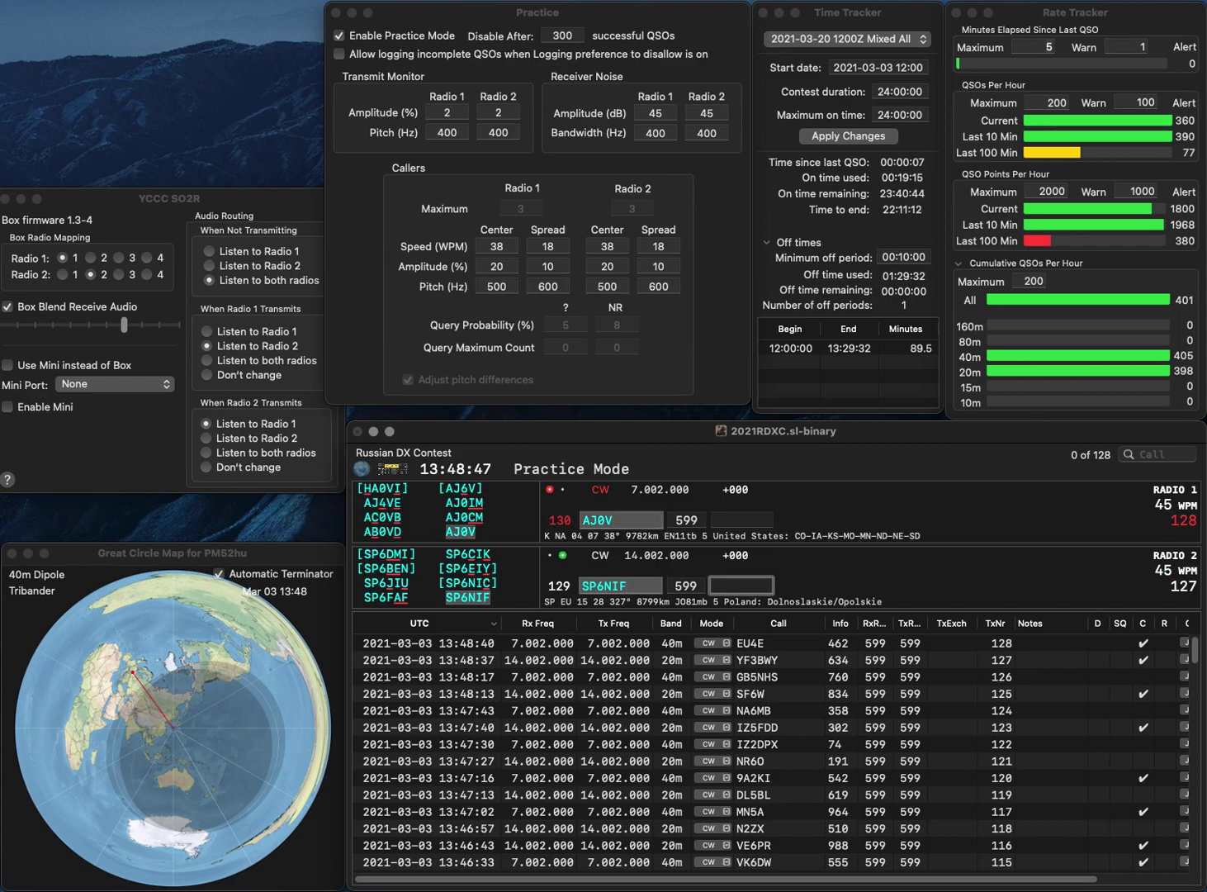
{"action": "type", "text": "150"}
{"action": "key", "text": "Return"}
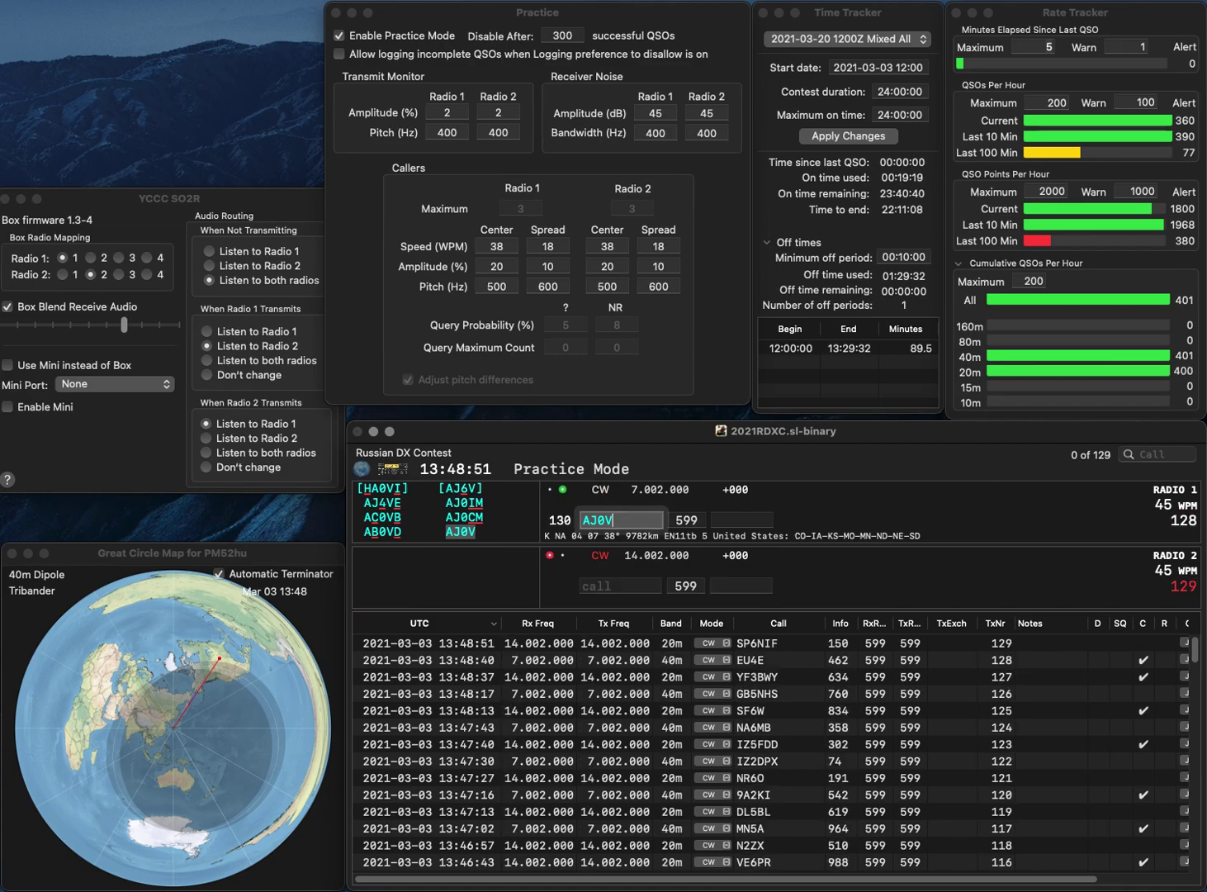
{"action": "type", "text": "366"}
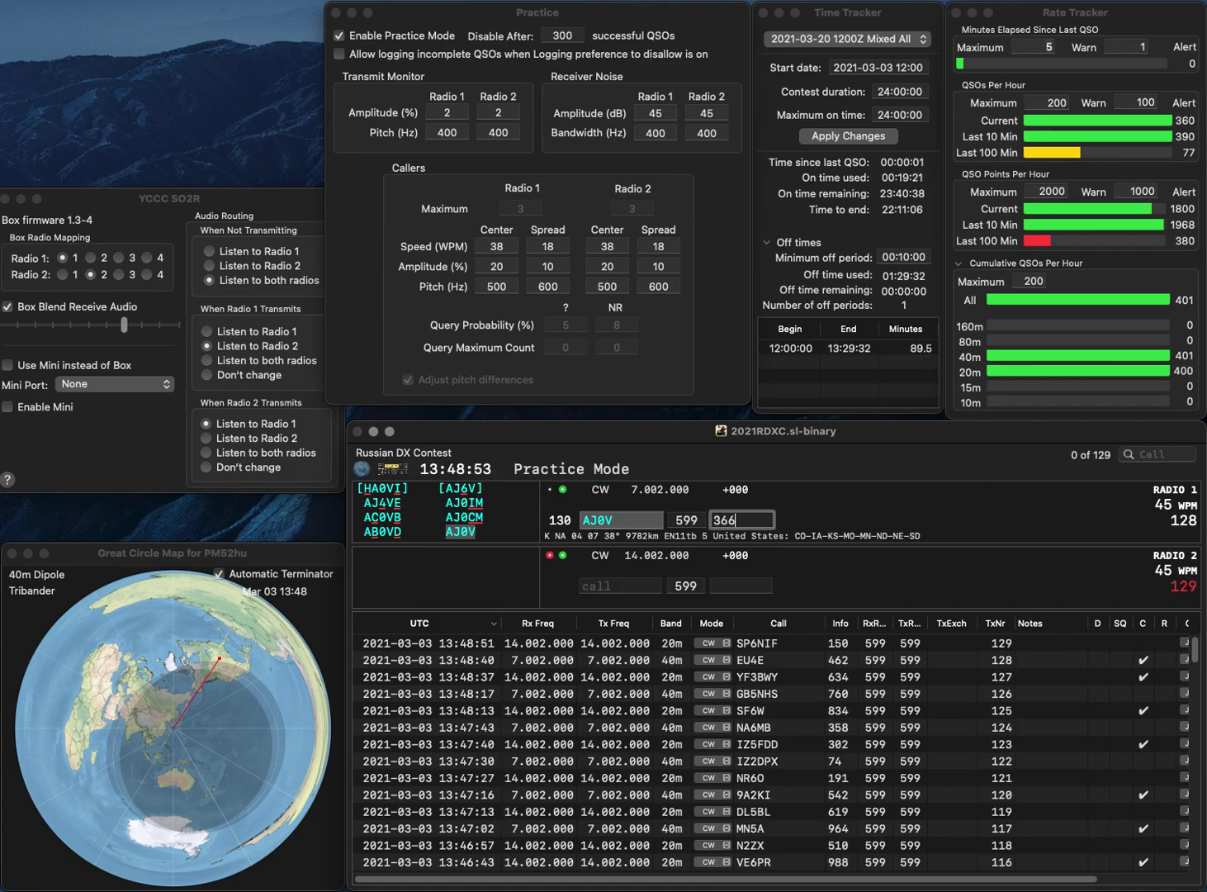
{"action": "key", "text": "Return"}
Enter the calls AI1W on Radio 2 and NJ2OM on Radio 1, sending each station its exchange
{"action": "type", "text": "AI1"}
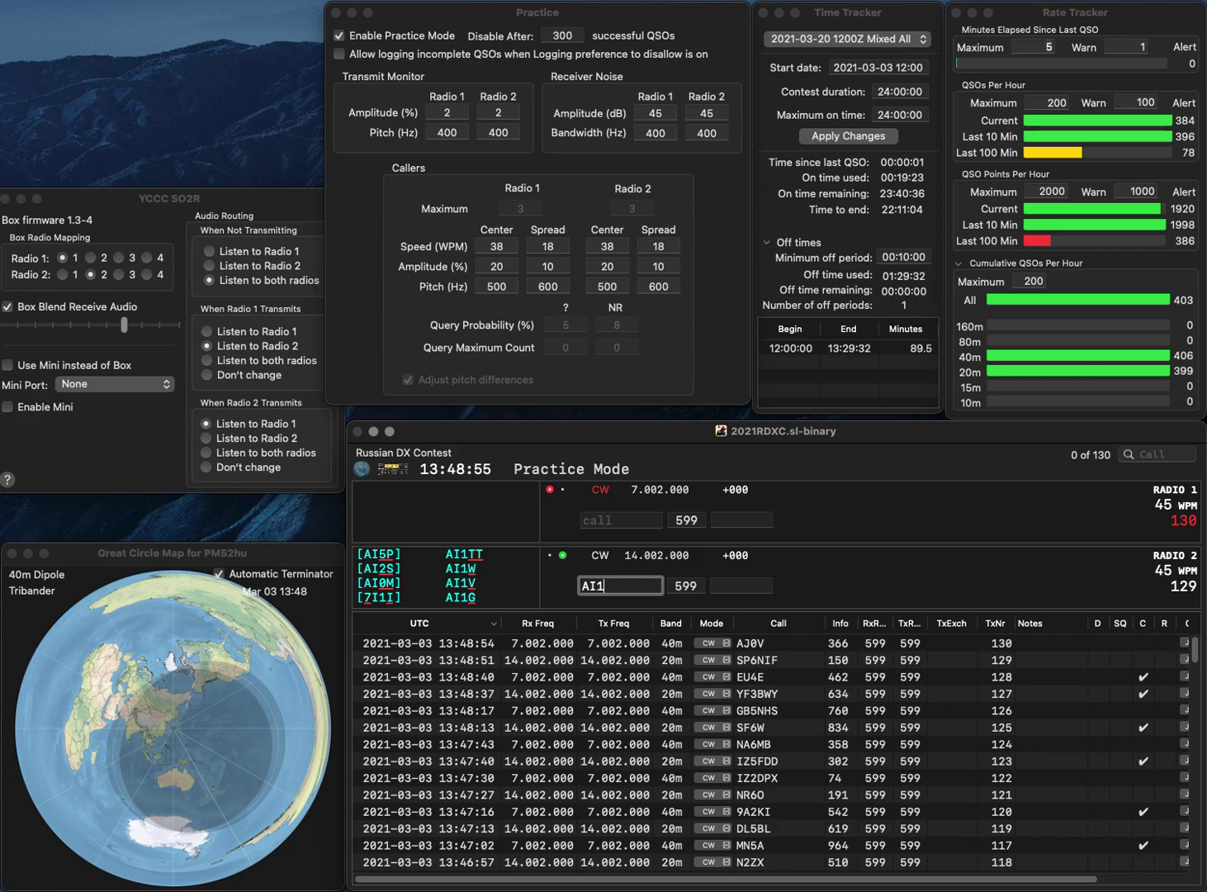
{"action": "type", "text": "W"}
{"action": "key", "text": "Return"}
{"action": "type", "text": "NJ"}
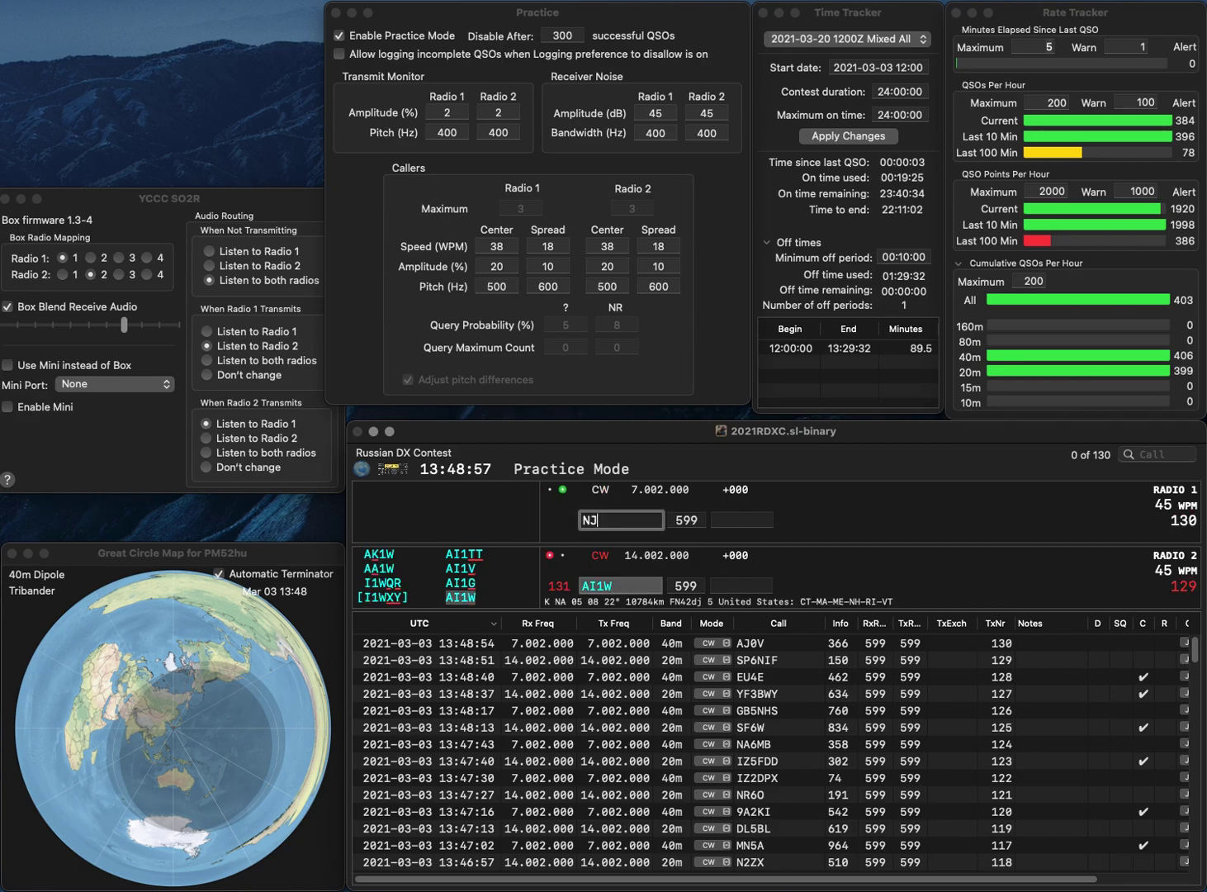
{"action": "type", "text": "2OM"}
{"action": "key", "text": "Return"}
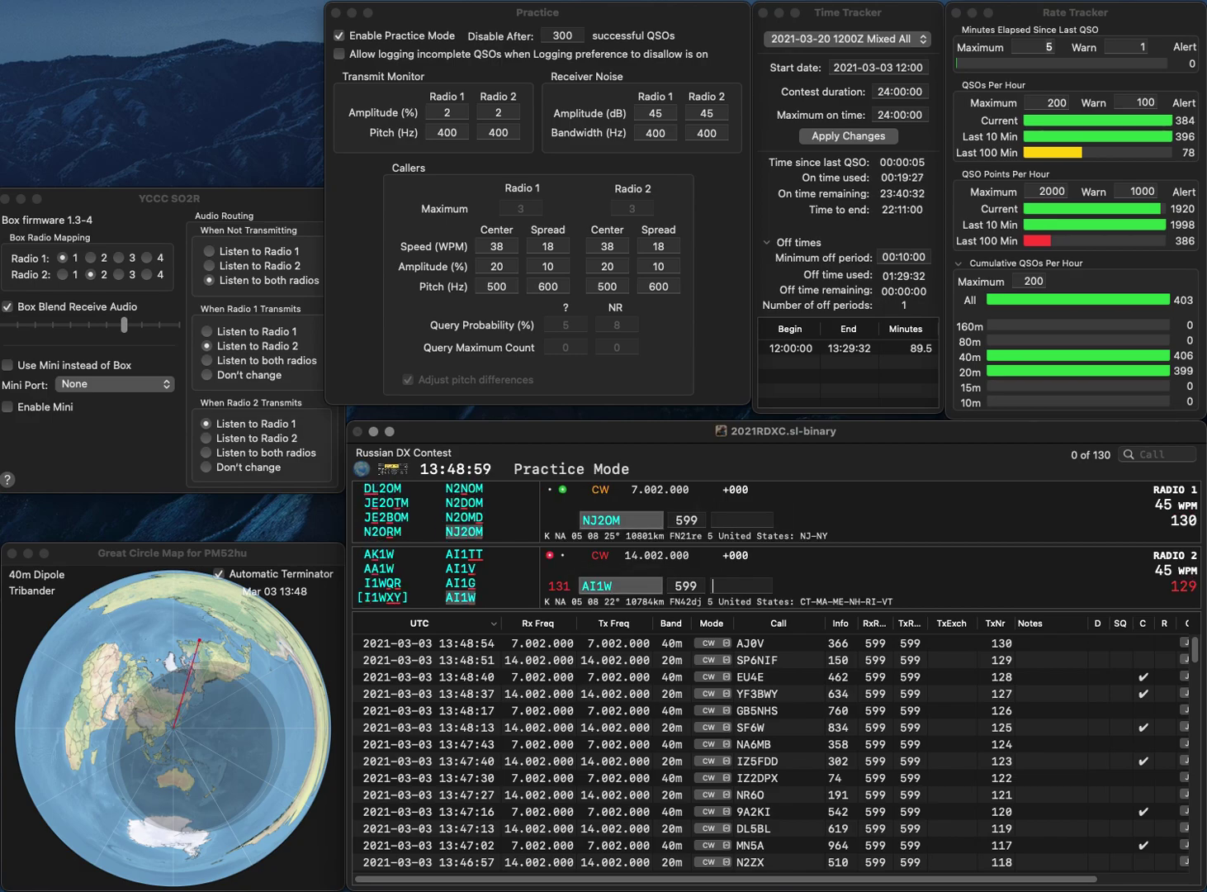
Log AI1W on Radio 2 with exchange 957 and NJ2OM on Radio 1 with exchange 835
{"action": "type", "text": "957"}
{"action": "key", "text": "Return"}
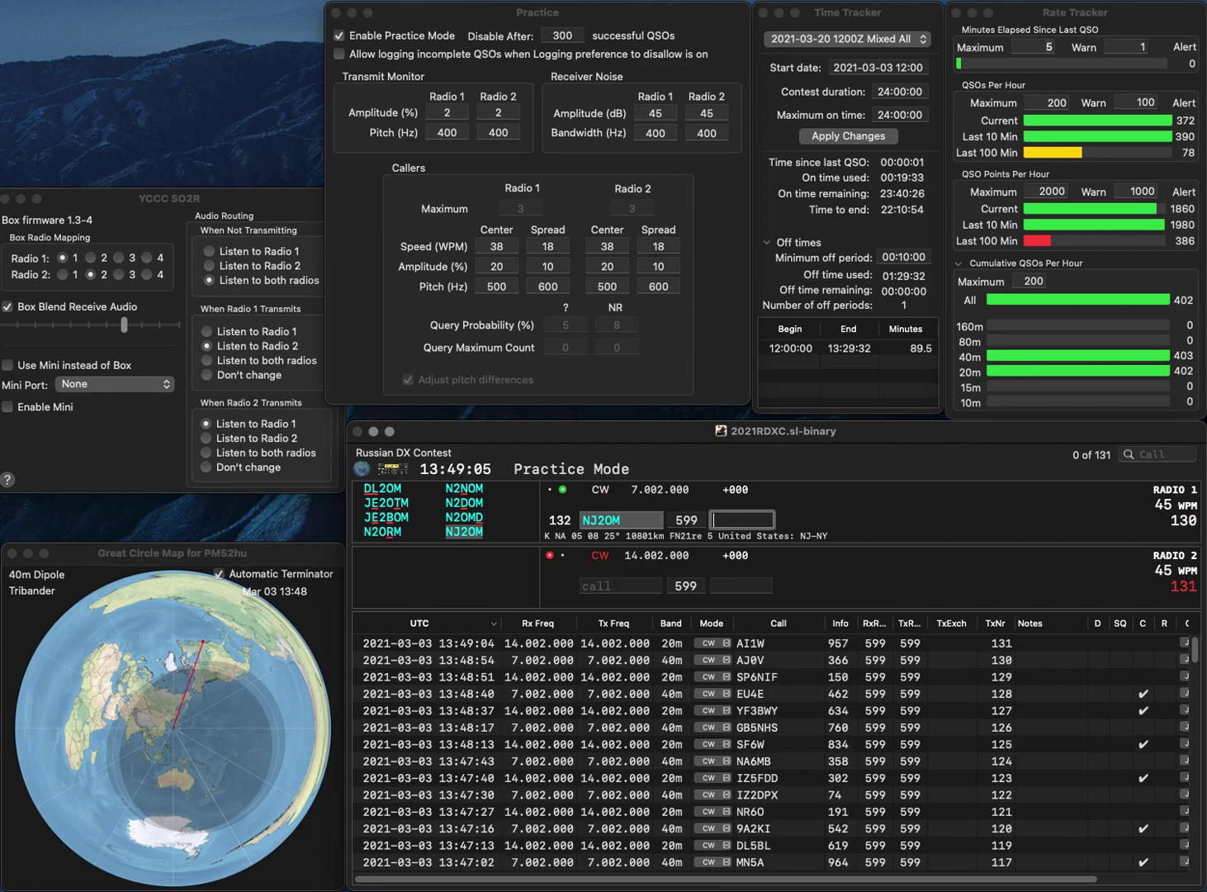
{"action": "type", "text": "835"}
{"action": "key", "text": "Return"}
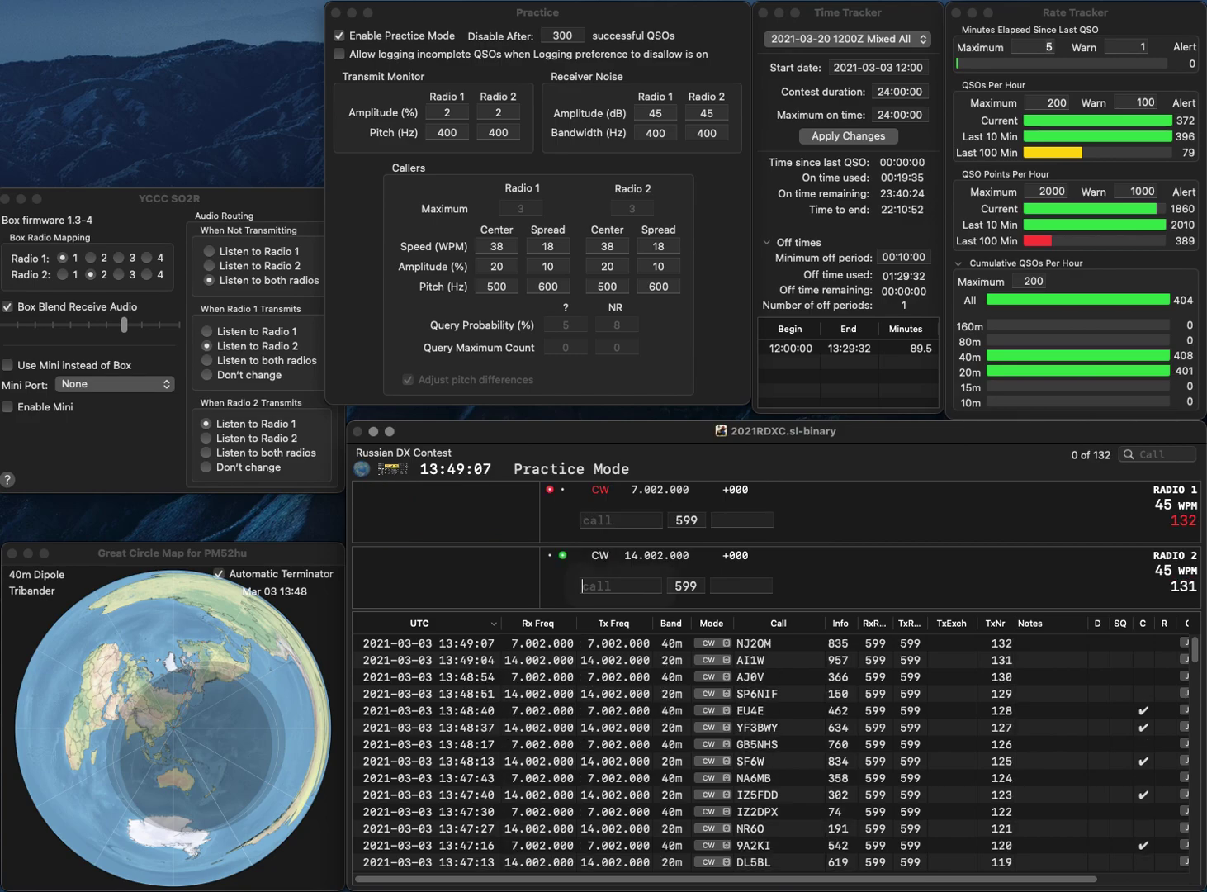
Enter the calls KQ6OA on Radio 2 and 4O3RAB on Radio 1, sending each station its exchange
{"action": "type", "text": "KQ6OA"}
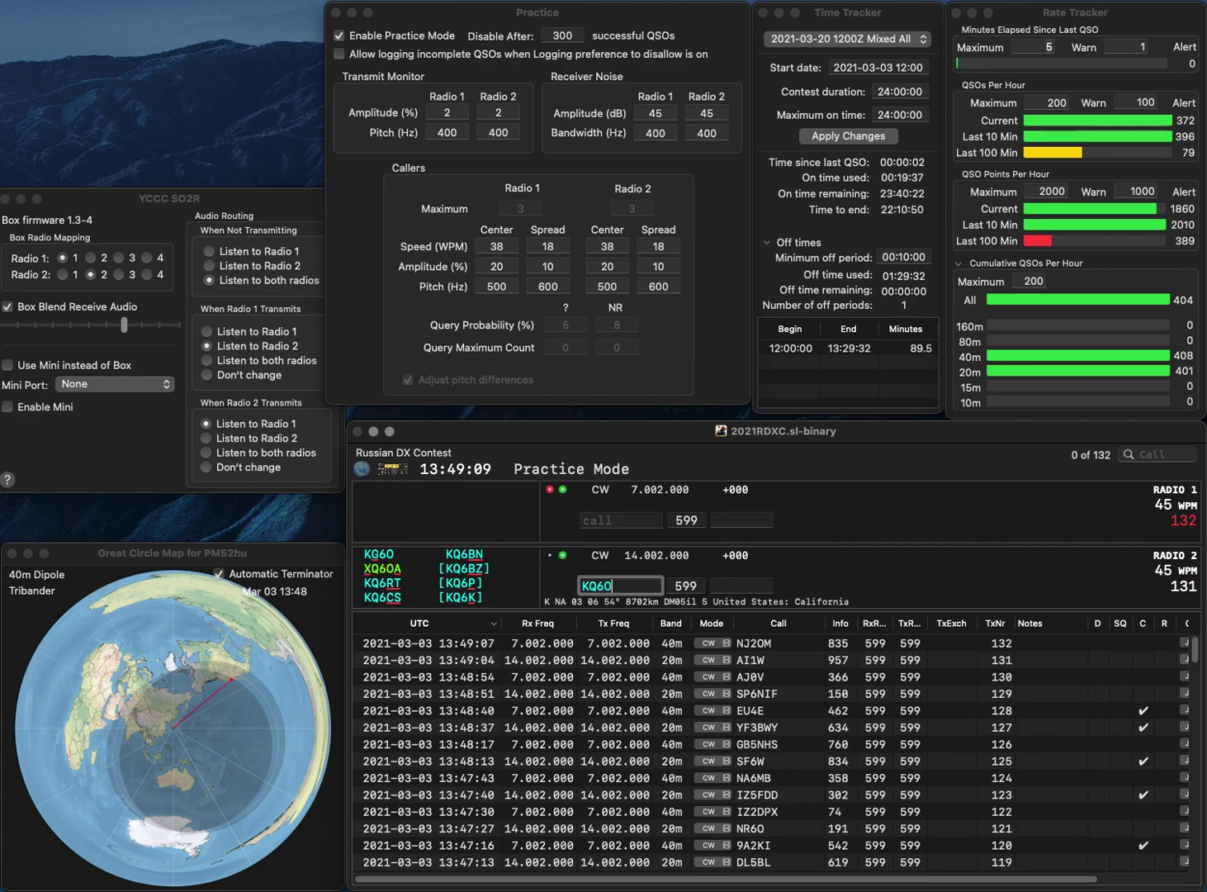
{"action": "key", "text": "Return"}
{"action": "type", "text": "K3RL"}
{"action": "key", "text": "BackSpace"}
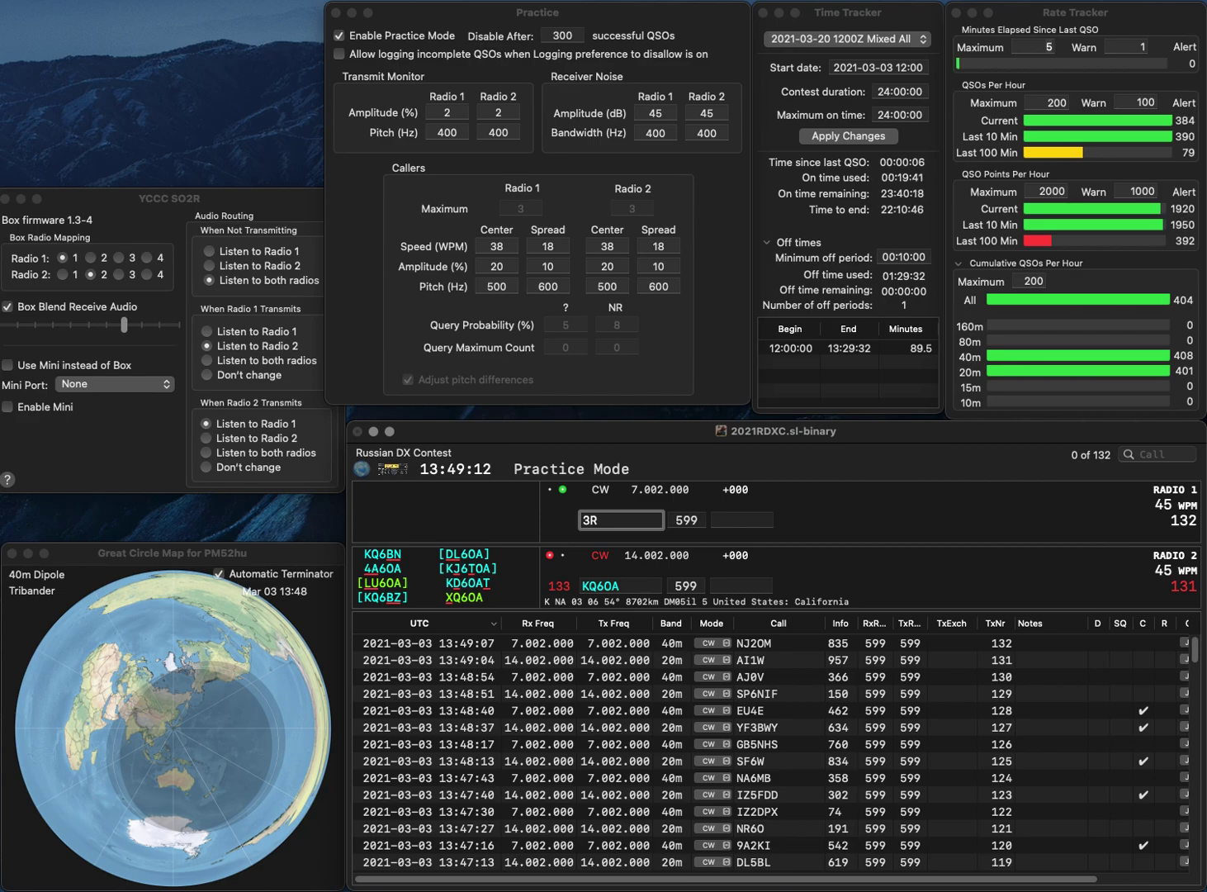
{"action": "type", "text": "AB"}
{"action": "type", "text": "4O"}
{"action": "key", "text": "Return"}
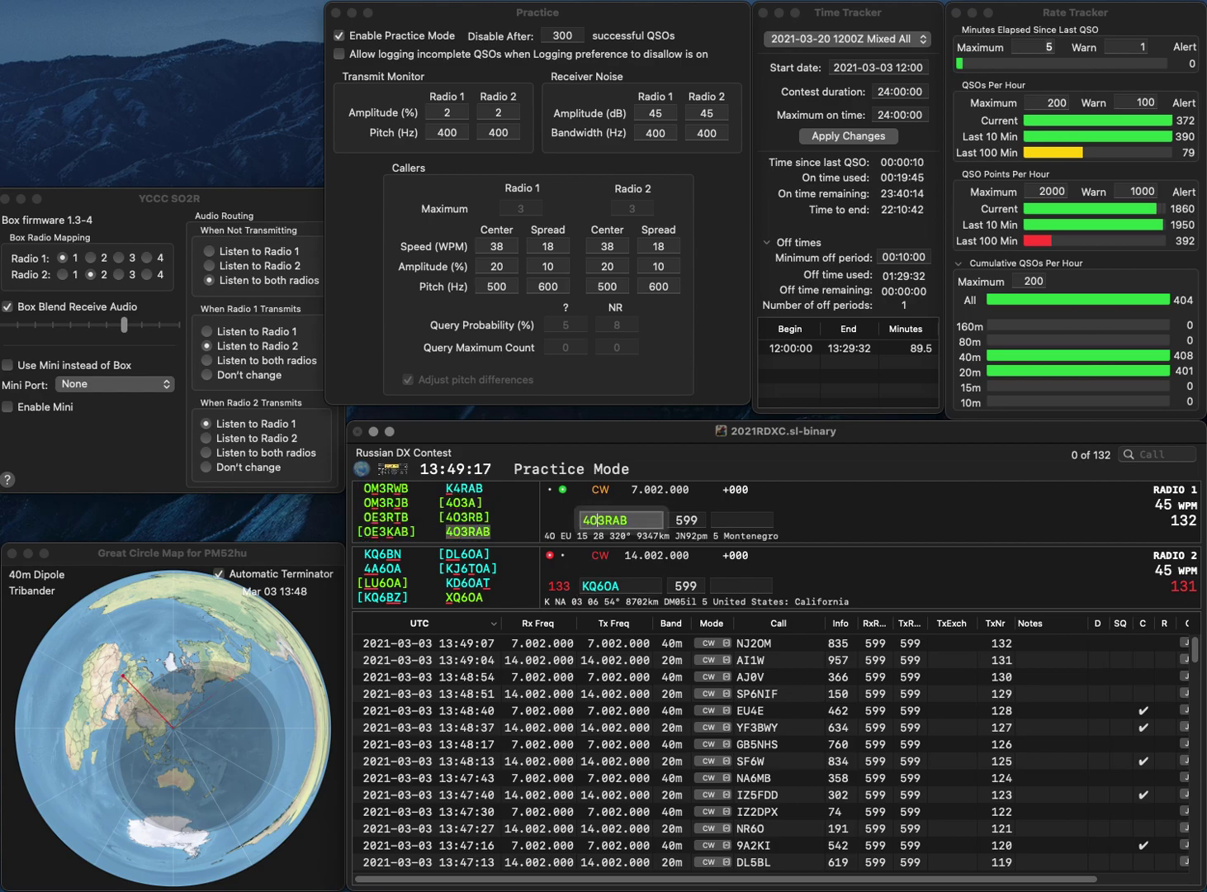
{"action": "key", "text": "Left"}
{"action": "key", "text": "Left"}
{"action": "key", "text": "BackSpace"}
{"action": "type", "text": "X"}
{"action": "key", "text": "Return"}
{"action": "key", "text": "space"}
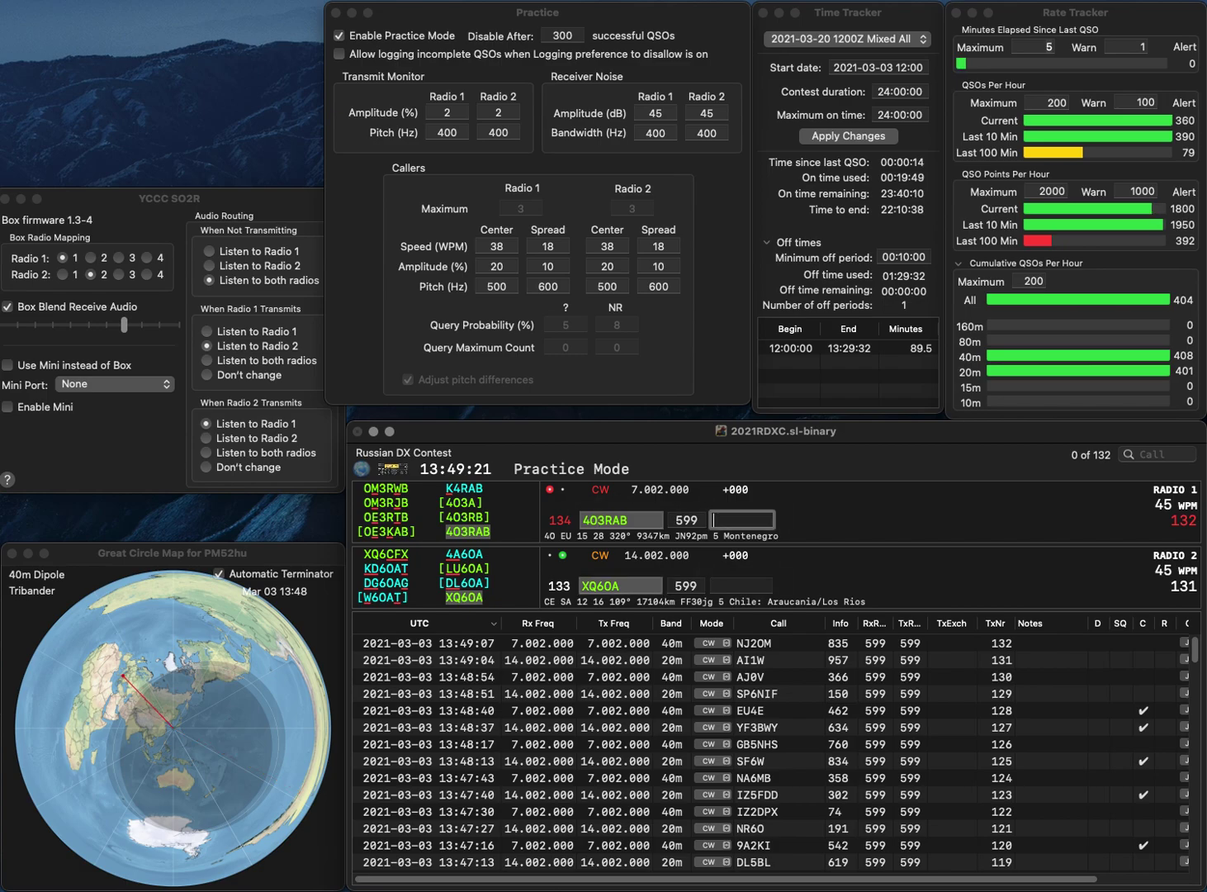
Log 4O3RAB on Radio 1 with exchange 520 and XQ6OA on Radio 2 with exchange 196
{"action": "type", "text": "520"}
{"action": "key", "text": "Return"}
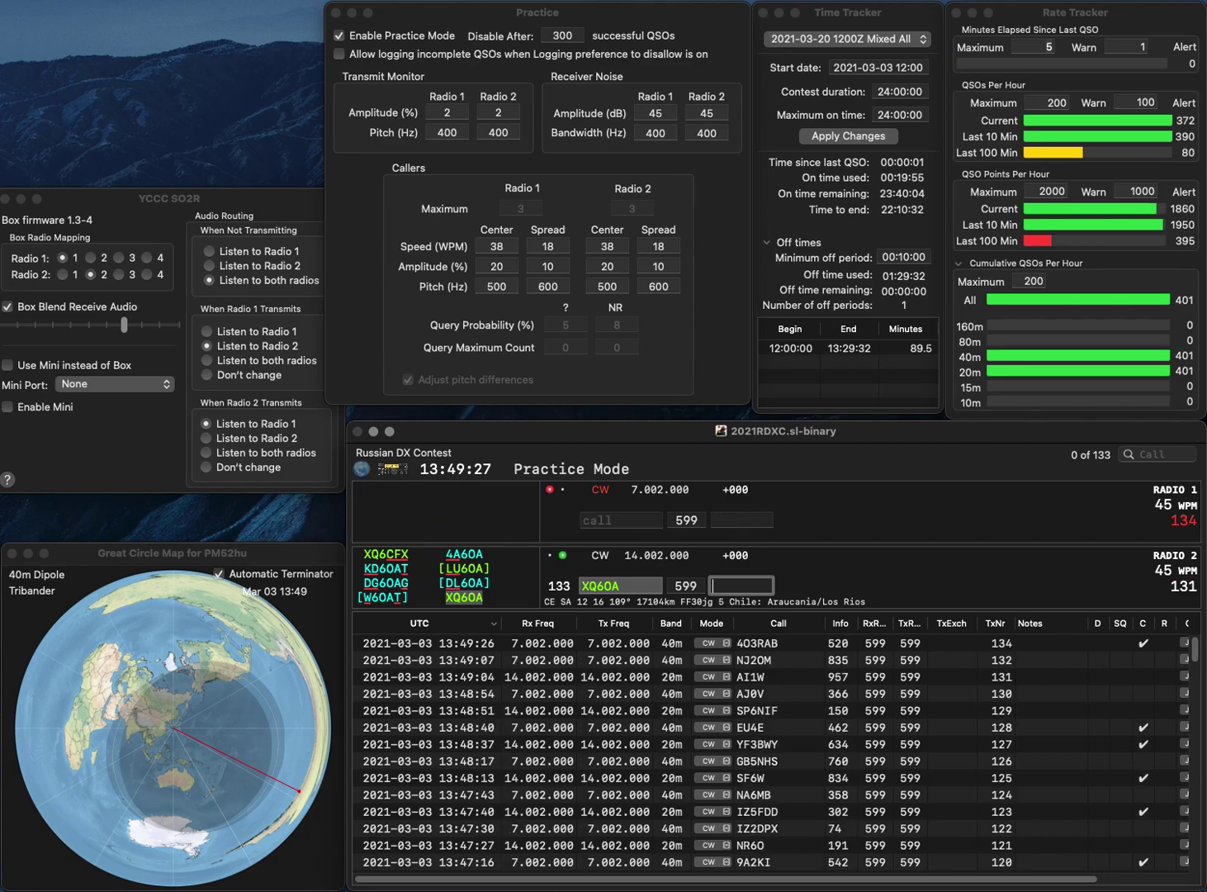
{"action": "type", "text": "196"}
{"action": "key", "text": "Return"}
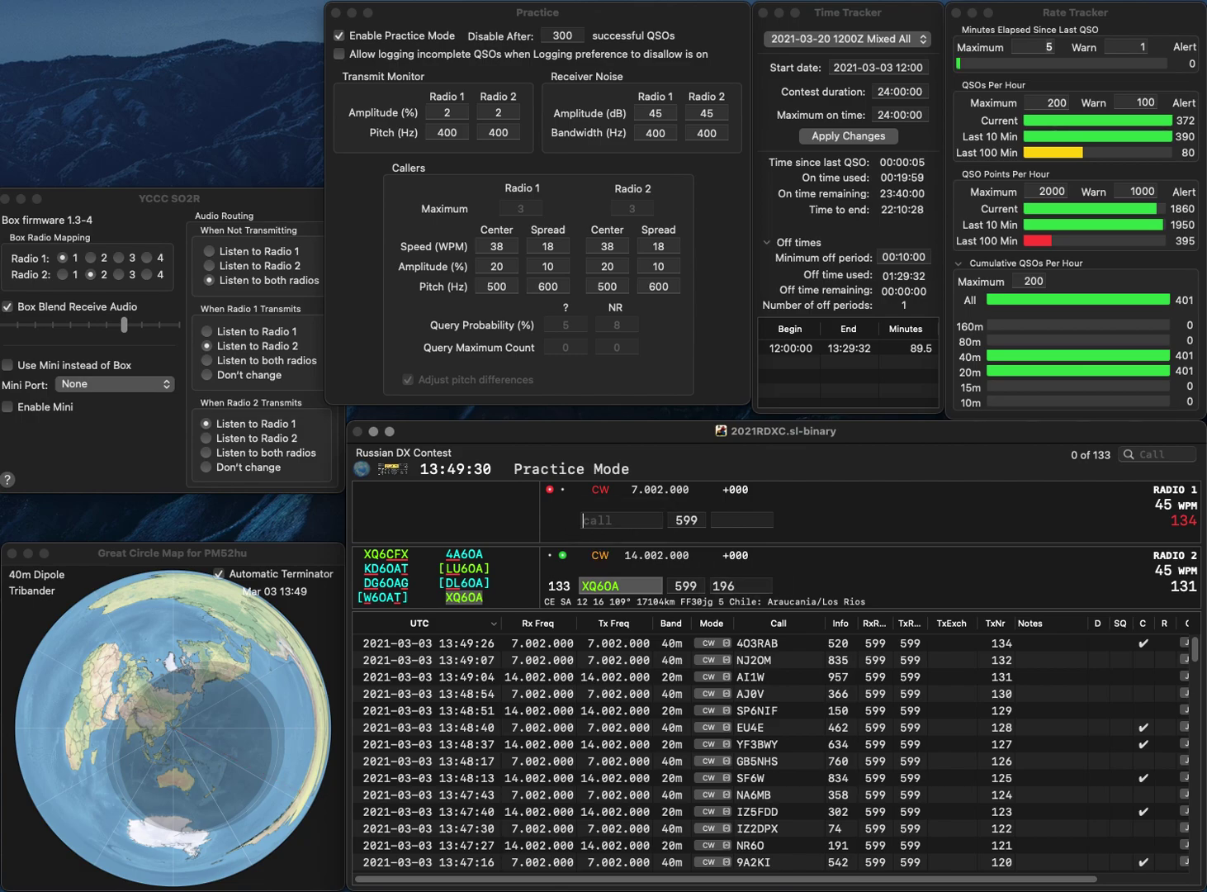
Enter the call K4KBL on Radio 1 and the partial call SVC on Radio 2, sending to each station
{"action": "type", "text": "K4KDL"}
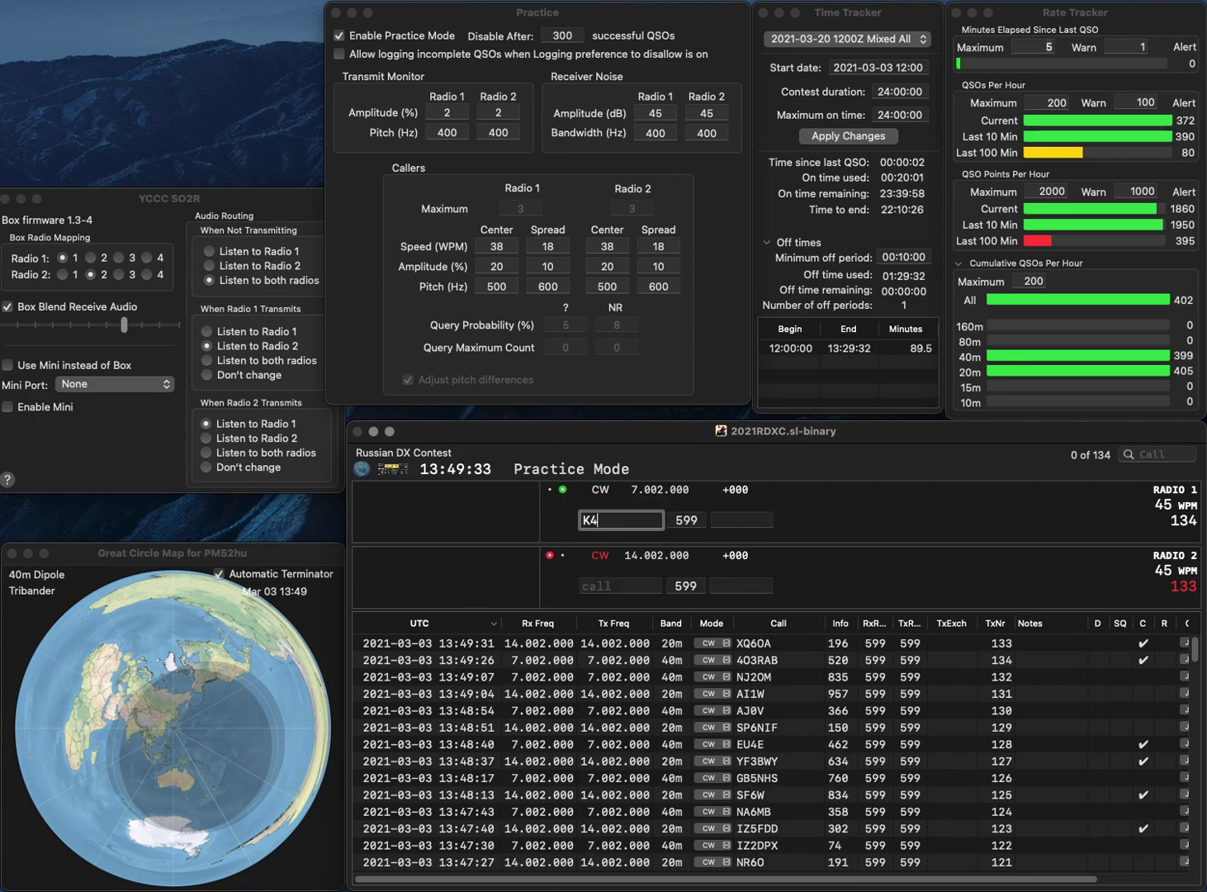
{"action": "key", "text": "Left"}
{"action": "key", "text": "BackSpace"}
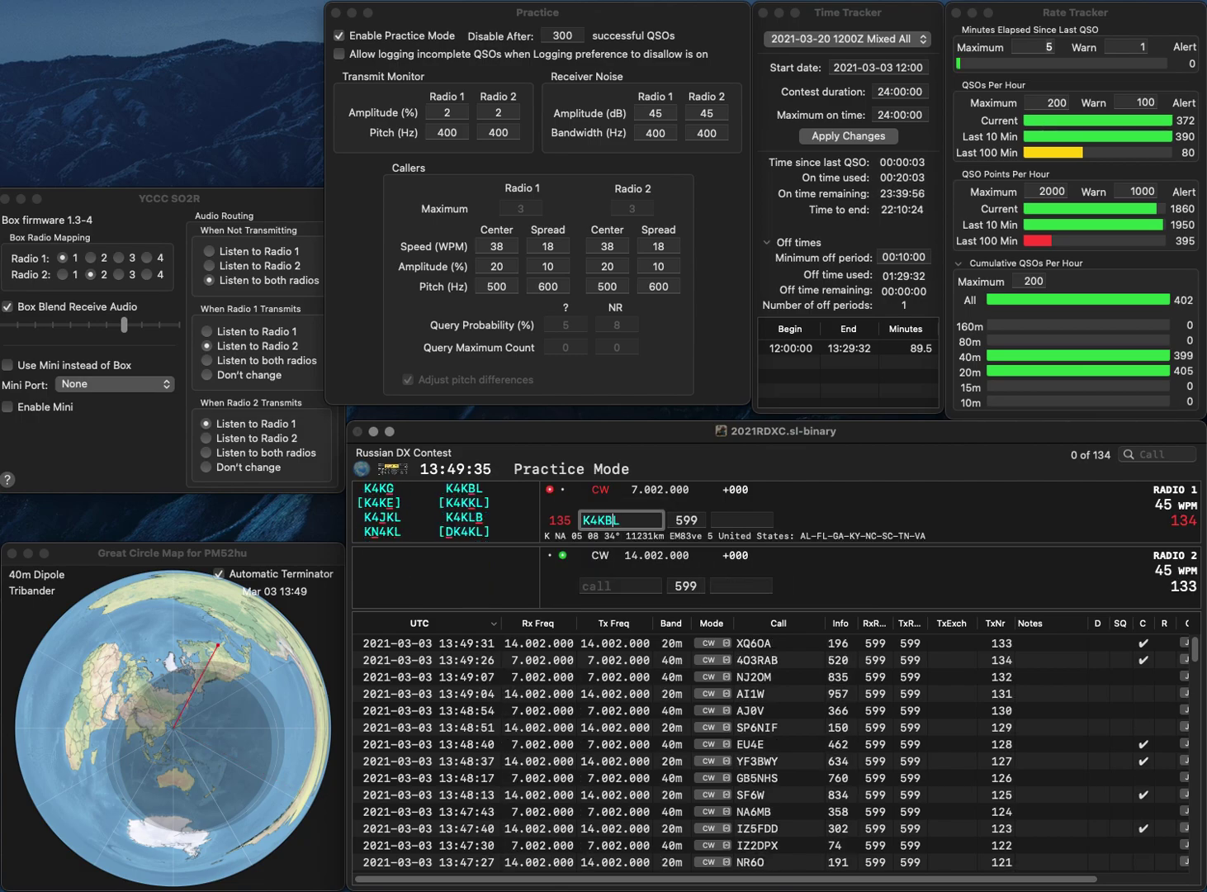
{"action": "type", "text": "B"}
{"action": "key", "text": "Return"}
{"action": "type", "text": "CSV"}
{"action": "key", "text": "Return"}
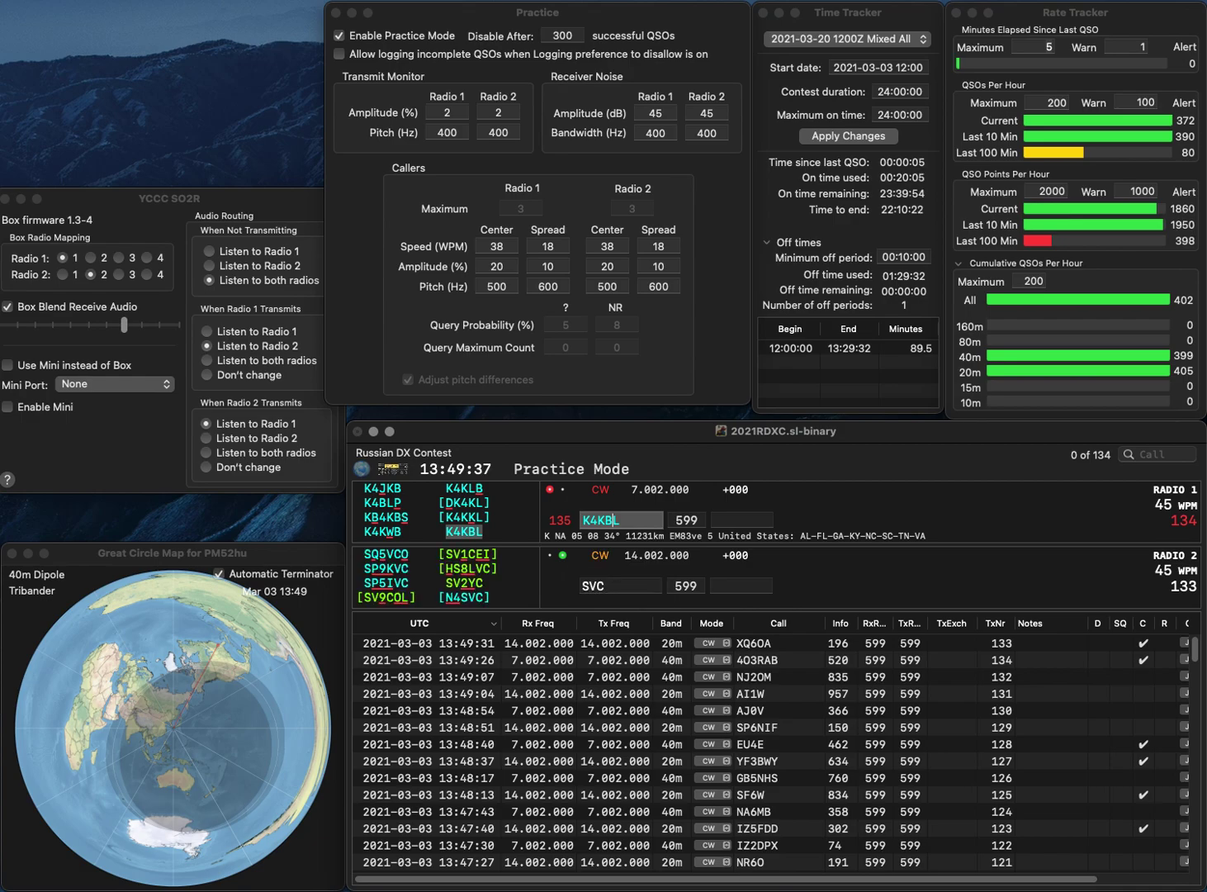
Log K4KBL on Radio 1 with exchange 138
{"action": "key", "text": "Tab"}
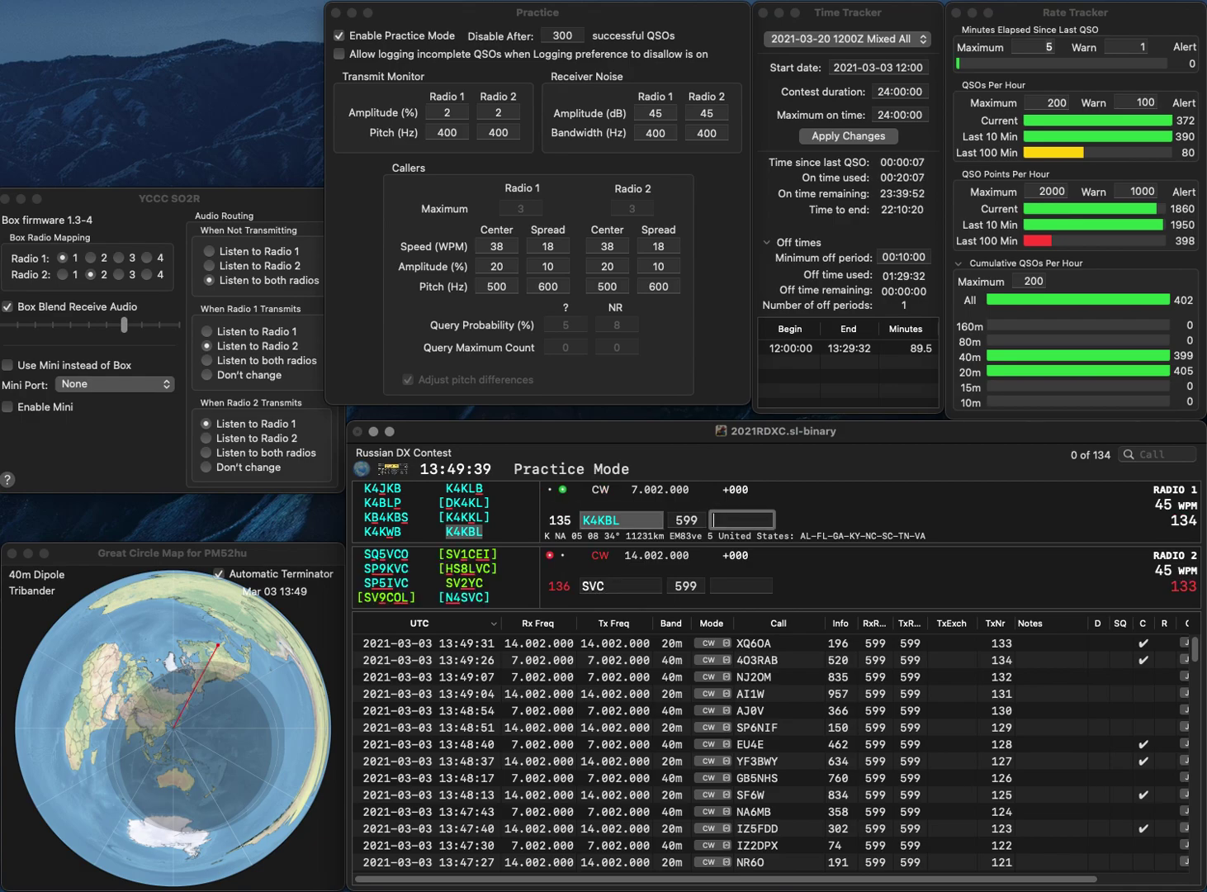
{"action": "type", "text": "138"}
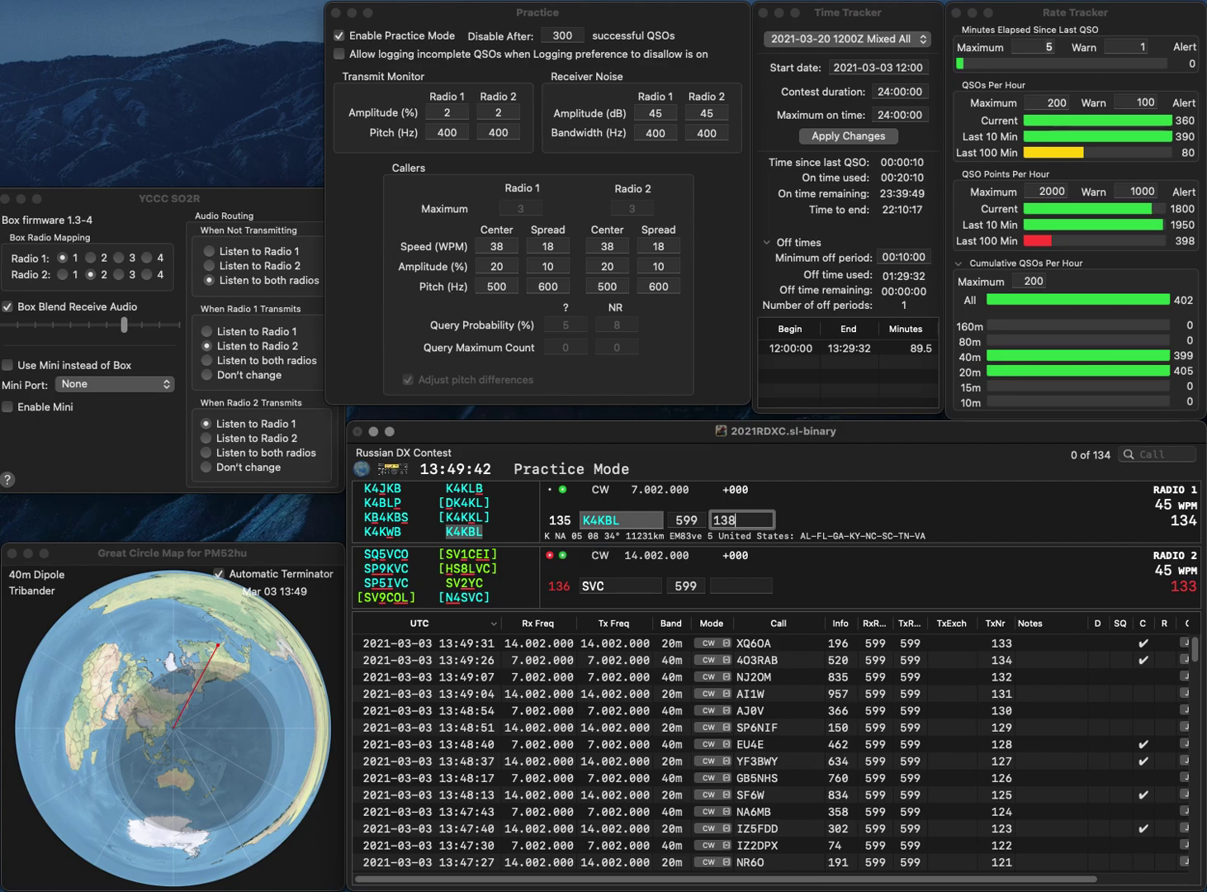
{"action": "key", "text": "Return"}
{"action": "key", "text": "BackSpace"}
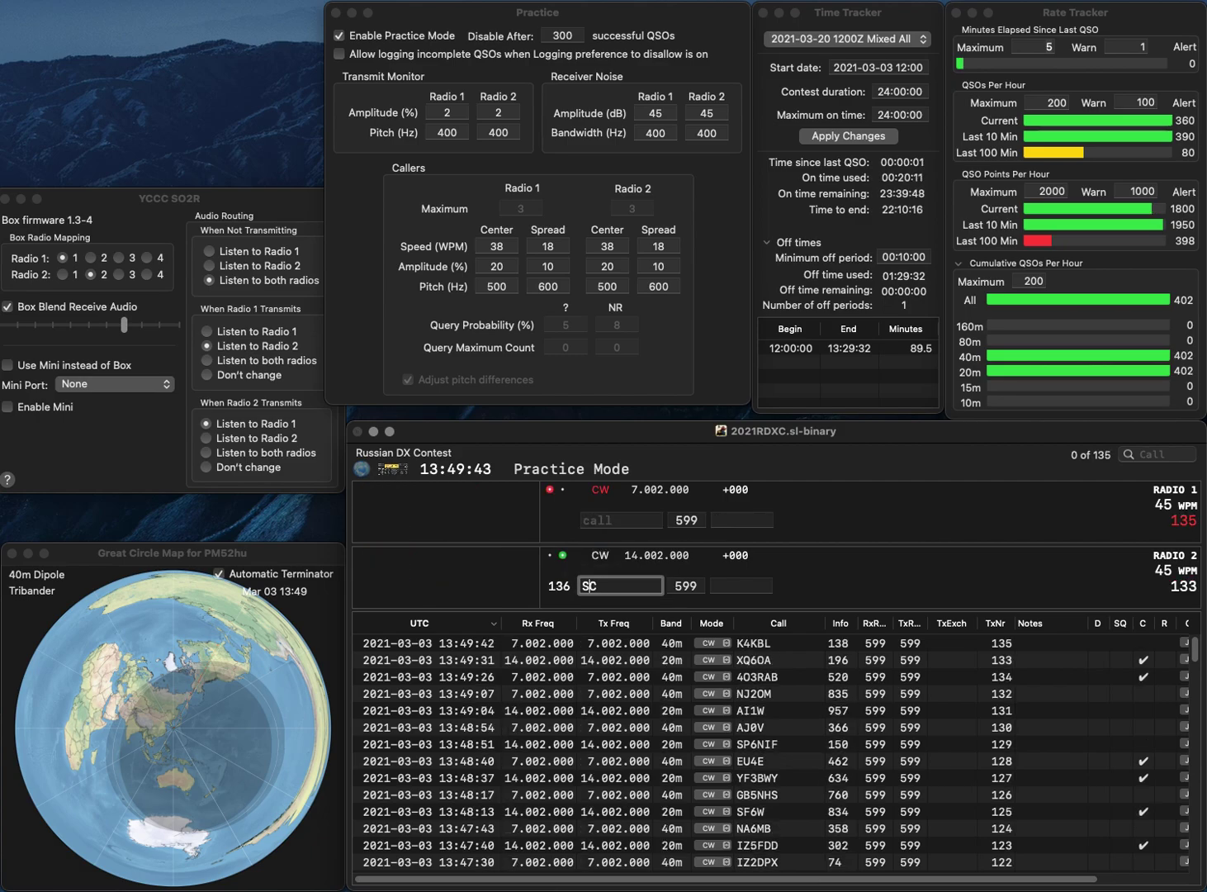
{"action": "type", "text": "56"}
{"action": "key", "text": "Return"}
{"action": "type", "text": "N3EB"}
{"action": "key", "text": "Return"}
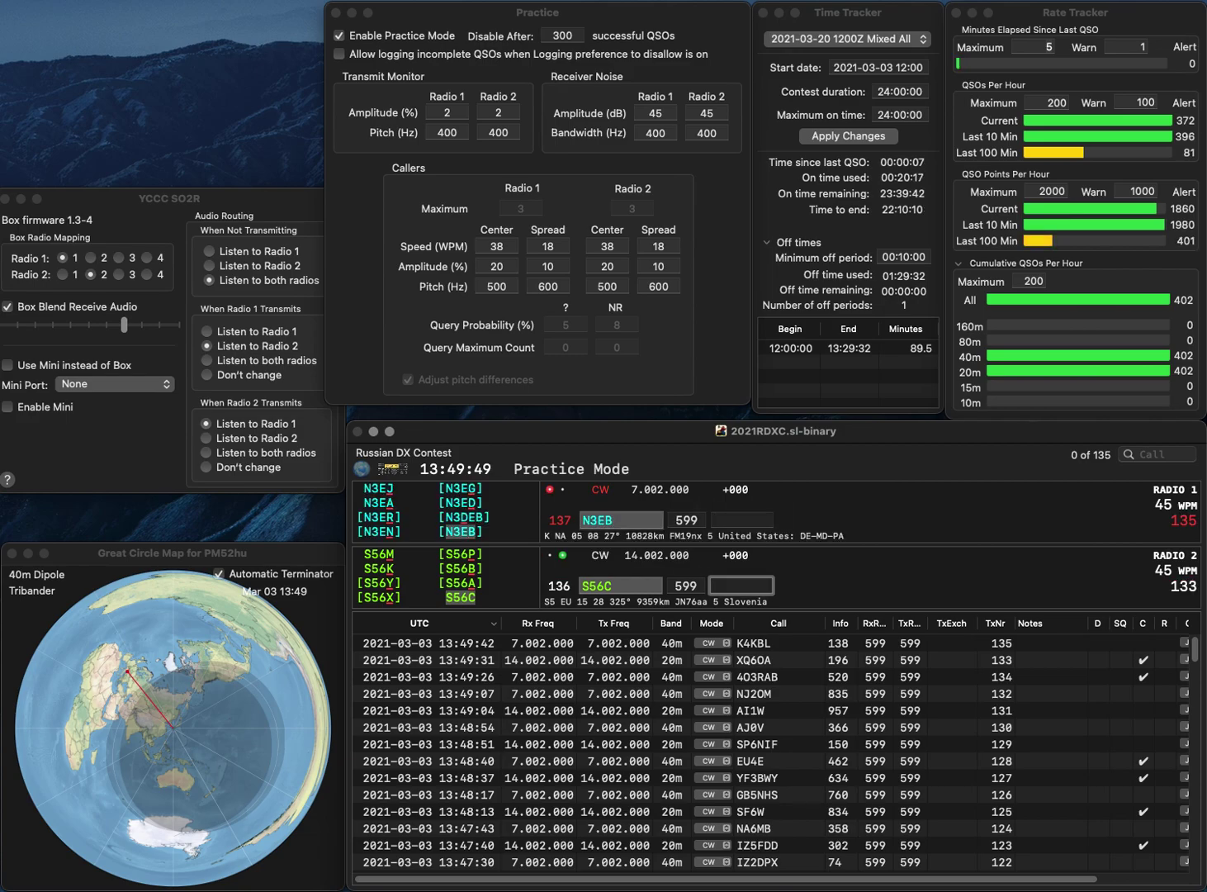
{"action": "type", "text": "765"}
{"action": "key", "text": "Return"}
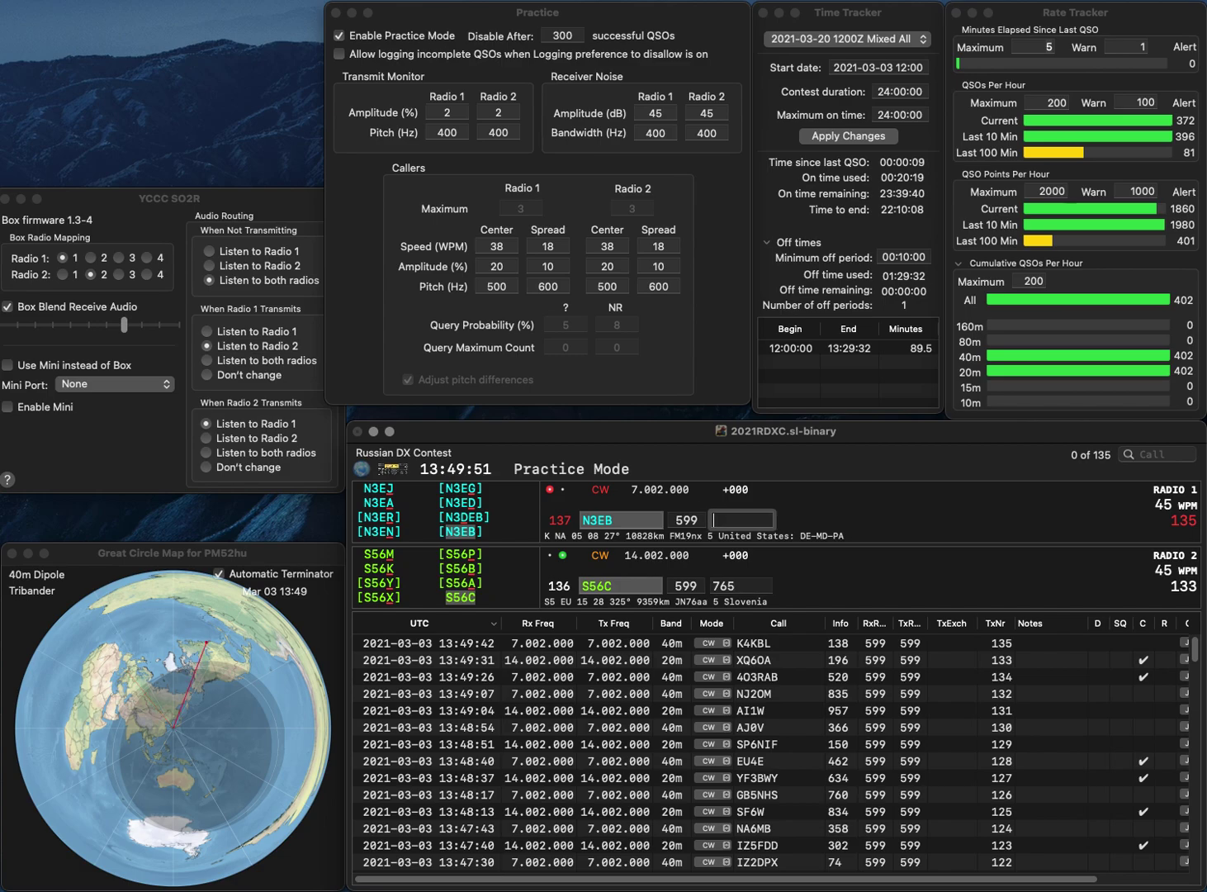
{"action": "type", "text": "423"}
{"action": "key", "text": "Return"}
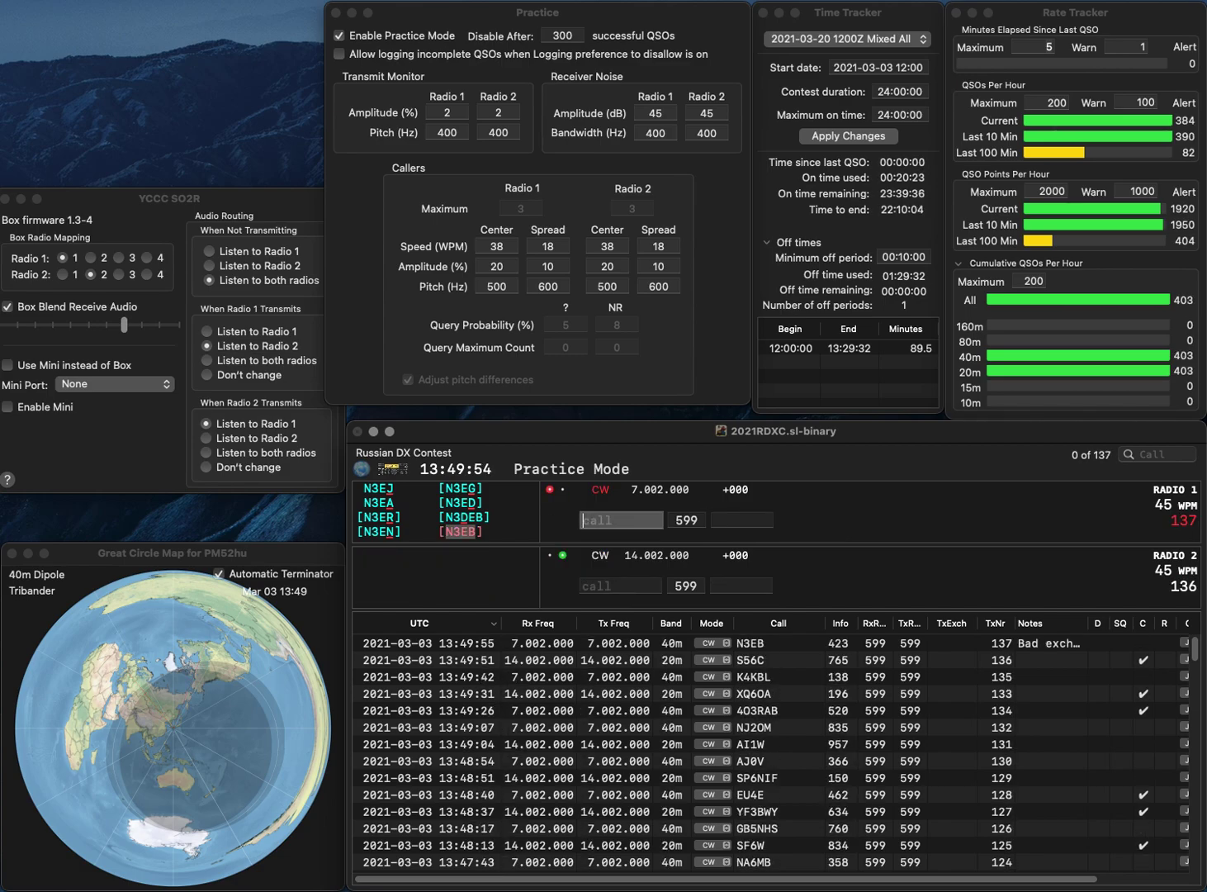
{"action": "type", "text": "ME"}
{"action": "key", "text": "Return"}
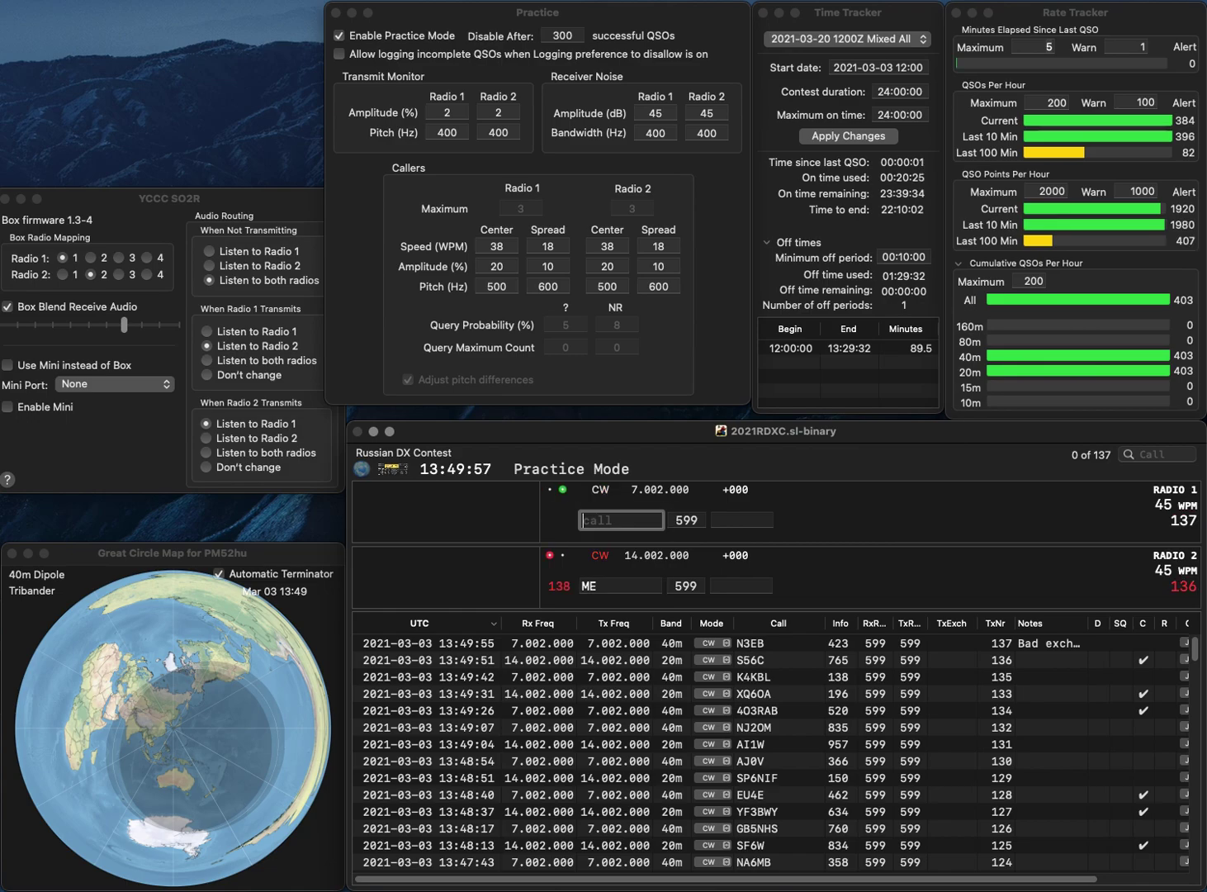
{"action": "type", "text": "VE2SG"}
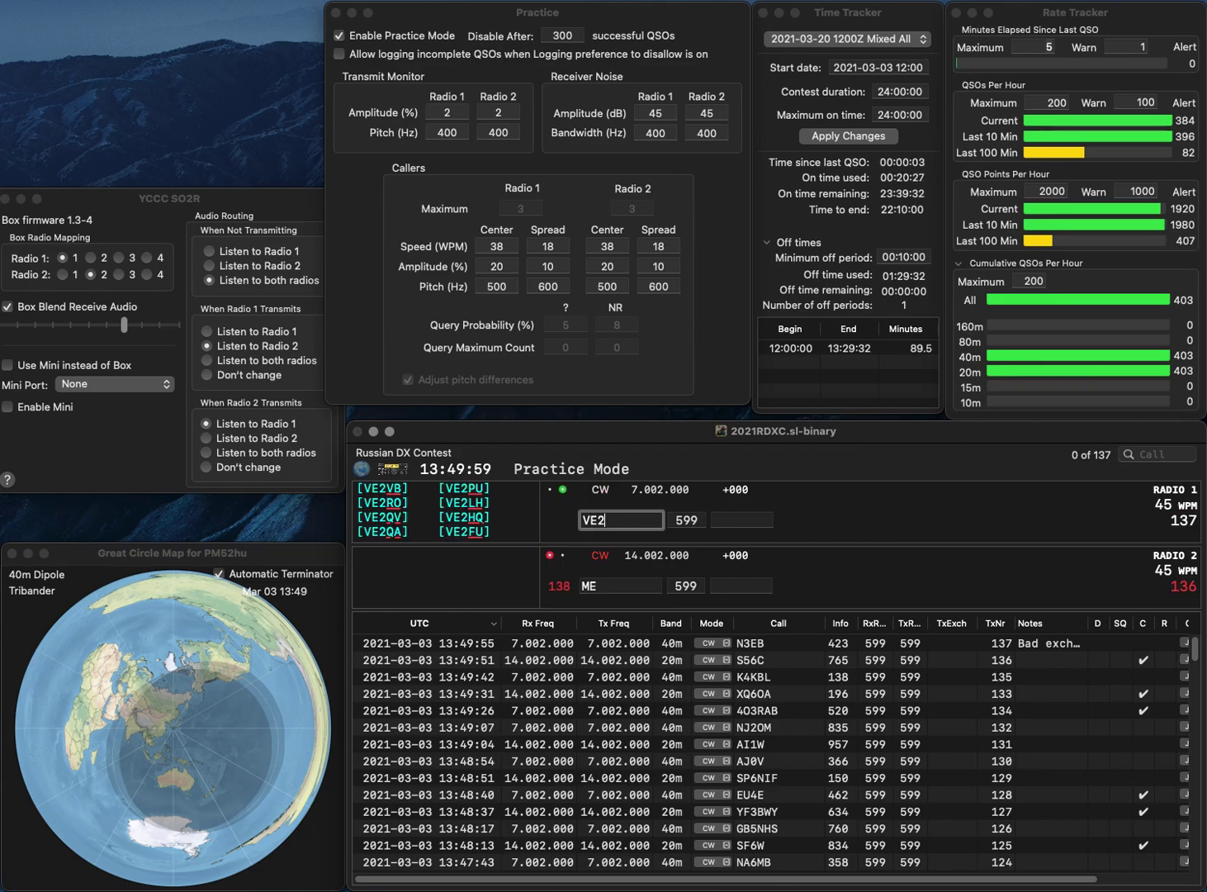
{"action": "key", "text": "Return"}
Complete the Radio 2 call as K6ME and send the station its exchange
{"action": "key", "text": "Home"}
{"action": "type", "text": "K6M"}
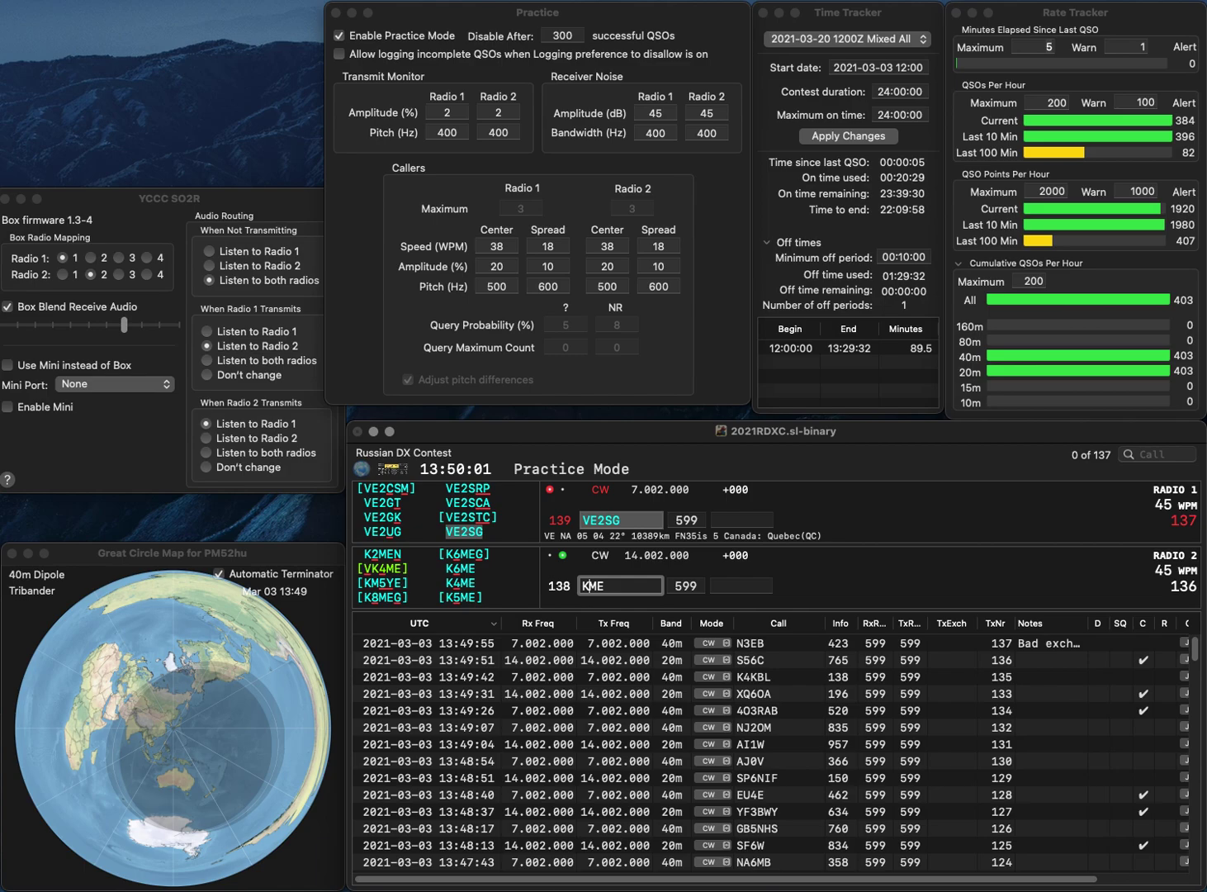
{"action": "key", "text": "BackSpace"}
{"action": "key", "text": "Return"}
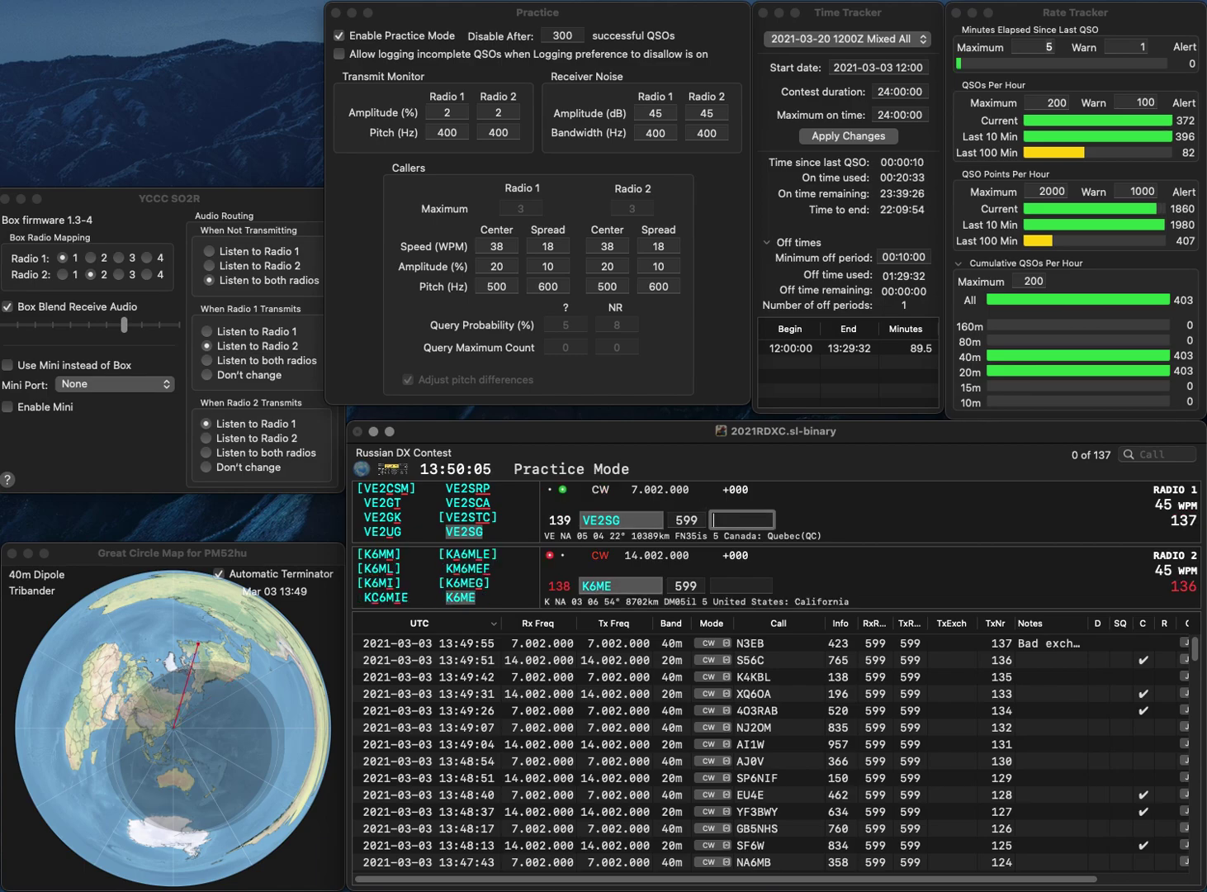
Log VE2SG on Radio 1 with exchange 523 and K6ME on Radio 2 with exchange 892
{"action": "type", "text": "523"}
{"action": "key", "text": "Return"}
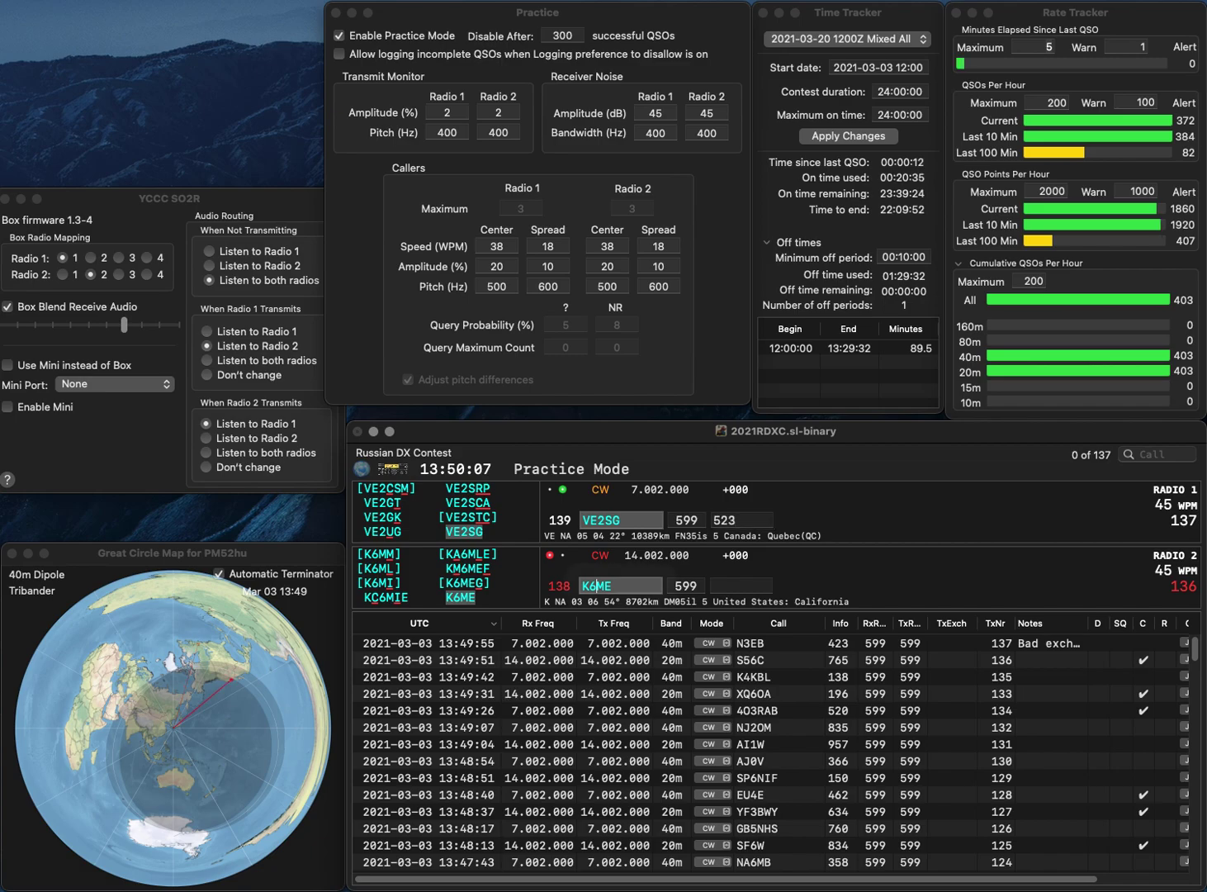
{"action": "key", "text": "space"}
{"action": "type", "text": "892"}
{"action": "key", "text": "Return"}
{"action": "type", "text": "LU1U"}
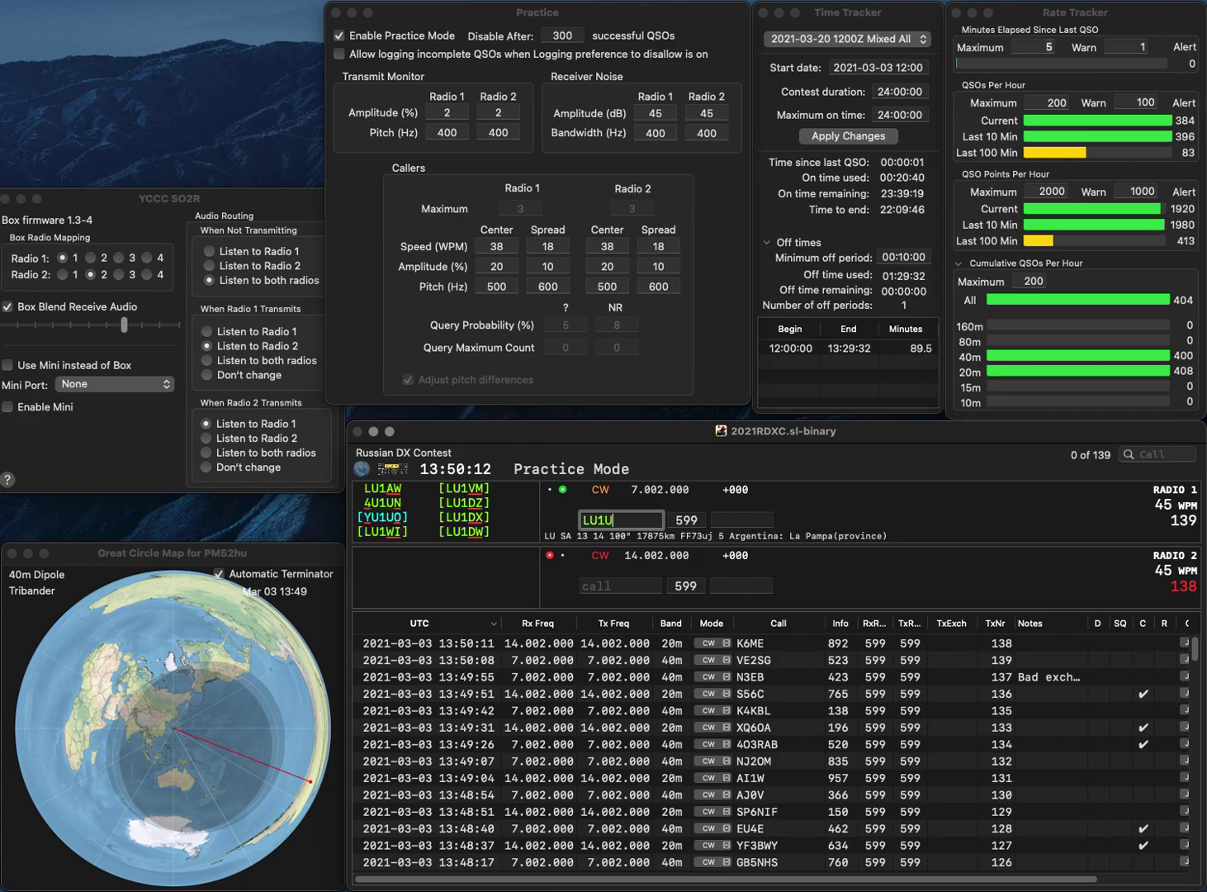
{"action": "key", "text": "Return"}
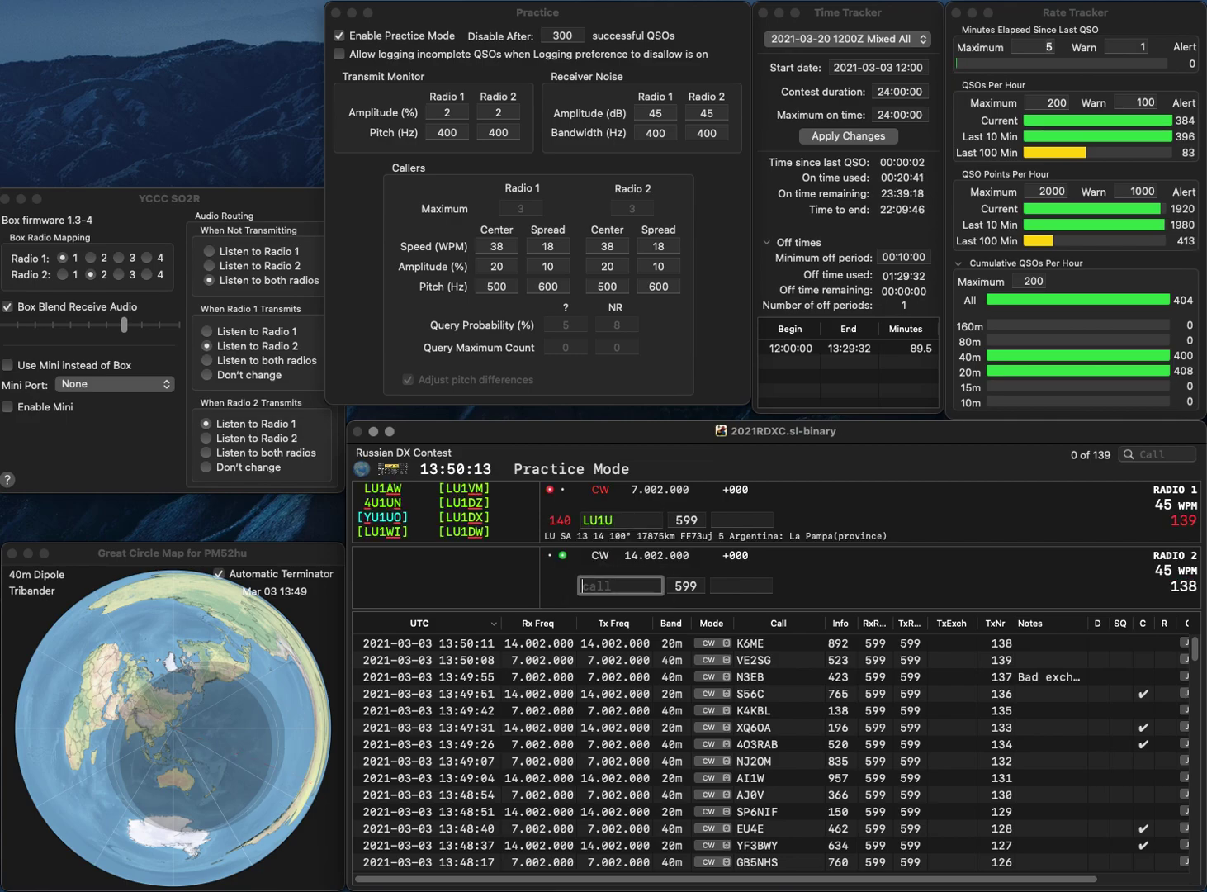
{"action": "type", "text": "KU1AAA"}
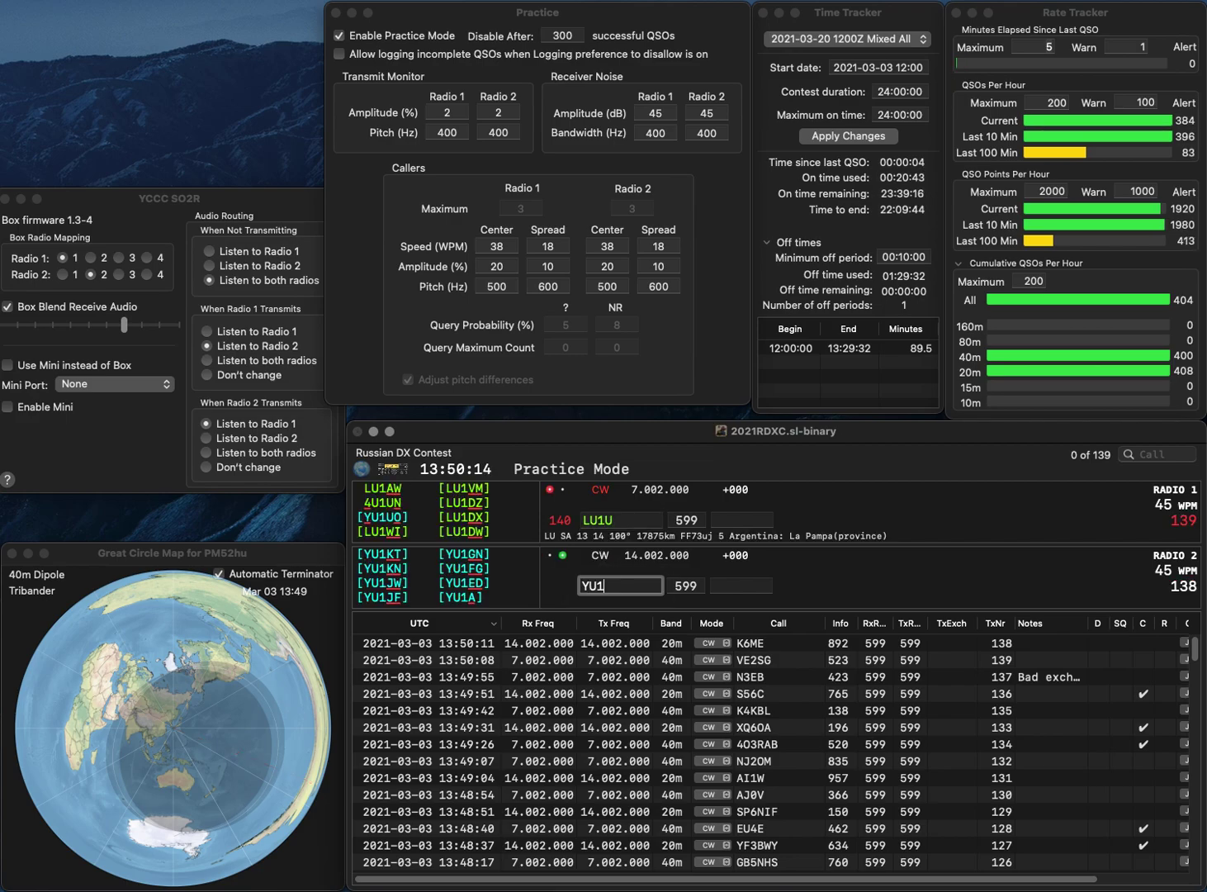
{"action": "key", "text": "Return"}
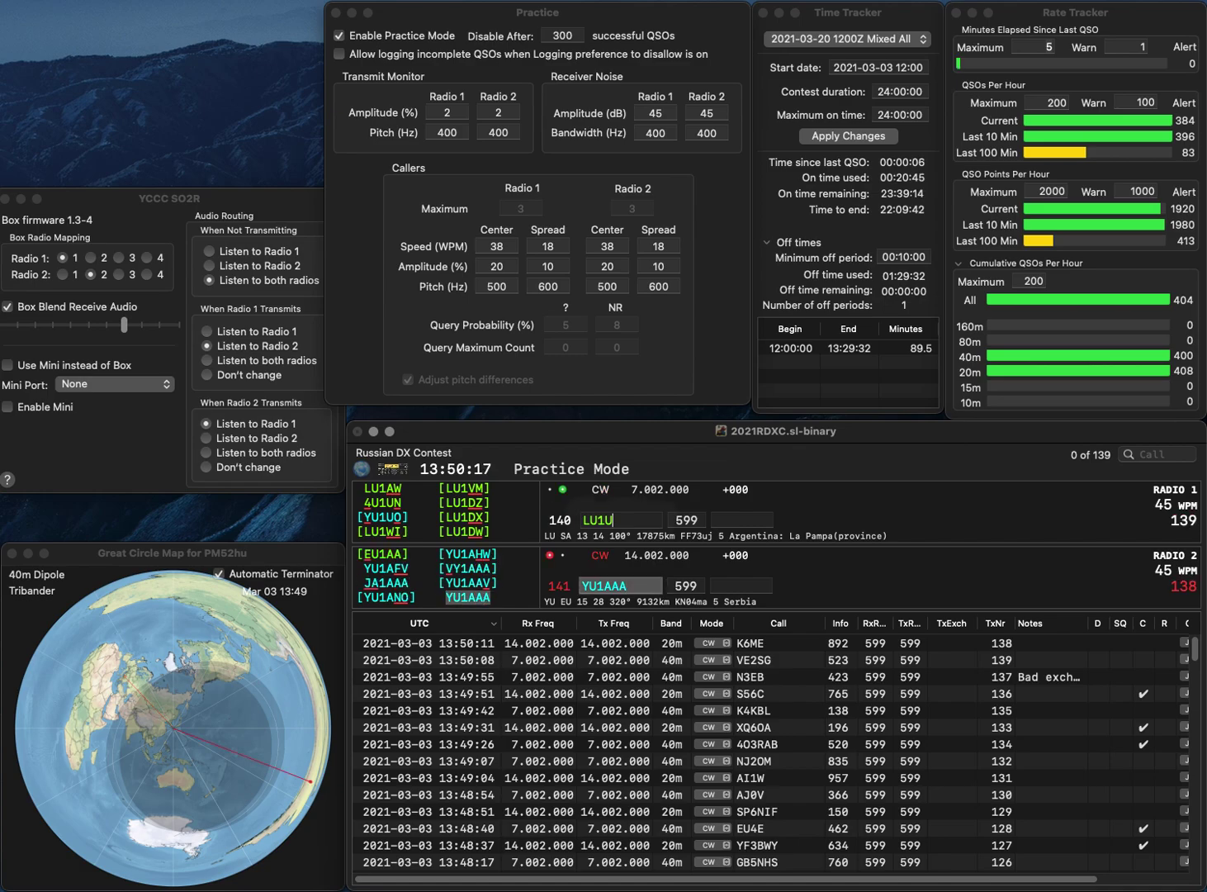
Correct the Radio 1 call to LA1U and send the station its exchange
{"action": "key", "text": "Left"}
{"action": "key", "text": "BackSpace"}
{"action": "type", "text": "A"}
{"action": "key", "text": "Return"}
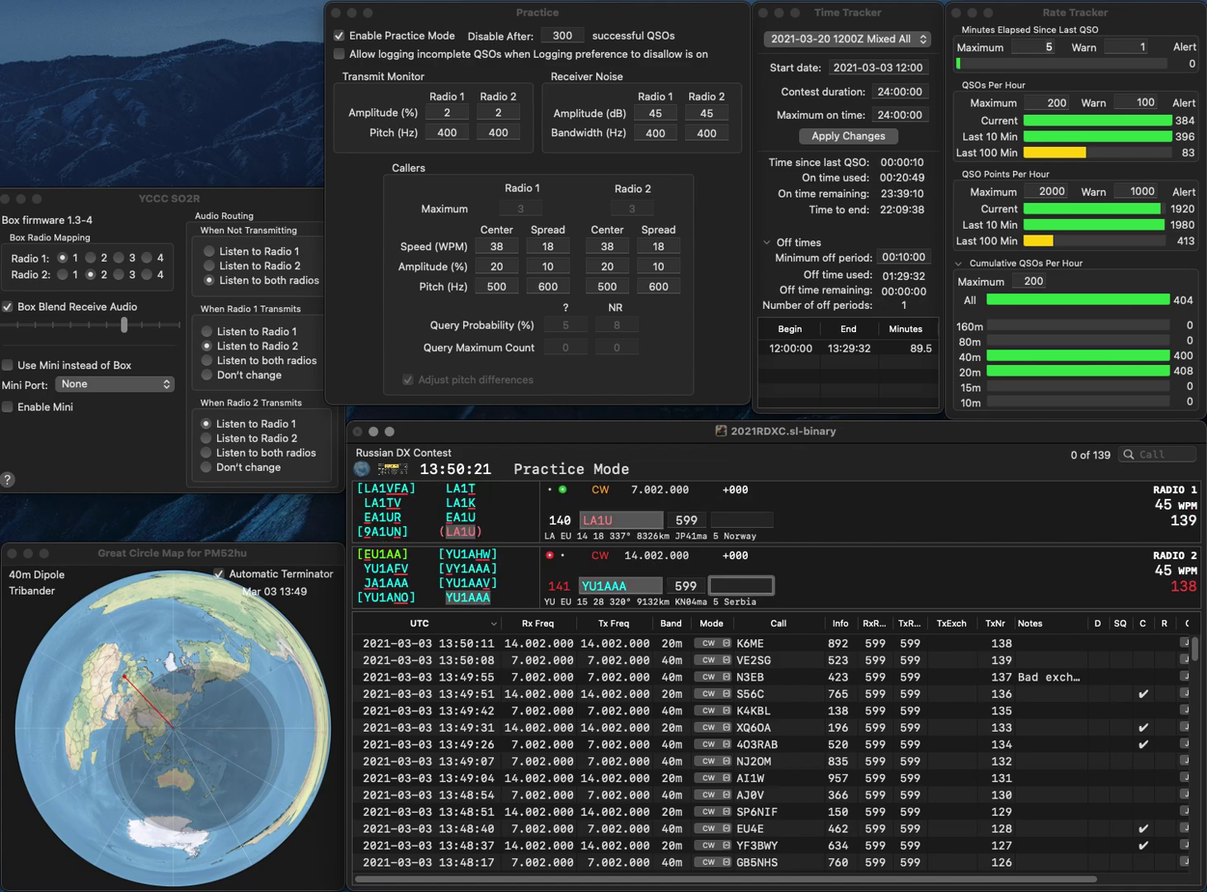
Log YU1AAA on Radio 2 with exchange 516 and LA1U on Radio 1 with exchange 421
{"action": "type", "text": "516"}
{"action": "key", "text": "Return"}
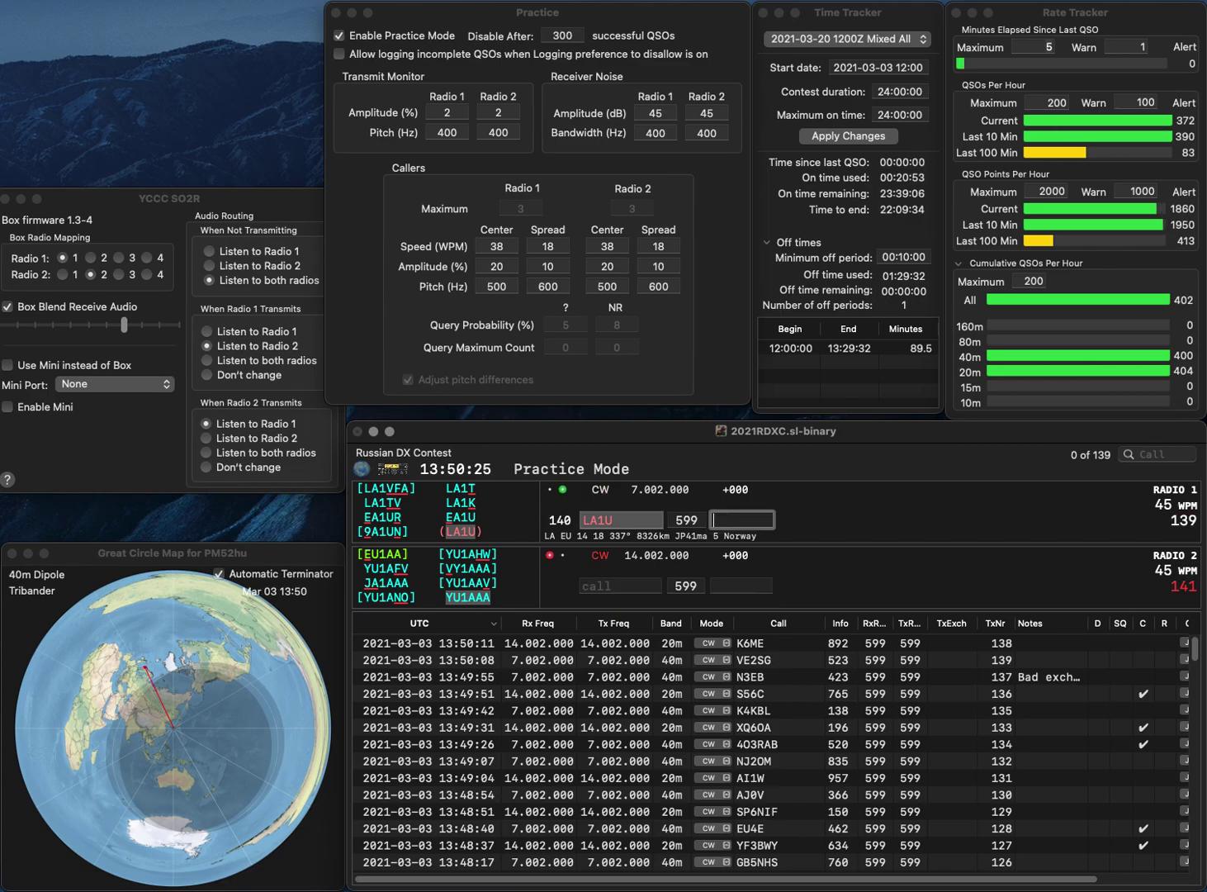
{"action": "type", "text": "42"}
{"action": "key", "text": "Return"}
{"action": "type", "text": "N"}
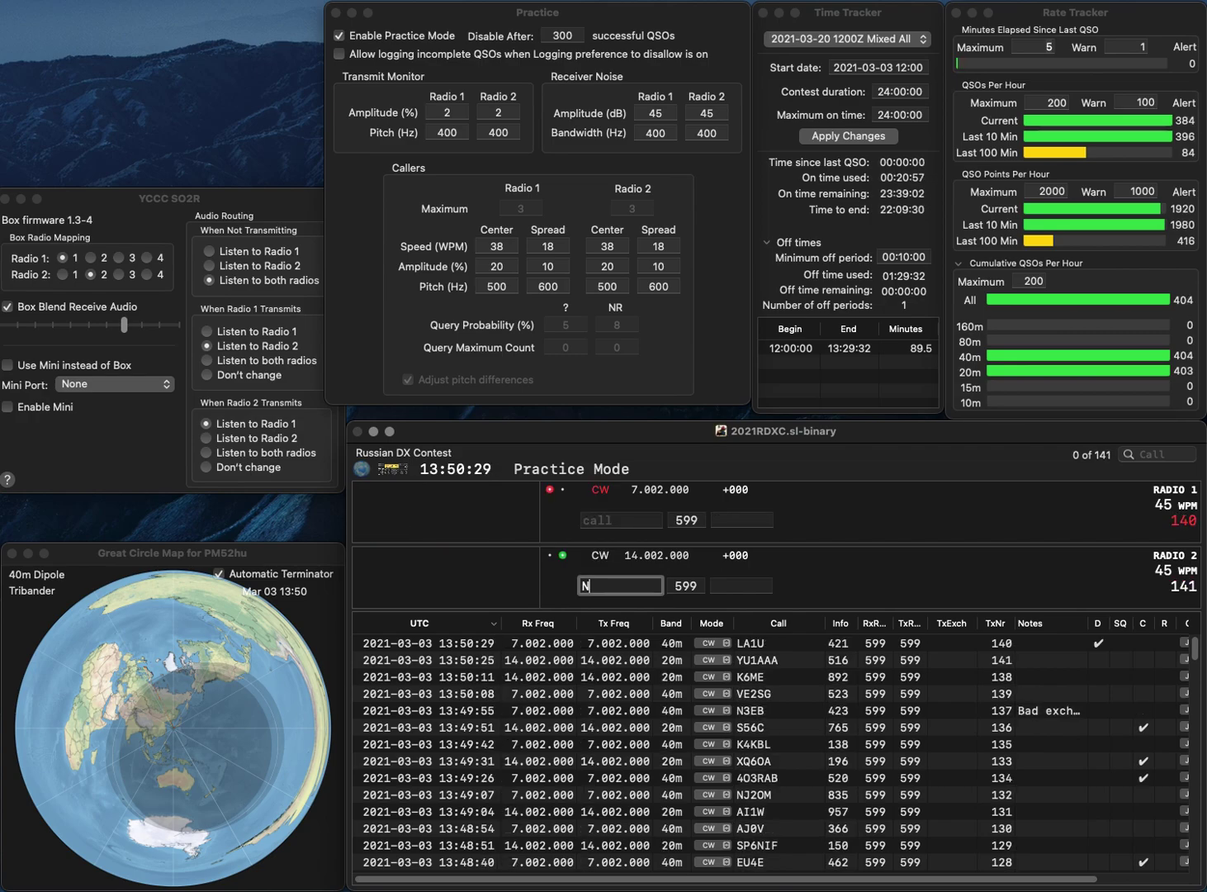
{"action": "type", "text": "8NN"}
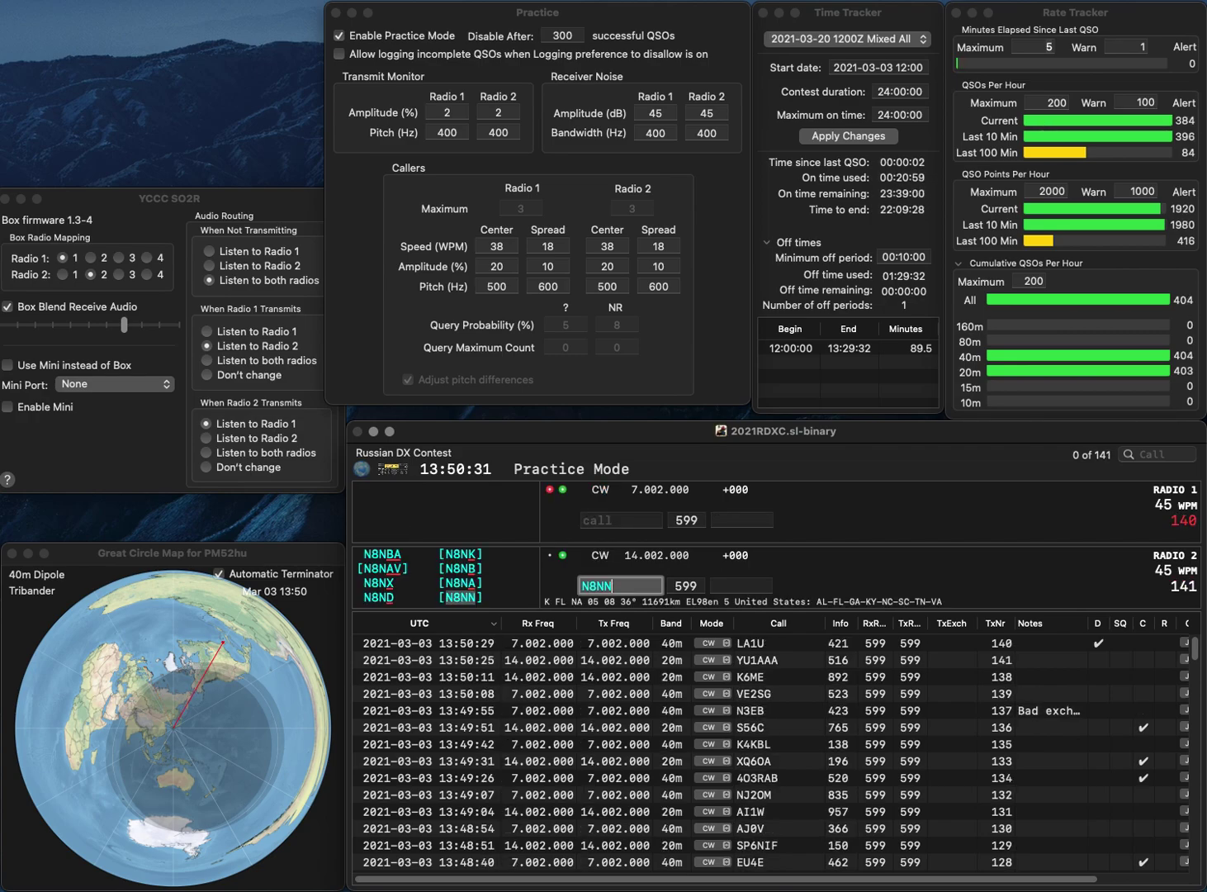
{"action": "key", "text": "Return"}
{"action": "type", "text": "DL7DZ"}
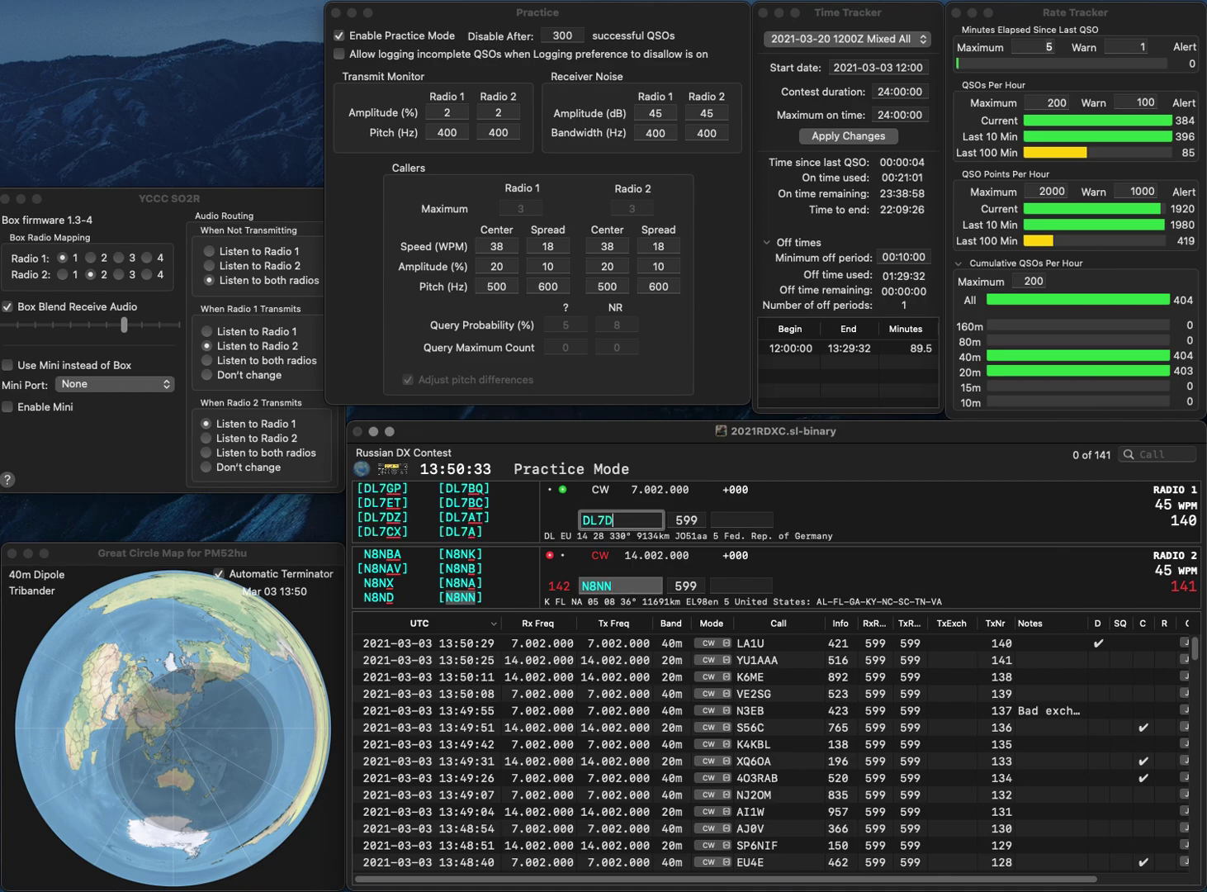
{"action": "key", "text": "Return"}
{"action": "key", "text": "BackSpace"}
{"action": "key", "text": "BackSpace"}
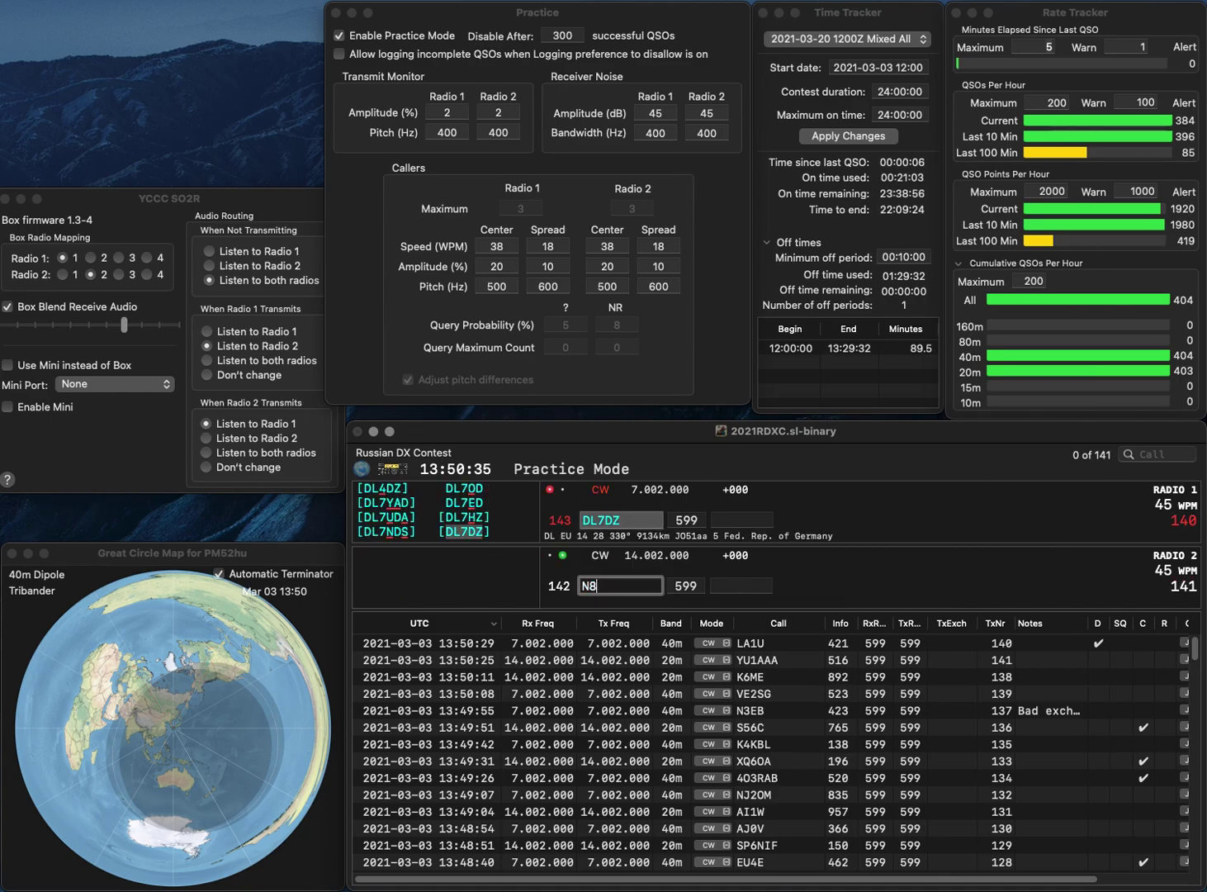
{"action": "type", "text": "PCN"}
{"action": "key", "text": "Return"}
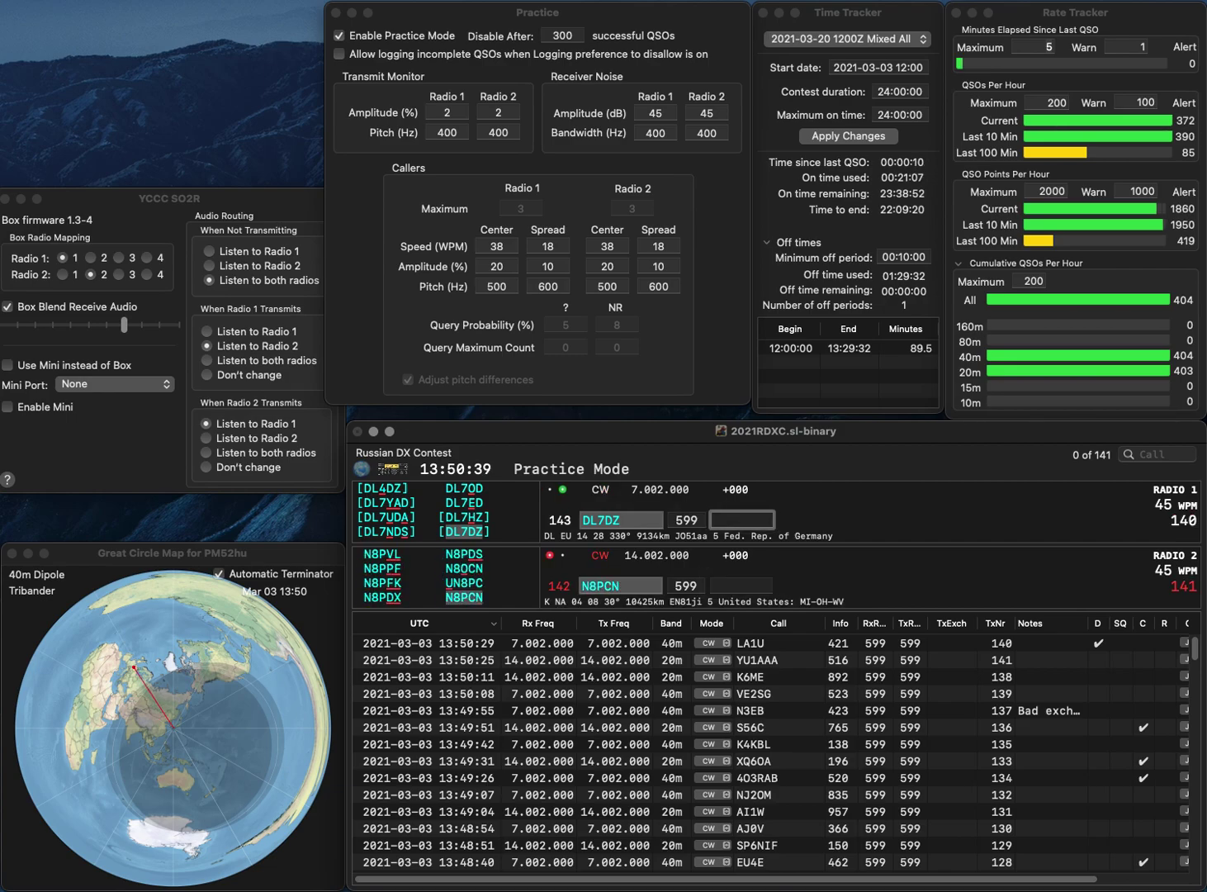
Log DL7DZ on Radio 1 with exchange 832 and N8PCN on Radio 2 with exchange 93
{"action": "type", "text": "832"}
{"action": "key", "text": "Return"}
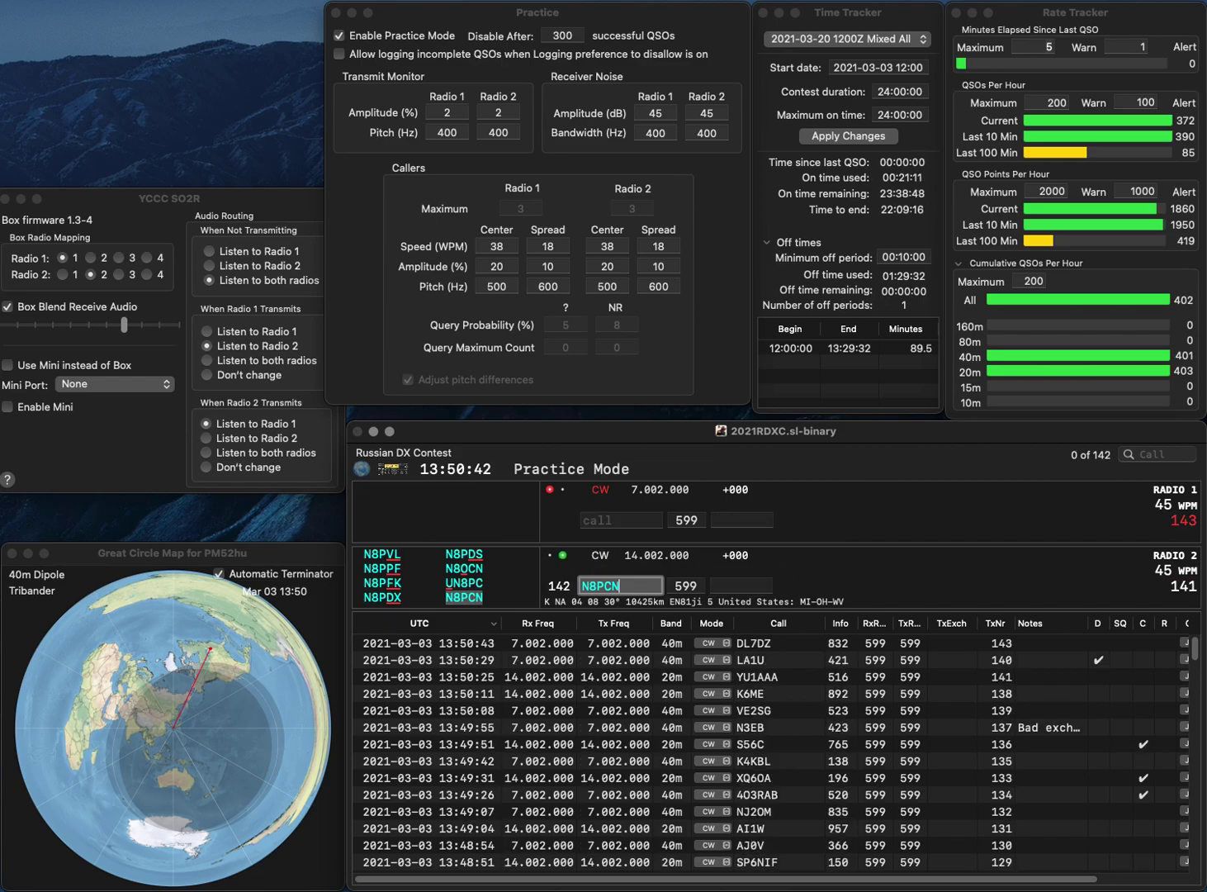
{"action": "type", "text": "93"}
{"action": "key", "text": "Return"}
Enter the call L2HR on Radio 1 and send the station its exchange
{"action": "type", "text": "L2"}
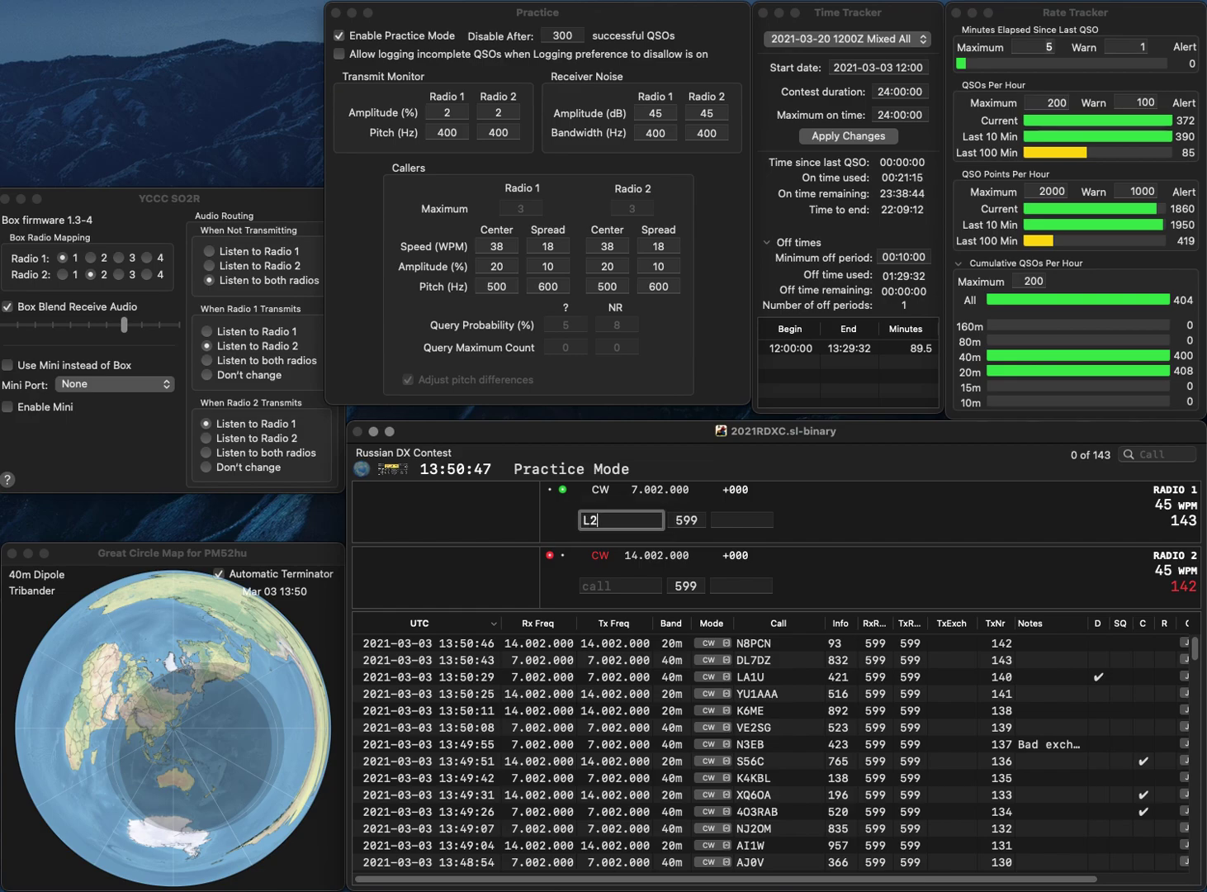
{"action": "type", "text": "HS"}
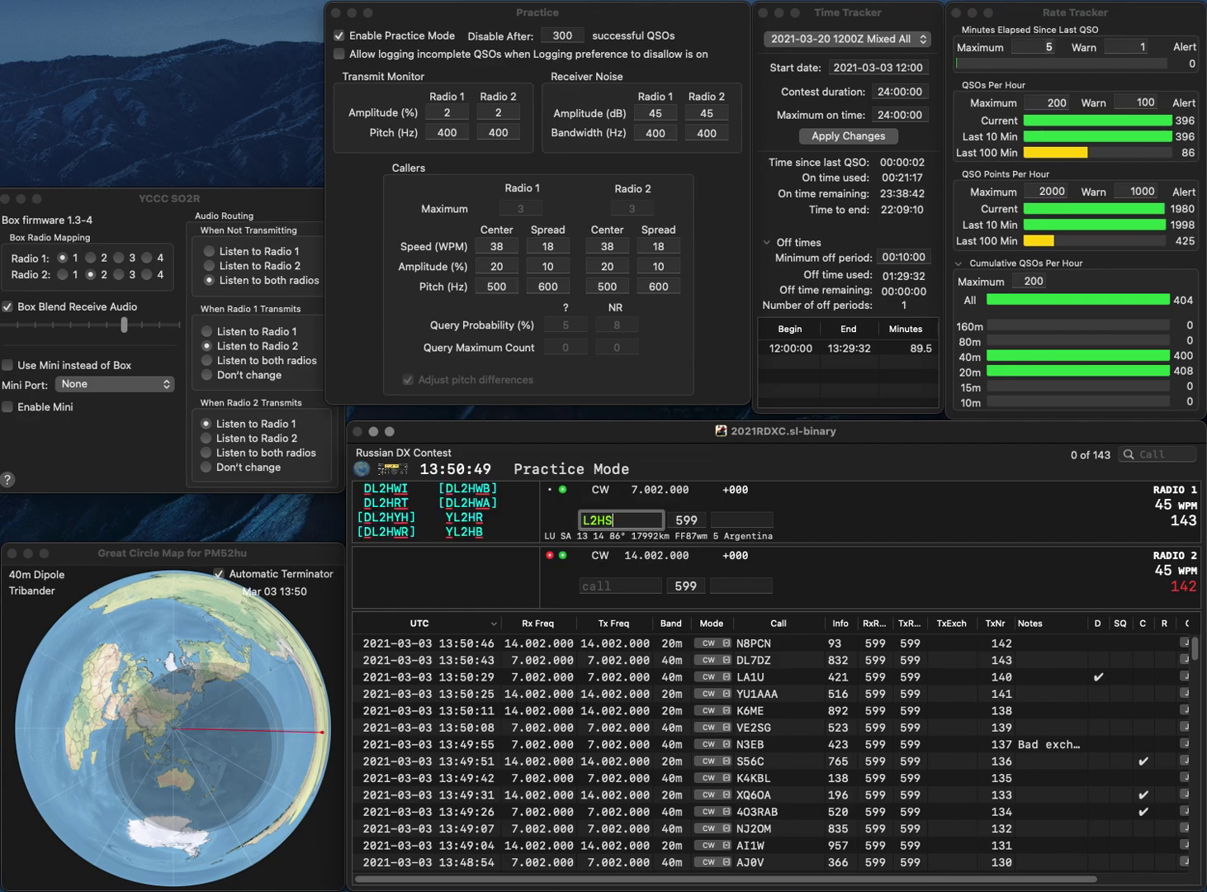
{"action": "key", "text": "BackSpace"}
{"action": "type", "text": "R"}
{"action": "key", "text": "Return"}
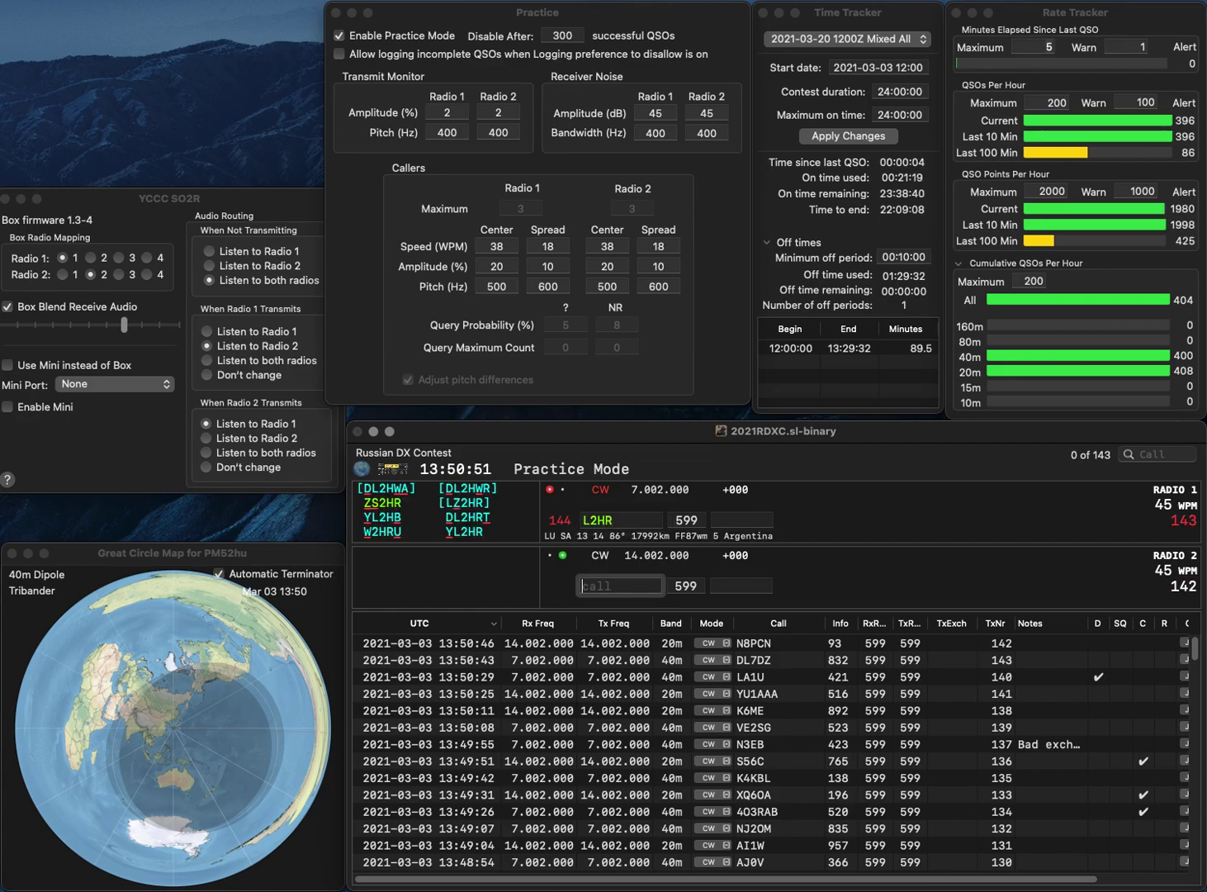
{"action": "type", "text": "WP4P"}
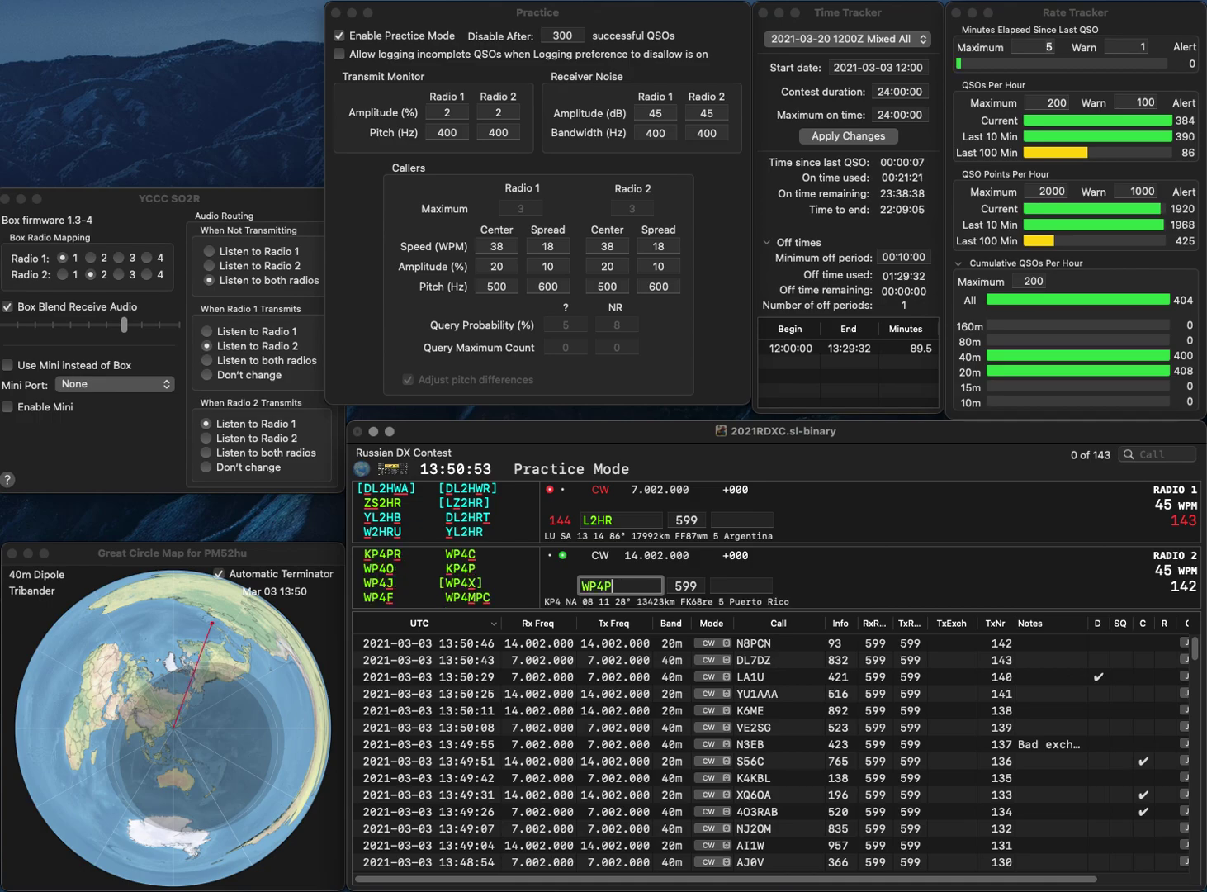
{"action": "key", "text": "BackSpace"}
{"action": "type", "text": "JBG"}
{"action": "key", "text": "Return"}
{"action": "type", "text": "Y"}
{"action": "key", "text": "Return"}
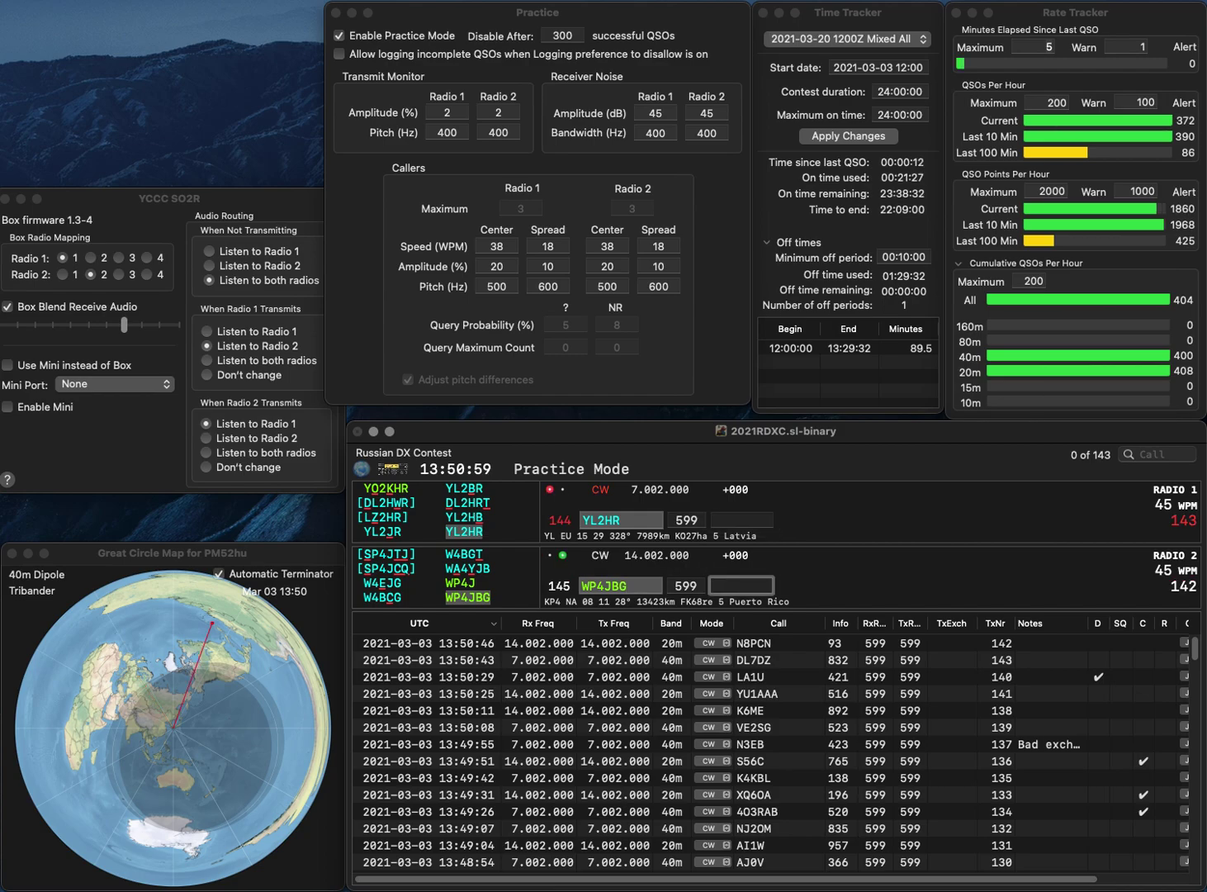
{"action": "type", "text": "476"}
{"action": "key", "text": "Return"}
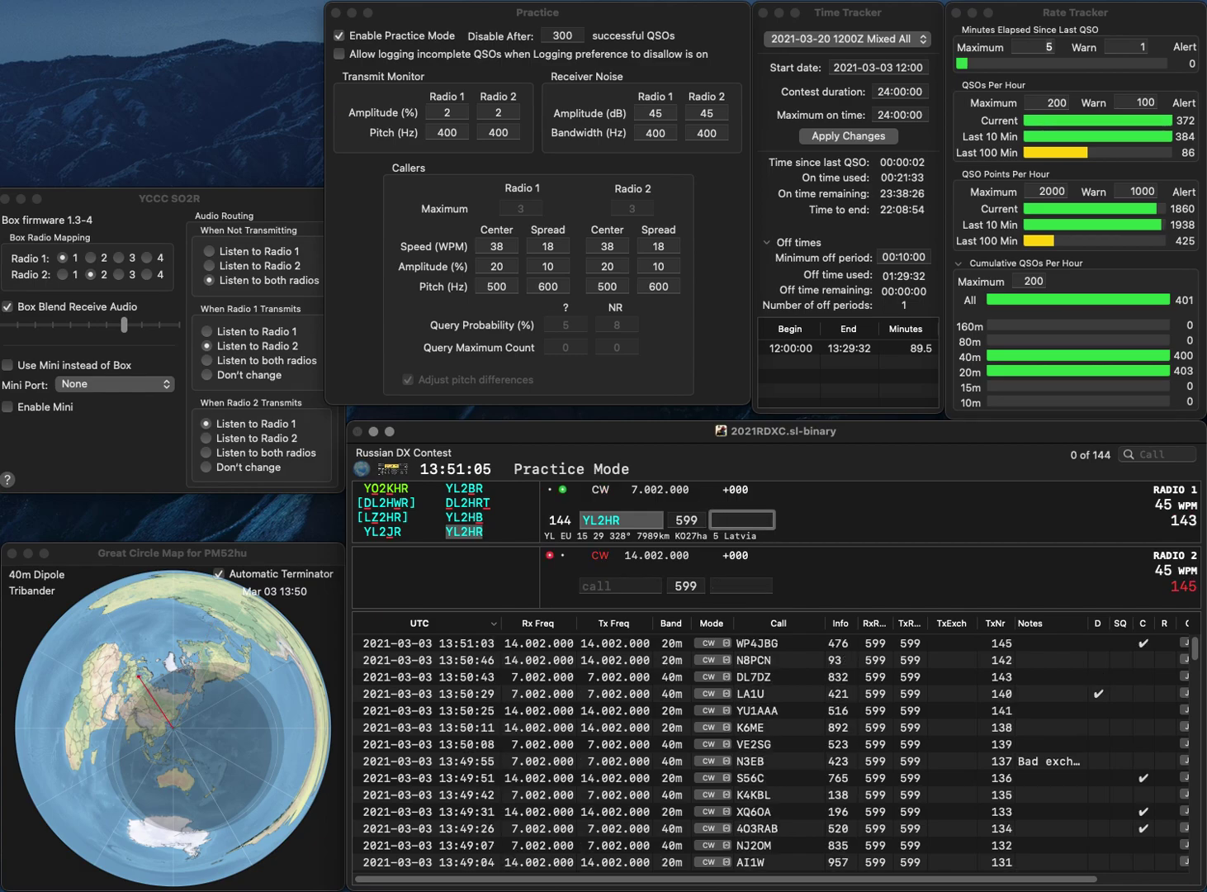
{"action": "type", "text": "822"}
{"action": "key", "text": "Return"}
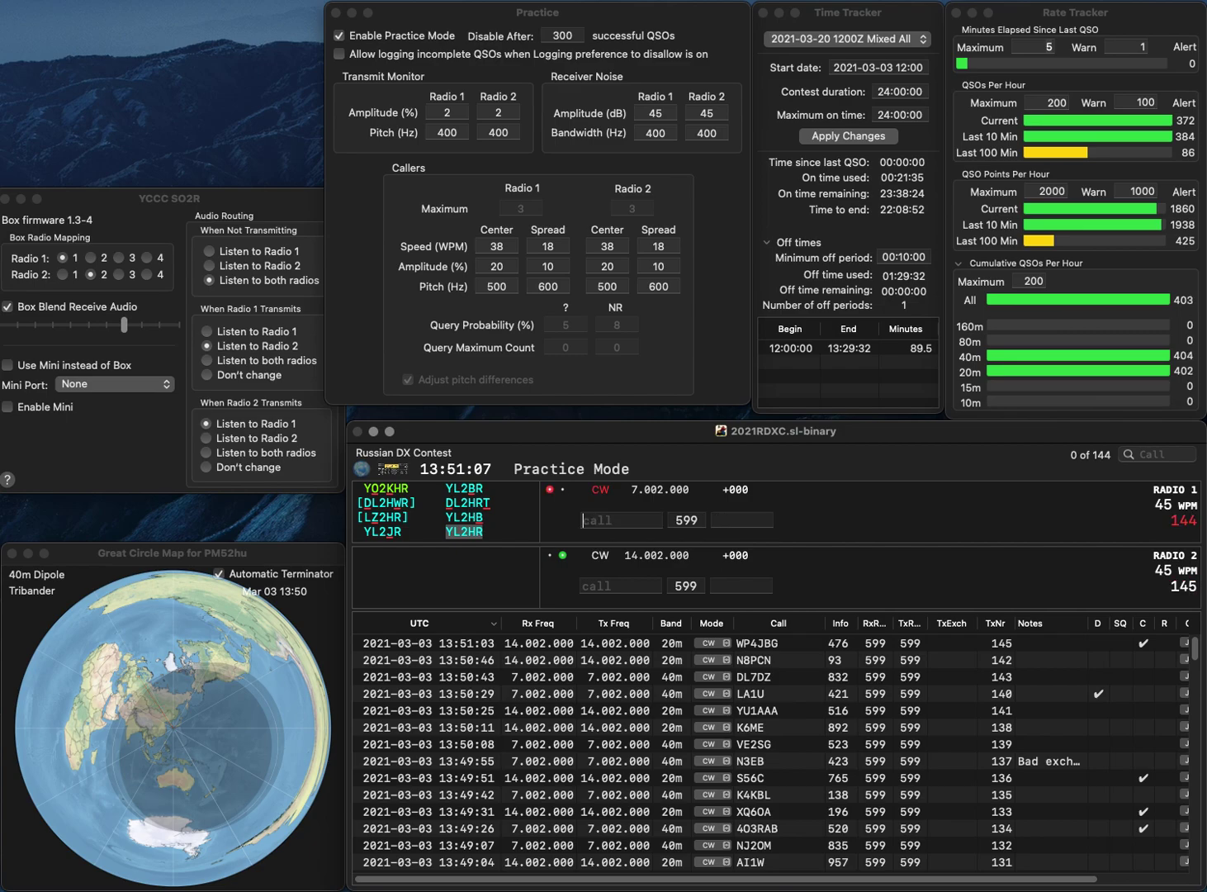
Send the partial call NN on Radio 2, work PI4NOV on Radio 1, and complete the Radio 2 call as KE8NN with its exchange
{"action": "type", "text": "NN"}
{"action": "key", "text": "Return"}
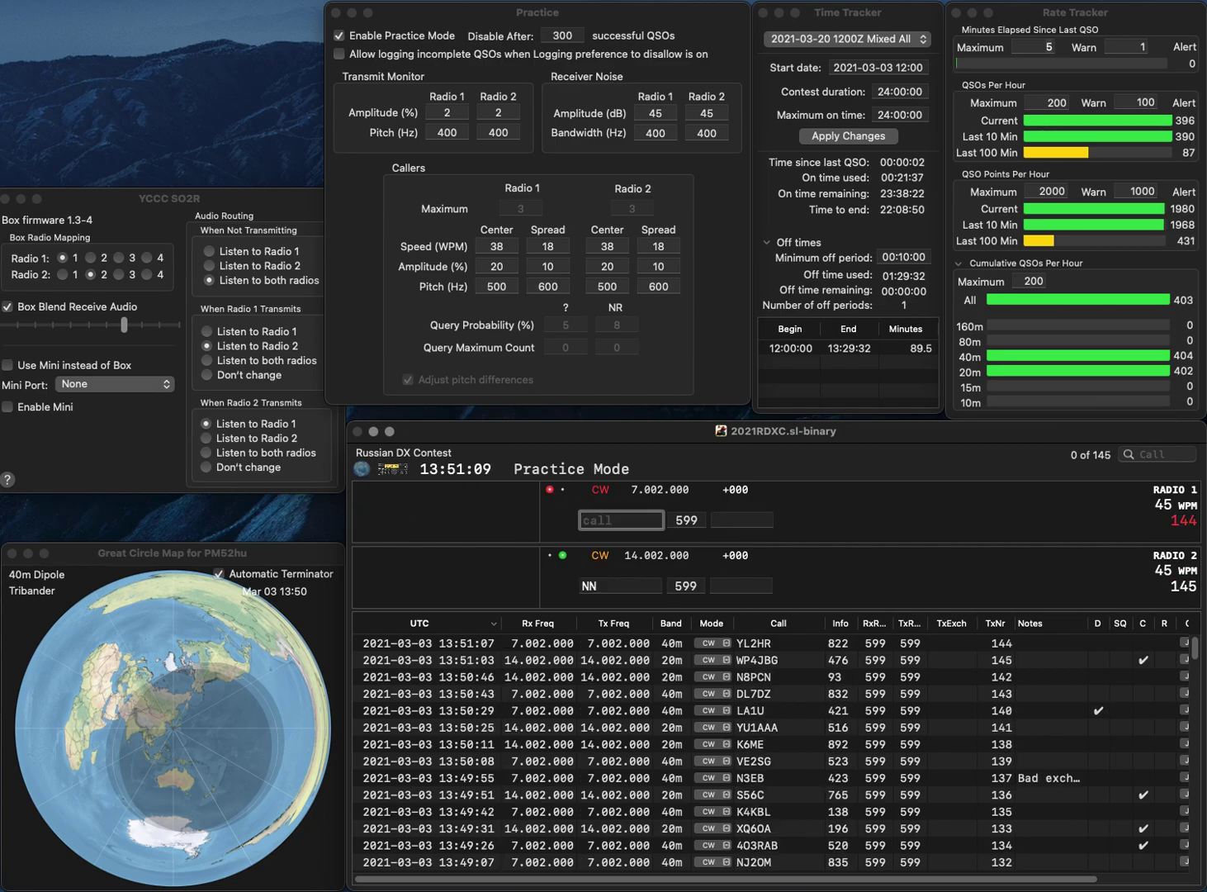
{"action": "type", "text": "PI4NOV"}
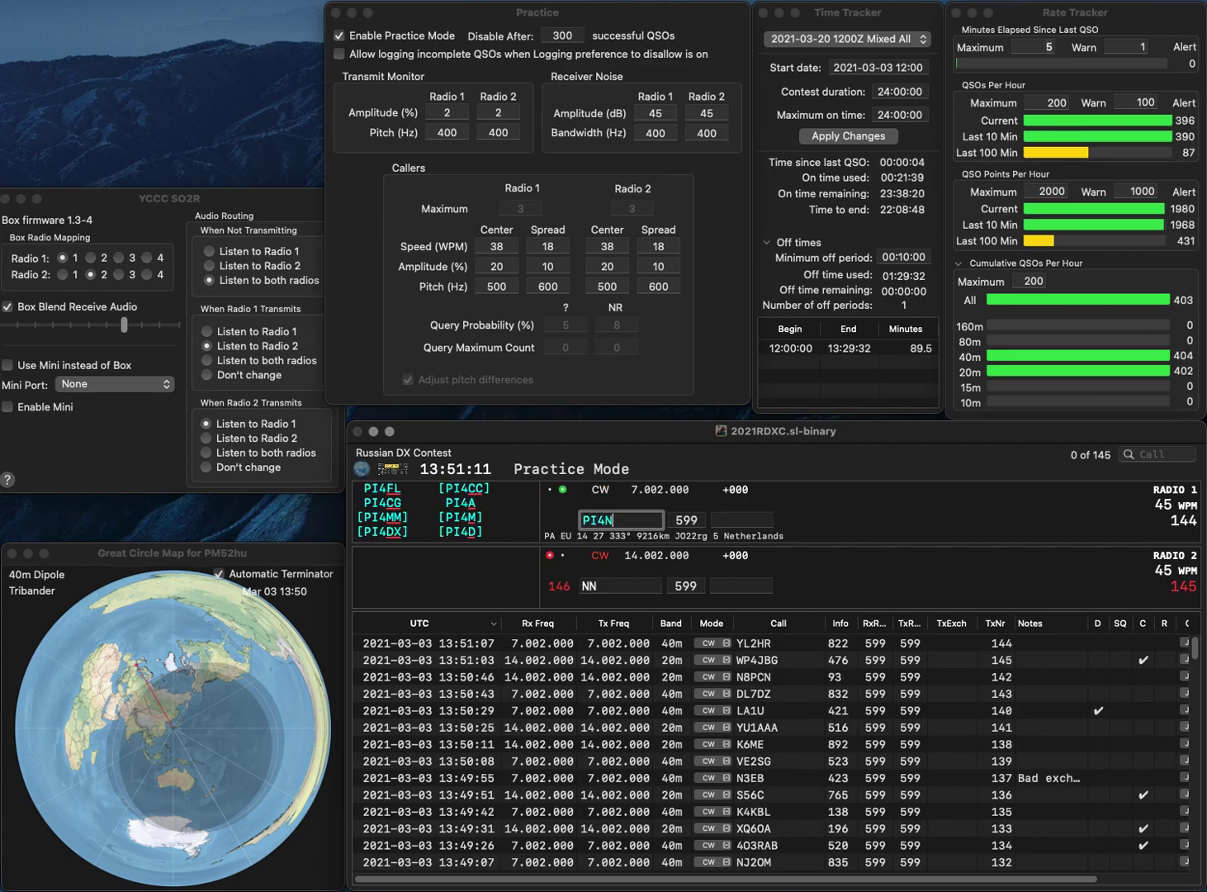
{"action": "key", "text": "Return"}
{"action": "type", "text": "KE8"}
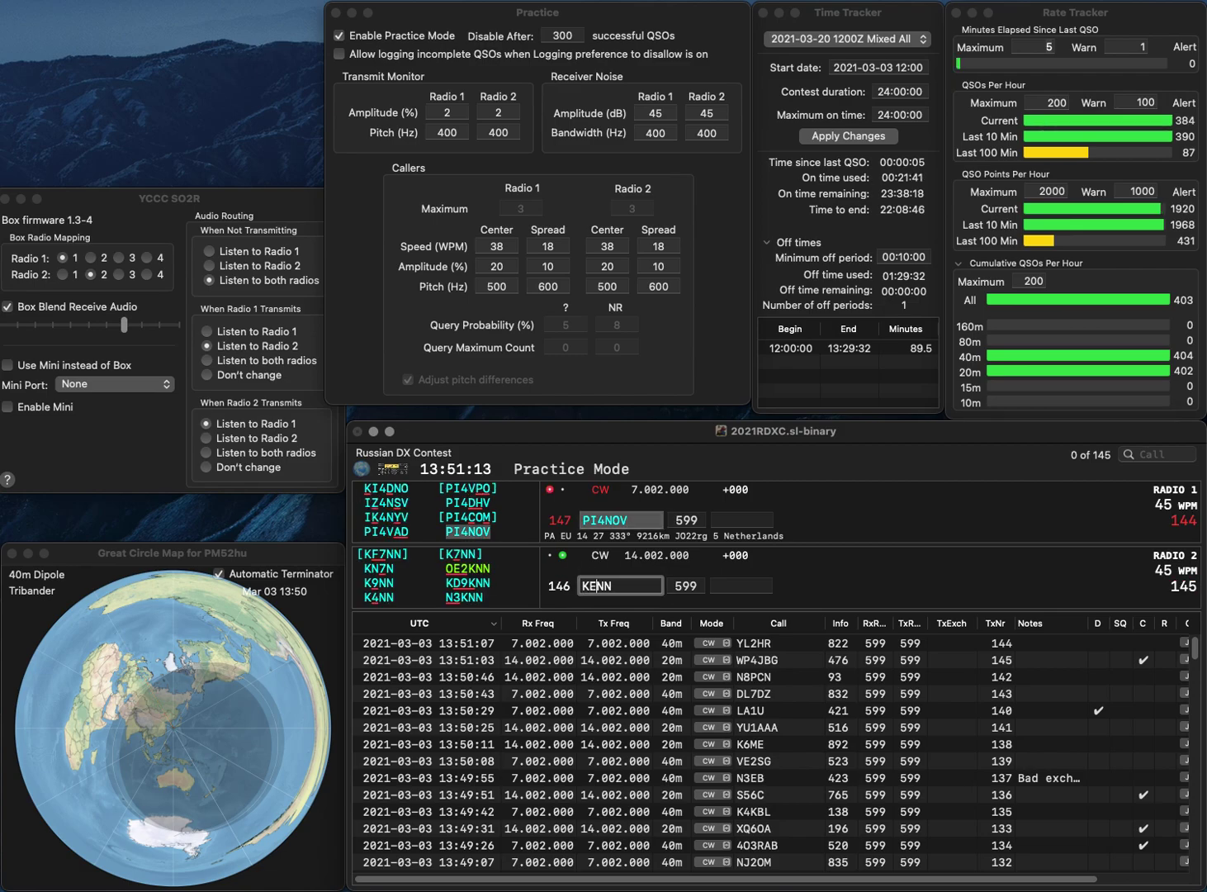
{"action": "key", "text": "Return"}
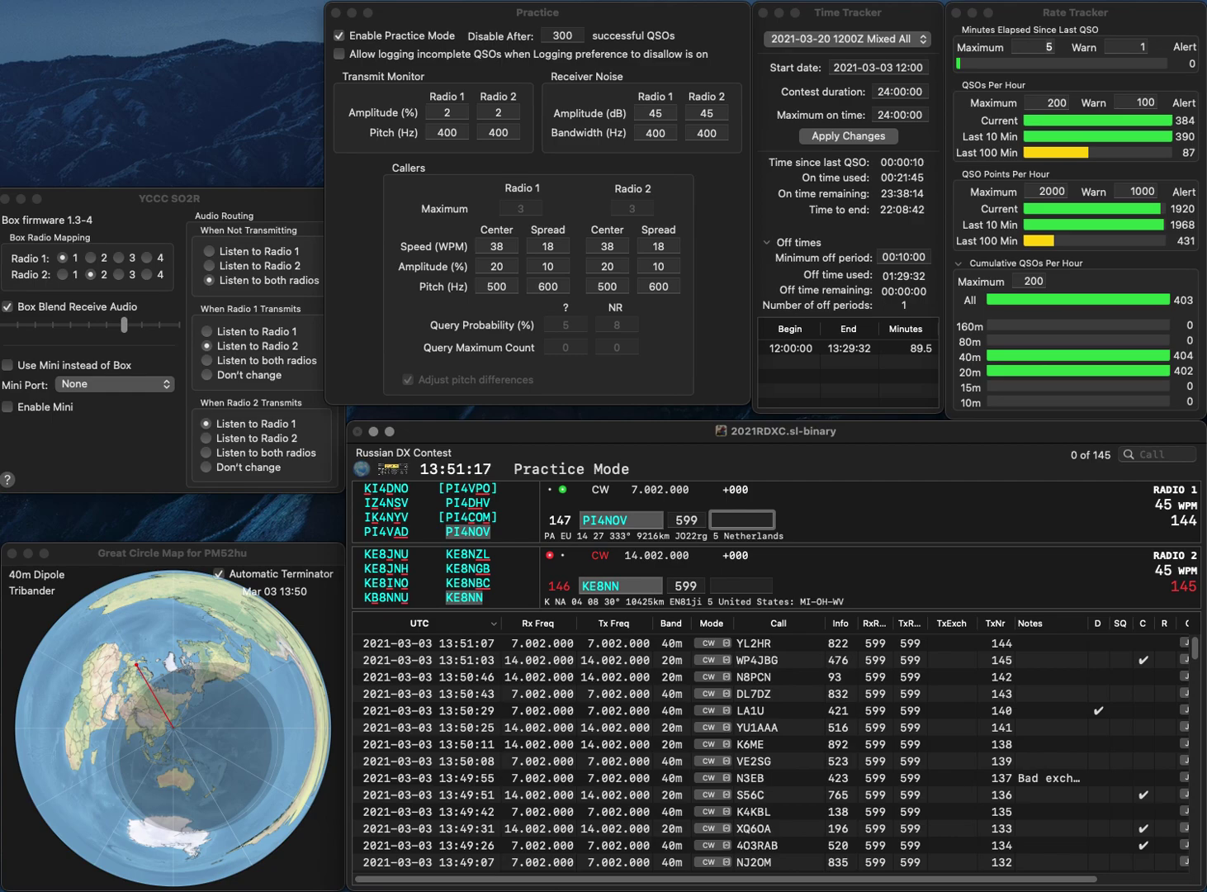
{"action": "type", "text": "156"}
{"action": "key", "text": "Return"}
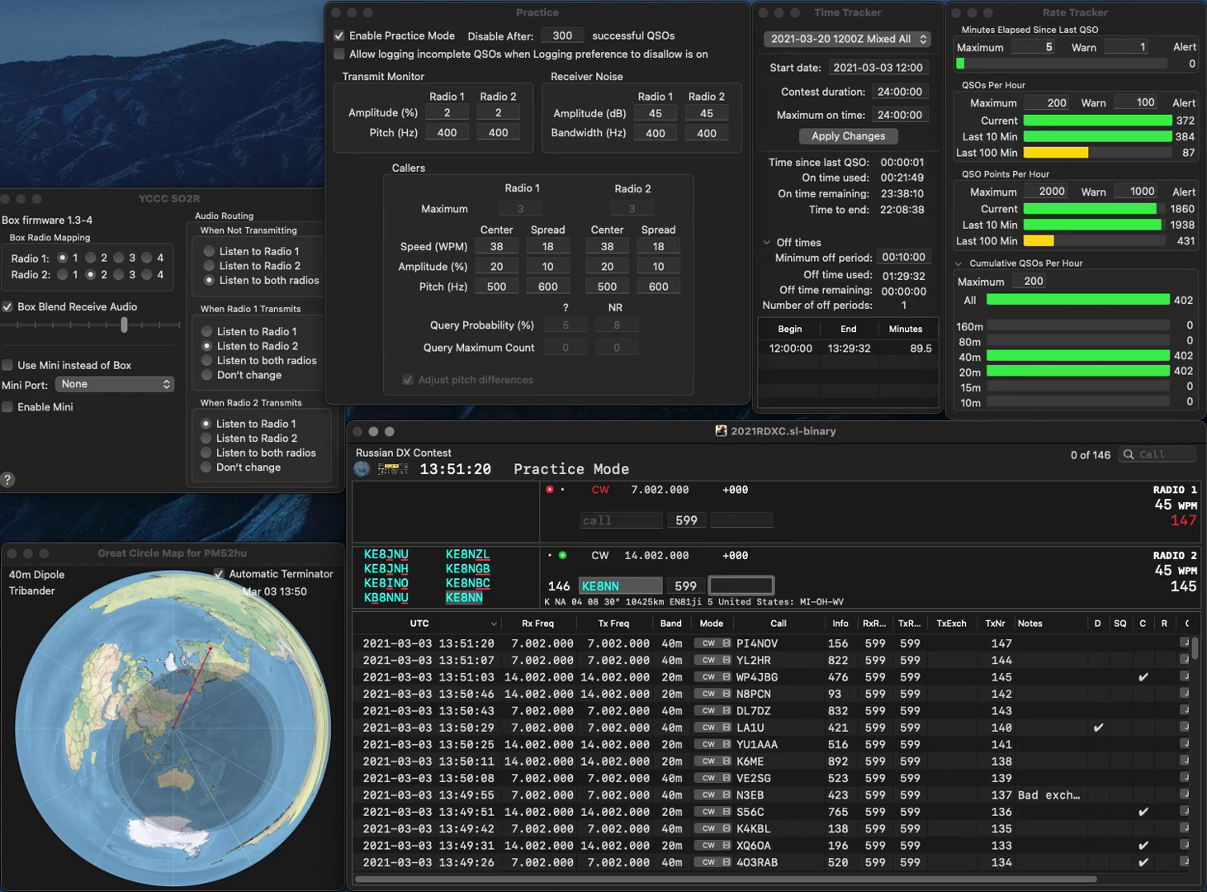
{"action": "type", "text": "611"}
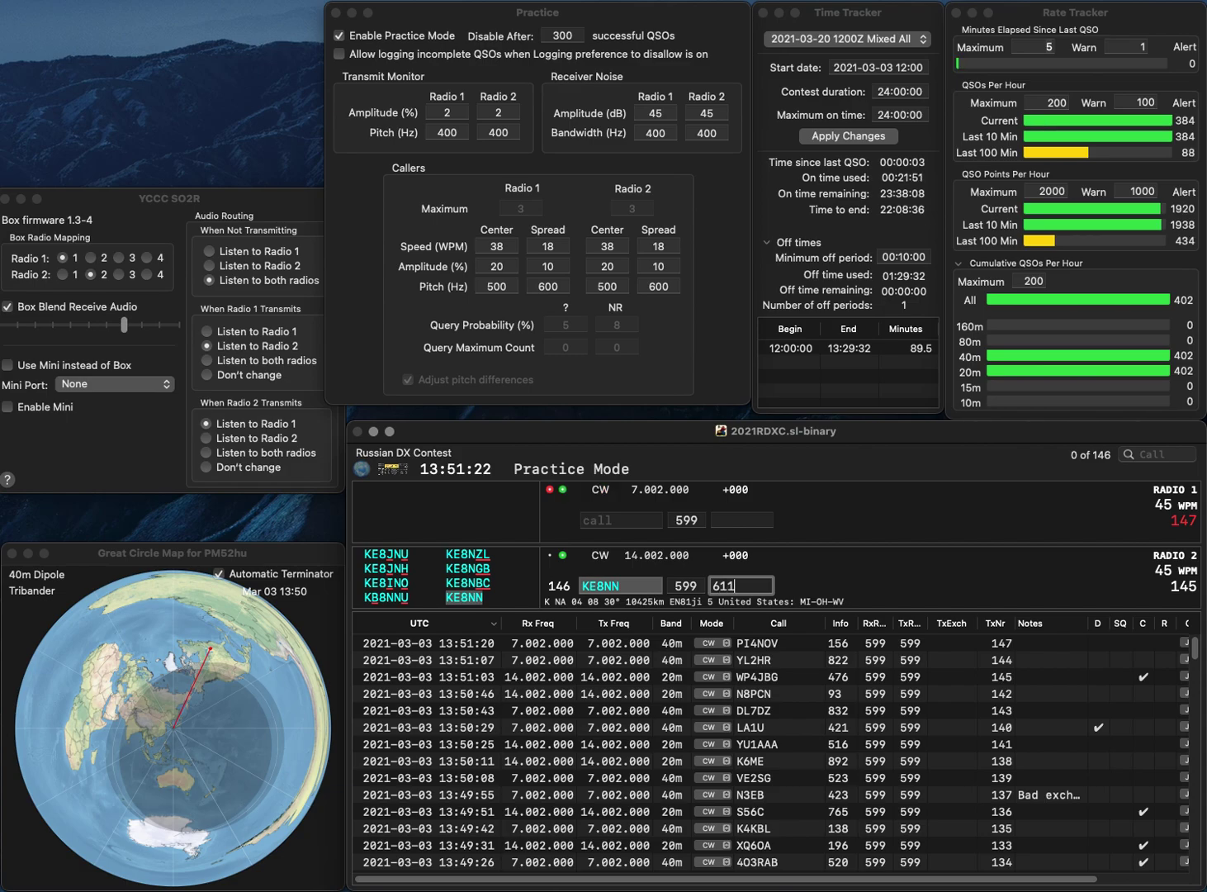
{"action": "key", "text": "Return"}
Enter the partial call SI on Radio 1 and the call KW8N on Radio 2, sending to each station
{"action": "type", "text": "SI"}
{"action": "key", "text": "Return"}
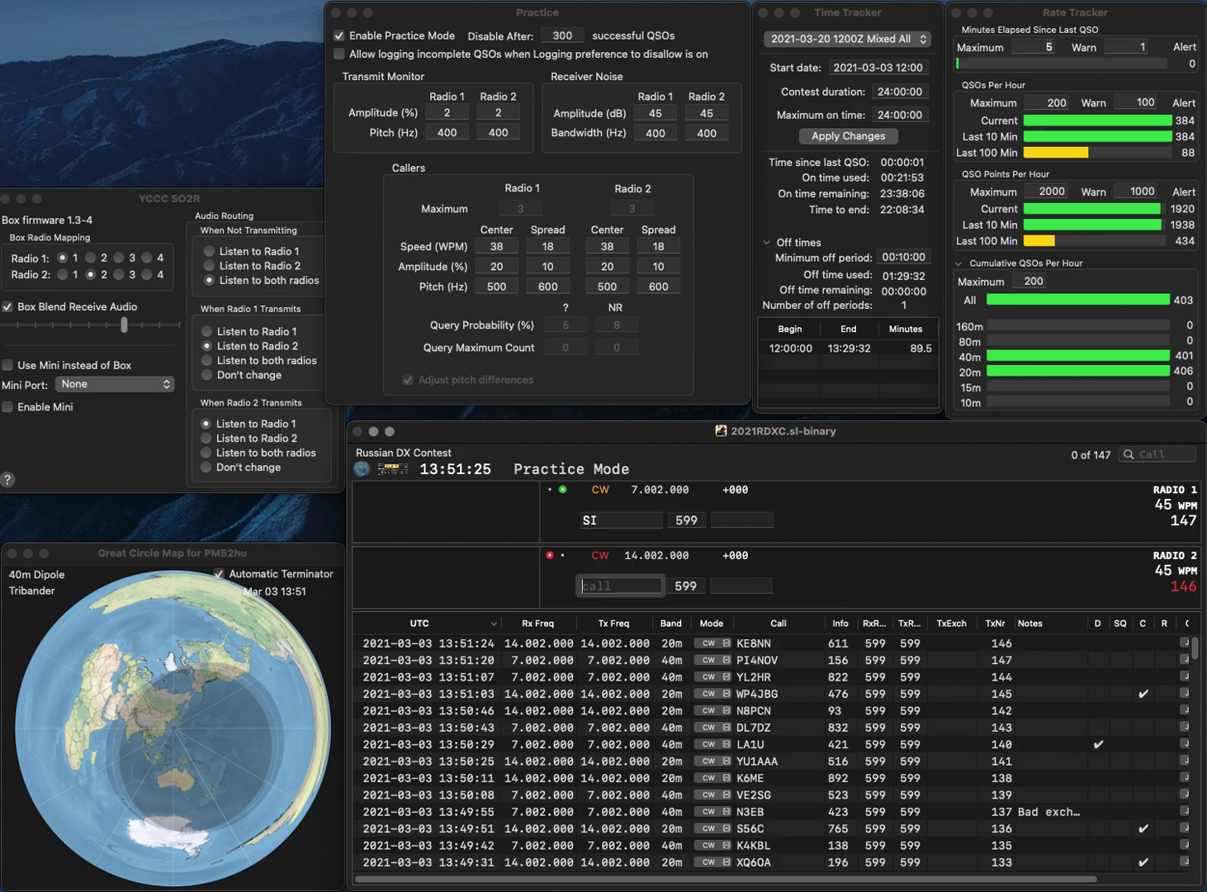
{"action": "type", "text": "KW8N"}
{"action": "key", "text": "Return"}
{"action": "type", "text": "K7"}
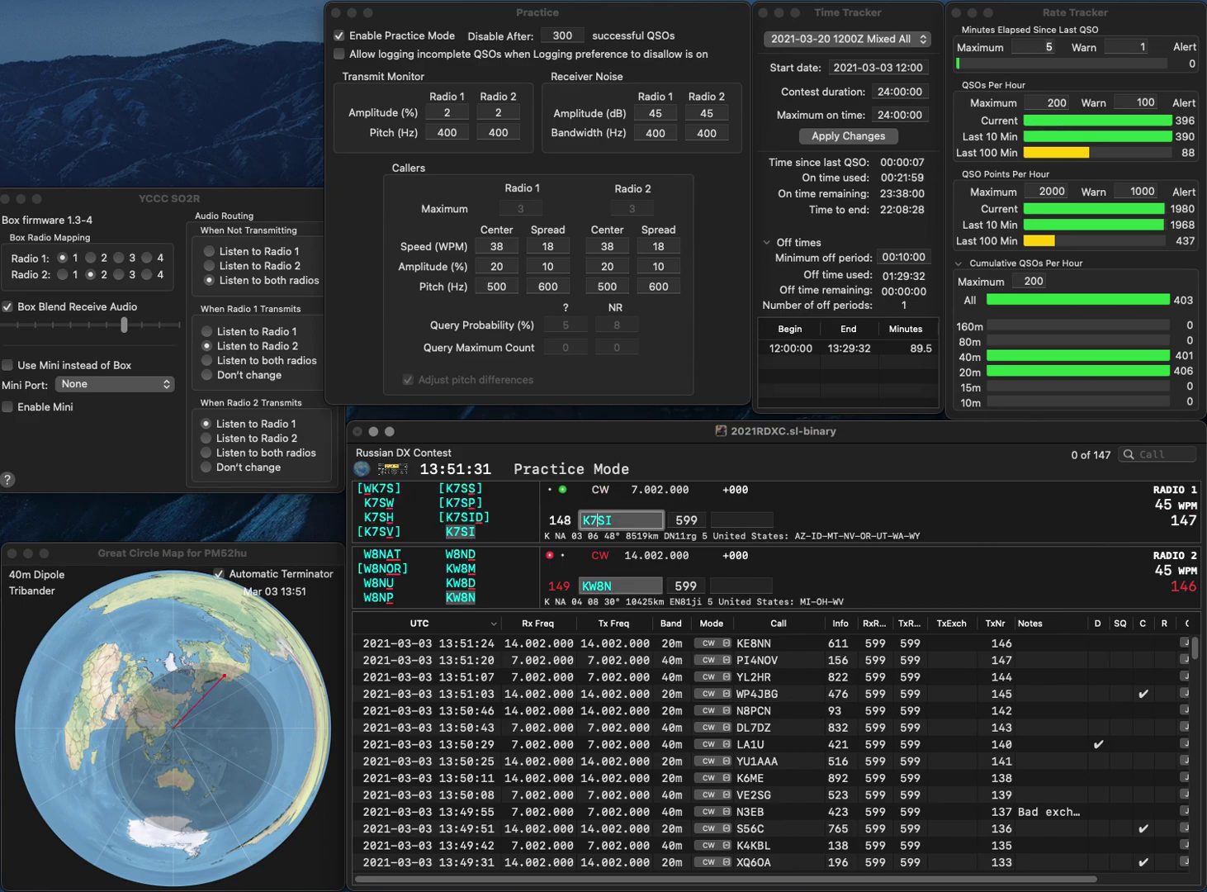
{"action": "key", "text": "Delete"}
{"action": "type", "text": "H"}
{"action": "key", "text": "Return"}
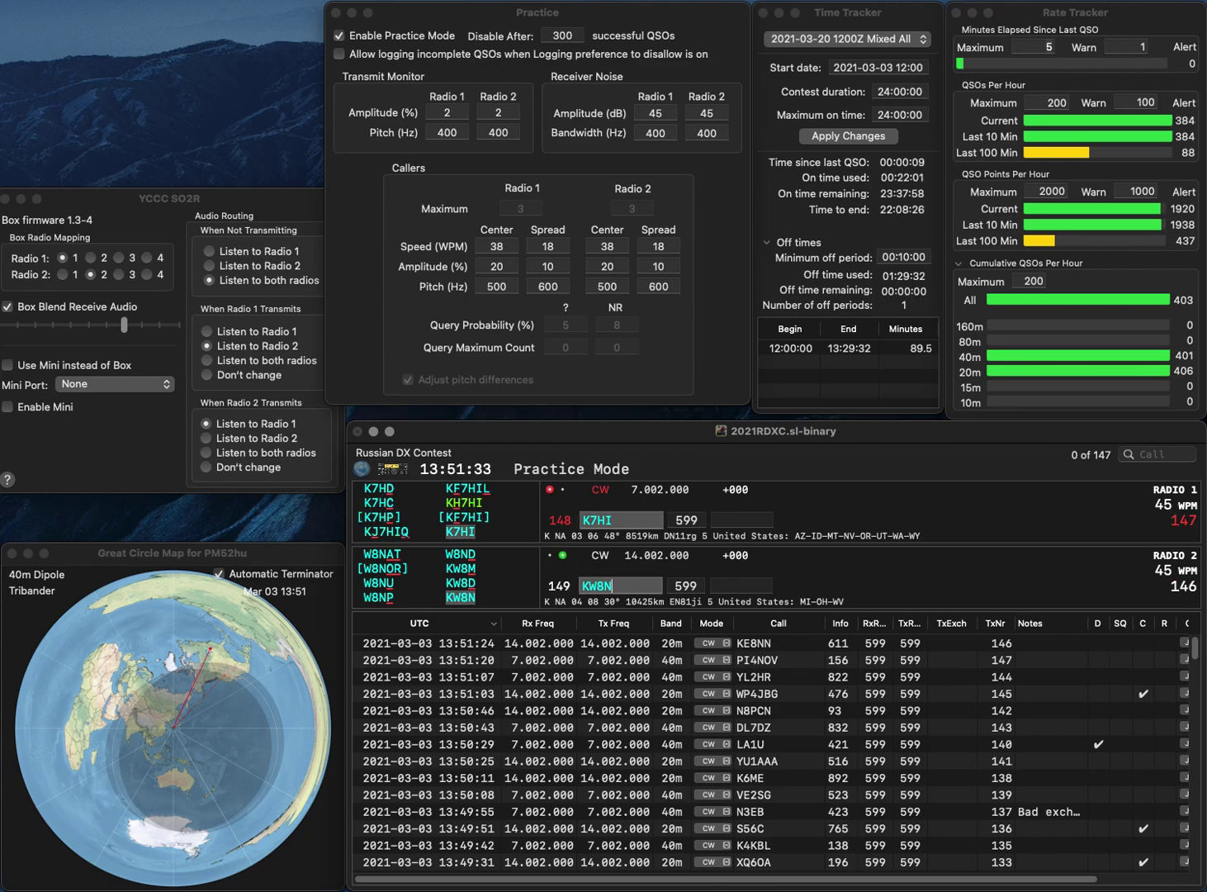
Log KW8N on Radio 2 with exchange 900 and K7HI on Radio 1 with exchange 567
{"action": "type", "text": "9"}
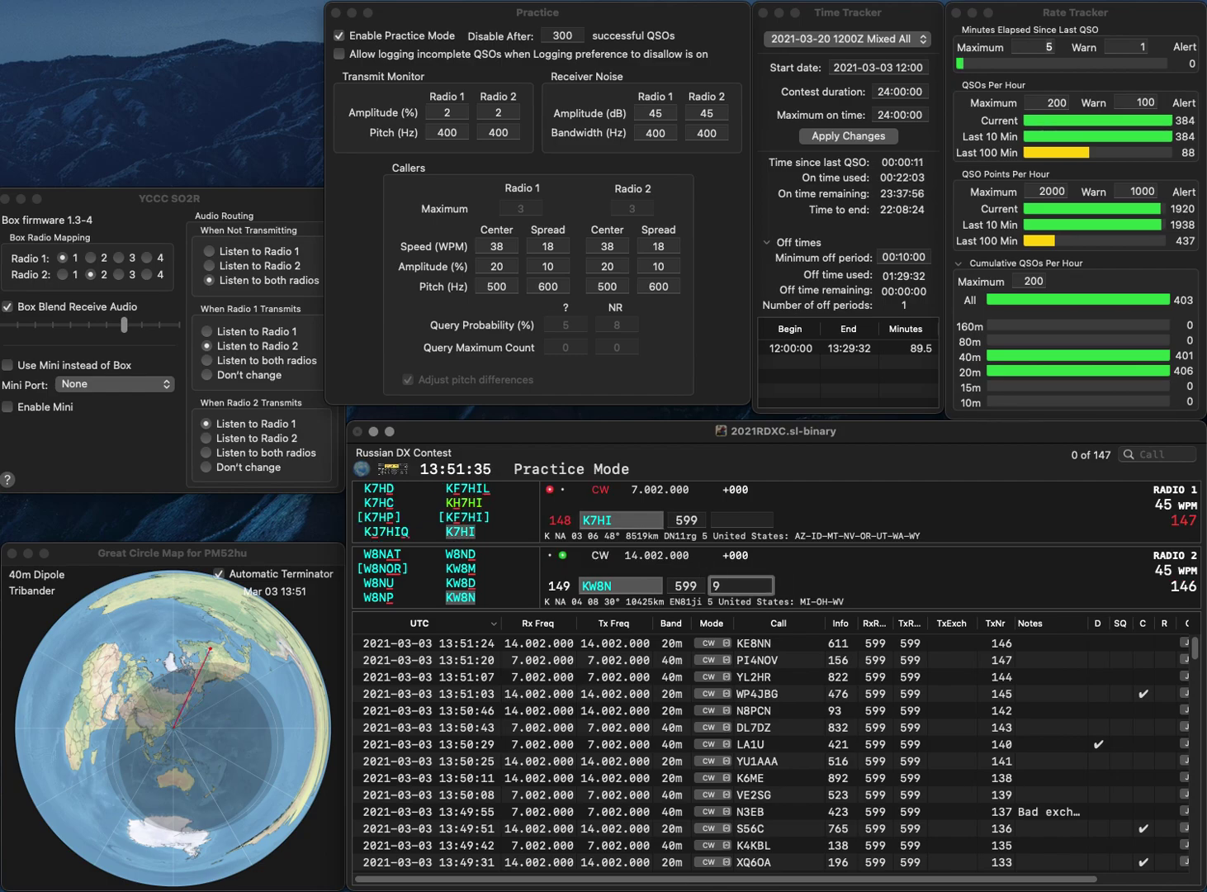
{"action": "type", "text": "00"}
{"action": "key", "text": "Return"}
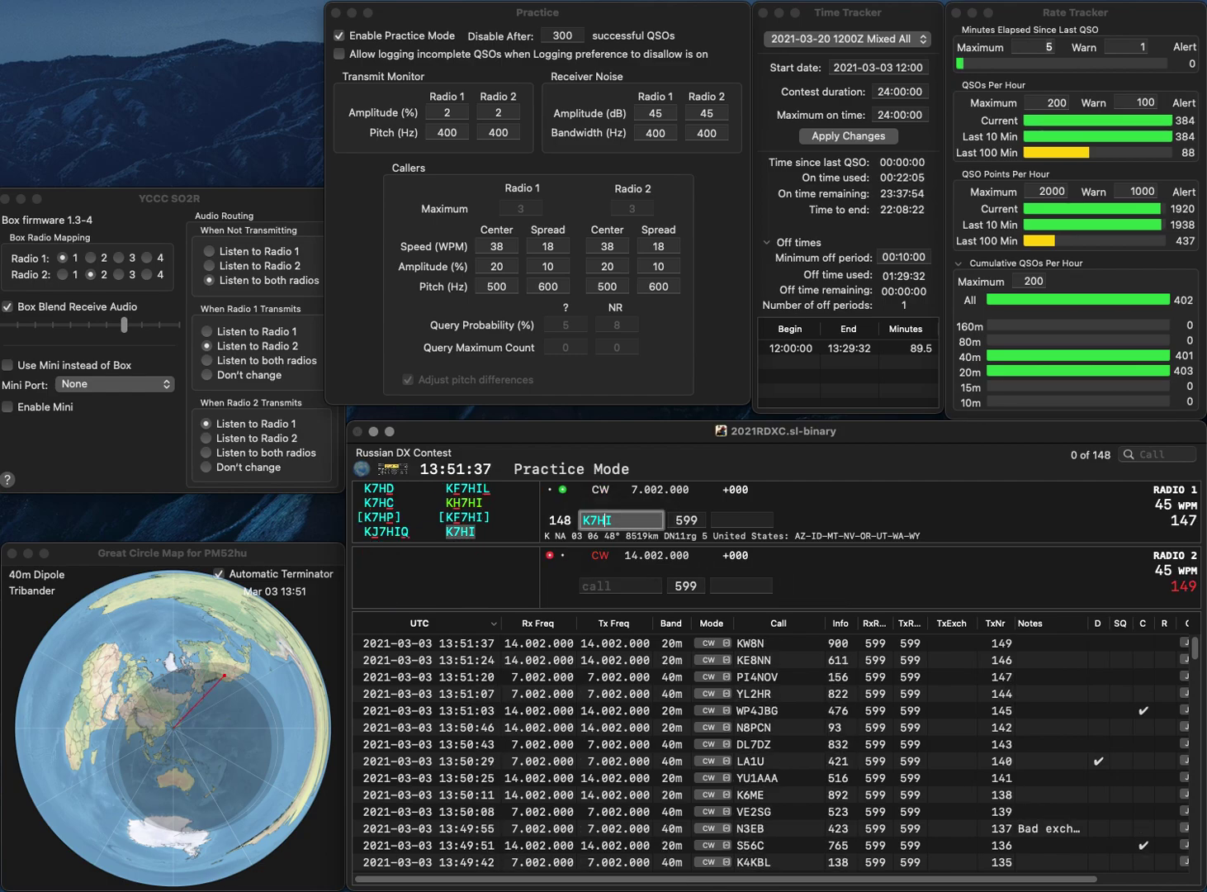
{"action": "type", "text": "567"}
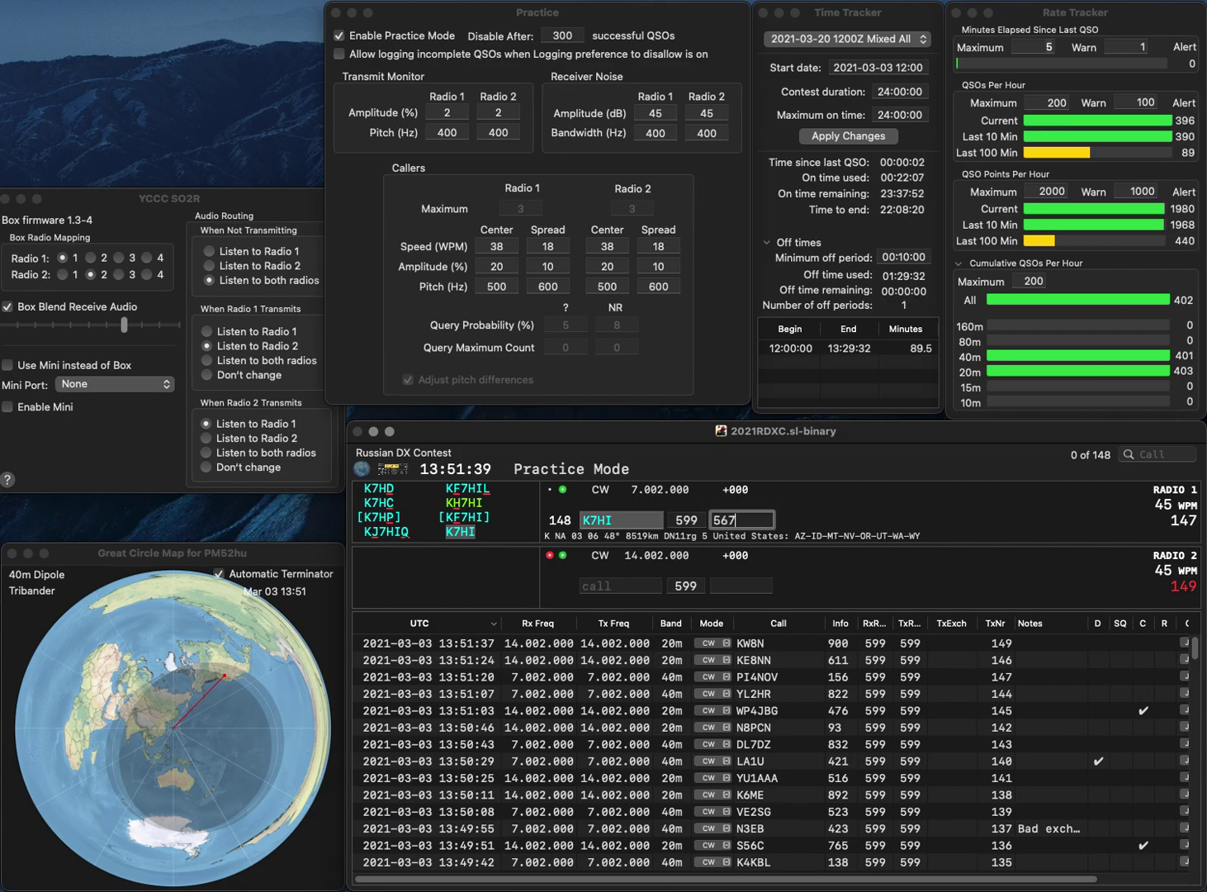
{"action": "key", "text": "Return"}
{"action": "type", "text": "N0IF"}
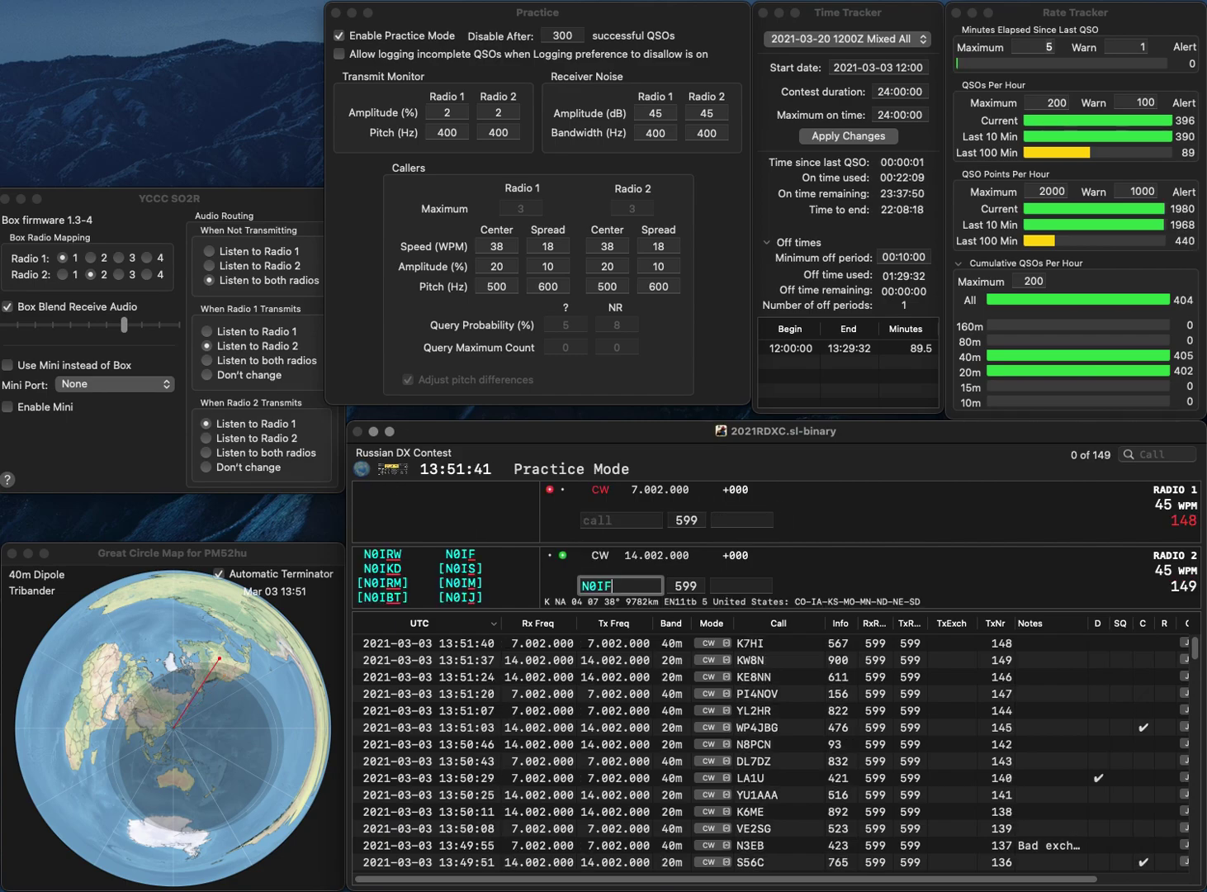
{"action": "key", "text": "Return"}
{"action": "type", "text": "VA"}
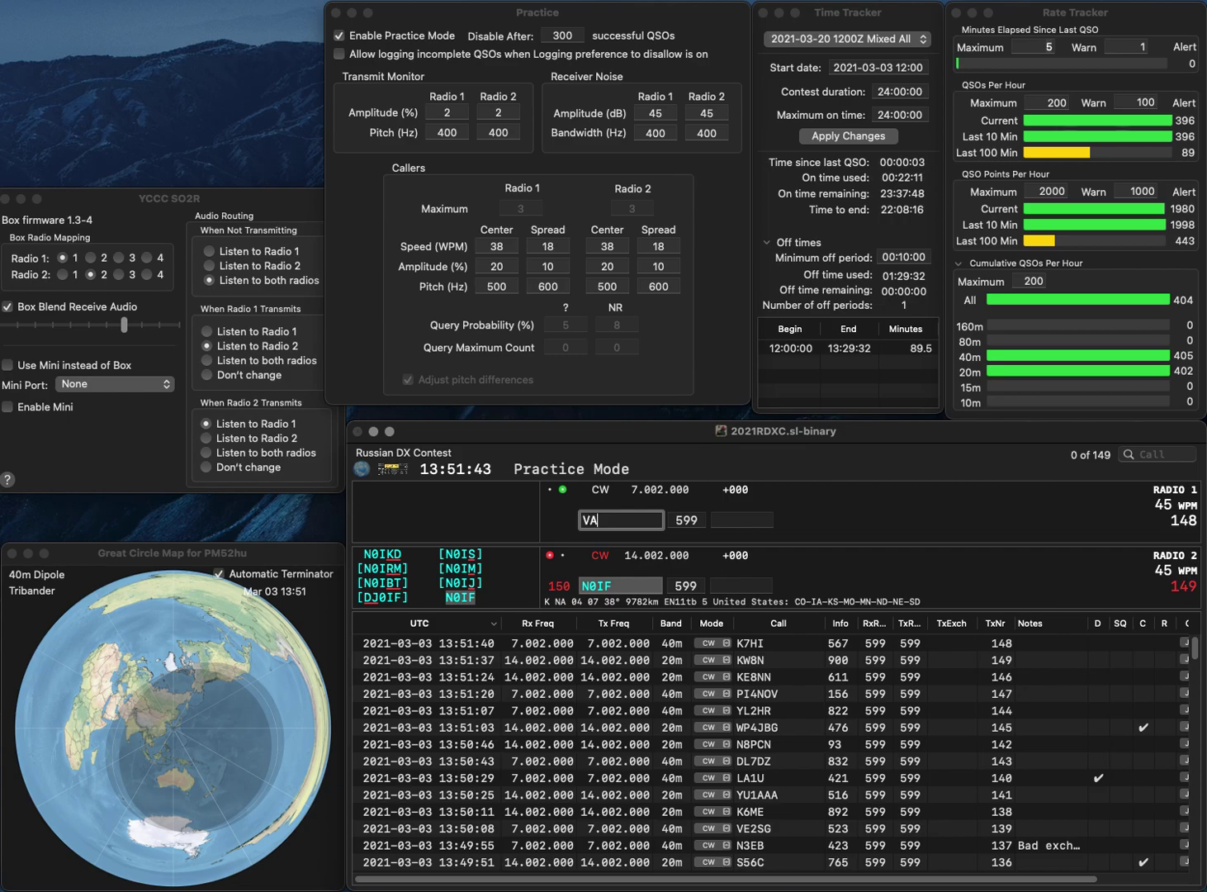
{"action": "type", "text": "7CRC"}
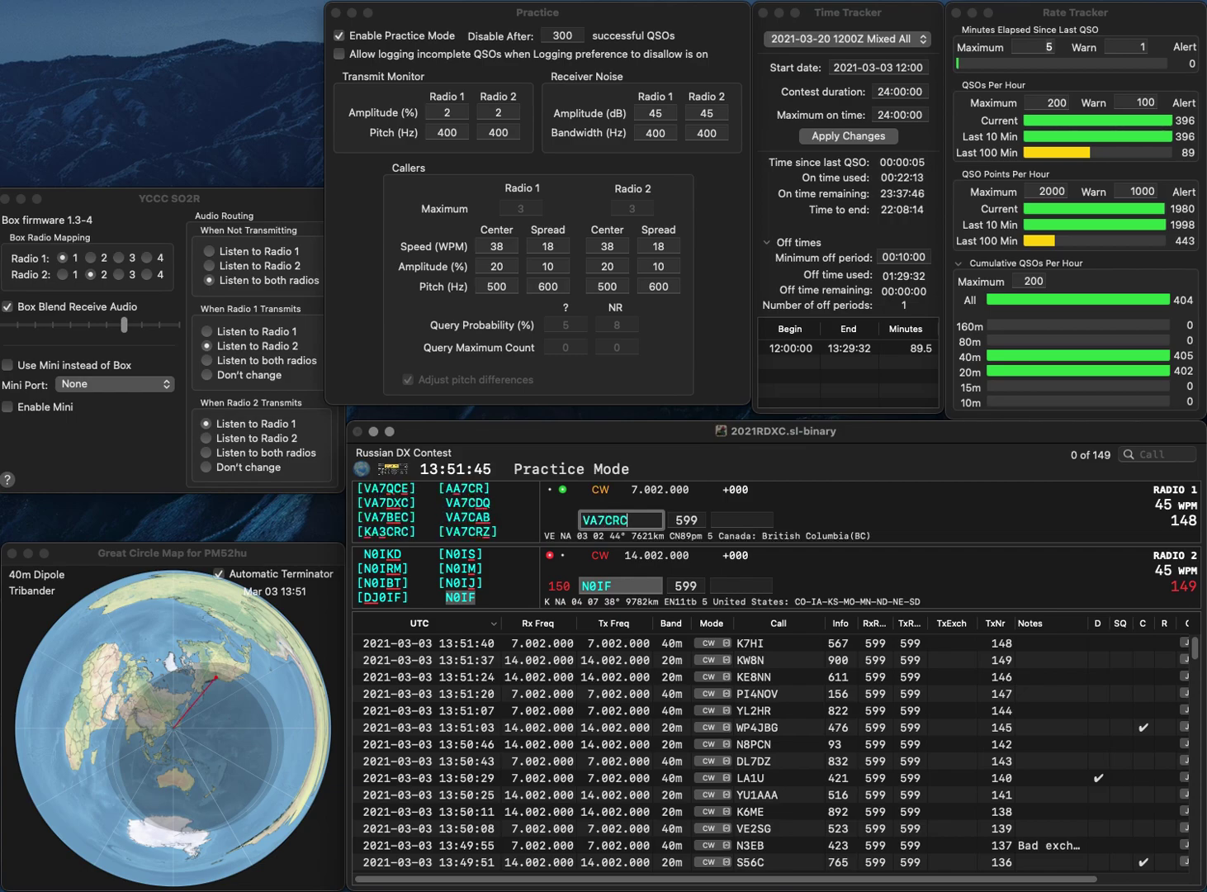
{"action": "key", "text": "Return"}
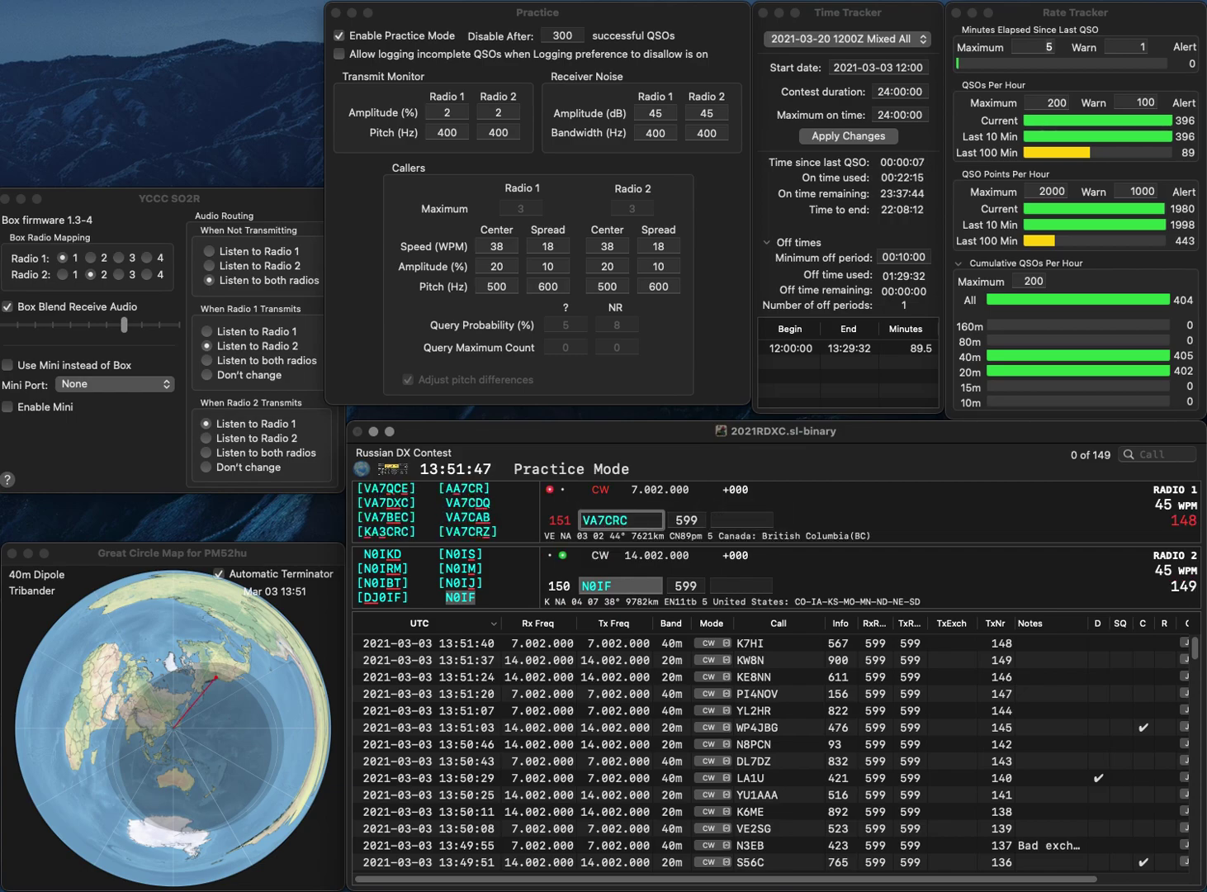
{"action": "key", "text": "Down"}
{"action": "key", "text": "space"}
{"action": "type", "text": "88"}
{"action": "key", "text": "Return"}
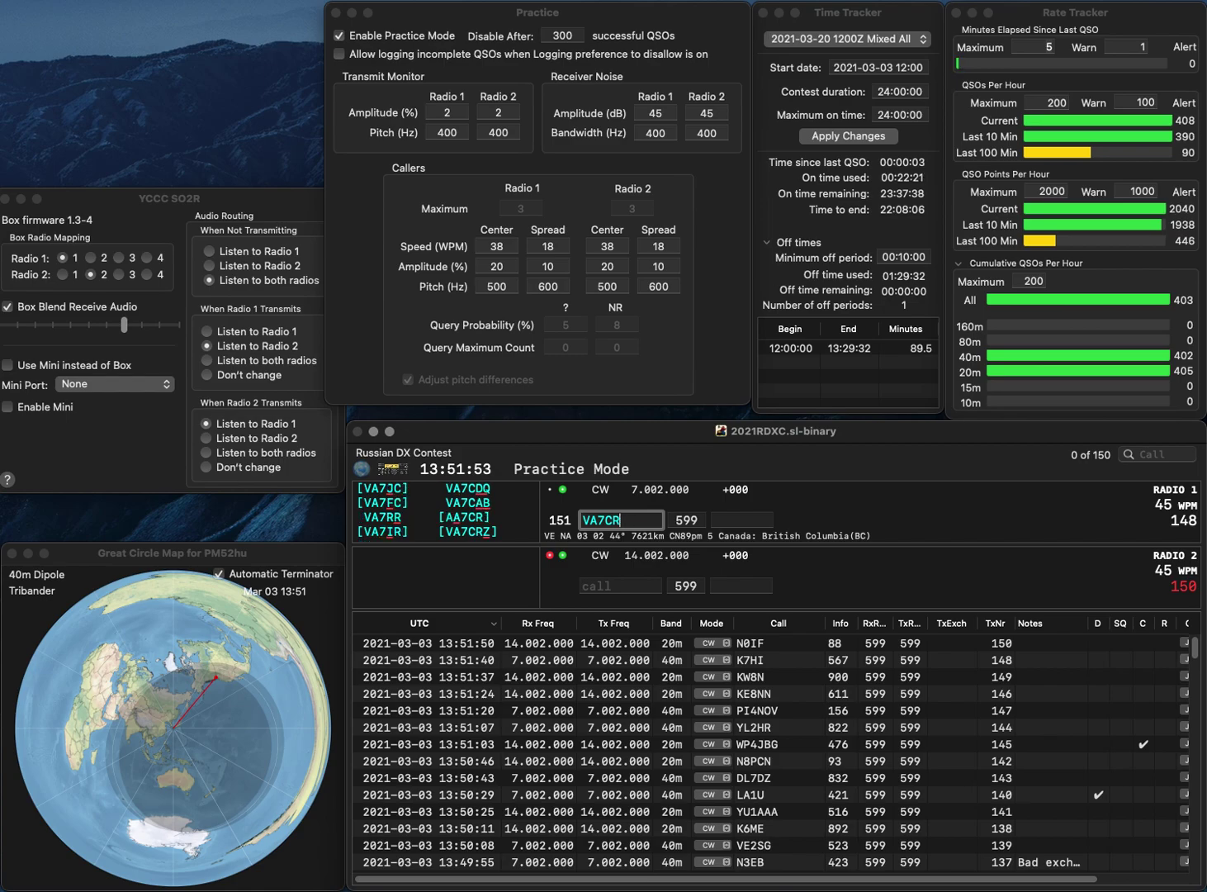
{"action": "key", "text": "BackSpace"}
{"action": "type", "text": "z"}
{"action": "key", "text": "Return"}
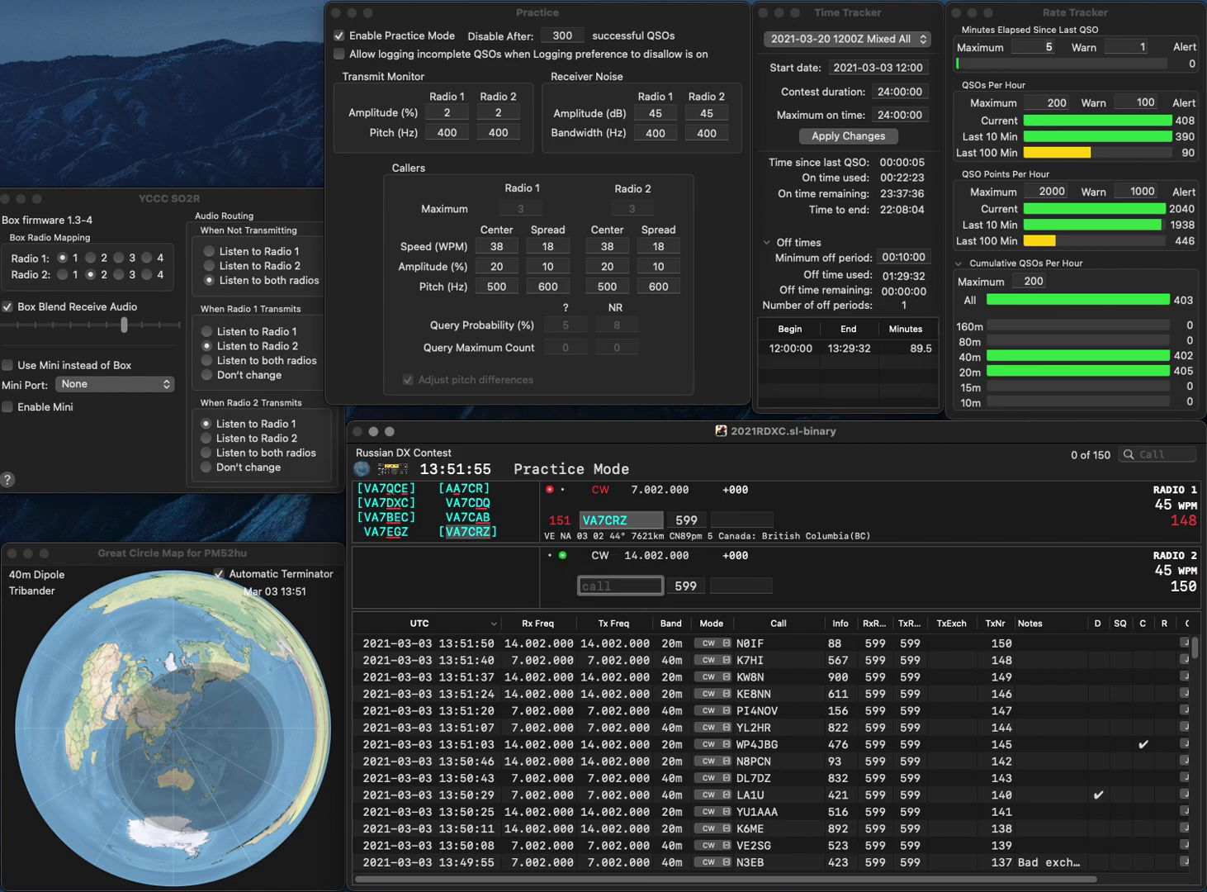
{"action": "type", "text": "w0fx"}
{"action": "key", "text": "Return"}
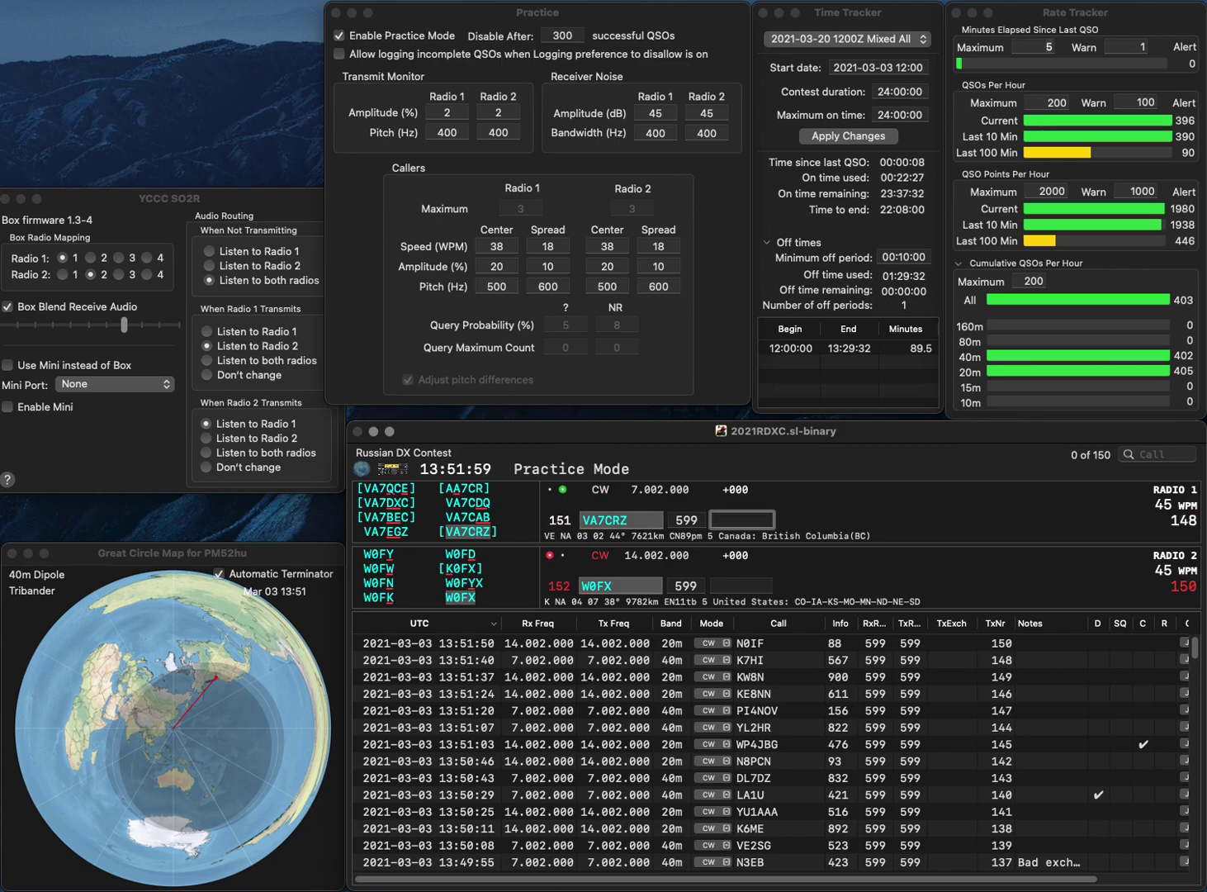
Log VA7CRZ on Radio 1 with exchange 584 and W0FX on Radio 2 with exchange 561
{"action": "type", "text": "584"}
{"action": "key", "text": "Return"}
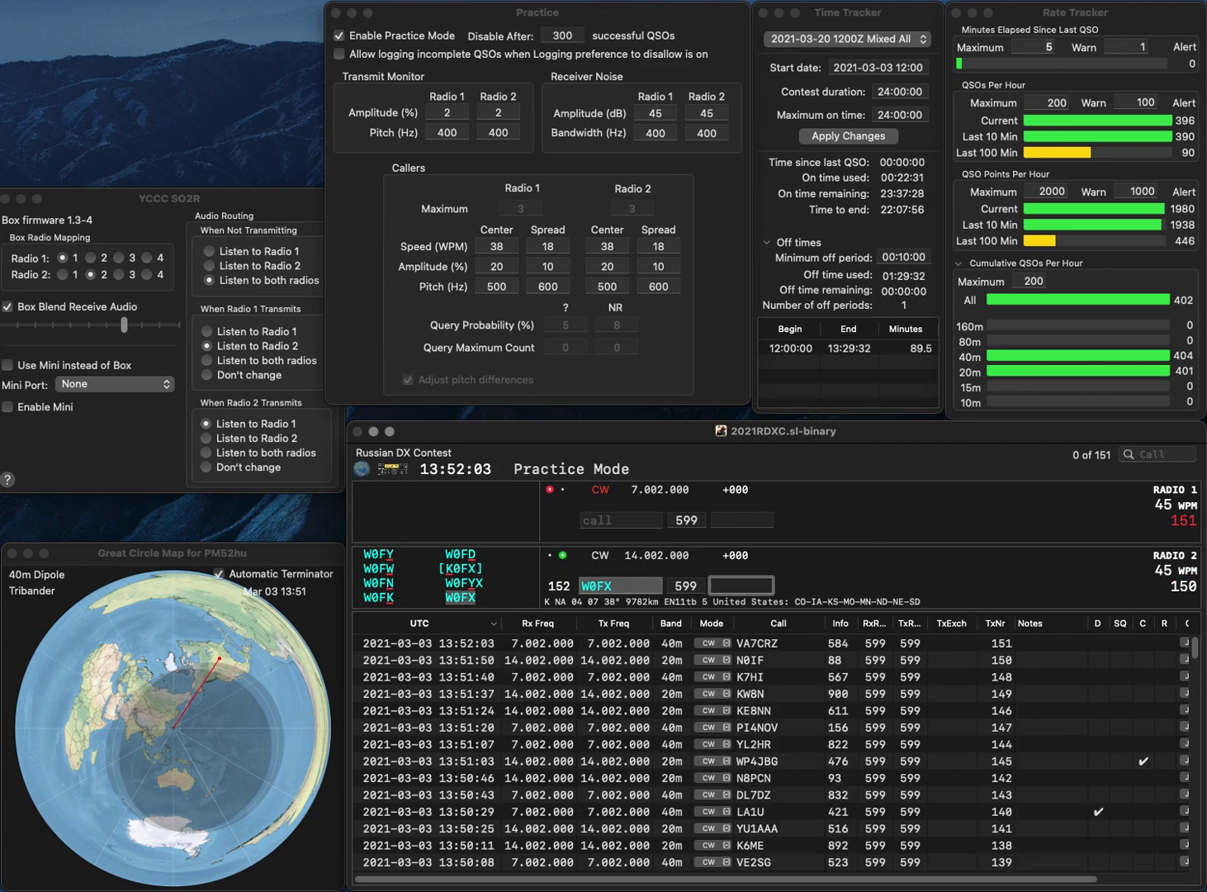
{"action": "type", "text": "T"}
{"action": "key", "text": "BackSpace"}
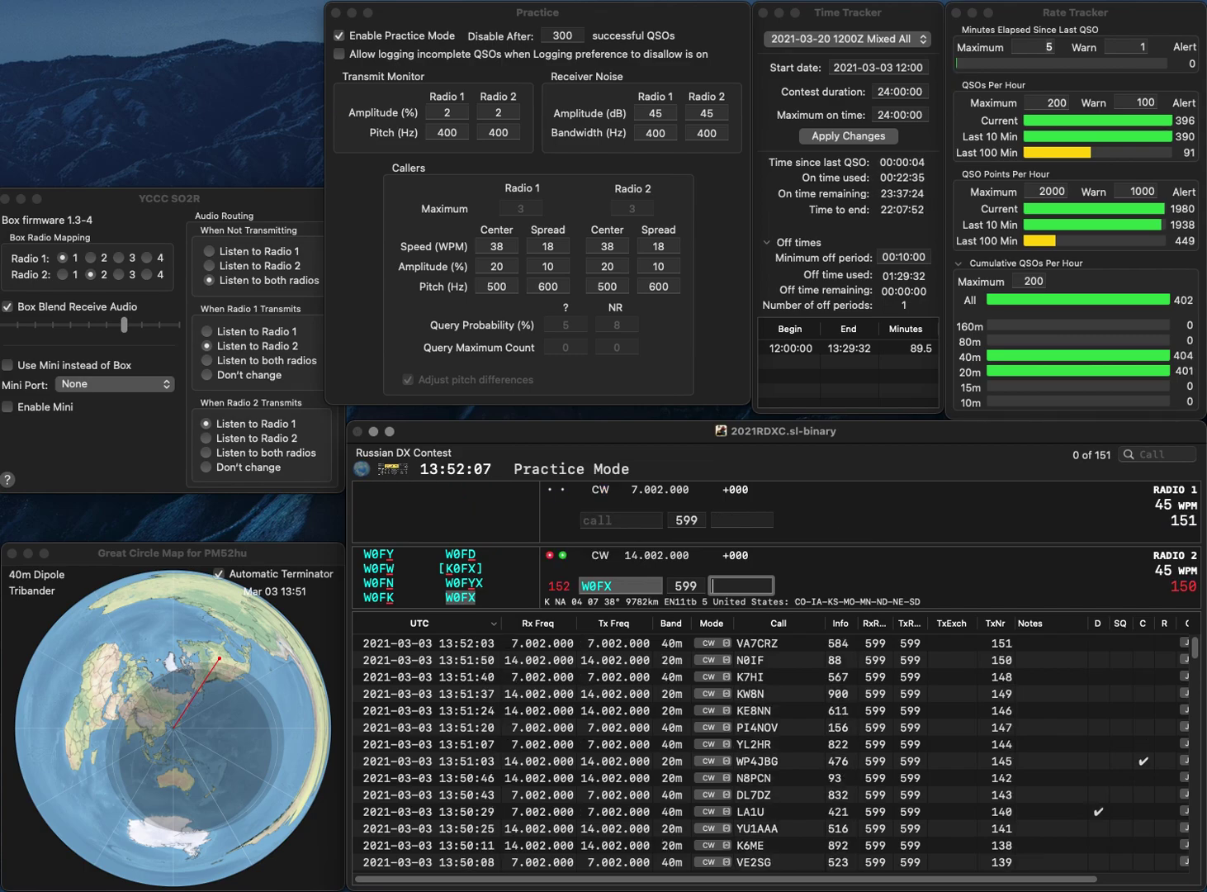
{"action": "type", "text": "561"}
{"action": "key", "text": "Return"}
{"action": "type", "text": "H"}
{"action": "key", "text": "BackSpace"}
{"action": "type", "text": "K1OYQ"}
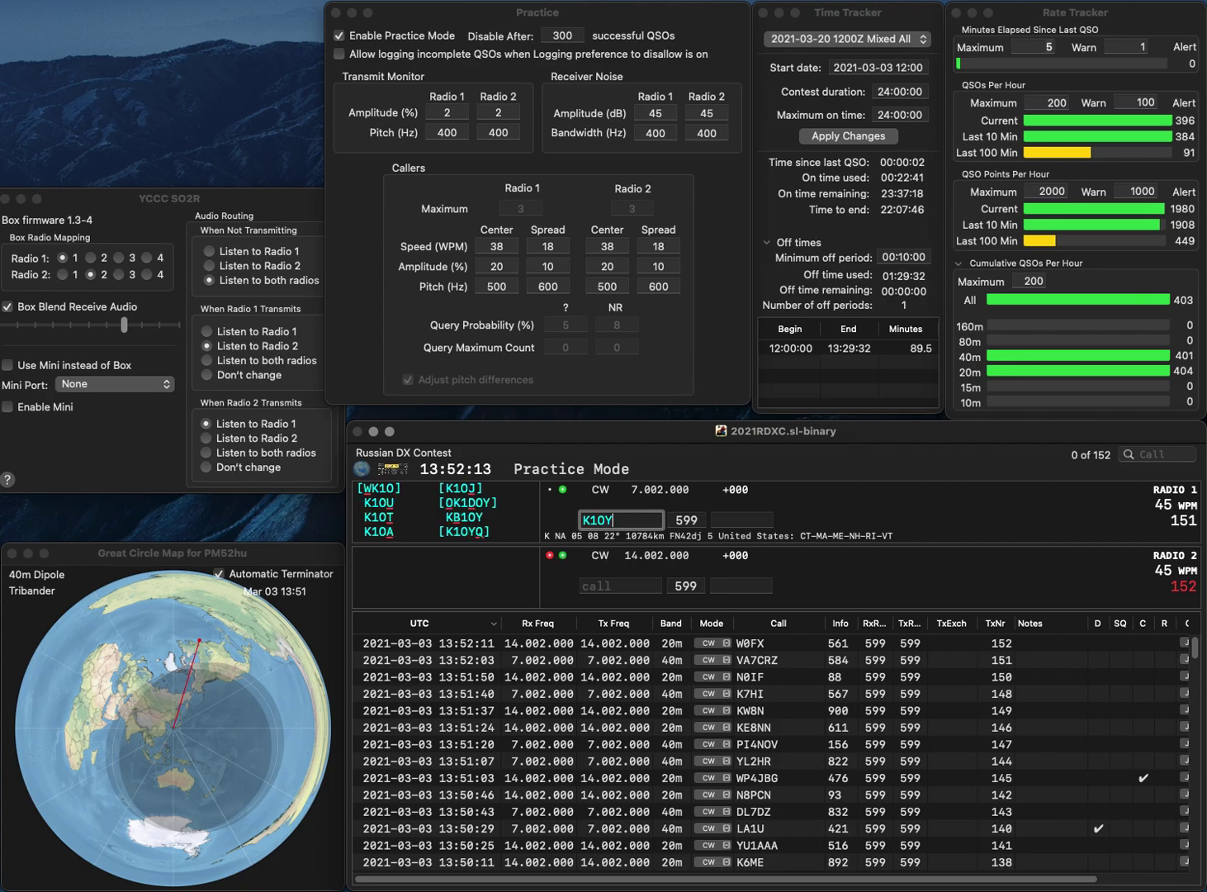
{"action": "key", "text": "Return"}
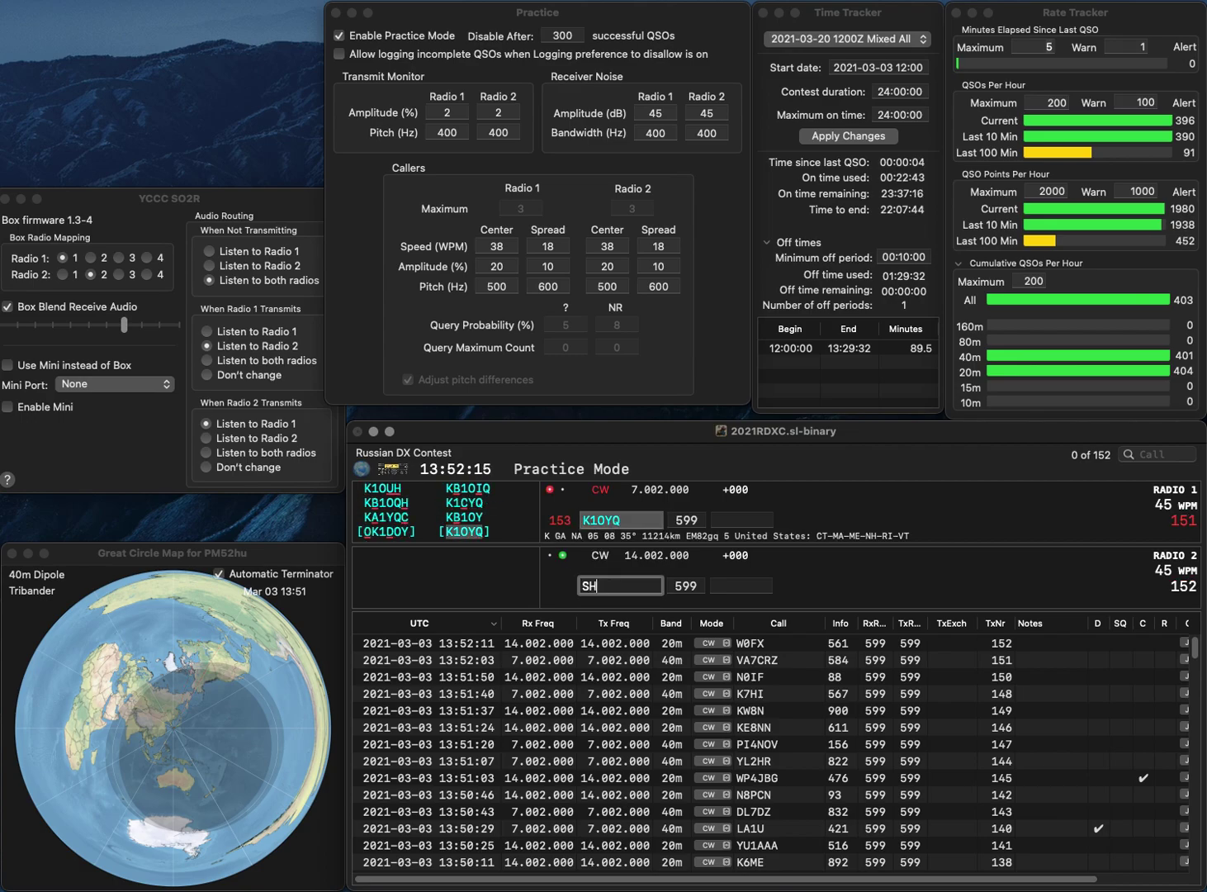
{"action": "type", "text": "HA6"}
{"action": "key", "text": "Return"}
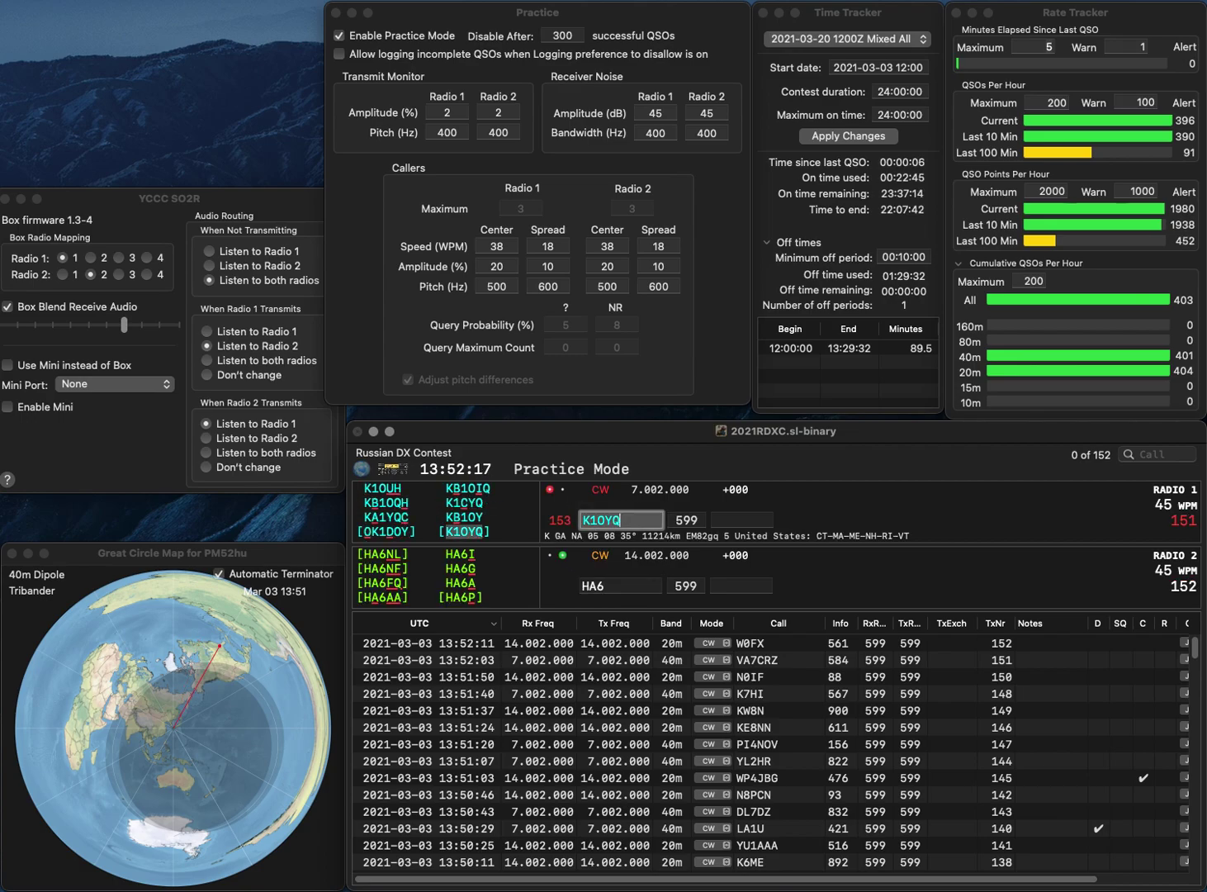
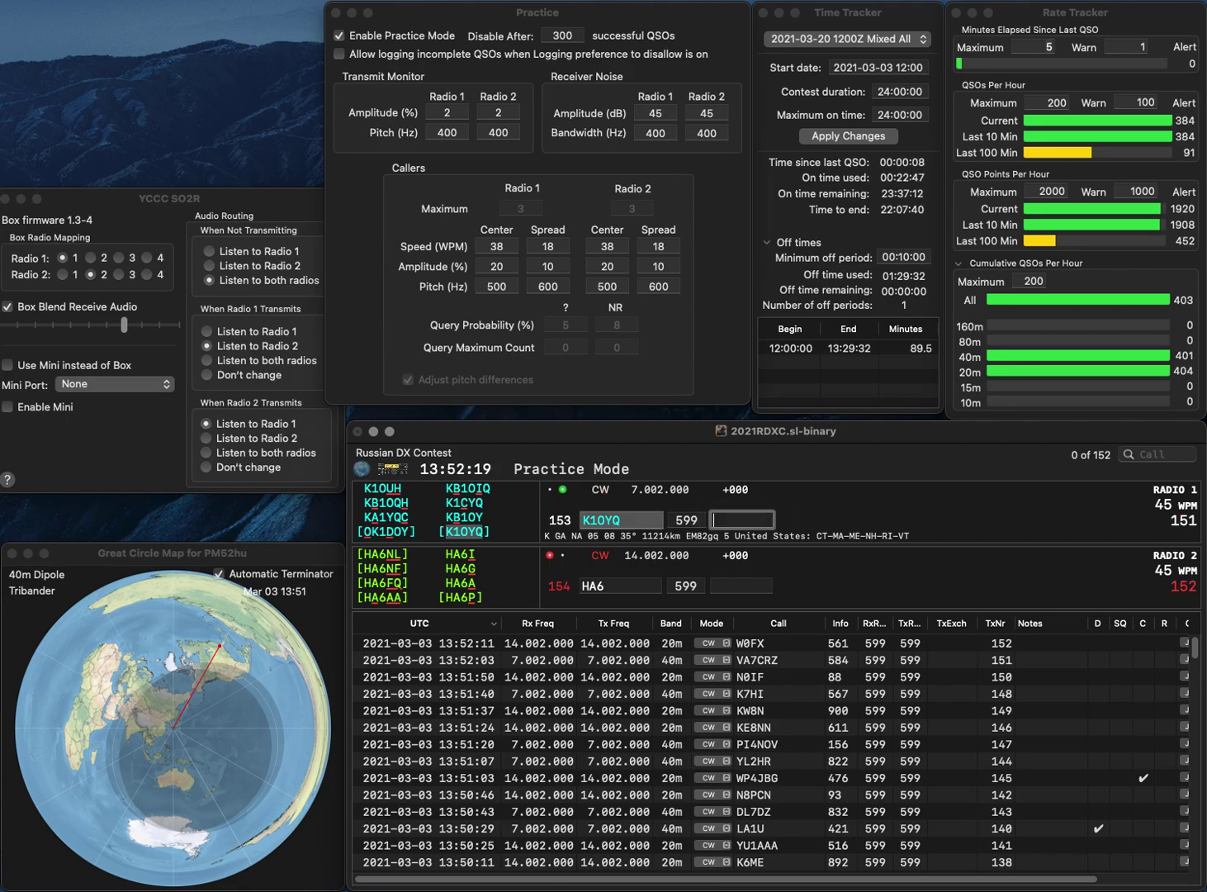
{"action": "type", "text": "655"}
{"action": "key", "text": "BackSpace"}
{"action": "type", "text": "0"}
{"action": "key", "text": "Return"}
Correct the Radio 2 call to HA7SH and enter RU3VV on Radio 1, sending to each station
{"action": "key", "text": "BackSpace"}
{"action": "type", "text": "7SH"}
{"action": "key", "text": "Return"}
{"action": "type", "text": "RU3VV"}
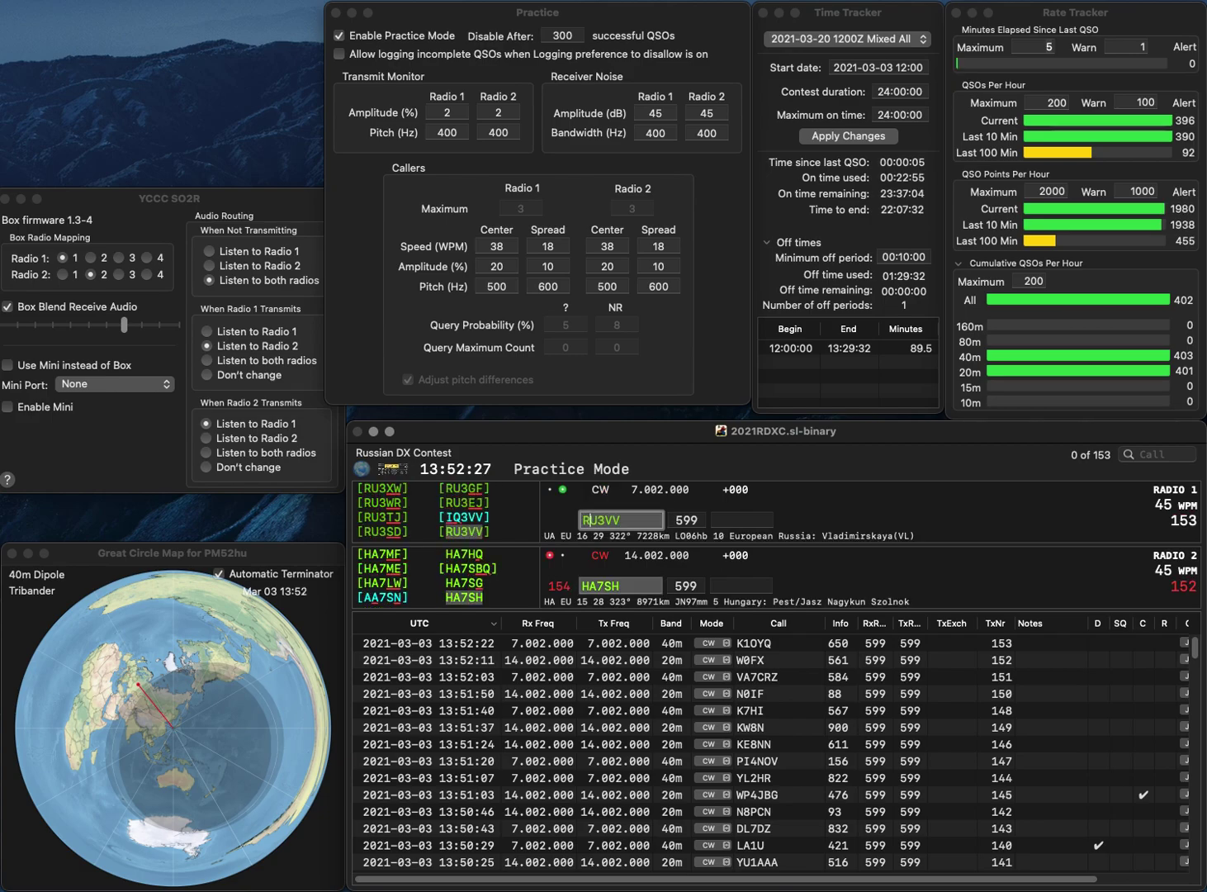
{"action": "key", "text": "Return"}
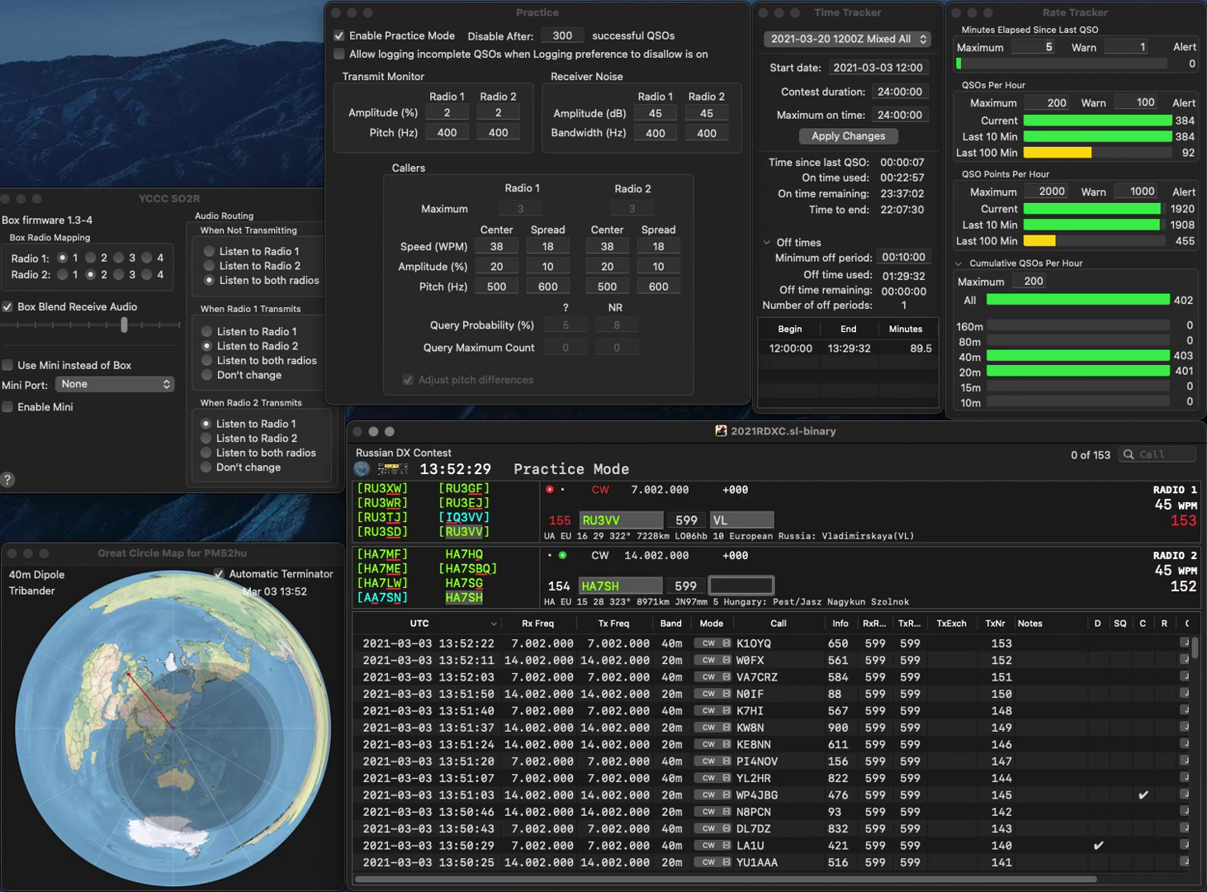
Log HA7SH on Radio 2 with exchange 638 and RU3VV on Radio 1 with exchange VL
{"action": "type", "text": "638"}
{"action": "key", "text": "Return"}
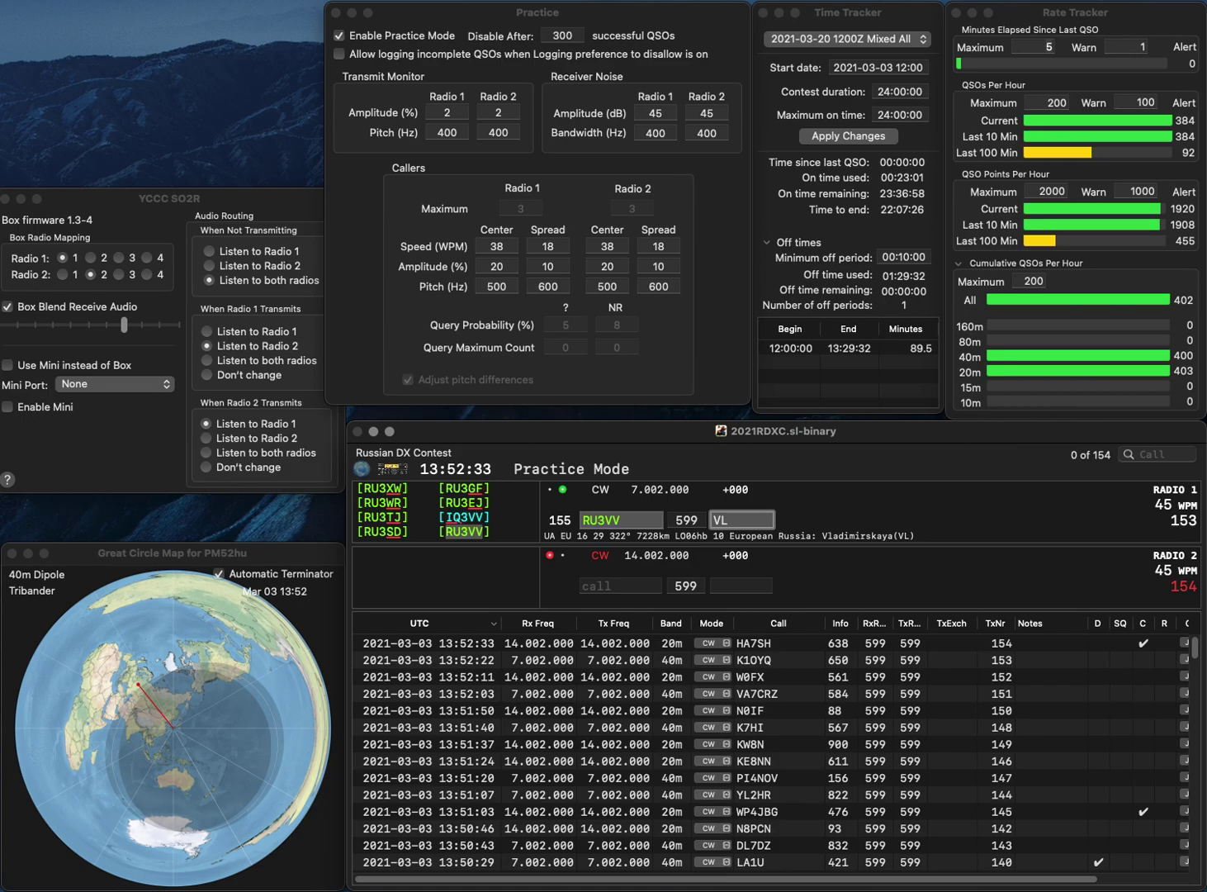
{"action": "key", "text": "Return"}
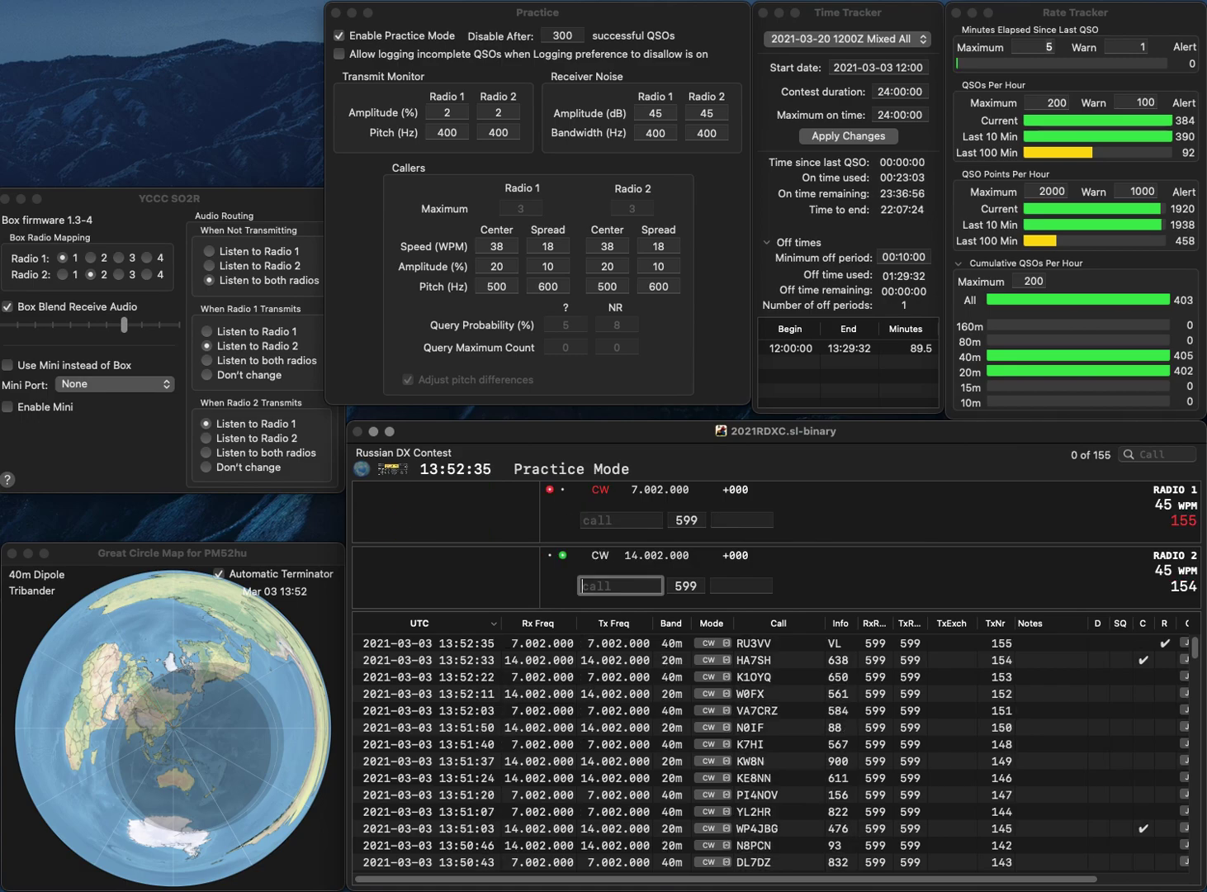
Enter the call DM5EM on Radio 2 and WA4EEZ on Radio 1, sending to each station
{"action": "type", "text": "DM5EM"}
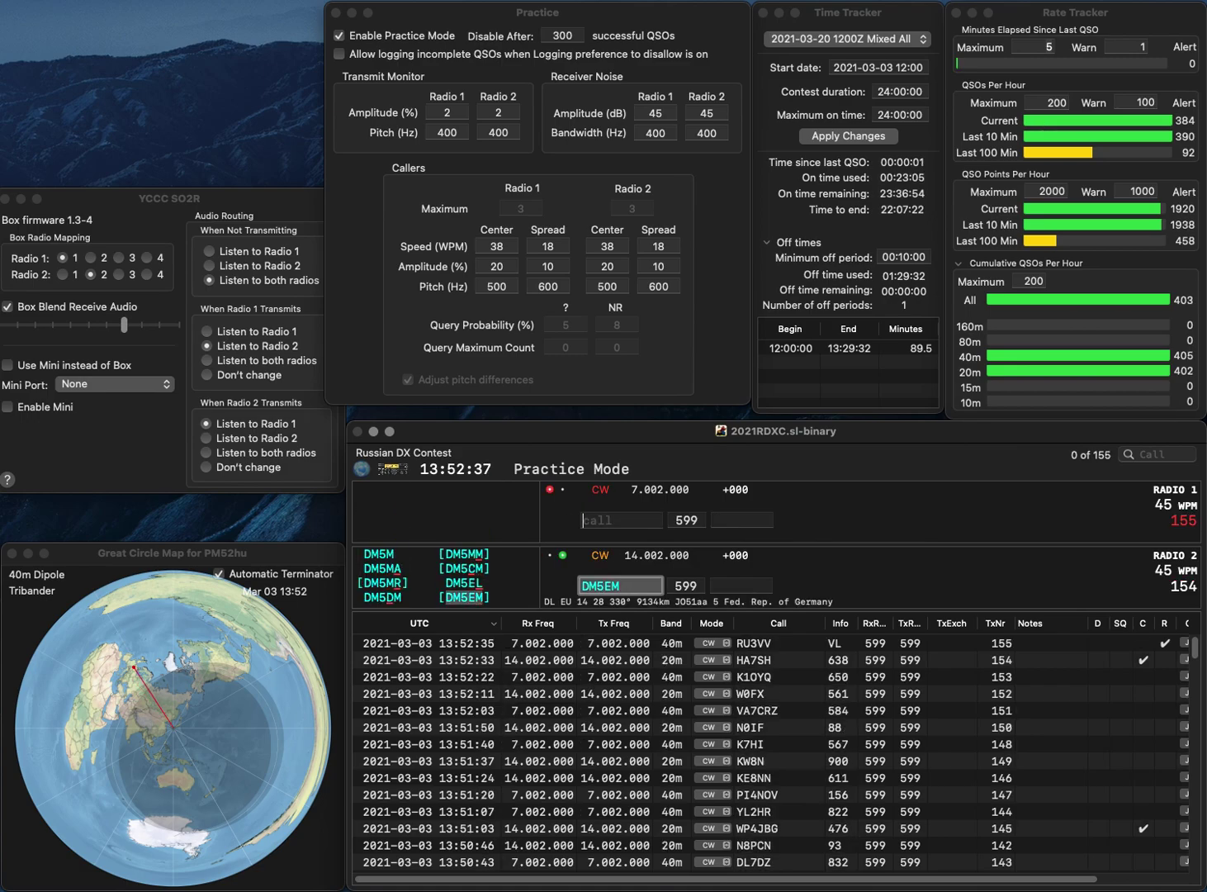
{"action": "key", "text": "Return"}
{"action": "type", "text": "WA3"}
{"action": "key", "text": "BackSpace"}
{"action": "type", "text": "4EEZ"}
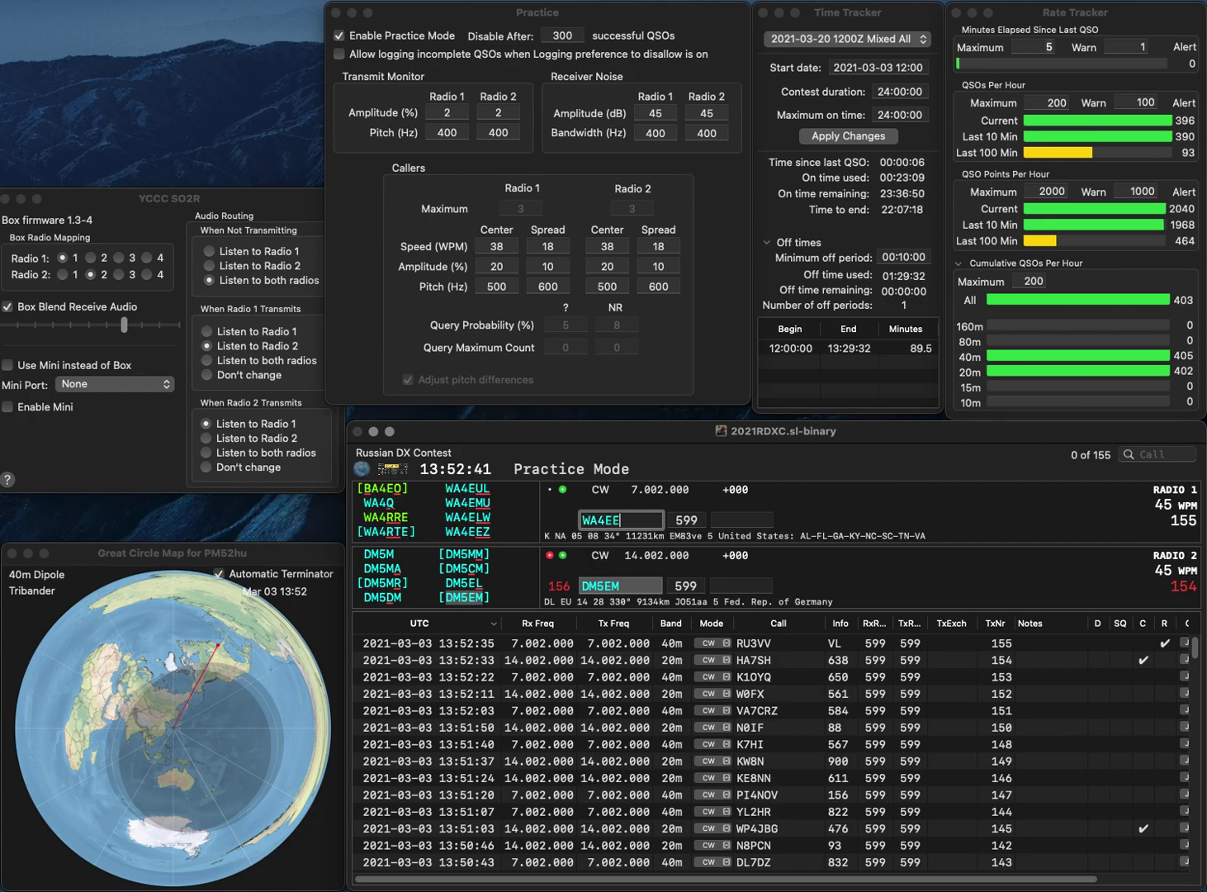
{"action": "key", "text": "Return"}
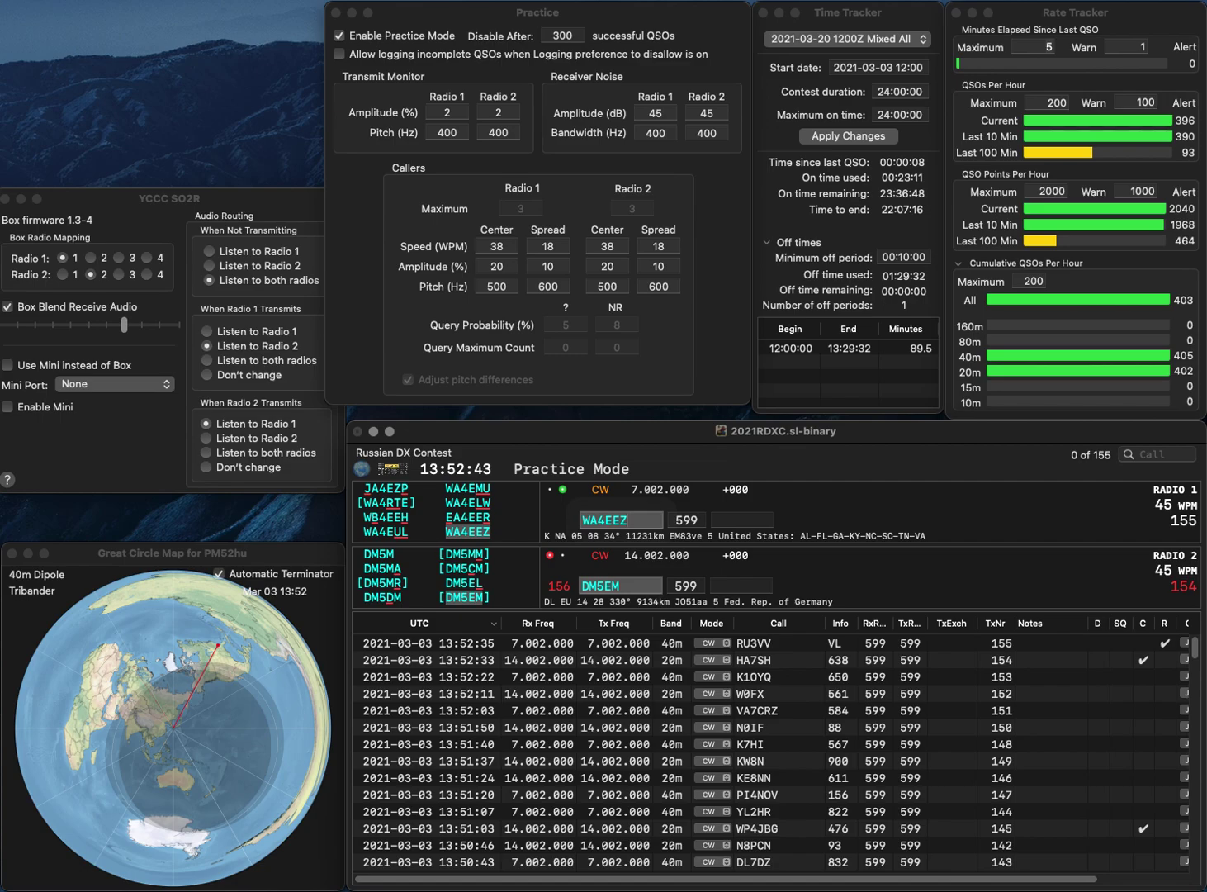
Log DM5EM on Radio 2 with exchange 611 and WA4EEZ on Radio 1 with exchange 536
{"action": "type", "text": "611"}
{"action": "key", "text": "Return"}
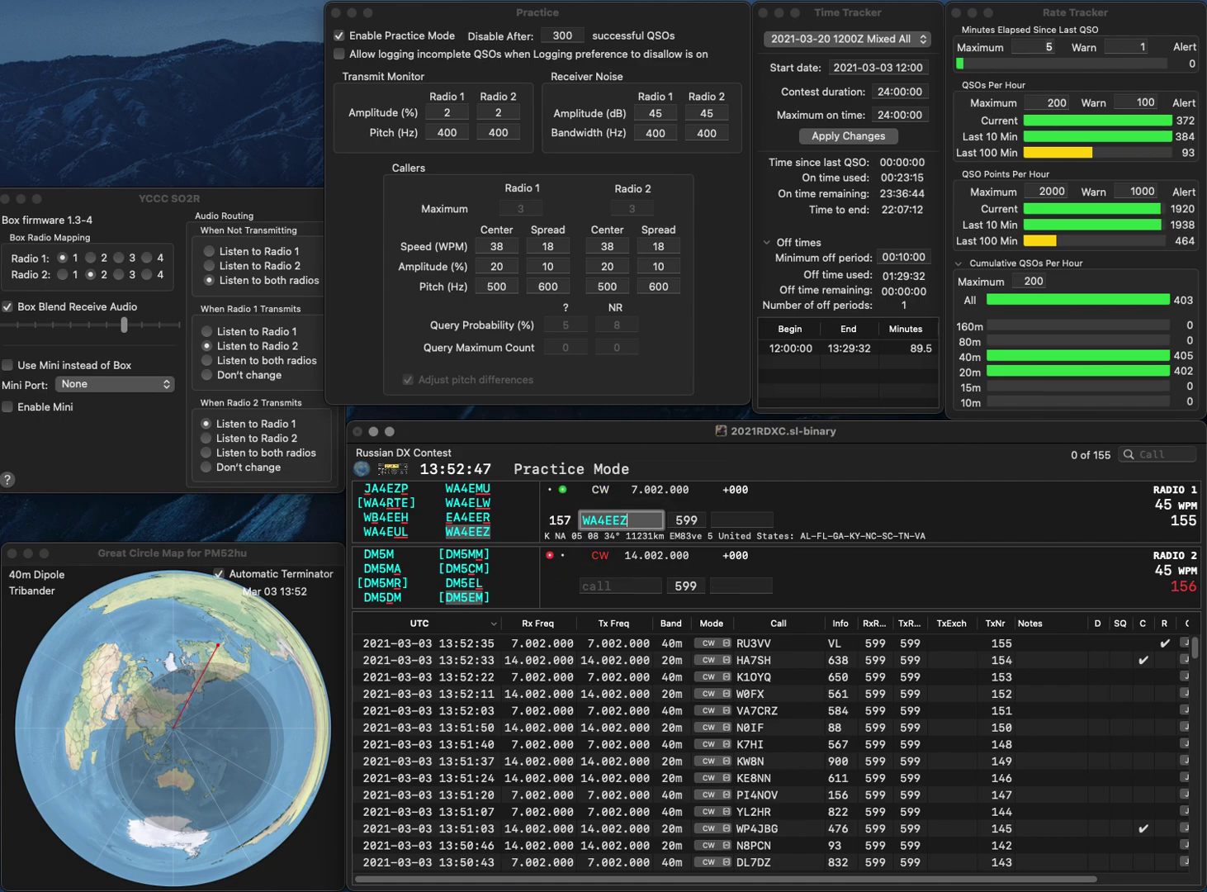
{"action": "type", "text": "536"}
{"action": "key", "text": "Return"}
Enter the partial calls 8IWA on Radio 2 and M0Y on Radio 1, sending to each station
{"action": "type", "text": "8IWA"}
{"action": "key", "text": "Return"}
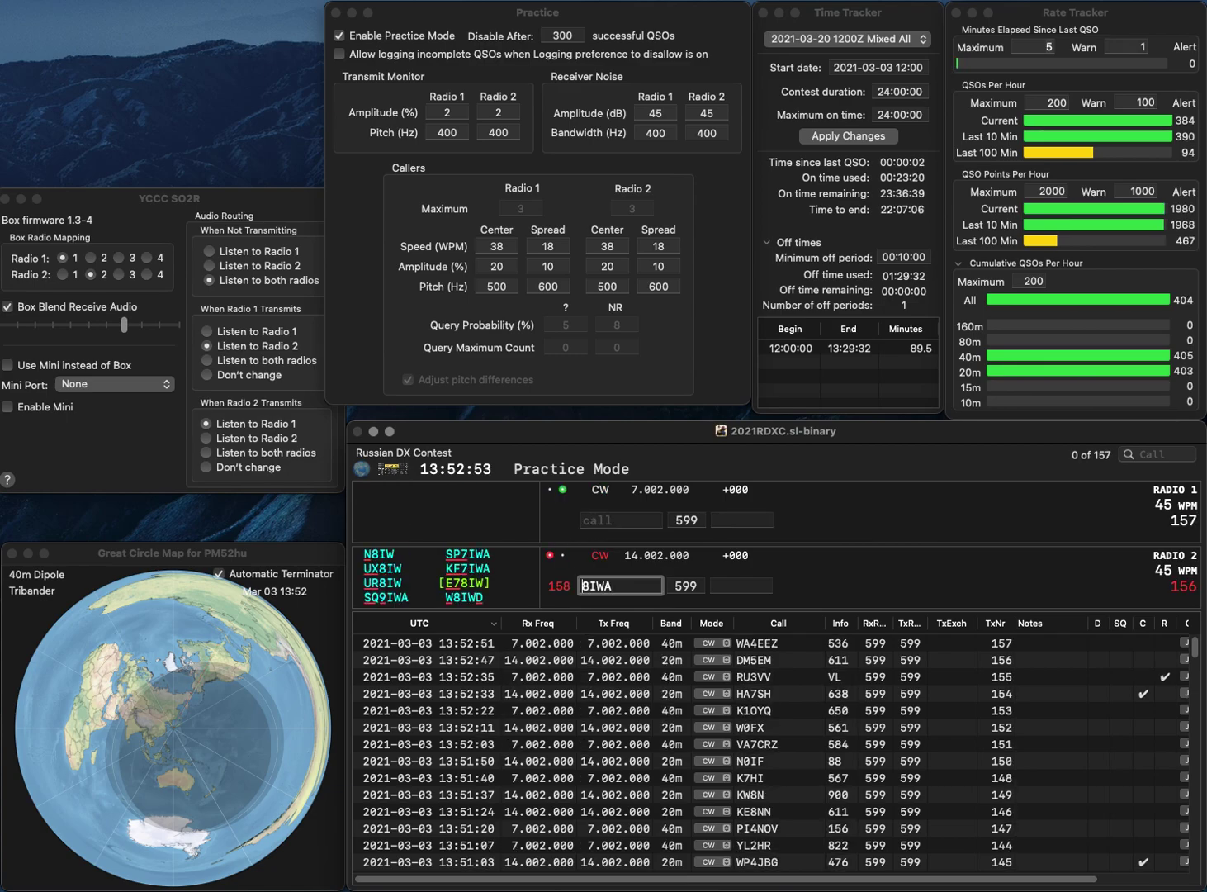
{"action": "type", "text": "M0"}
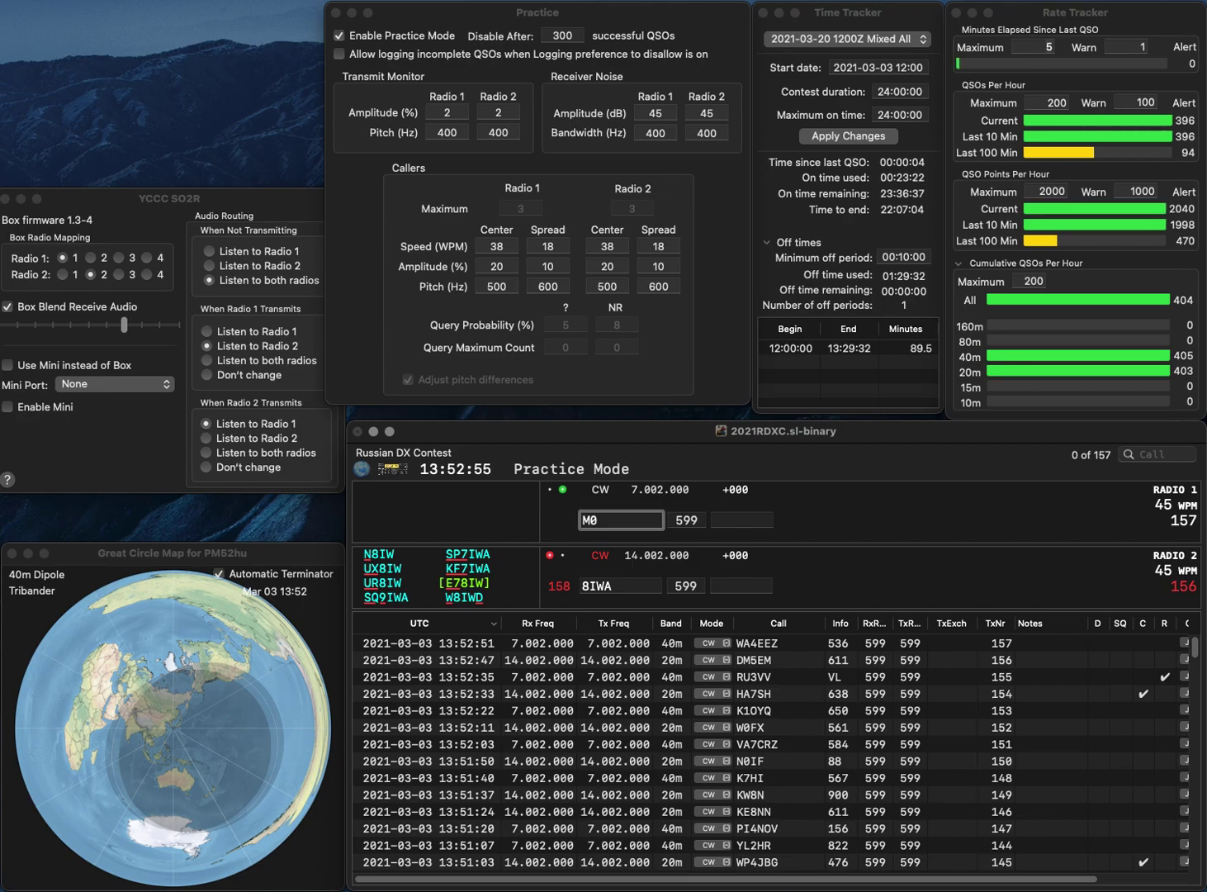
{"action": "type", "text": "Y"}
{"action": "key", "text": "Return"}
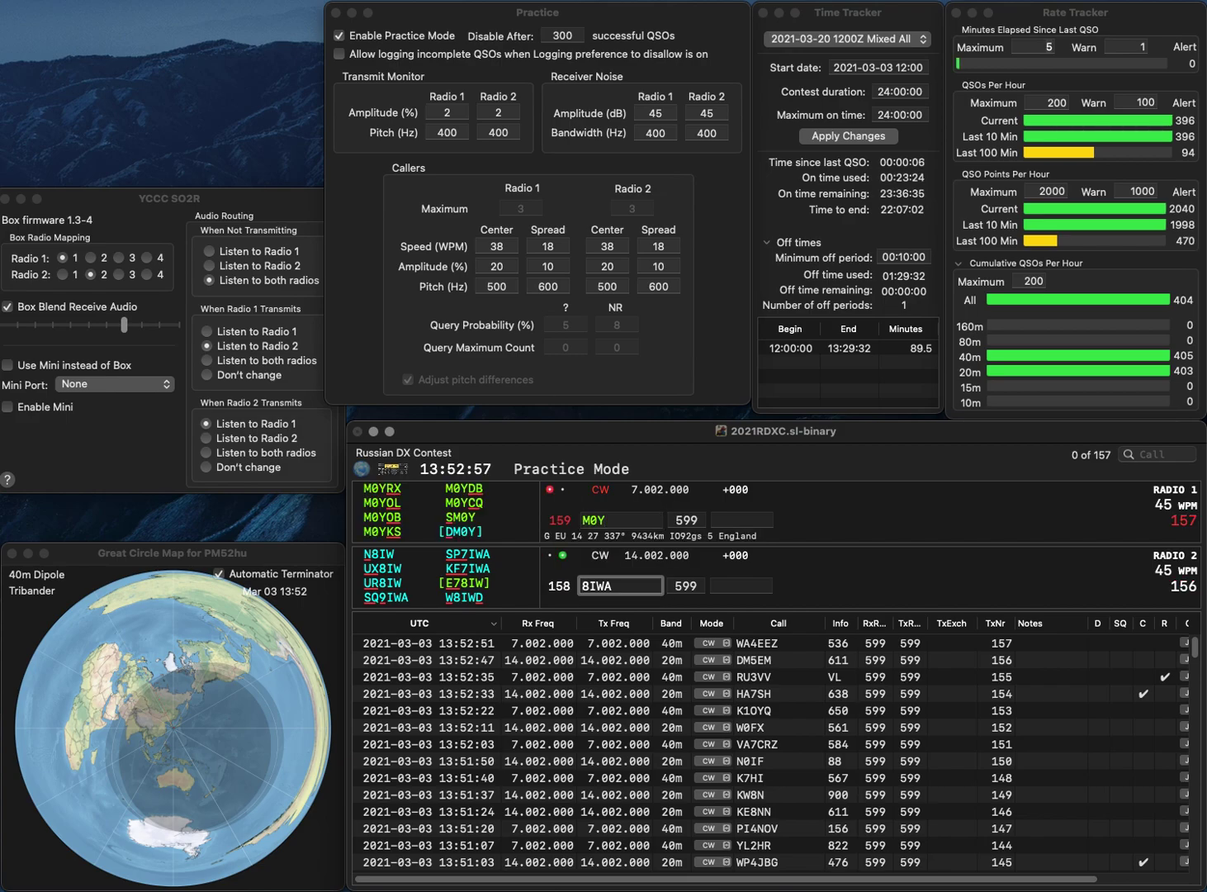
Correct the Radio 2 call to SP7IWA and send to the station
{"action": "type", "text": "HP"}
{"action": "key", "text": "Left"}
{"action": "key", "text": "BackSpace"}
{"action": "type", "text": "S"}
{"action": "key", "text": "Left"}
{"action": "key", "text": "BackSpace"}
{"action": "type", "text": "7"}
{"action": "key", "text": "Return"}
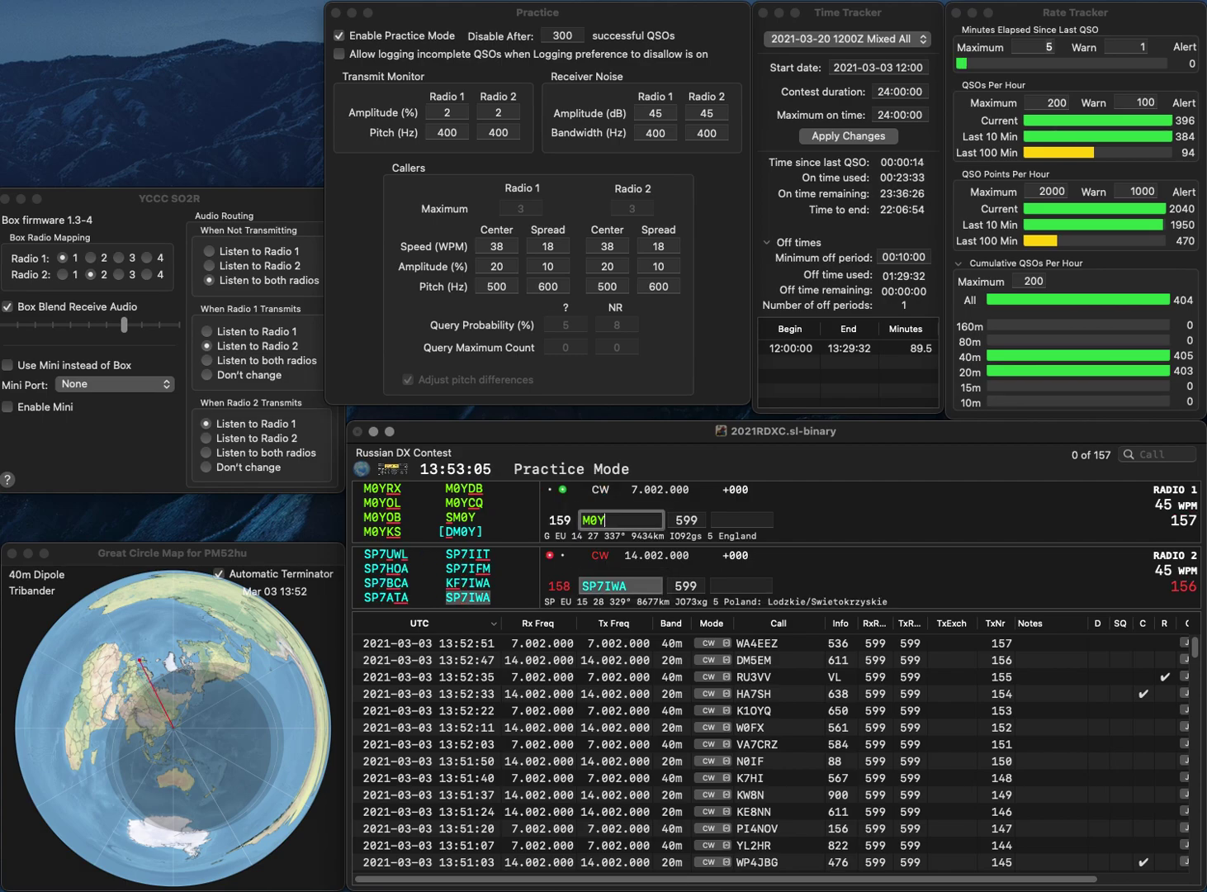
{"action": "key", "text": "BackSpace"}
{"action": "type", "text": "LAY"}
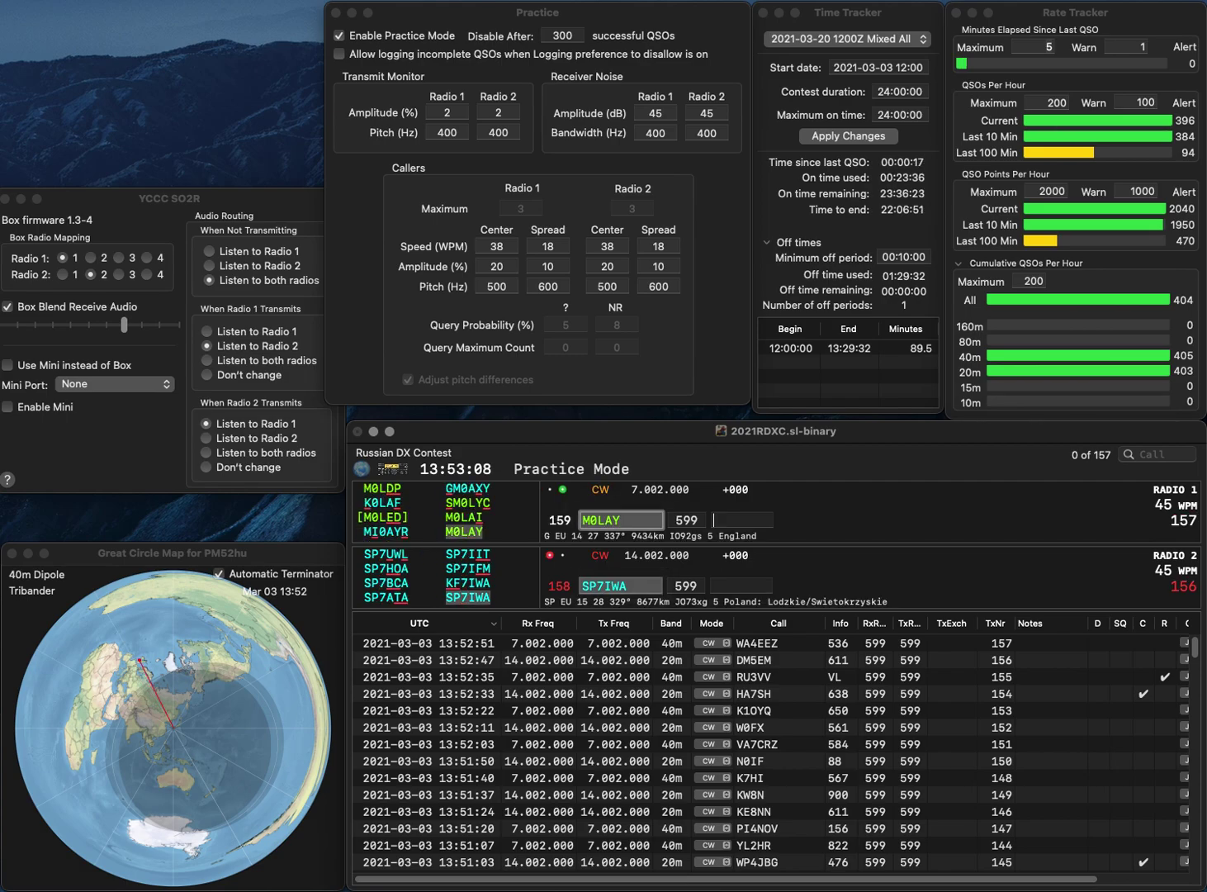
{"action": "key", "text": "Return"}
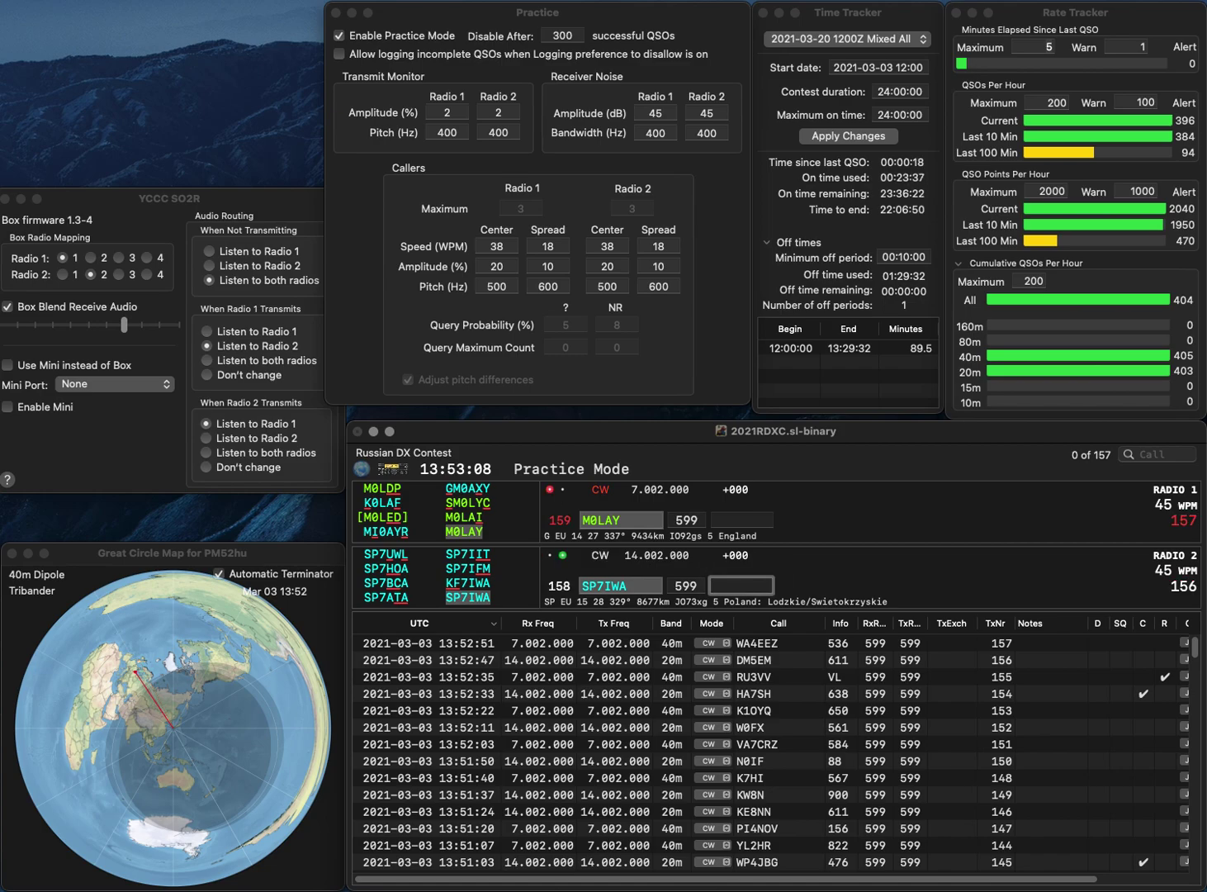
{"action": "type", "text": "432"}
{"action": "left_click", "coordinate": [742, 520]}
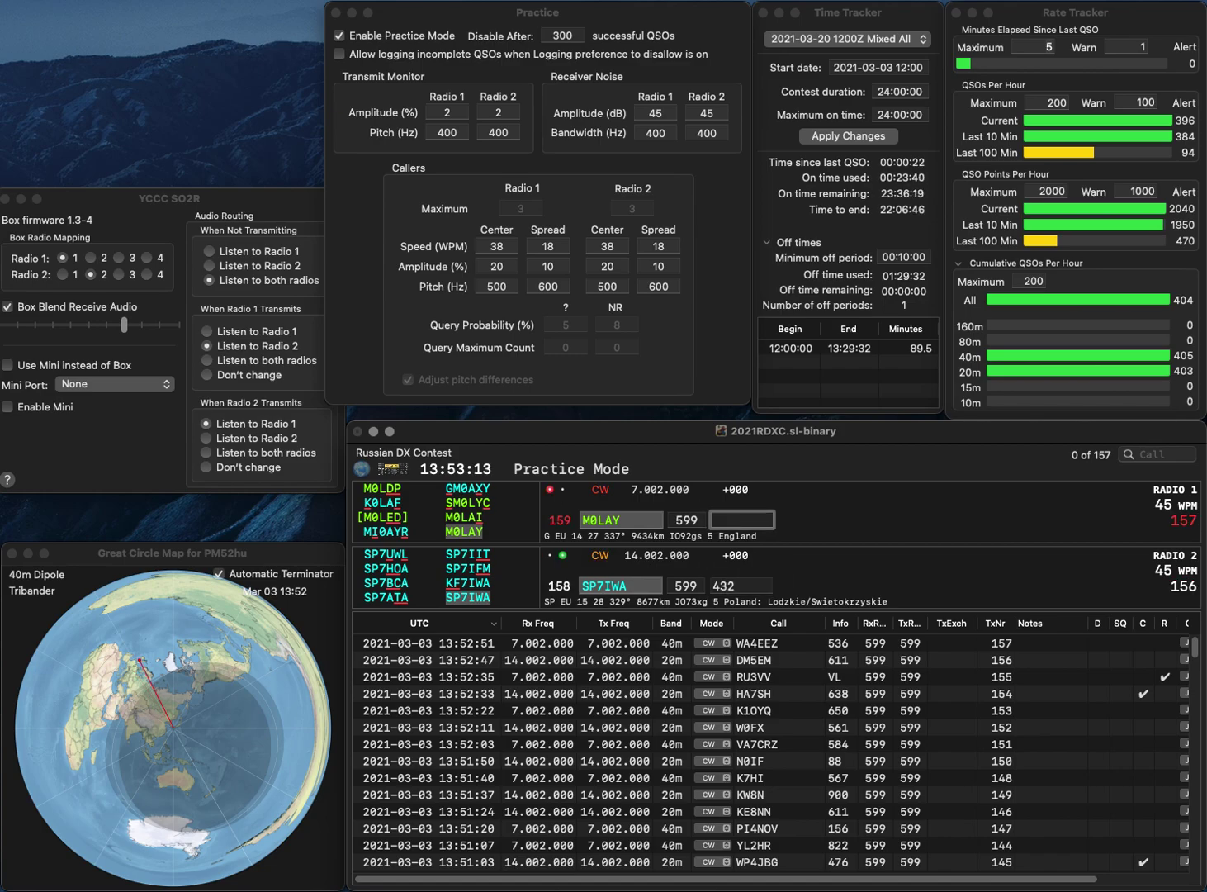
{"action": "type", "text": "732"}
{"action": "key", "text": "Return"}
{"action": "type", "text": "M5S"}
{"action": "key", "text": "Return"}
{"action": "type", "text": "W"}
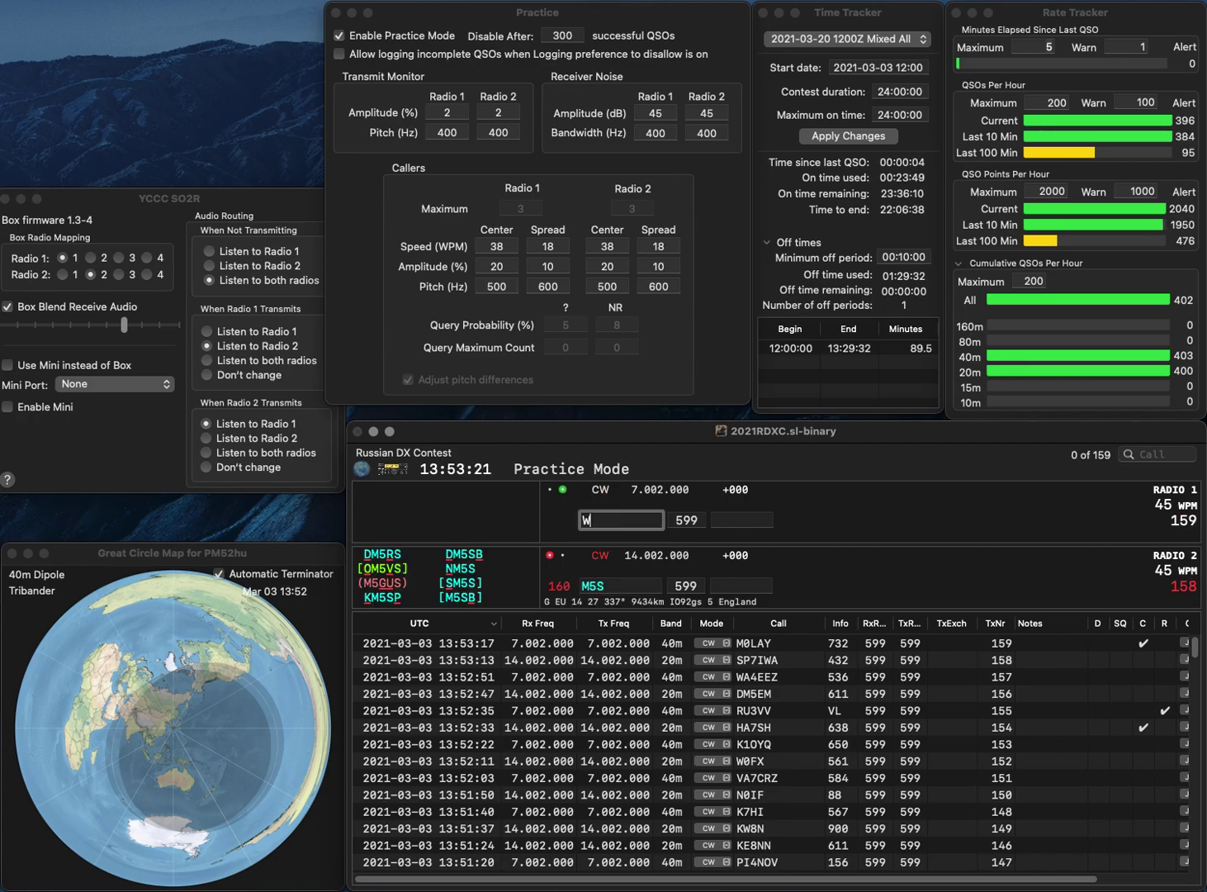
{"action": "type", "text": "8PEN"}
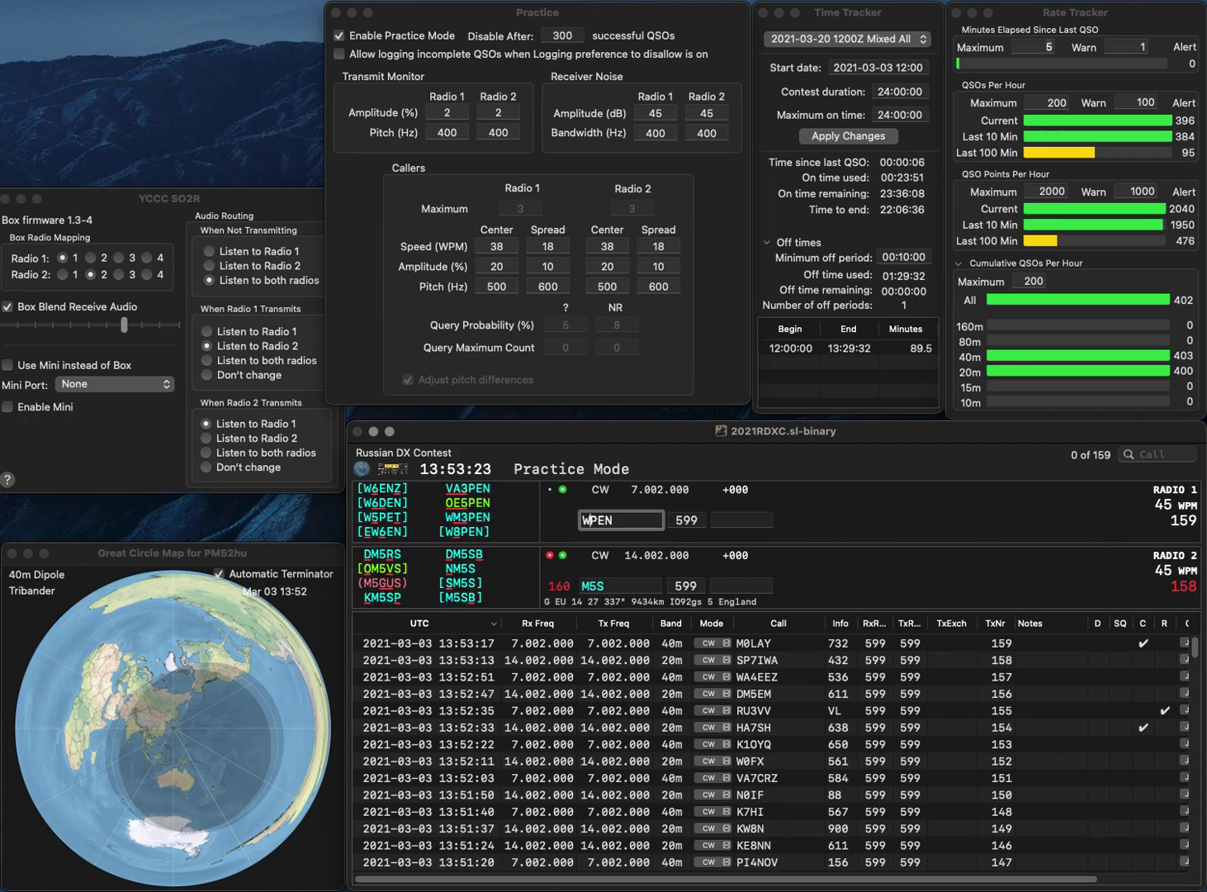
{"action": "key", "text": "Return"}
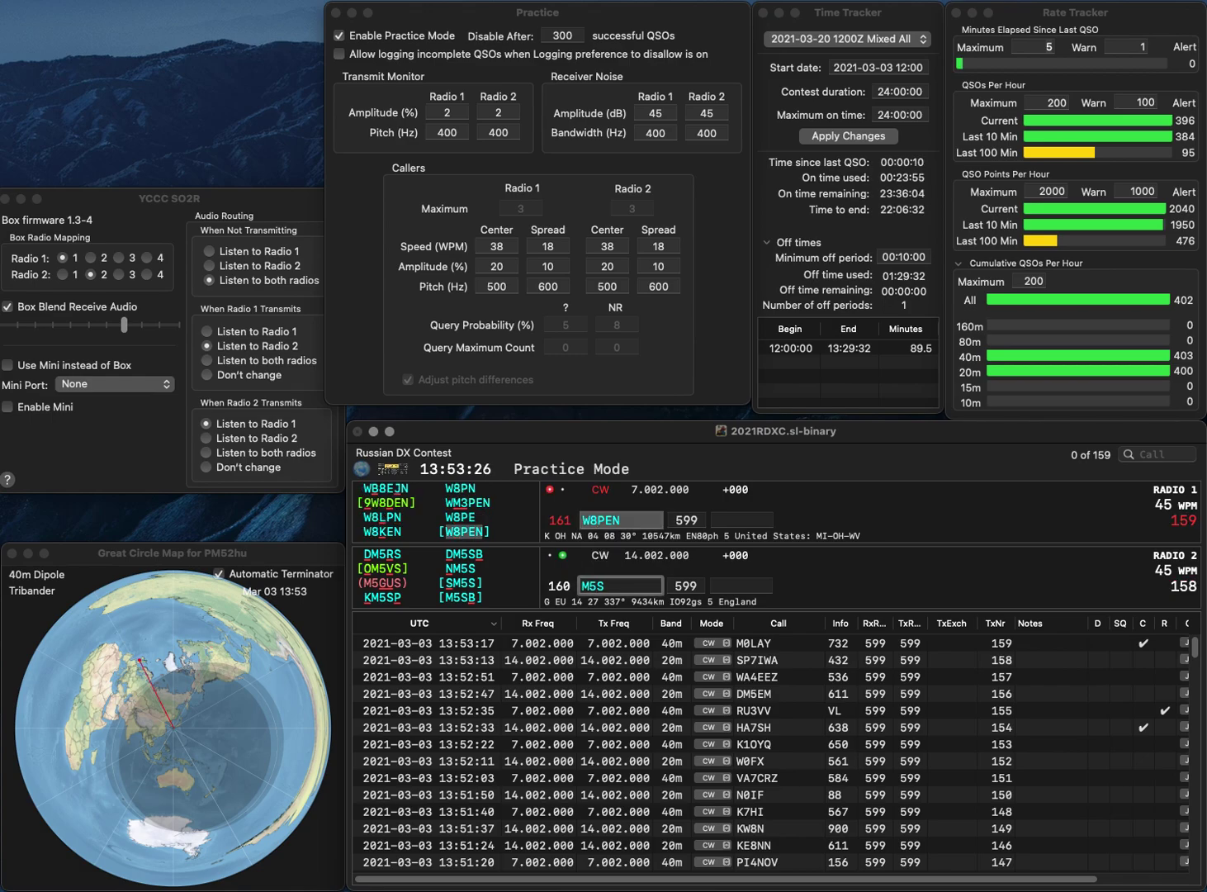
Correct the Radio 2 call to WO5S and send to the station
{"action": "type", "text": "O"}
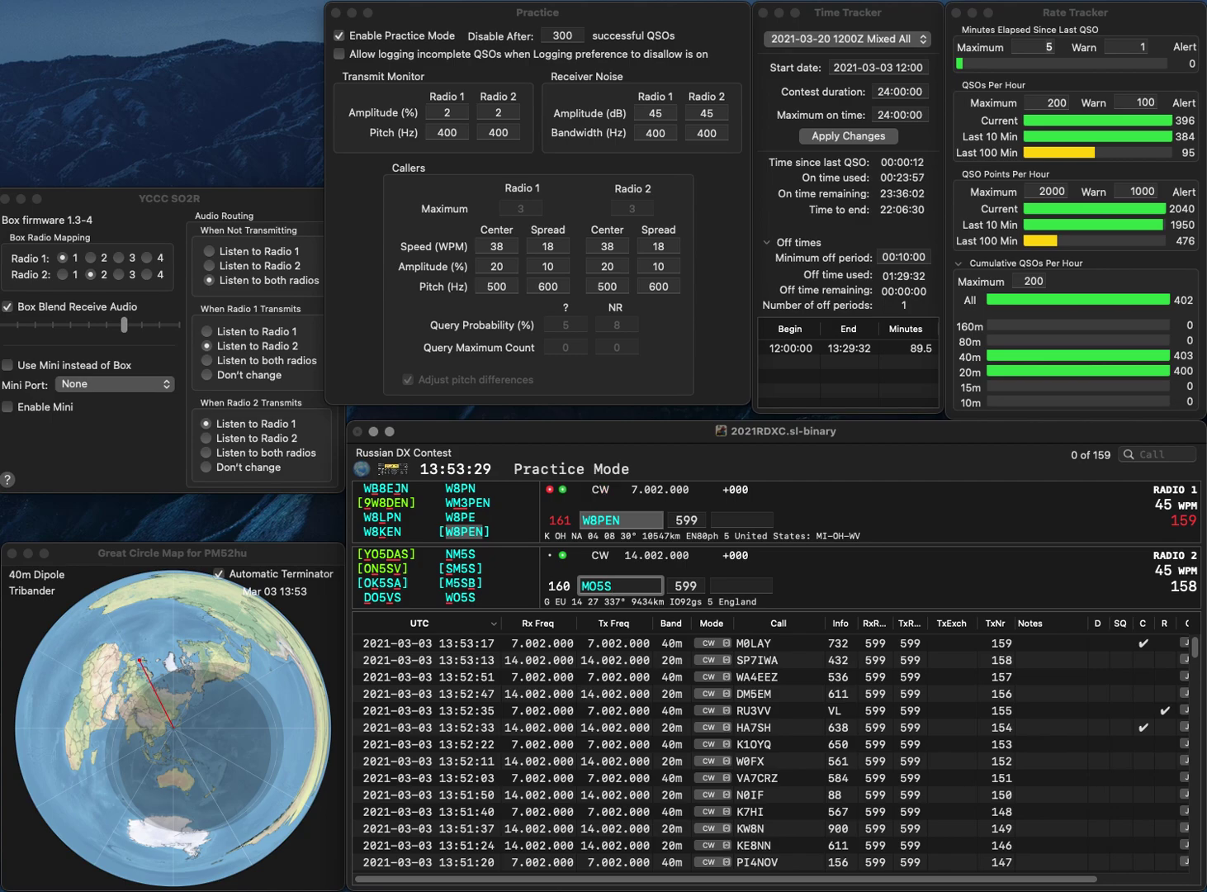
{"action": "key", "text": "Delete"}
{"action": "type", "text": "W"}
{"action": "key", "text": "Return"}
{"action": "type", "text": "160"}
{"action": "key", "text": "Return"}
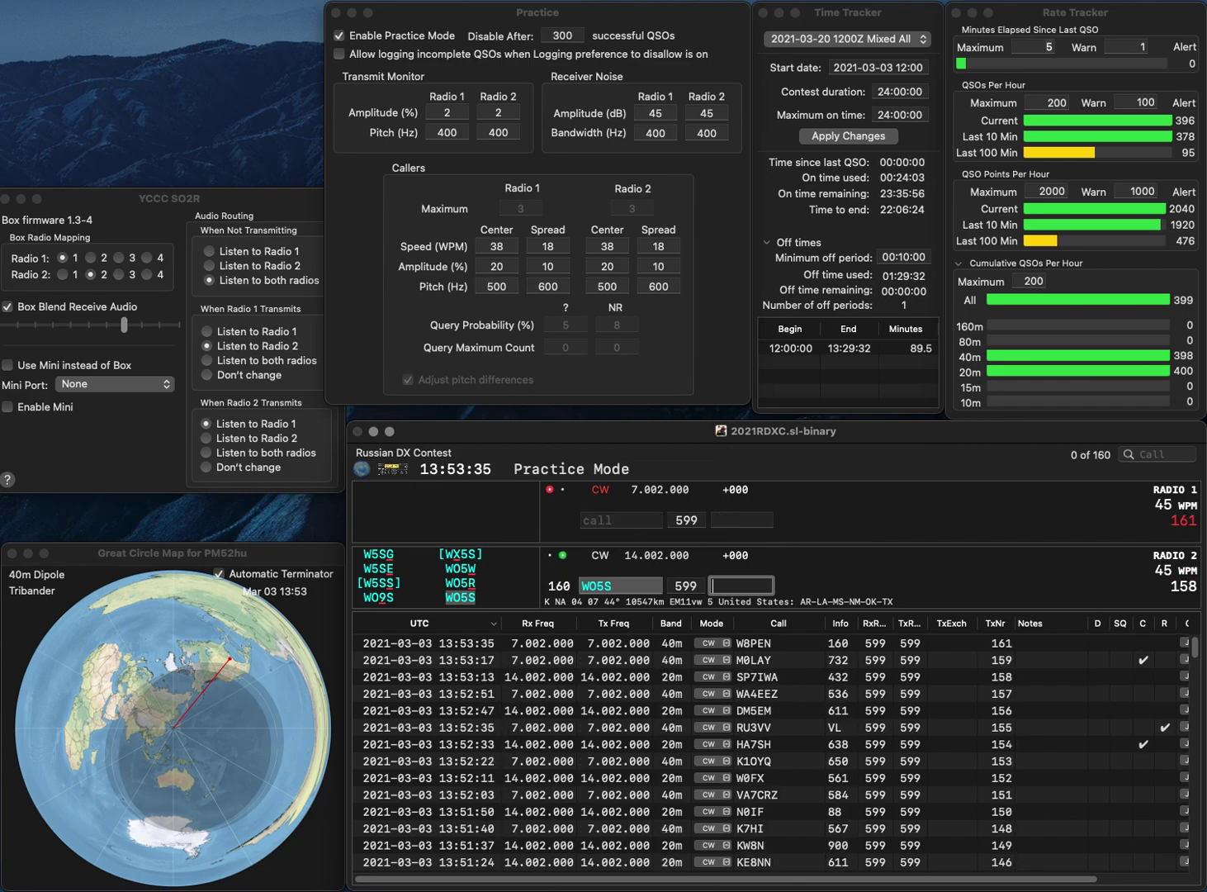
{"action": "type", "text": "9"}
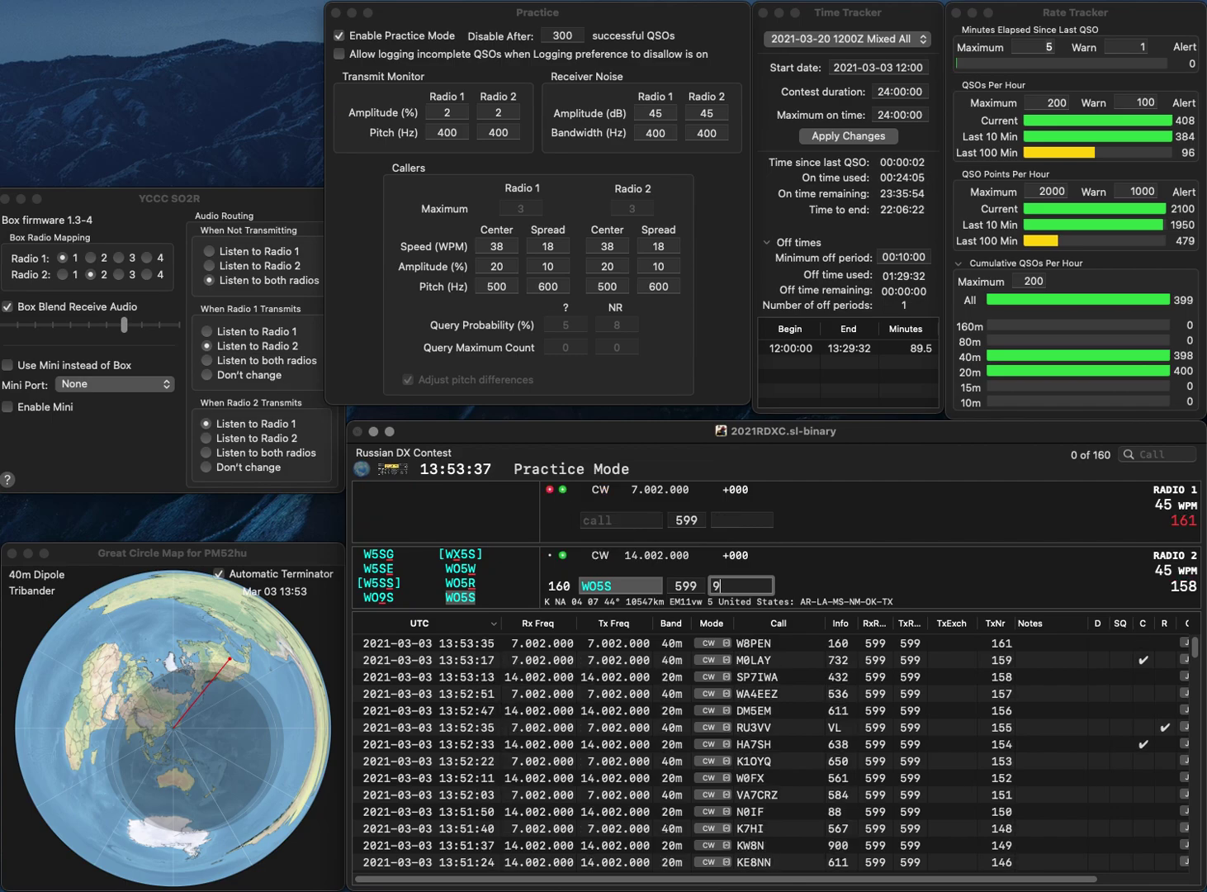
{"action": "type", "text": "76"}
{"action": "key", "text": "Return"}
{"action": "type", "text": "9AMO"}
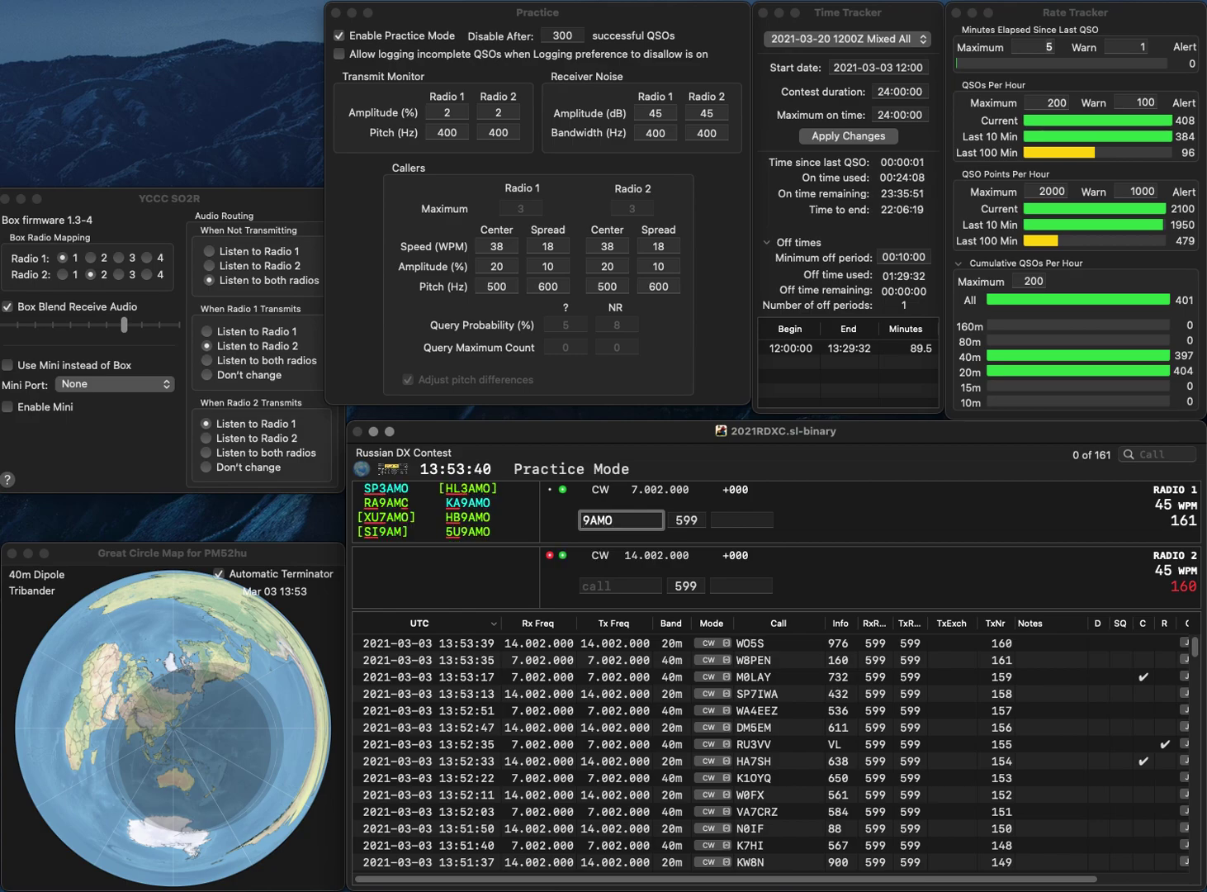
{"action": "key", "text": "Home"}
{"action": "type", "text": "5U"}
{"action": "key", "text": "Return"}
{"action": "type", "text": "1"}
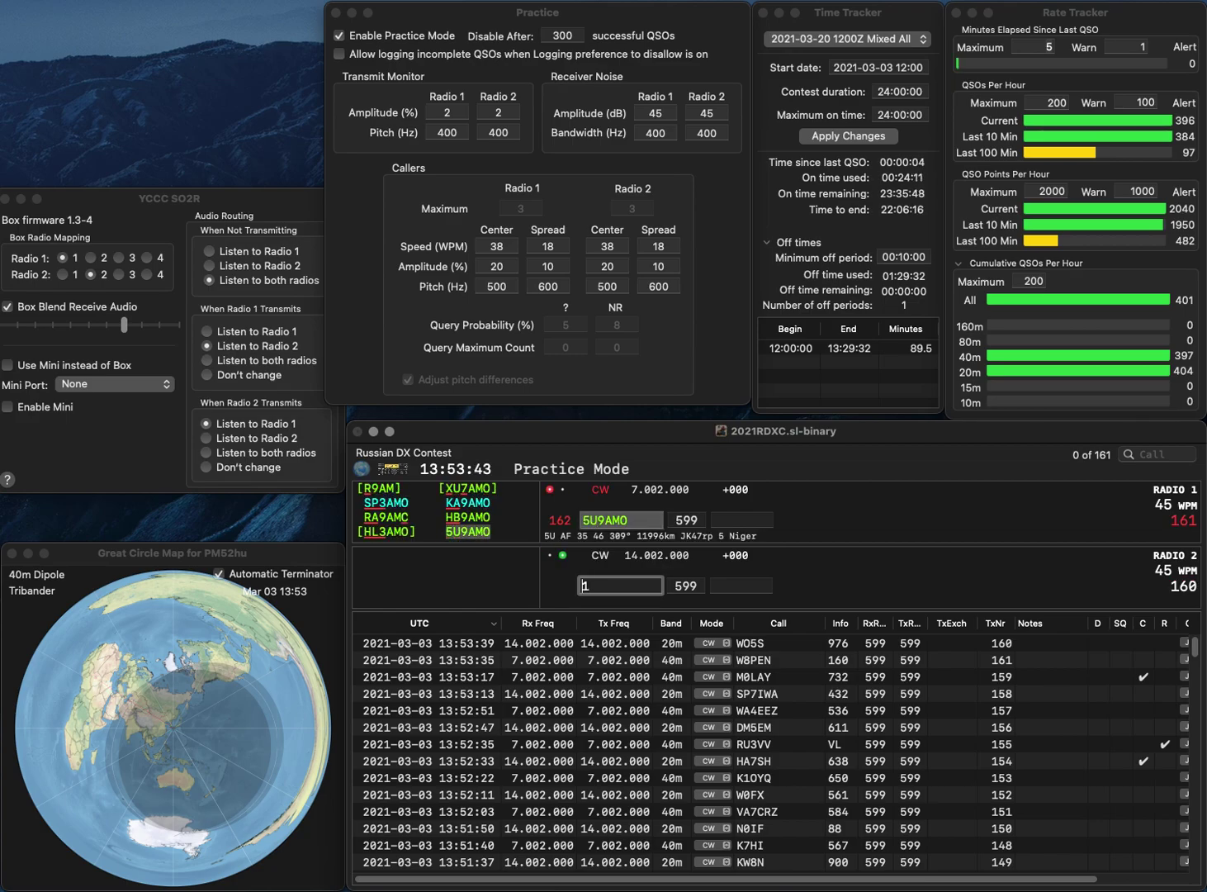
{"action": "key", "text": "Home"}
{"action": "type", "text": "H"}
{"action": "key", "text": "Return"}
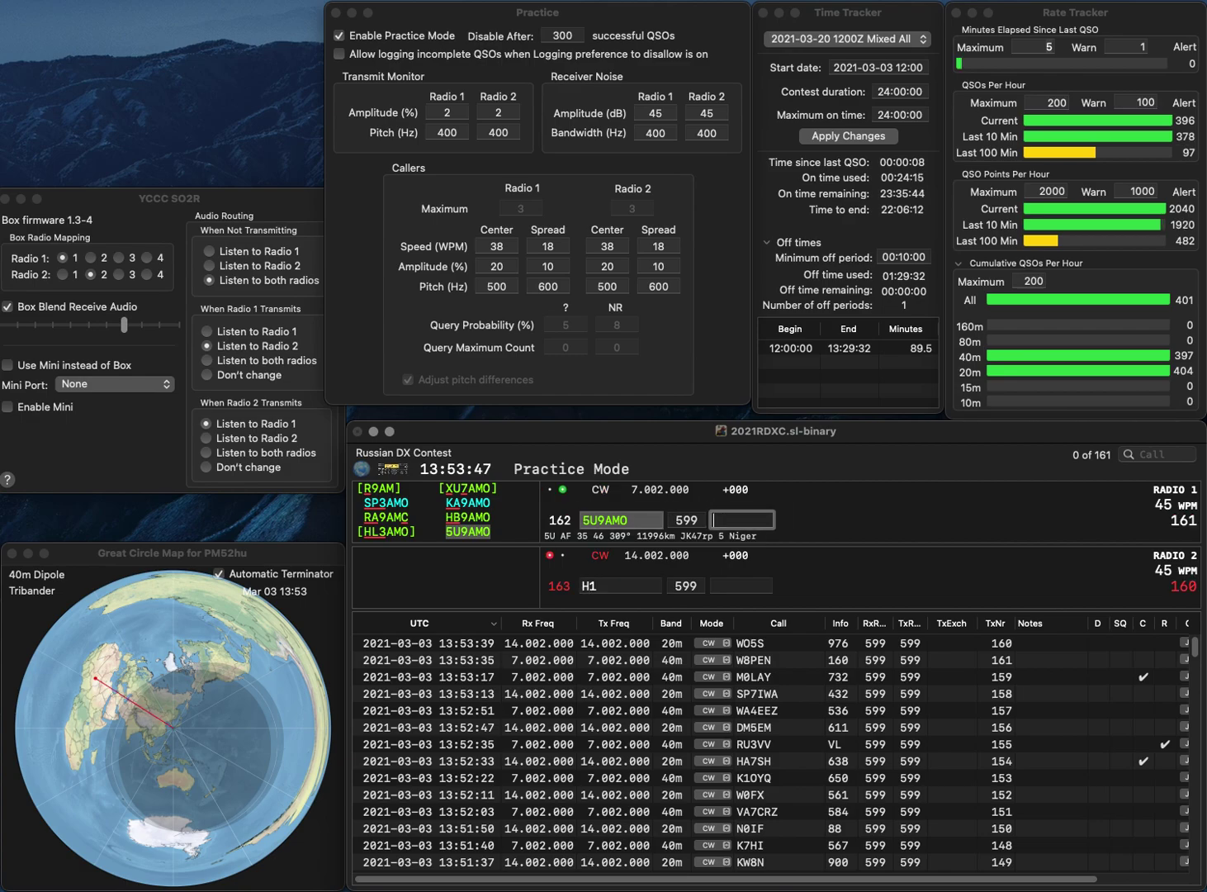
{"action": "key", "text": "space"}
{"action": "key", "text": "Home"}
{"action": "key", "text": "Delete"}
{"action": "key", "text": "Delete"}
{"action": "type", "text": "KA"}
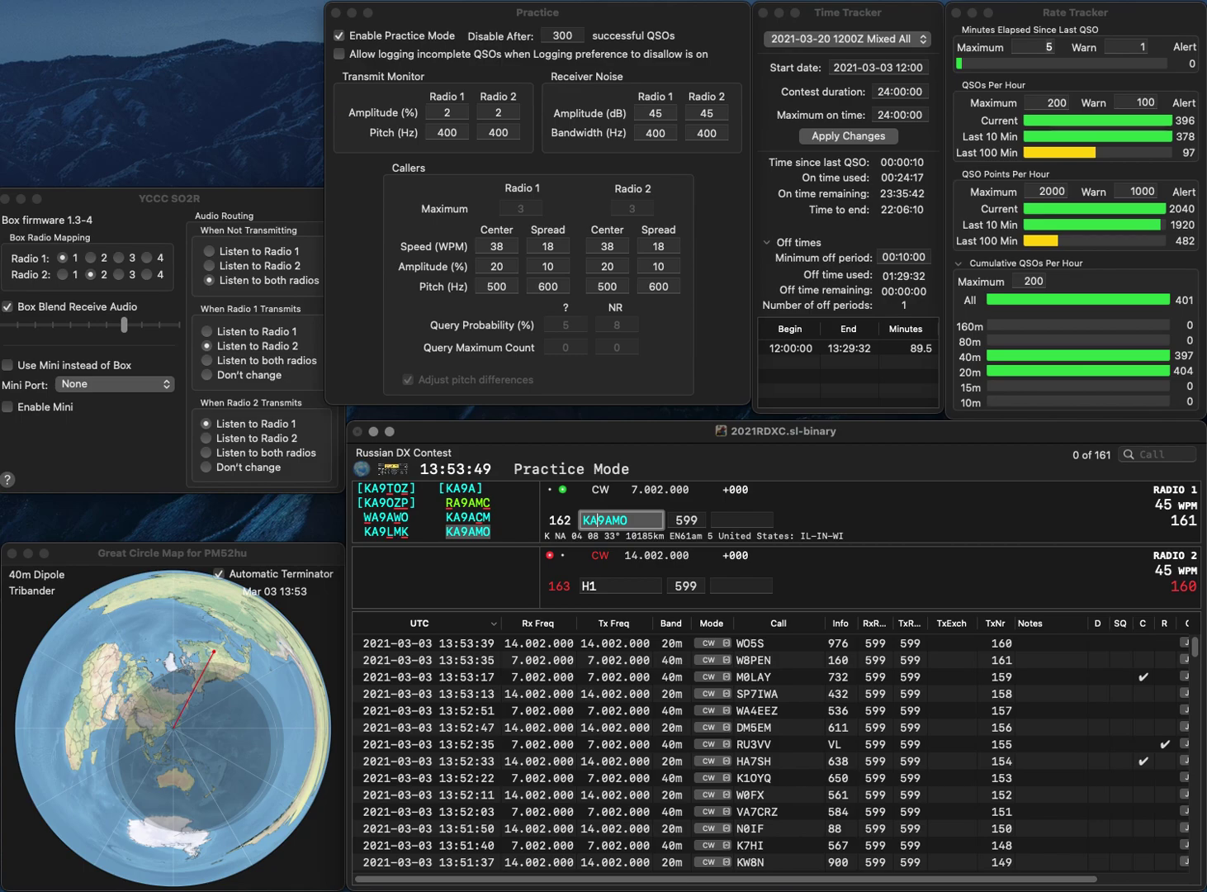
{"action": "key", "text": "Return"}
{"action": "type", "text": "G1"}
{"action": "key", "text": "BackSpace"}
{"action": "type", "text": "A"}
{"action": "key", "text": "Return"}
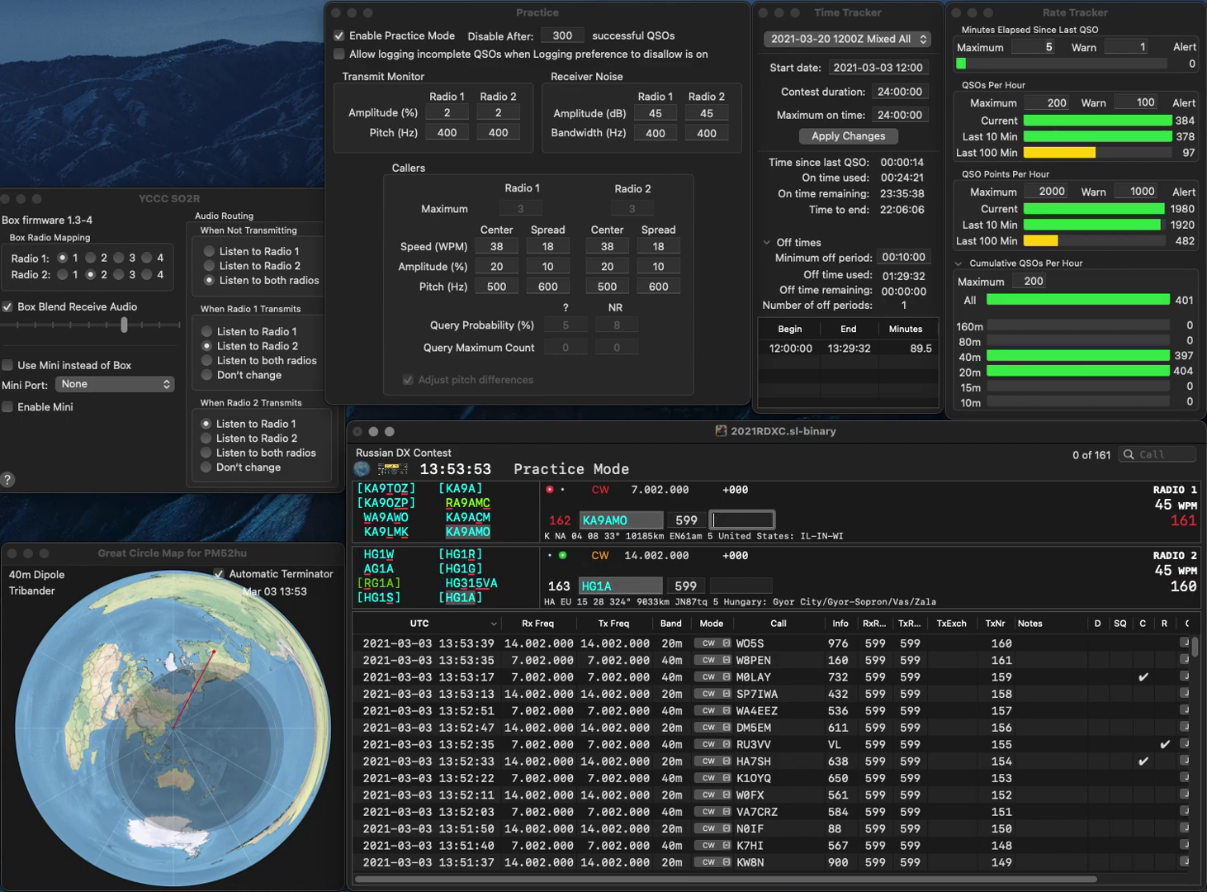
{"action": "type", "text": "203"}
{"action": "key", "text": "Return"}
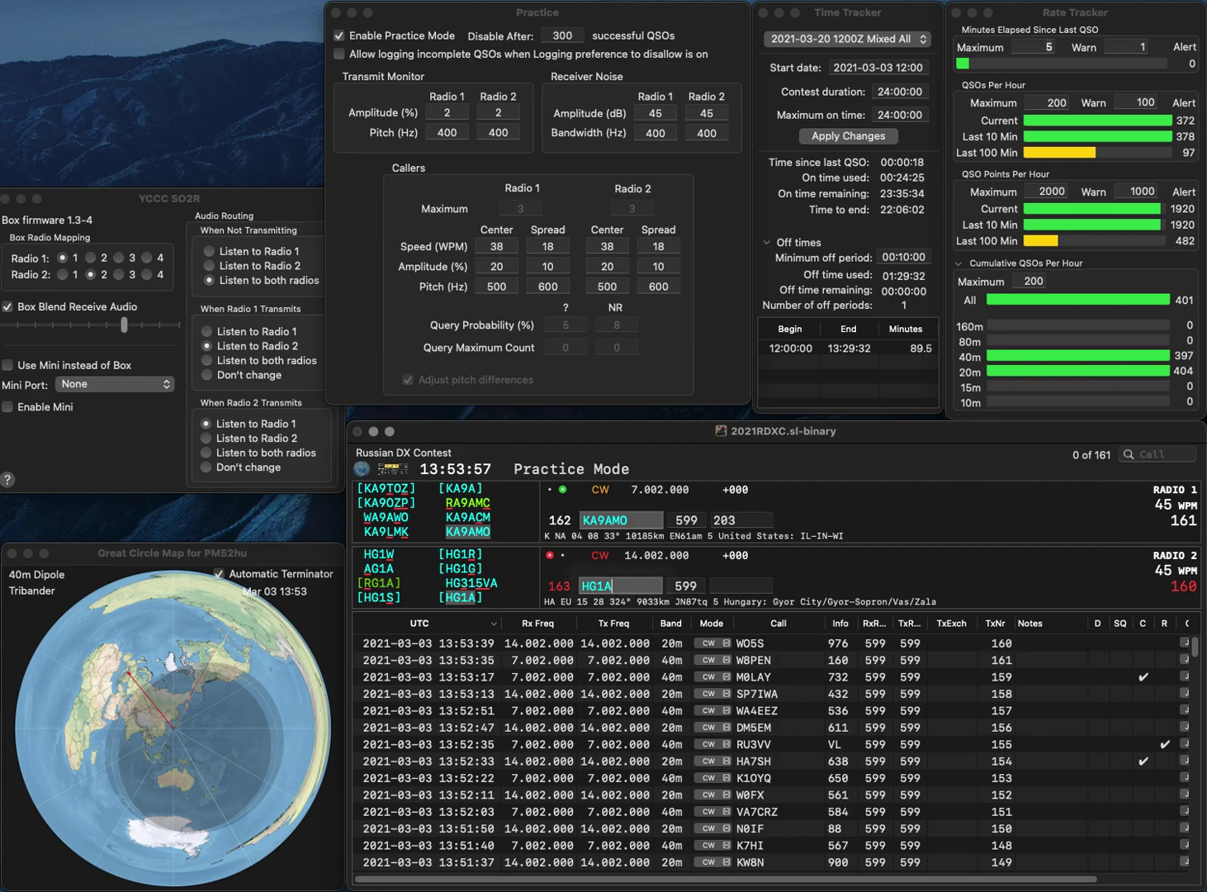
{"action": "type", "text": "773"}
{"action": "key", "text": "Return"}
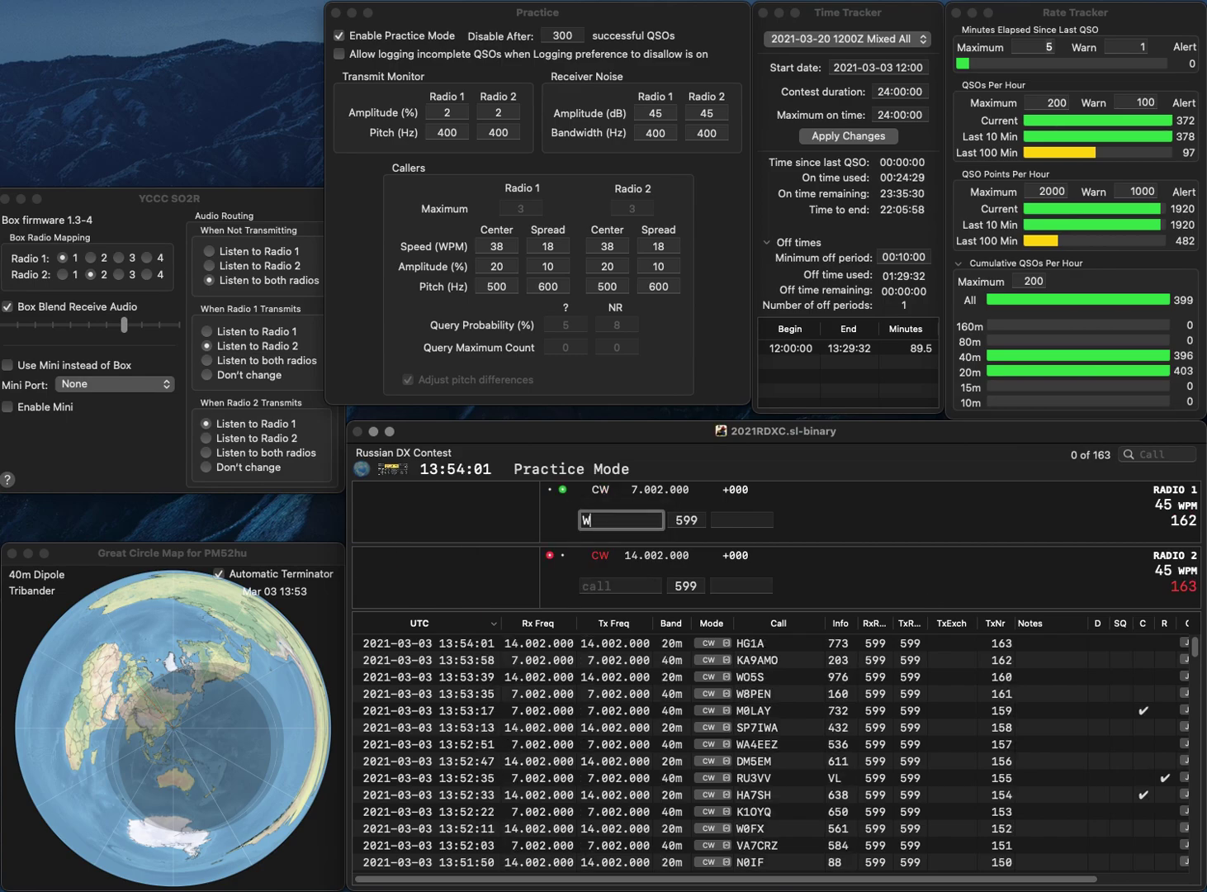
Enter the partial call WPW on Radio 1 and the call TA1DX on Radio 2, sending to each station
{"action": "type", "text": "WPW"}
{"action": "key", "text": "Return"}
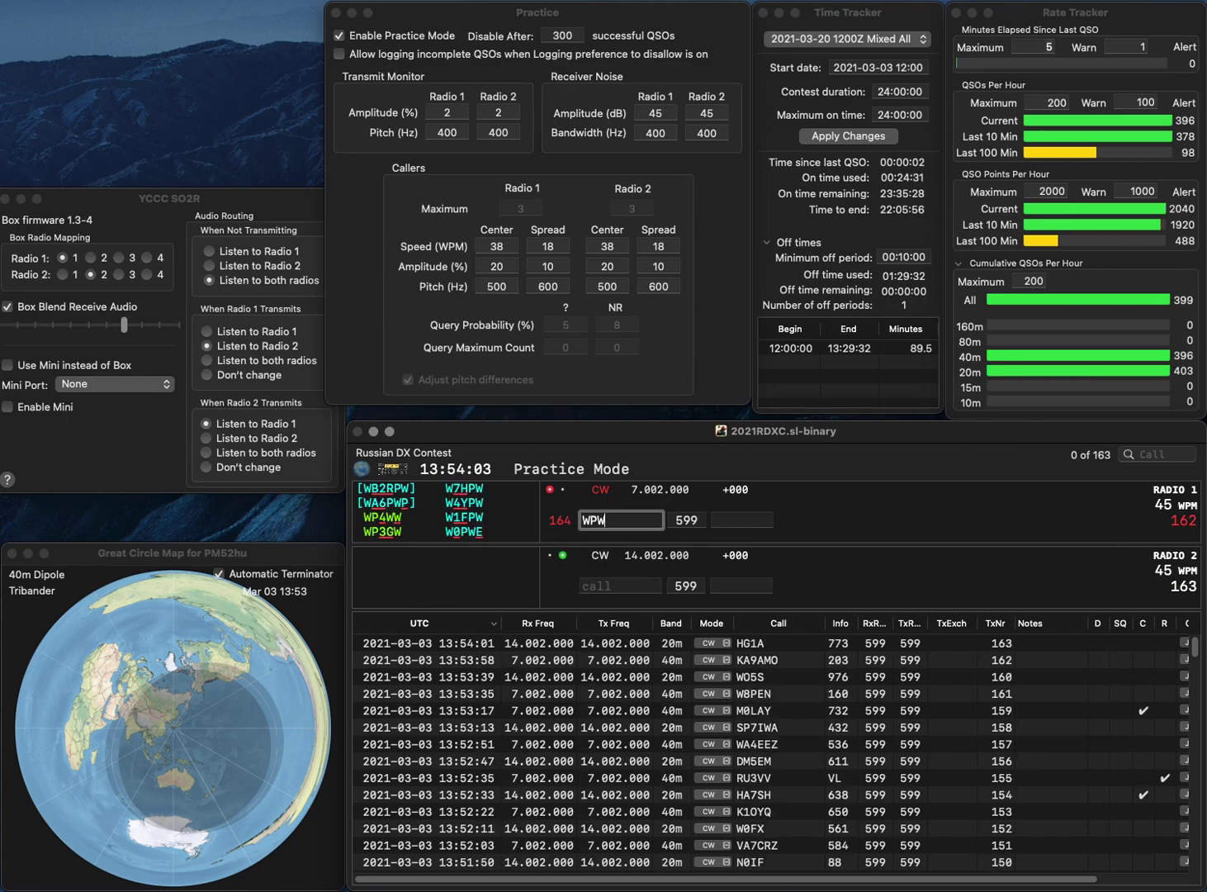
{"action": "type", "text": "TA1"}
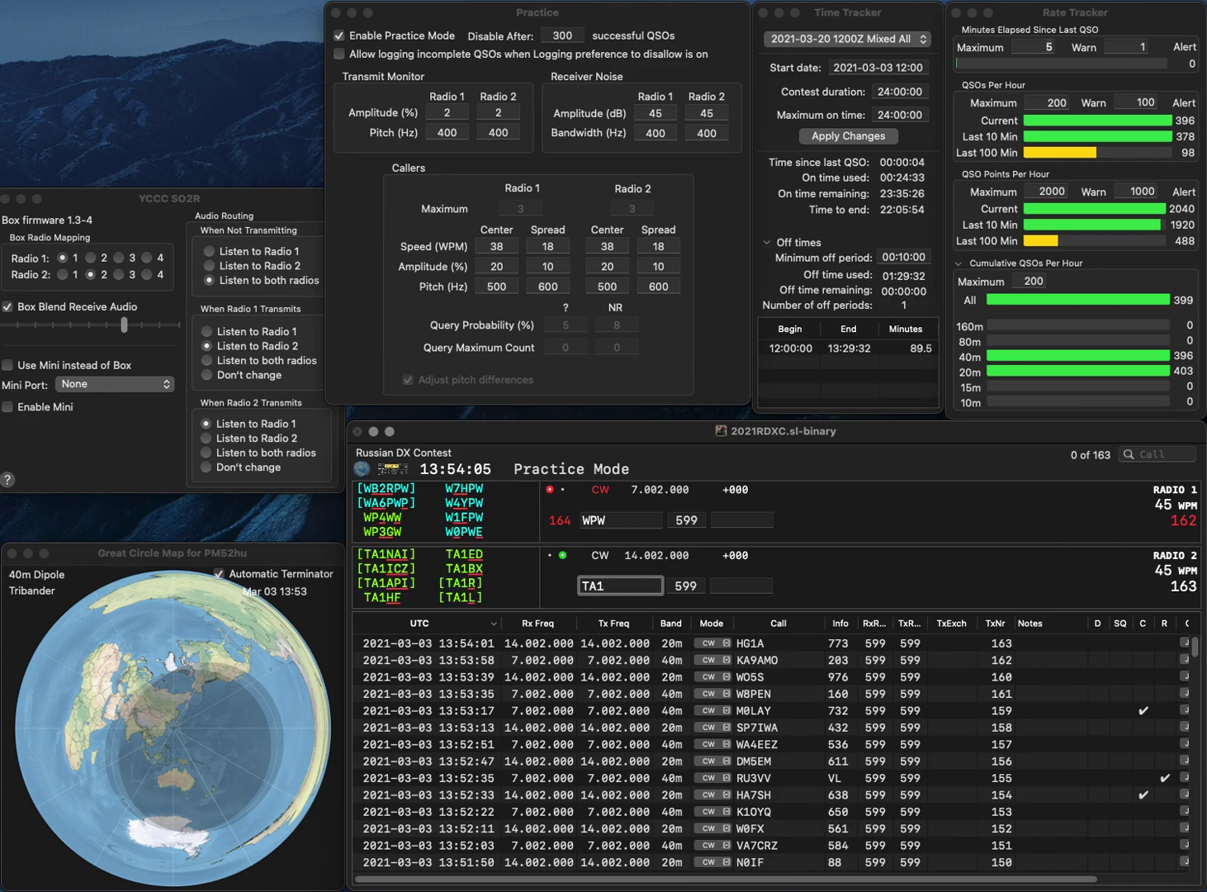
{"action": "type", "text": "DX"}
{"action": "key", "text": "Return"}
{"action": "key", "text": "Delete"}
{"action": "type", "text": "W8P"}
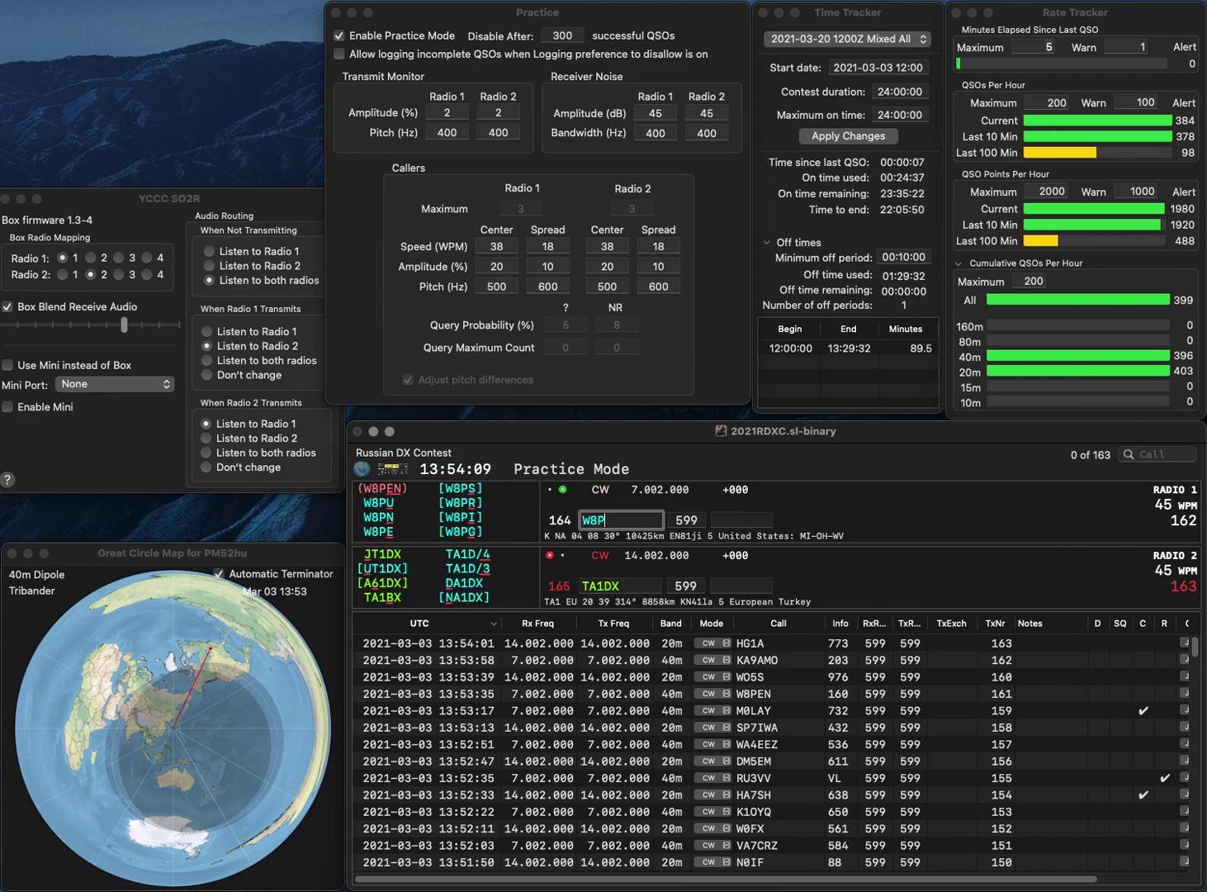
{"action": "type", "text": "N"}
{"action": "key", "text": "Return"}
{"action": "key", "text": "Right"}
{"action": "key", "text": "Right"}
{"action": "key", "text": "Right"}
{"action": "key", "text": "BackSpace"}
{"action": "type", "text": "B"}
{"action": "key", "text": "Return"}
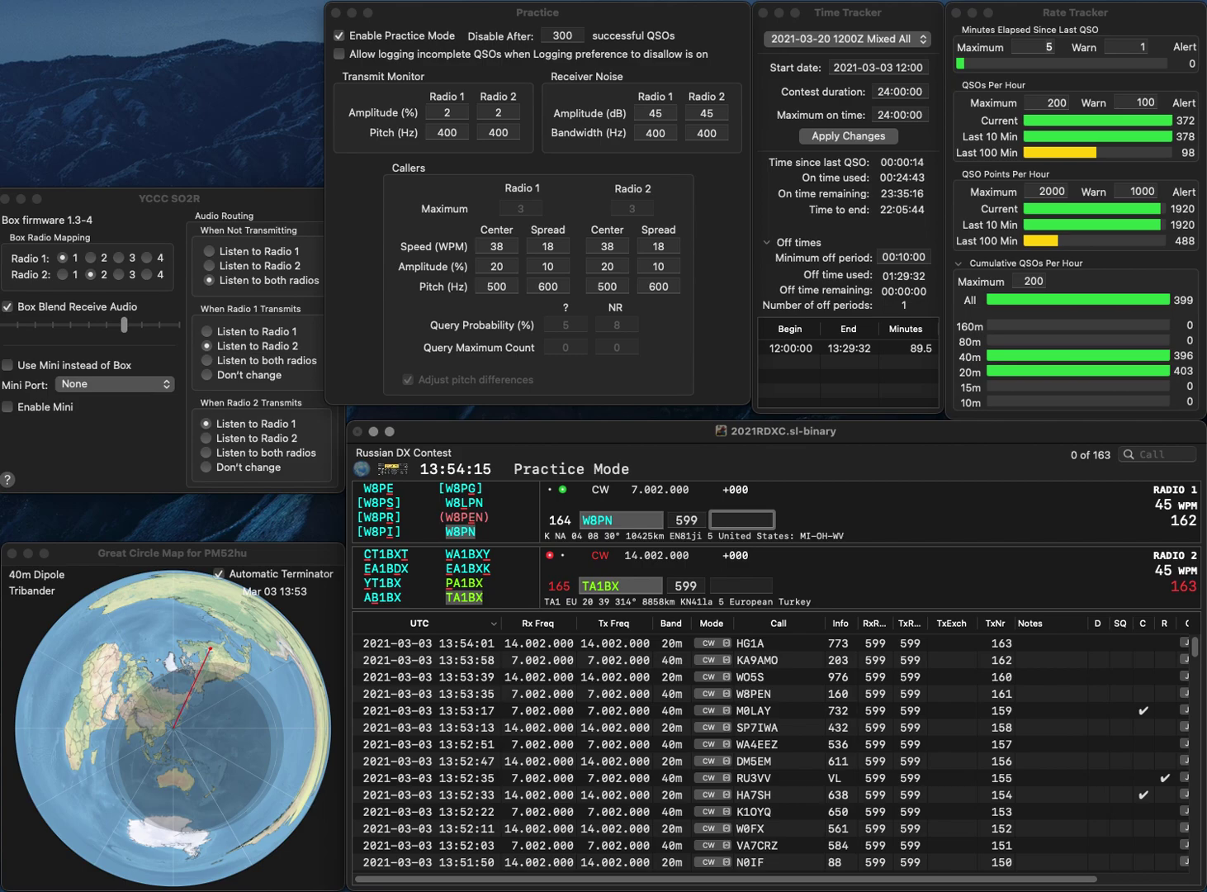
Log W8PN on Radio 1 with exchange 410 and TA1BX on Radio 2 with exchange 354
{"action": "type", "text": "410"}
{"action": "key", "text": "Return"}
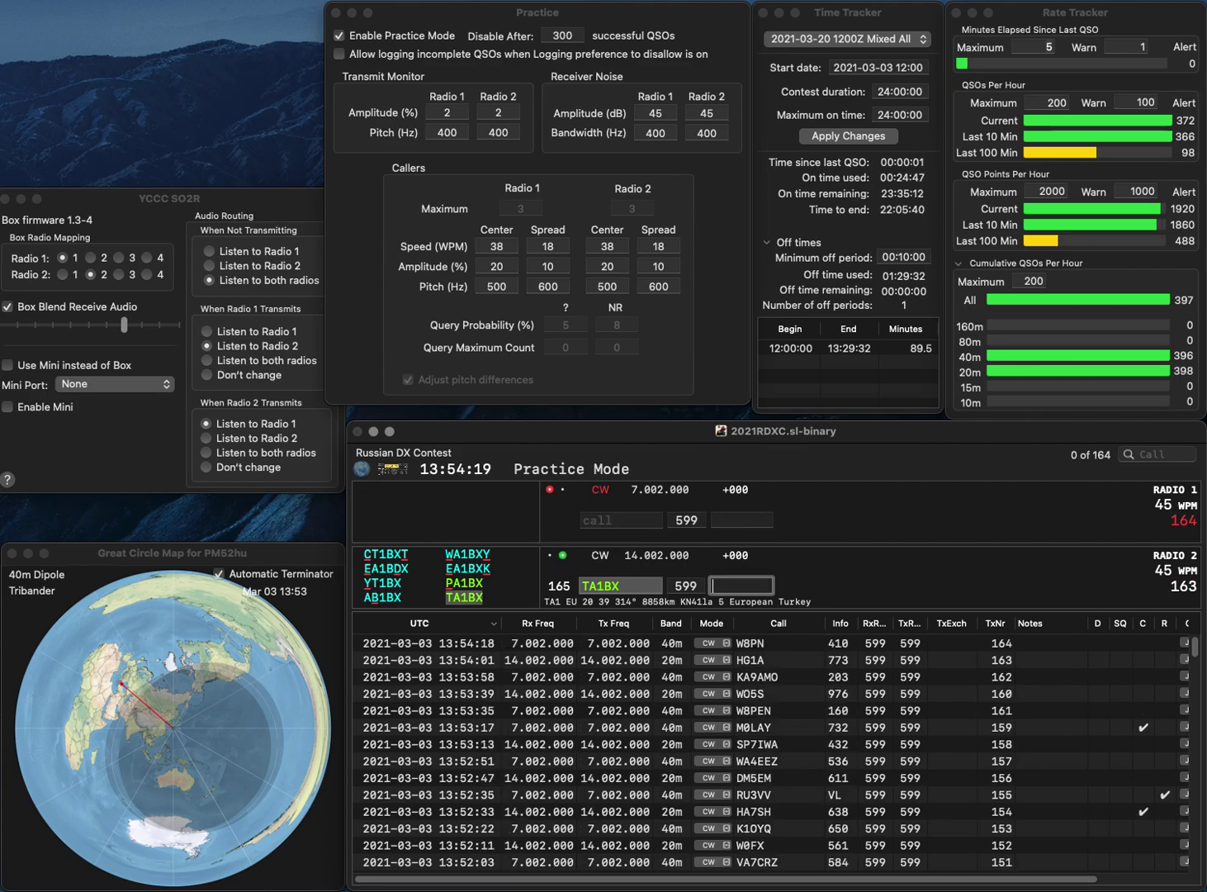
{"action": "type", "text": "354"}
{"action": "key", "text": "Return"}
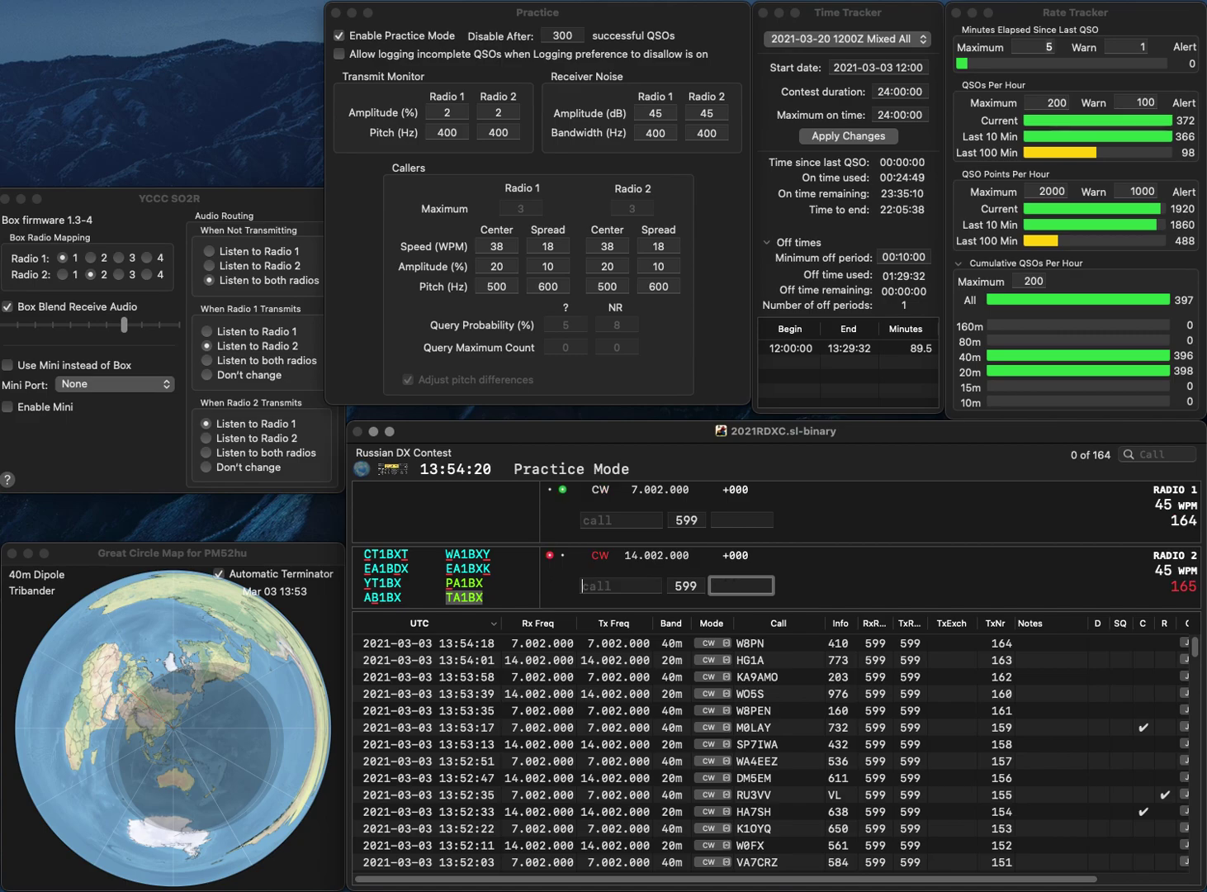
Enter the call SP3PW on Radio 1 and send to the station
{"action": "type", "text": "SP3PW"}
{"action": "key", "text": "Return"}
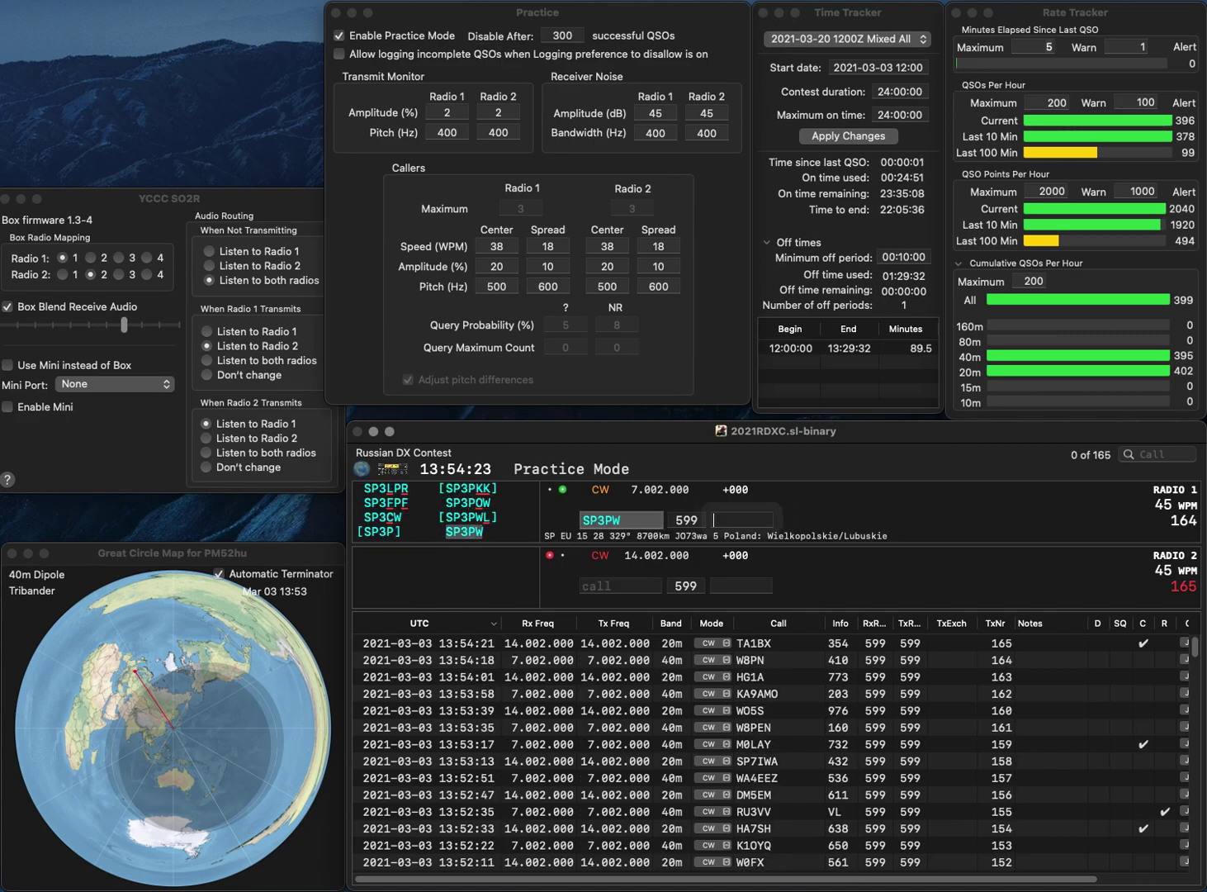
Enter the call WD8CQV on Radio 2 and send to the station
{"action": "type", "text": "WD"}
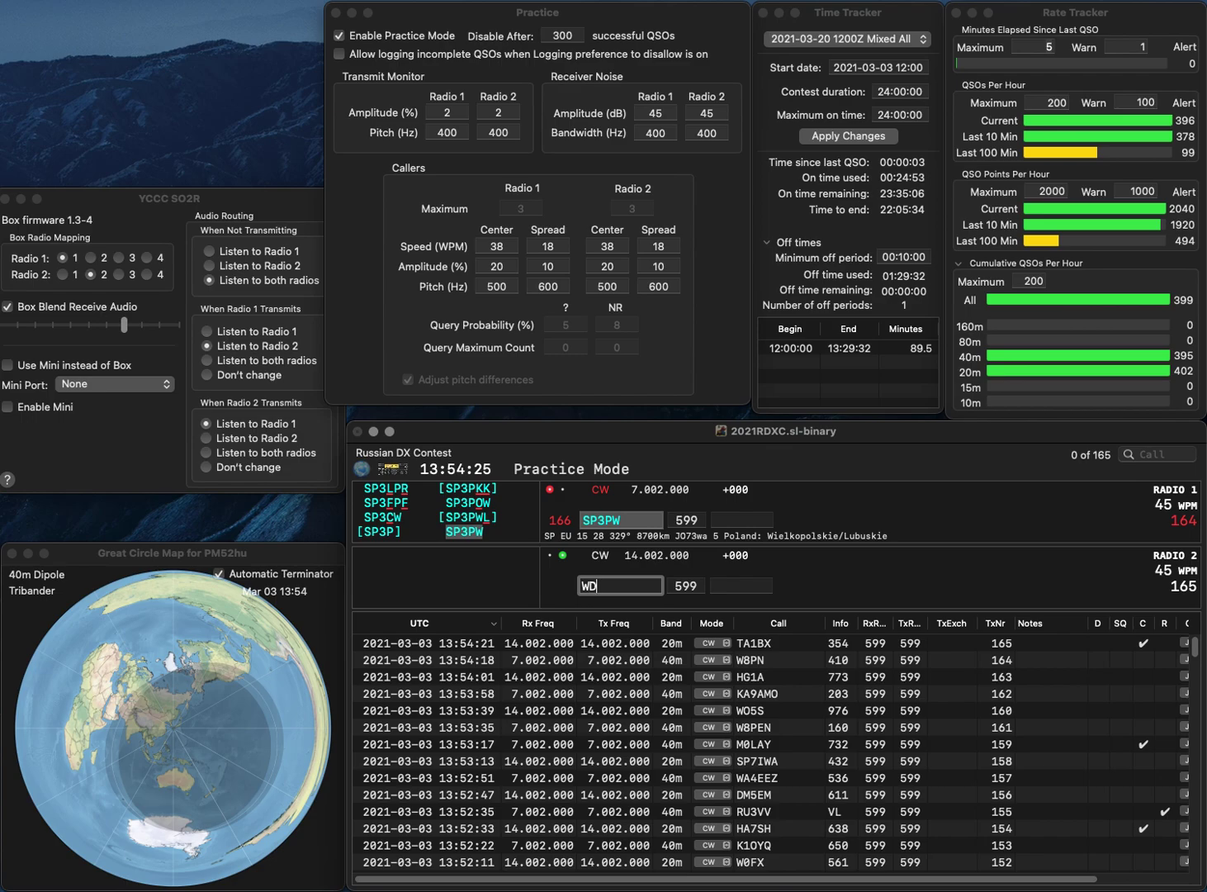
{"action": "type", "text": "8CQV"}
{"action": "key", "text": "Return"}
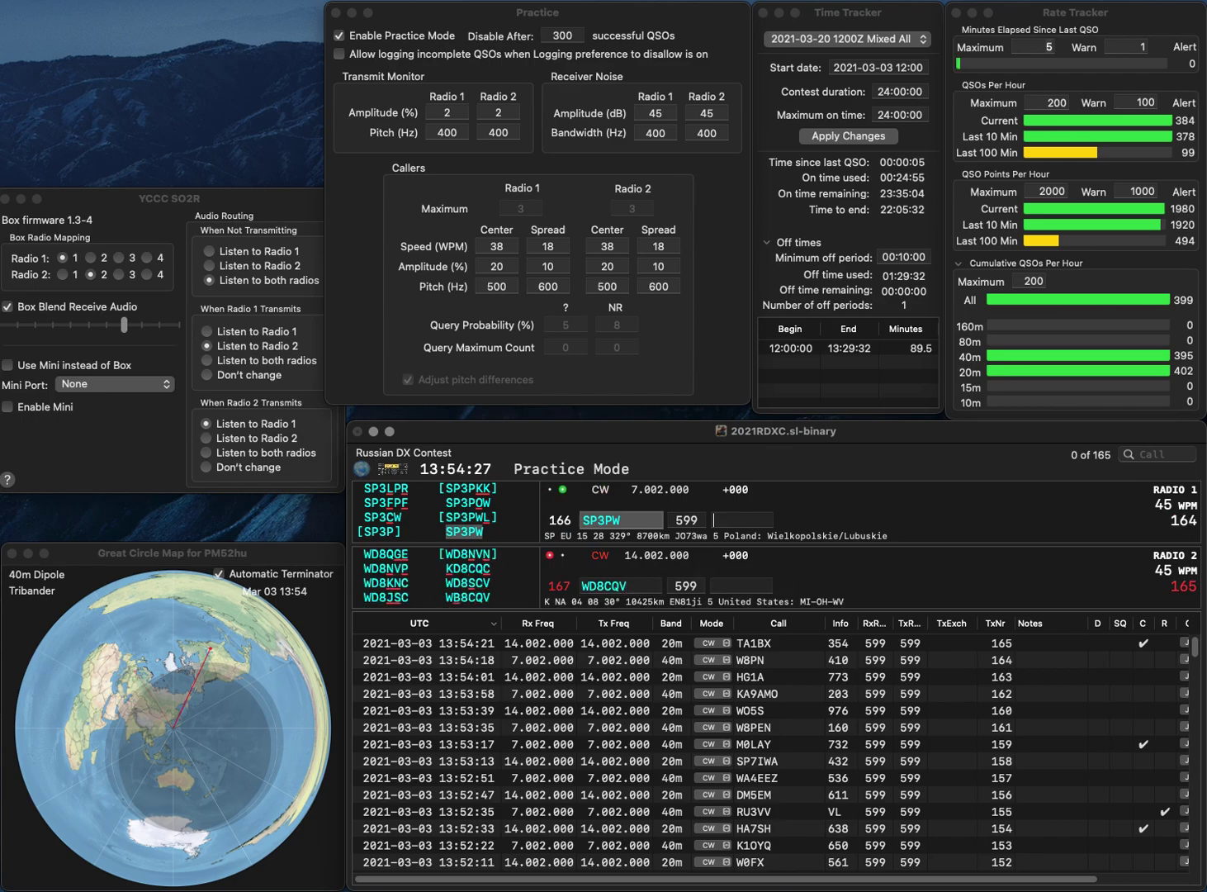
{"action": "key", "text": "Tab"}
{"action": "type", "text": "4"}
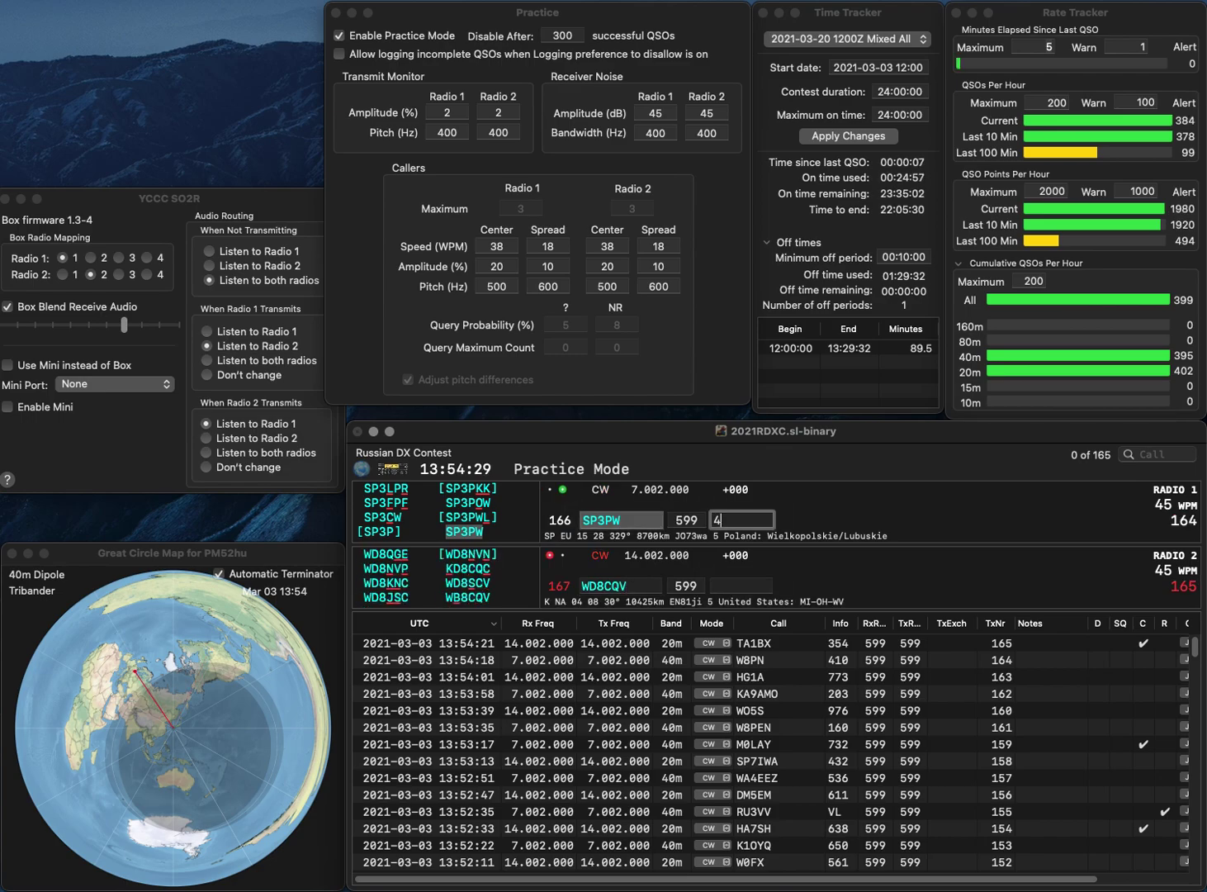
{"action": "type", "text": "70"}
{"action": "key", "text": "Return"}
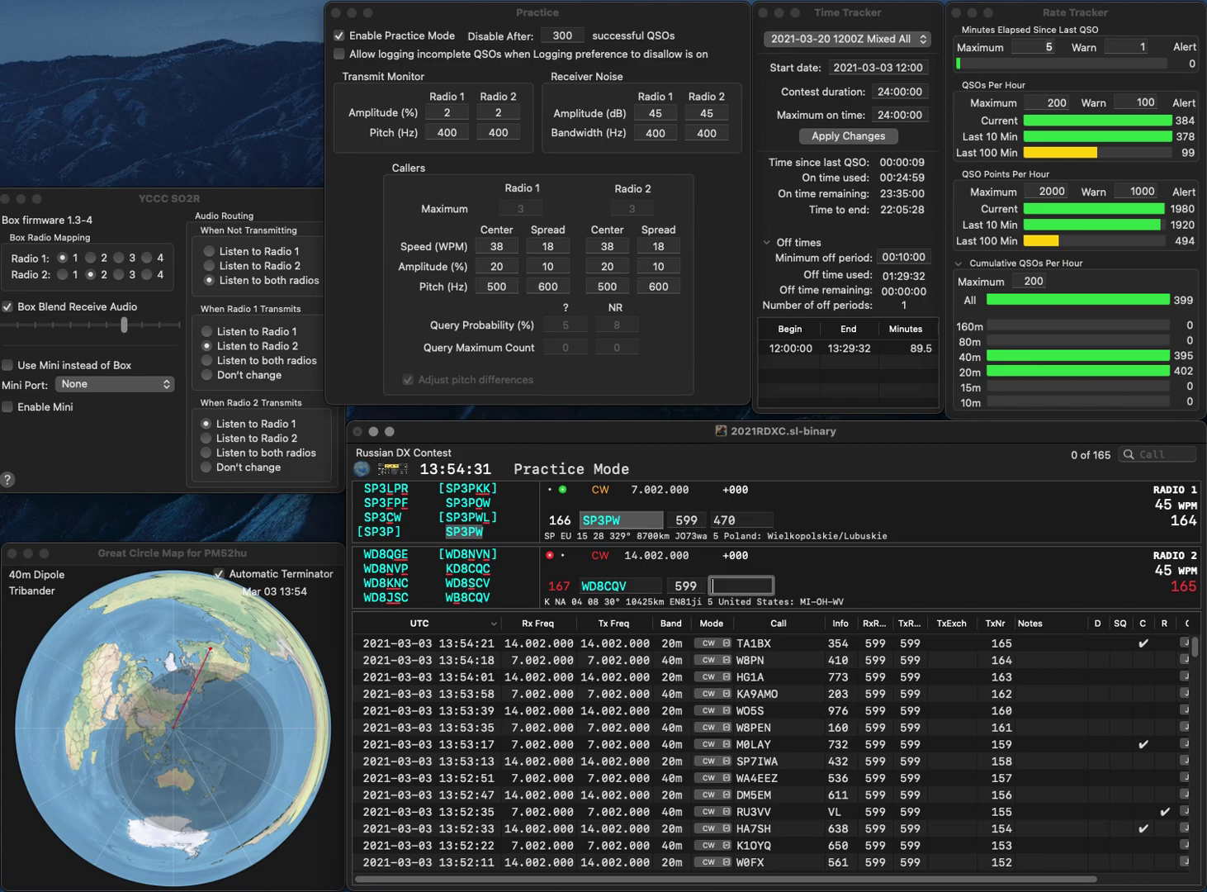
{"action": "type", "text": "WB"}
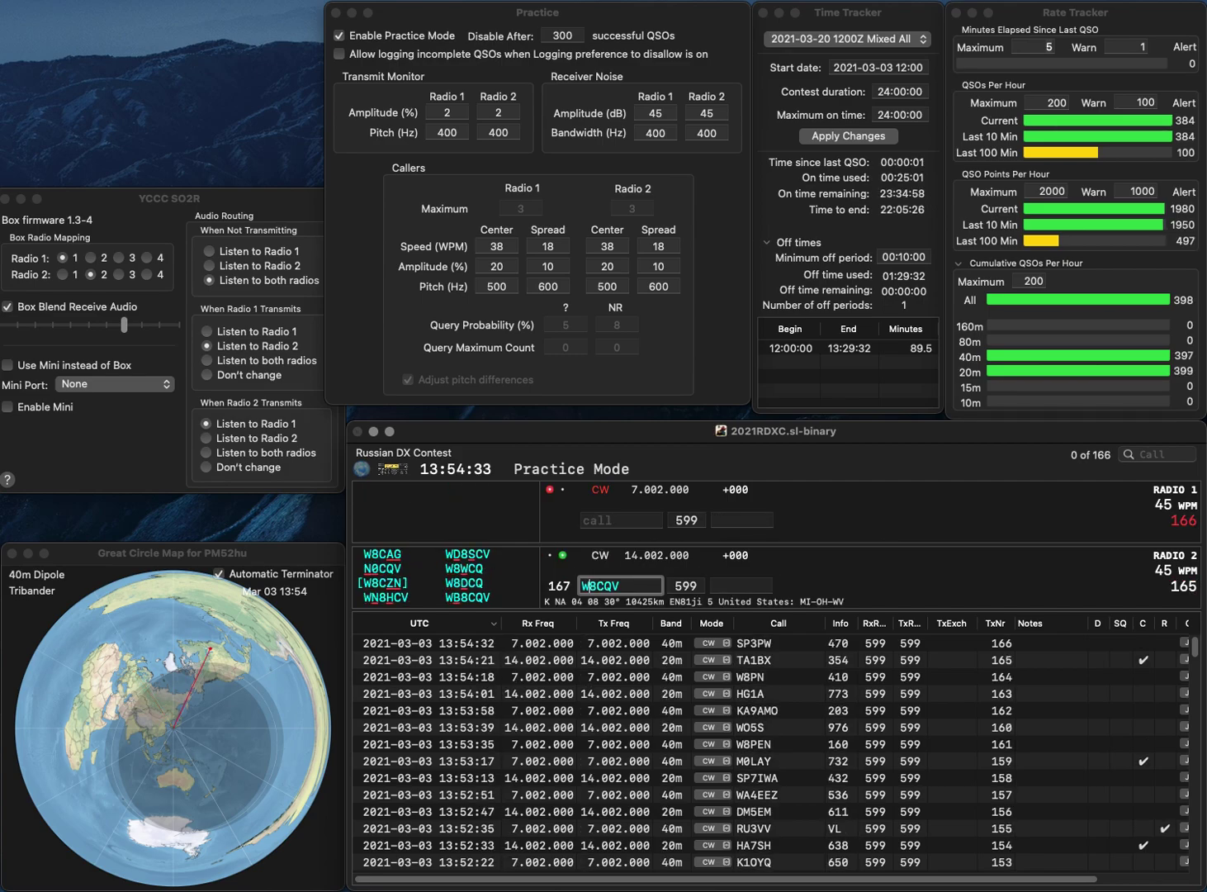
{"action": "key", "text": "Return"}
{"action": "type", "text": "N"}
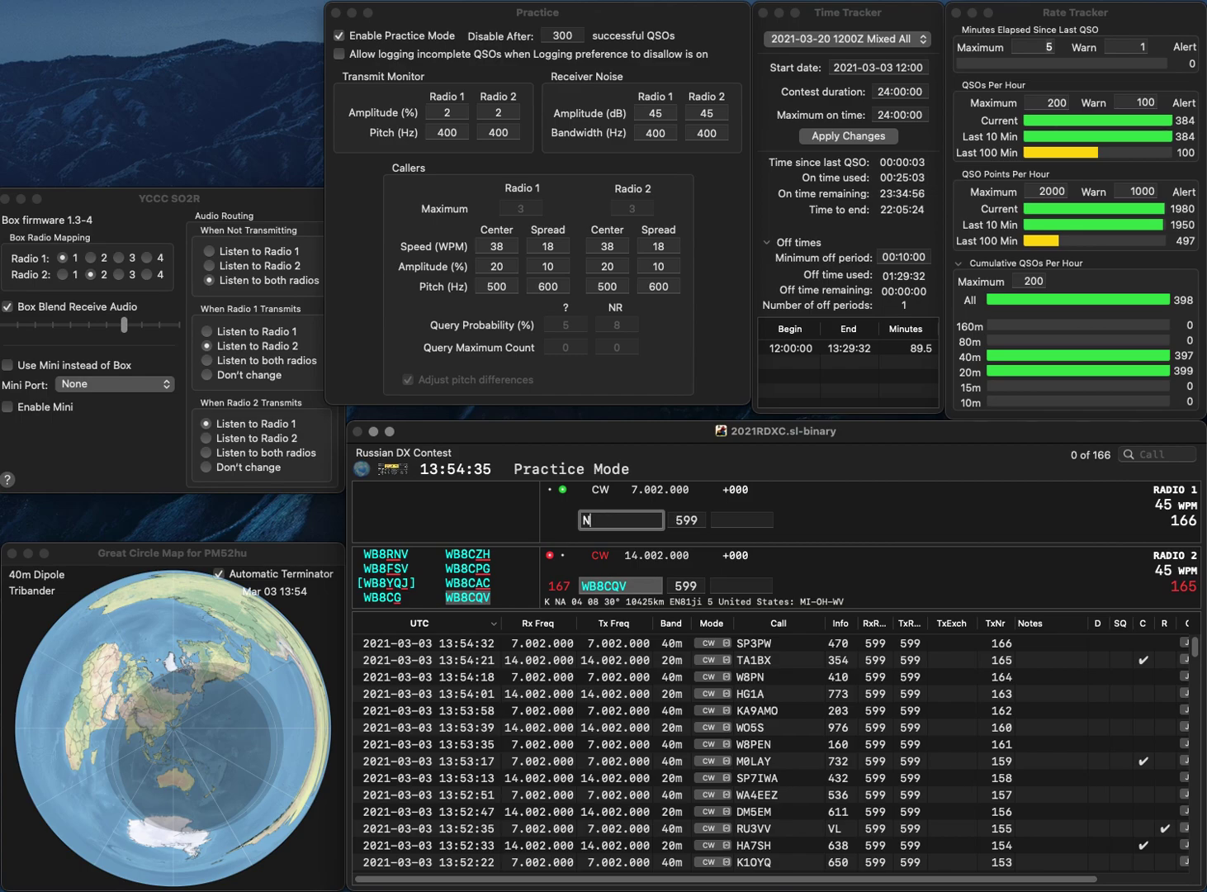
{"action": "type", "text": "8GVK"}
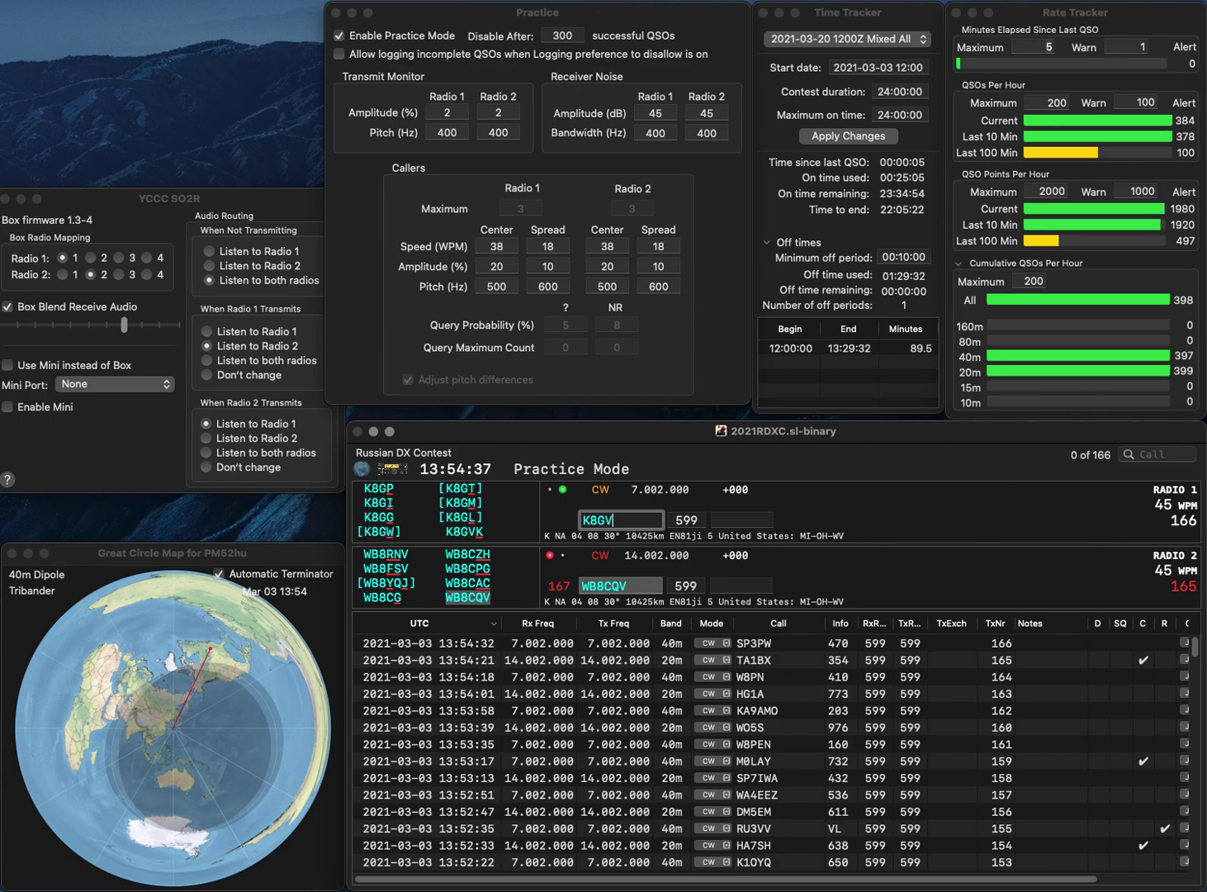
{"action": "key", "text": "Return"}
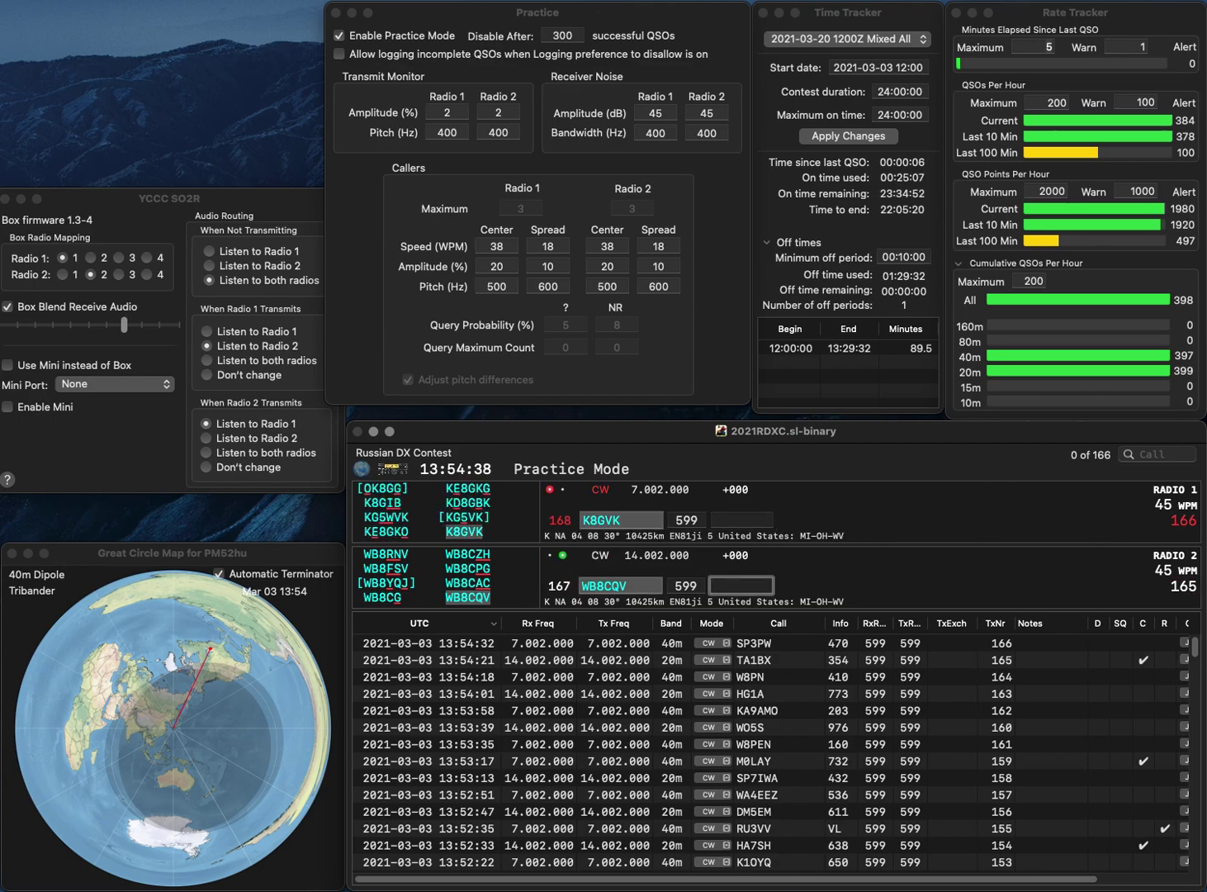
{"action": "type", "text": "985"}
{"action": "key", "text": "Return"}
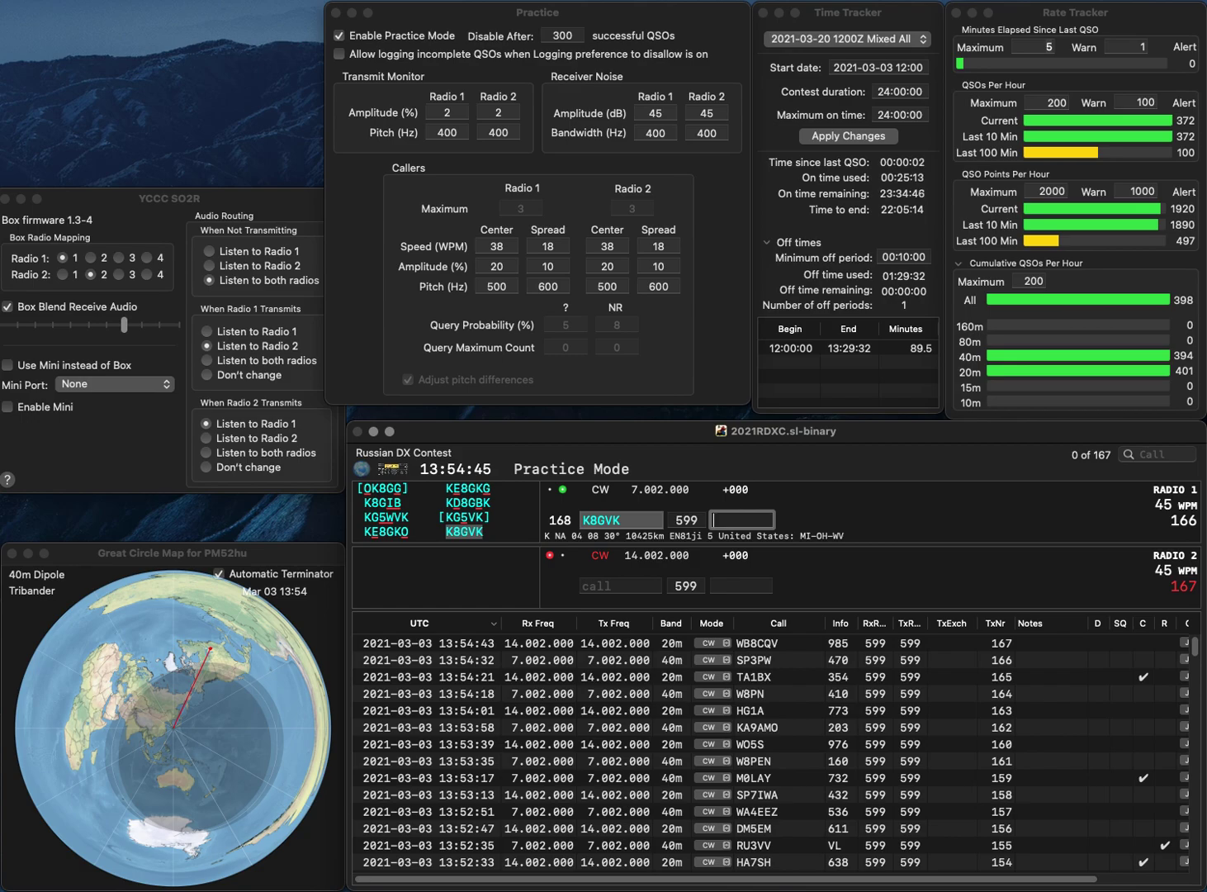
{"action": "type", "text": "547"}
{"action": "key", "text": "Return"}
{"action": "type", "text": "NYD"}
{"action": "key", "text": "Left"}
{"action": "key", "text": "Left"}
{"action": "key", "text": "Left"}
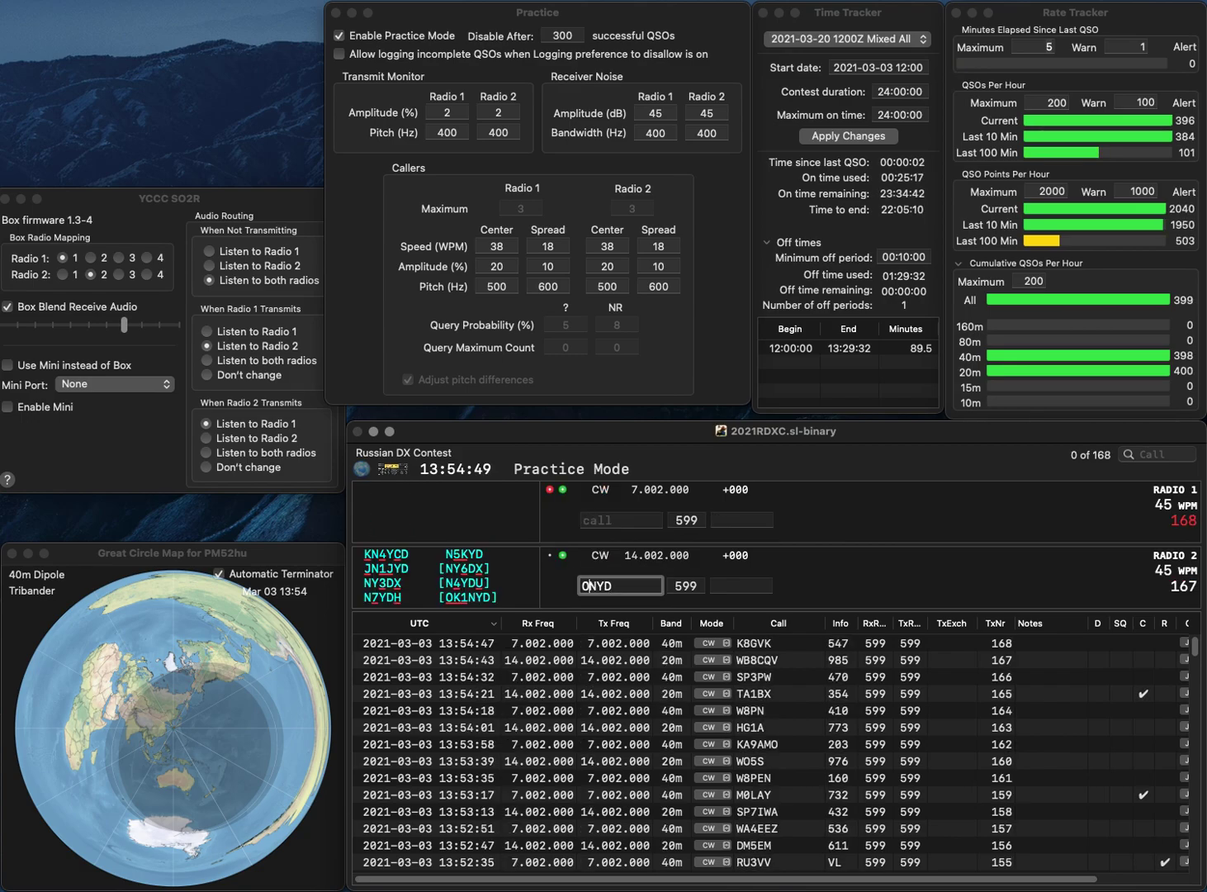
{"action": "type", "text": "OK1"}
{"action": "key", "text": "Return"}
Enter the call N7UVH on Radio 1 and send to the station
{"action": "type", "text": "N7UVS"}
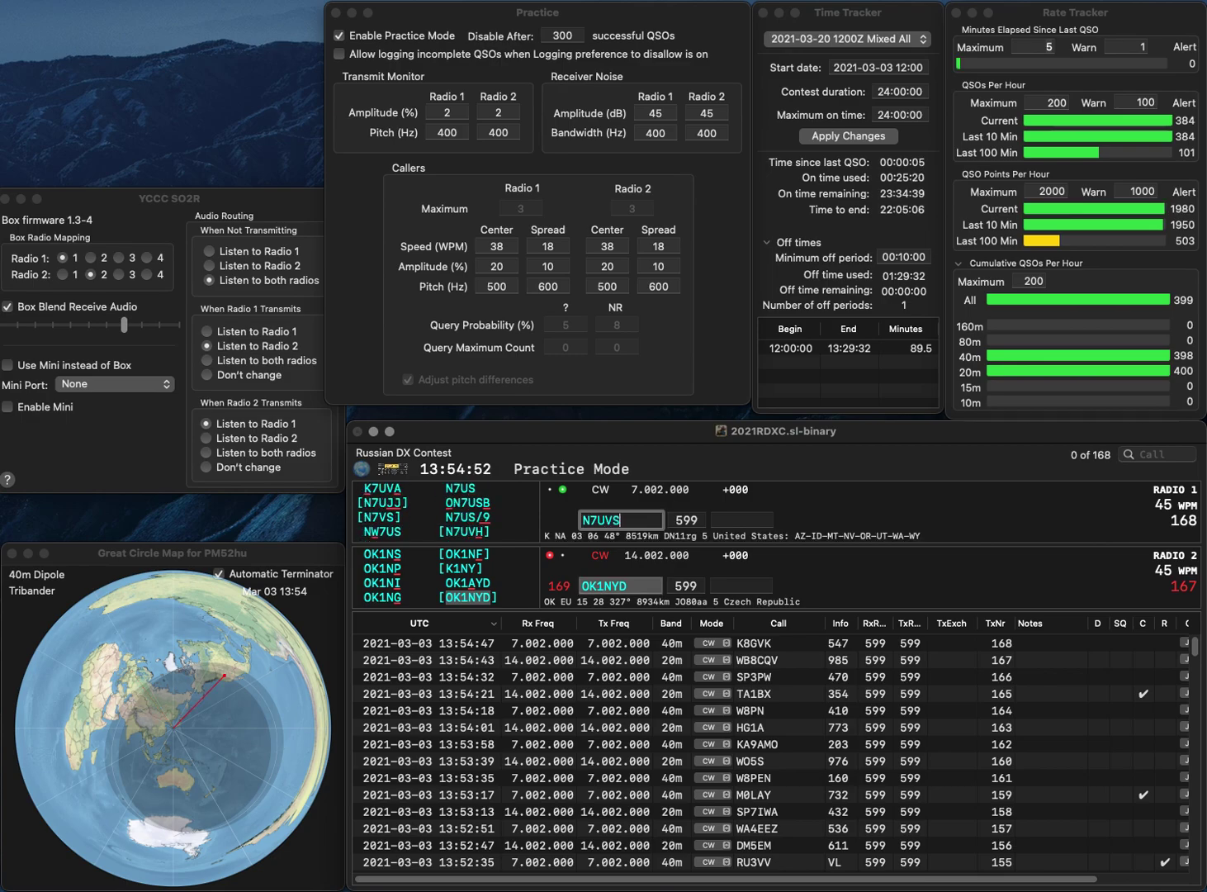
{"action": "key", "text": "BackSpace"}
{"action": "type", "text": "H"}
{"action": "key", "text": "Return"}
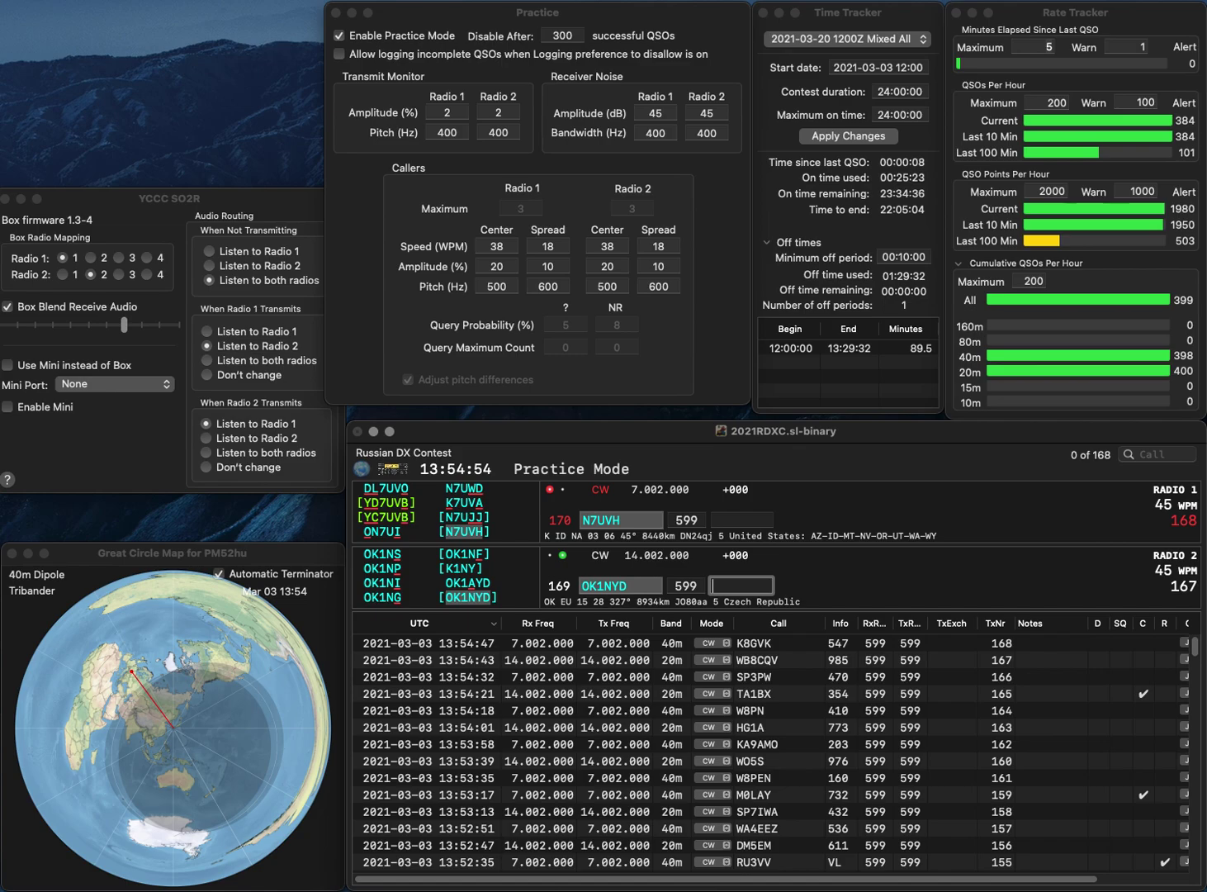
Log OK1NYD on Radio 2 with exchange 3 and N7UVH on Radio 1 with exchange 69
{"action": "type", "text": "3"}
{"action": "key", "text": "Return"}
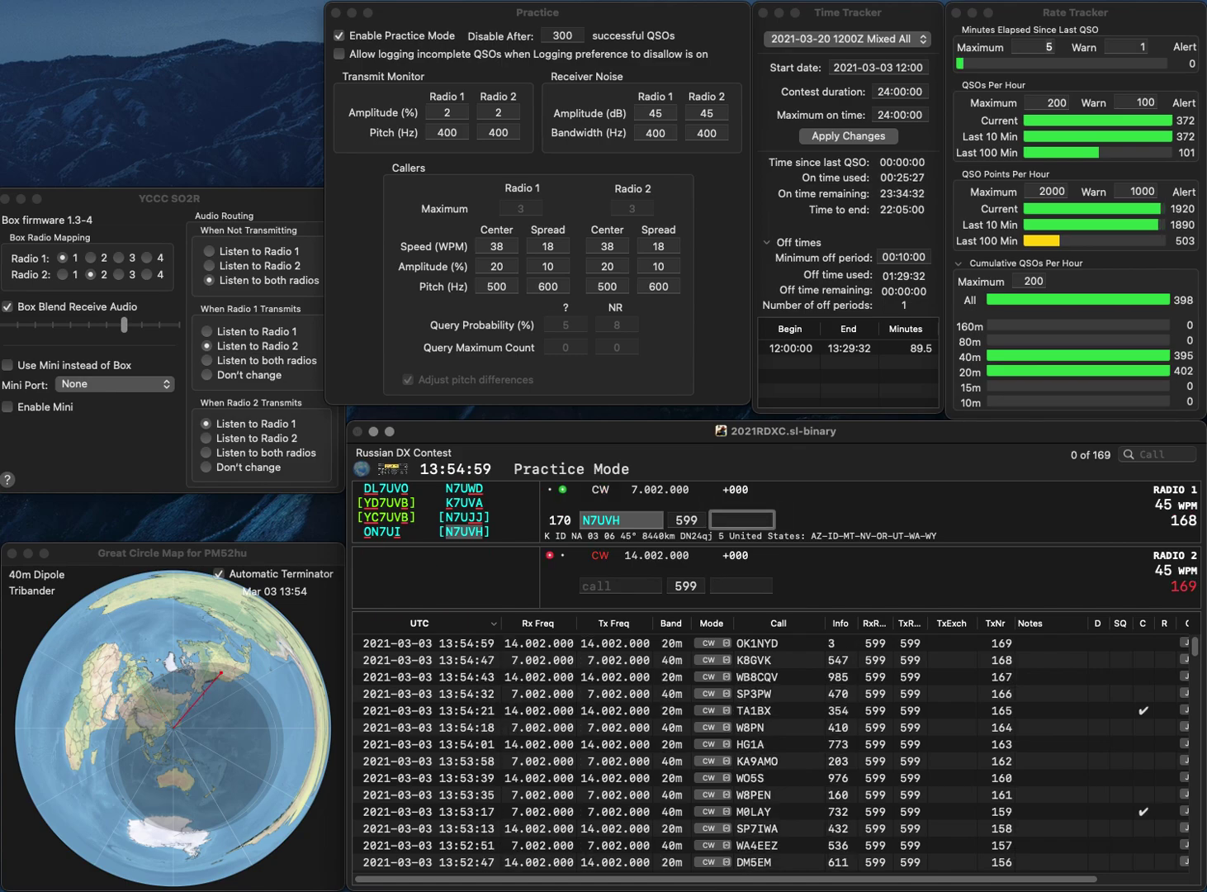
{"action": "type", "text": "69"}
{"action": "key", "text": "Return"}
Enter the partial call EIQR on Radio 2 and send to the station
{"action": "type", "text": "IQ"}
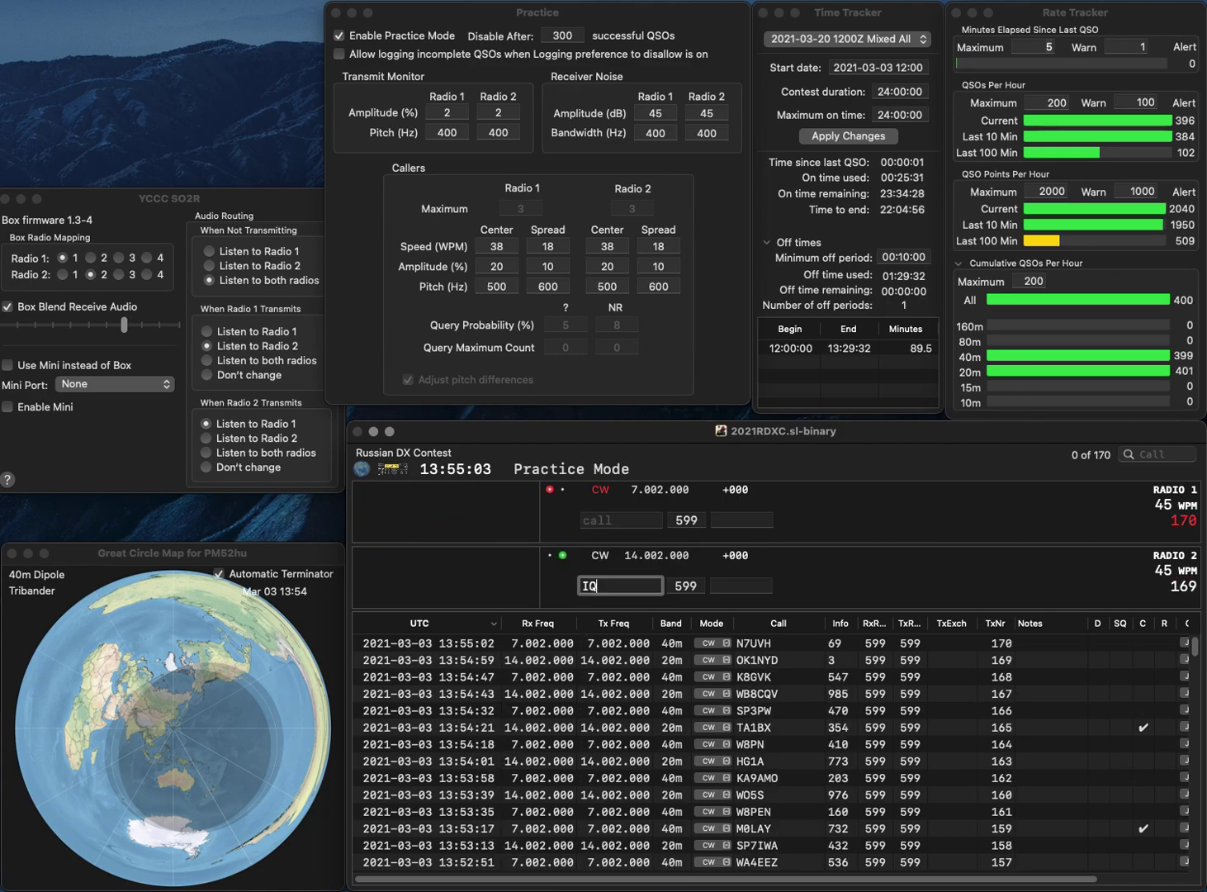
{"action": "type", "text": "R"}
{"action": "key", "text": "Home"}
{"action": "type", "text": "E"}
{"action": "key", "text": "Return"}
Enter the call IU8CNE on Radio 1 and send to the station
{"action": "type", "text": "8CNE"}
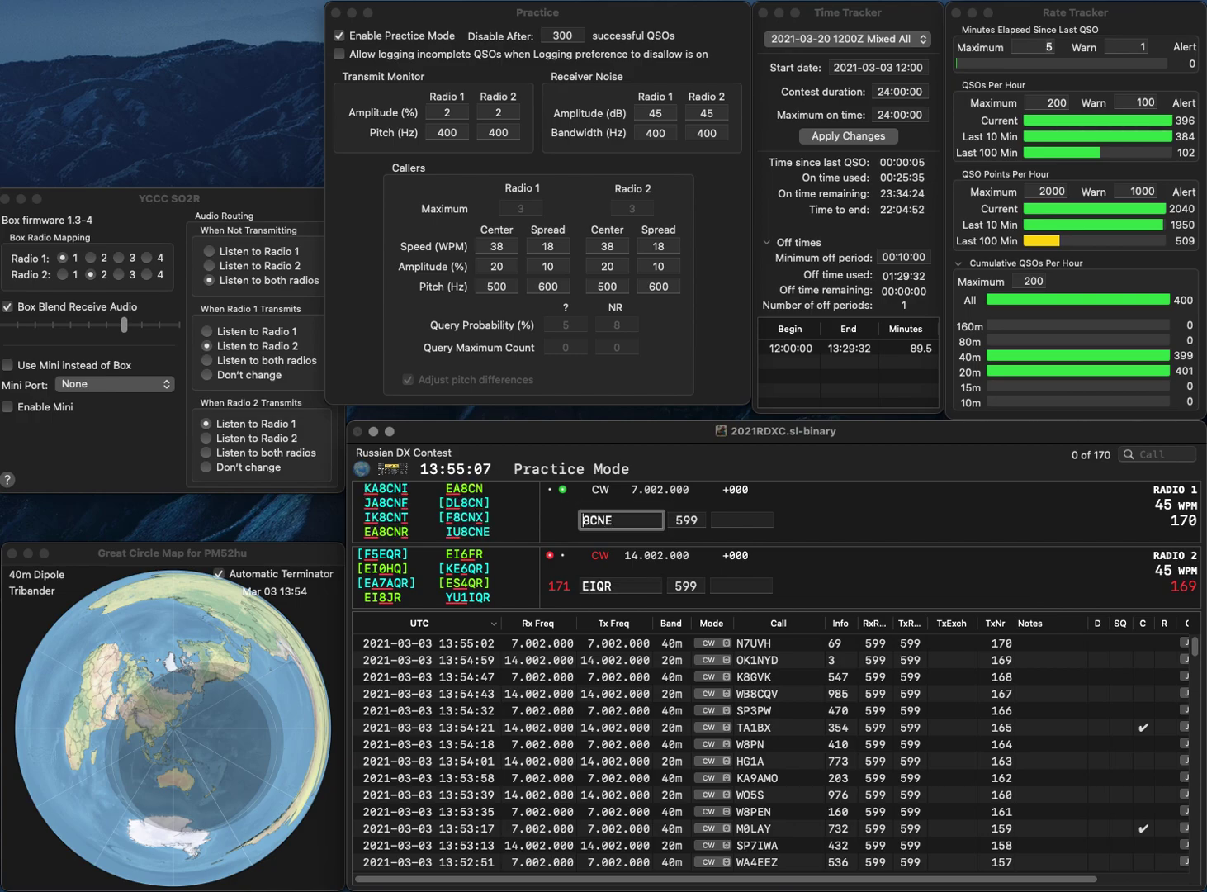
{"action": "type", "text": "IU"}
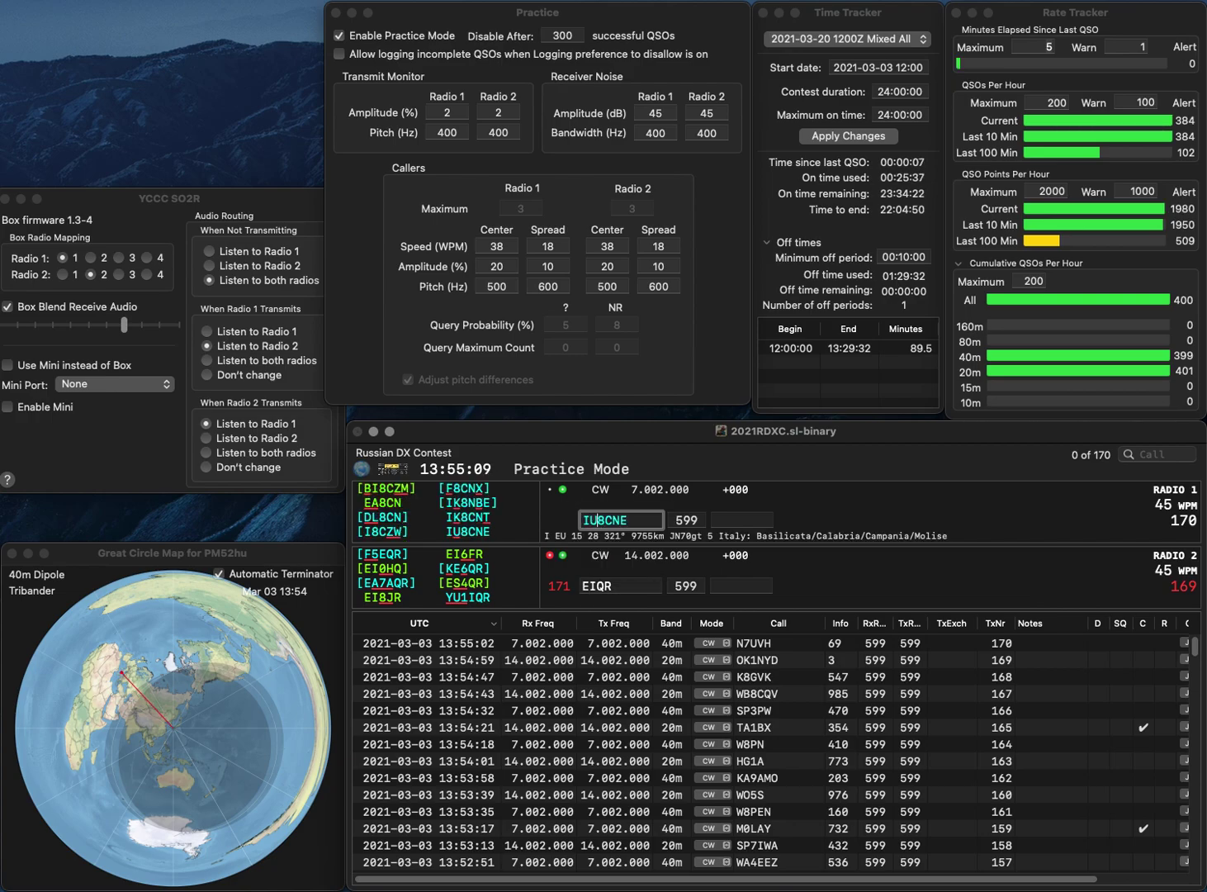
{"action": "key", "text": "Return"}
{"action": "type", "text": "4"}
{"action": "key", "text": "Left"}
{"action": "key", "text": "BackSpace"}
{"action": "type", "text": "S"}
{"action": "key", "text": "Return"}
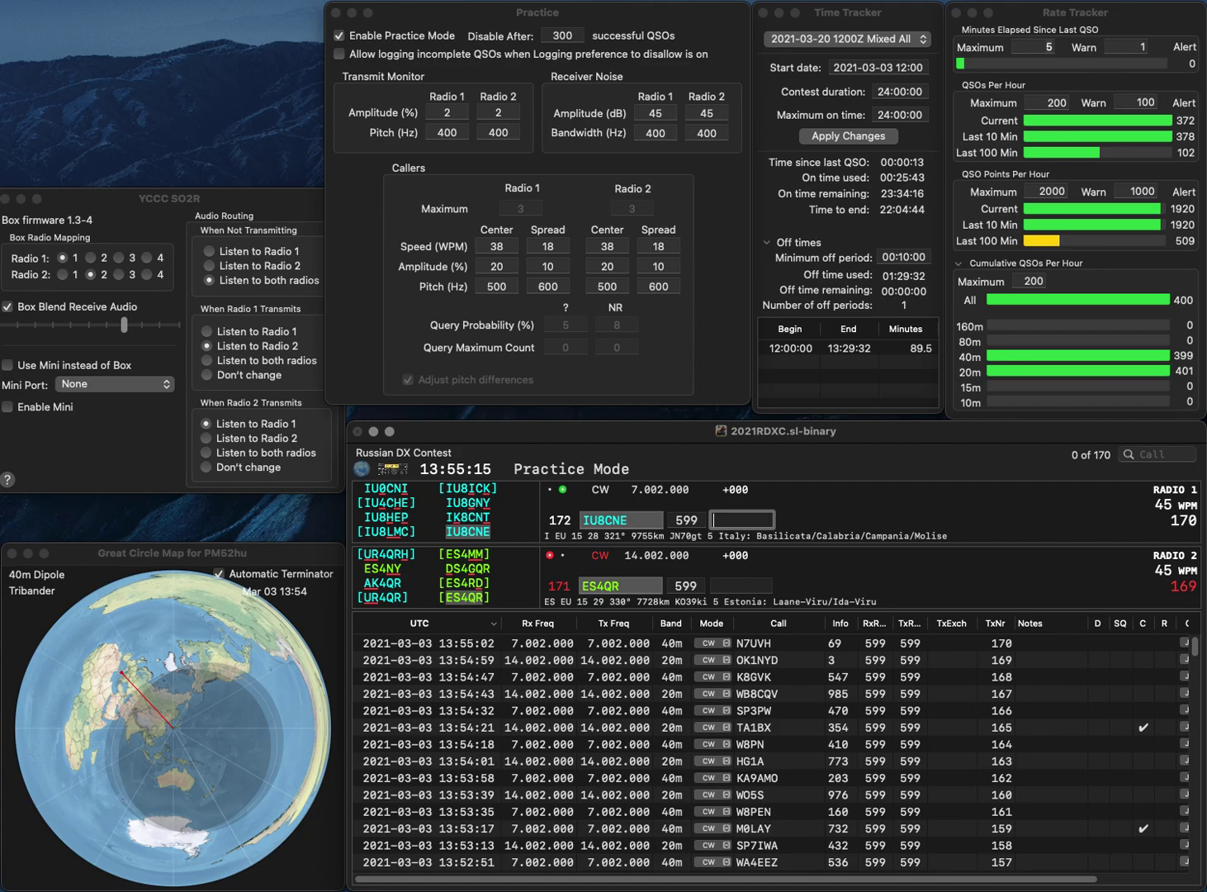
Log ES4QR on Radio 2 with exchange 899 and IU8CNE on Radio 1 with exchange 879
{"action": "type", "text": "87"}
{"action": "key", "text": "Return"}
{"action": "type", "text": "899"}
{"action": "key", "text": "Return"}
{"action": "key", "text": "BackSpace"}
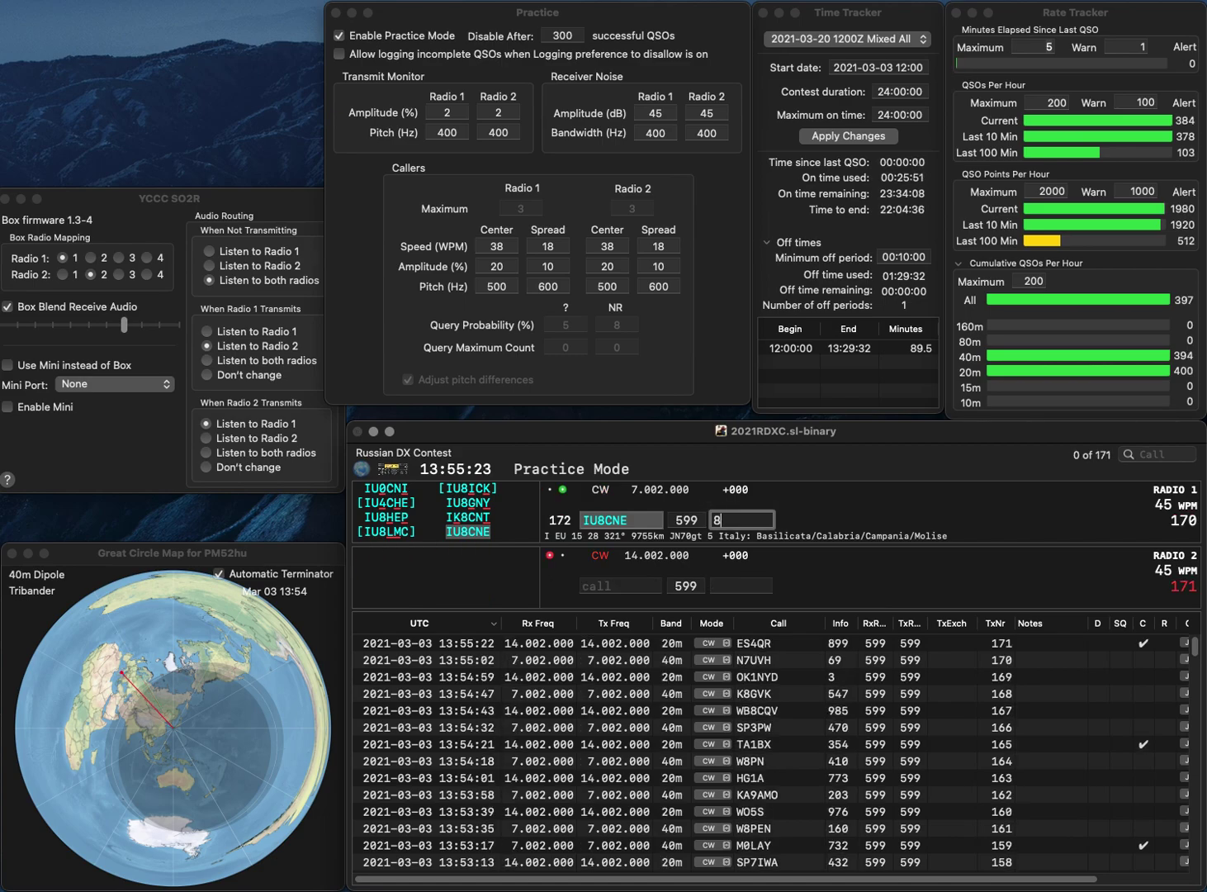
{"action": "type", "text": "79"}
{"action": "key", "text": "Return"}
{"action": "type", "text": "1IE"}
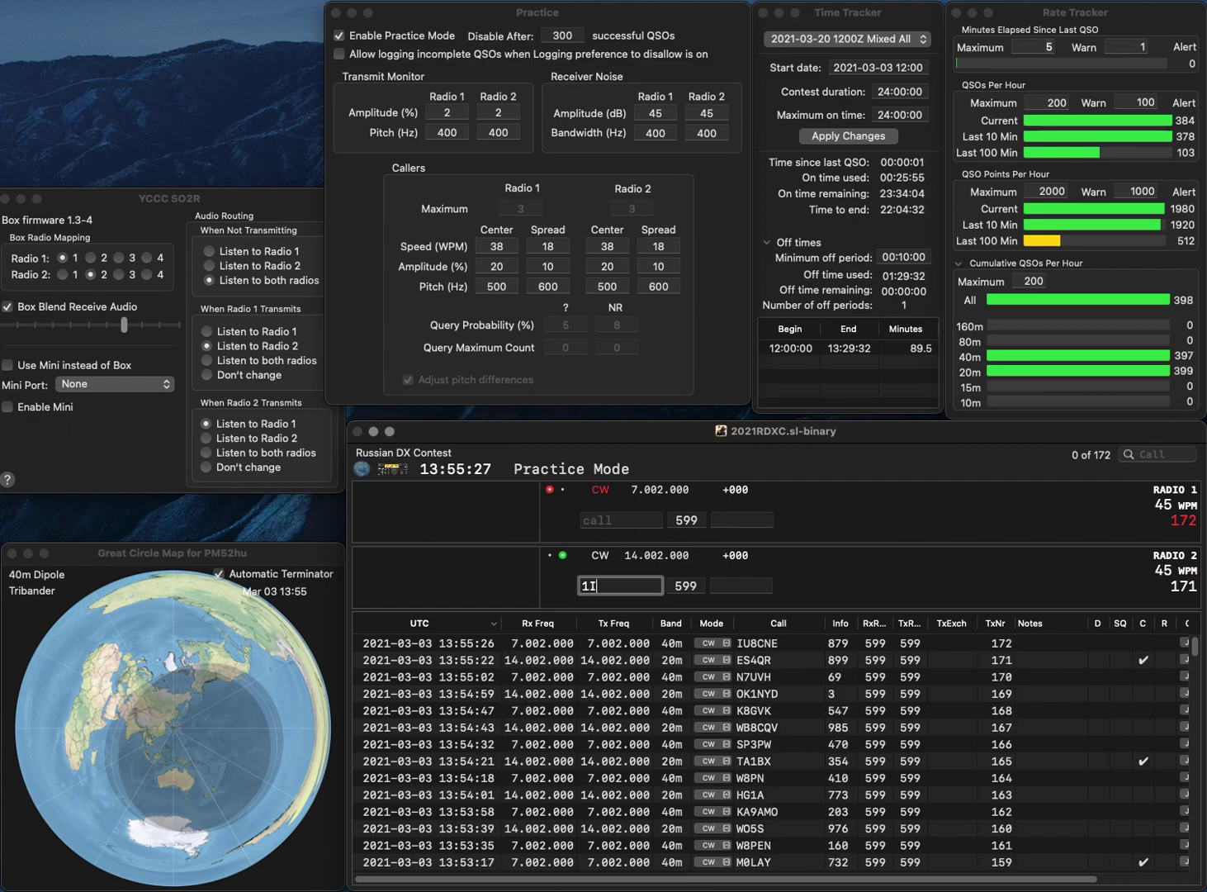
{"action": "key", "text": "Return"}
{"action": "type", "text": "SQ9UM"}
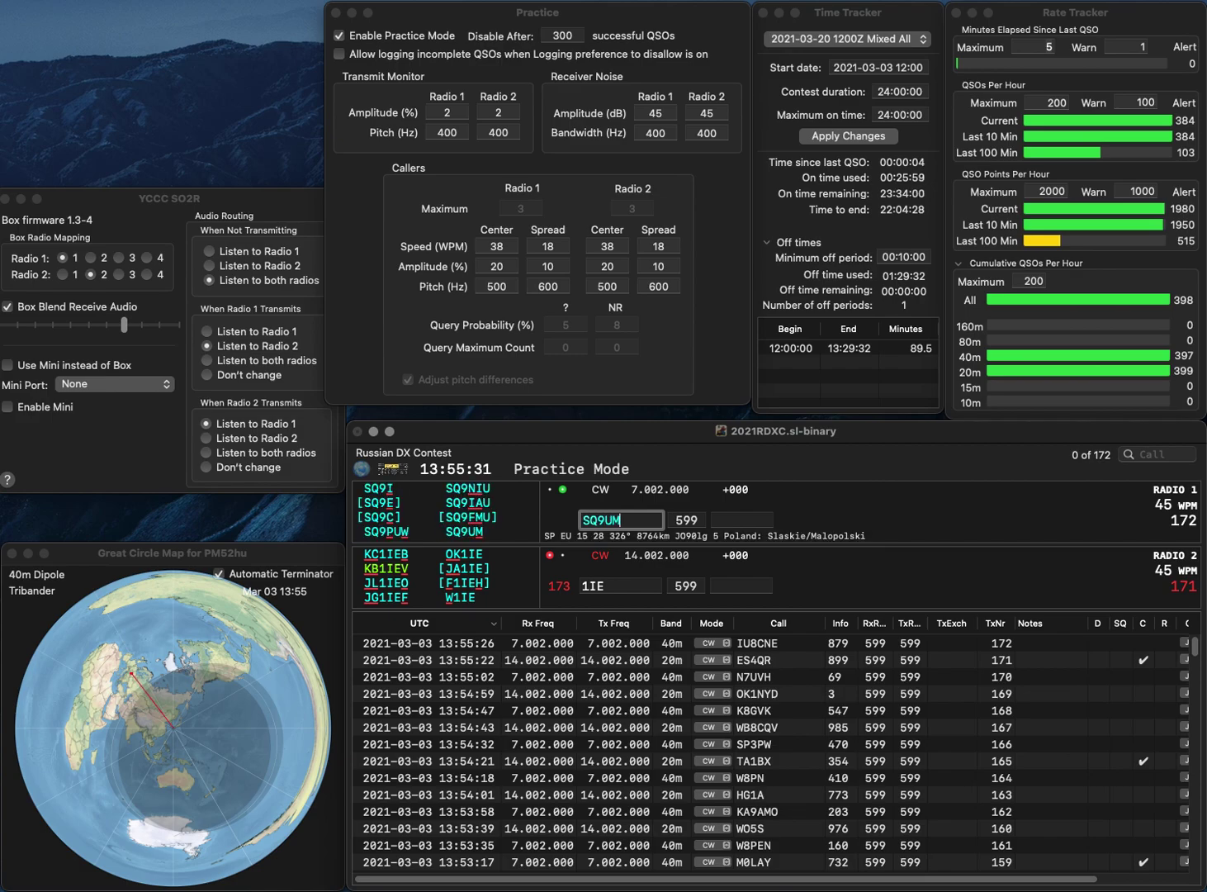
{"action": "key", "text": "Return"}
{"action": "type", "text": "JA"}
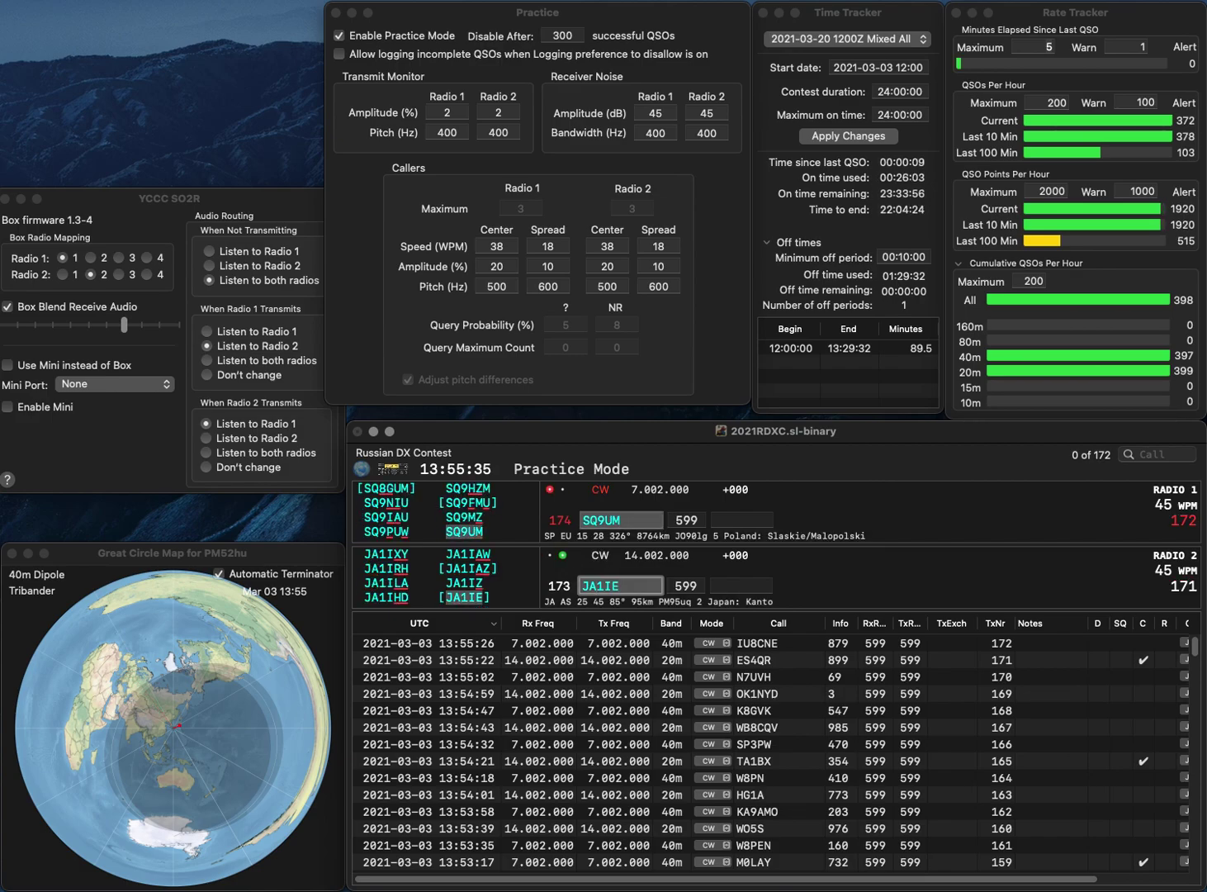
{"action": "key", "text": "Return"}
{"action": "key", "text": "space"}
{"action": "type", "text": "919"}
{"action": "key", "text": "Return"}
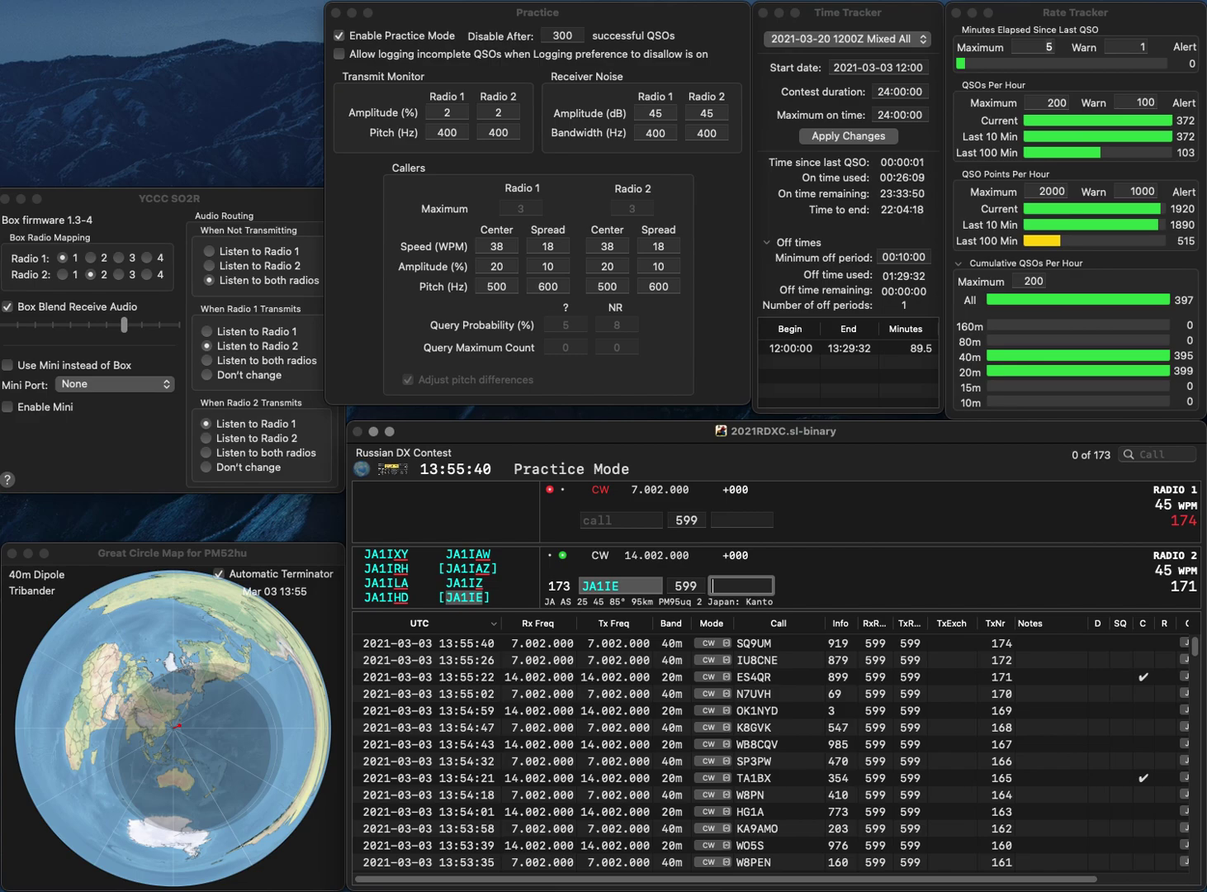
{"action": "type", "text": "740"}
{"action": "key", "text": "Return"}
Enter the partial call EU on Radio 1 and the call W7PV on Radio 2, sending to each station
{"action": "type", "text": "EU"}
{"action": "key", "text": "Return"}
{"action": "type", "text": "W7PV"}
{"action": "key", "text": "Return"}
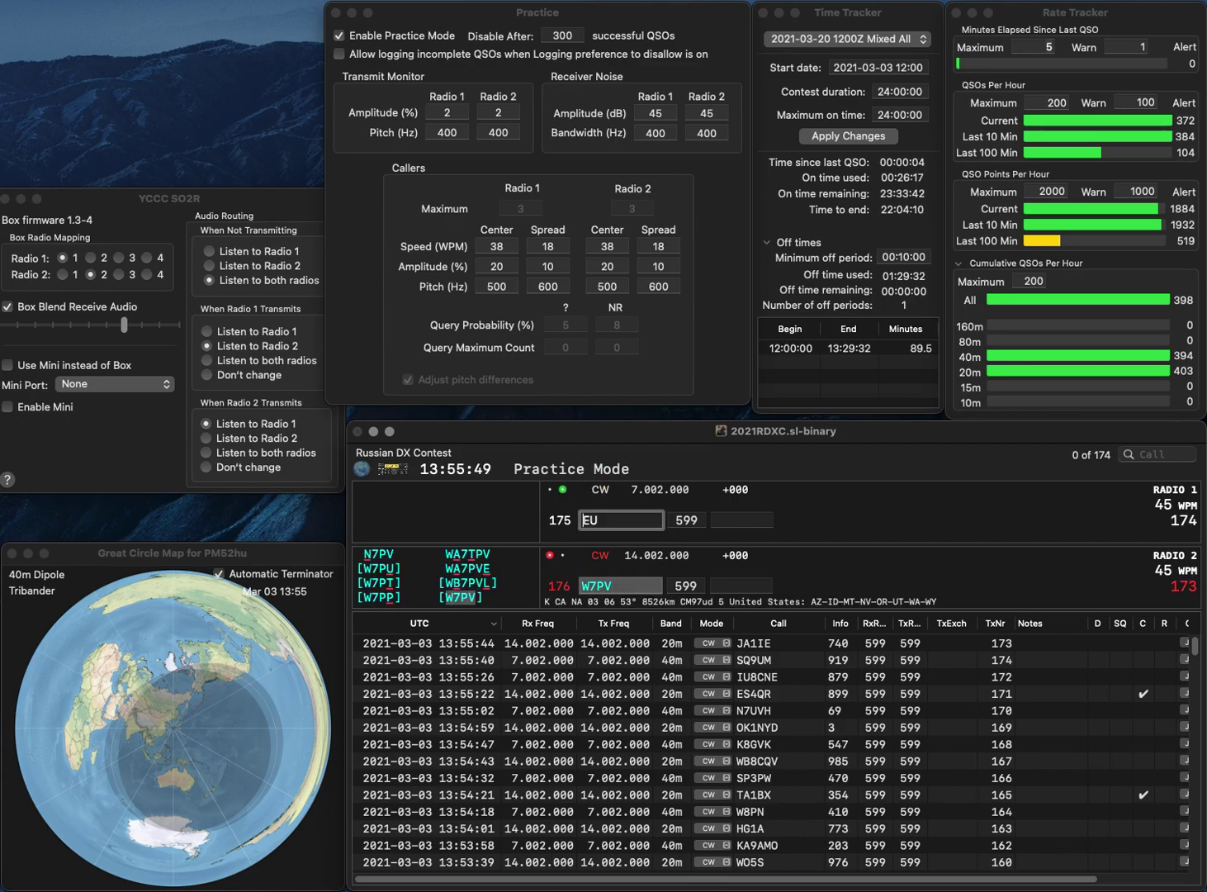
{"action": "type", "text": "AC3"}
{"action": "key", "text": "Return"}
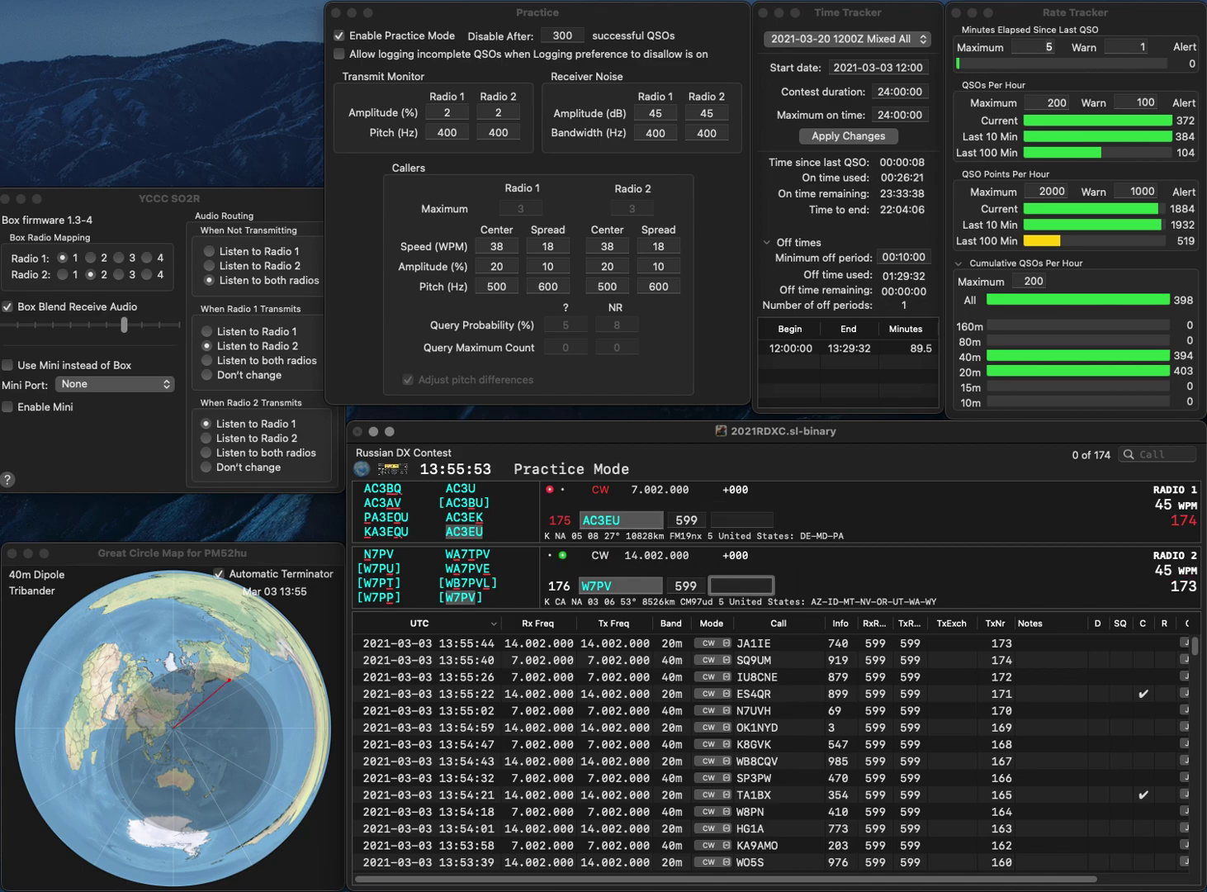
{"action": "type", "text": "756"}
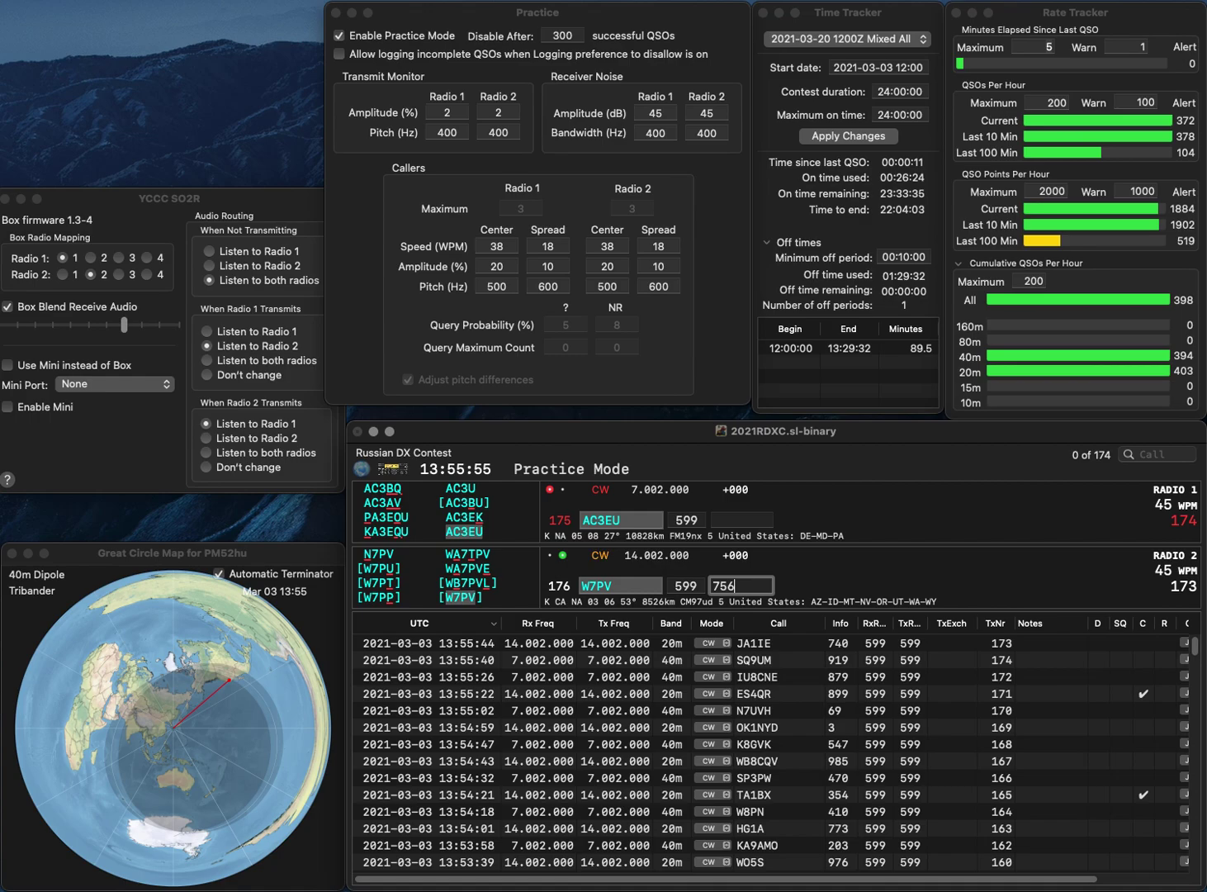
{"action": "key", "text": "Return"}
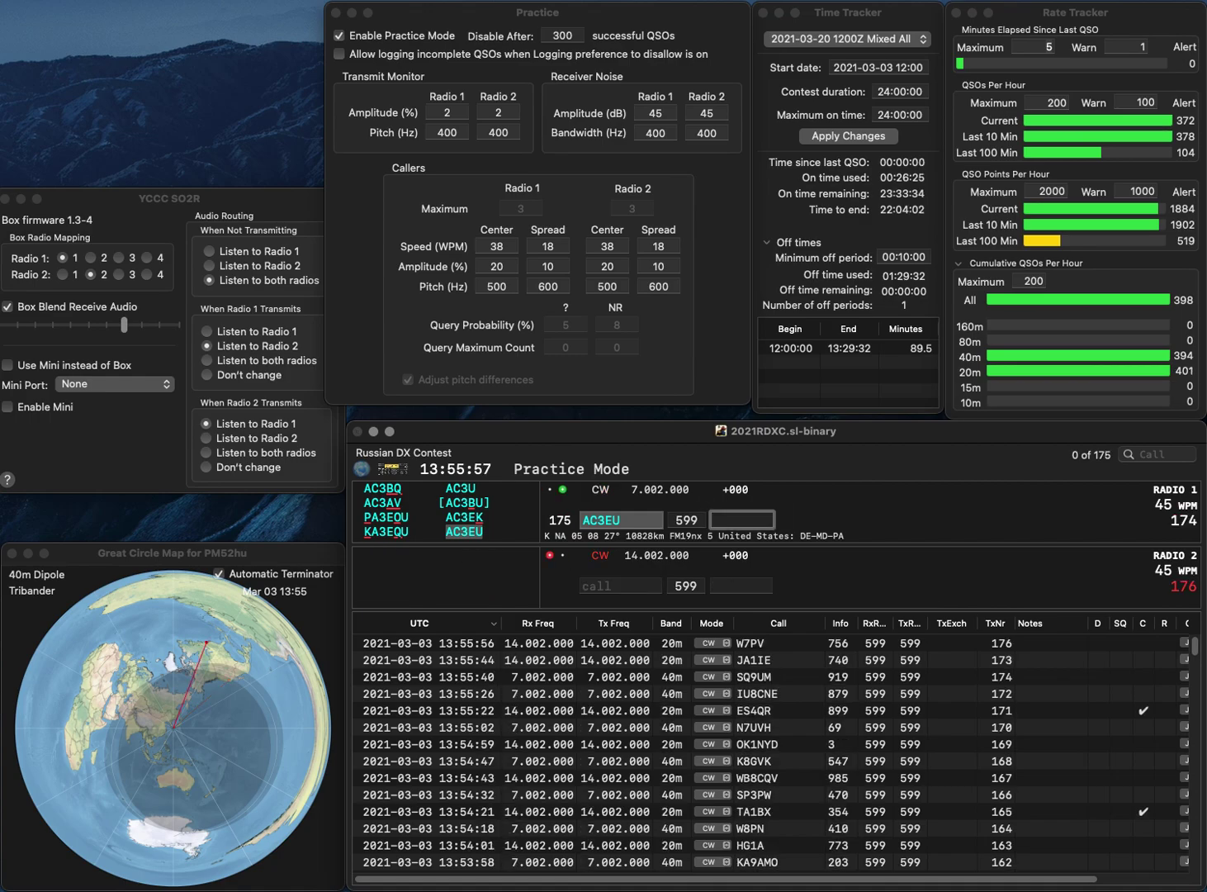
{"action": "type", "text": "603"}
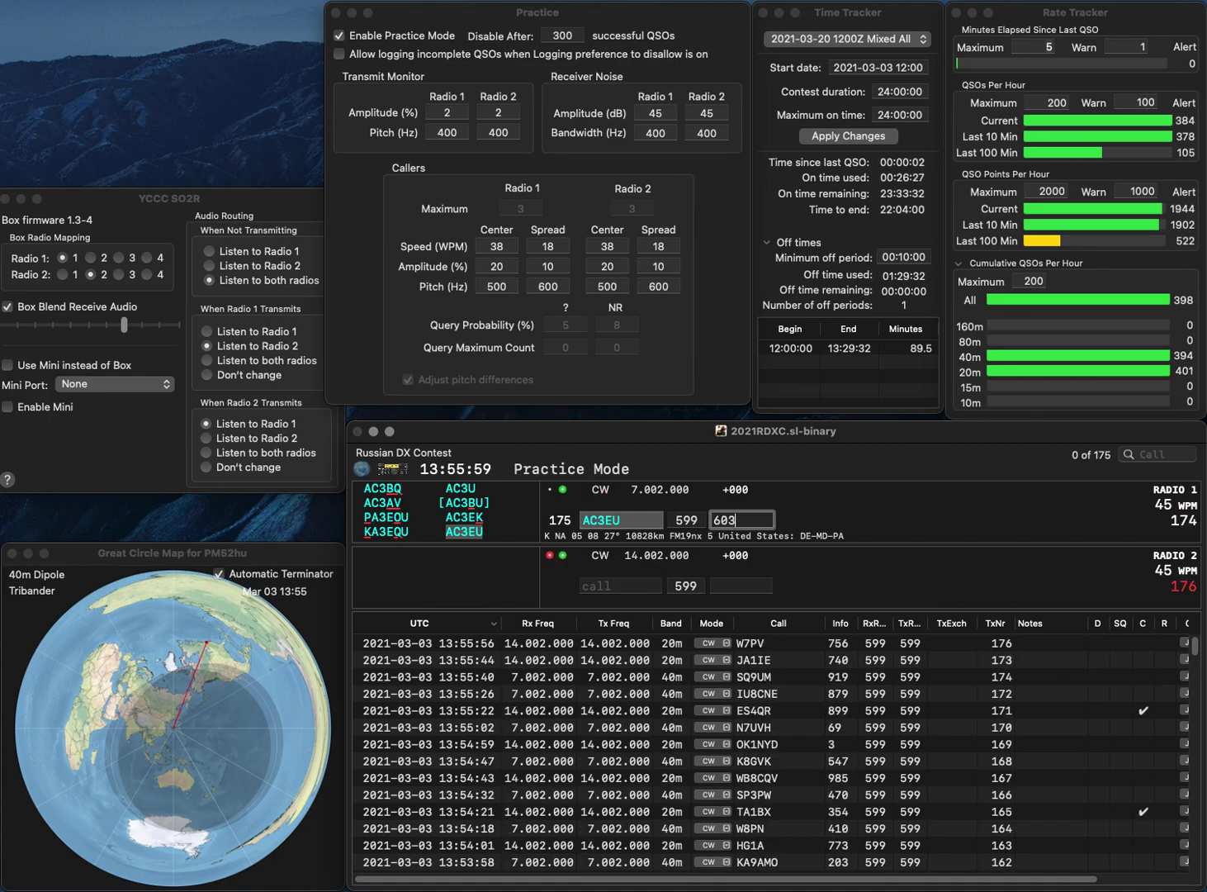
{"action": "key", "text": "Return"}
Enter the call W6BO on Radio 2 and send to the station
{"action": "type", "text": "WB"}
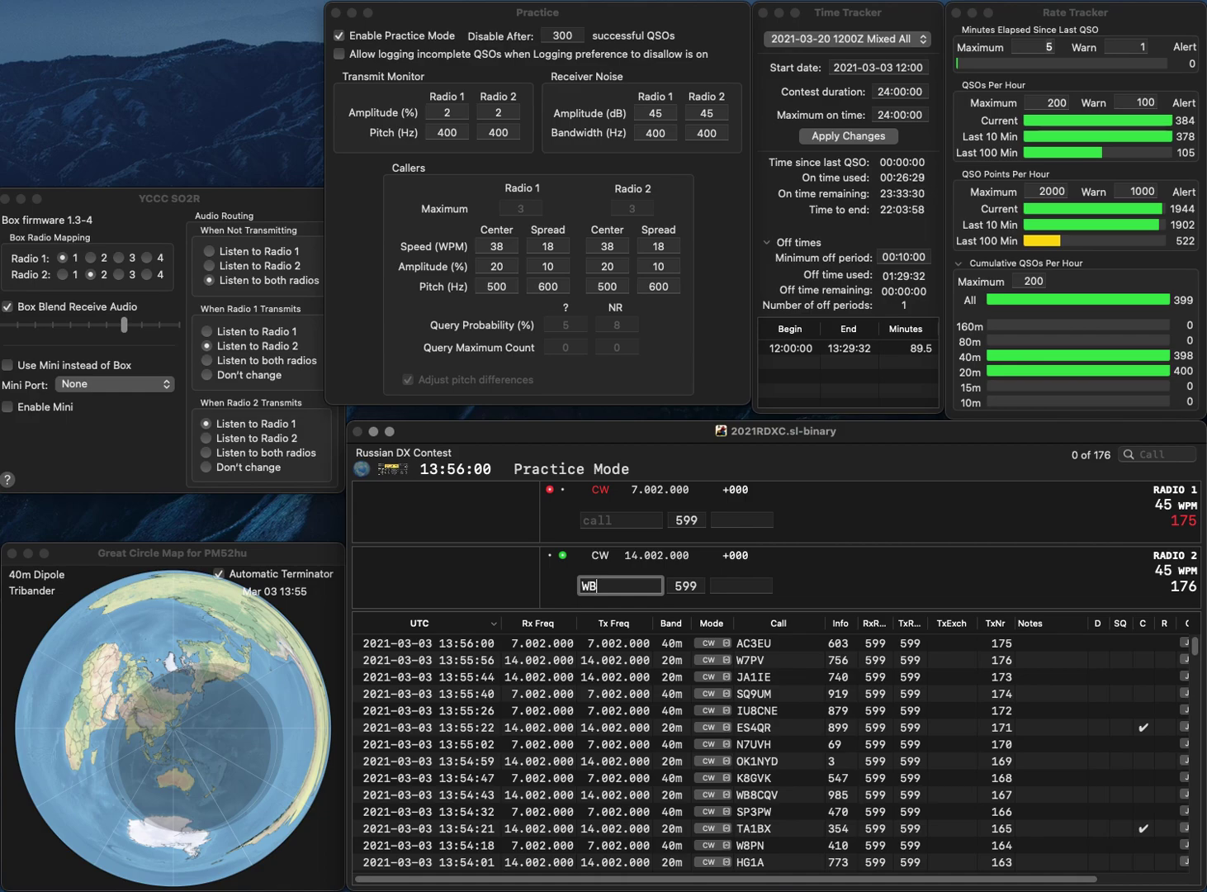
{"action": "key", "text": "BackSpace"}
{"action": "type", "text": "6BO"}
{"action": "key", "text": "Return"}
Enter the call SQ9MZ on Radio 1 and send to the station
{"action": "type", "text": "SQ9"}
{"action": "type", "text": "Z"}
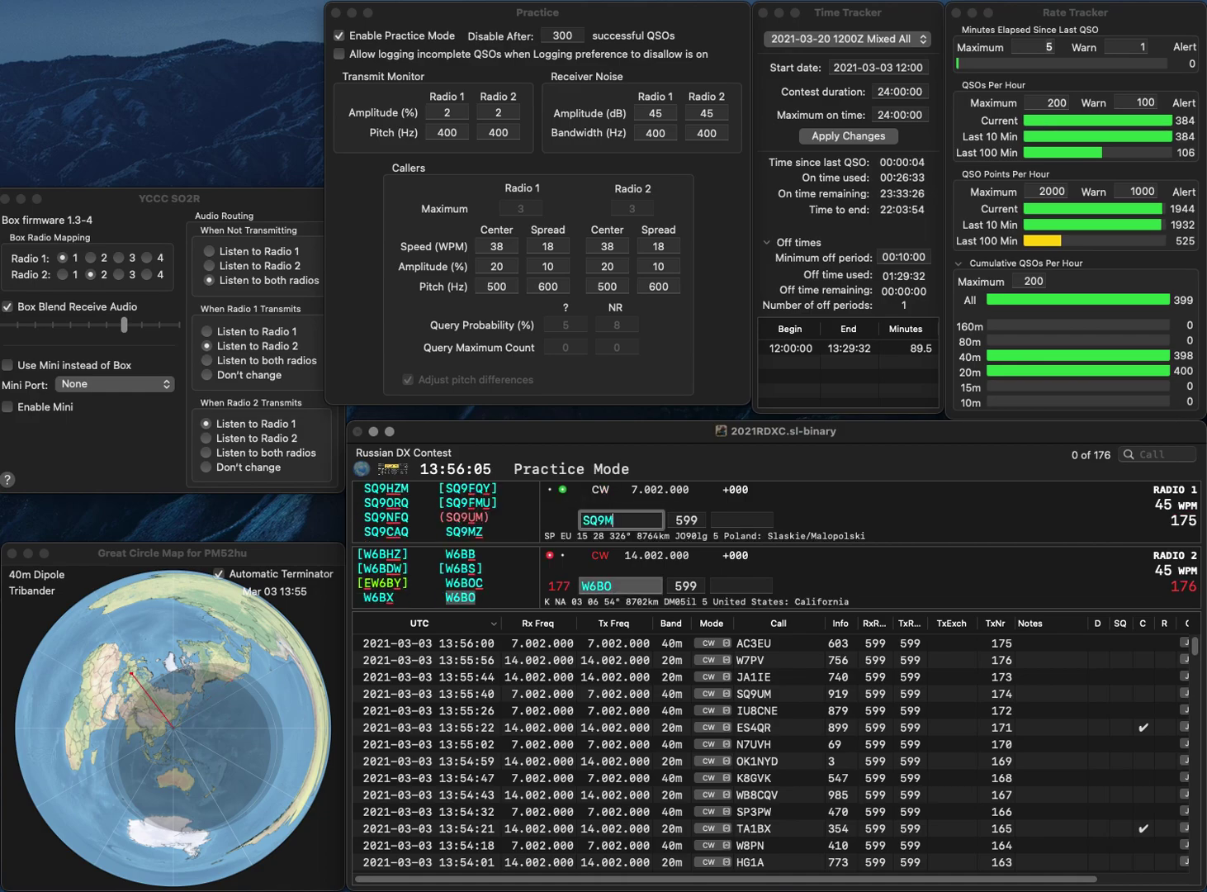
{"action": "key", "text": "Return"}
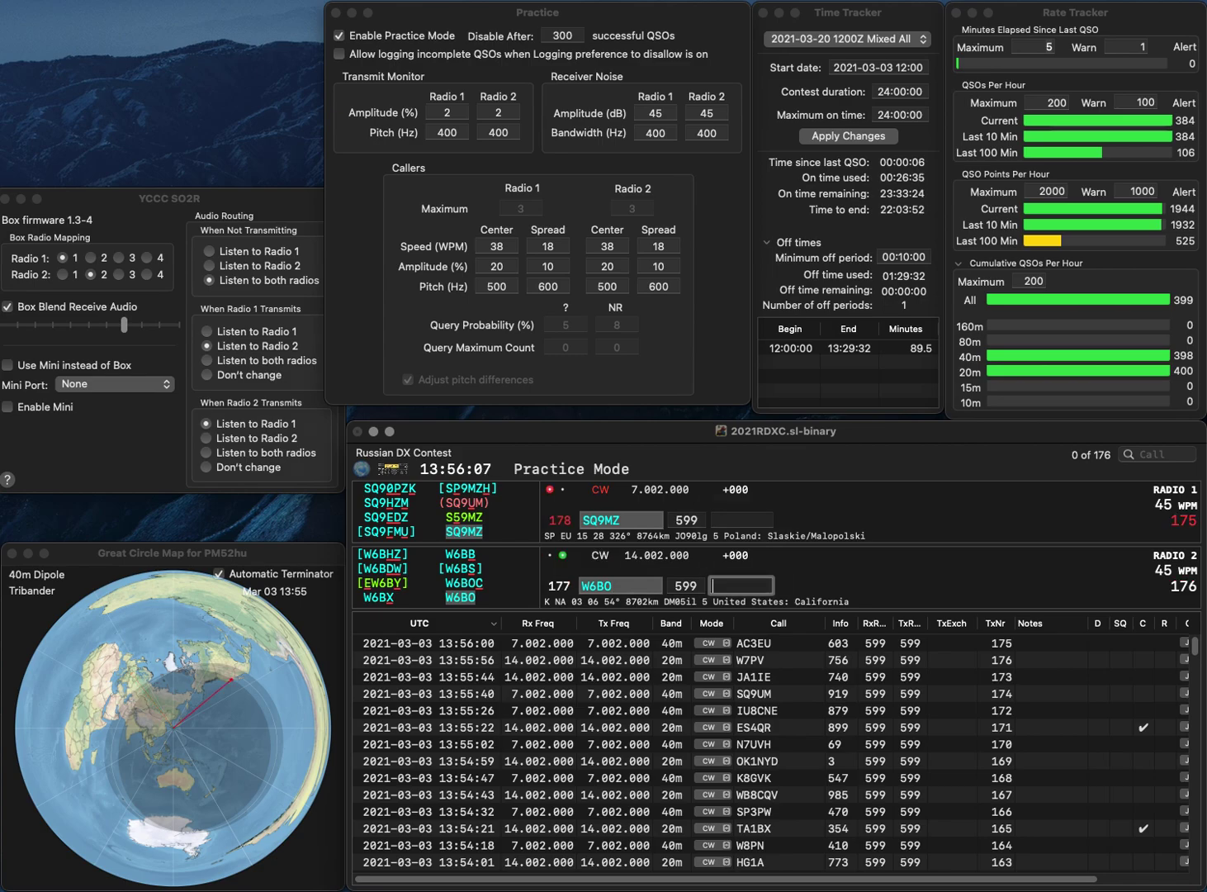
Log W6BO on Radio 2 with exchange 741 and SQ9MZ on Radio 1 with exchange 834
{"action": "type", "text": "741"}
{"action": "key", "text": "Return"}
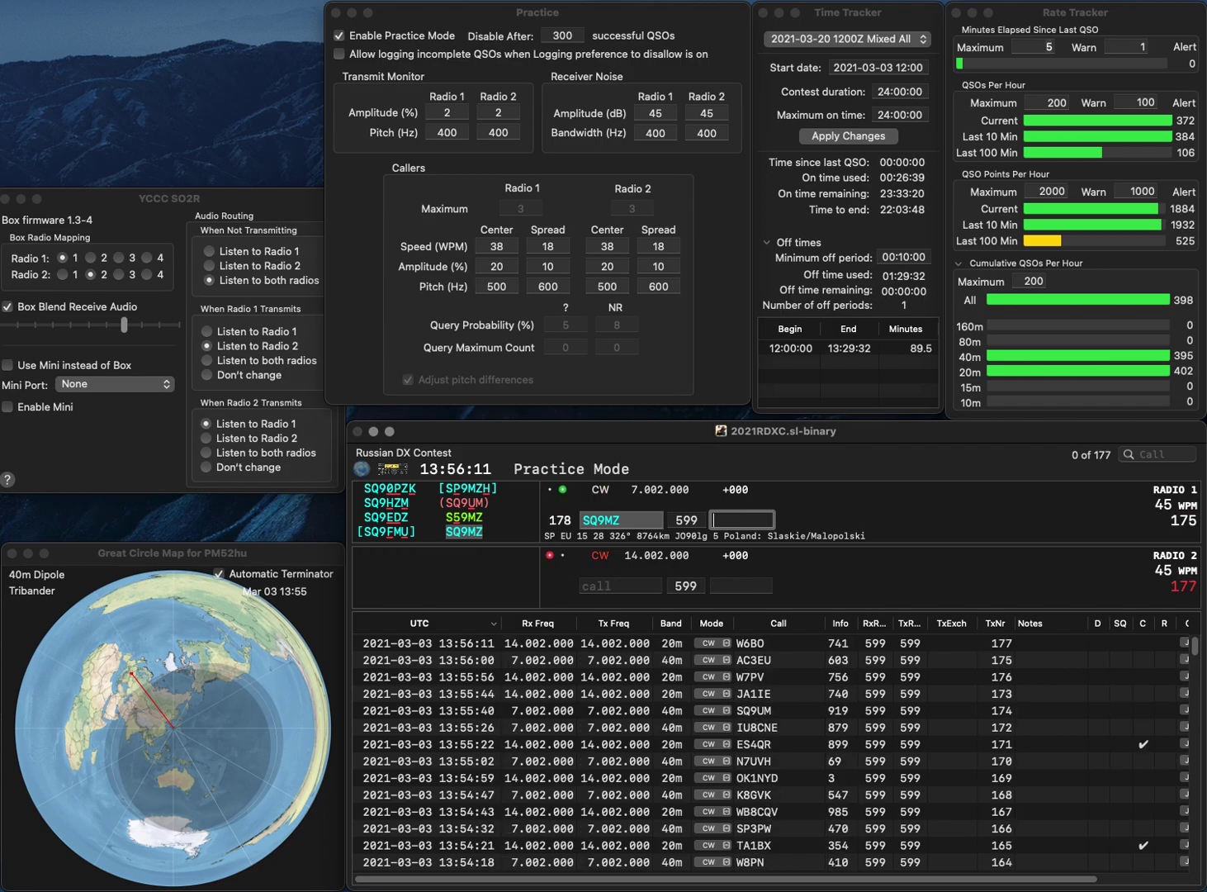
{"action": "type", "text": "834"}
{"action": "key", "text": "Return"}
{"action": "type", "text": "GD"}
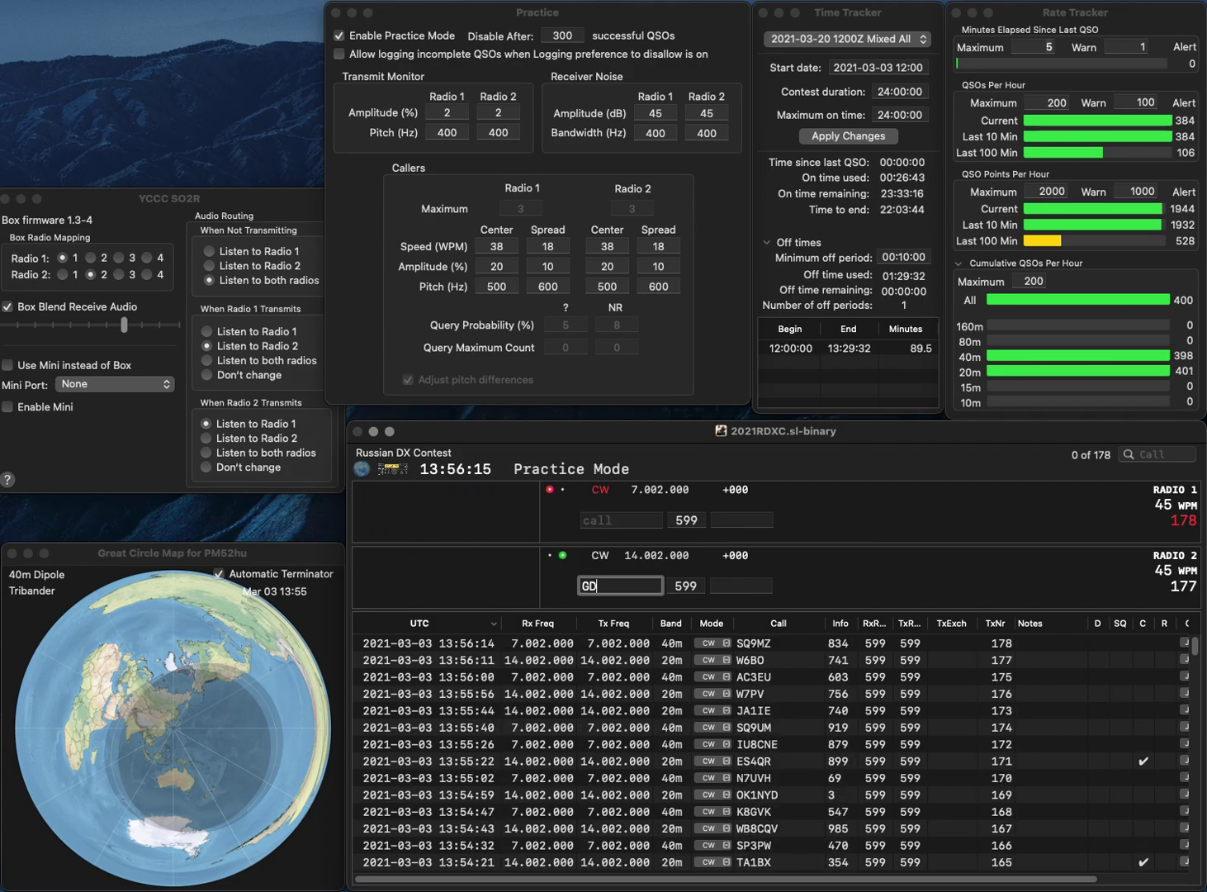
{"action": "type", "text": "0AMD"}
{"action": "key", "text": "Return"}
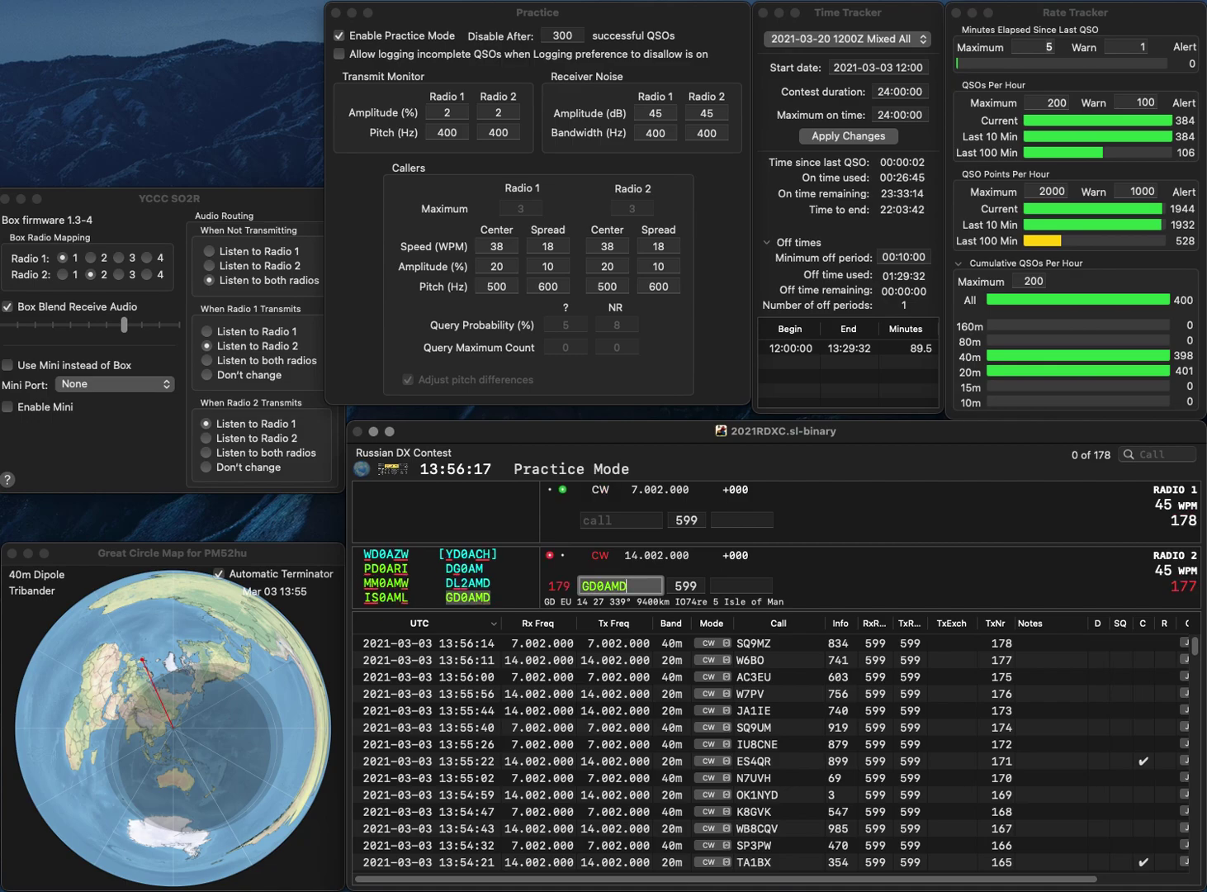
Enter the call IK4GNI on Radio 1
{"action": "type", "text": "KK"}
{"action": "key", "text": "BackSpace"}
{"action": "type", "text": "GNI"}
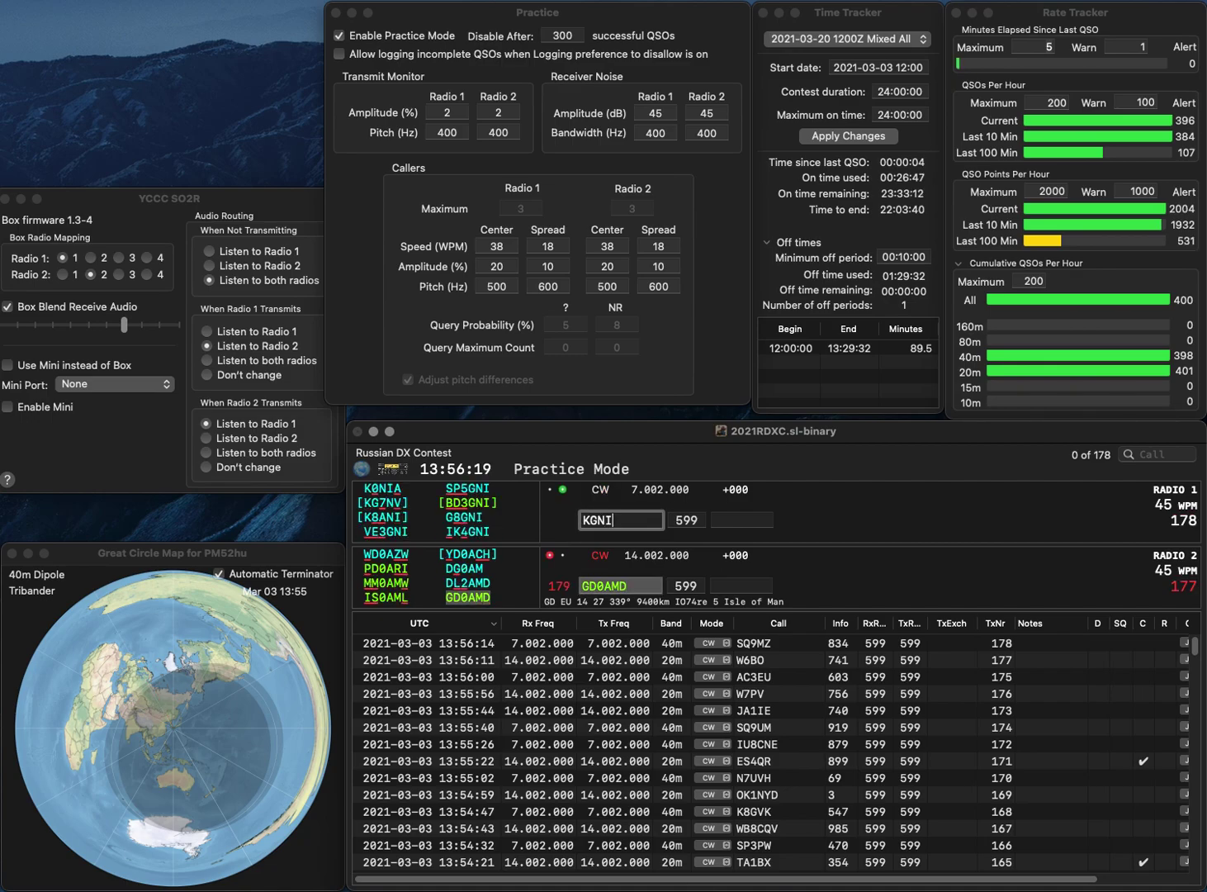
{"action": "type", "text": "I"}
{"action": "key", "text": "Right"}
{"action": "type", "text": "4"}
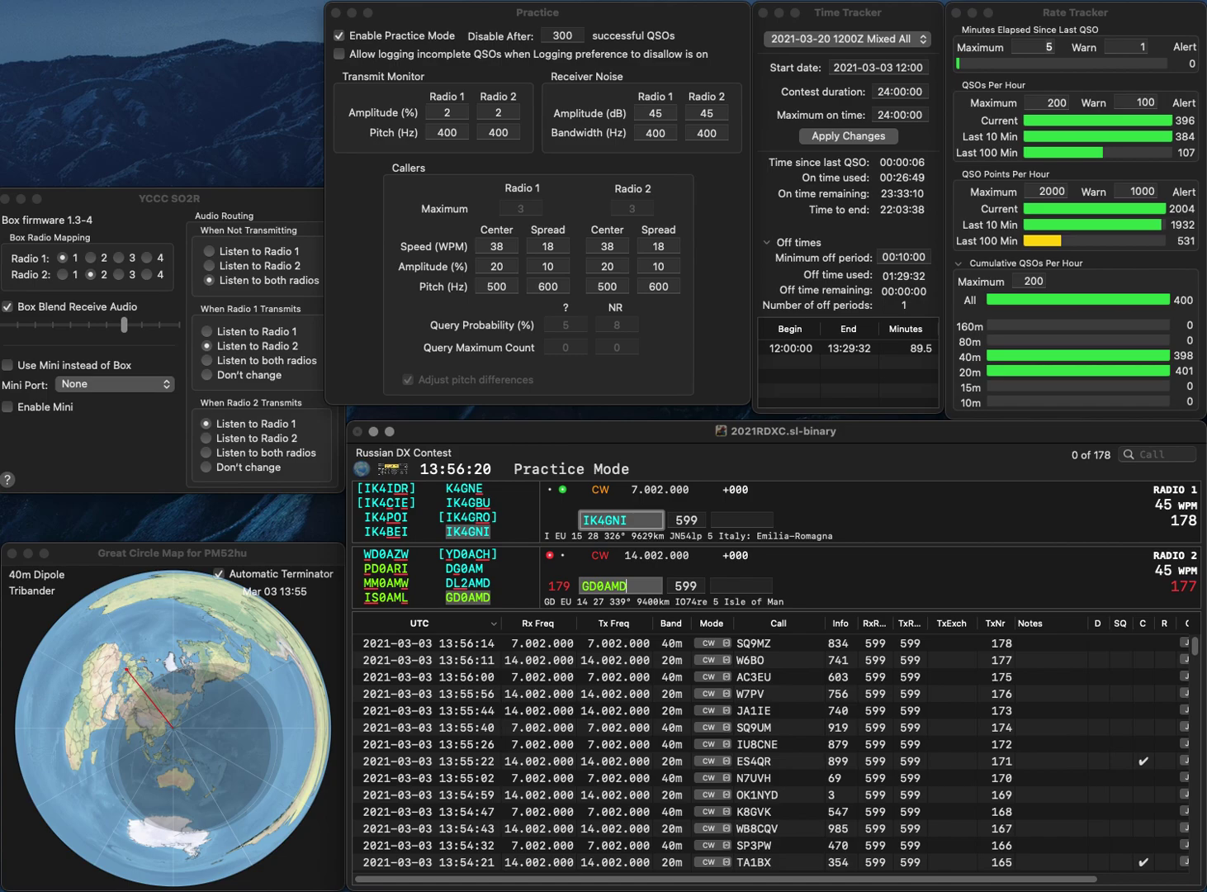
Send to IK4GNI on Radio 1, and log GD0AMD on Radio 2 with exchange 652 and IK4GNI with exchange 783
{"action": "key", "text": "Return"}
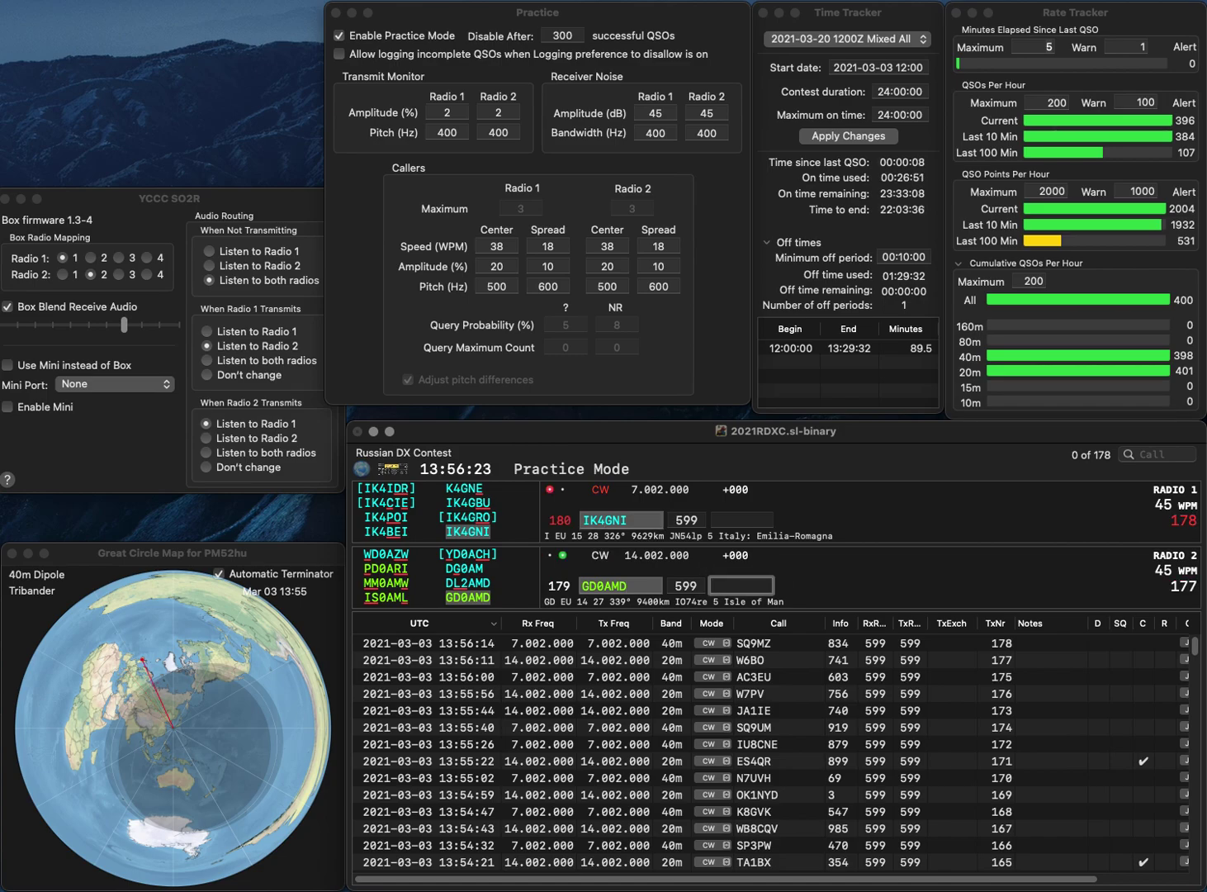
{"action": "type", "text": "652"}
{"action": "key", "text": "Return"}
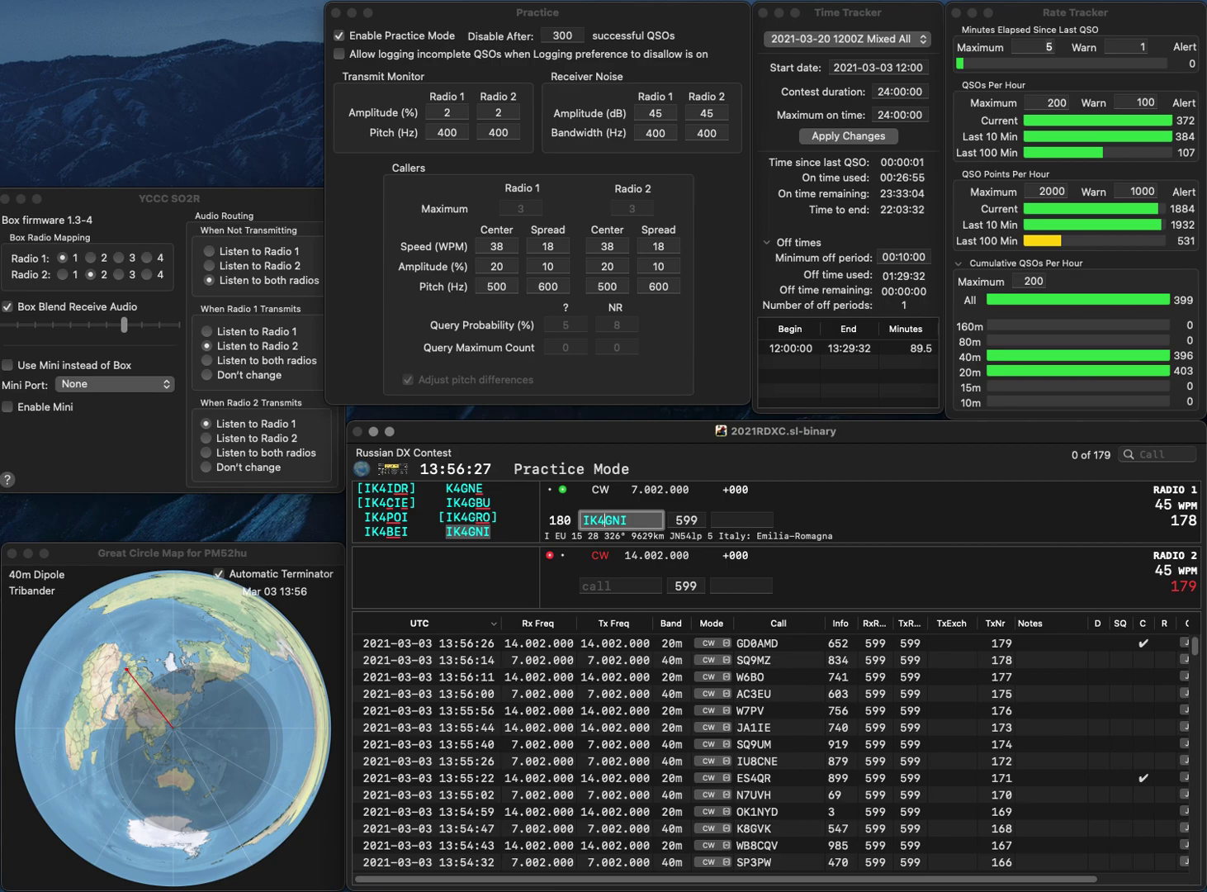
{"action": "key", "text": "space"}
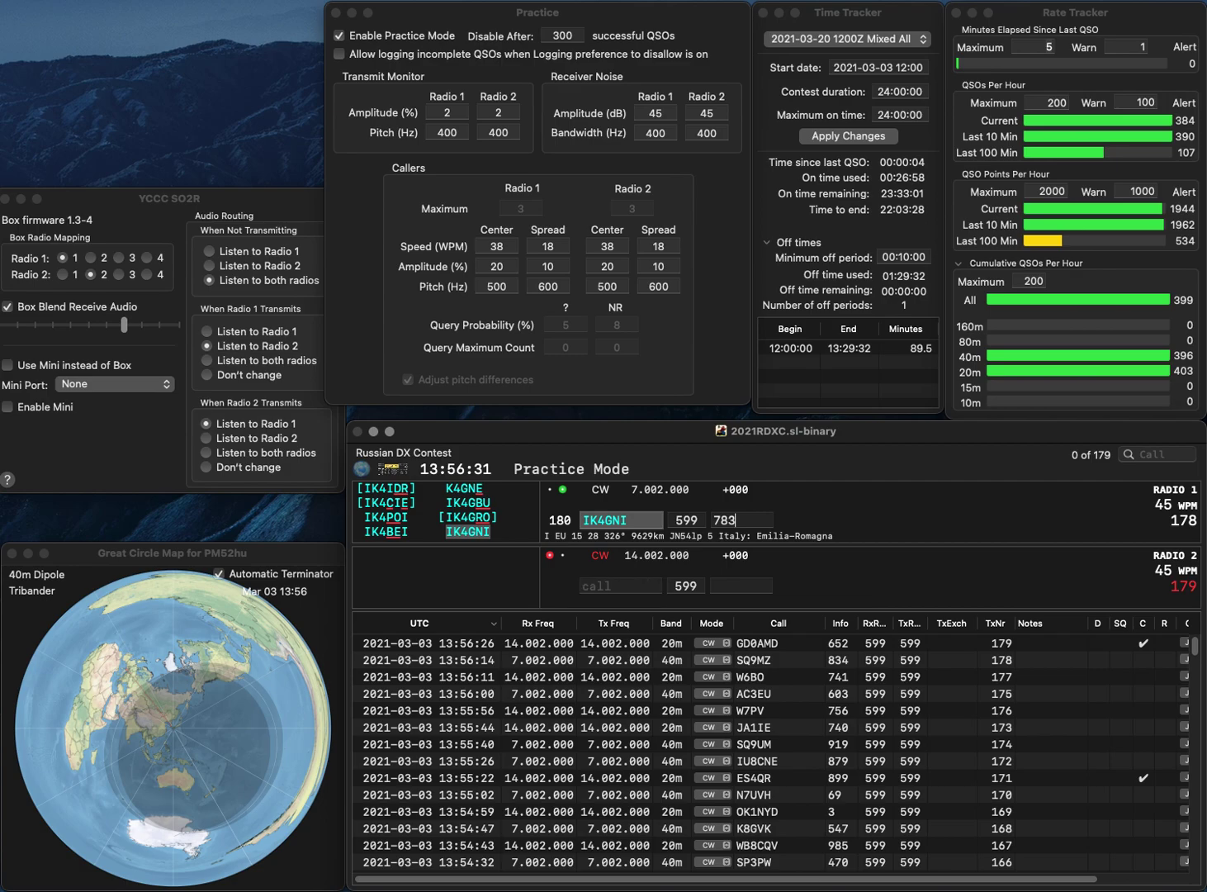
{"action": "key", "text": "Return"}
{"action": "type", "text": "N7"}
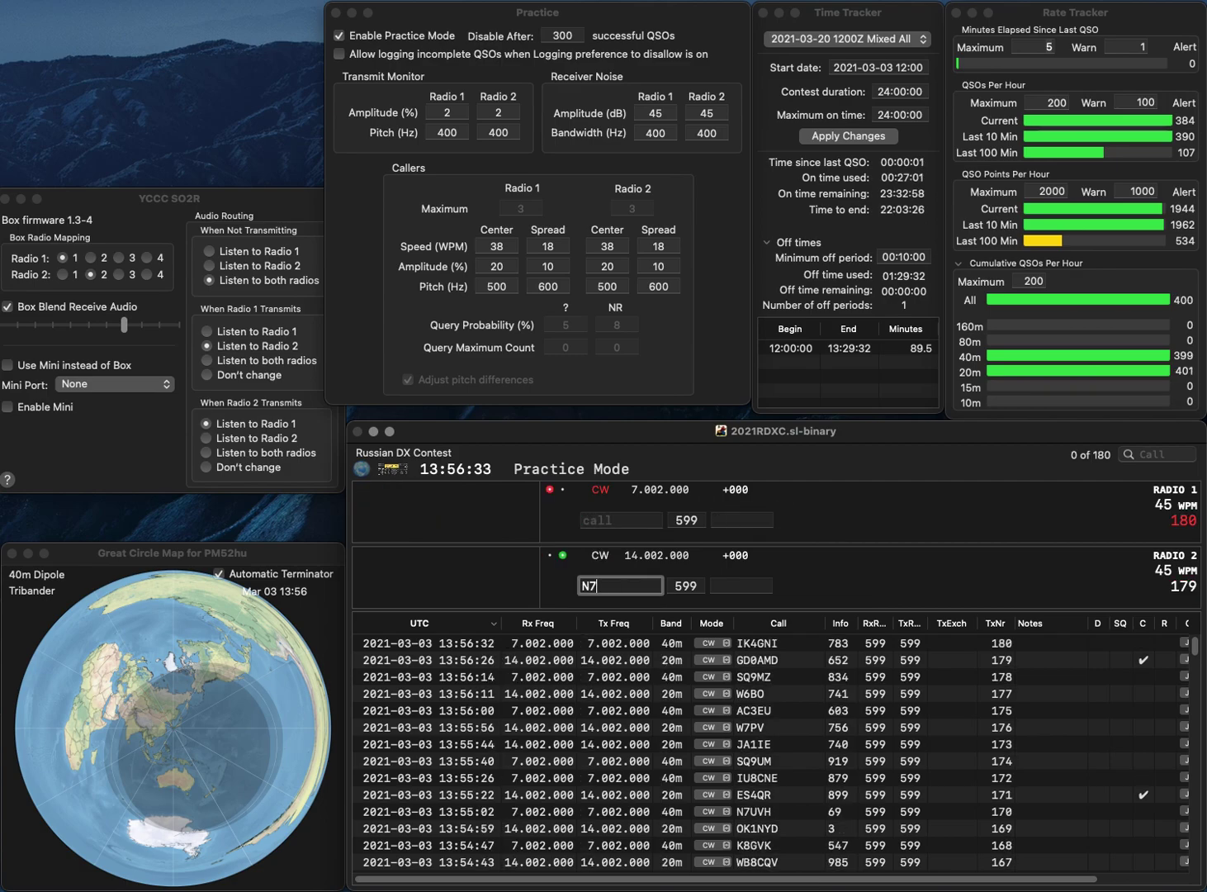
{"action": "type", "text": "GG"}
{"action": "key", "text": "Return"}
{"action": "type", "text": "HA0IV"}
{"action": "key", "text": "Return"}
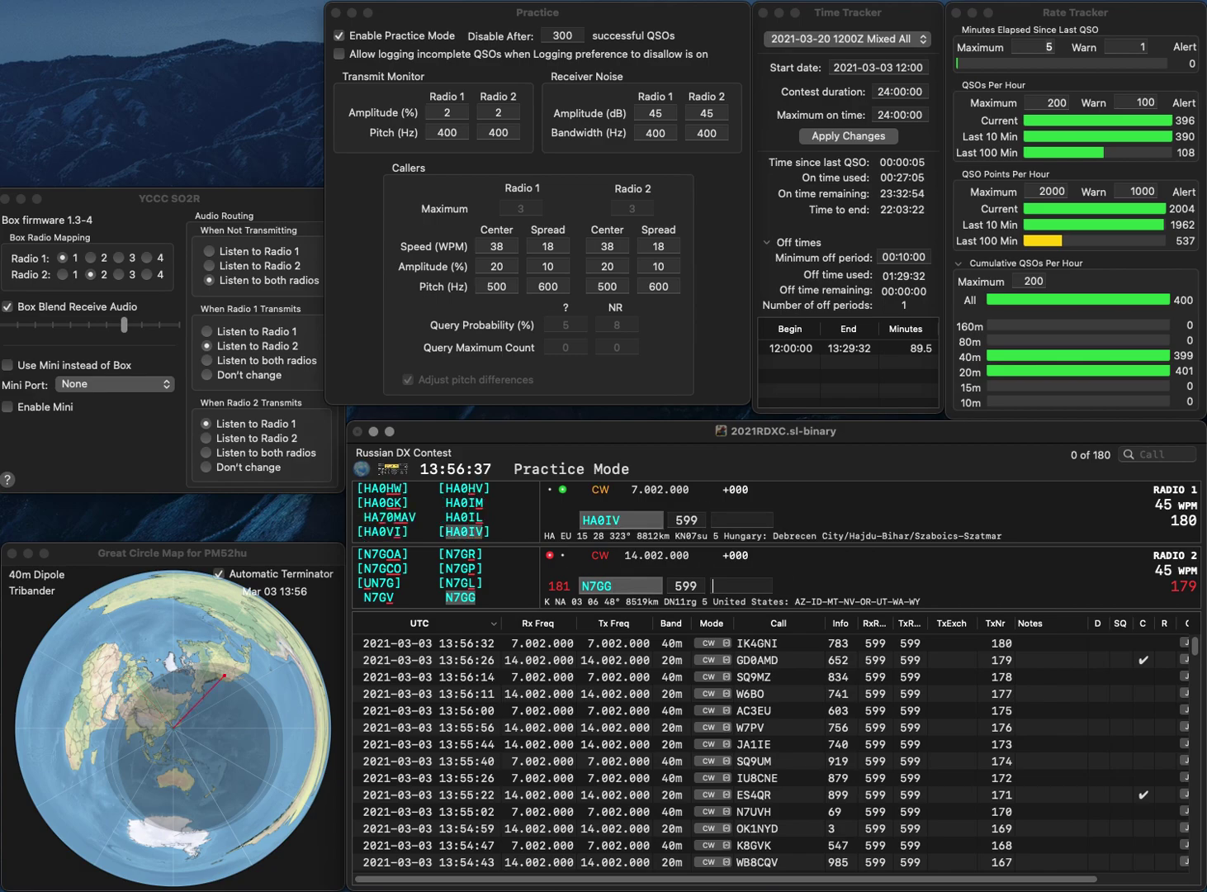
{"action": "type", "text": "479"}
{"action": "key", "text": "Return"}
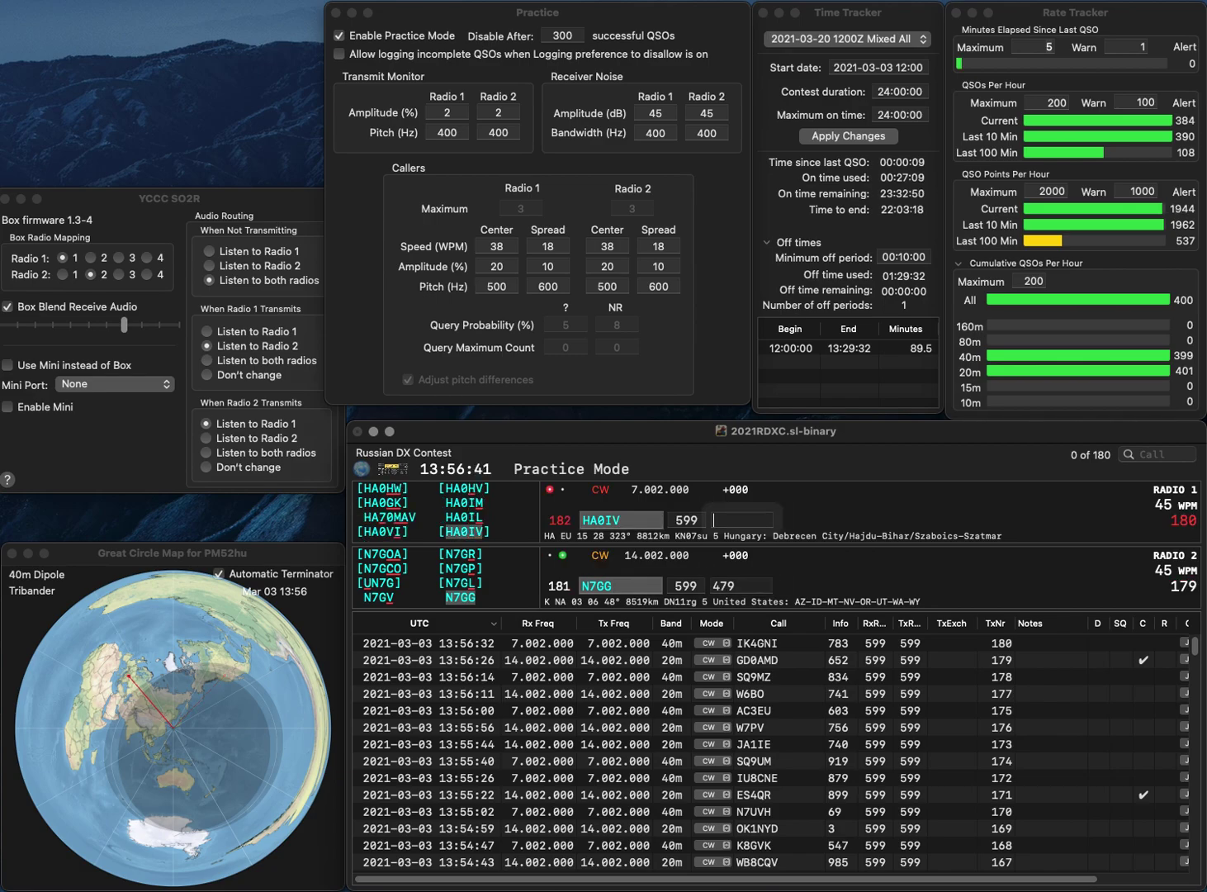
{"action": "type", "text": "6"}
{"action": "type", "text": "95"}
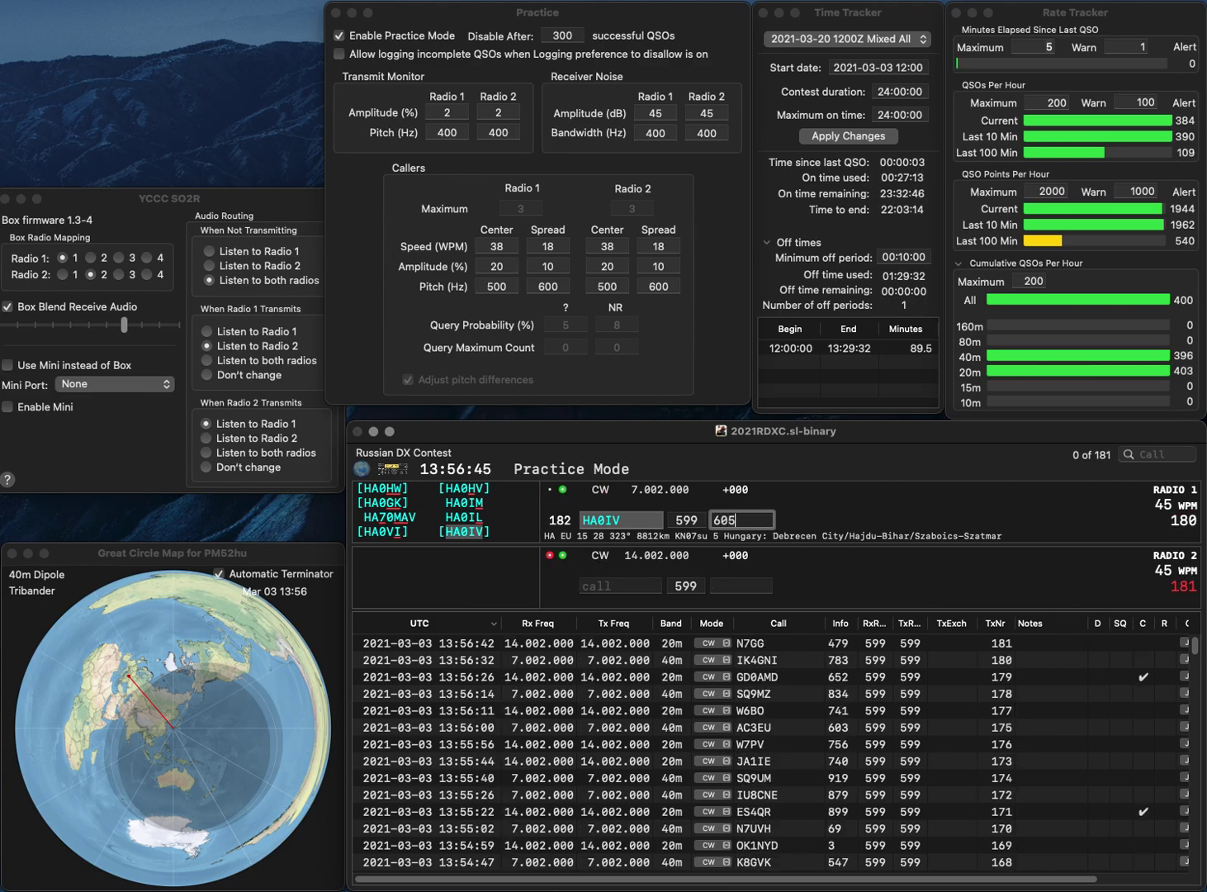
{"action": "key", "text": "Return"}
{"action": "type", "text": "VE3YAA"}
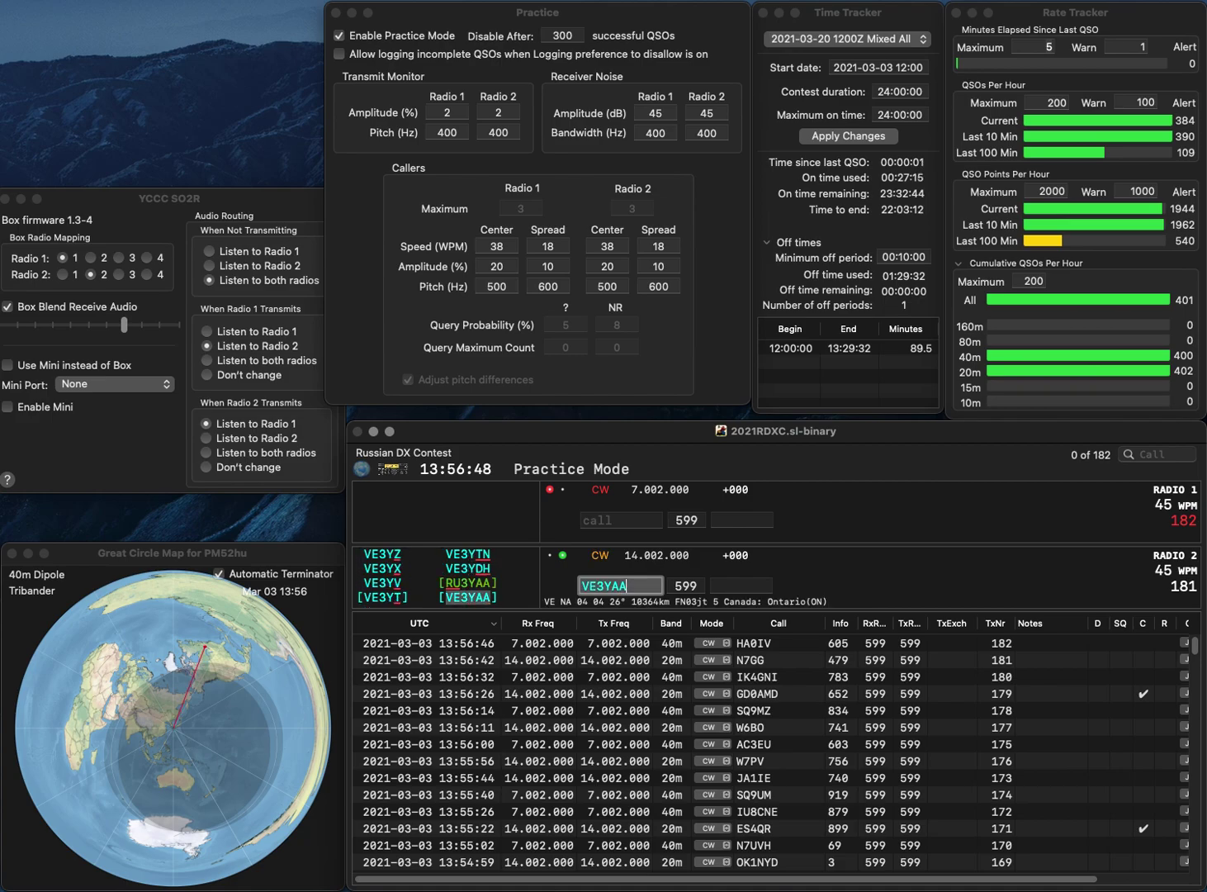
{"action": "key", "text": "Return"}
{"action": "type", "text": "VE6JY"}
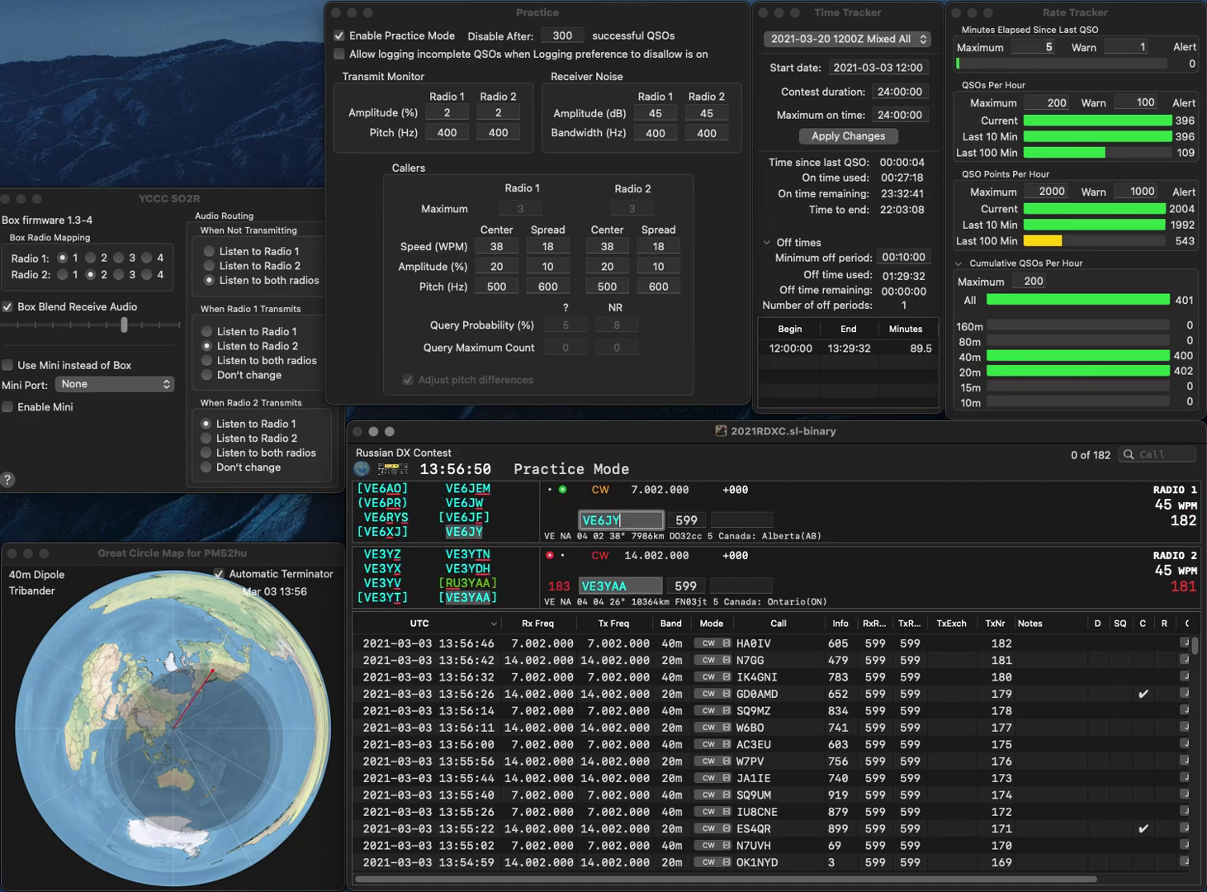
{"action": "key", "text": "Return"}
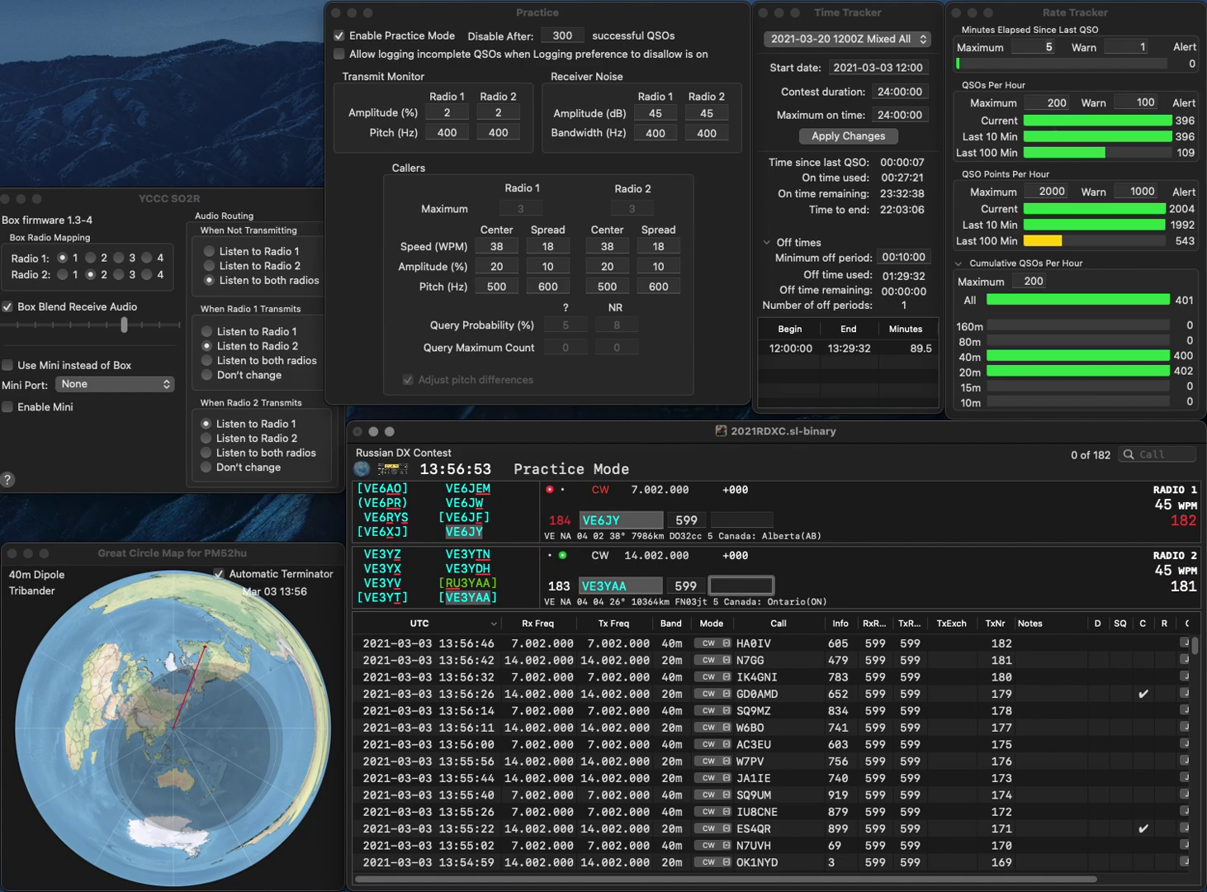
{"action": "type", "text": "883"}
{"action": "key", "text": "Return"}
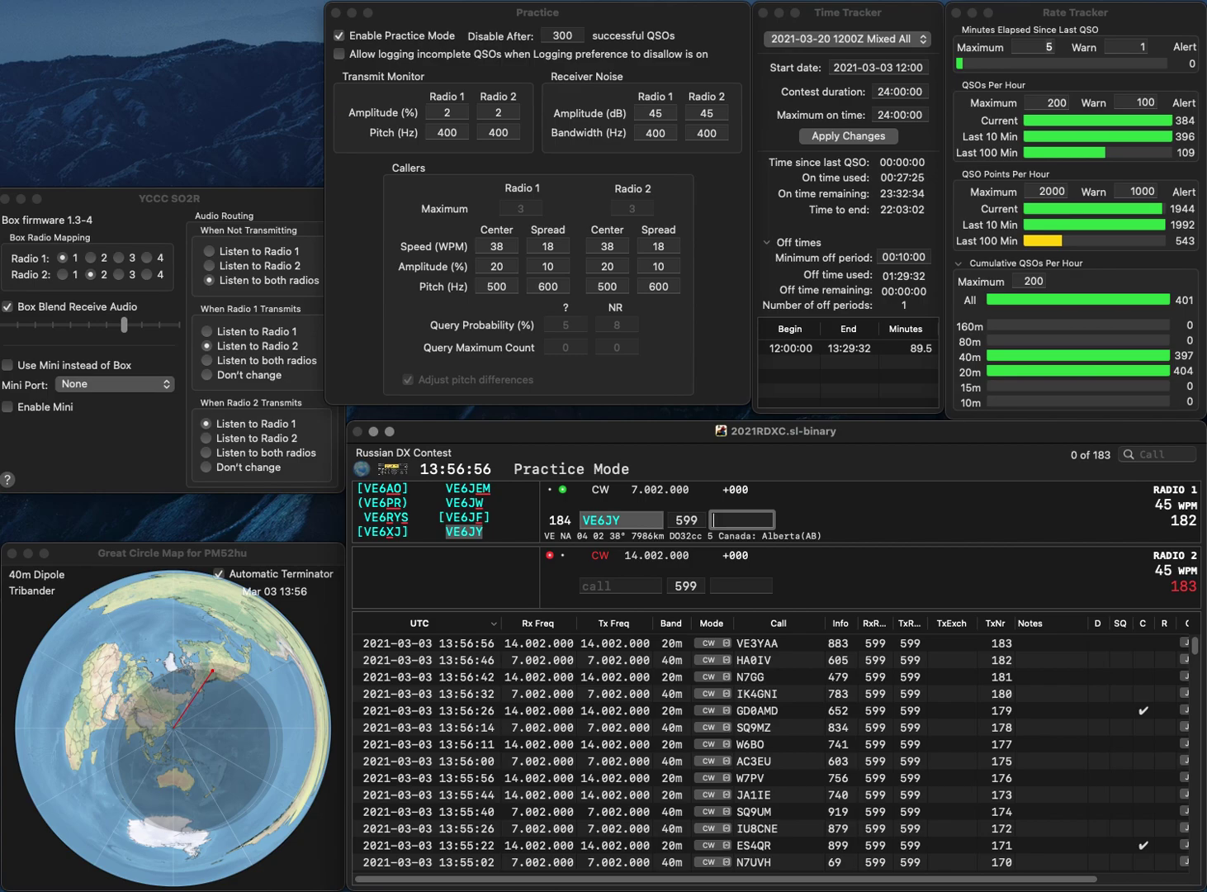
{"action": "type", "text": "484"}
{"action": "key", "text": "Return"}
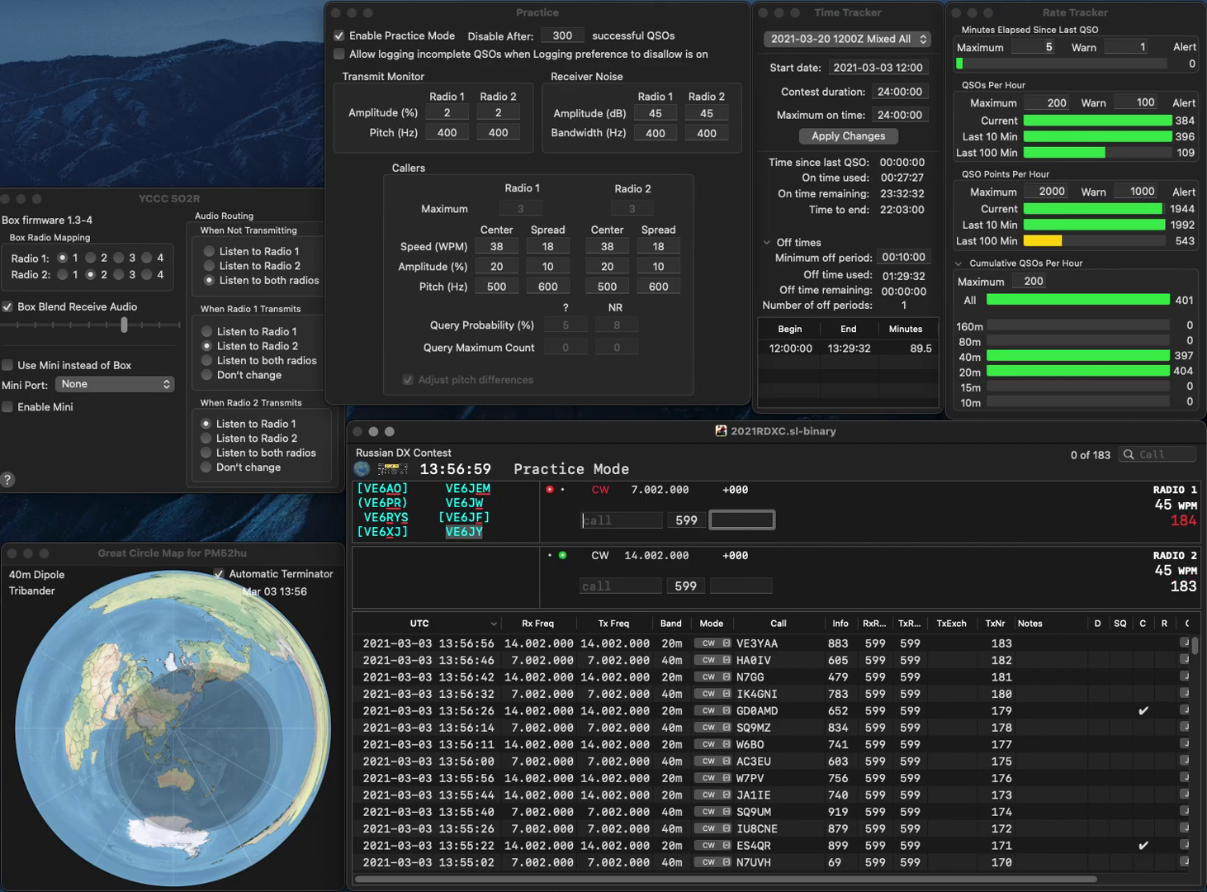
{"action": "type", "text": "N9SB"}
{"action": "key", "text": "Return"}
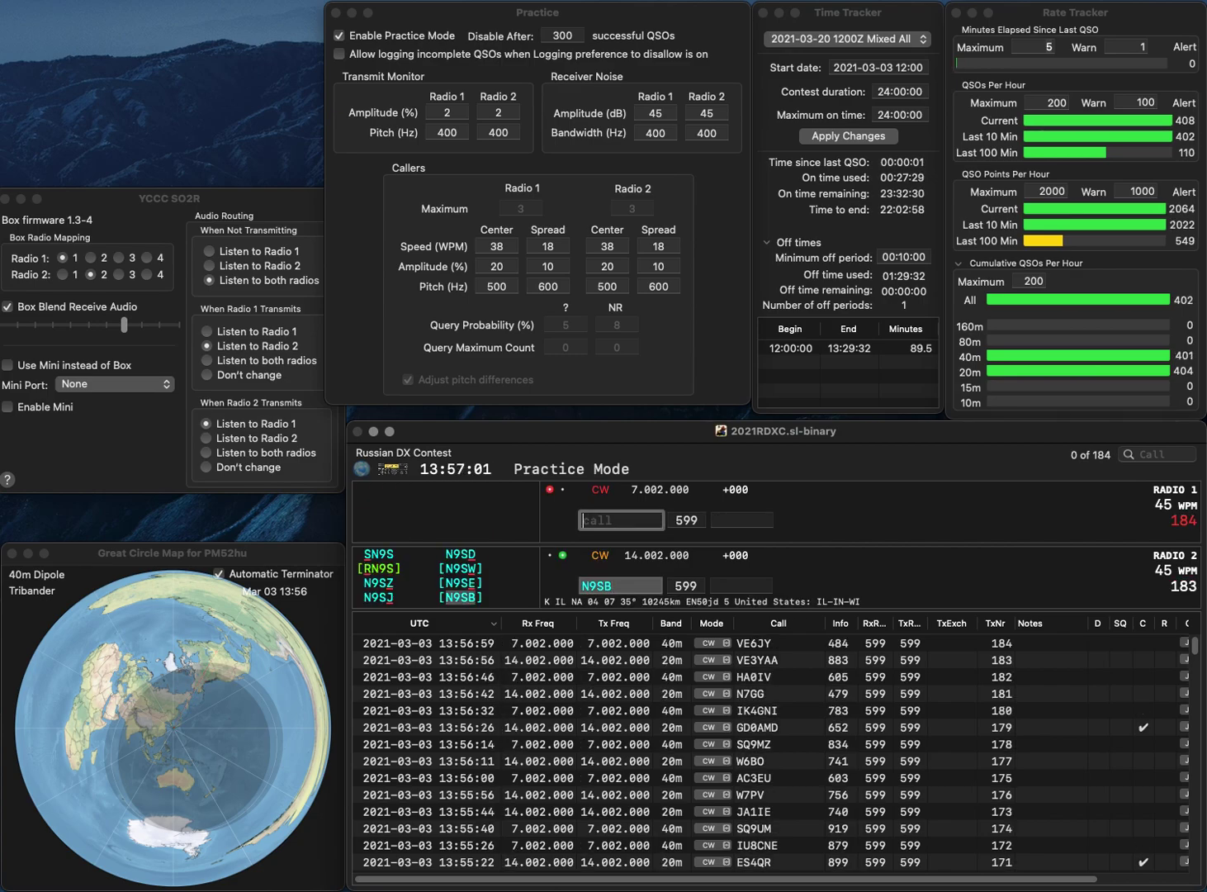
{"action": "type", "text": "N1"}
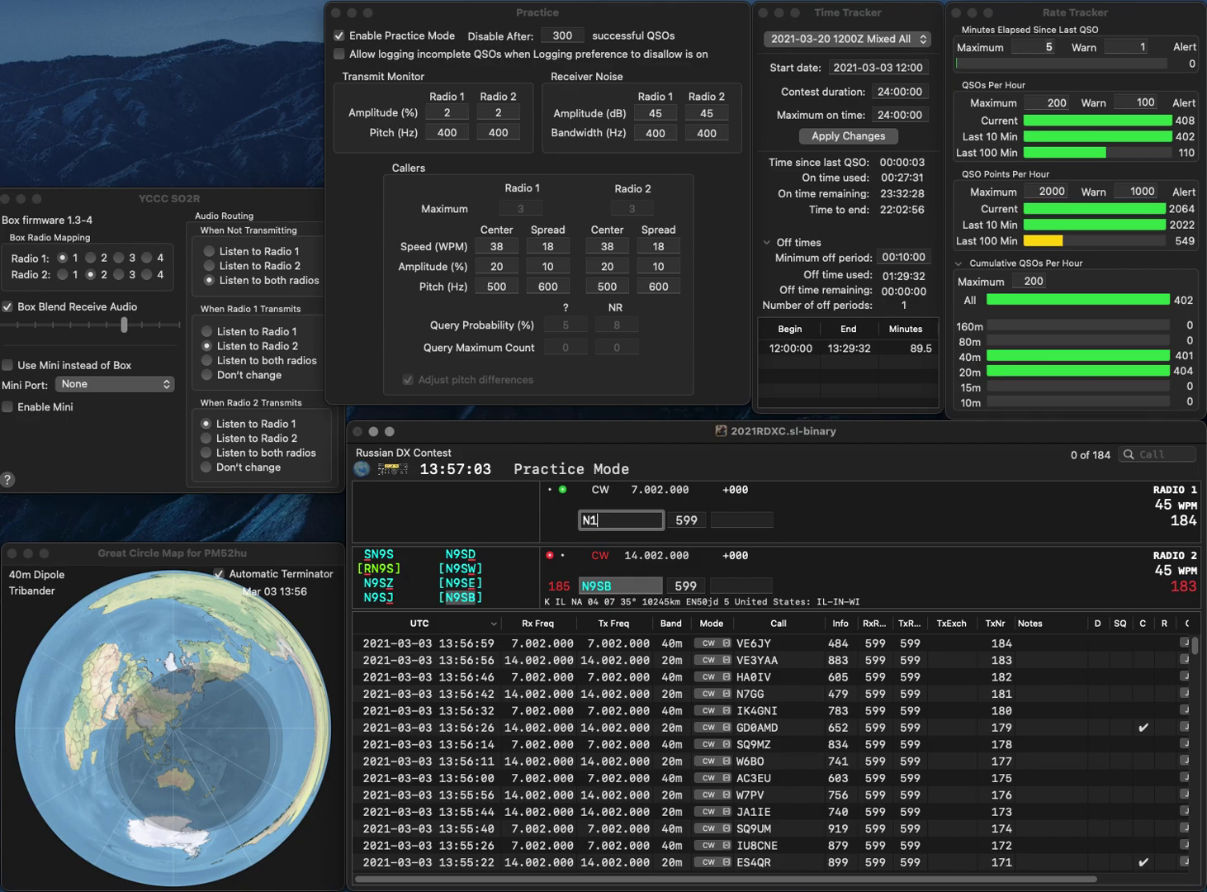
{"action": "type", "text": "YL"}
{"action": "key", "text": "Return"}
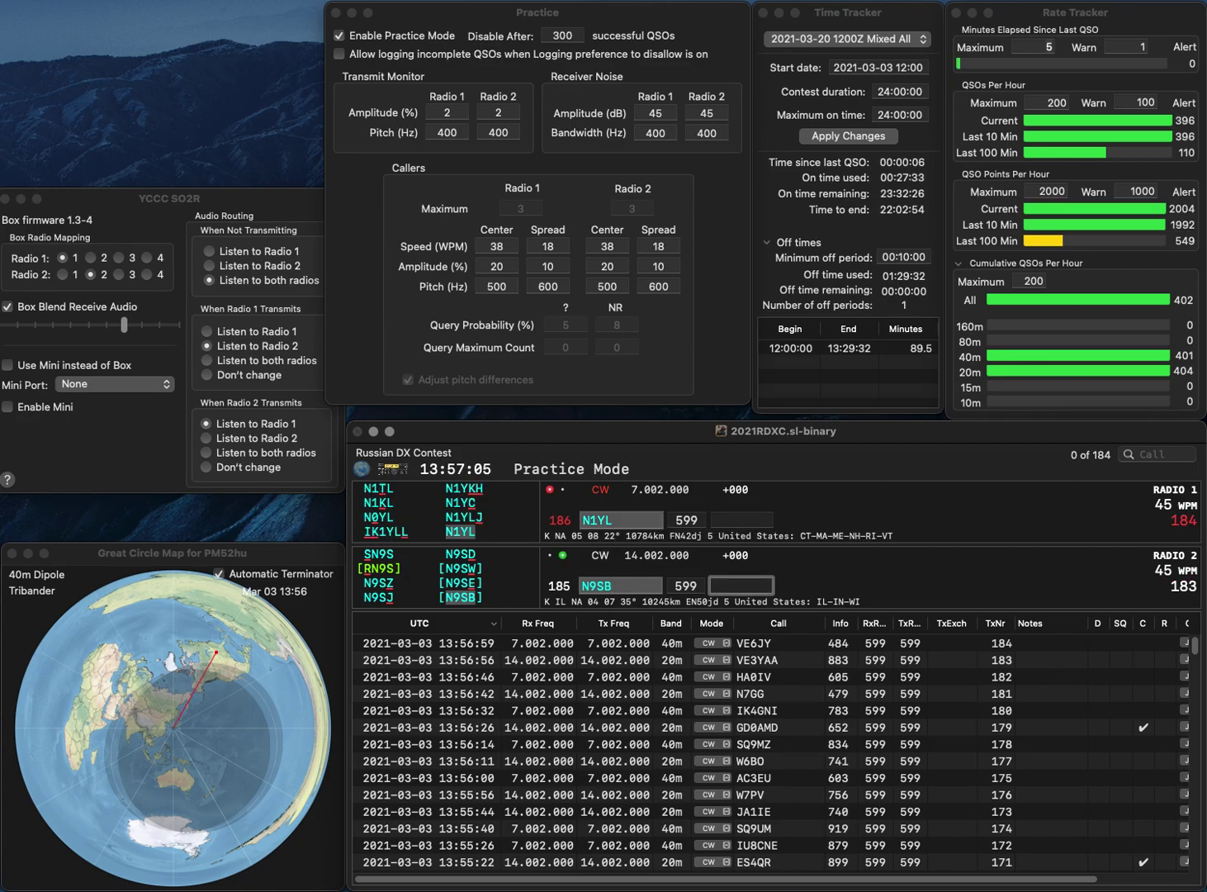
Log N9SB on Radio 2 with exchange 918 and N1YL on Radio 1 with exchange 390
{"action": "type", "text": "918"}
{"action": "key", "text": "Return"}
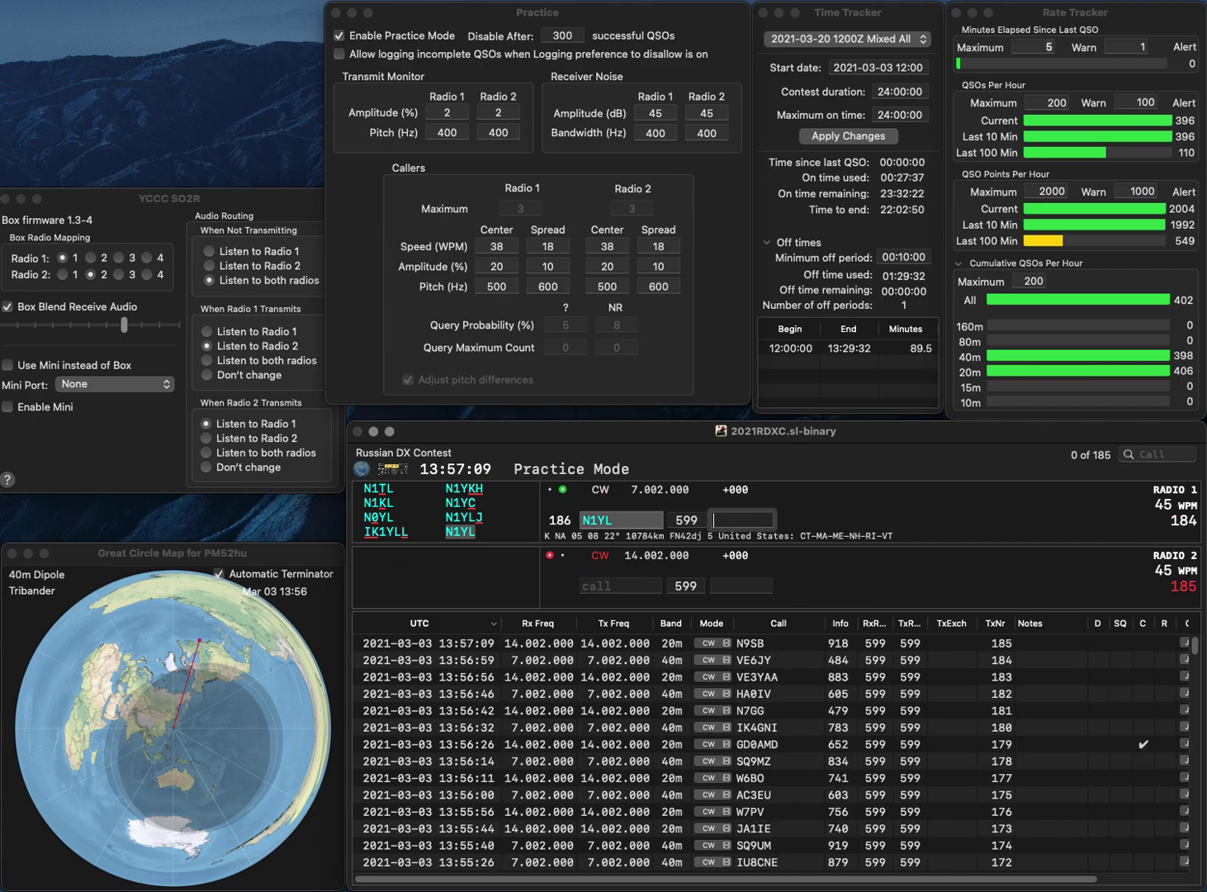
{"action": "type", "text": "3"}
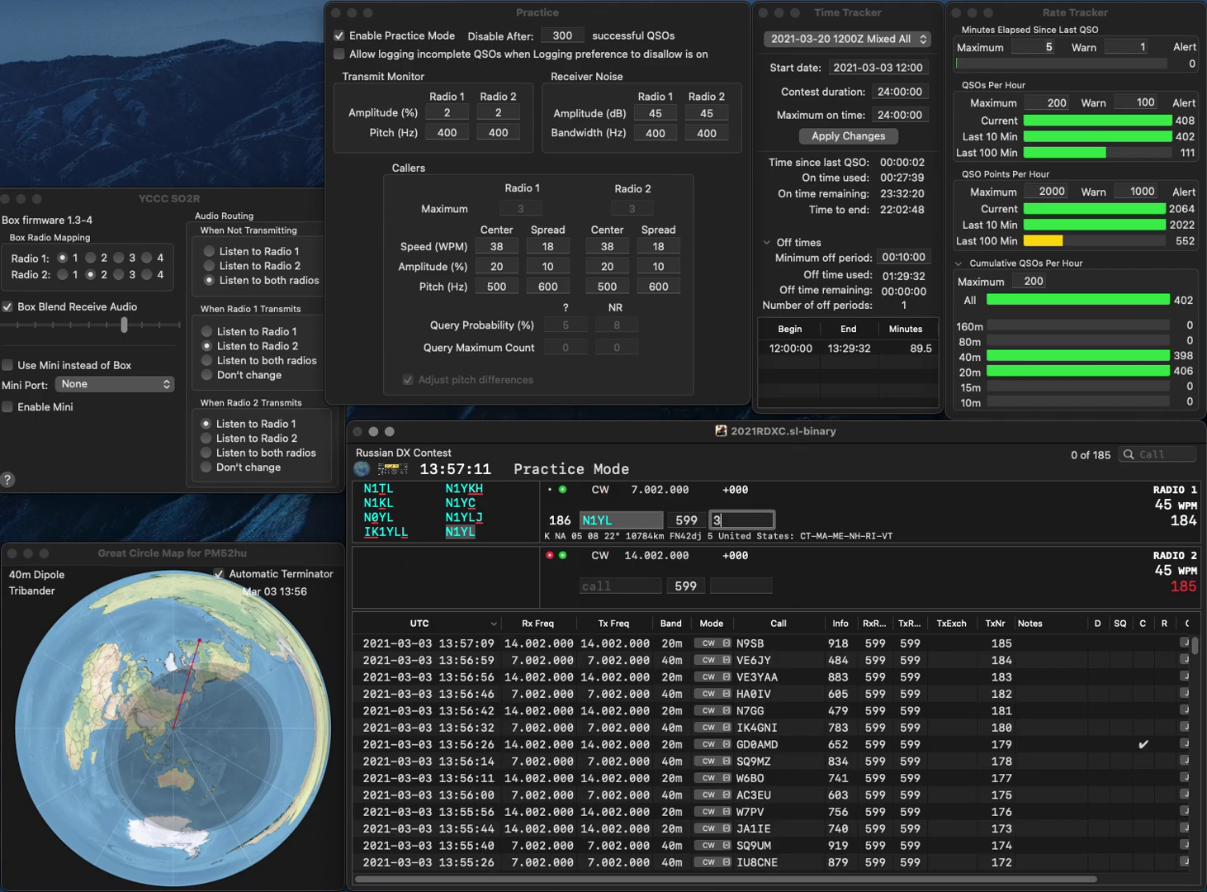
{"action": "type", "text": "90"}
{"action": "key", "text": "Return"}
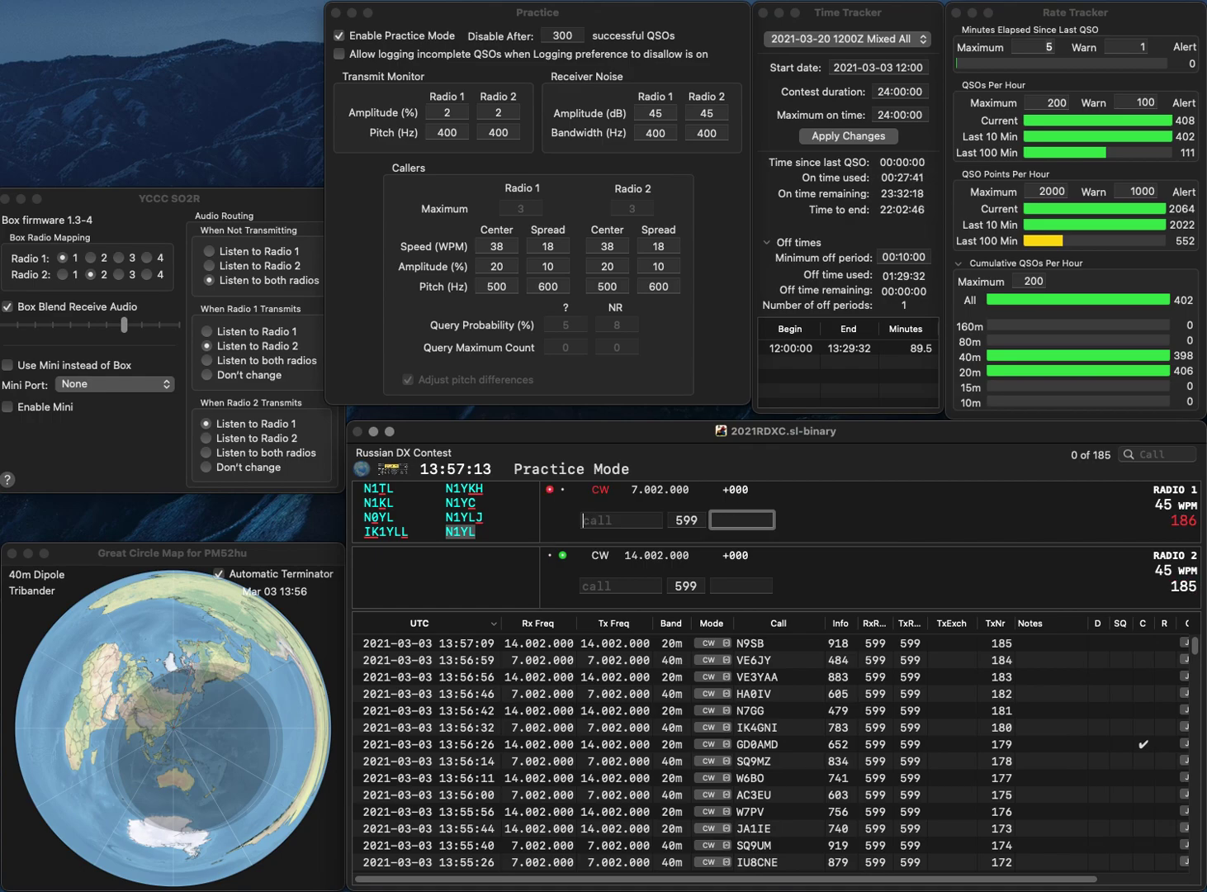
{"action": "type", "text": "2F"}
{"action": "key", "text": "Return"}
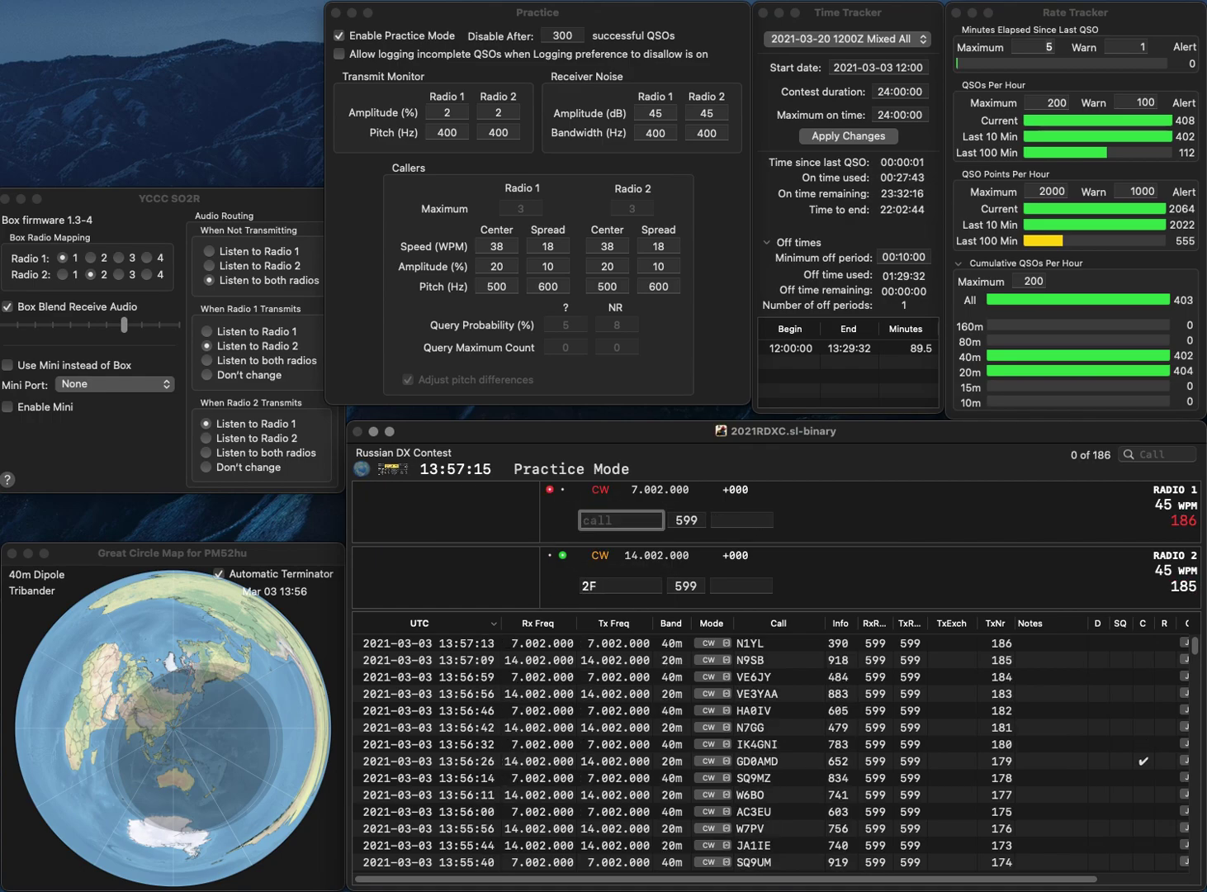
{"action": "type", "text": "HA7"}
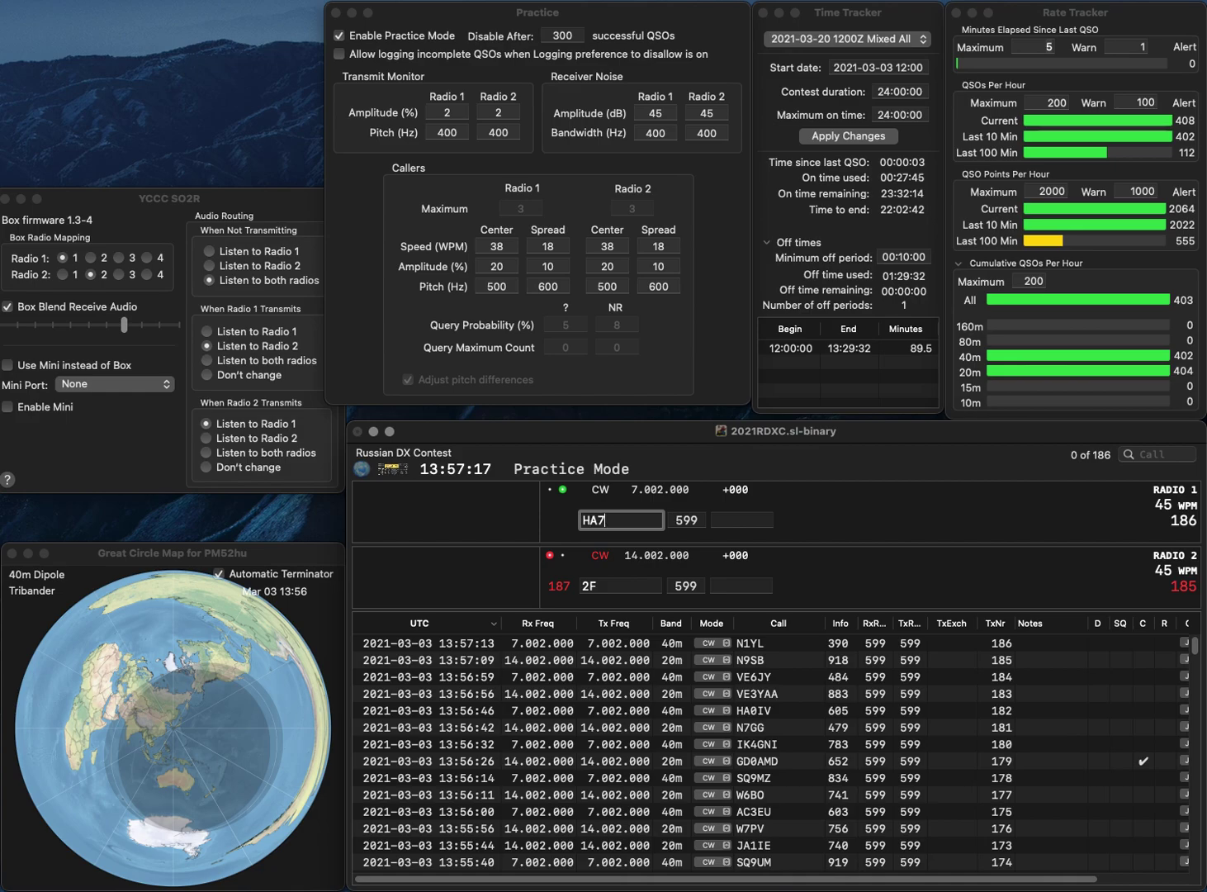
{"action": "type", "text": "GN"}
{"action": "key", "text": "Return"}
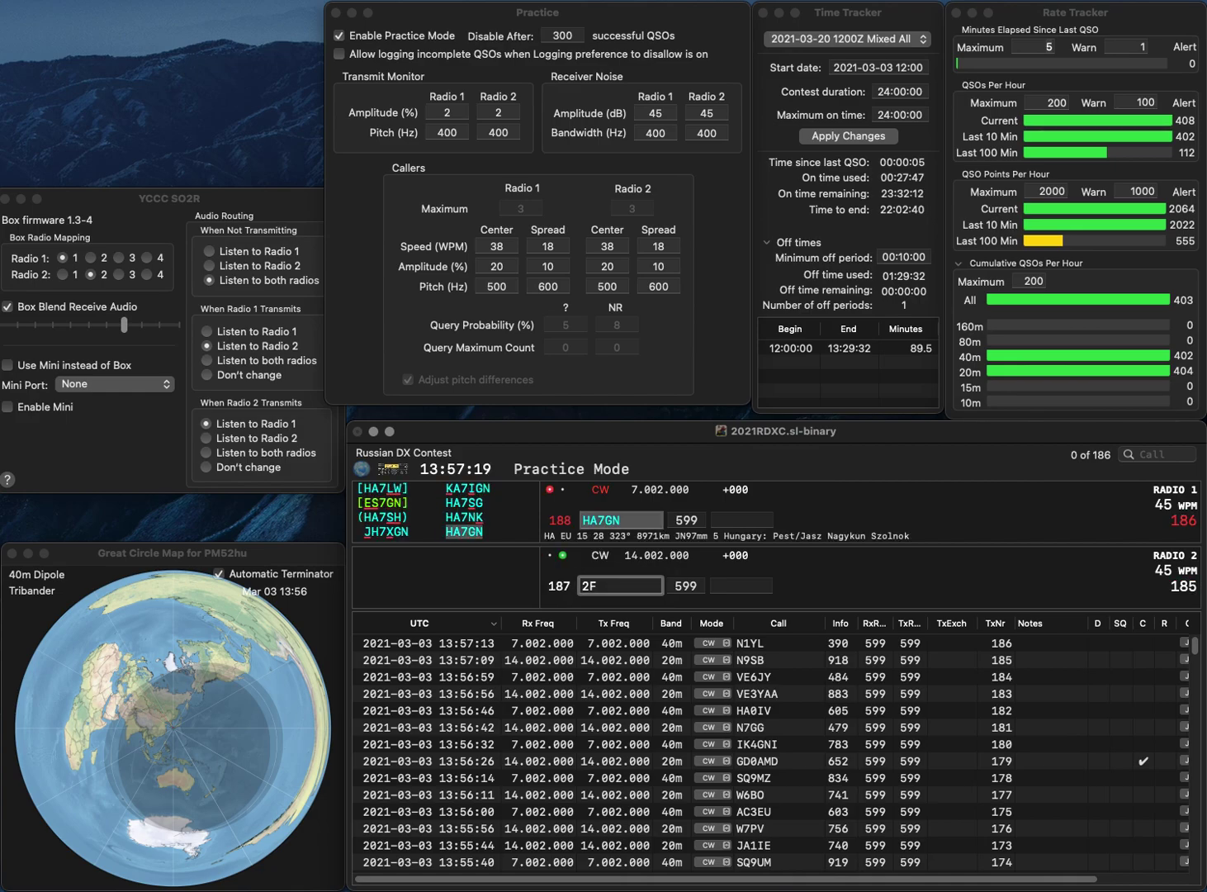
{"action": "type", "text": "WD"}
{"action": "key", "text": "Return"}
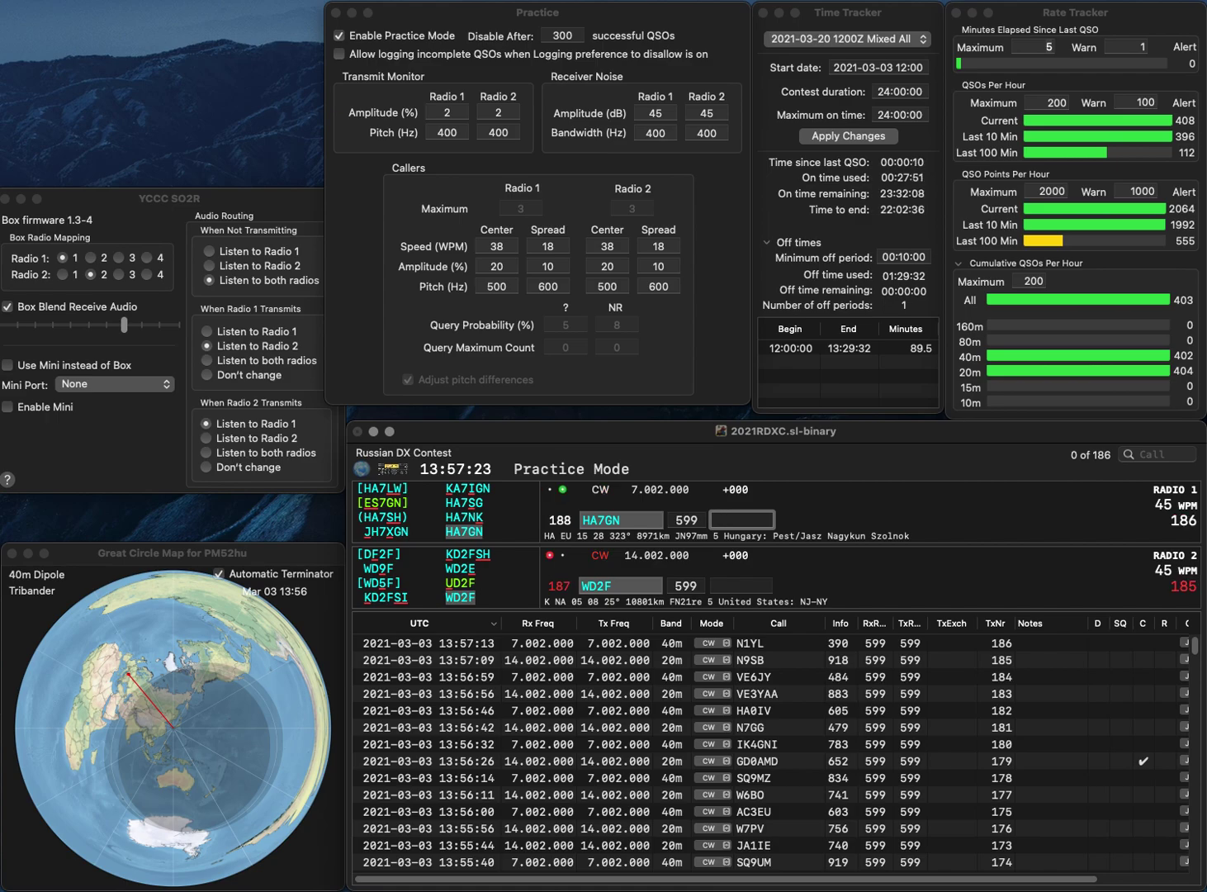
{"action": "type", "text": "837"}
{"action": "key", "text": "Return"}
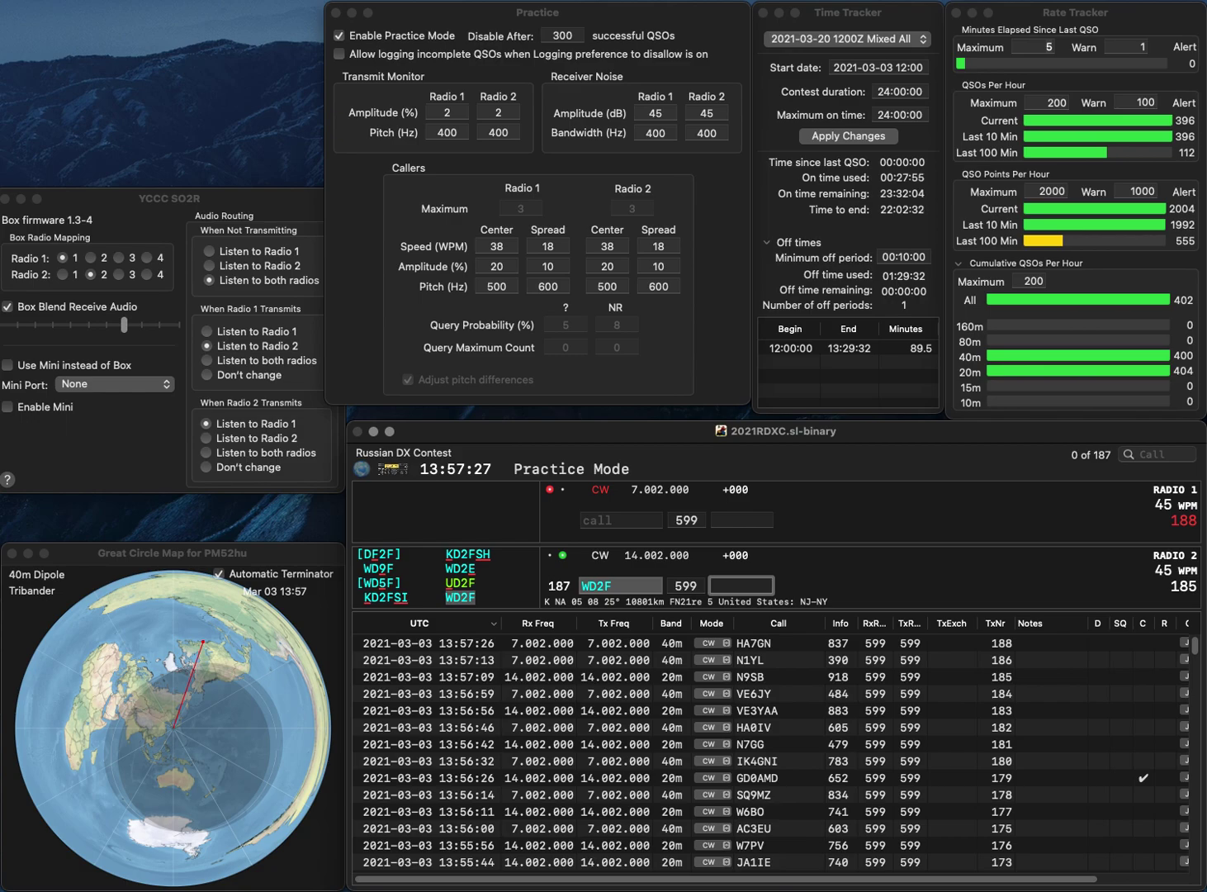
{"action": "type", "text": "250"}
{"action": "key", "text": "Return"}
{"action": "type", "text": "2U"}
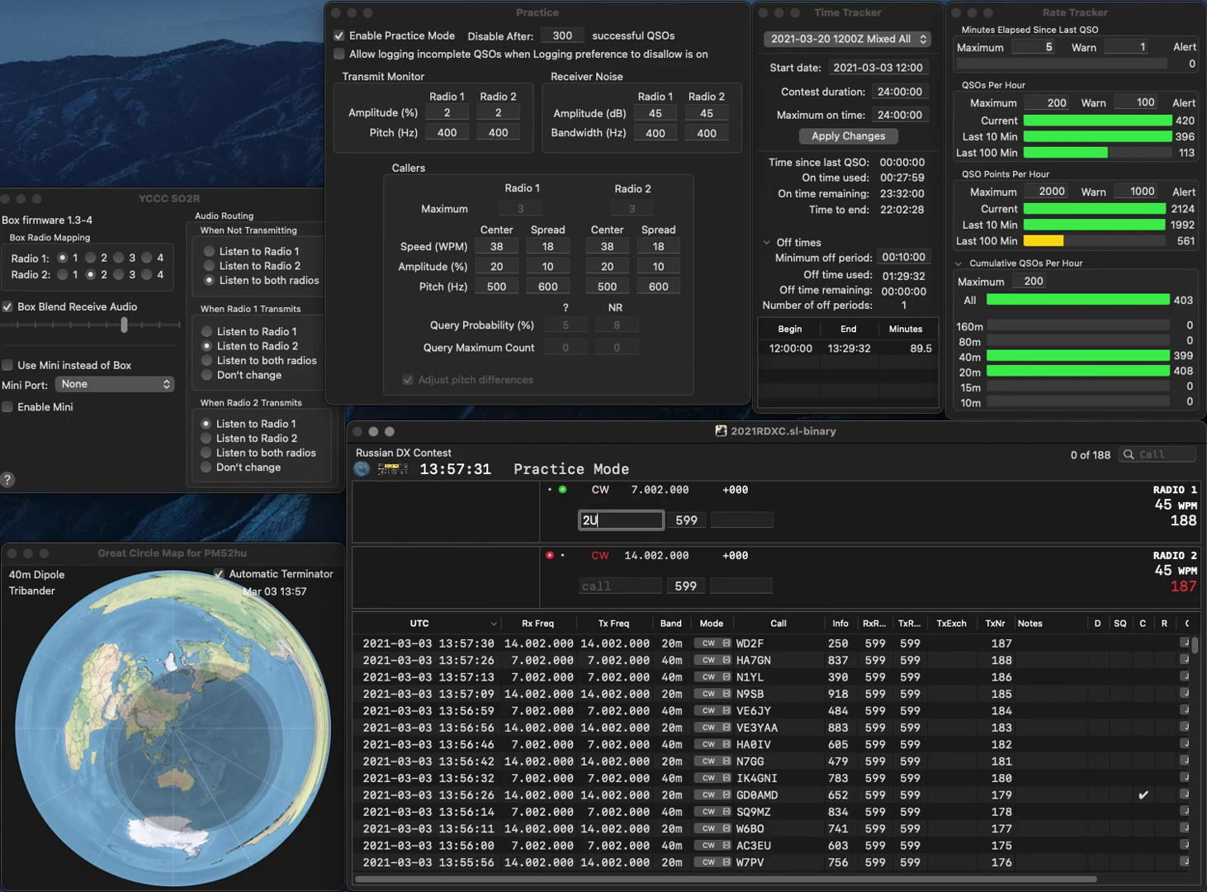
{"action": "type", "text": "CW"}
{"action": "key", "text": "Home"}
{"action": "type", "text": "K"}
{"action": "key", "text": "Return"}
{"action": "type", "text": "KC2F"}
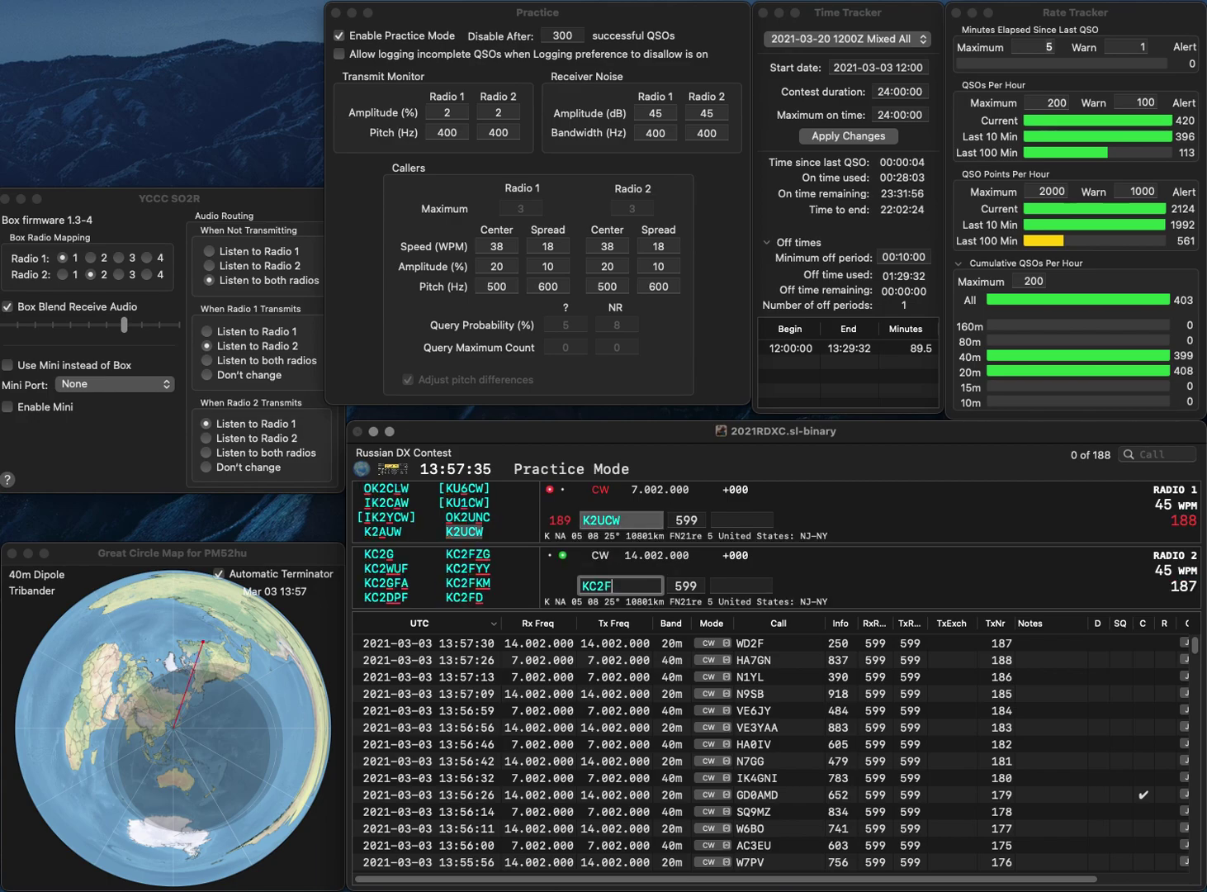
{"action": "type", "text": "KM"}
{"action": "key", "text": "Return"}
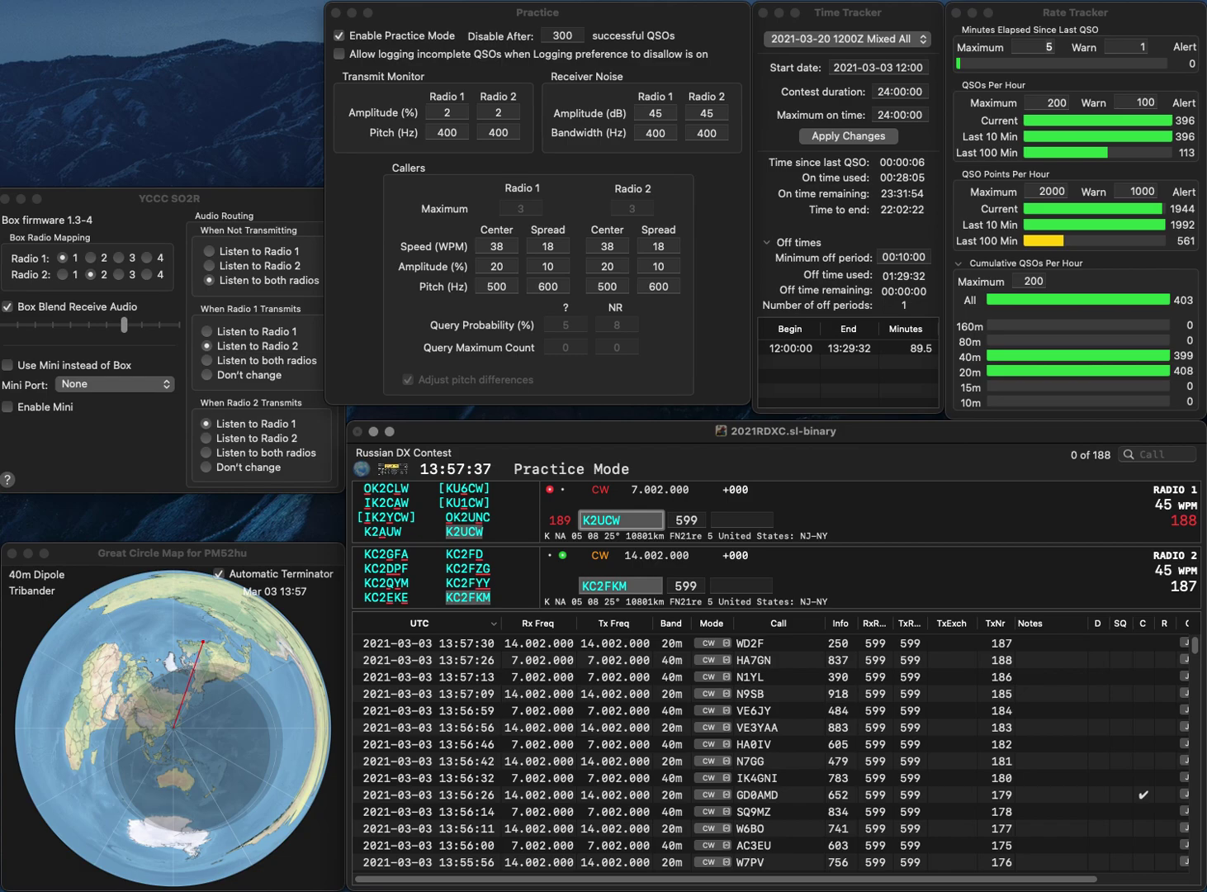
{"action": "key", "text": "space"}
{"action": "type", "text": "639"}
{"action": "key", "text": "Return"}
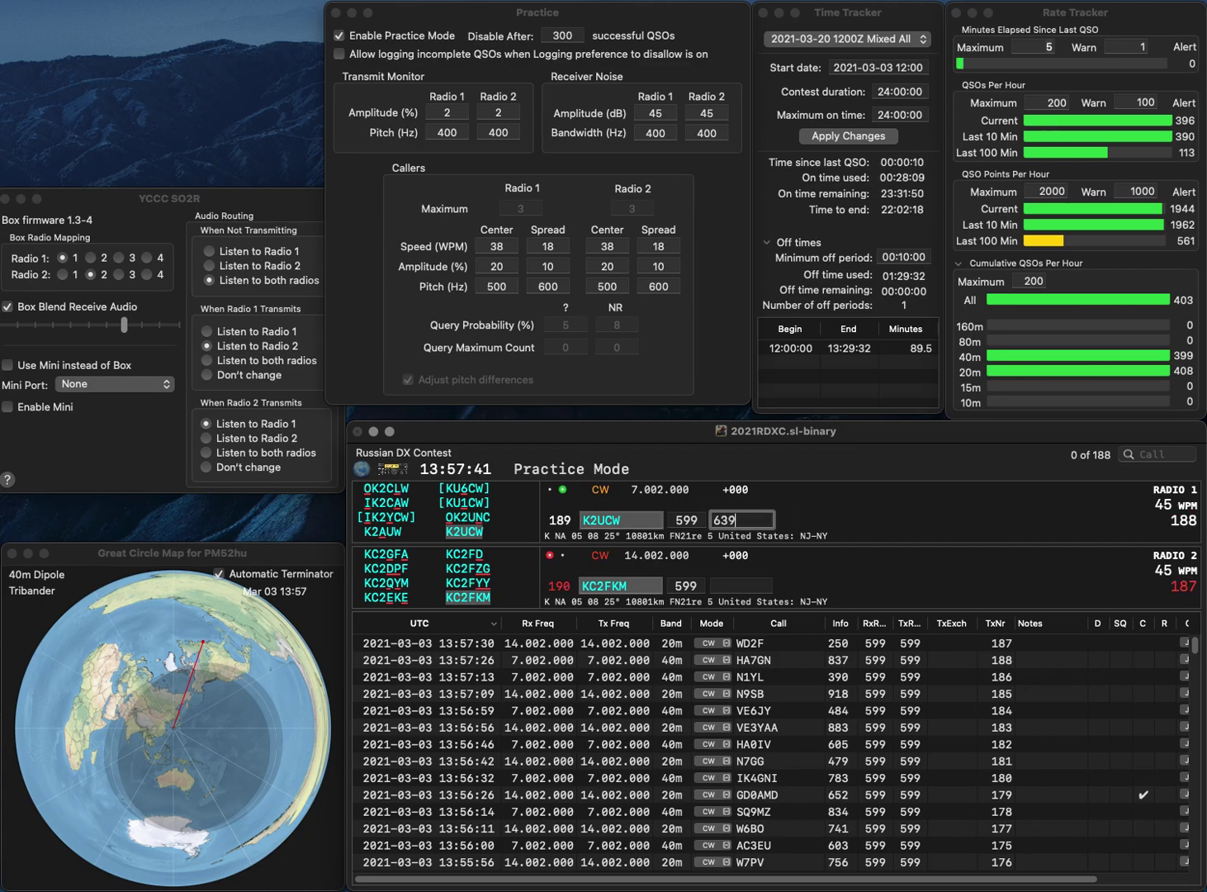
{"action": "key", "text": "Tab"}
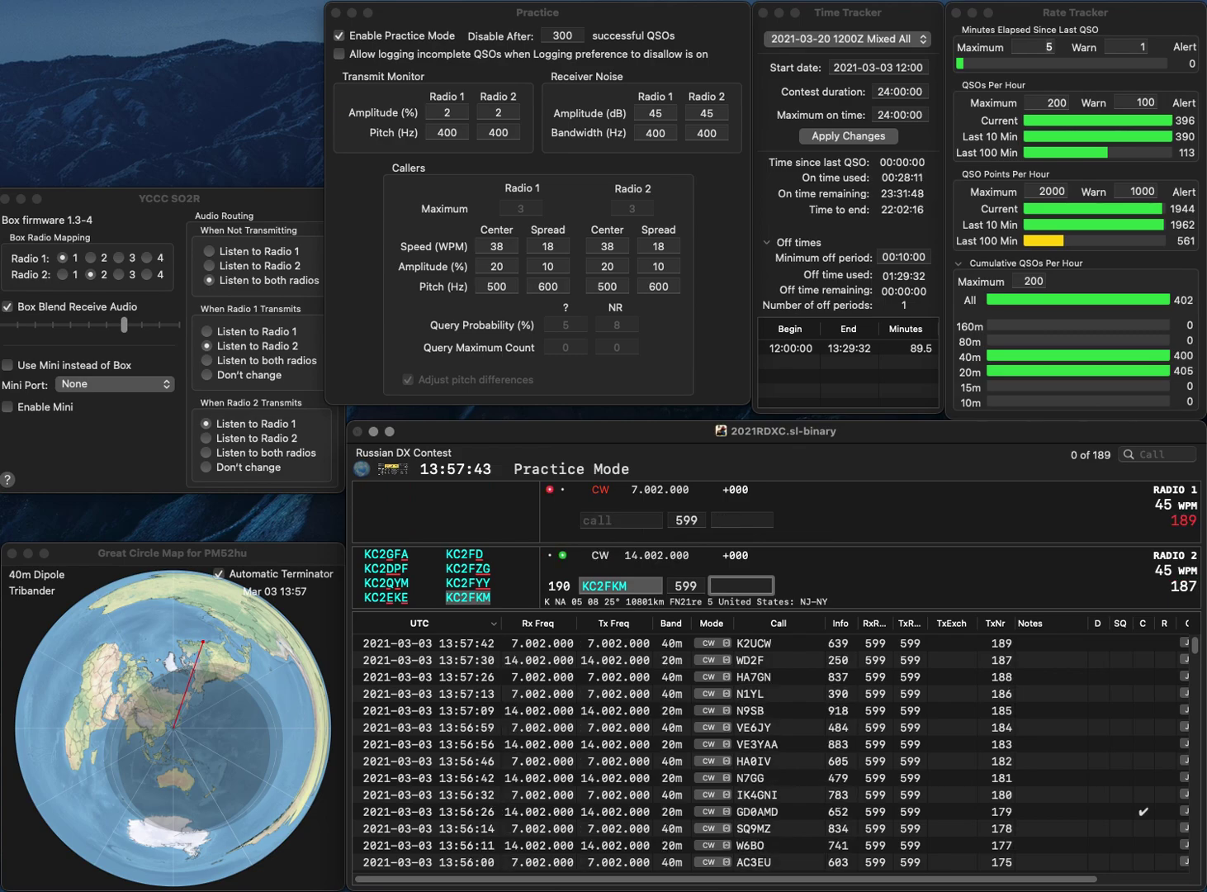
{"action": "type", "text": "844"}
{"action": "key", "text": "Return"}
Send to the partial call 1M on Radio 1, completing it as WW1M, and to DA0DOM on Radio 2
{"action": "type", "text": "1M"}
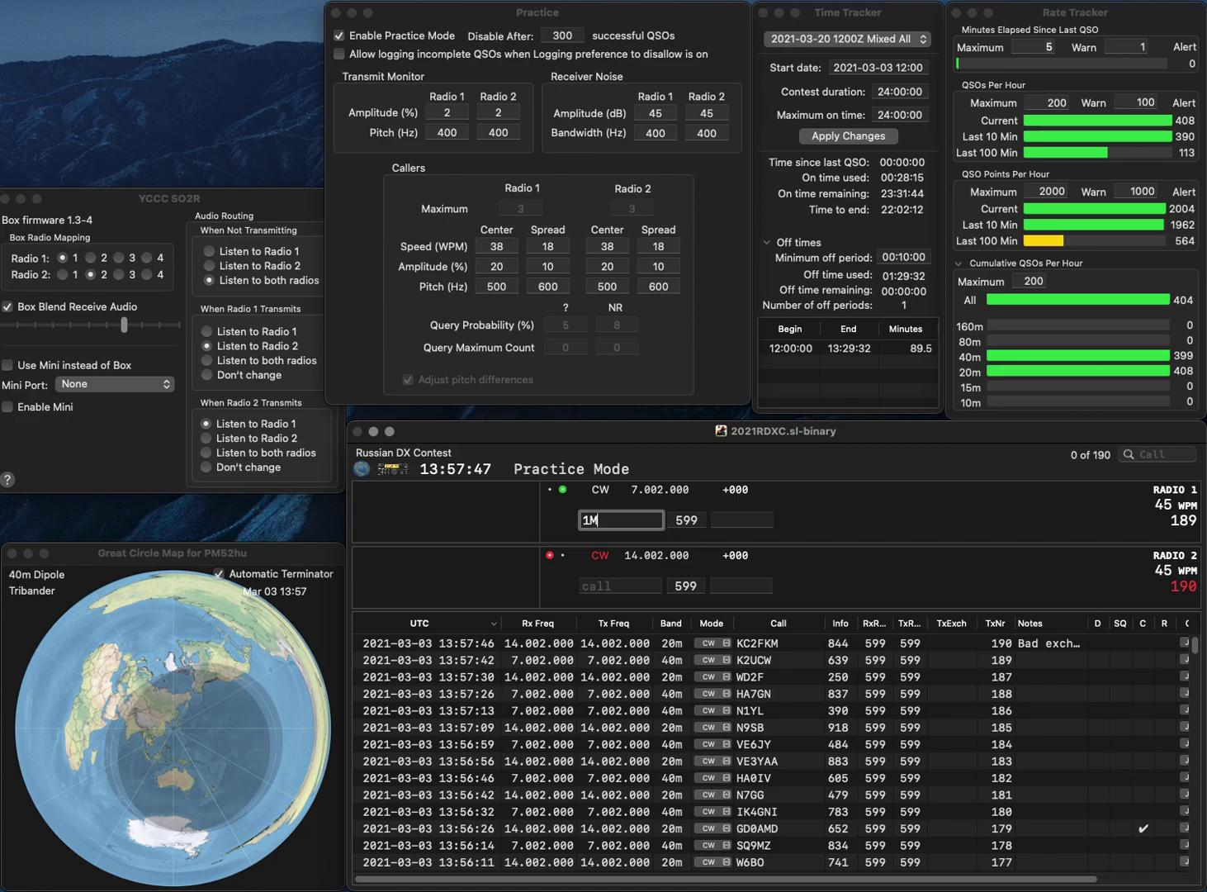
{"action": "key", "text": "Return"}
{"action": "type", "text": "DA0DOM"}
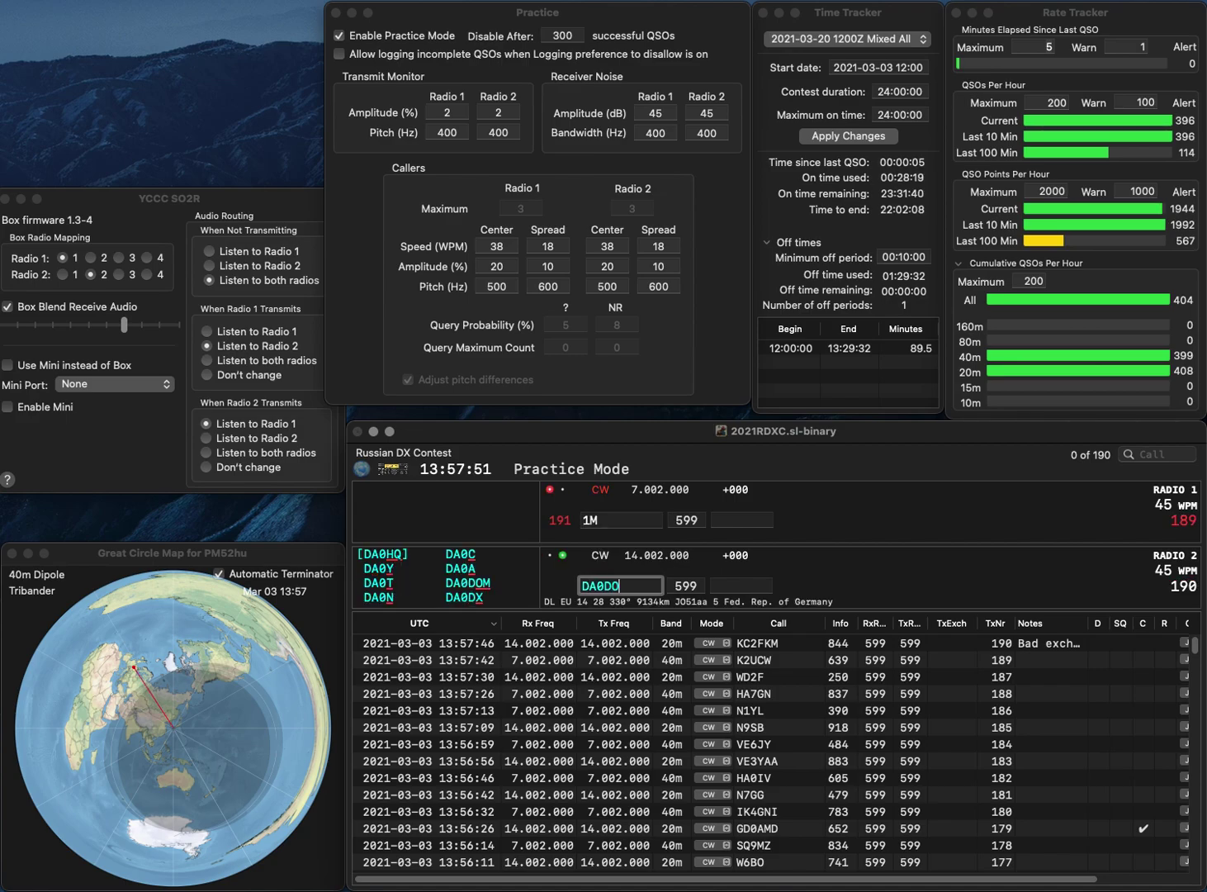
{"action": "key", "text": "Return"}
{"action": "type", "text": "WW"}
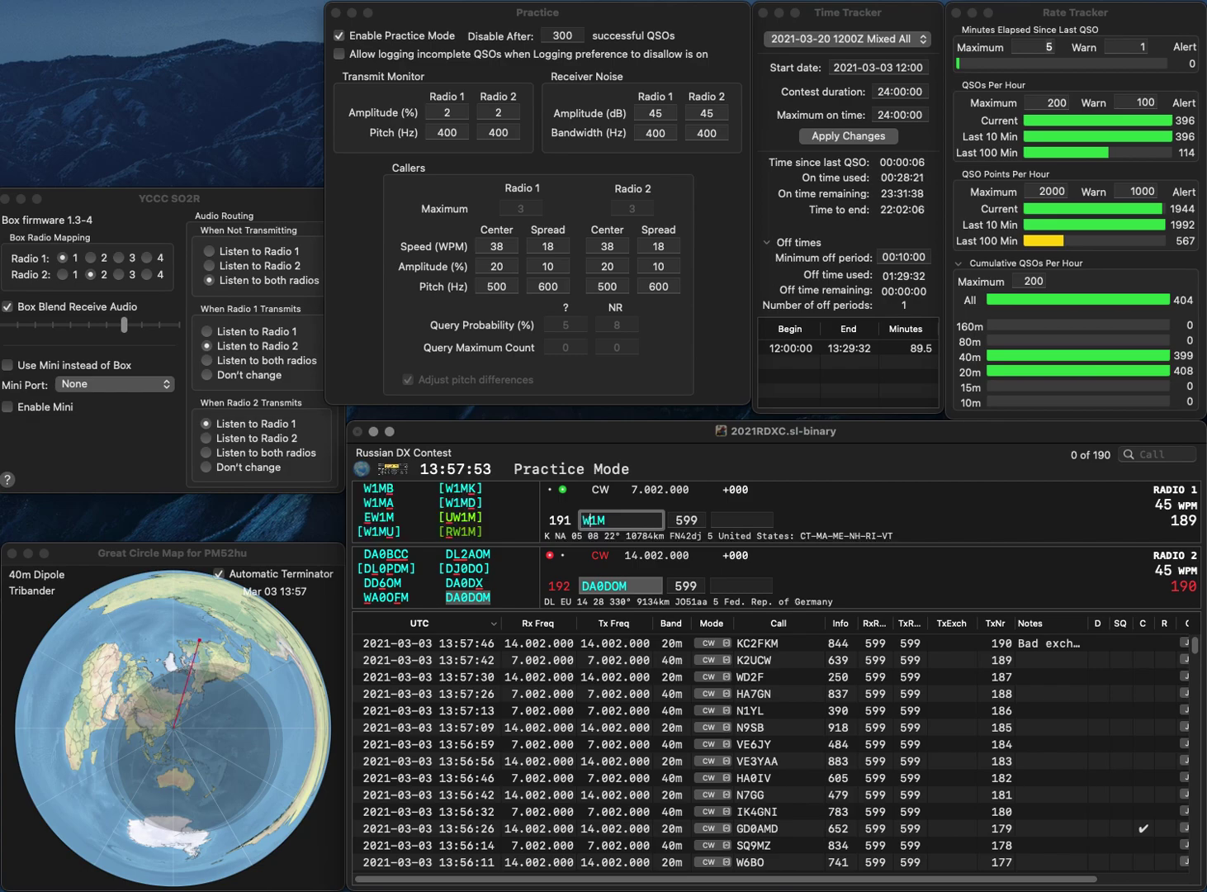
{"action": "key", "text": "Return"}
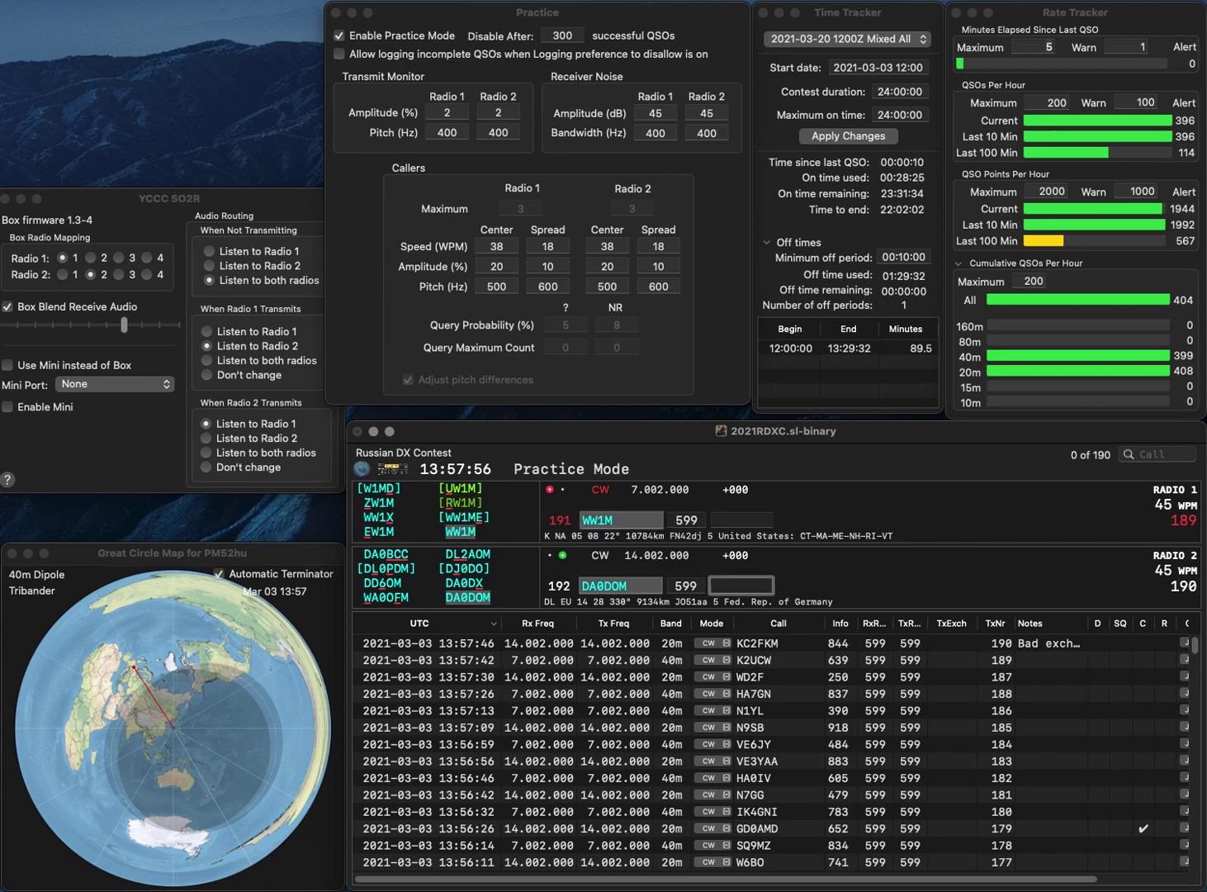
Log DA0DOM on Radio 2 with exchange 786 and WW1M on Radio 1 with exchange 170
{"action": "type", "text": "786"}
{"action": "key", "text": "Return"}
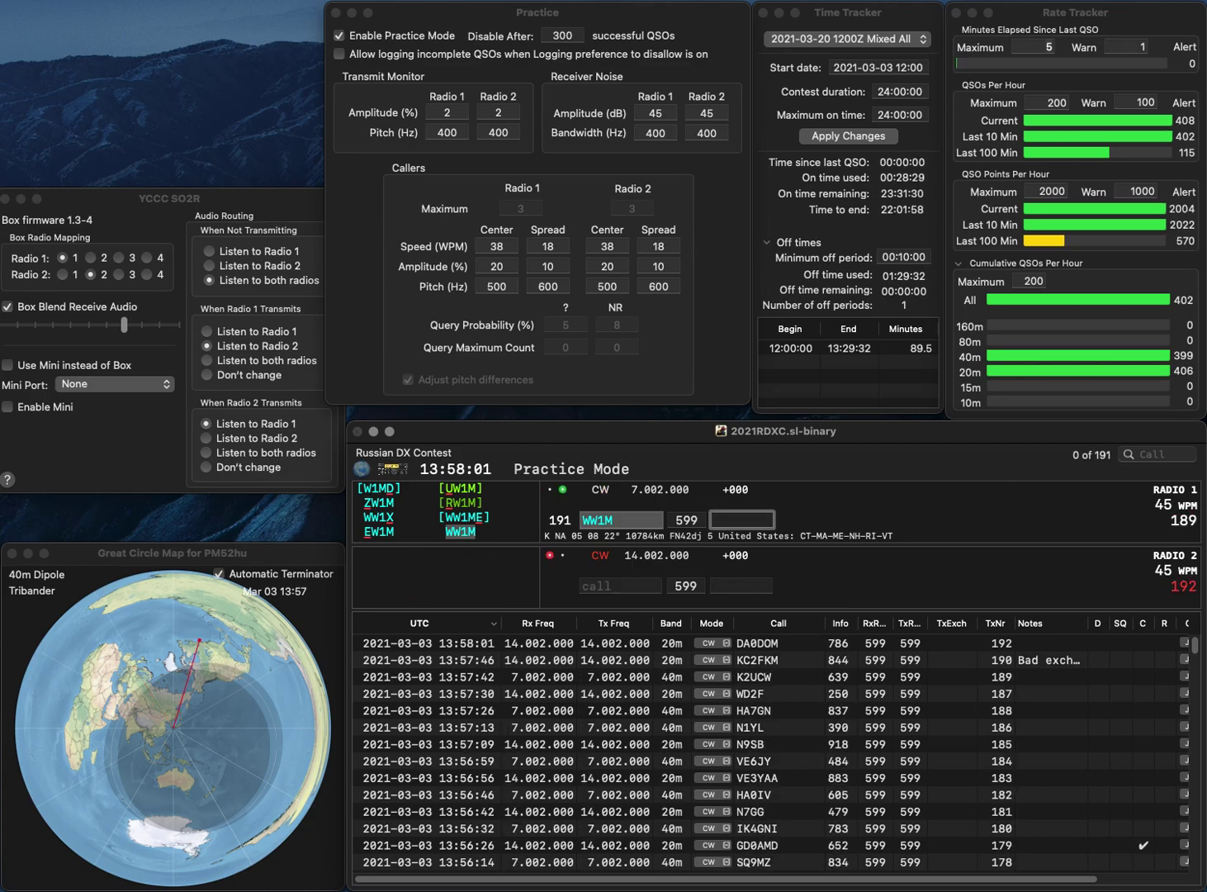
{"action": "type", "text": "170"}
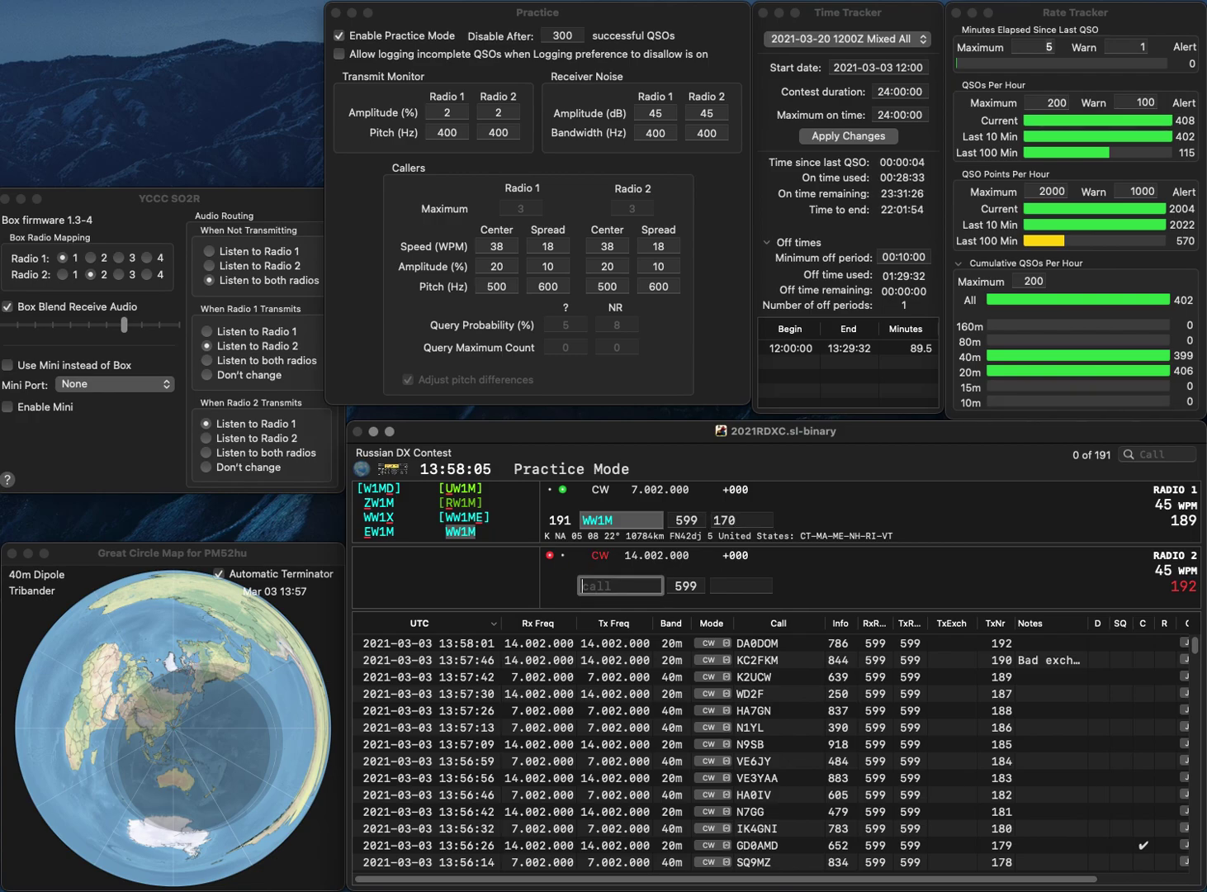
{"action": "key", "text": "Return"}
{"action": "type", "text": "C2JN"}
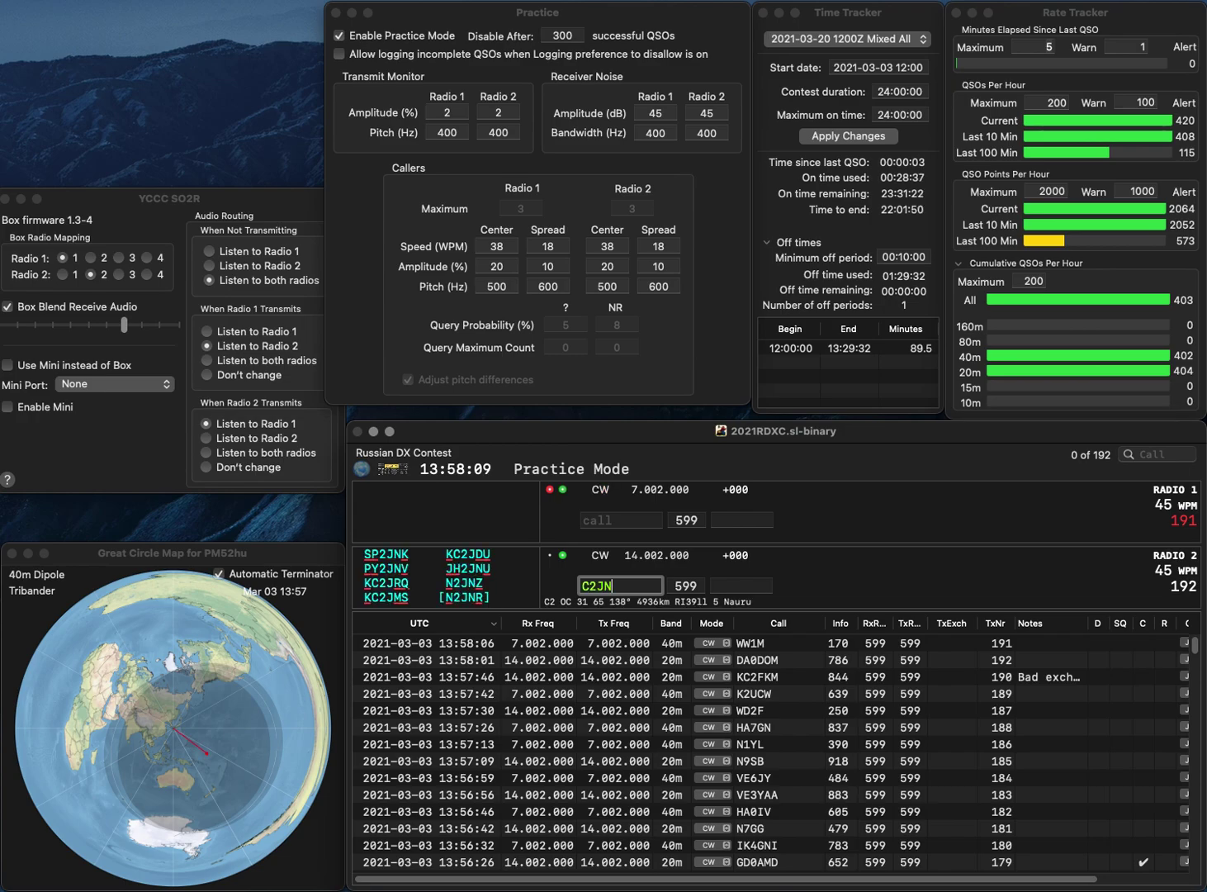
{"action": "type", "text": "YR"}
{"action": "key", "text": "Return"}
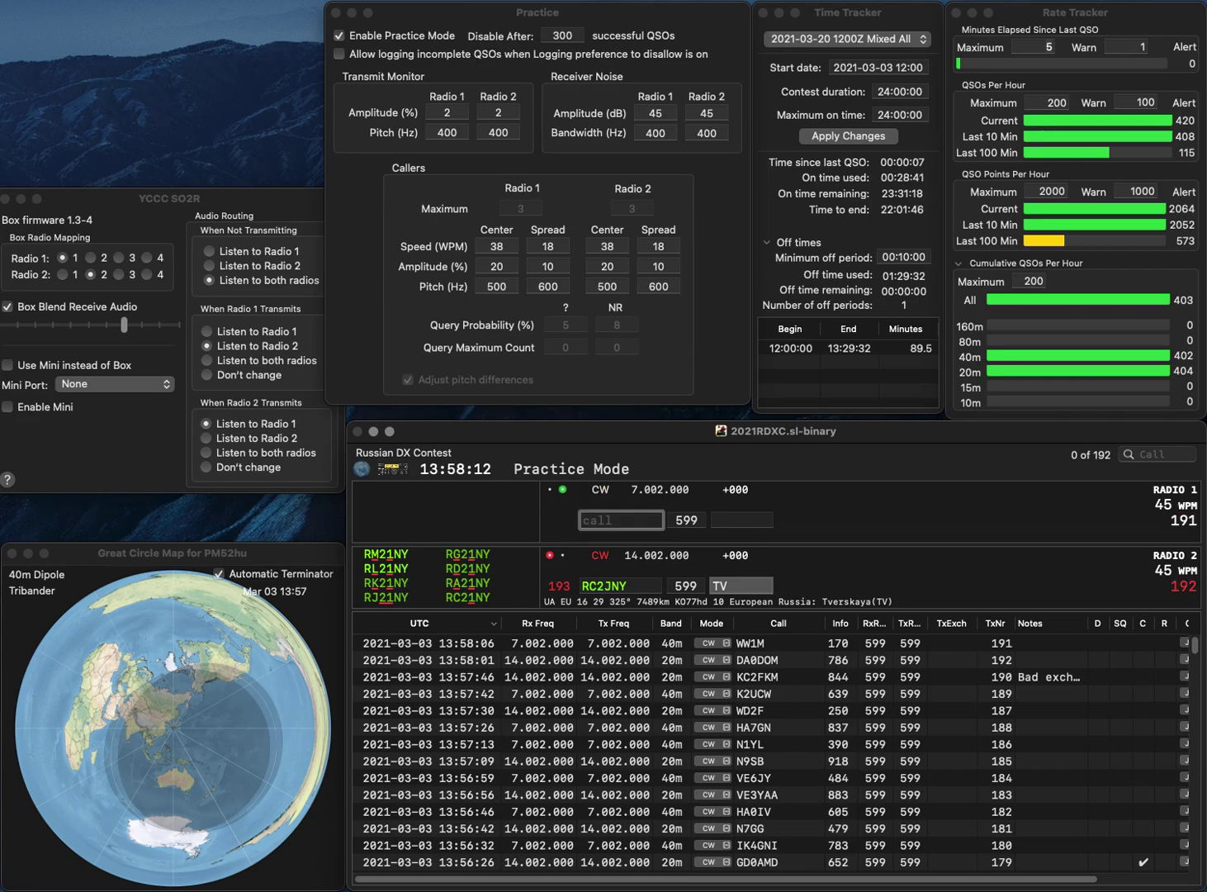
Send to LZ1A on Radio 1 and correct the Radio 2 call to RC21NY, sending to it again
{"action": "type", "text": "LZ1A"}
{"action": "key", "text": "Return"}
{"action": "key", "text": "Delete"}
{"action": "type", "text": "1"}
{"action": "key", "text": "Return"}
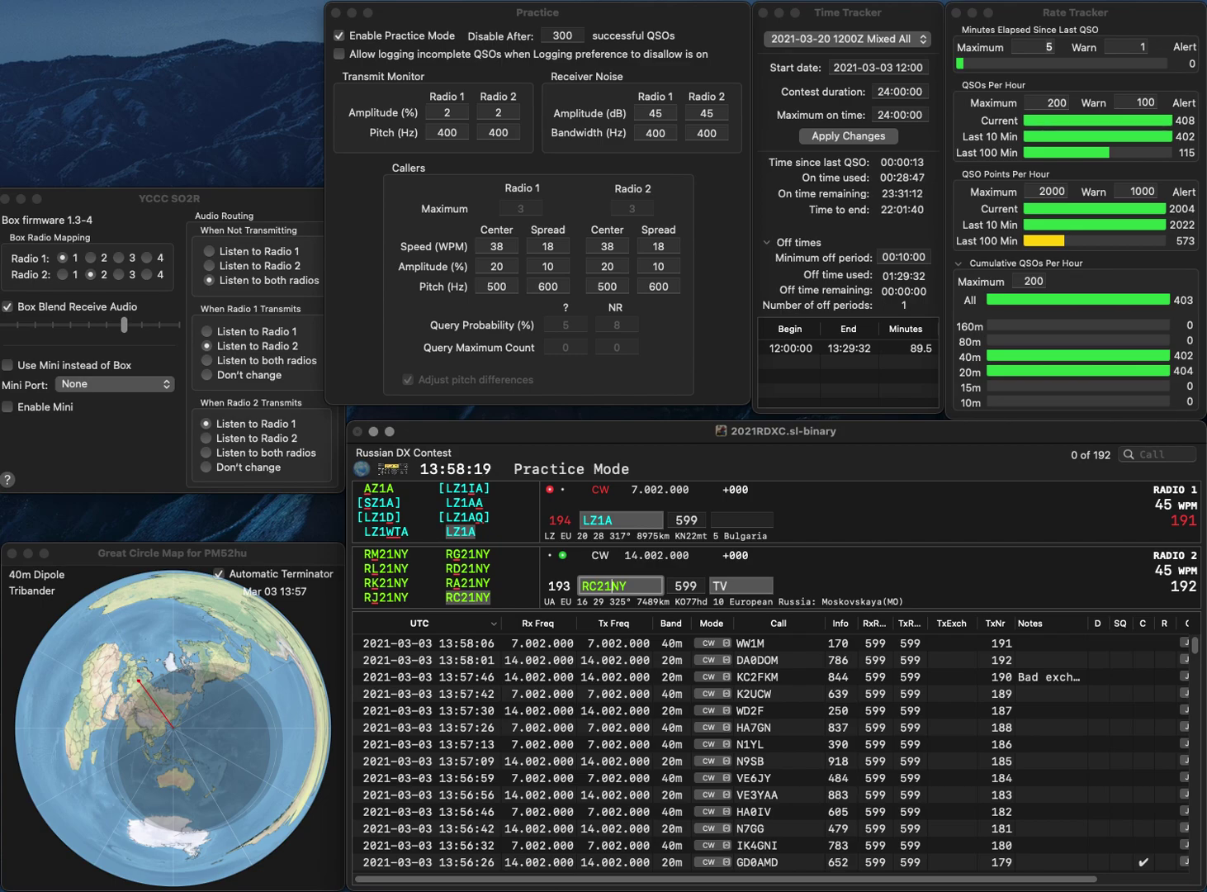
{"action": "key", "text": "Return"}
{"action": "key", "text": "space"}
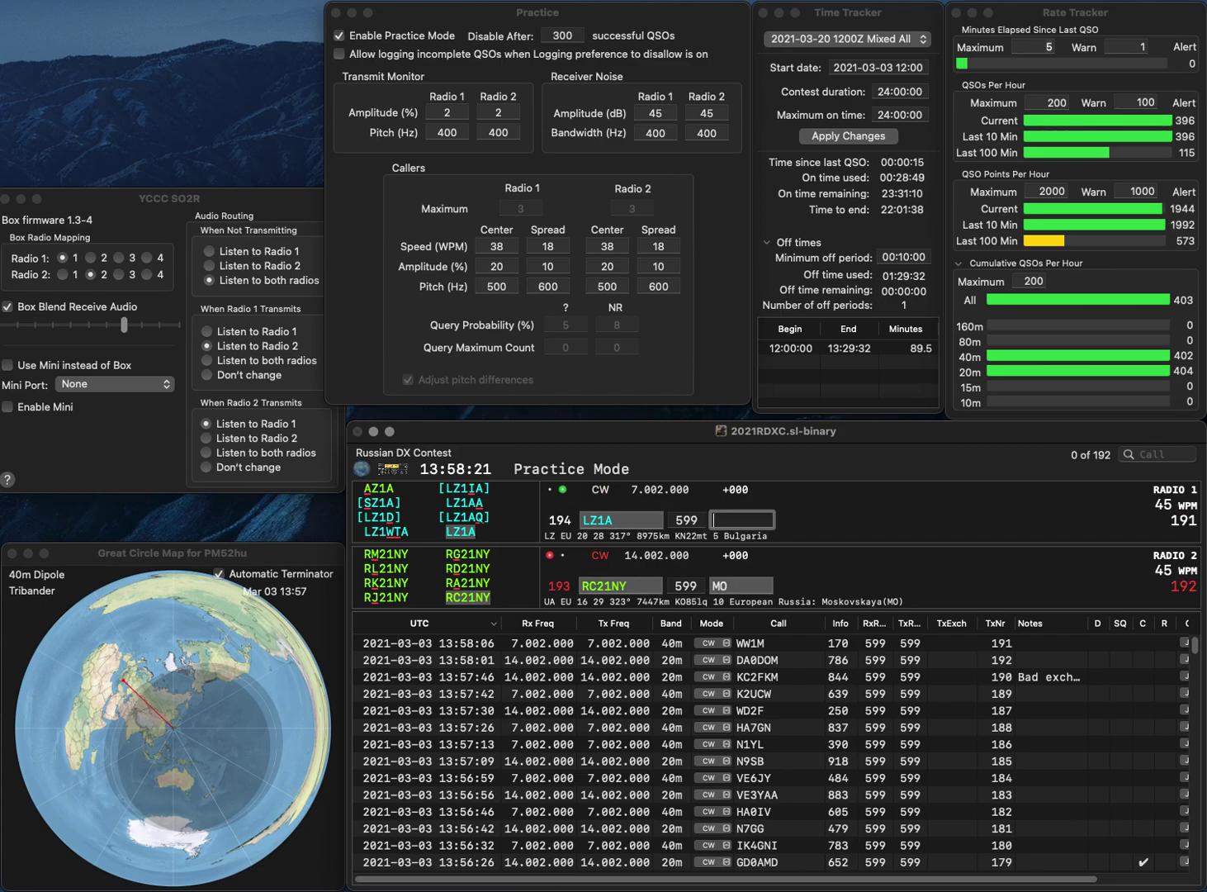
Log LZ1A on Radio 1 with exchange 843 and RC21NY on Radio 2 with exchange MO
{"action": "type", "text": "843"}
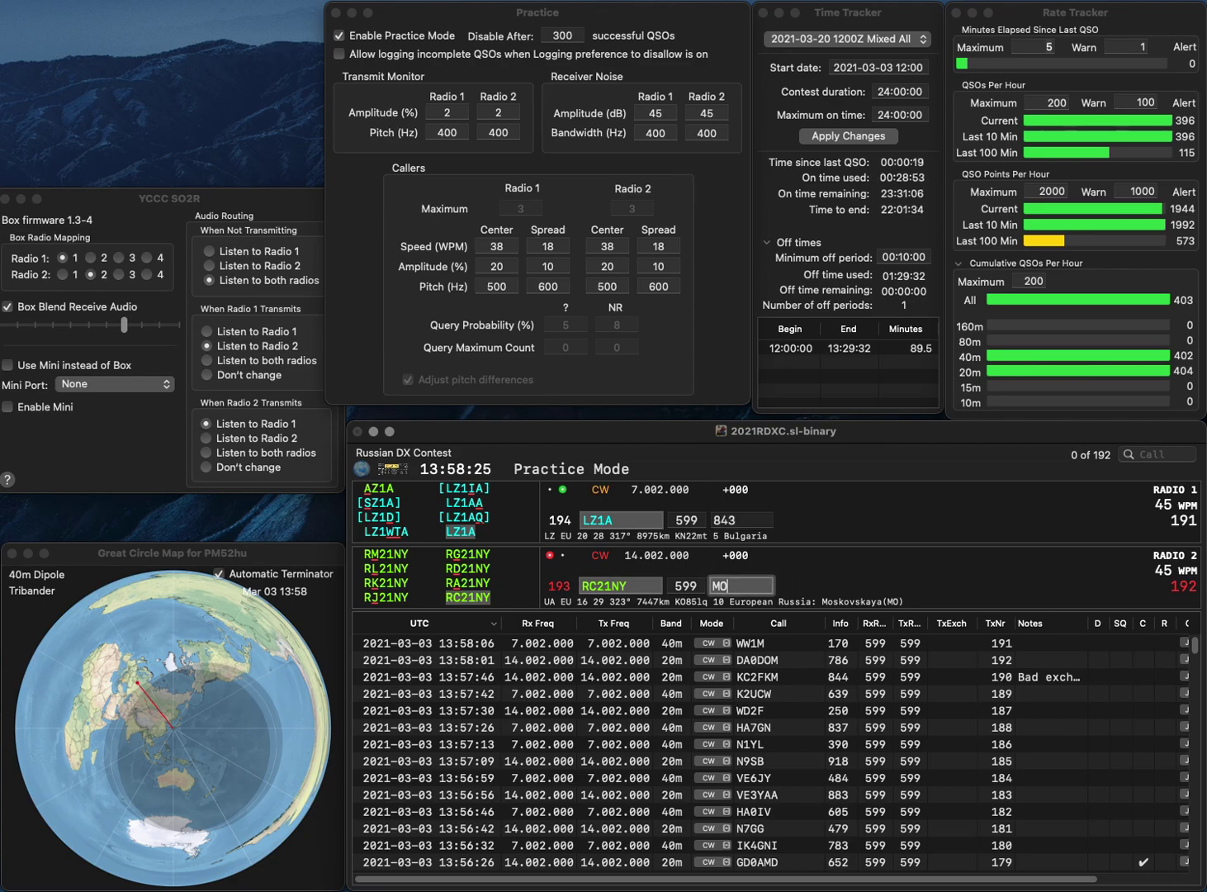
{"action": "key", "text": "Return"}
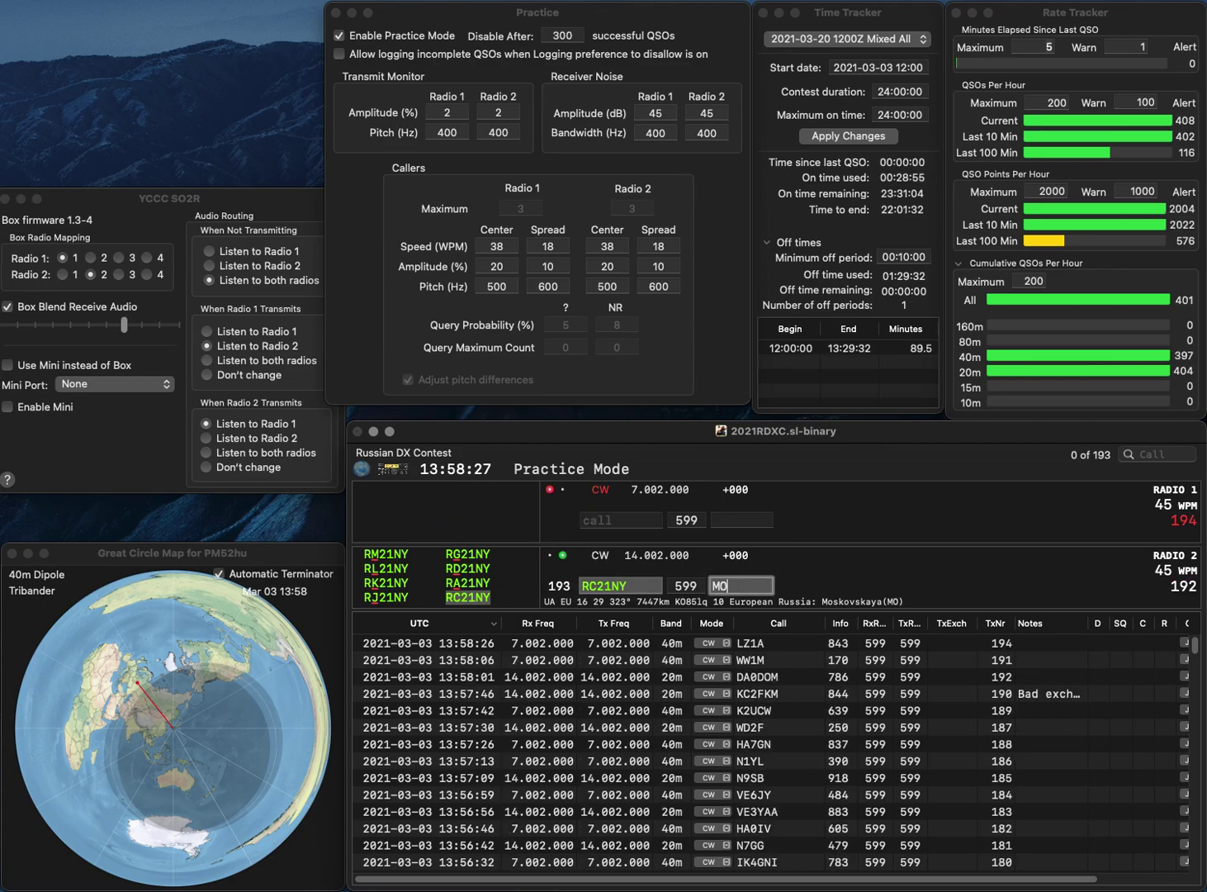
{"action": "key", "text": "Return"}
Send to CO2AJ on Radio 1 and to the partial call 2WW on Radio 2
{"action": "type", "text": "C"}
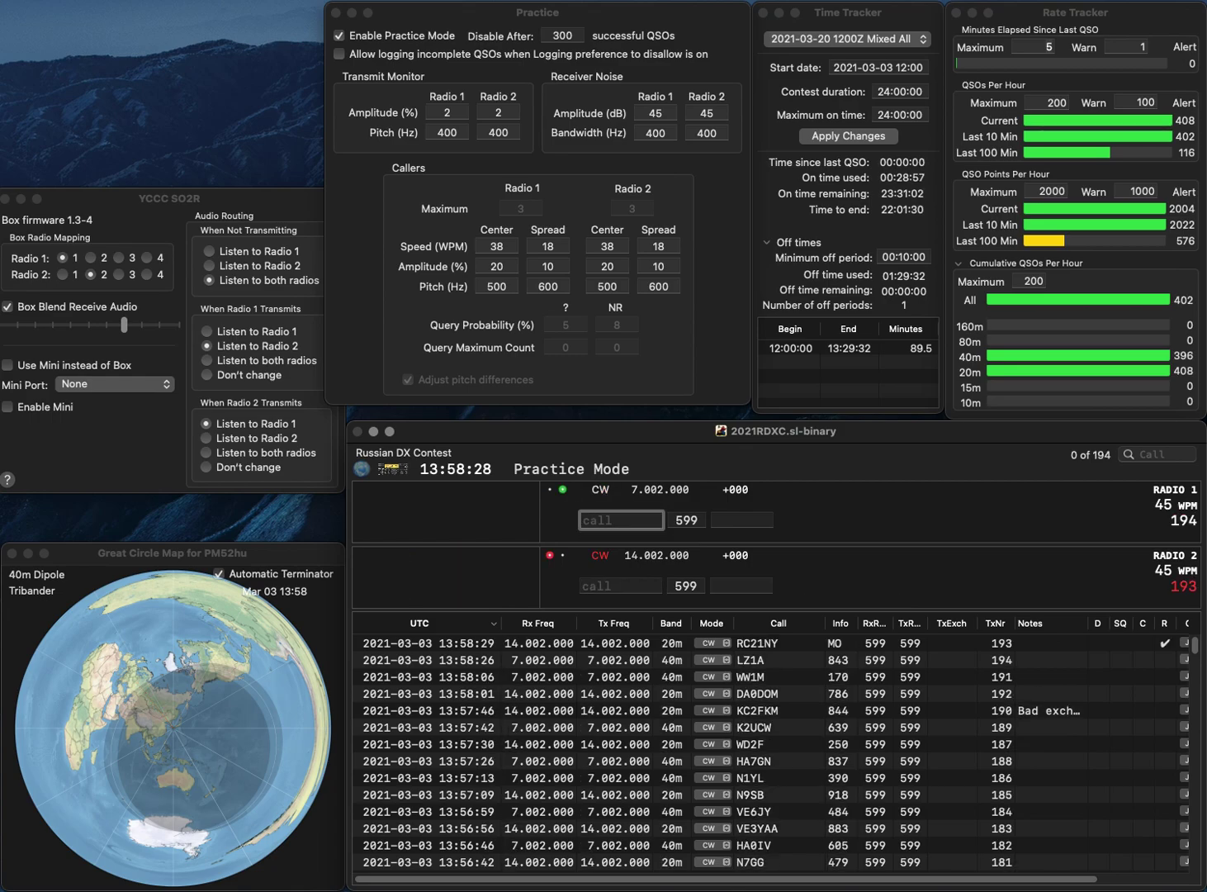
{"action": "type", "text": "O2AJ"}
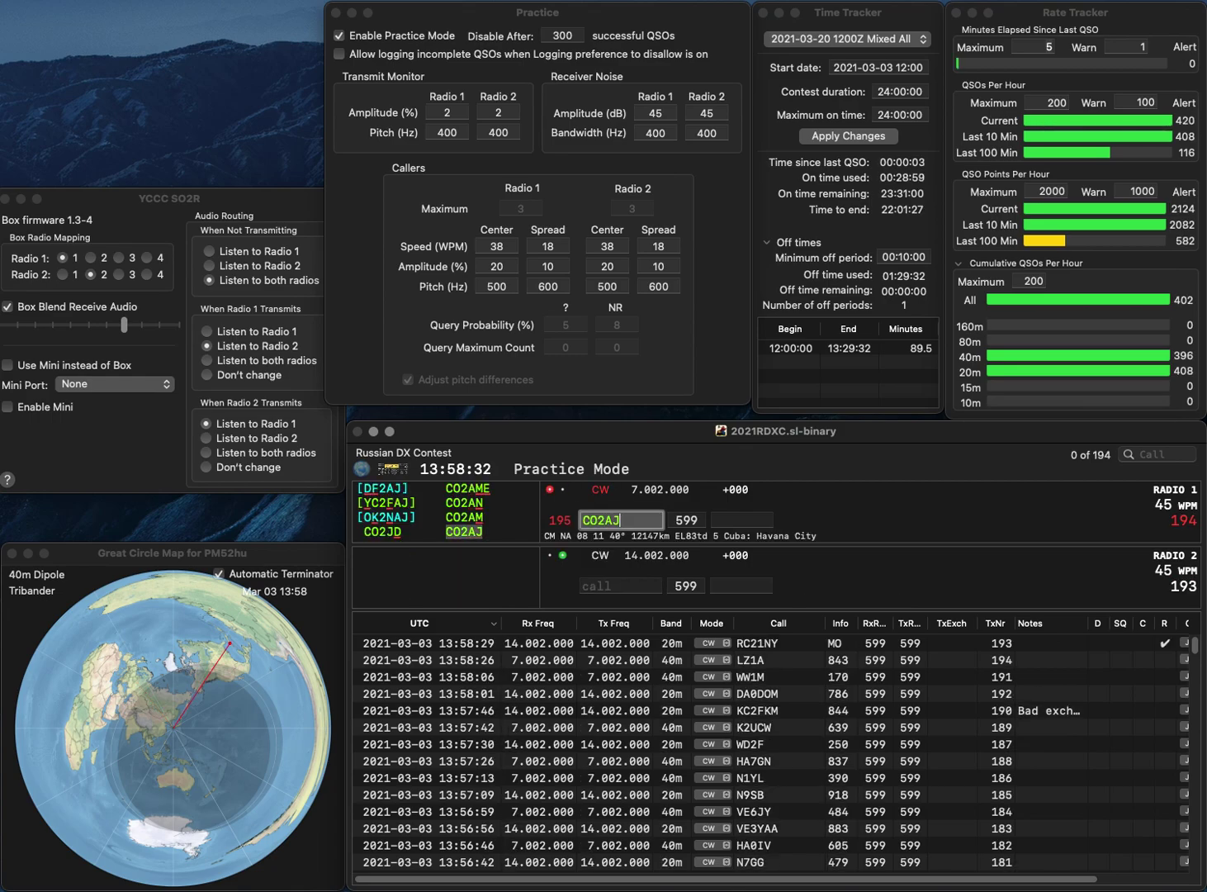
{"action": "key", "text": "Return"}
{"action": "type", "text": "WW"}
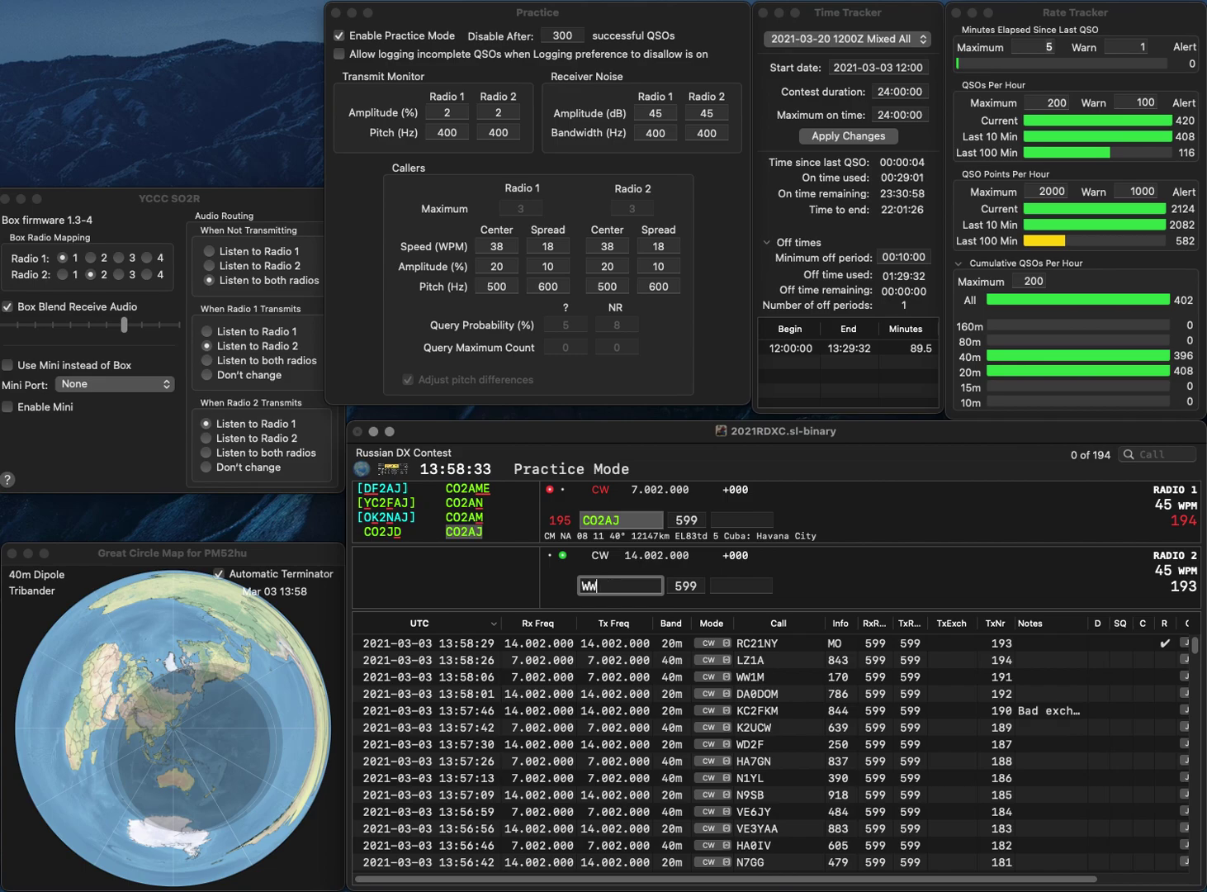
{"action": "type", "text": "2"}
{"action": "key", "text": "Return"}
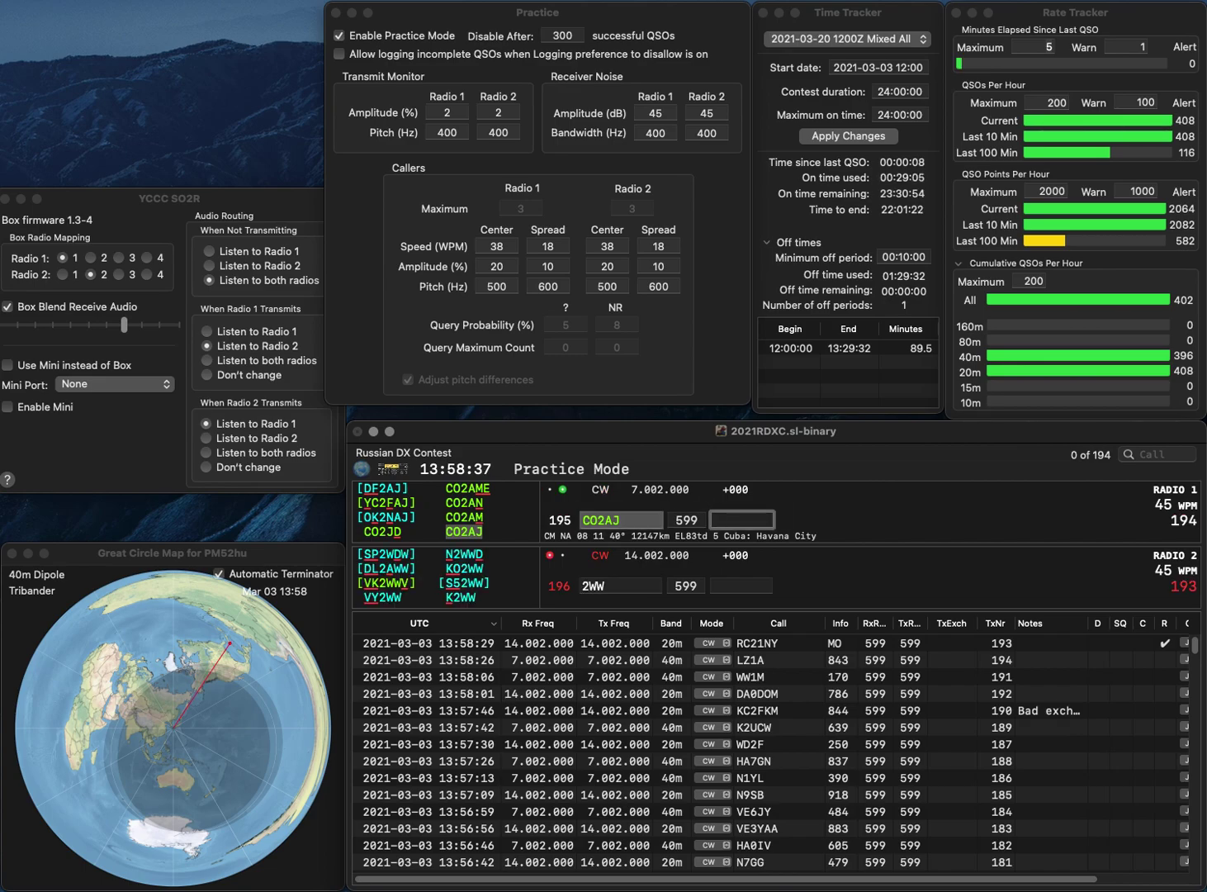
Log CO2AJ on Radio 1 with exchange 406 and complete the partial call on Radio 2 as K3WW, sending to it
{"action": "type", "text": "406"}
{"action": "key", "text": "Return"}
{"action": "type", "text": "K"}
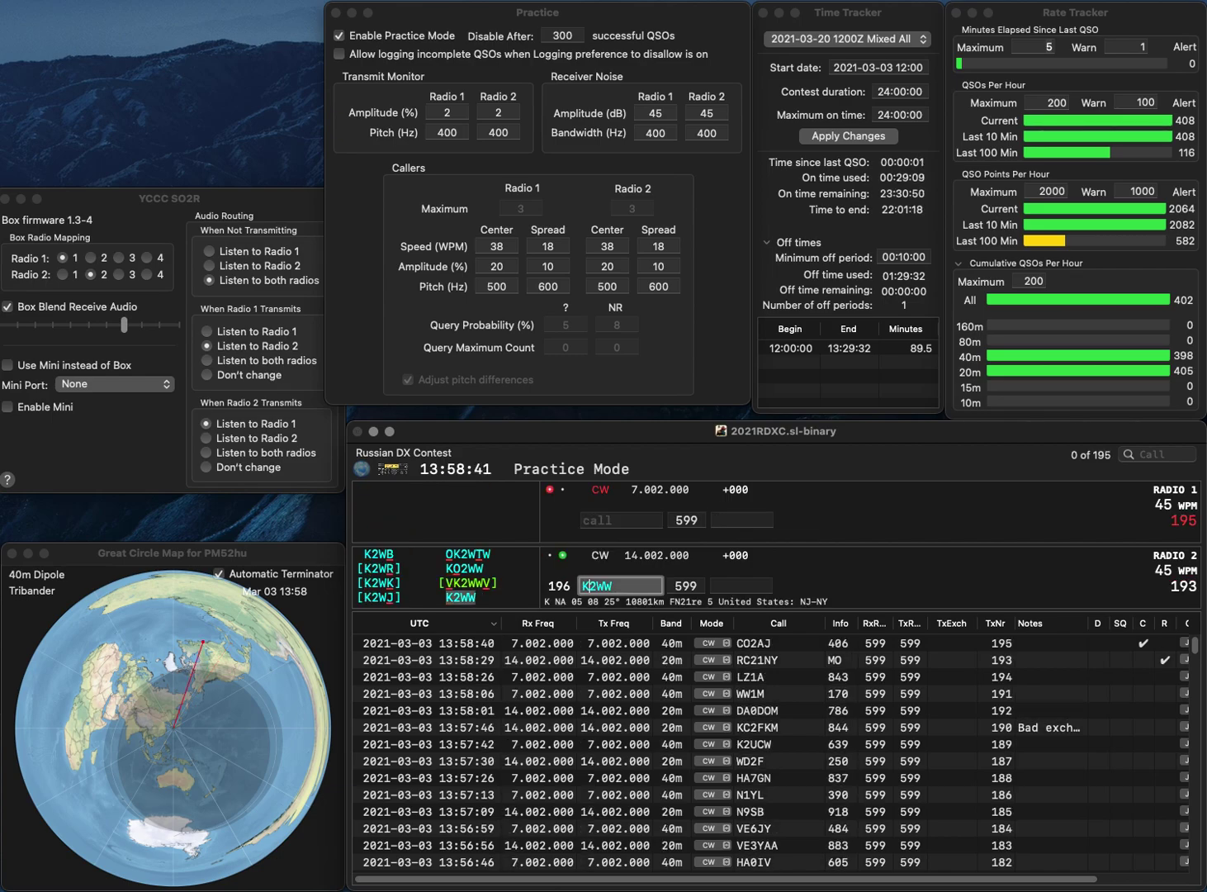
{"action": "key", "text": "BackSpace"}
{"action": "type", "text": "3"}
{"action": "key", "text": "Return"}
Enter the call JA8GAK on Radio 1 and send to the station
{"action": "type", "text": "JA"}
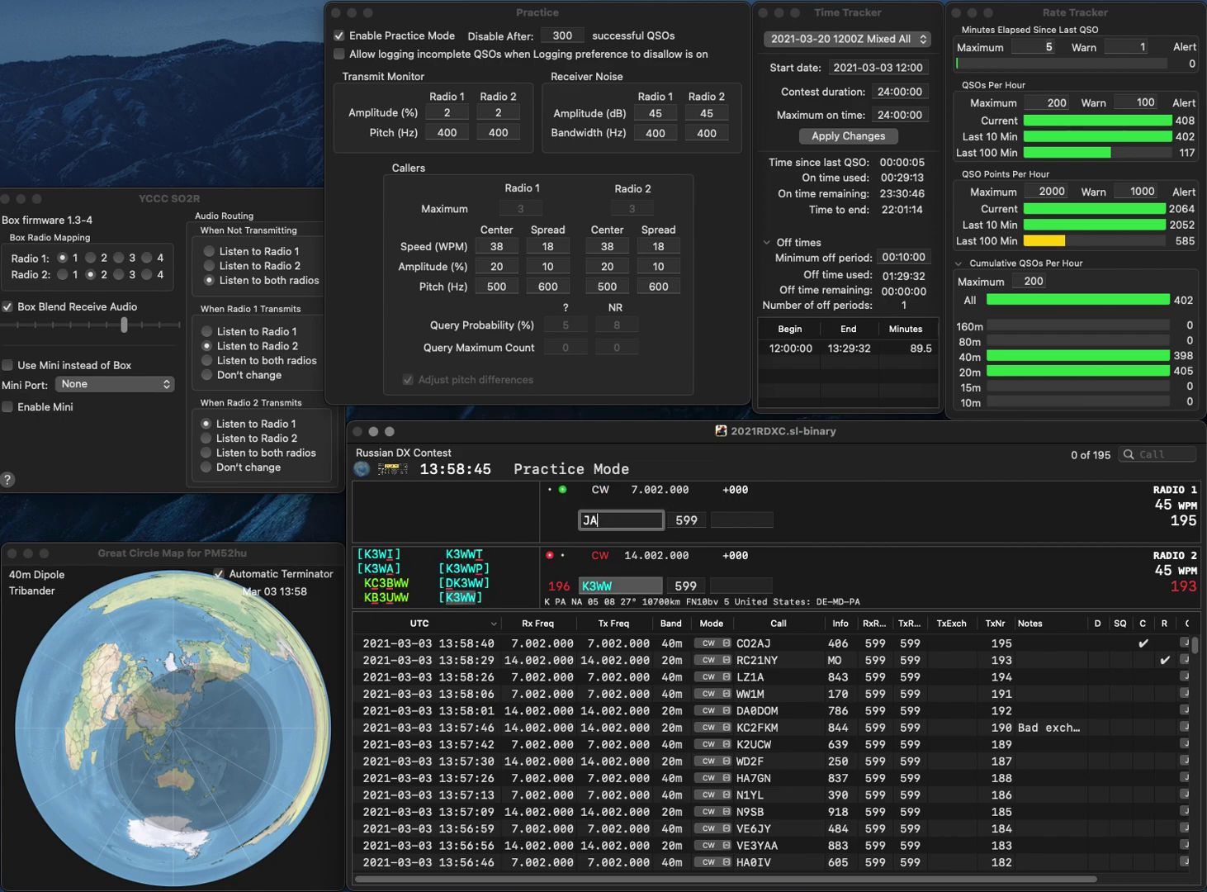
{"action": "type", "text": "8GAK"}
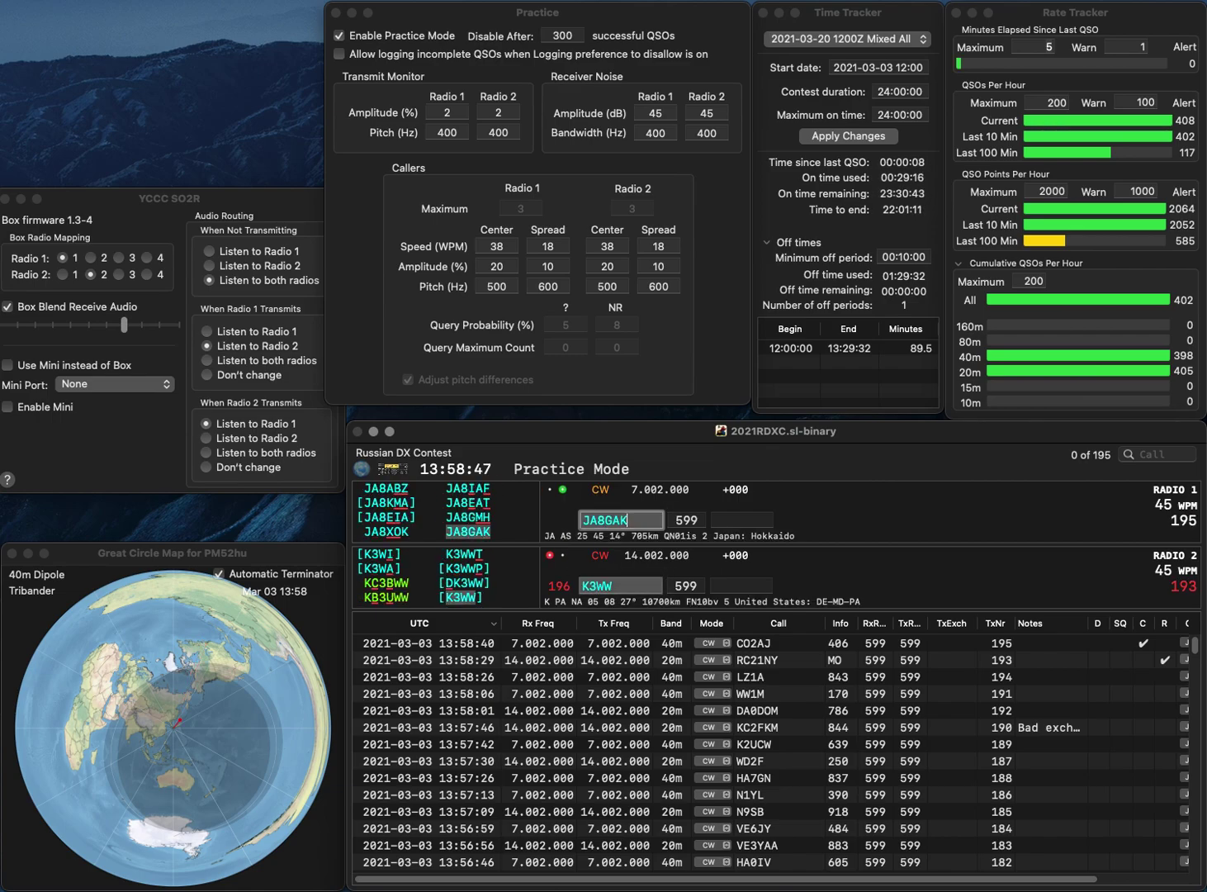
{"action": "key", "text": "Return"}
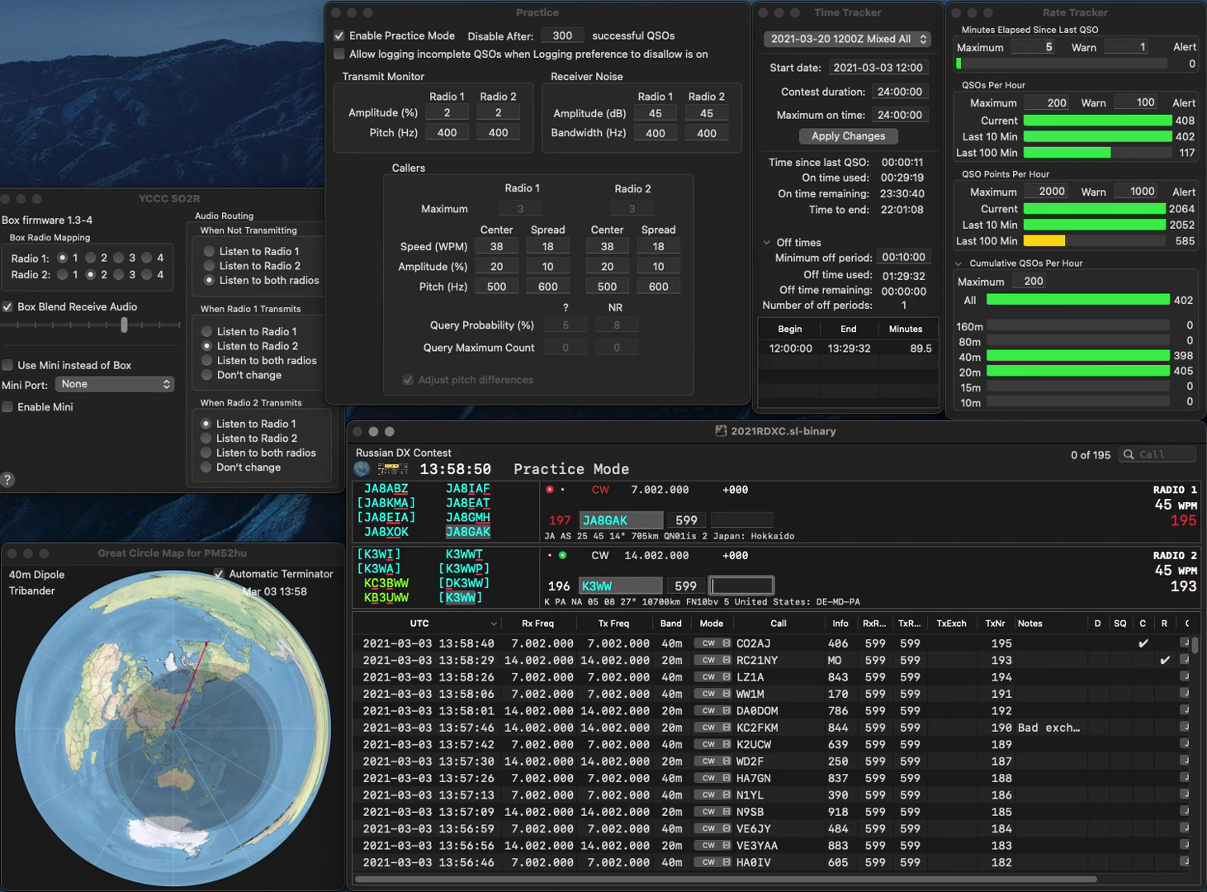
{"action": "type", "text": "556"}
{"action": "key", "text": "Return"}
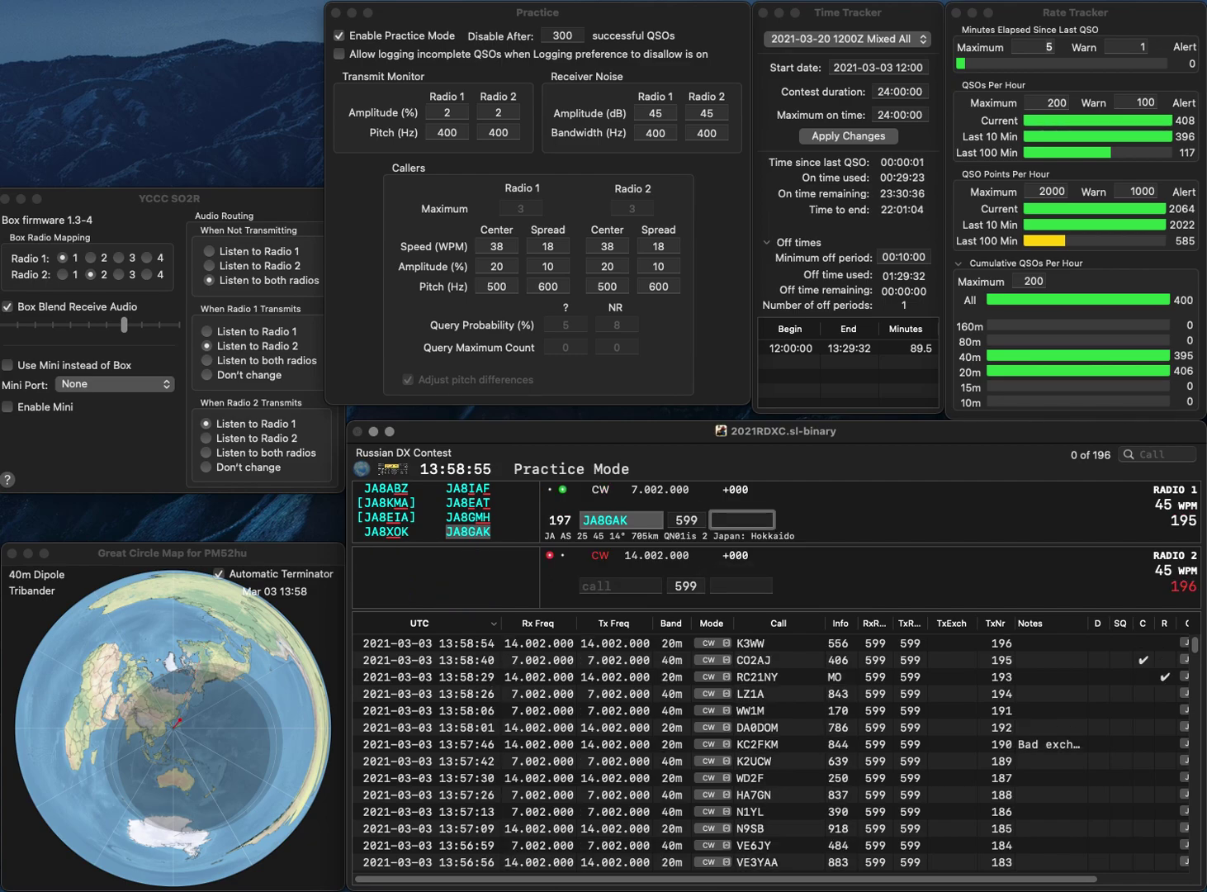
{"action": "type", "text": "924"}
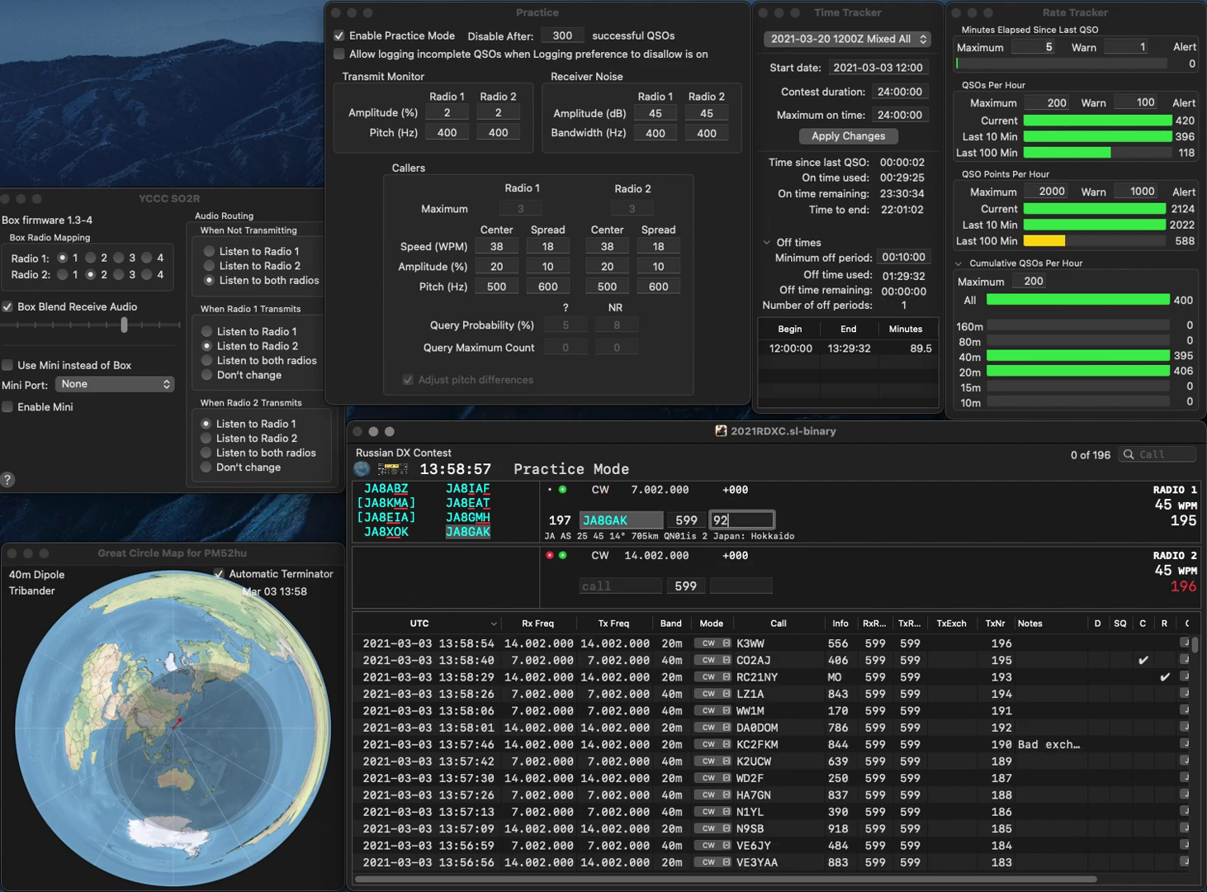
{"action": "key", "text": "Return"}
{"action": "type", "text": "OHR"}
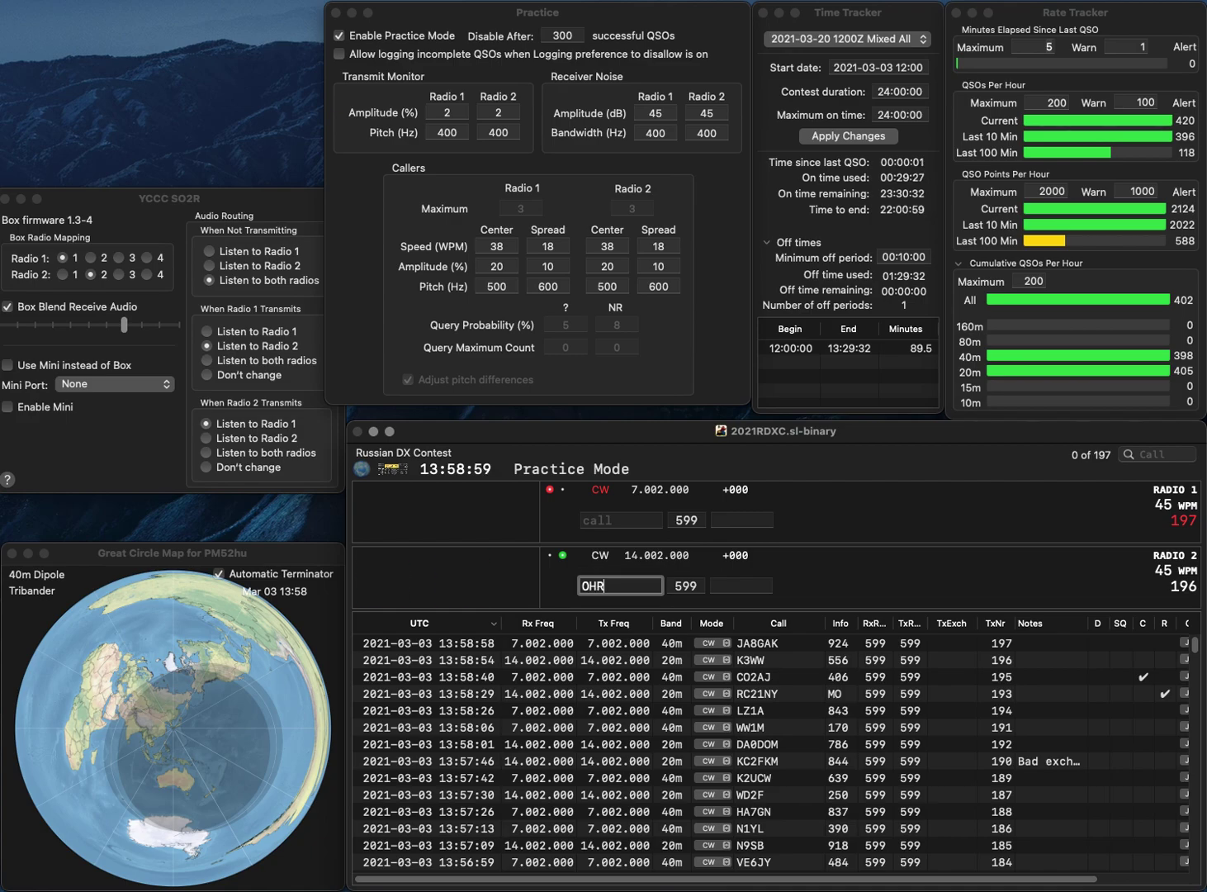
{"action": "key", "text": "Return"}
{"action": "type", "text": "W4MYA"}
{"action": "key", "text": "Return"}
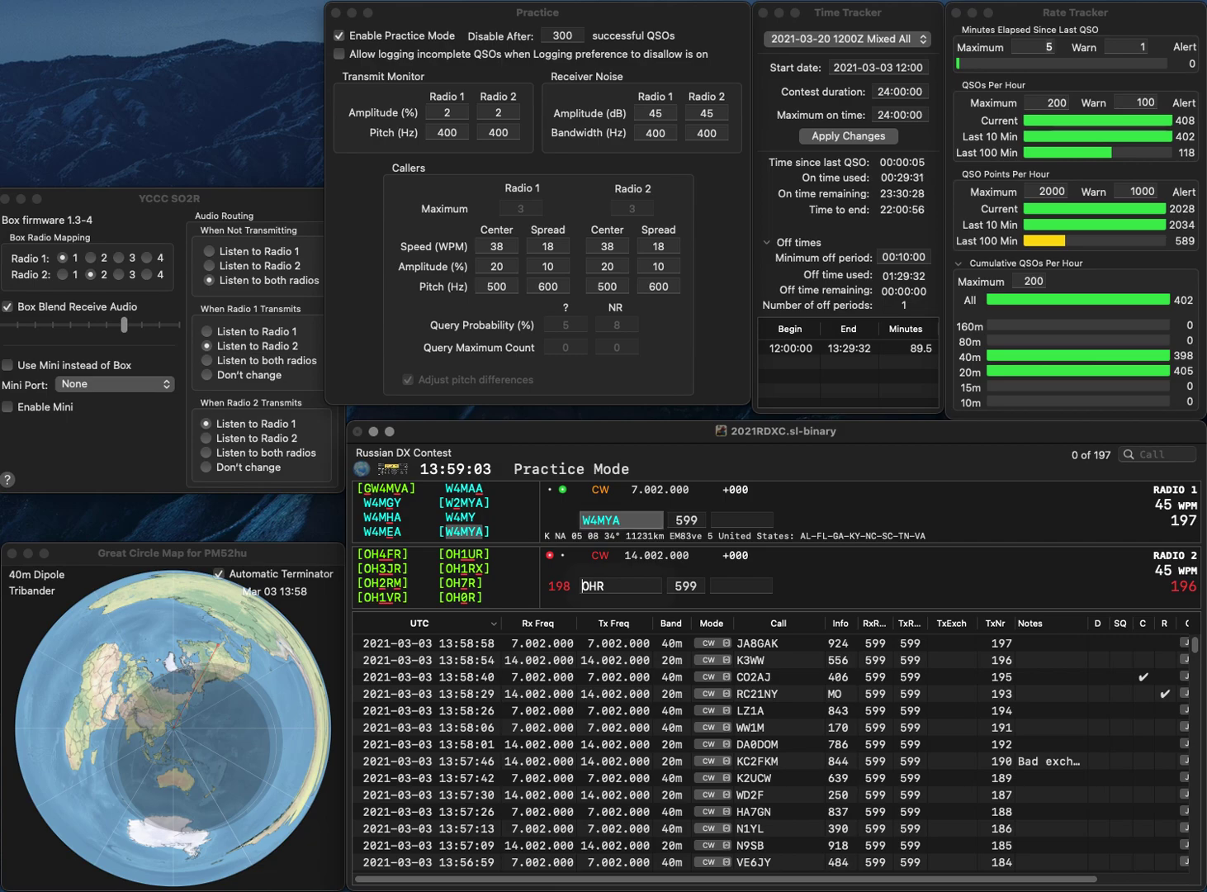
{"action": "type", "text": "KF6"}
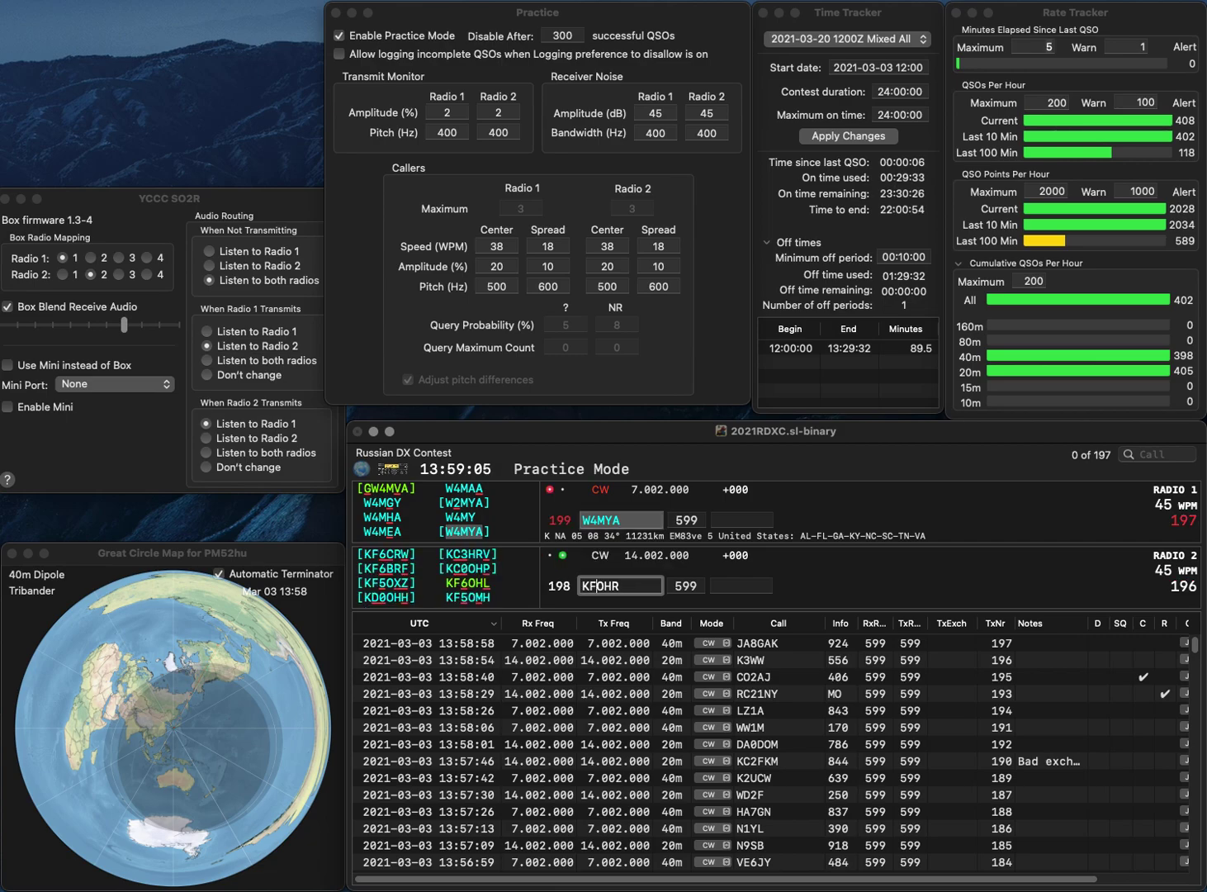
{"action": "key", "text": "BackSpace"}
{"action": "type", "text": "L"}
{"action": "key", "text": "Return"}
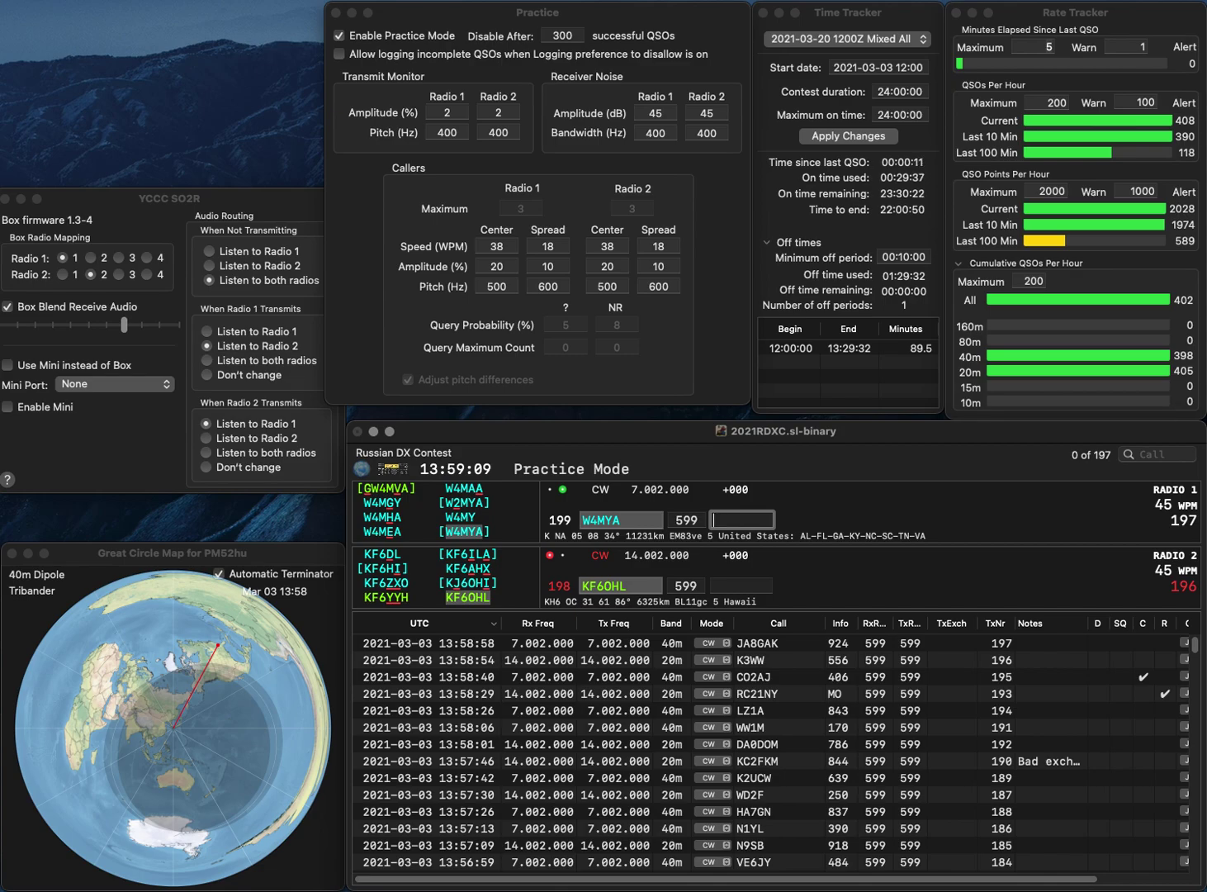
{"action": "type", "text": "984"}
{"action": "key", "text": "Return"}
{"action": "key", "text": "space"}
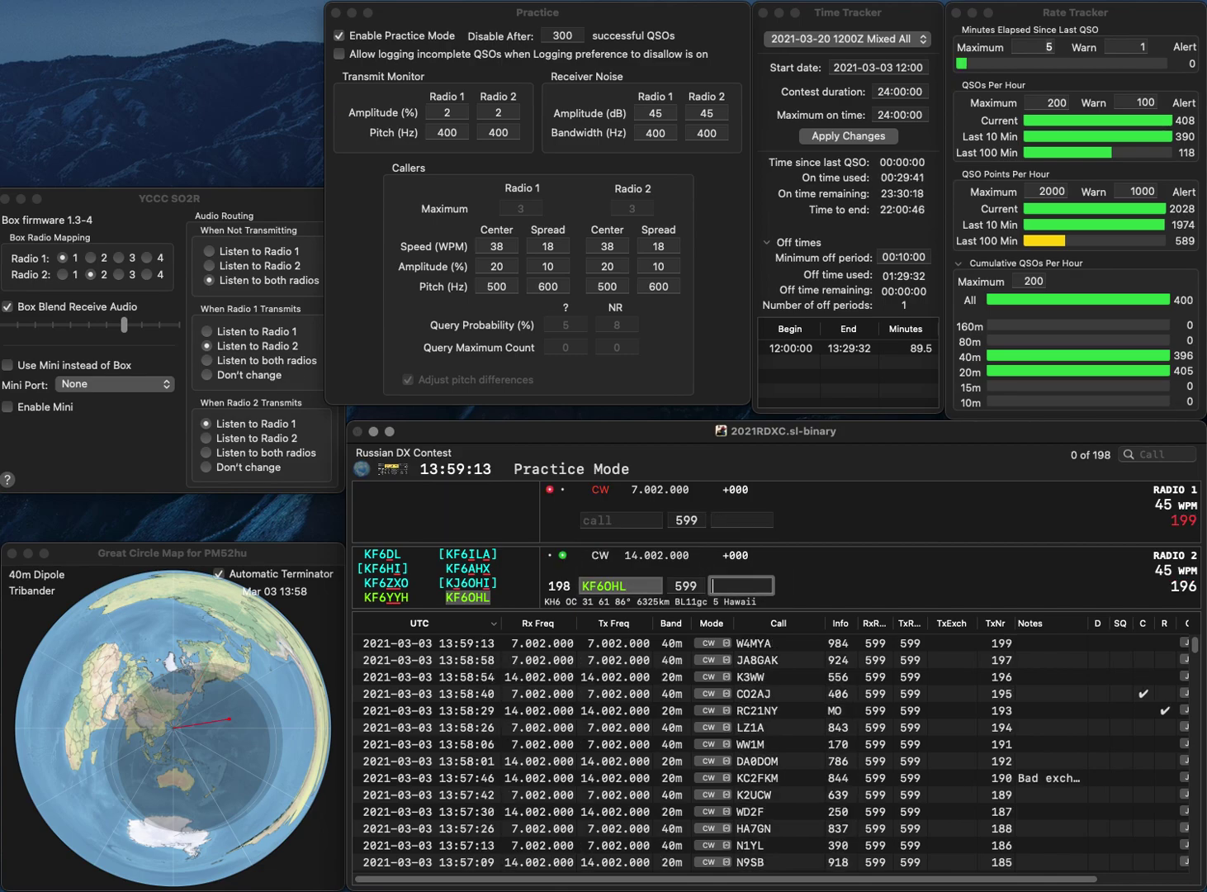
{"action": "type", "text": "499"}
{"action": "key", "text": "Return"}
Send to the partial call IP on Radio 1, completing it as K4RIP, and to K5HGX on Radio 2
{"action": "type", "text": "I"}
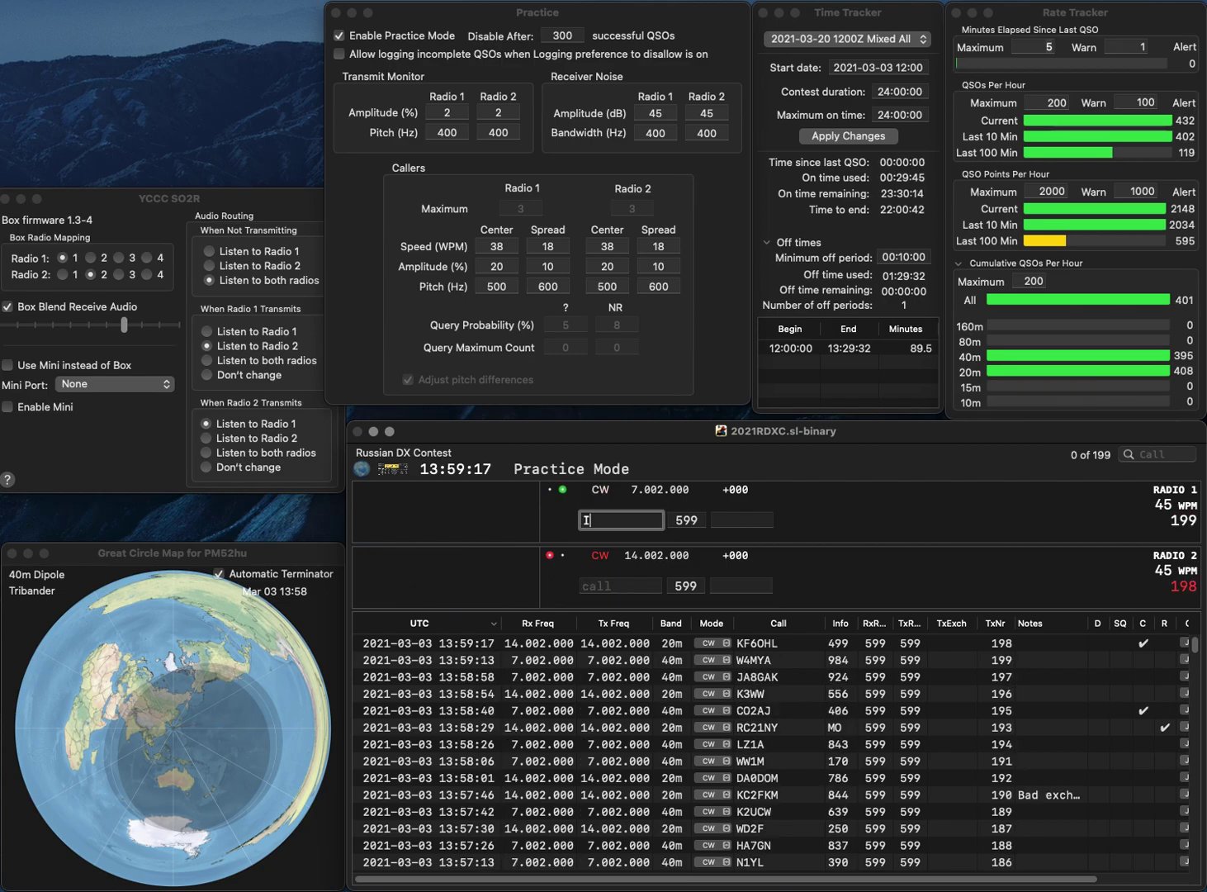
{"action": "type", "text": "P"}
{"action": "key", "text": "Return"}
{"action": "type", "text": "K5HGX"}
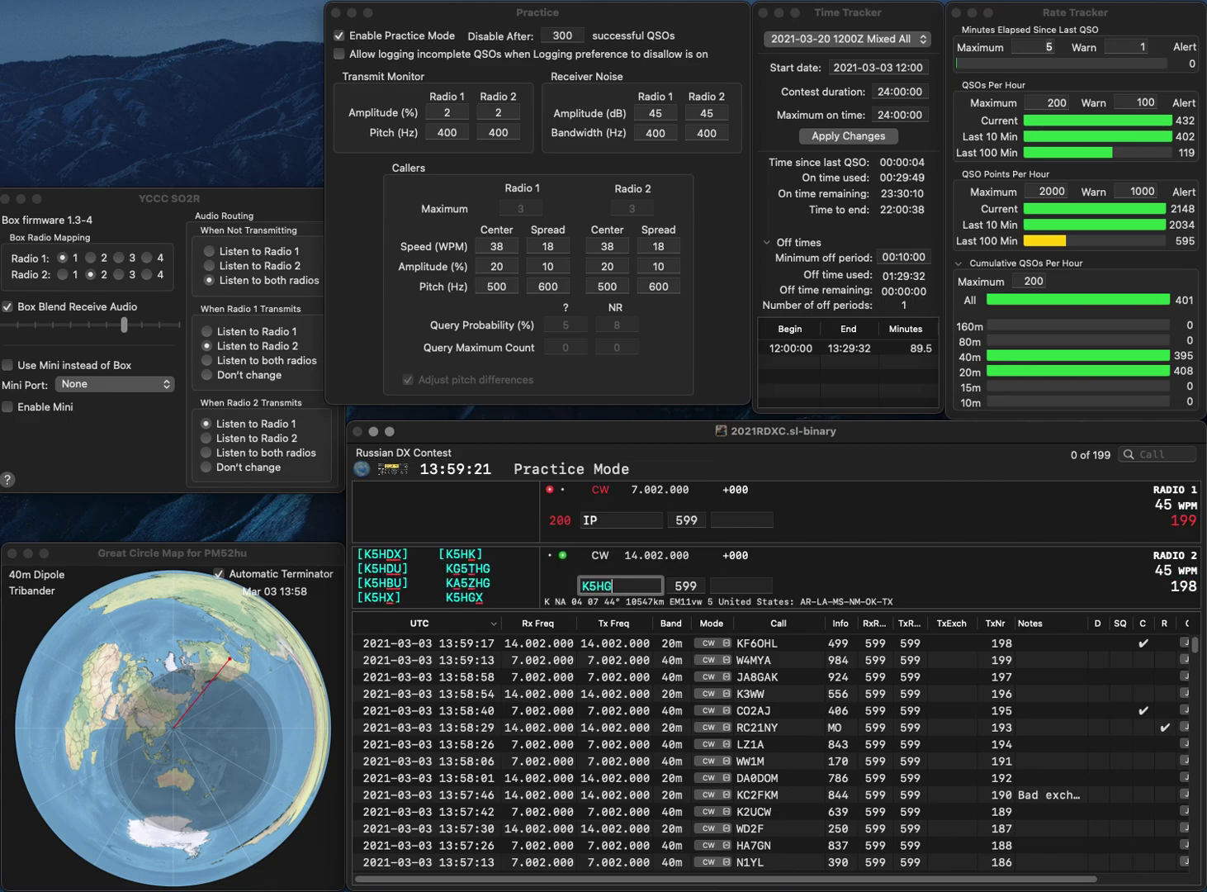
{"action": "key", "text": "Return"}
{"action": "type", "text": "K4"}
{"action": "key", "text": "Return"}
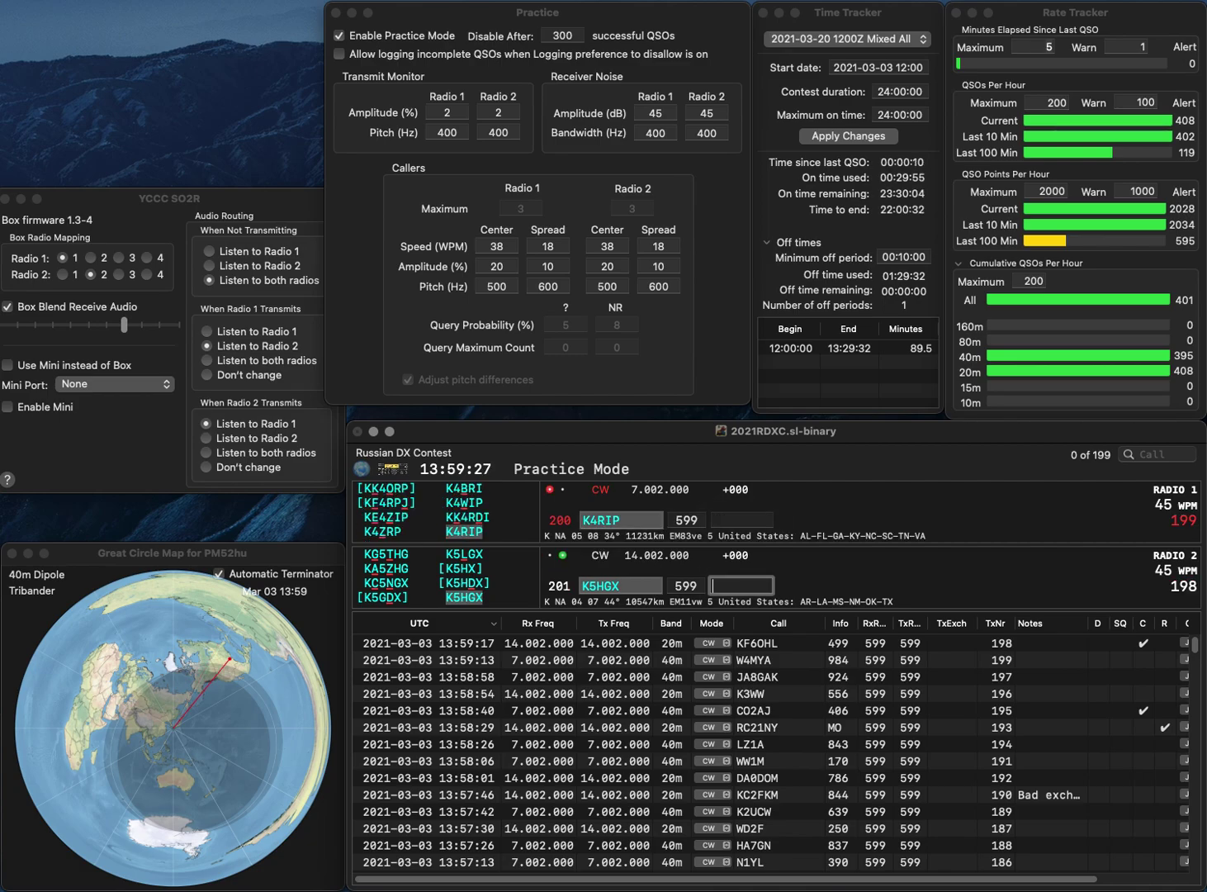
{"action": "type", "text": "781"}
{"action": "key", "text": "Return"}
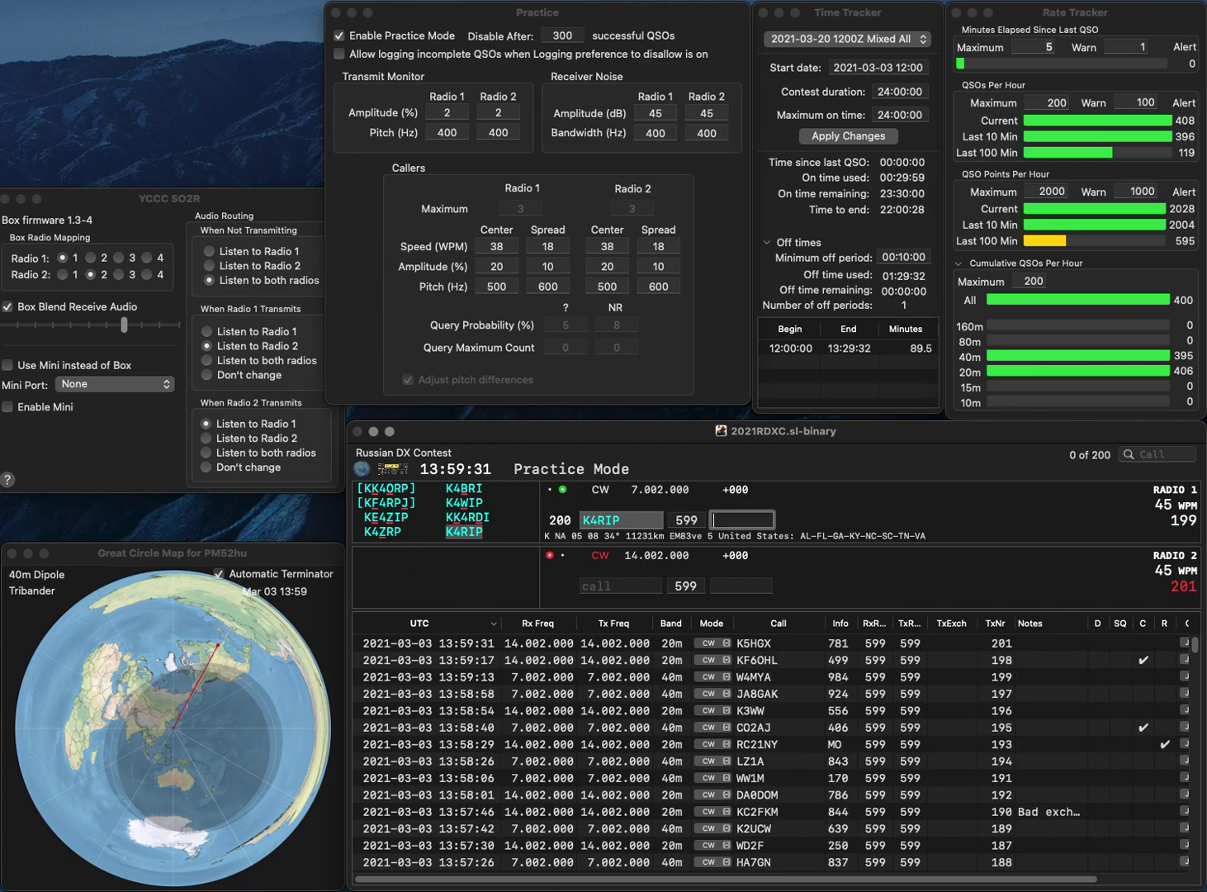
{"action": "type", "text": "888"}
{"action": "key", "text": "Return"}
{"action": "type", "text": "DL3TU"}
{"action": "key", "text": "Return"}
{"action": "type", "text": "W"}
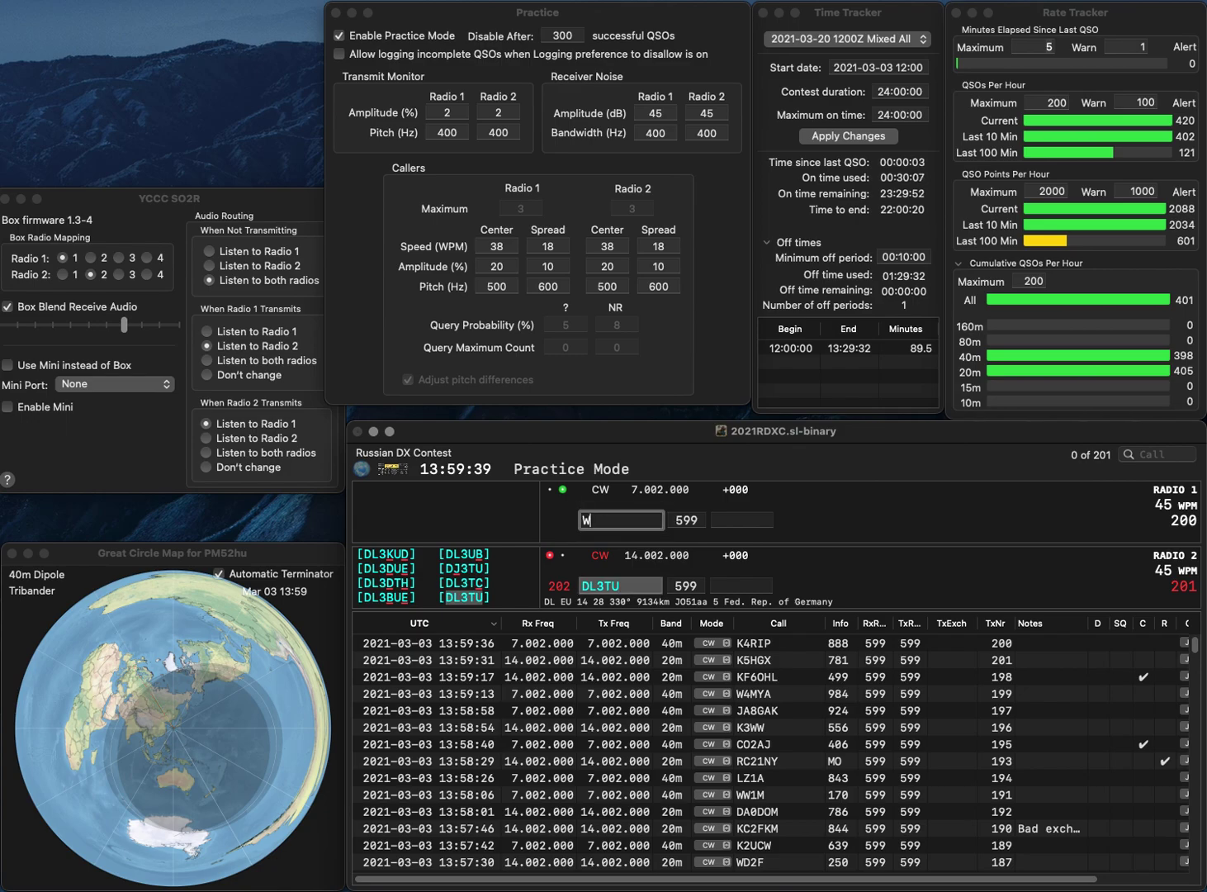
{"action": "type", "text": "4ANT"}
{"action": "key", "text": "Return"}
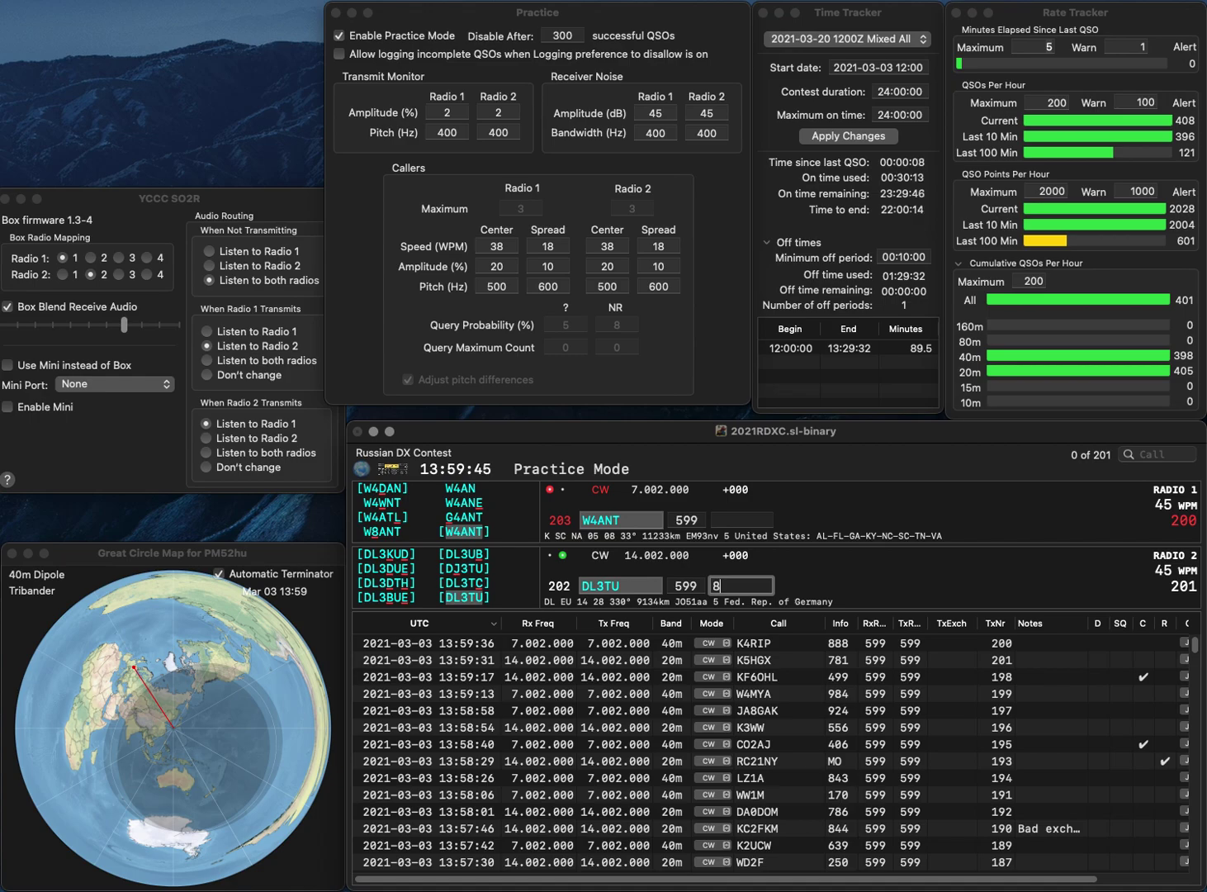
{"action": "type", "text": "838"}
{"action": "key", "text": "Return"}
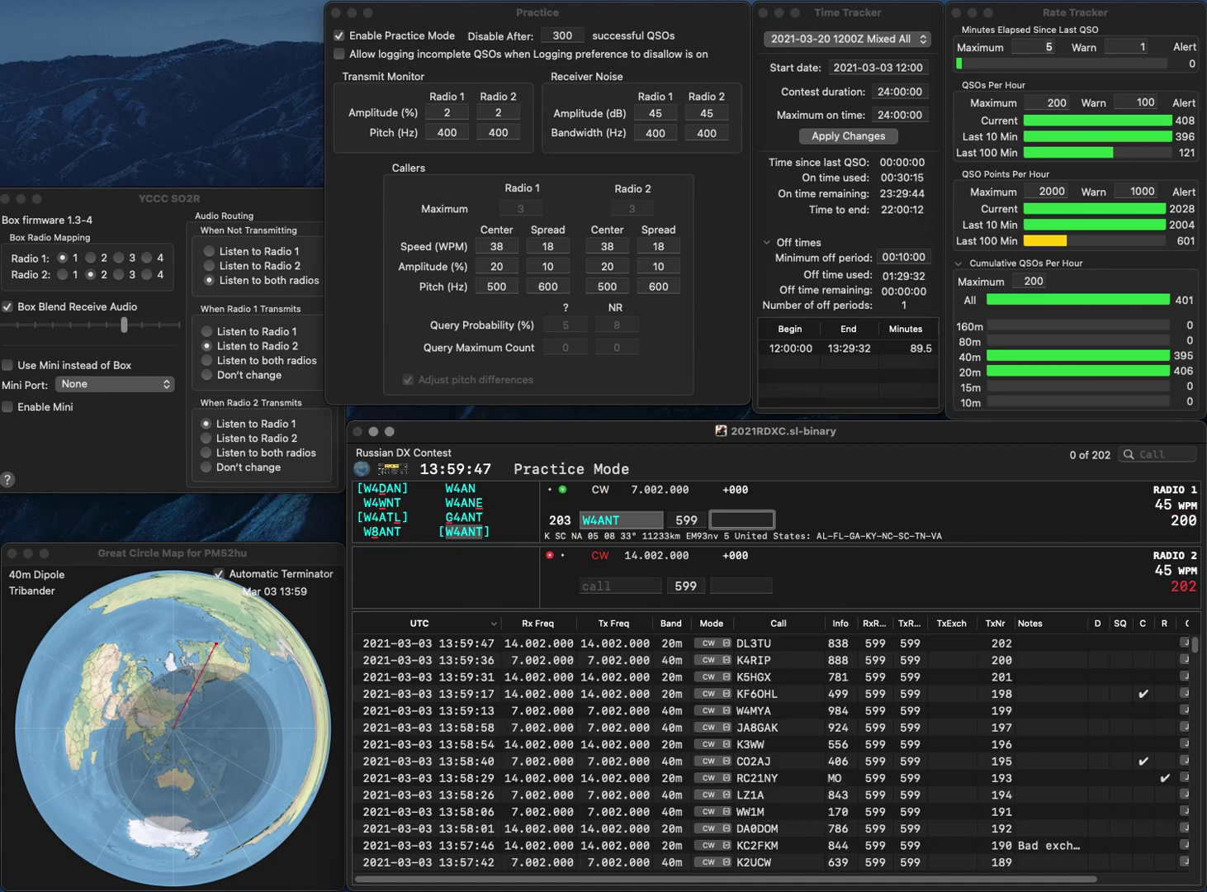
{"action": "type", "text": "306"}
{"action": "key", "text": "Return"}
Send to the partial call AK/1 on Radio 2 and enter the partial call 9M on Radio 1
{"action": "type", "text": "A"}
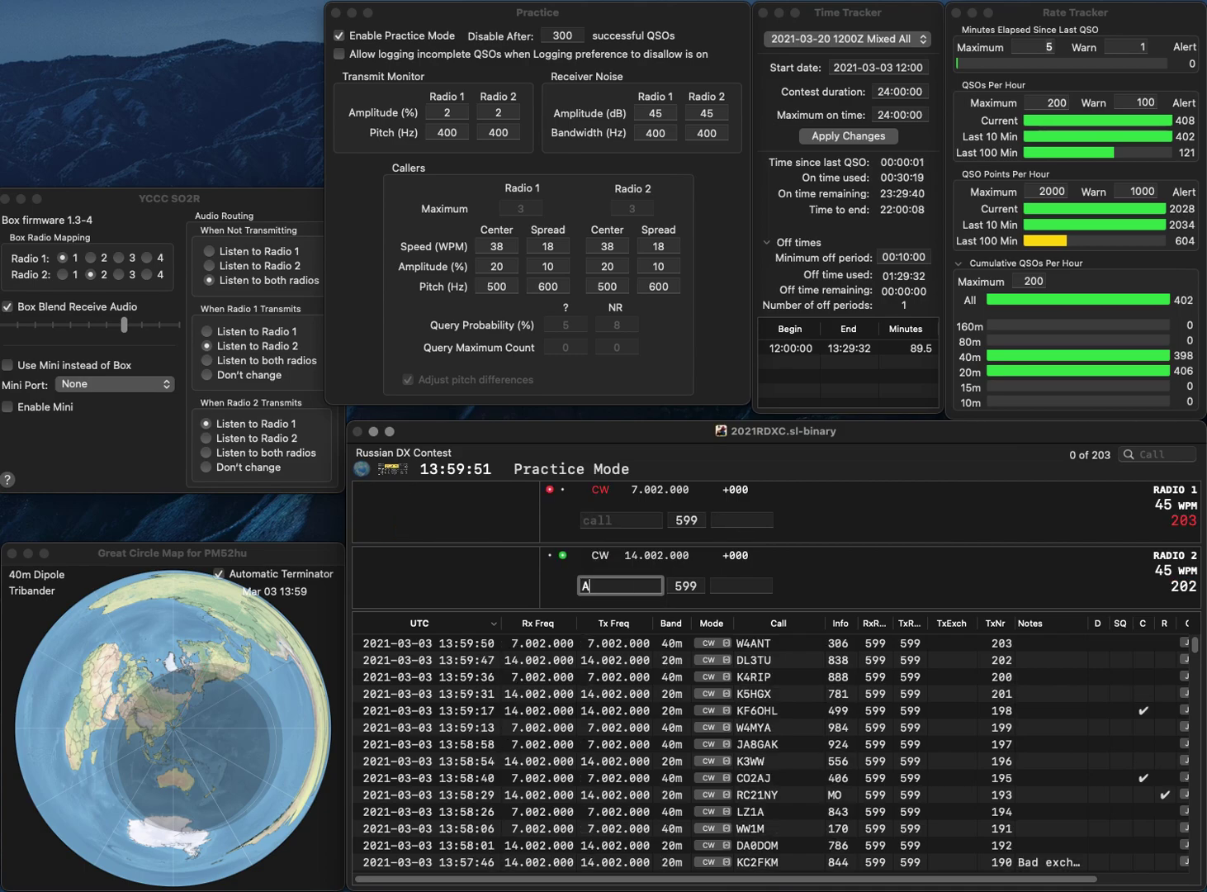
{"action": "type", "text": "K/1"}
{"action": "key", "text": "Return"}
{"action": "type", "text": "9M"}
{"action": "left_click", "coordinate": [582, 586]}
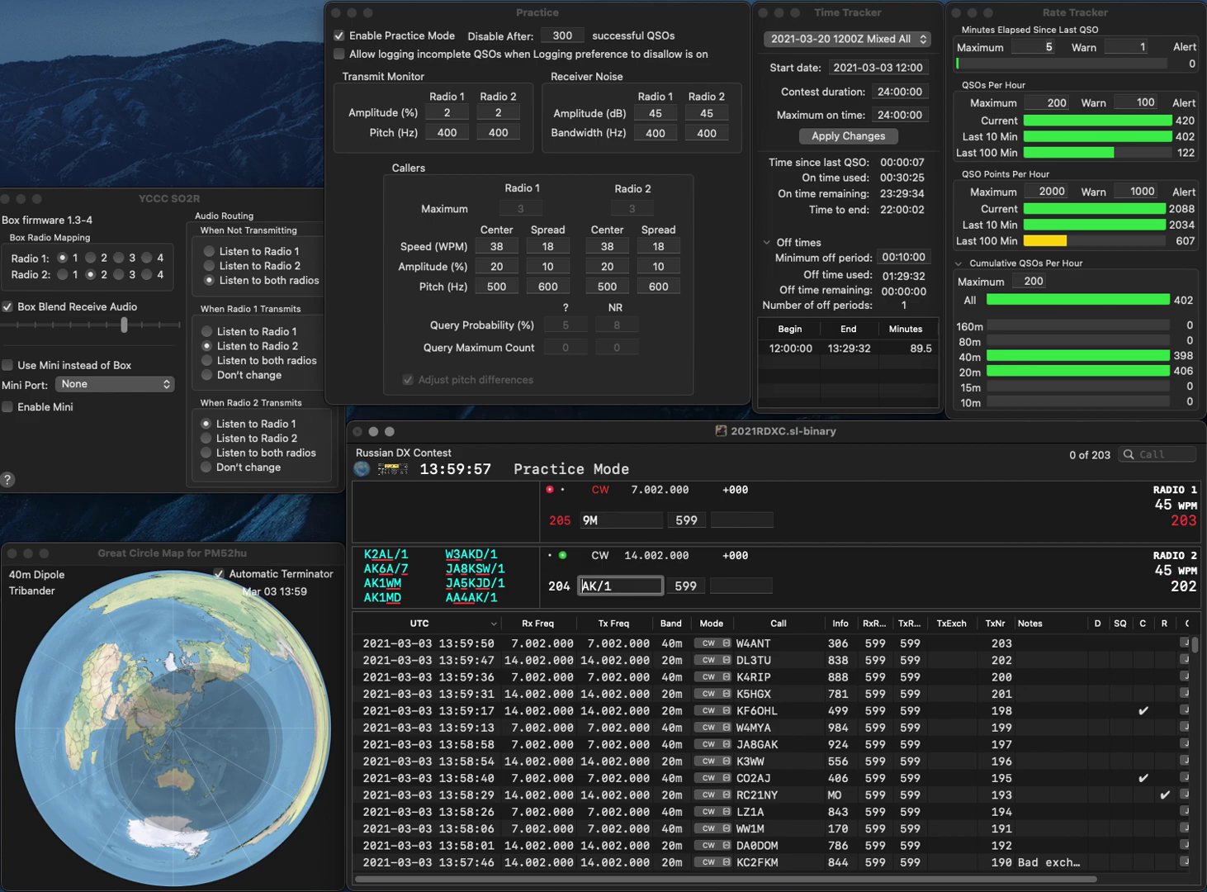
{"action": "type", "text": "W"}
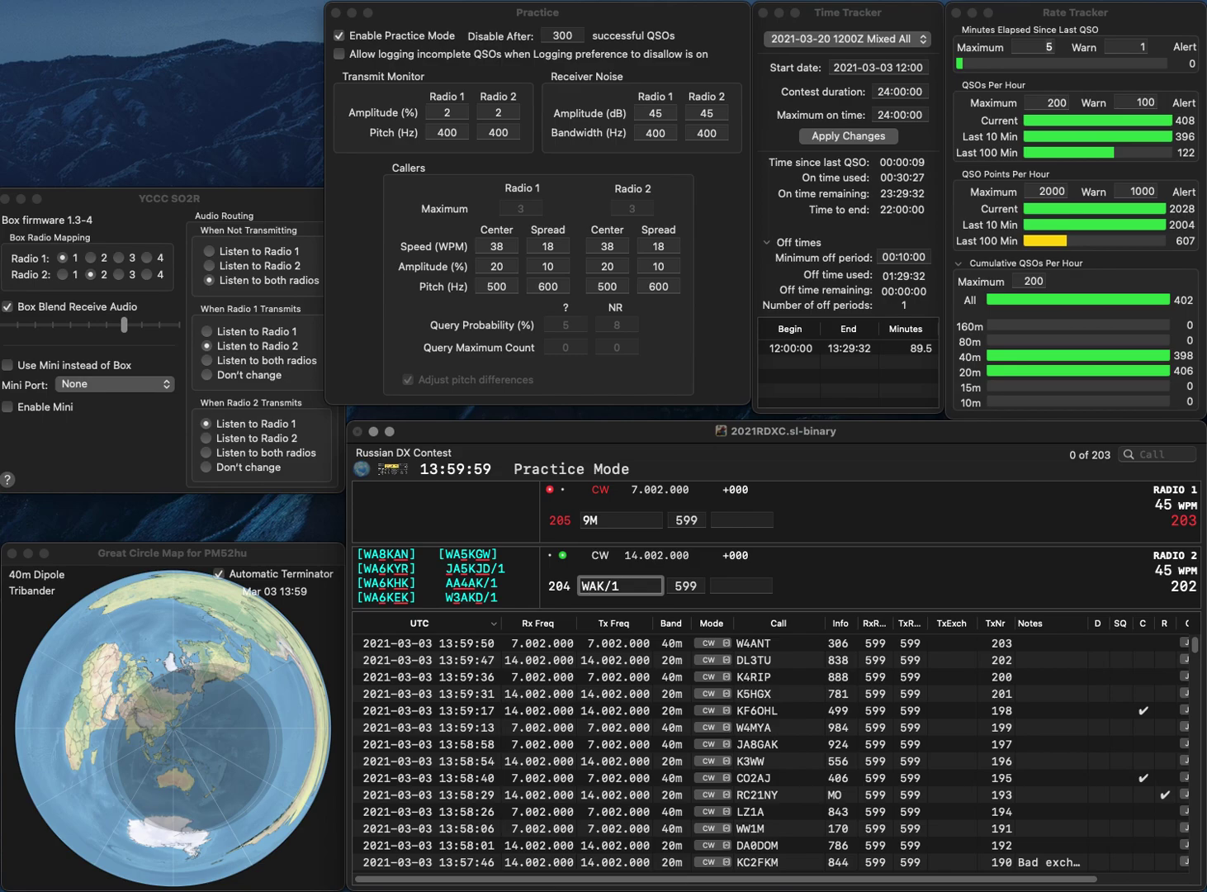
{"action": "type", "text": "3AK"}
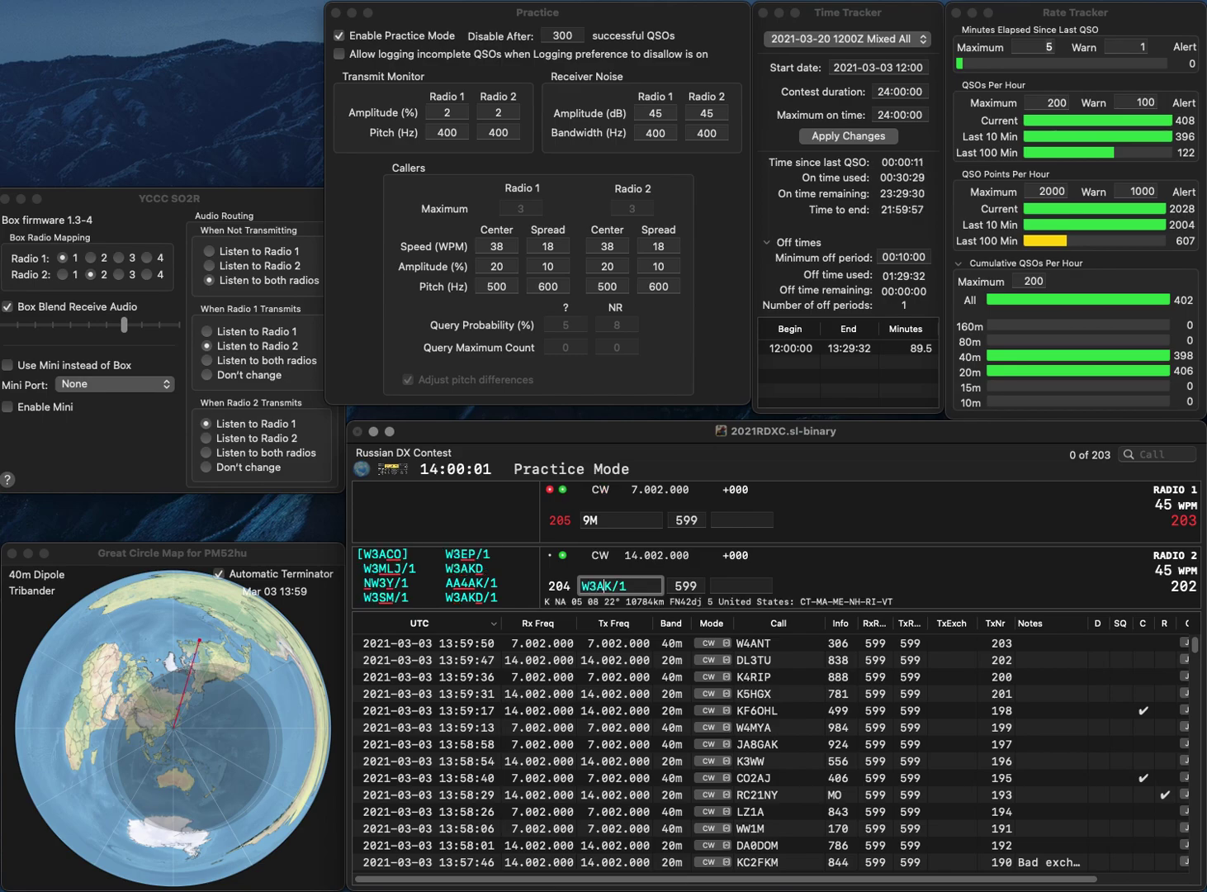
{"action": "type", "text": "D"}
{"action": "key", "text": "Return"}
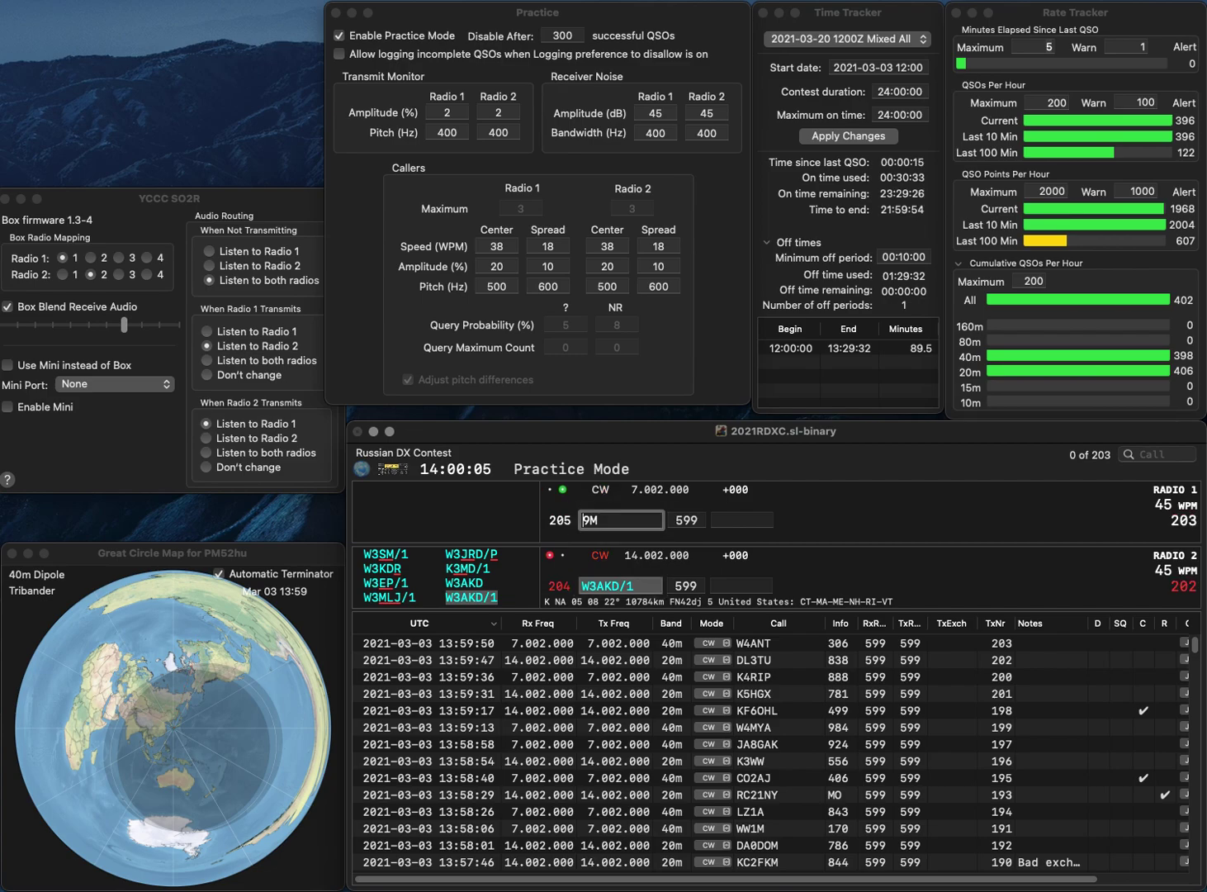
{"action": "type", "text": "HF"}
{"action": "key", "text": "Return"}
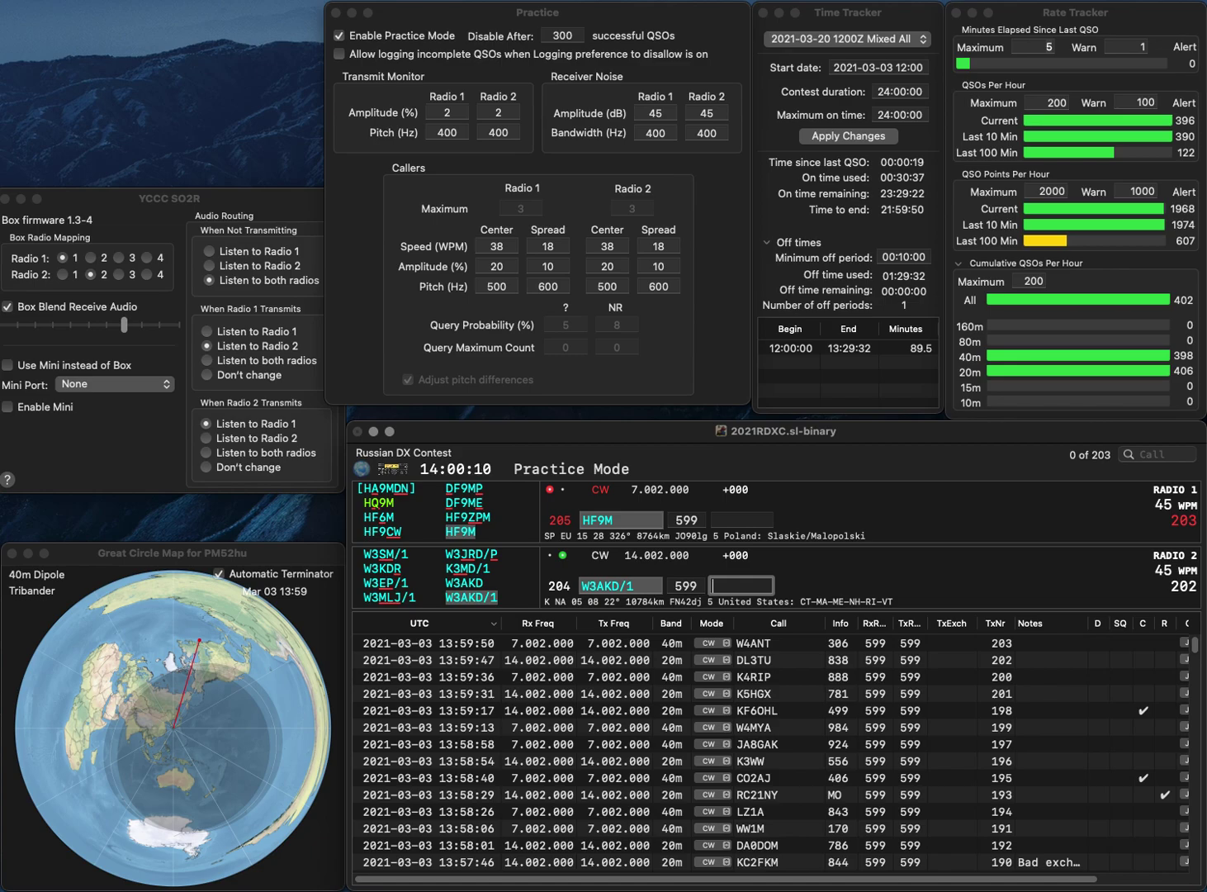
{"action": "type", "text": "36"}
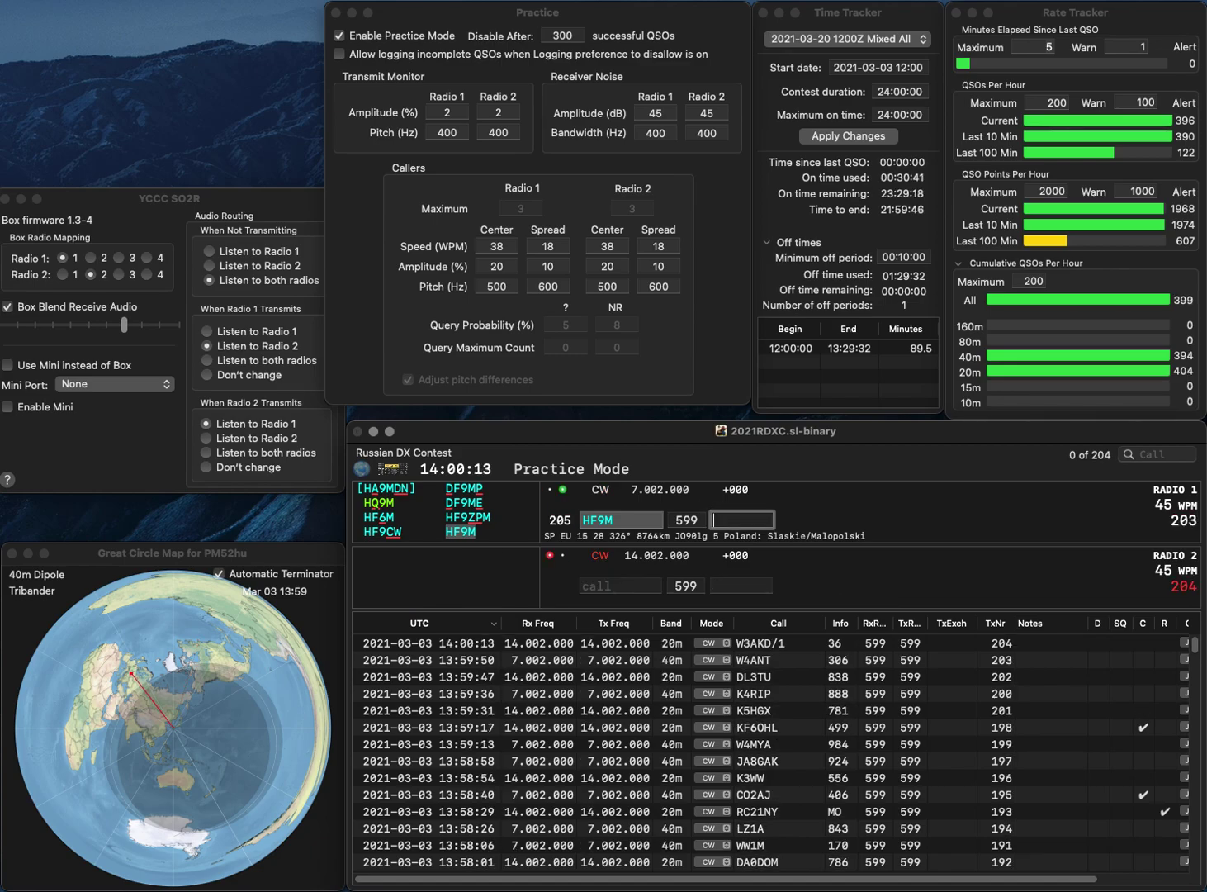
{"action": "type", "text": "1"}
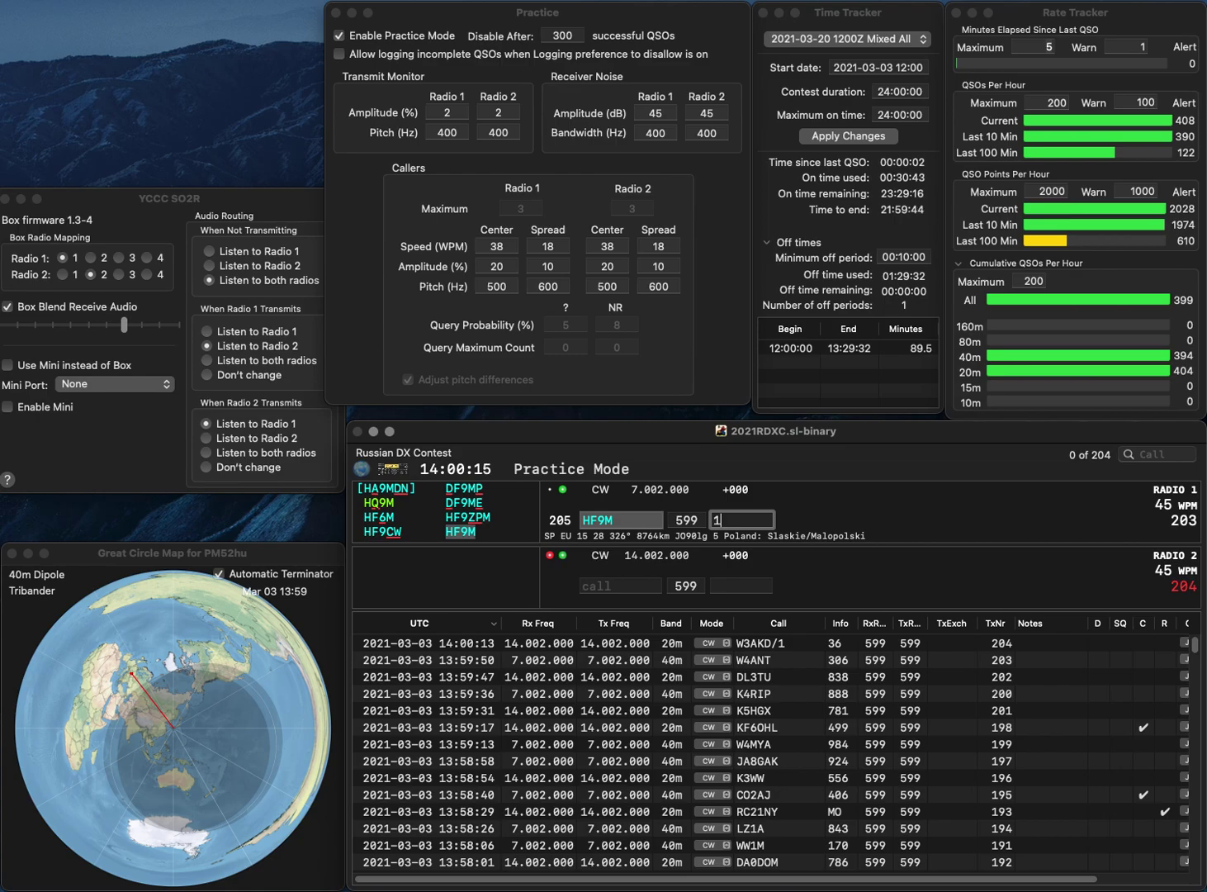
{"action": "type", "text": "99"}
Log HF9M on Radio 1 with exchange 199
{"action": "key", "text": "Return"}
{"action": "type", "text": "AA5VE"}
{"action": "key", "text": "Return"}
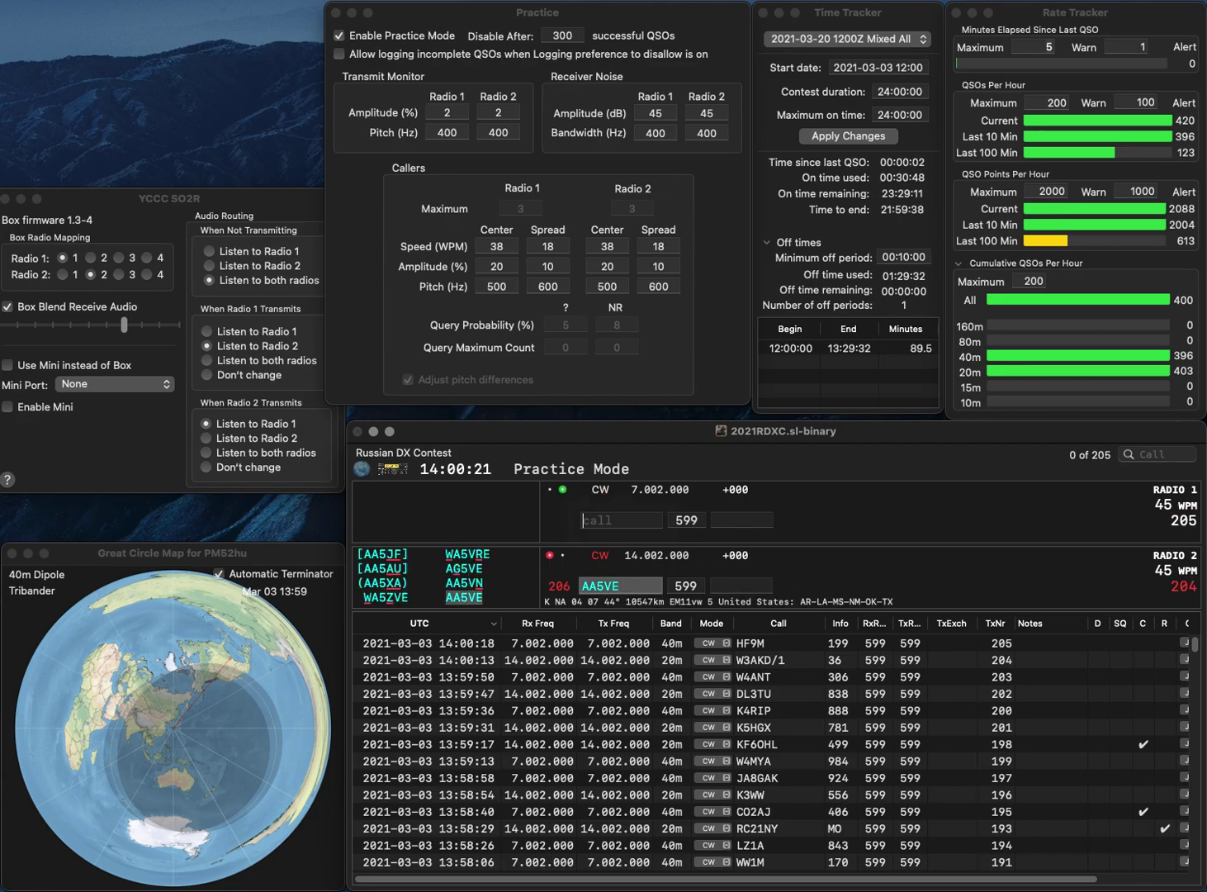
{"action": "type", "text": "CX3AT"}
{"action": "key", "text": "Return"}
{"action": "key", "text": "Tab"}
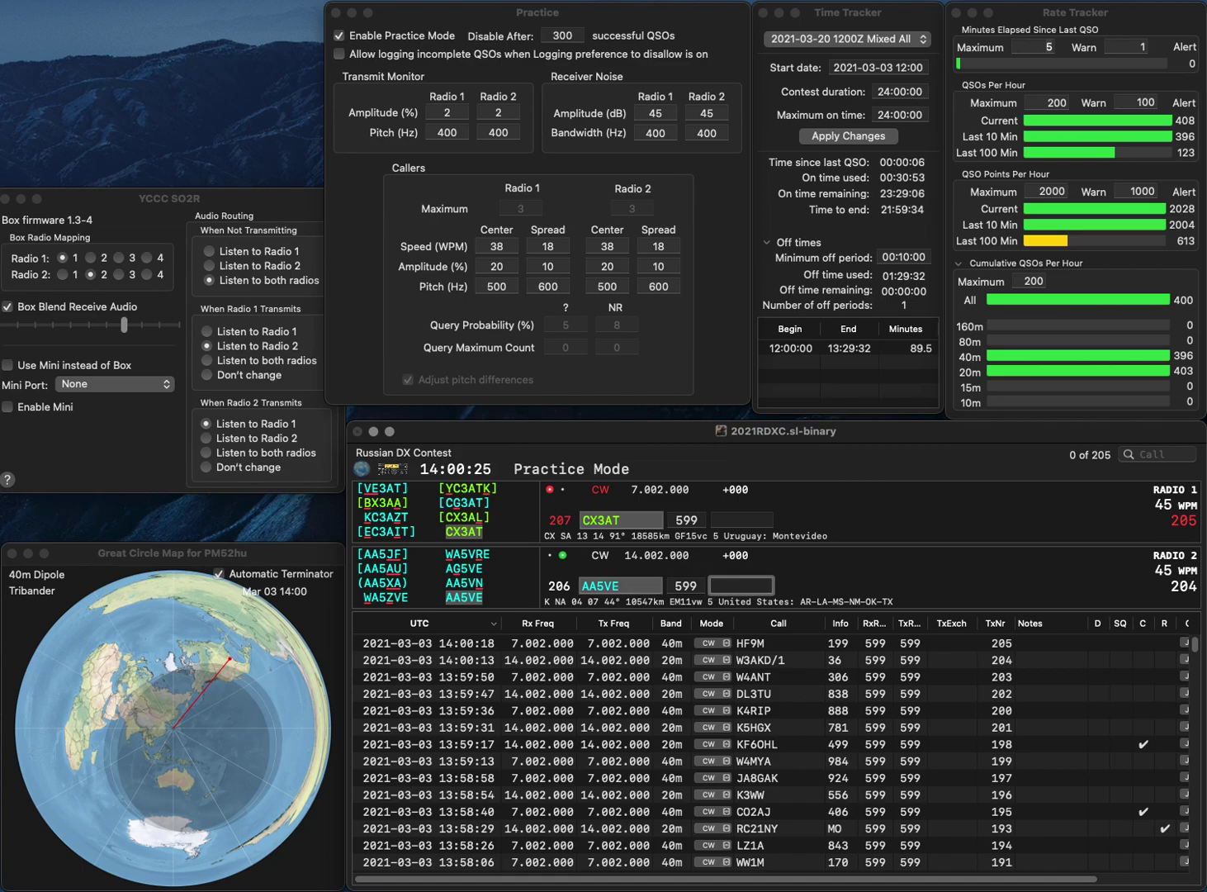
{"action": "type", "text": "801"}
{"action": "key", "text": "Return"}
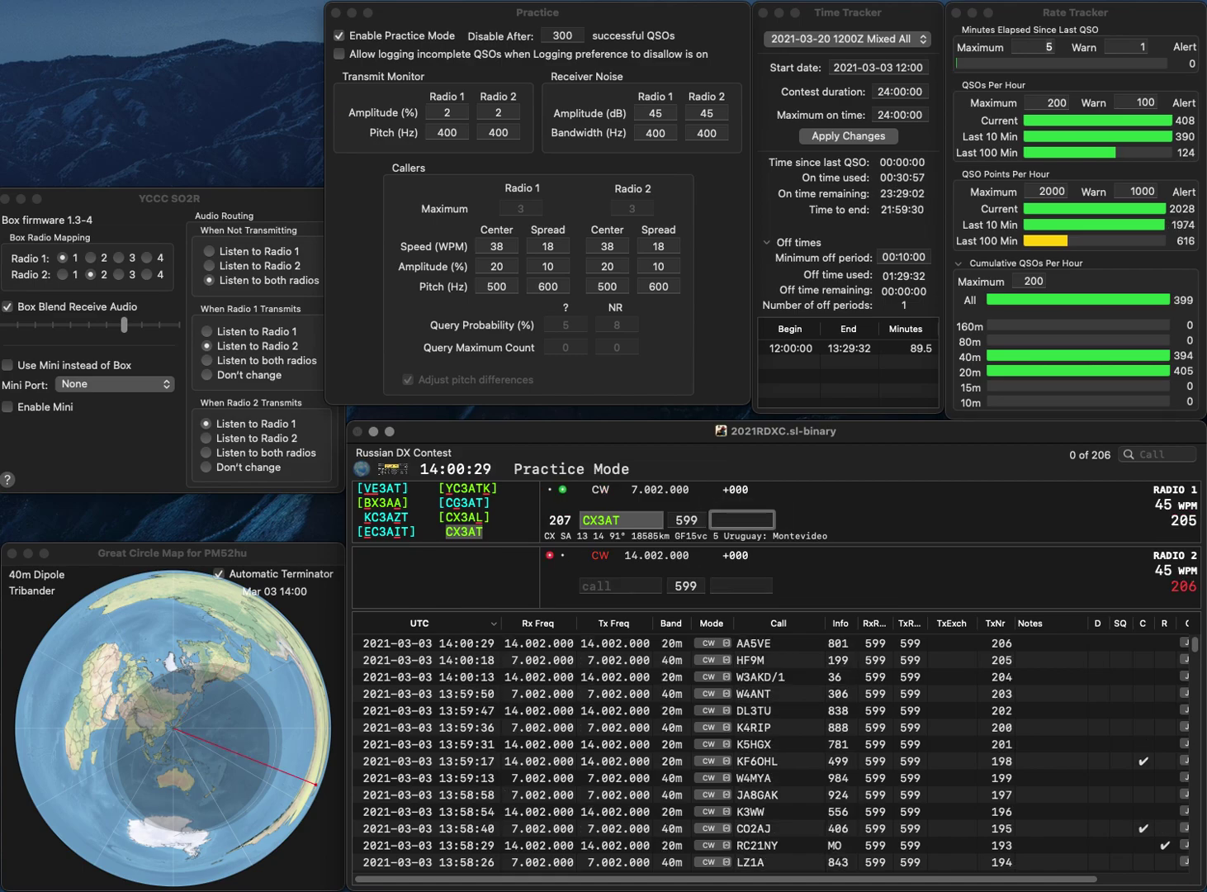
{"action": "type", "text": "12"}
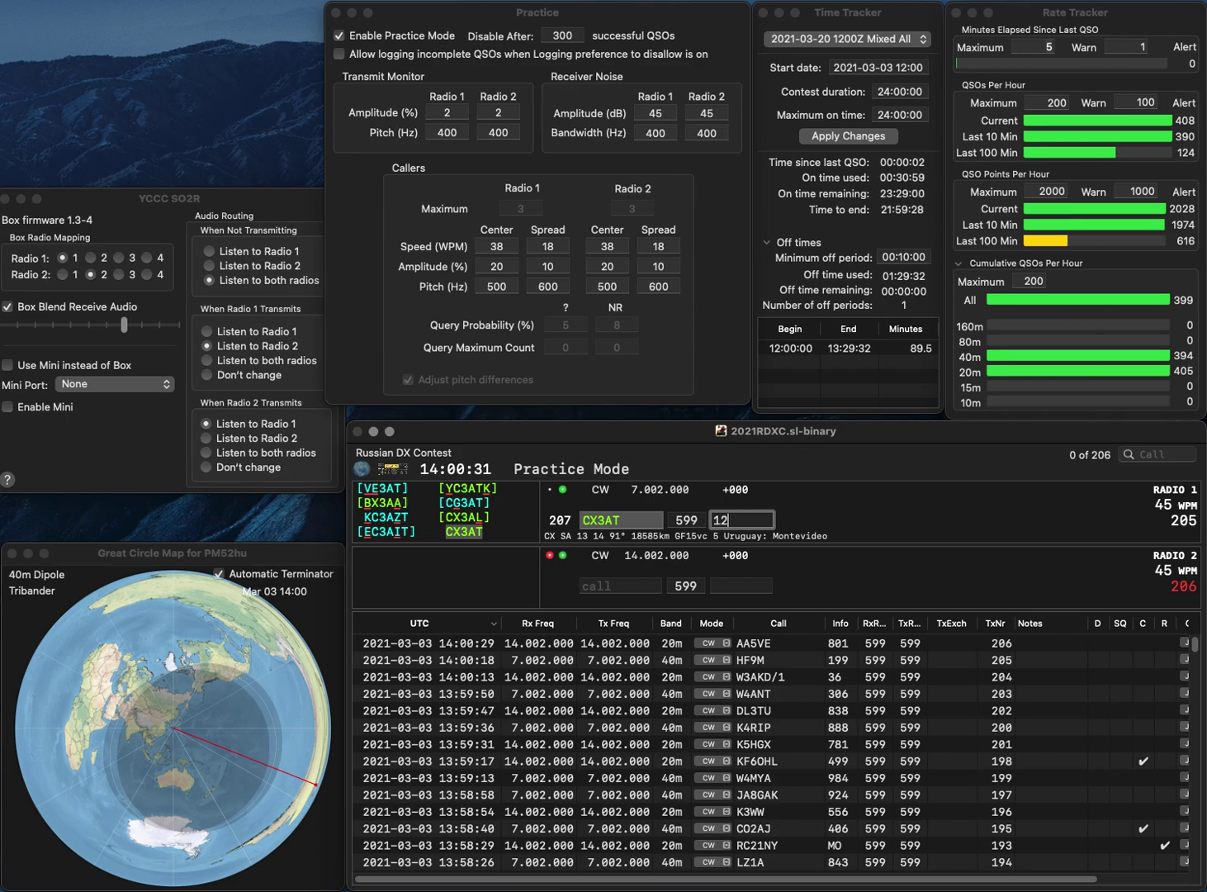
{"action": "type", "text": "4"}
{"action": "key", "text": "Return"}
{"action": "type", "text": "8A"}
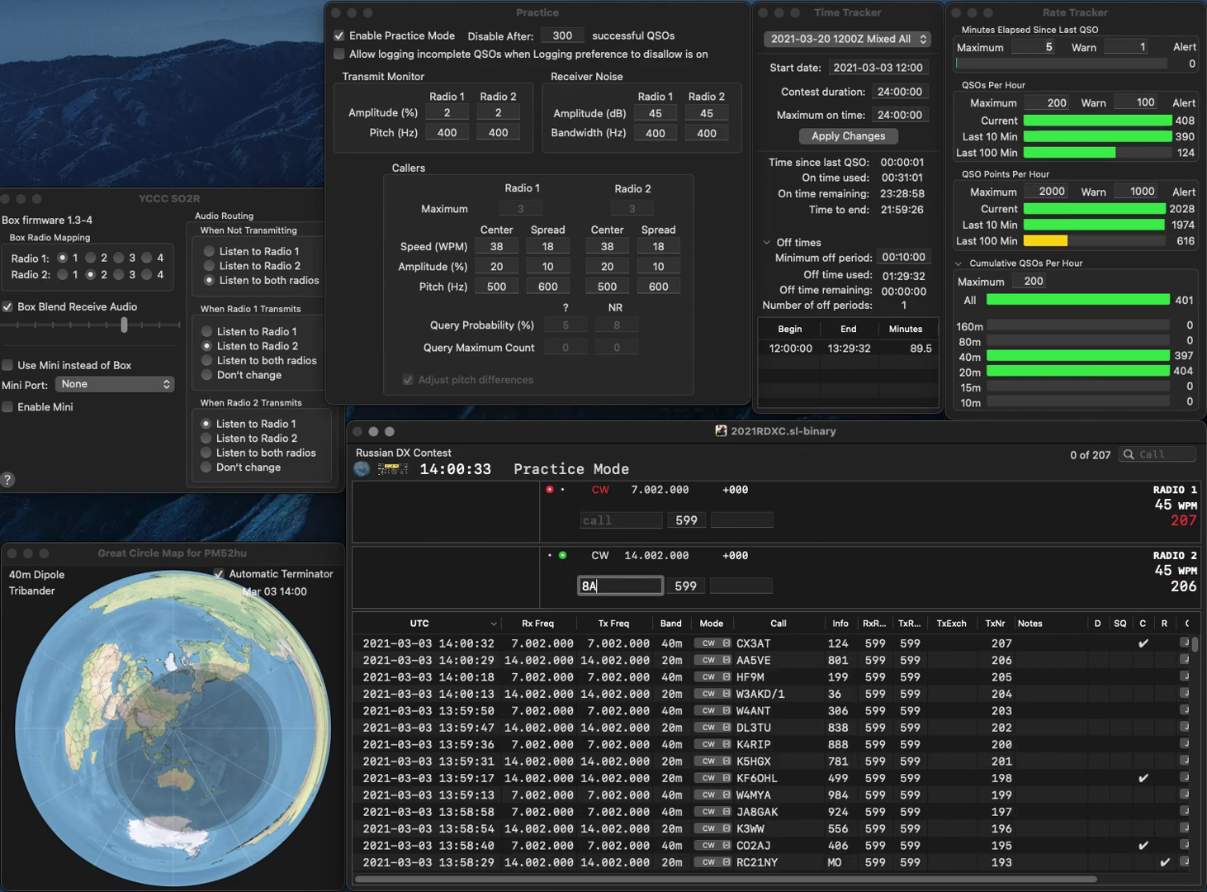
{"action": "type", "text": "XKWB"}
{"action": "key", "text": "Return"}
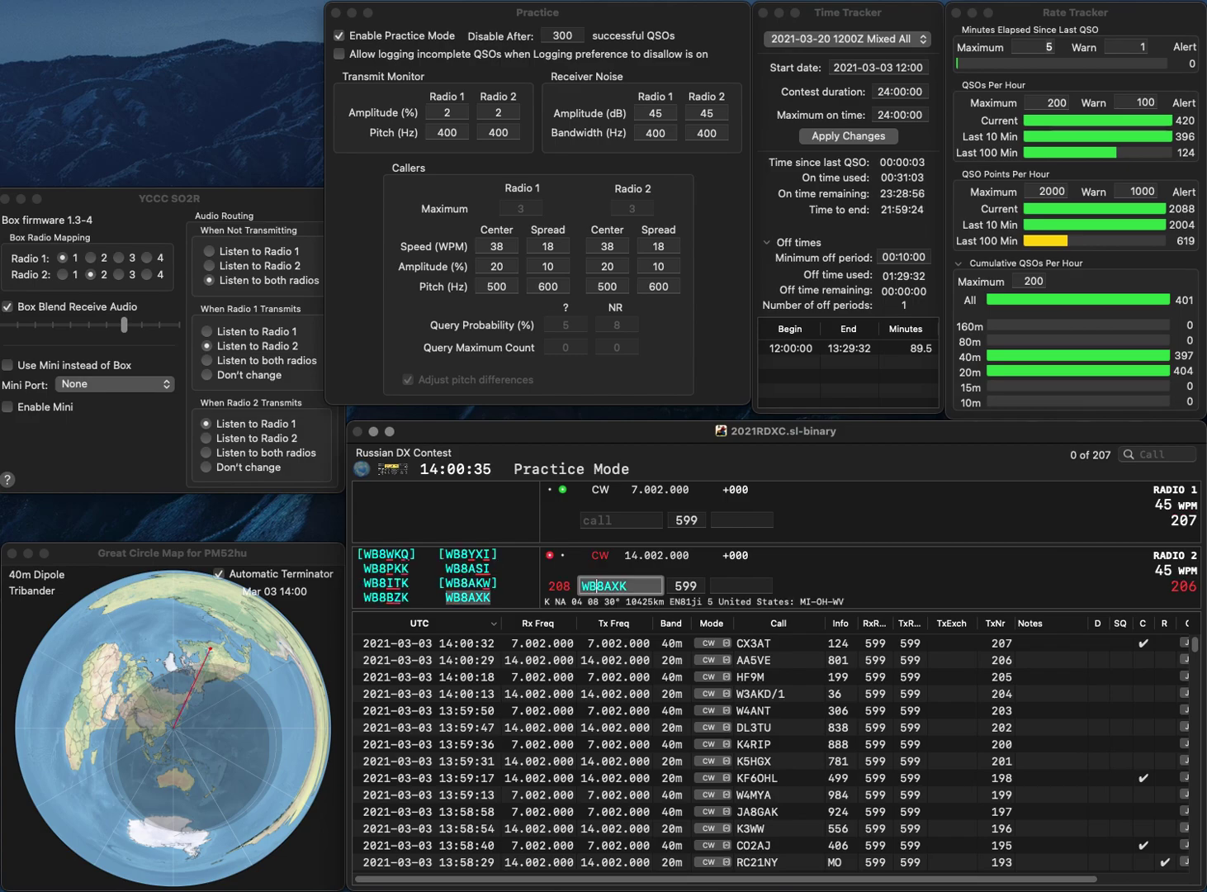
{"action": "type", "text": "W3AMK"}
{"action": "key", "text": "super+Left"}
{"action": "type", "text": "J"}
{"action": "key", "text": "Return"}
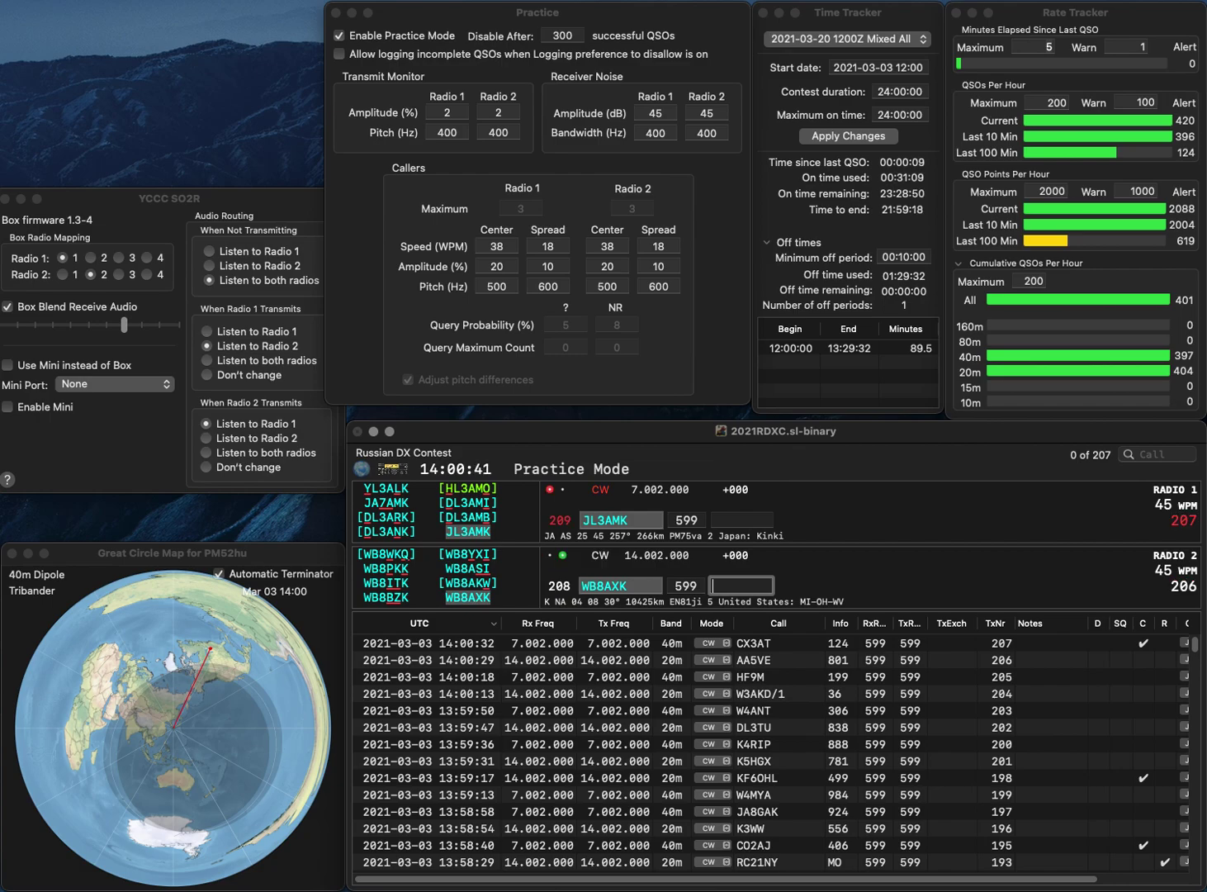
{"action": "type", "text": "238"}
{"action": "key", "text": "Return"}
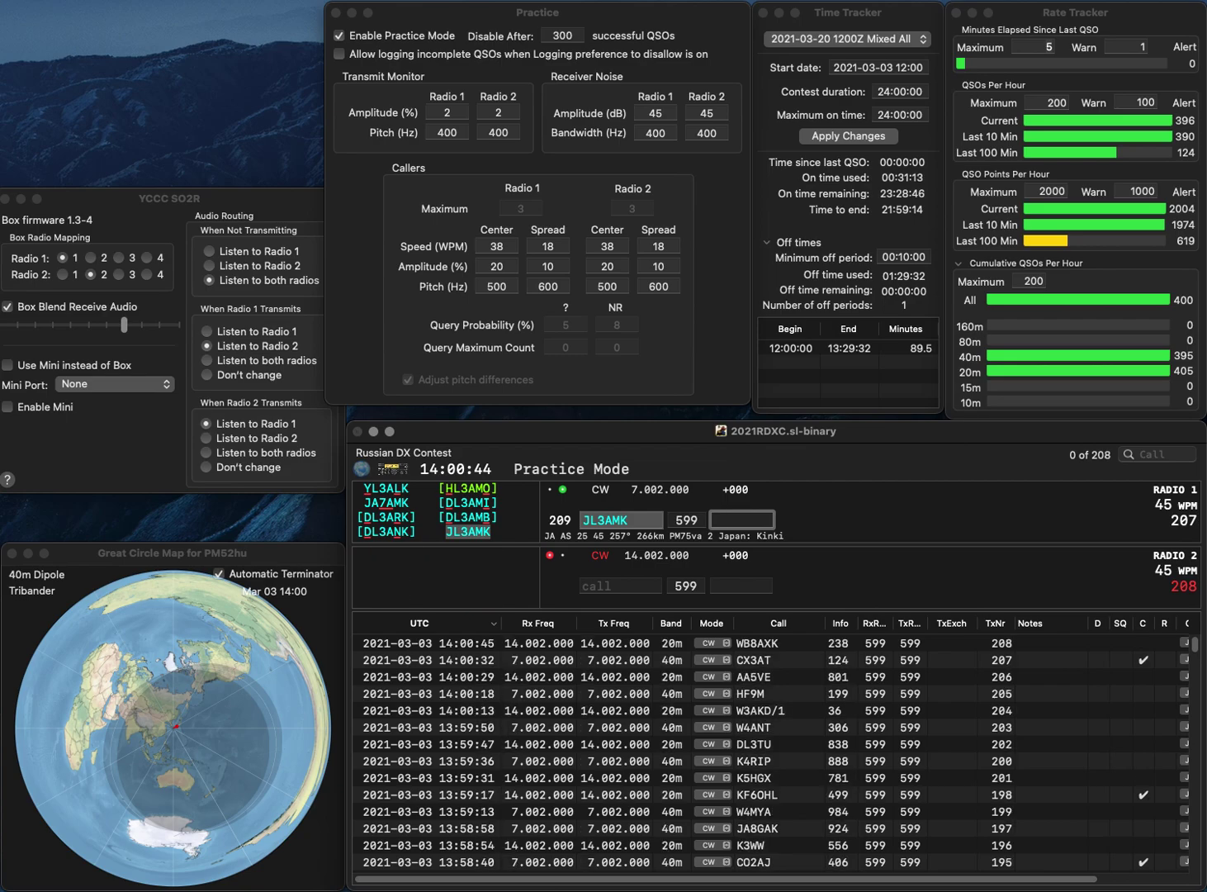
{"action": "type", "text": "996"}
{"action": "key", "text": "Return"}
{"action": "type", "text": "WI9"}
{"action": "type", "text": "W"}
{"action": "key", "text": "BackSpace"}
{"action": "key", "text": "BackSpace"}
{"action": "type", "text": "8W"}
{"action": "key", "text": "BackSpace"}
{"action": "key", "text": "BackSpace"}
{"action": "type", "text": "0W"}
{"action": "key", "text": "Return"}
{"action": "type", "text": "LY2SM"}
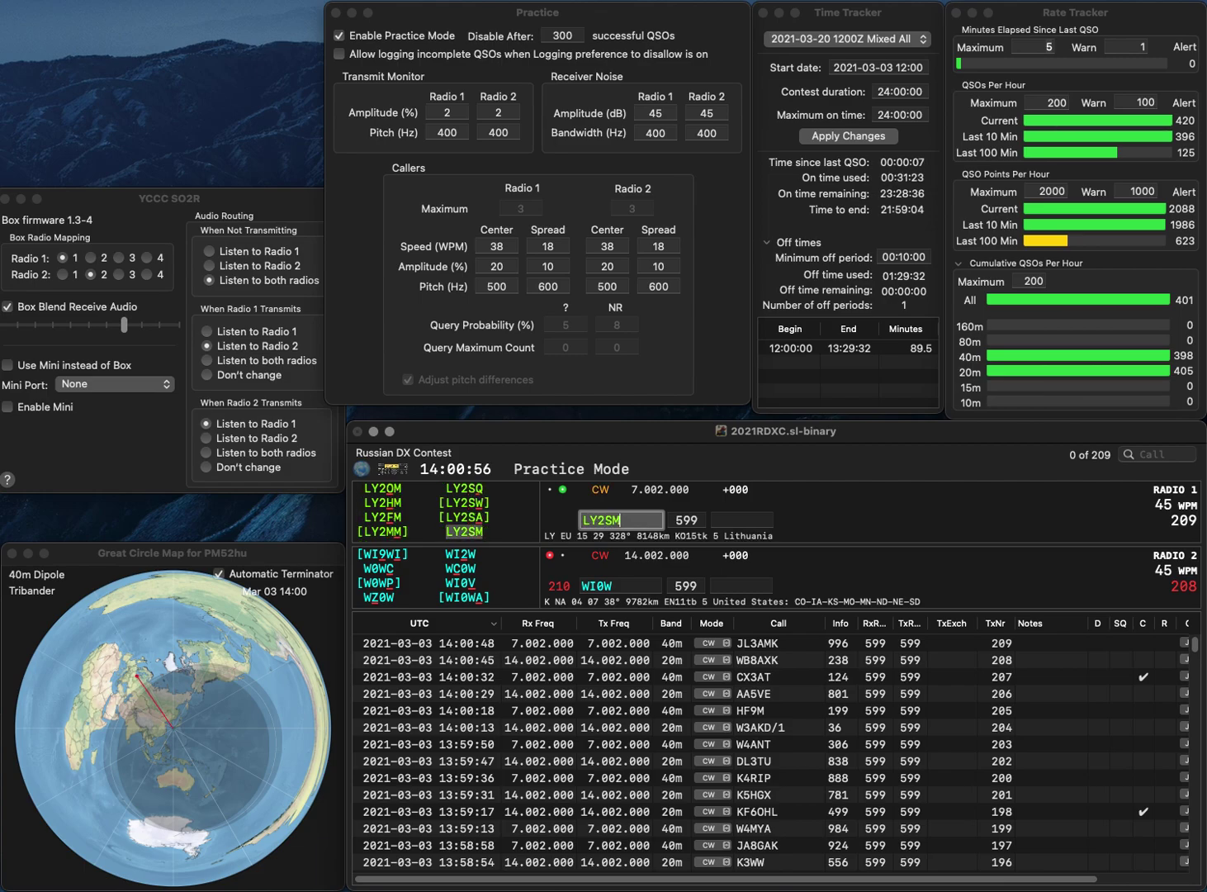
{"action": "key", "text": "Return"}
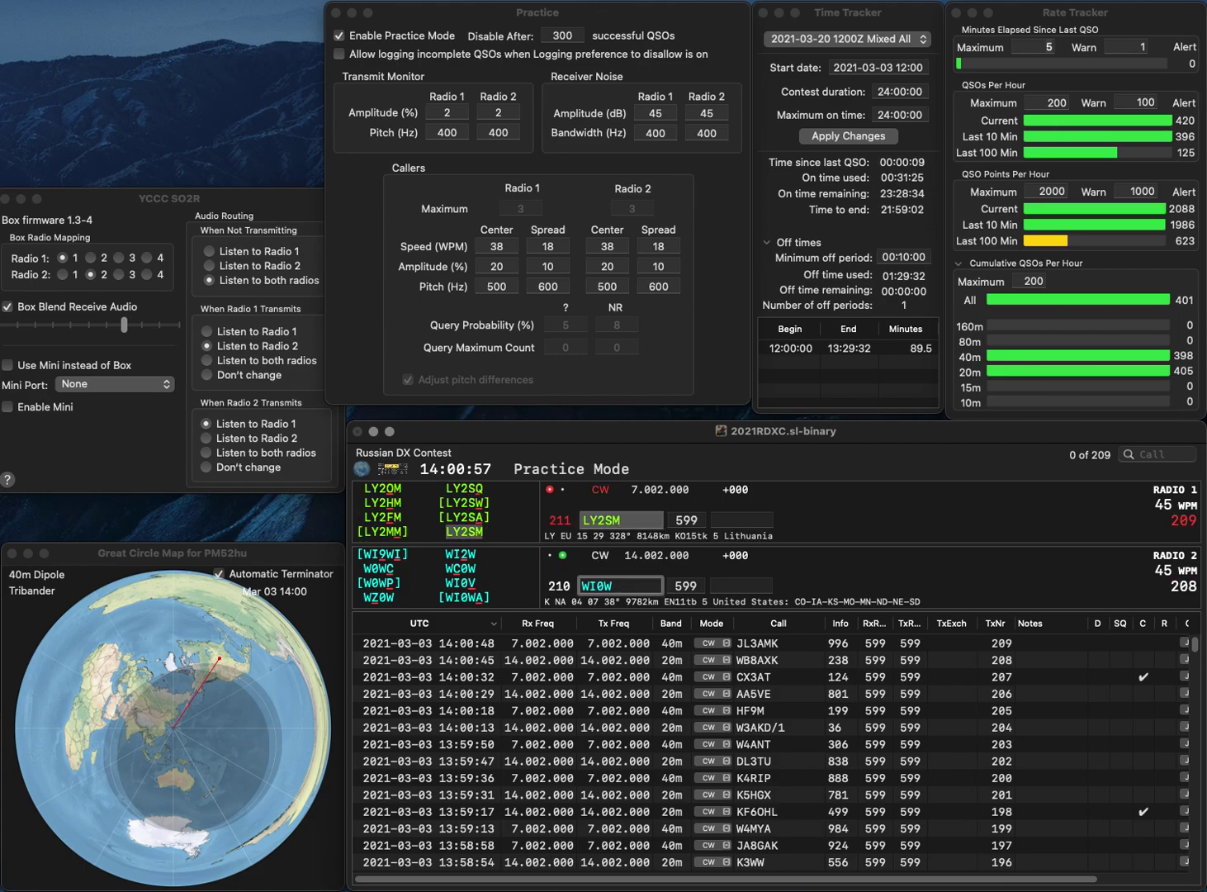
Correct the call on Radio 2 to WS9W and send to the station again
{"action": "key", "text": "BackSpace"}
{"action": "type", "text": "S"}
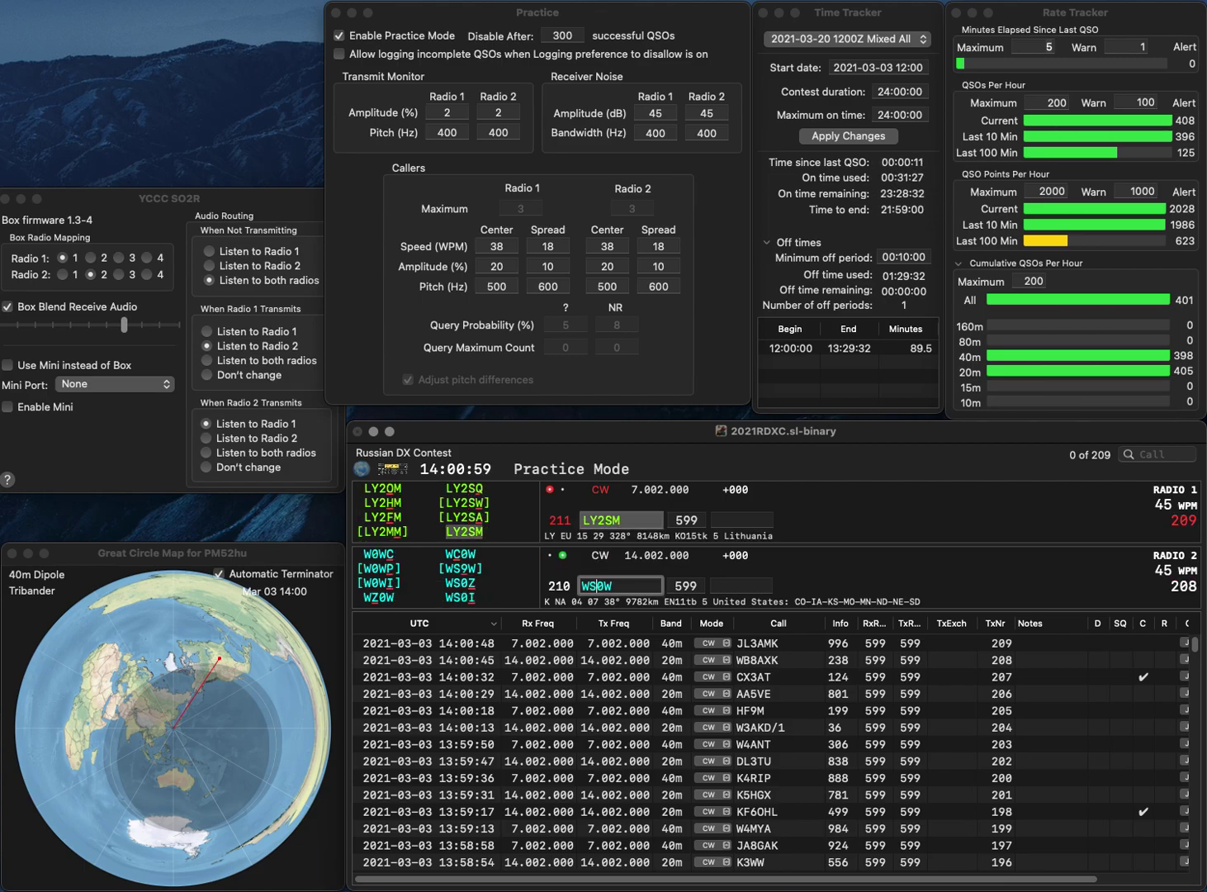
{"action": "key", "text": "Delete"}
{"action": "type", "text": "9"}
{"action": "key", "text": "Return"}
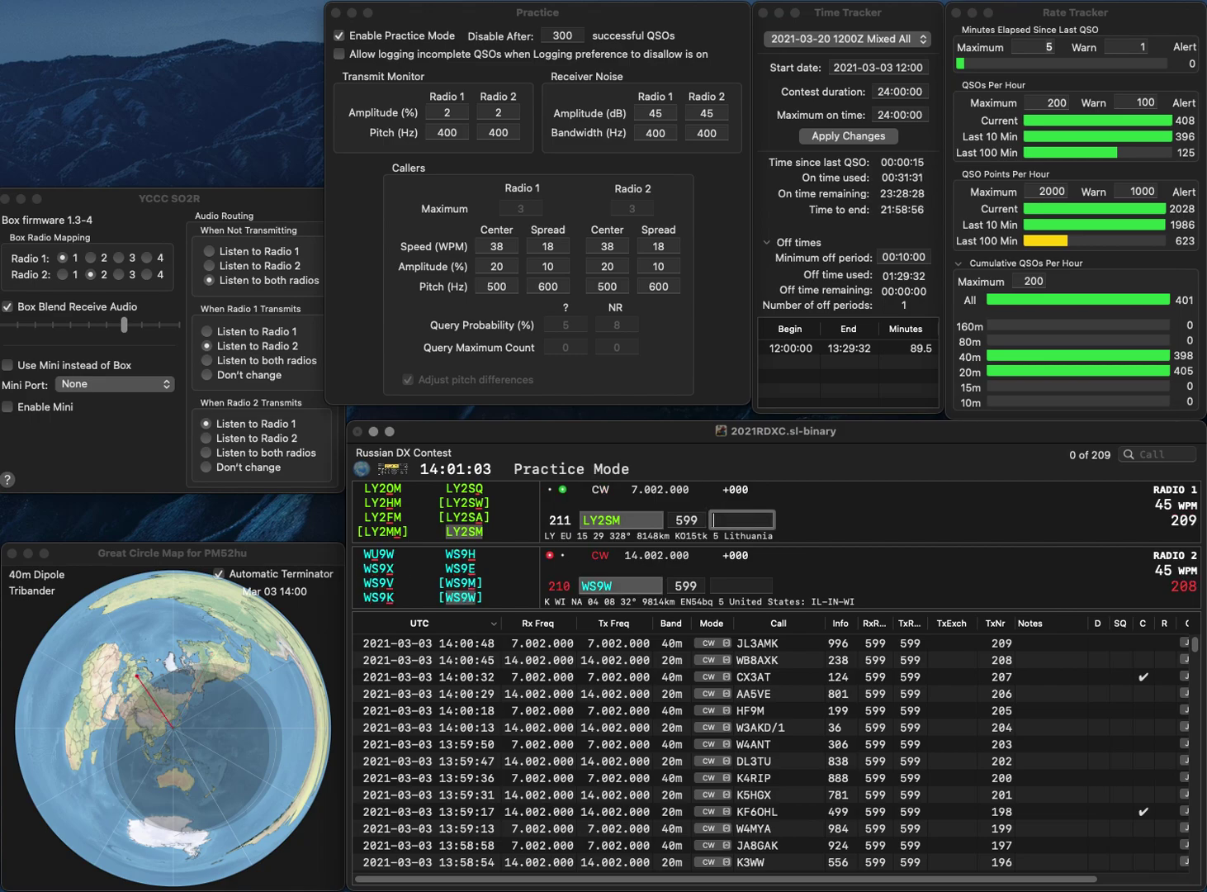
Correct the call on Radio 1 to LY2HM and send to the station again
{"action": "key", "text": "space"}
{"action": "key", "text": "Left"}
{"action": "key", "text": "BackSpace"}
{"action": "type", "text": "H"}
{"action": "key", "text": "Return"}
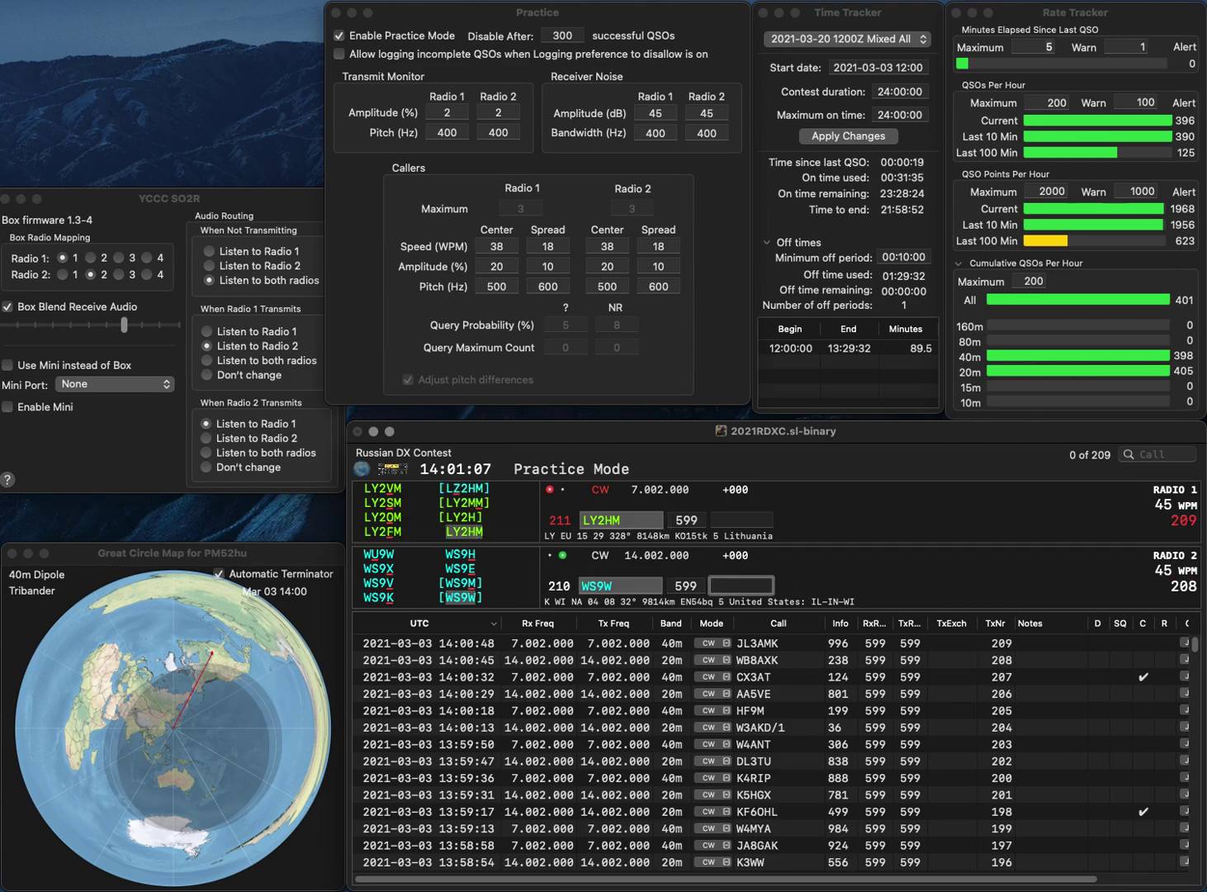
Log WS9W on Radio 2 with exchange 893 and LY2HM on Radio 1 with exchange 660
{"action": "type", "text": "893"}
{"action": "key", "text": "Return"}
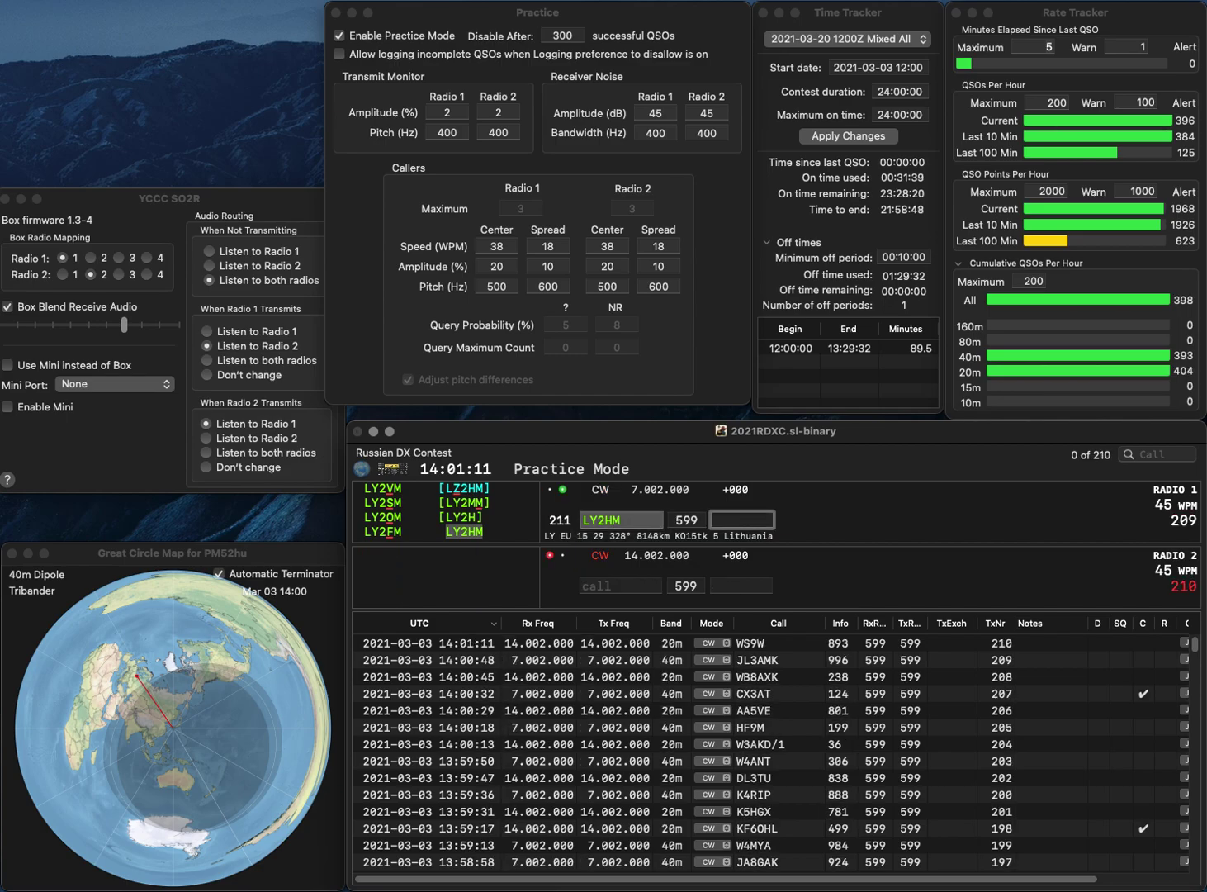
{"action": "type", "text": "660"}
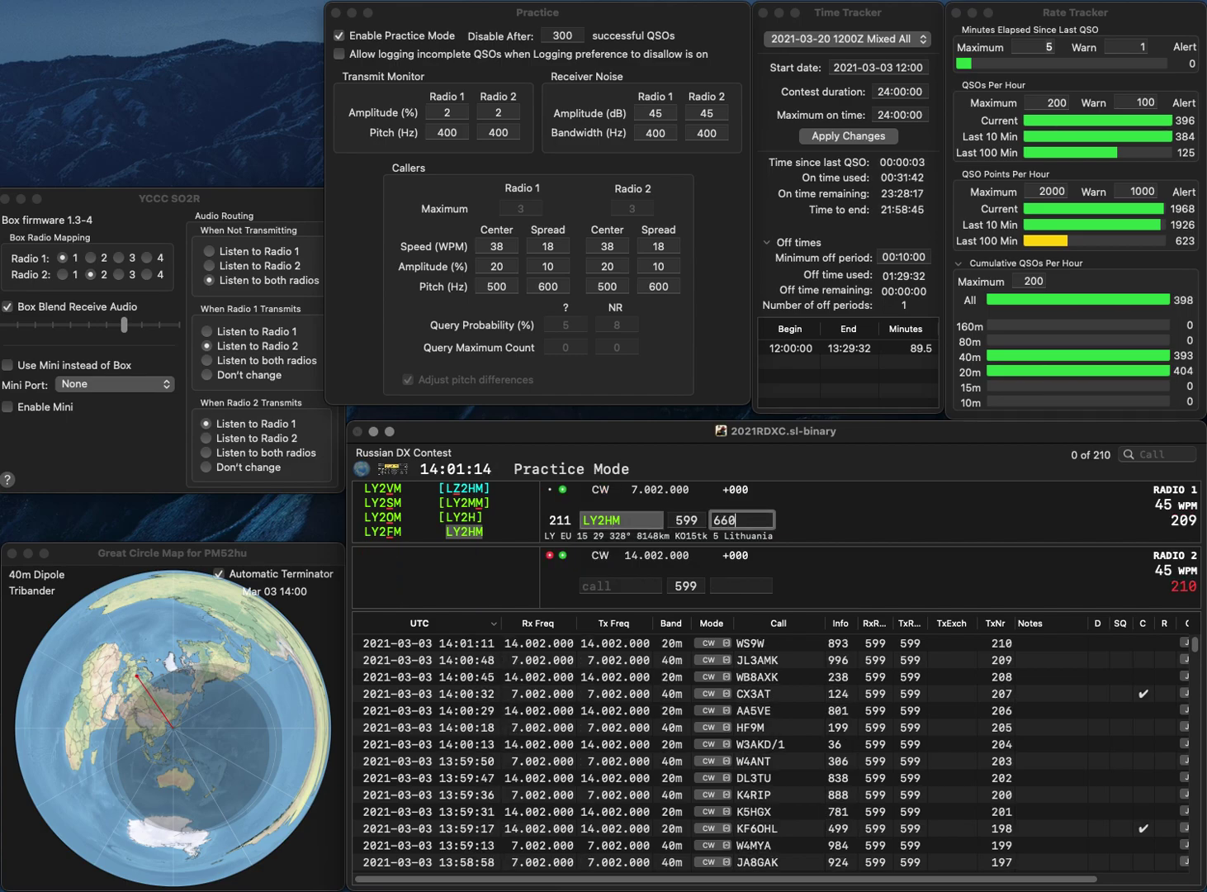
{"action": "key", "text": "Return"}
{"action": "type", "text": "8T"}
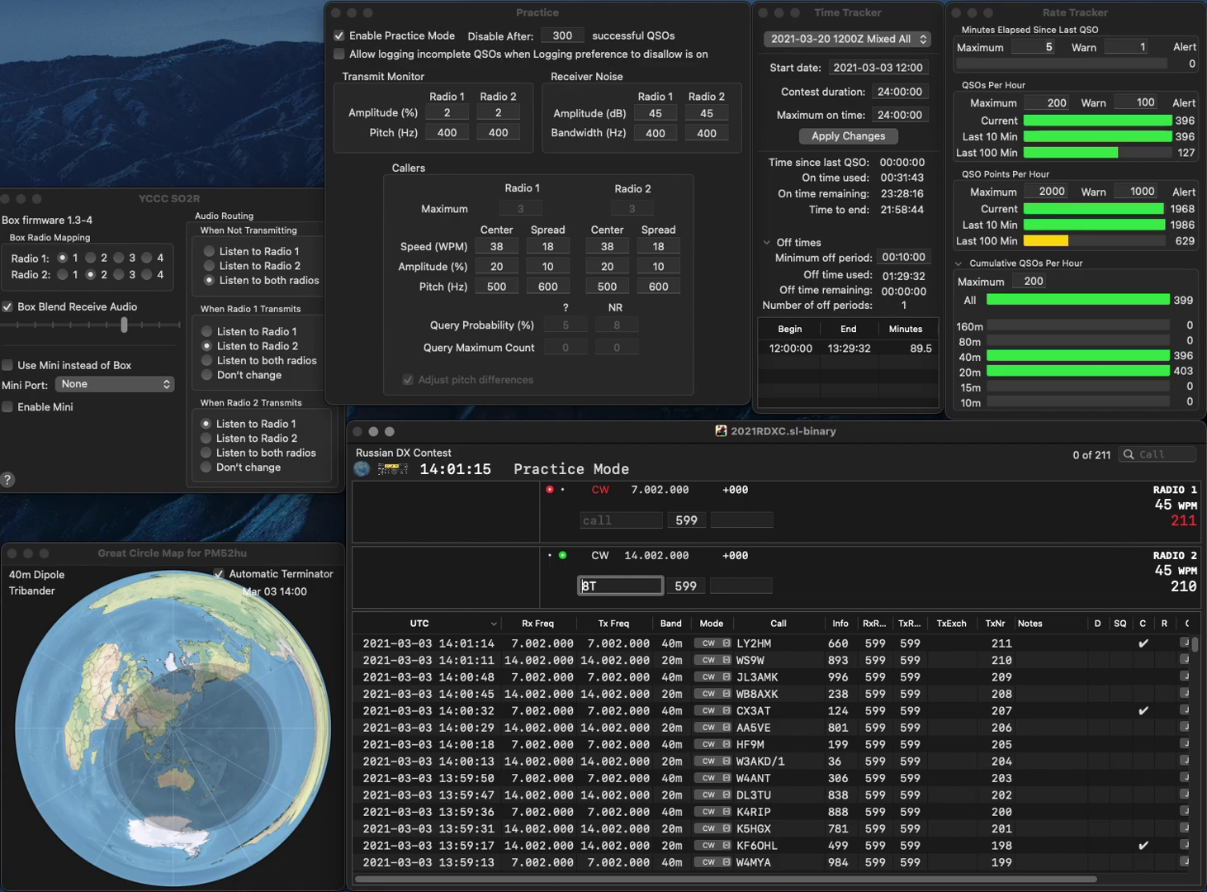
{"action": "key", "text": "Return"}
{"action": "type", "text": "SK2AZ"}
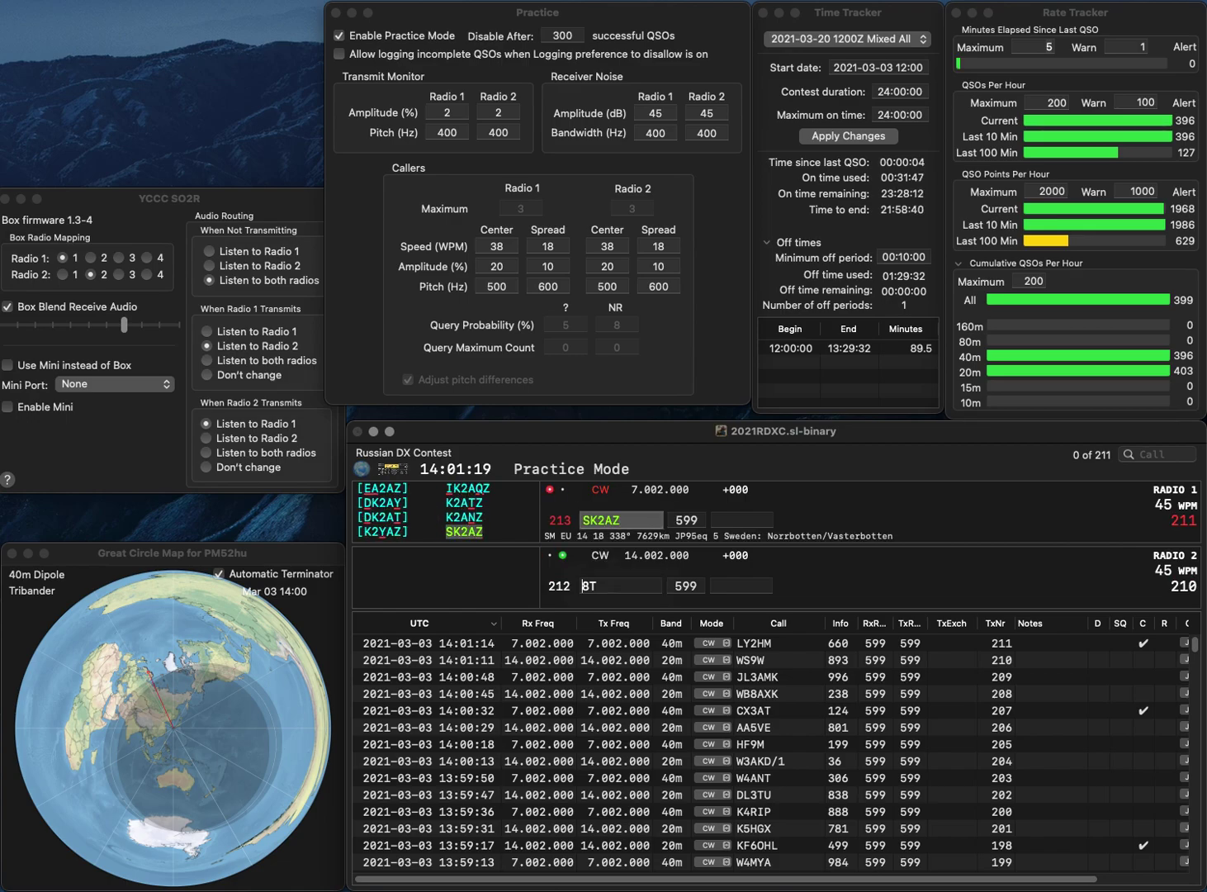
{"action": "type", "text": "KU"}
{"action": "key", "text": "Return"}
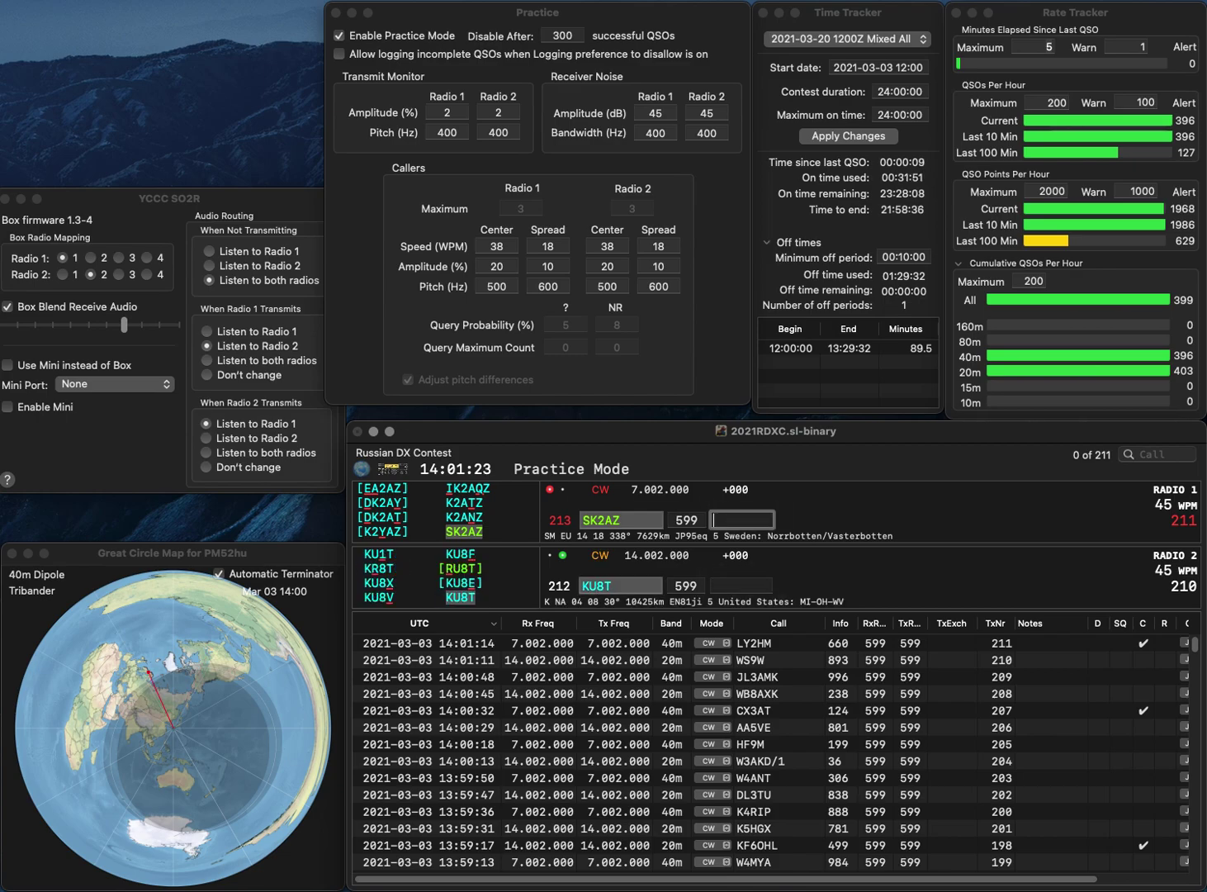
Log SK2AZ on Radio 1 with exchange 749 and KU8T on Radio 2 with exchange 866
{"action": "type", "text": "749"}
{"action": "key", "text": "Return"}
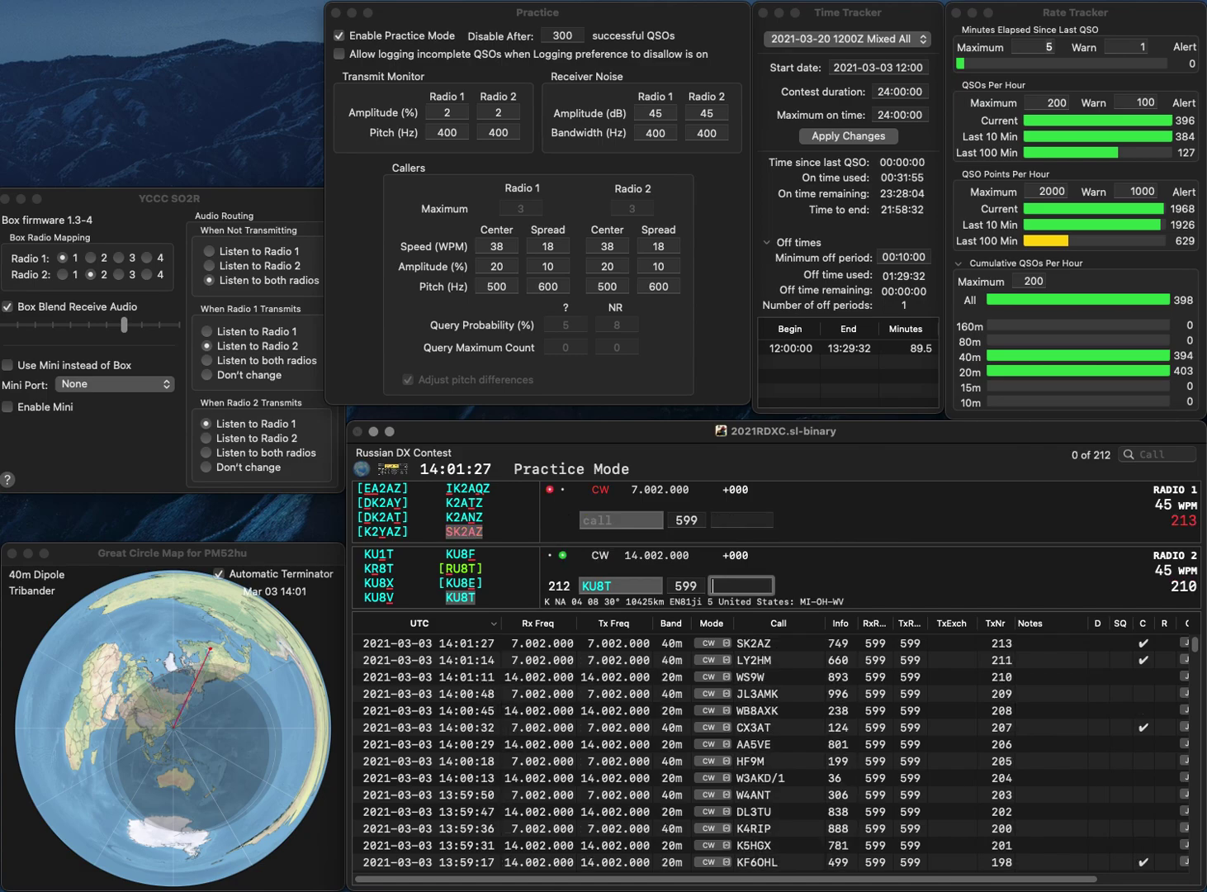
{"action": "type", "text": "866"}
{"action": "key", "text": "Return"}
{"action": "type", "text": "2"}
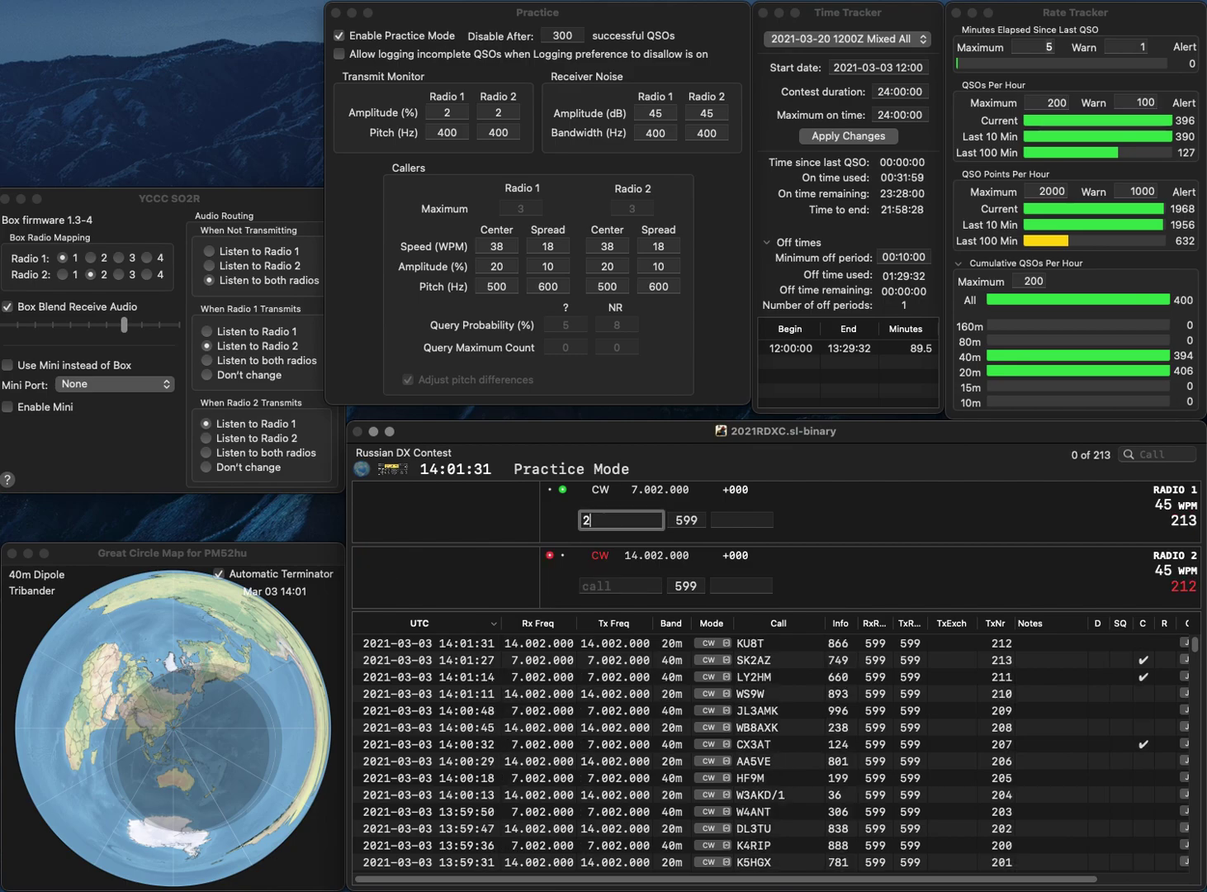
{"action": "type", "text": "EMFWA2EMF"}
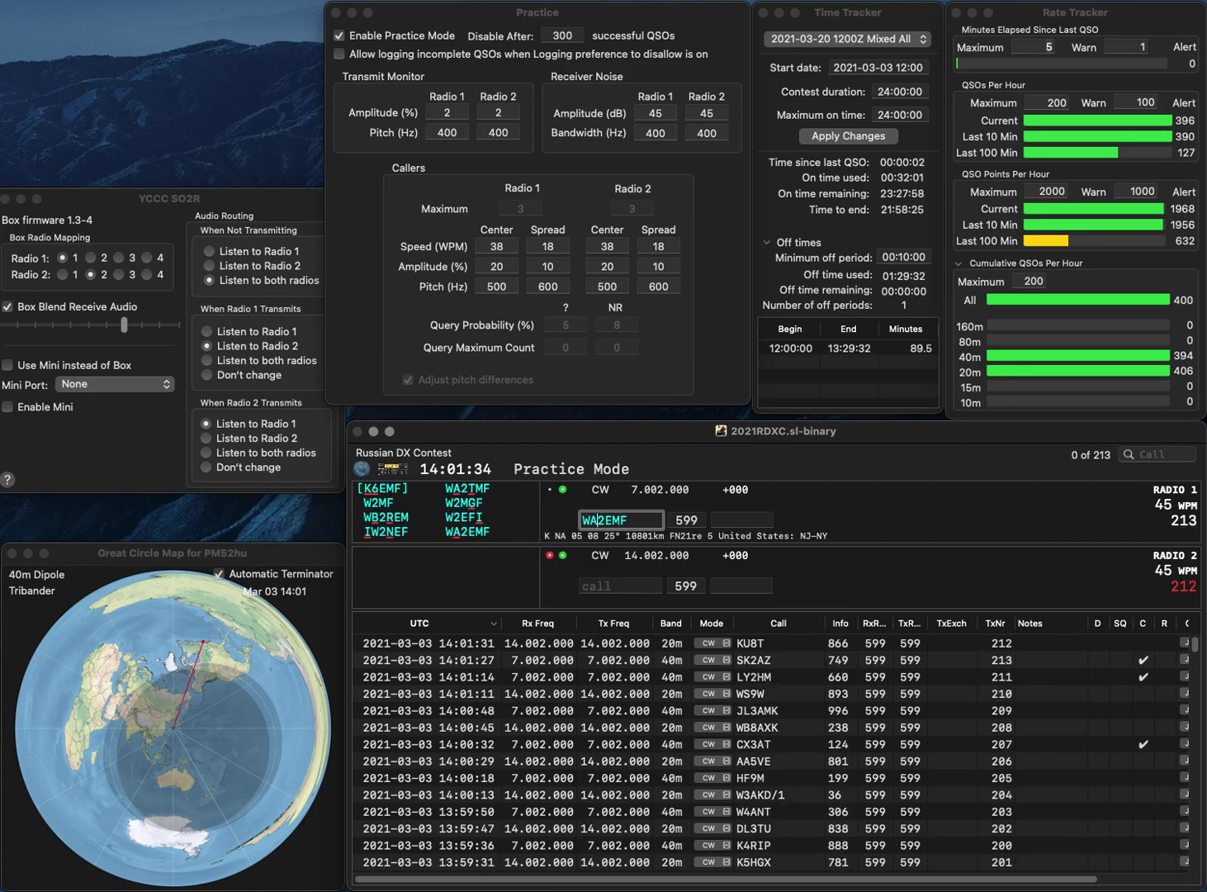
{"action": "key", "text": "Return"}
{"action": "type", "text": "VA3WR"}
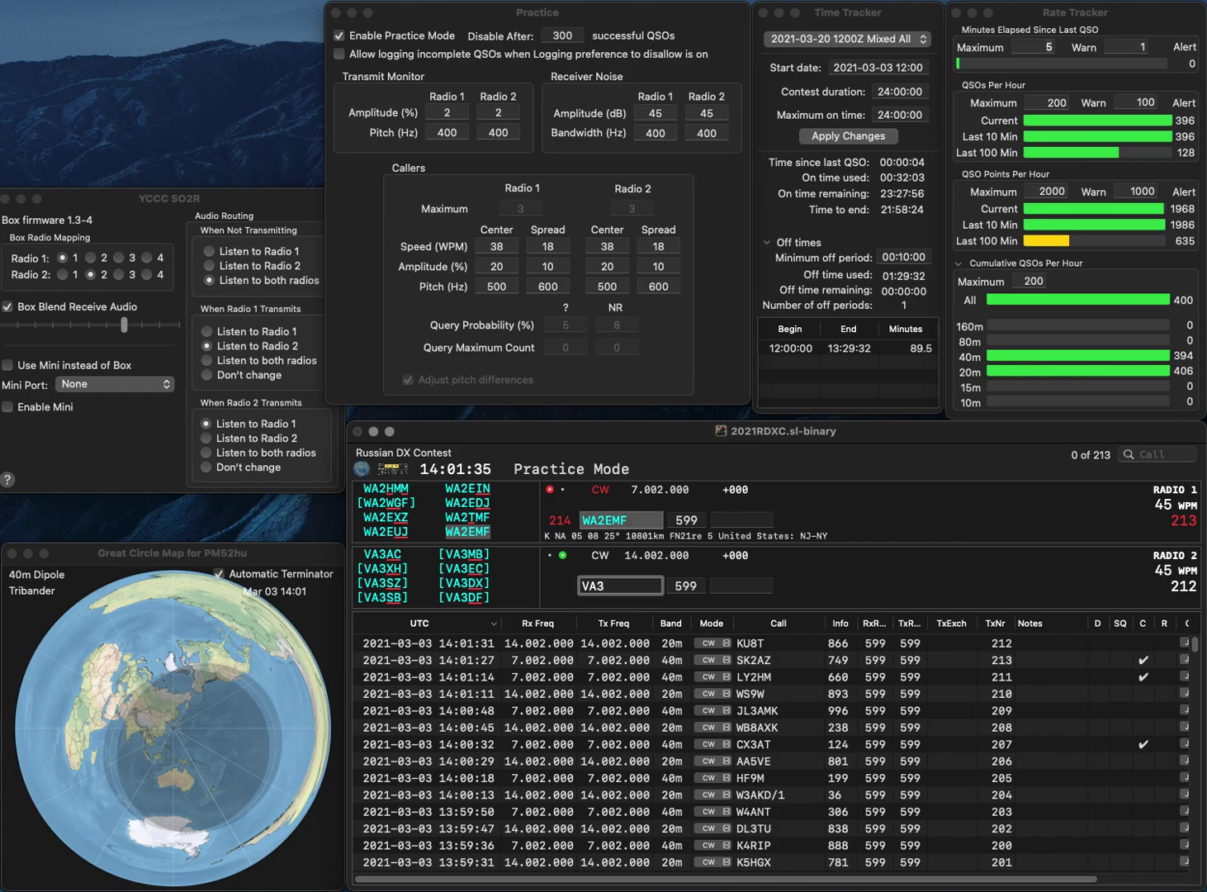
{"action": "key", "text": "Return"}
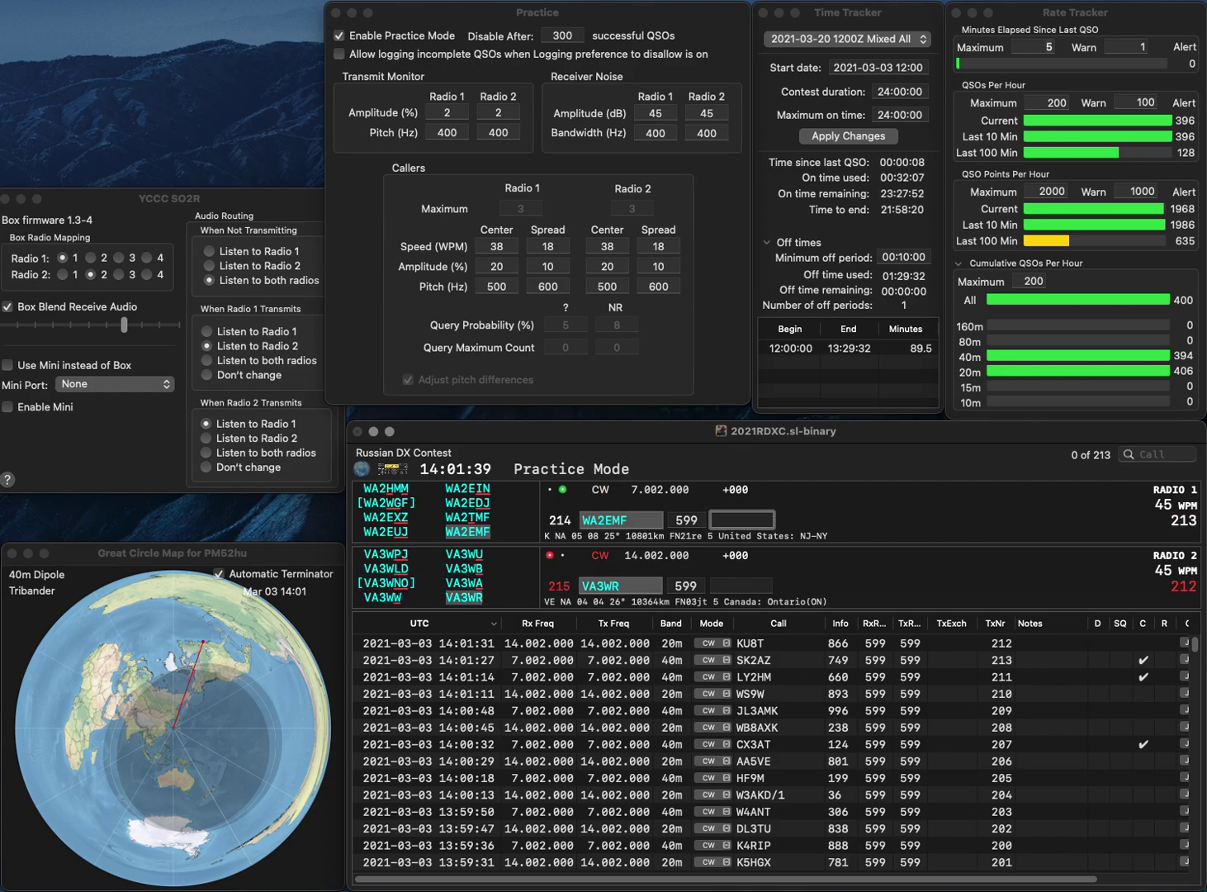
{"action": "type", "text": "51"}
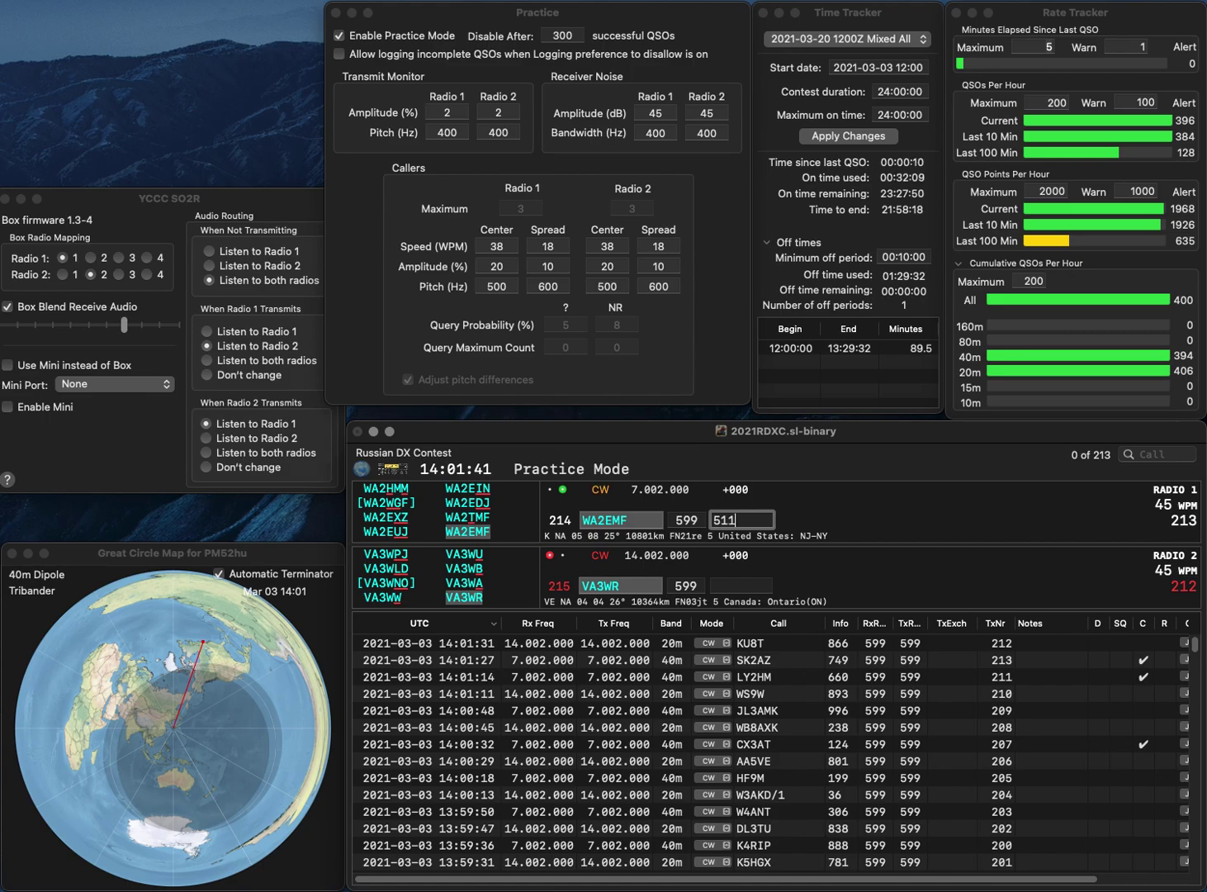
{"action": "type", "text": "1"}
{"action": "key", "text": "Return"}
{"action": "type", "text": "63"}
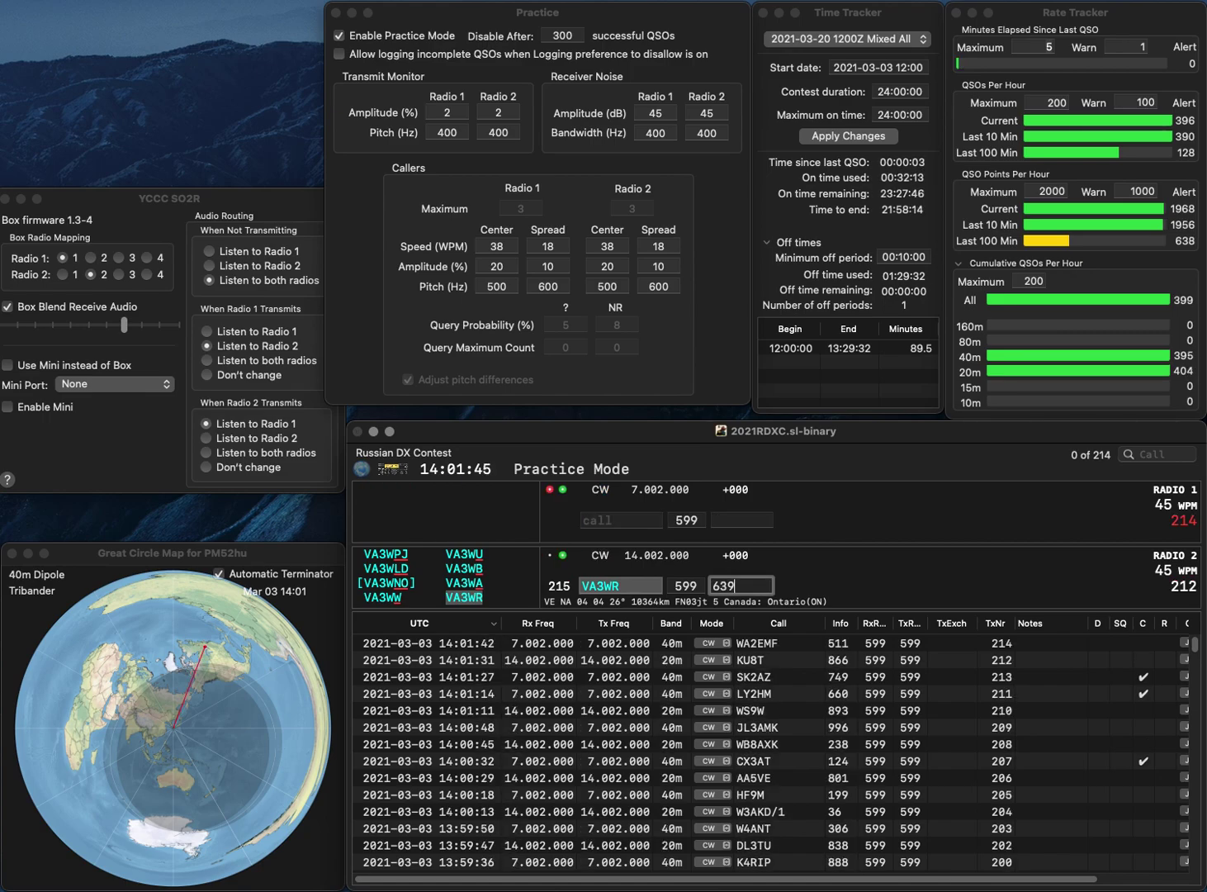
{"action": "type", "text": "9"}
{"action": "key", "text": "Return"}
Enter the partial call 7YKC on Radio 1, send to it, and switch entry to Radio 2
{"action": "type", "text": "7K"}
{"action": "key", "text": "BackSpace"}
{"action": "type", "text": "YKC"}
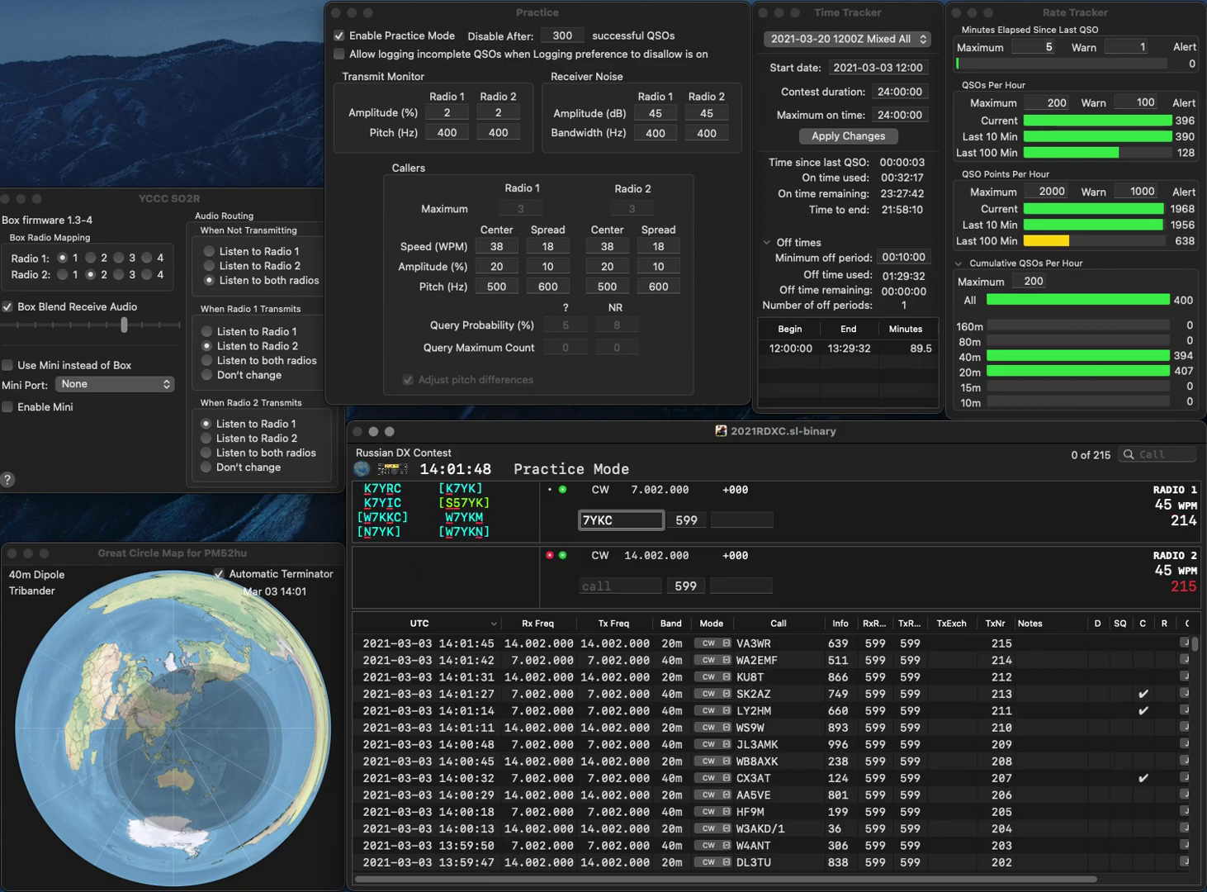
{"action": "key", "text": "Down"}
{"action": "key", "text": "Up"}
{"action": "key", "text": "Down"}
{"action": "key", "text": "F1"}
{"action": "key", "text": "Up"}
{"action": "key", "text": "Return"}
{"action": "key", "text": "Down"}
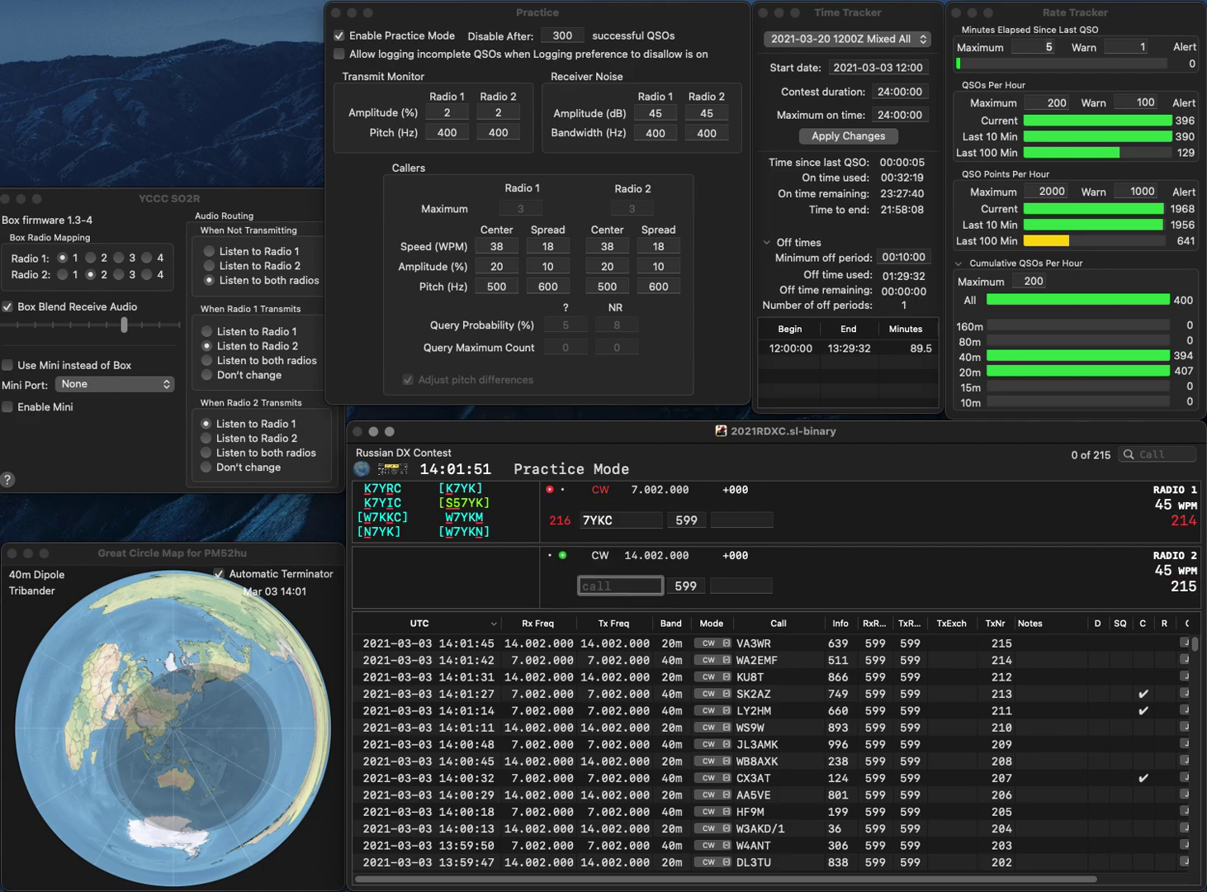
{"action": "type", "text": "M0ZVB"}
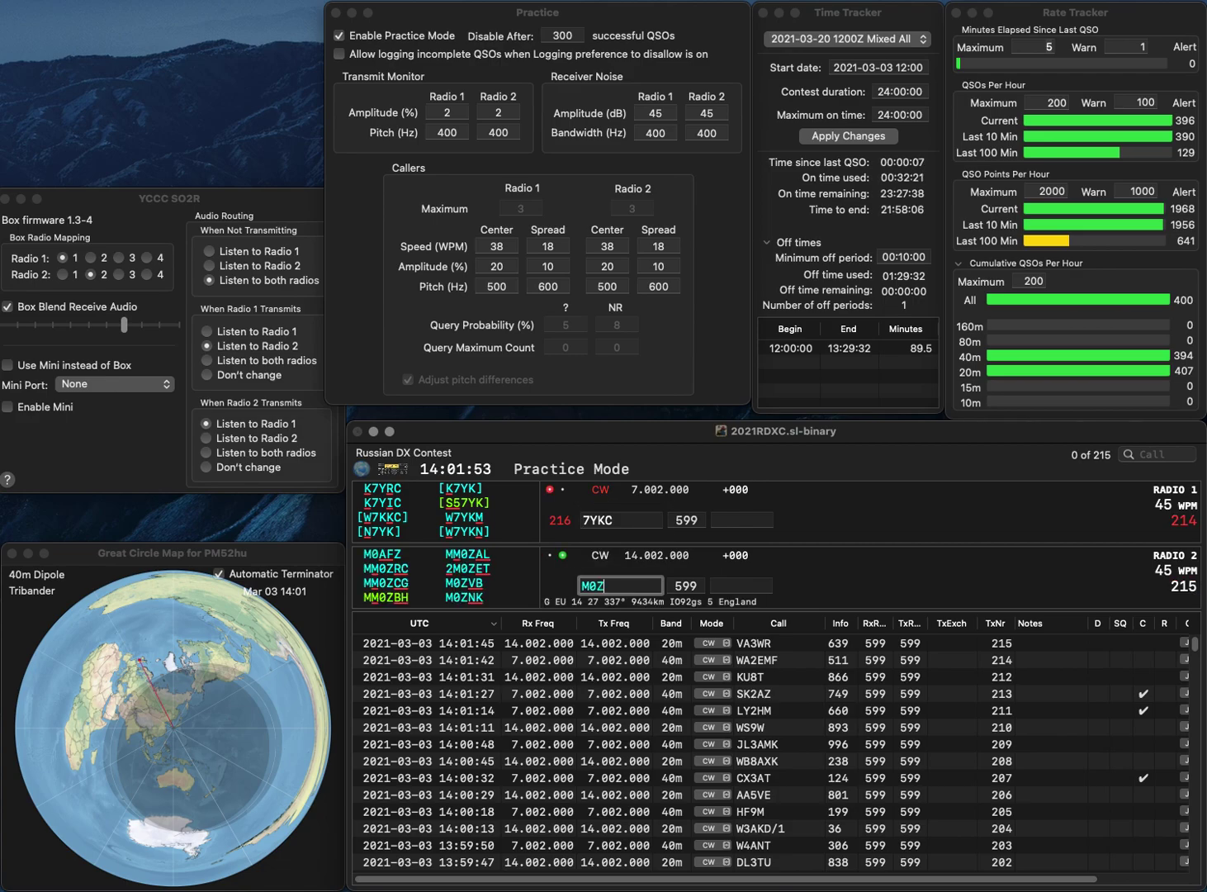
{"action": "key", "text": "Return"}
{"action": "type", "text": "MW"}
{"action": "key", "text": "Right"}
{"action": "key", "text": "Right"}
{"action": "key", "text": "BackSpace"}
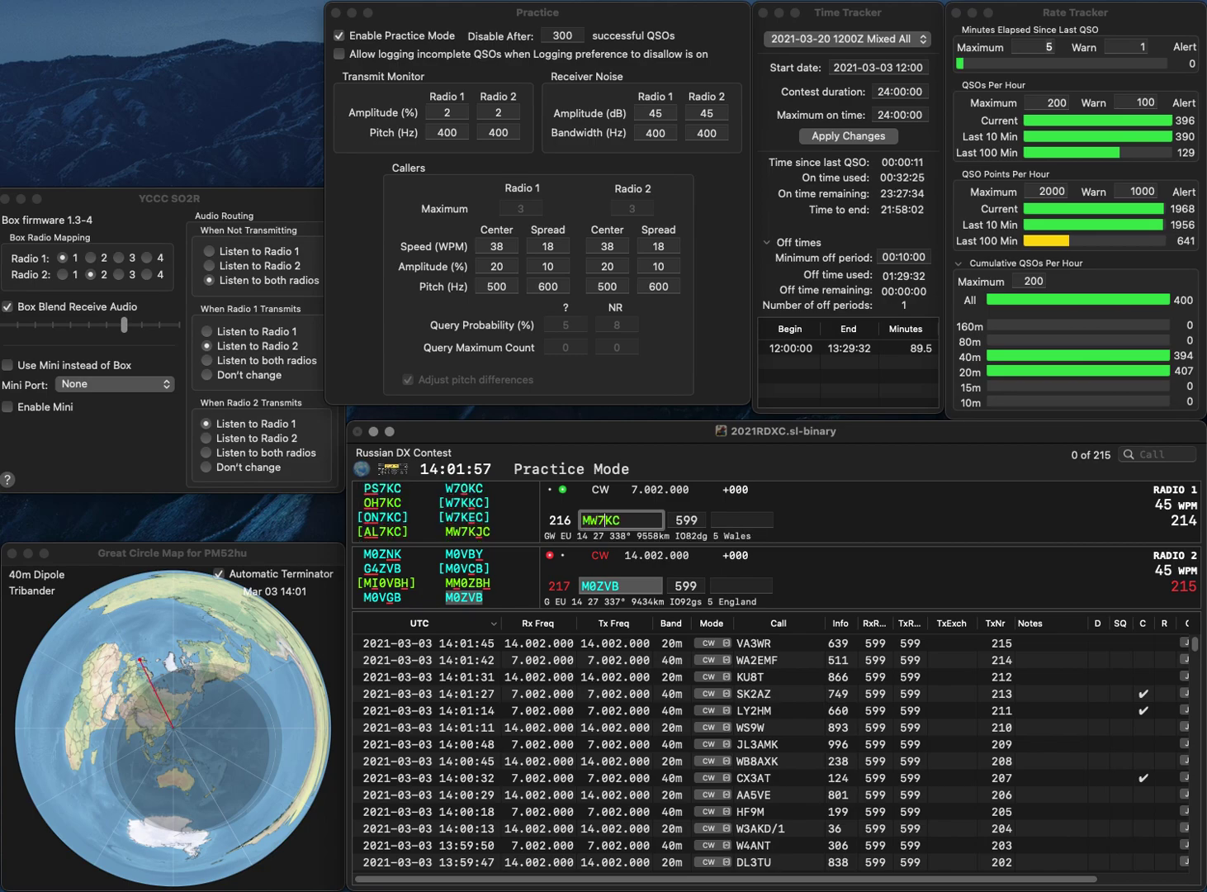
{"action": "key", "text": "BackSpace"}
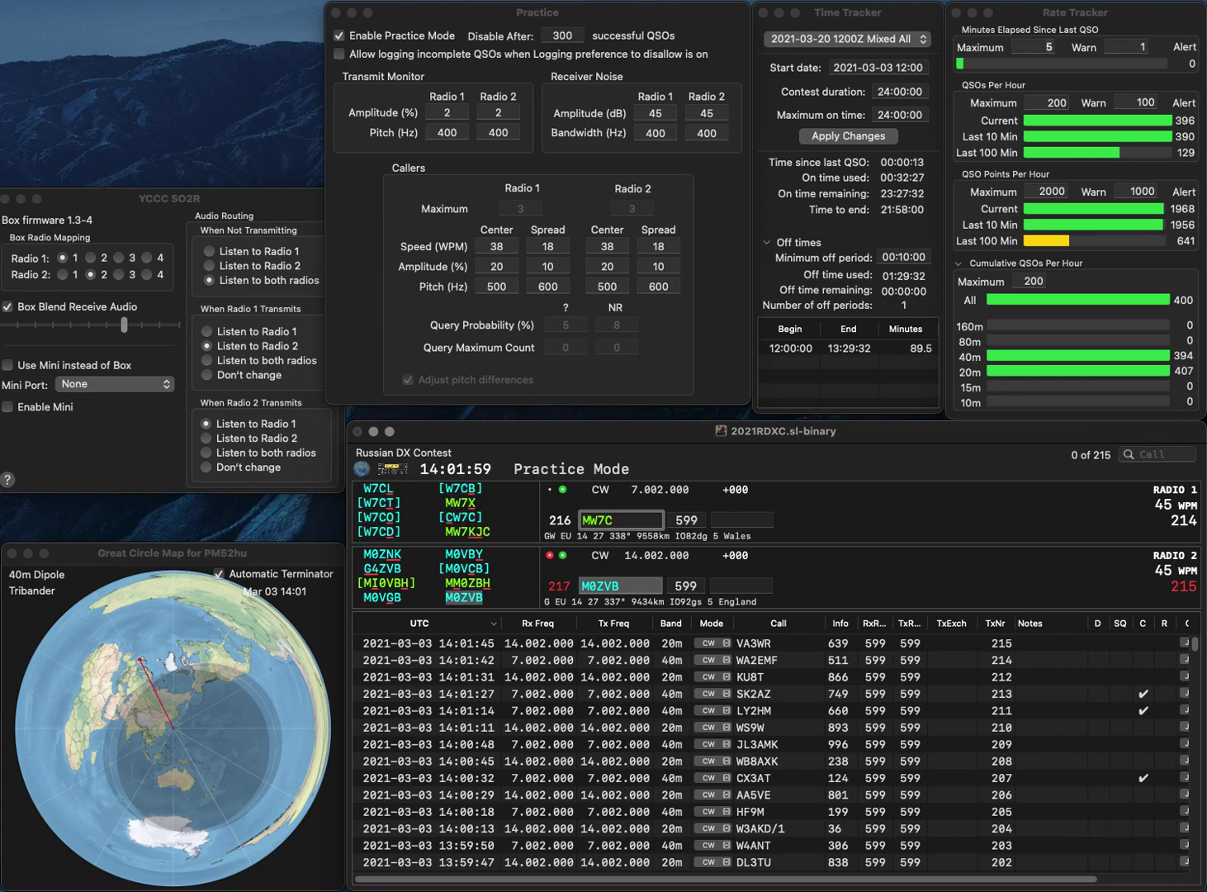
{"action": "type", "text": "KJ"}
{"action": "key", "text": "Return"}
{"action": "key", "text": "space"}
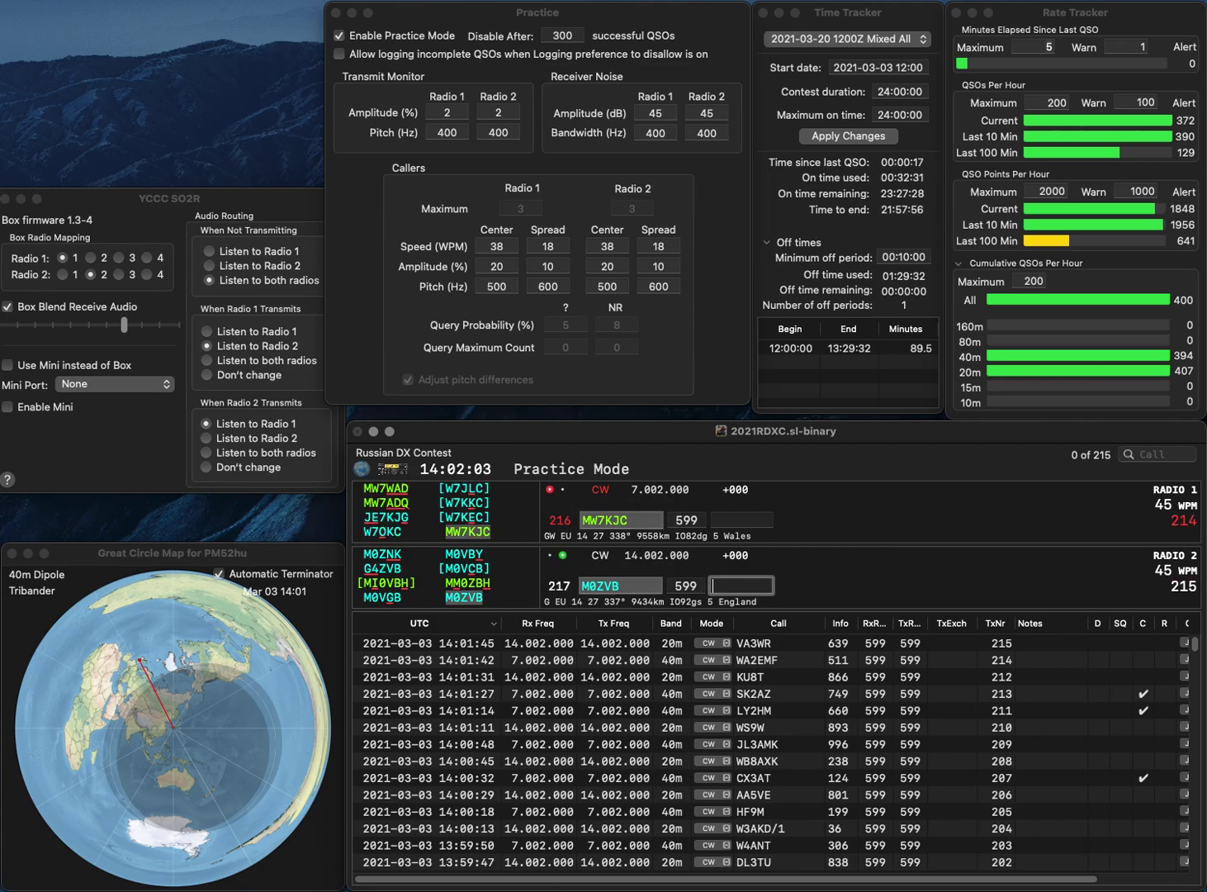
{"action": "type", "text": "856"}
{"action": "key", "text": "Return"}
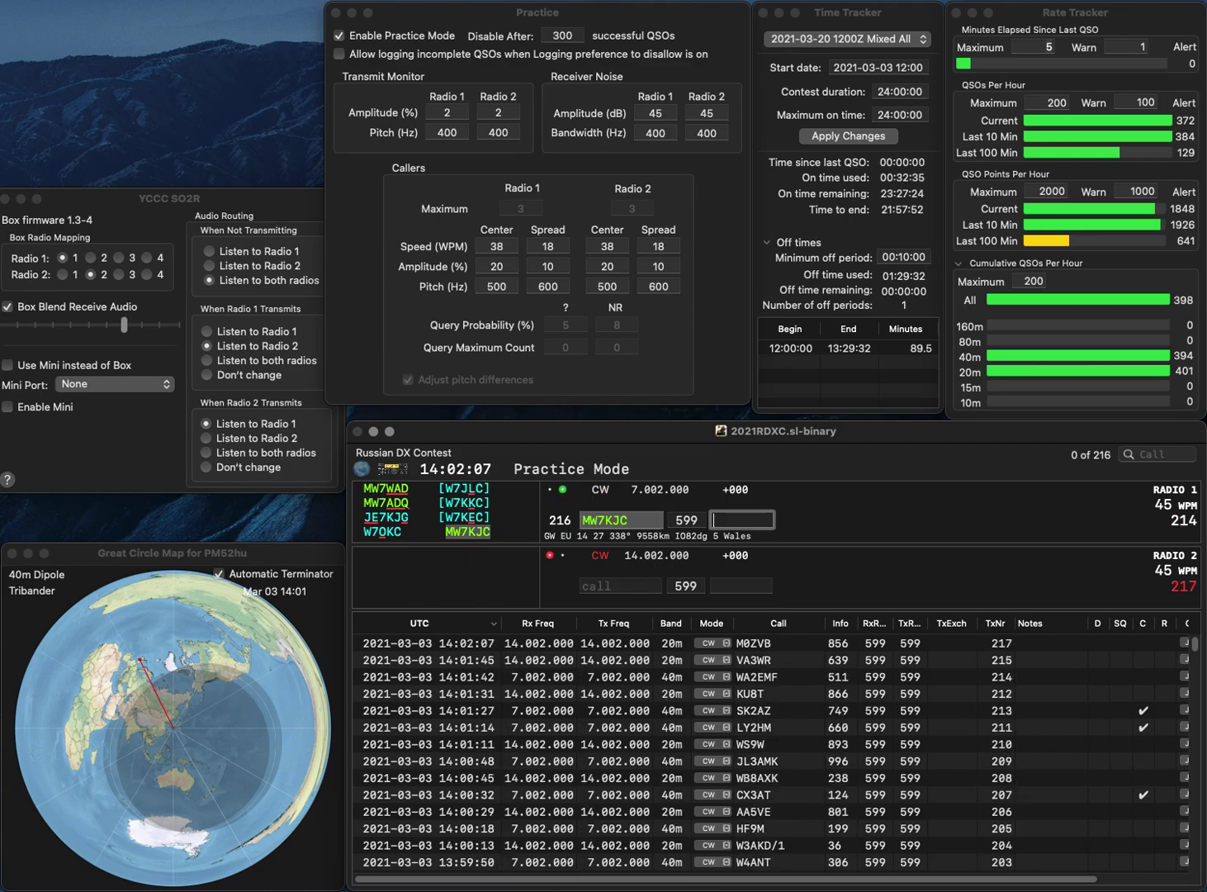
{"action": "type", "text": "92"}
{"action": "key", "text": "Return"}
Enter EA4C on Radio 2 and M3AAQ on Radio 1, and send to both
{"action": "type", "text": "EA4C"}
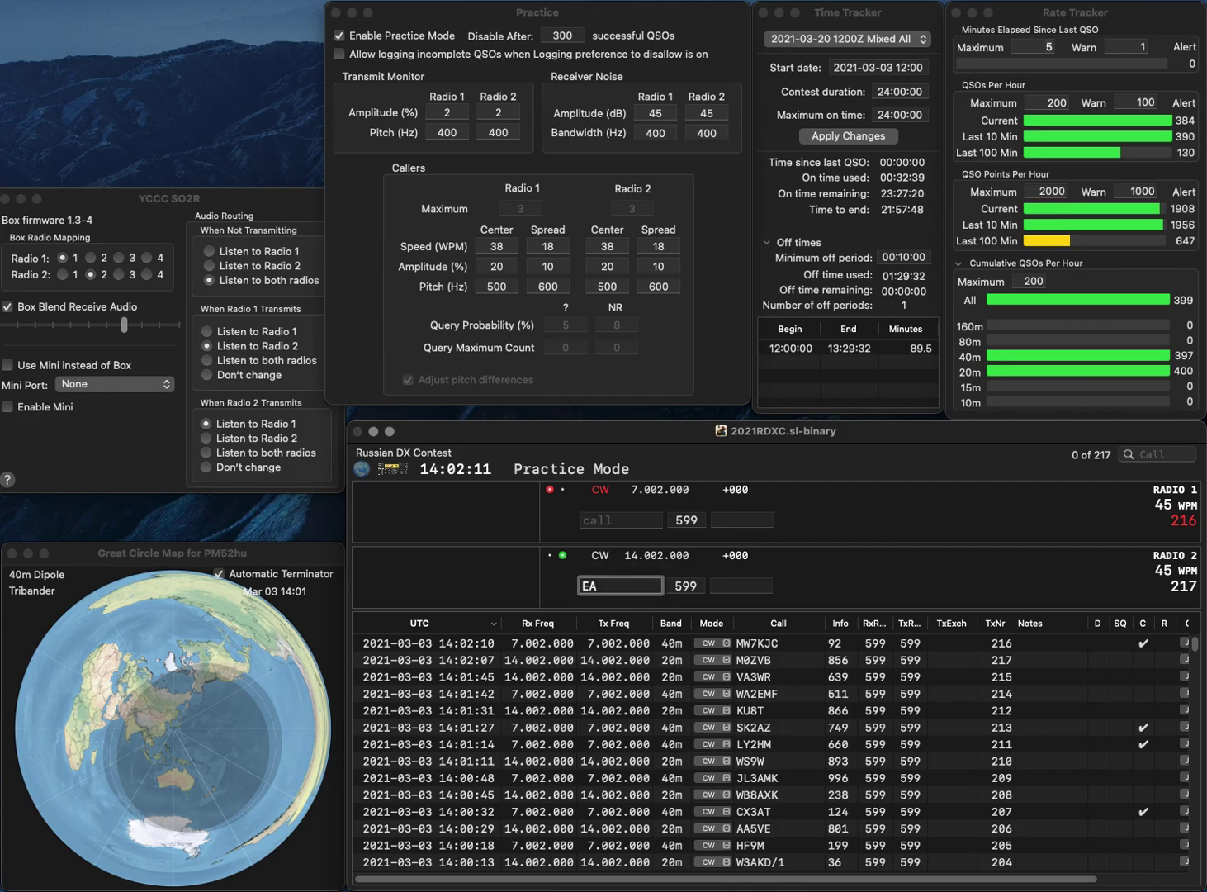
{"action": "key", "text": "Return"}
{"action": "type", "text": "M3AAQ"}
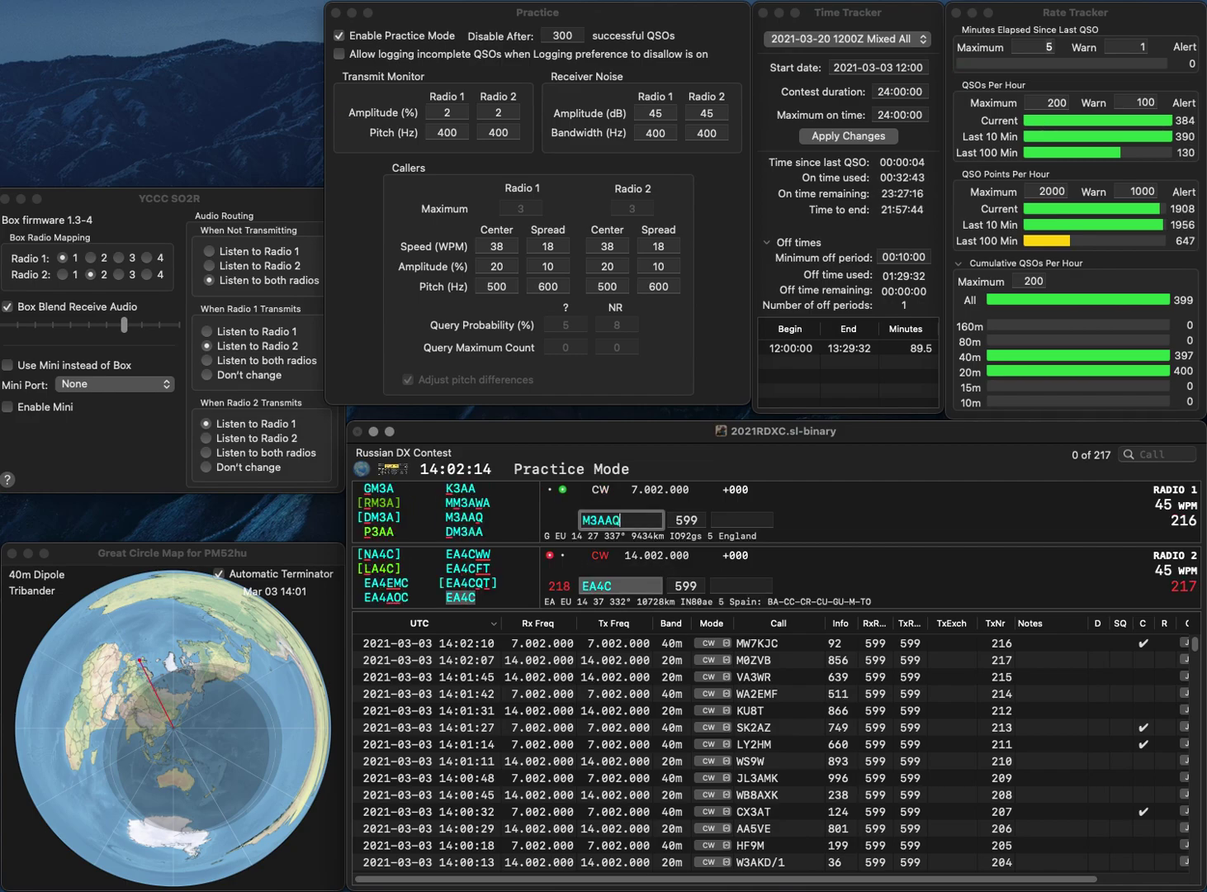
{"action": "key", "text": "Return"}
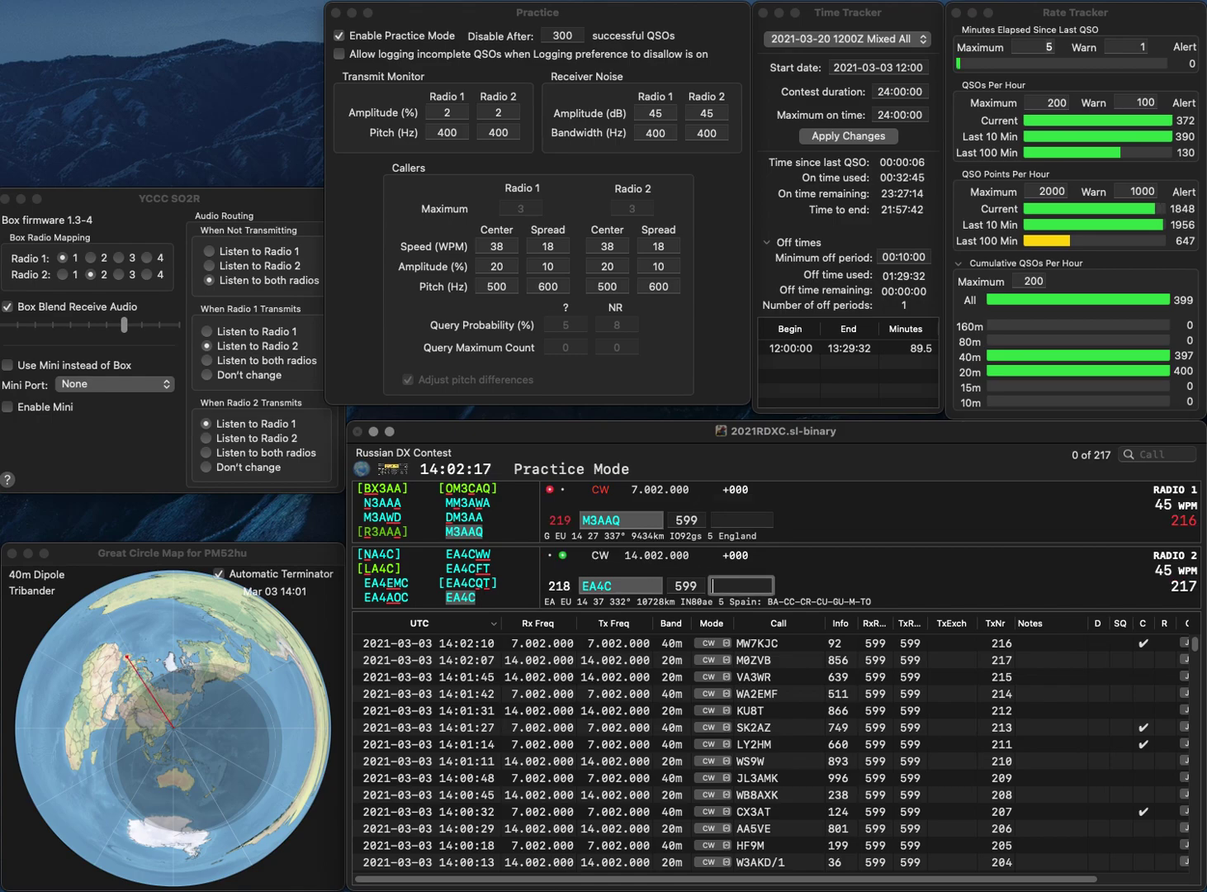
Log EA4C on Radio 2 with exchange 726 and M3AAQ on Radio 1 with exchange 403
{"action": "type", "text": "726"}
{"action": "key", "text": "Return"}
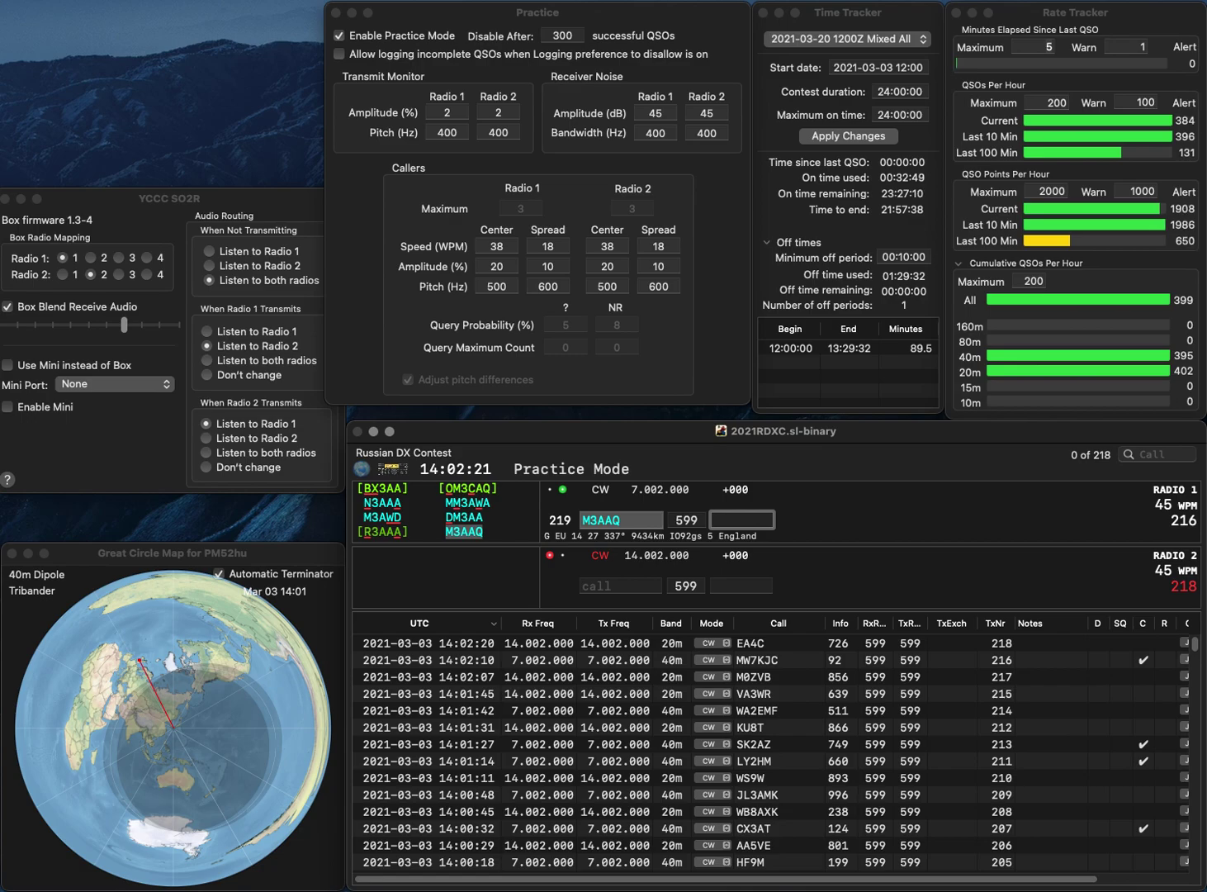
{"action": "type", "text": "403"}
{"action": "key", "text": "Return"}
Enter the partial calls TRN on Radio 2 and 1OW on Radio 1, and send to each
{"action": "type", "text": "TRN"}
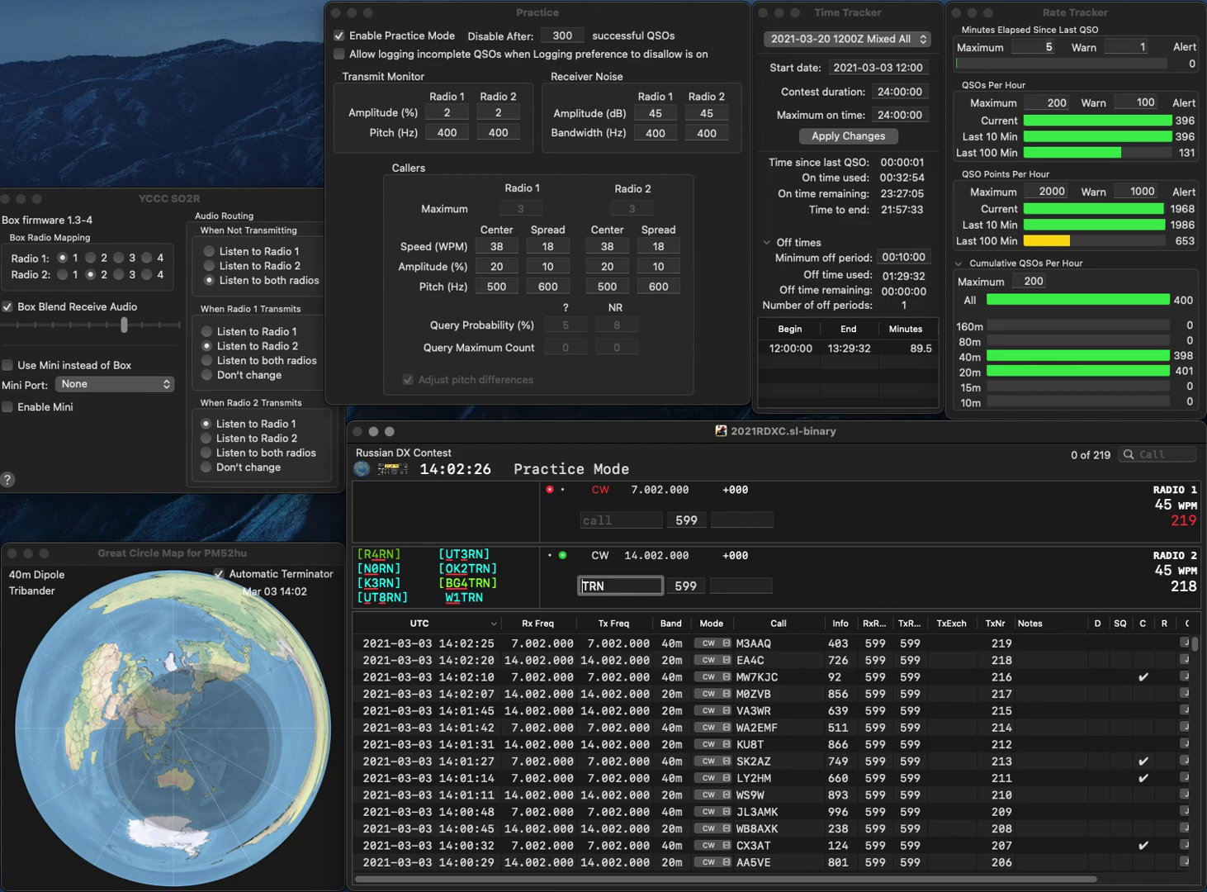
{"action": "key", "text": "Return"}
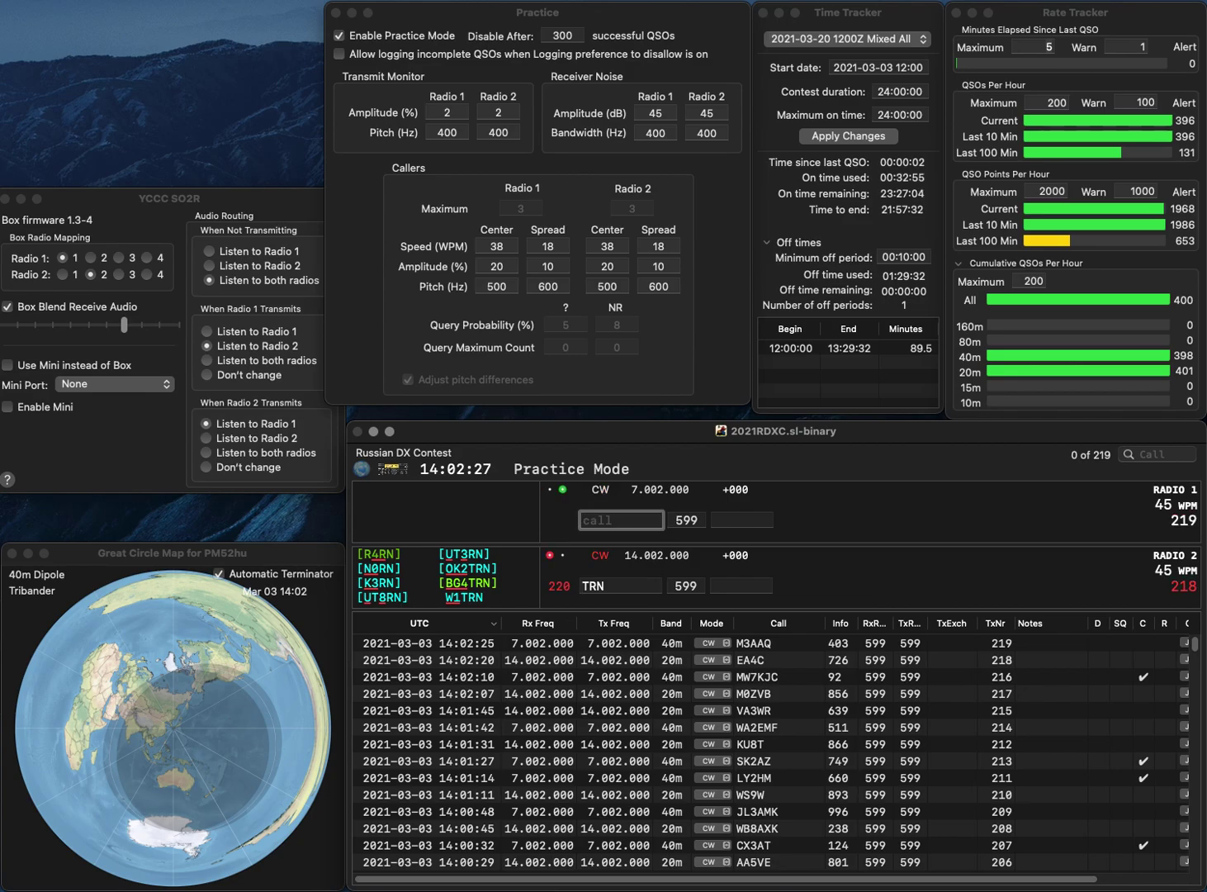
{"action": "type", "text": "10W"}
{"action": "key", "text": "Return"}
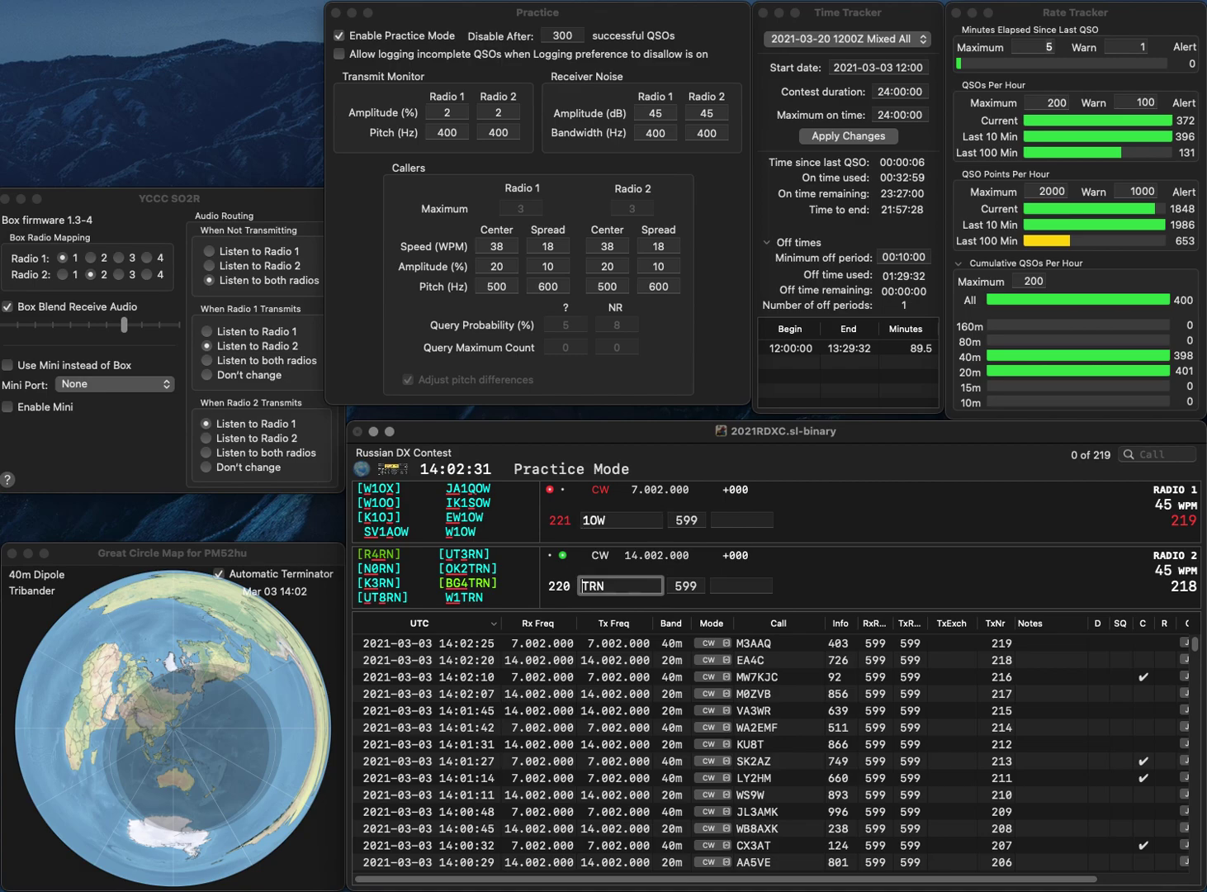
Complete the partial calls as W1TRN on Radio 2 and EW1OW on Radio 1, and send to each
{"action": "type", "text": "W1"}
{"action": "key", "text": "Return"}
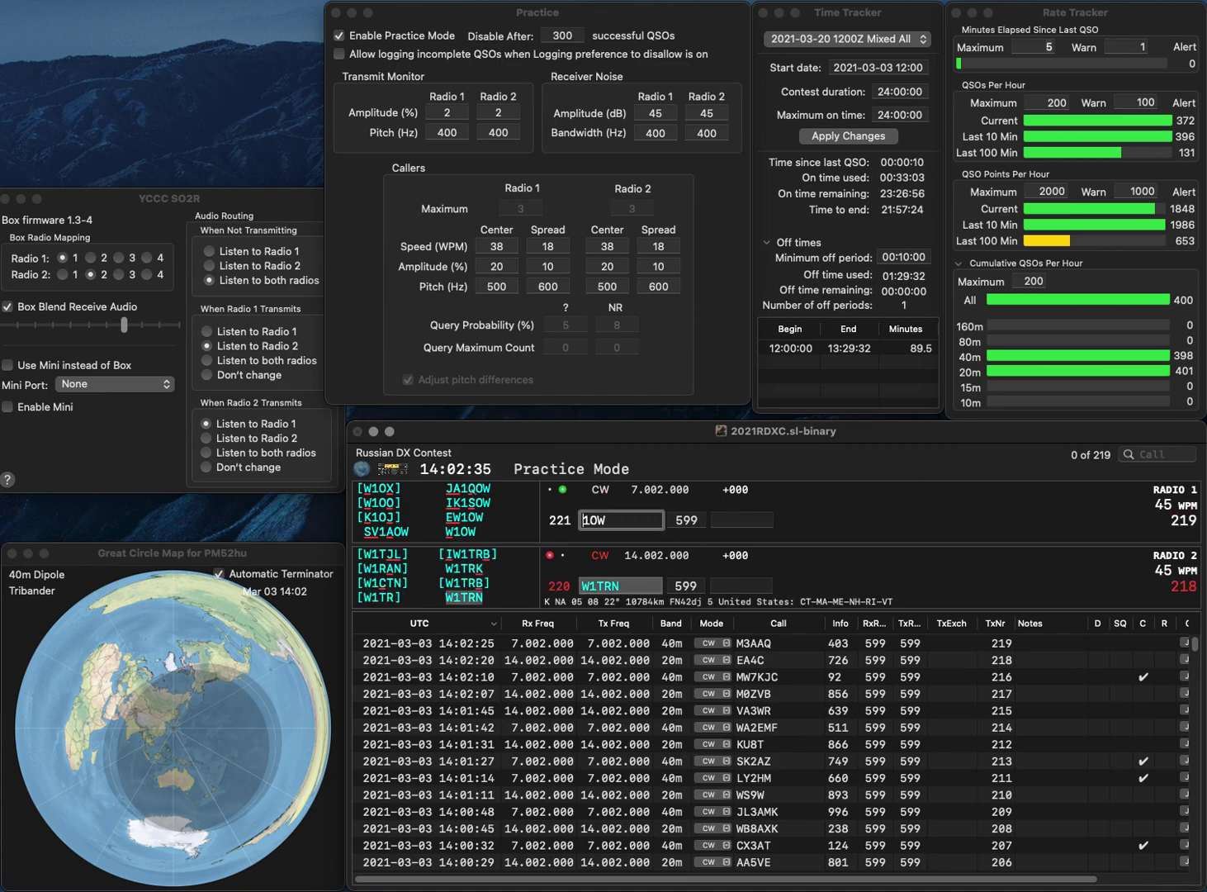
{"action": "type", "text": "EW"}
{"action": "key", "text": "Return"}
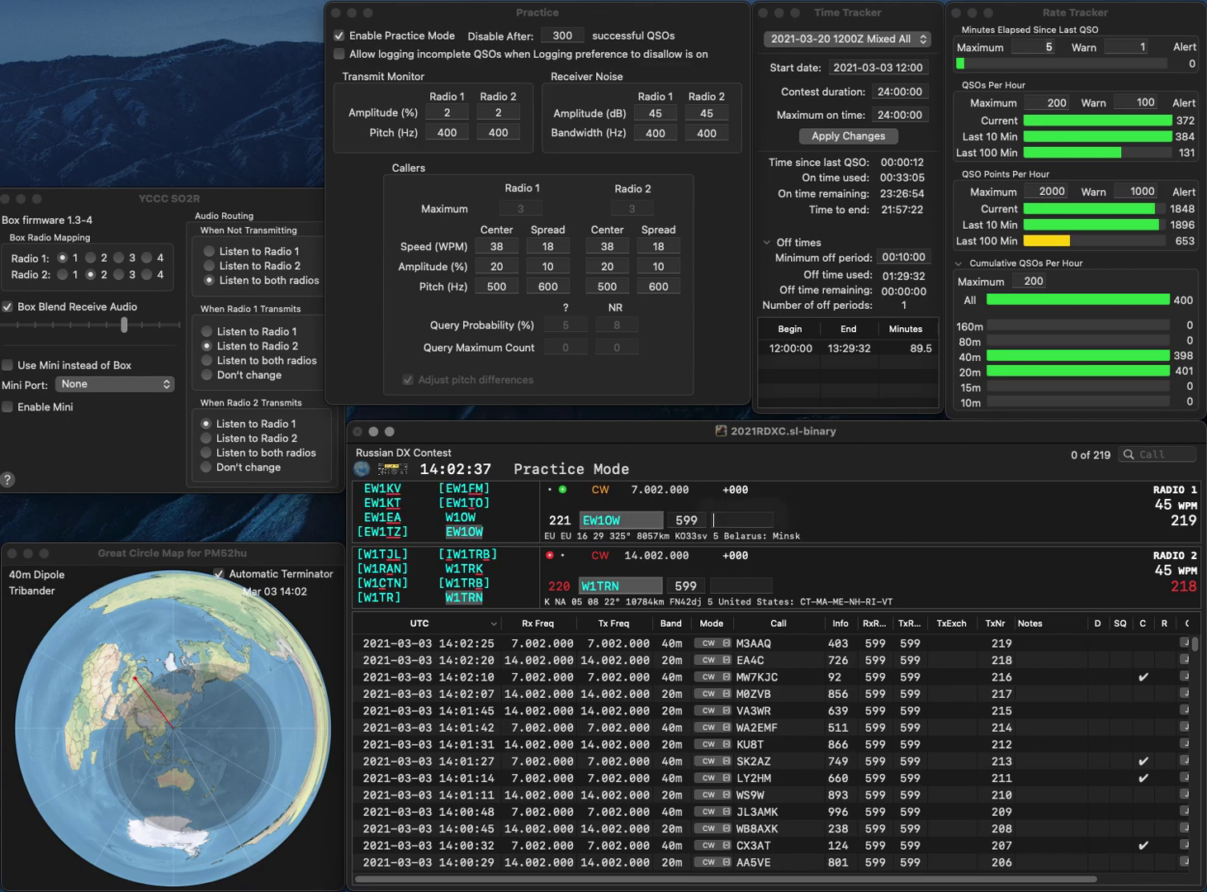
{"action": "key", "text": "Return"}
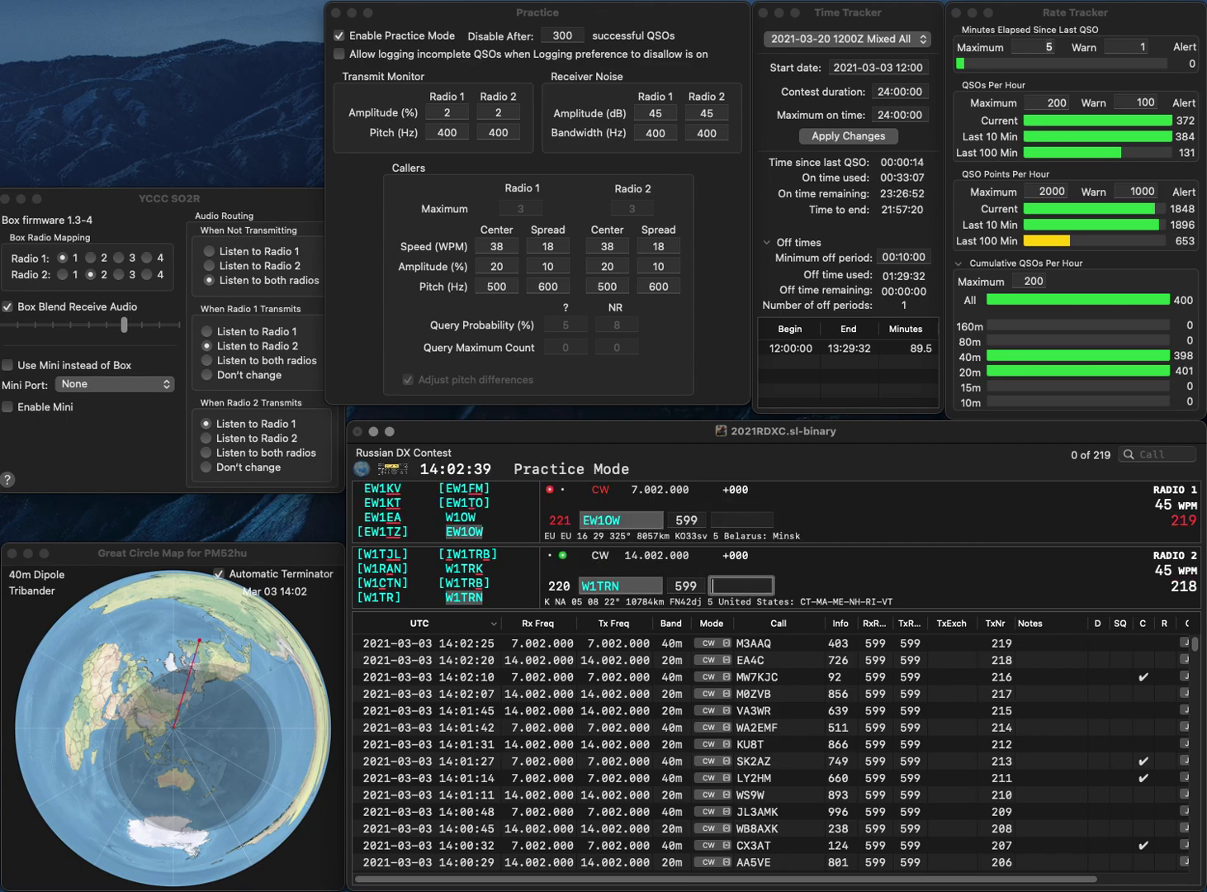
{"action": "type", "text": "544"}
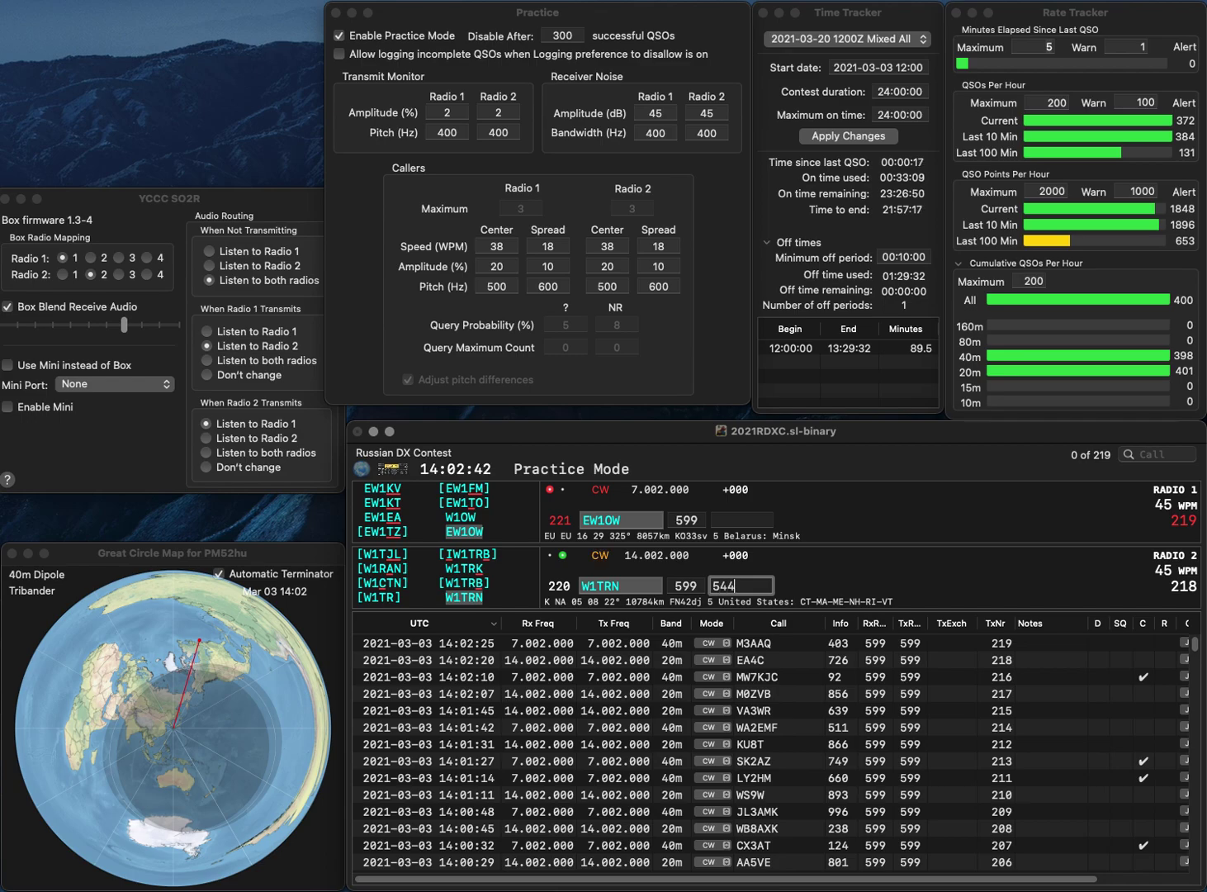
{"action": "key", "text": "Return"}
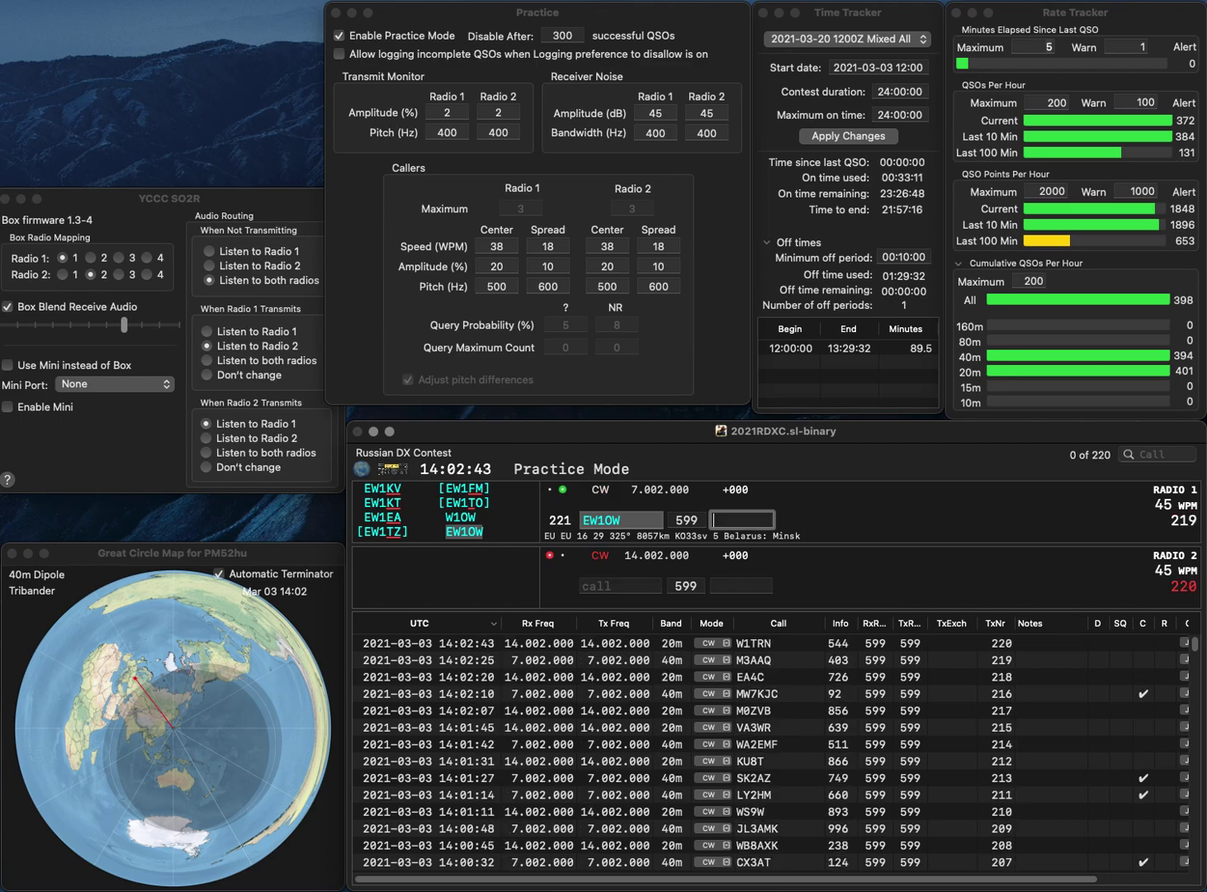
{"action": "type", "text": "72"}
{"action": "key", "text": "Return"}
{"action": "type", "text": "OE6AKD"}
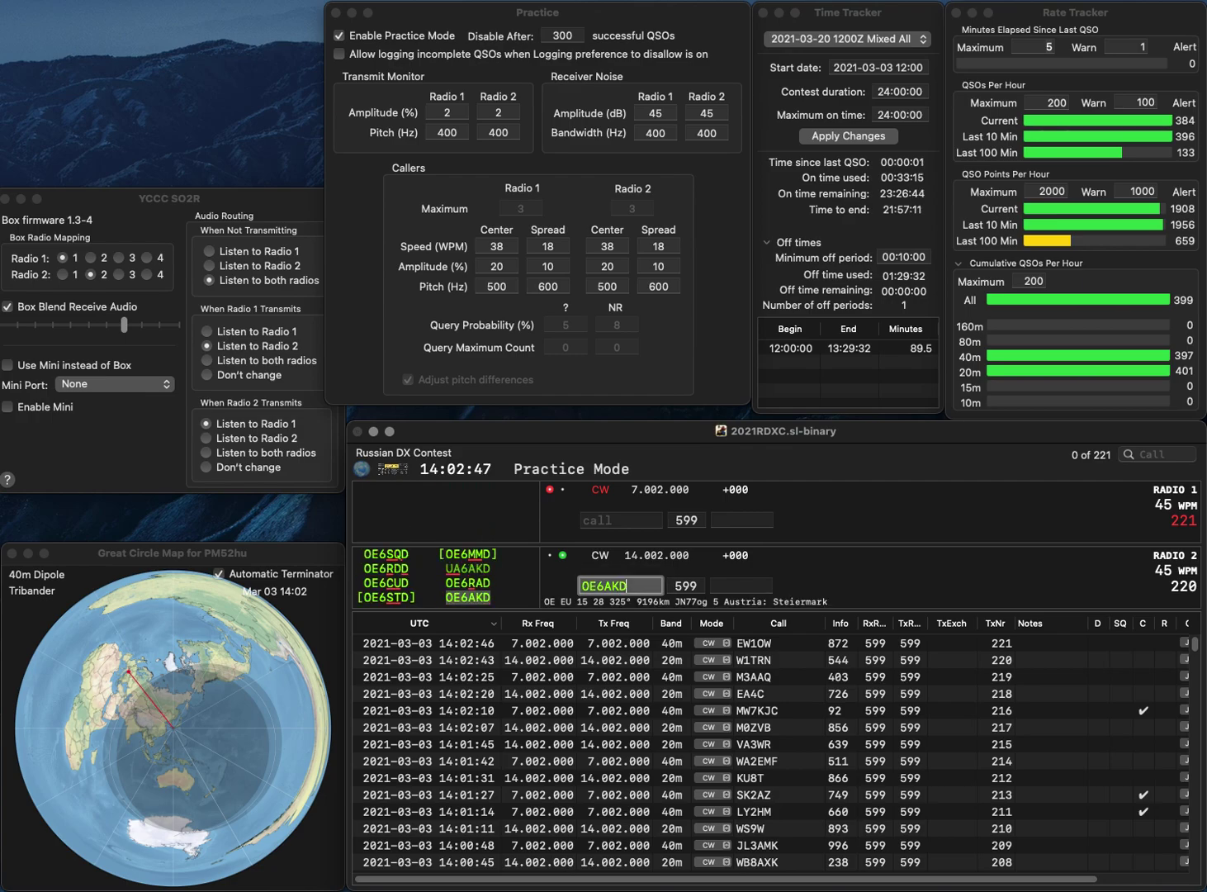
{"action": "key", "text": "Return"}
{"action": "type", "text": "KB4FOI"}
{"action": "key", "text": "Return"}
{"action": "key", "text": "space"}
{"action": "key", "text": "BackSpace"}
{"action": "type", "text": "S"}
{"action": "key", "text": "Return"}
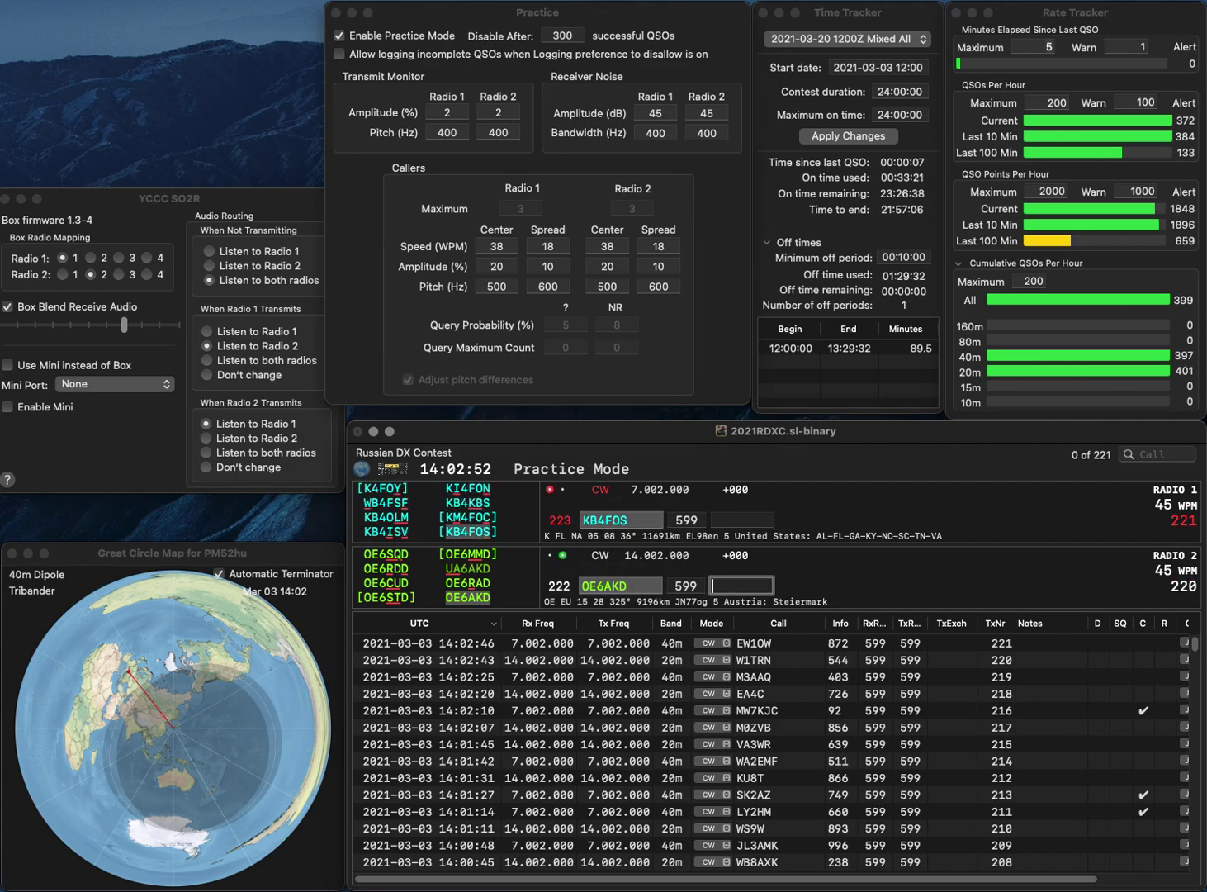
{"action": "type", "text": "402"}
{"action": "key", "text": "Return"}
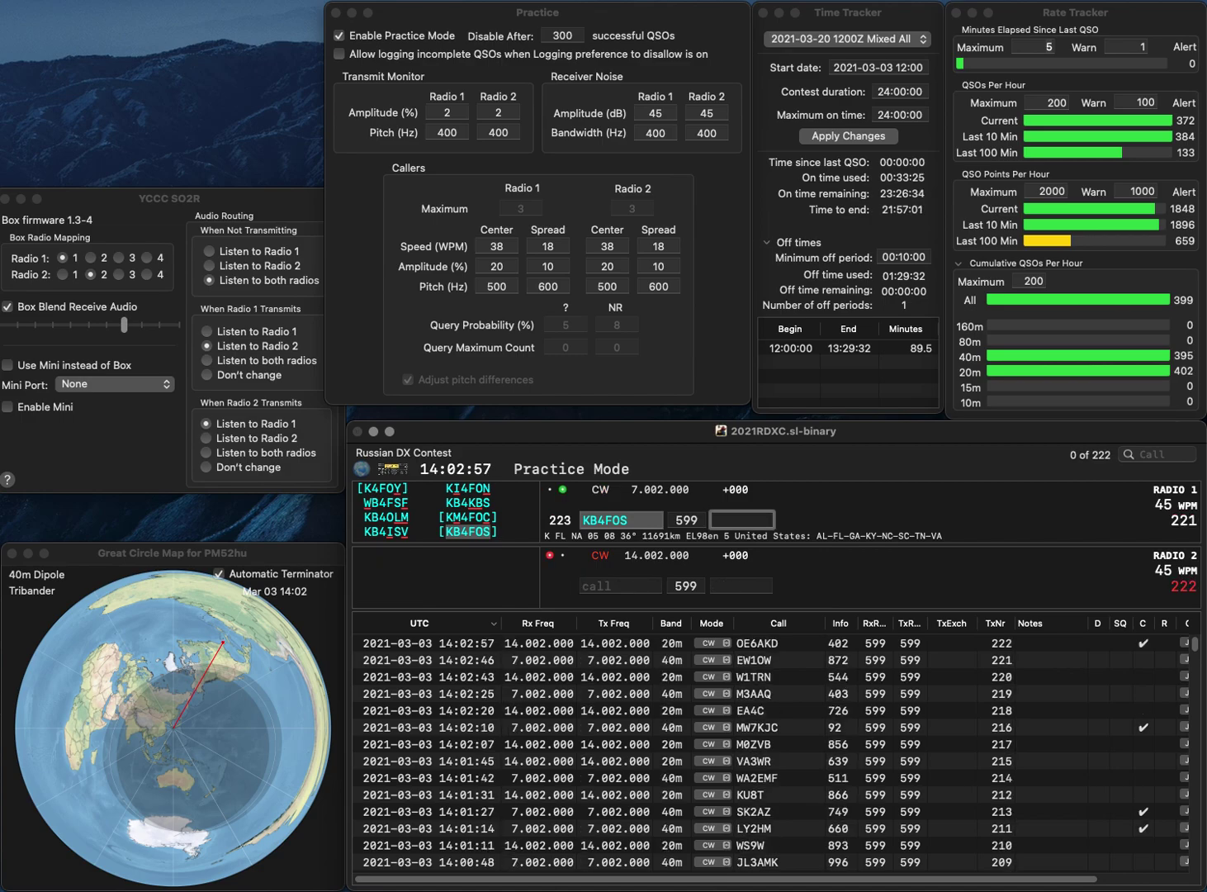
{"action": "type", "text": "638"}
{"action": "key", "text": "Return"}
{"action": "type", "text": "9"}
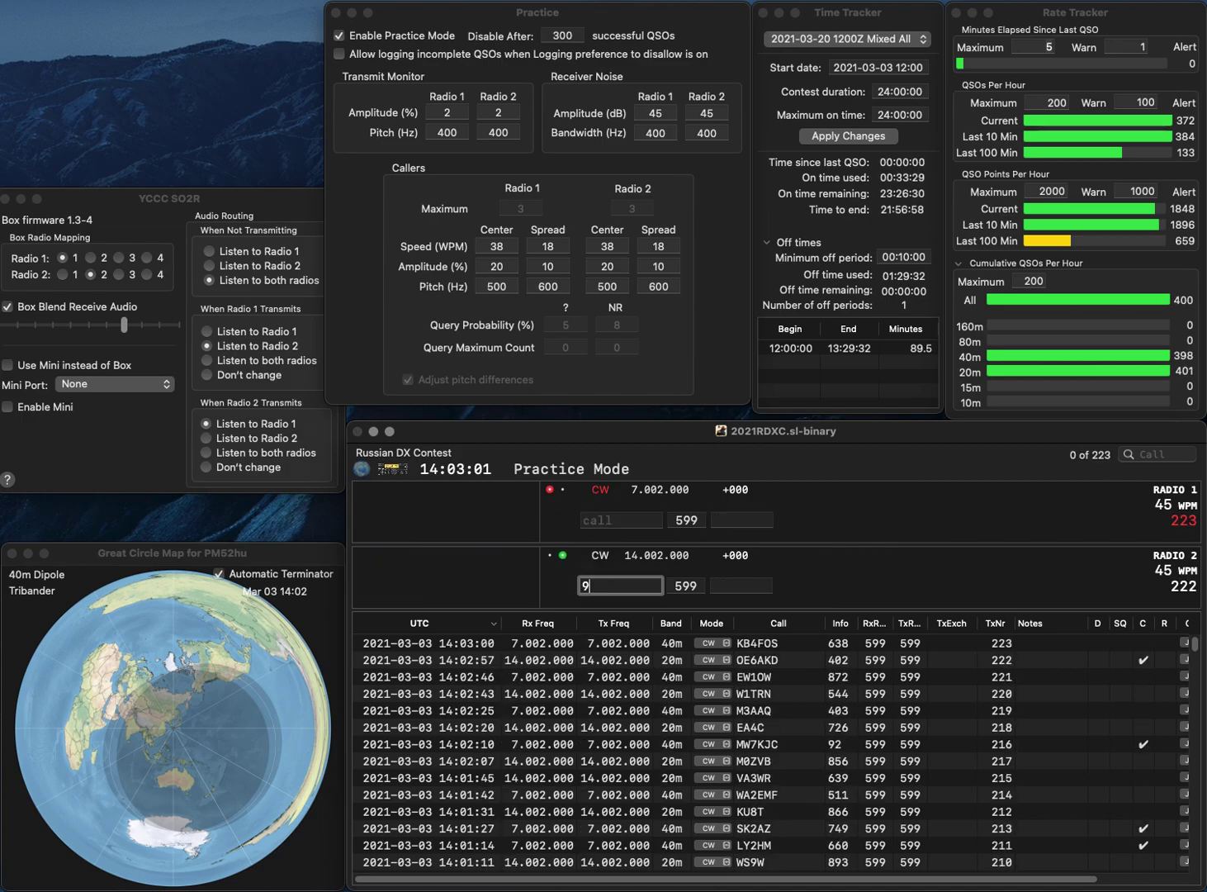
{"action": "type", "text": "PFAB"}
{"action": "key", "text": "Return"}
{"action": "type", "text": "S51JQ"}
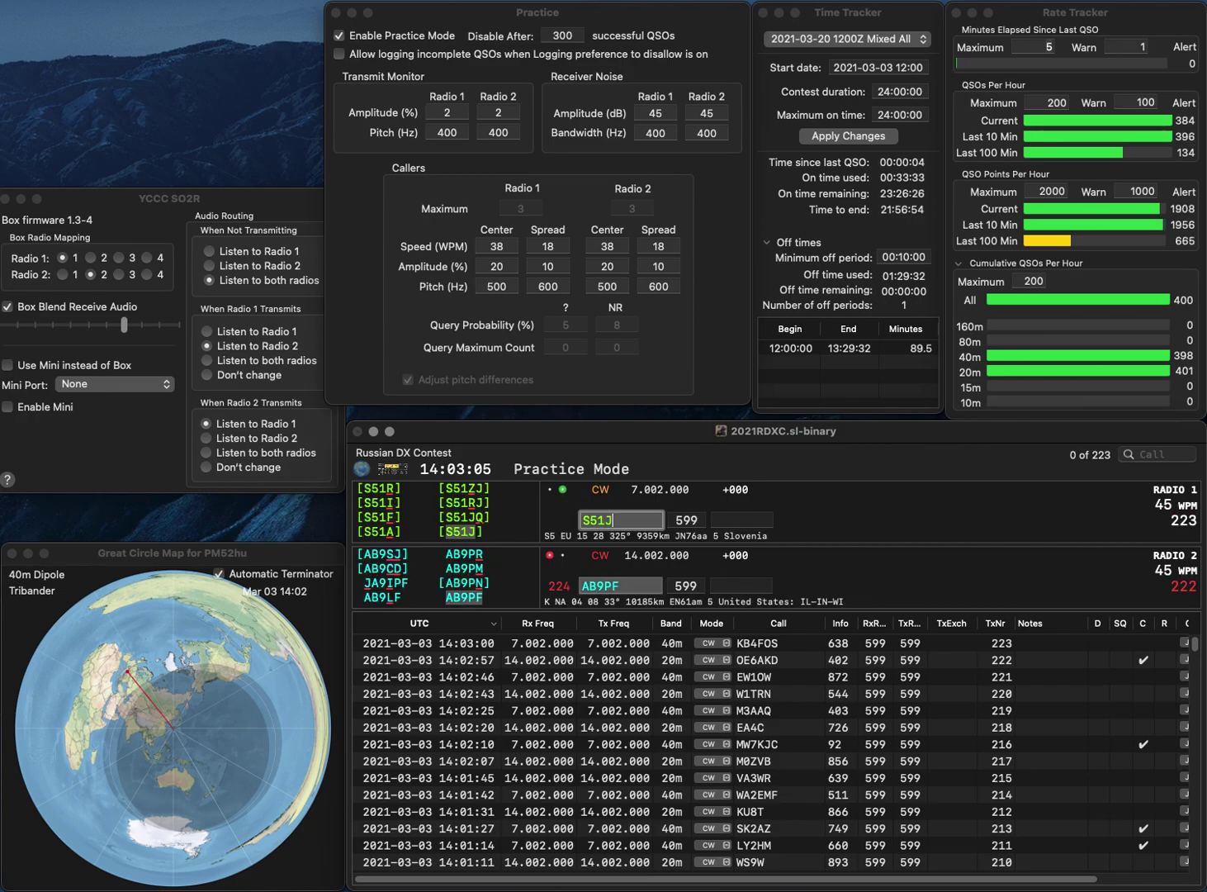
{"action": "key", "text": "Return"}
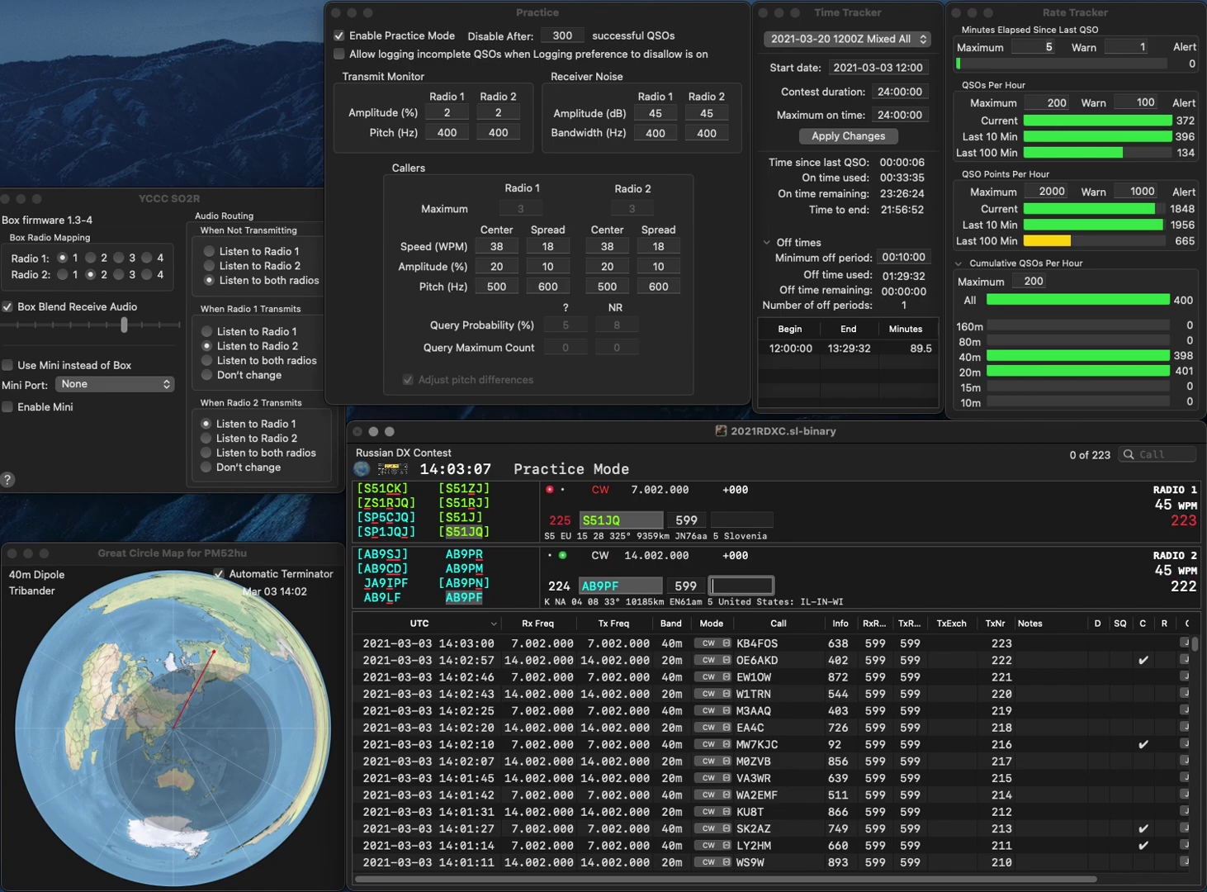
Log AB9PF on Radio 2 with exchange 359 and S51JQ on Radio 1 with exchange 754
{"action": "type", "text": "359"}
{"action": "key", "text": "Return"}
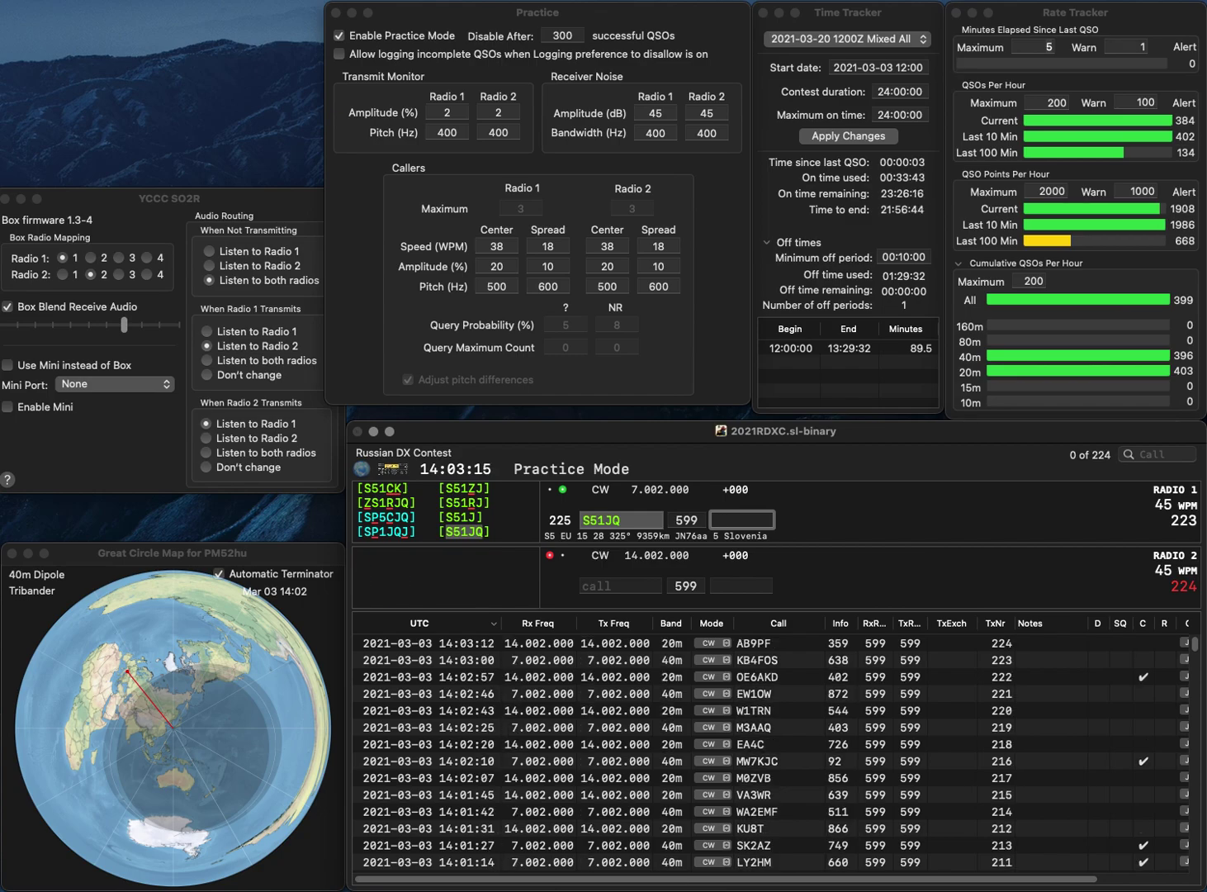
{"action": "key", "text": "Return"}
Enter the partial call DK9 on Radio 2 and send to it
{"action": "type", "text": "DK9"}
{"action": "key", "text": "Return"}
{"action": "type", "text": "VA7S"}
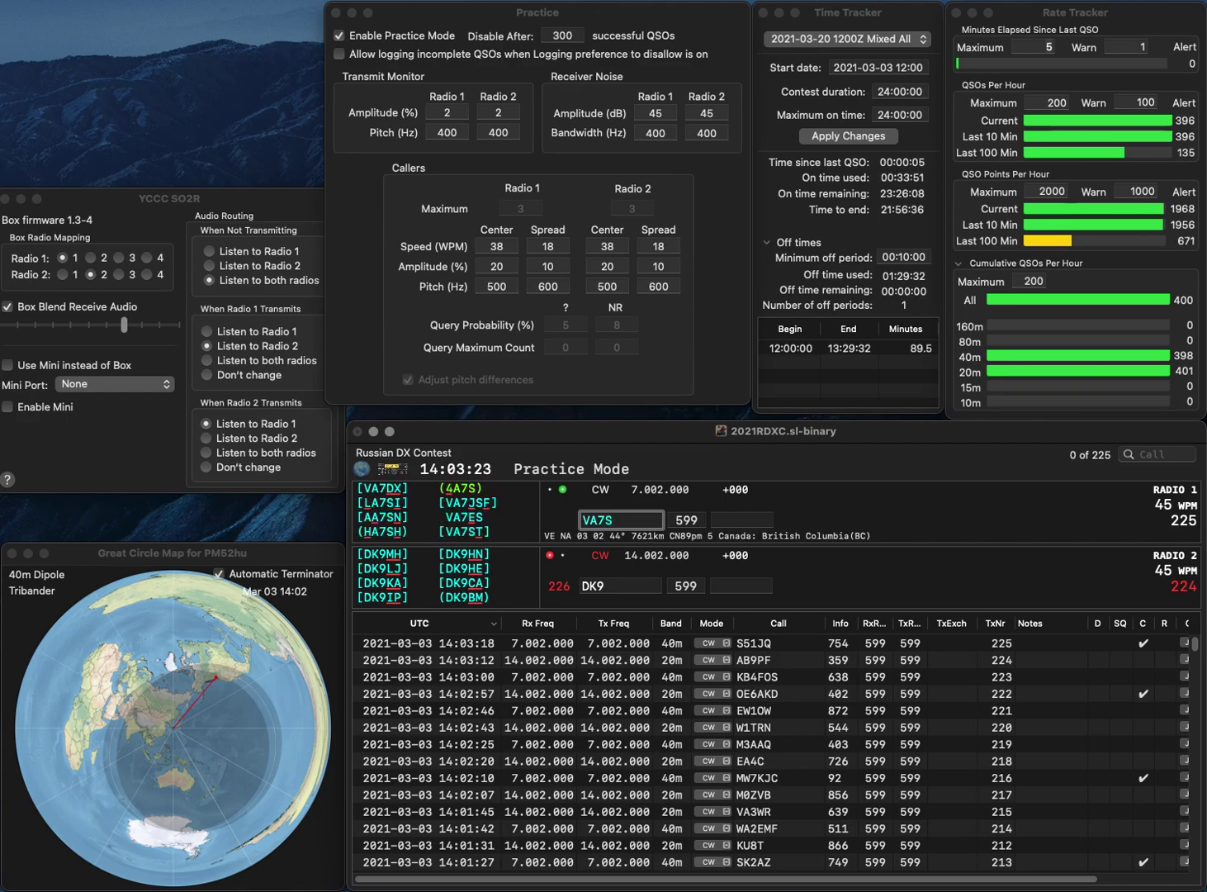
{"action": "key", "text": "Home"}
{"action": "key", "text": "Delete"}
{"action": "type", "text": "4"}
{"action": "key", "text": "Return"}
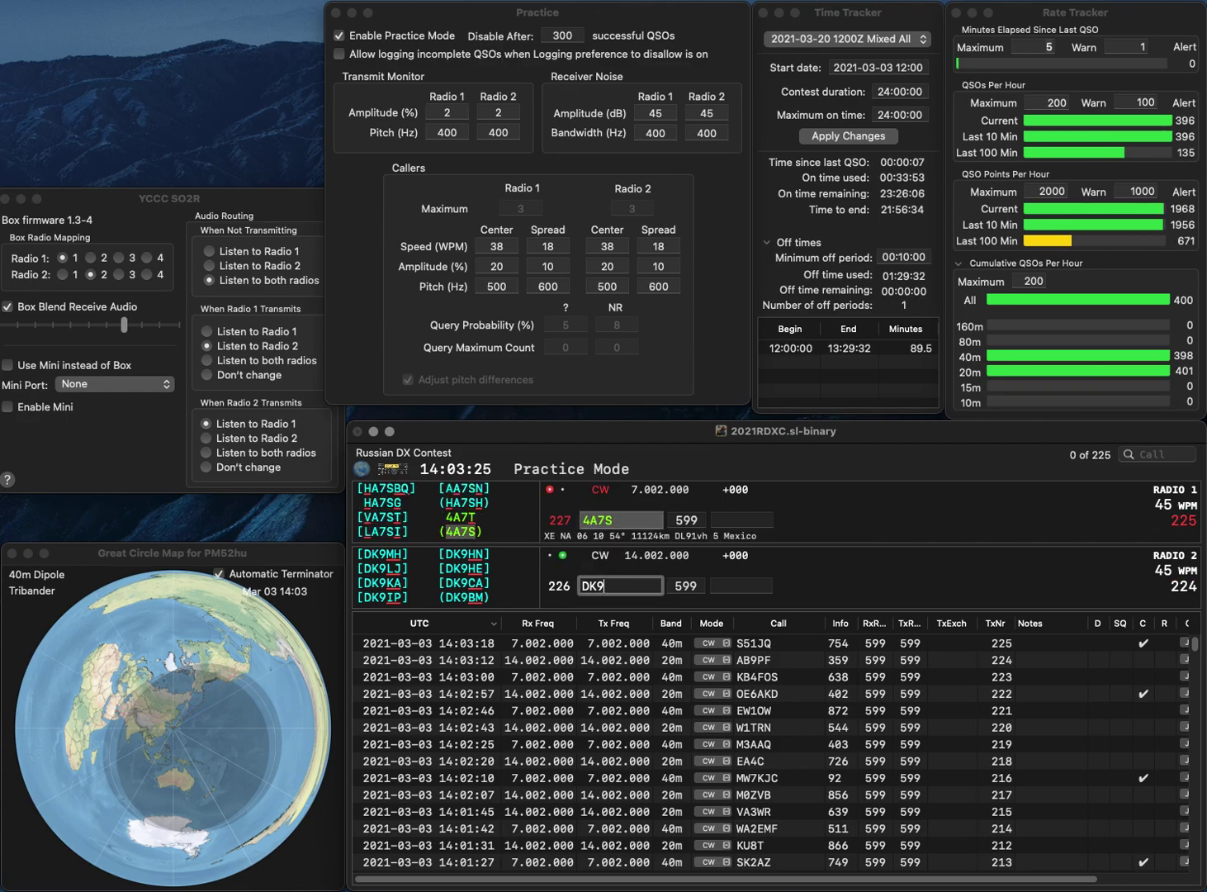
{"action": "type", "text": "HN"}
{"action": "key", "text": "Return"}
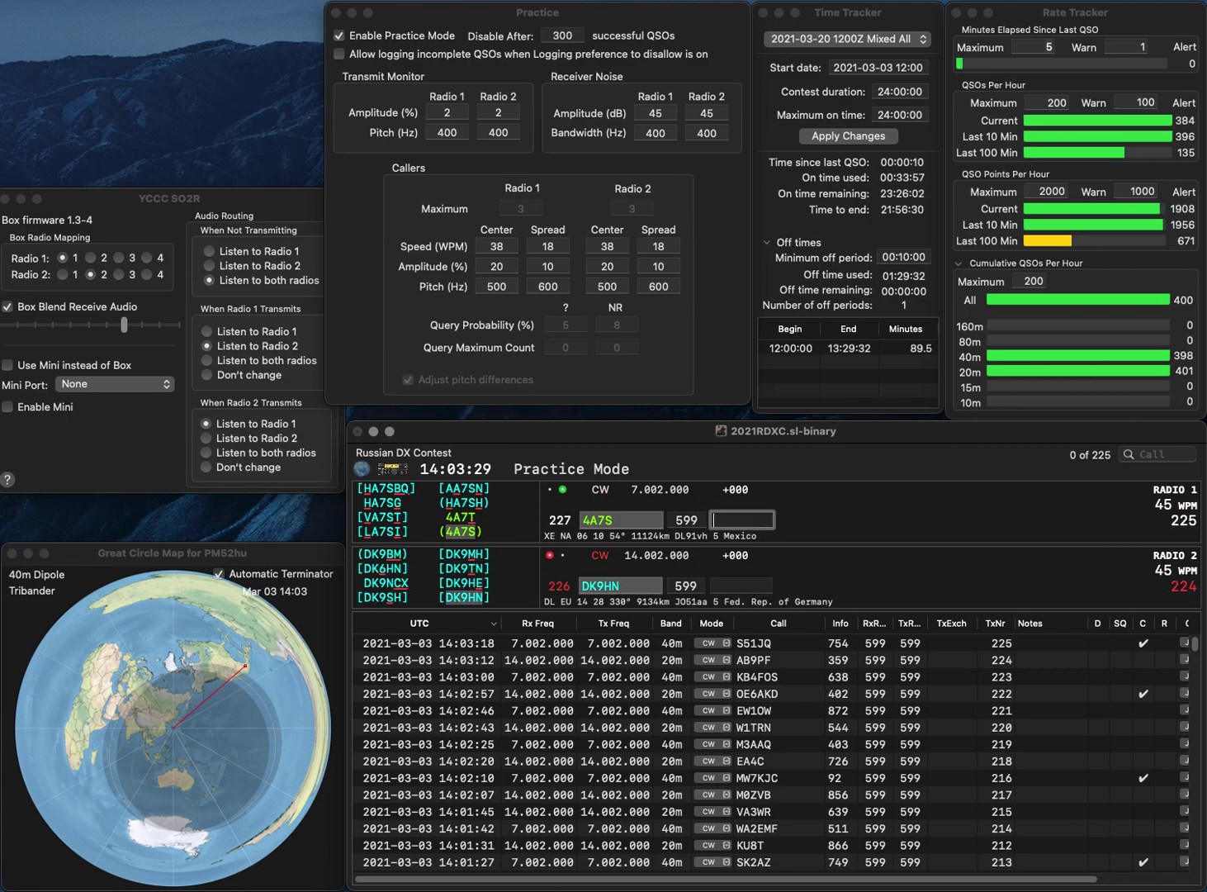
{"action": "type", "text": "413"}
{"action": "key", "text": "Return"}
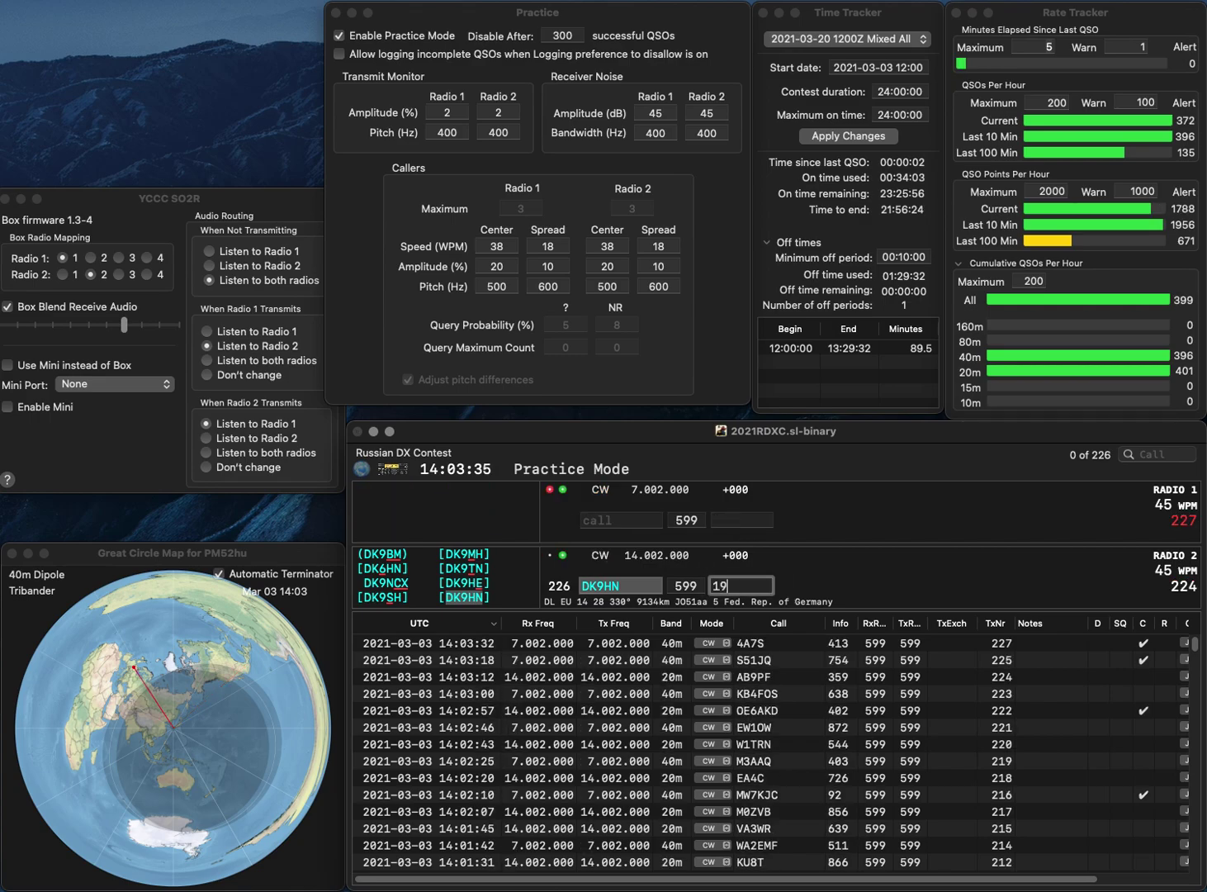
{"action": "type", "text": "103"}
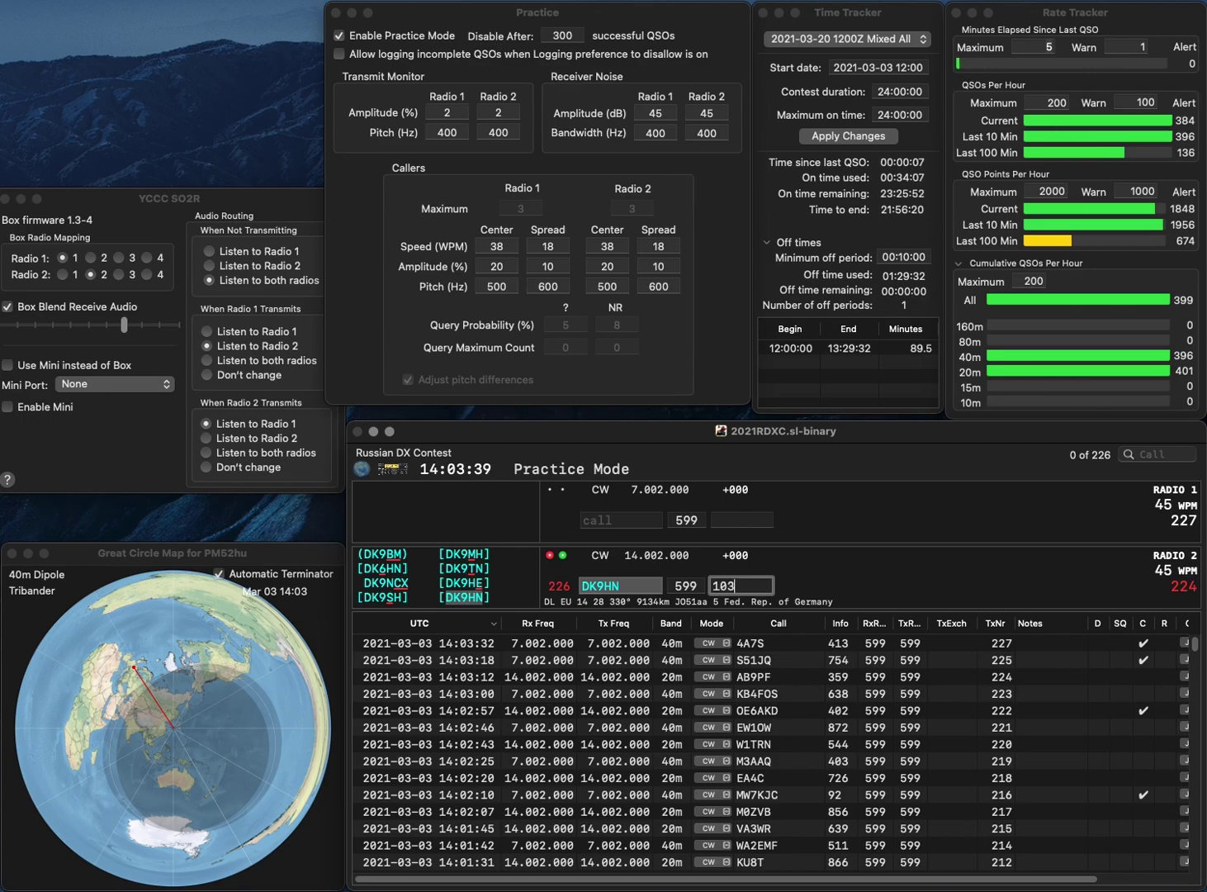
{"action": "key", "text": "Return"}
Enter 9A5G on Radio 1 and UC6N on Radio 2, and send to both
{"action": "type", "text": "9A5G"}
{"action": "key", "text": "Return"}
{"action": "type", "text": "WC6N"}
{"action": "key", "text": "Left"}
{"action": "key", "text": "Left"}
{"action": "key", "text": "Left"}
{"action": "key", "text": "BackSpace"}
{"action": "type", "text": "U"}
{"action": "key", "text": "Return"}
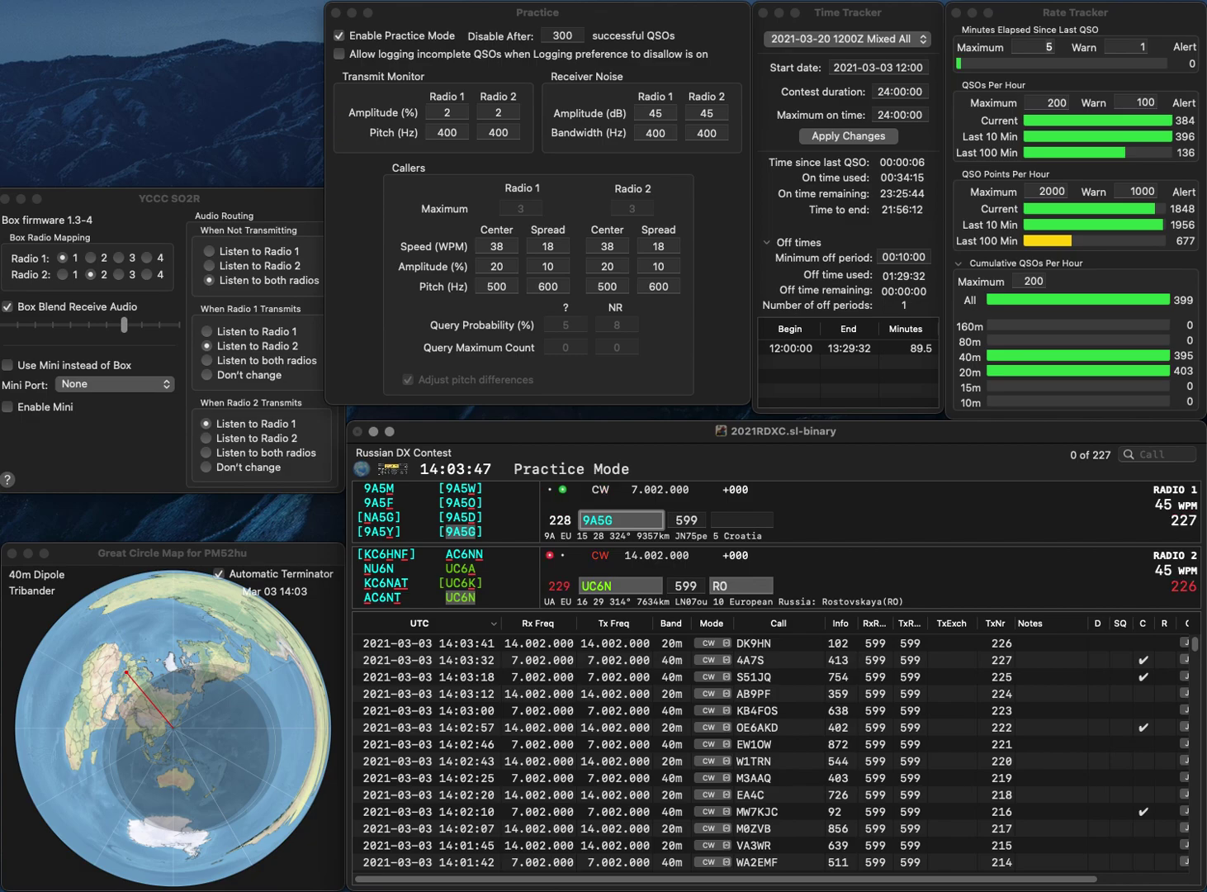
Log UC6N on Radio 2 with exchange RO and 9A5G on Radio 1 with exchange 870
{"action": "key", "text": "Tab"}
{"action": "type", "text": "8"}
{"action": "key", "text": "Return"}
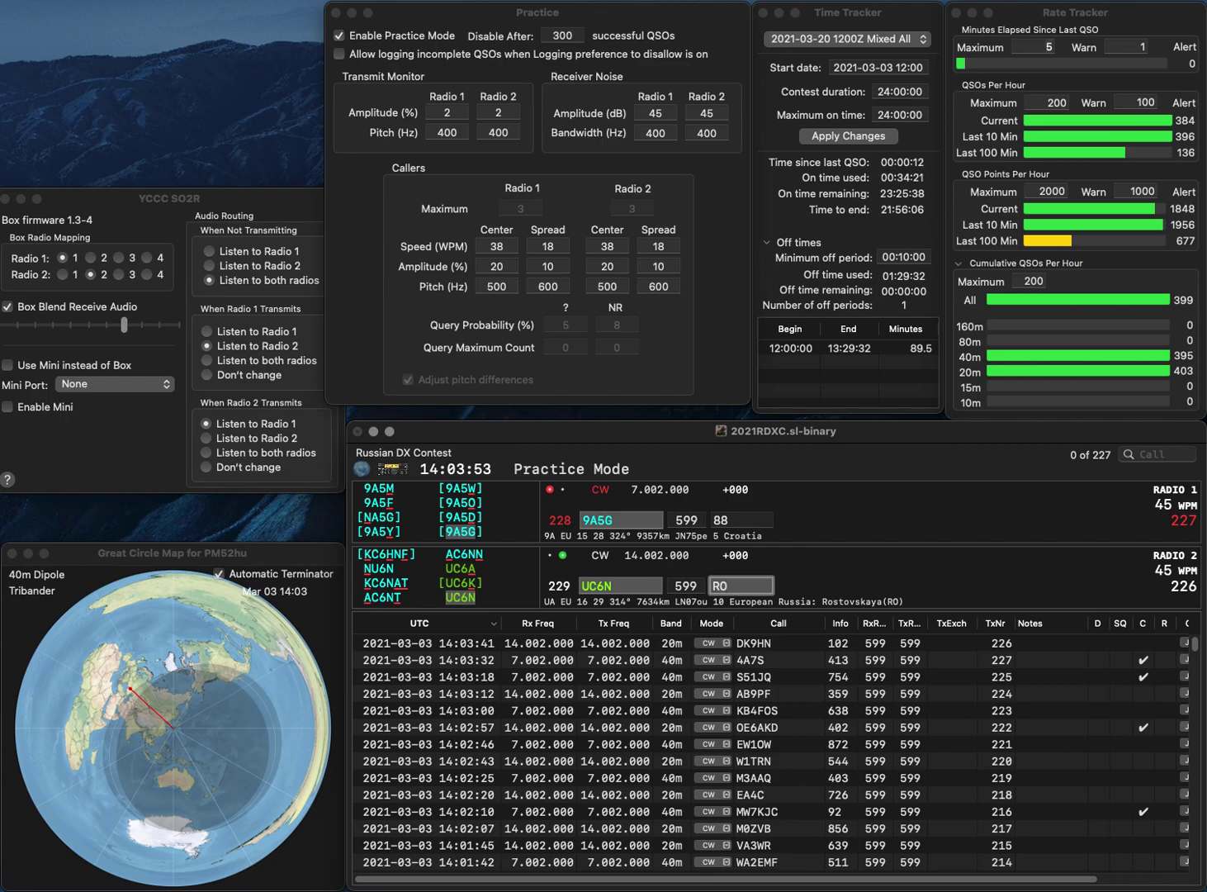
{"action": "key", "text": "Return"}
{"action": "key", "text": "BackSpace"}
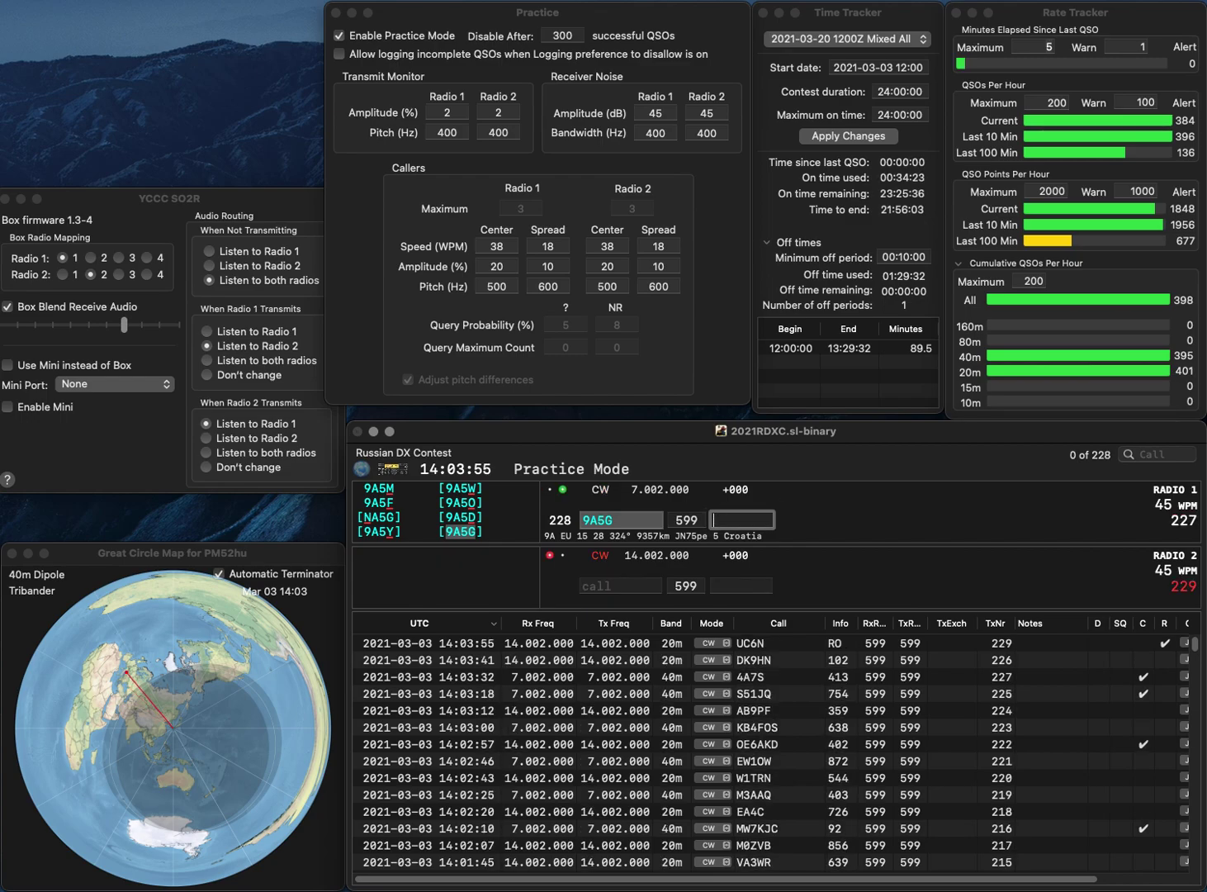
{"action": "type", "text": "87"}
{"action": "key", "text": "Return"}
Enter the partial call BNA on Radio 2 and W1BB on Radio 1, and send to each
{"action": "type", "text": "BNA"}
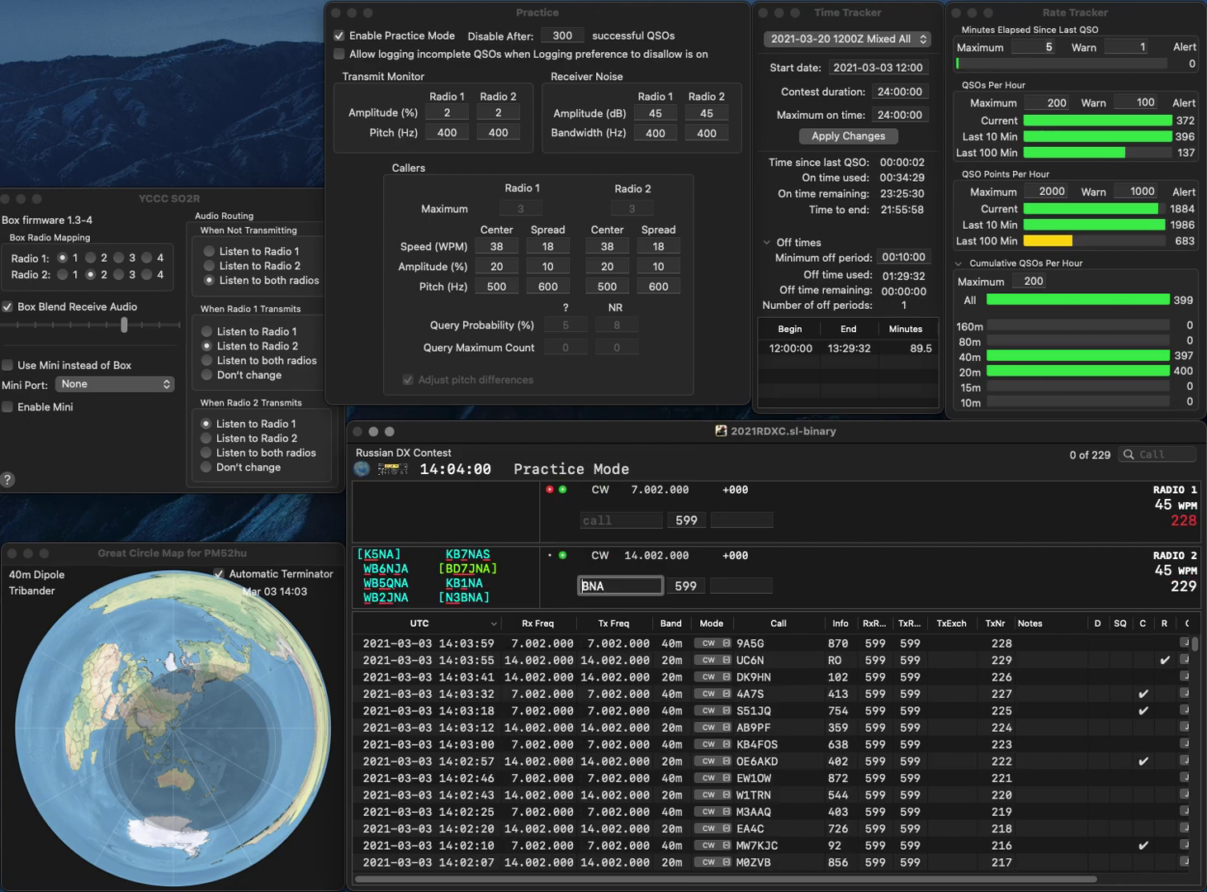
{"action": "key", "text": "Return"}
{"action": "type", "text": "W1BB"}
{"action": "key", "text": "Return"}
{"action": "type", "text": "9M6"}
{"action": "key", "text": "Delete"}
{"action": "key", "text": "Return"}
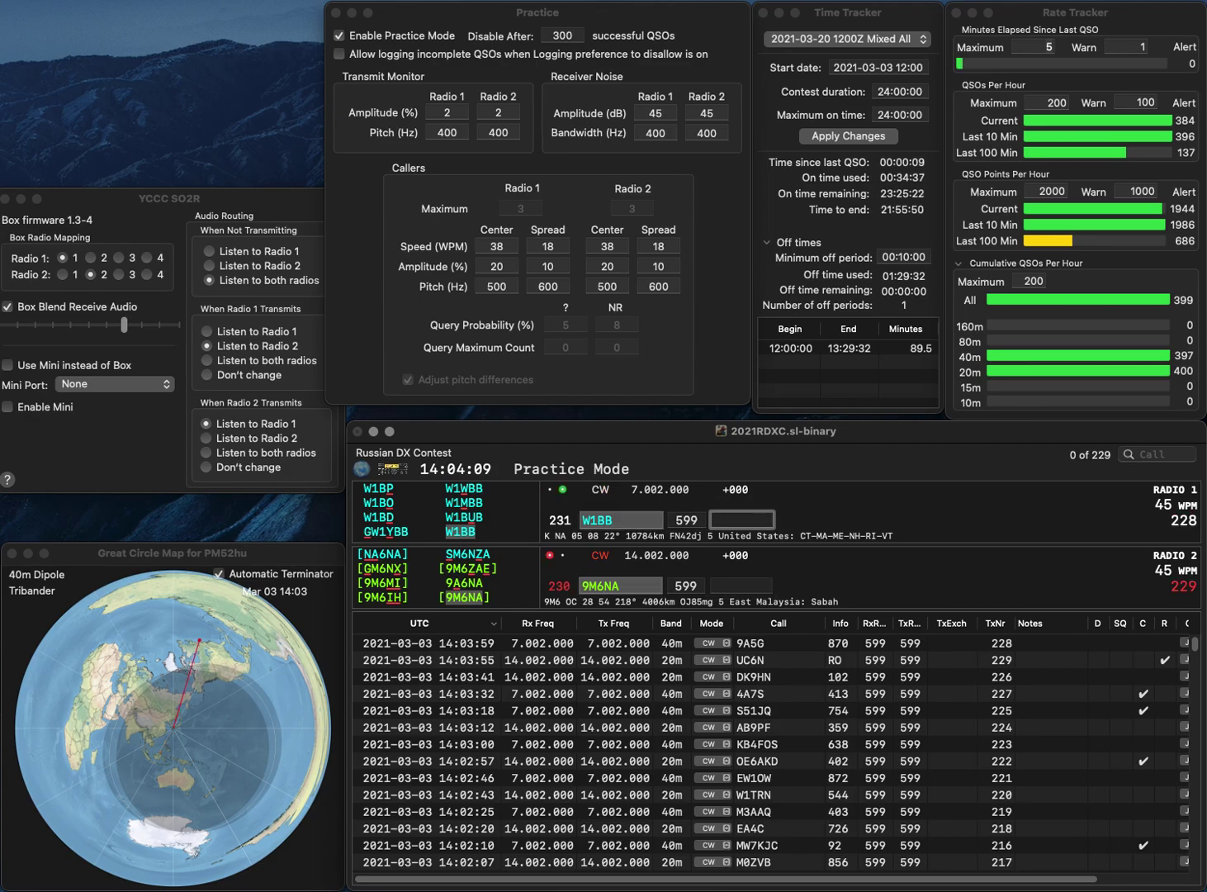
Log W1BB on Radio 1 with exchange 555 and 9M6NA on Radio 2 with exchange 808
{"action": "type", "text": "555"}
{"action": "key", "text": "Return"}
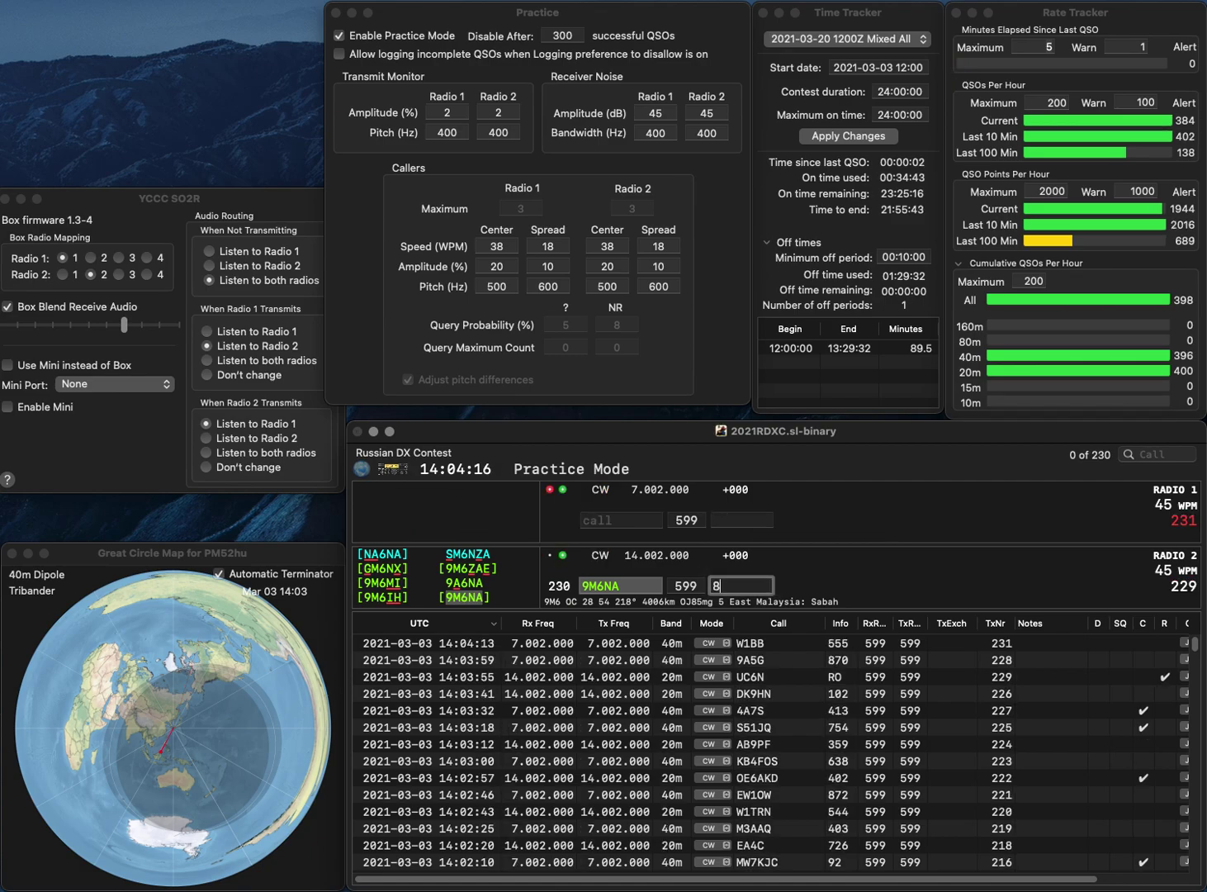
{"action": "key", "text": "BackSpace"}
{"action": "type", "text": "8"}
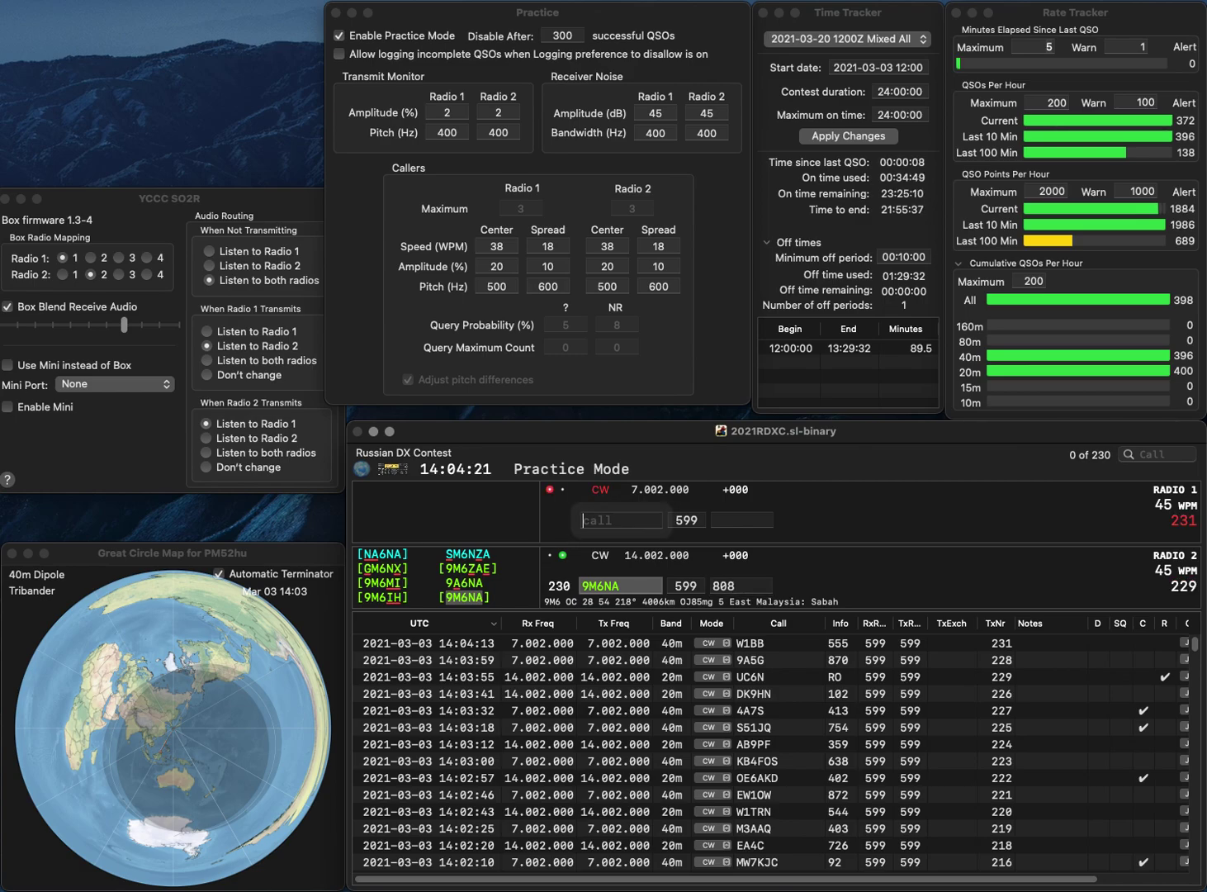
{"action": "key", "text": "Return"}
{"action": "type", "text": "N"}
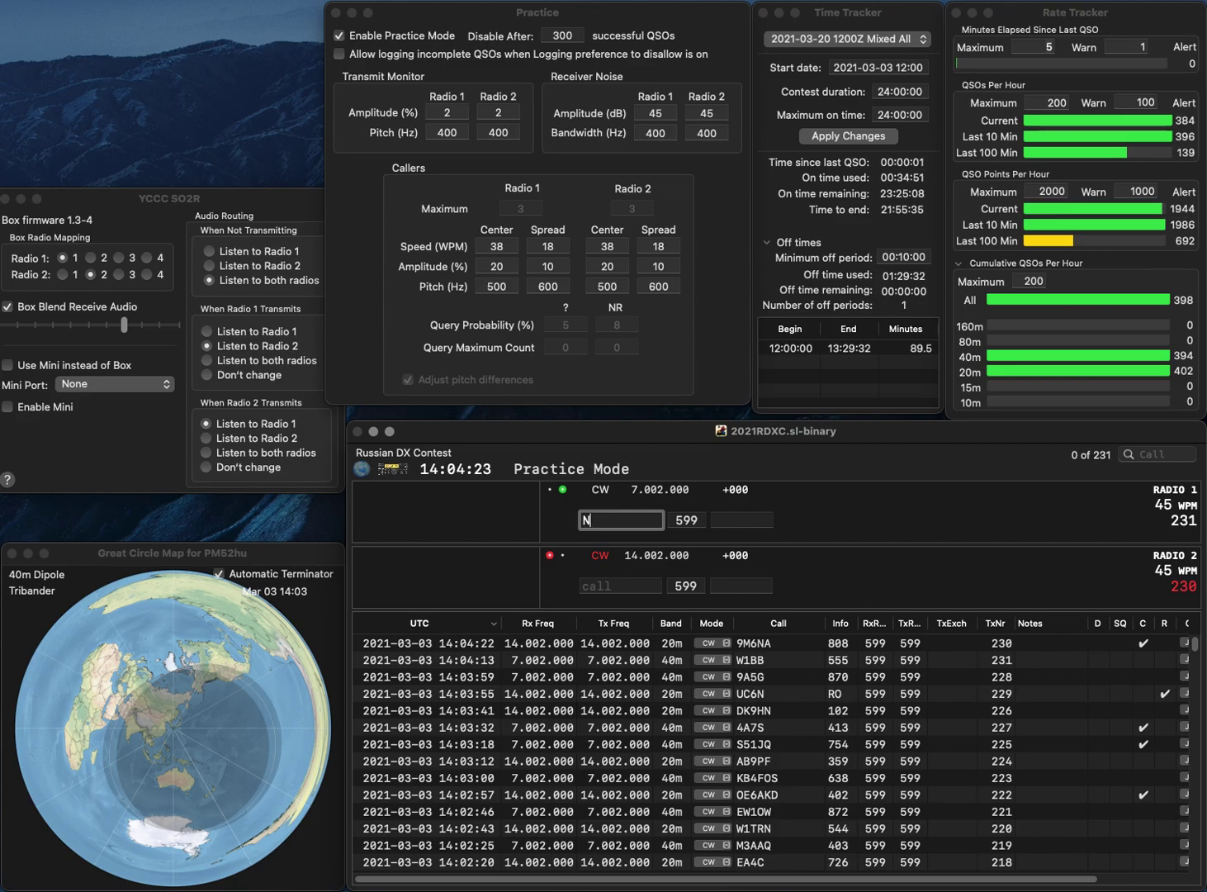
{"action": "type", "text": "7NT"}
{"action": "key", "text": "Return"}
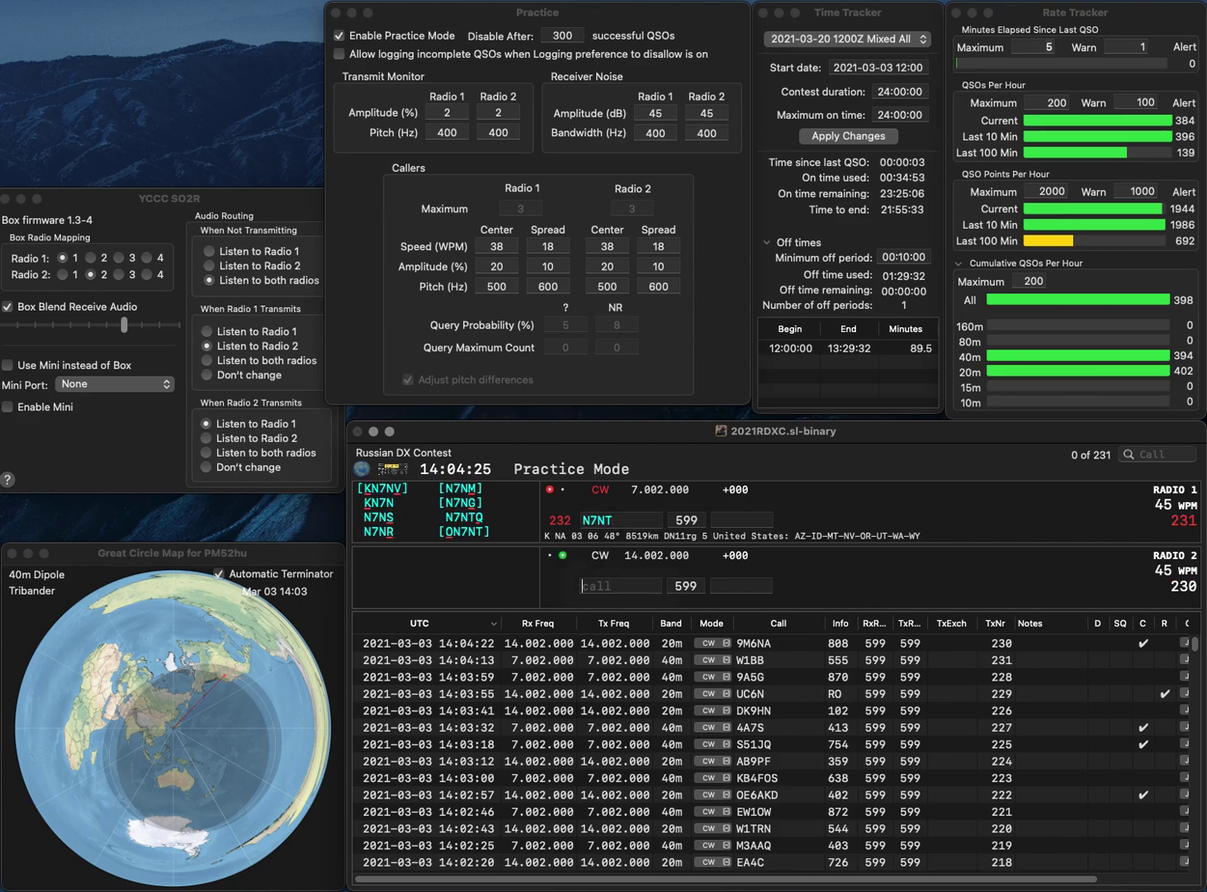
{"action": "type", "text": "K4ACG"}
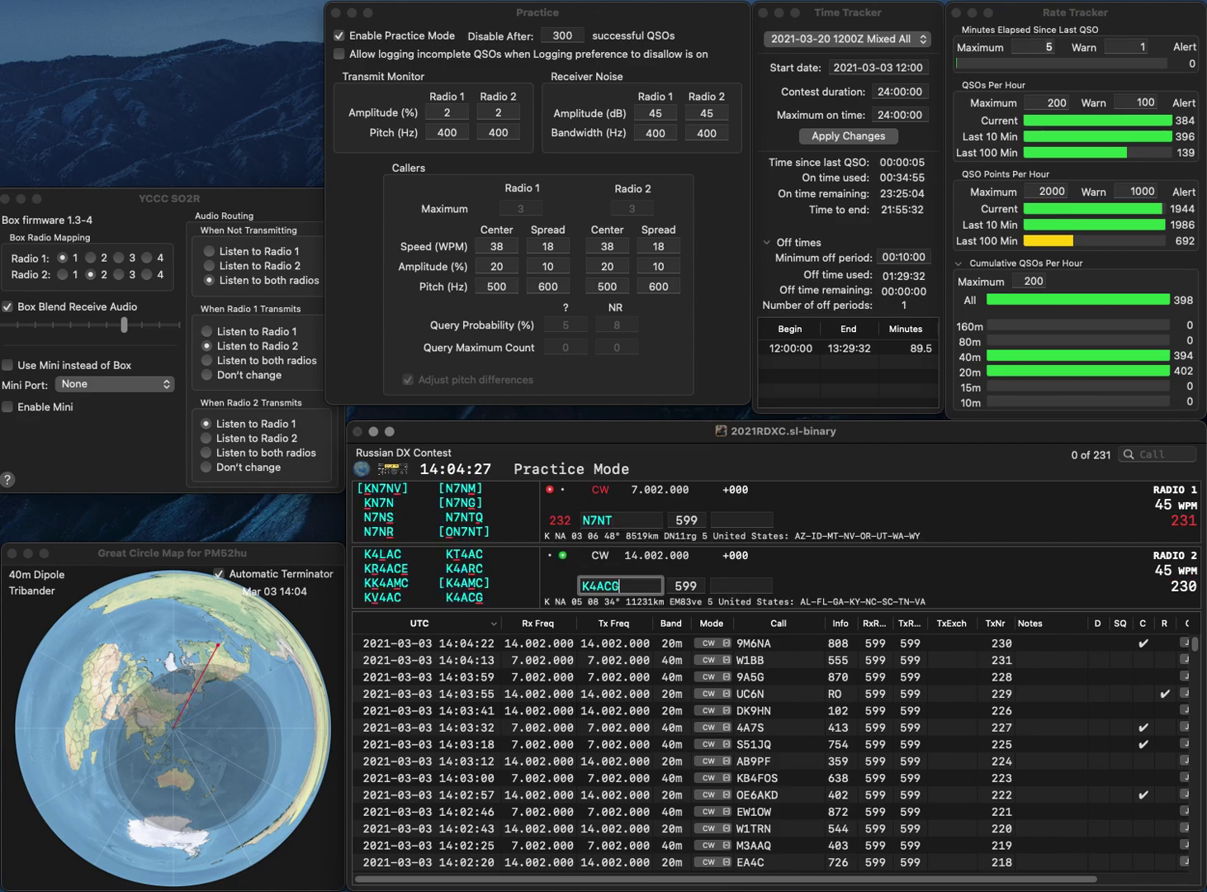
{"action": "key", "text": "Return"}
{"action": "key", "text": "BackSpace"}
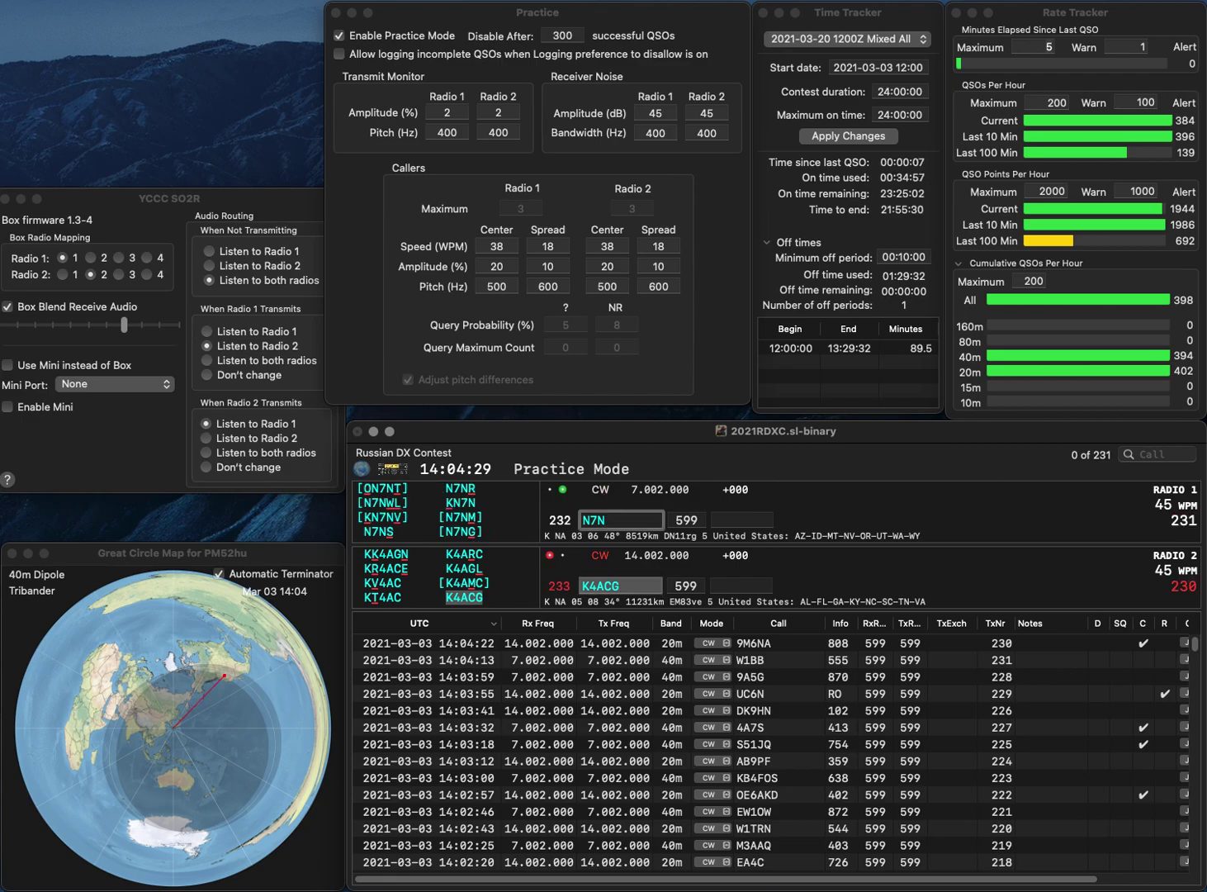
{"action": "type", "text": "S"}
{"action": "key", "text": "Return"}
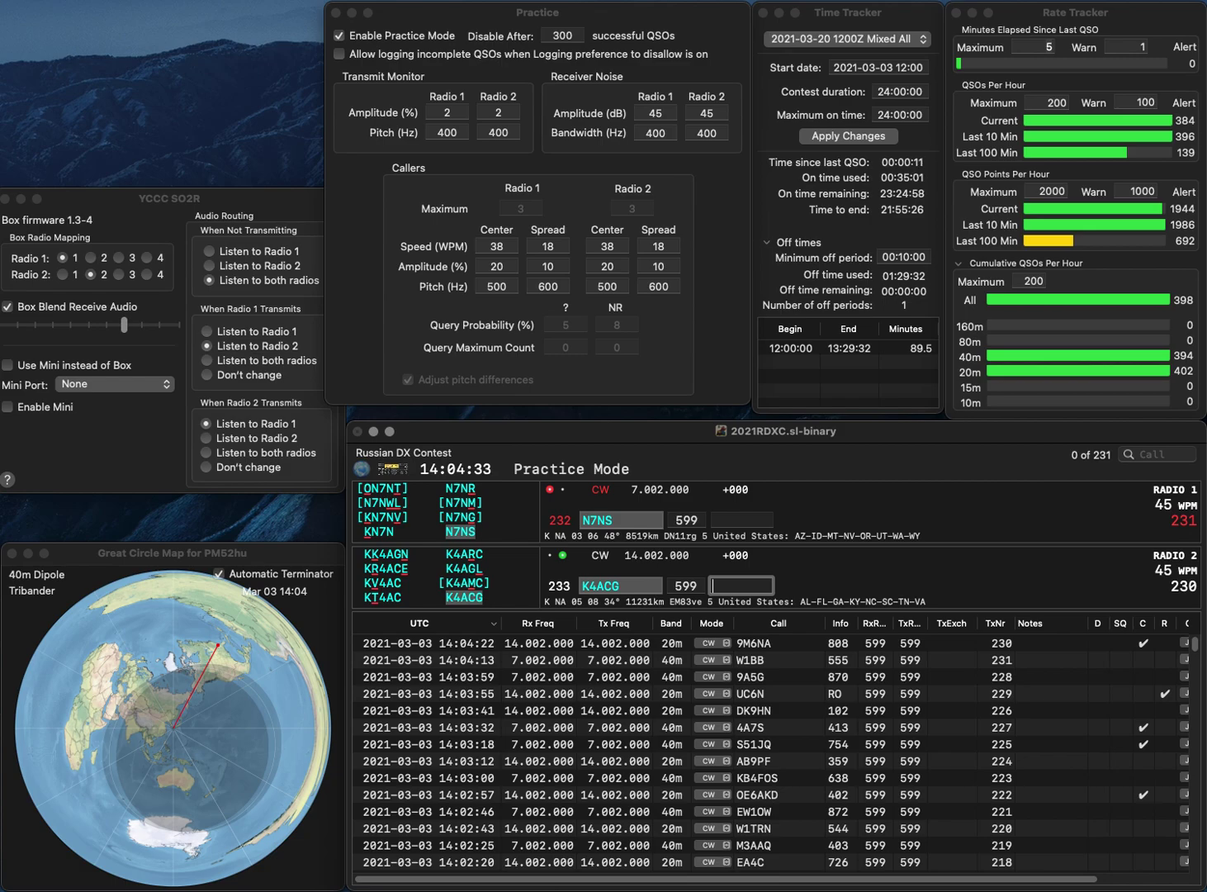
Log K4ACG on Radio 2 with exchange 293 and N7NS on Radio 1 with exchange 282
{"action": "type", "text": "293"}
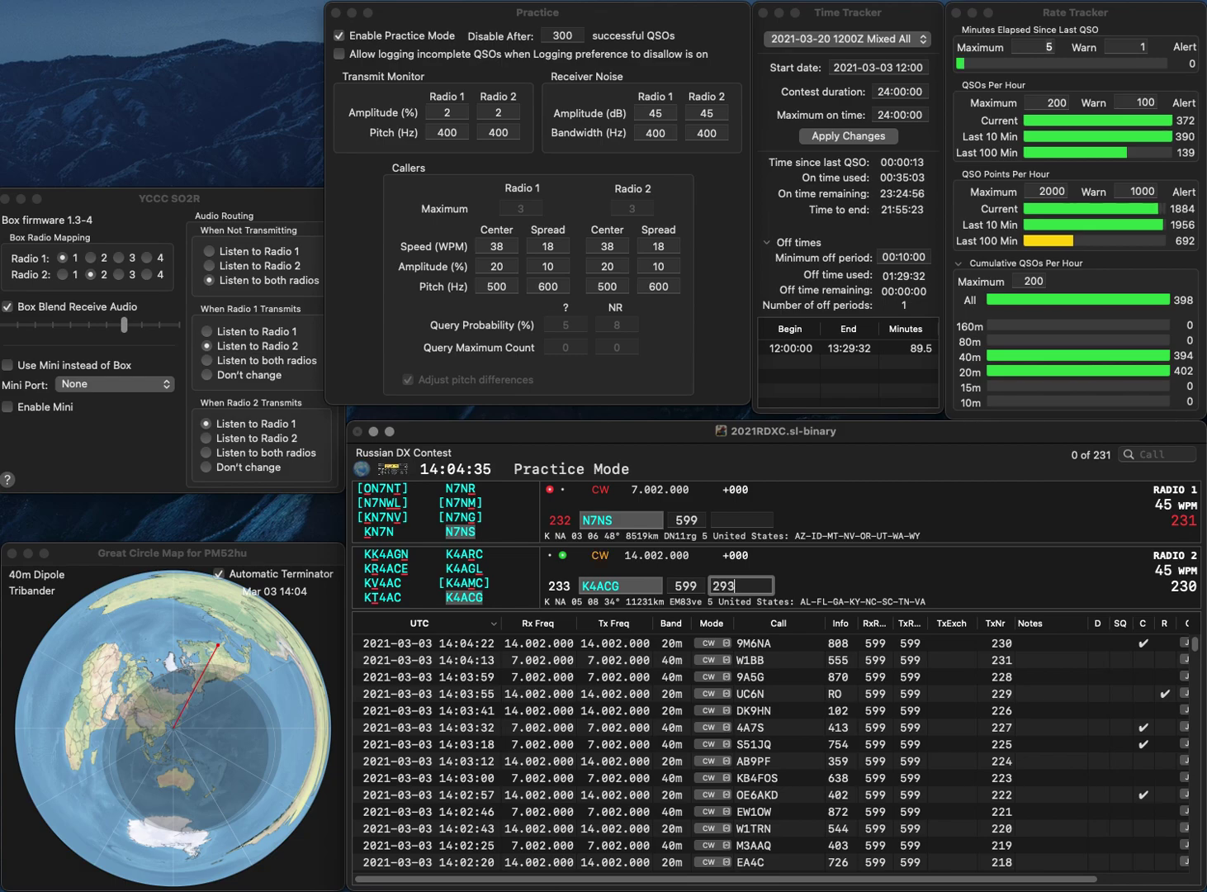
{"action": "key", "text": "Return"}
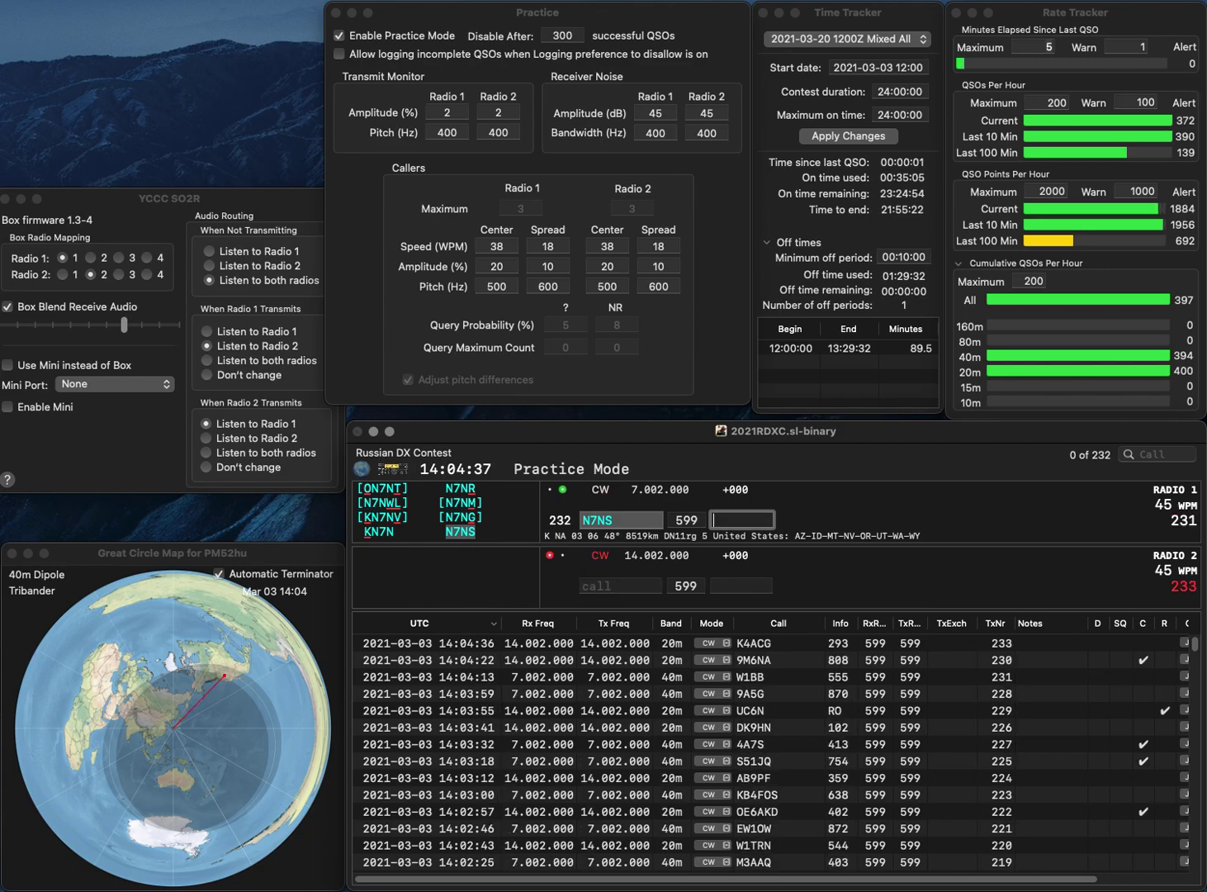
{"action": "type", "text": "282"}
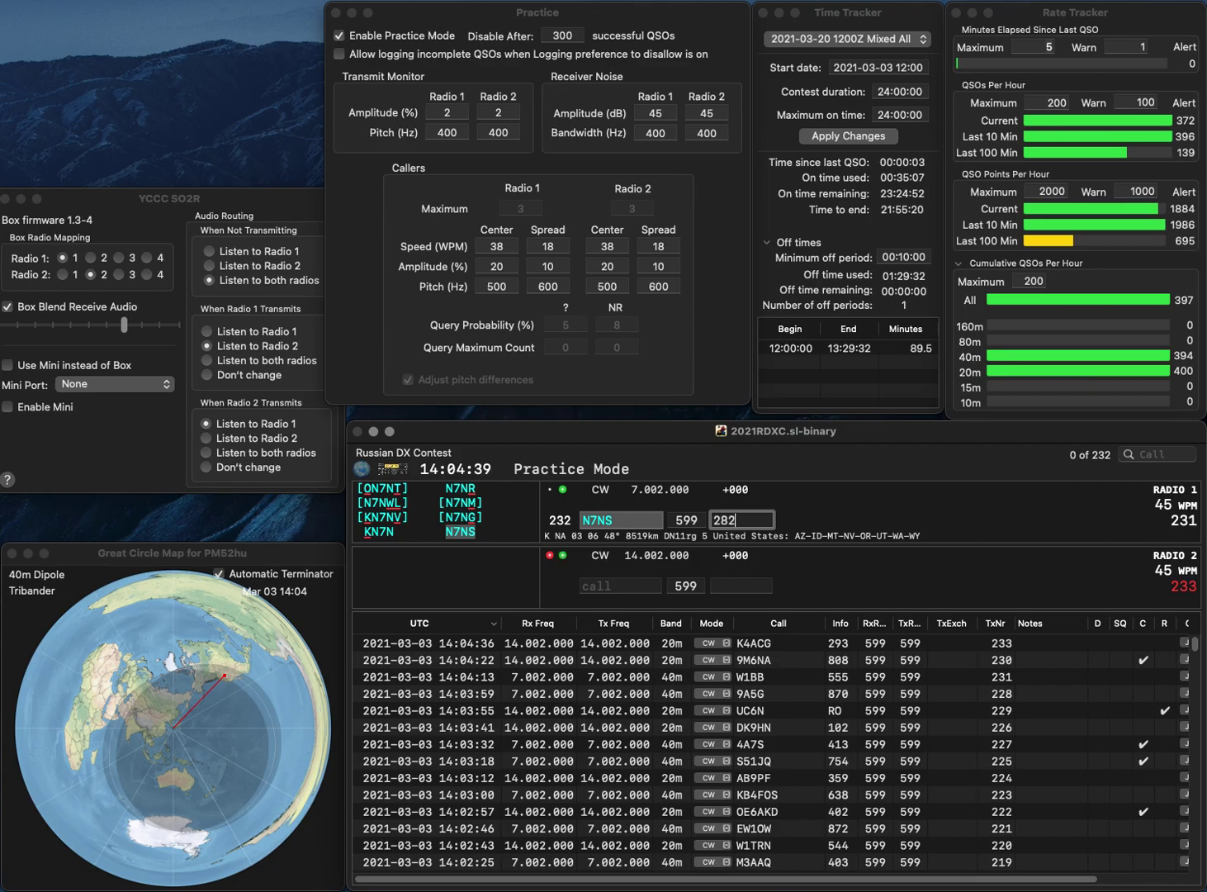
{"action": "key", "text": "Return"}
Enter the partial call 1QDX on Radio 2 and NN4NT on Radio 1, and send to each
{"action": "type", "text": "1Q"}
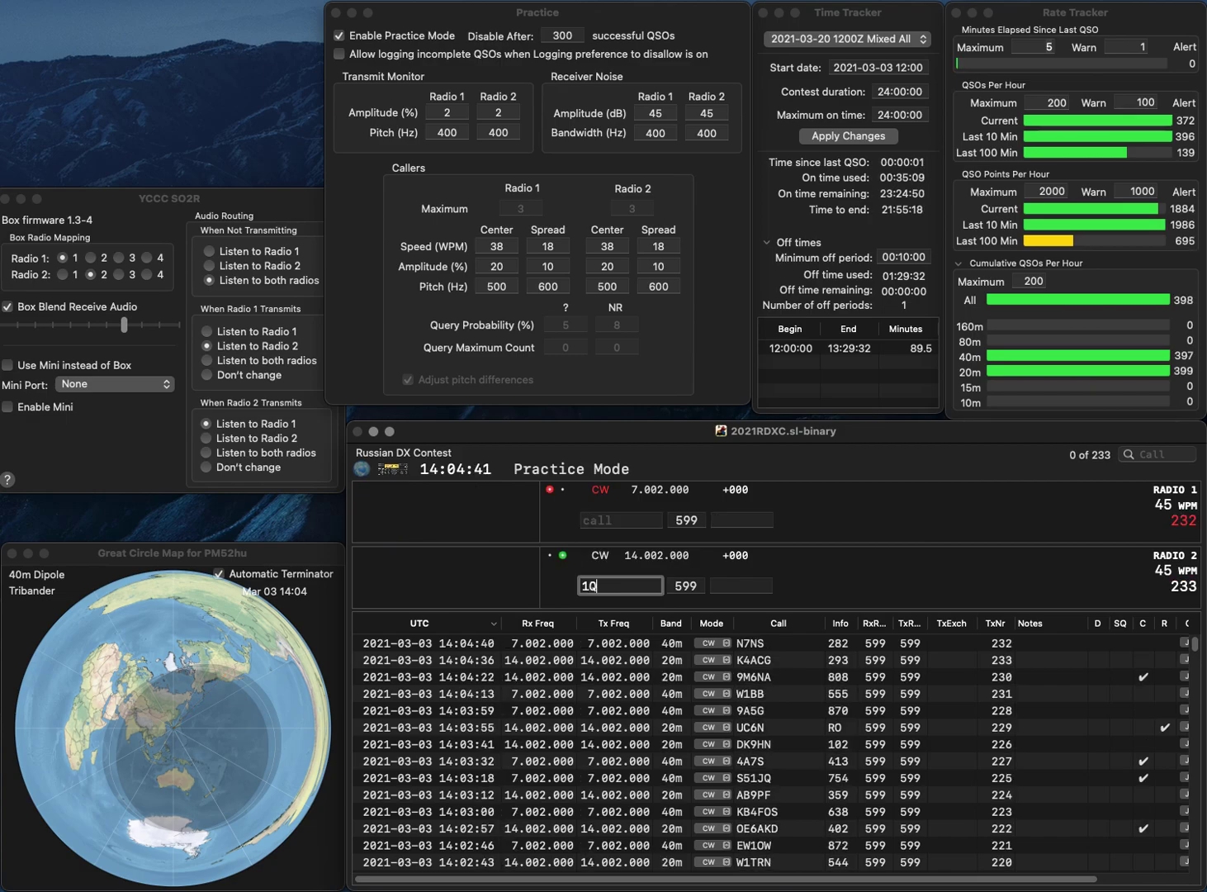
{"action": "type", "text": "DX"}
{"action": "key", "text": "Return"}
{"action": "type", "text": "NN4NN"}
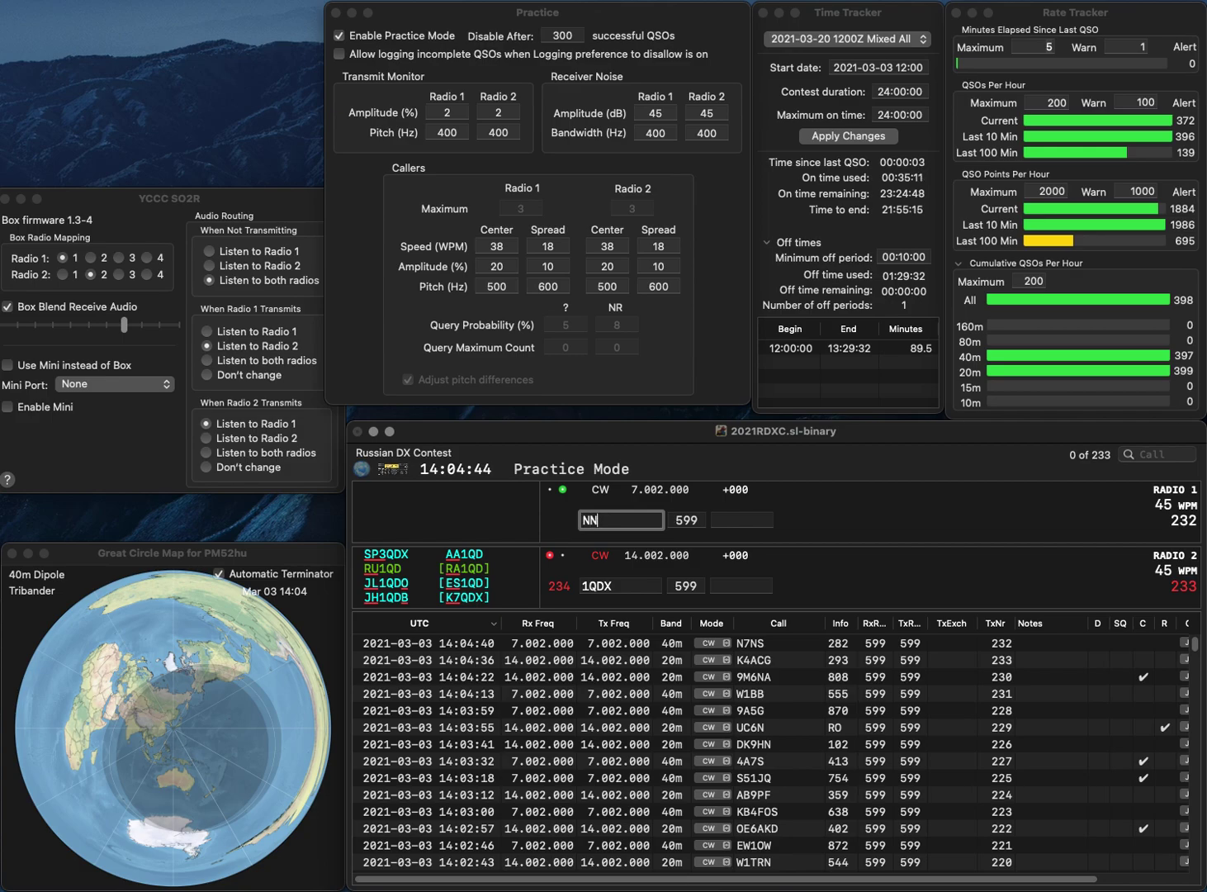
{"action": "key", "text": "BackSpace"}
{"action": "type", "text": "T"}
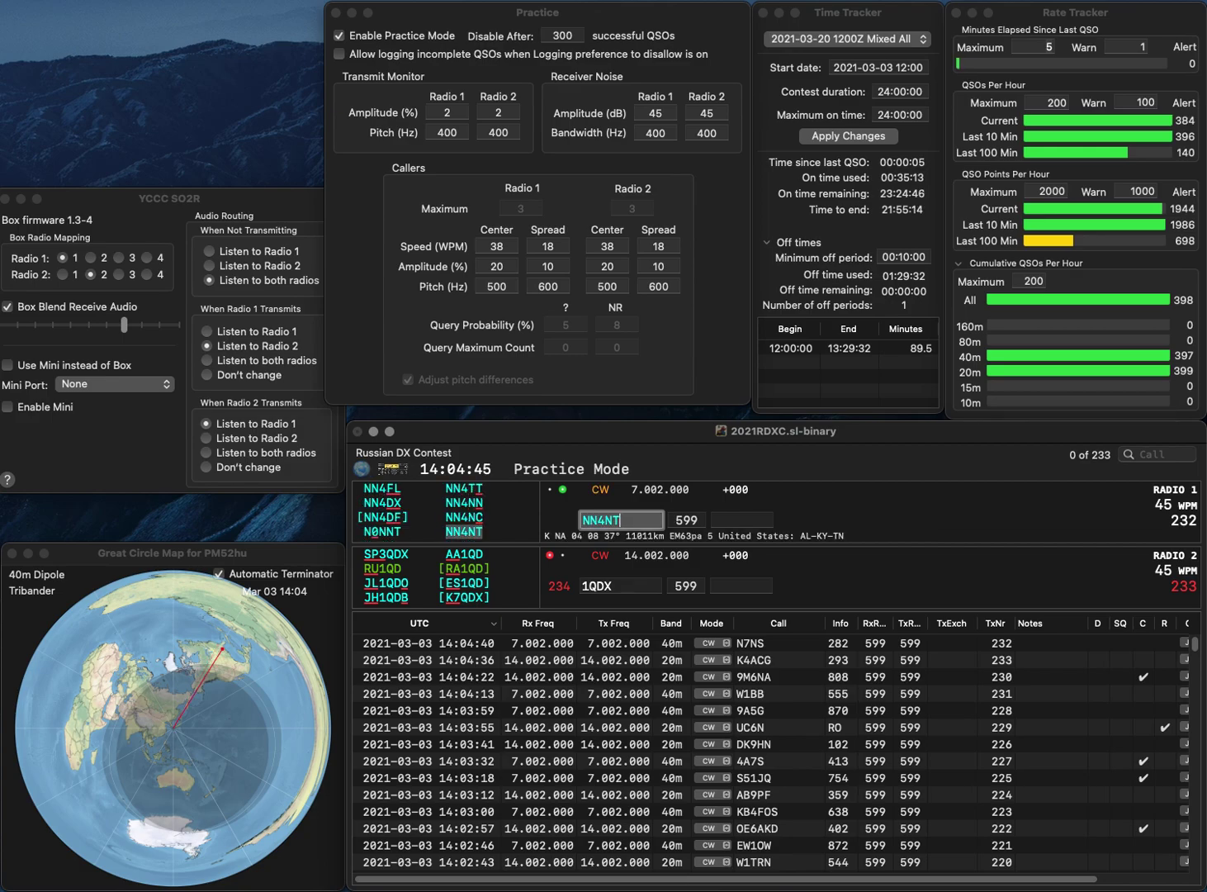
{"action": "key", "text": "Return"}
Correct the Radio 2 call to K2QDY and send to it
{"action": "type", "text": "K"}
{"action": "key", "text": "Delete"}
{"action": "type", "text": "2"}
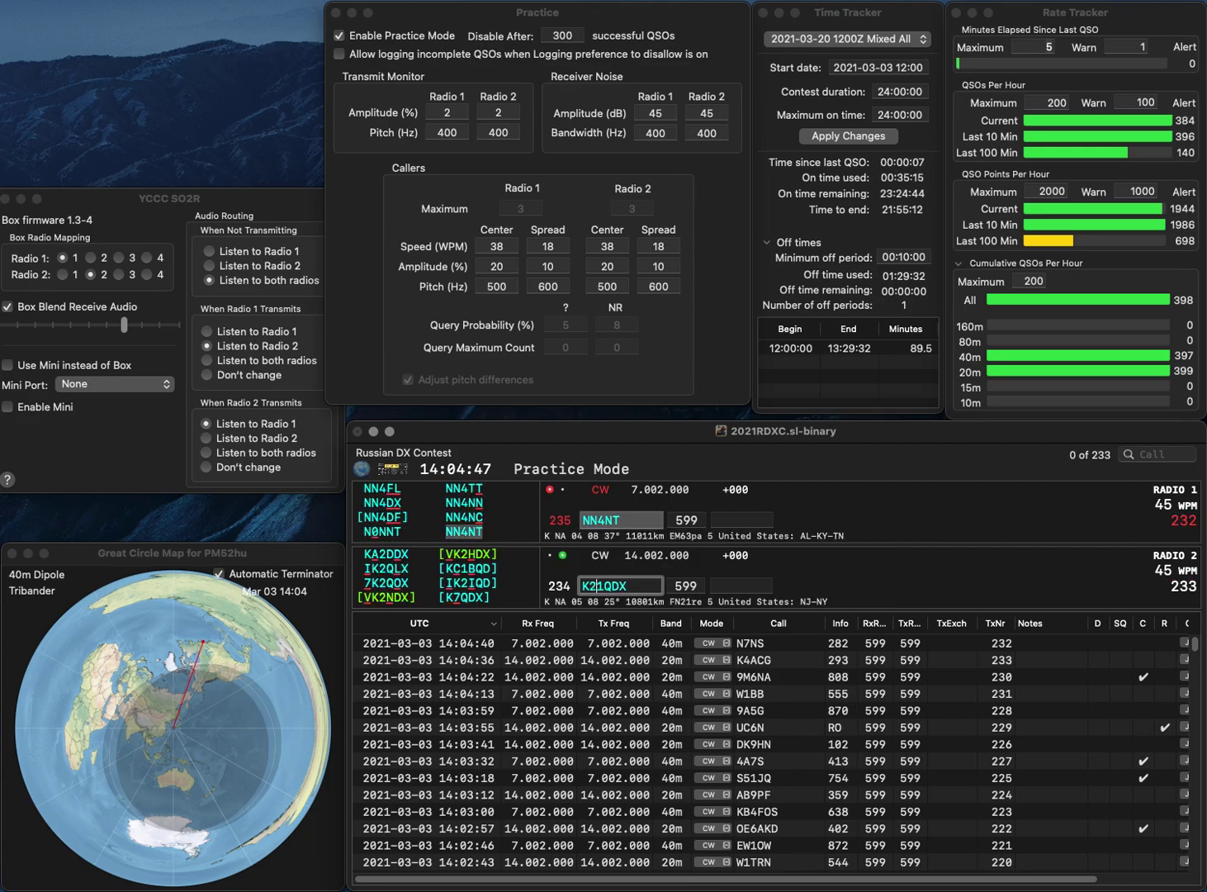
{"action": "key", "text": "BackSpace"}
{"action": "type", "text": "Y"}
{"action": "key", "text": "Return"}
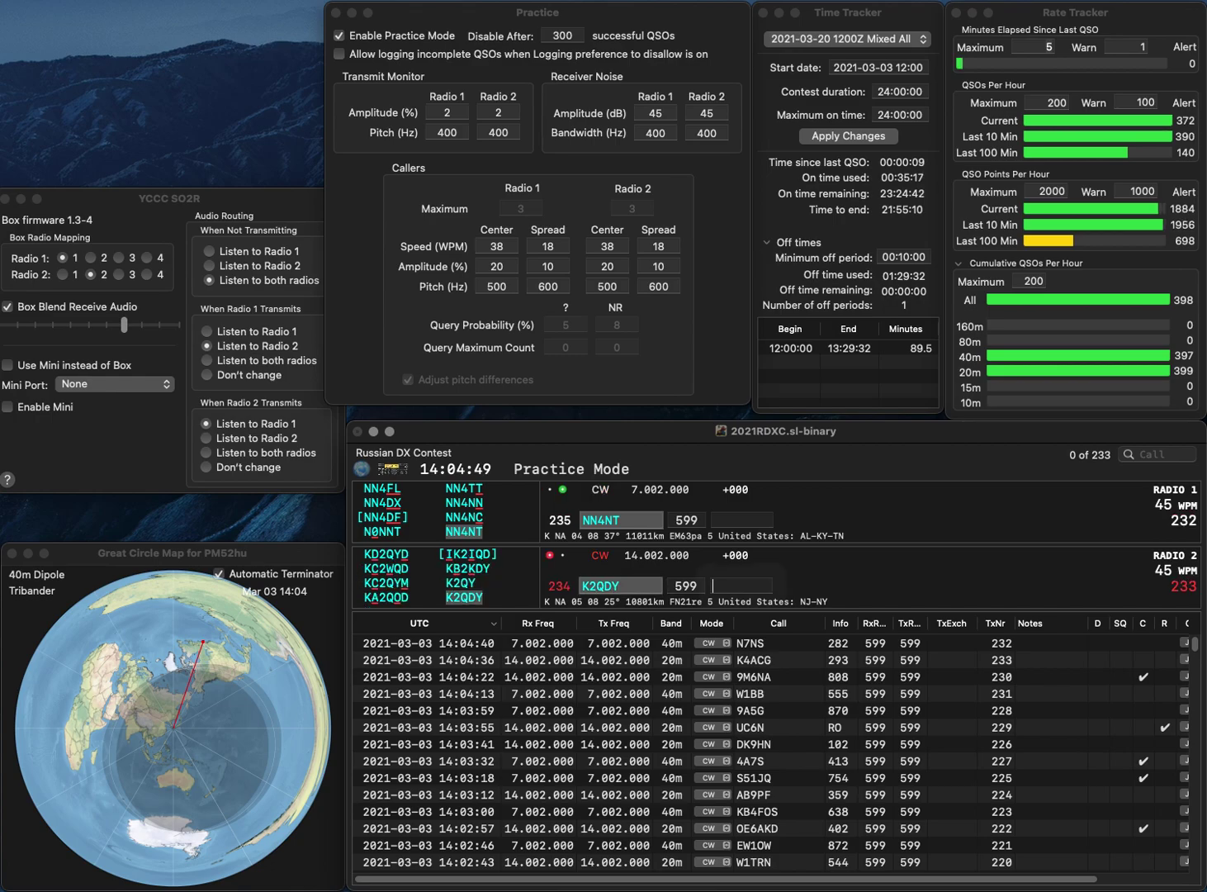
{"action": "type", "text": "62"}
{"action": "key", "text": "Return"}
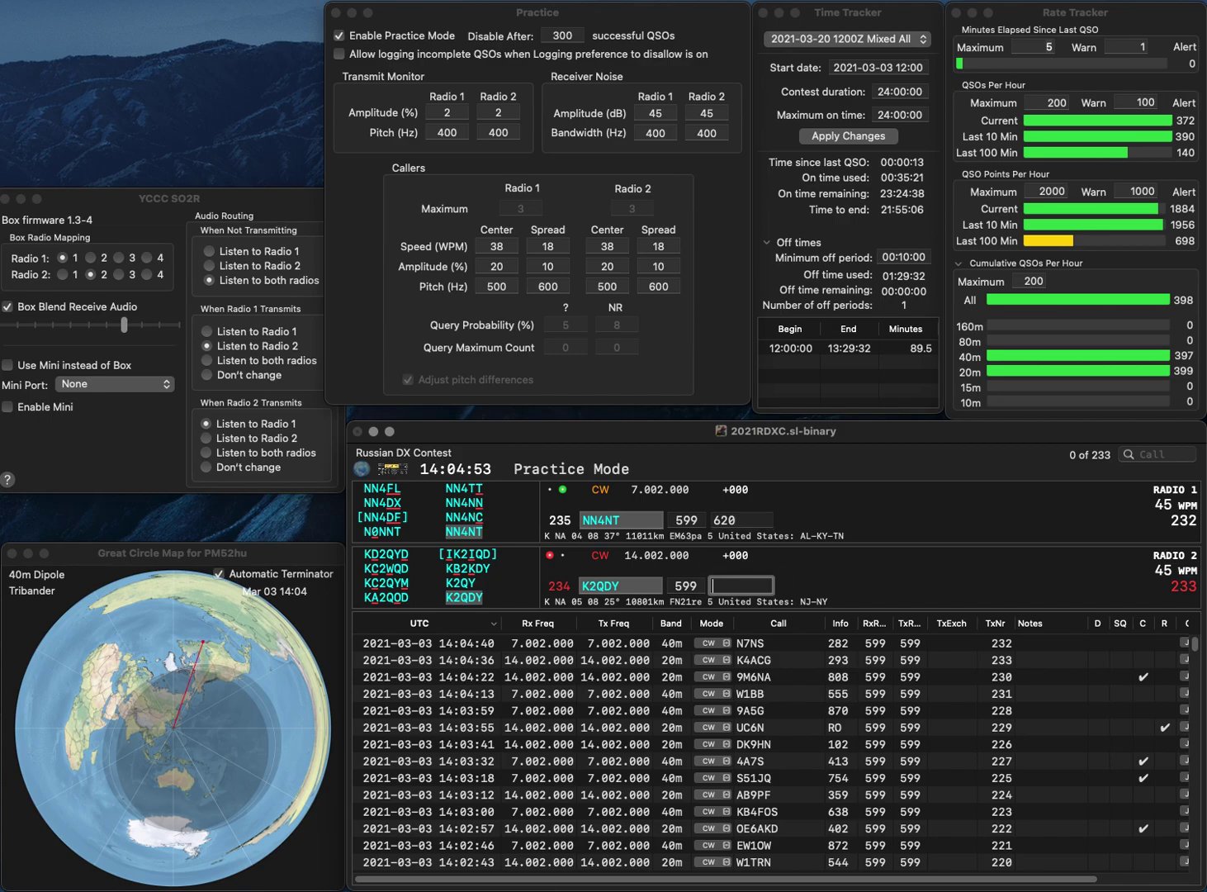
{"action": "type", "text": "203"}
{"action": "key", "text": "Return"}
{"action": "type", "text": "8GYT"}
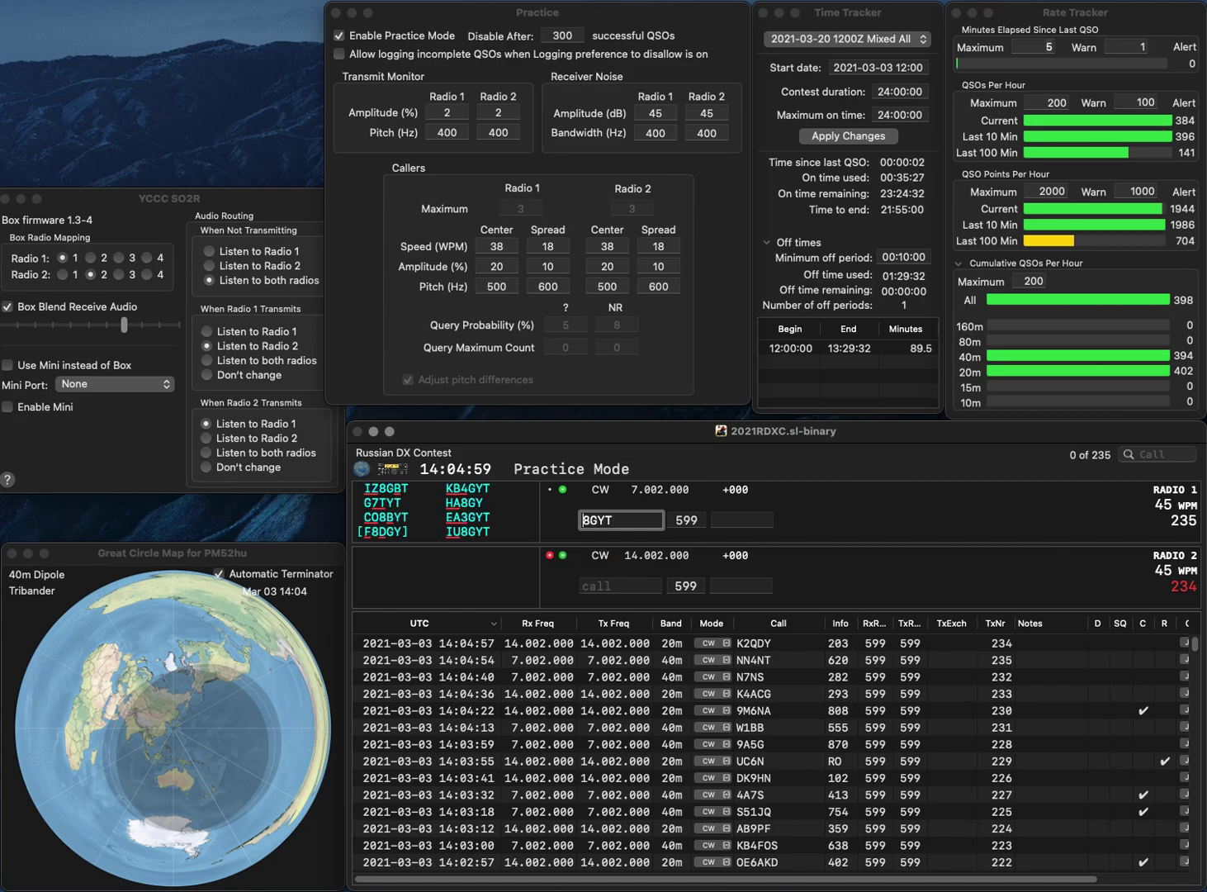
{"action": "type", "text": "IU"}
{"action": "key", "text": "Return"}
{"action": "type", "text": "I1"}
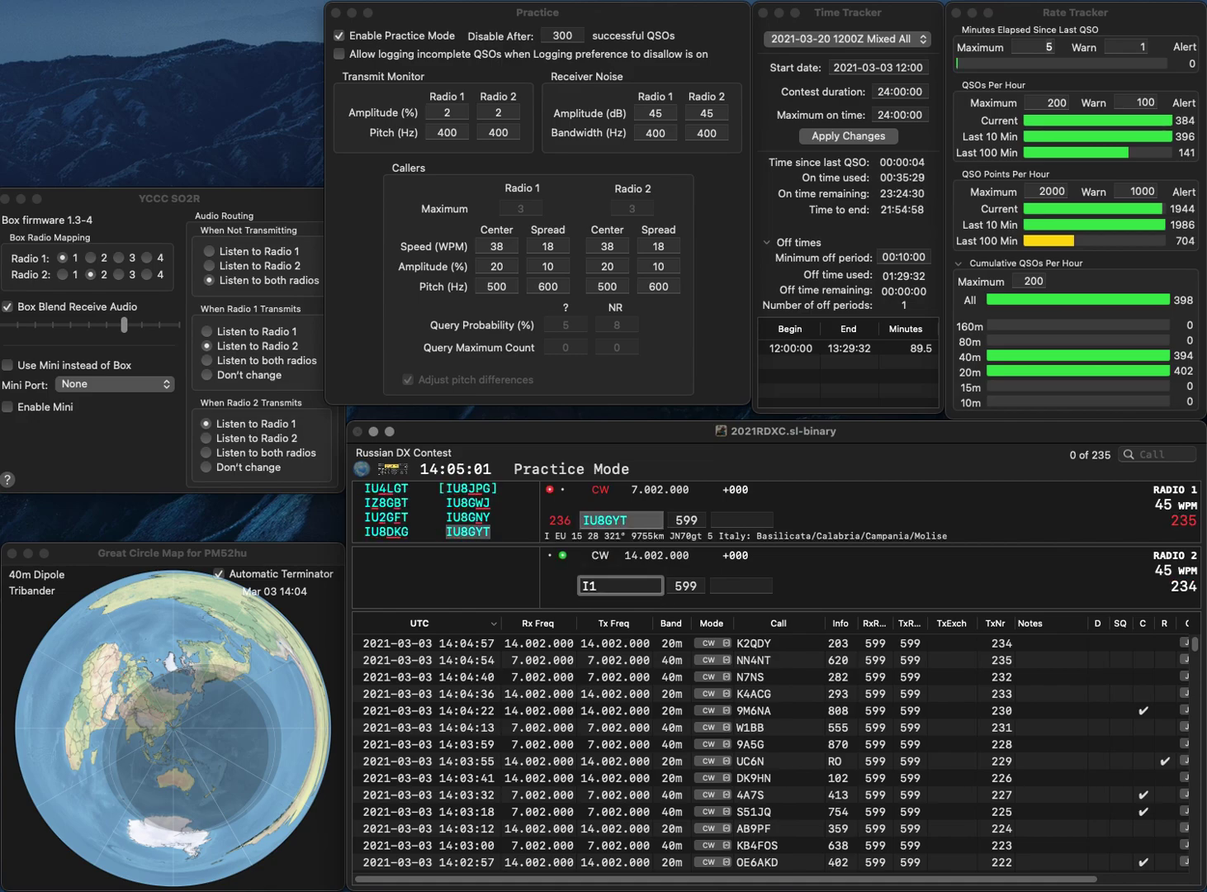
{"action": "type", "text": "UPL"}
{"action": "key", "text": "Home"}
{"action": "type", "text": "J"}
{"action": "key", "text": "Return"}
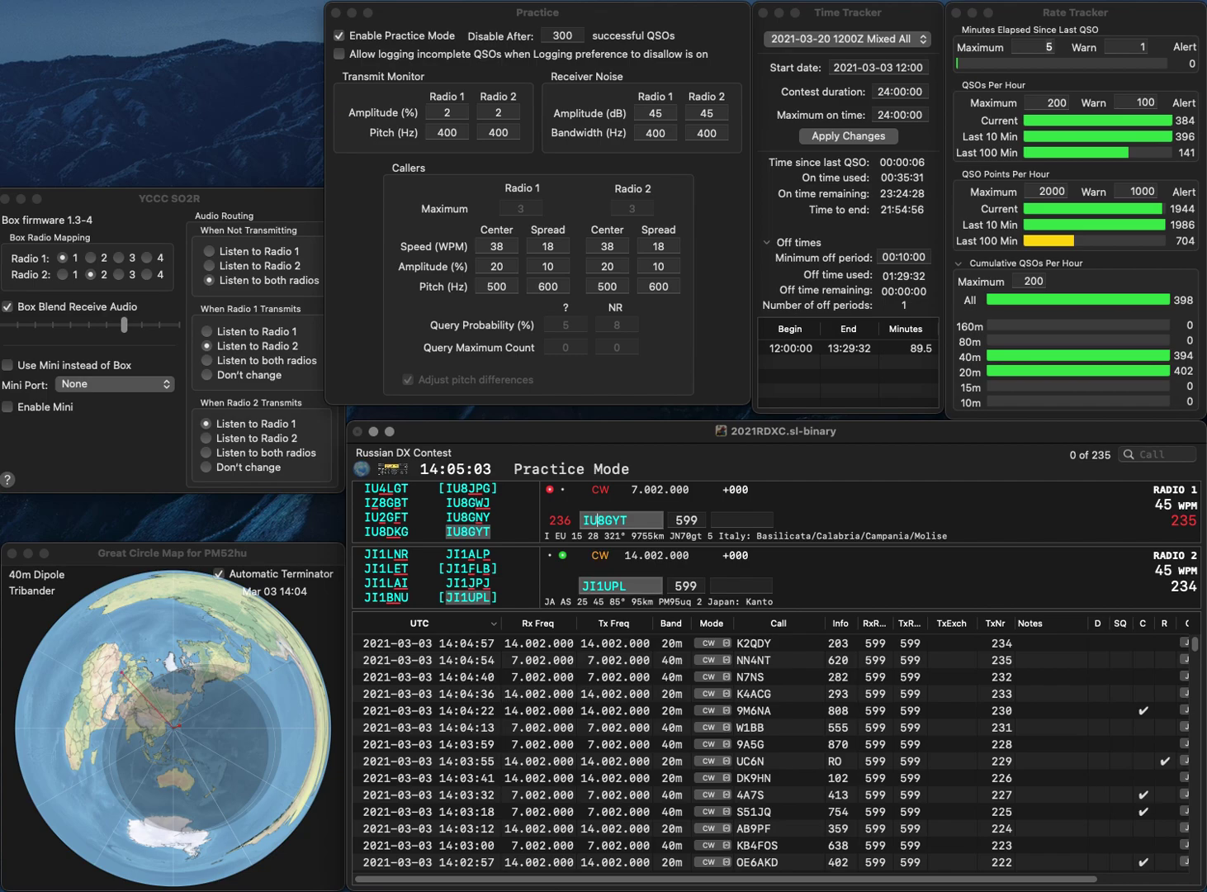
Log IU8GYT on Radio 1 with exchange 444 and JI1UPL on Radio 2 with exchange 175
{"action": "key", "text": "space"}
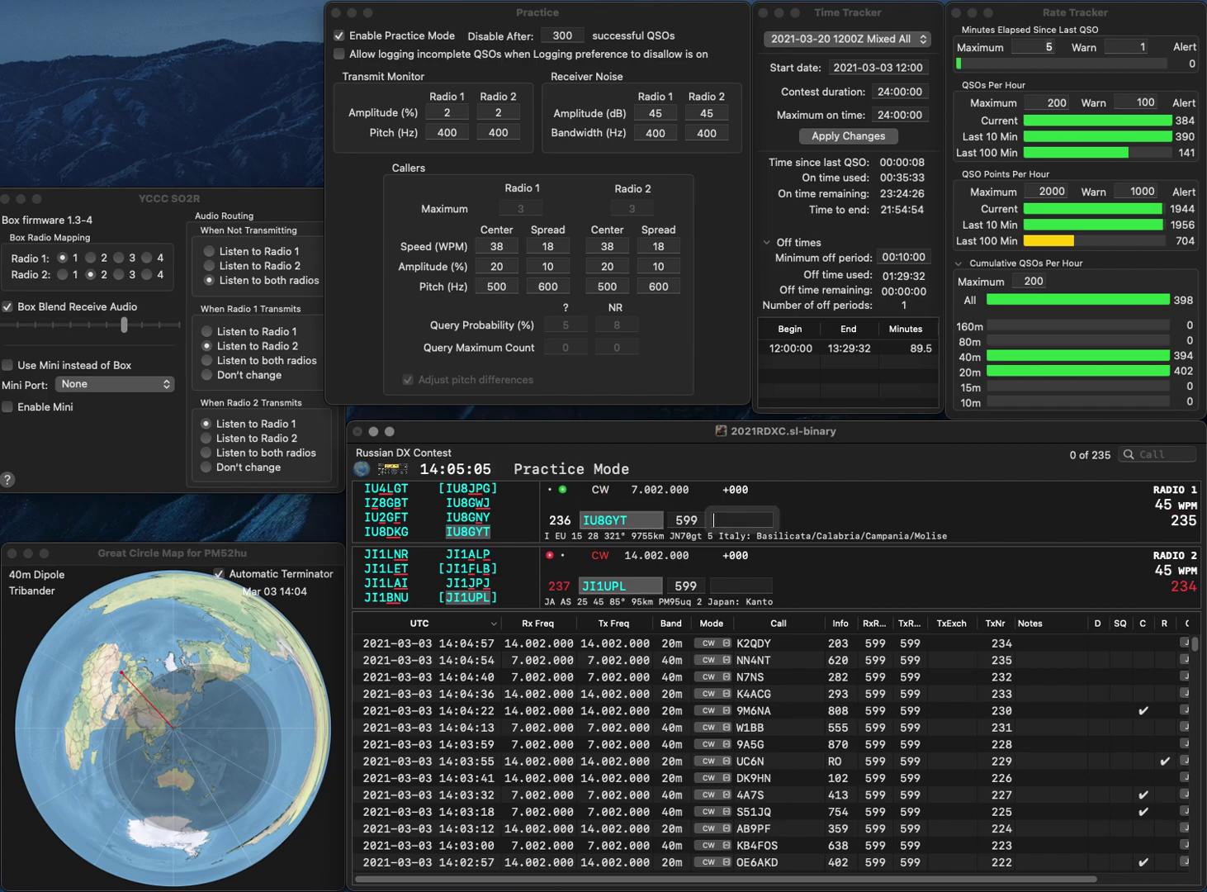
{"action": "type", "text": "444"}
{"action": "key", "text": "Return"}
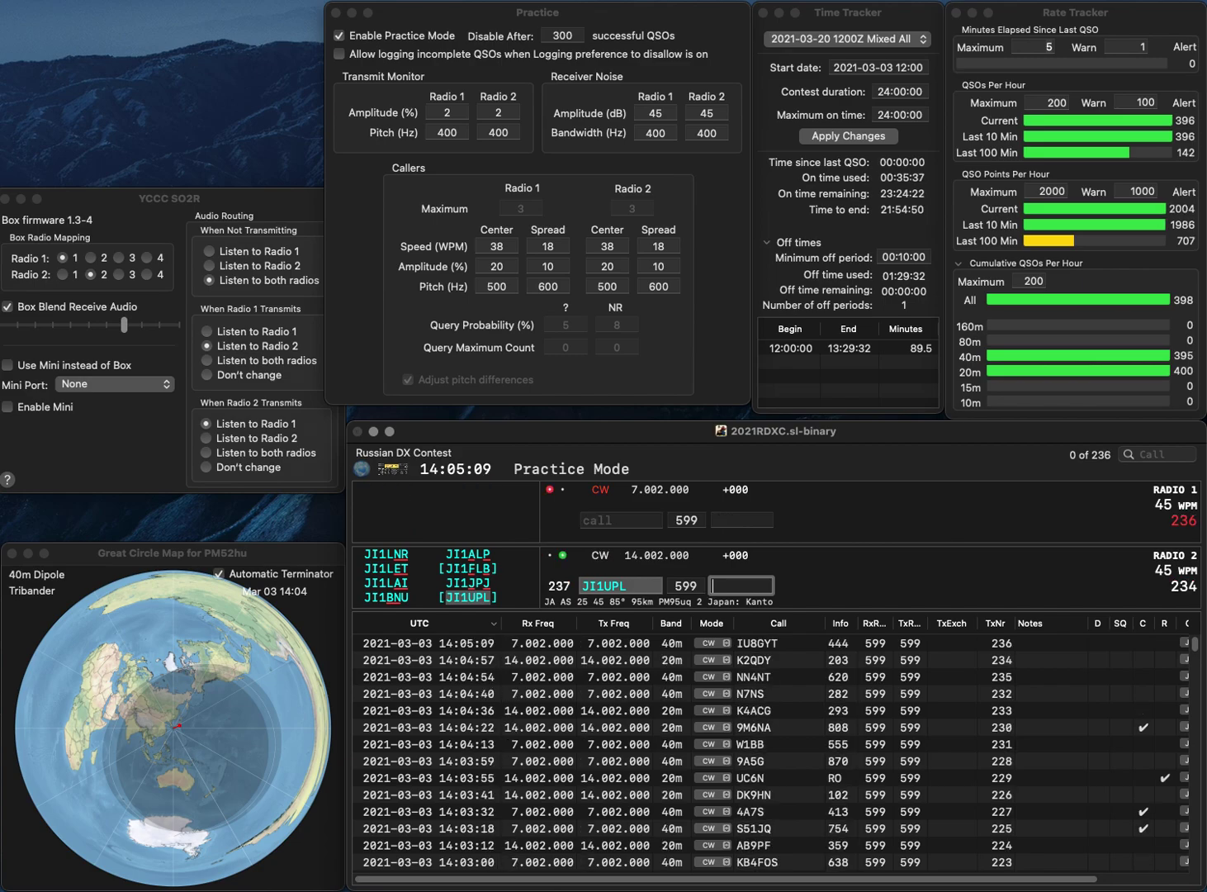
{"action": "type", "text": "175"}
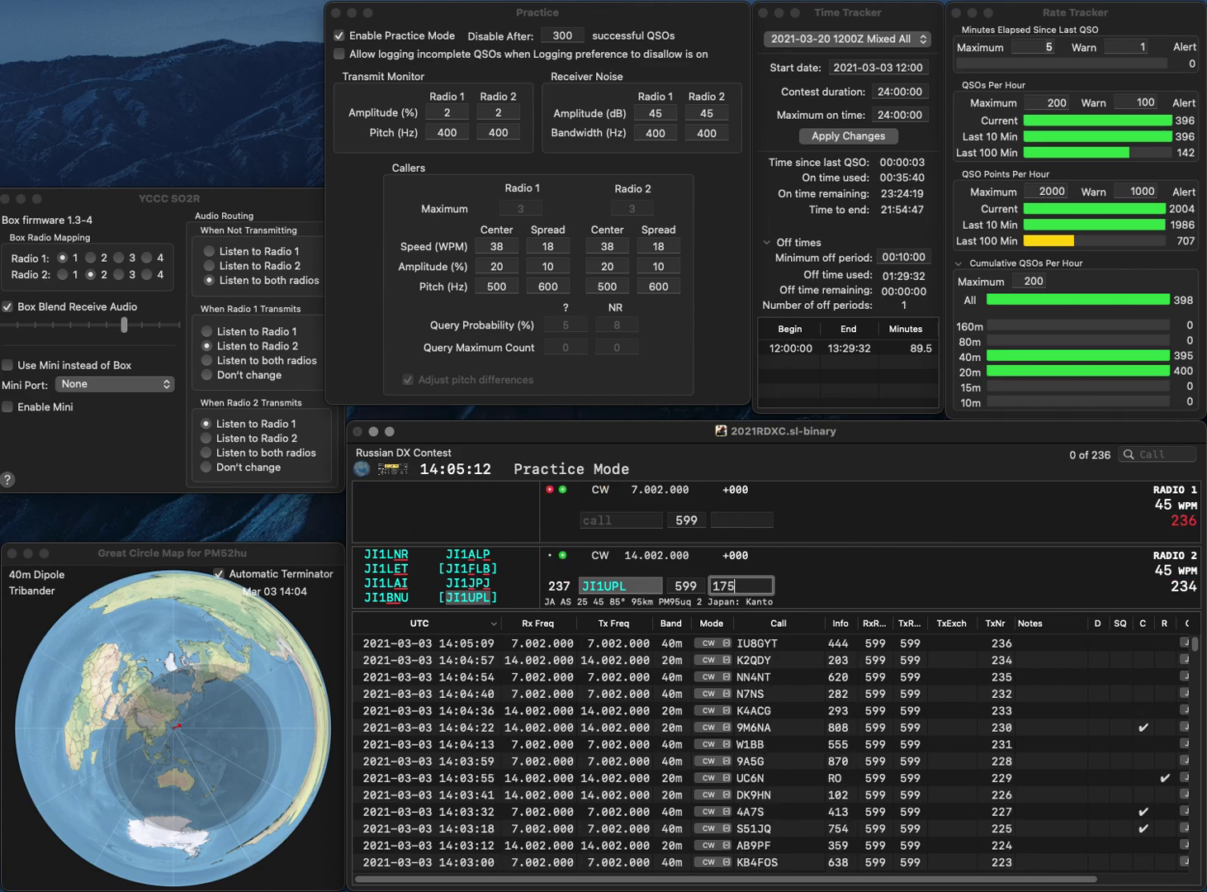
{"action": "key", "text": "Return"}
{"action": "type", "text": "S57NW"}
{"action": "key", "text": "Return"}
{"action": "type", "text": "OE3L"}
{"action": "key", "text": "Return"}
{"action": "key", "text": "space"}
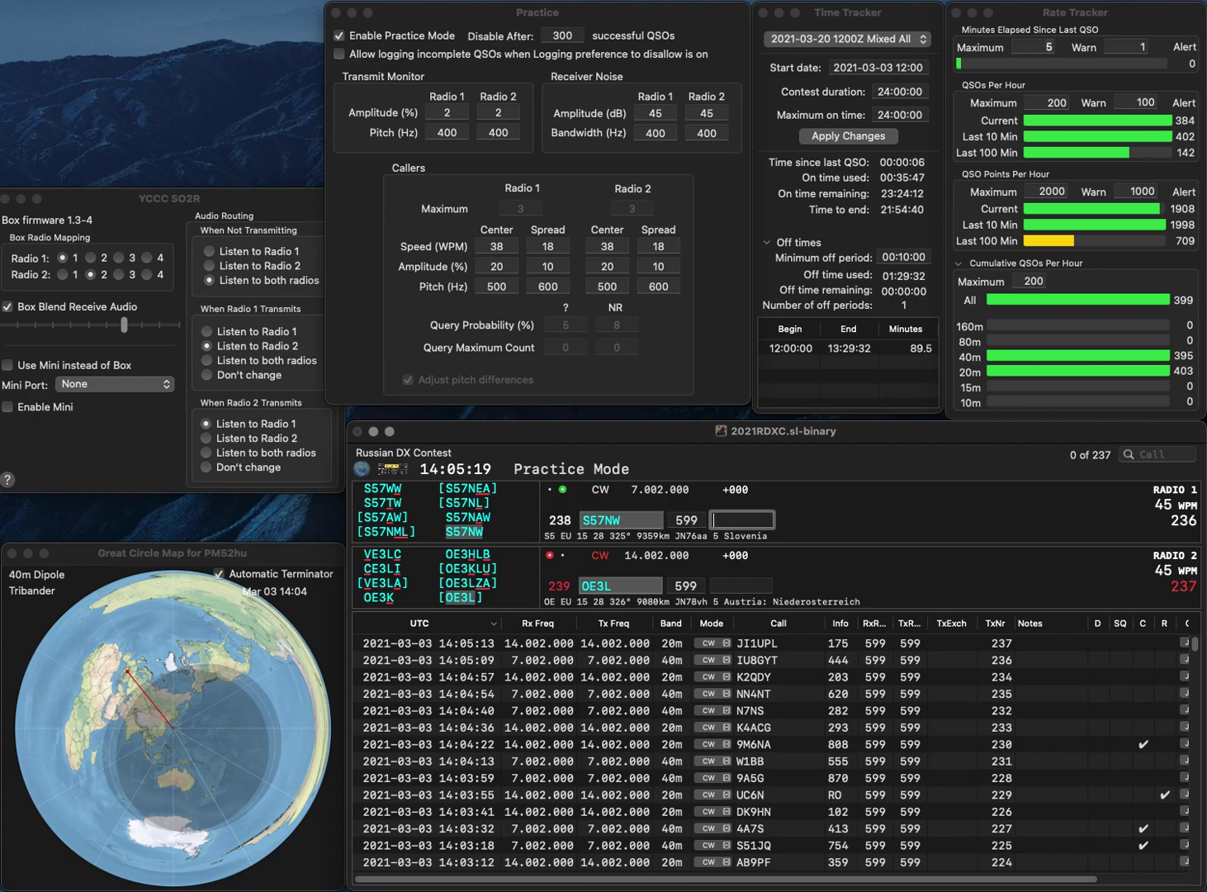
{"action": "type", "text": "73"}
{"action": "key", "text": "Return"}
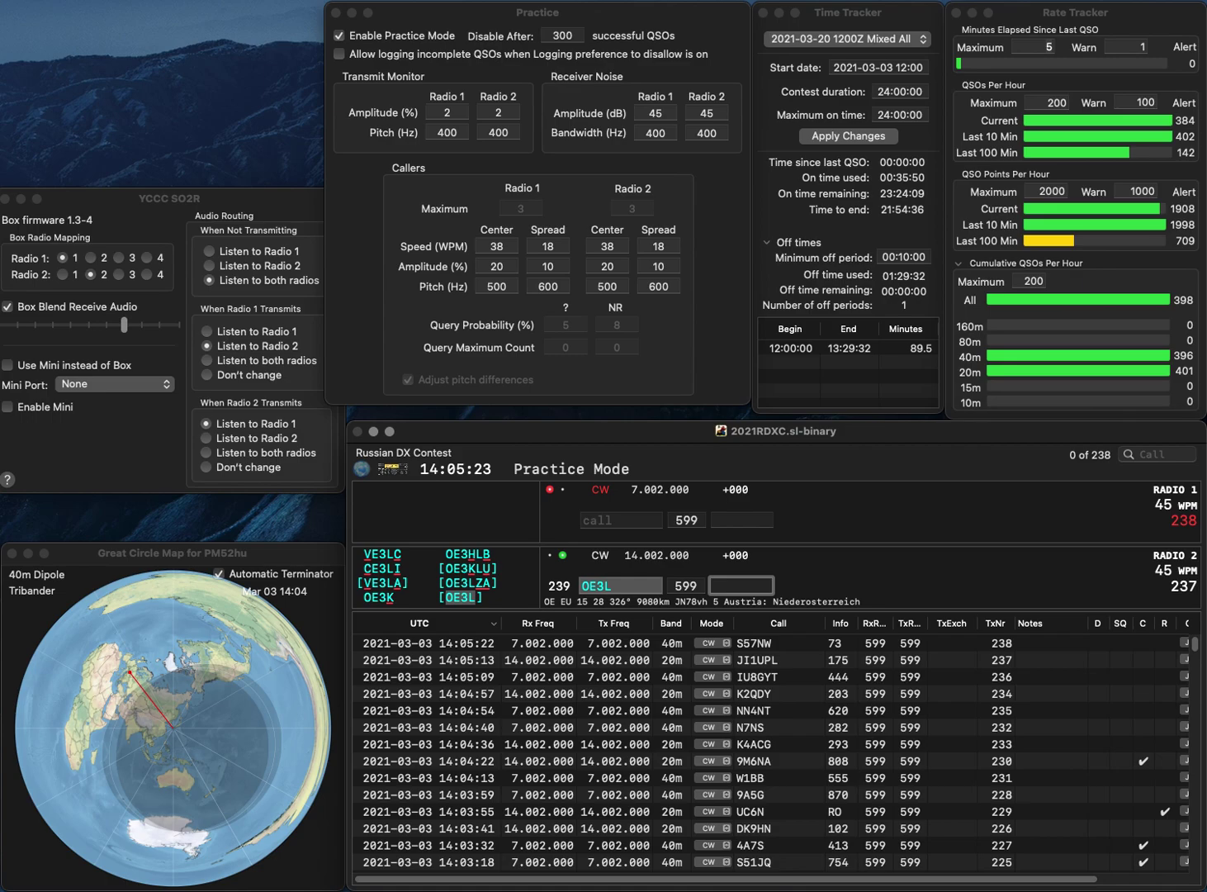
{"action": "type", "text": "287"}
{"action": "key", "text": "Return"}
Enter the partial calls 3PP on Radio 1 and EITZ on Radio 2, and send to each
{"action": "type", "text": "3P"}
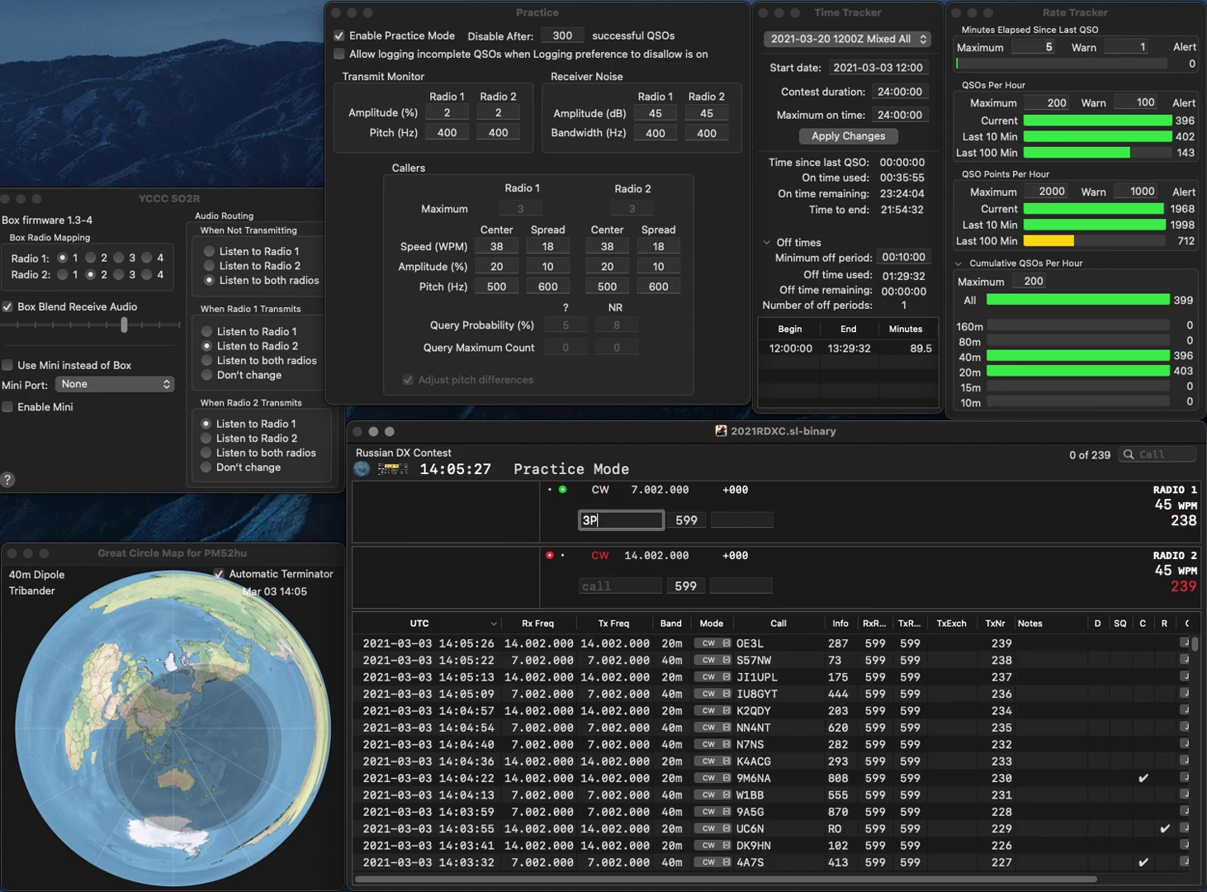
{"action": "type", "text": "P"}
{"action": "key", "text": "Return"}
{"action": "type", "text": "EITZ"}
{"action": "key", "text": "Return"}
{"action": "key", "text": "Home"}
{"action": "type", "text": "HA"}
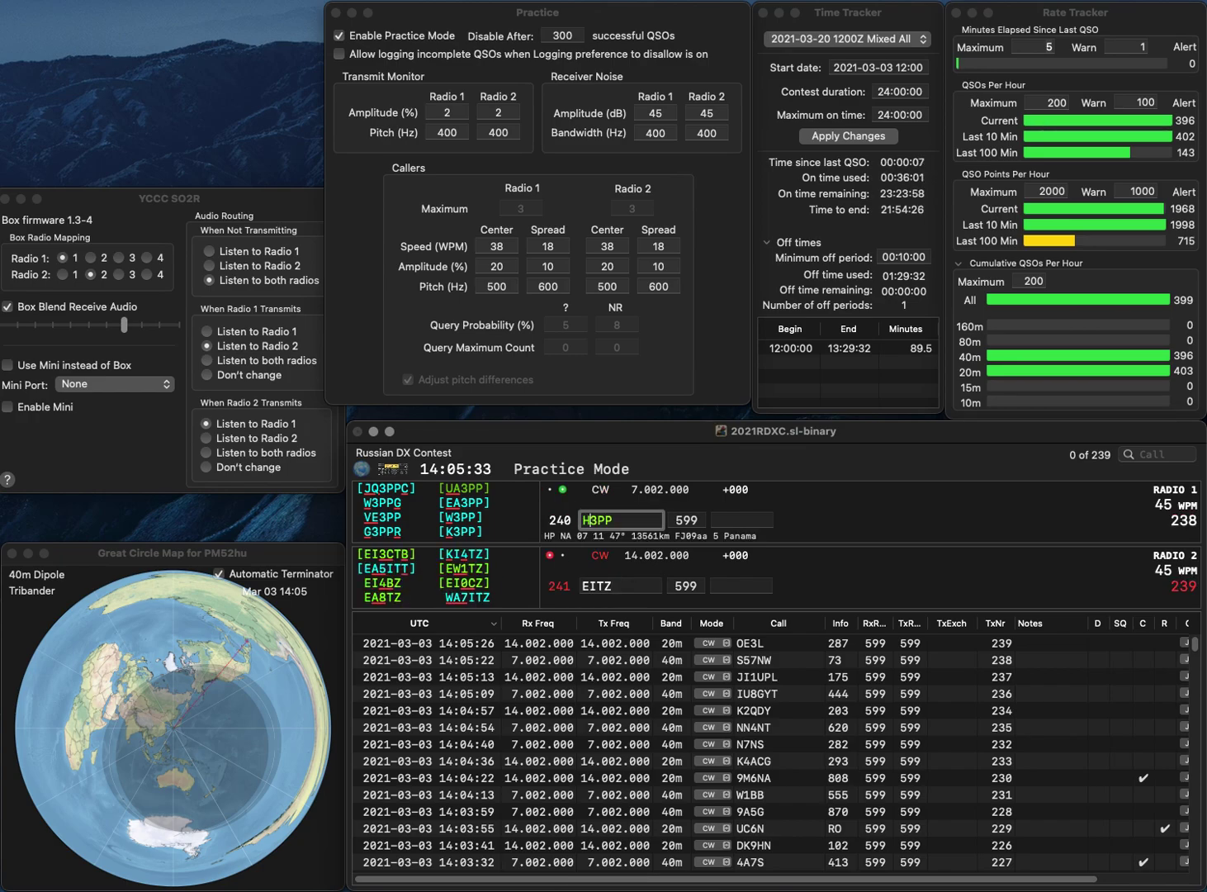
{"action": "key", "text": "Delete"}
{"action": "type", "text": "2"}
{"action": "key", "text": "Return"}
{"action": "key", "text": "Return"}
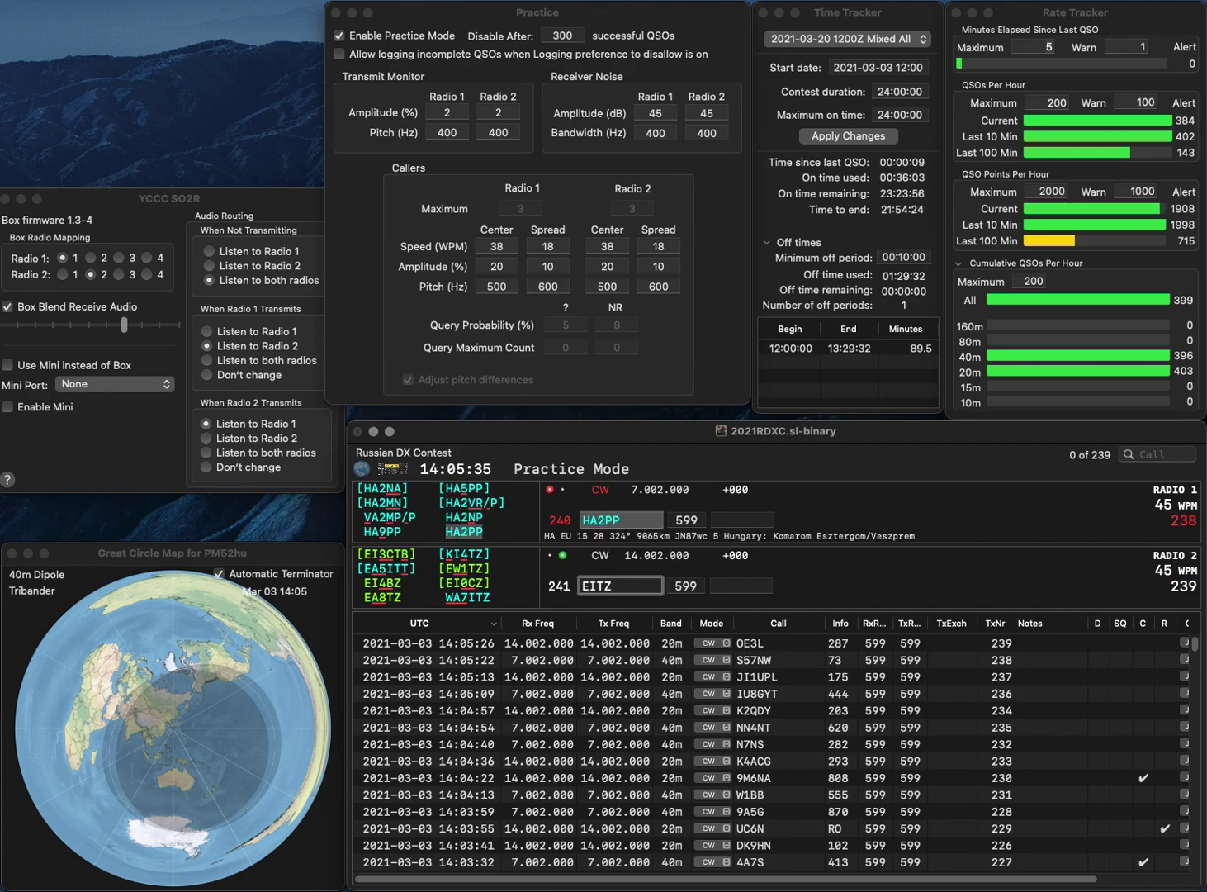
{"action": "key", "text": "BackSpace"}
{"action": "type", "text": "A8"}
{"action": "key", "text": "Return"}
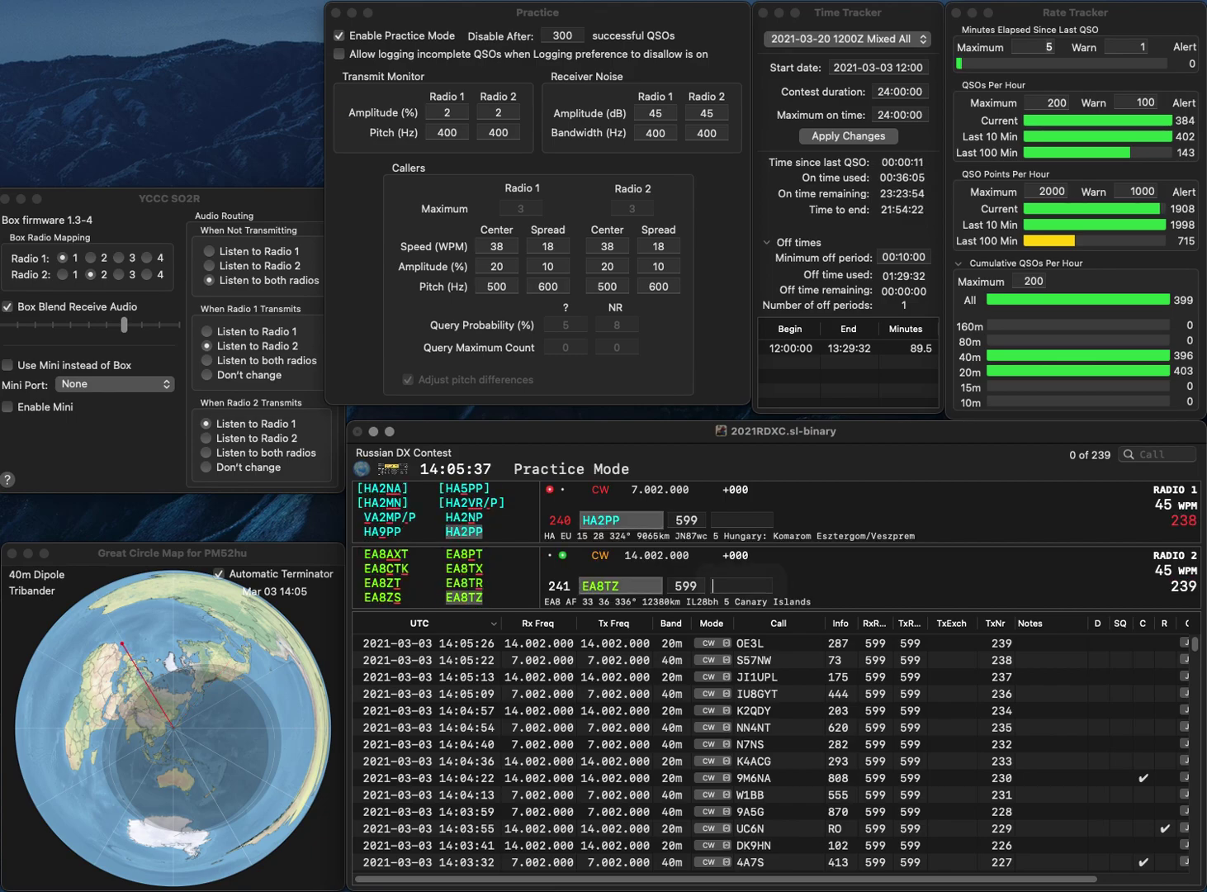
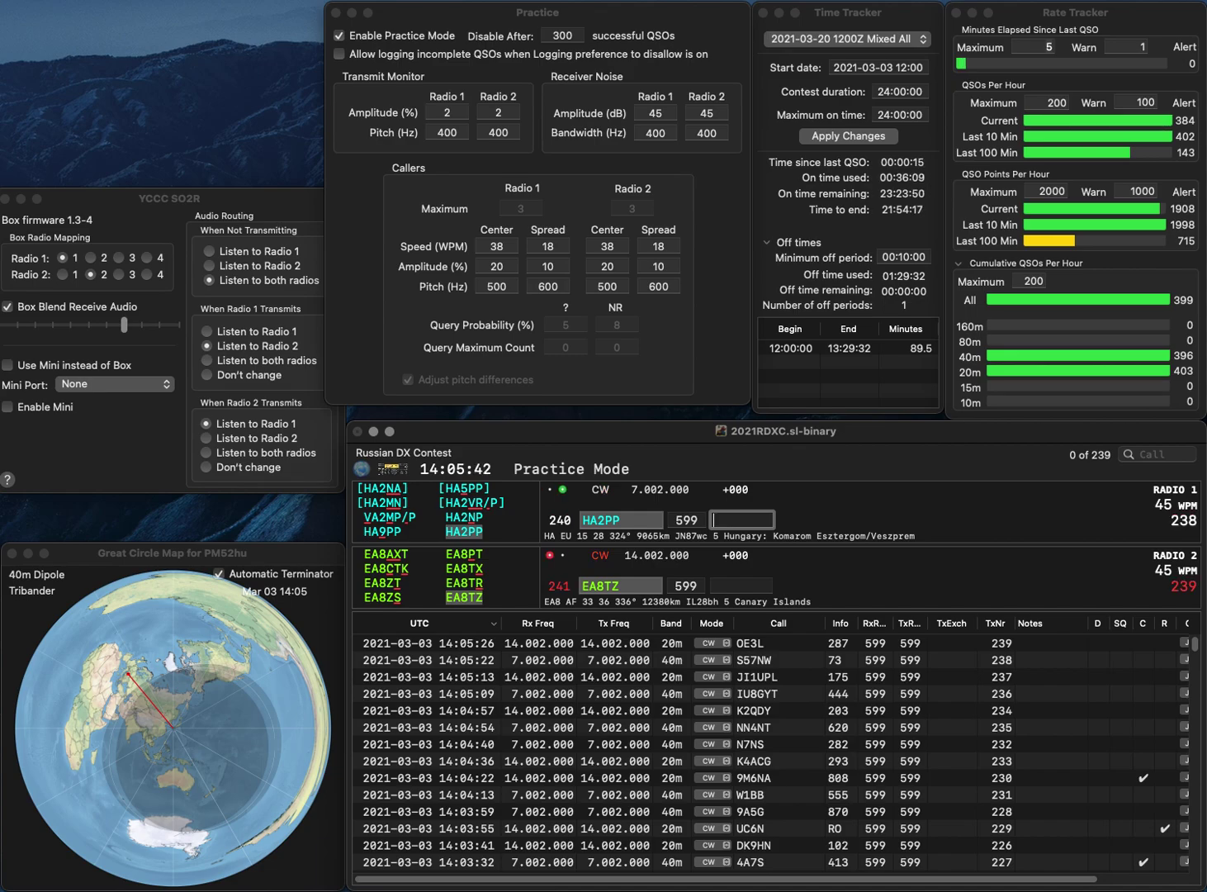
{"action": "type", "text": "20"}
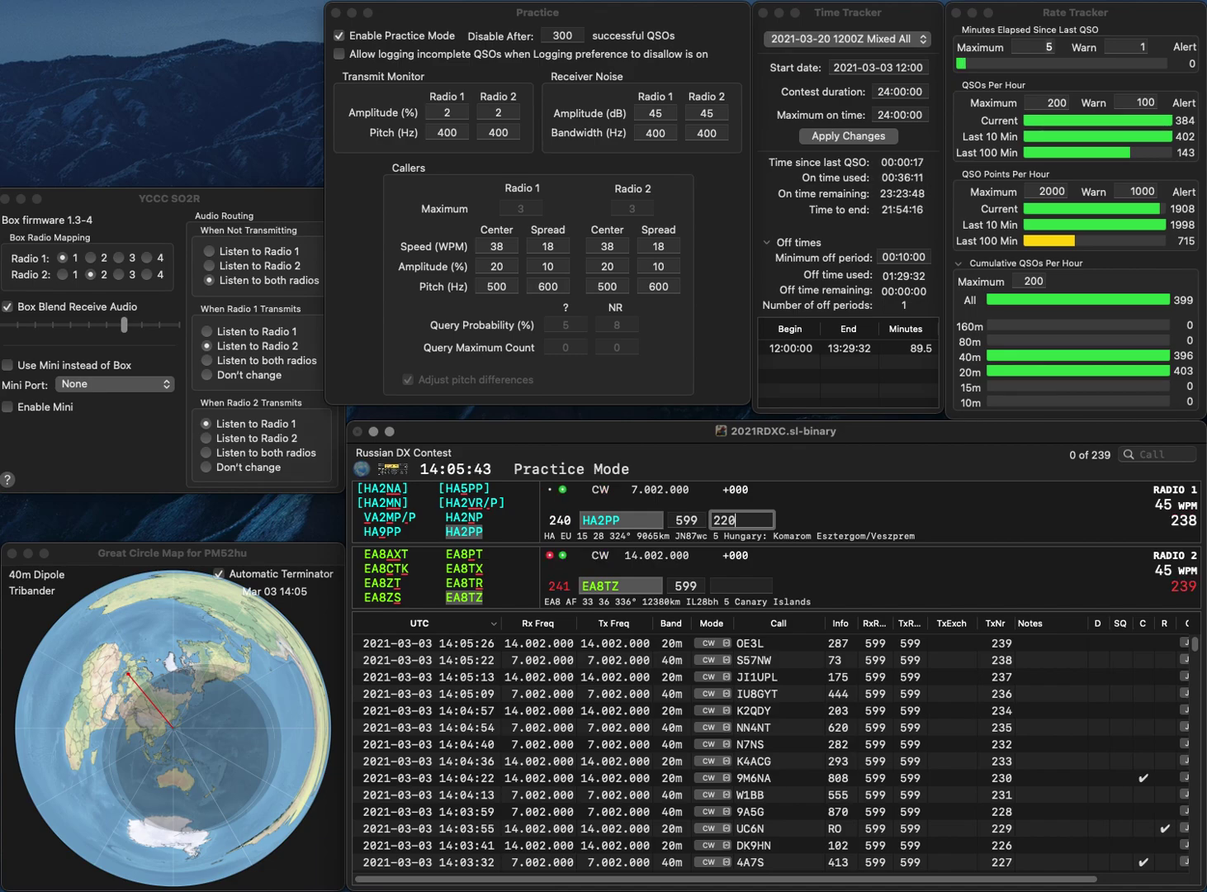
{"action": "key", "text": "Return"}
{"action": "type", "text": "688"}
{"action": "key", "text": "Return"}
Enter the calls 9A3W on Radio 1 and EA5R on Radio 2, and send to each
{"action": "type", "text": "9A3W"}
{"action": "key", "text": "Return"}
{"action": "type", "text": "E"}
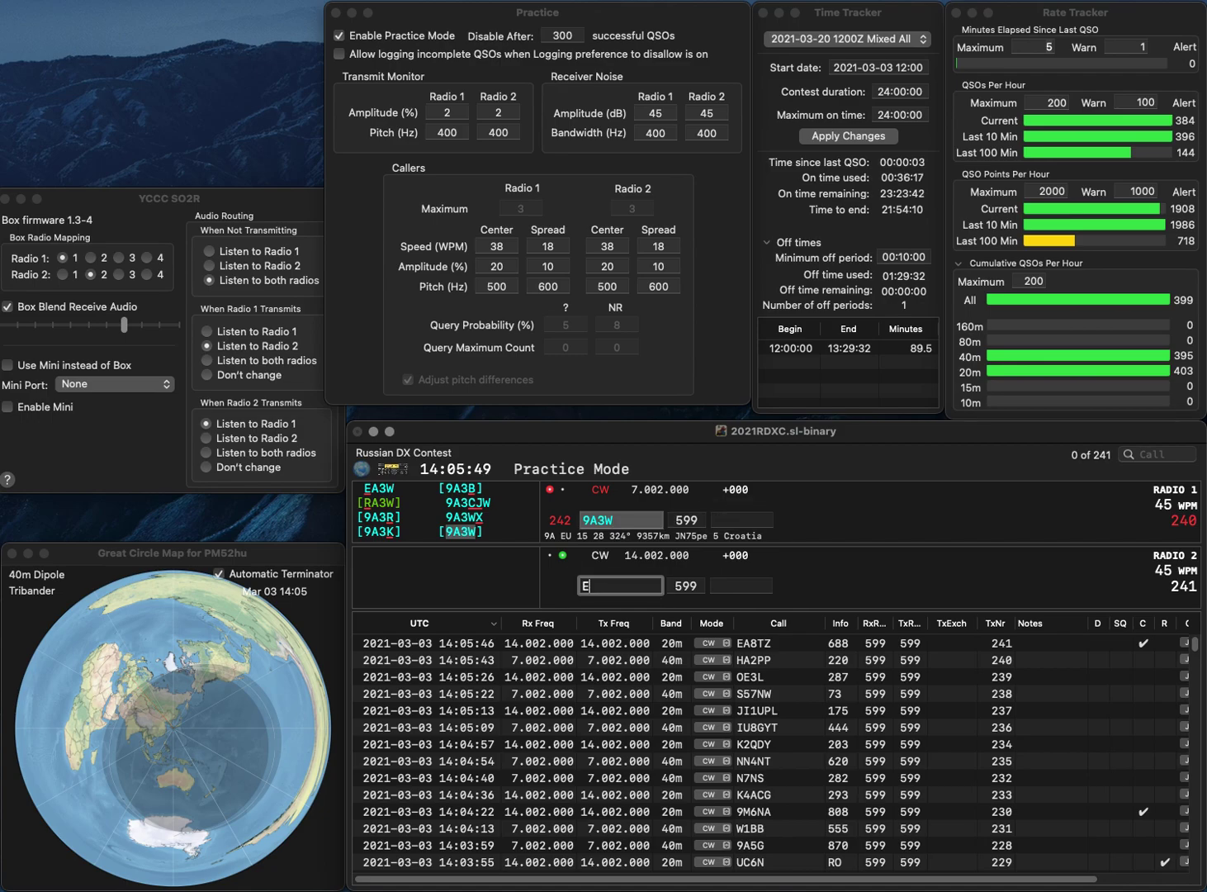
{"action": "type", "text": "5R"}
{"action": "type", "text": "A"}
{"action": "key", "text": "Return"}
{"action": "key", "text": "Tab"}
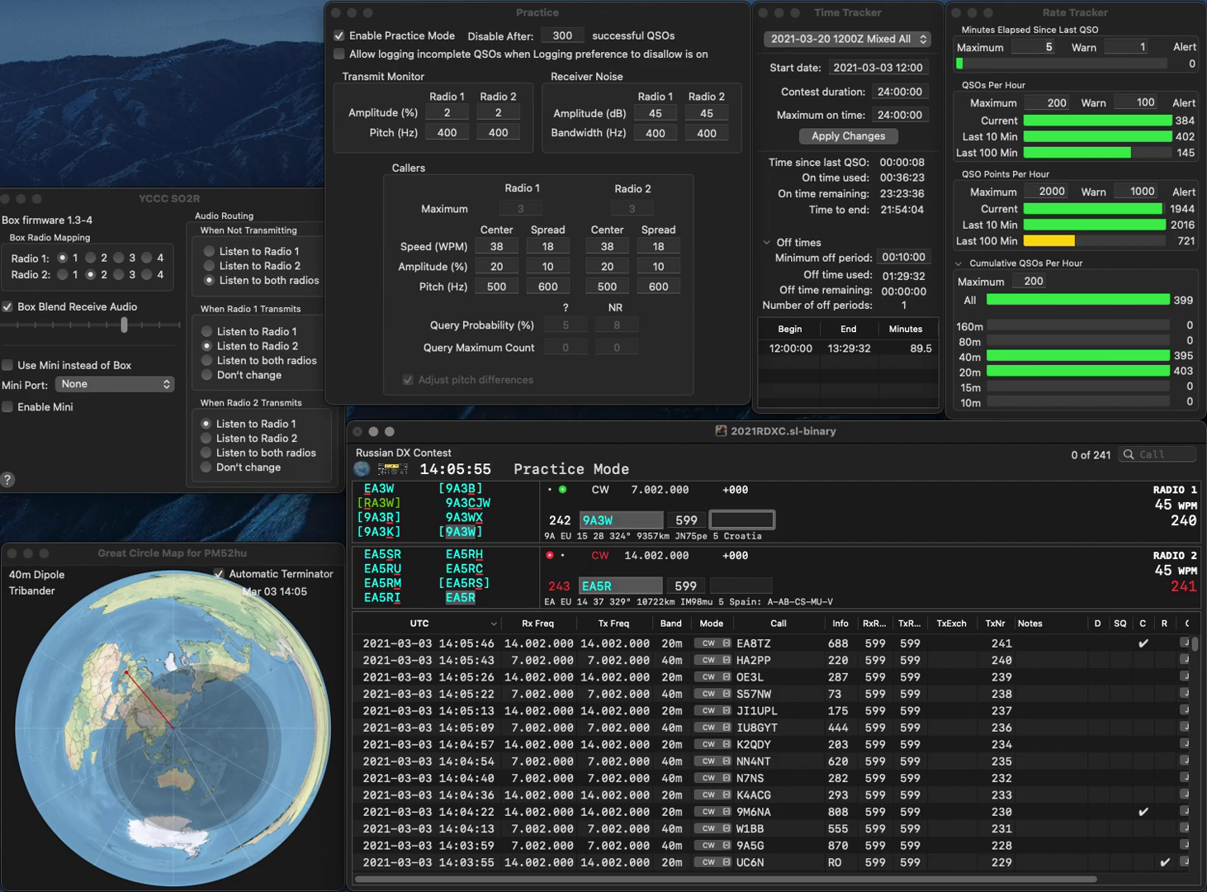
{"action": "type", "text": "989"}
{"action": "key", "text": "Return"}
{"action": "key", "text": "Tab"}
{"action": "key", "text": "Return"}
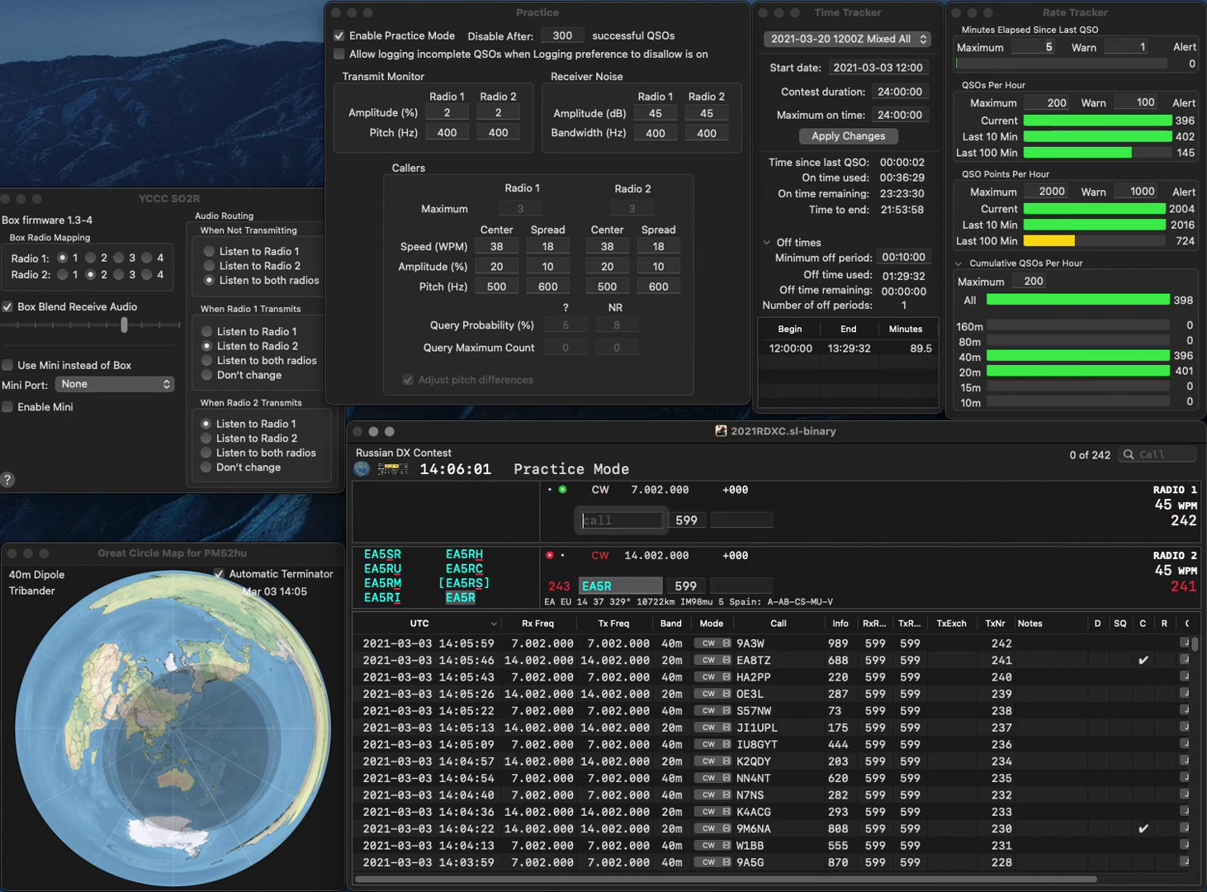
Enter the partial call 1BA on Radio 1, complete it to DL1BA and send to it
{"action": "type", "text": "1BA"}
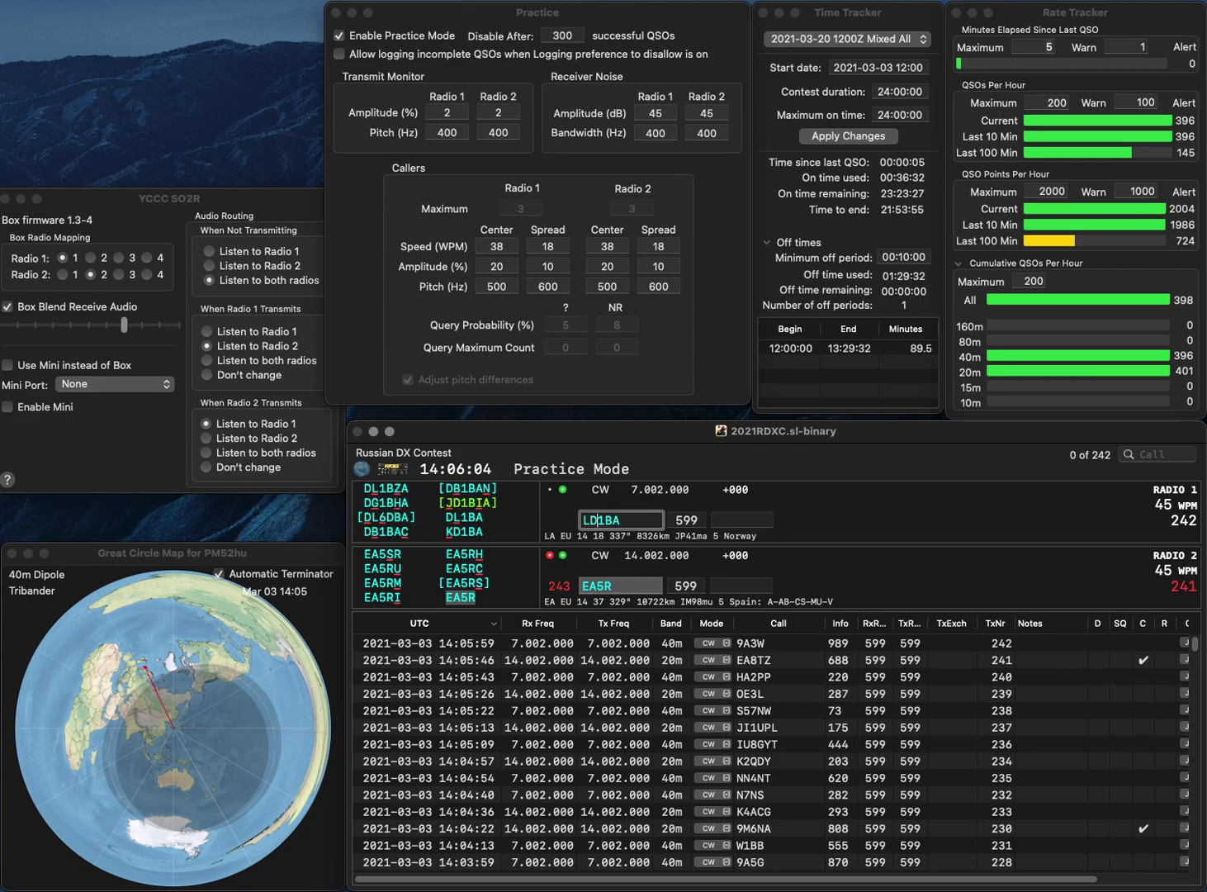
{"action": "key", "text": "BackSpace"}
{"action": "key", "text": "BackSpace"}
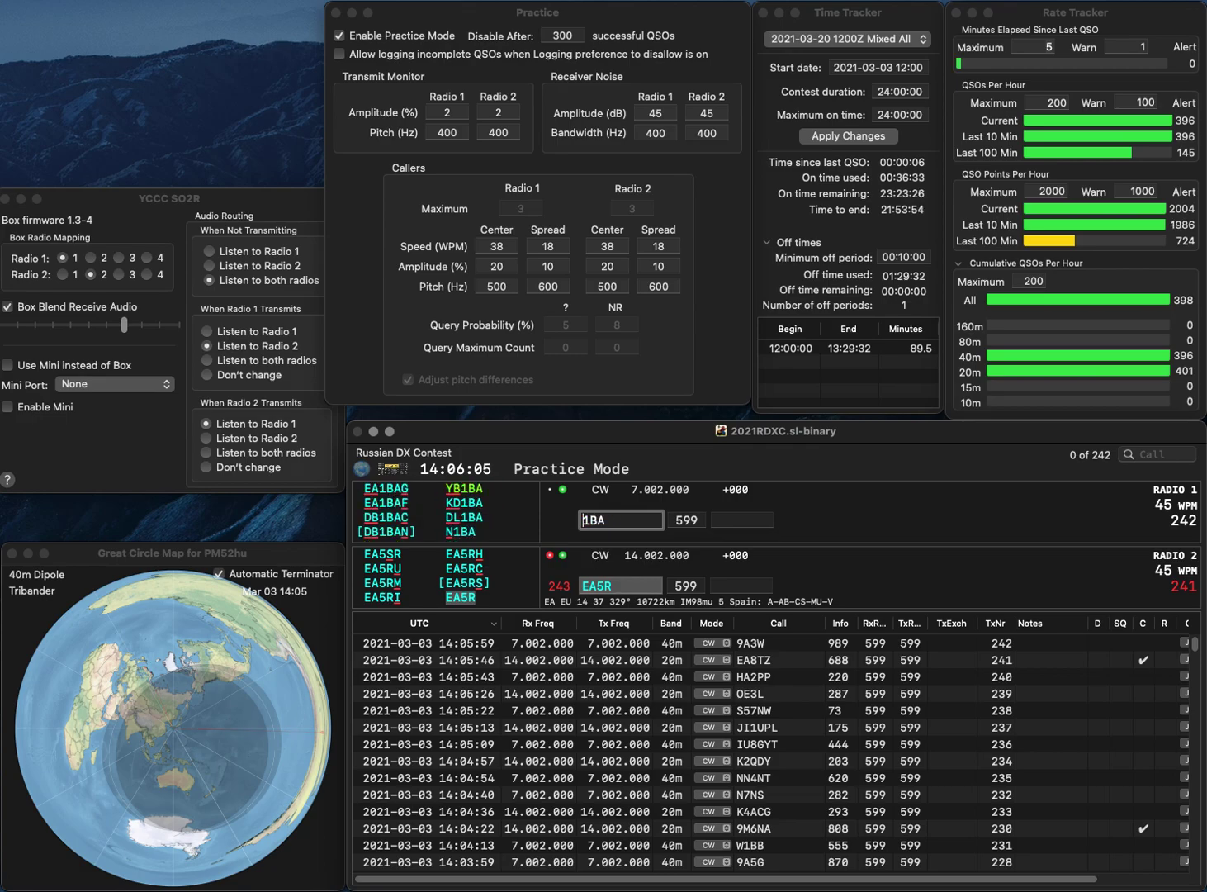
{"action": "type", "text": "DL"}
{"action": "key", "text": "Return"}
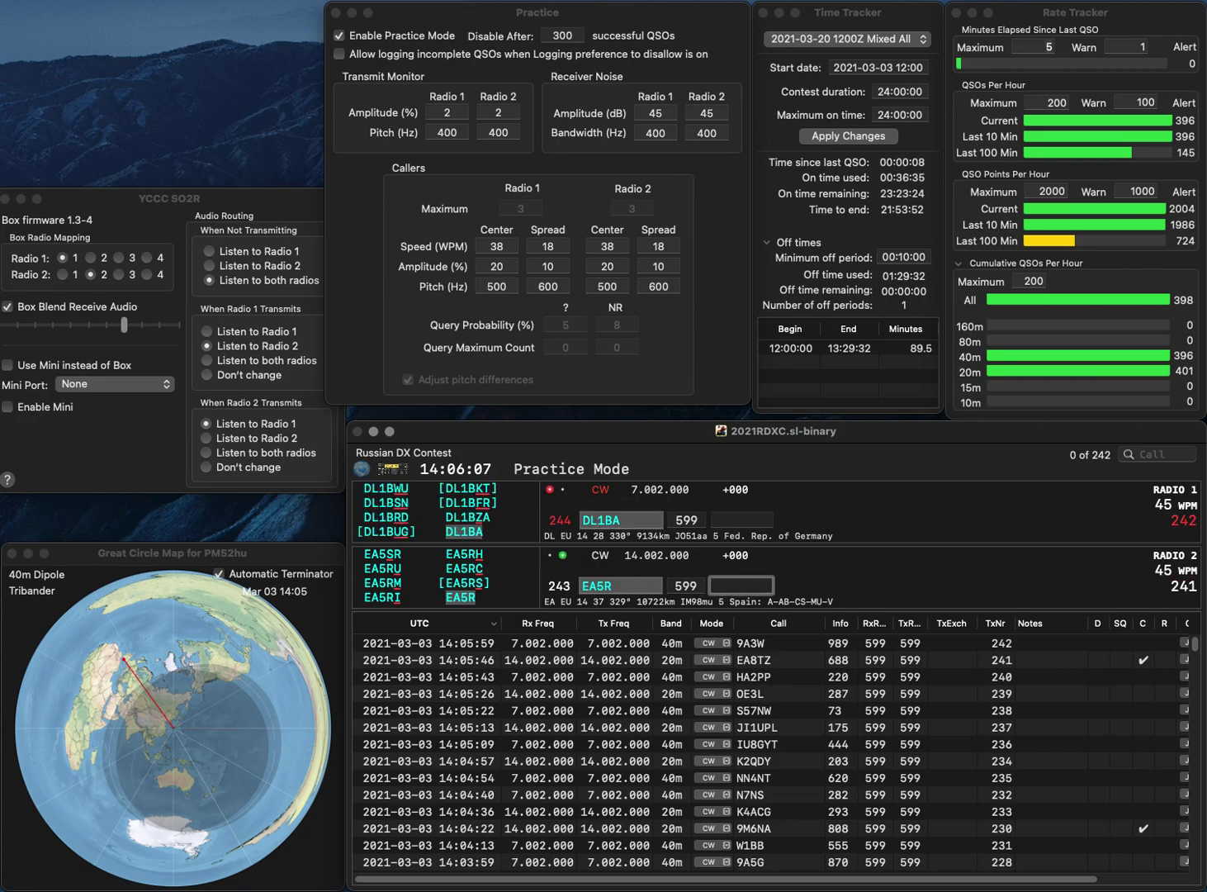
Correct the Radio 2 call to EA4R and send to it
{"action": "key", "text": "space"}
{"action": "key", "text": "Left"}
{"action": "key", "text": "BackSpace"}
{"action": "type", "text": "4"}
{"action": "key", "text": "Return"}
{"action": "key", "text": "space"}
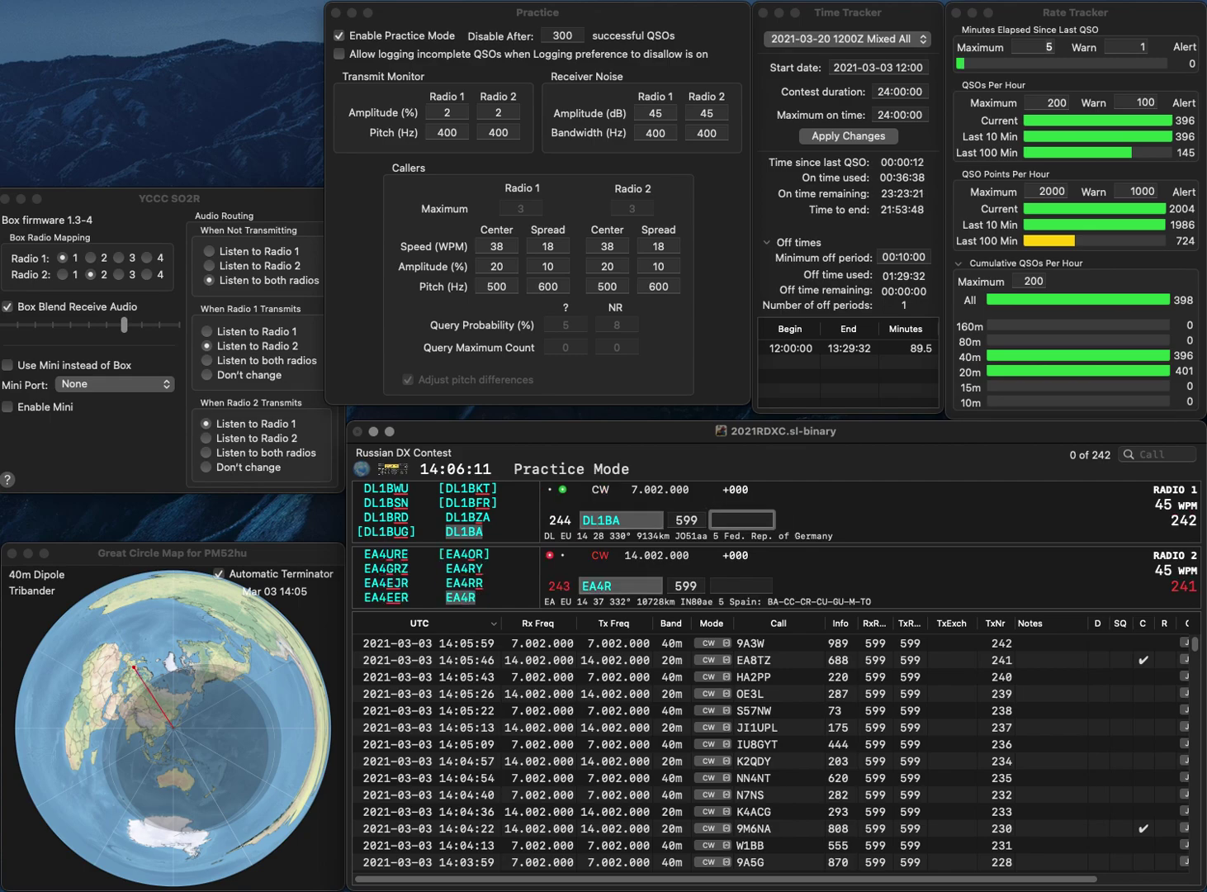
{"action": "type", "text": "675"}
{"action": "key", "text": "Return"}
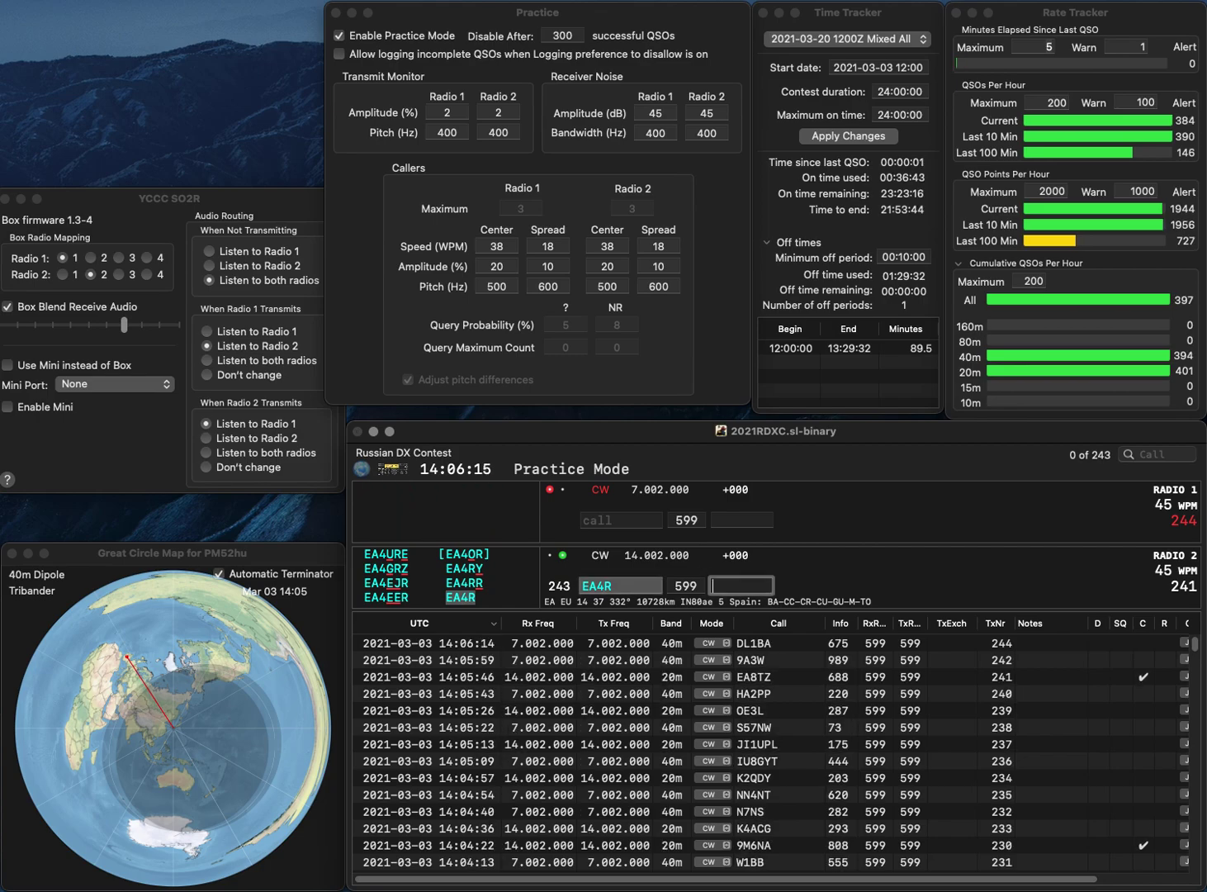
{"action": "type", "text": "643"}
{"action": "key", "text": "Return"}
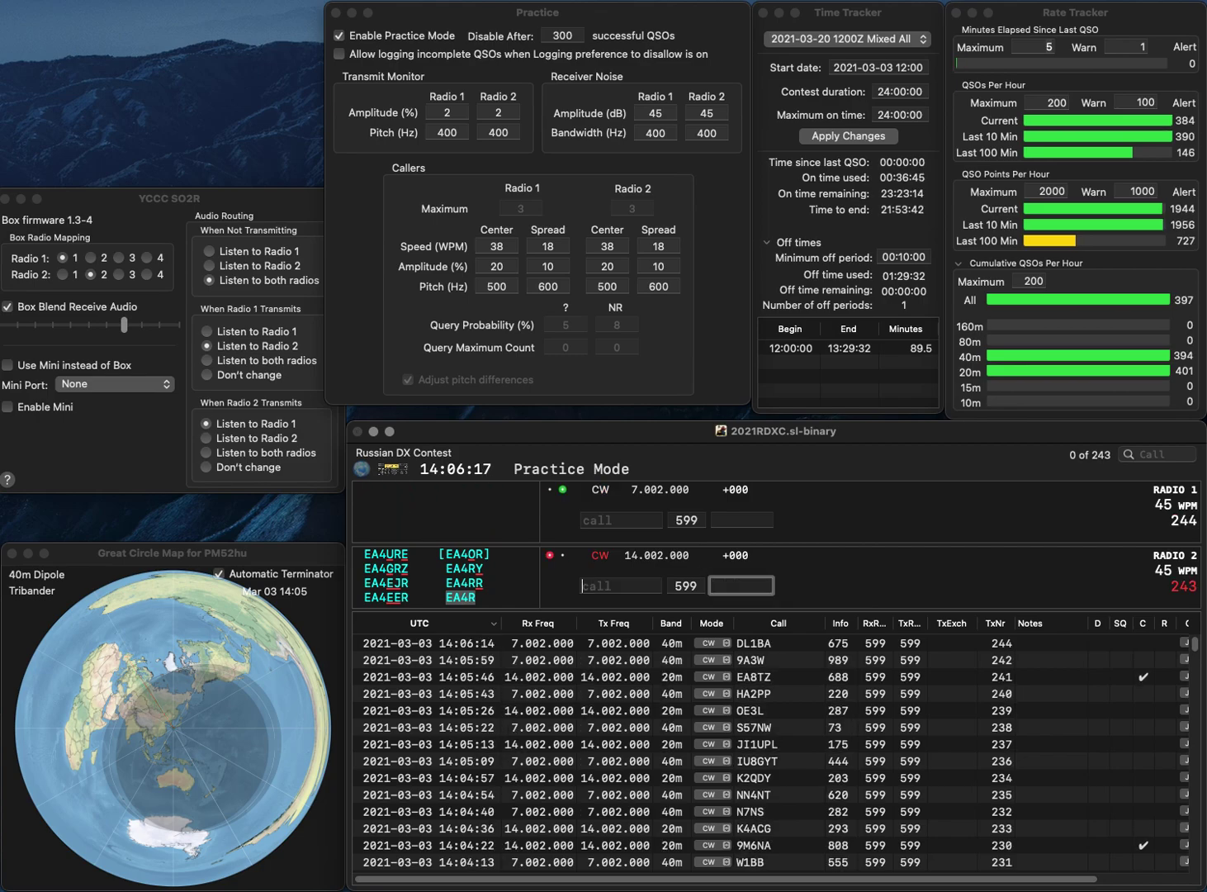
{"action": "type", "text": "VE7A"}
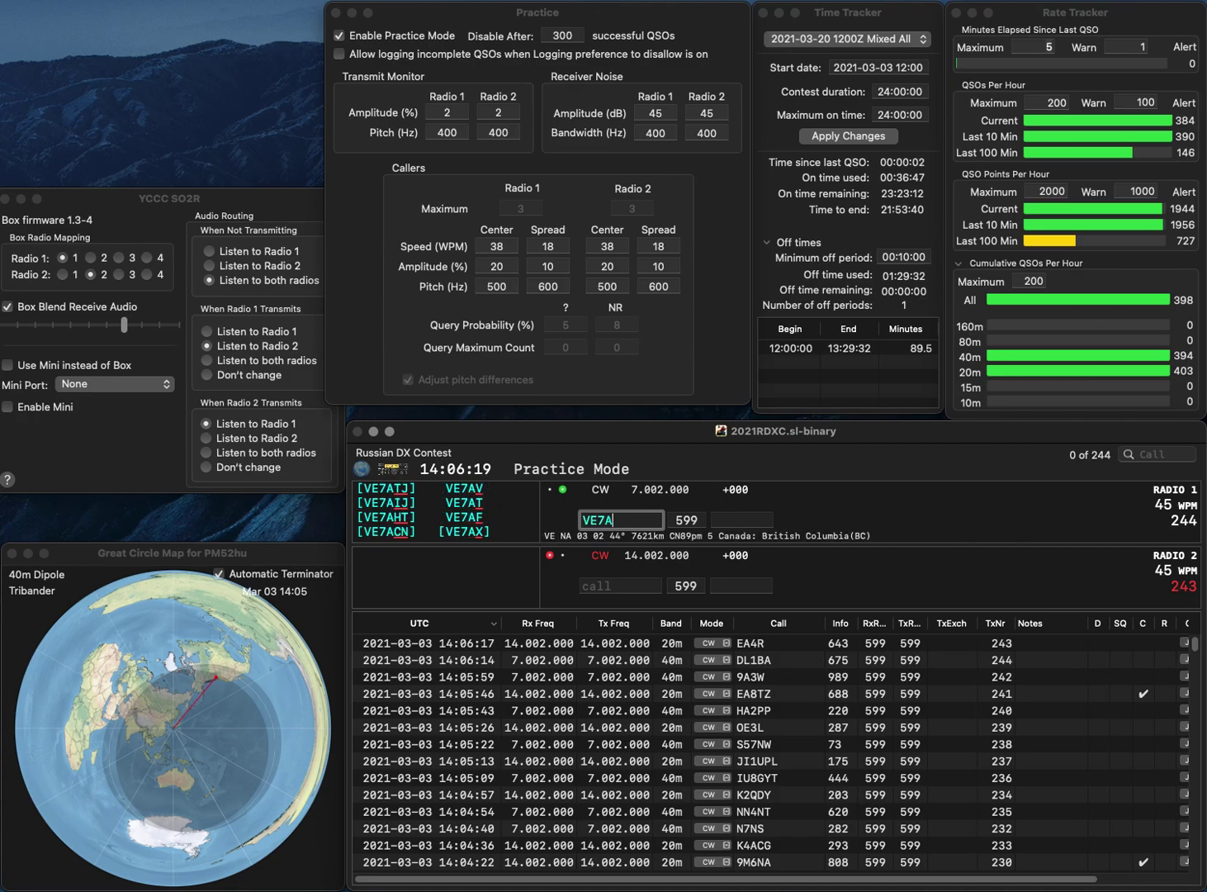
{"action": "type", "text": "PFWB"}
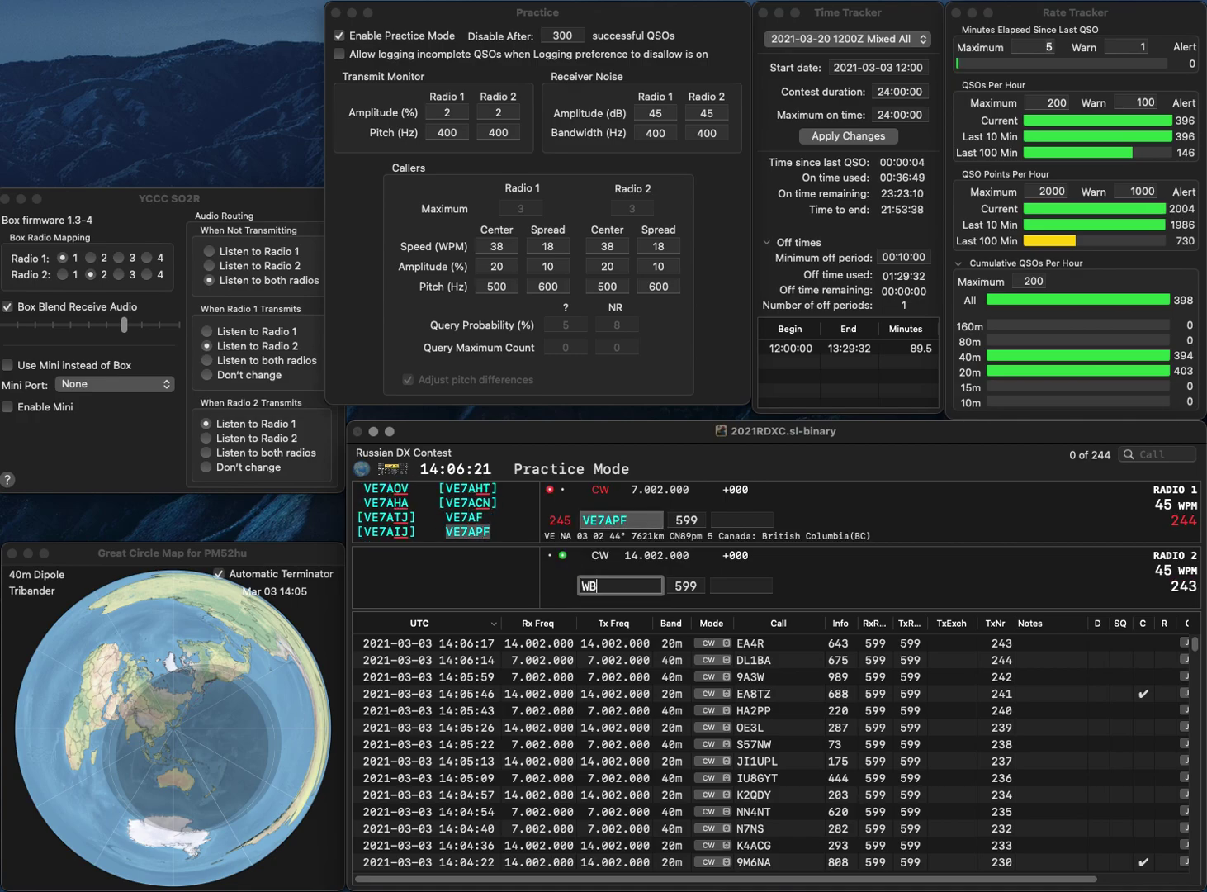
{"action": "type", "text": "EKR"}
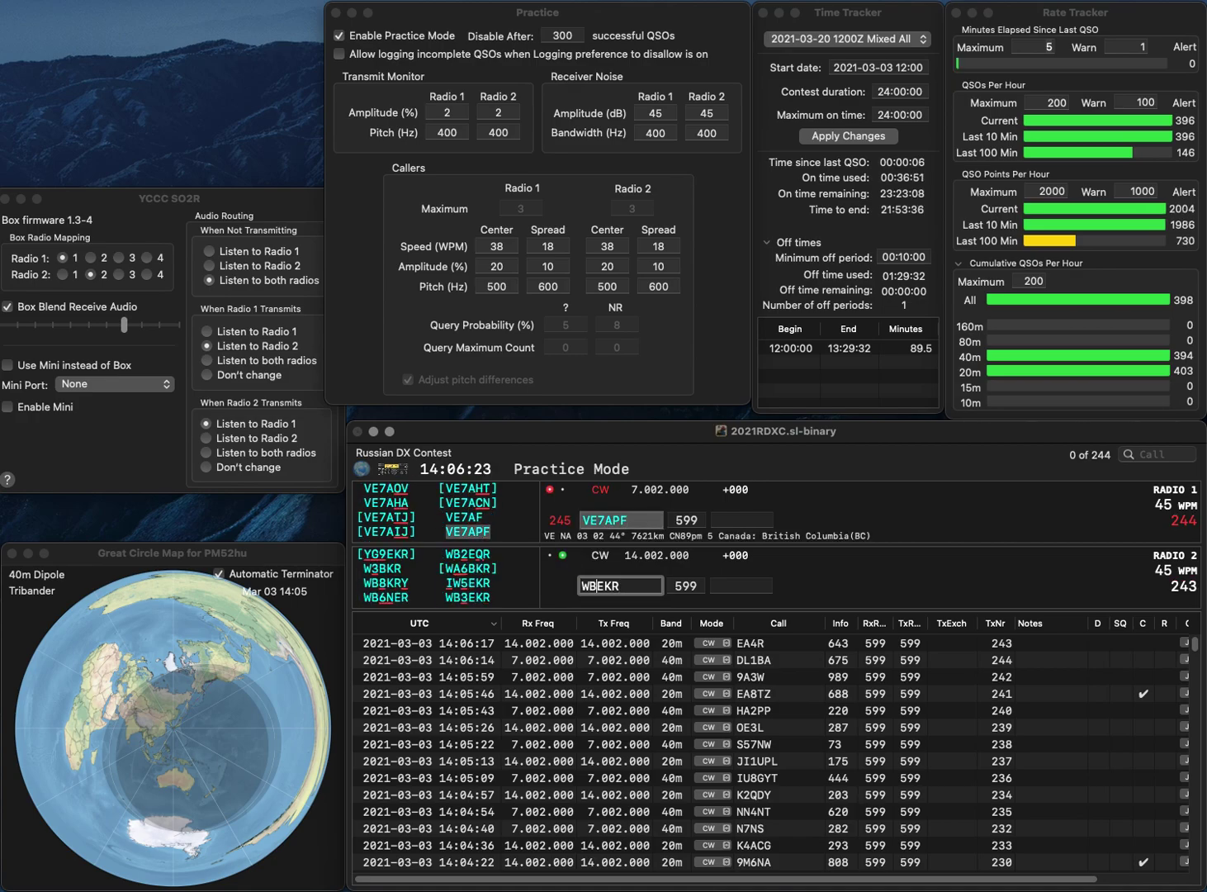
{"action": "type", "text": "3"}
{"action": "key", "text": "Return"}
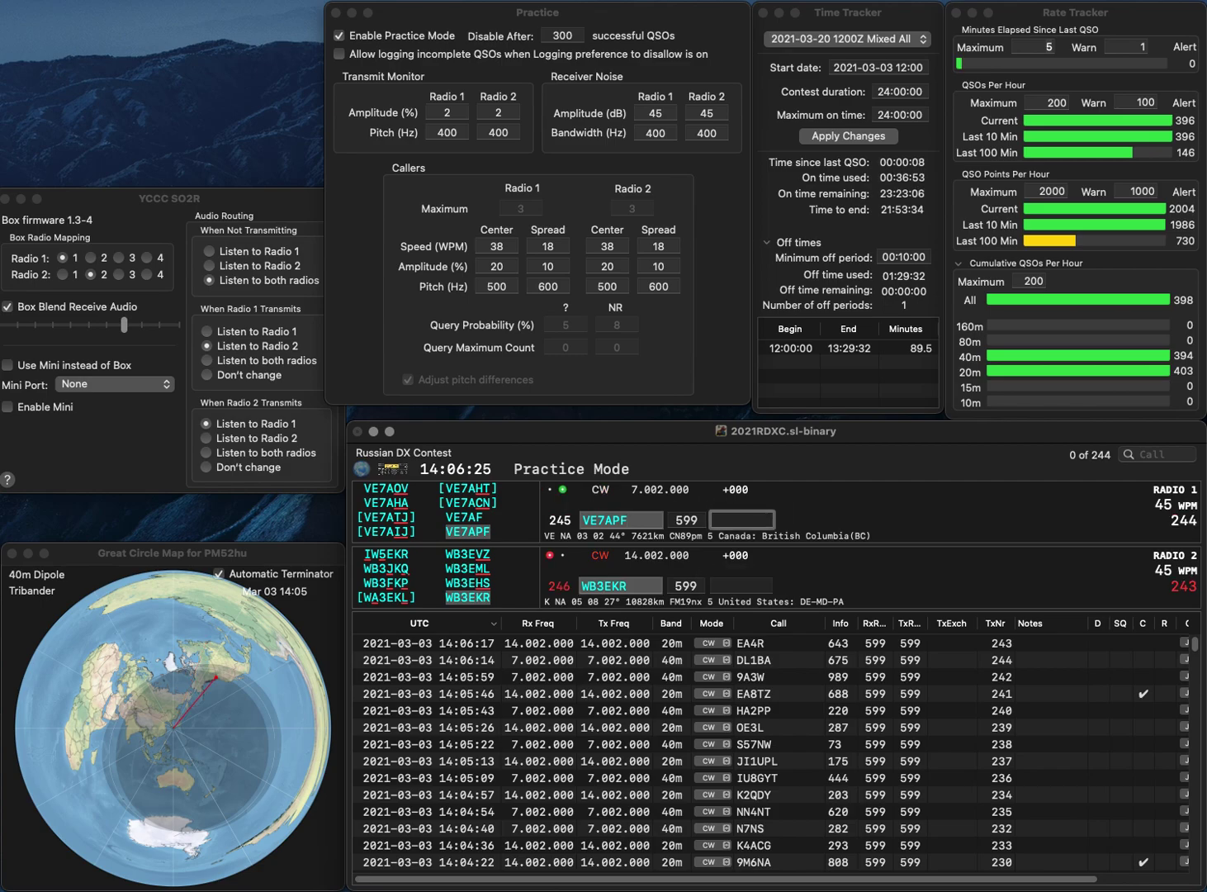
Log VE7APF on Radio 1 with exchange 340 and WB3EKR on Radio 2 with exchange 763
{"action": "type", "text": "340"}
{"action": "key", "text": "Return"}
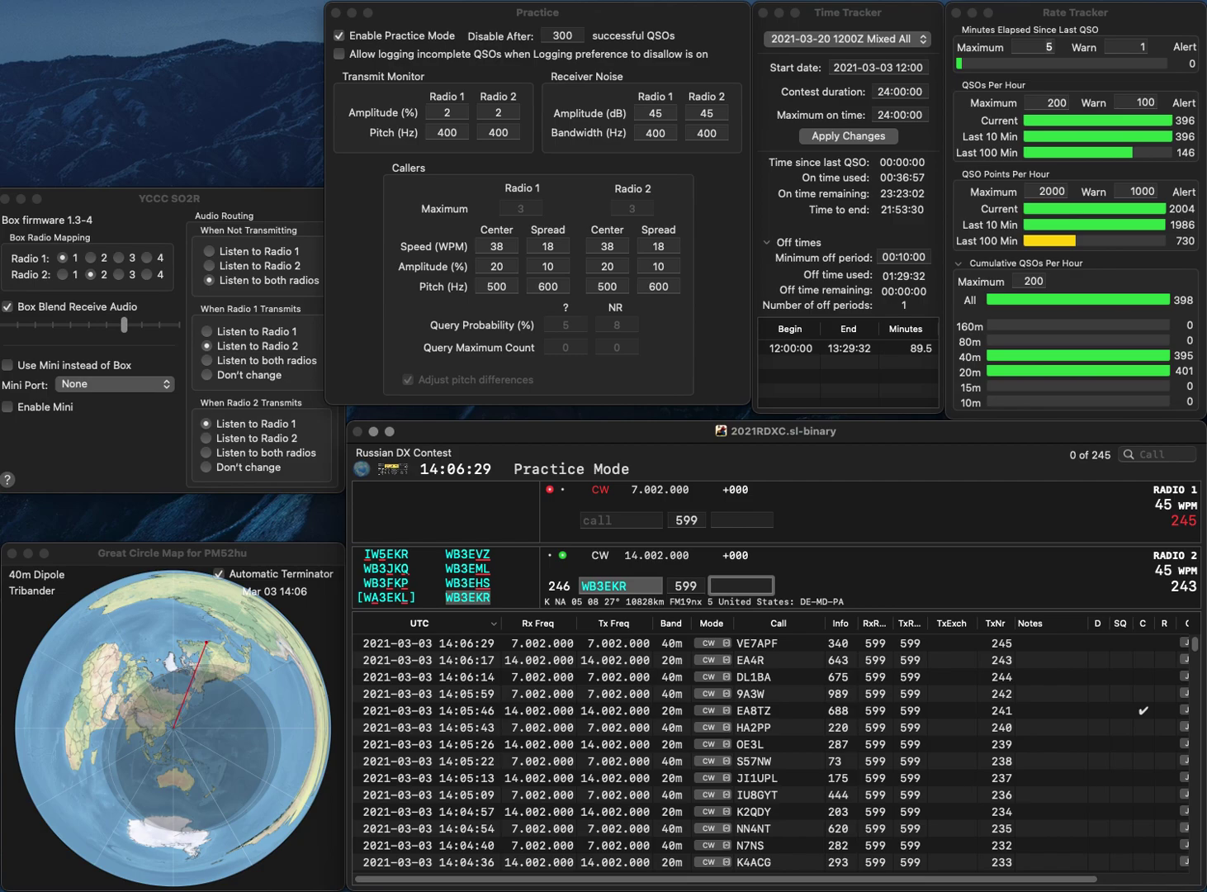
{"action": "type", "text": "763"}
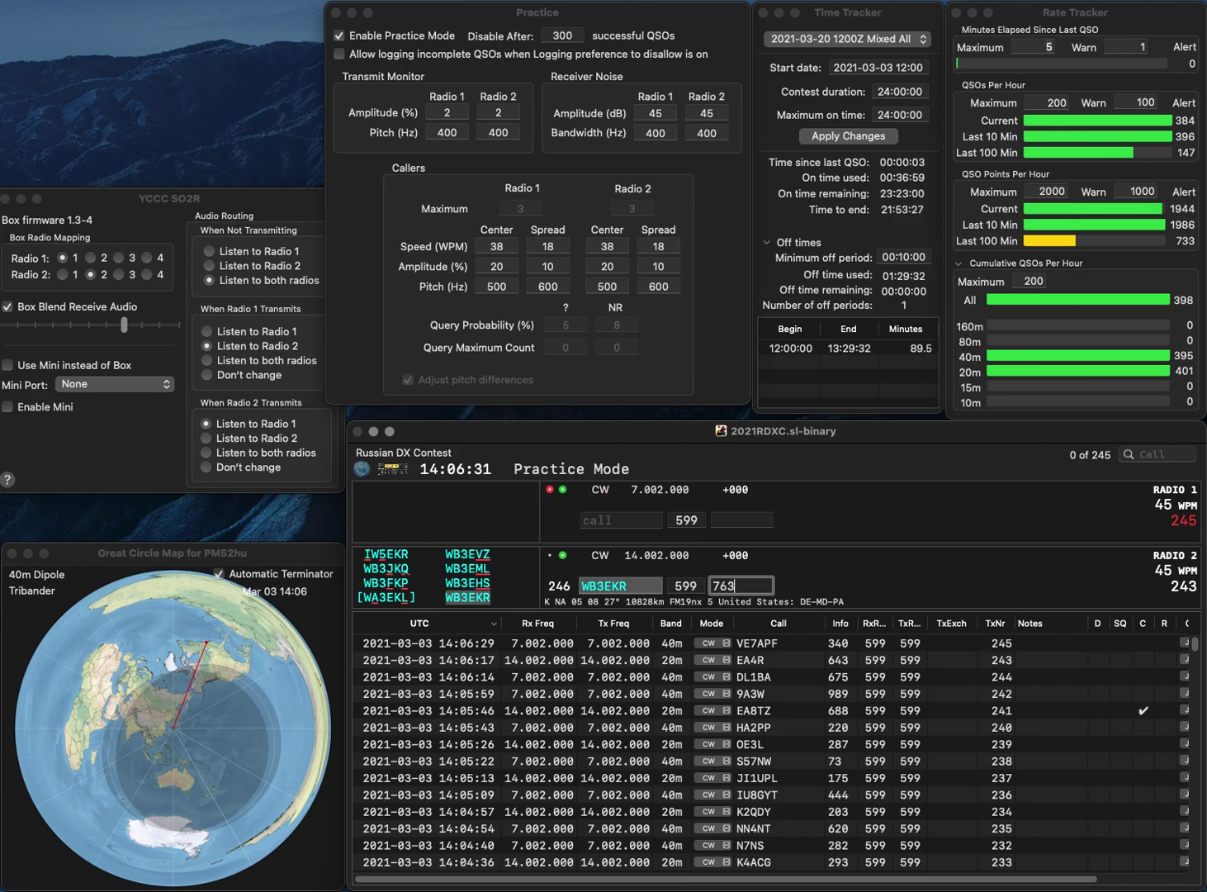
{"action": "key", "text": "Return"}
{"action": "type", "text": "KA3"}
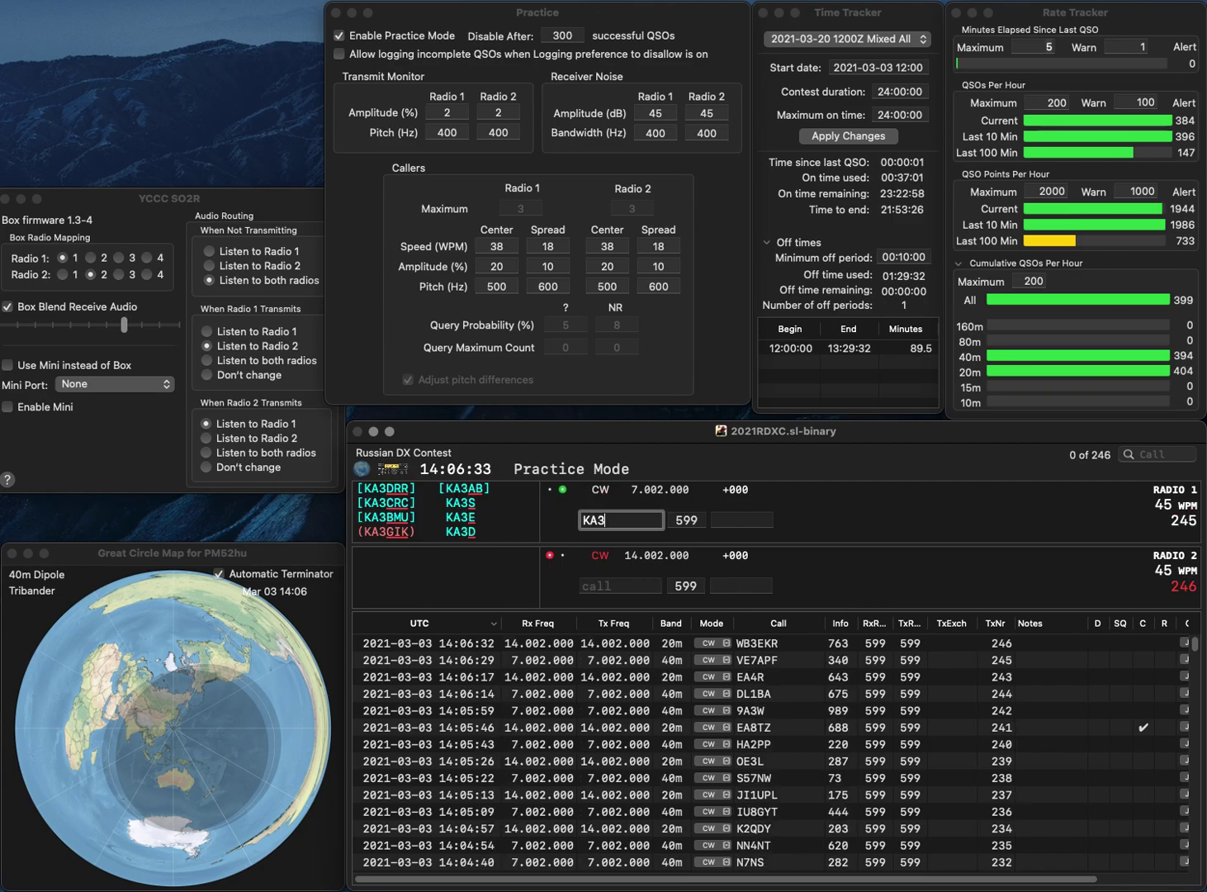
{"action": "type", "text": "YJM"}
{"action": "key", "text": "Return"}
{"action": "type", "text": "CU2CR"}
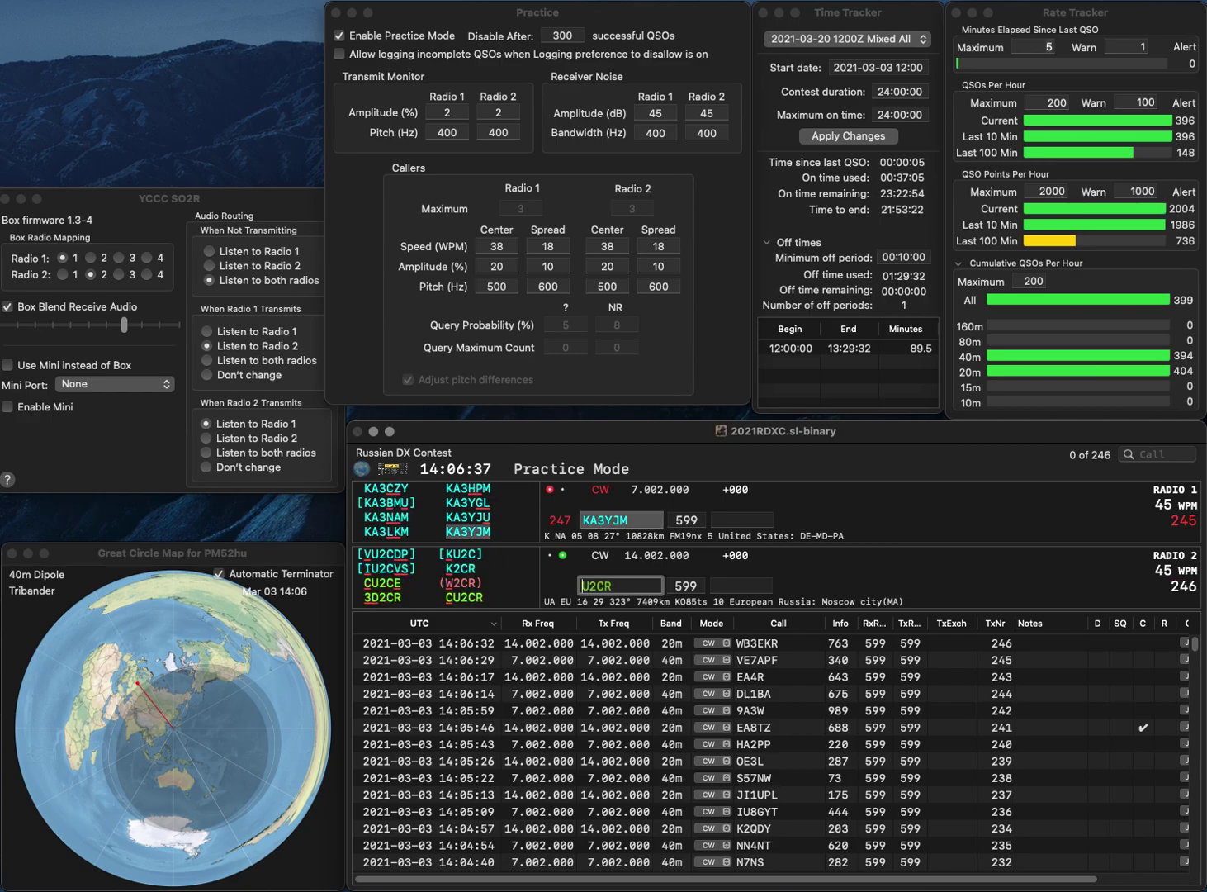
{"action": "key", "text": "Return"}
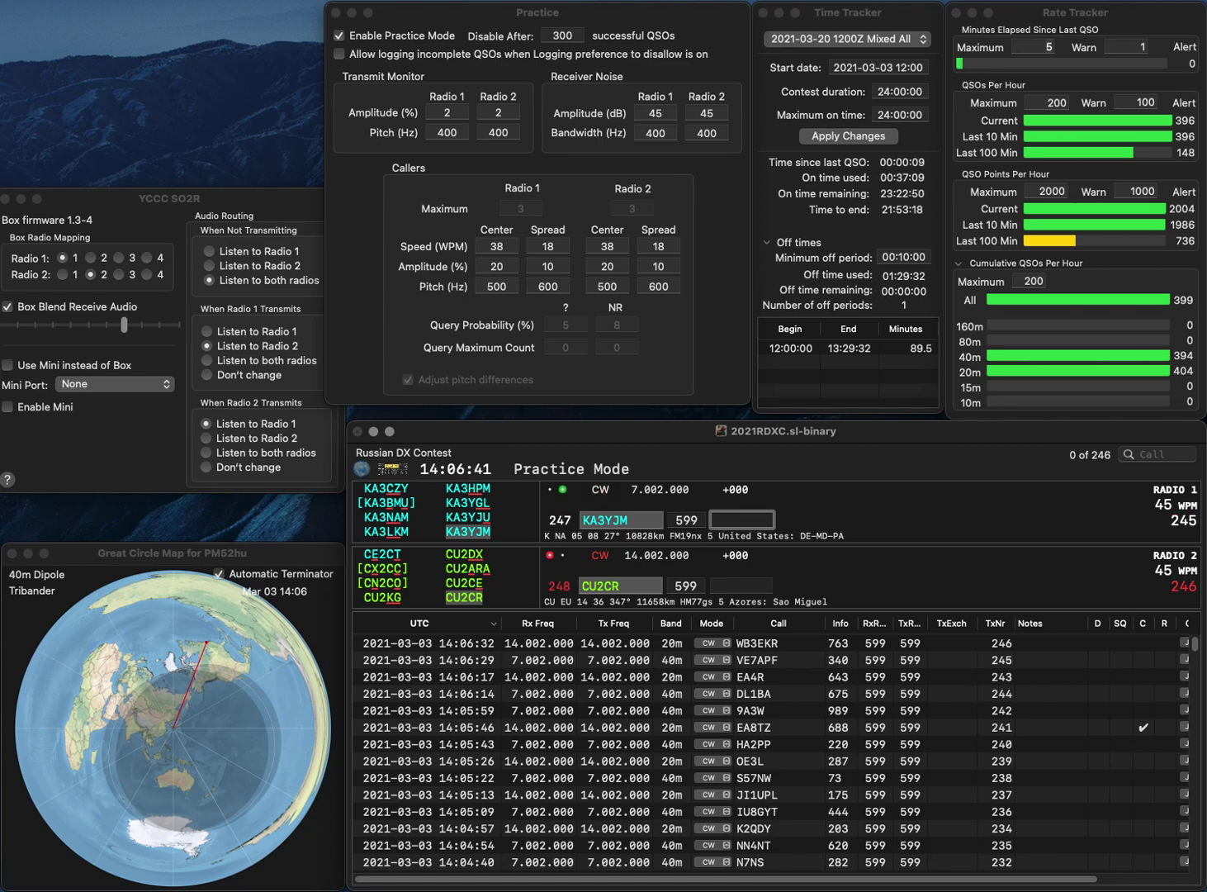
{"action": "type", "text": "577"}
{"action": "key", "text": "Return"}
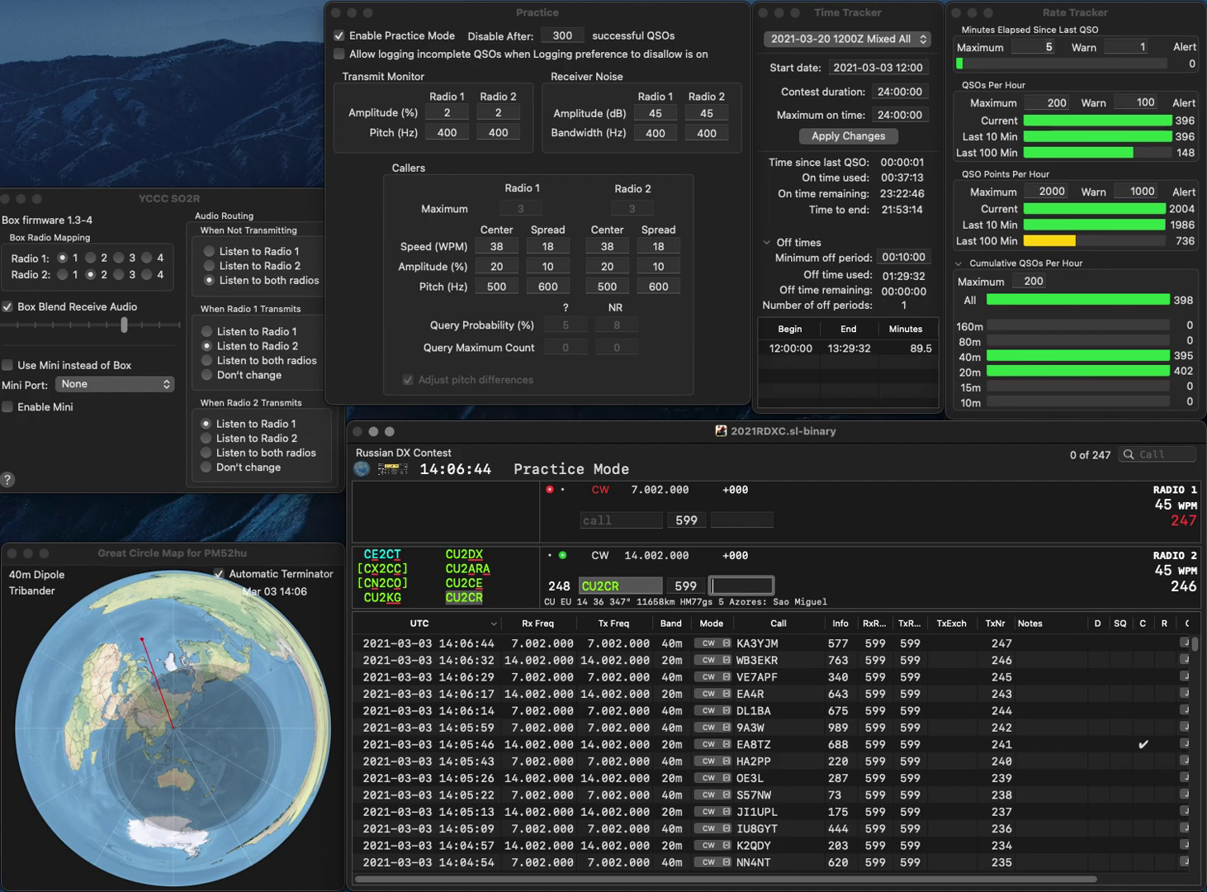
{"action": "type", "text": "7"}
{"action": "key", "text": "Return"}
{"action": "type", "text": "KD2FSI"}
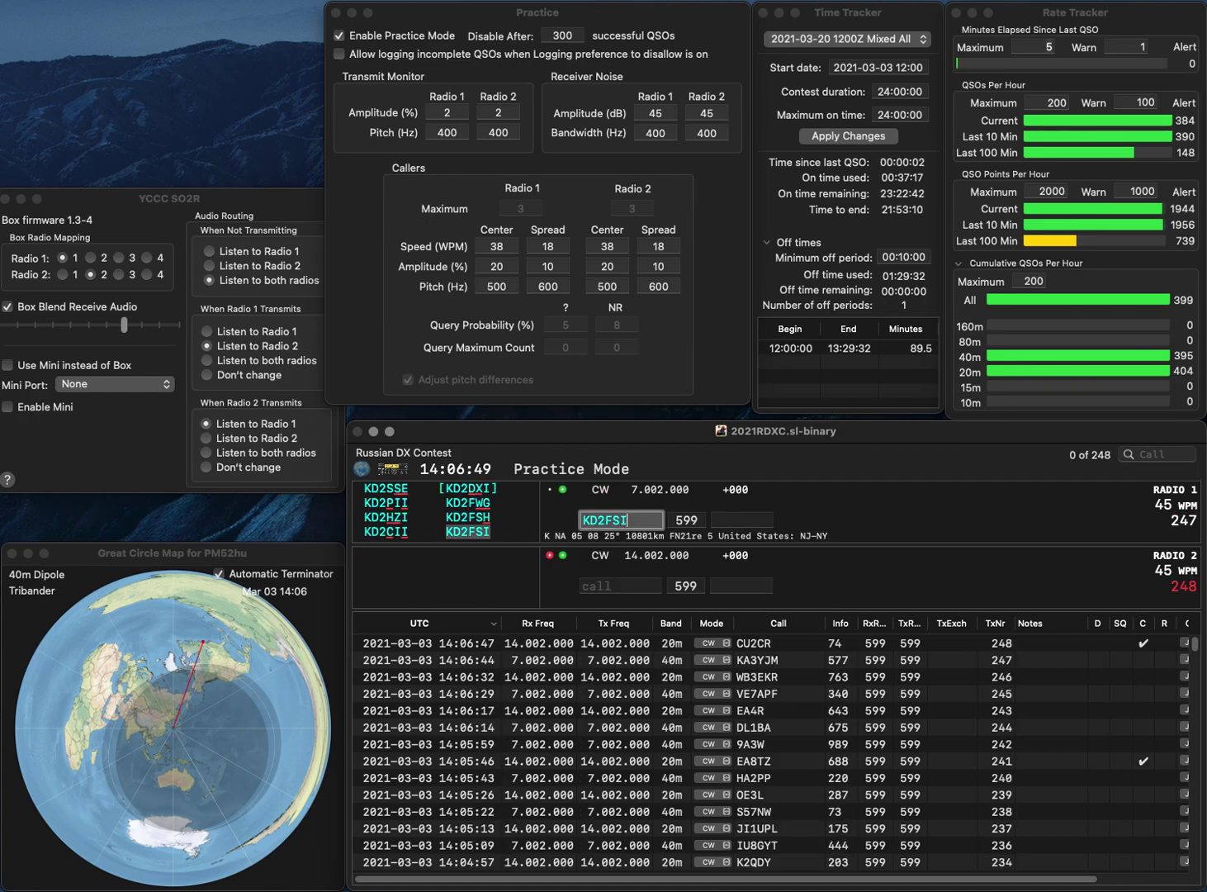
{"action": "key", "text": "Return"}
{"action": "type", "text": "OK1CLD"}
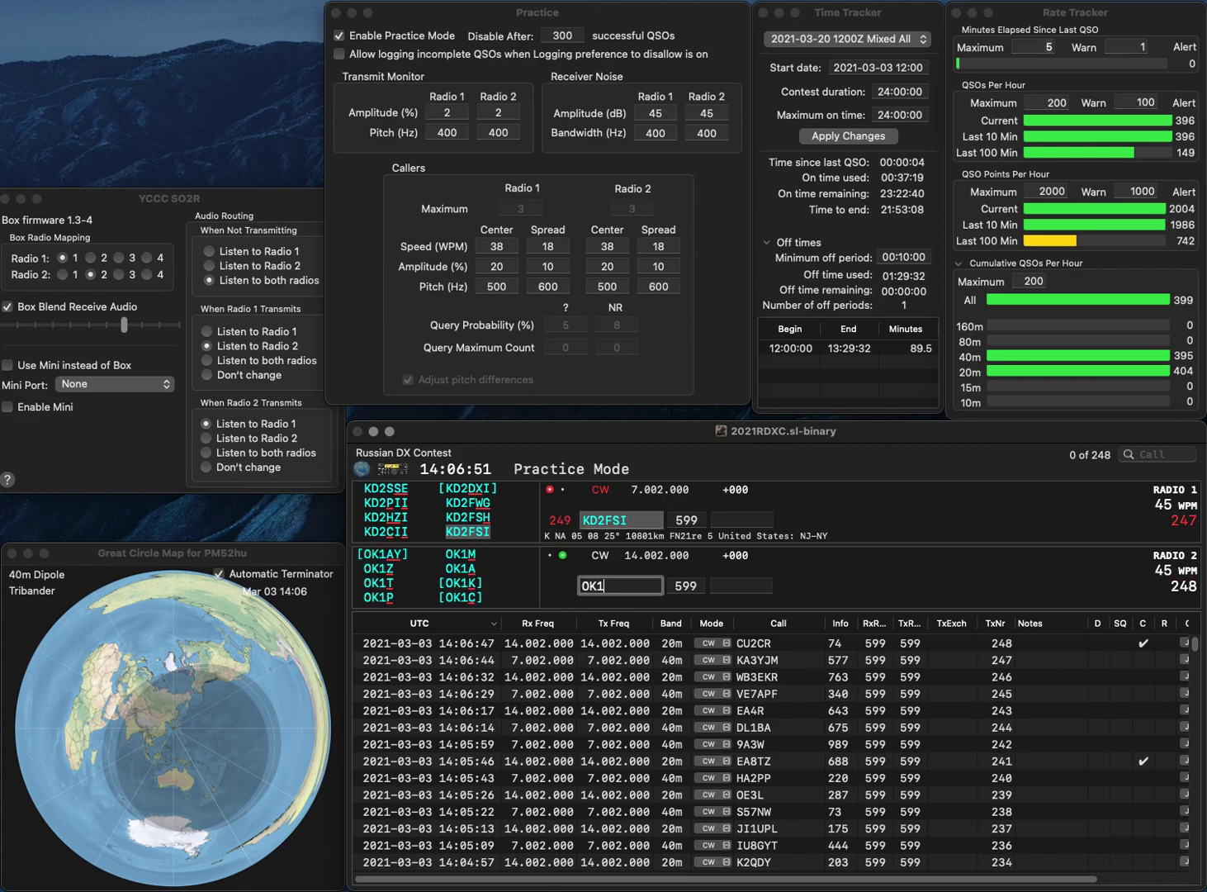
{"action": "key", "text": "Return"}
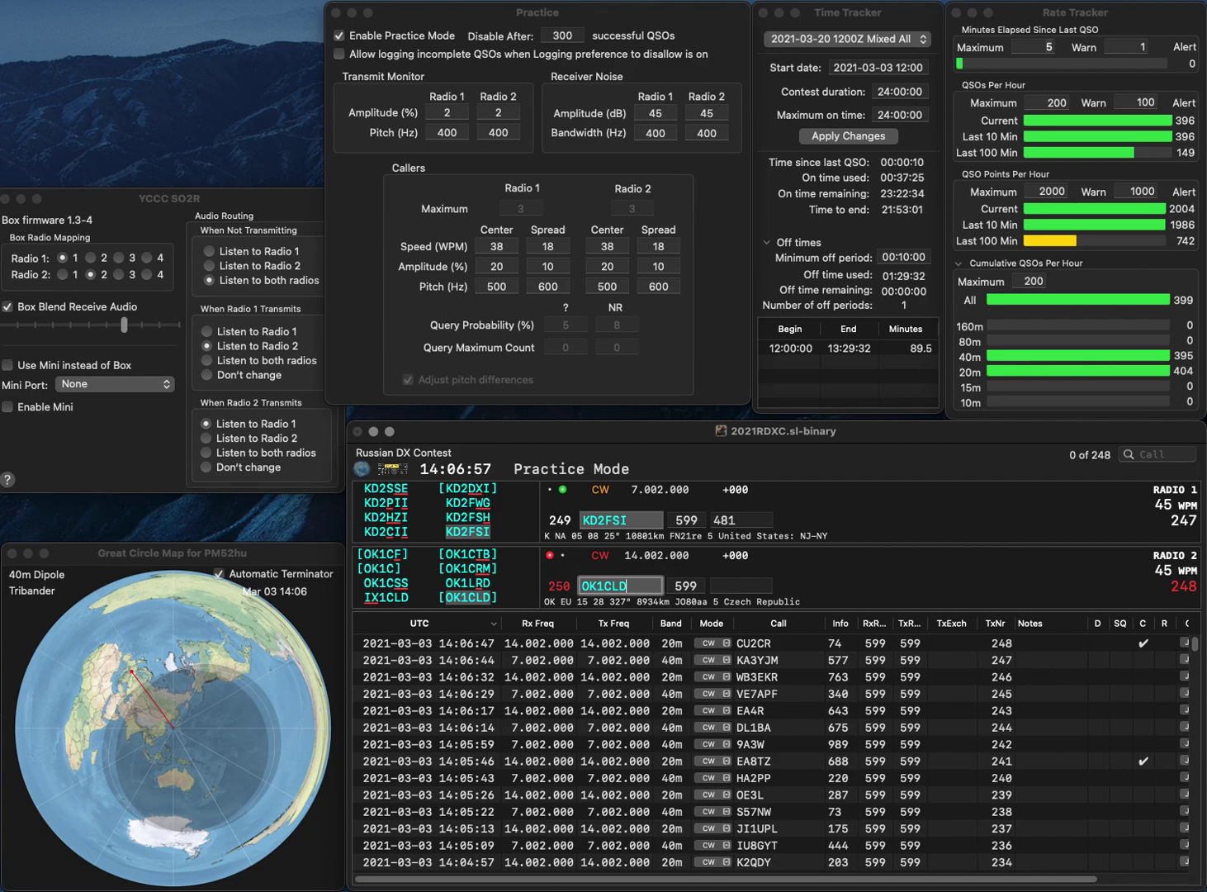
{"action": "key", "text": "Return"}
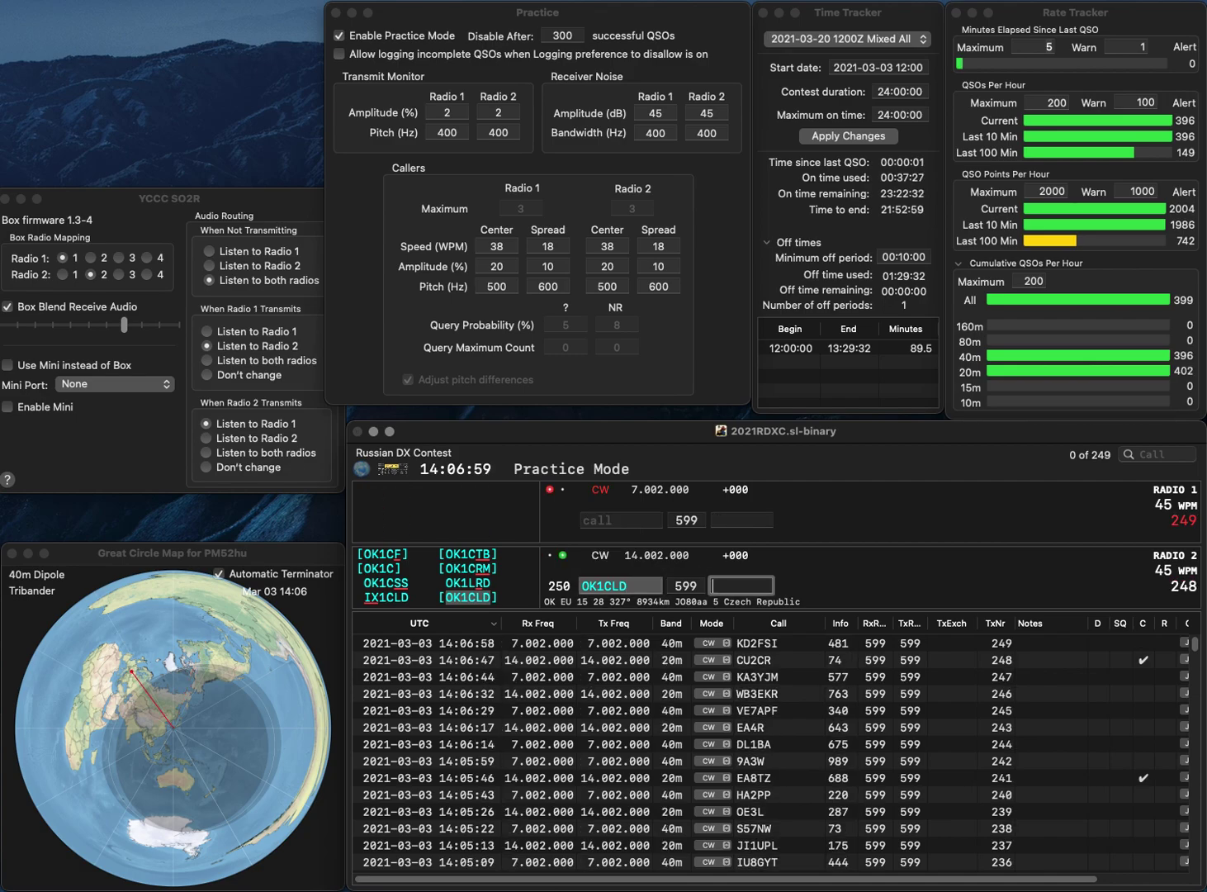
{"action": "type", "text": "50"}
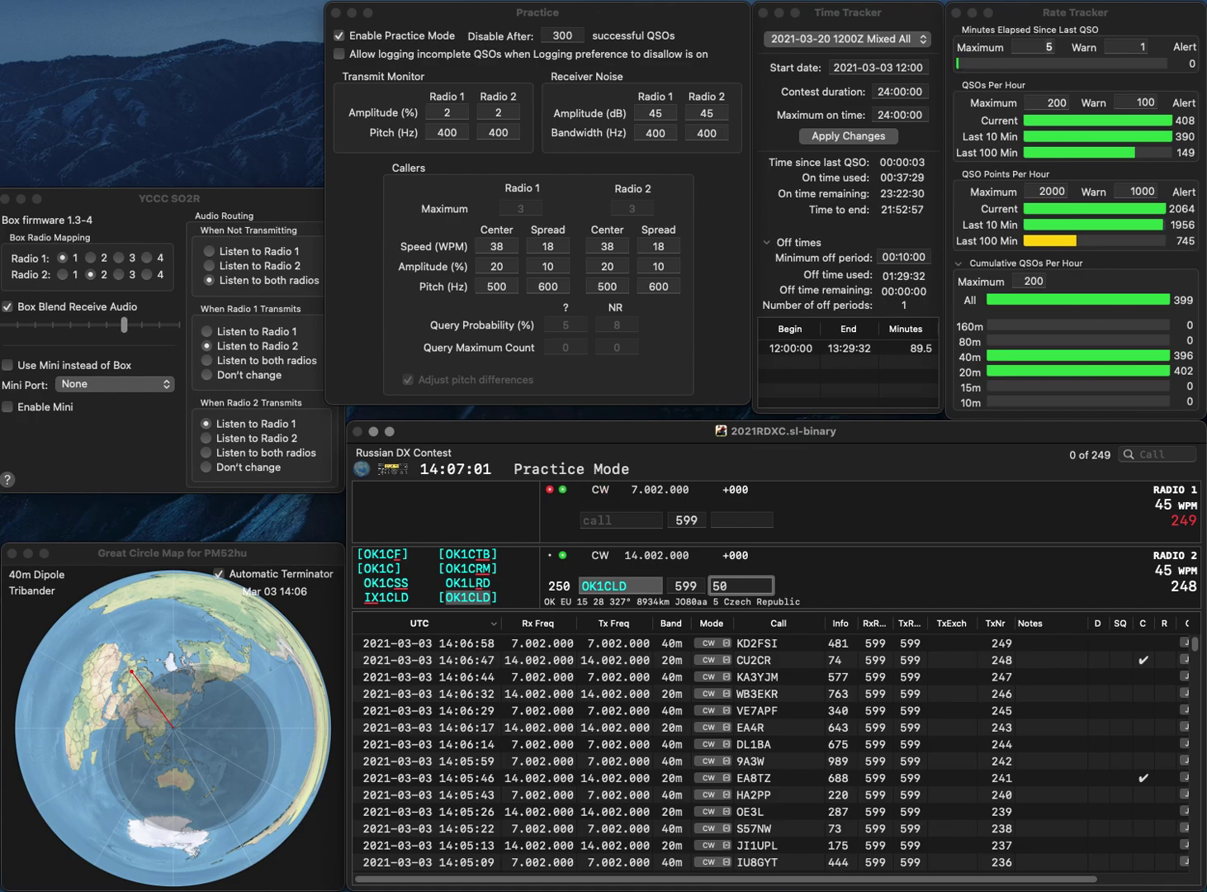
{"action": "type", "text": "9"}
{"action": "key", "text": "Return"}
{"action": "type", "text": "KW8M"}
{"action": "key", "text": "Return"}
{"action": "type", "text": "K6H"}
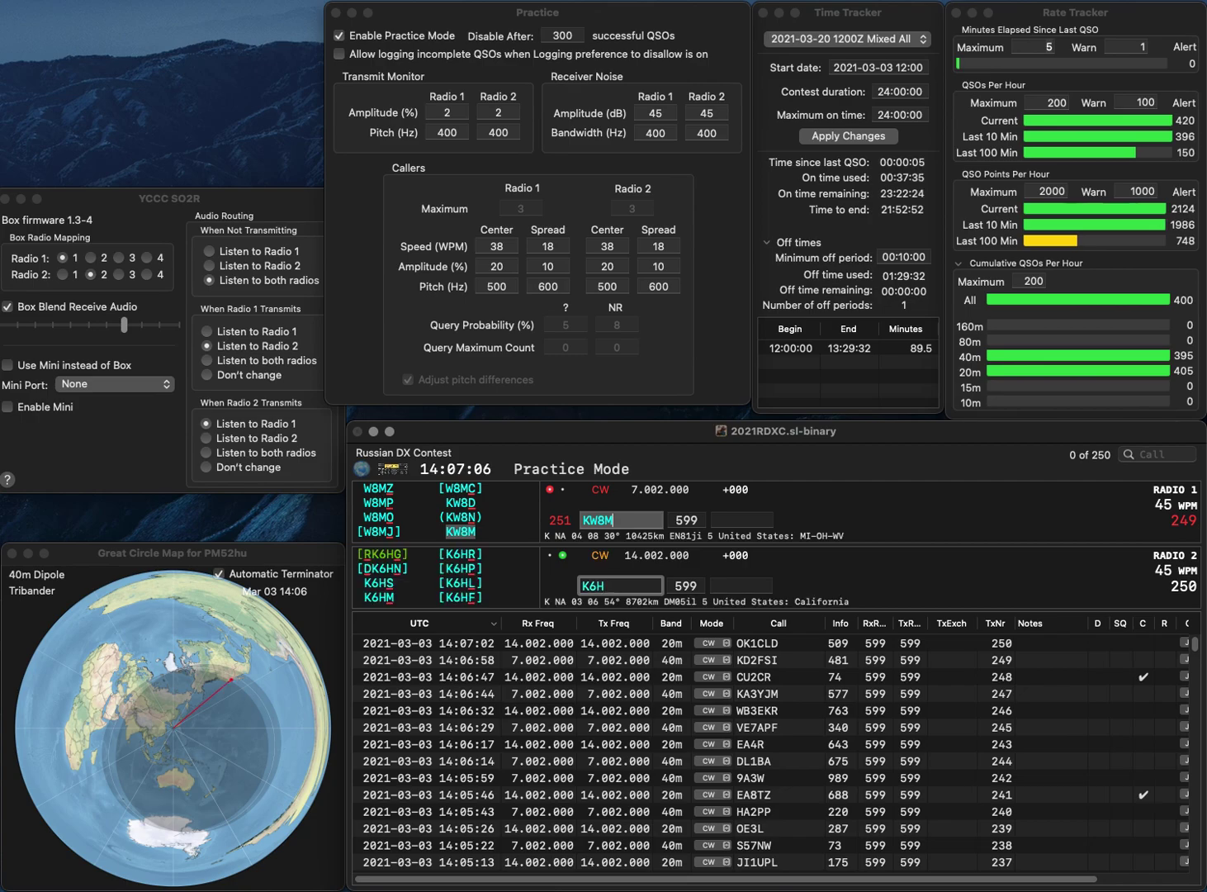
{"action": "key", "text": "Return"}
{"action": "type", "text": "48"}
{"action": "key", "text": "Return"}
{"action": "type", "text": "K6CZH"}
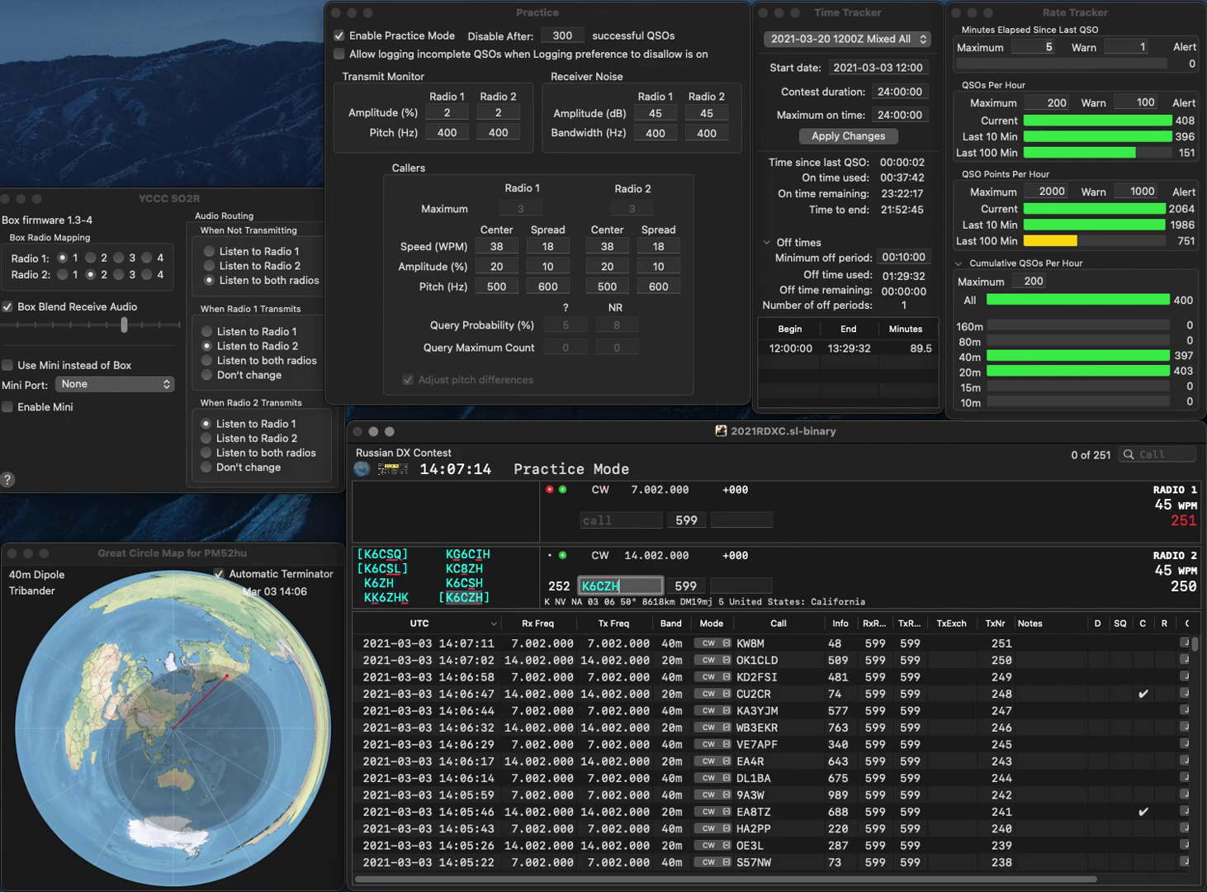
{"action": "key", "text": "Return"}
{"action": "type", "text": "HC4"}
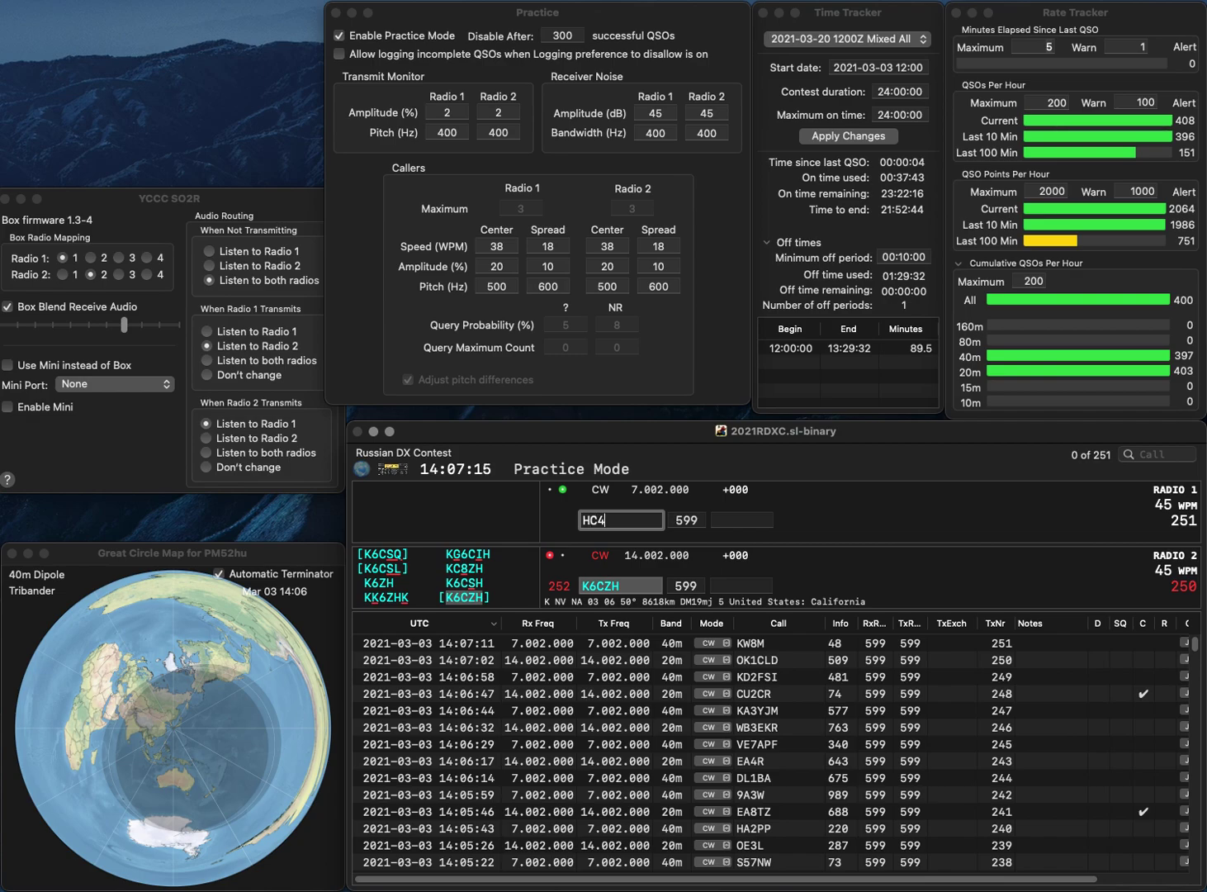
{"action": "type", "text": "VF"}
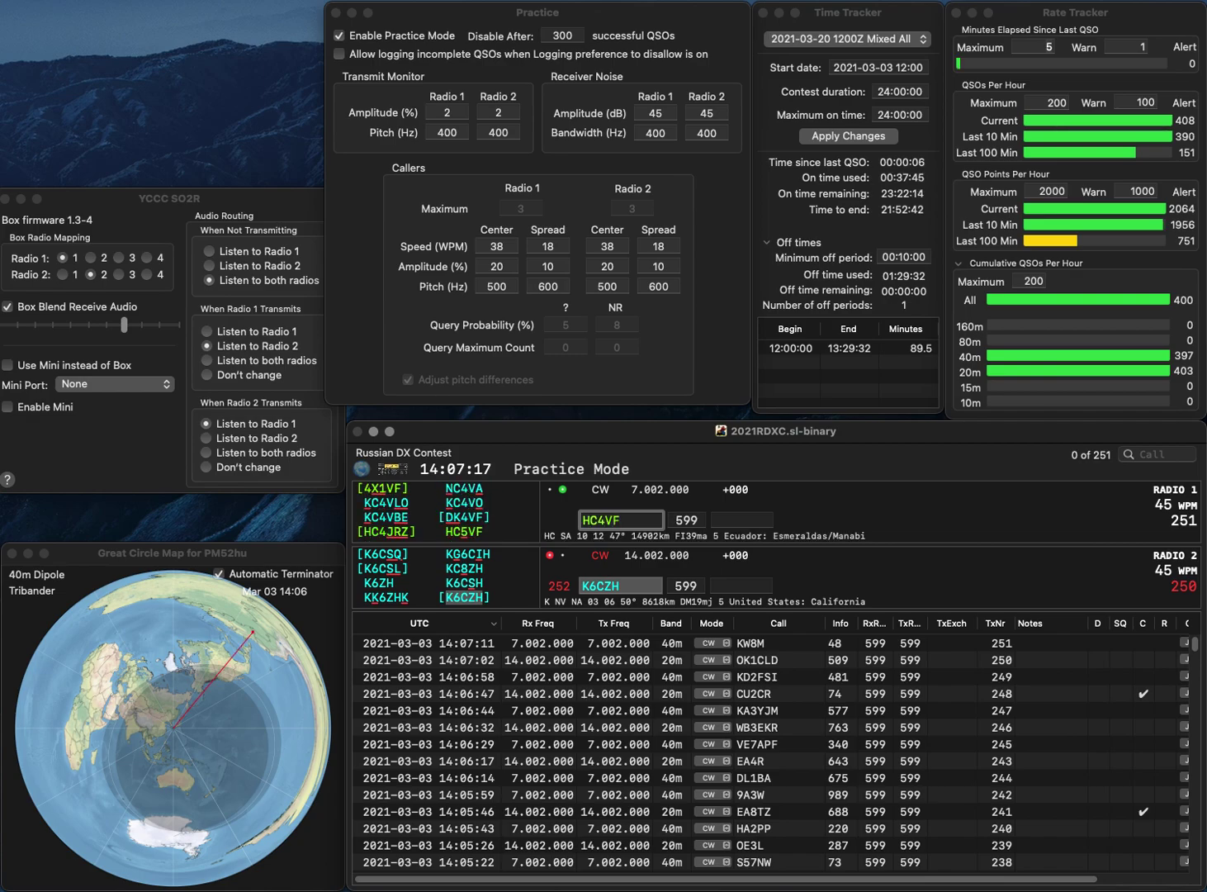
{"action": "key", "text": "Right"}
{"action": "key", "text": "Right"}
{"action": "key", "text": "Delete"}
{"action": "type", "text": "5"}
{"action": "key", "text": "Return"}
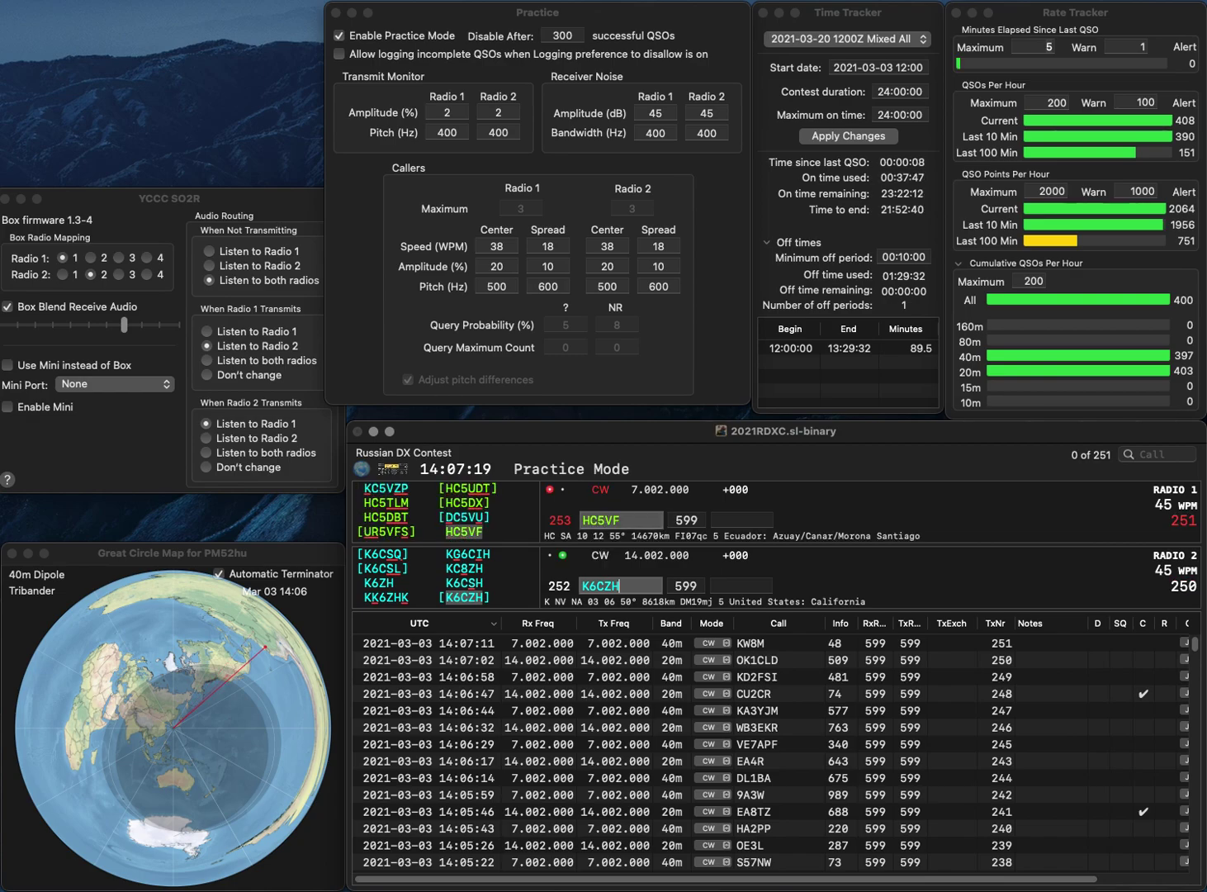
{"action": "type", "text": "745"}
{"action": "key", "text": "Return"}
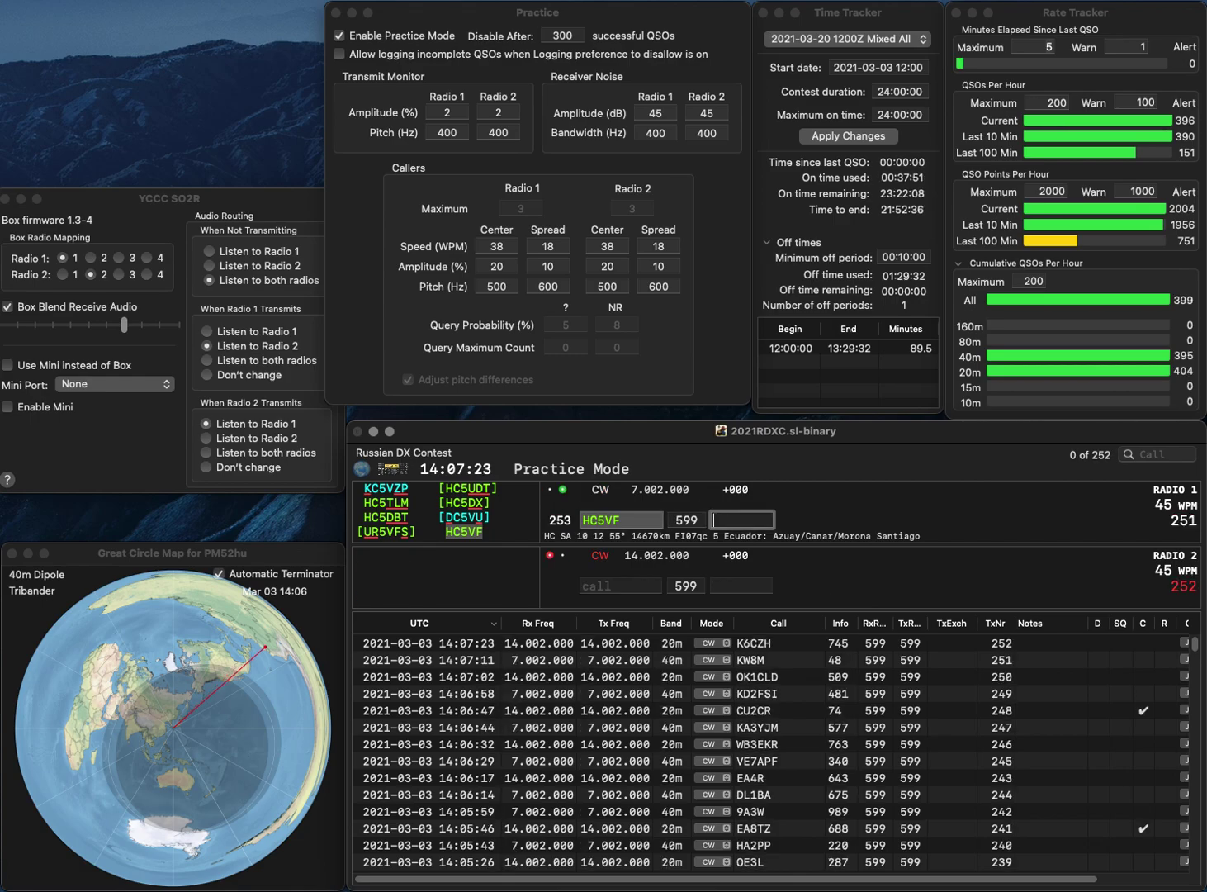
{"action": "type", "text": "757"}
{"action": "key", "text": "Return"}
Enter the calls KD9GVS on Radio 2 and VE3ZI on Radio 1, and send to each
{"action": "type", "text": "9GVS"}
{"action": "key", "text": "Return"}
{"action": "type", "text": "3Z"}
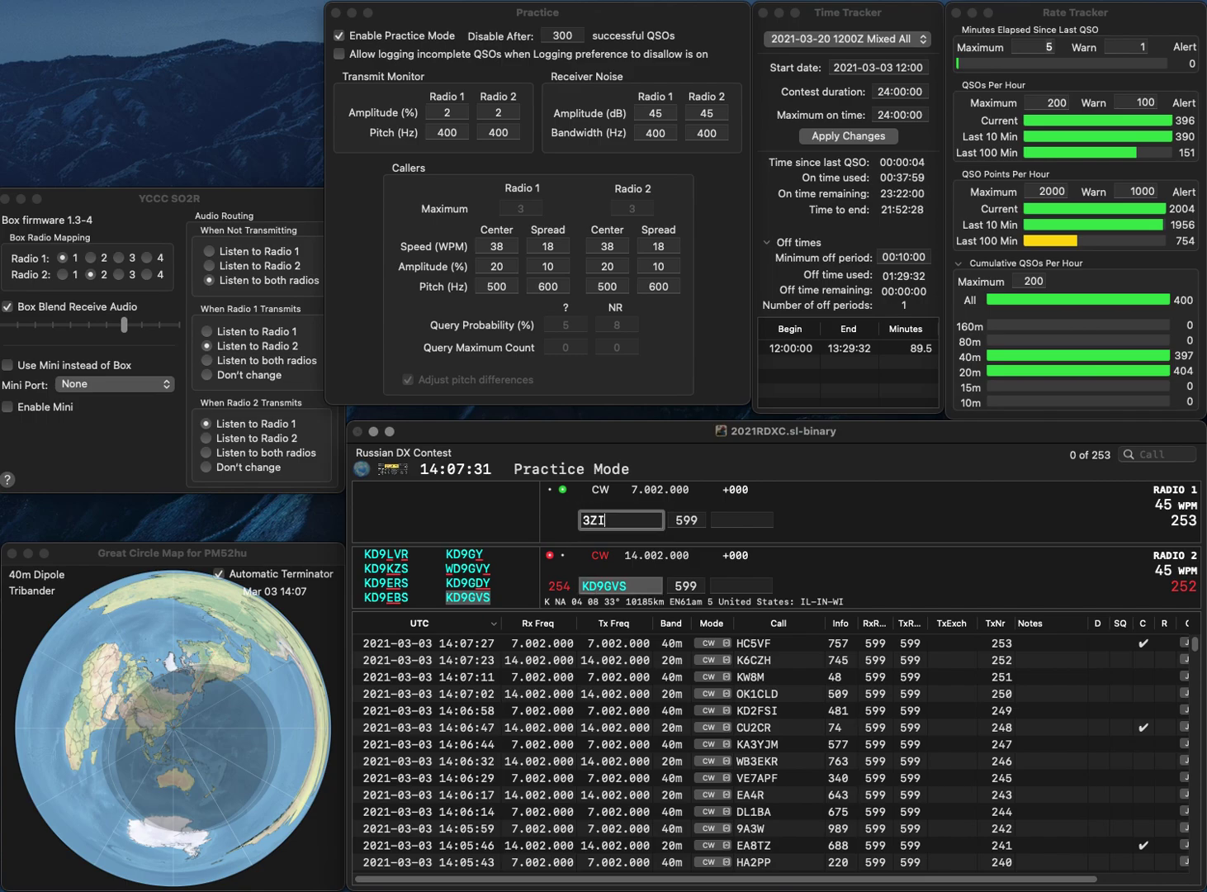
{"action": "type", "text": "I"}
{"action": "key", "text": "Return"}
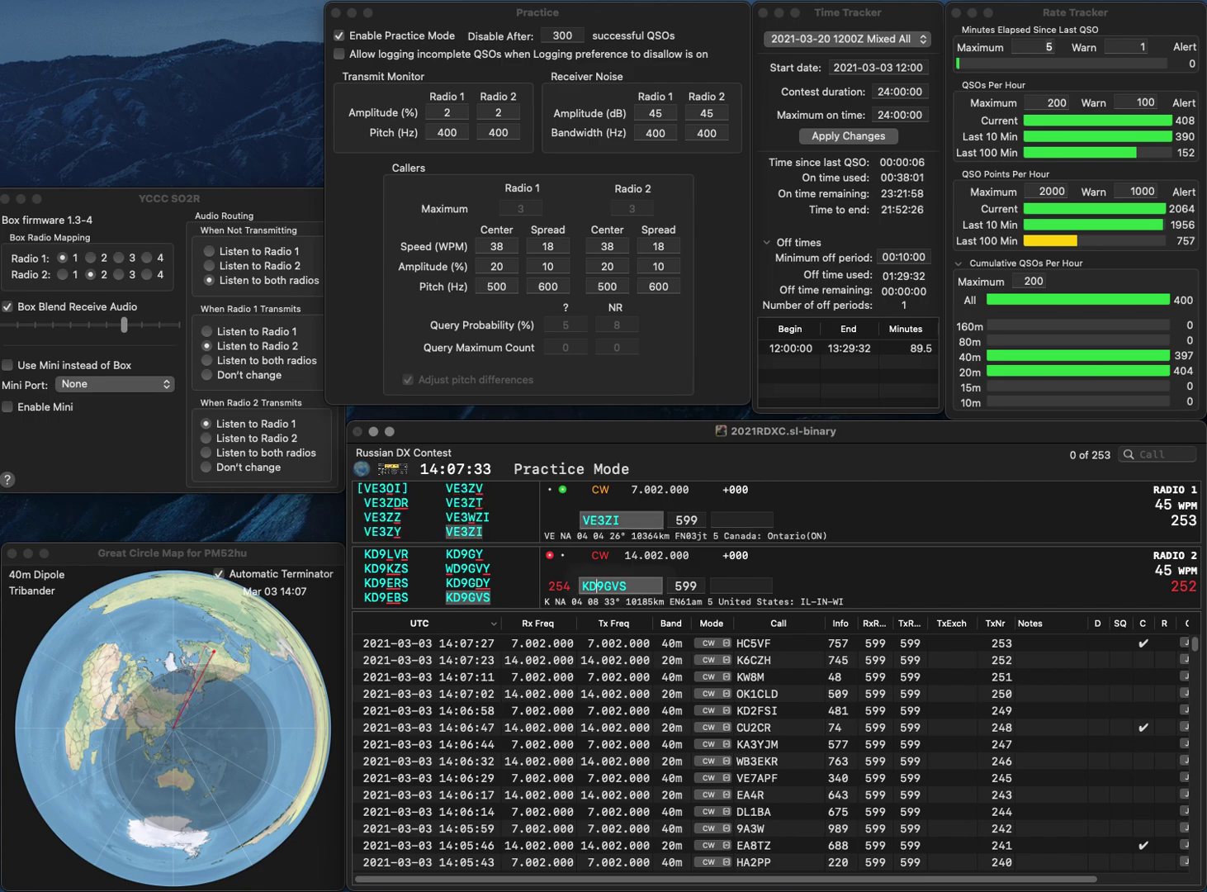
{"action": "key", "text": "space"}
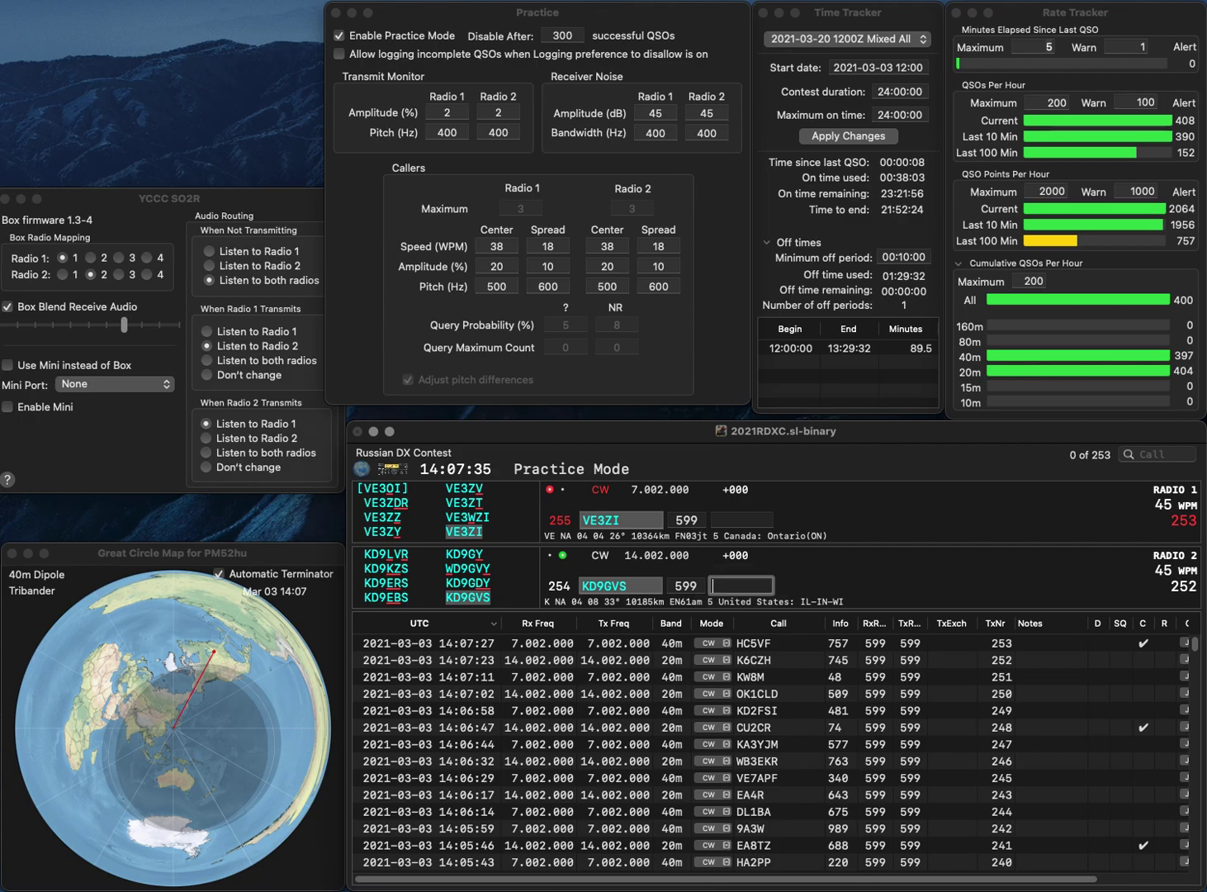
{"action": "type", "text": "684"}
{"action": "key", "text": "Return"}
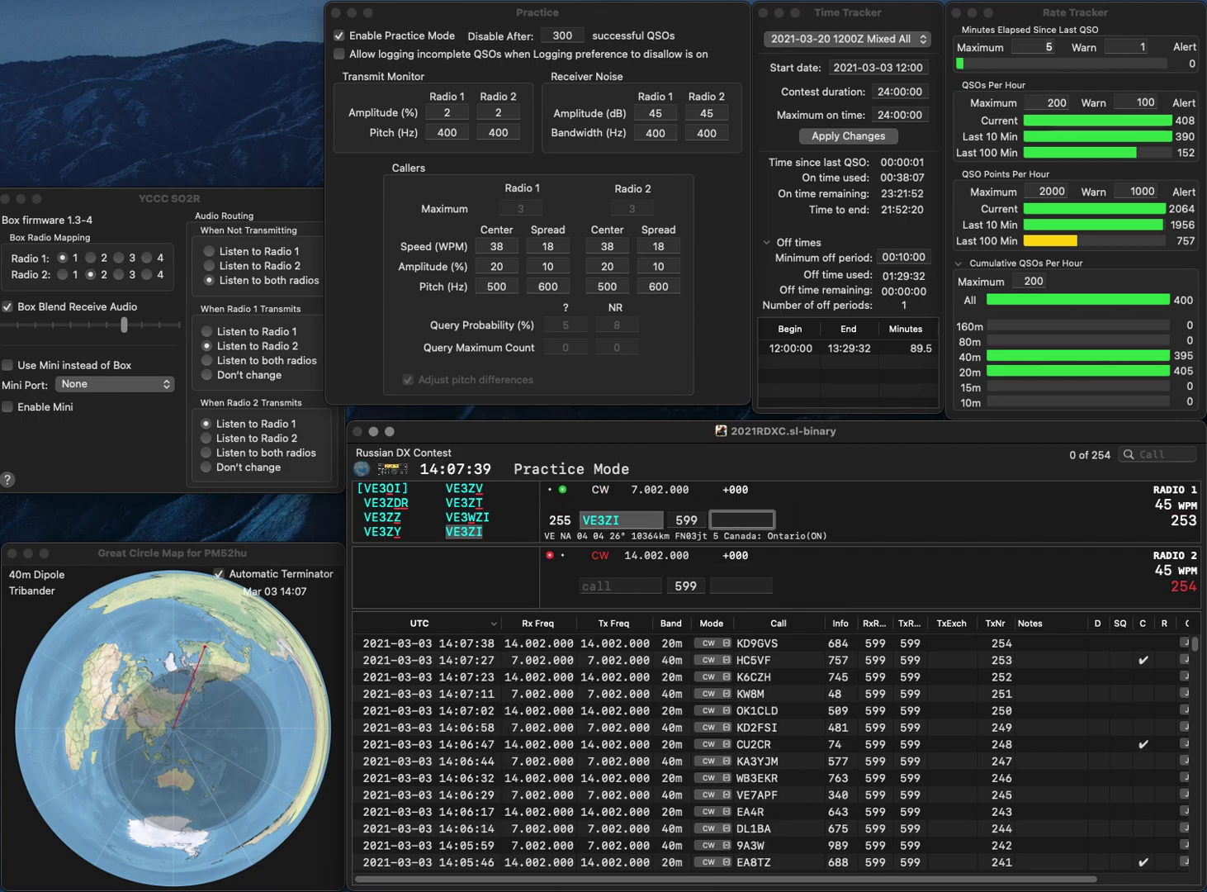
Log VE3ZI on Radio 1 with exchange 827
{"action": "type", "text": "827"}
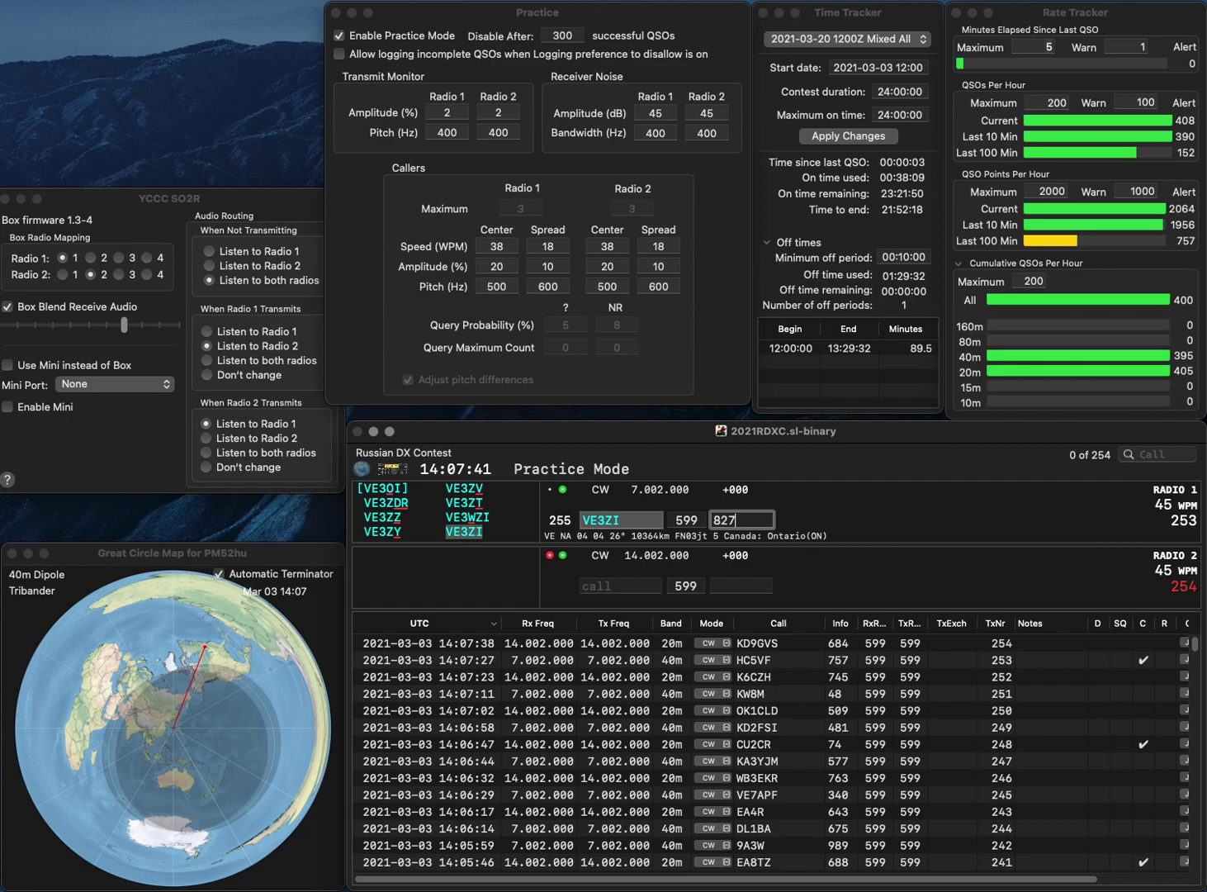
{"action": "key", "text": "Return"}
{"action": "type", "text": "VJR"}
{"action": "key", "text": "Home"}
{"action": "type", "text": "G7"}
{"action": "key", "text": "Return"}
{"action": "type", "text": "JH7NXV"}
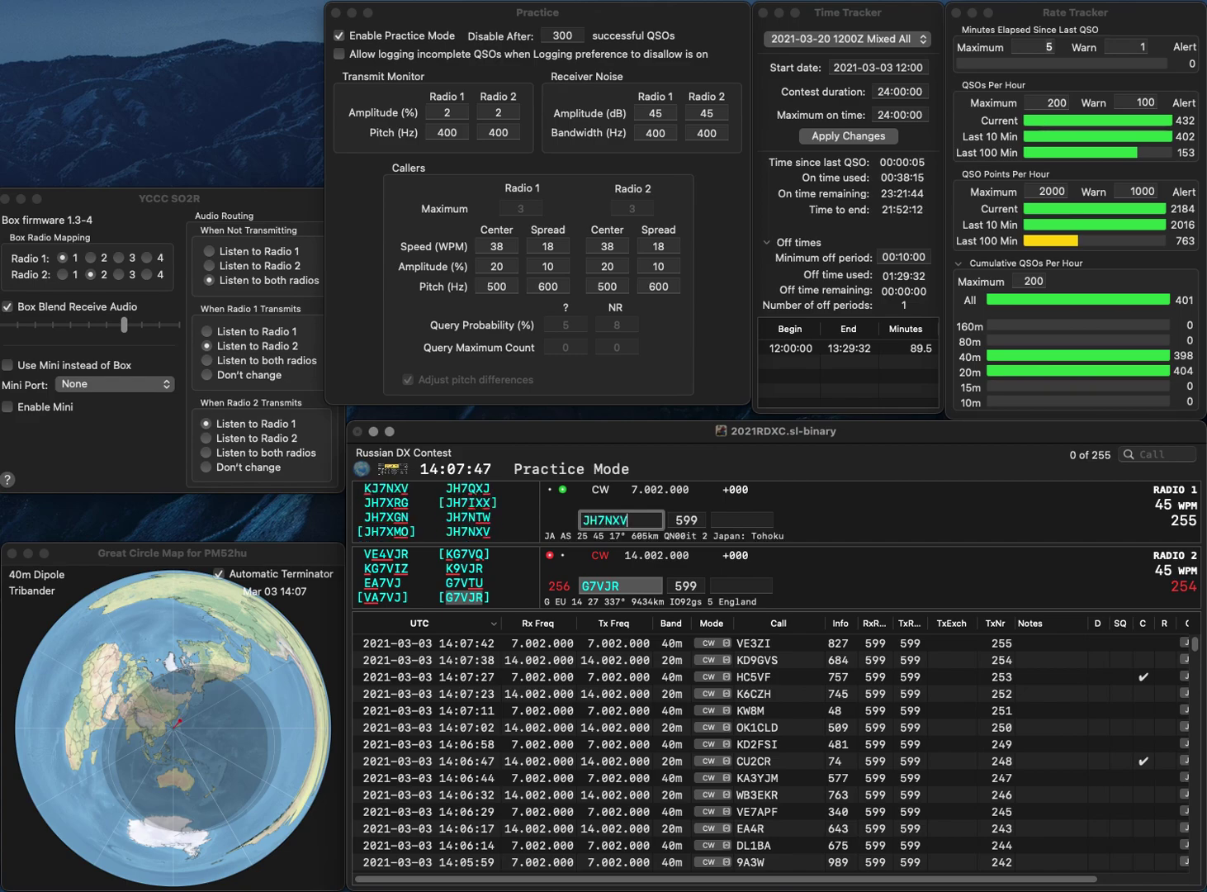
{"action": "key", "text": "Return"}
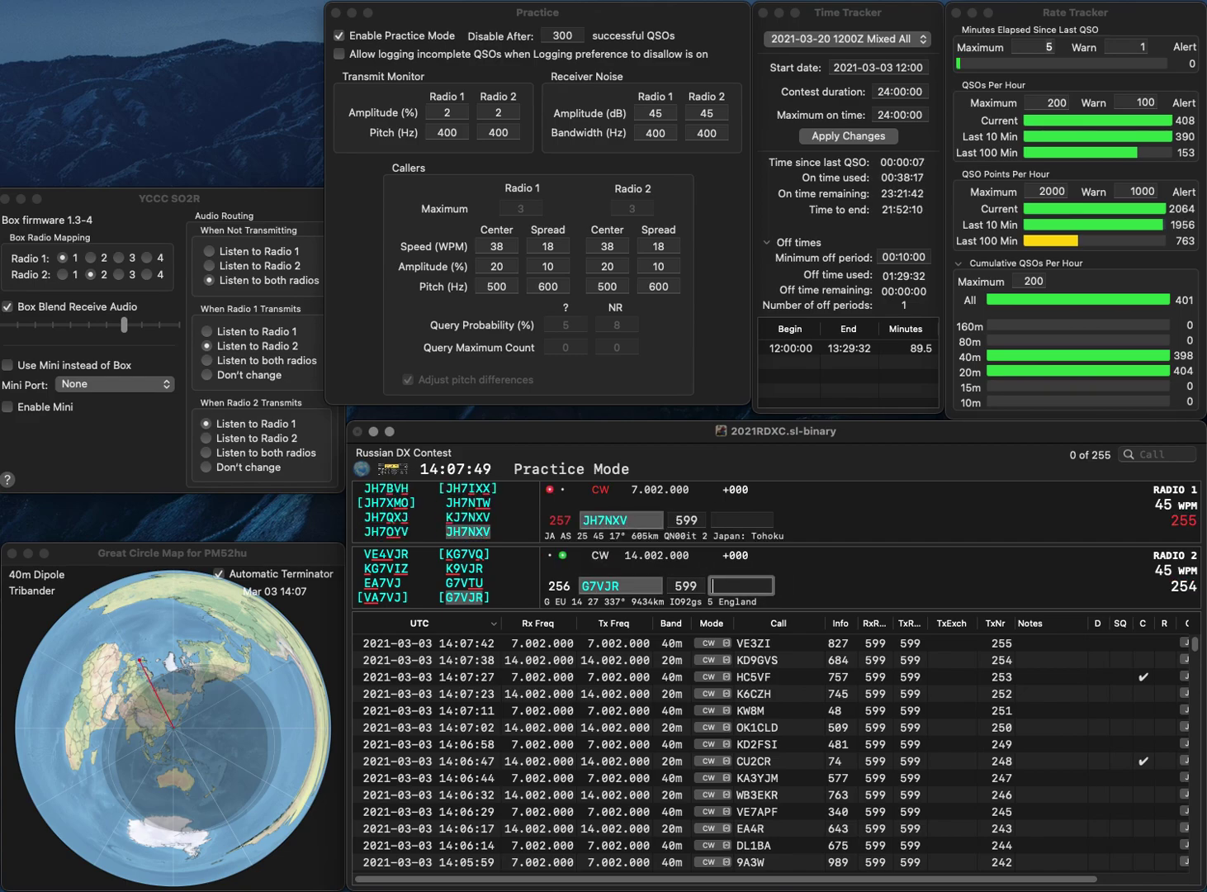
{"action": "type", "text": "51"}
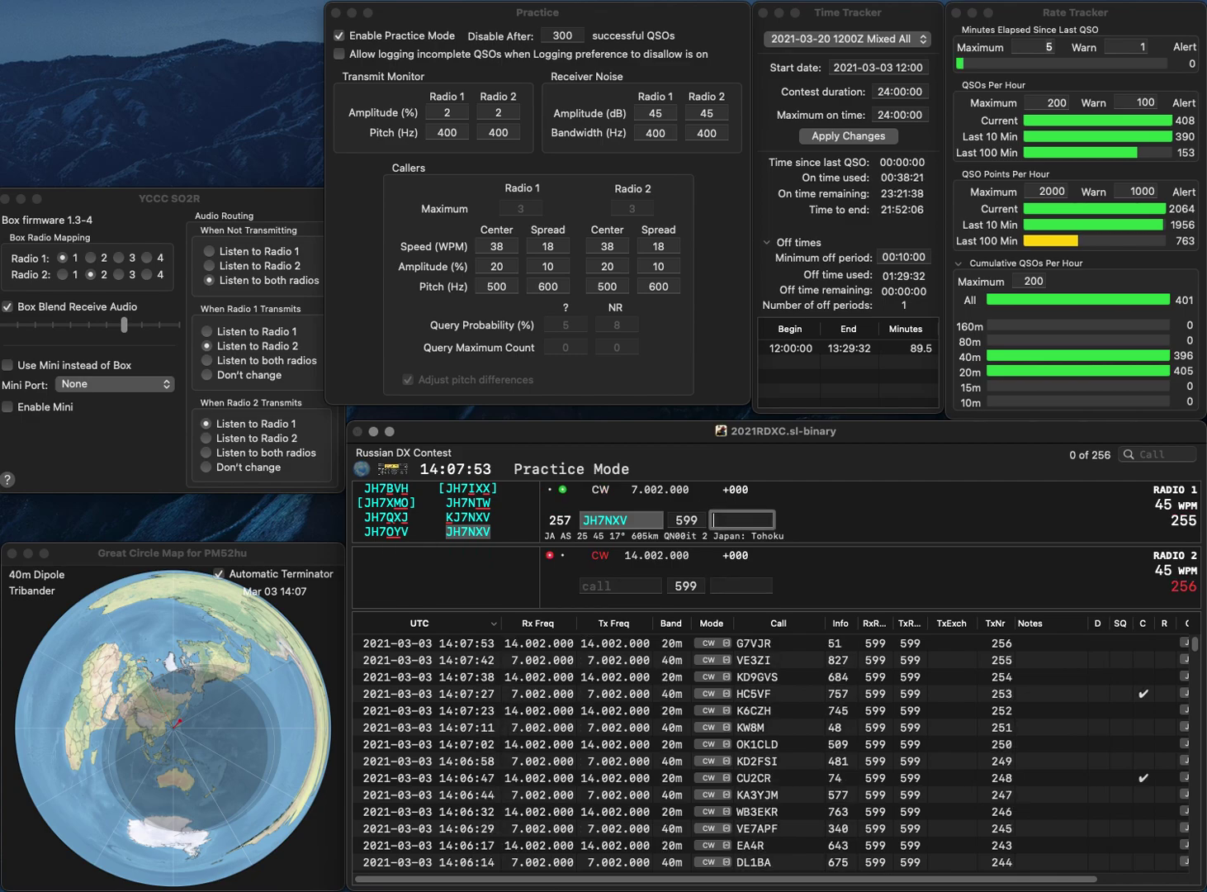
{"action": "type", "text": "496"}
{"action": "key", "text": "Return"}
{"action": "type", "text": "2"}
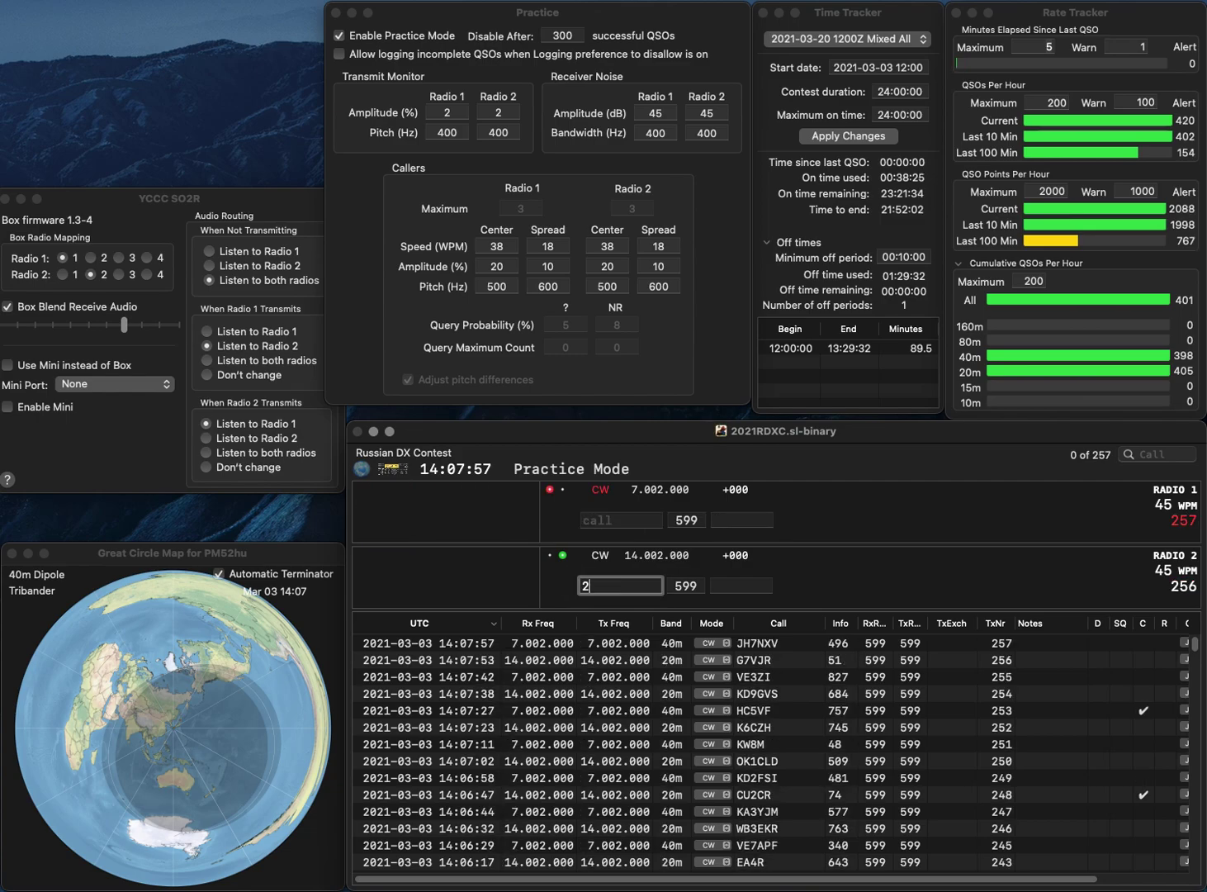
{"action": "type", "text": "RI"}
{"action": "key", "text": "Return"}
{"action": "type", "text": "ES1TAR"}
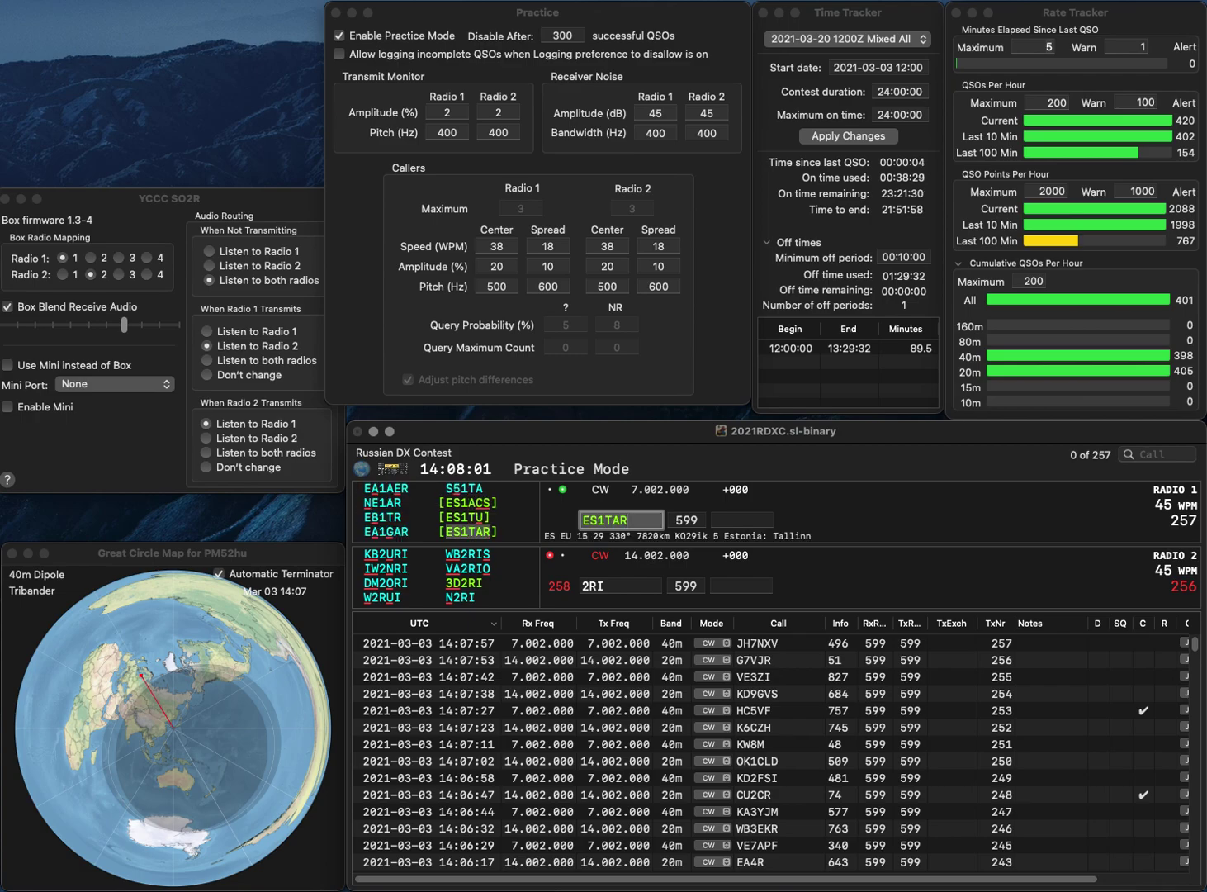
{"action": "key", "text": "Return"}
Complete the partial Radio 2 call to 3D2RI and send to it
{"action": "type", "text": "3D"}
{"action": "key", "text": "Return"}
{"action": "key", "text": "Tab"}
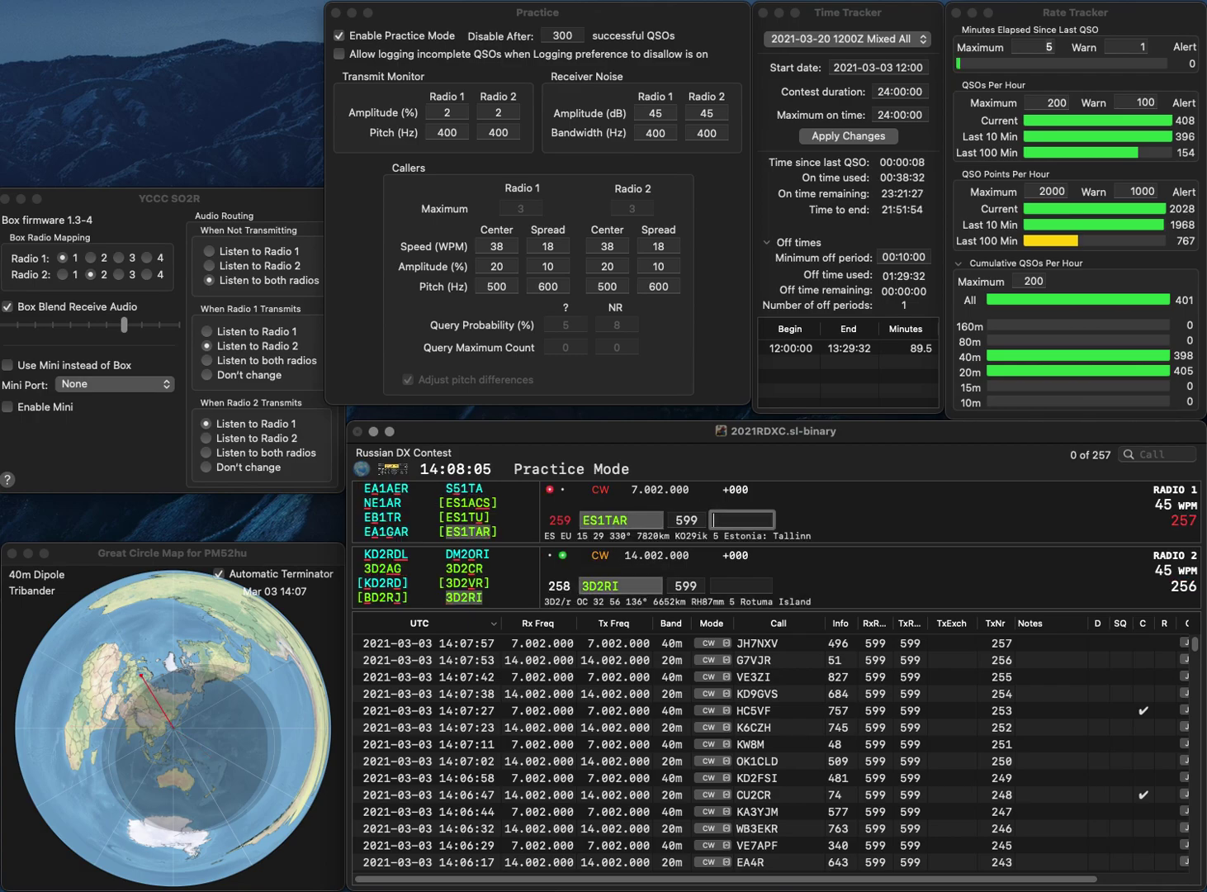
Log ES1TAR on Radio 1 with exchange 338 and 3D2RI on Radio 2 with exchange 269
{"action": "type", "text": "33"}
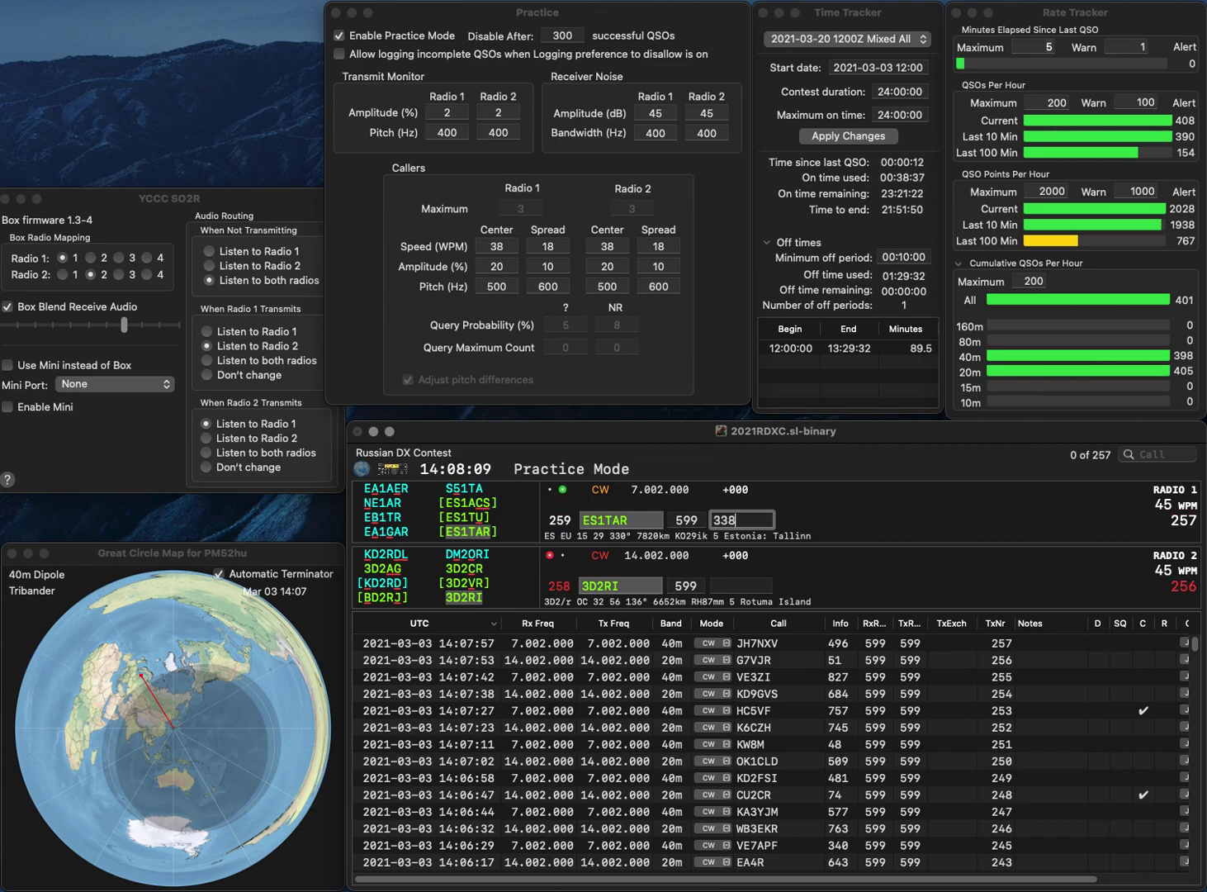
{"action": "type", "text": "8"}
{"action": "key", "text": "Return"}
{"action": "type", "text": "269"}
{"action": "key", "text": "Return"}
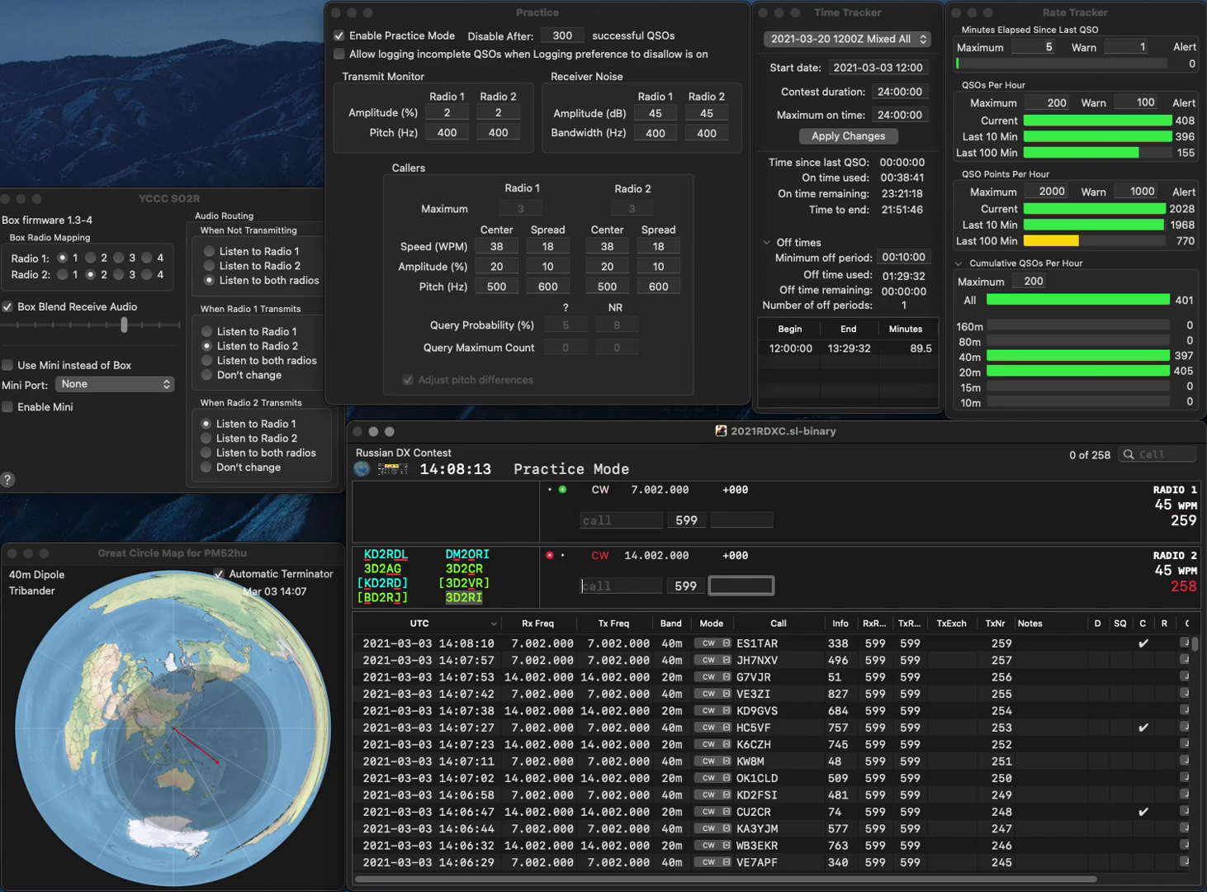
Enter the partial calls 1YED on Radio 1 and RYG on Radio 2, and send to each
{"action": "type", "text": "1YED"}
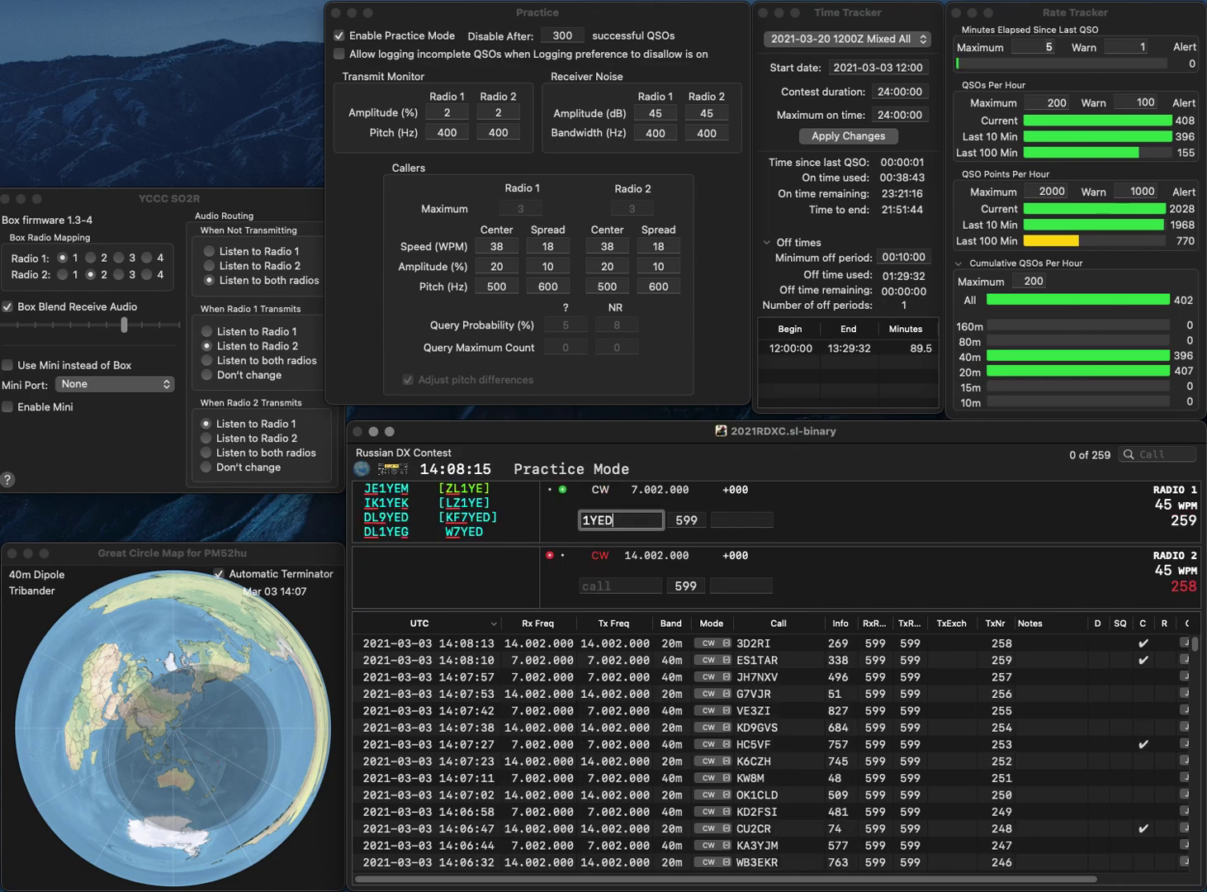
{"action": "key", "text": "Return"}
{"action": "type", "text": "RY"}
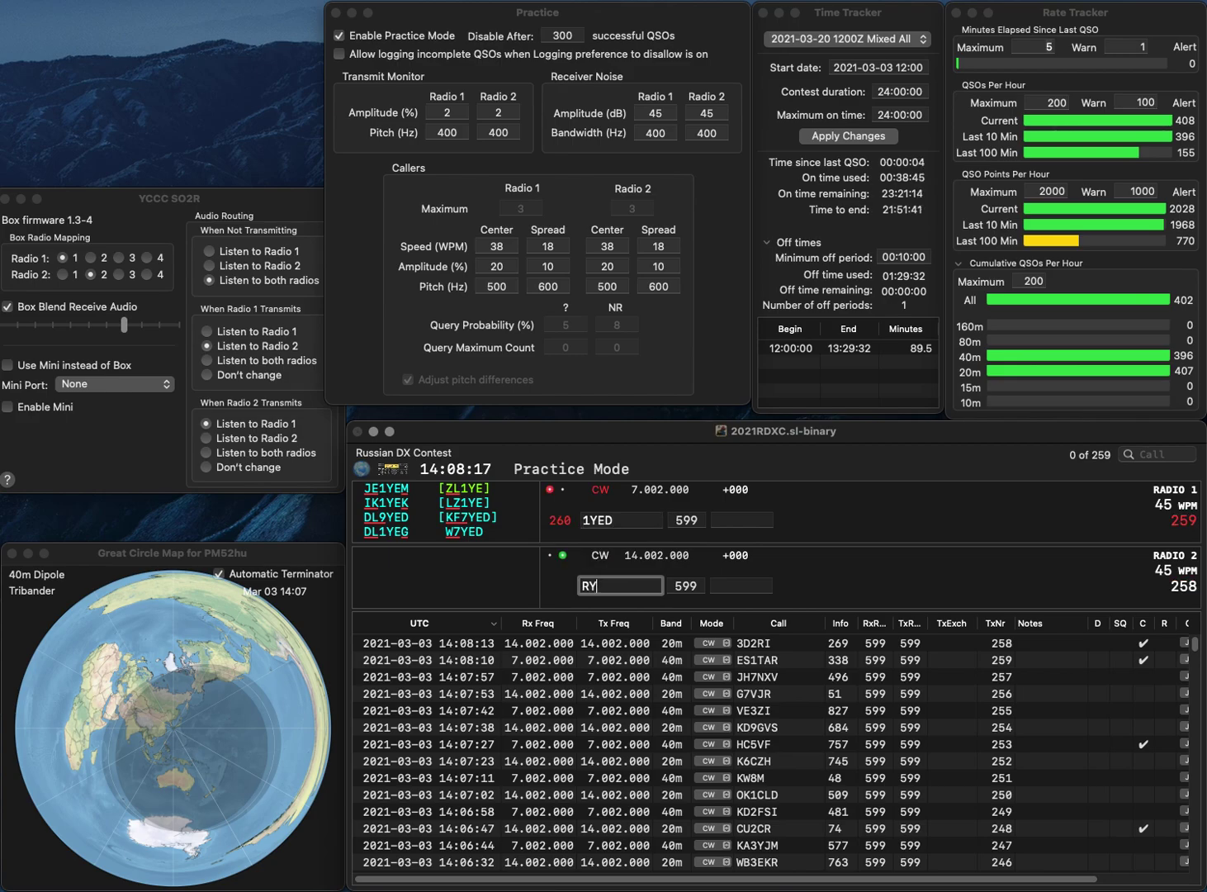
{"action": "type", "text": "G"}
{"action": "key", "text": "Return"}
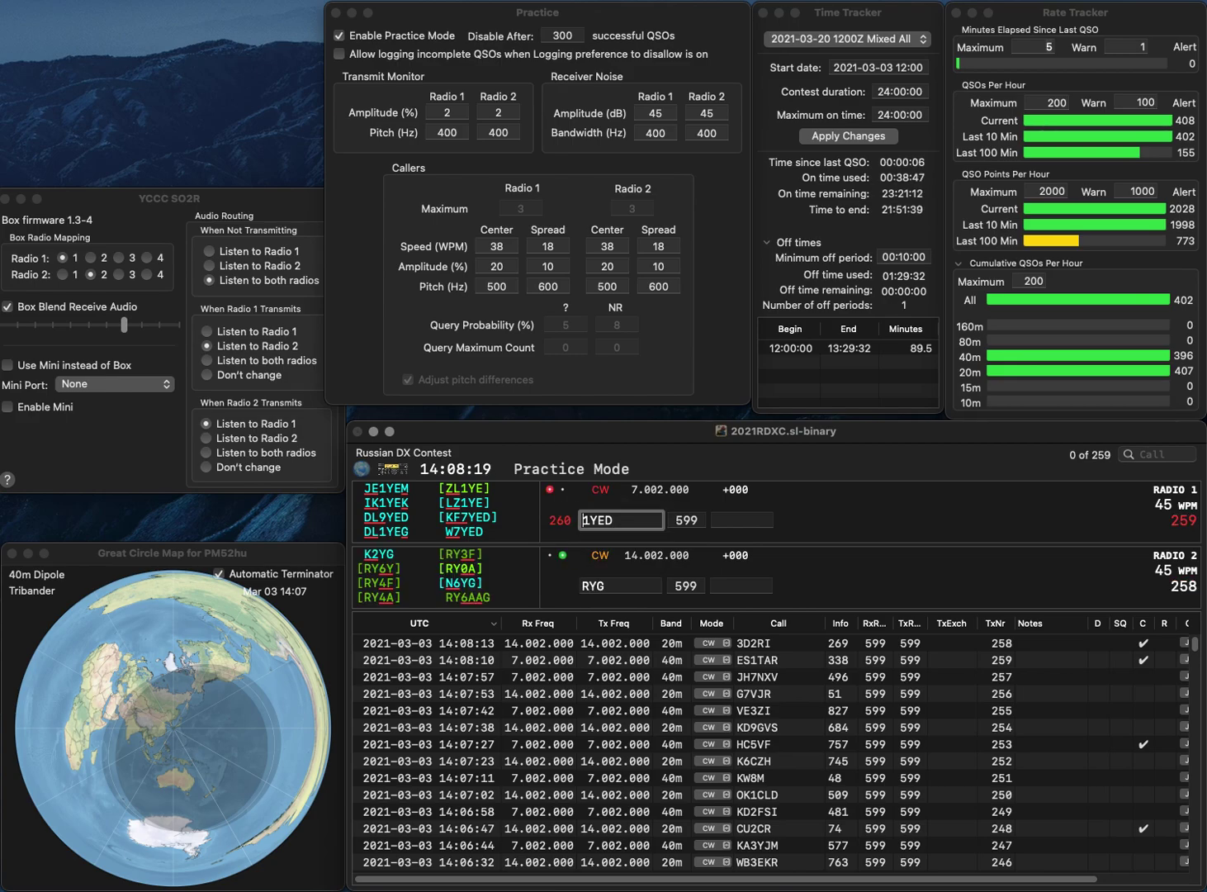
Correct the calls to DL1YEG on Radio 1 and LY4G on Radio 2, and send to each
{"action": "type", "text": "DL"}
{"action": "key", "text": "BackSpace"}
{"action": "type", "text": "G"}
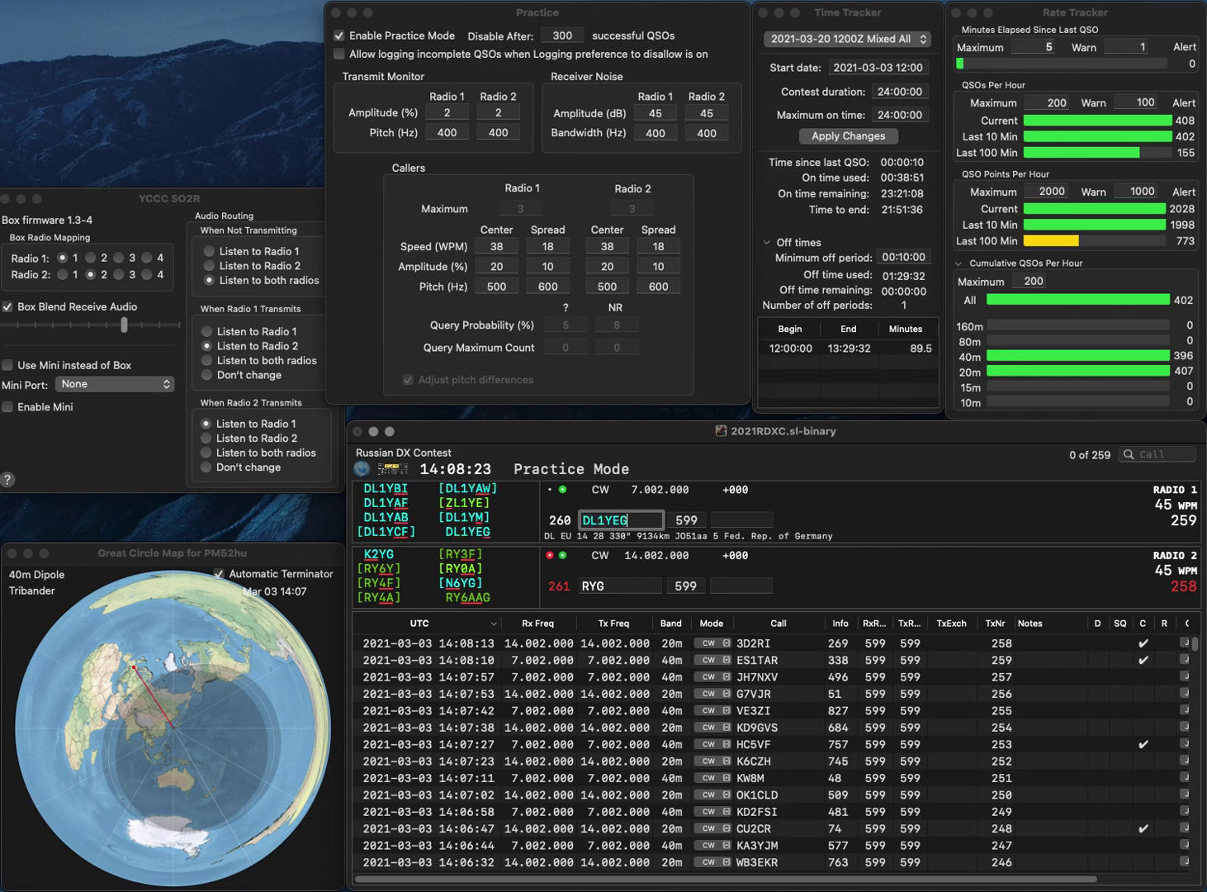
{"action": "key", "text": "Return"}
{"action": "type", "text": "LY"}
{"action": "key", "text": "Delete"}
{"action": "key", "text": "Delete"}
{"action": "type", "text": "4"}
{"action": "key", "text": "Return"}
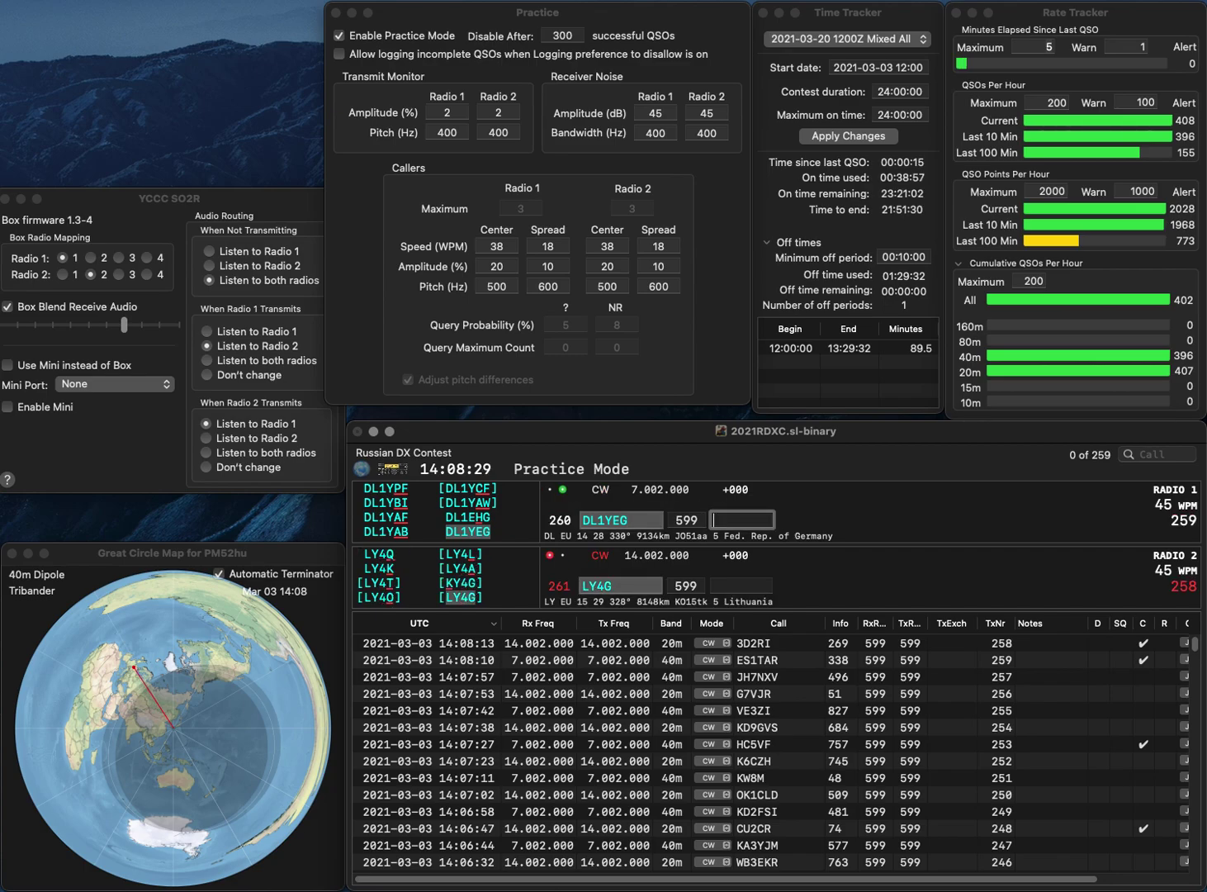
Log DL1YEG on Radio 1 with exchange 467 and LY4G on Radio 2 with exchange 824
{"action": "type", "text": "7"}
{"action": "key", "text": "Return"}
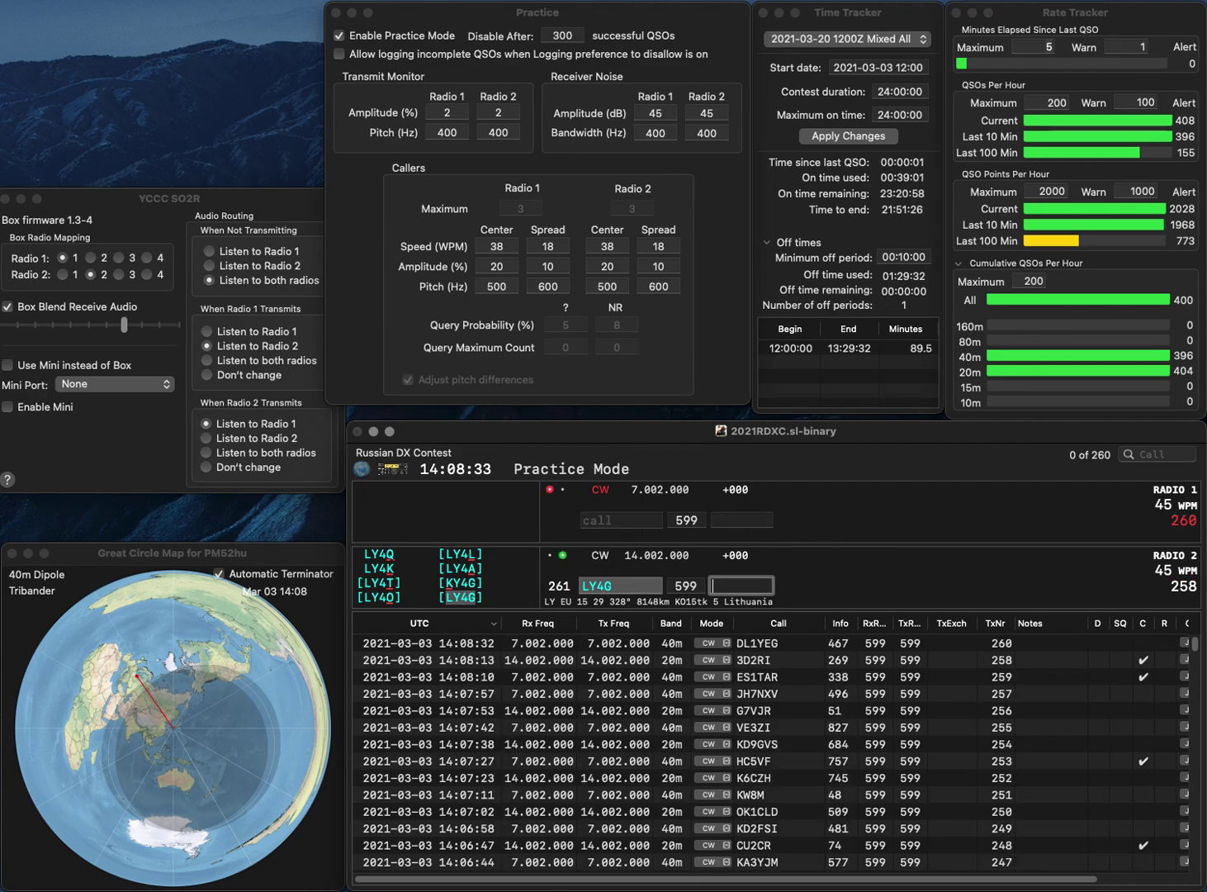
{"action": "type", "text": "82"}
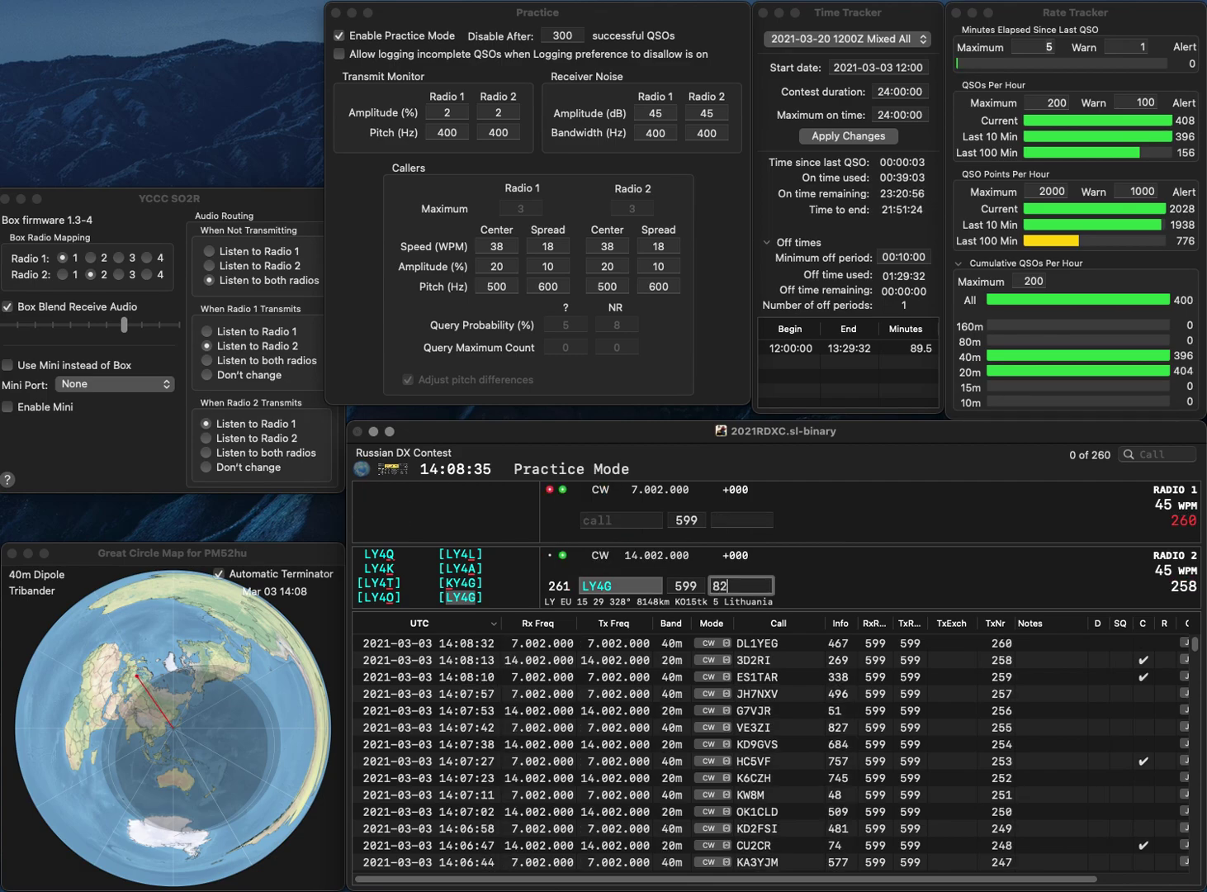
{"action": "type", "text": "4"}
{"action": "key", "text": "Return"}
{"action": "type", "text": "WPVC"}
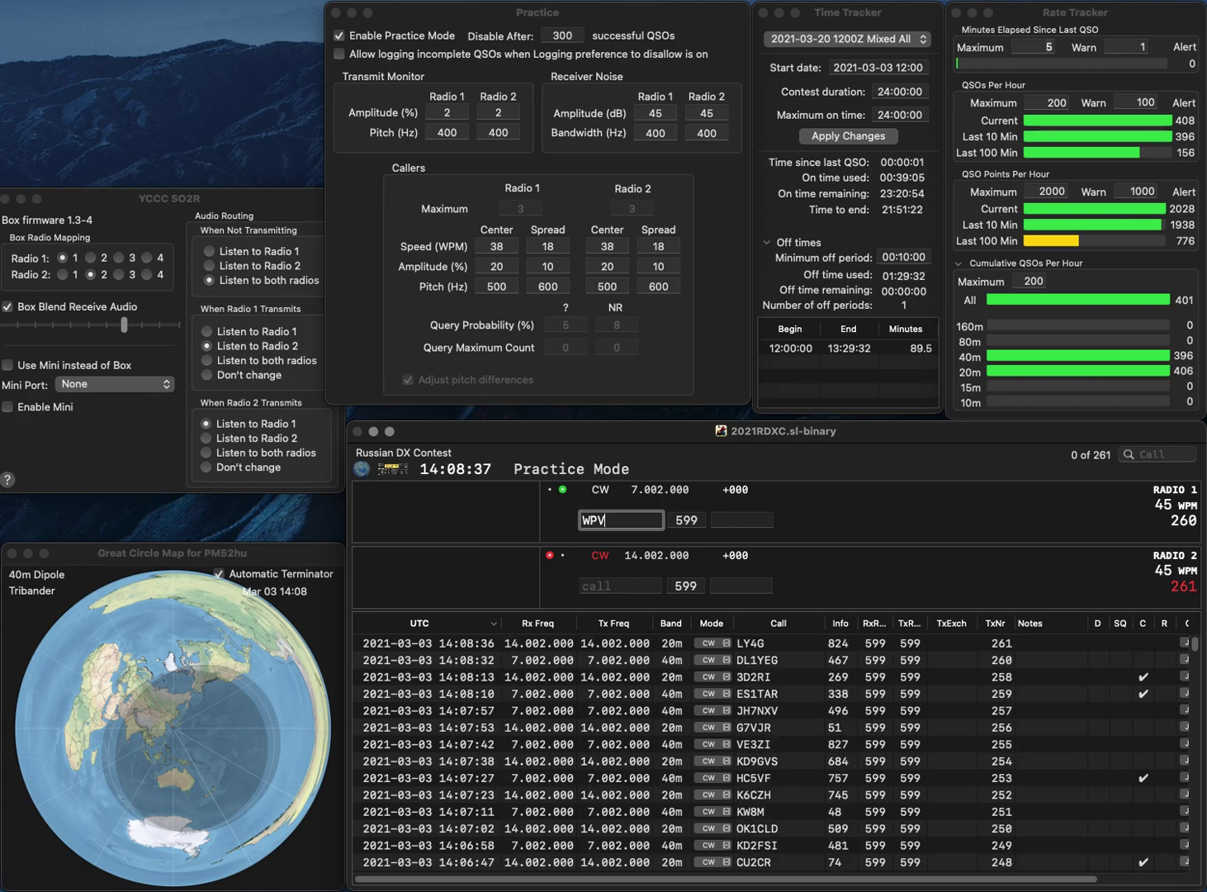
{"action": "key", "text": "Return"}
{"action": "type", "text": "IZ3NVR"}
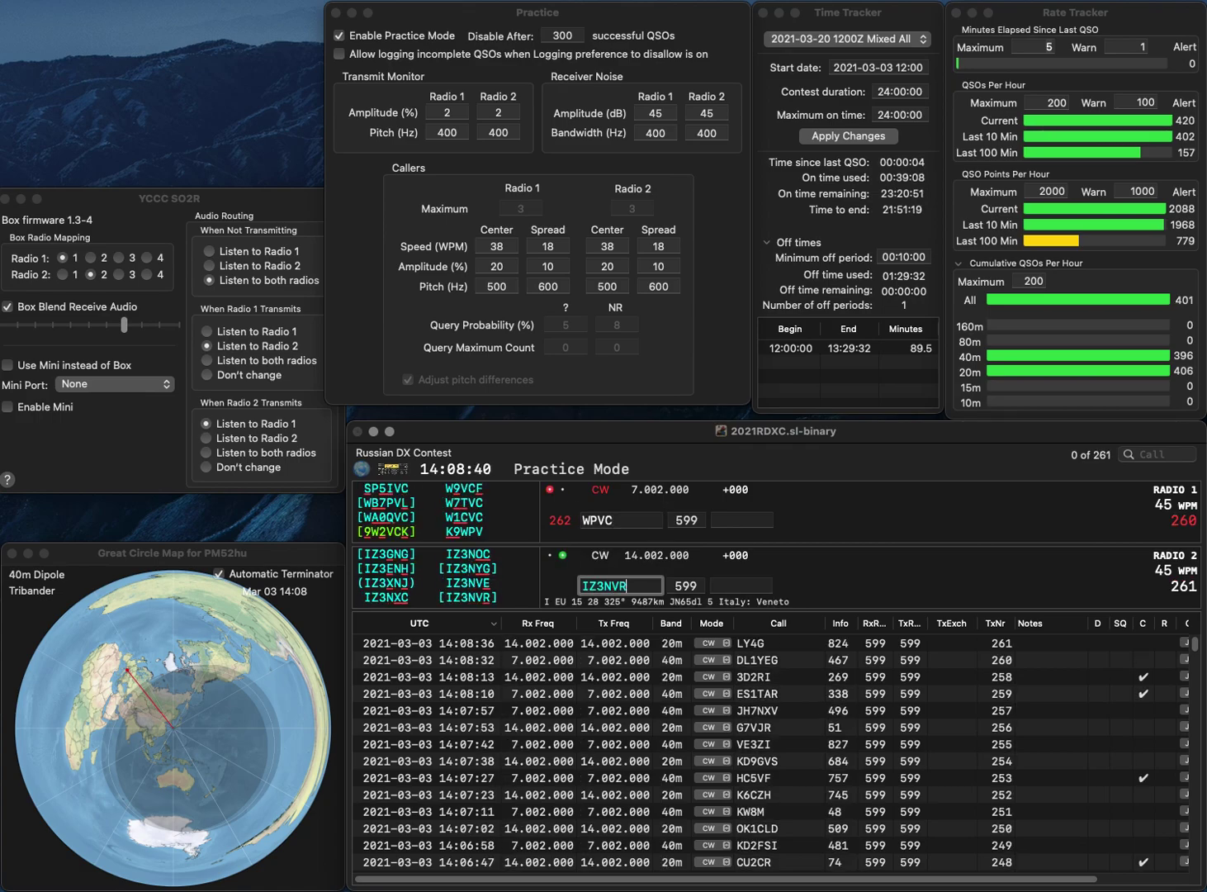
{"action": "key", "text": "Return"}
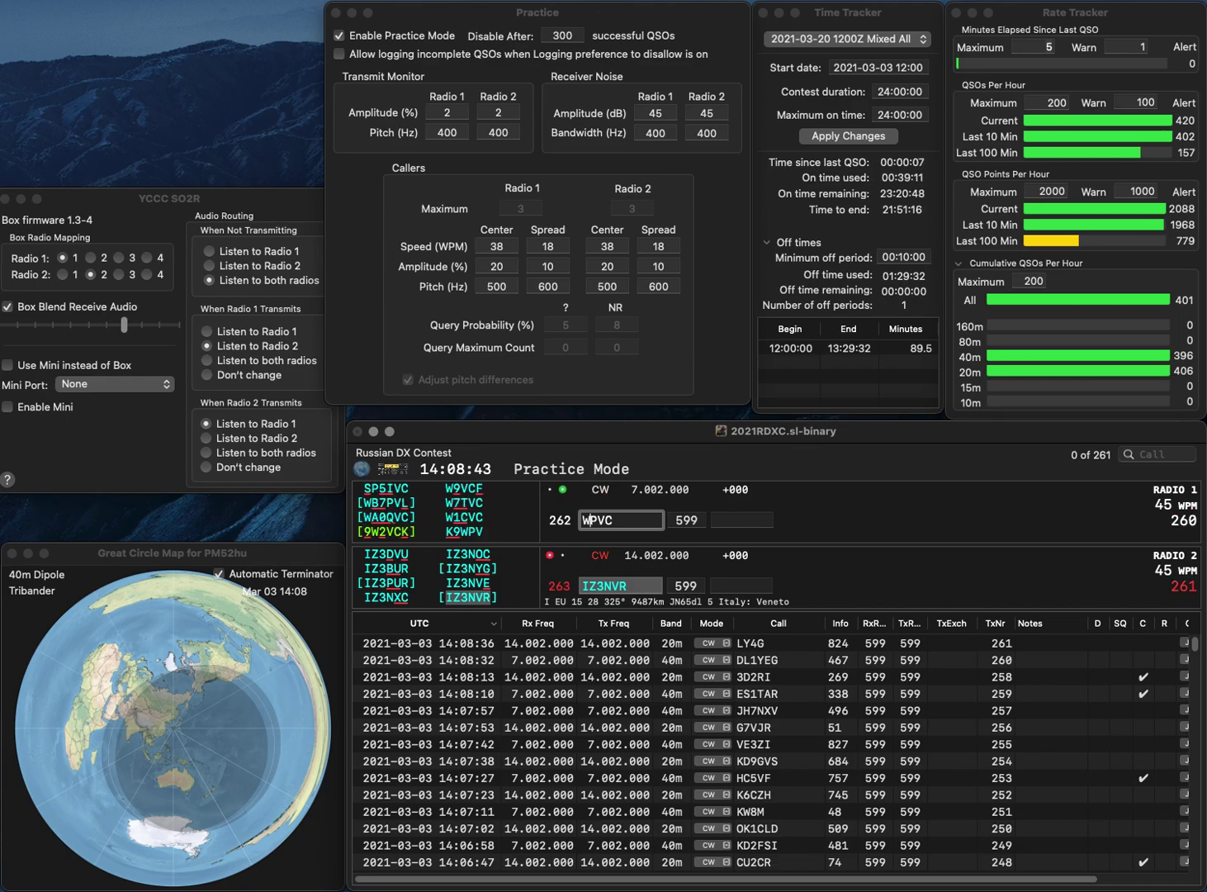
{"action": "type", "text": "8"}
{"action": "type", "text": "/W"}
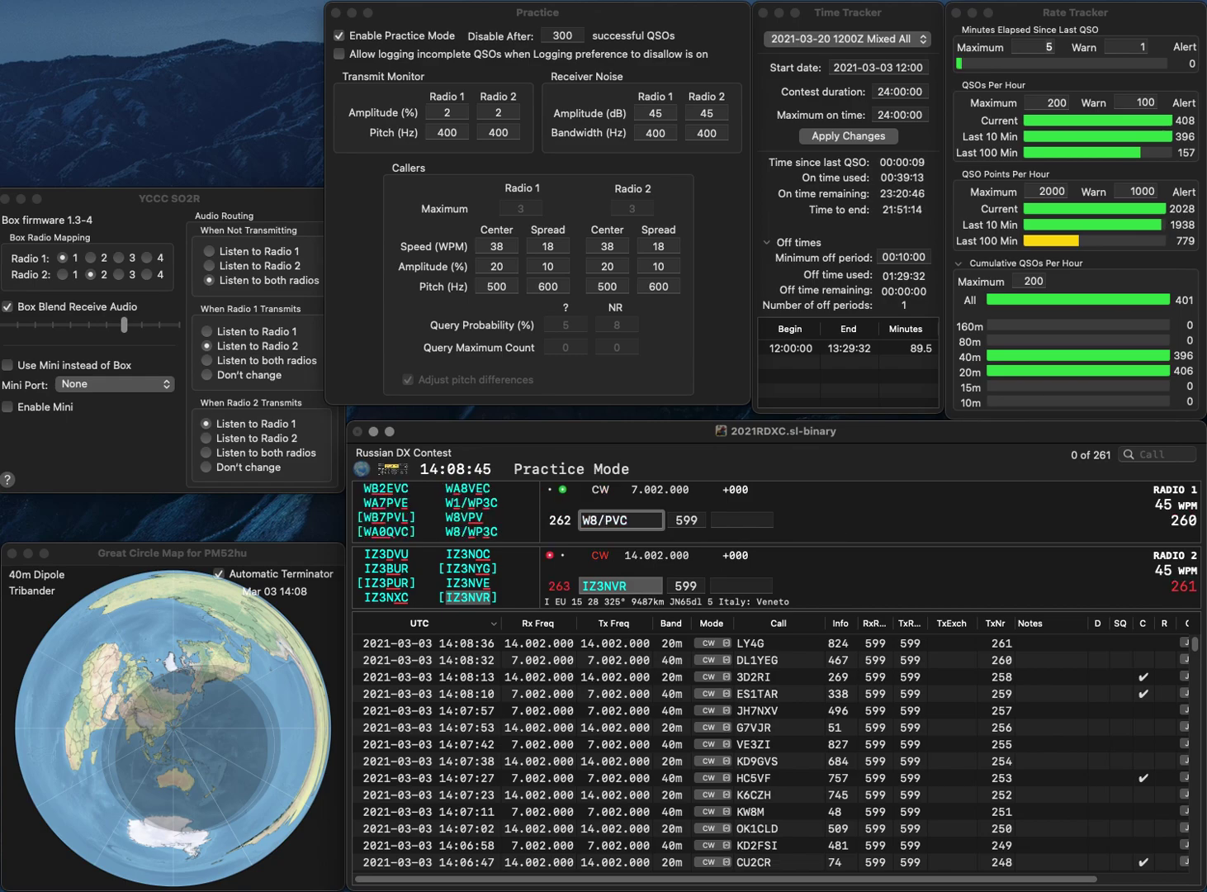
{"action": "type", "text": "P"}
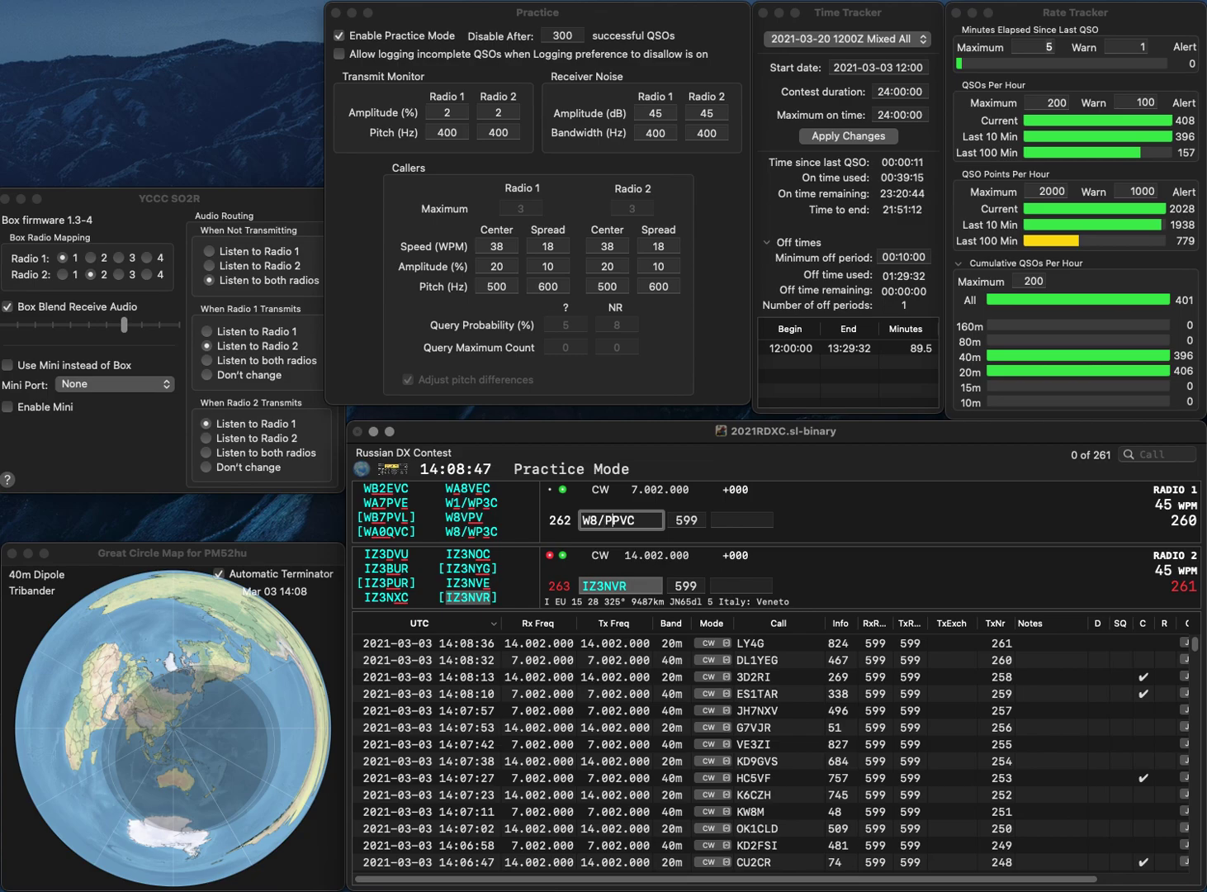
{"action": "key", "text": "BackSpace"}
{"action": "type", "text": "W"}
{"action": "key", "text": "Right"}
{"action": "key", "text": "Right"}
{"action": "key", "text": "BackSpace"}
{"action": "type", "text": "4"}
{"action": "key", "text": "Return"}
Log IZ3NVR on Radio 2 with exchange 338
{"action": "key", "text": "space"}
{"action": "type", "text": "338"}
{"action": "key", "text": "Return"}
Correct the Radio 1 call to W8/WP3C, enter K3PI on Radio 2, and send to each
{"action": "key", "text": "BackSpace"}
{"action": "type", "text": "3"}
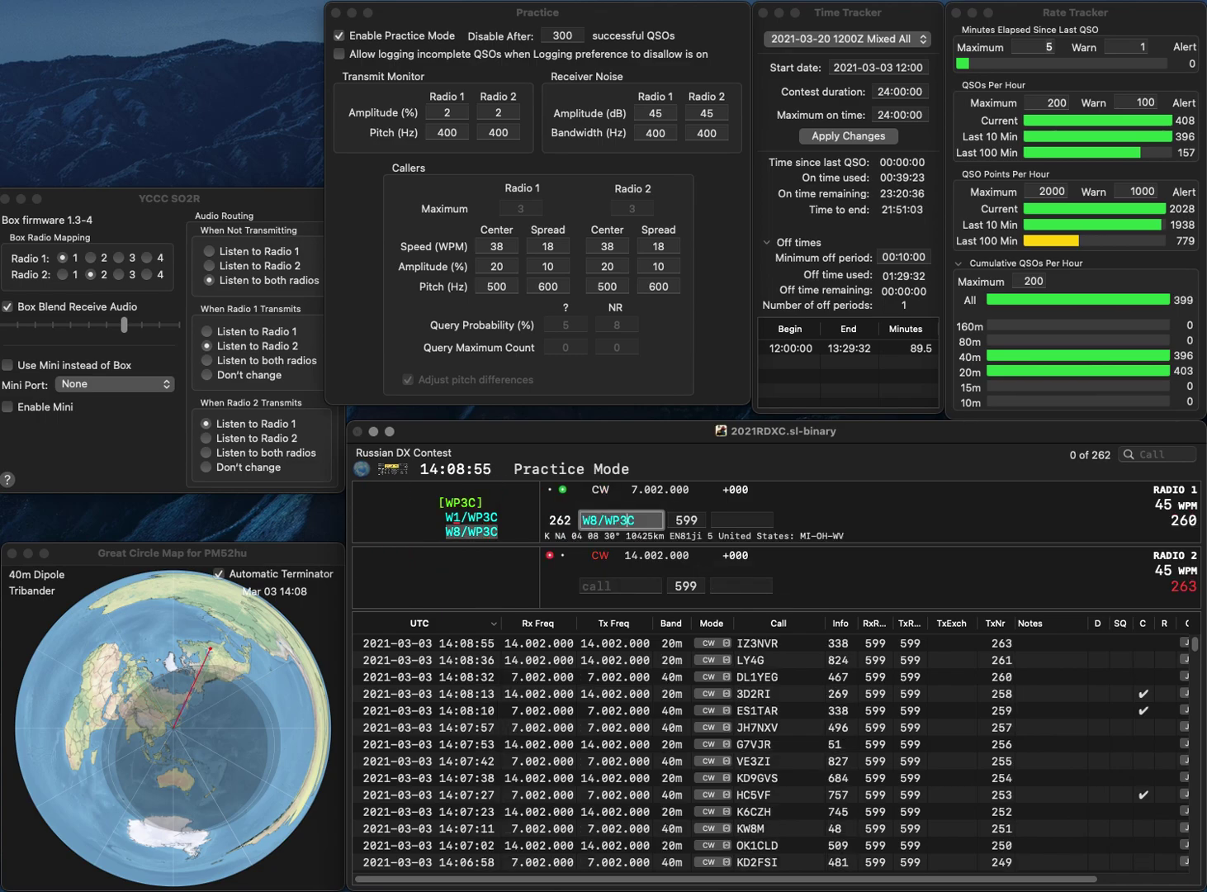
{"action": "key", "text": "Return"}
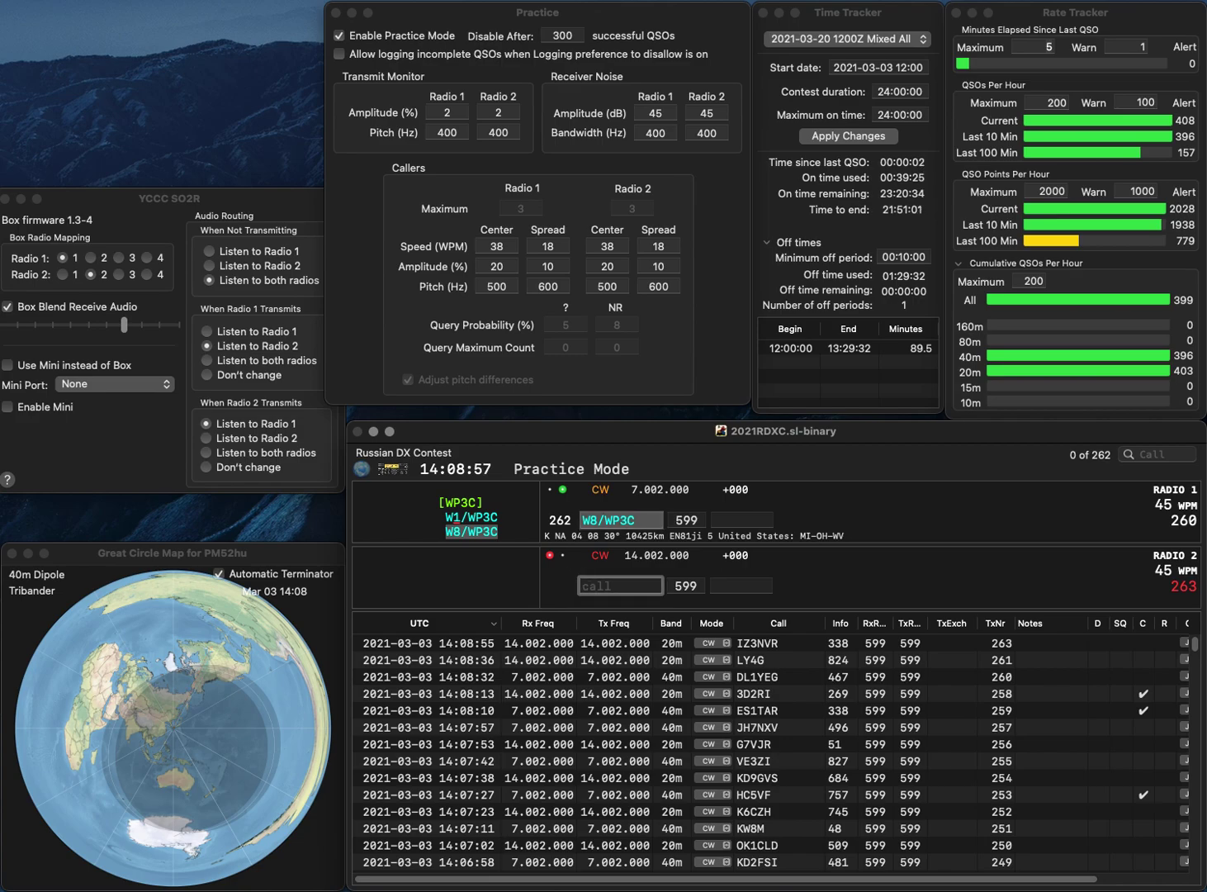
{"action": "type", "text": "K3PI"}
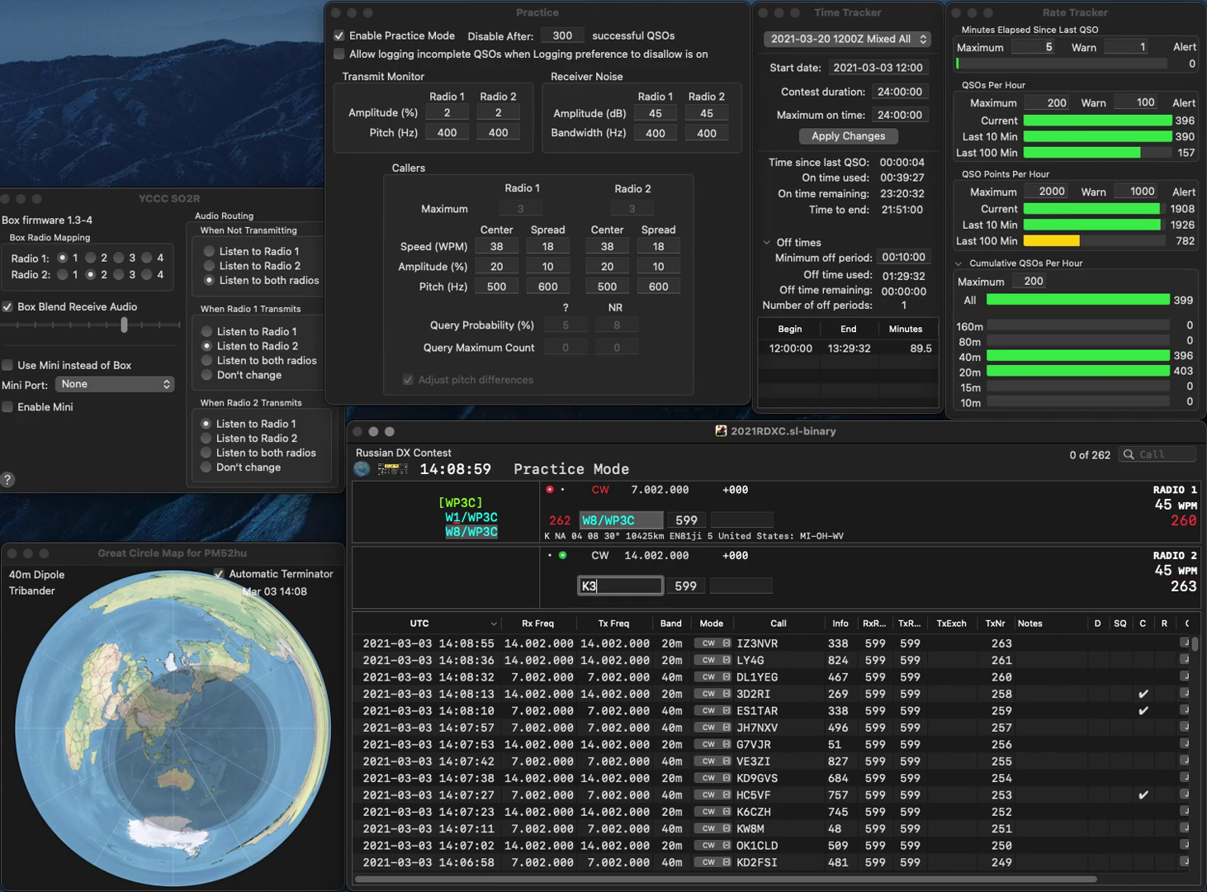
{"action": "key", "text": "Return"}
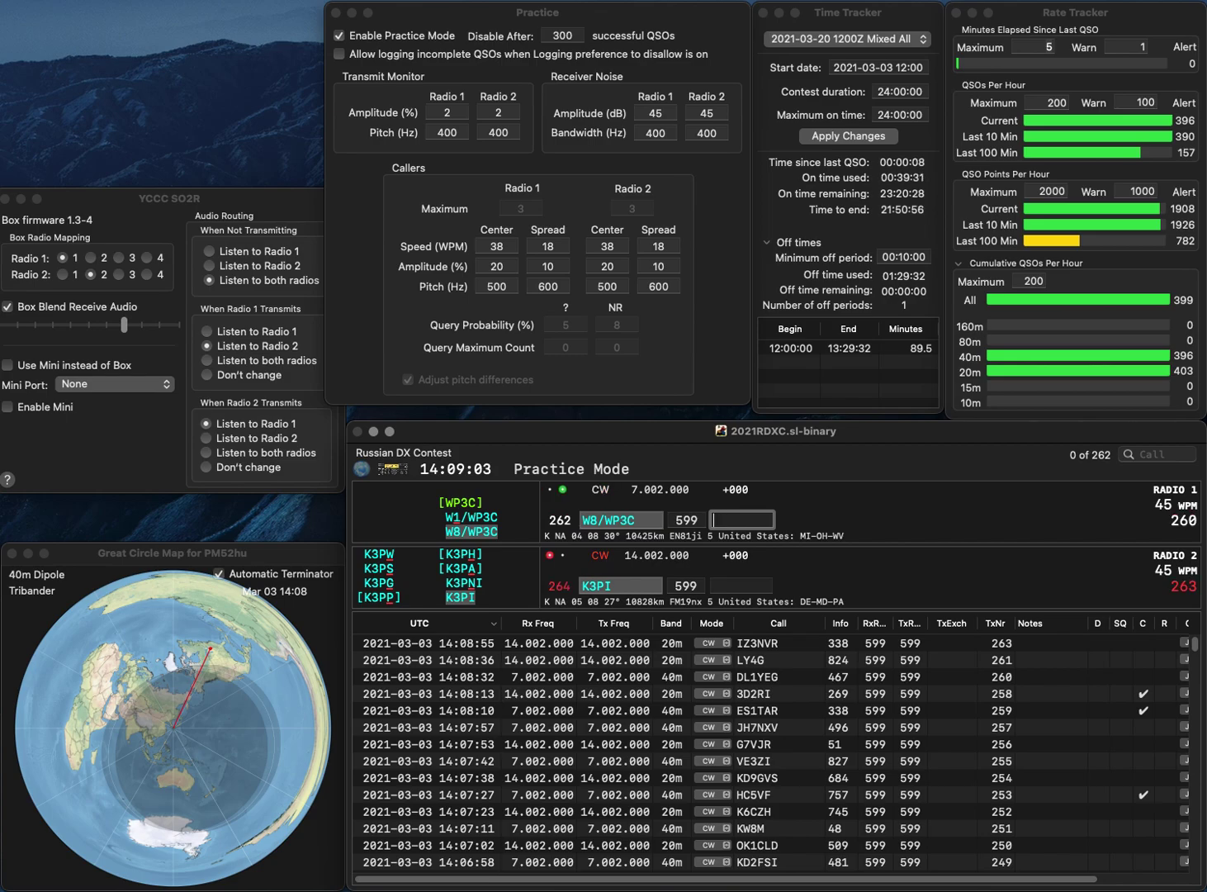
{"action": "type", "text": "20"}
{"action": "key", "text": "Return"}
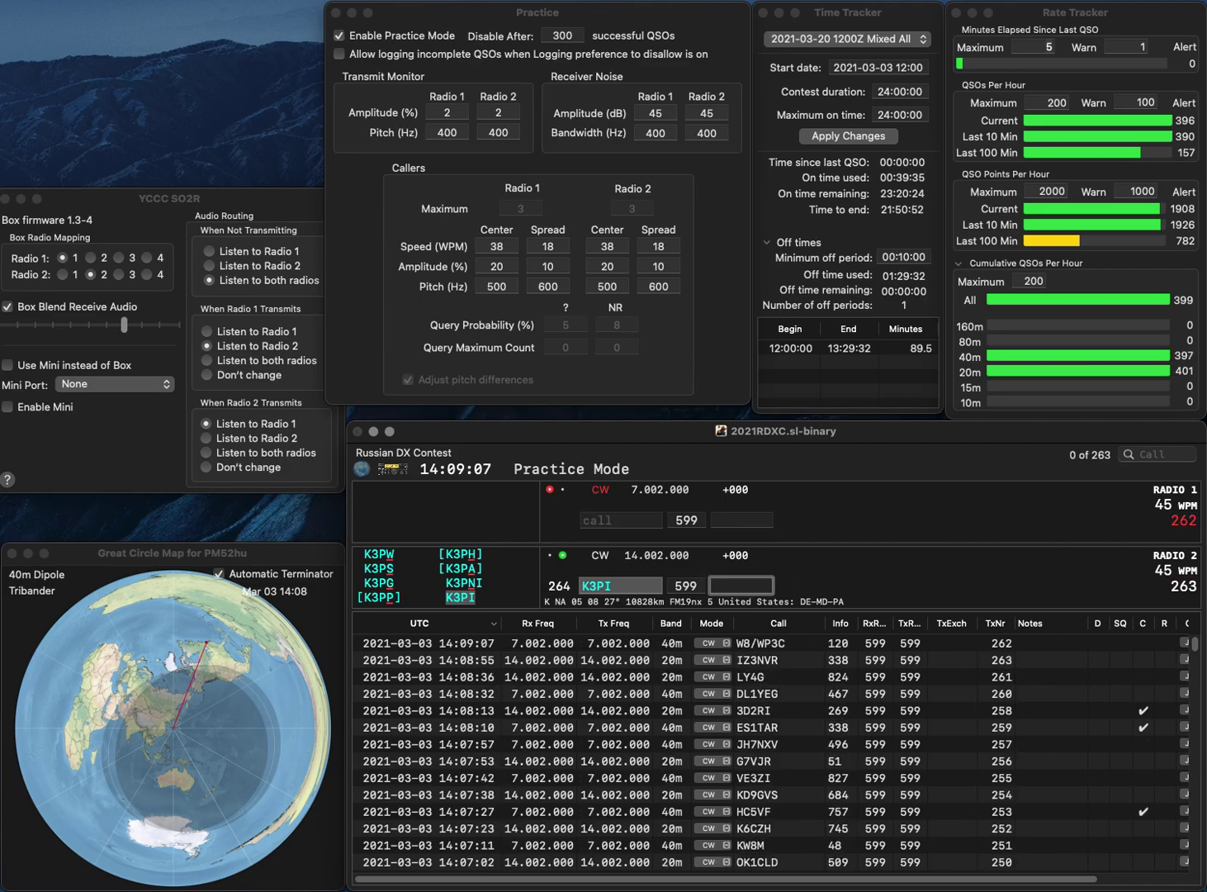
{"action": "type", "text": "239"}
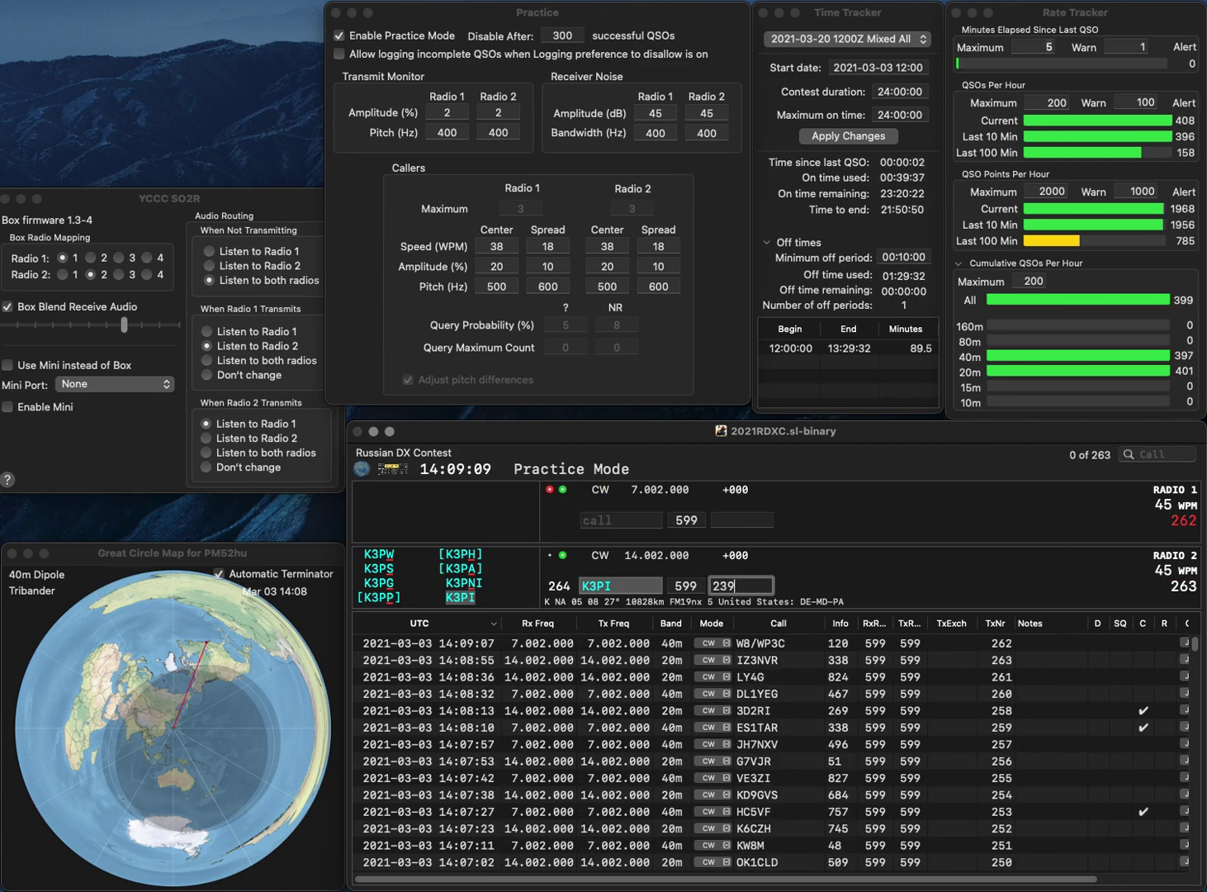
{"action": "key", "text": "Return"}
{"action": "type", "text": "NO3M"}
{"action": "key", "text": "Return"}
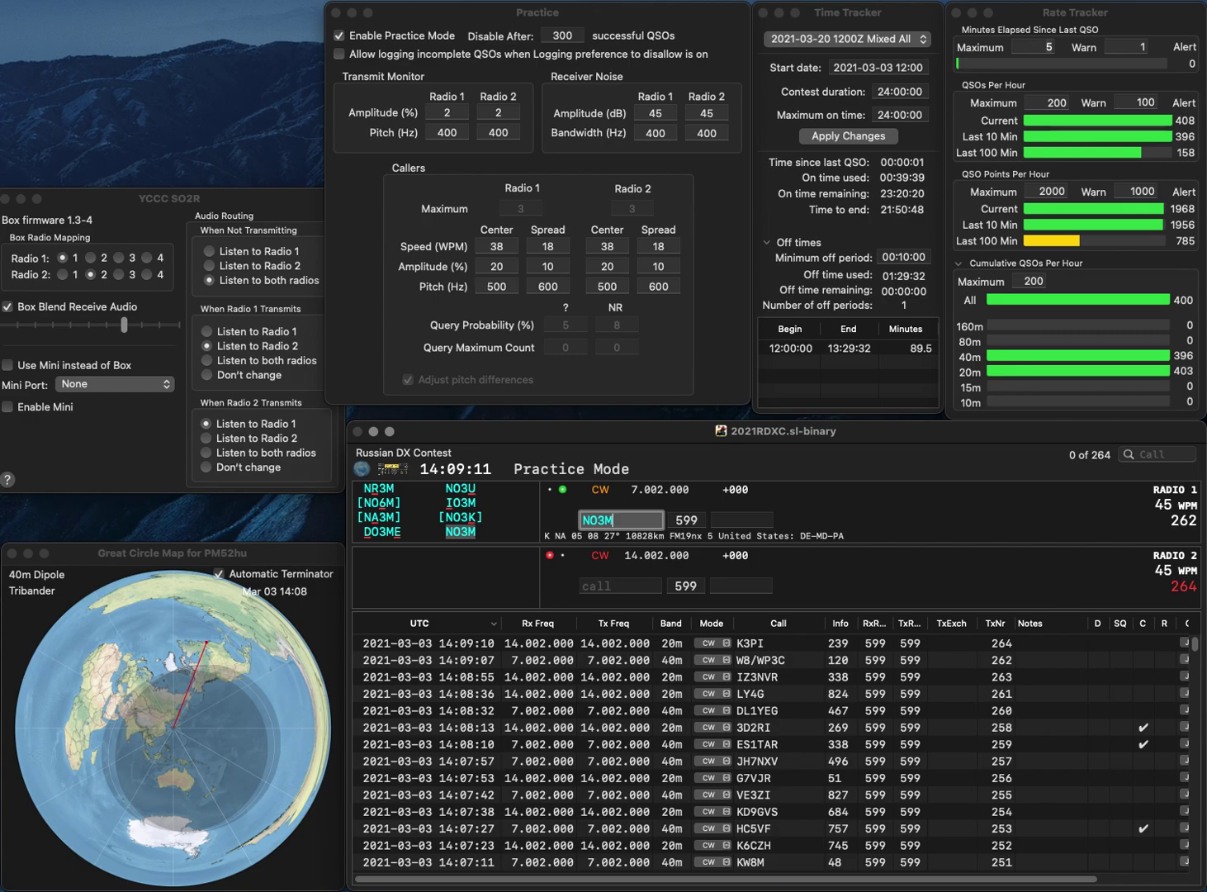
{"action": "type", "text": "WA0WFZ"}
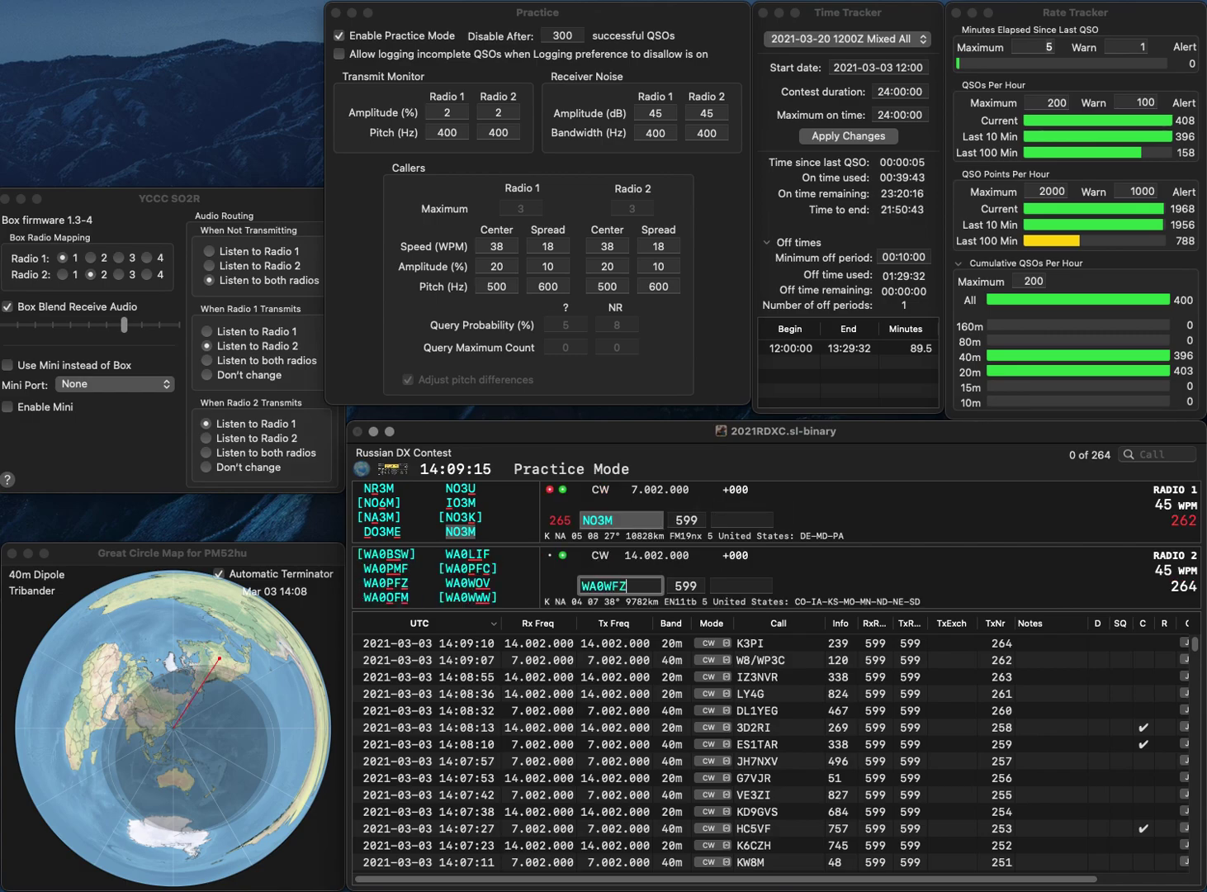
{"action": "key", "text": "BackSpace"}
{"action": "type", "text": "P"}
{"action": "key", "text": "Return"}
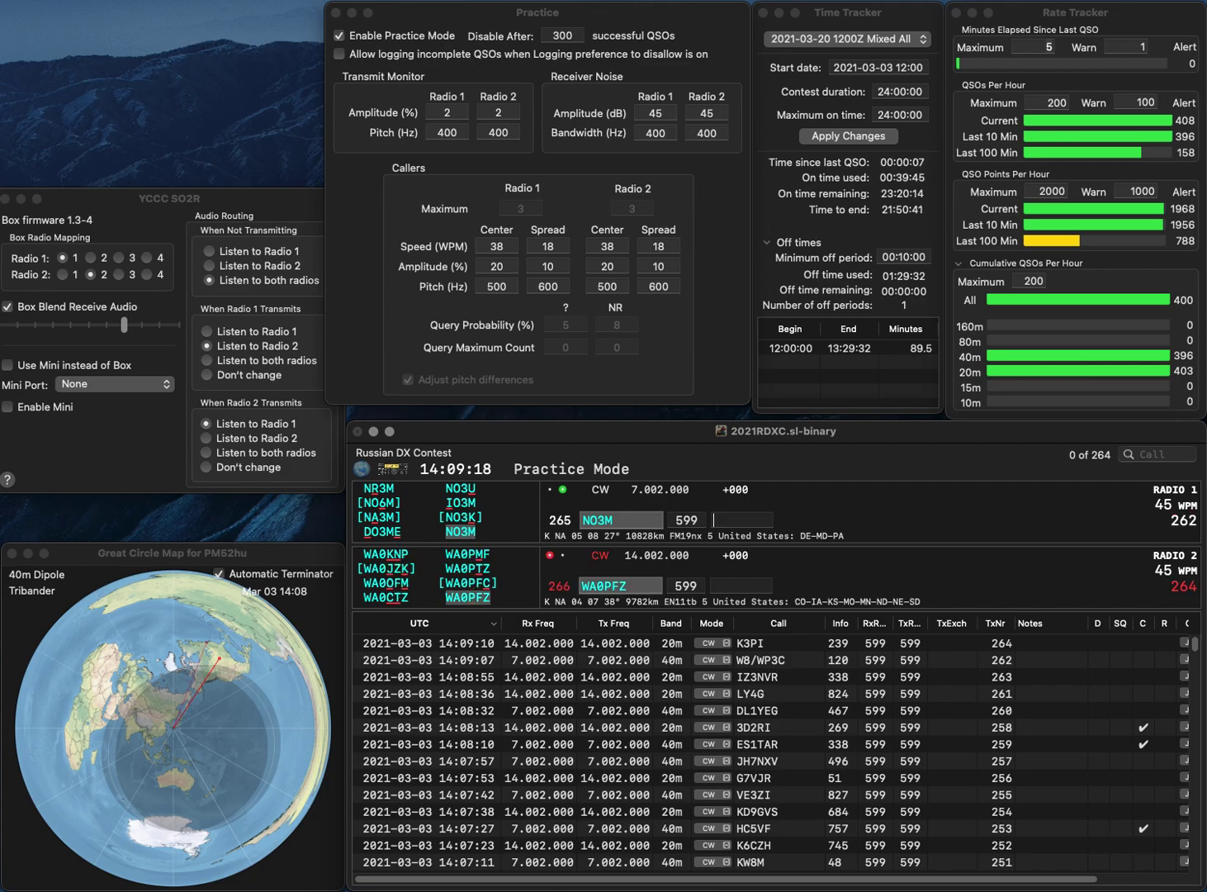
{"action": "type", "text": "234"}
{"action": "key", "text": "Down"}
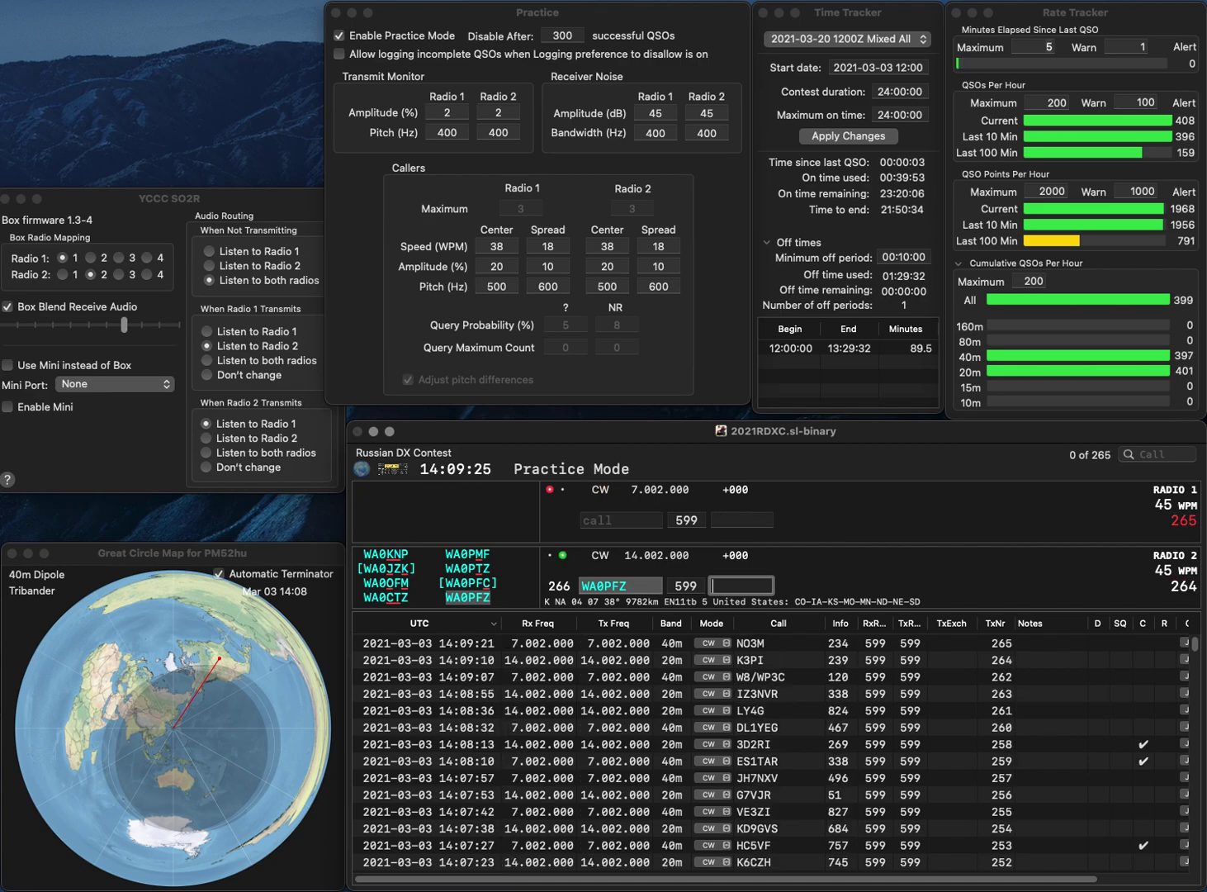
{"action": "type", "text": "2"}
{"action": "key", "text": "Return"}
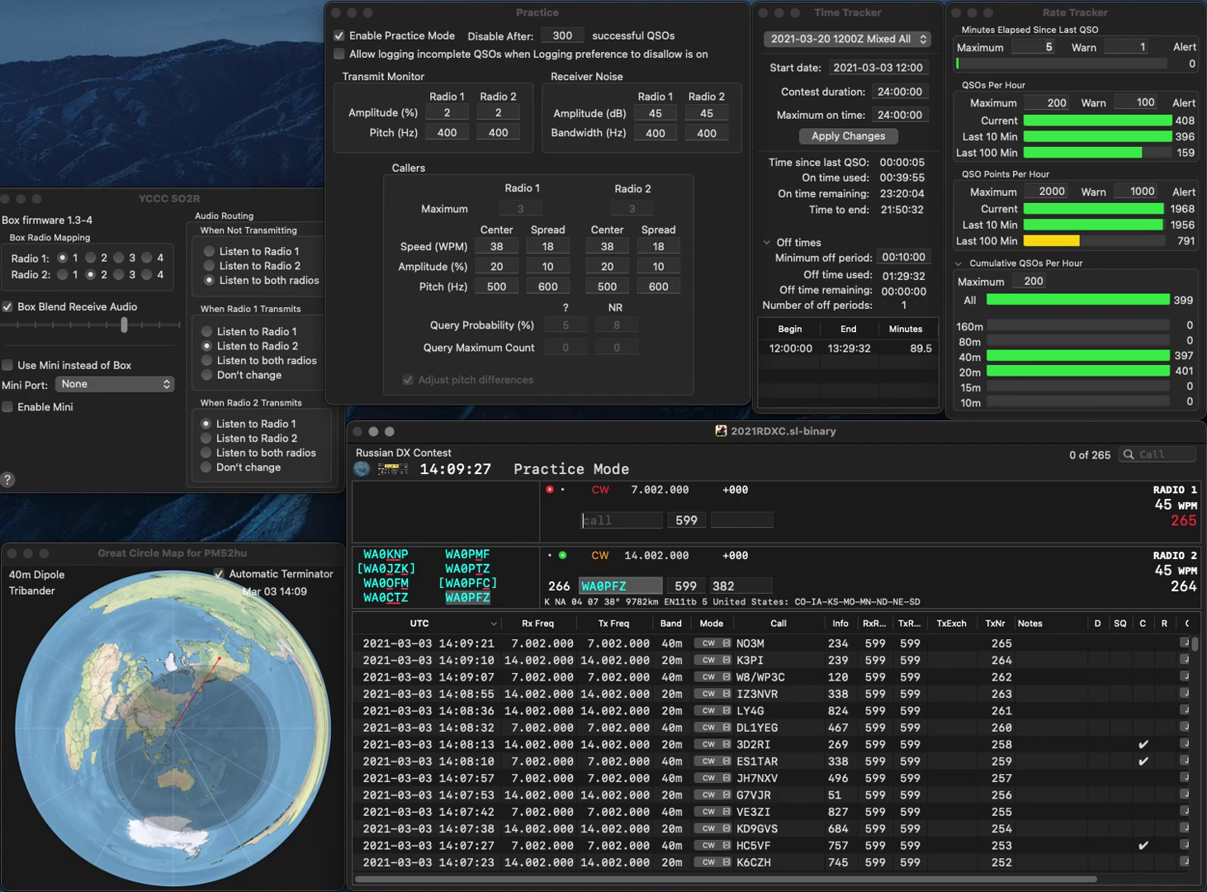
Enter the calls IQ6SE on Radio 1 and F9OE on Radio 2, and send to each
{"action": "type", "text": "IQ"}
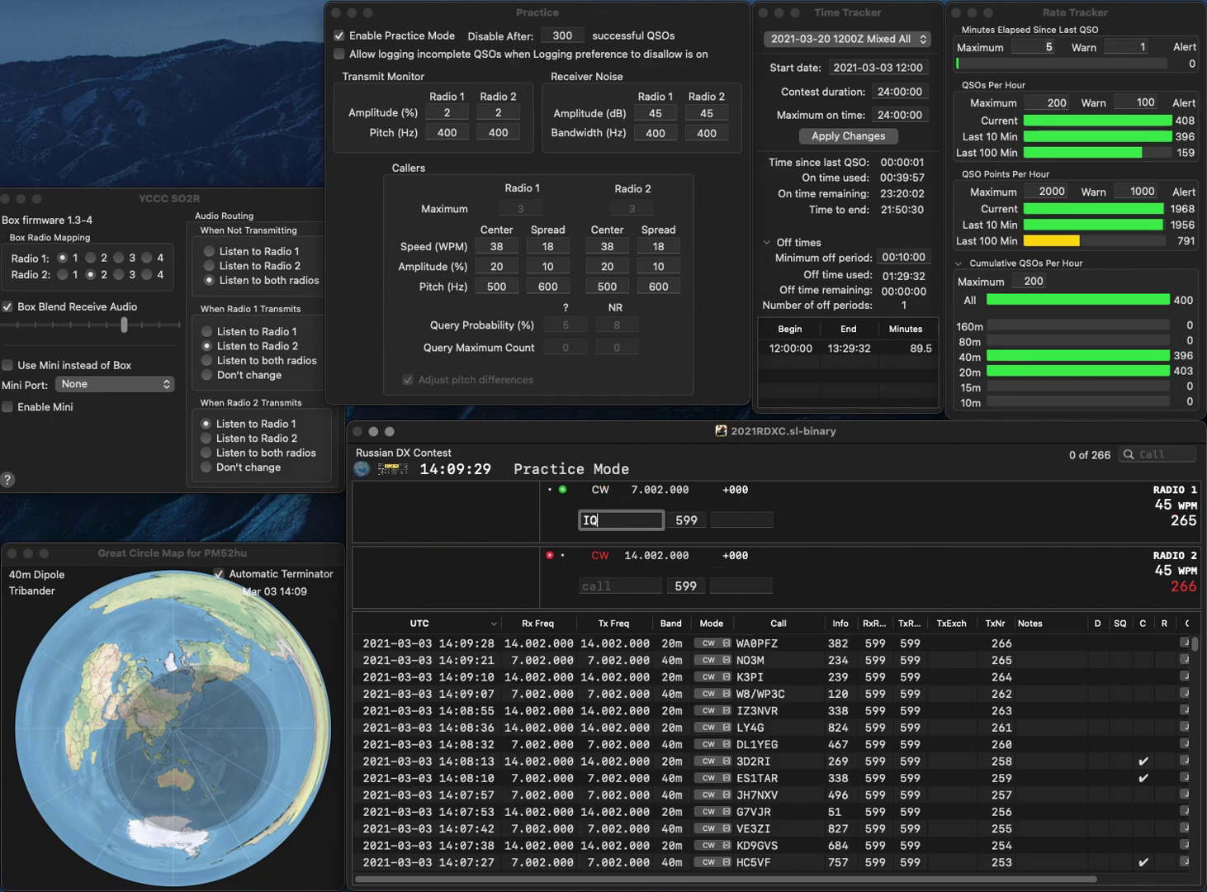
{"action": "type", "text": "6SE"}
{"action": "key", "text": "Return"}
{"action": "type", "text": "F9OE"}
{"action": "key", "text": "Return"}
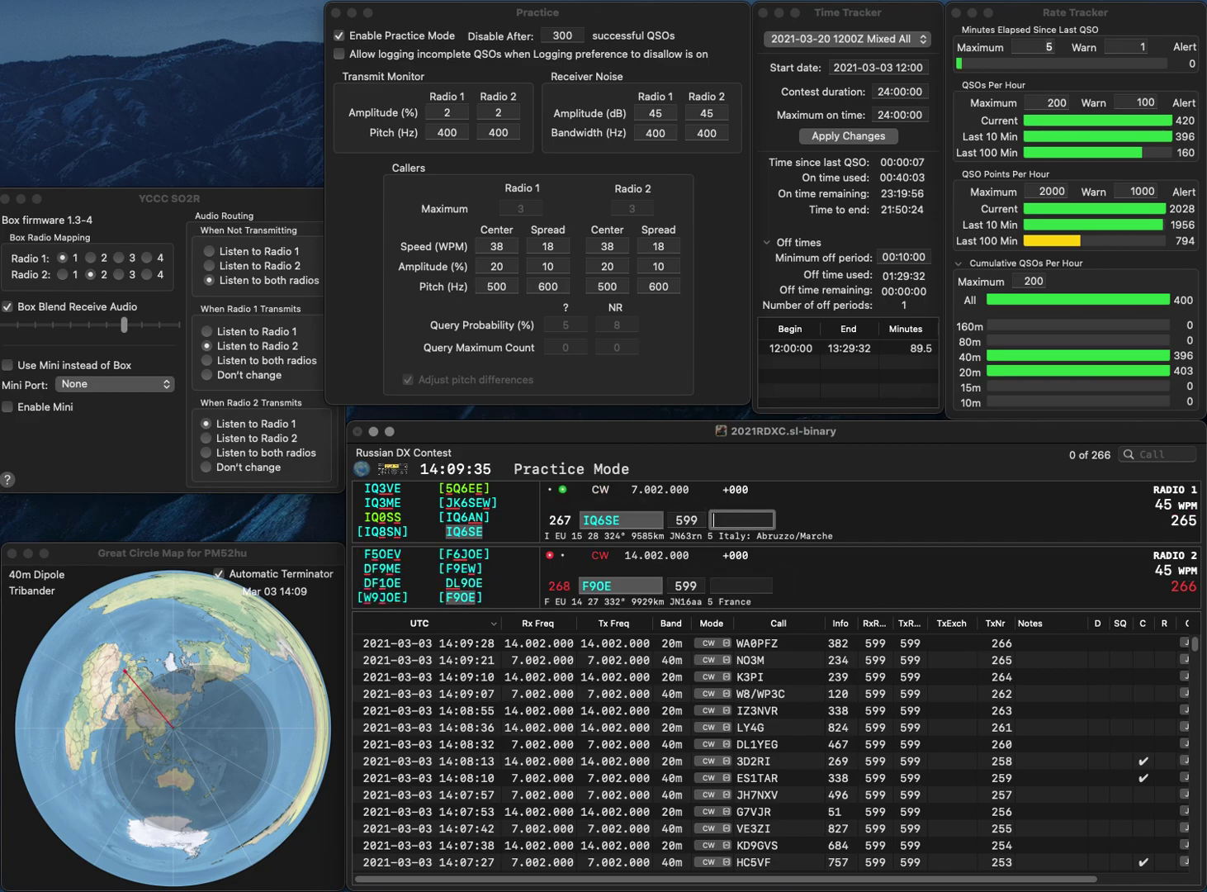
Log IQ6SE on Radio 1 with exchange 341
{"action": "type", "text": "341"}
{"action": "key", "text": "Return"}
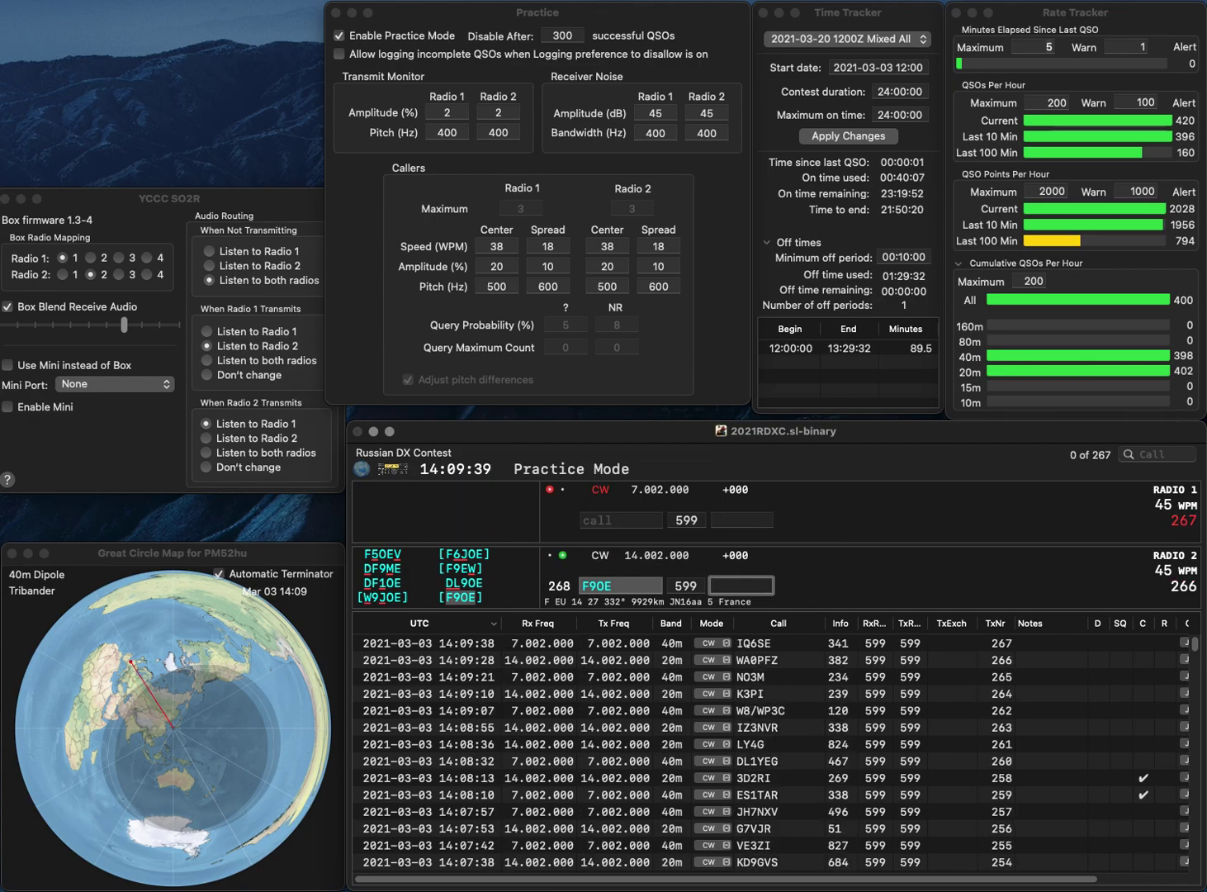
{"action": "type", "text": "576"}
{"action": "key", "text": "Return"}
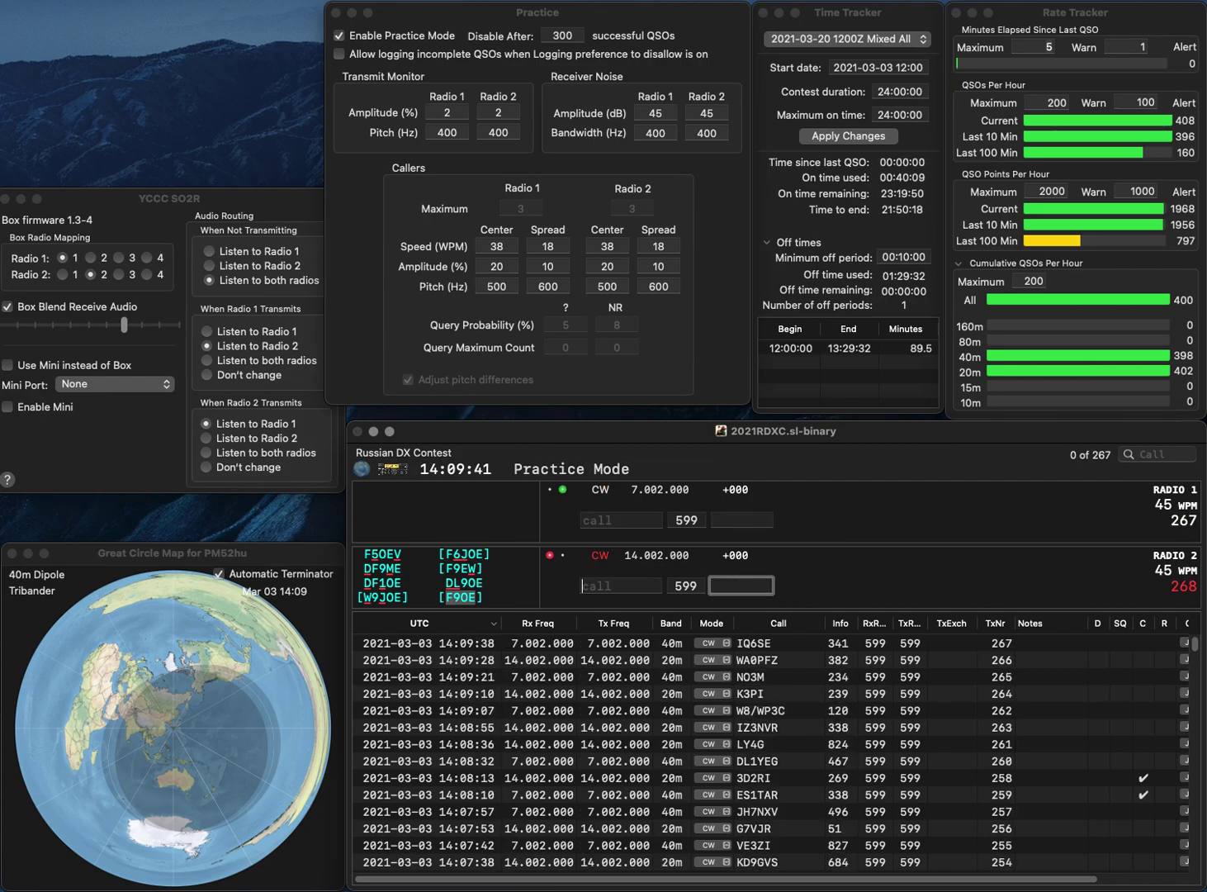
Enter the calls K7IE on Radio 1 and WA3WXR on Radio 2, and send to each
{"action": "type", "text": "K7IE"}
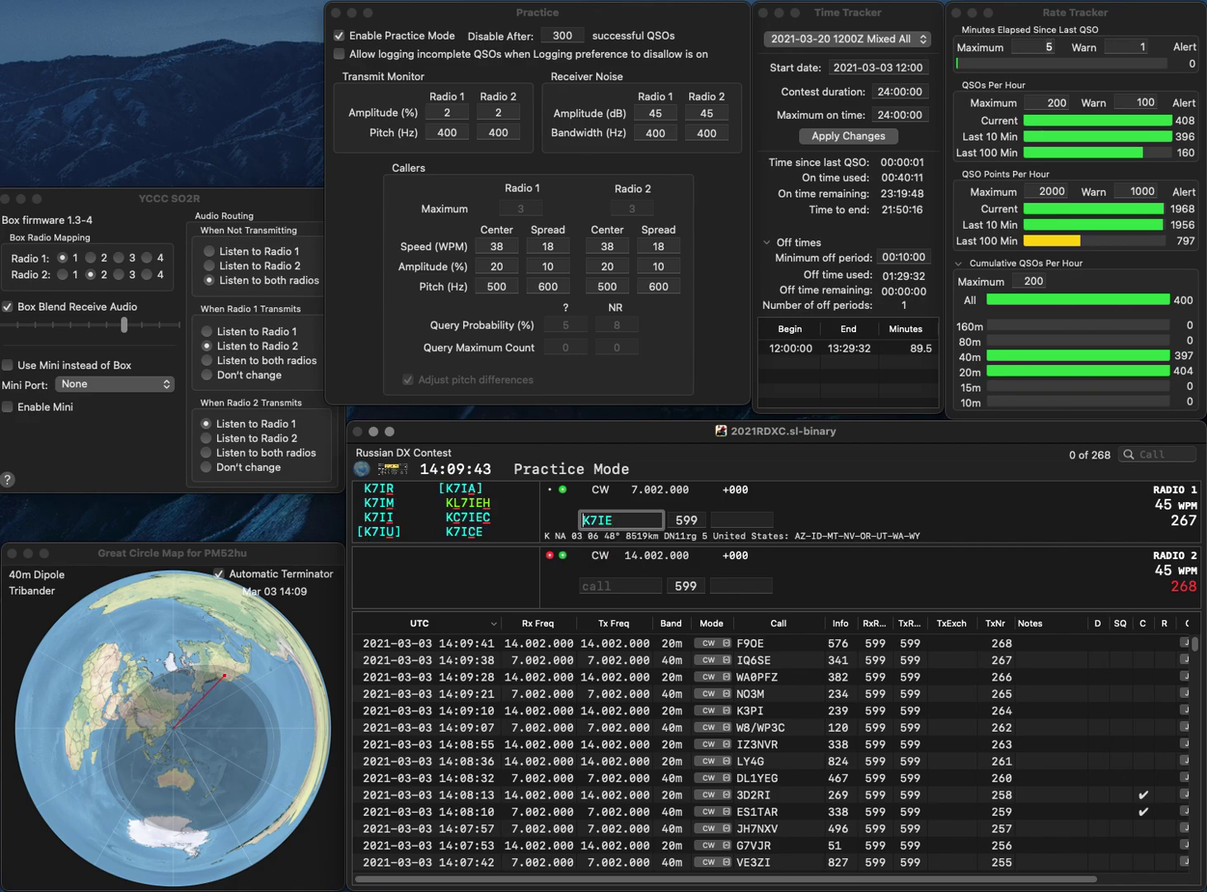
{"action": "key", "text": "Return"}
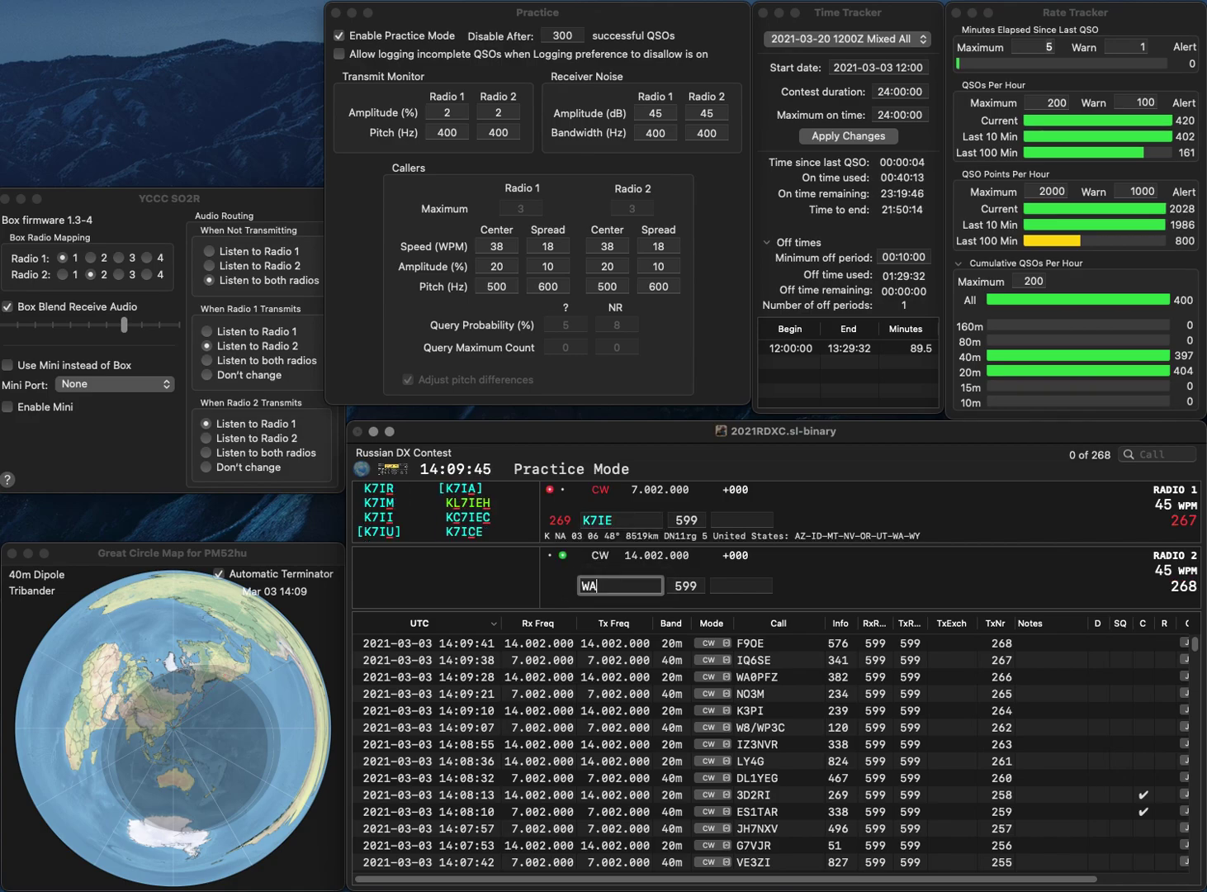
{"action": "type", "text": "WA3WXR"}
{"action": "key", "text": "Return"}
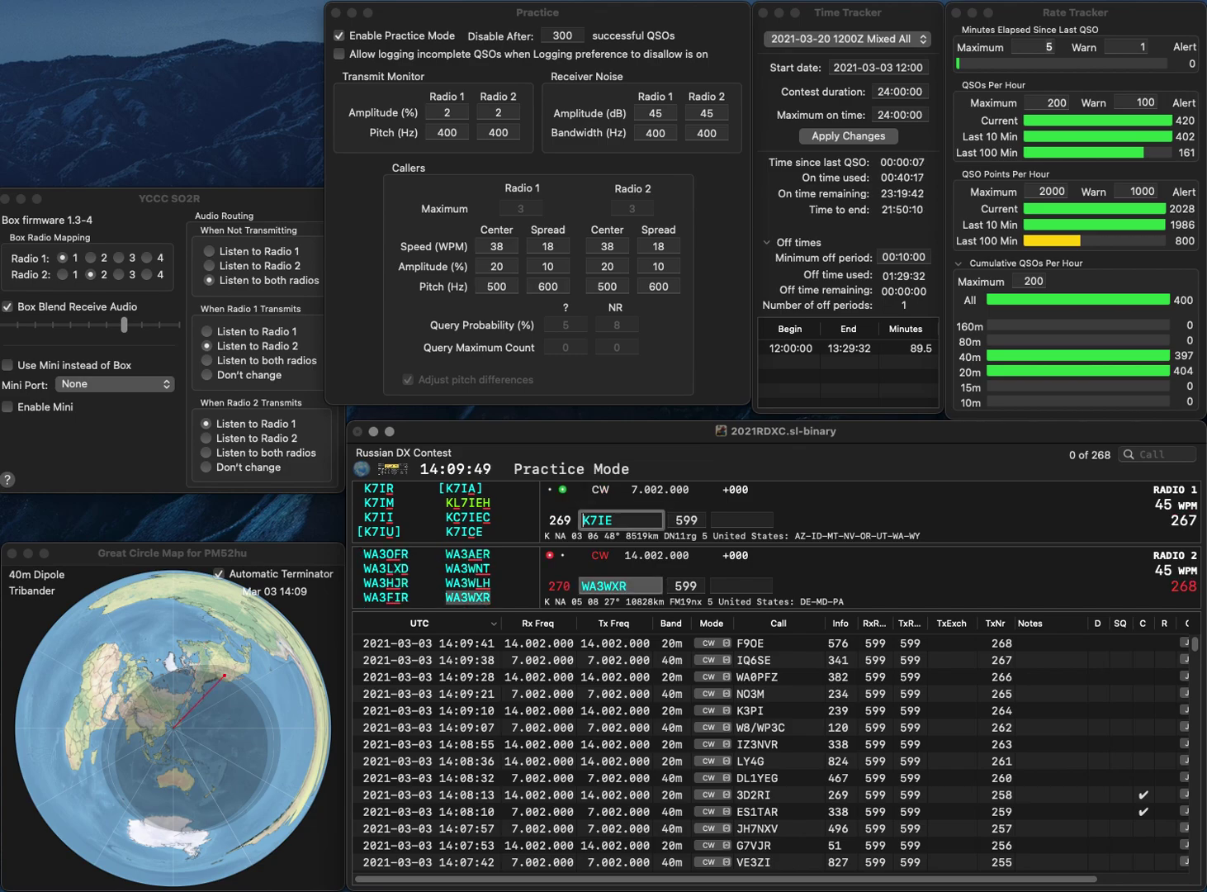
{"action": "type", "text": "O"}
{"action": "key", "text": "Right"}
{"action": "key", "text": "Right"}
{"action": "key", "text": "Delete"}
{"action": "type", "text": "E"}
{"action": "key", "text": "BackSpace"}
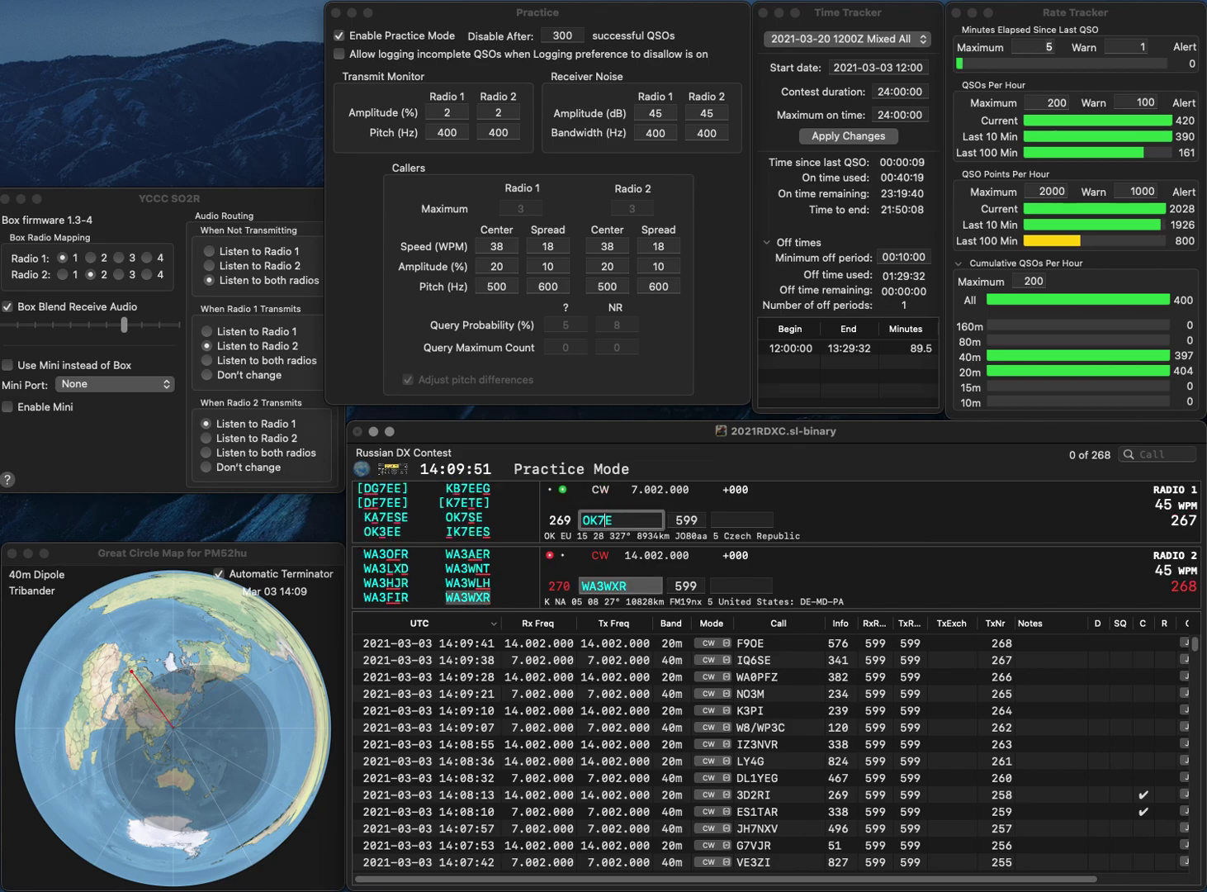
{"action": "type", "text": "S"}
{"action": "key", "text": "Return"}
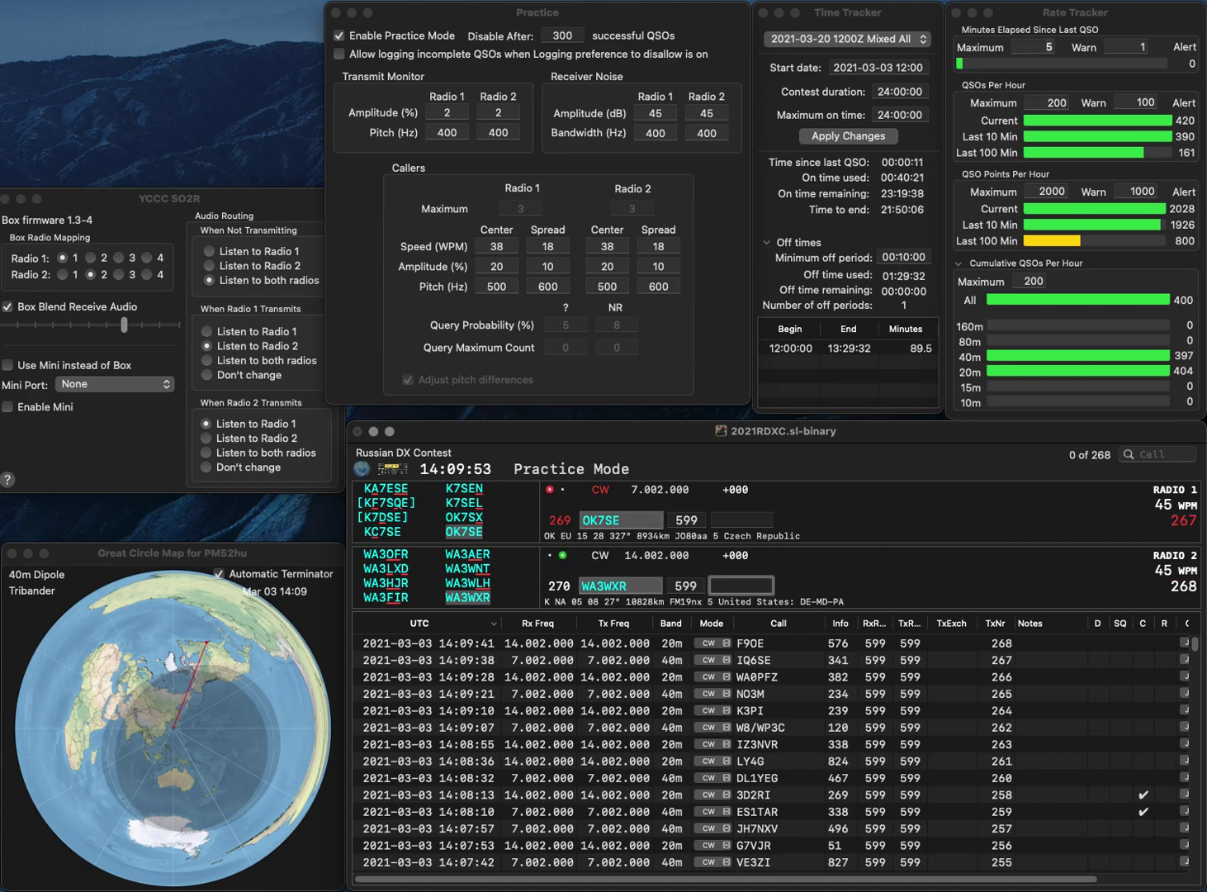
{"action": "type", "text": "768"}
{"action": "key", "text": "Return"}
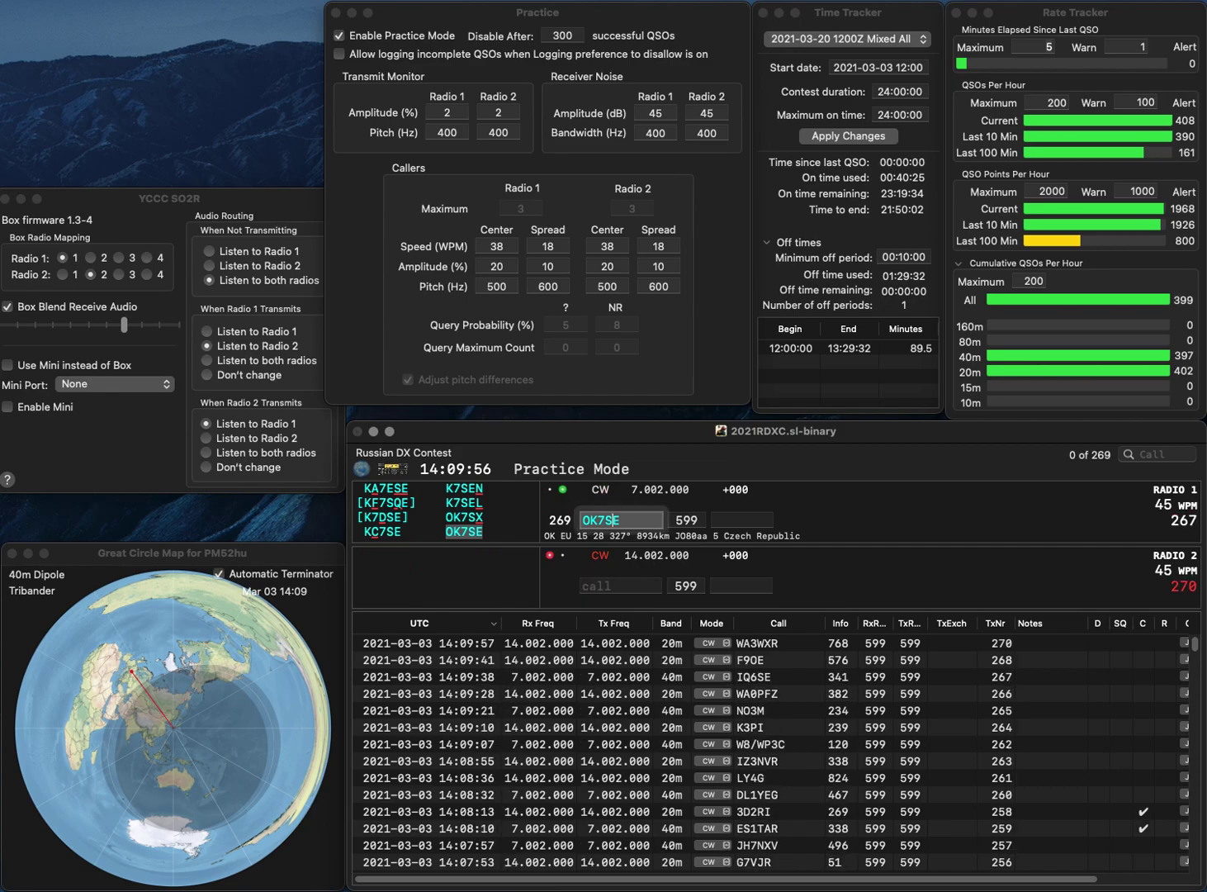
{"action": "type", "text": "84"}
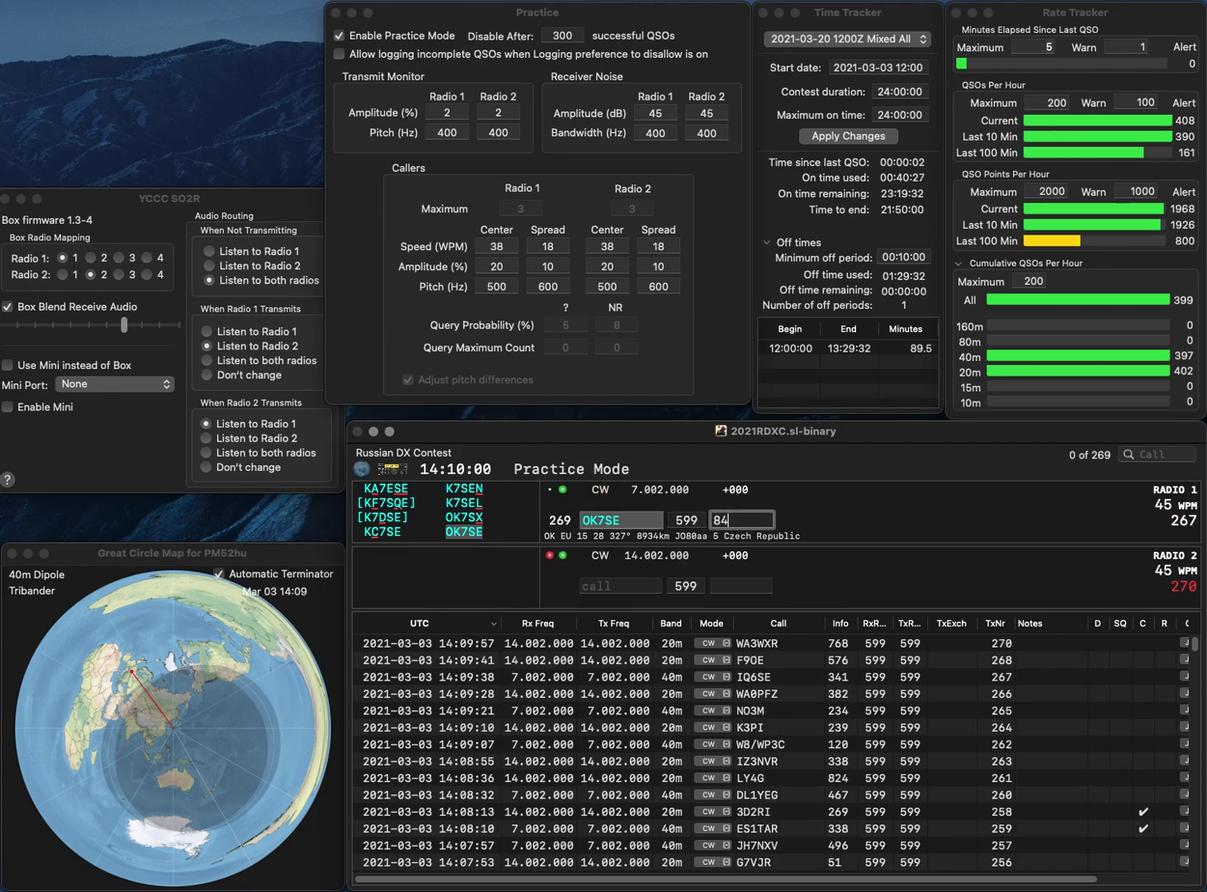
{"action": "key", "text": "Return"}
Enter the calls F8DDX on Radio 2 and JA2JNC/1 on Radio 1, and send to each
{"action": "type", "text": "F8DDX"}
{"action": "key", "text": "Return"}
{"action": "type", "text": "JA2J"}
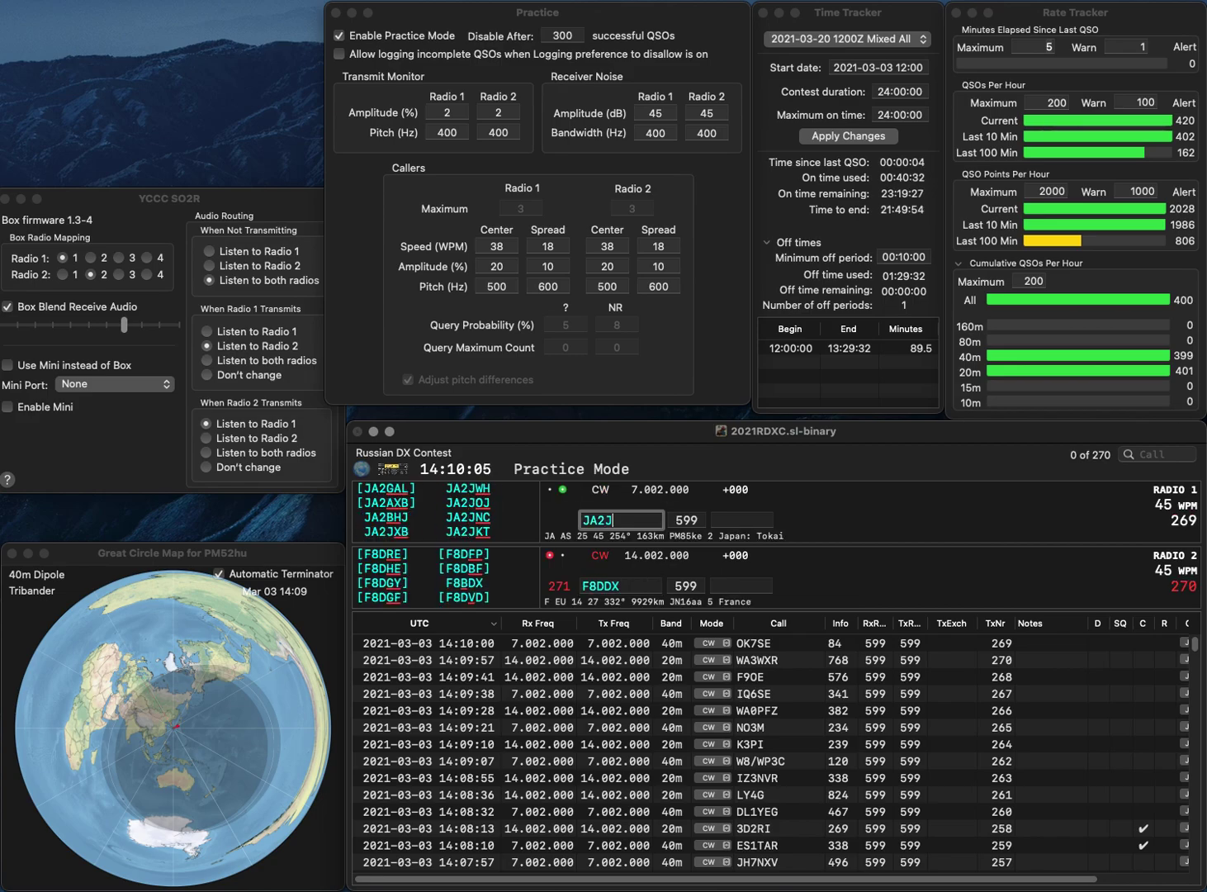
{"action": "type", "text": "NC/1"}
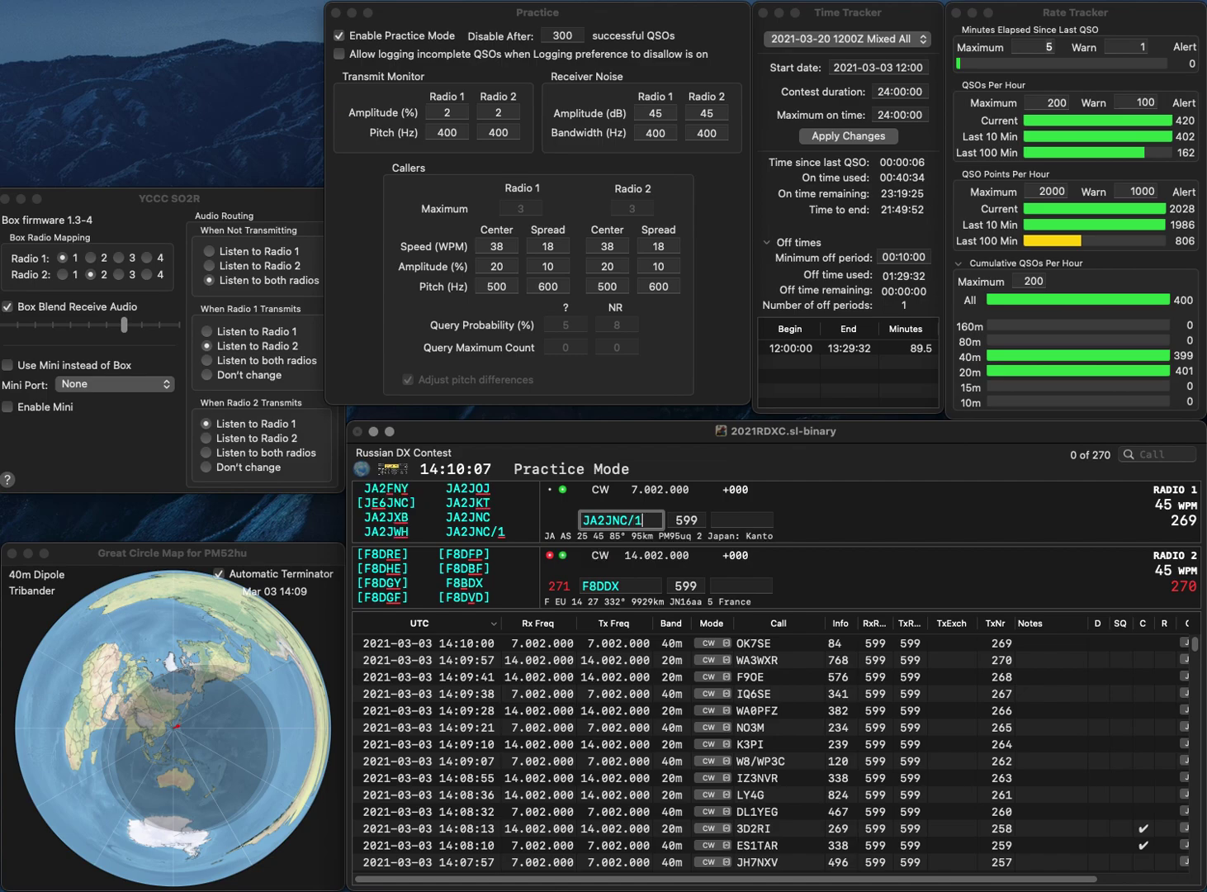
{"action": "key", "text": "Return"}
{"action": "key", "text": "Left"}
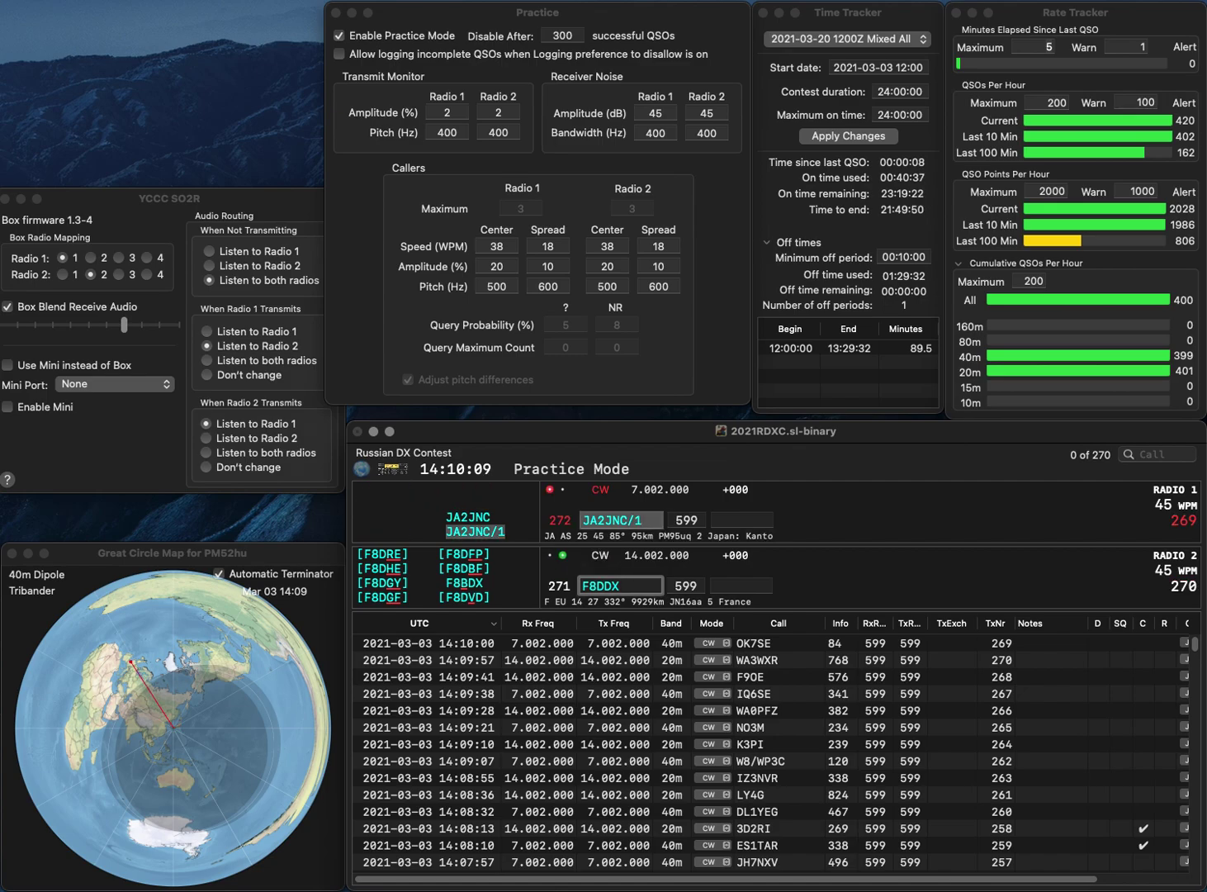
{"action": "key", "text": "BackSpace"}
{"action": "type", "text": "B"}
{"action": "key", "text": "Return"}
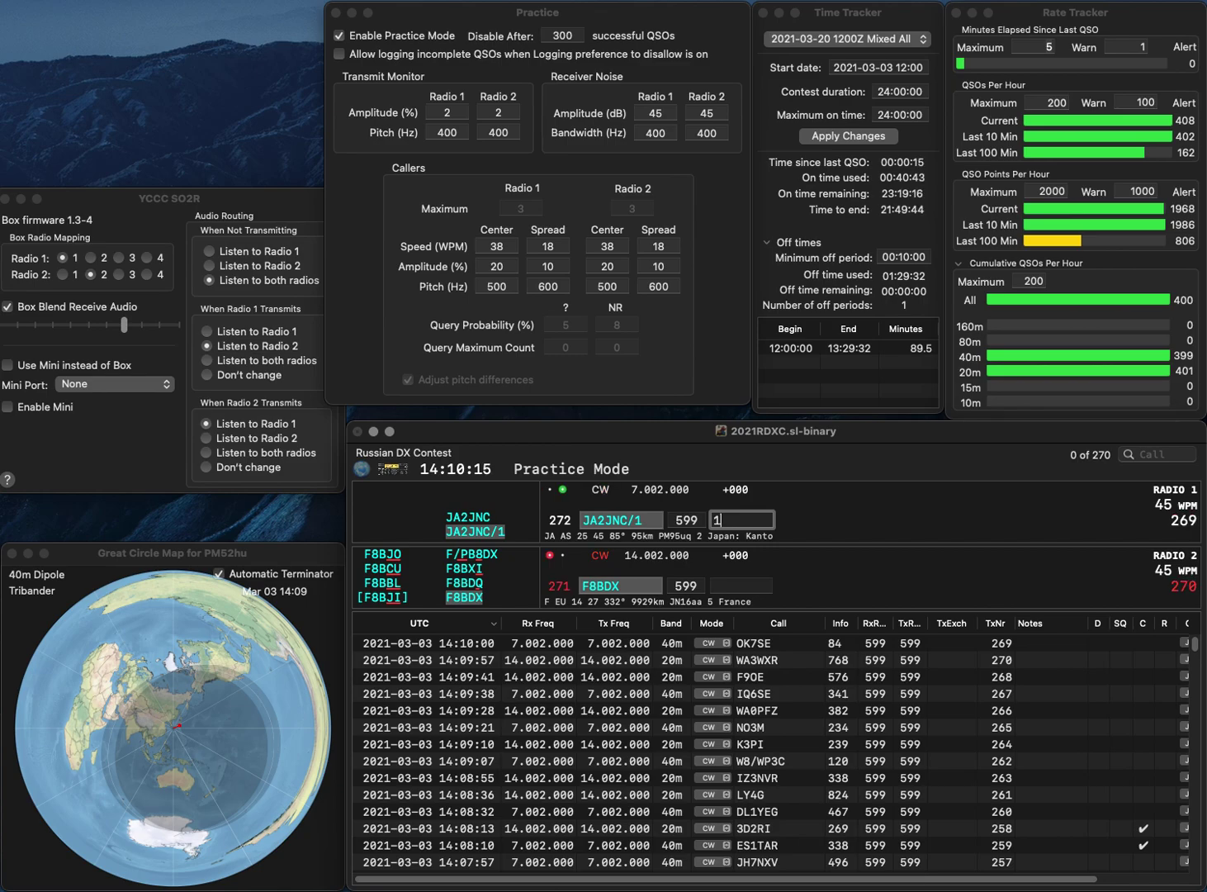
Log JA2JNC/1 on Radio 1 with exchange 128 and F8BDX on Radio 2 with exchange 517
{"action": "type", "text": "28"}
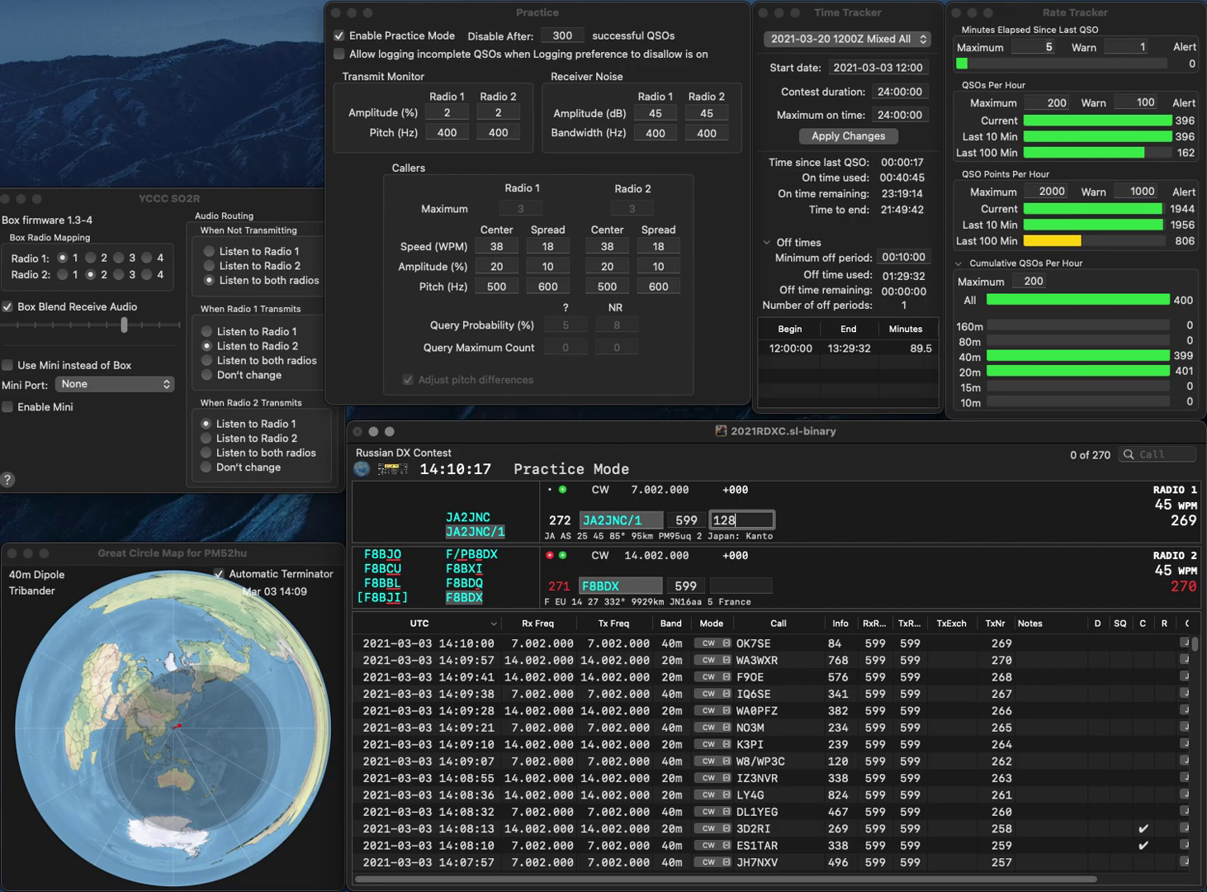
{"action": "key", "text": "Return"}
{"action": "type", "text": "517"}
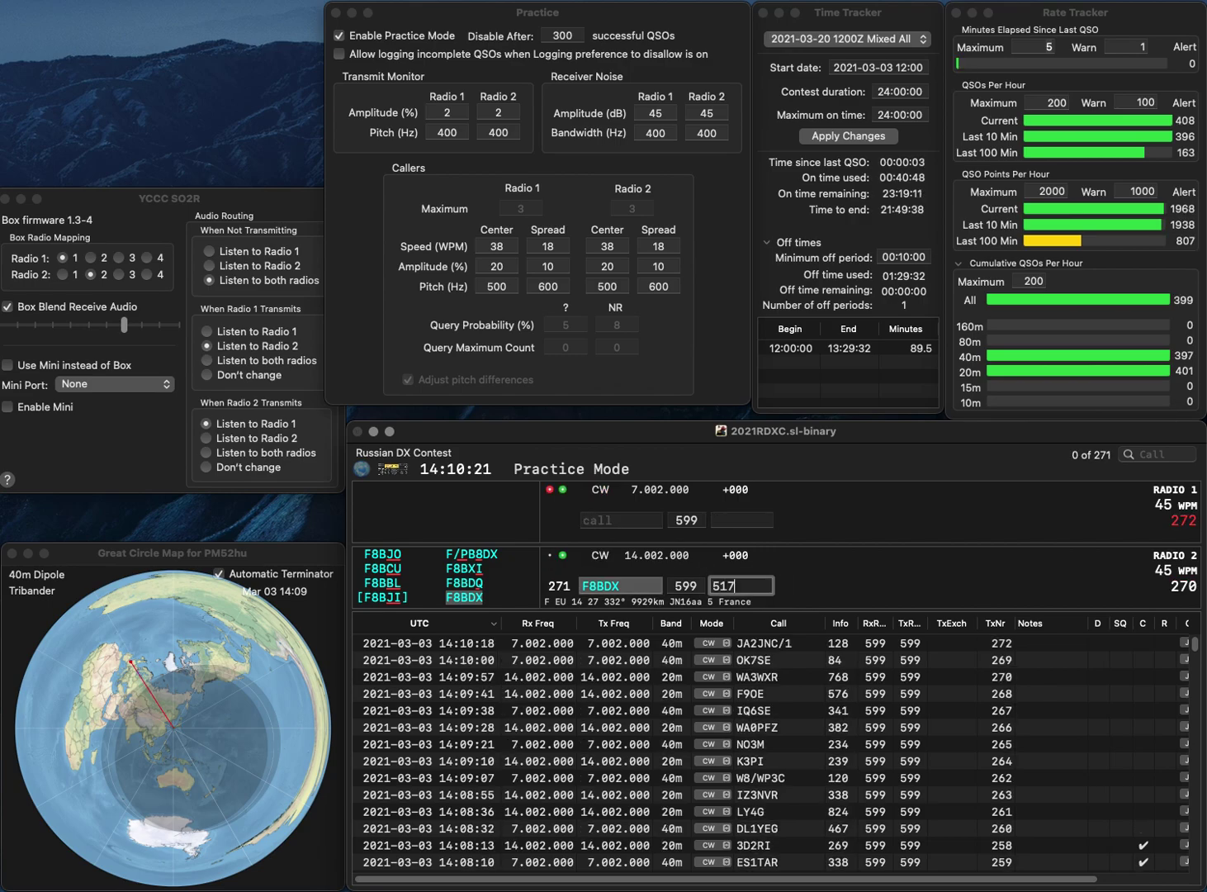
{"action": "key", "text": "Return"}
Enter the partial call VMO on Radio 1 and the call KE1B on Radio 2, and send to each
{"action": "type", "text": "VMO"}
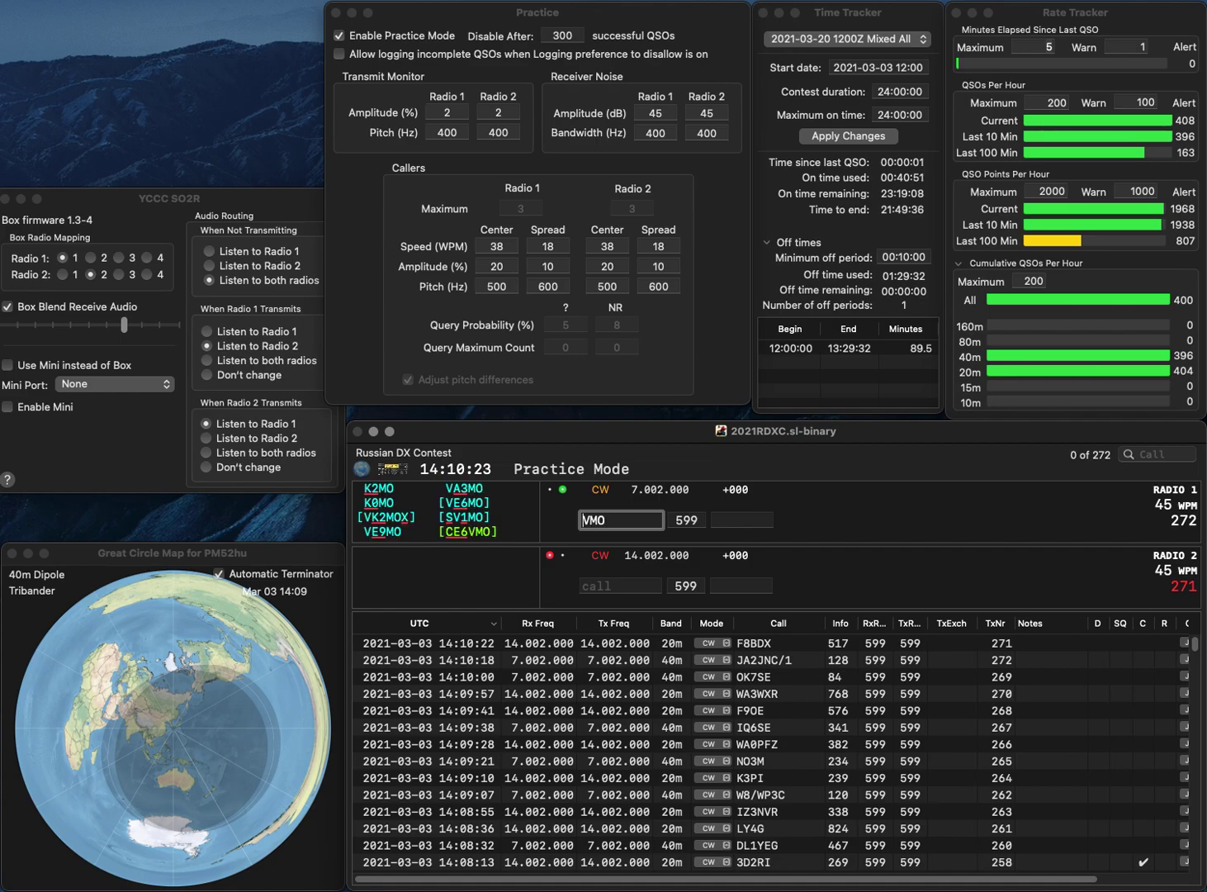
{"action": "key", "text": "Return"}
{"action": "type", "text": "KE1B"}
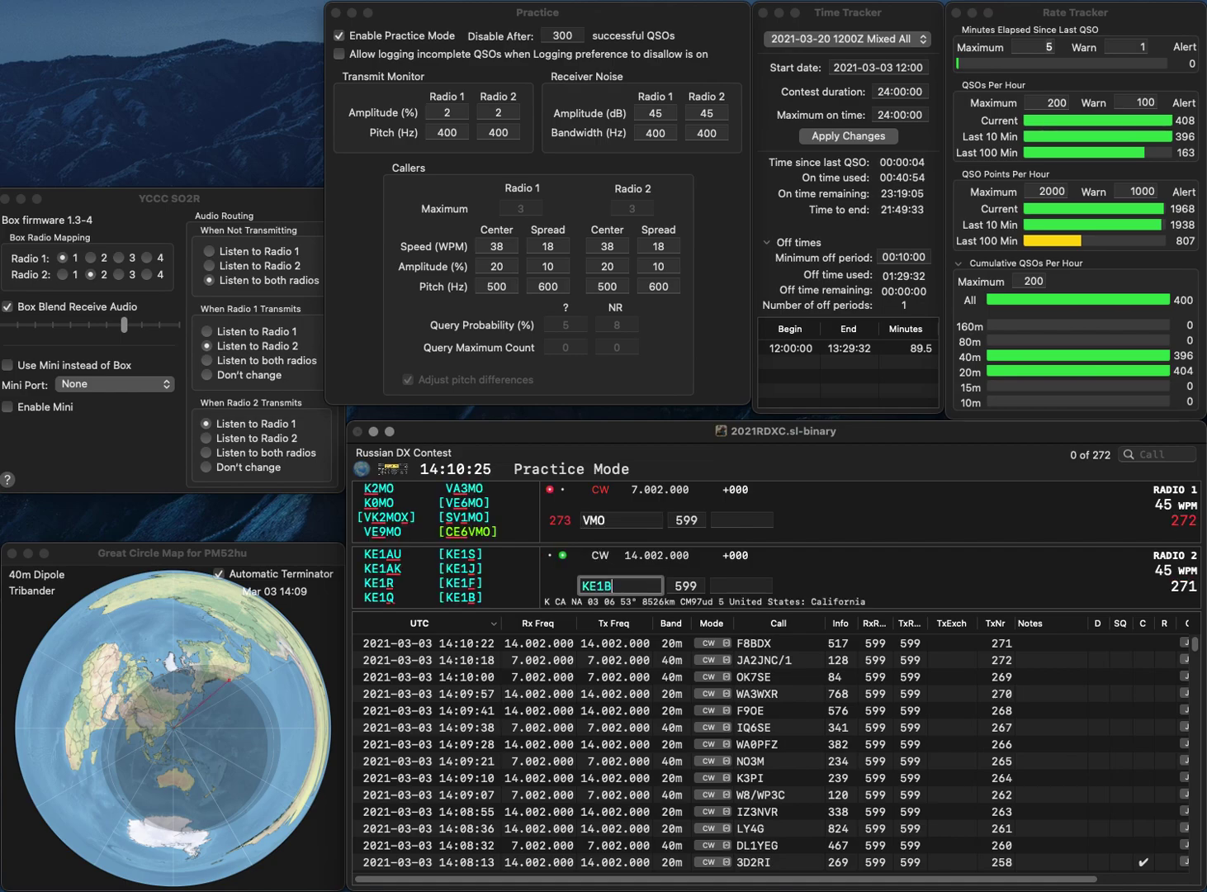
{"action": "key", "text": "Return"}
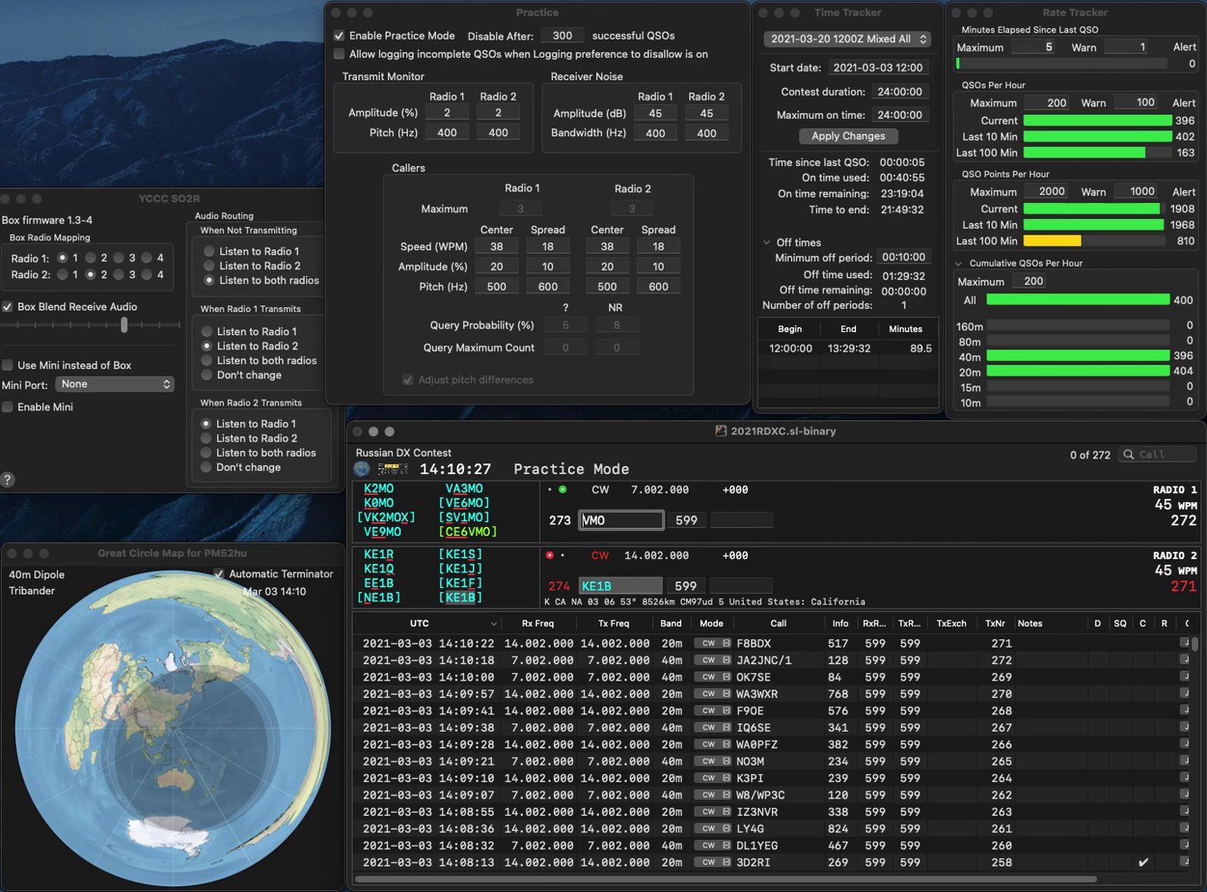
Complete the partial Radio 1 call as CE6VMO and send to it again
{"action": "type", "text": "CE6"}
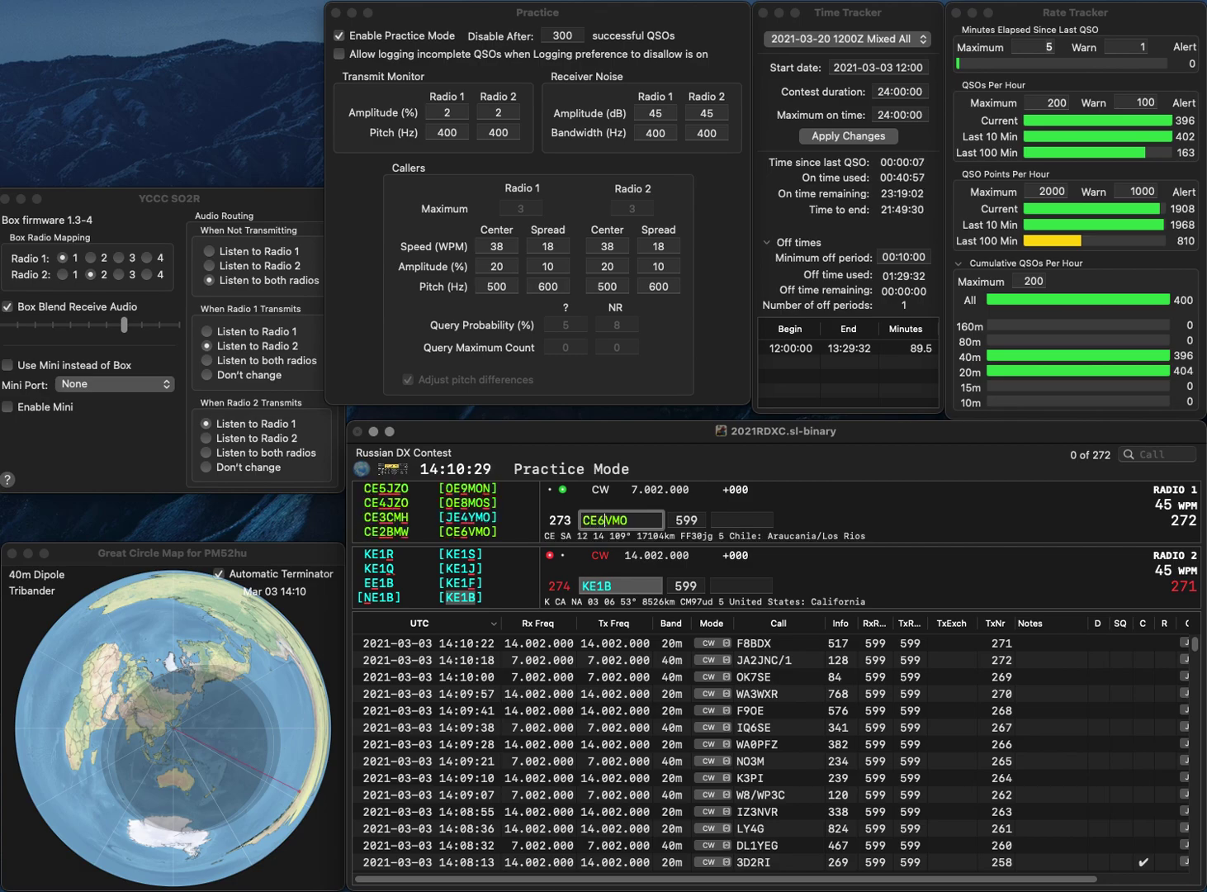
{"action": "key", "text": "Return"}
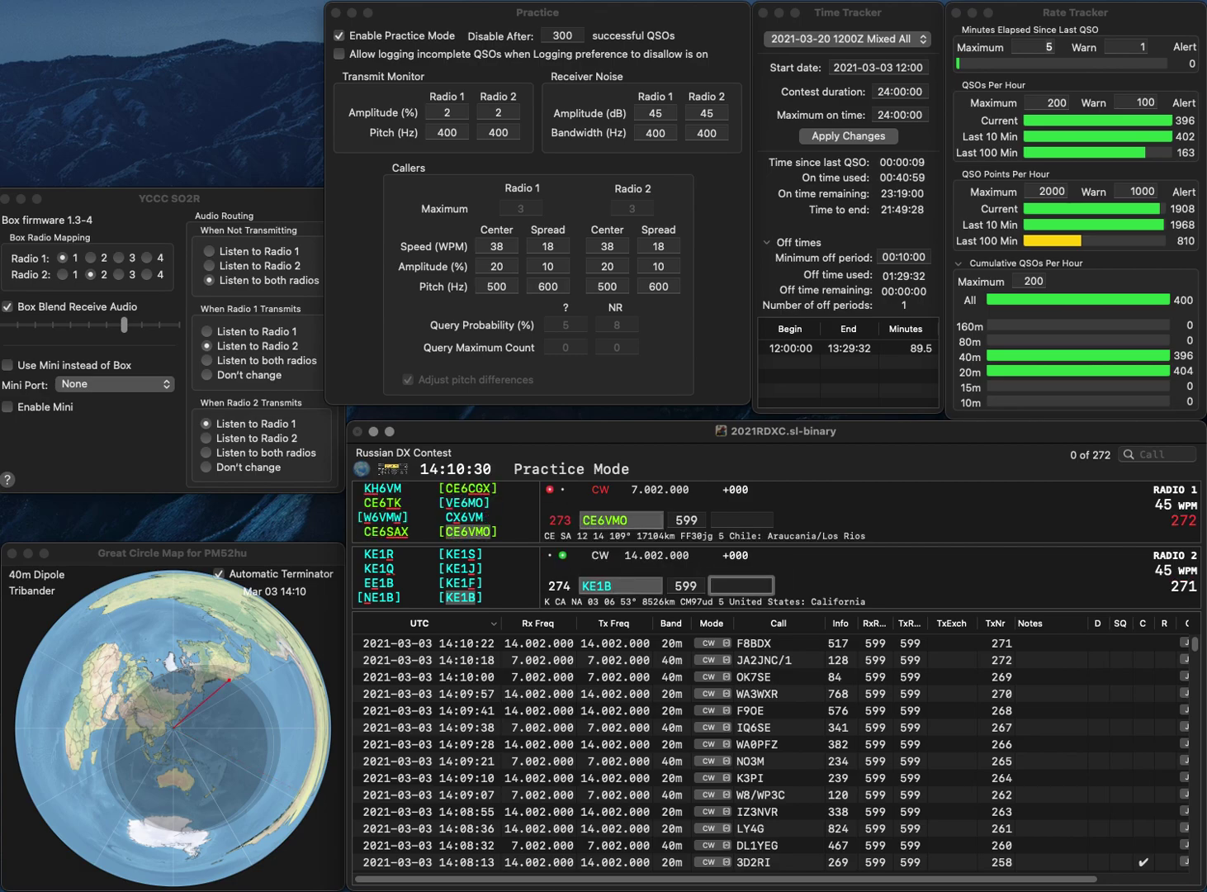
{"action": "type", "text": "597"}
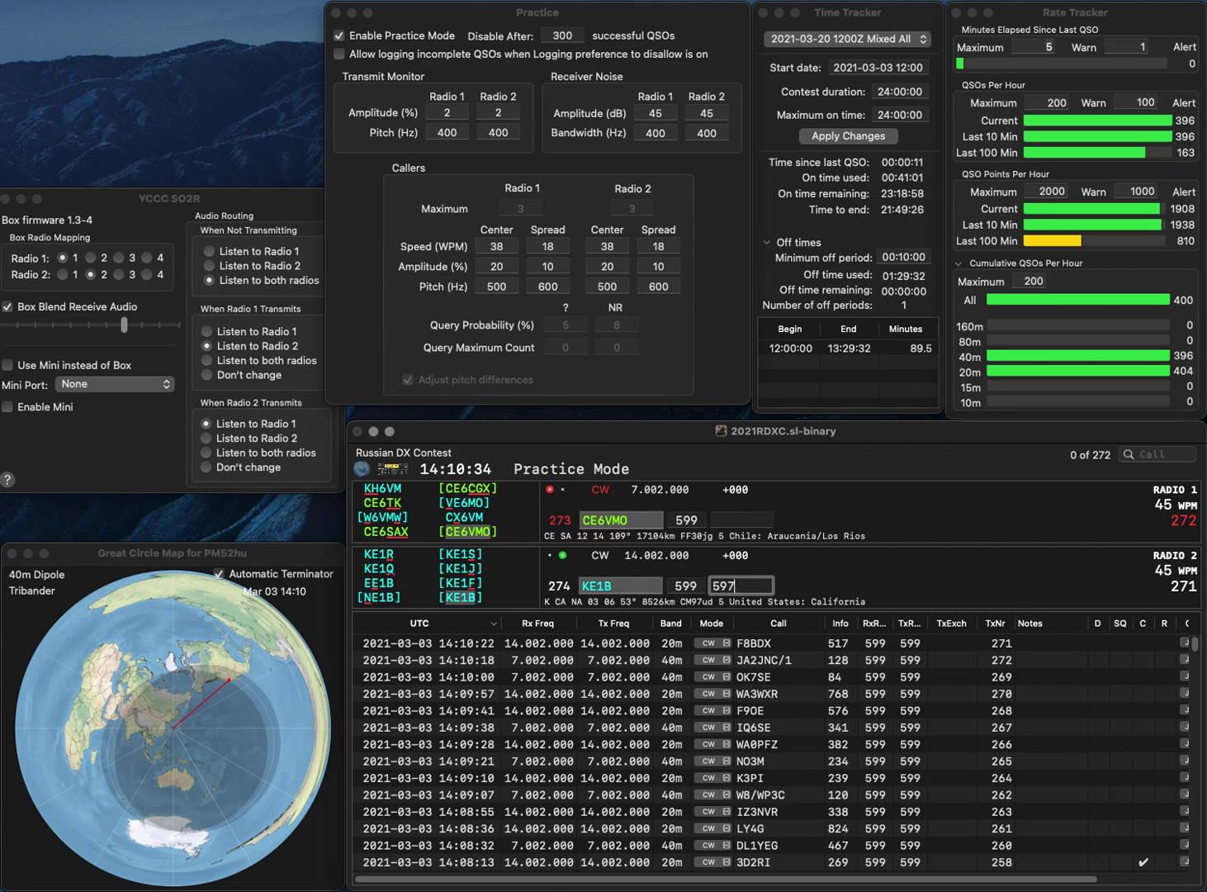
{"action": "key", "text": "Return"}
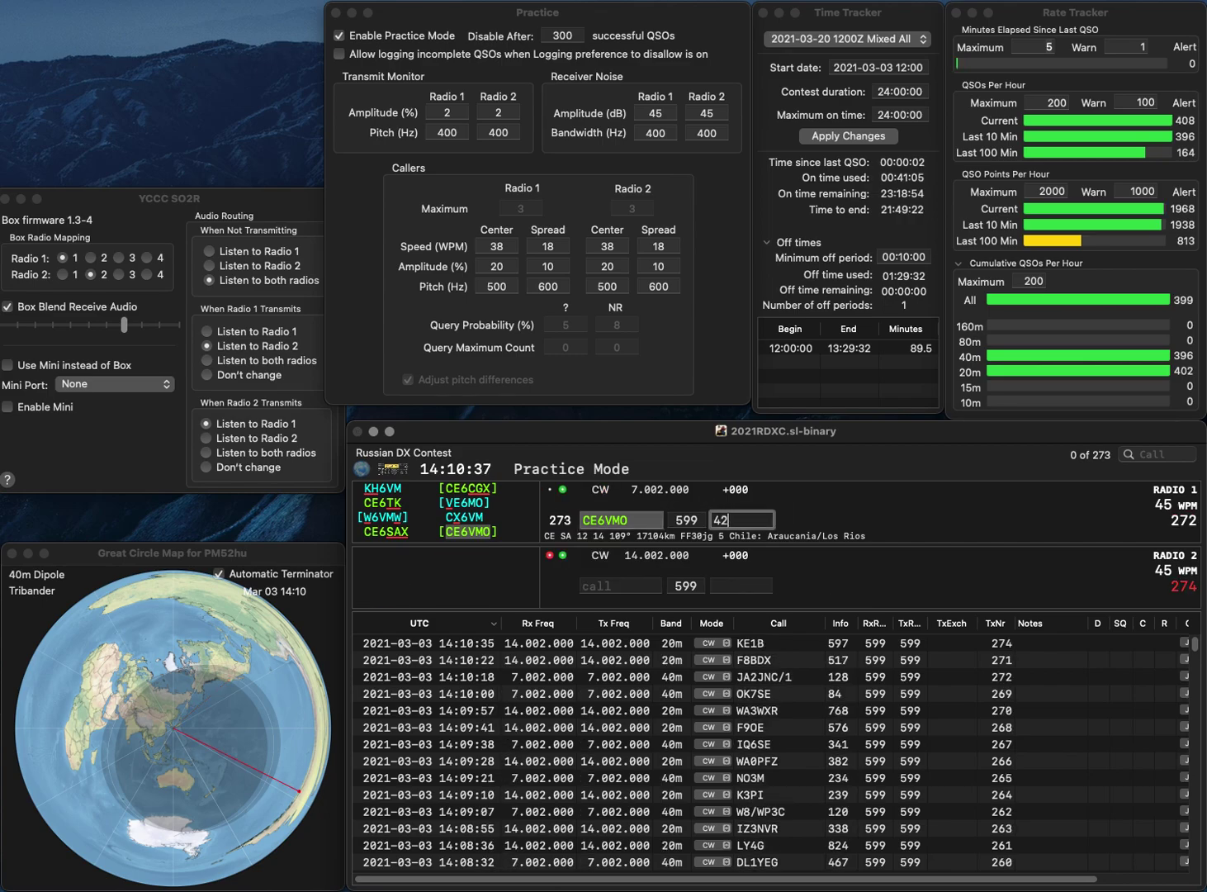
{"action": "key", "text": "Return"}
{"action": "type", "text": "KK7F"}
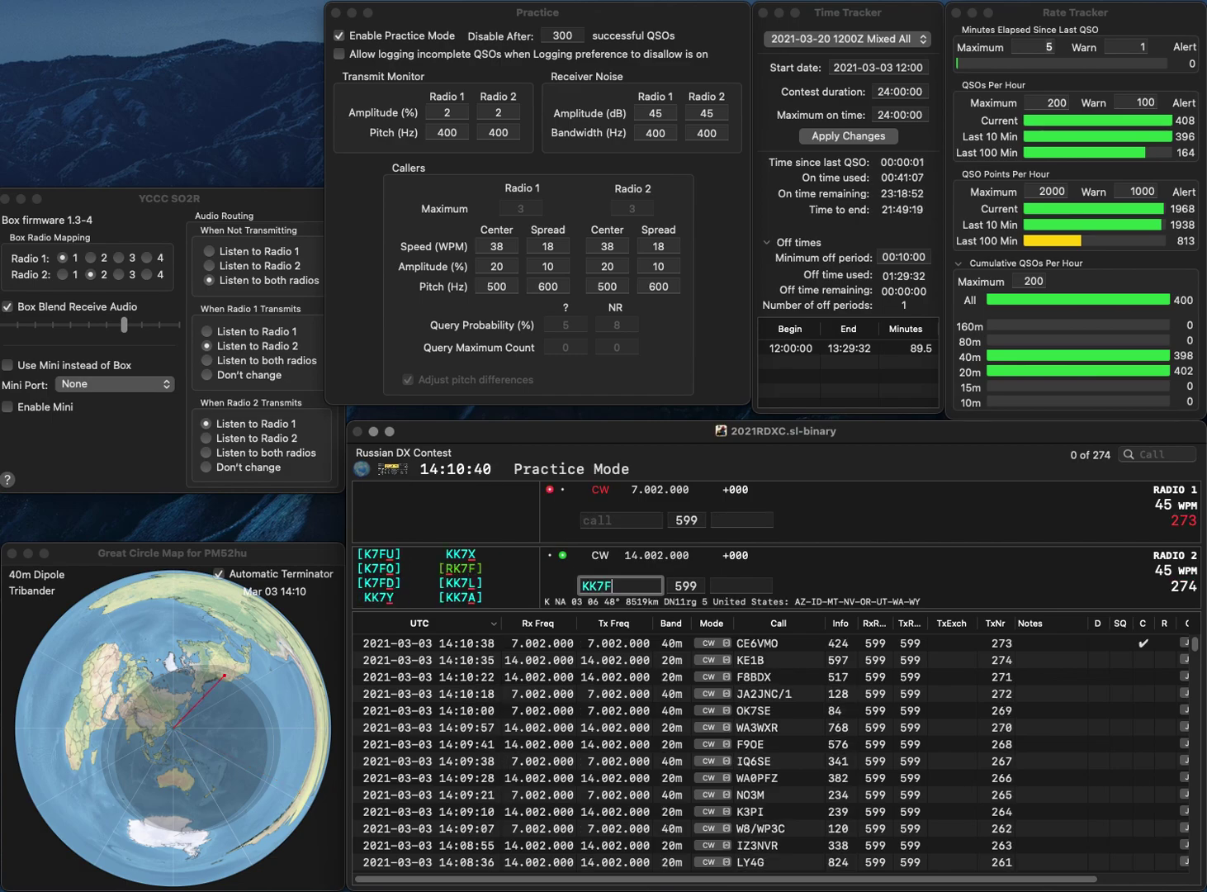
{"action": "key", "text": "BackSpace"}
{"action": "type", "text": "VL"}
{"action": "key", "text": "Return"}
{"action": "type", "text": "M"}
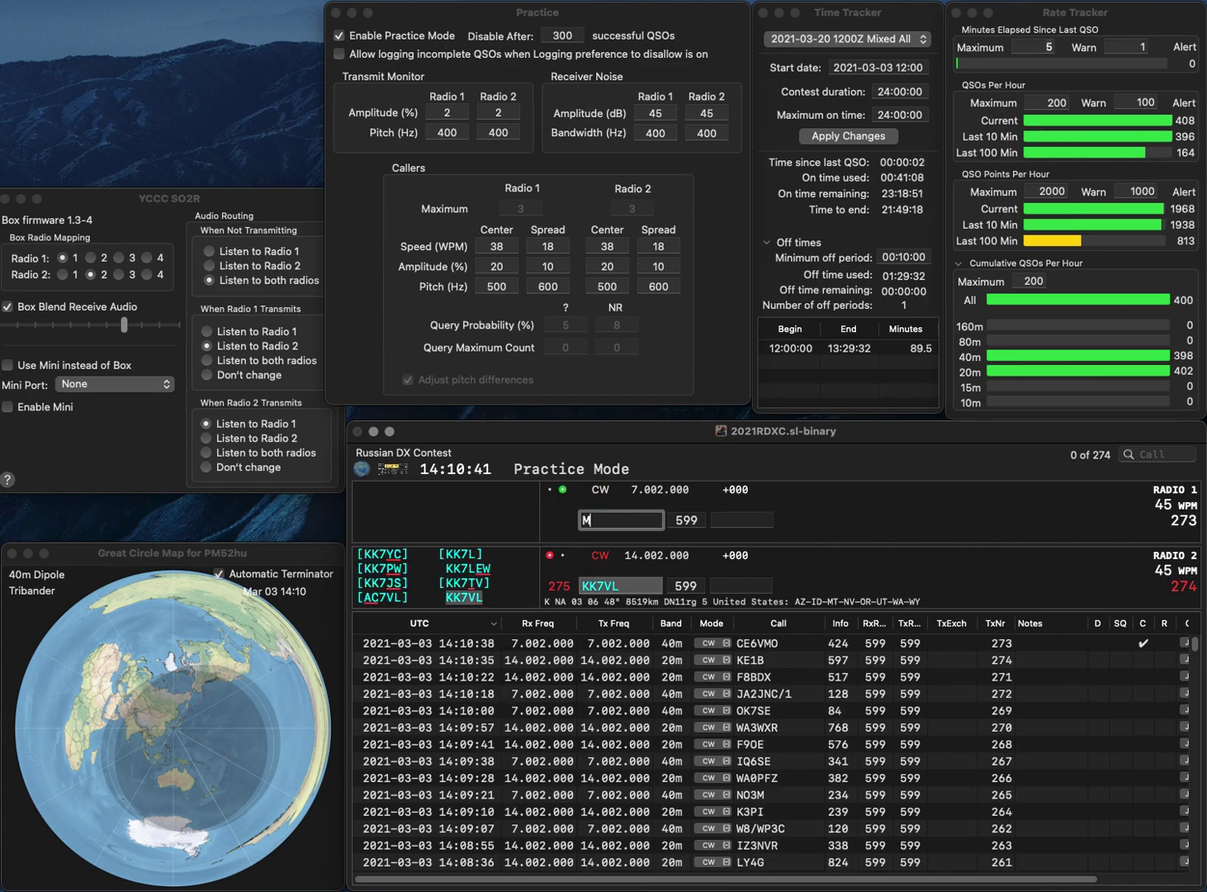
{"action": "type", "text": "1PTR"}
{"action": "key", "text": "Return"}
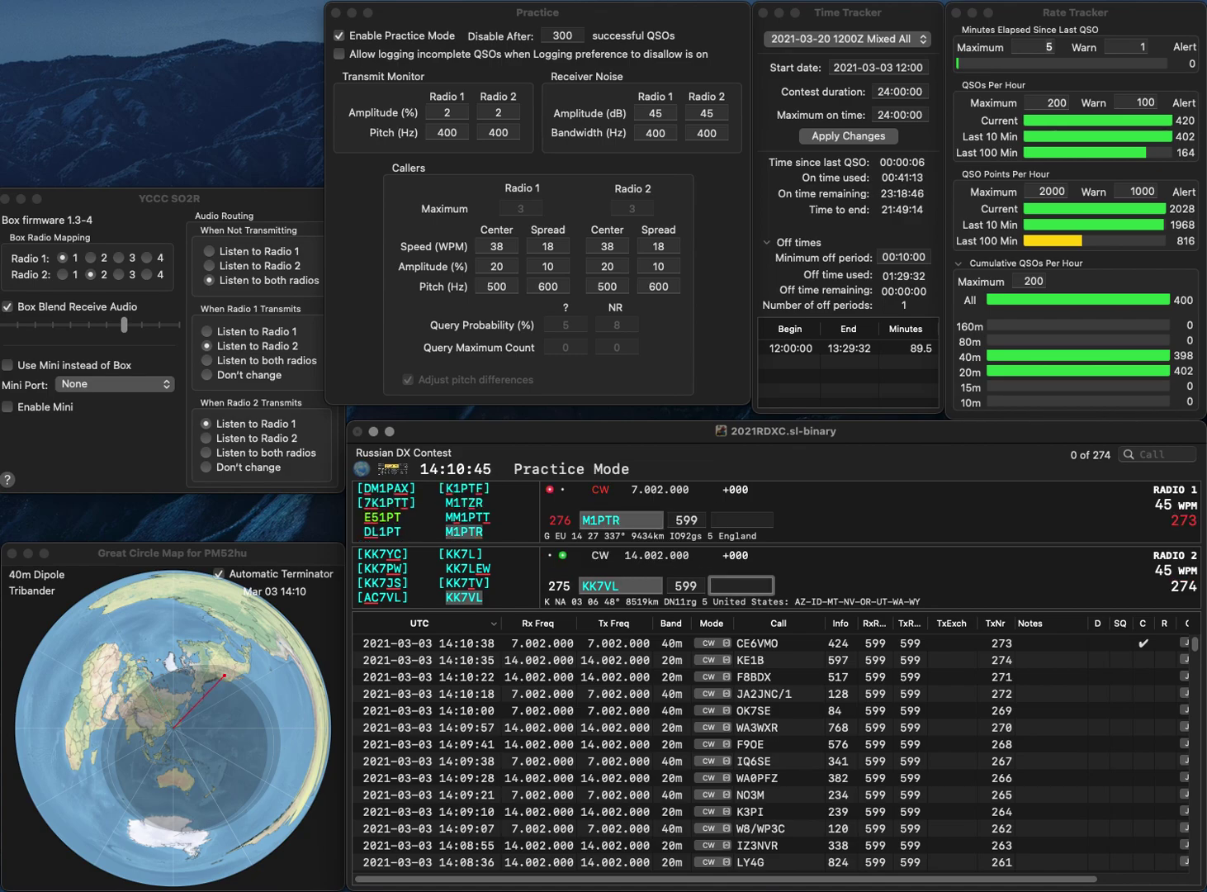
Log KK7VL on Radio 2 with exchange 886 and M1PTR on Radio 1 with exchange 77
{"action": "type", "text": "886"}
{"action": "key", "text": "Return"}
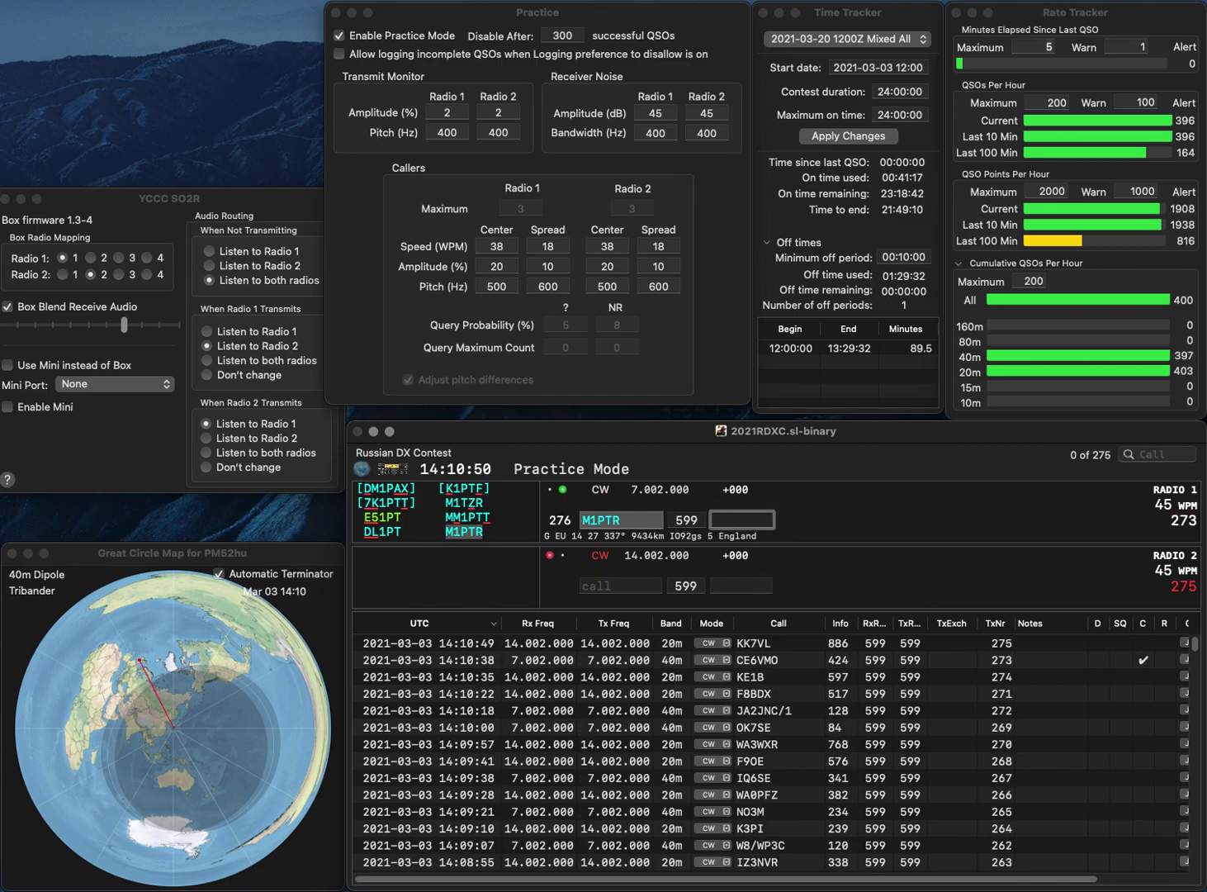
{"action": "type", "text": "7"}
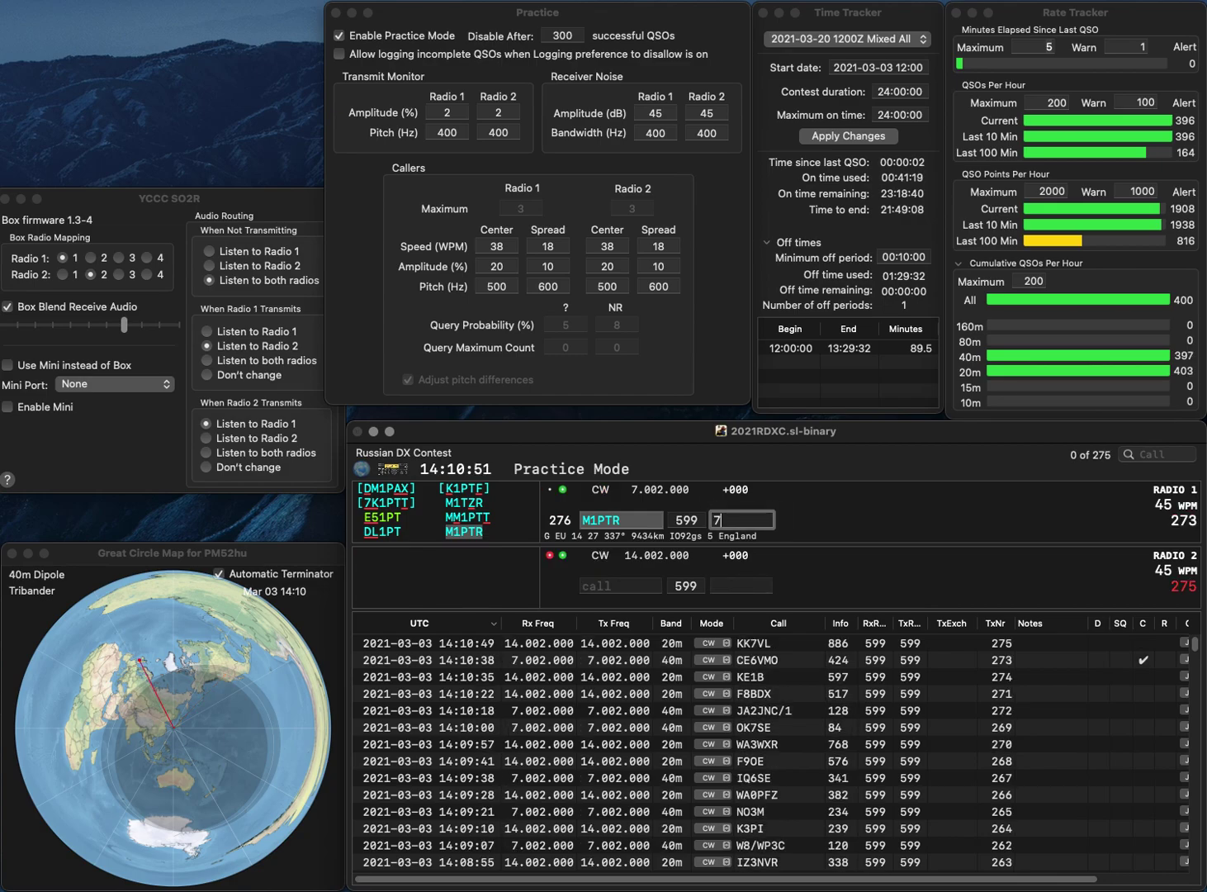
{"action": "type", "text": "7"}
{"action": "key", "text": "Return"}
{"action": "type", "text": "2YR"}
{"action": "key", "text": "Home"}
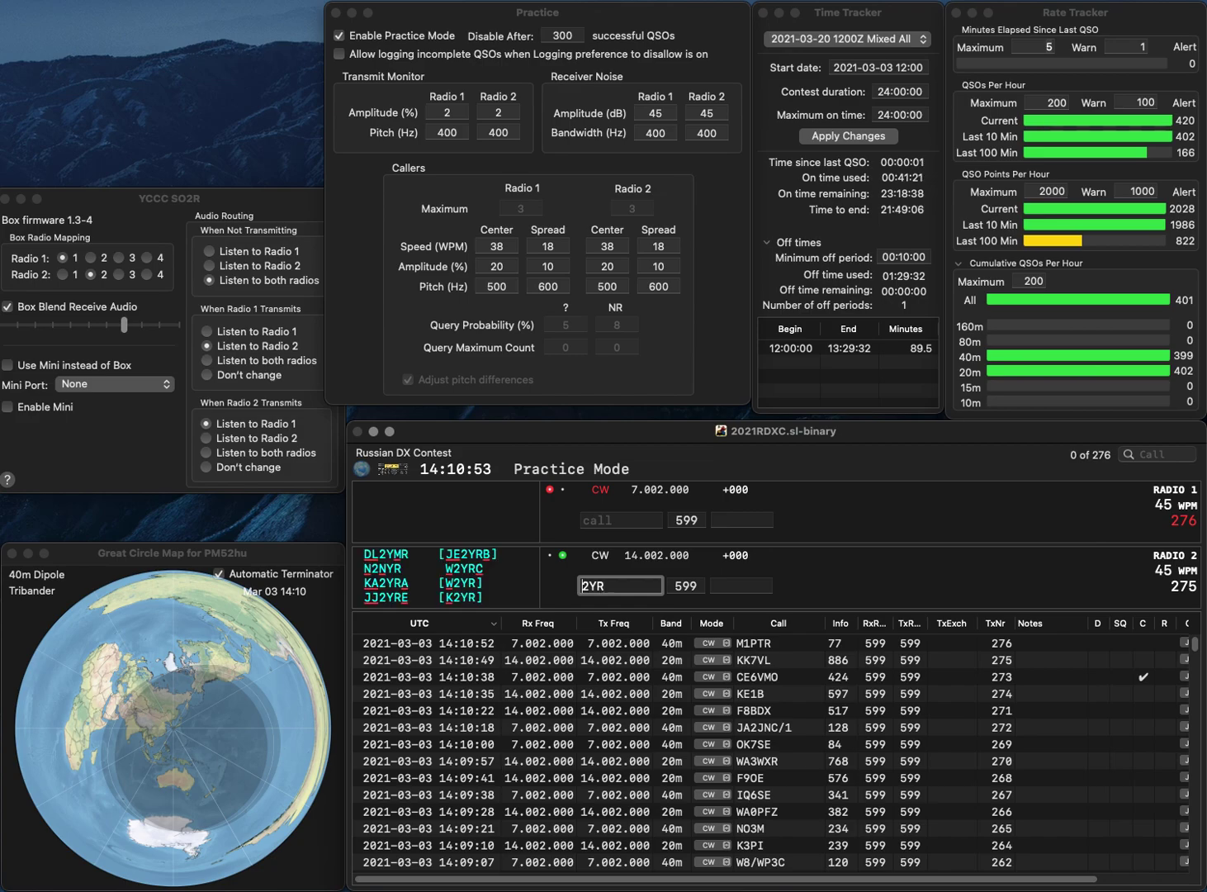
{"action": "type", "text": "W"}
{"action": "key", "text": "Return"}
{"action": "type", "text": "VE6EX"}
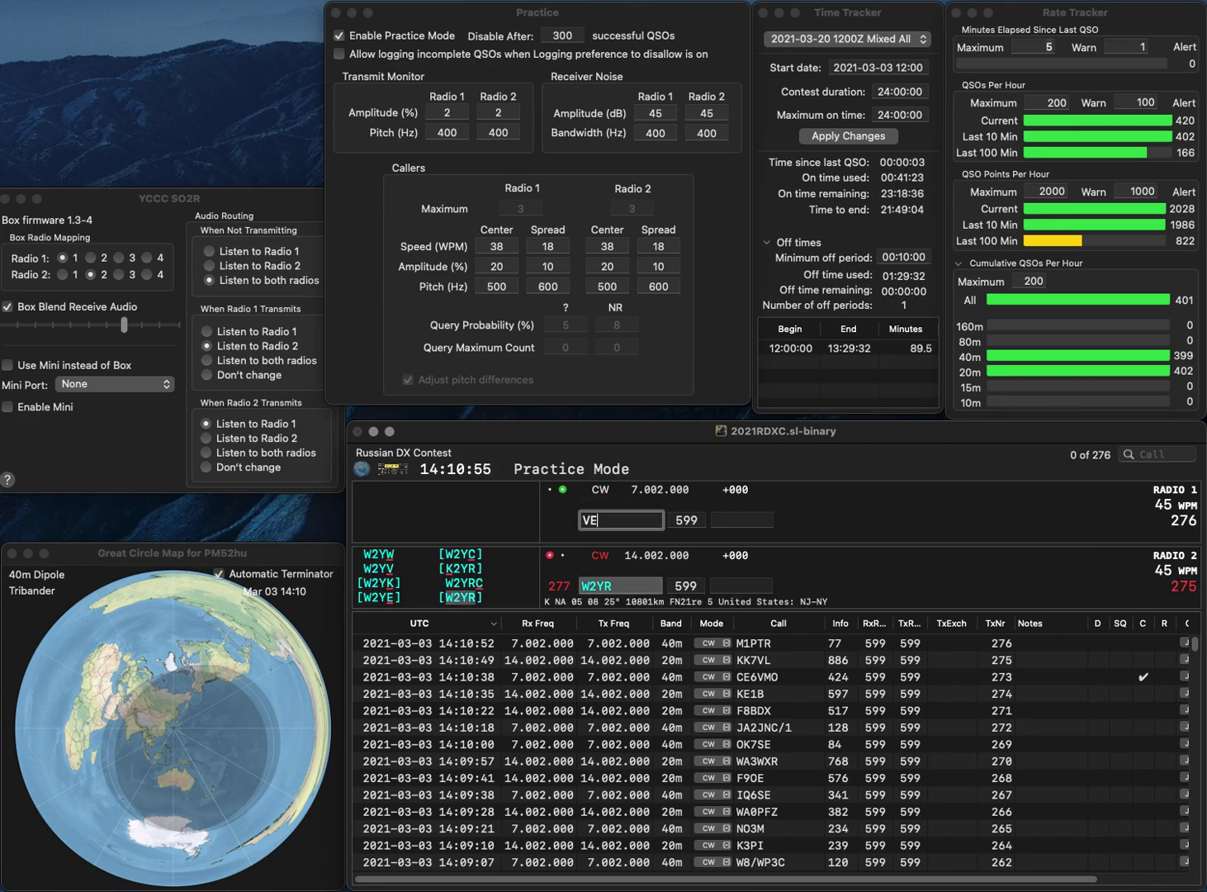
{"action": "key", "text": "Return"}
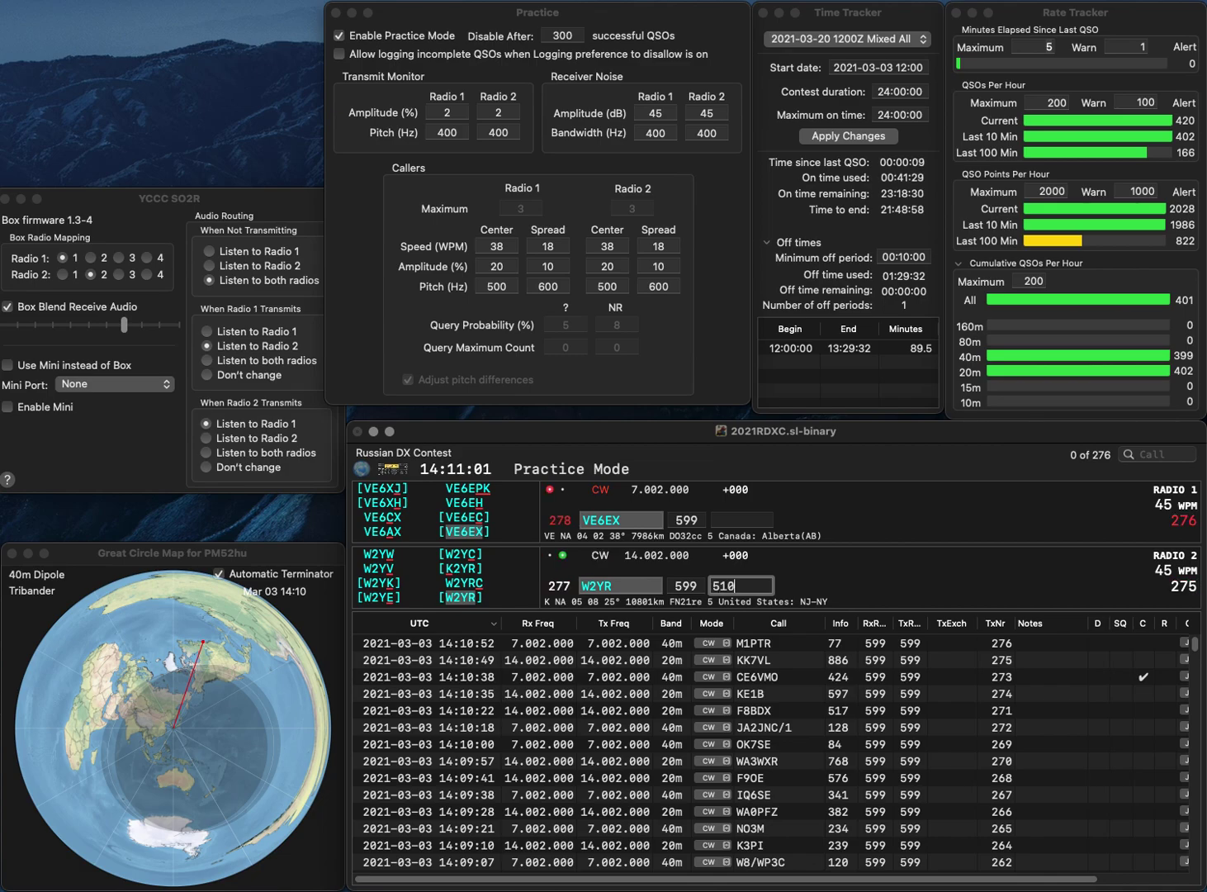
{"action": "type", "text": "510"}
{"action": "key", "text": "Return"}
{"action": "type", "text": "369"}
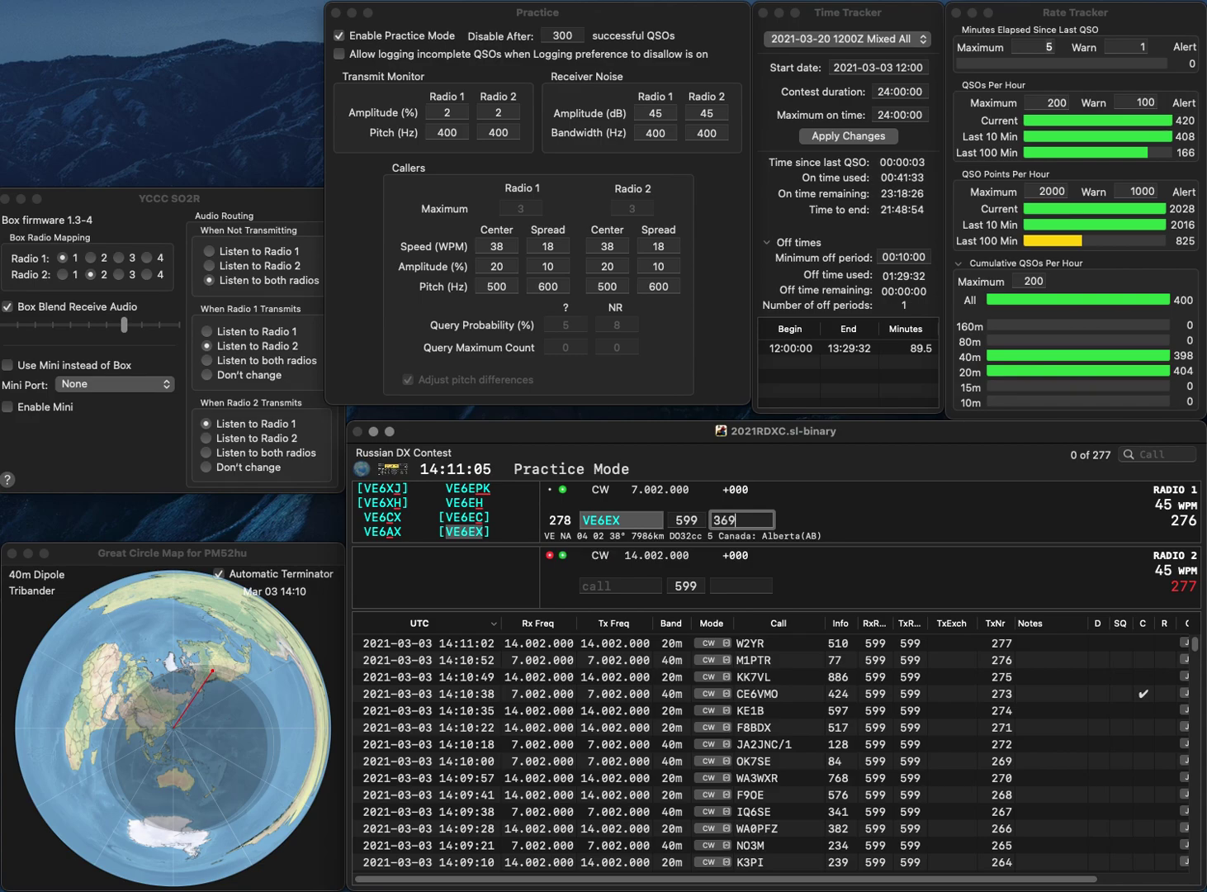
{"action": "key", "text": "Return"}
{"action": "type", "text": "US"}
{"action": "key", "text": "Home"}
{"action": "type", "text": "N6"}
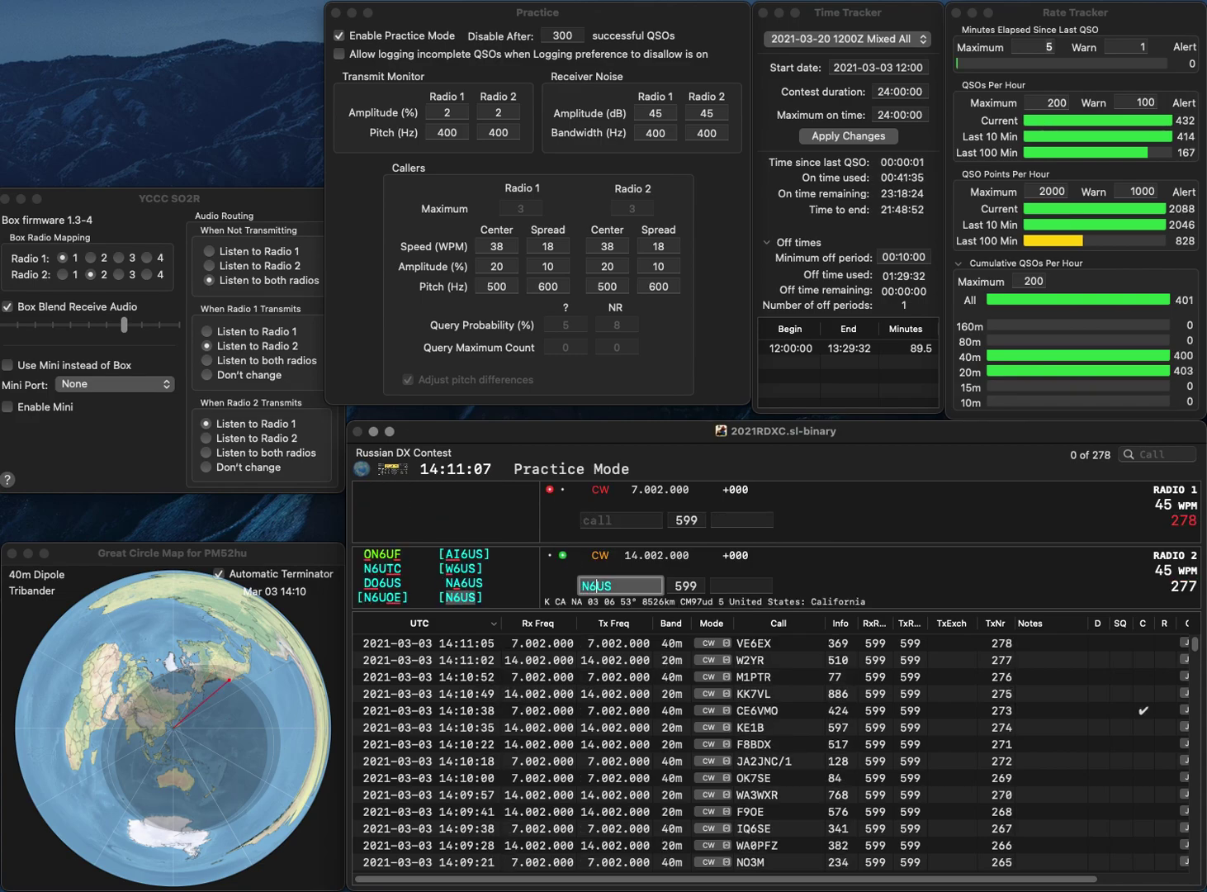
{"action": "key", "text": "Return"}
{"action": "type", "text": "N2"}
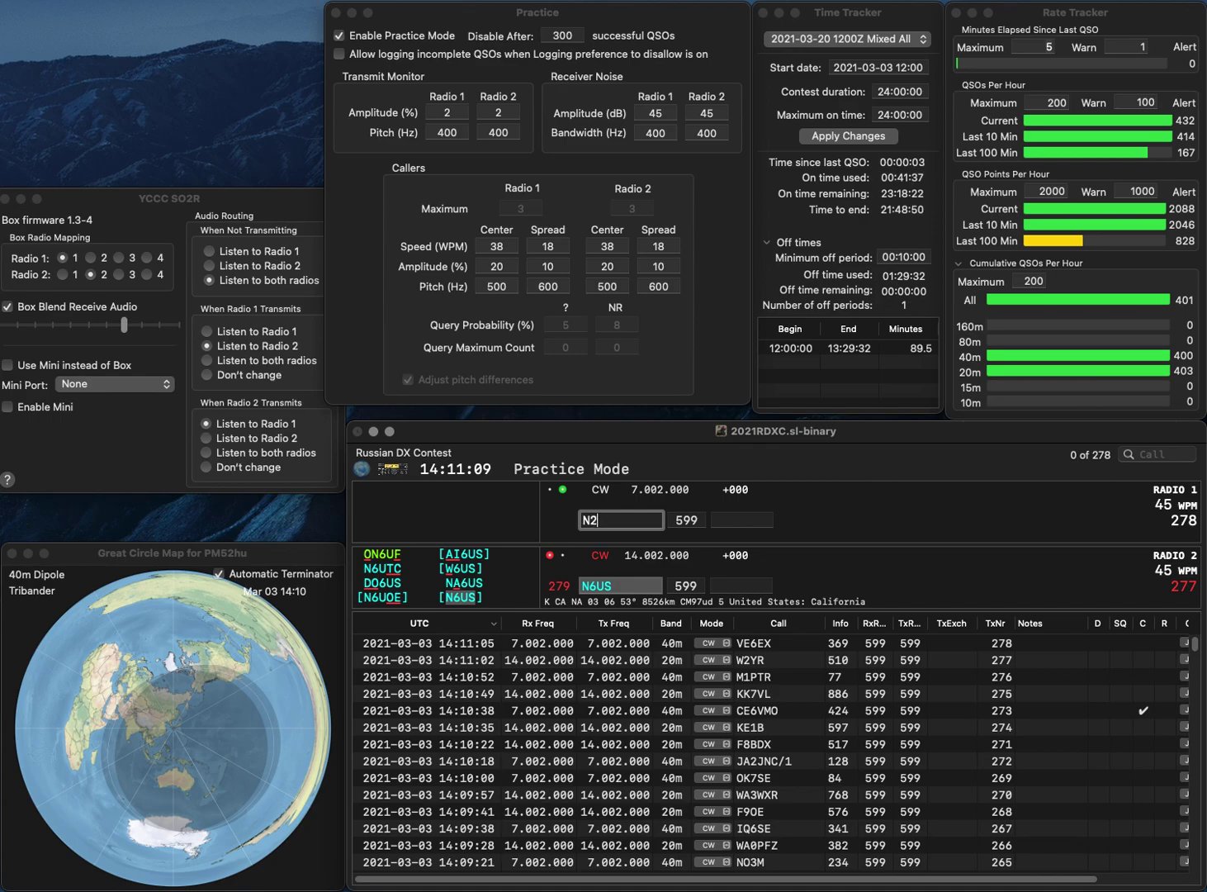
{"action": "type", "text": "NI"}
{"action": "key", "text": "Return"}
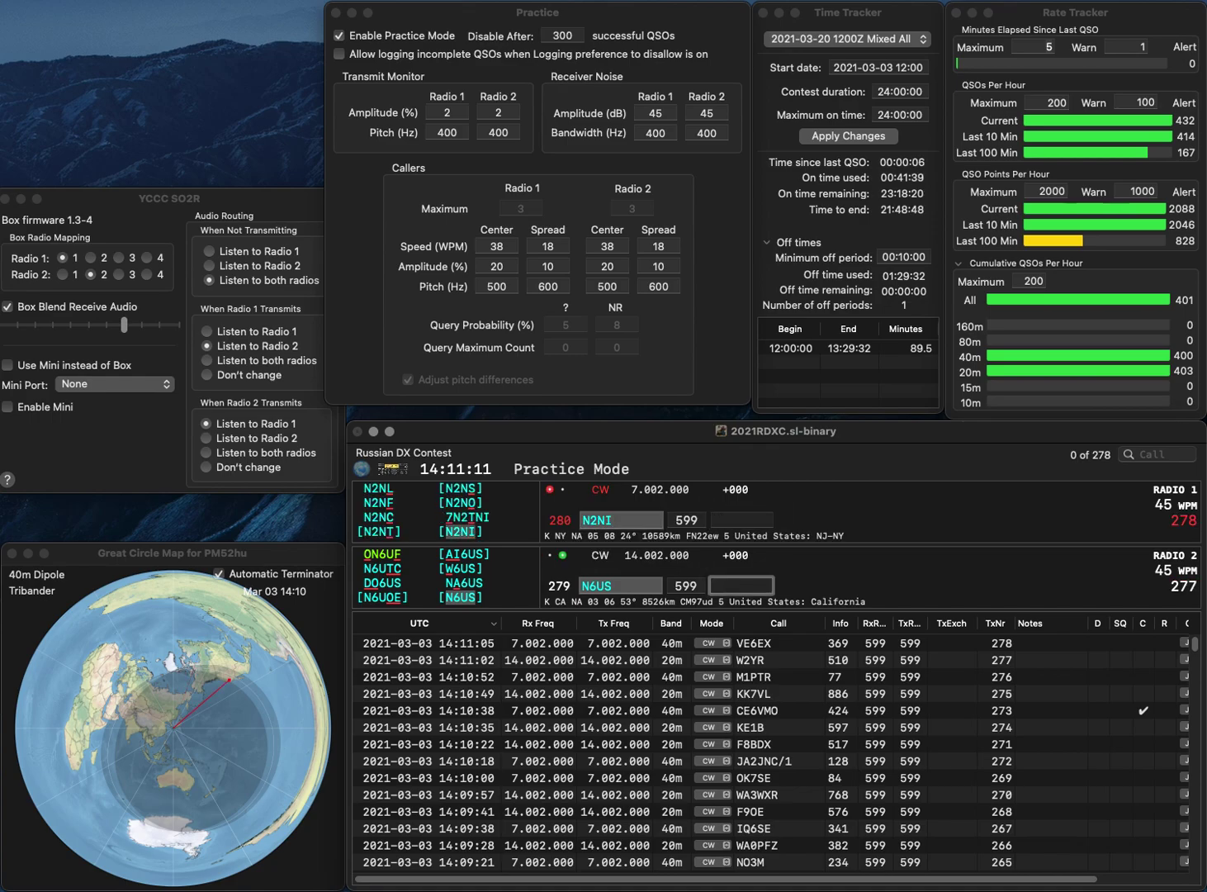
{"action": "key", "text": "shift+Tab"}
{"action": "key", "text": "Left"}
{"action": "key", "text": "Left"}
{"action": "key", "text": "BackSpace"}
{"action": "type", "text": "3"}
{"action": "key", "text": "Return"}
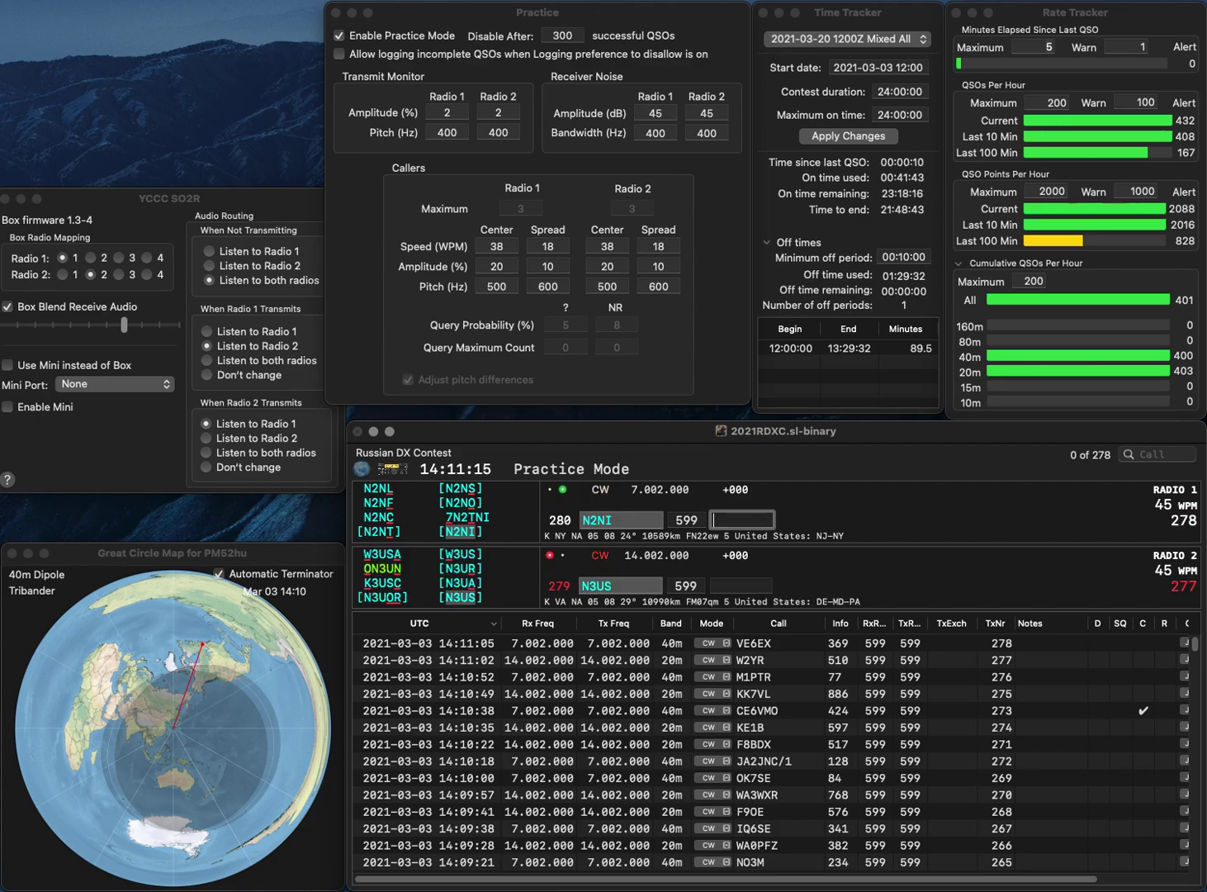
Log N2NI on Radio 1 with exchange 296
{"action": "type", "text": "296"}
{"action": "key", "text": "Return"}
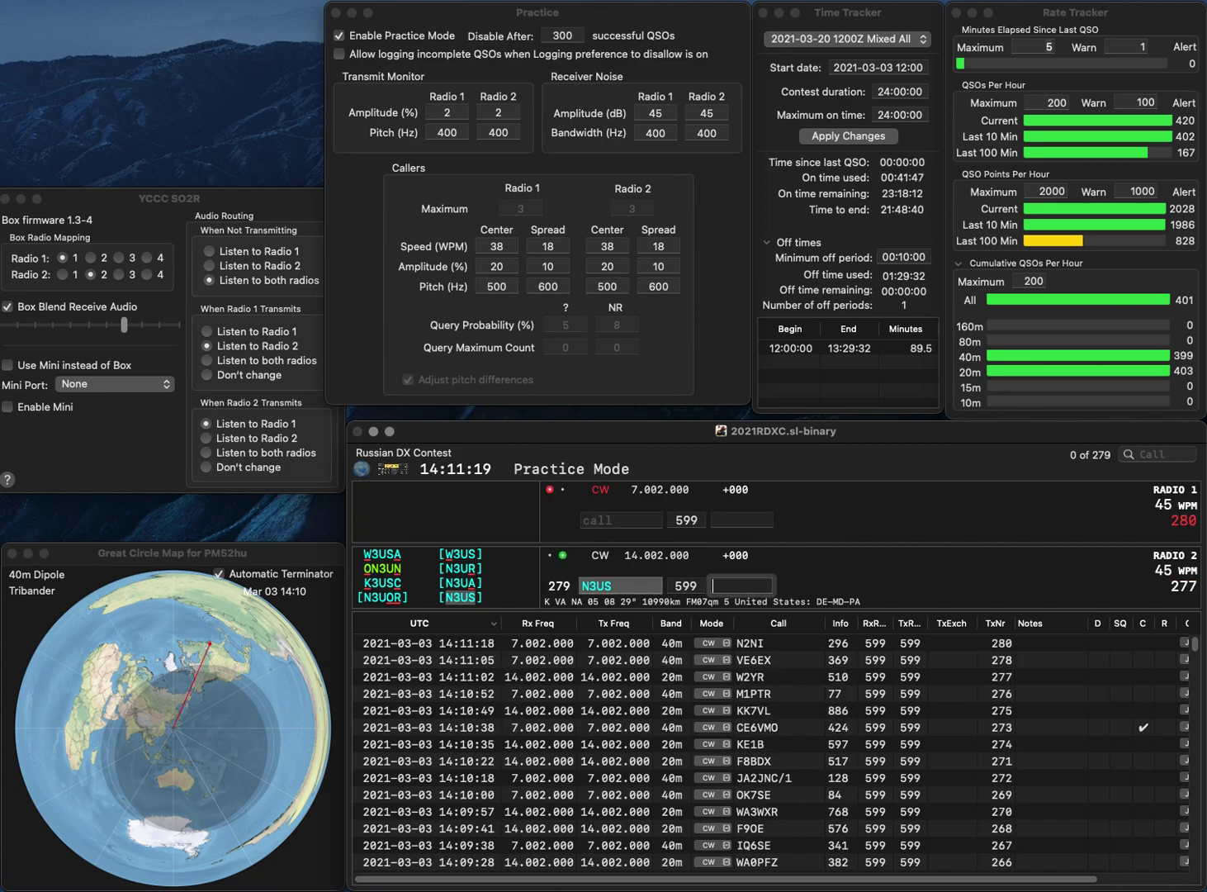
{"action": "type", "text": "61"}
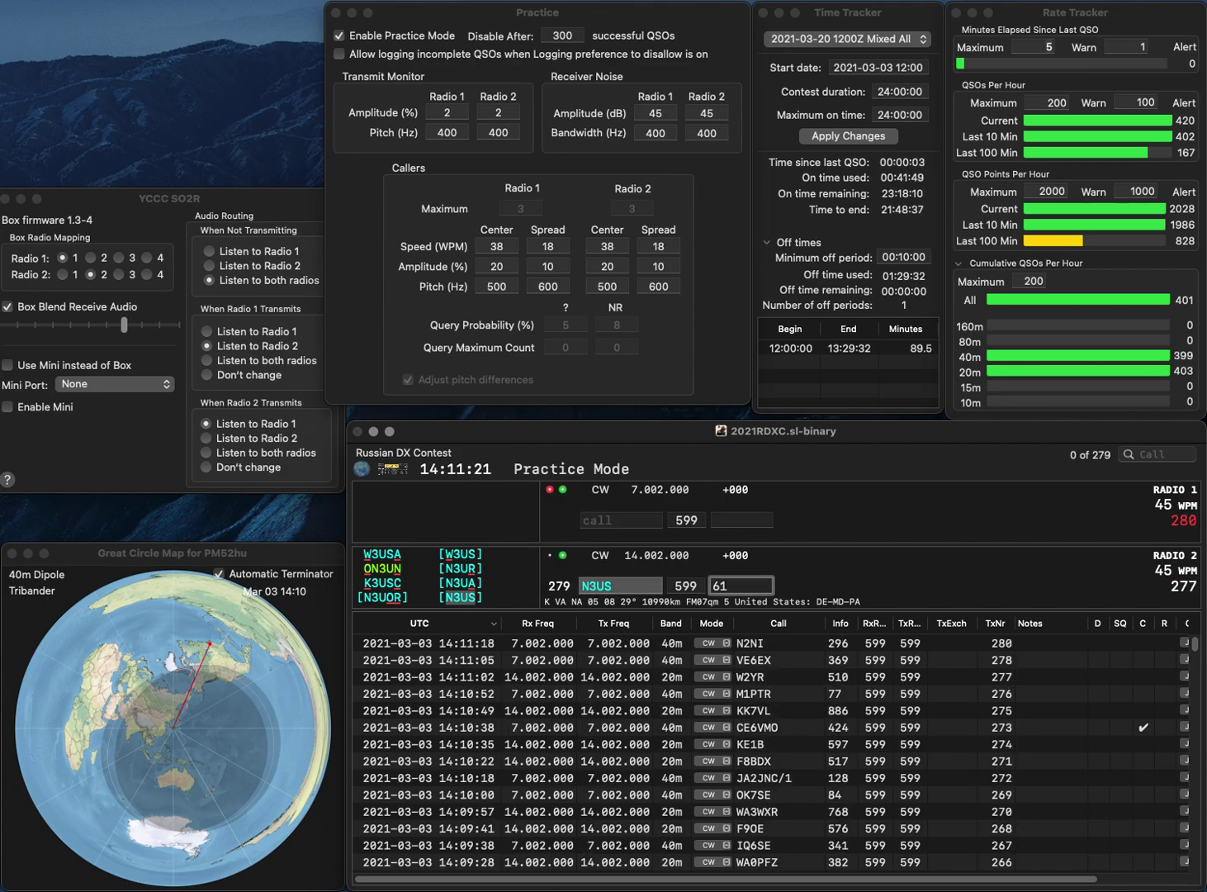
{"action": "type", "text": "5"}
{"action": "key", "text": "Return"}
Enter the call VO1NAR on Radio 1 and send to it
{"action": "type", "text": "01NAR"}
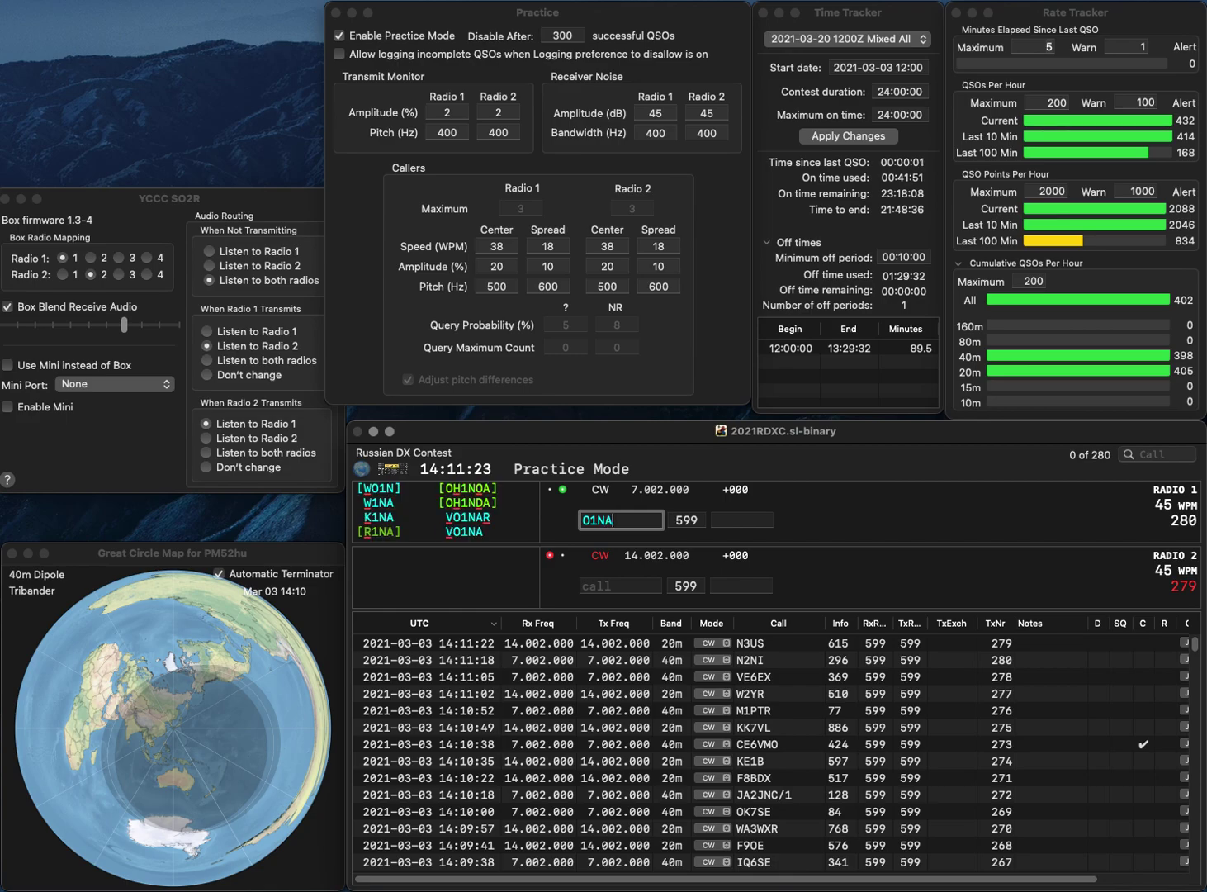
{"action": "key", "text": "Home"}
{"action": "type", "text": "Y"}
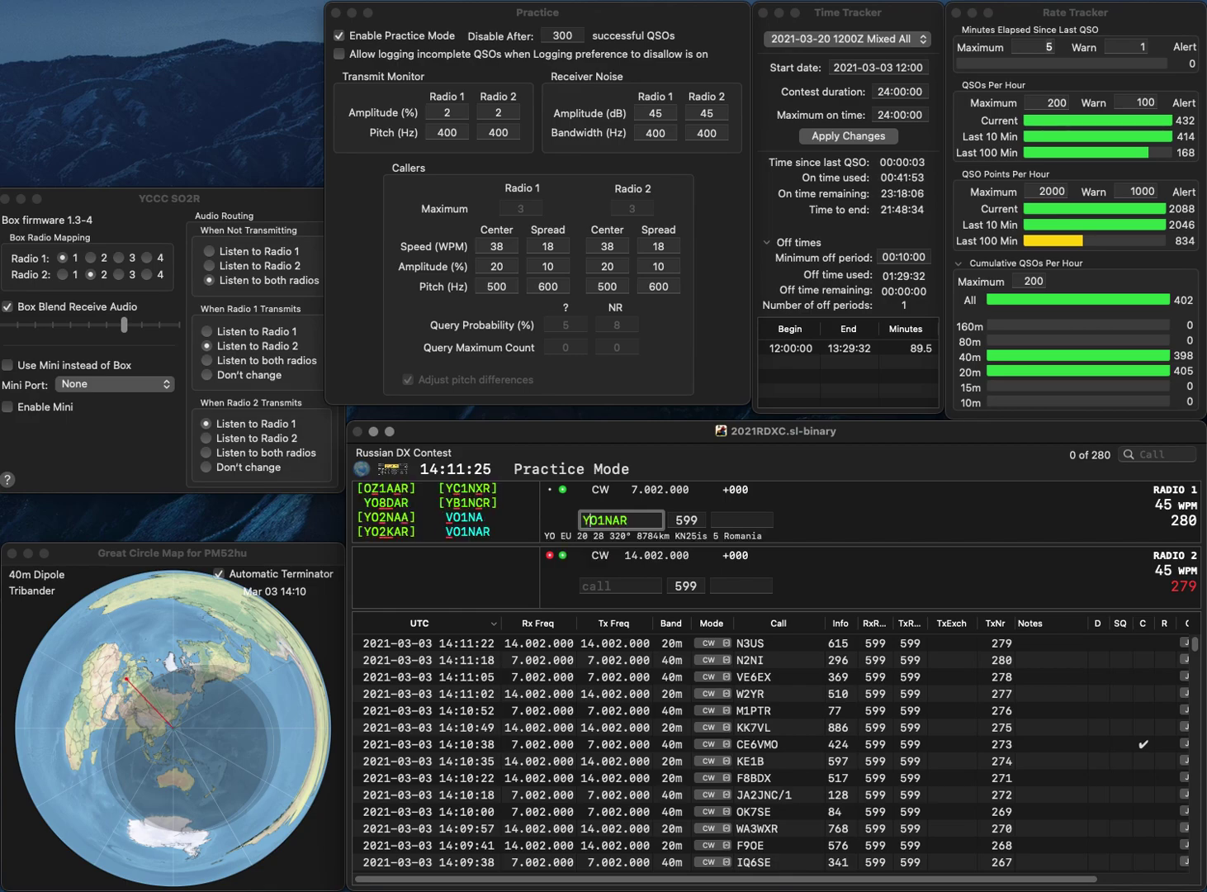
{"action": "key", "text": "BackSpace"}
{"action": "type", "text": "V"}
{"action": "key", "text": "Return"}
{"action": "type", "text": "1PX"}
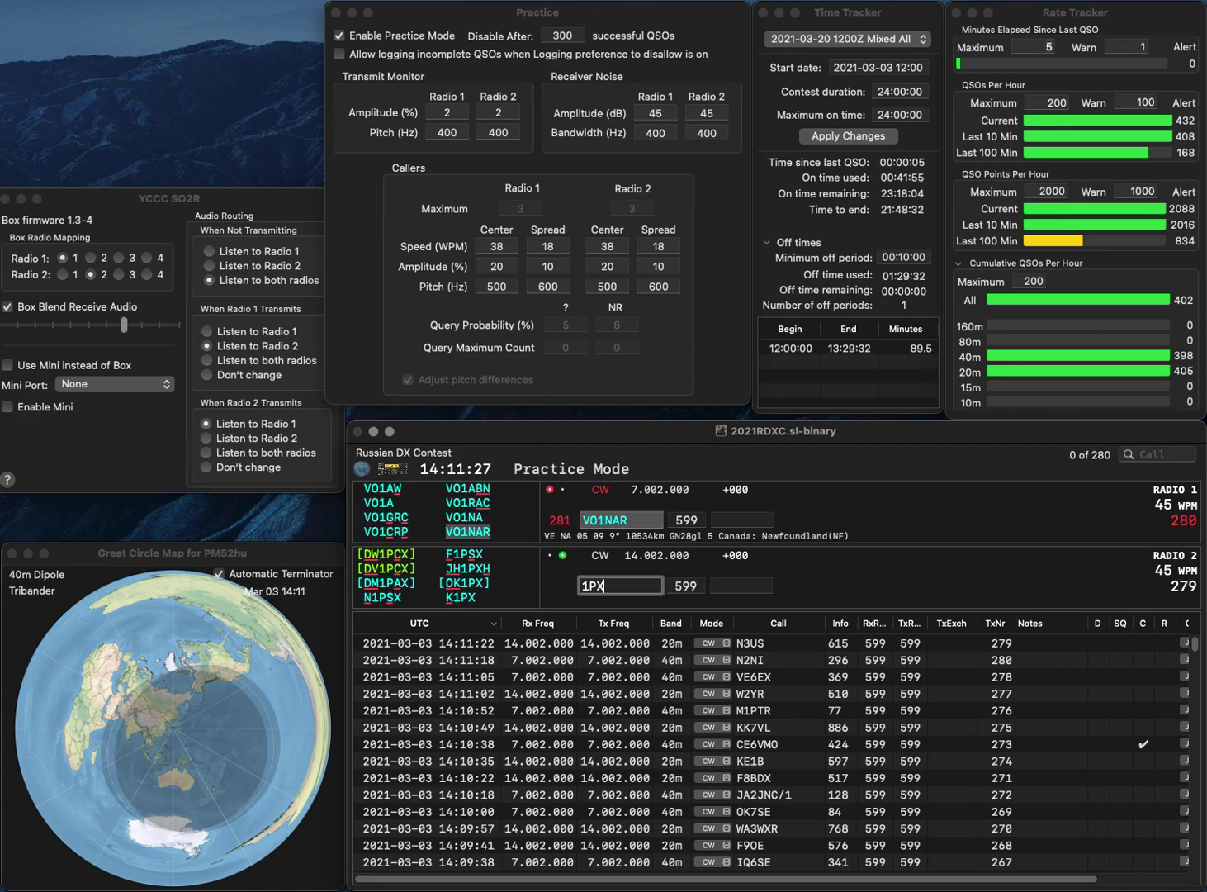
{"action": "key", "text": "Home"}
{"action": "type", "text": "JH"}
{"action": "key", "text": "End"}
{"action": "type", "text": "H"}
{"action": "key", "text": "Return"}
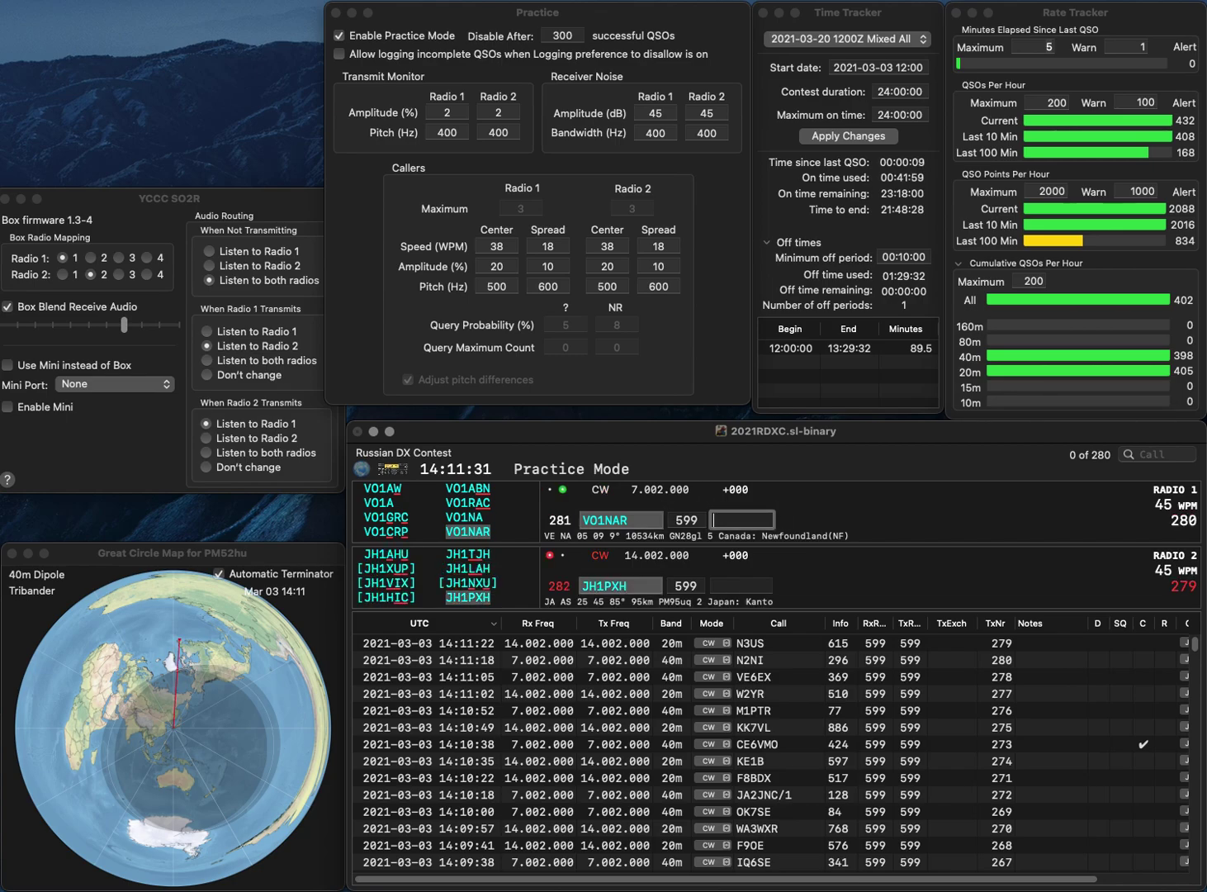
{"action": "type", "text": "68"}
{"action": "key", "text": "Return"}
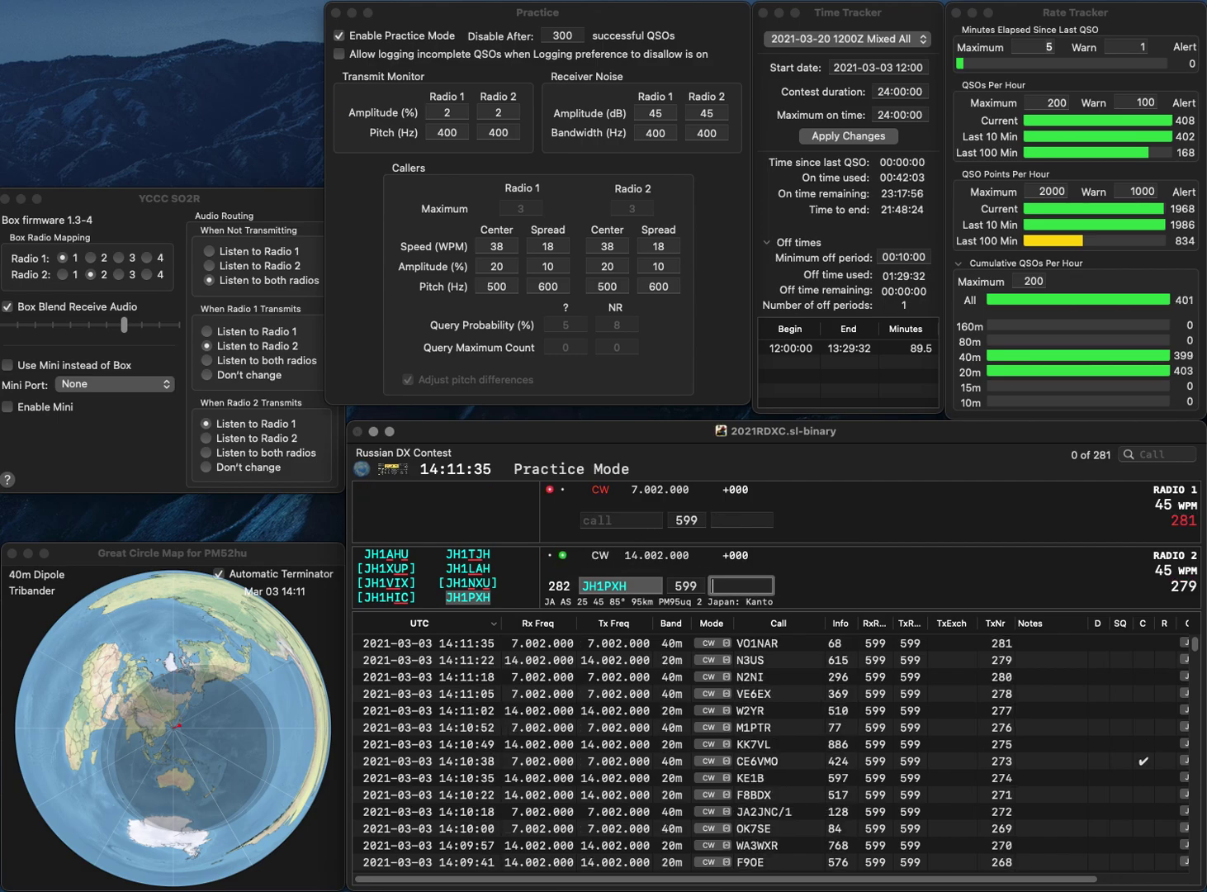
{"action": "type", "text": "960"}
{"action": "key", "text": "Return"}
Enter the call E22BFJ on Radio 1 and send to it
{"action": "type", "text": "2"}
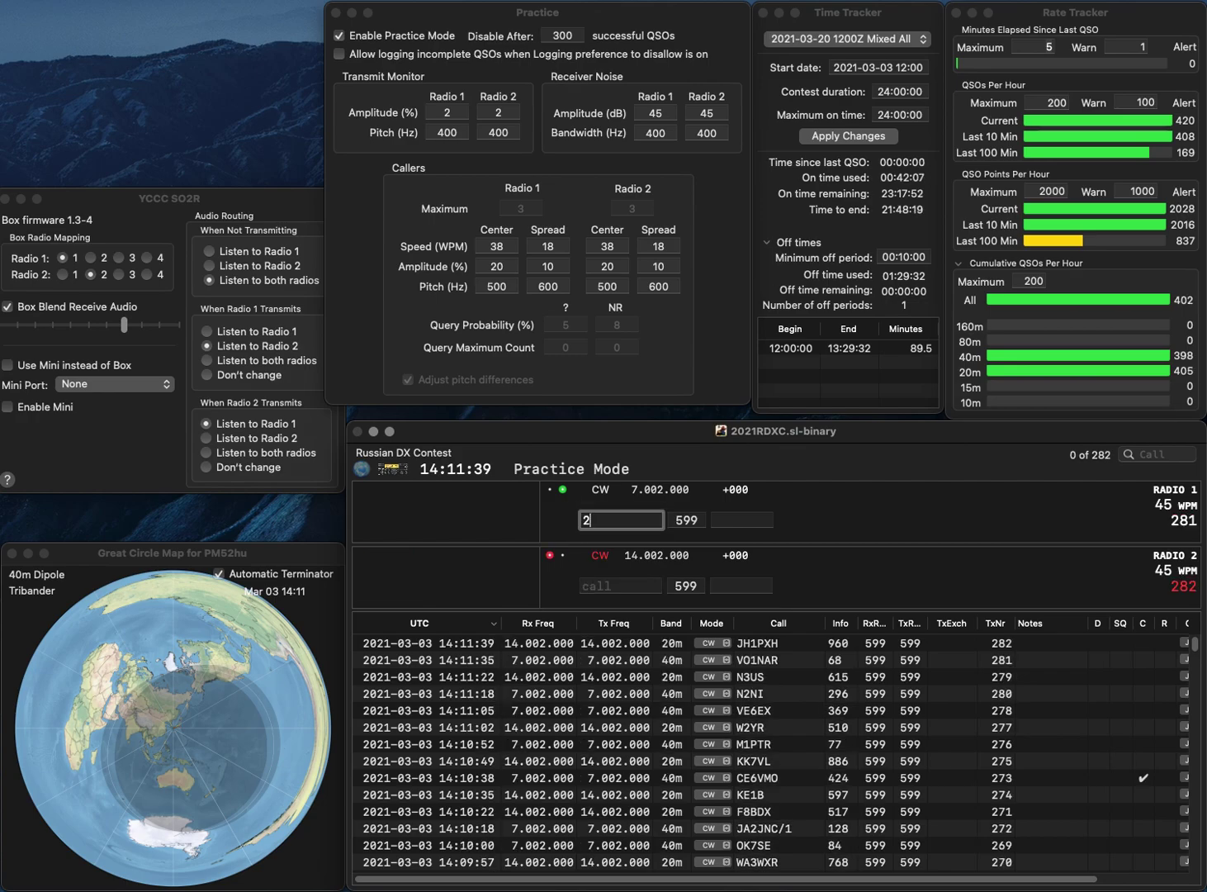
{"action": "type", "text": "BFJ"}
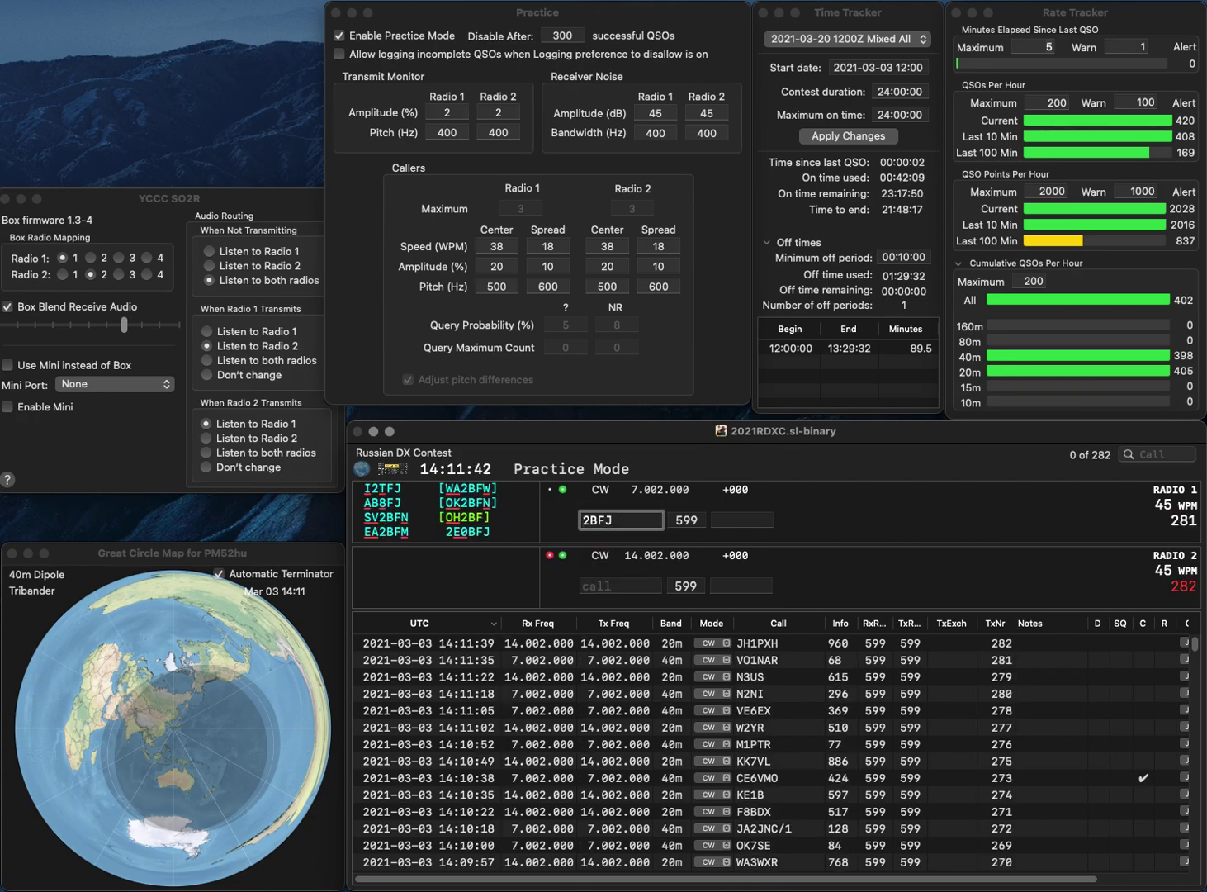
{"action": "key", "text": "super+Left"}
{"action": "type", "text": "E2"}
{"action": "key", "text": "Return"}
Try the Radio 1 call as 2E2BFJ and send to it again
{"action": "key", "text": "Up"}
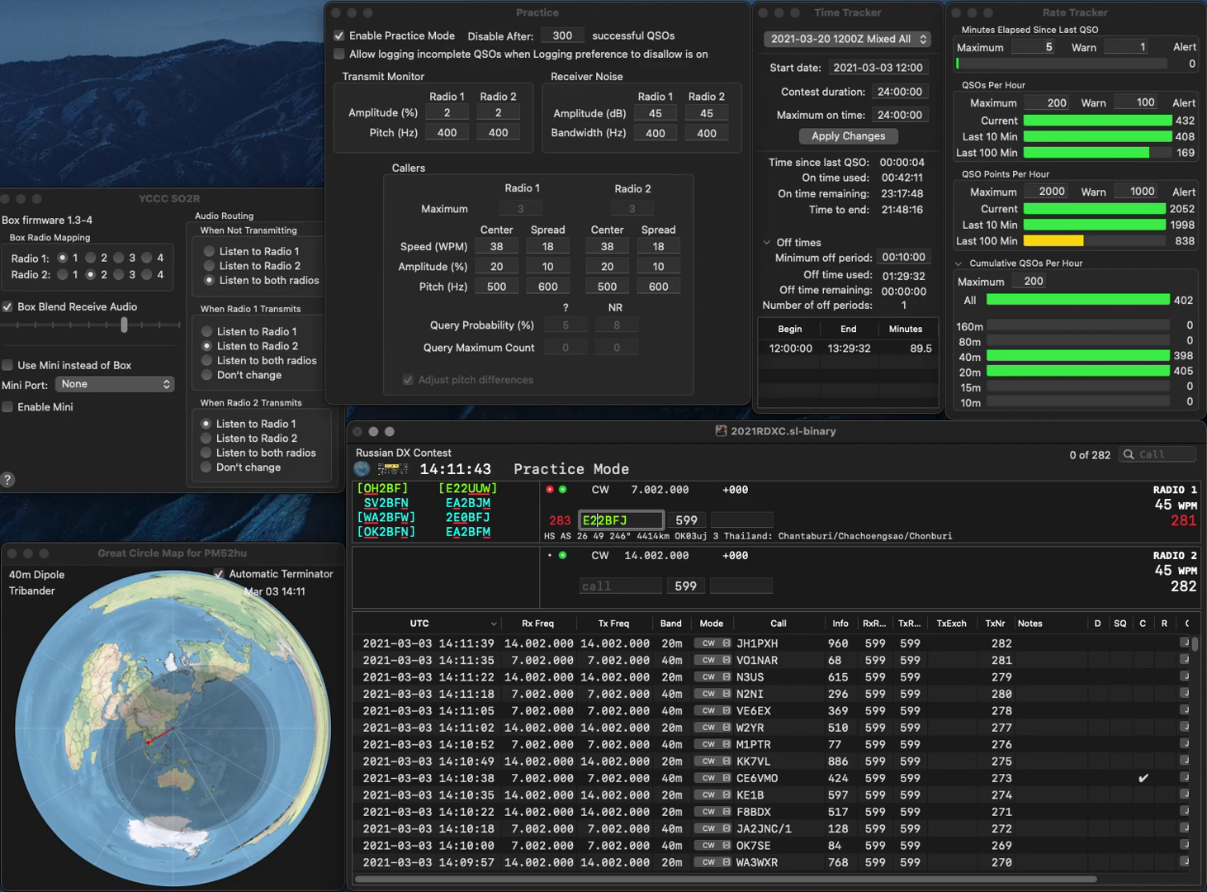
{"action": "key", "text": "BackSpace"}
{"action": "key", "text": "BackSpace"}
{"action": "type", "text": "2E"}
{"action": "key", "text": "Return"}
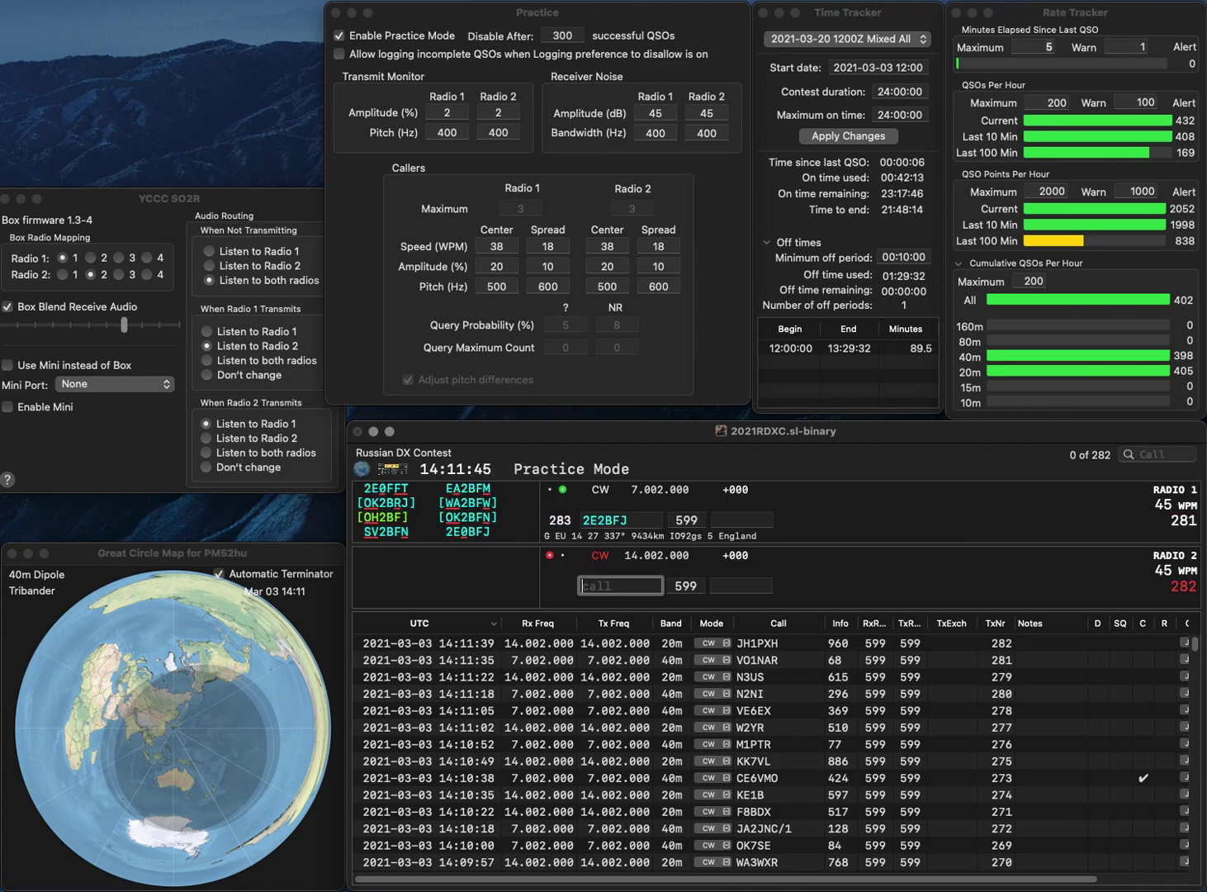
Try the Radio 1 call as 2E0BFJ by replacing its digit, and send to it again
{"action": "key", "text": "Up"}
{"action": "key", "text": "Delete"}
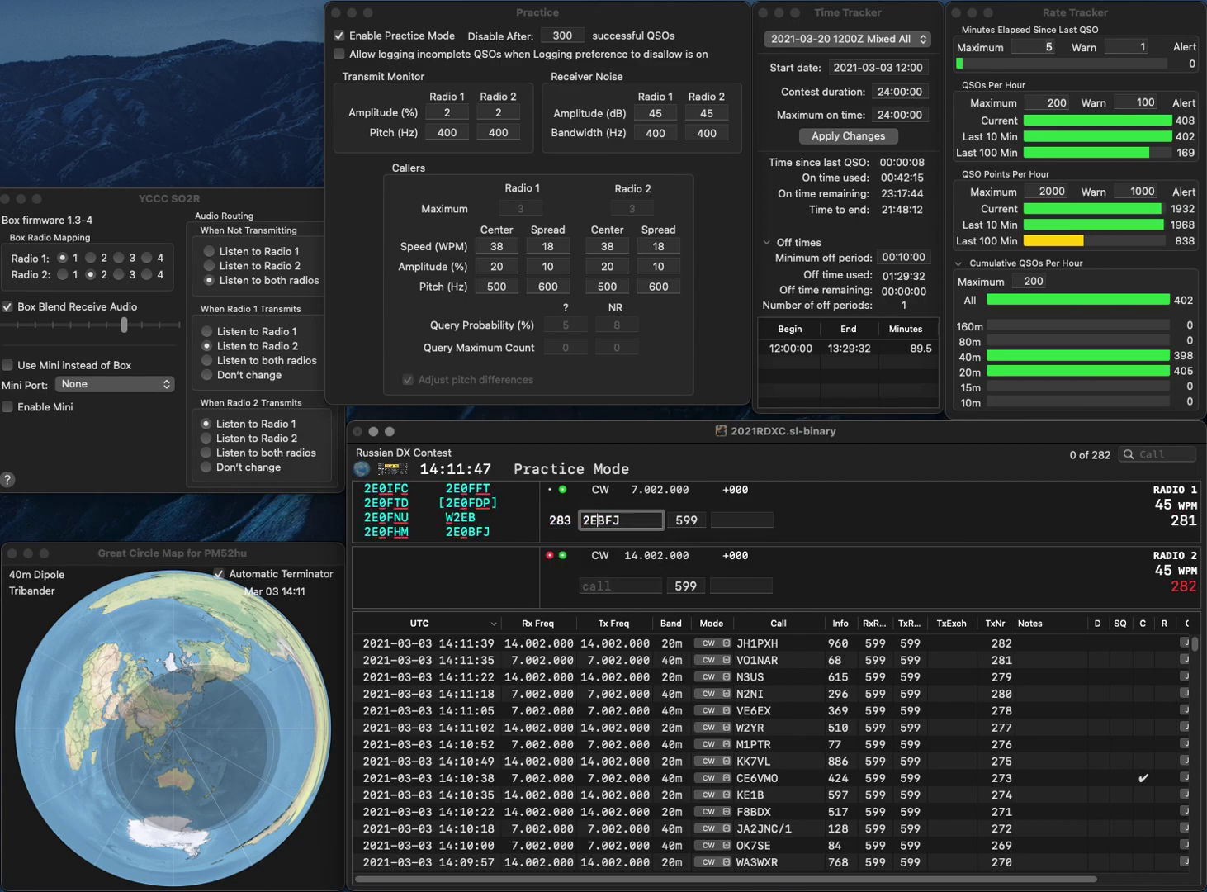
{"action": "type", "text": "0"}
{"action": "key", "text": "Return"}
{"action": "type", "text": "JA"}
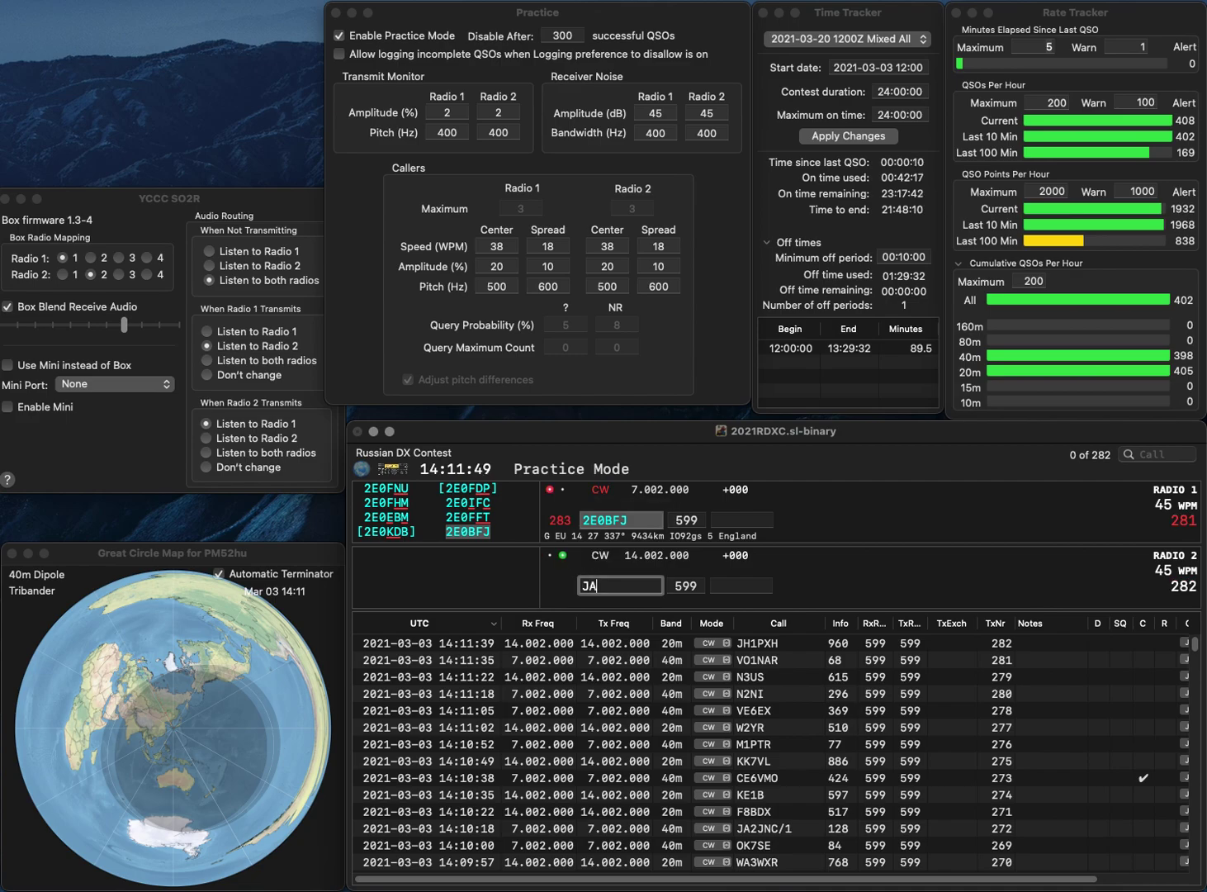
{"action": "type", "text": "0"}
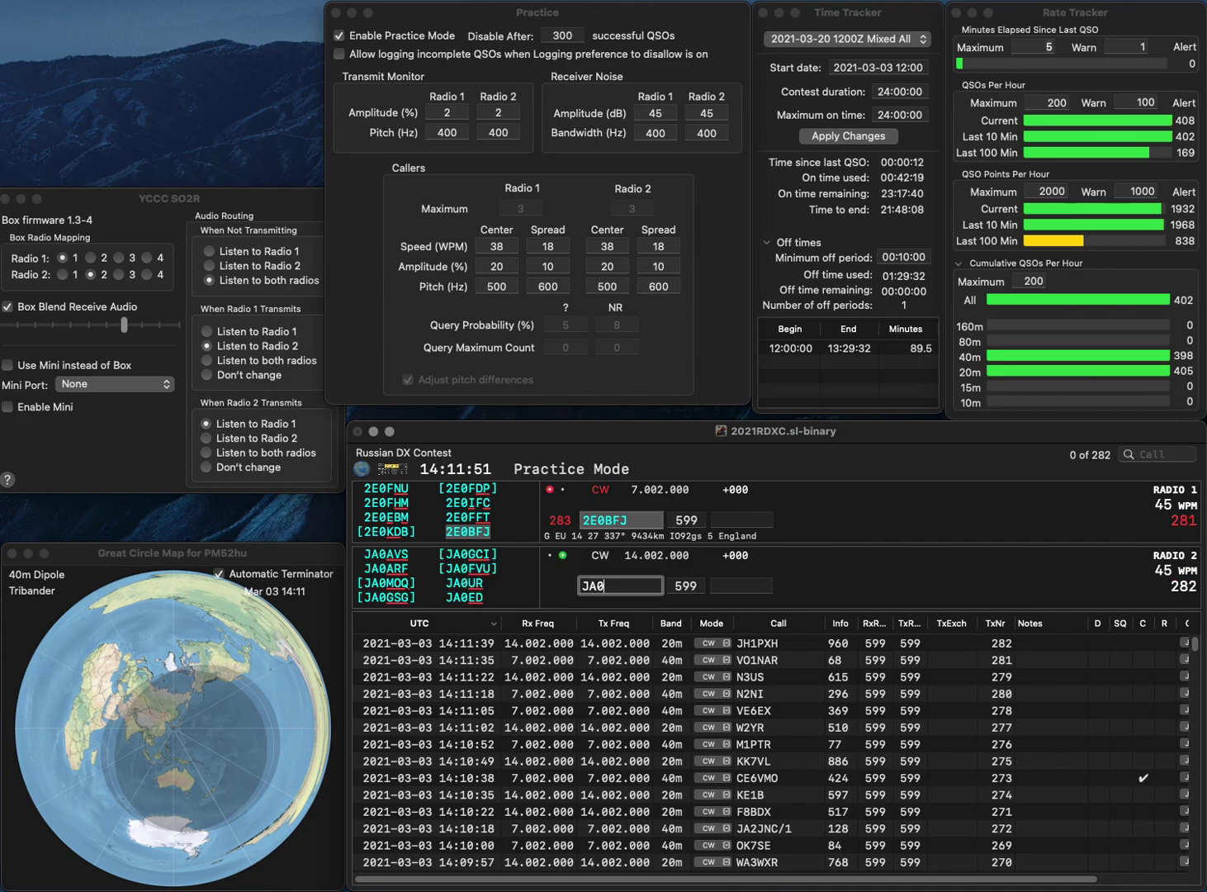
{"action": "type", "text": "VTK/7"}
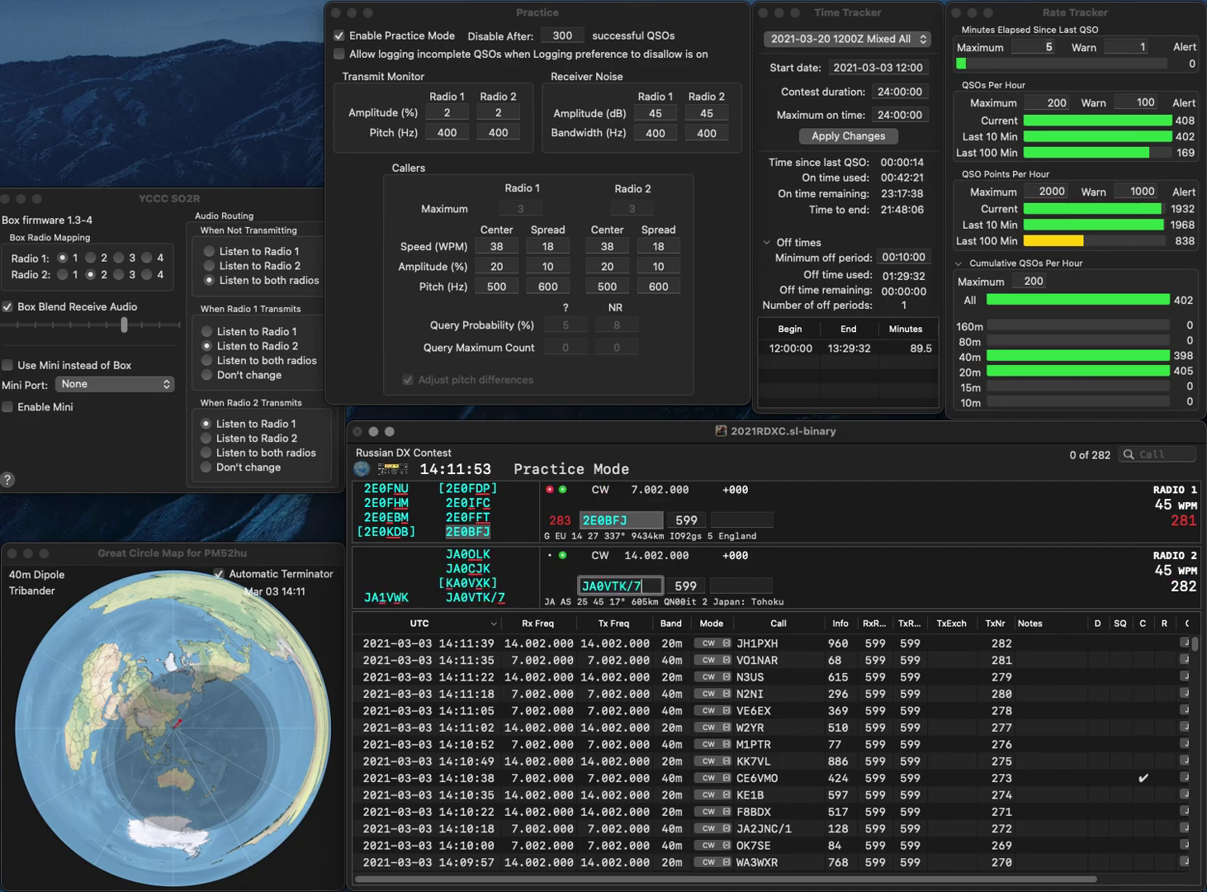
{"action": "key", "text": "Return"}
{"action": "key", "text": "space"}
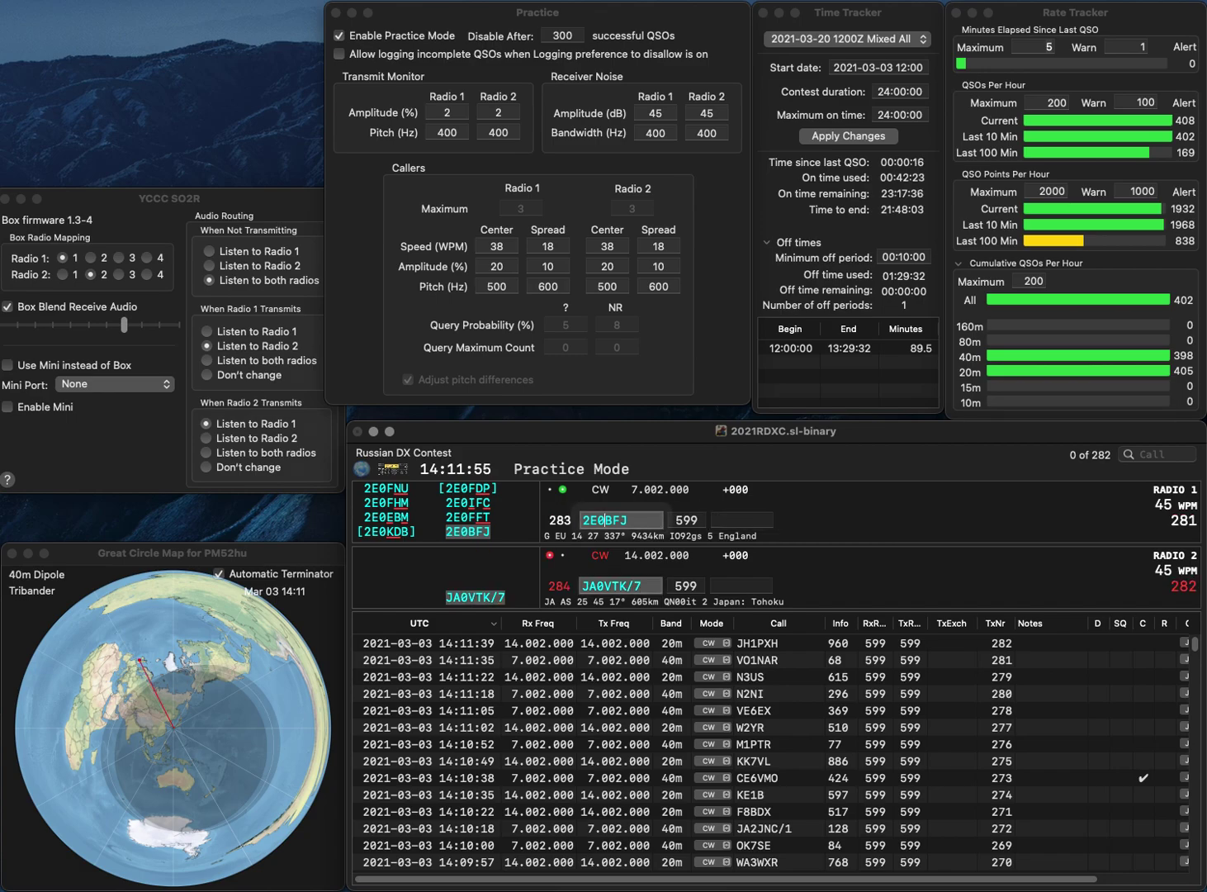
{"action": "key", "text": "Left"}
{"action": "key", "text": "Left"}
{"action": "key", "text": "Left"}
{"action": "key", "text": "BackSpace"}
{"action": "key", "text": "BackSpace"}
{"action": "key", "text": "BackSpace"}
{"action": "type", "text": "JH2"}
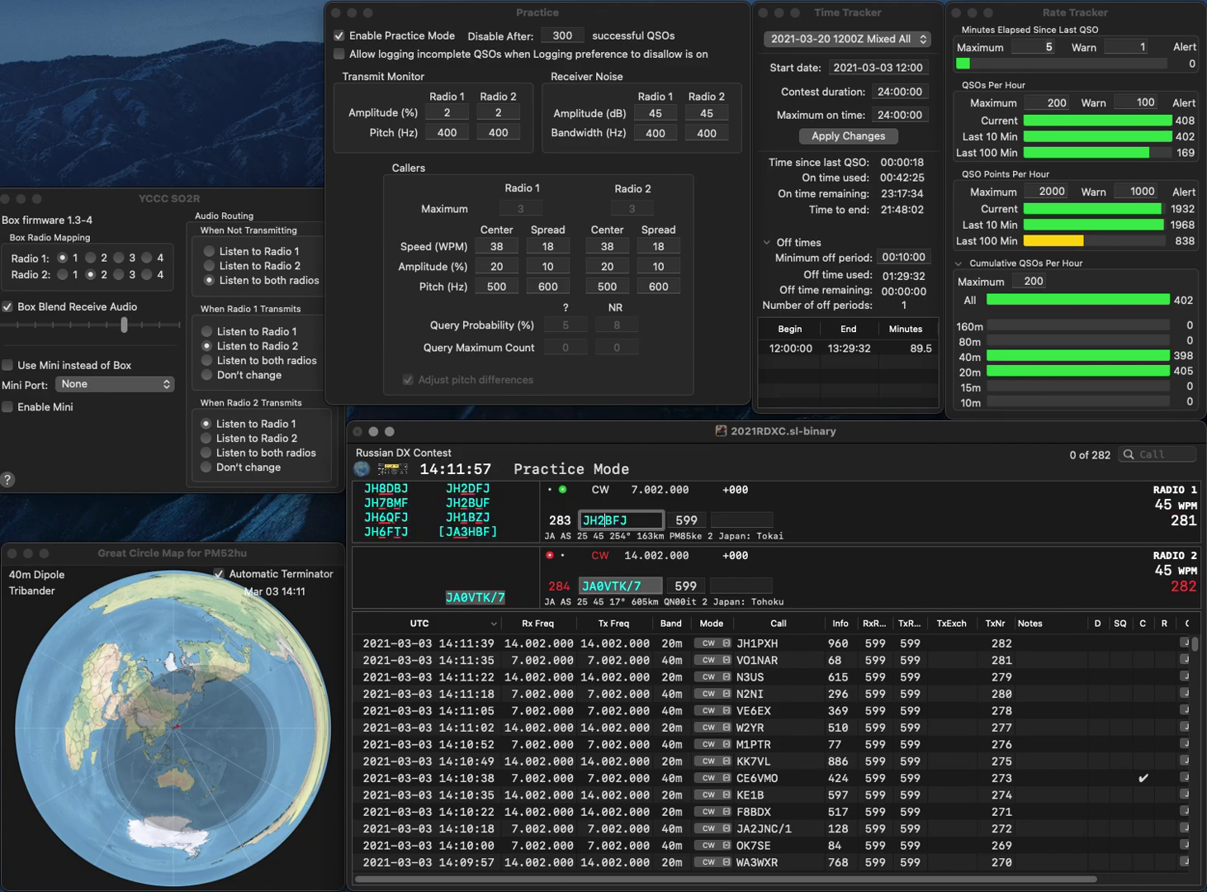
{"action": "key", "text": "Delete"}
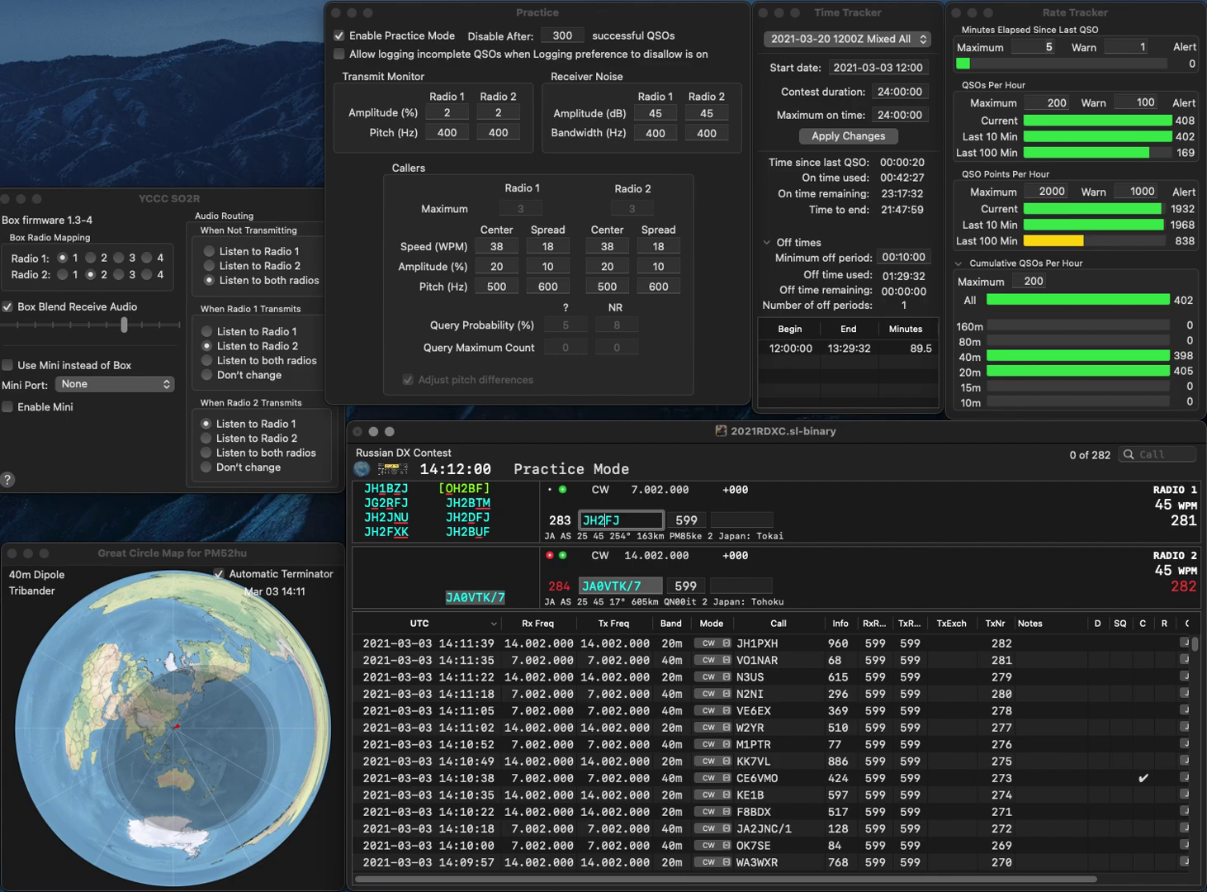
{"action": "type", "text": "D"}
{"action": "key", "text": "Return"}
Log JA0VTK/7 on Radio 2 with exchange 213 and JH2DFJ on Radio 1 with exchange 476
{"action": "type", "text": "213"}
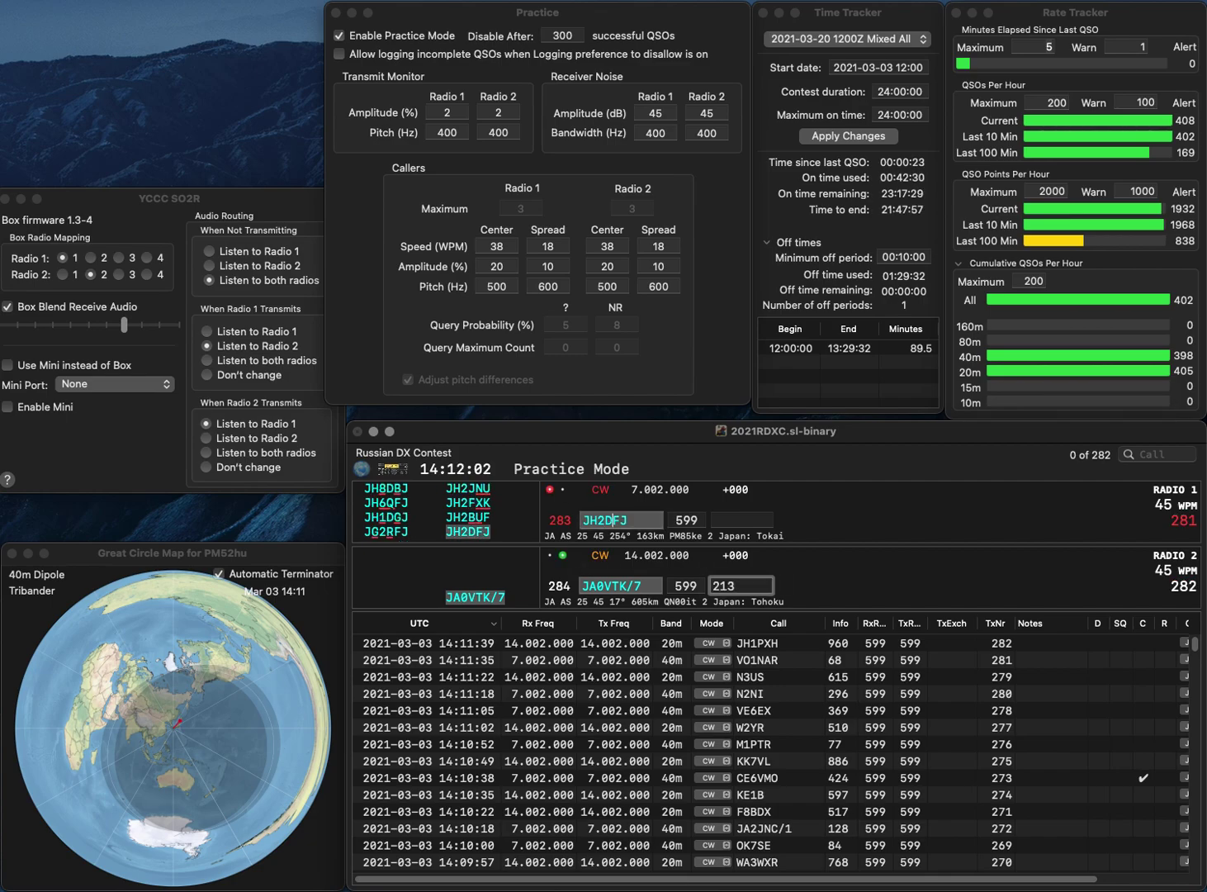
{"action": "key", "text": "Up"}
{"action": "key", "text": "space"}
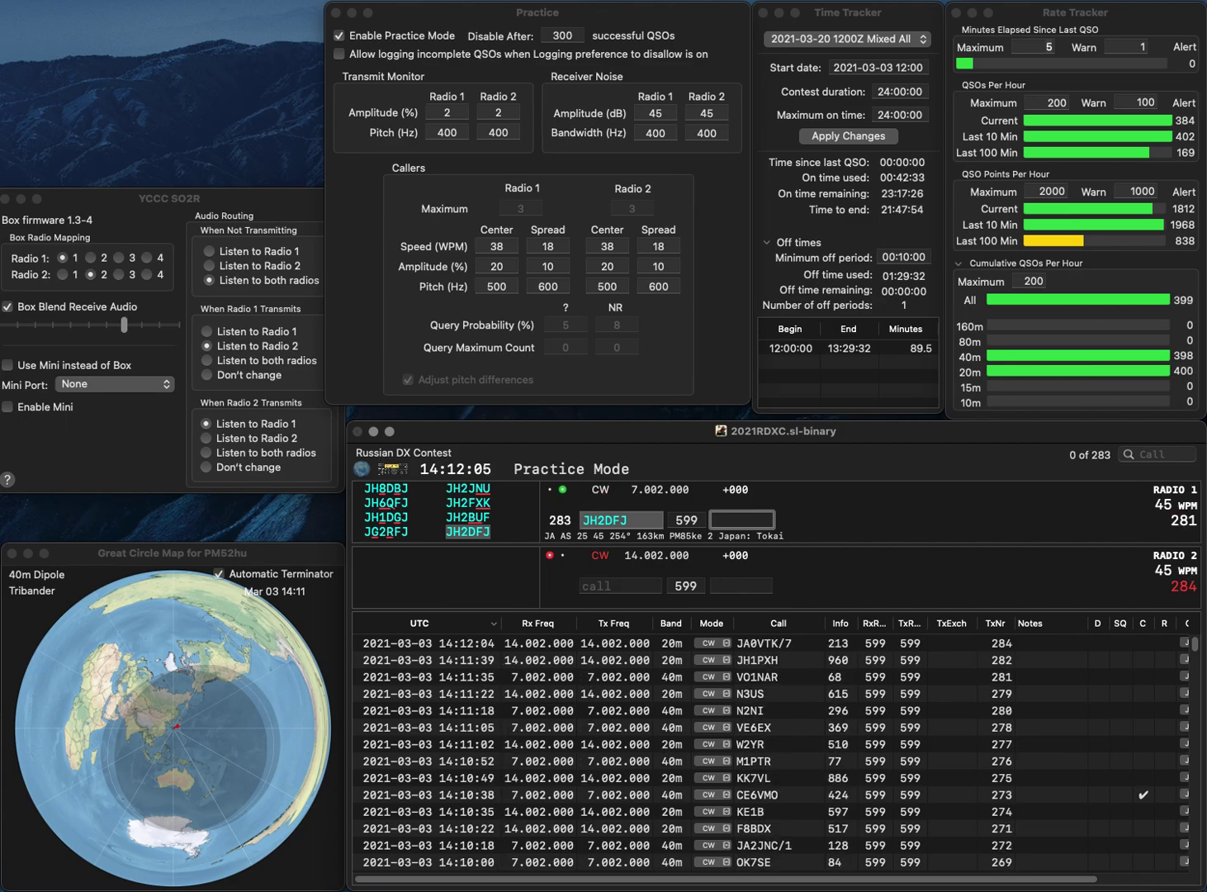
{"action": "type", "text": "476"}
{"action": "key", "text": "Return"}
{"action": "type", "text": "W"}
{"action": "key", "text": "BackSpace"}
{"action": "key", "text": "BackSpace"}
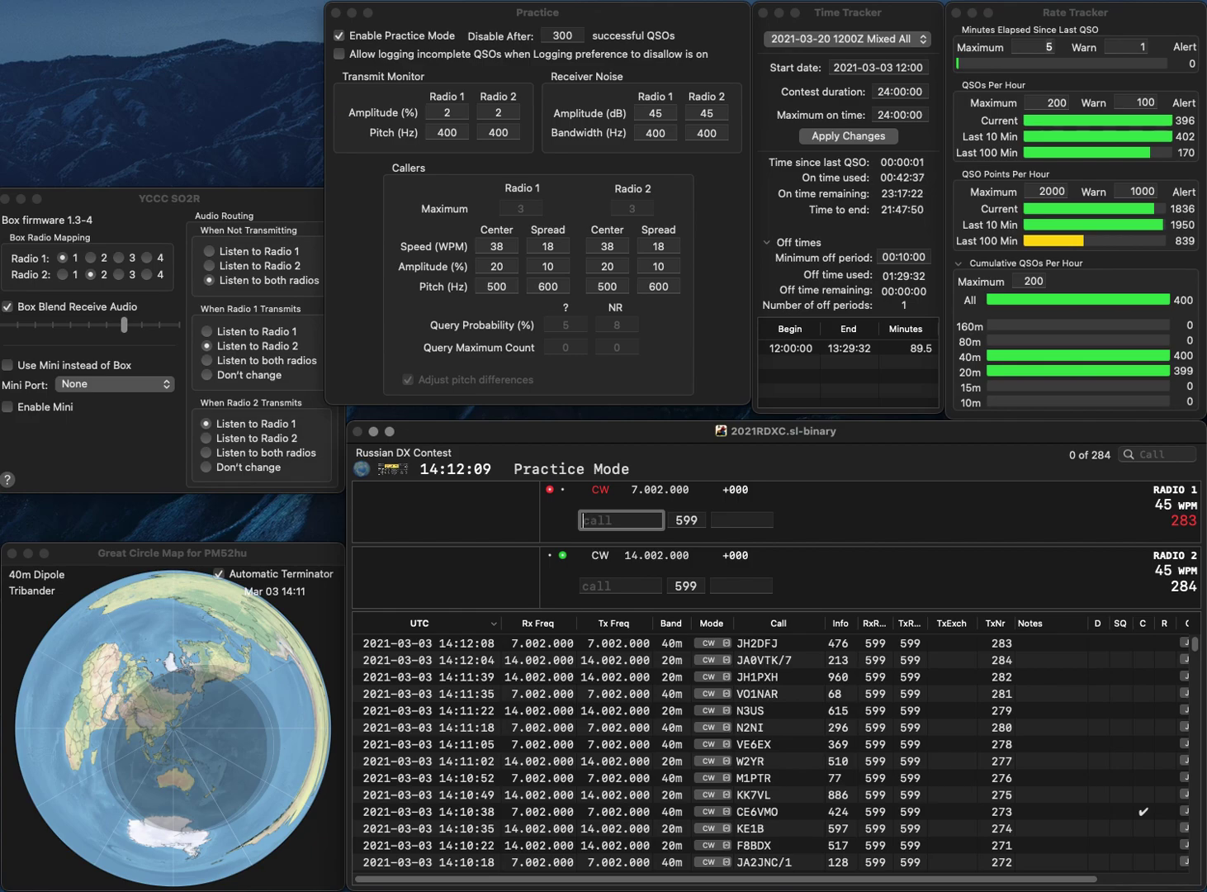
{"action": "key", "text": "Down"}
{"action": "type", "text": "BBB"}
{"action": "key", "text": "BackSpace"}
{"action": "key", "text": "Return"}
{"action": "type", "text": "DL7RV"}
{"action": "key", "text": "Return"}
Complete the Radio 2 call as WB4BB and send to it again
{"action": "type", "text": "WB4"}
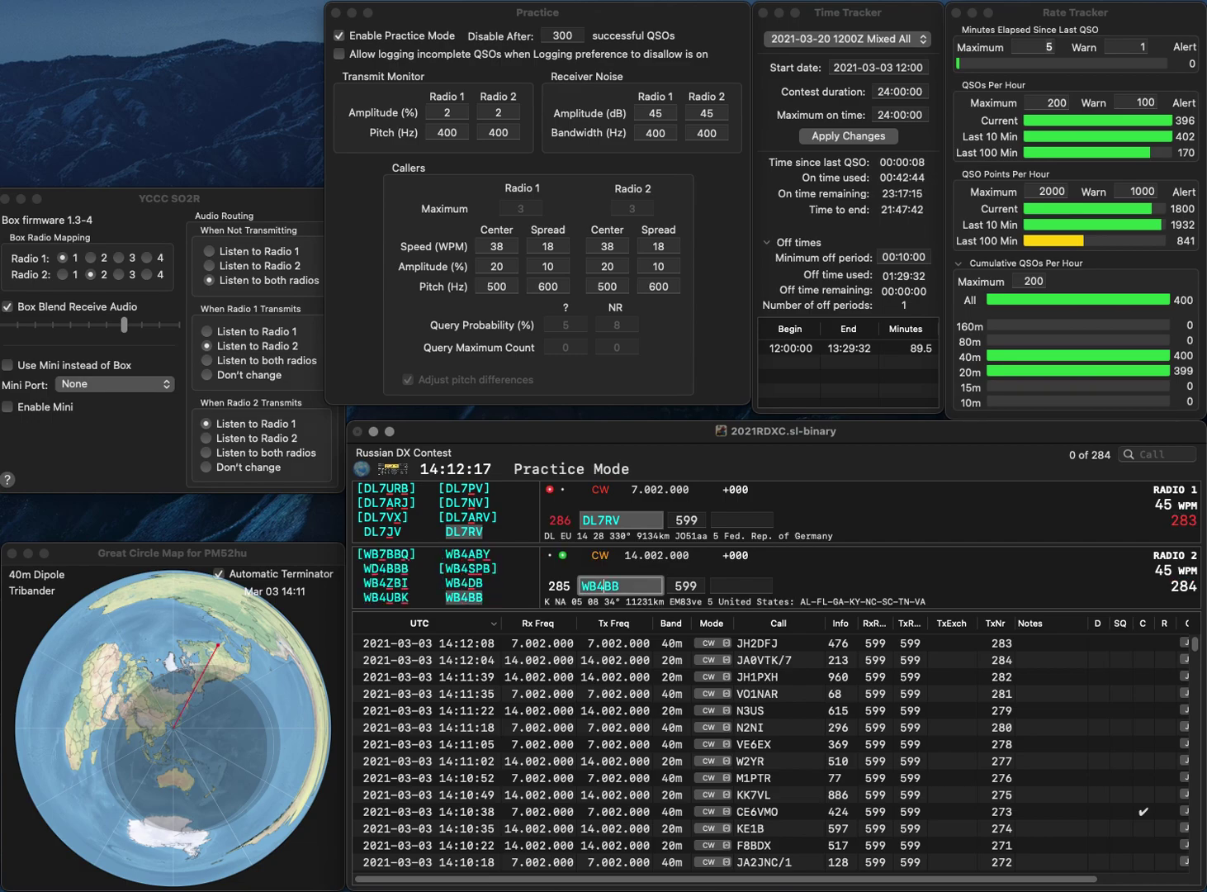
{"action": "key", "text": "Return"}
{"action": "type", "text": "653"}
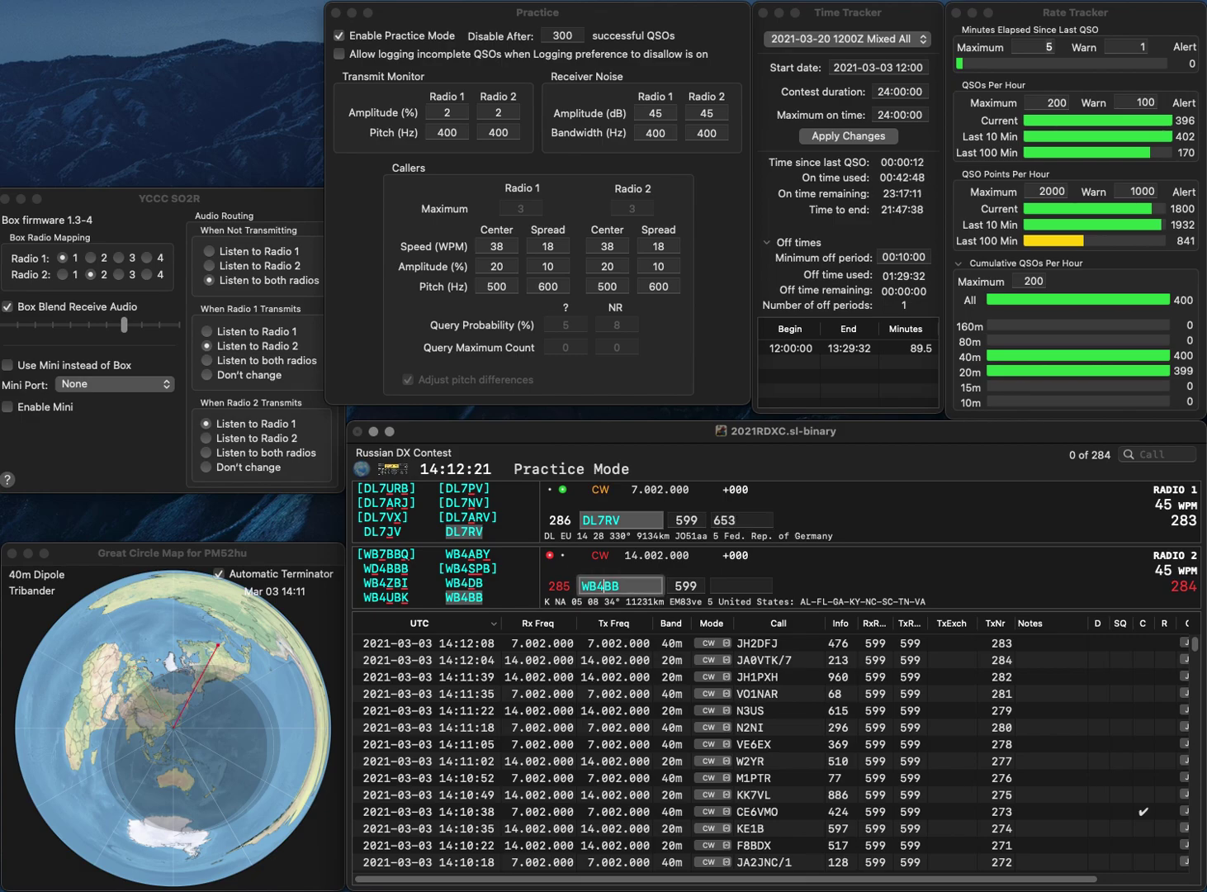
{"action": "key", "text": "Return"}
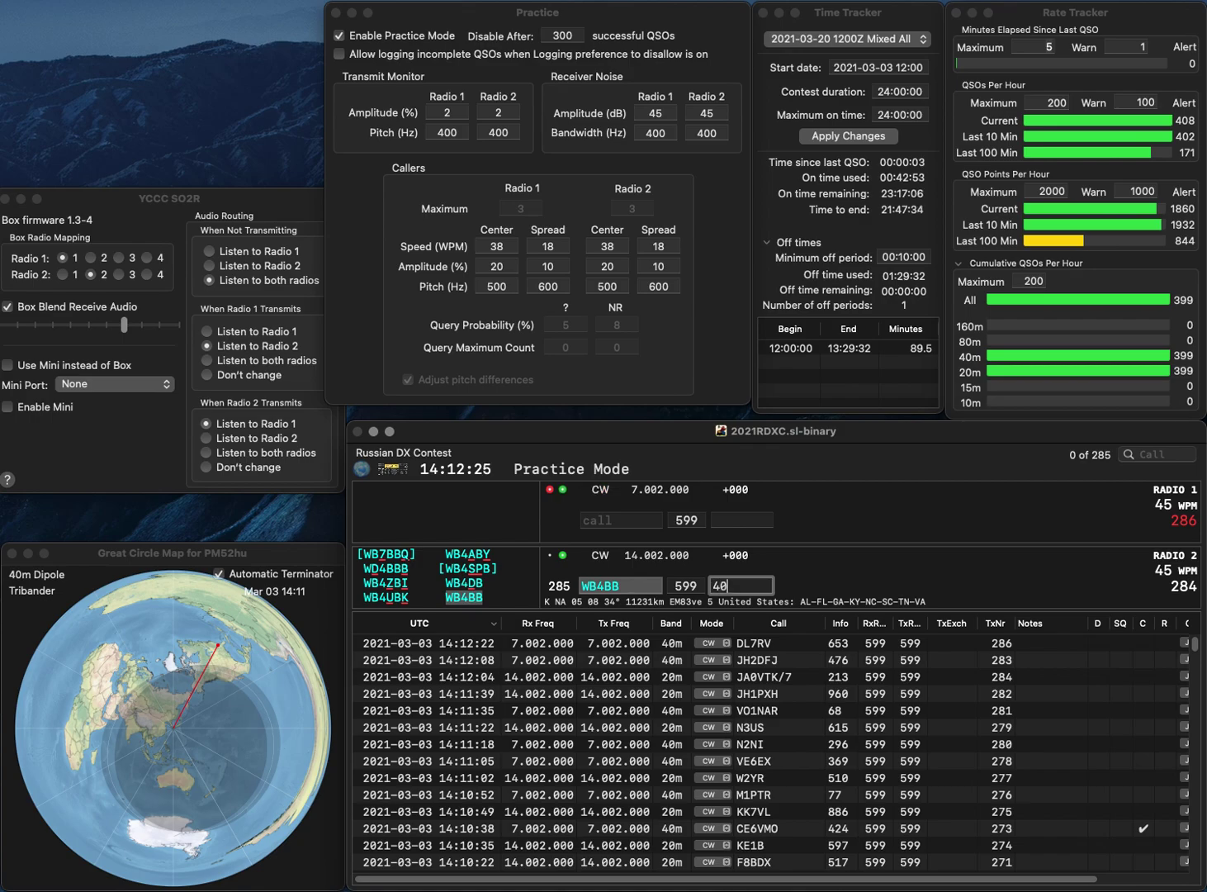
{"action": "key", "text": "Return"}
{"action": "type", "text": "LI"}
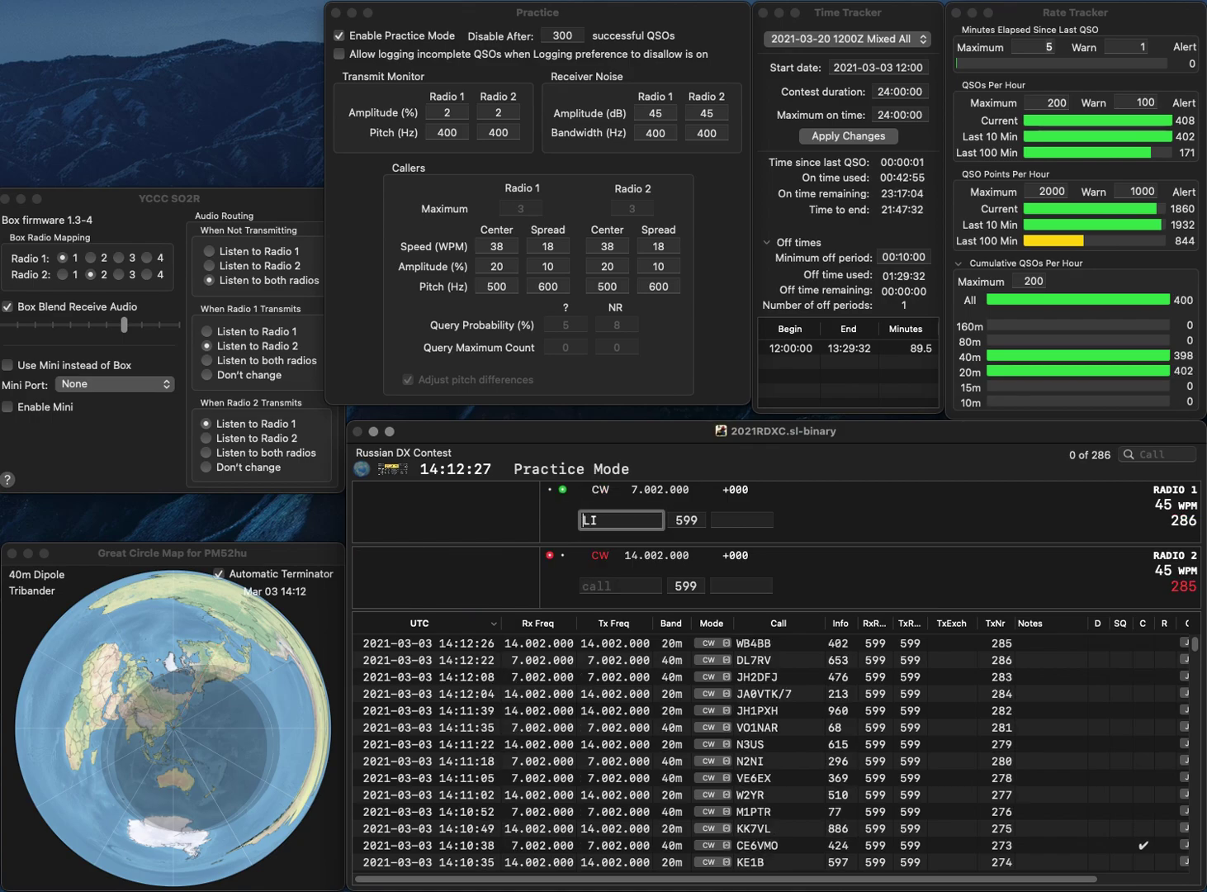
{"action": "key", "text": "Return"}
{"action": "type", "text": "W7VY"}
{"action": "key", "text": "Return"}
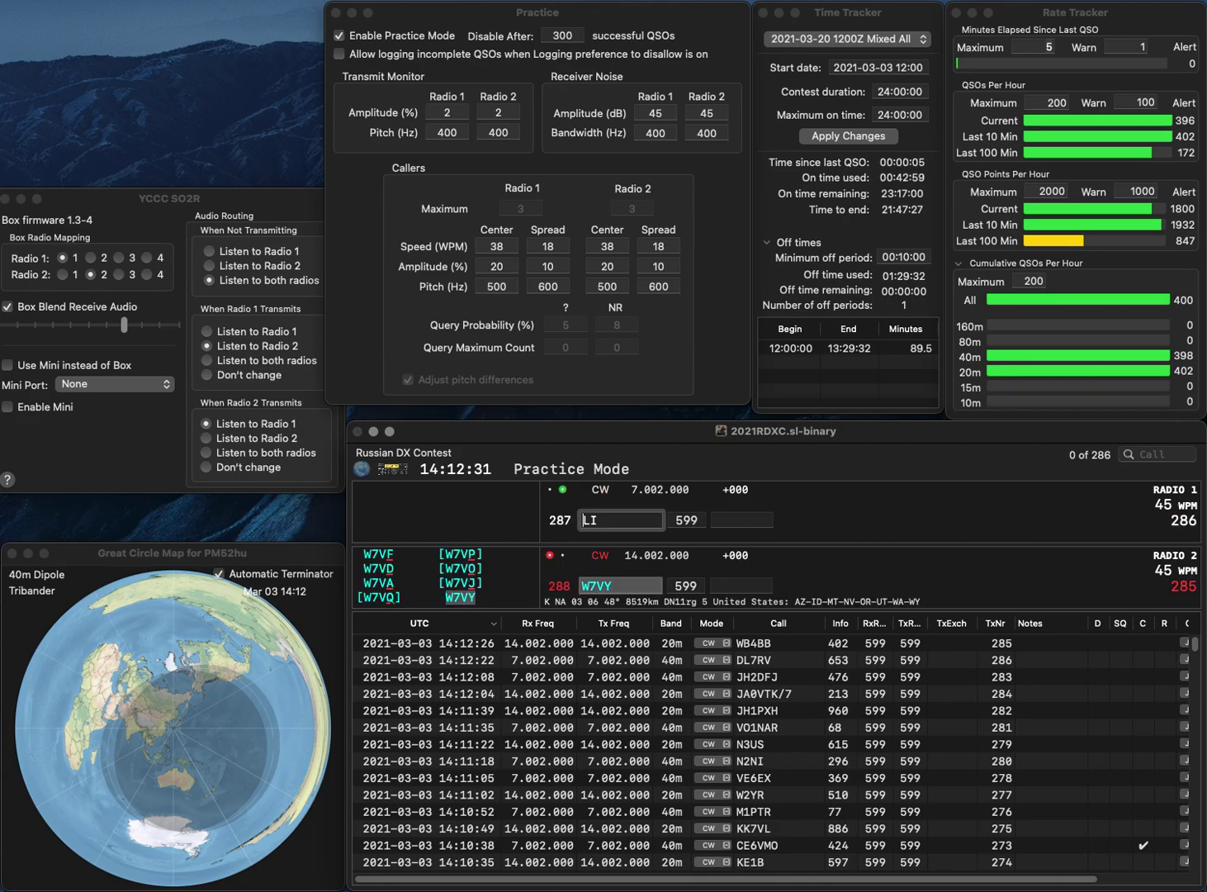
{"action": "type", "text": "W0"}
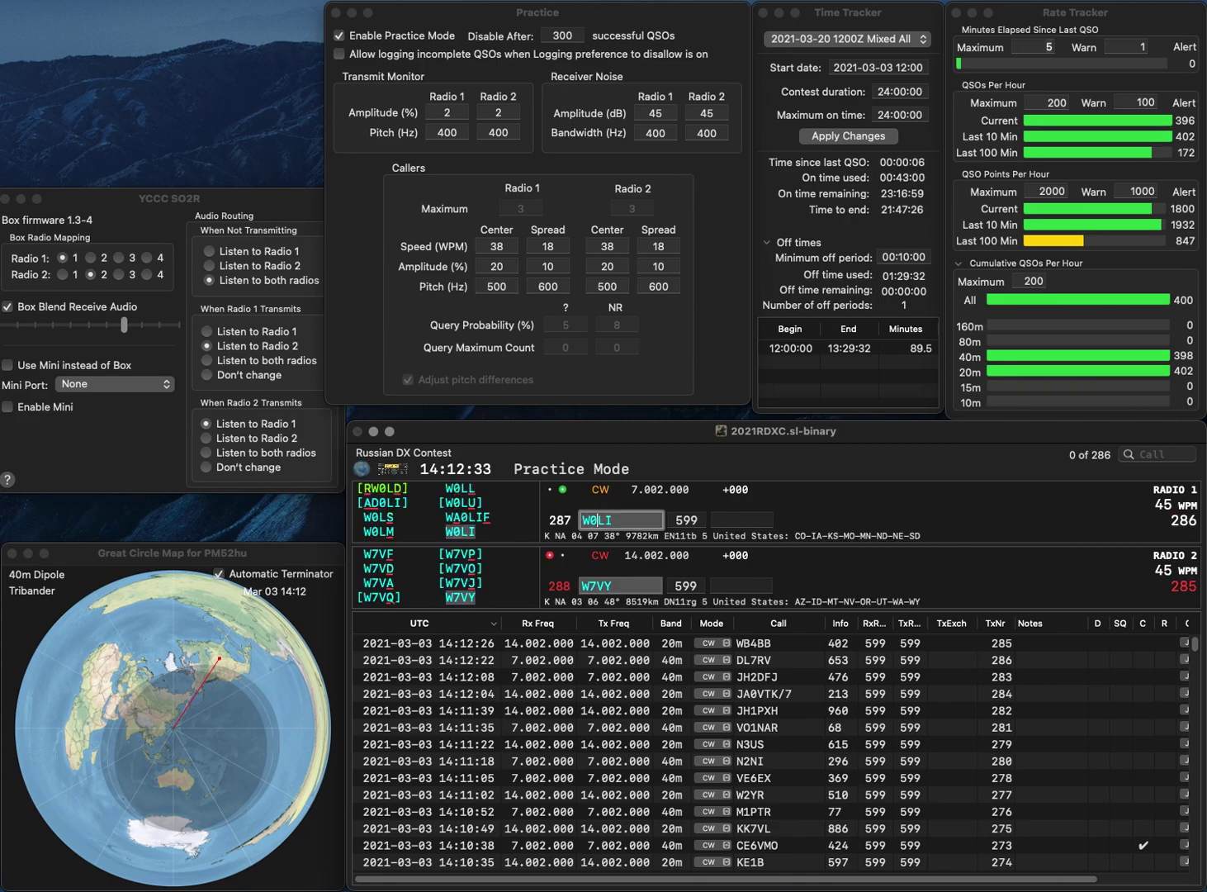
{"action": "key", "text": "Return"}
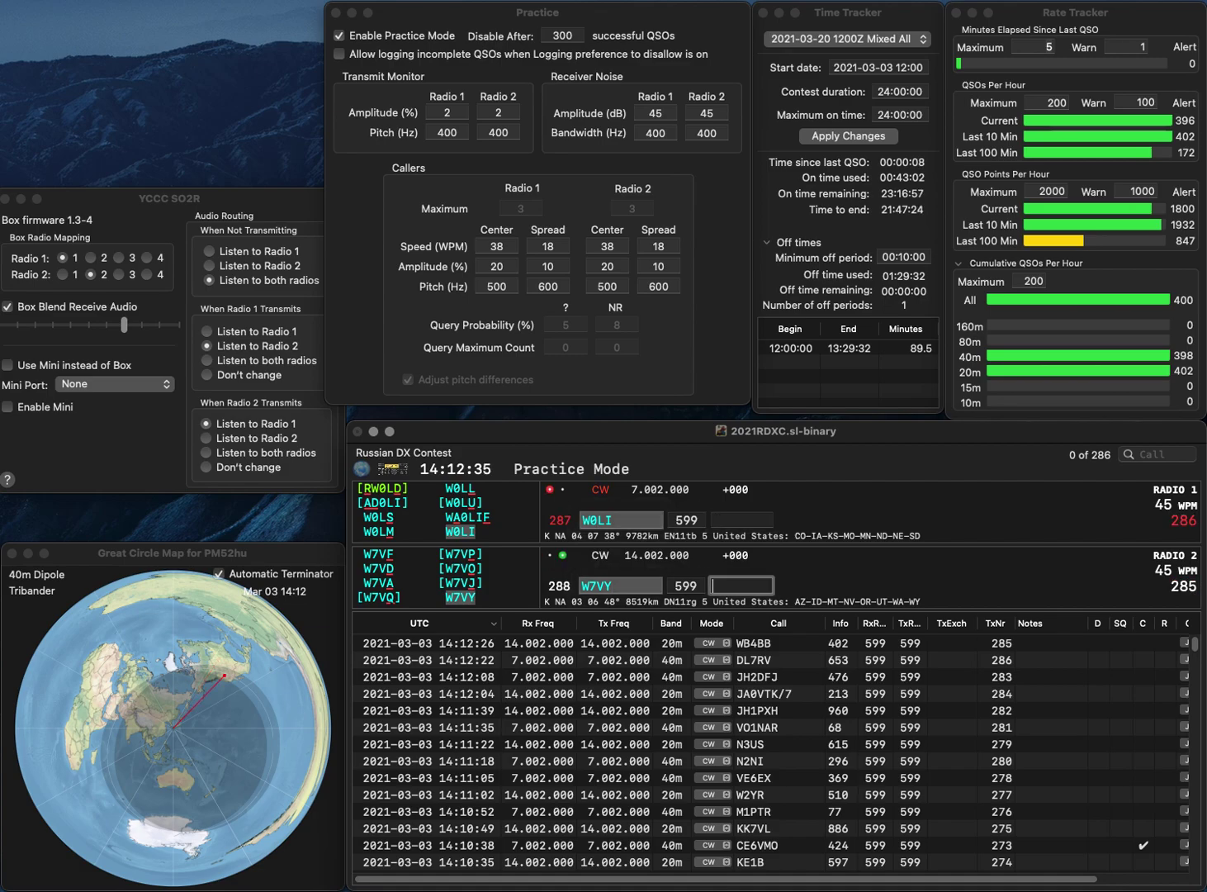
Log W7VY on Radio 2 with exchange 107 and W0LI on Radio 1 with exchange 96
{"action": "type", "text": "107"}
{"action": "key", "text": "Return"}
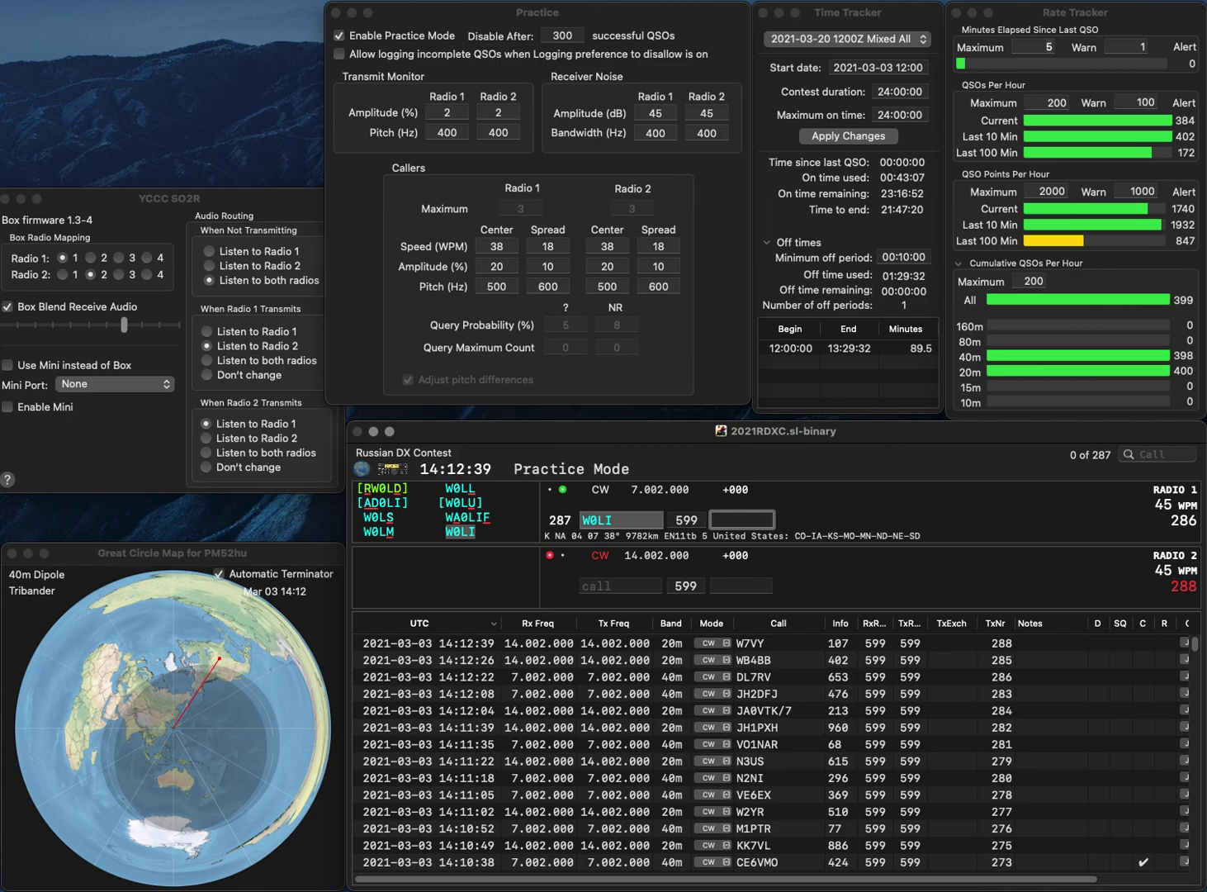
{"action": "type", "text": "96"}
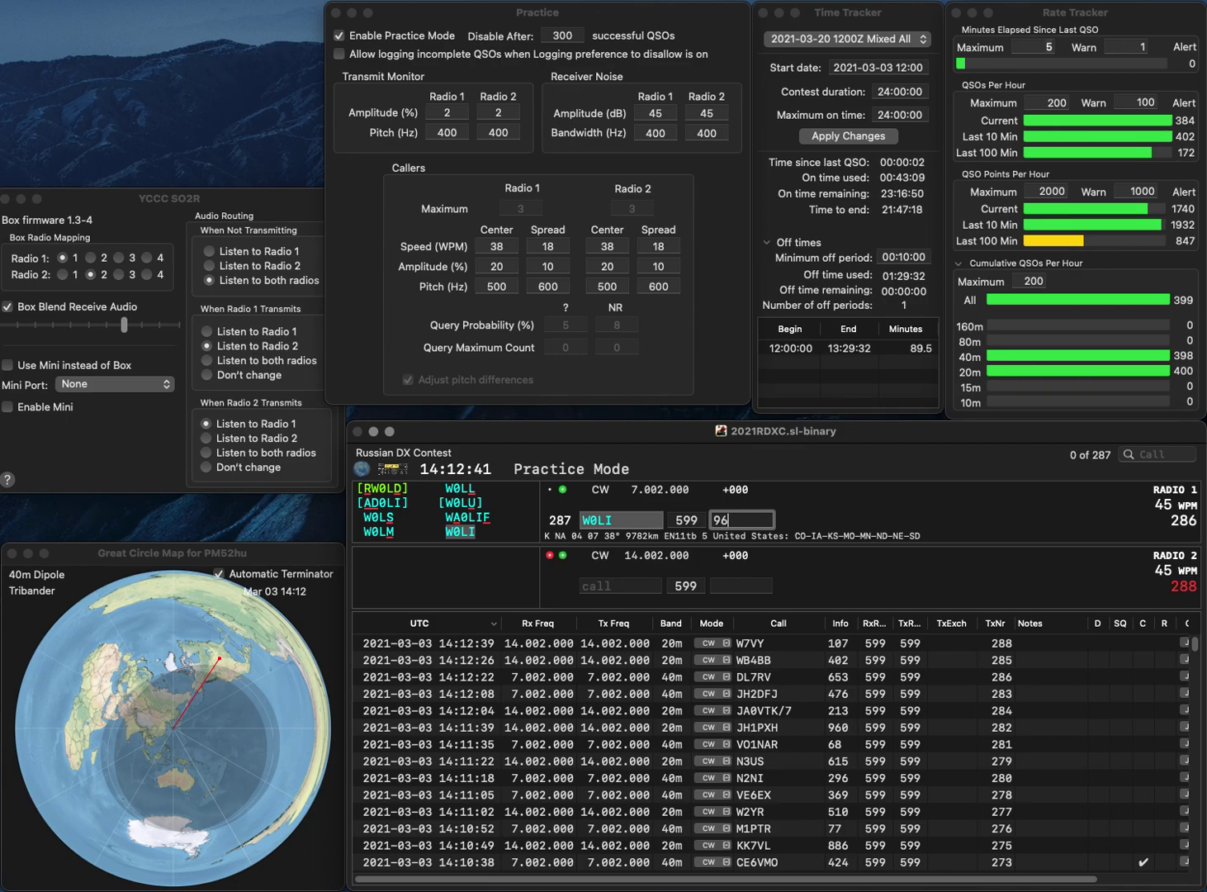
{"action": "key", "text": "Return"}
Enter the call W4TRH on Radio 2 and send to it
{"action": "type", "text": "WT"}
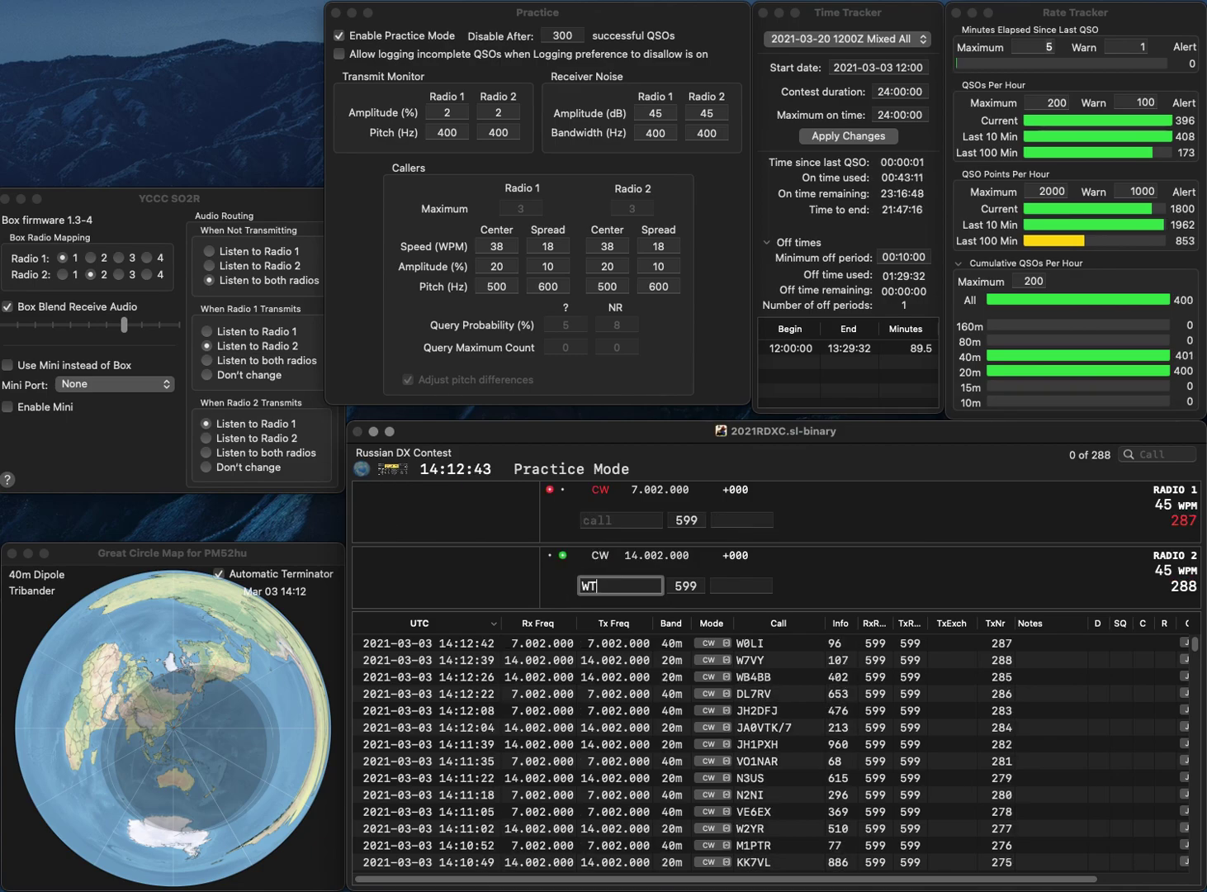
{"action": "type", "text": "RS"}
{"action": "type", "text": "4"}
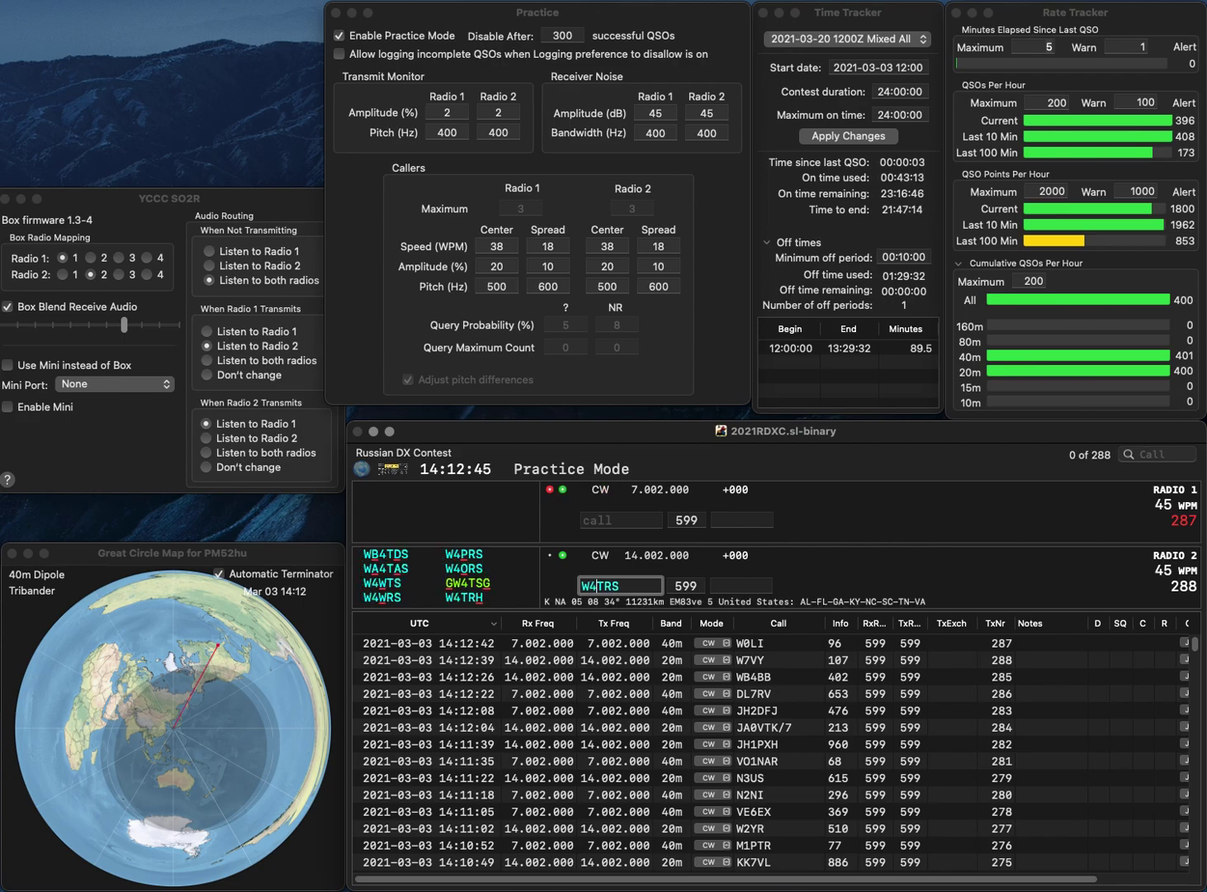
{"action": "key", "text": "End"}
{"action": "key", "text": "BackSpace"}
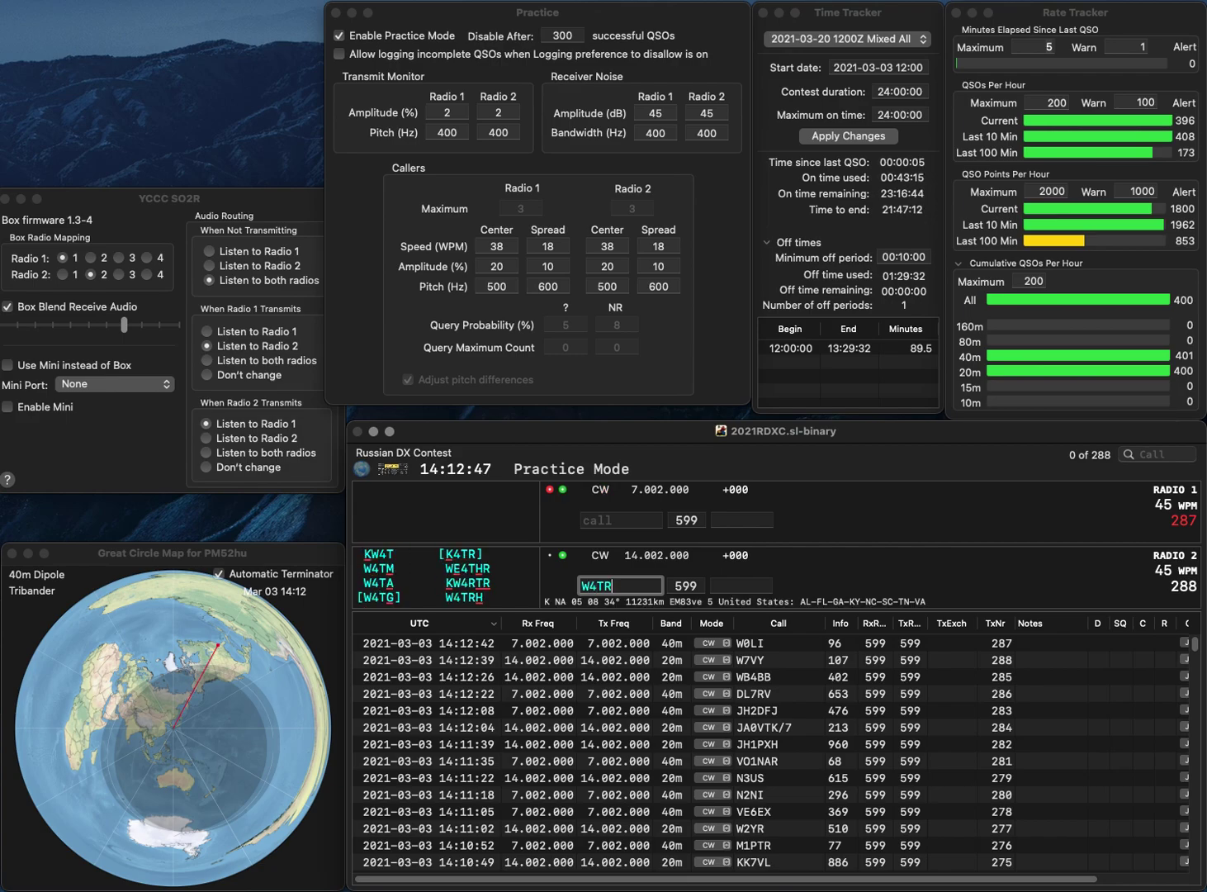
{"action": "type", "text": "H"}
{"action": "key", "text": "Return"}
Enter the call N0RMJ on Radio 1 and send to it, and log W4TRH on Radio 2 with exchange 22
{"action": "type", "text": "N"}
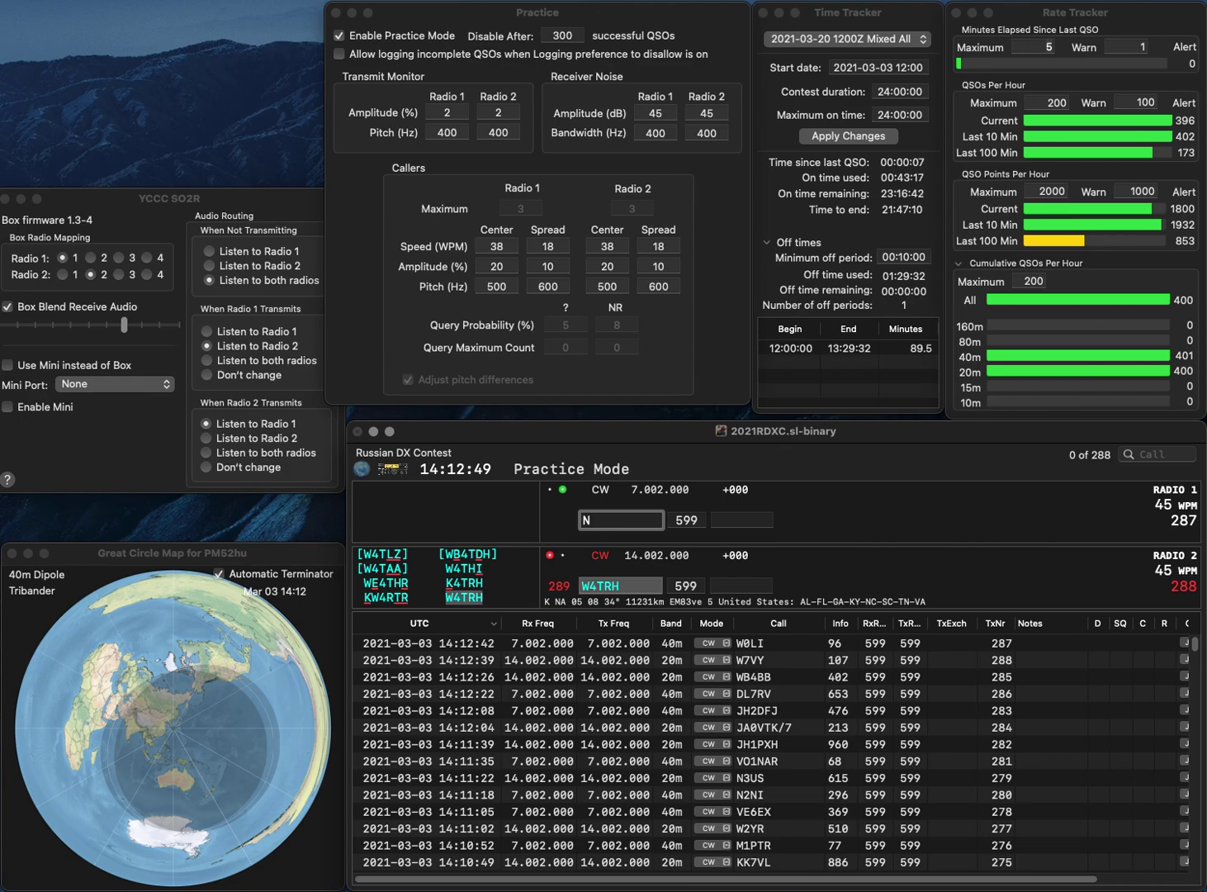
{"action": "type", "text": "0RMJ"}
{"action": "key", "text": "Return"}
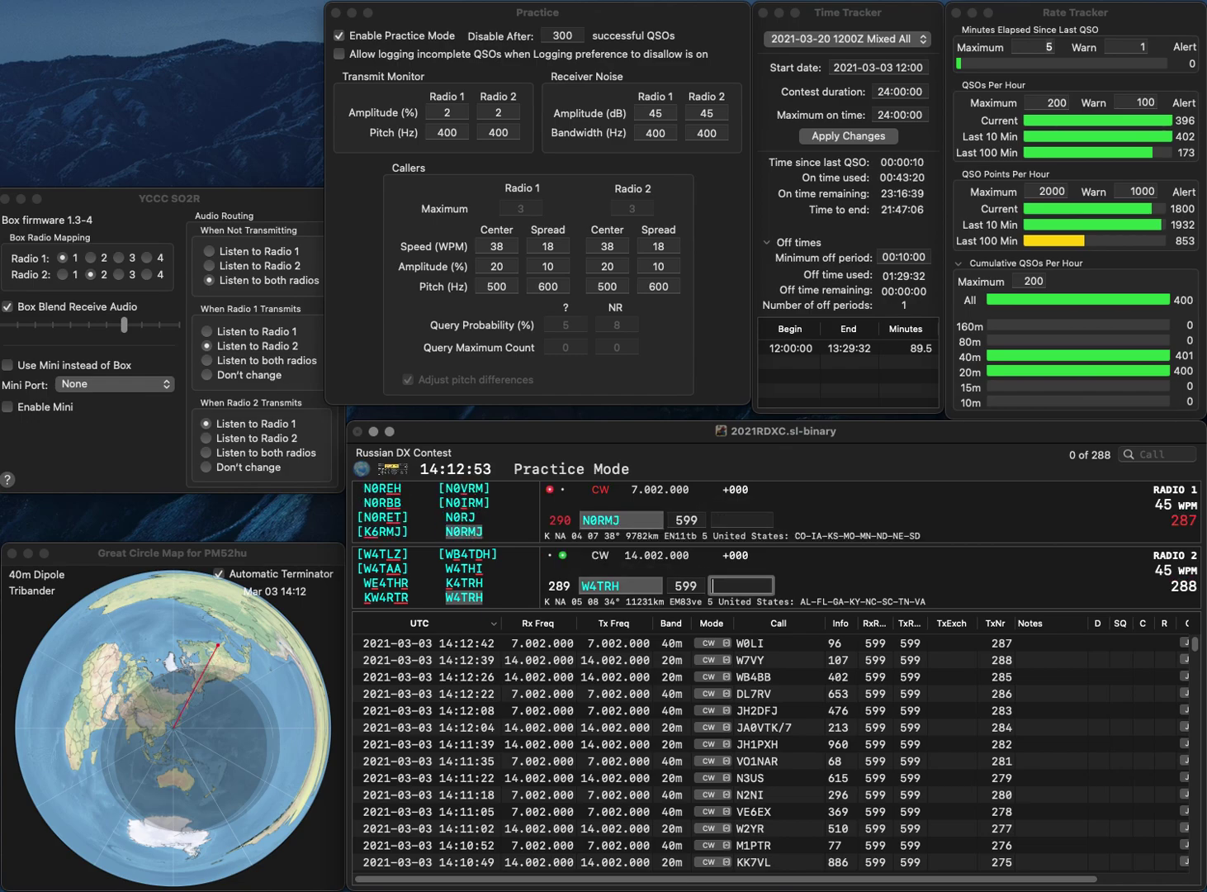
{"action": "type", "text": "22"}
{"action": "key", "text": "Return"}
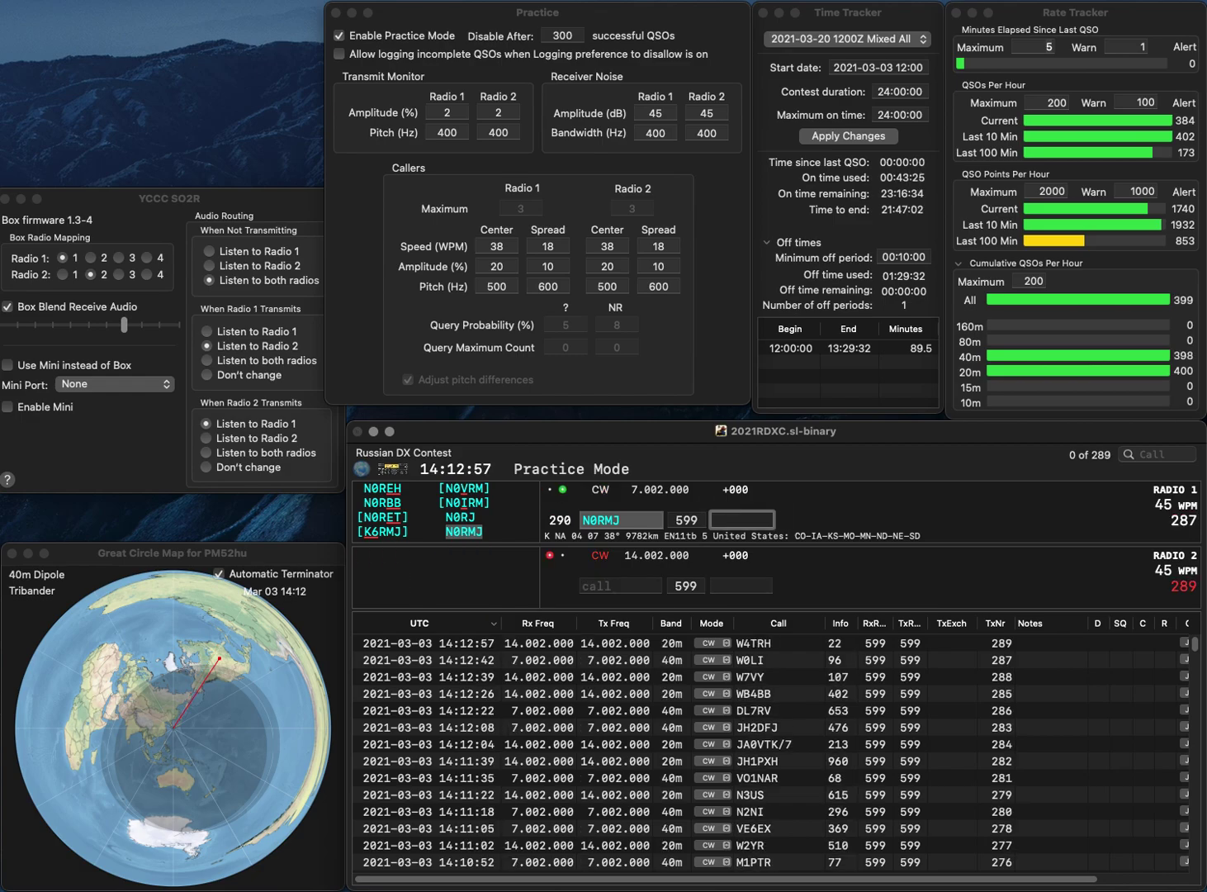
{"action": "type", "text": "998"}
{"action": "key", "text": "Return"}
{"action": "type", "text": "KY4TT"}
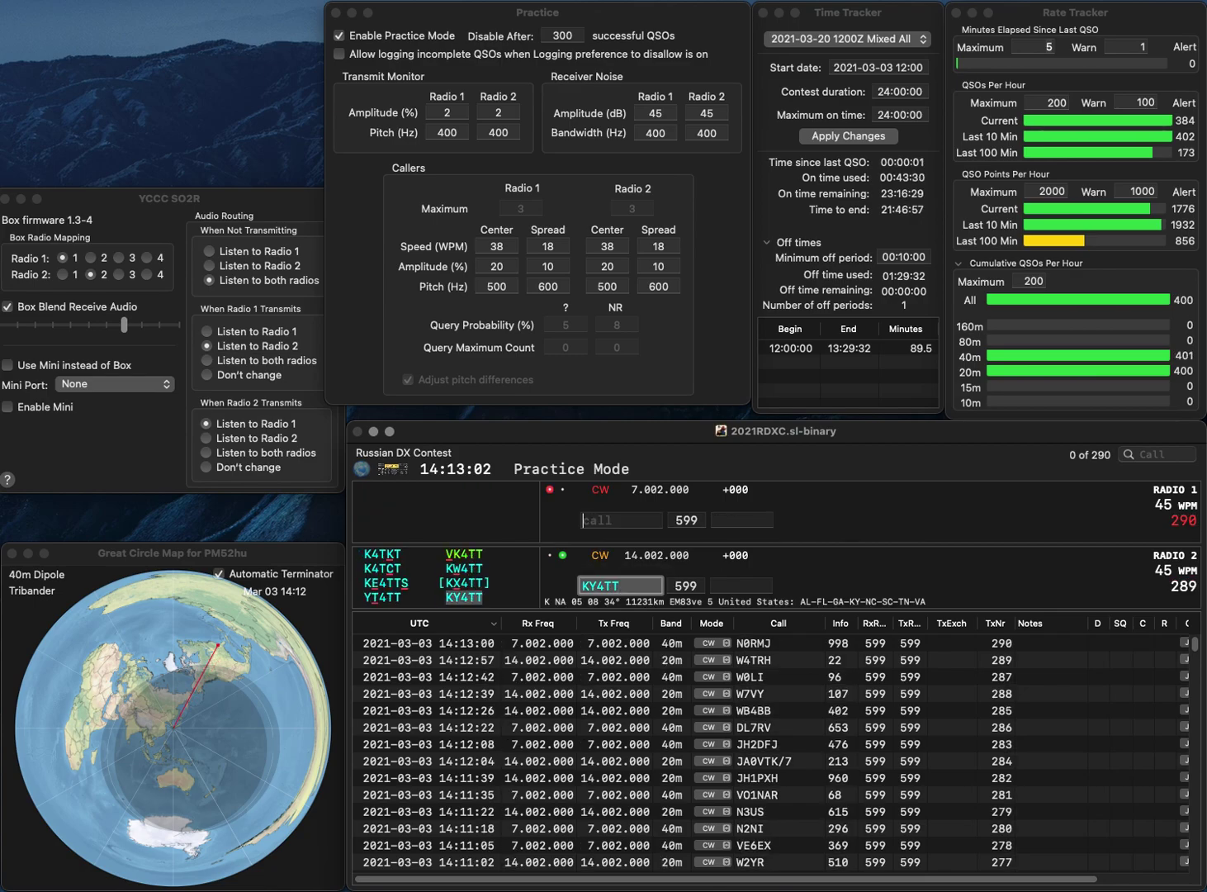
{"action": "key", "text": "Return"}
{"action": "type", "text": "KC2ID"}
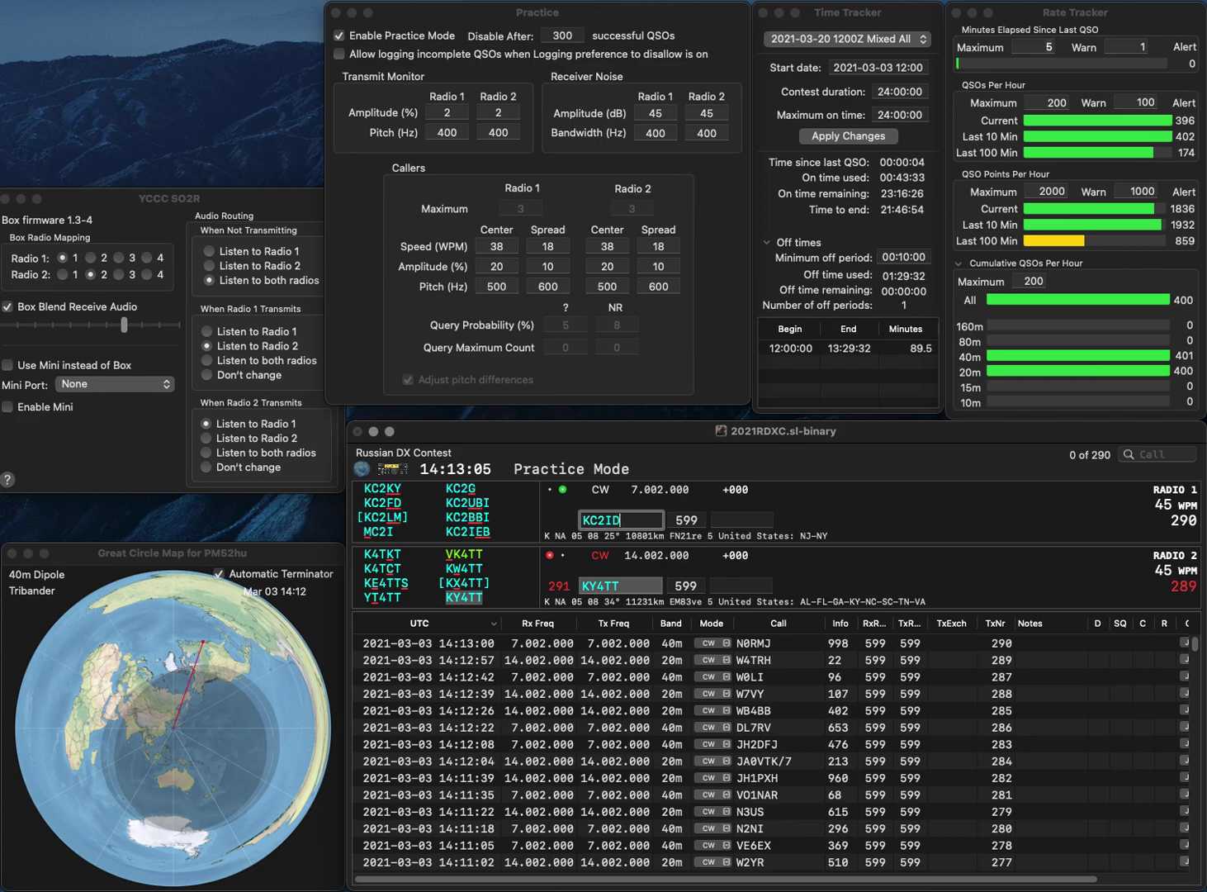
{"action": "key", "text": "BackSpace"}
{"action": "type", "text": "EB"}
{"action": "key", "text": "Return"}
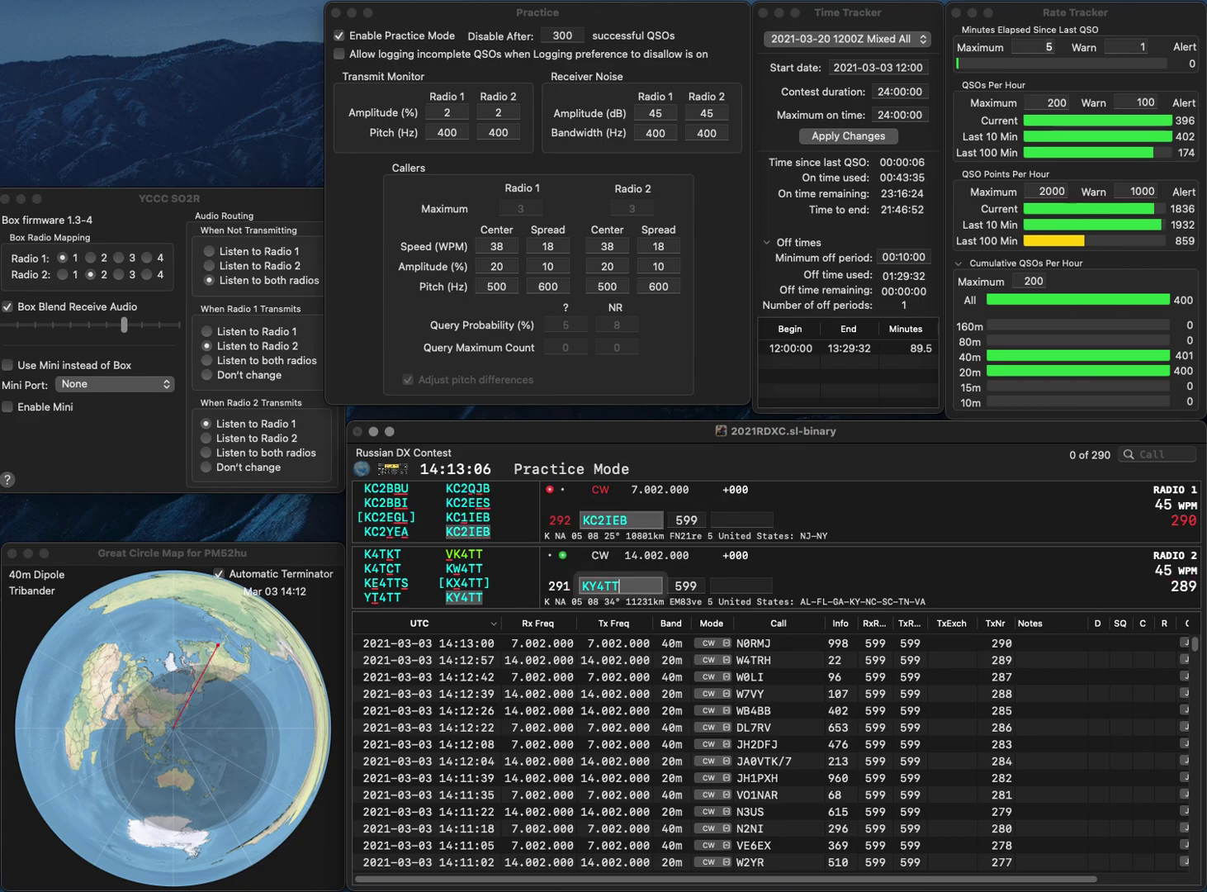
{"action": "type", "text": "839"}
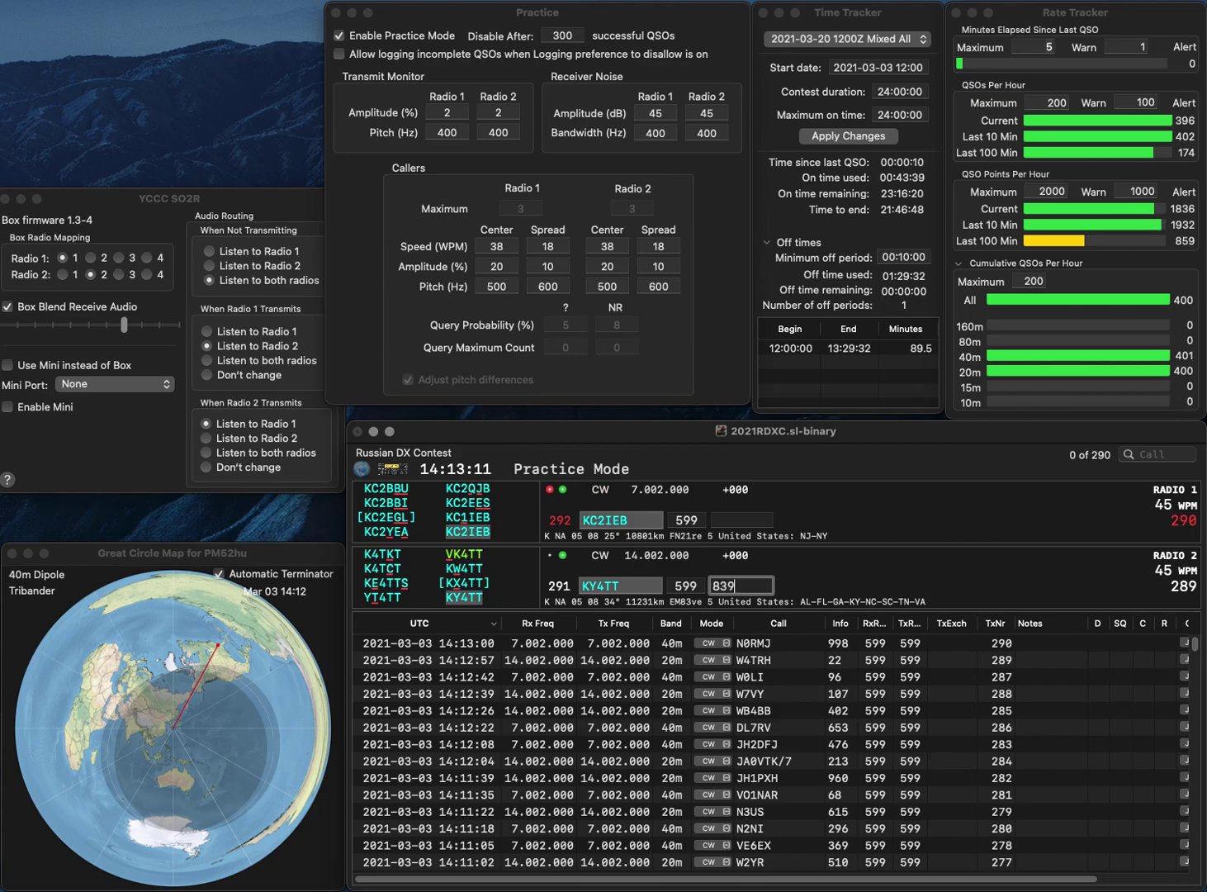
{"action": "key", "text": "Return"}
{"action": "type", "text": "792"}
{"action": "key", "text": "Return"}
Enter and send to the calls F4FNK on Radio 2 and DF3EH on Radio 1
{"action": "type", "text": "F"}
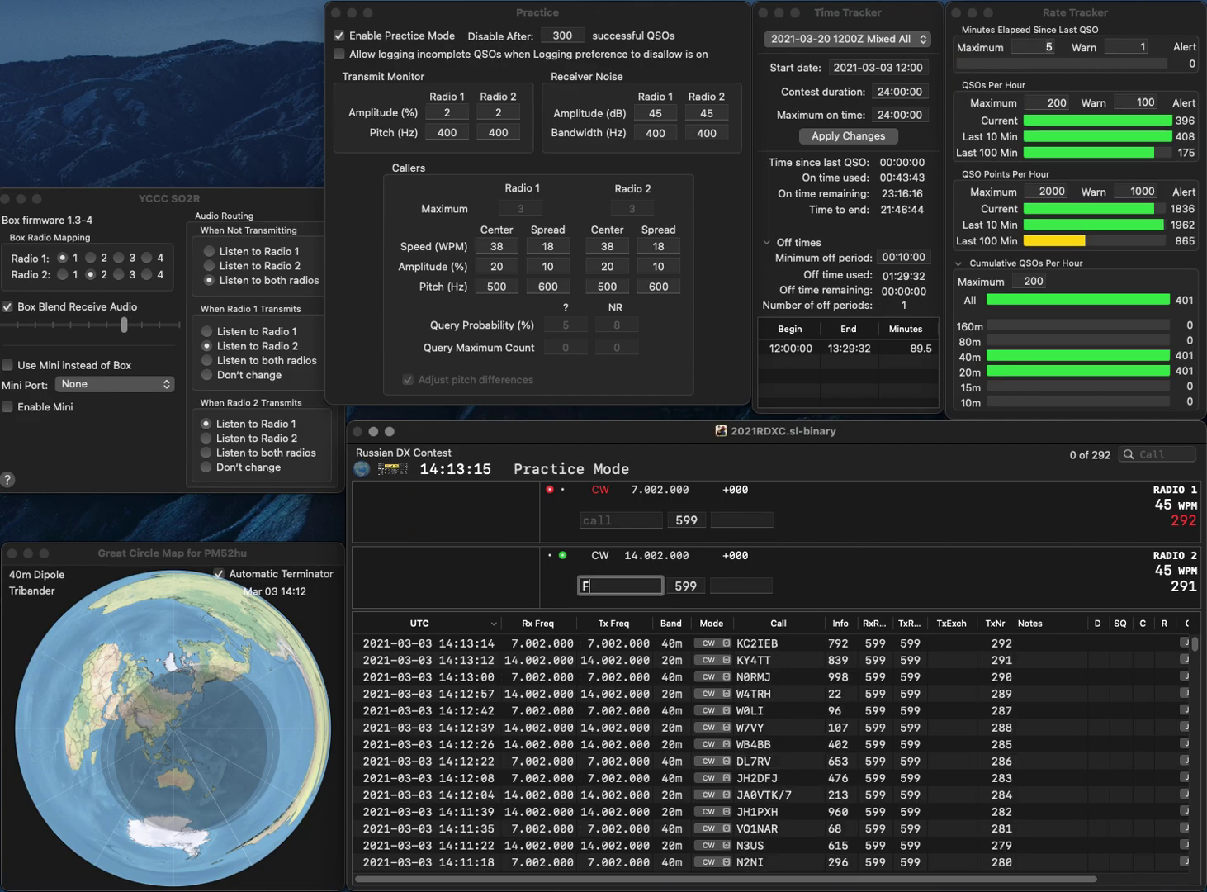
{"action": "type", "text": "4FNK"}
{"action": "key", "text": "Return"}
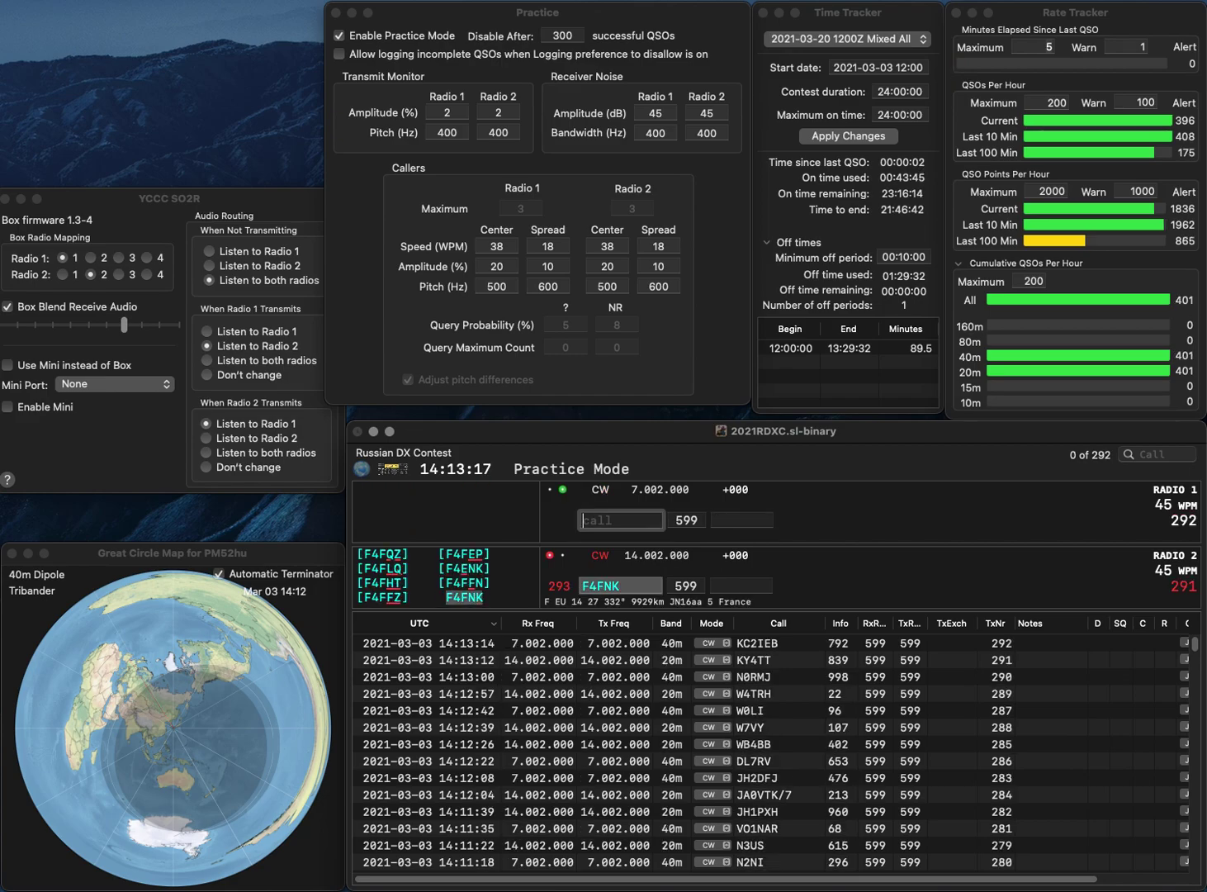
{"action": "type", "text": "DF3EH"}
{"action": "key", "text": "Return"}
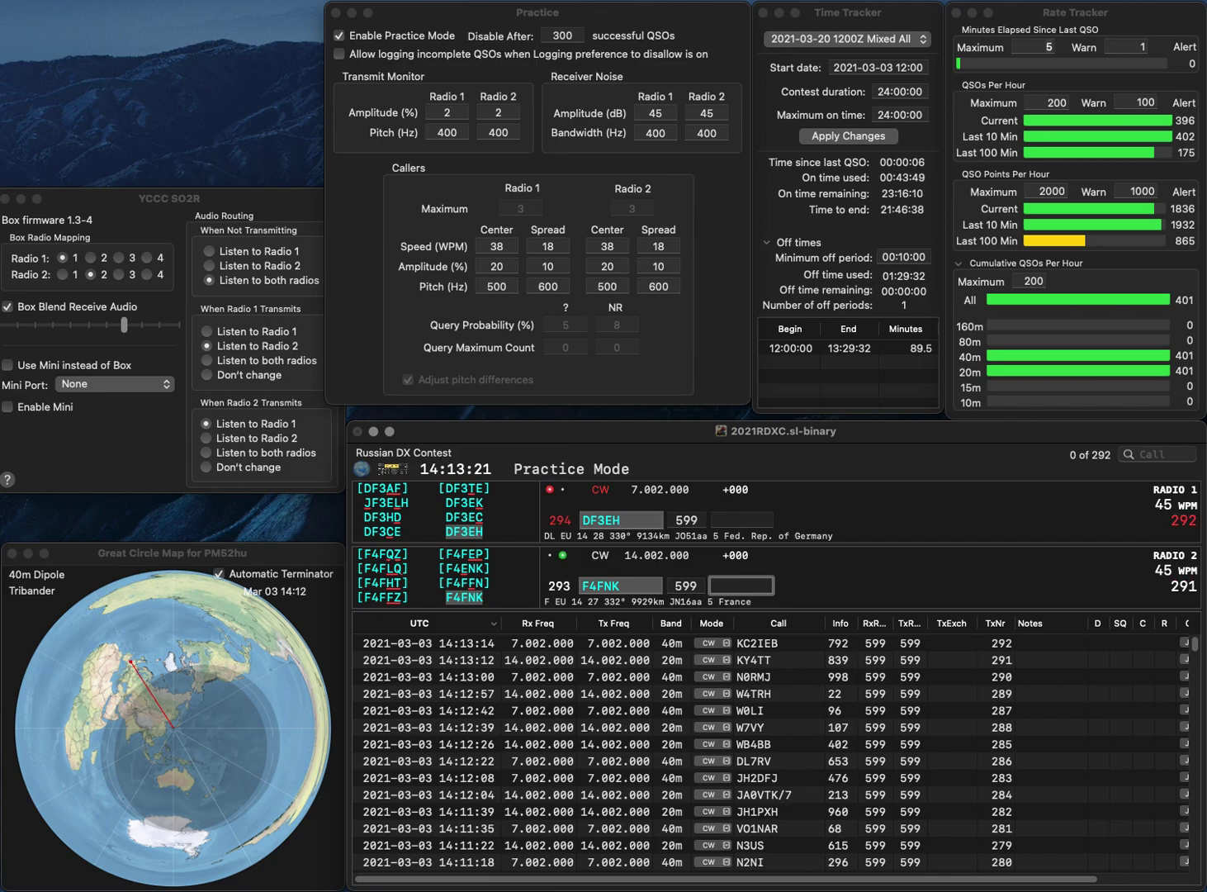
{"action": "type", "text": "500"}
{"action": "key", "text": "Return"}
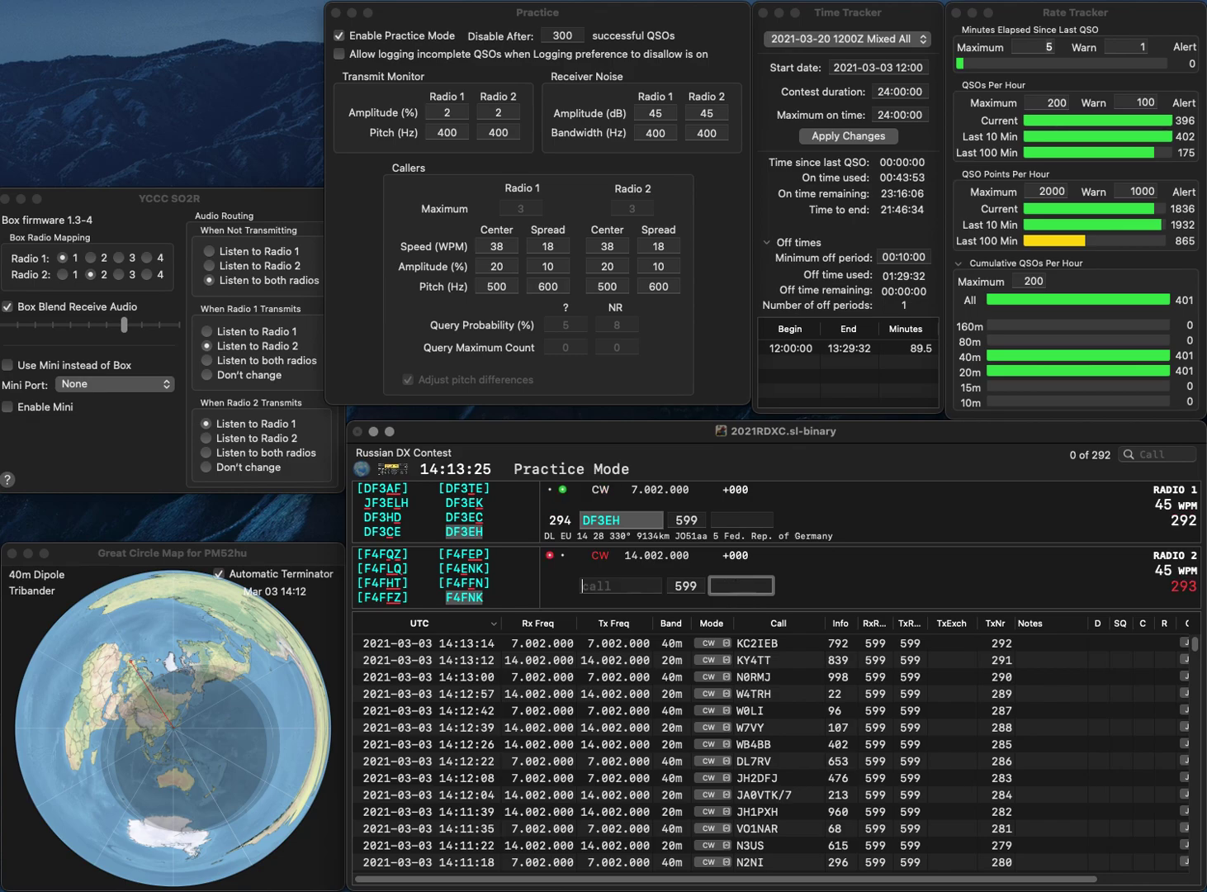
{"action": "key", "text": "Return"}
{"action": "type", "text": "17"}
{"action": "key", "text": "Return"}
Enter and send to the calls PE1FTV on Radio 2 and W1DGL on Radio 1
{"action": "type", "text": "PE1FTV"}
{"action": "key", "text": "Return"}
{"action": "type", "text": "W1DGL"}
{"action": "key", "text": "Return"}
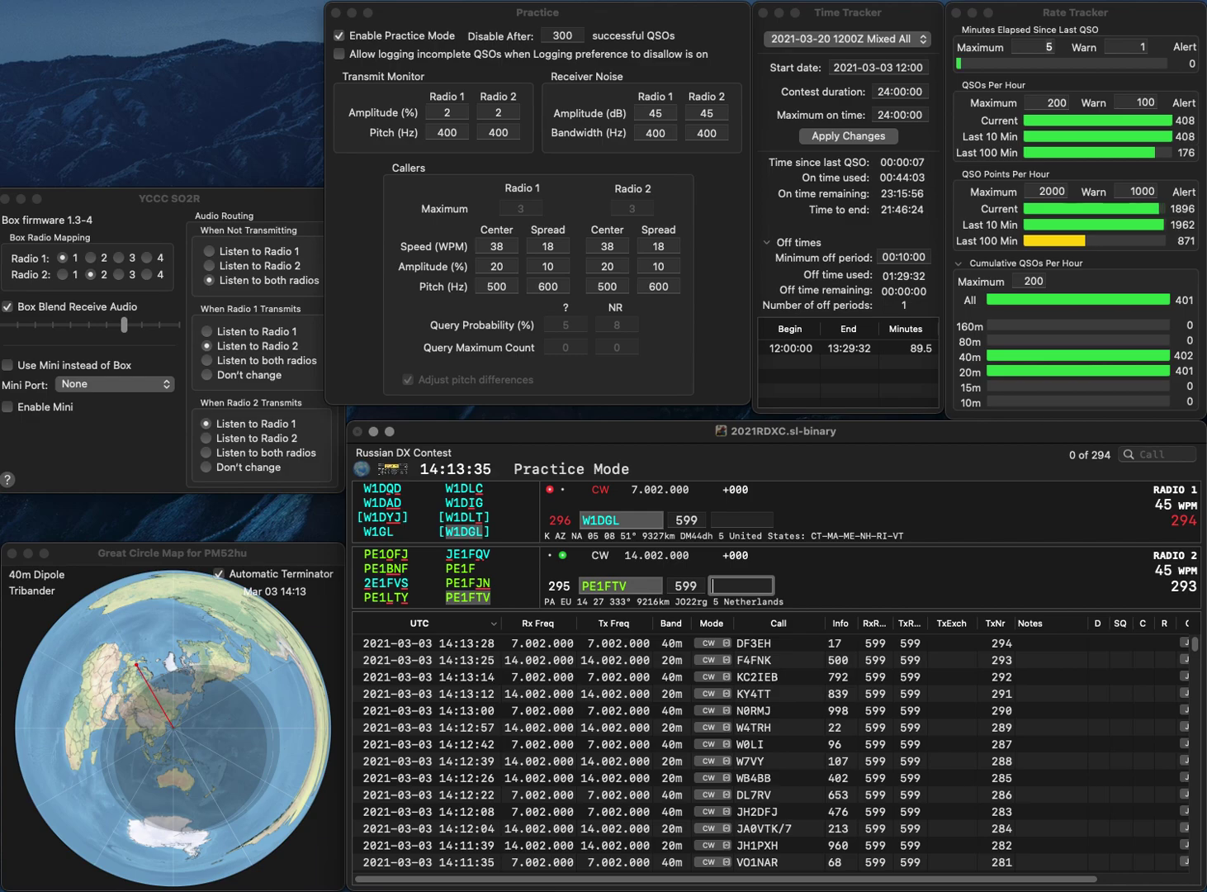
{"action": "type", "text": "549"}
{"action": "key", "text": "Return"}
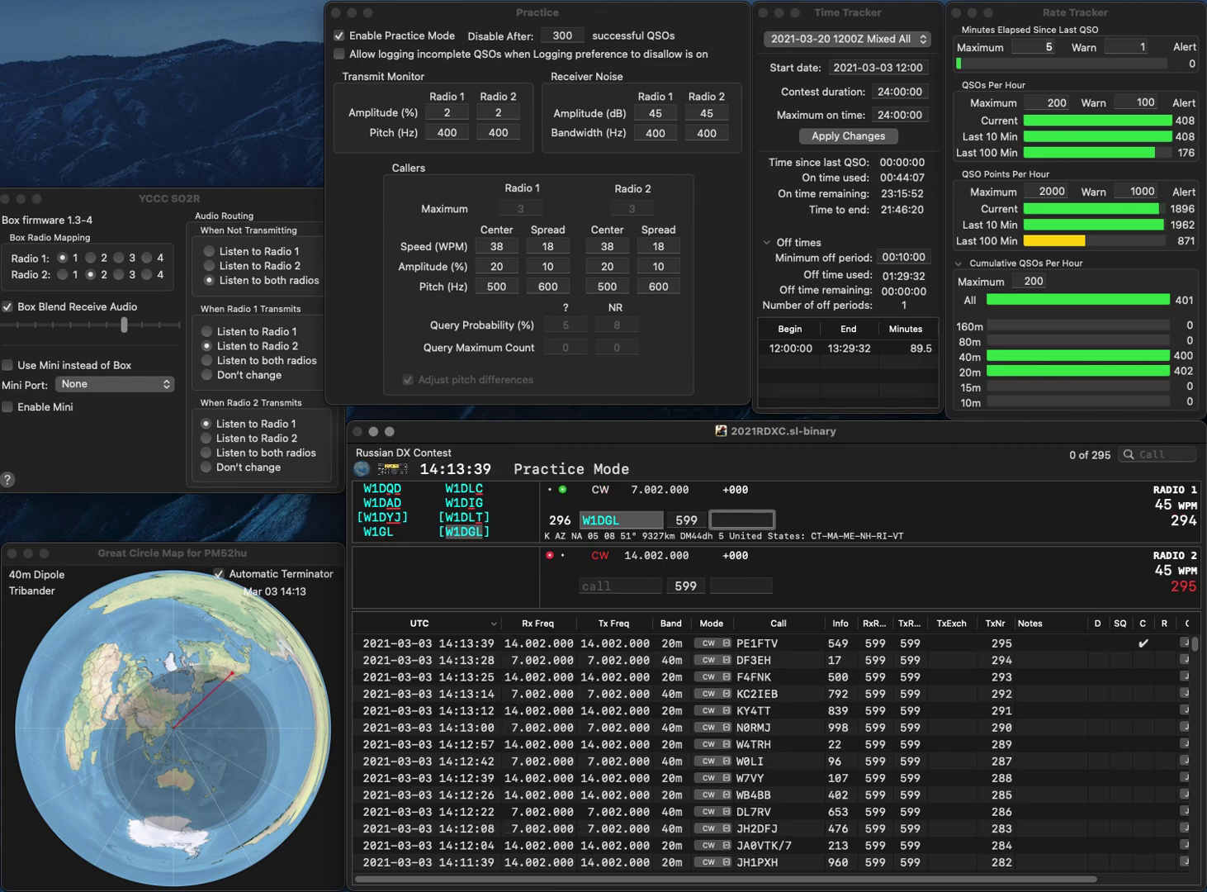
{"action": "type", "text": "461"}
{"action": "key", "text": "Return"}
{"action": "type", "text": "K"}
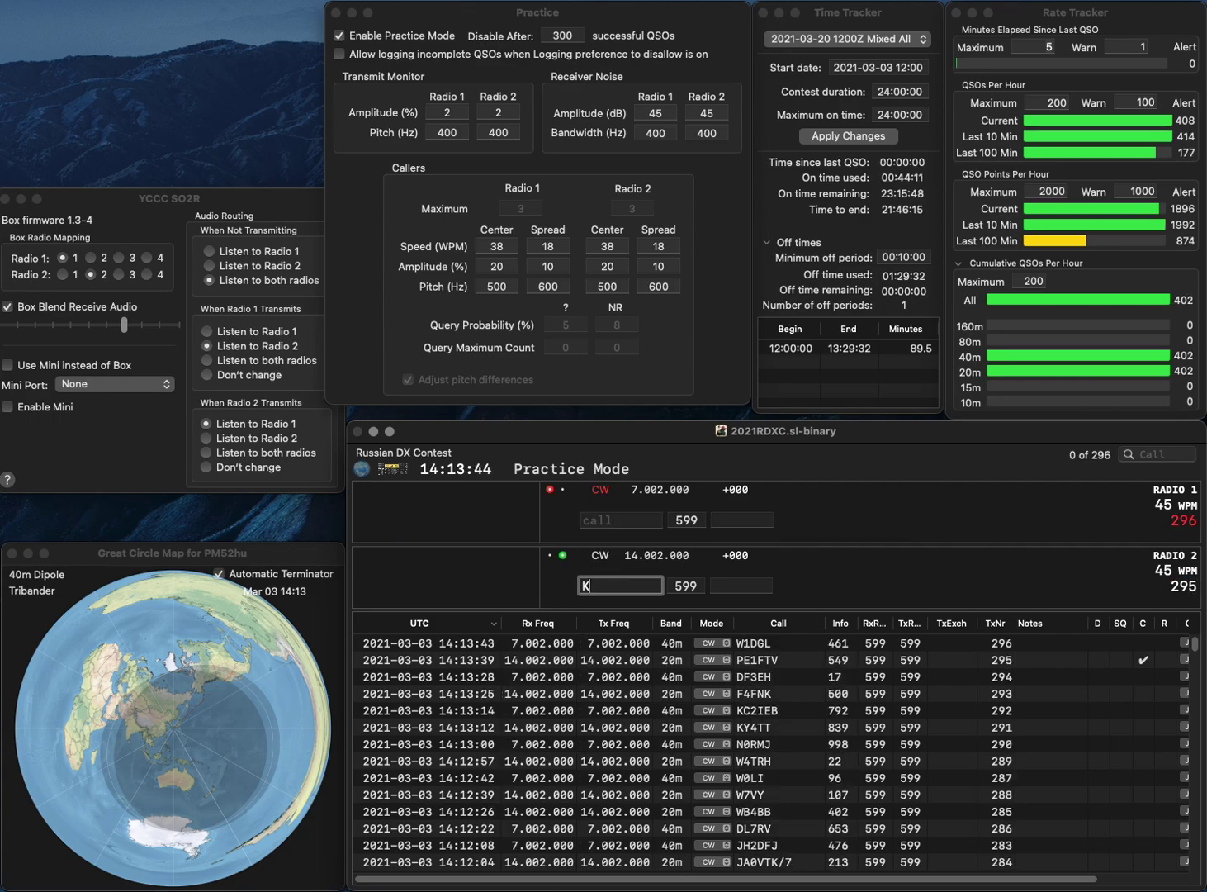
{"action": "type", "text": "6P"}
{"action": "key", "text": "Return"}
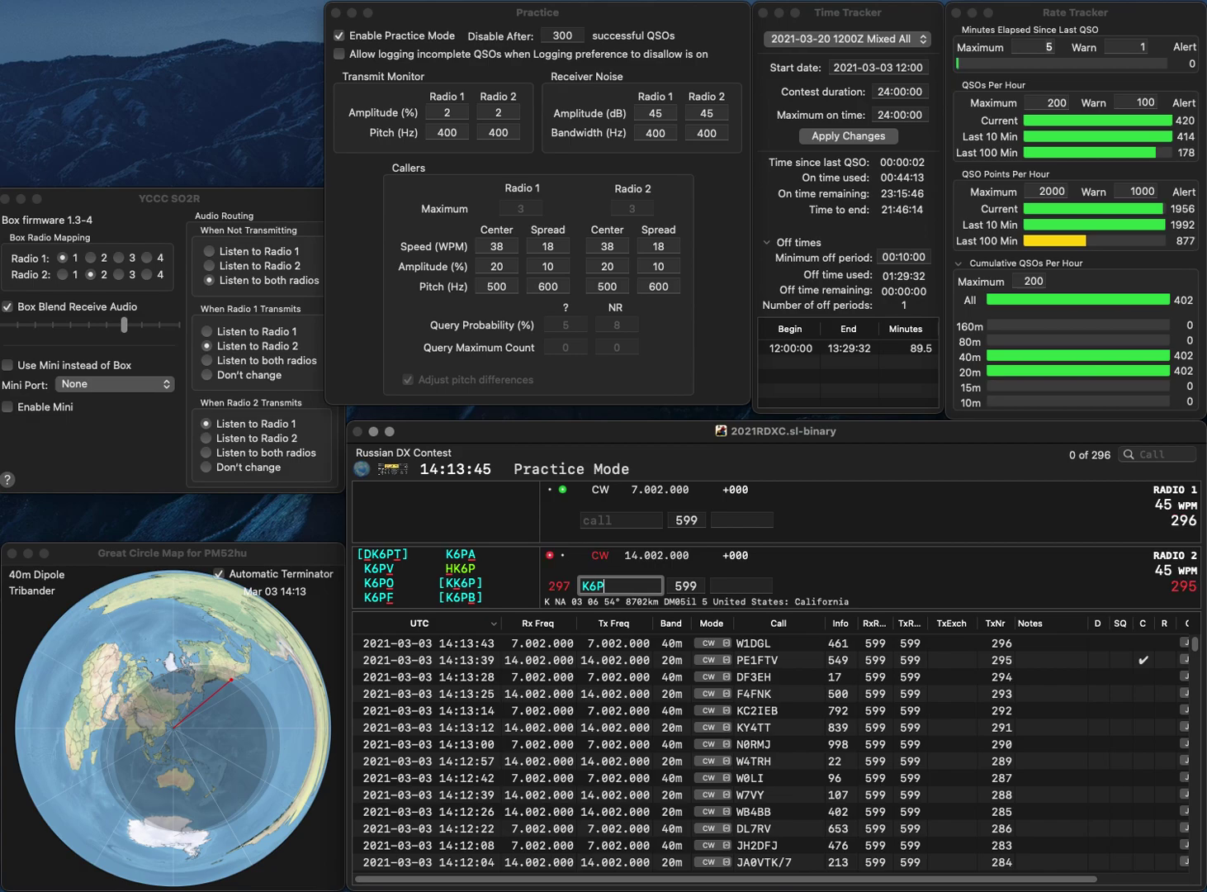
{"action": "type", "text": "CDX"}
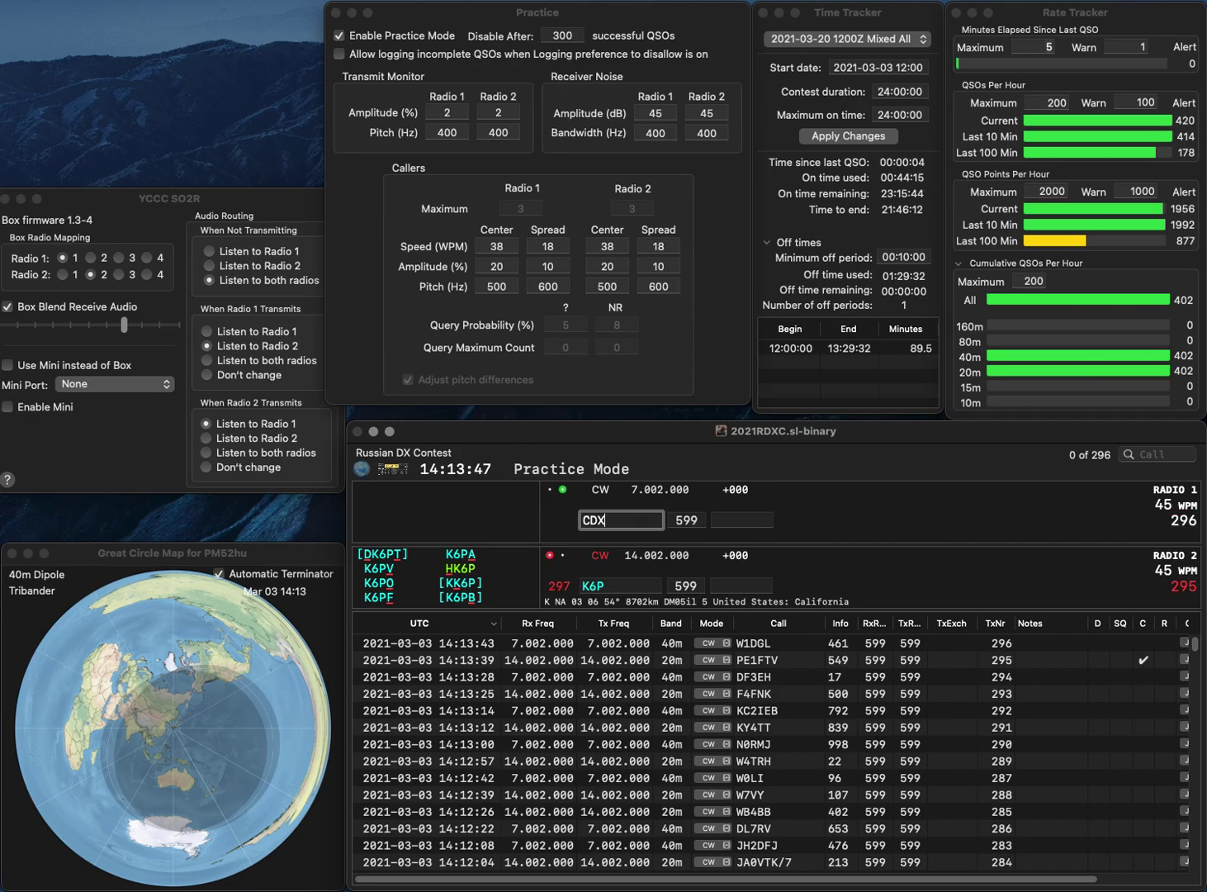
{"action": "type", "text": "S"}
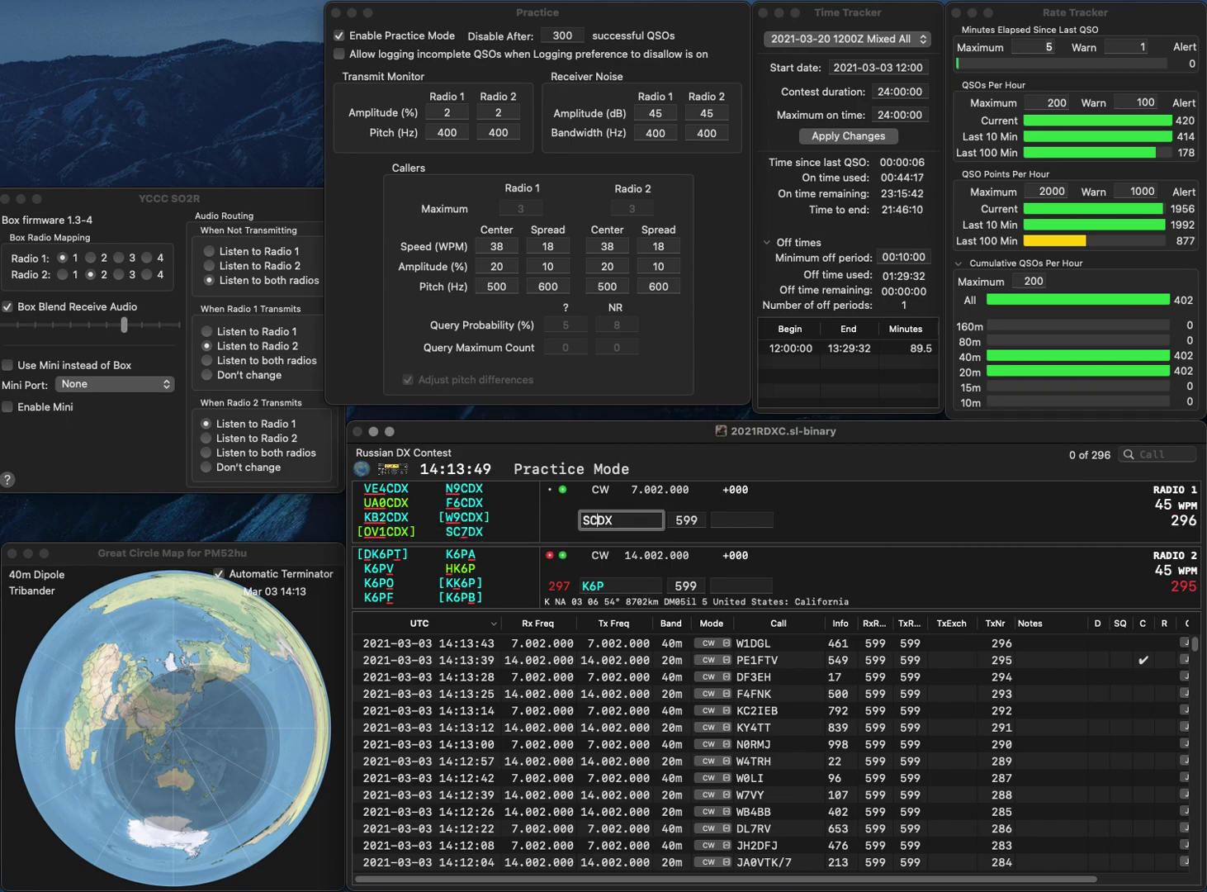
{"action": "type", "text": "7"}
{"action": "key", "text": "Return"}
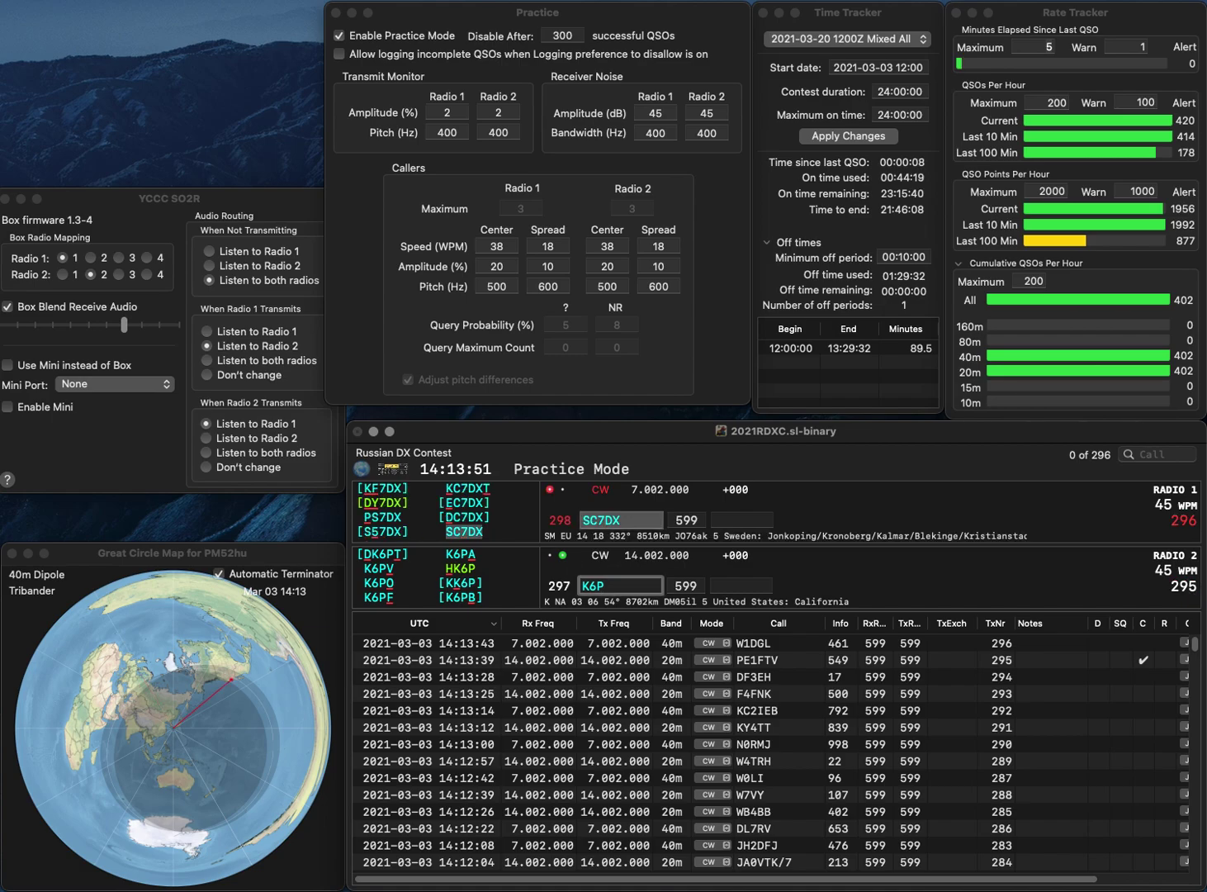
{"action": "left_click", "coordinate": [598, 585]}
{"action": "type", "text": "I"}
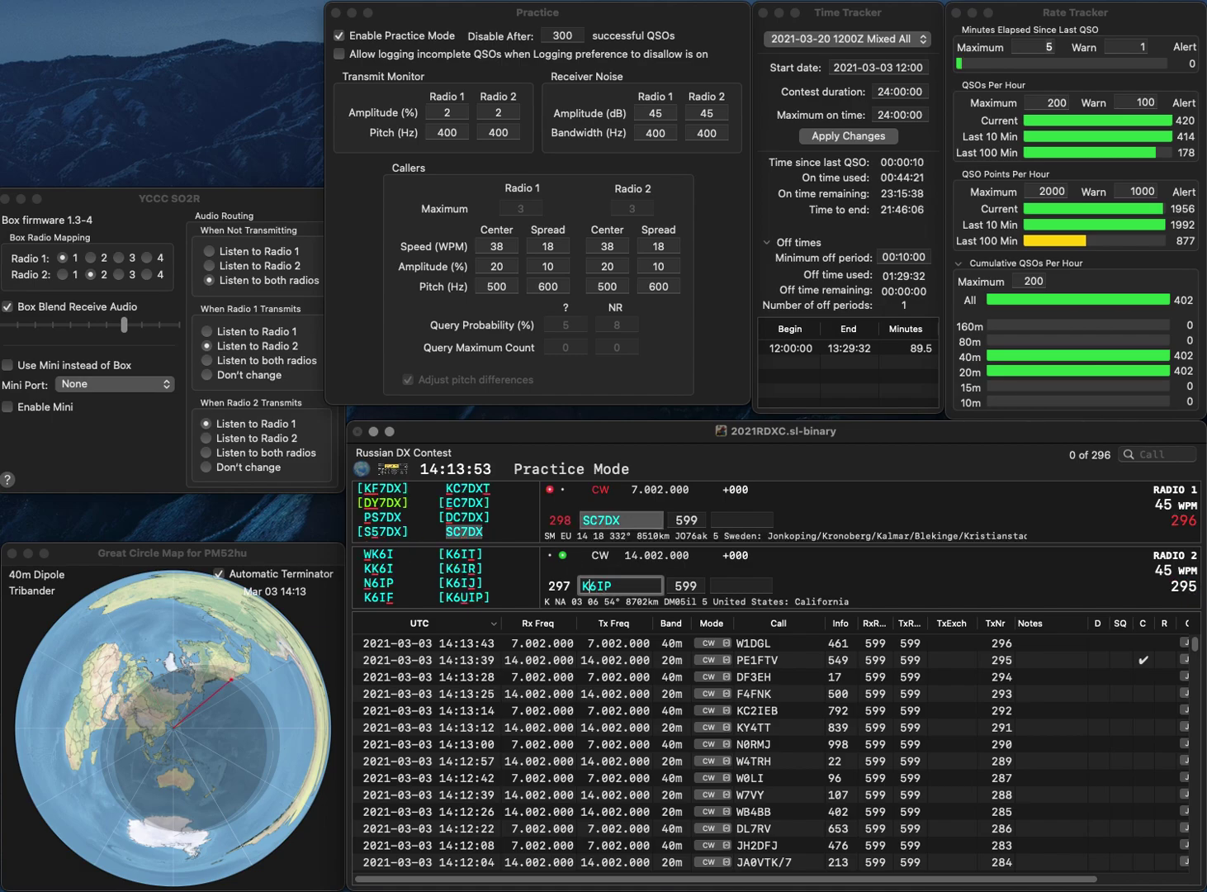
{"action": "type", "text": "C"}
{"action": "key", "text": "Return"}
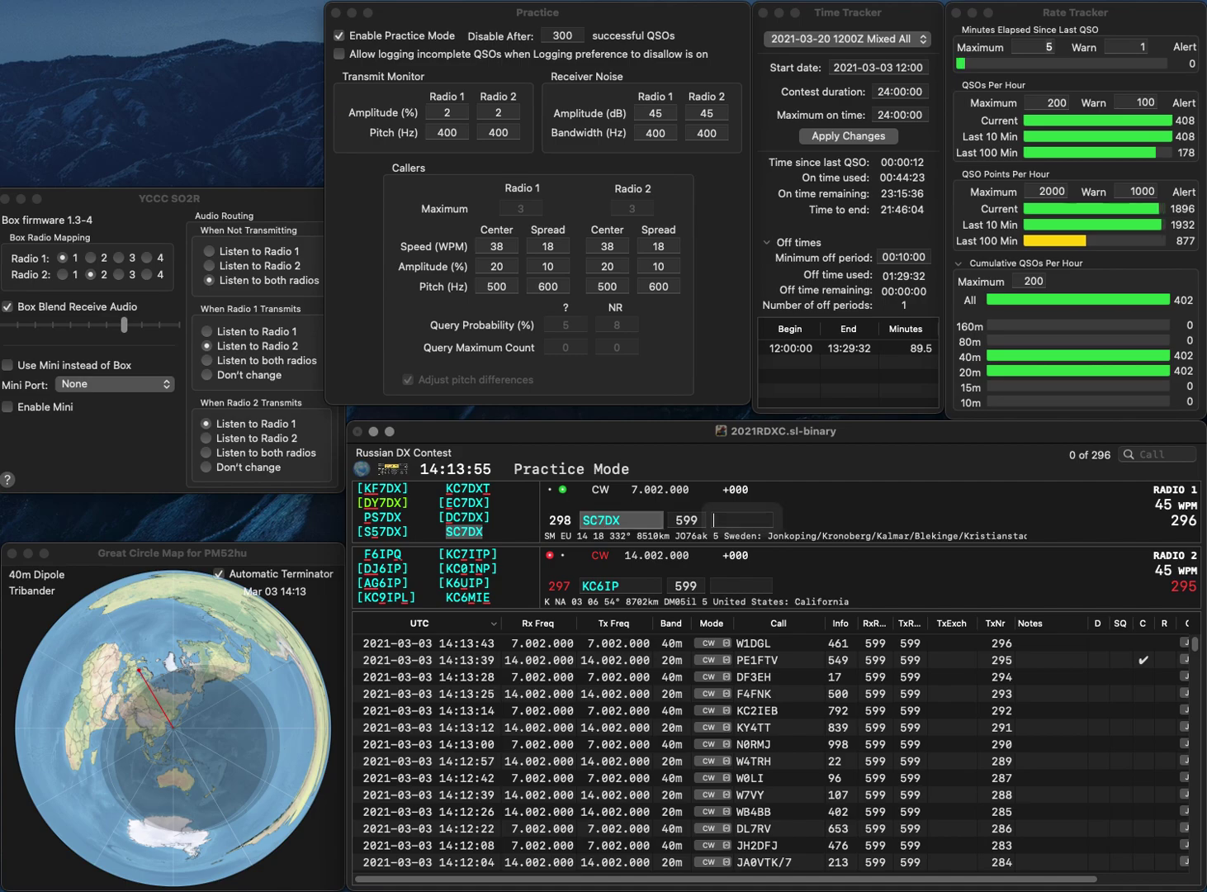
{"action": "type", "text": "362"}
{"action": "key", "text": "Return"}
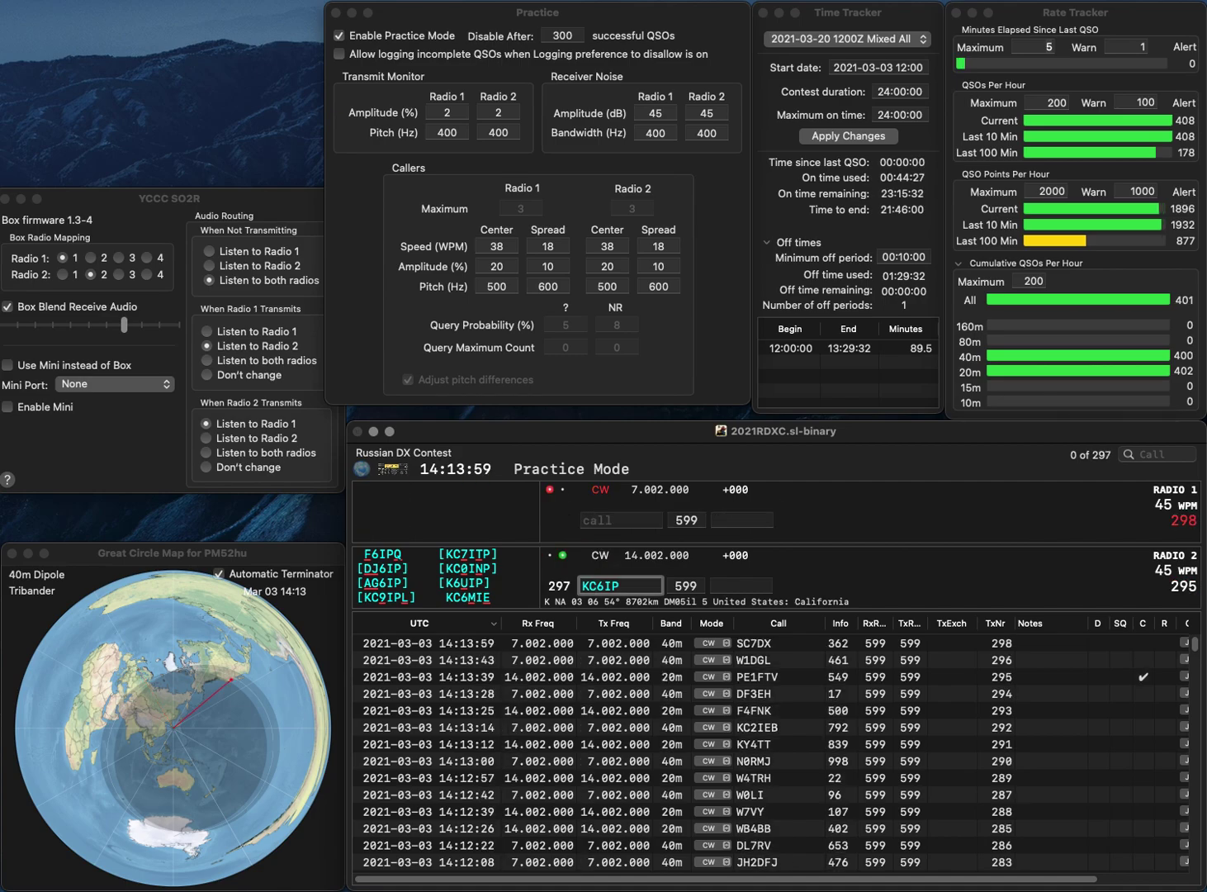
{"action": "key", "text": "BackSpace"}
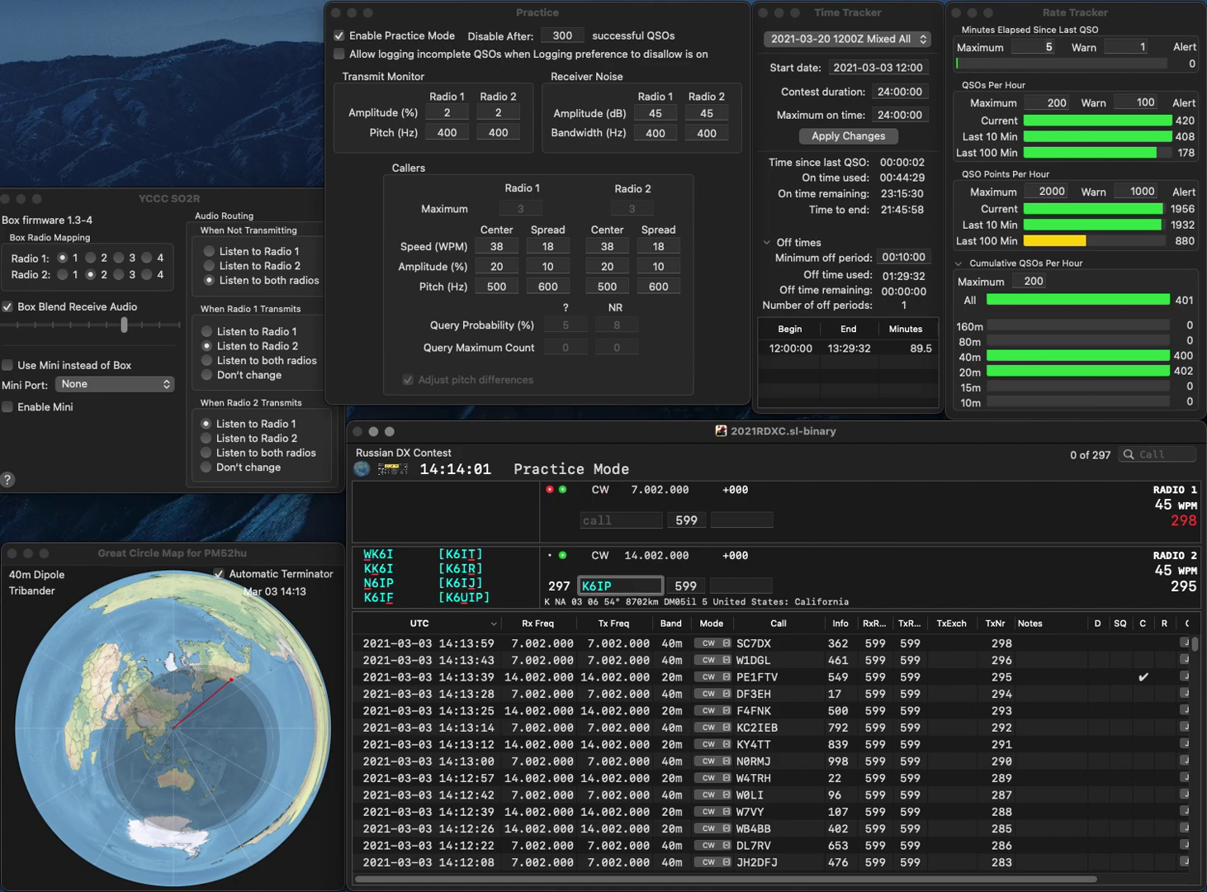
{"action": "type", "text": "U"}
{"action": "key", "text": "Return"}
Enter the call RW1A on Radio 1, correcting its prefix, and send to it
{"action": "type", "text": "I1"}
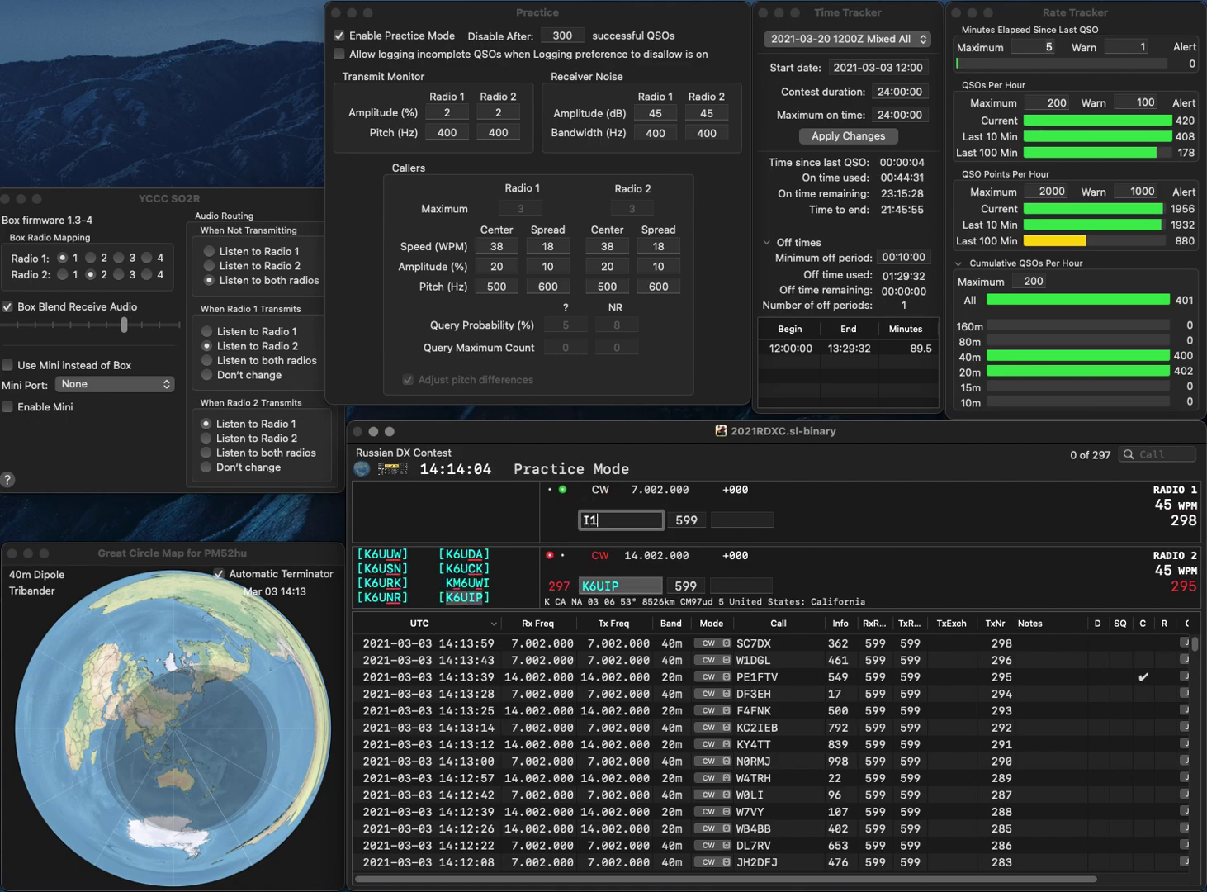
{"action": "type", "text": "A"}
{"action": "key", "text": "Delete"}
{"action": "type", "text": "W"}
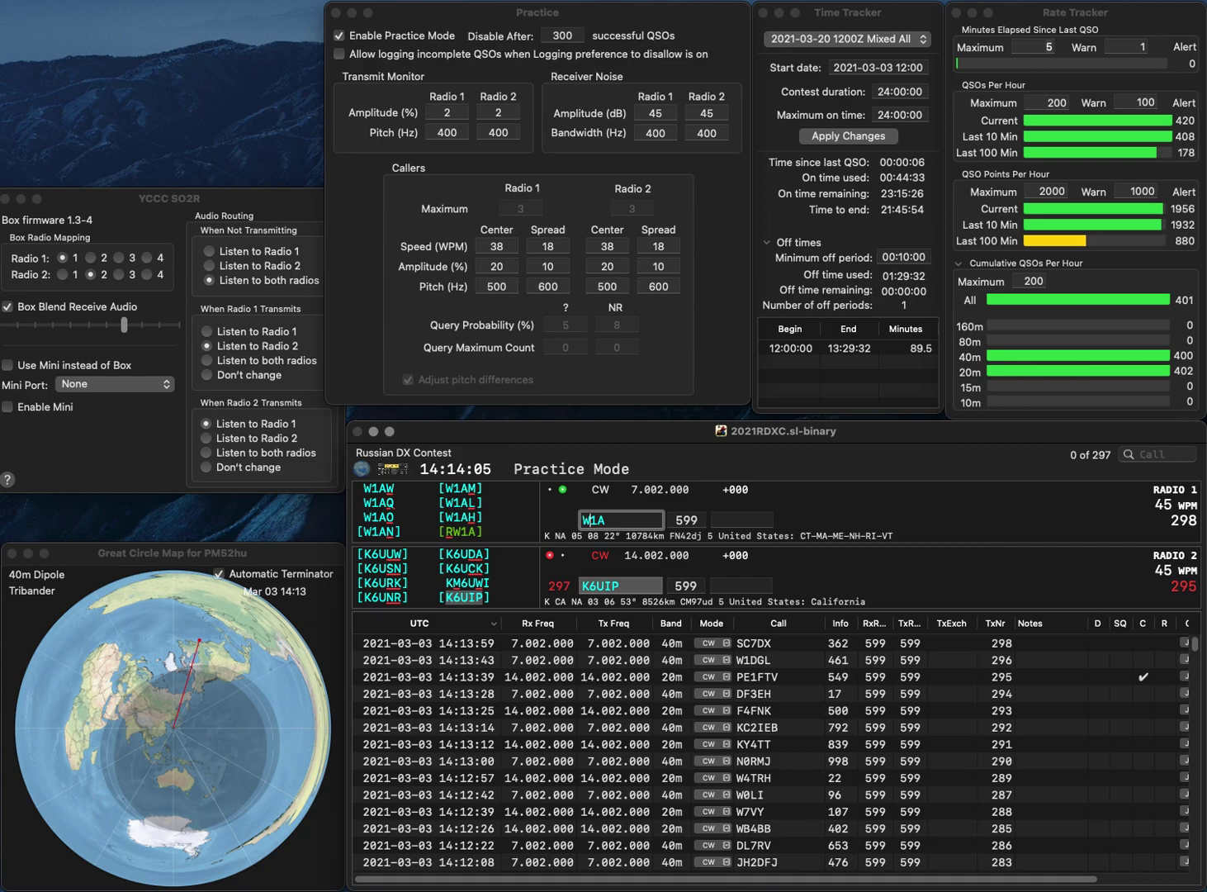
{"action": "key", "text": "Left"}
{"action": "type", "text": "R"}
{"action": "key", "text": "Return"}
{"action": "type", "text": "446"}
{"action": "key", "text": "Return"}
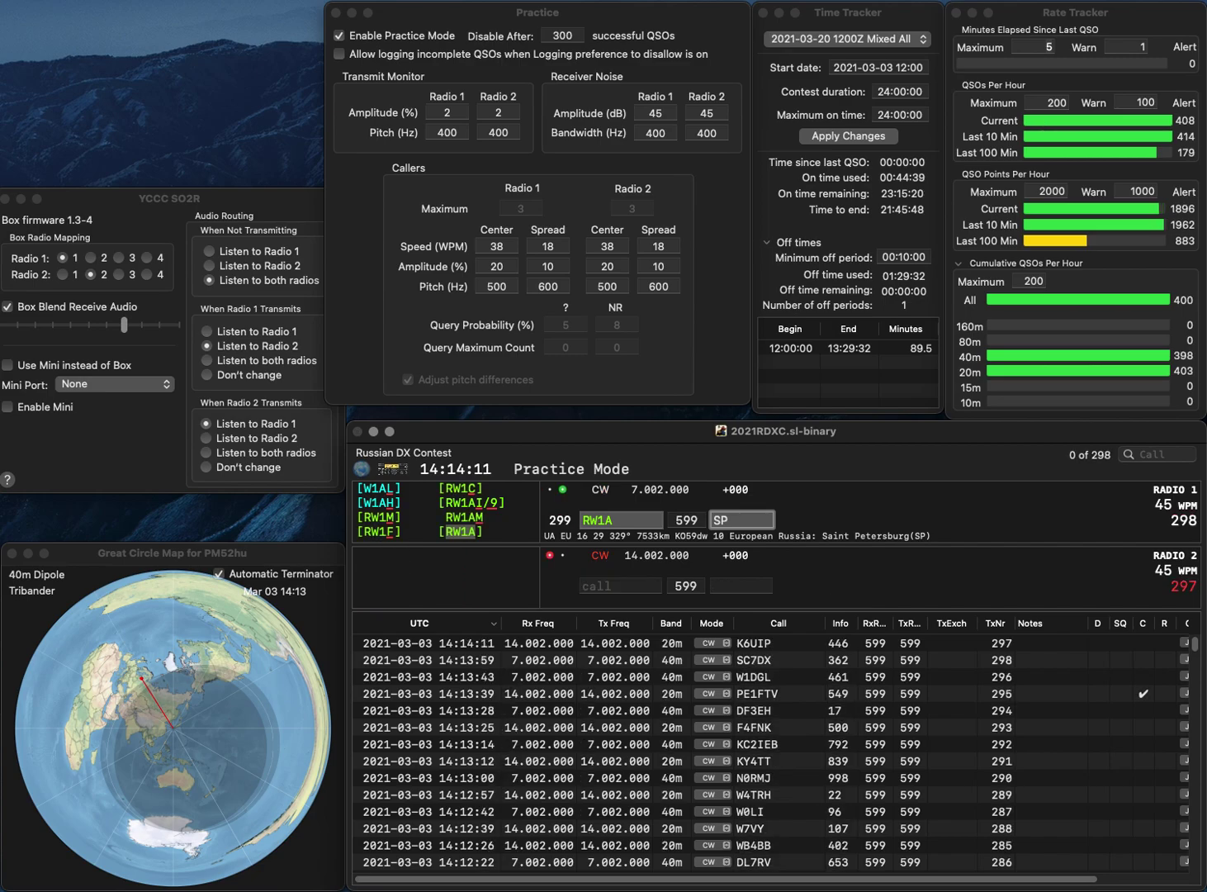
{"action": "key", "text": "Return"}
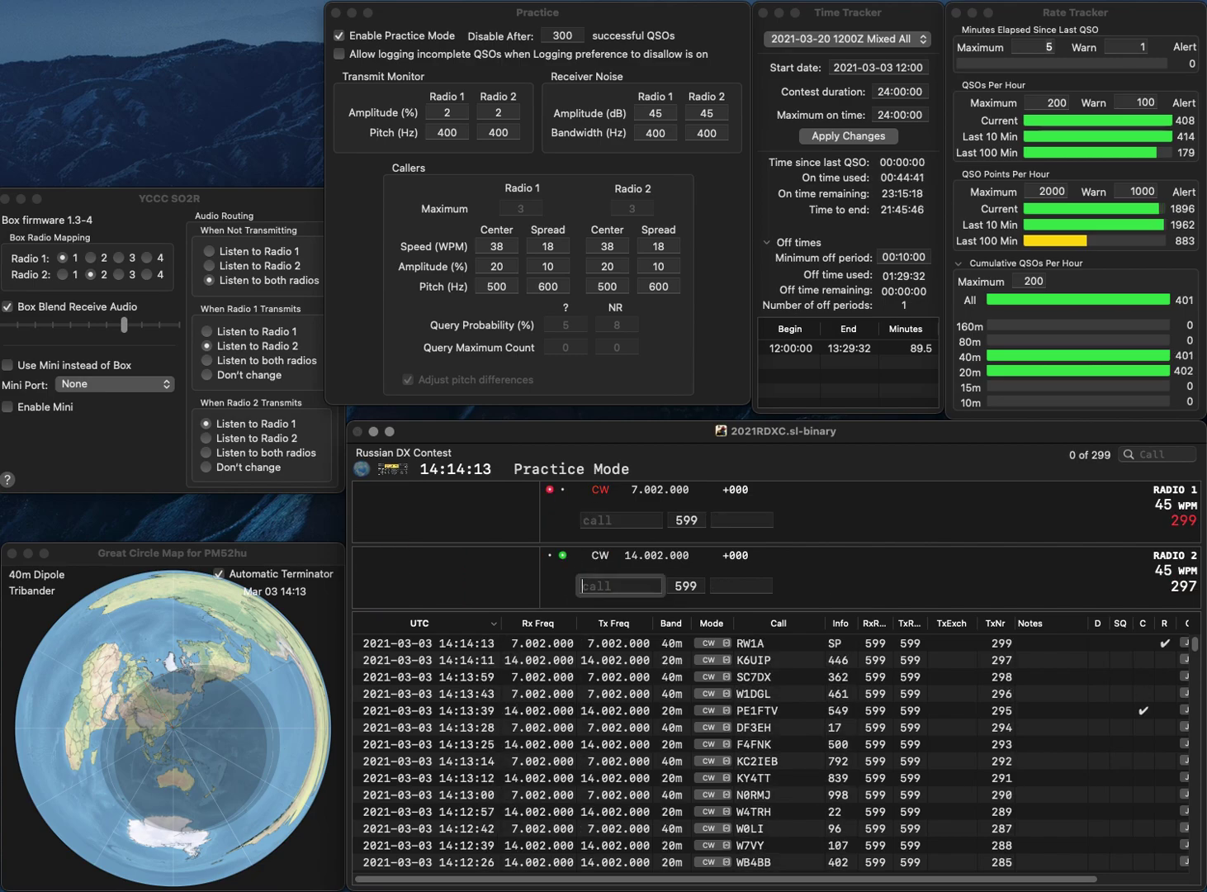
{"action": "type", "text": "EA3CFV"}
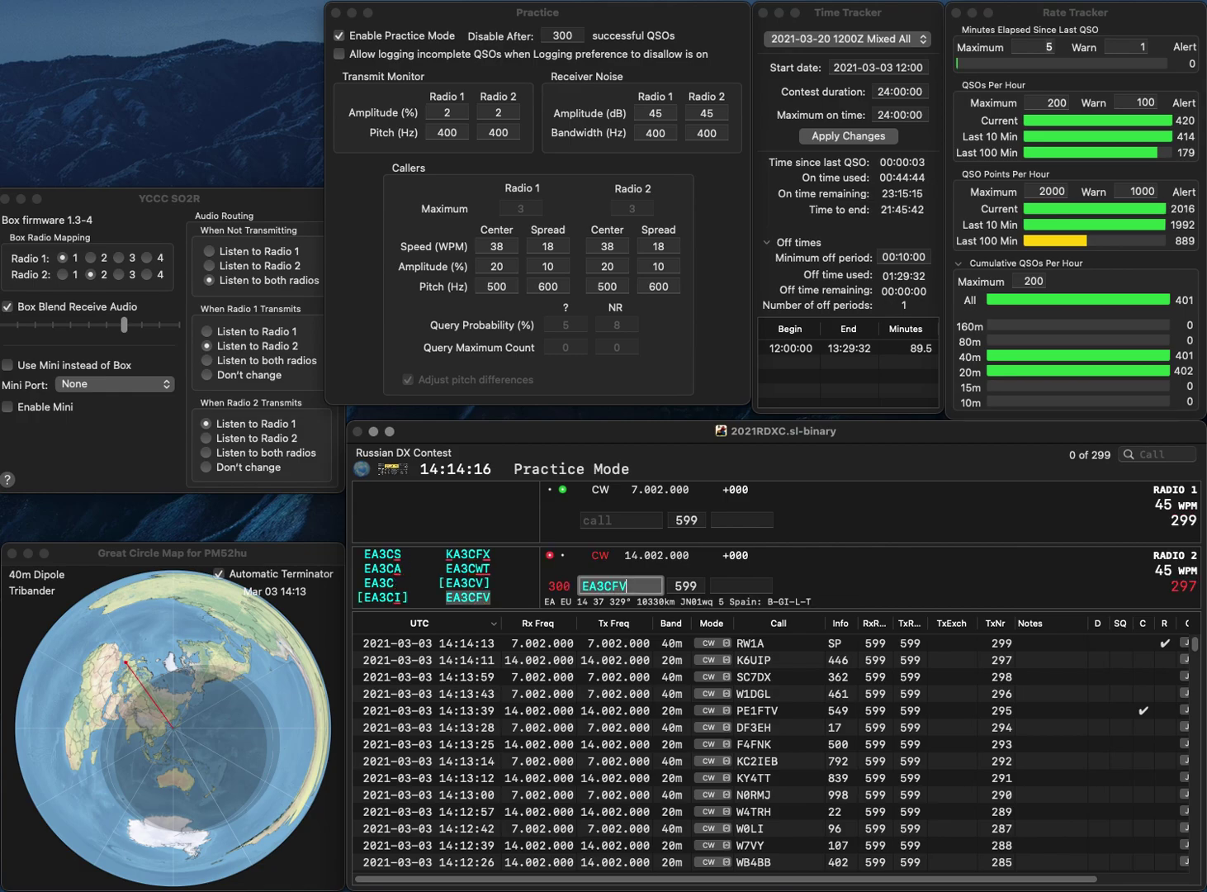
{"action": "key", "text": "Return"}
{"action": "type", "text": "2MLV"}
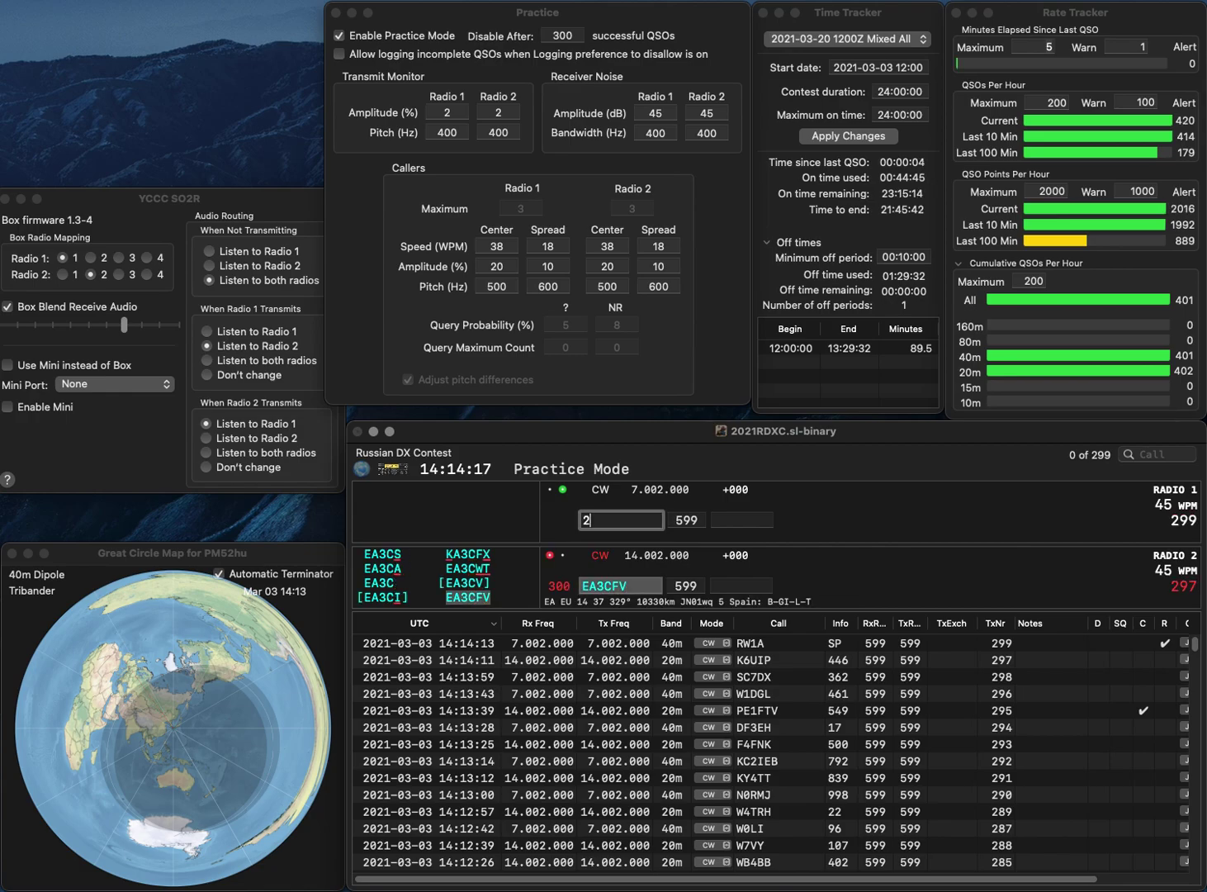
{"action": "key", "text": "BackSpace"}
{"action": "type", "text": "B"}
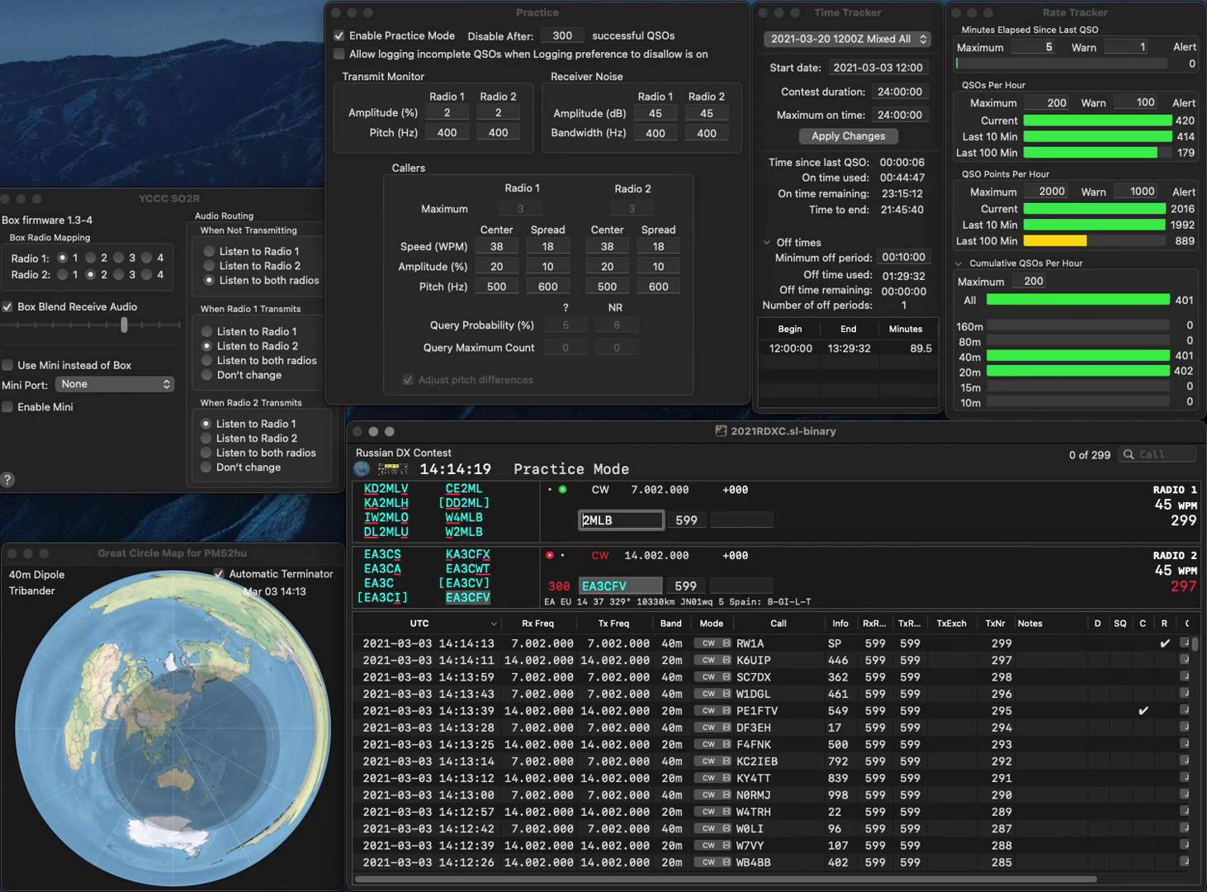
{"action": "key", "text": "Home"}
{"action": "type", "text": "JF"}
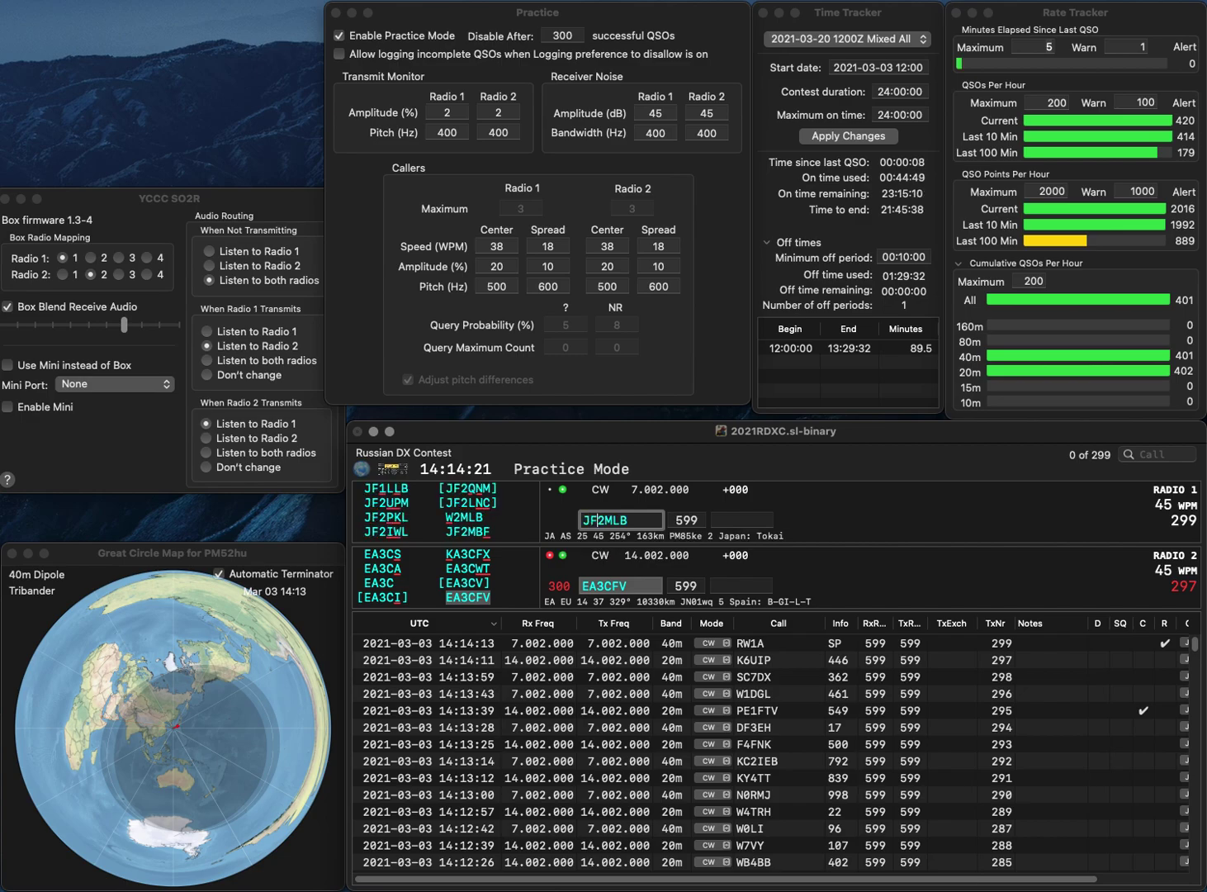
{"action": "key", "text": "Return"}
Log EA3CFV on Radio 2 with exchange 882
{"action": "key", "text": "grave"}
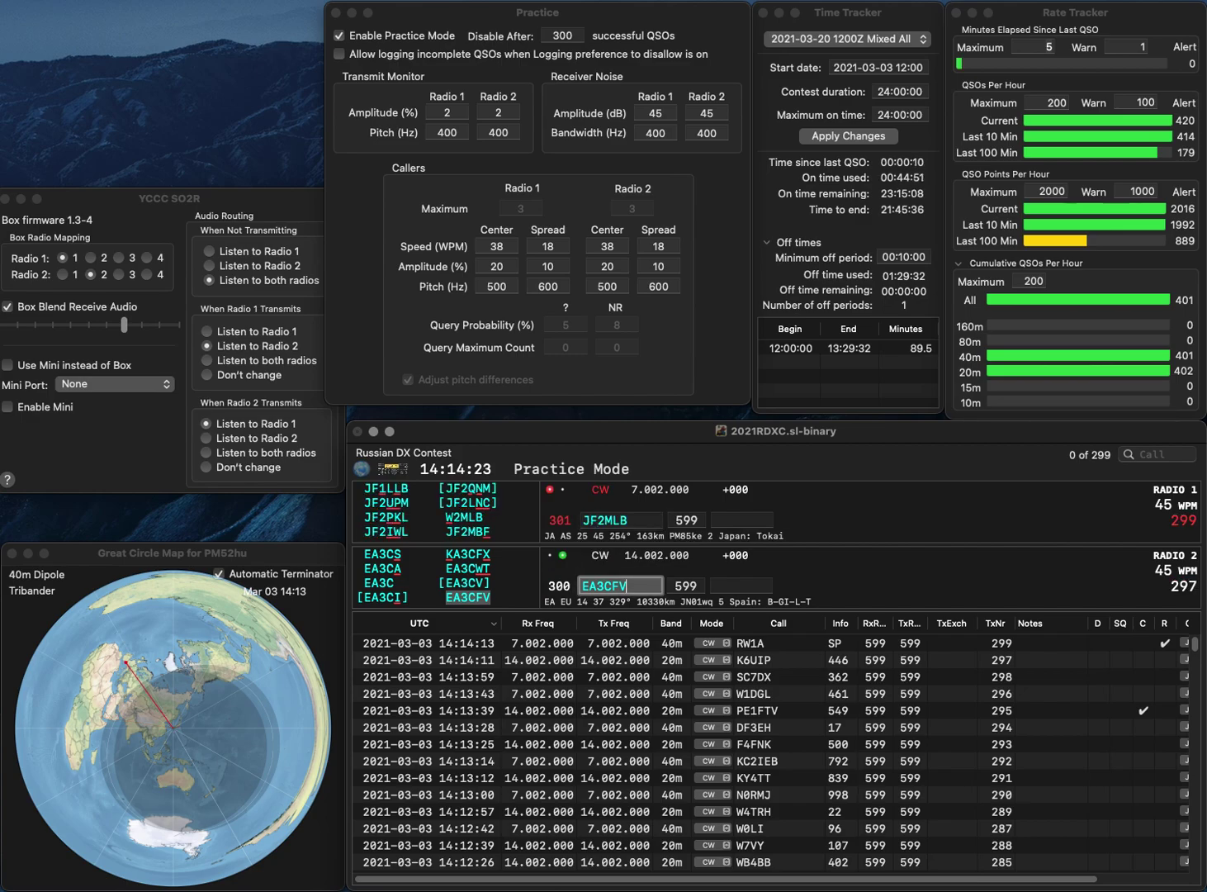
{"action": "key", "text": "space"}
{"action": "type", "text": "882"}
{"action": "key", "text": "Return"}
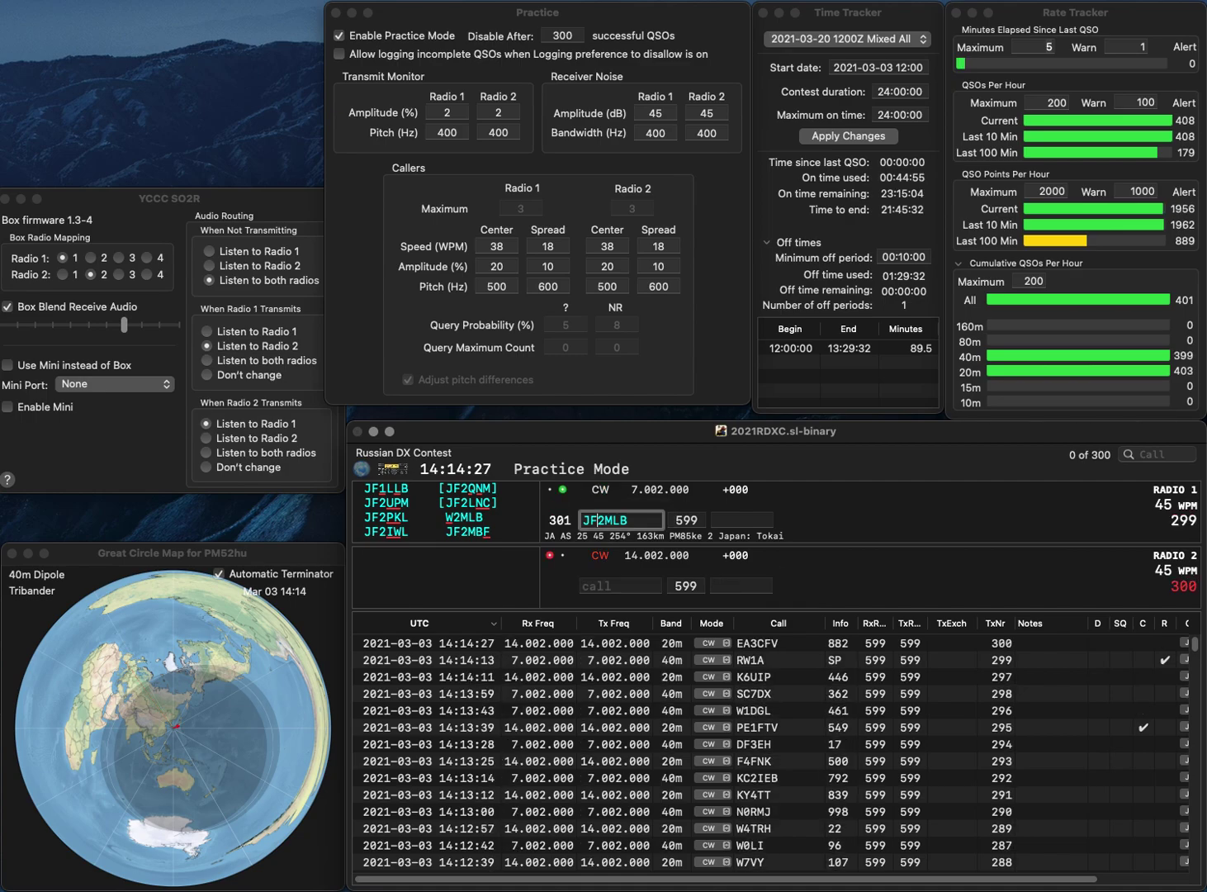
Correct the Radio 1 call to JM2LHB and resend it, and enter the call KD4TRG on Radio 2 and send to it
{"action": "key", "text": "BackSpace"}
{"action": "type", "text": "M"}
{"action": "key", "text": "Delete"}
{"action": "type", "text": "H"}
{"action": "key", "text": "Return"}
{"action": "type", "text": "KD4TRG"}
{"action": "key", "text": "Return"}
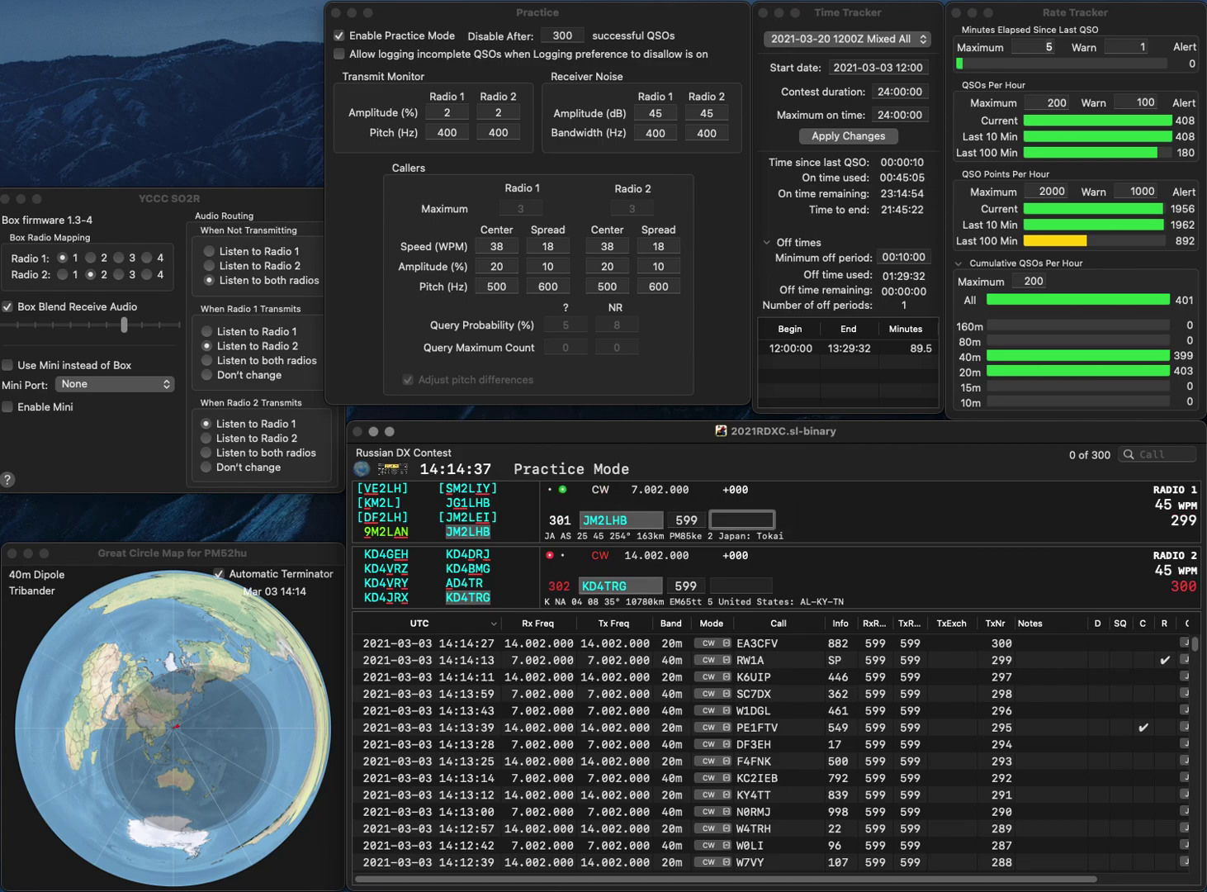
{"action": "type", "text": "32"}
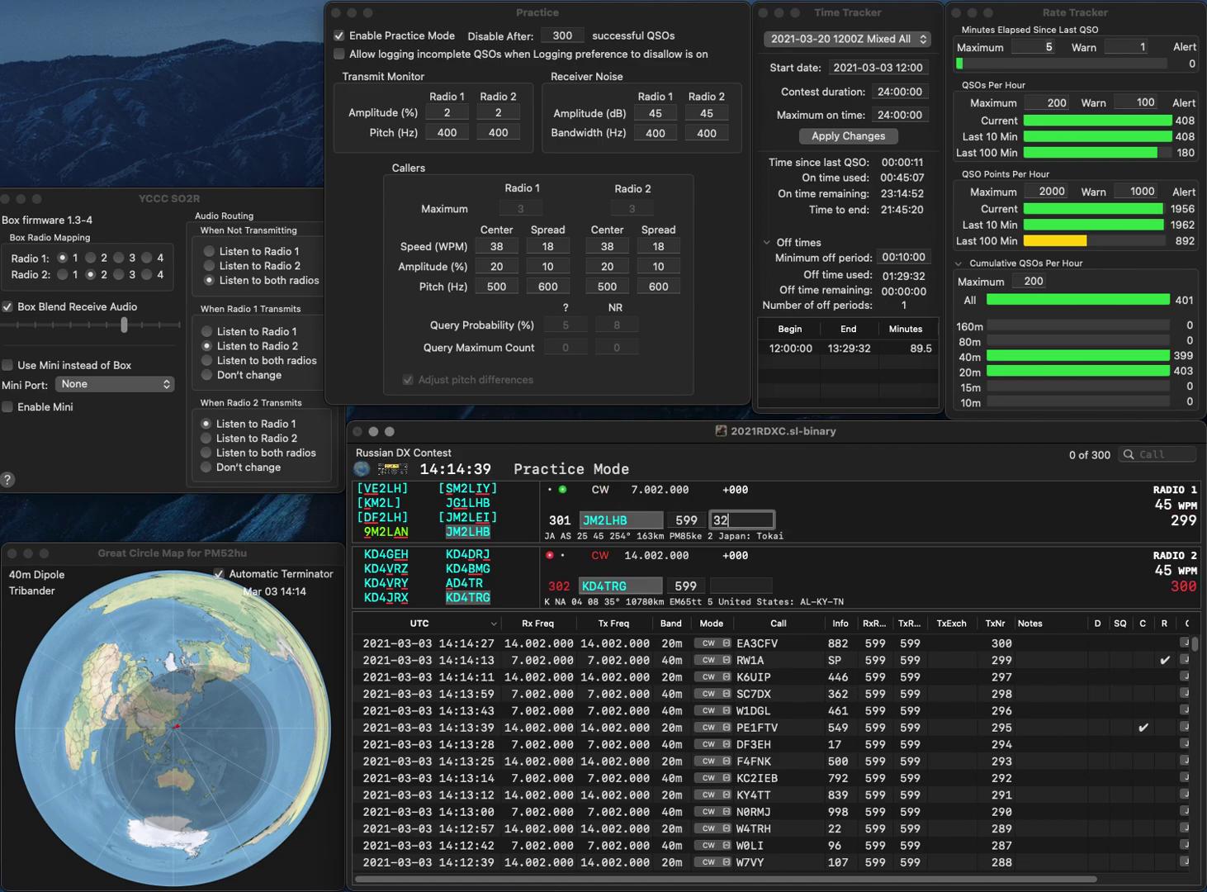
{"action": "type", "text": "8"}
{"action": "key", "text": "Return"}
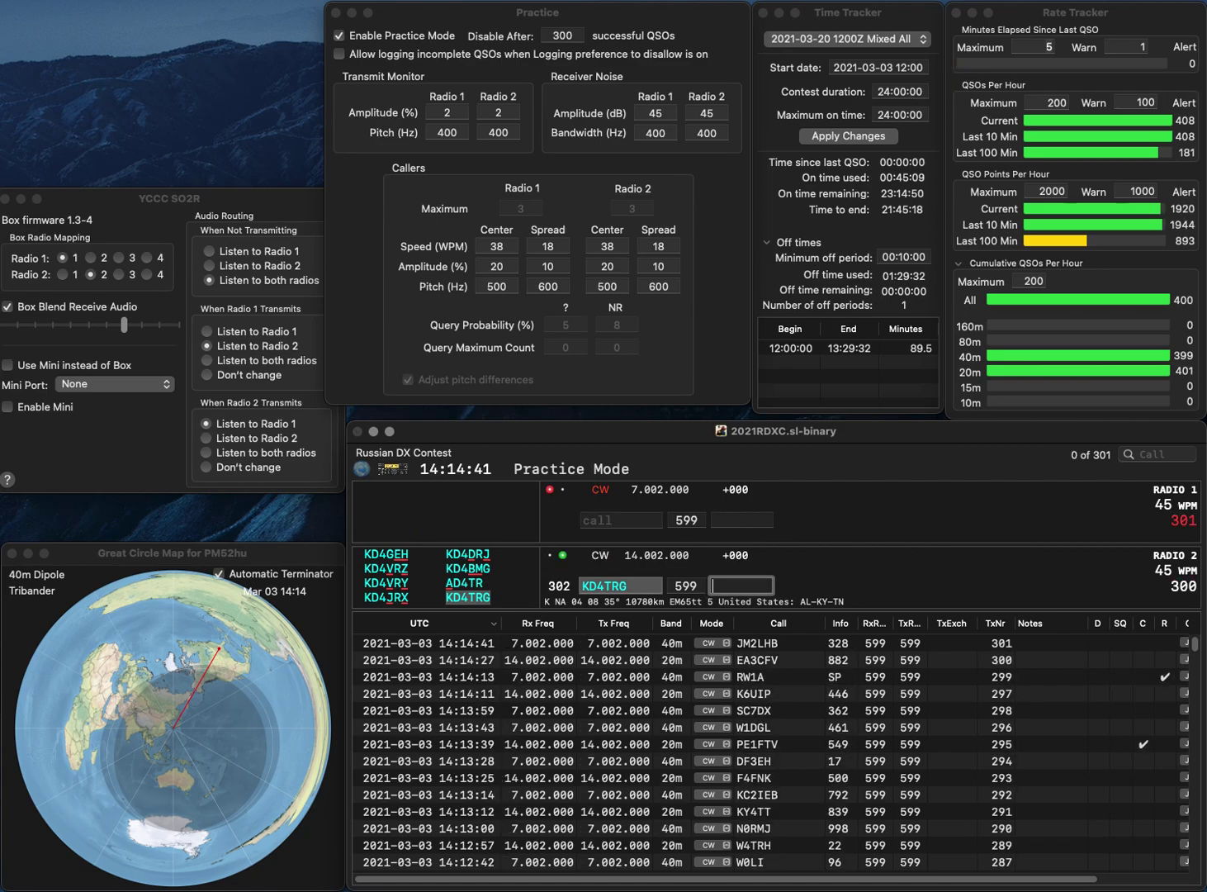
{"action": "type", "text": "30"}
{"action": "key", "text": "Return"}
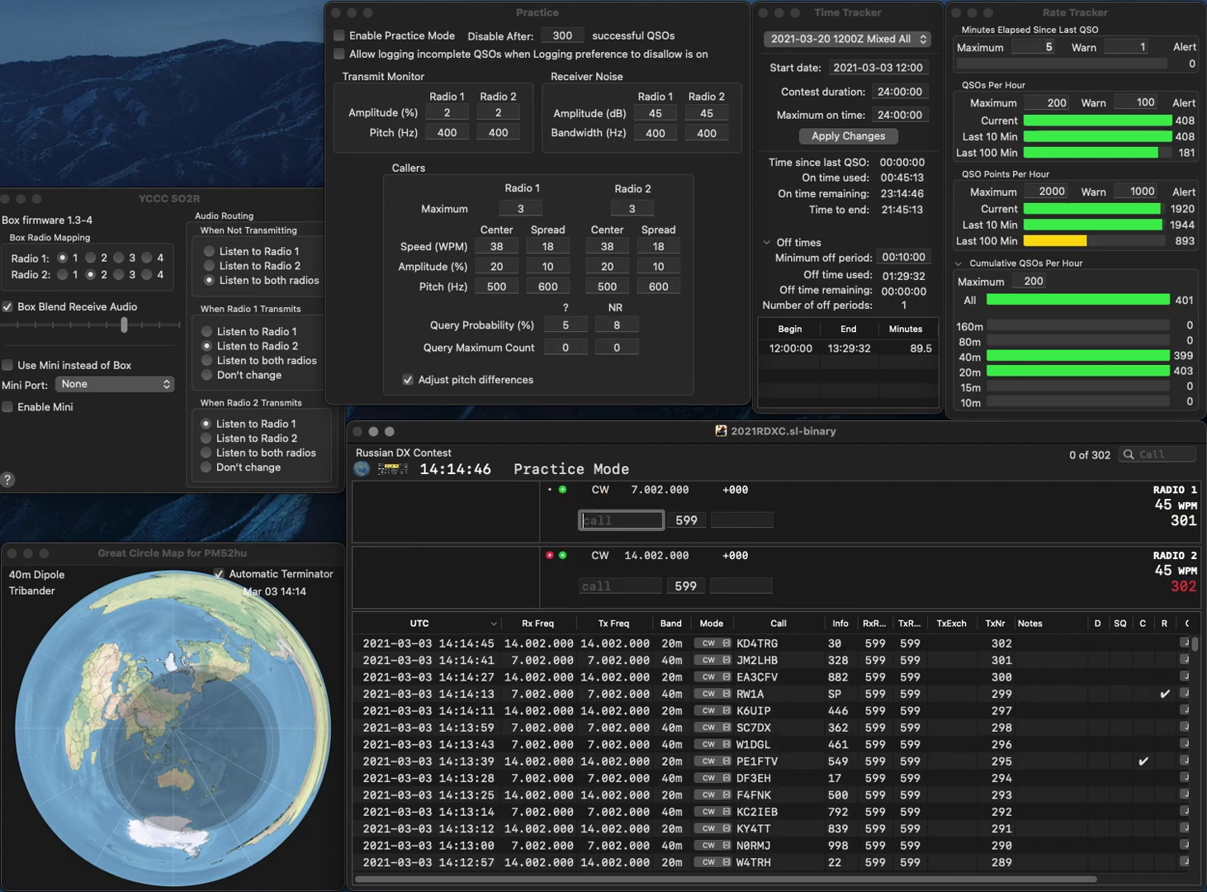
{"action": "key", "text": "super+Tab"}
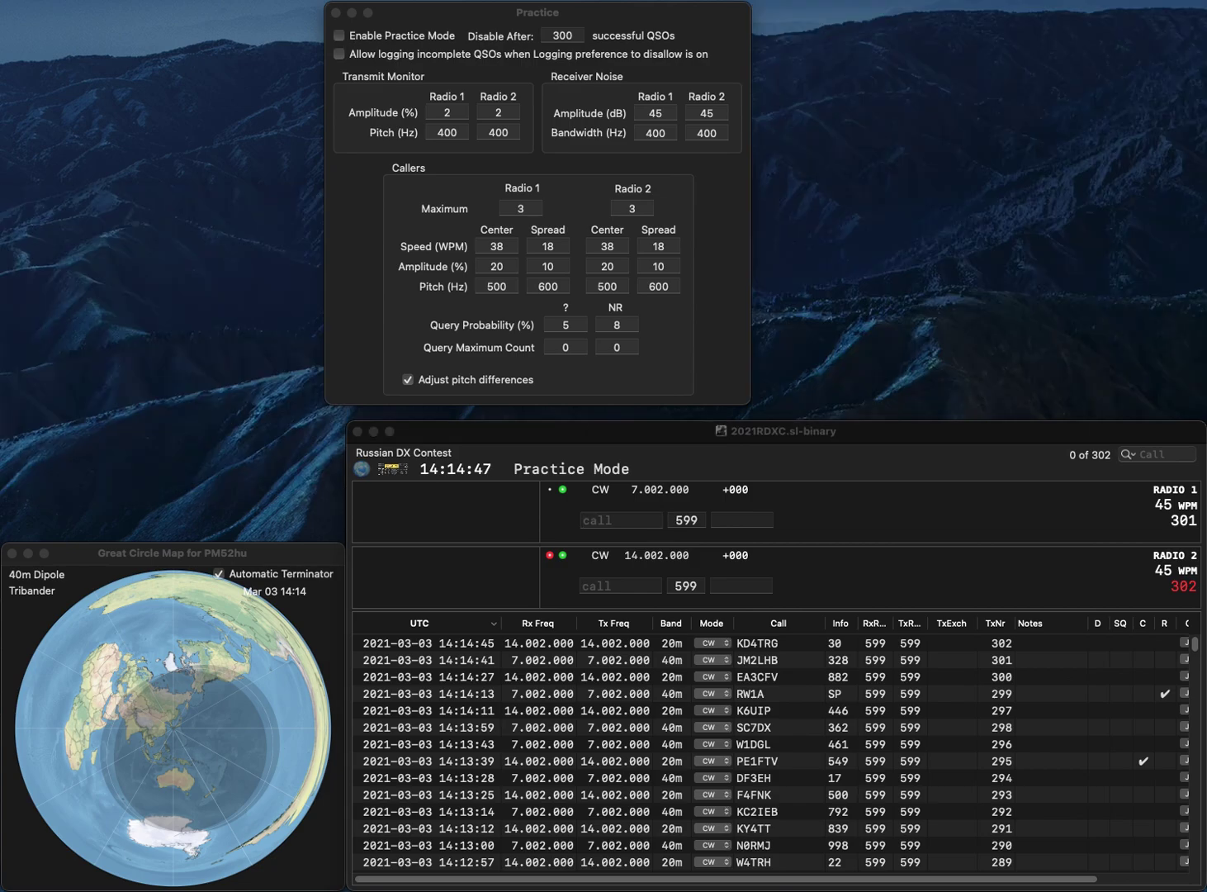